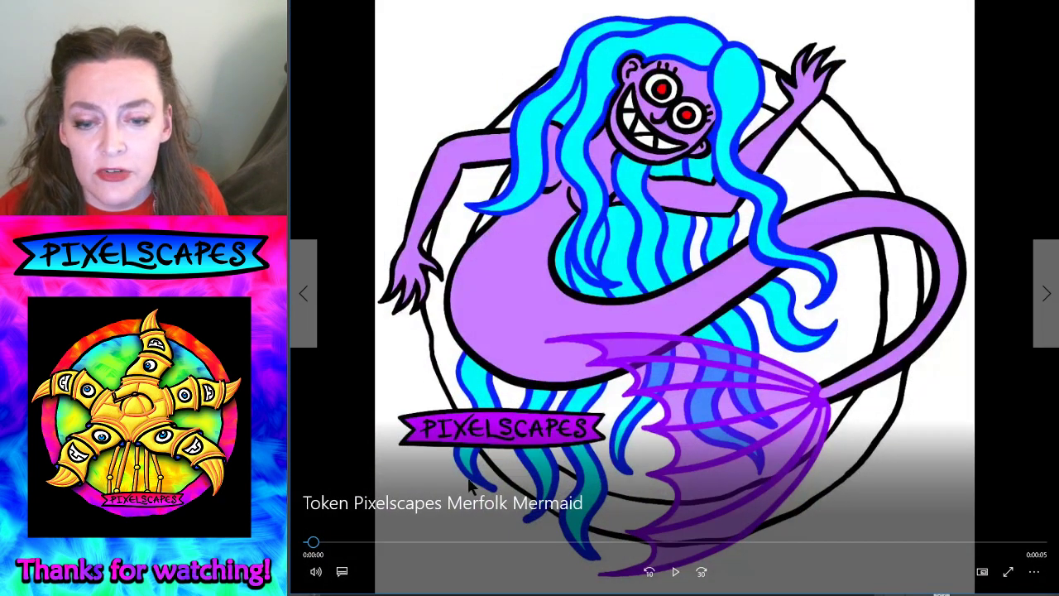
- Play the finished Merfolk Mermaid token clip in Movies & TV, then replay it from the start
left_click(677, 574)
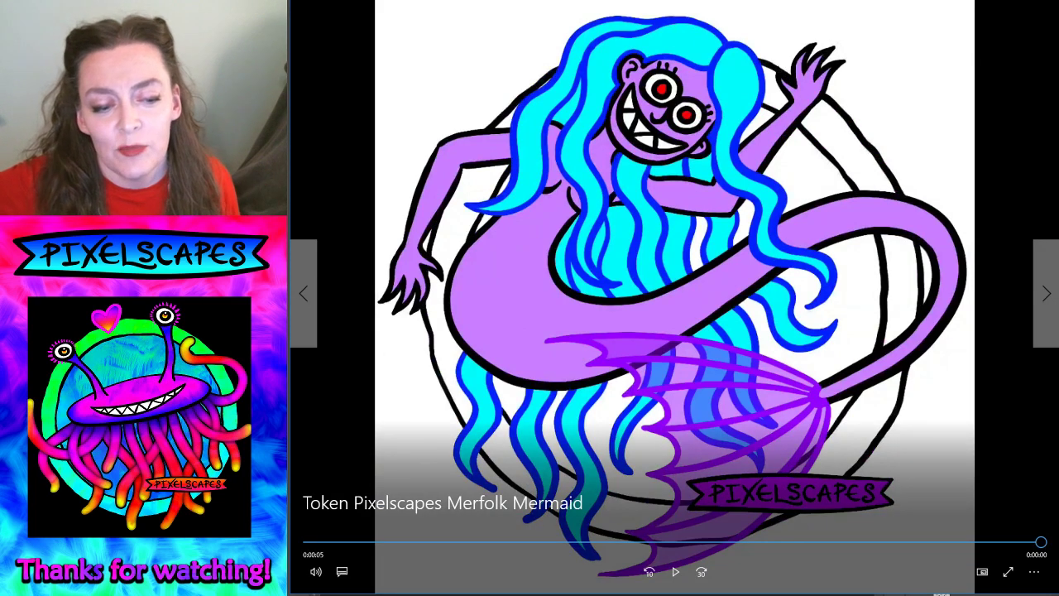
left_click(675, 571)
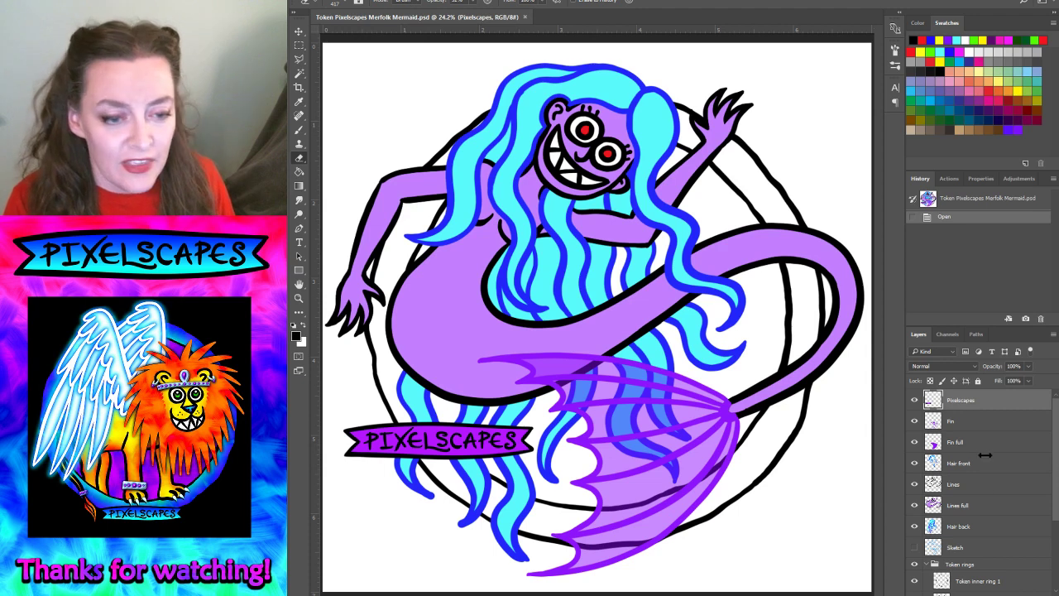
scroll(984, 463, "down", 3)
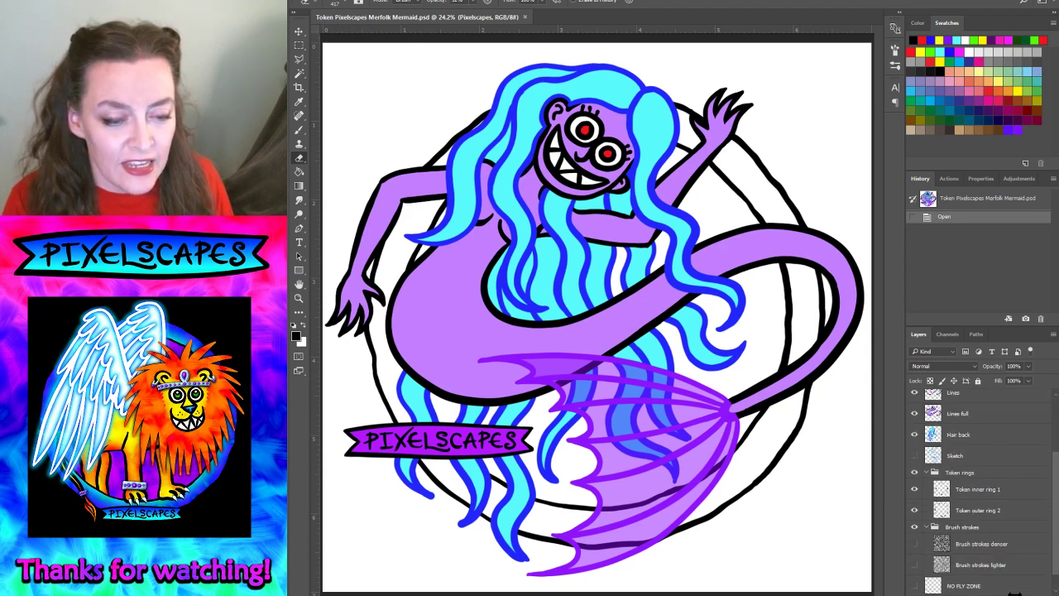
scroll(968, 523, "down", 1)
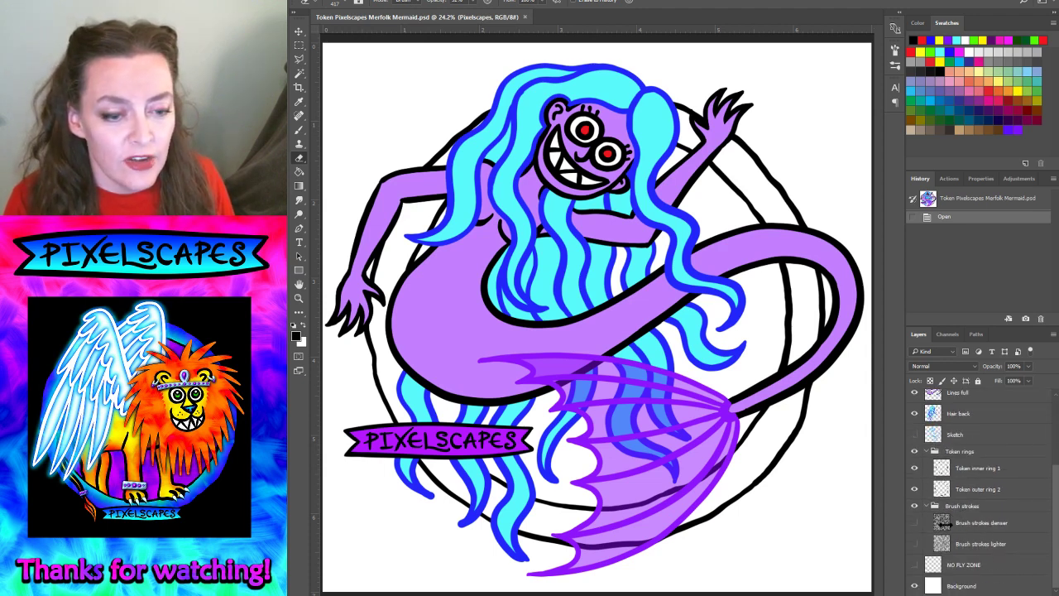
left_click(919, 526)
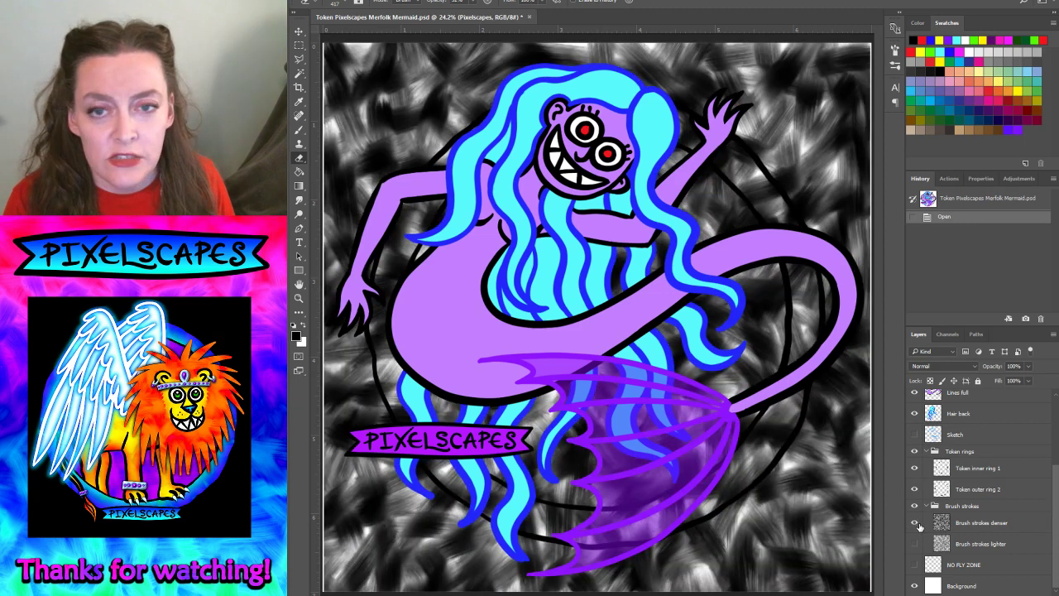
left_click(920, 527)
left_click(918, 526)
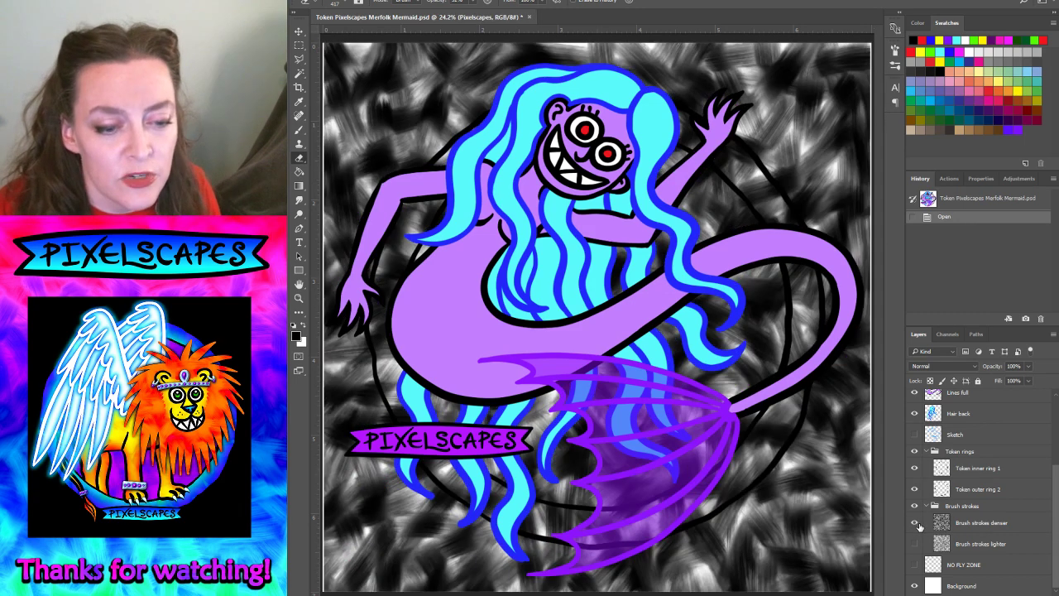
left_click(918, 527)
left_click(915, 545)
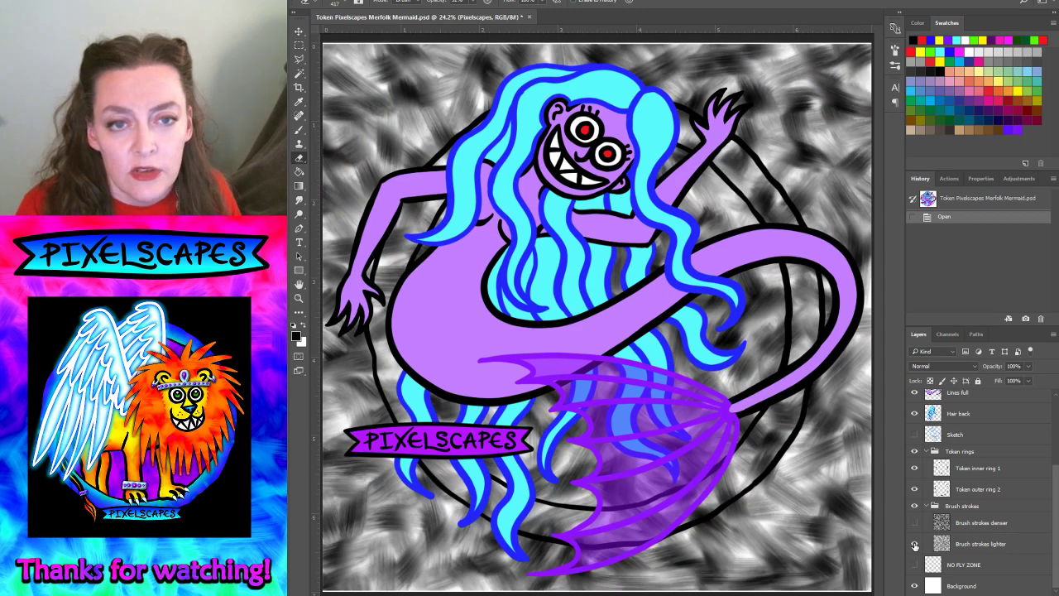
left_click(914, 544)
left_click(915, 523)
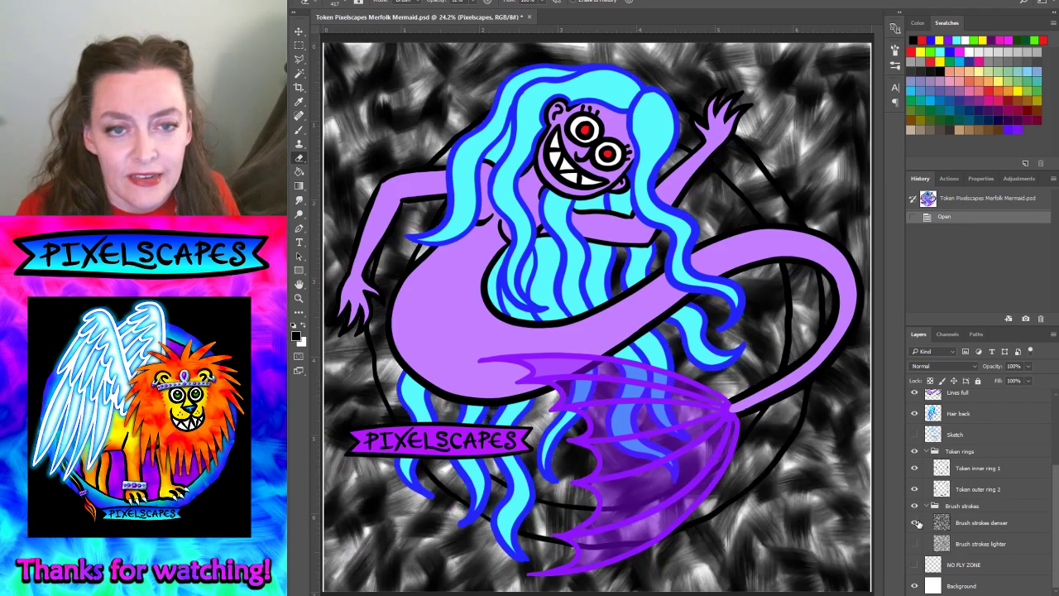
left_click(915, 522)
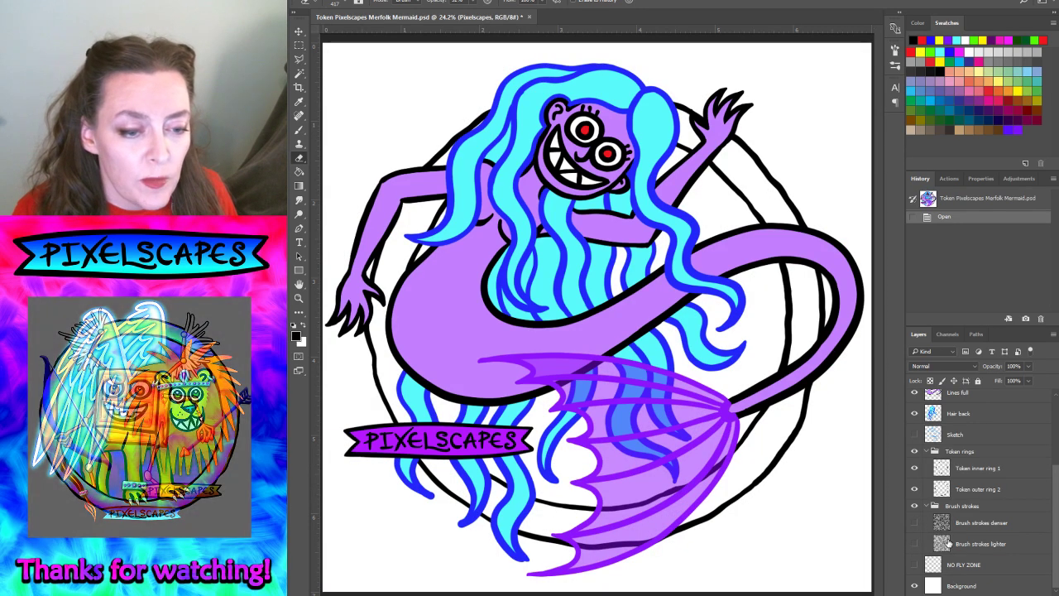
left_click(927, 527)
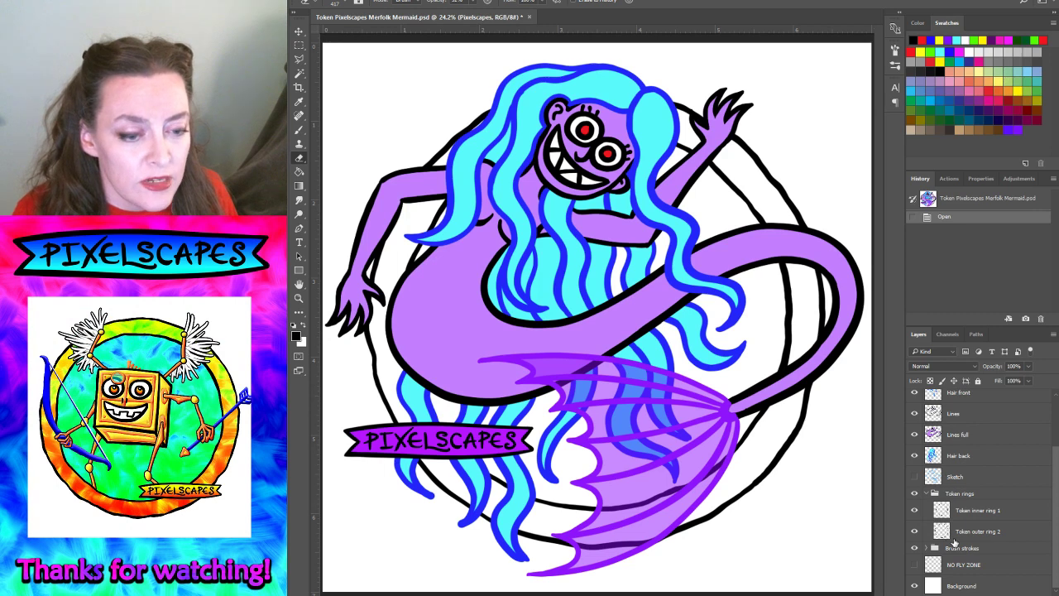
scroll(977, 548, "up", 1)
scroll(999, 555, "up", 2)
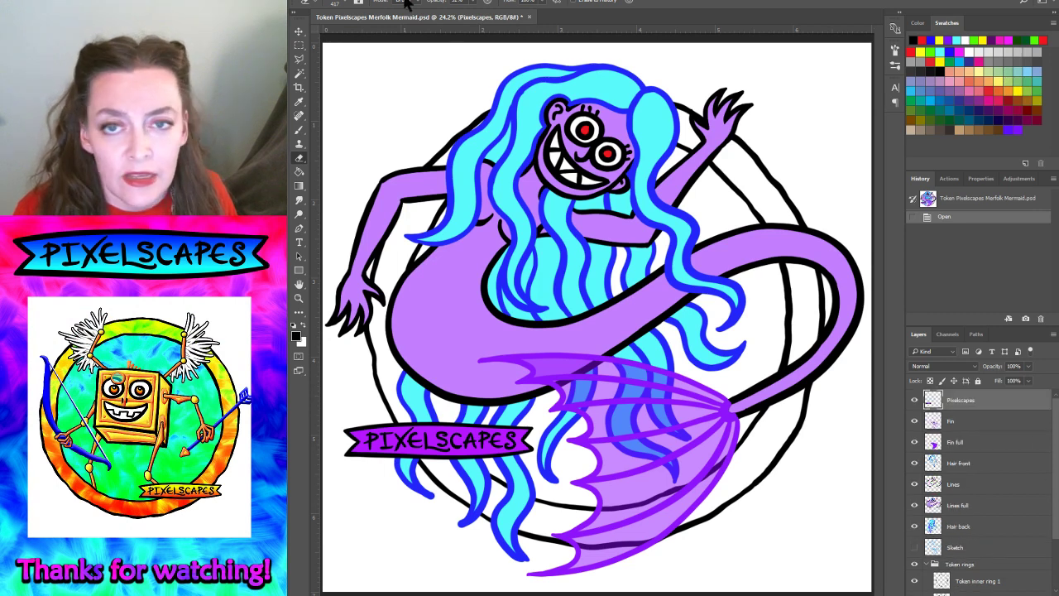
- Open 1-Token_Template.psd from Cartoons > Working Misc via Open Recent
left_click(324, 0)
mouse_move(347, 45)
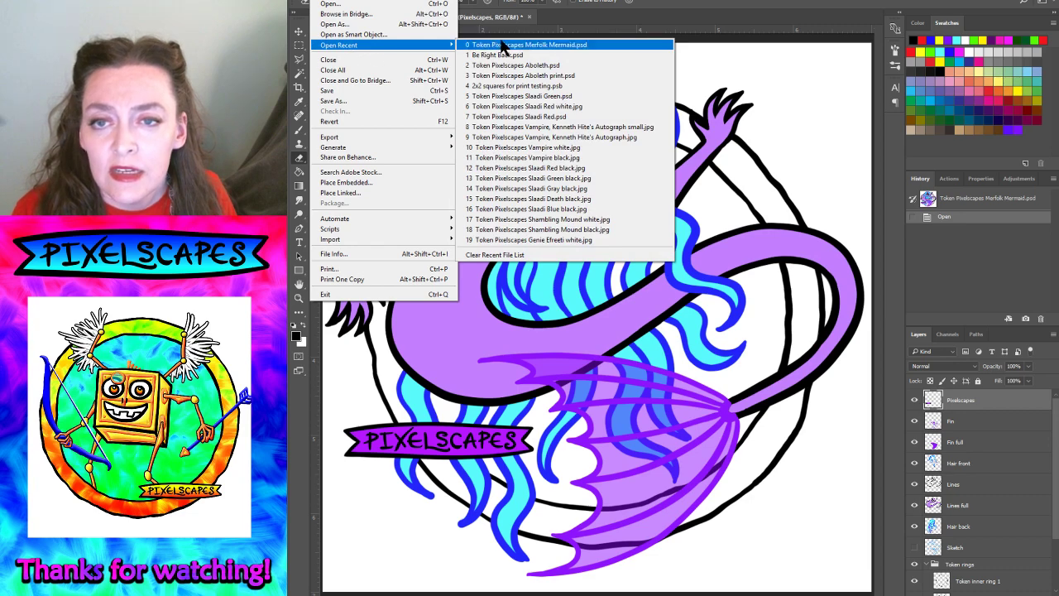
left_click(530, 45)
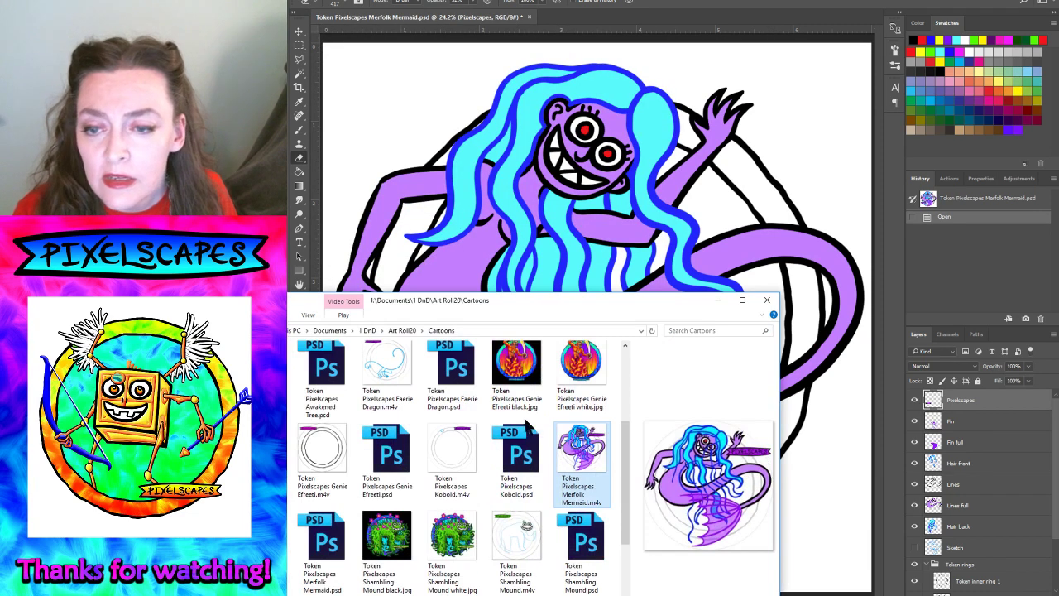
scroll(623, 360, "up", 2)
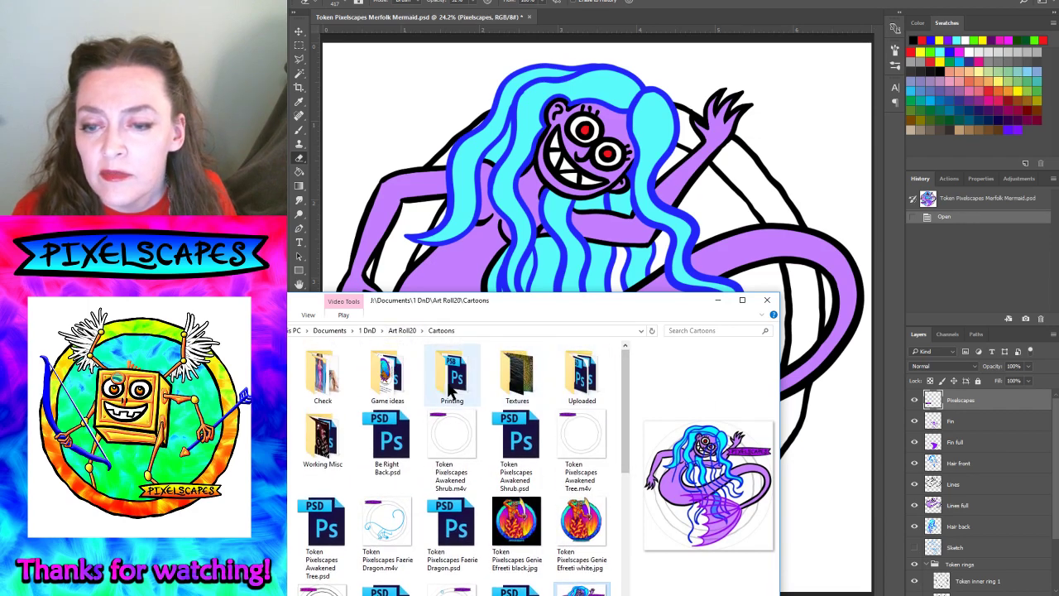
double_click(319, 439)
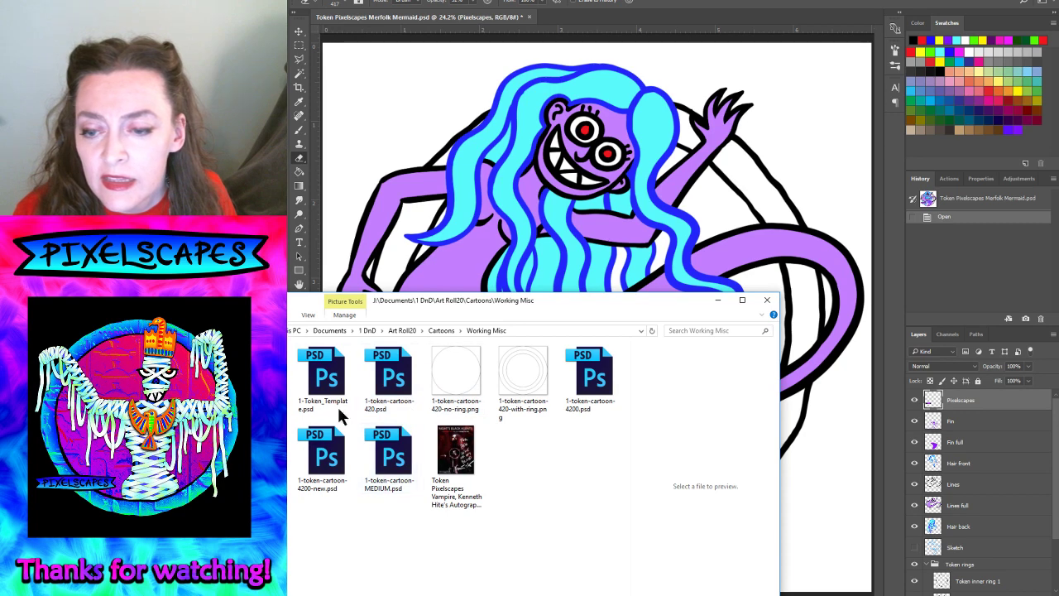
left_click(331, 393)
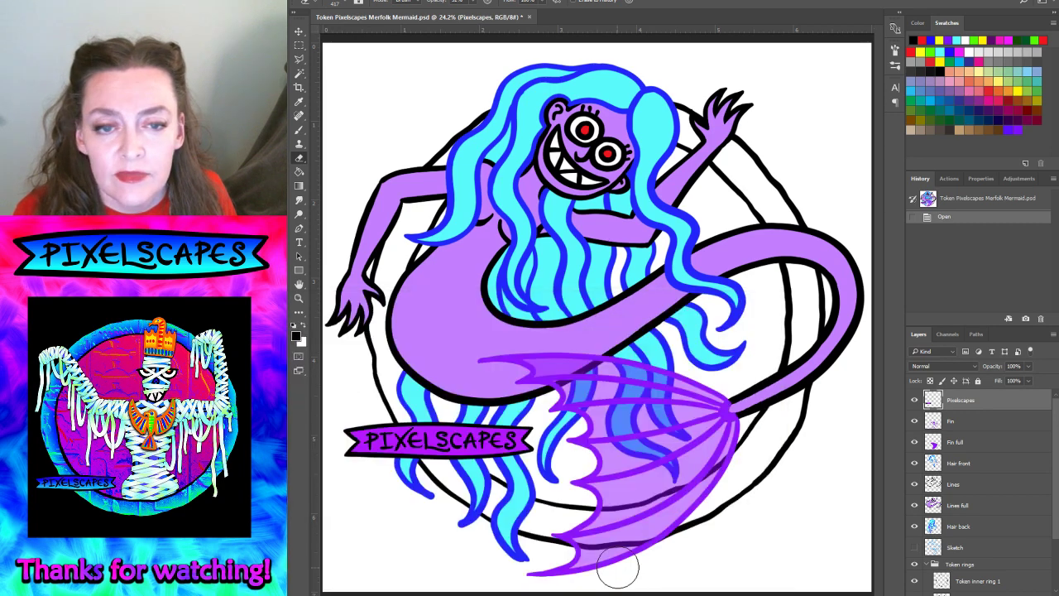
key("alt+Tab")
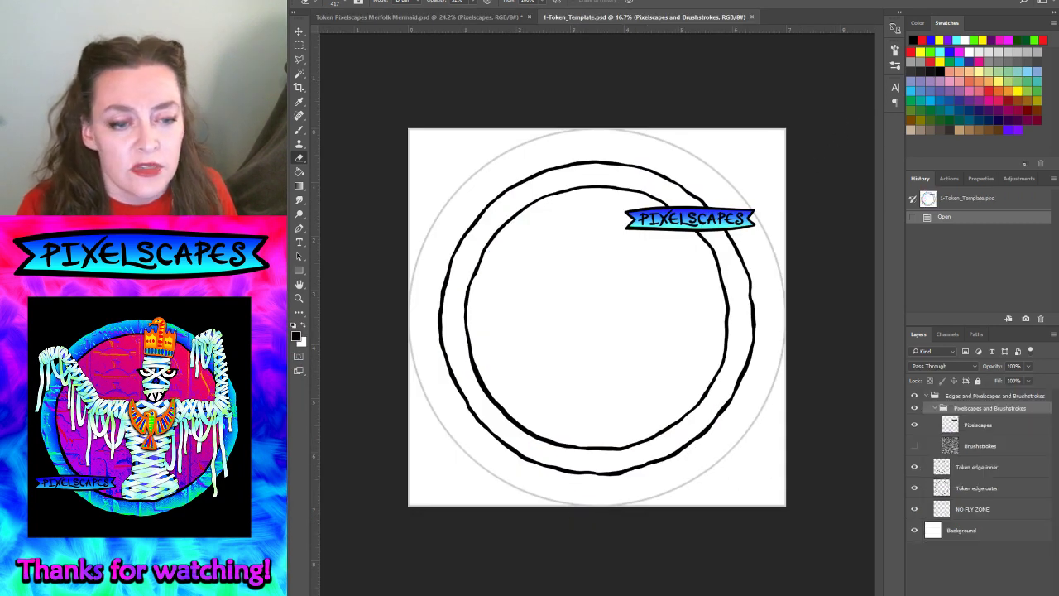
- Duplicate the template's Pixelscapes layer into Merfolk Mermaid.psd, then close the template
left_click(978, 426)
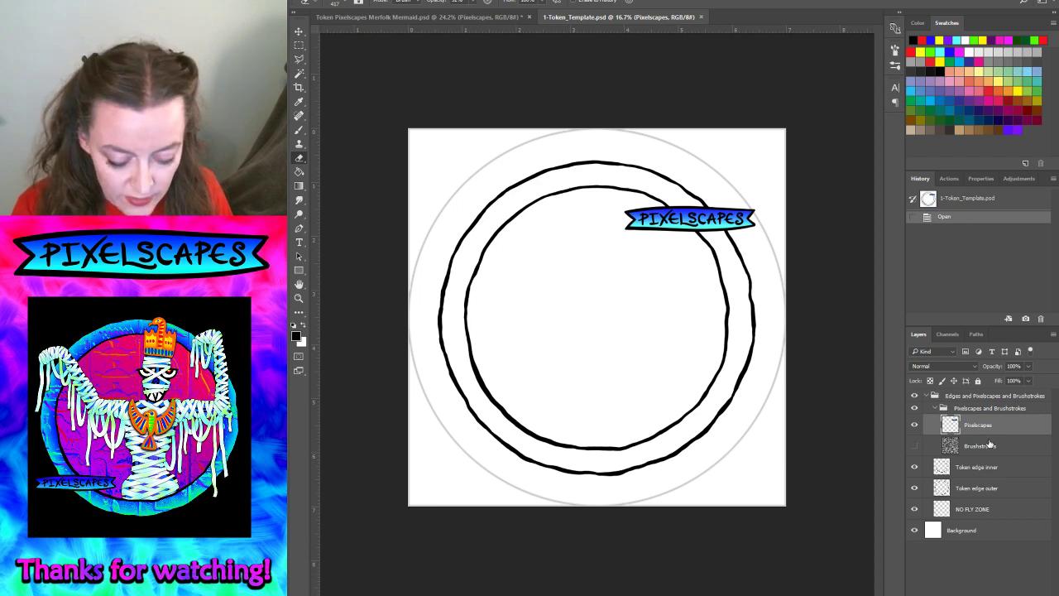
key("ctrl+a")
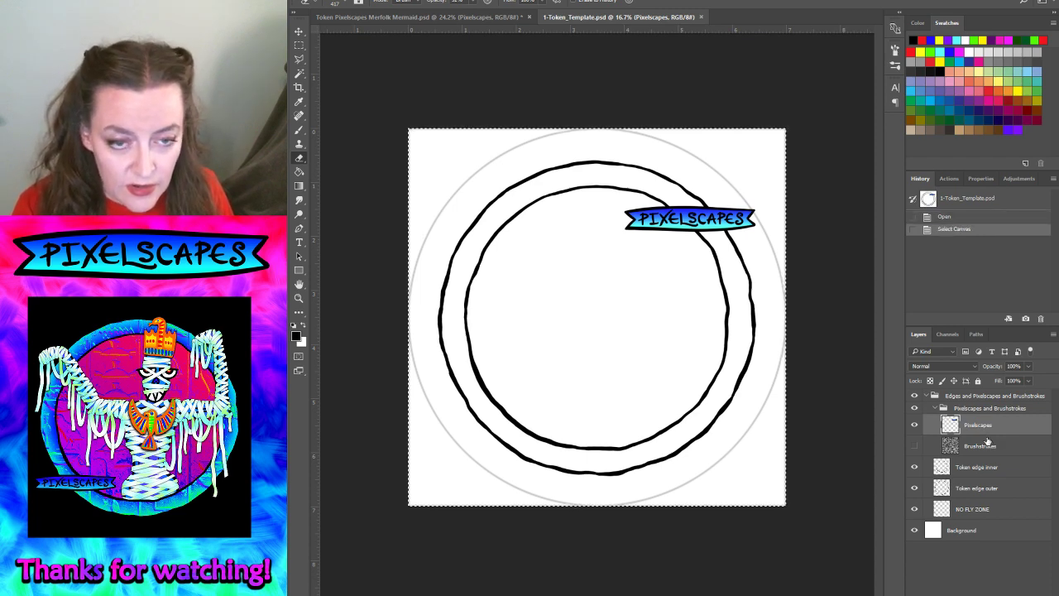
right_click(985, 432)
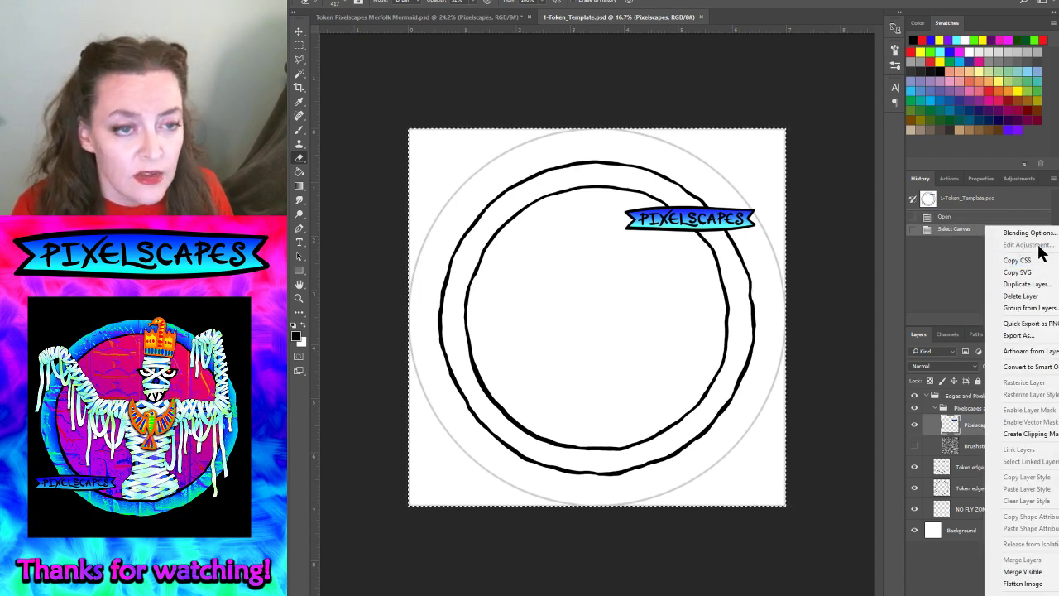
left_click(1026, 284)
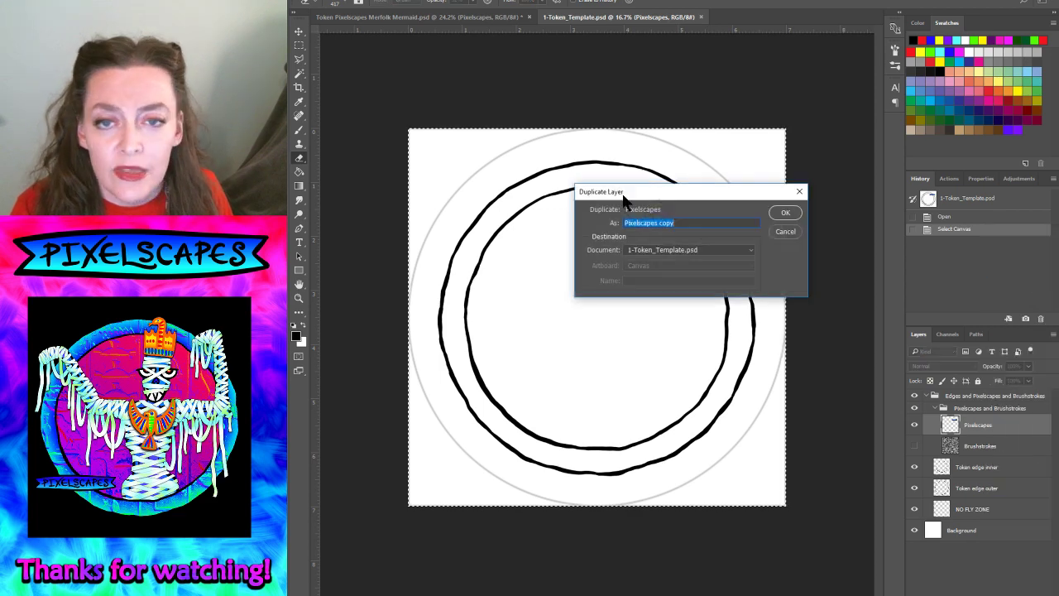
left_click(666, 250)
left_click(666, 263)
left_click(785, 214)
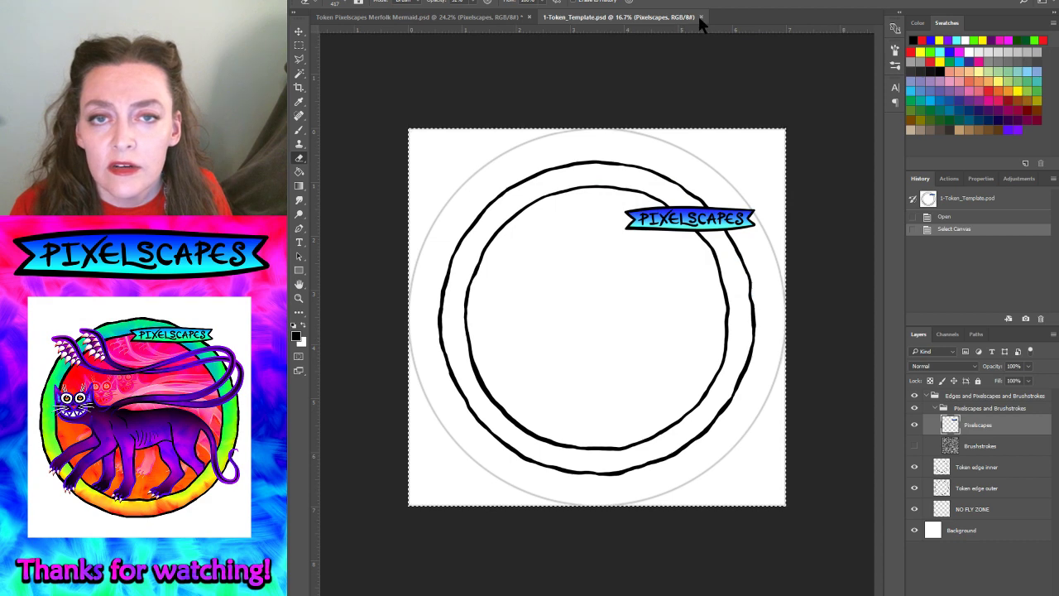
left_click(701, 17)
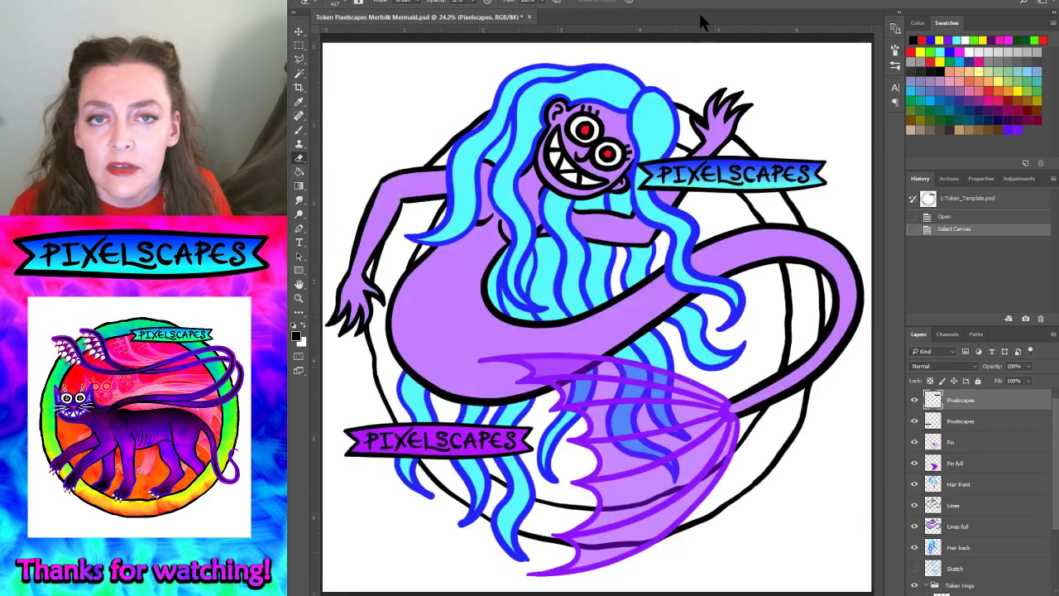
- Delete the old lower-left Pixelscapes banner and drag the new one right onto the ring's edge
left_click(964, 421)
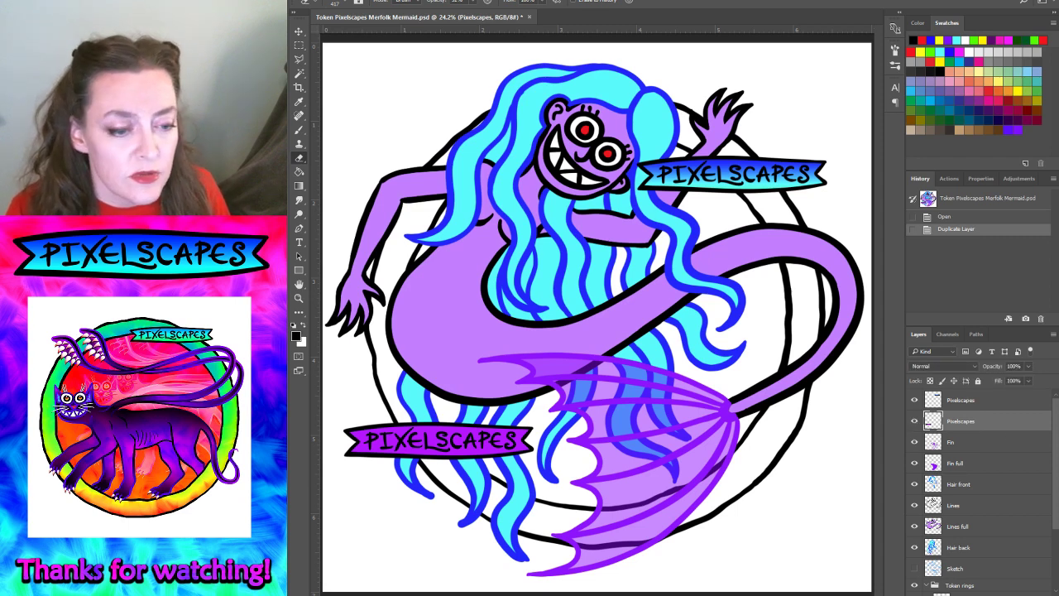
key("Delete")
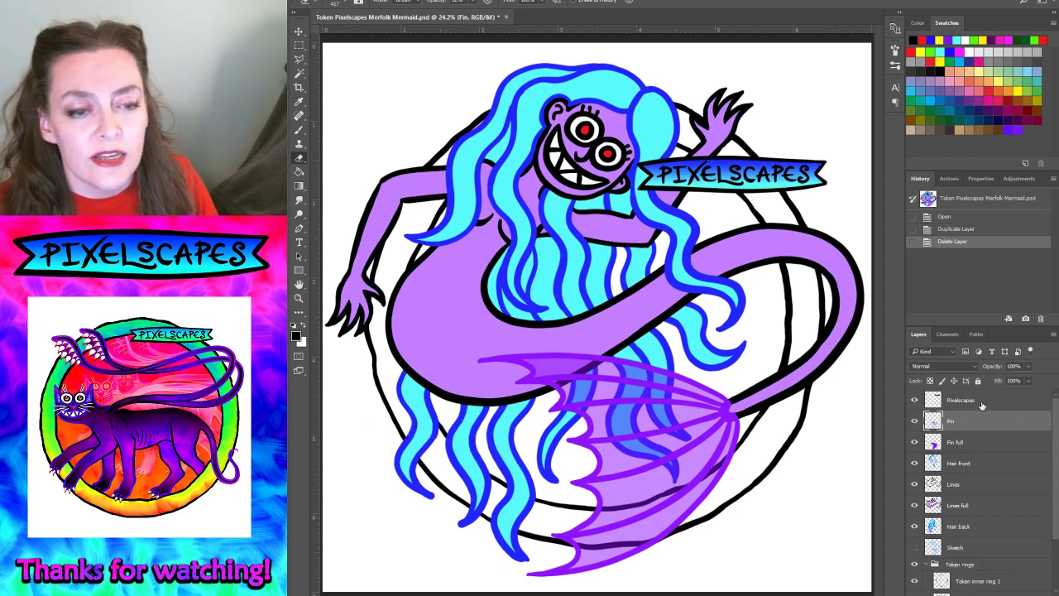
left_click(1003, 404)
left_click(298, 32)
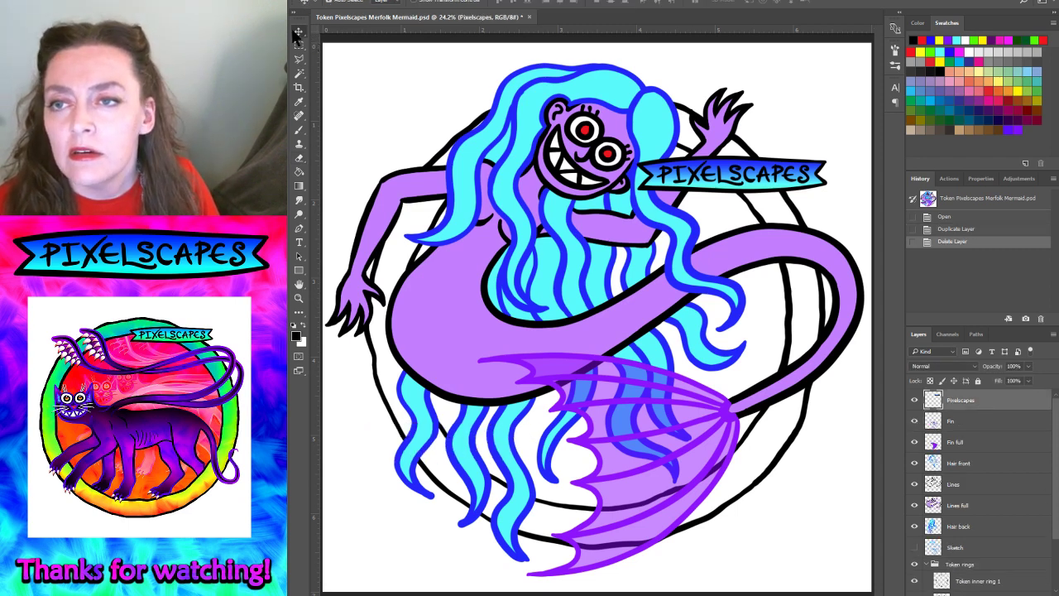
mouse_move(770, 170)
left_mouse_down()
mouse_move(831, 196)
mouse_move(800, 199)
mouse_move(790, 546)
mouse_move(781, 551)
mouse_move(831, 346)
mouse_move(807, 174)
mouse_move(802, 192)
mouse_move(826, 191)
left_mouse_up()
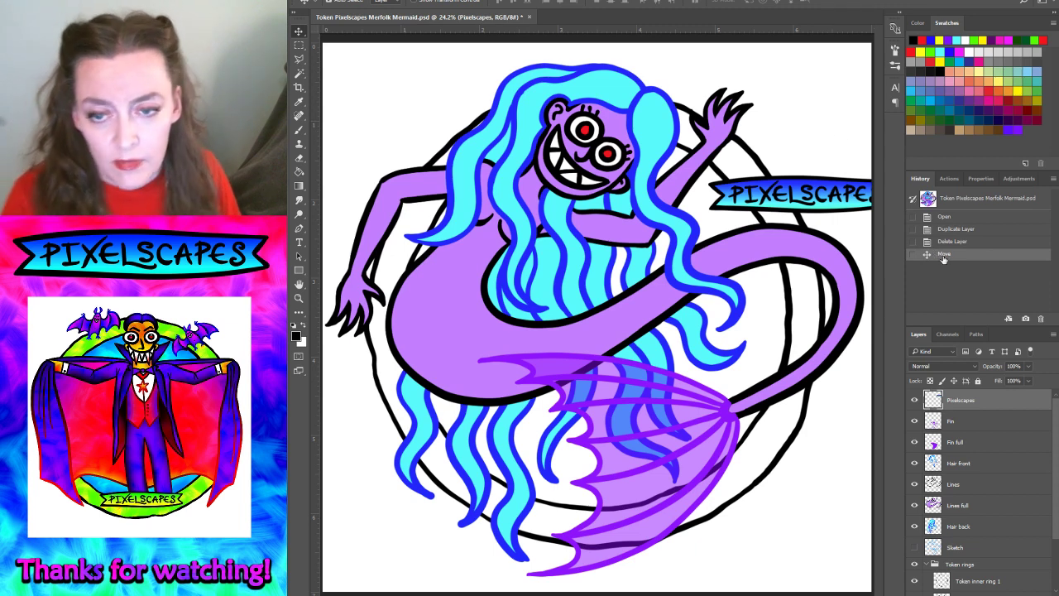
left_click(958, 505)
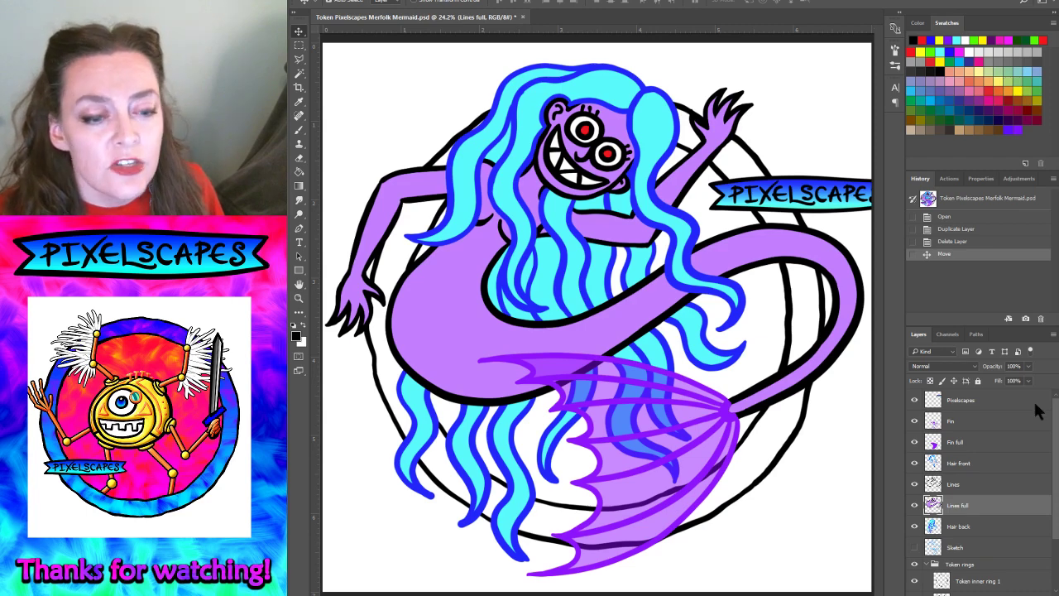
- Make the faint NO FLY ZONE guide circle visible in the Layers panel
scroll(976, 532, "down", 3)
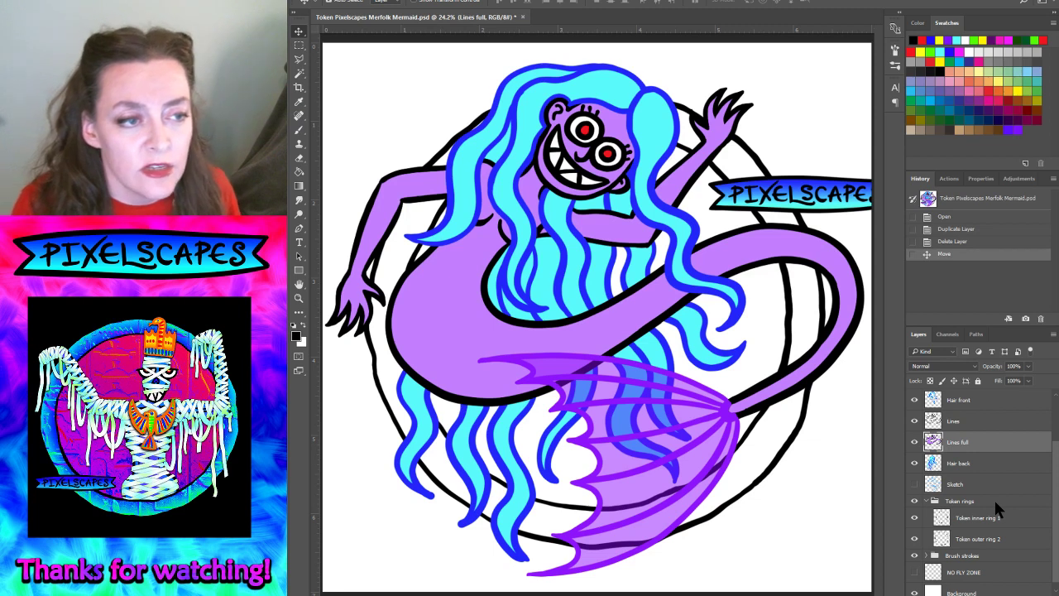
left_click(914, 573)
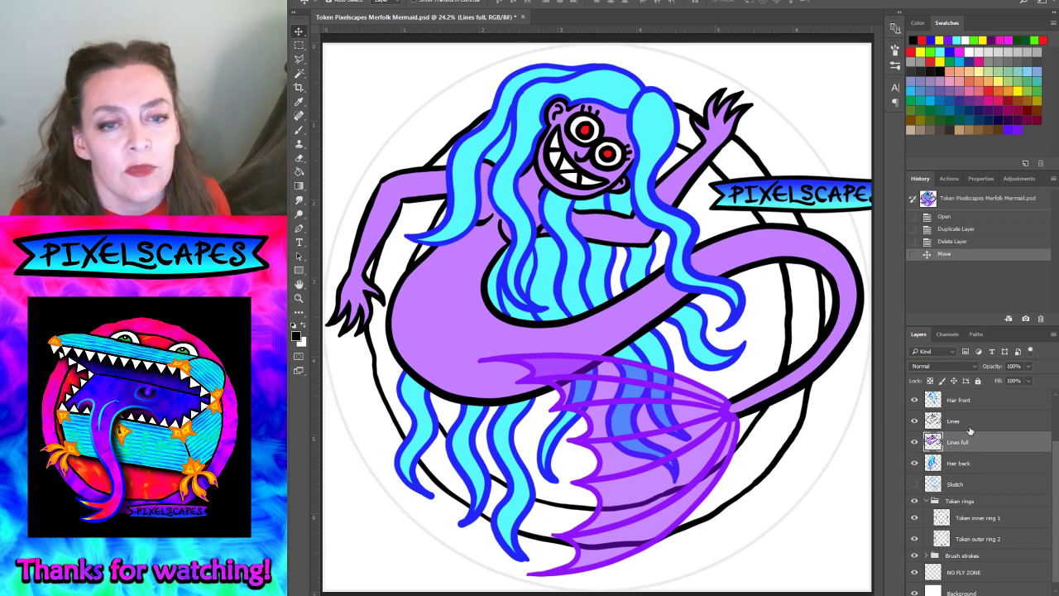
- Collapse and duplicate the Token rings group, then merge the copy with Ctrl+E
left_click(983, 524)
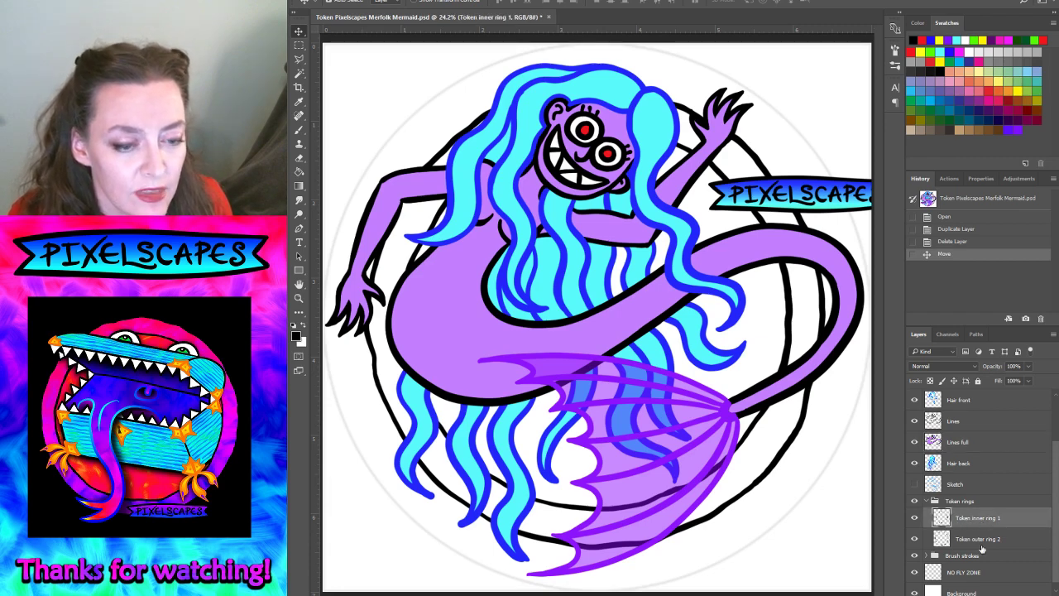
left_click(982, 542)
left_click(980, 524)
left_click(926, 502)
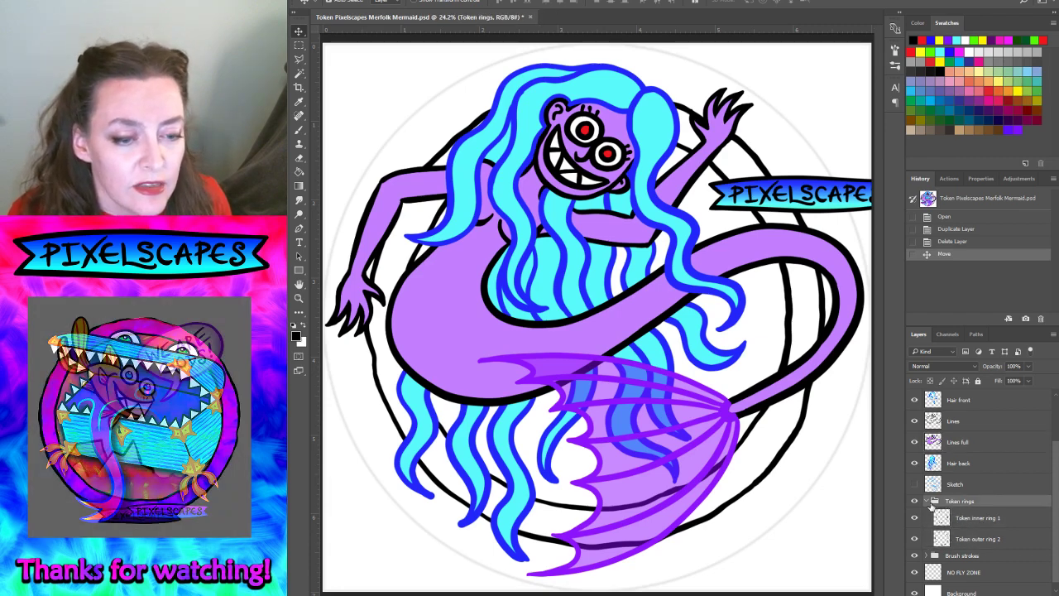
left_click_drag(964, 536, 993, 551)
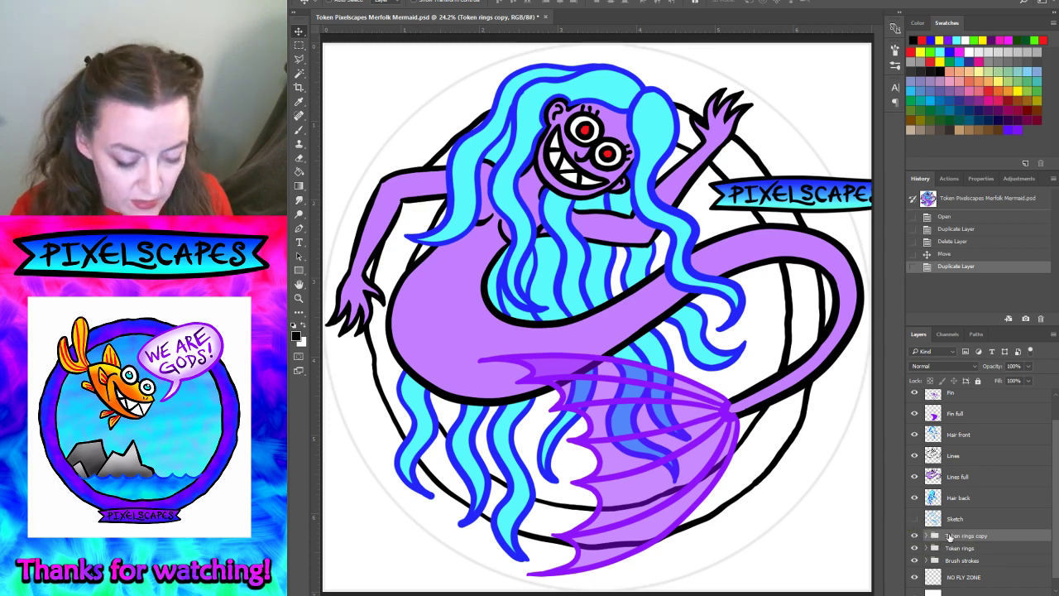
key("ctrl+e")
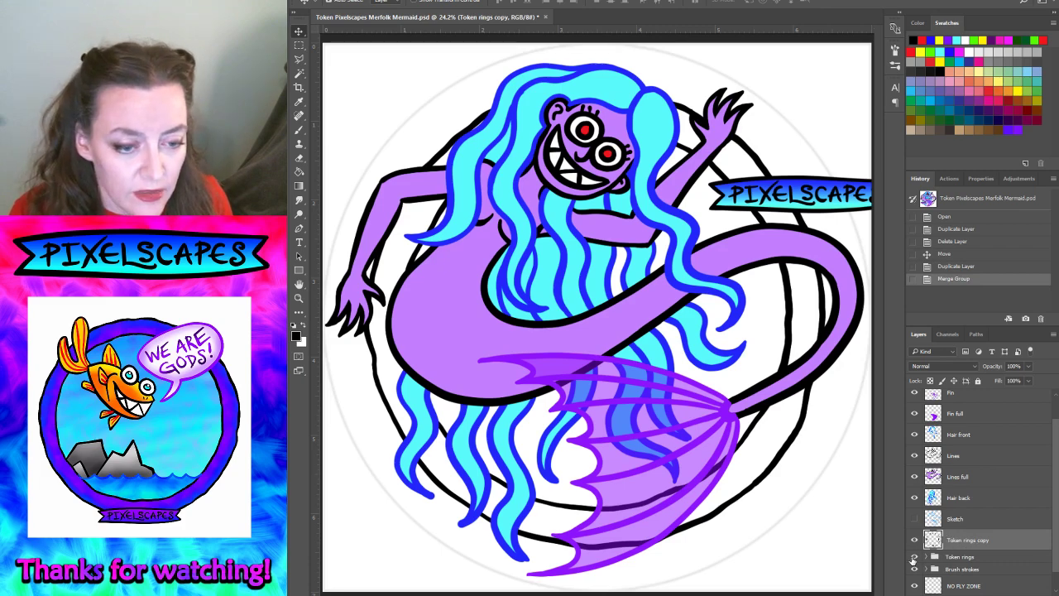
- Magic Wand the ring band, expand it, and add the ring layer's transparency to the selection
left_click(299, 75)
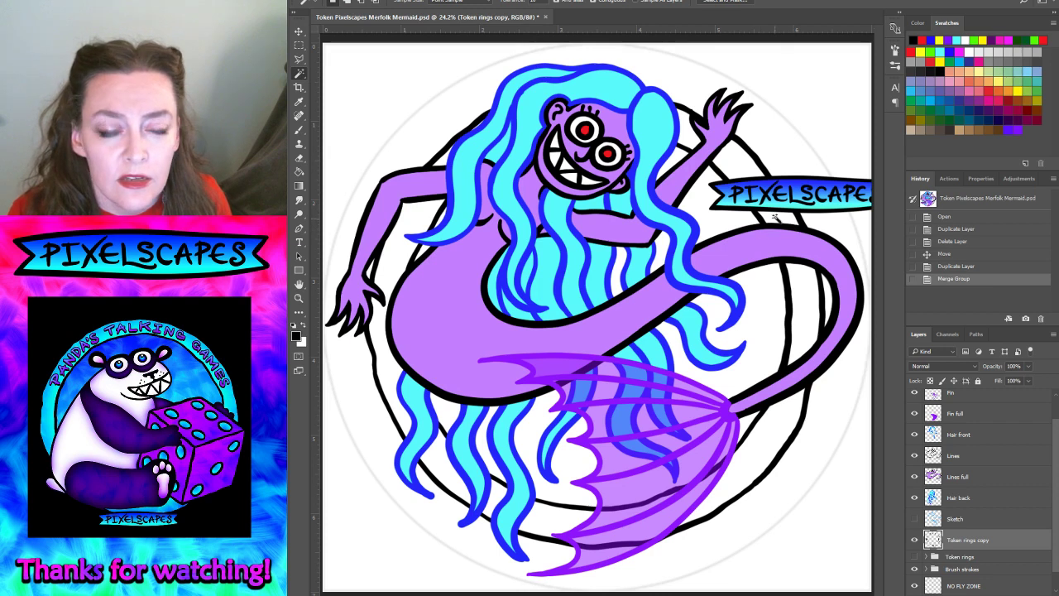
left_click(777, 220)
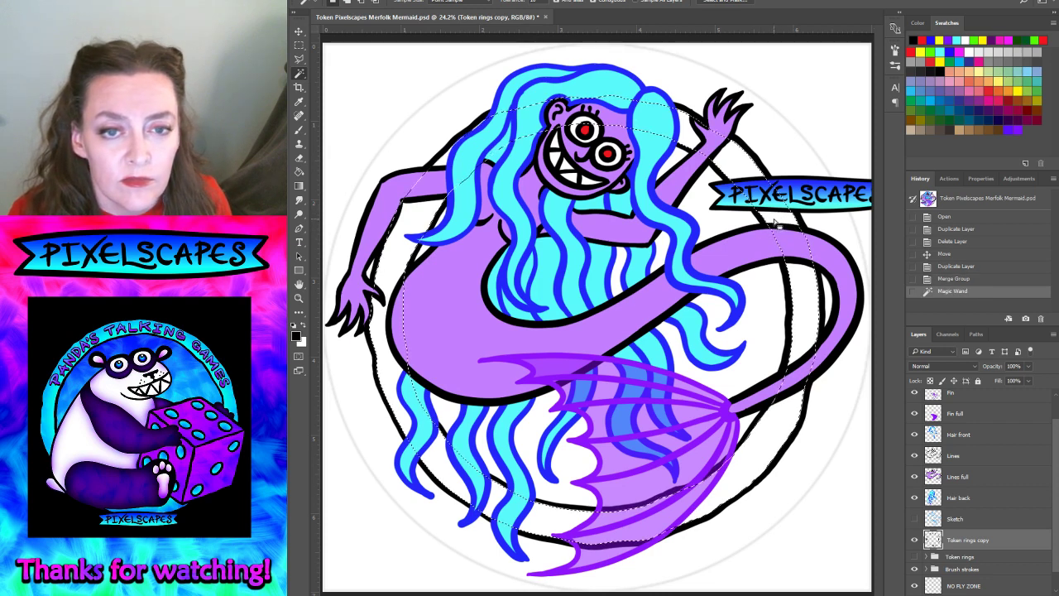
key("Return")
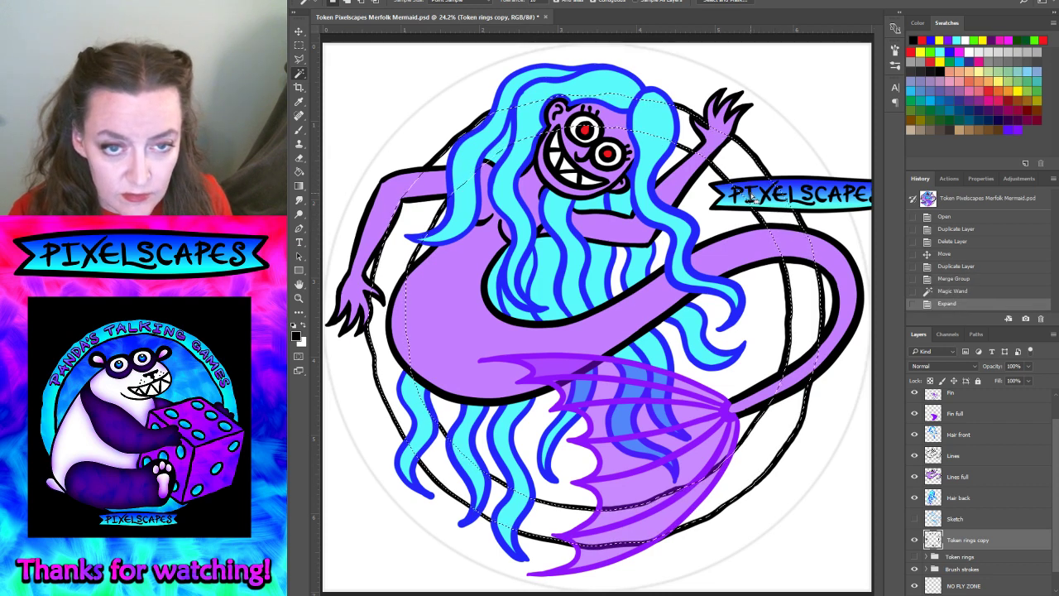
left_click(423, 2)
mouse_move(435, 121)
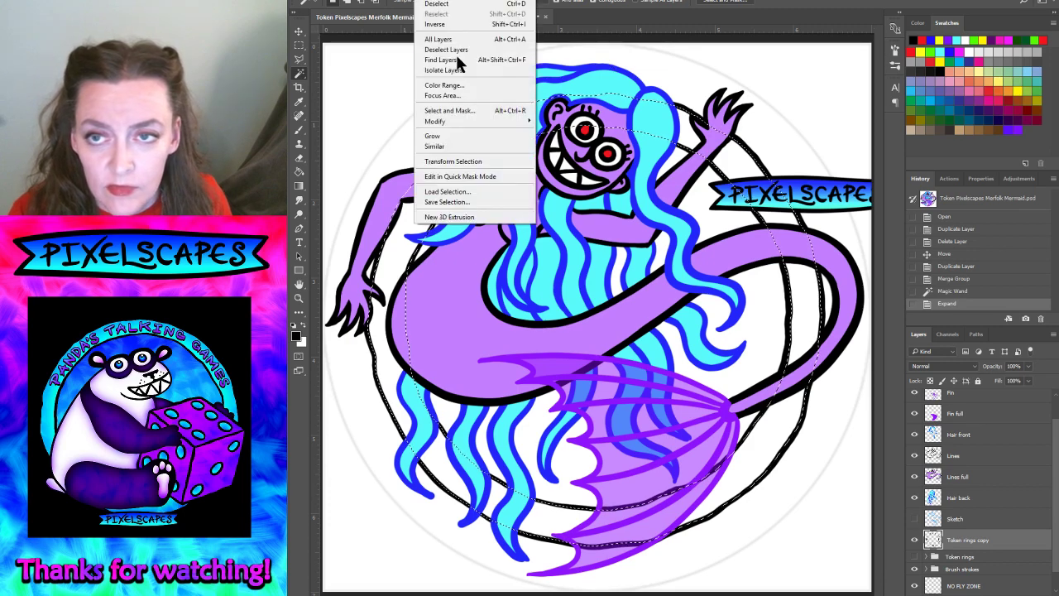
left_click(451, 191)
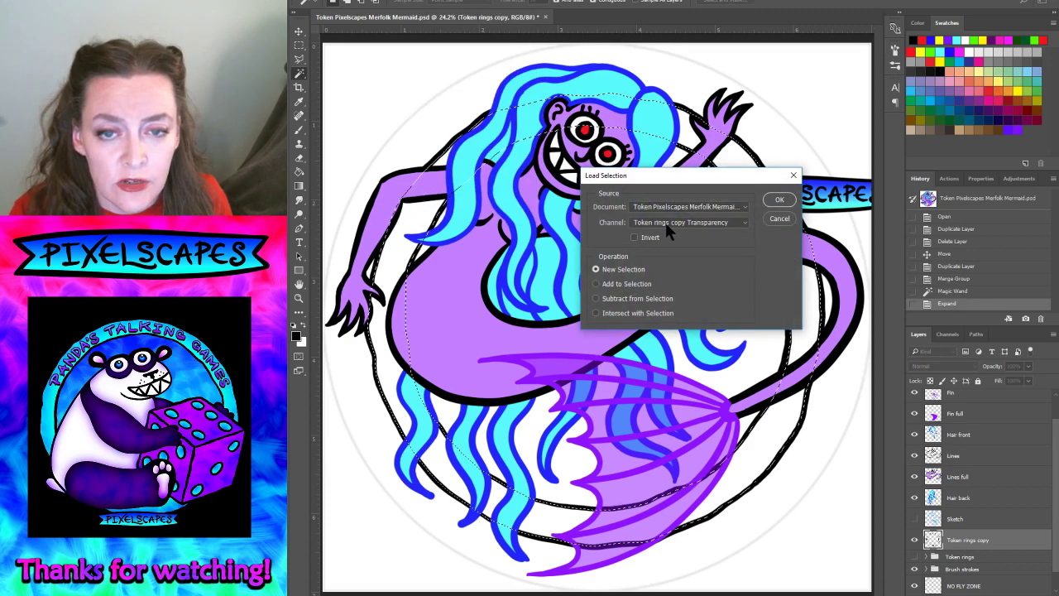
left_click(612, 284)
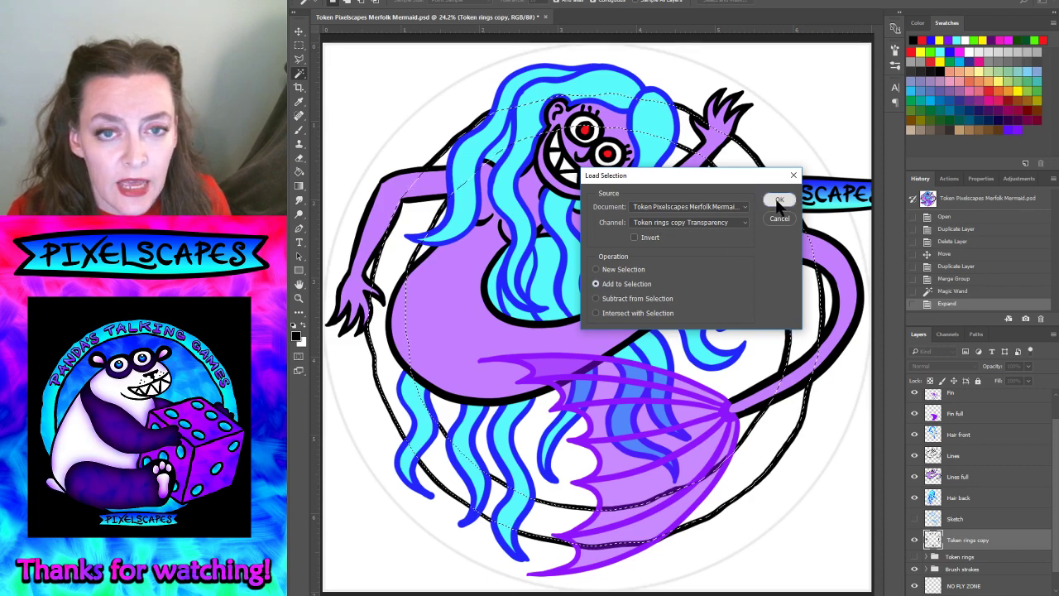
left_click(780, 199)
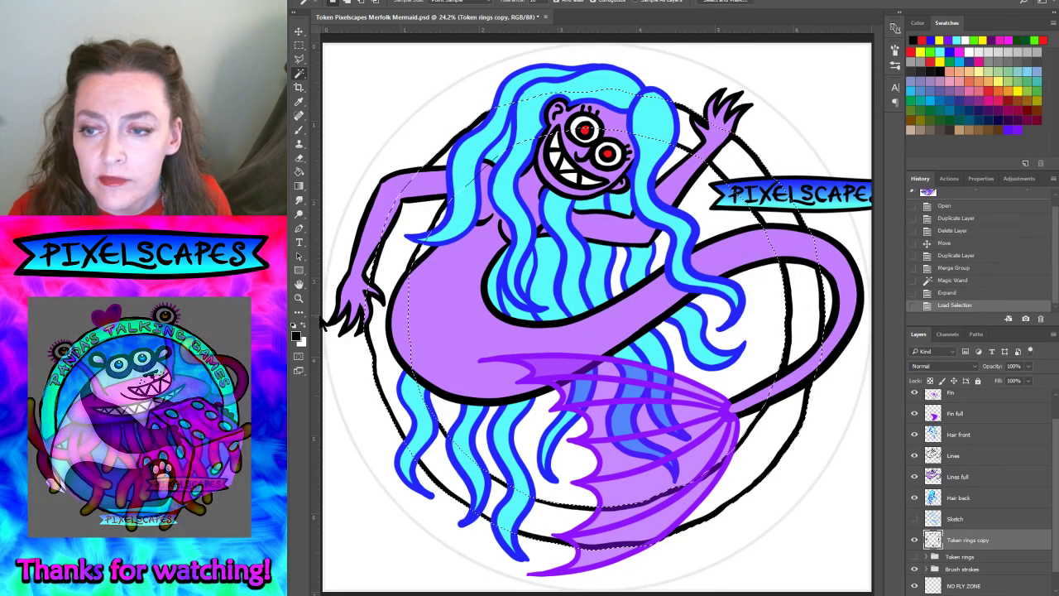
- Zoom in on the tail near the banner and contract the selection by 3 pixels
key("z")
left_click_drag(785, 238, 817, 255)
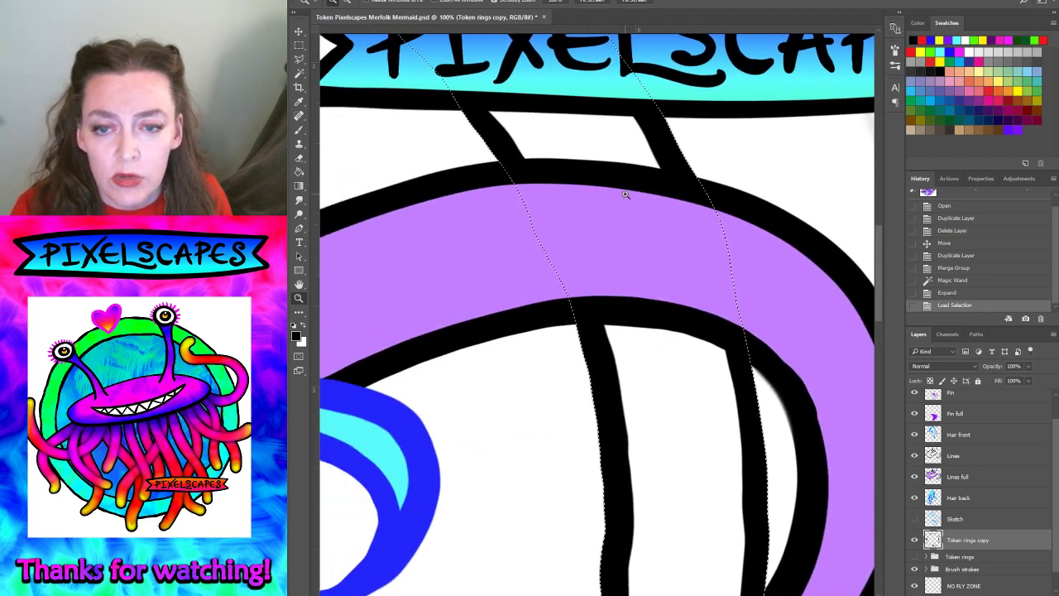
left_click(410, 2)
mouse_move(435, 121)
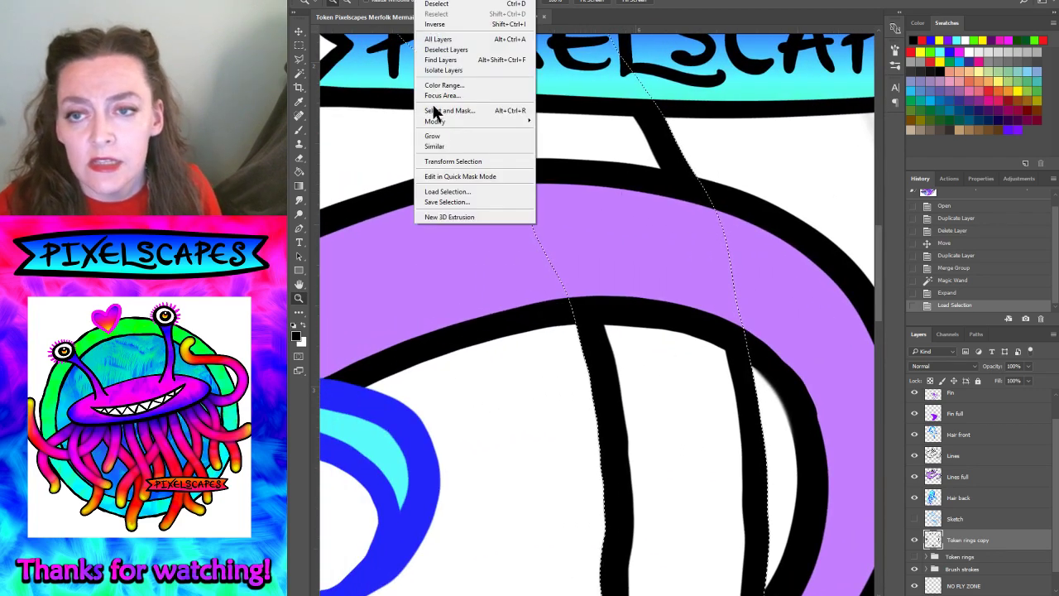
left_click(563, 151)
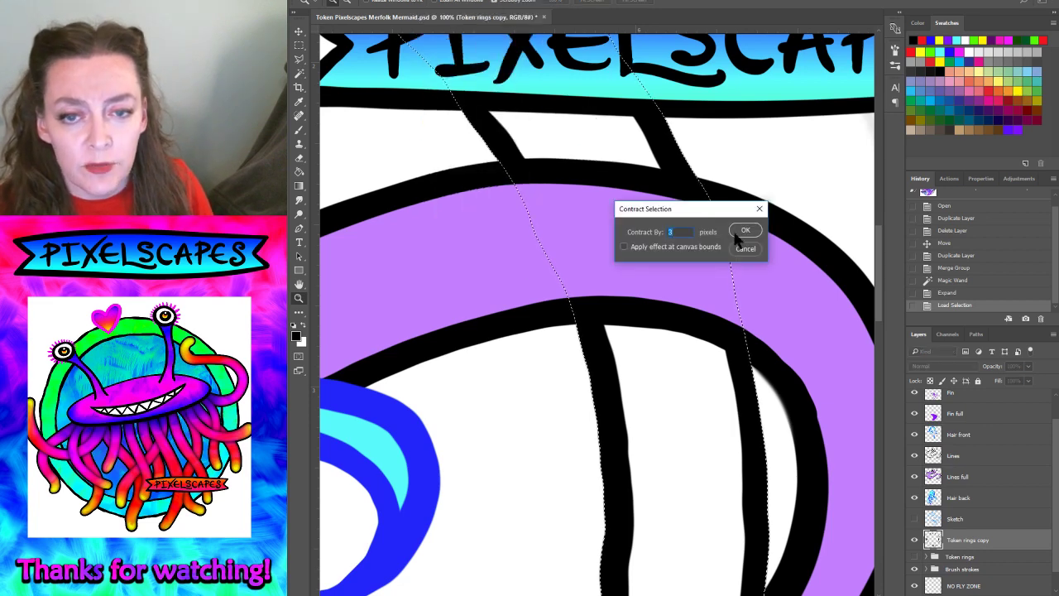
left_click(742, 231)
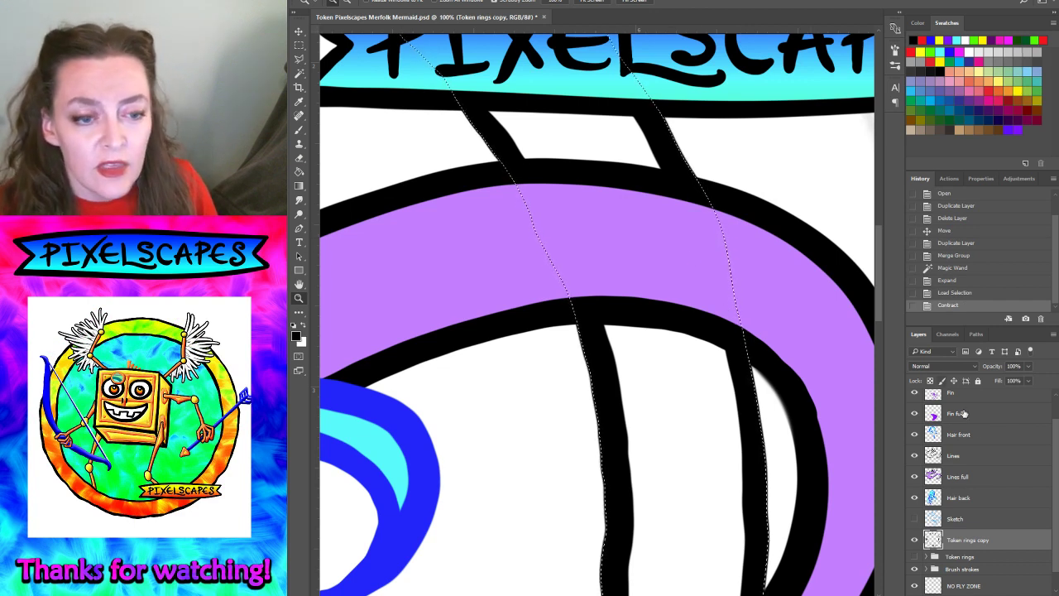
left_click(964, 435)
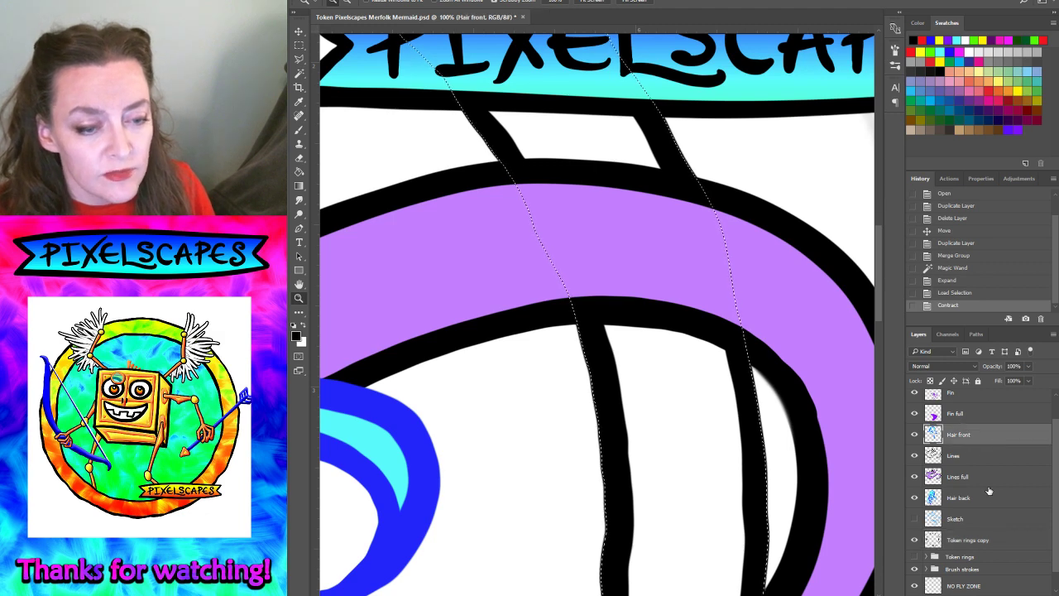
left_click(972, 459)
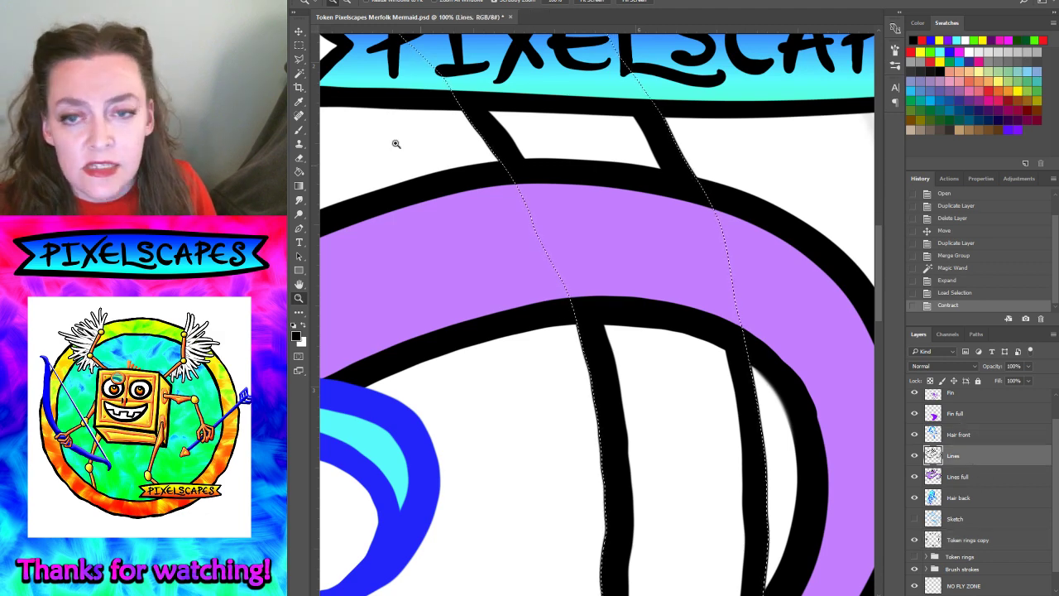
- Set up the Eraser's opacity, size and hardness, and erase stray grey pixels on Lines
left_click(299, 158)
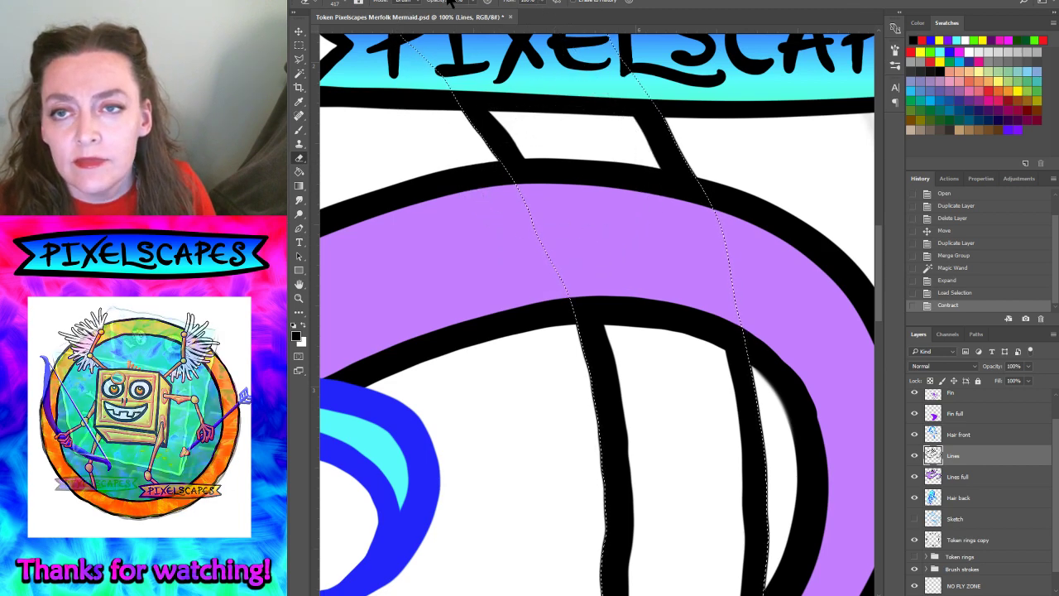
left_click(471, 3)
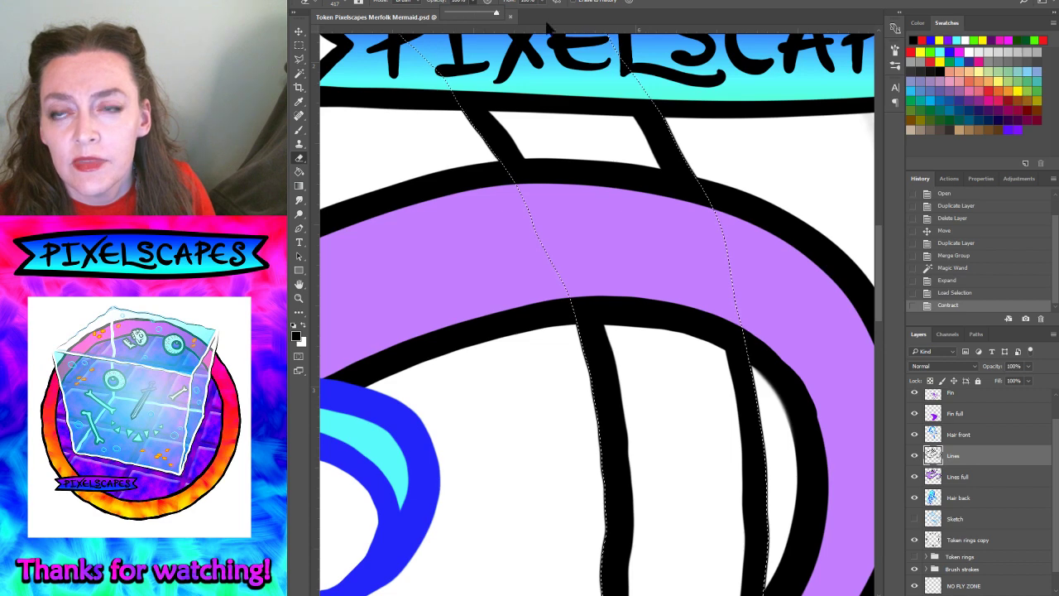
left_click(346, 3)
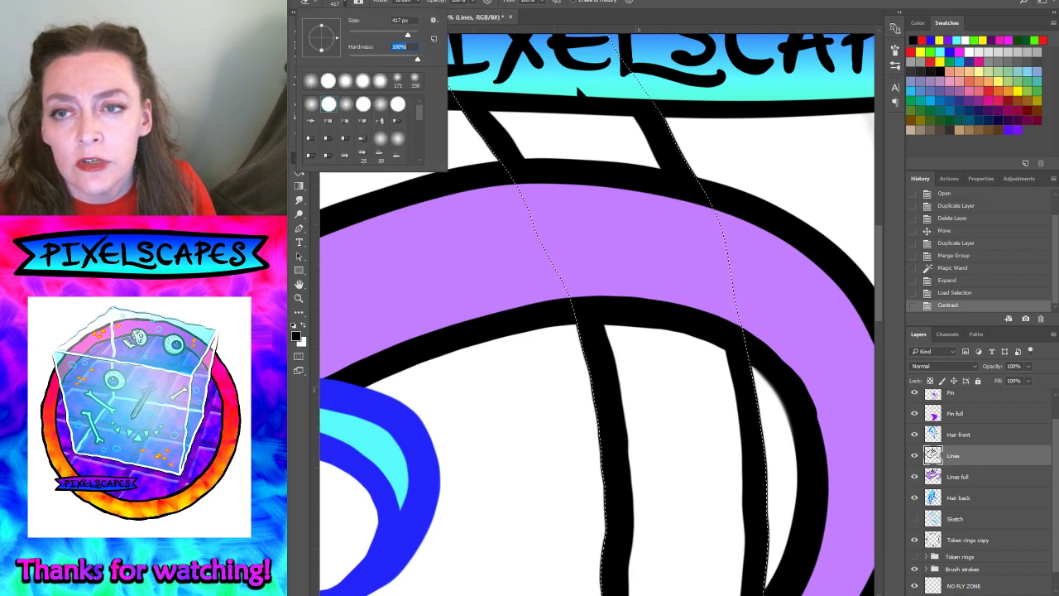
key("Return")
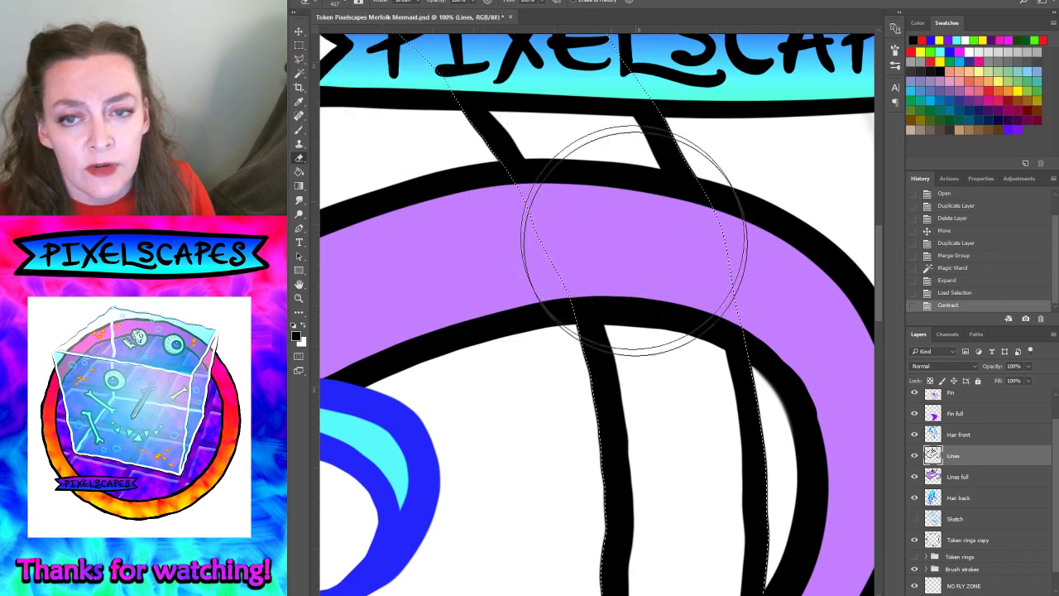
left_click(690, 370)
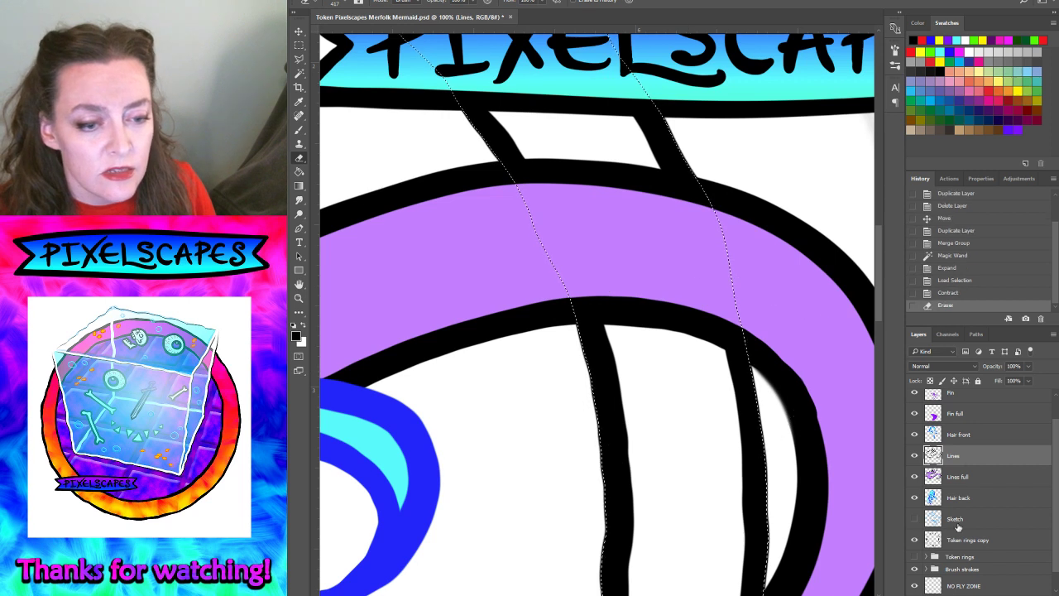
- Hide Lines and erase the tail inside the ring band on the Lines full layer
left_click(917, 456)
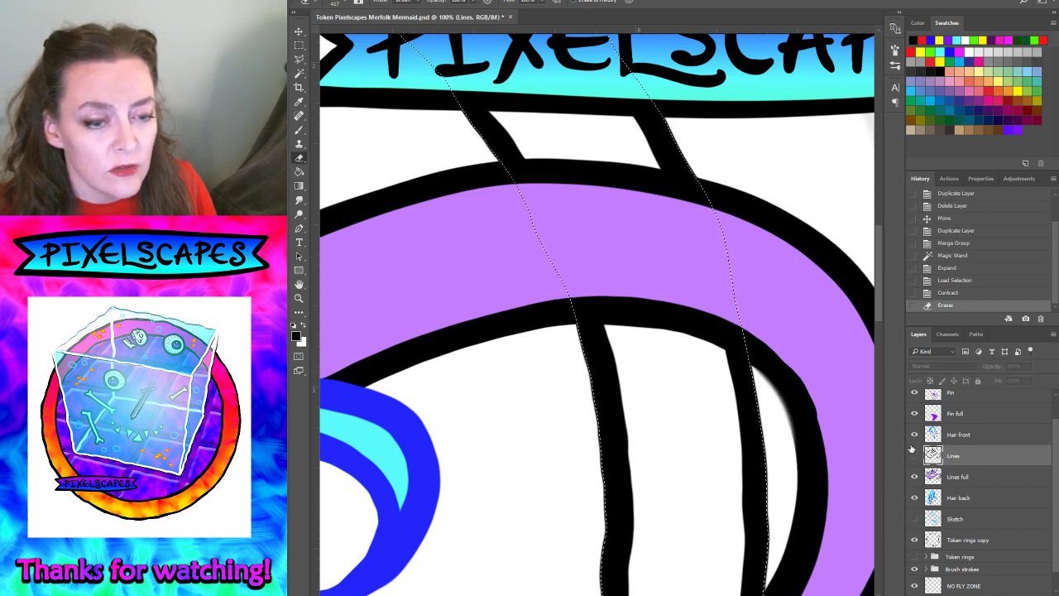
left_click(914, 478)
left_click(913, 477)
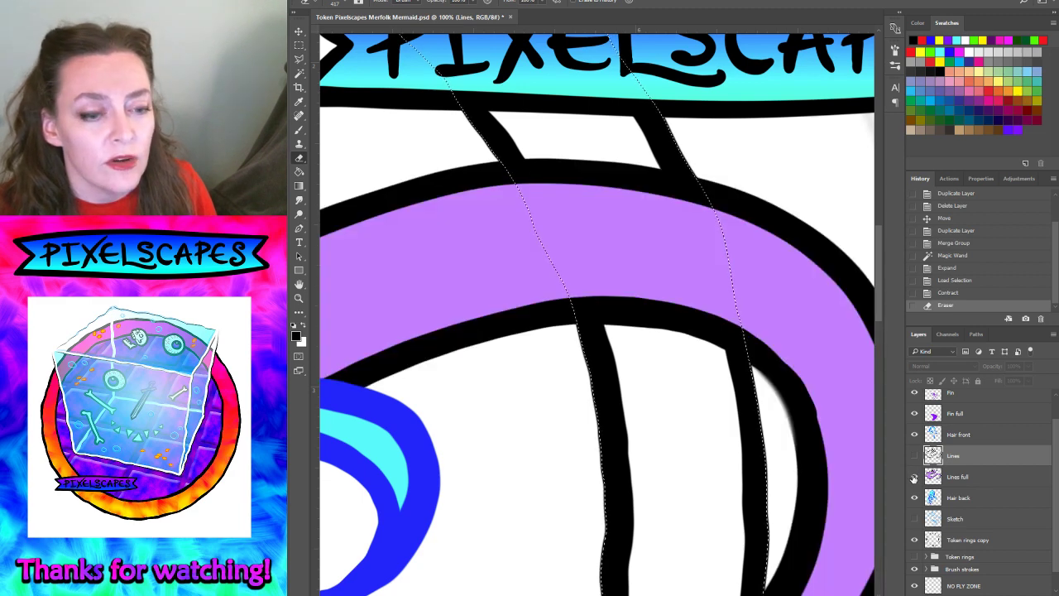
left_click(913, 455)
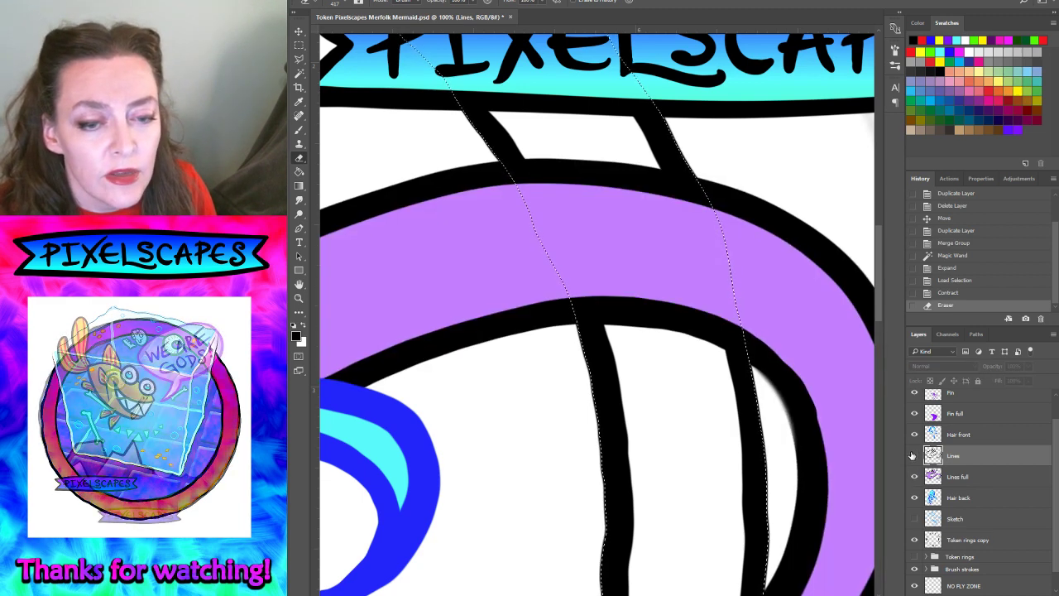
left_click(958, 476)
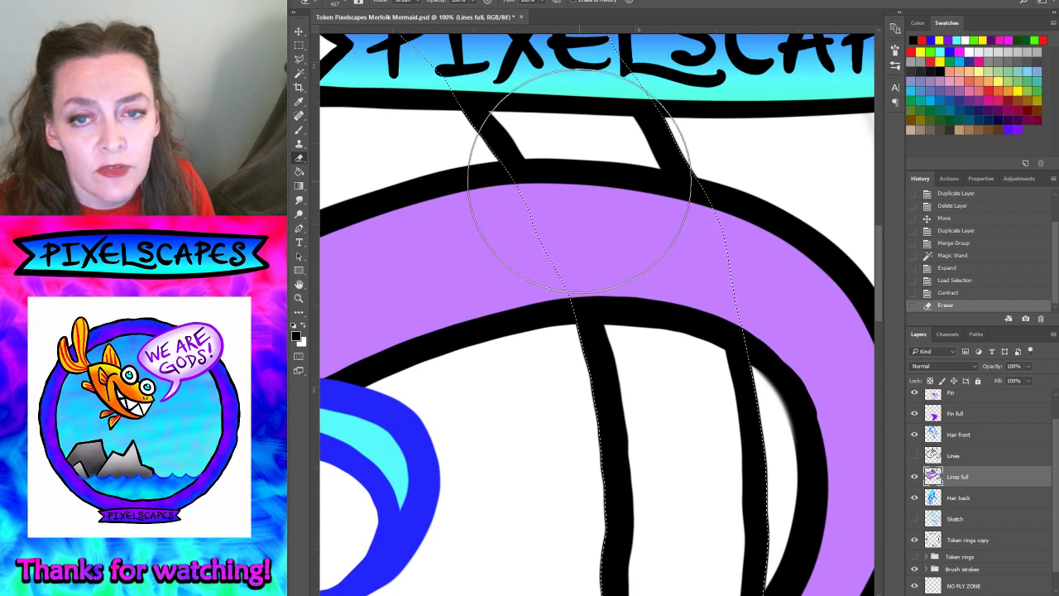
mouse_move(579, 201)
left_mouse_down()
mouse_move(597, 198)
mouse_move(621, 284)
mouse_move(669, 355)
mouse_move(621, 284)
mouse_move(649, 227)
left_mouse_up()
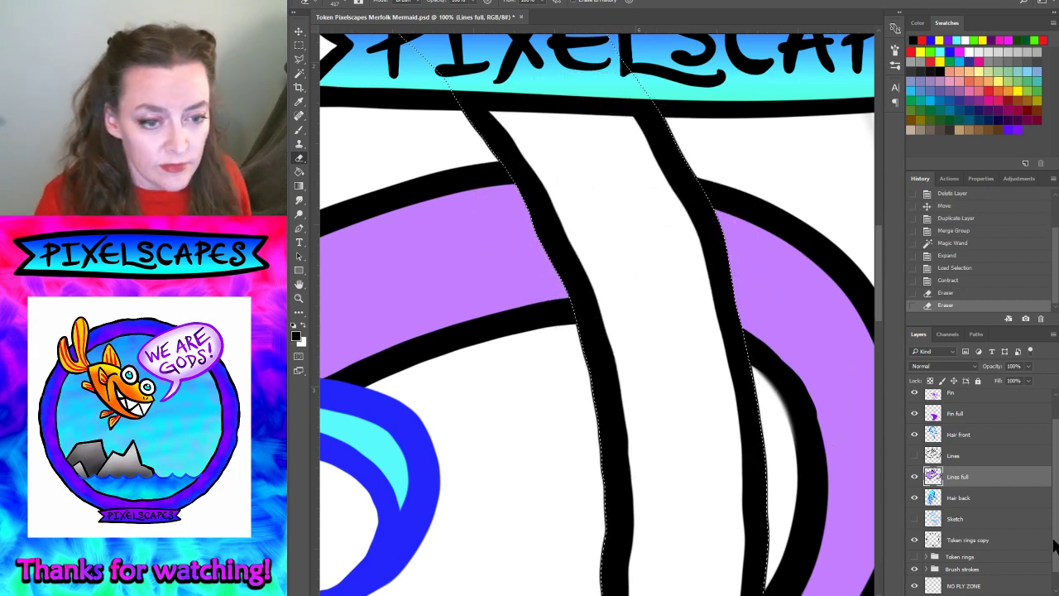
scroll(982, 477, "up", 1)
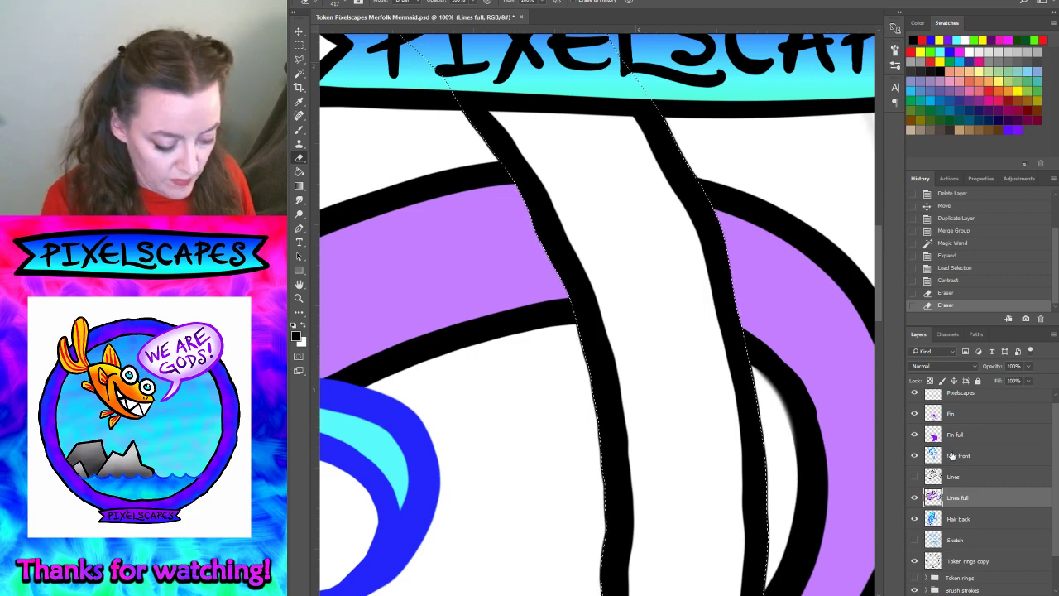
- Zoom in on the lower hair strands and make Hair back the active layer
key("ctrl+minus")
key("ctrl+minus")
key("ctrl+minus")
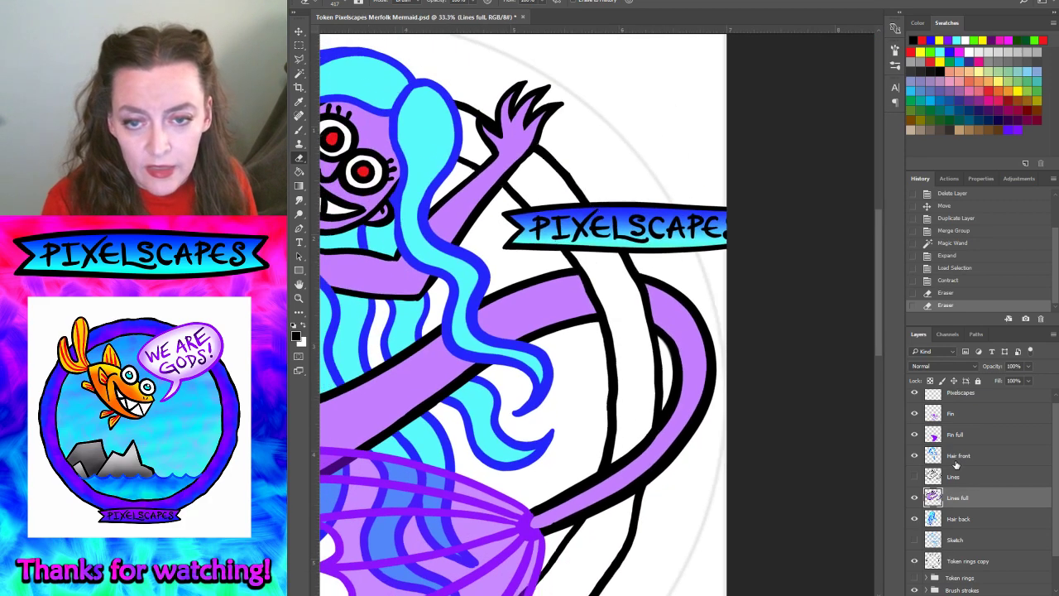
key("ctrl+minus")
key("ctrl+minus")
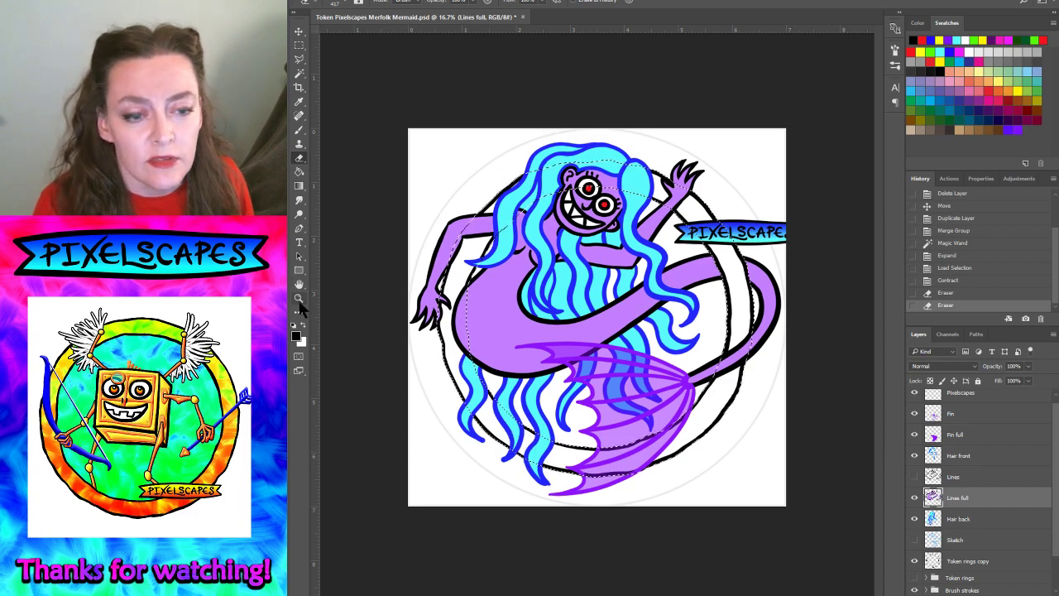
left_click(299, 297)
left_click_drag(536, 451, 534, 433)
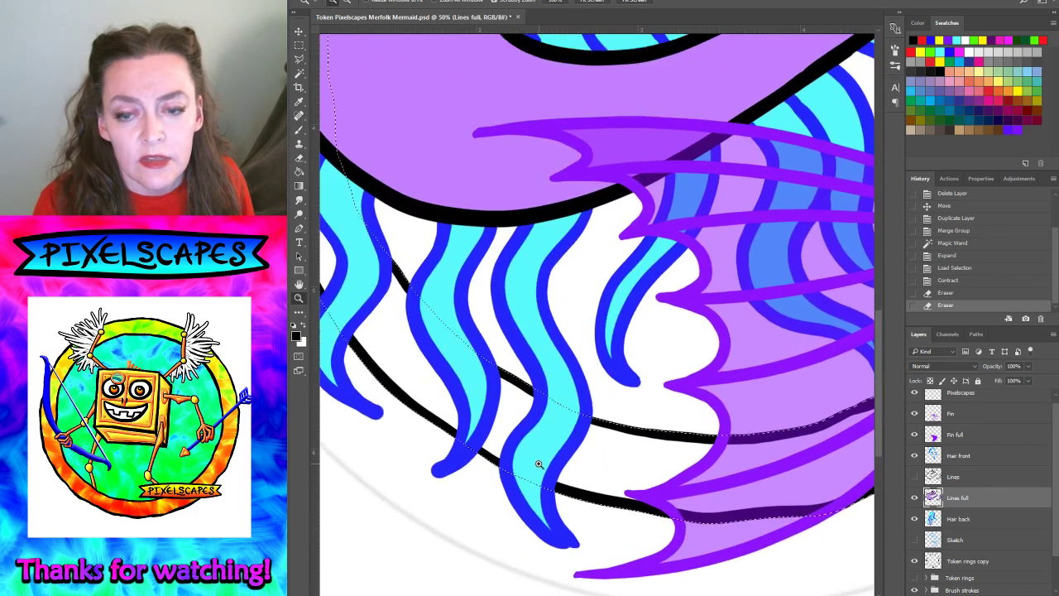
left_click(972, 456)
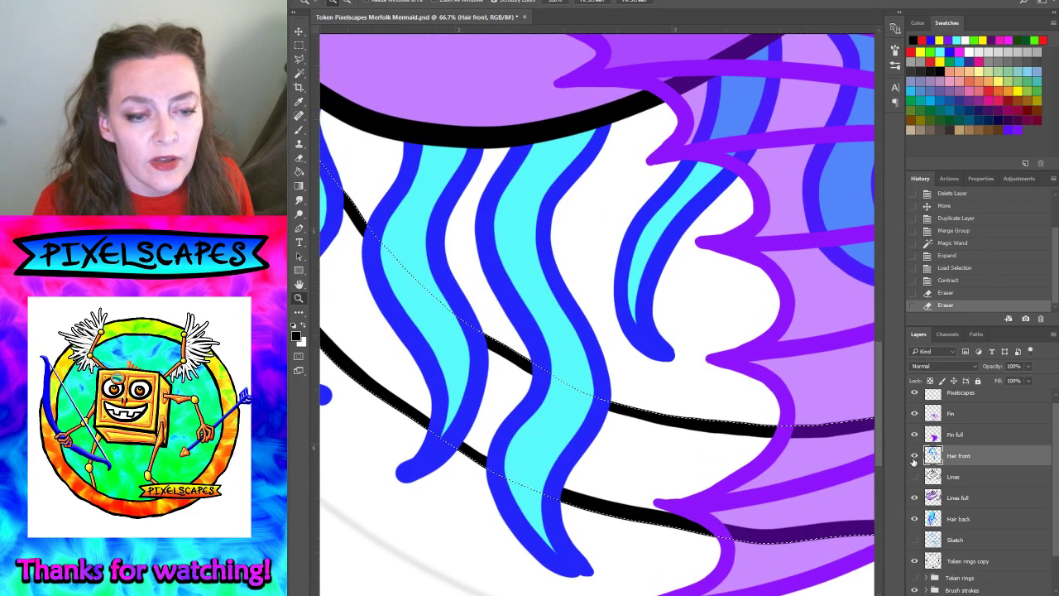
left_click(960, 518)
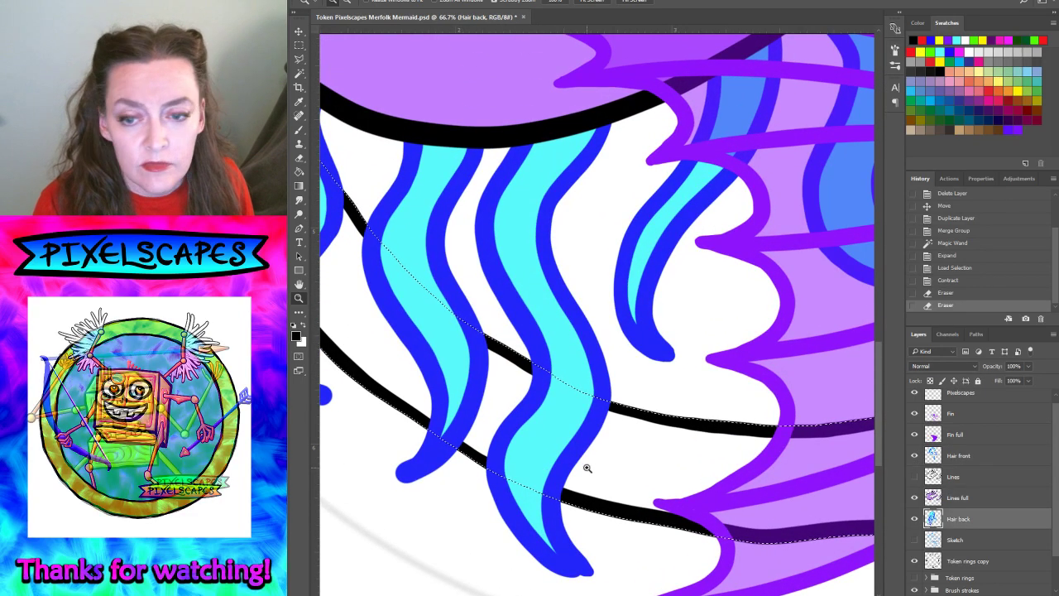
- Erase the back-hair strand lying between the two black ring lines
left_click(299, 158)
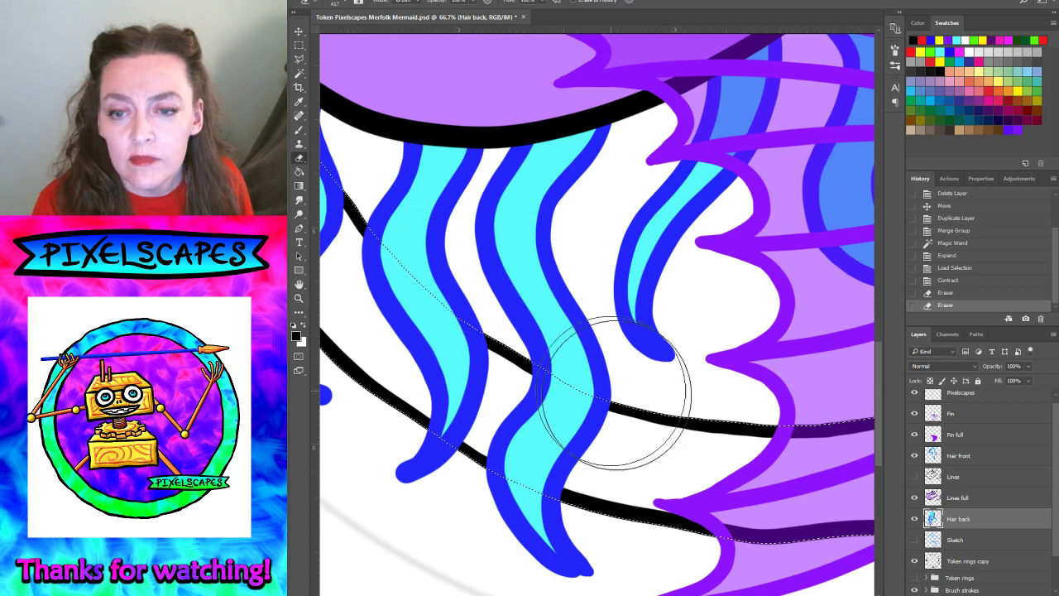
mouse_move(563, 413)
left_mouse_down()
mouse_move(560, 402)
mouse_move(561, 433)
left_mouse_up()
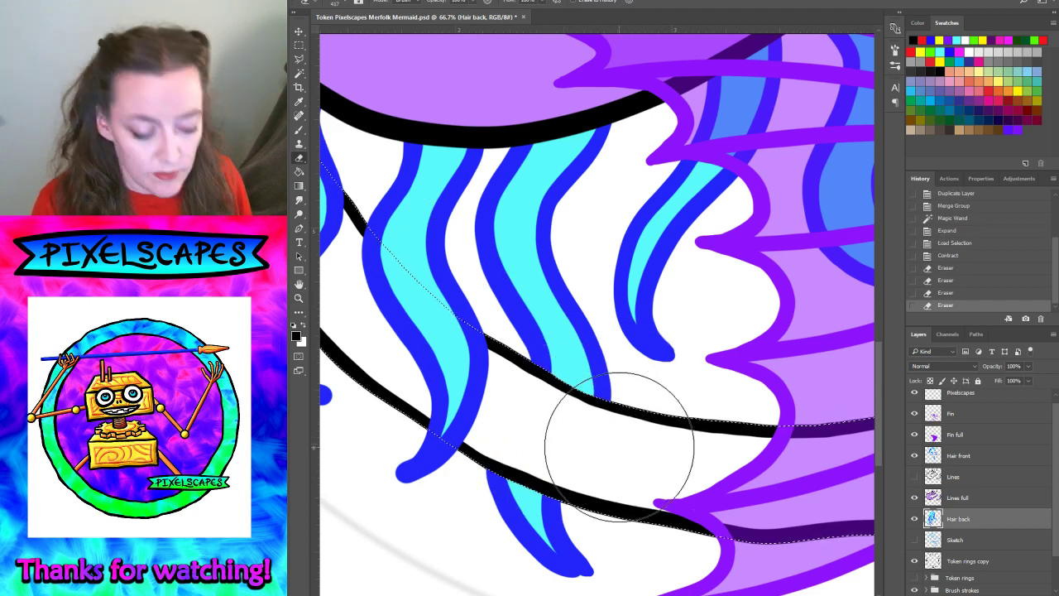
scroll(604, 455, "down", 2)
scroll(604, 455, "down", 2)
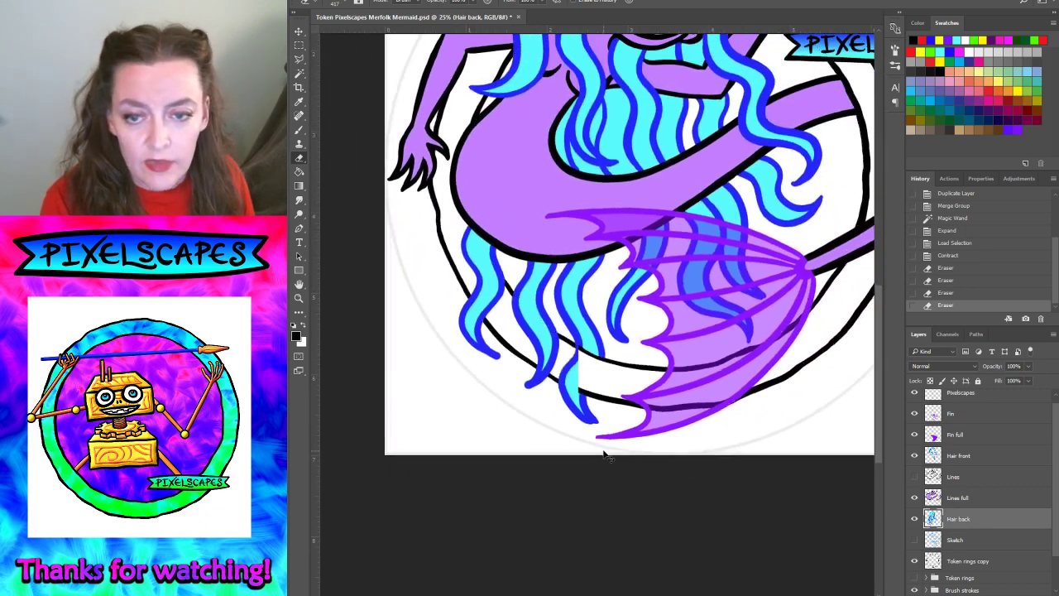
scroll(604, 455, "down", 1)
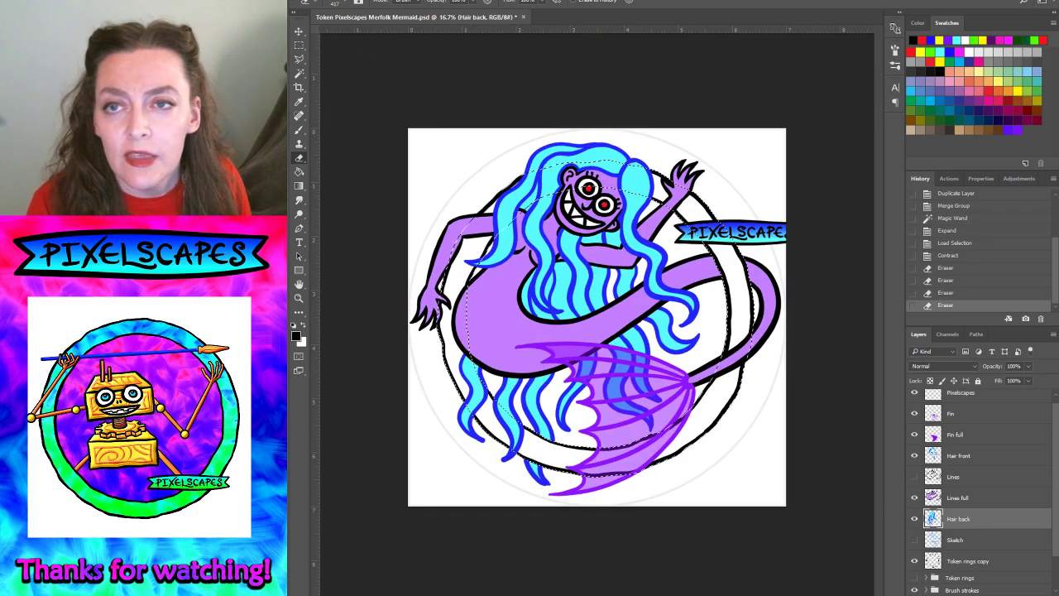
left_click(432, 2)
- Choose Select > Deselect to drop the marching ants around the ring band
left_click(432, 4)
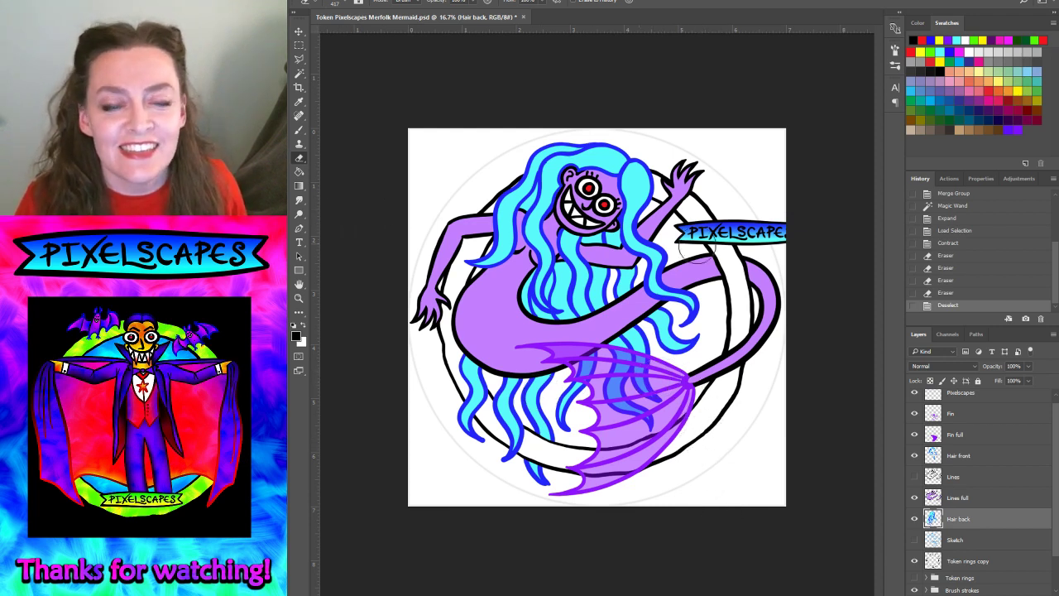
- Inspect the Fin, Hair front, Lines and Lines full layers, briefly hiding Fin to check beneath
left_click(959, 500)
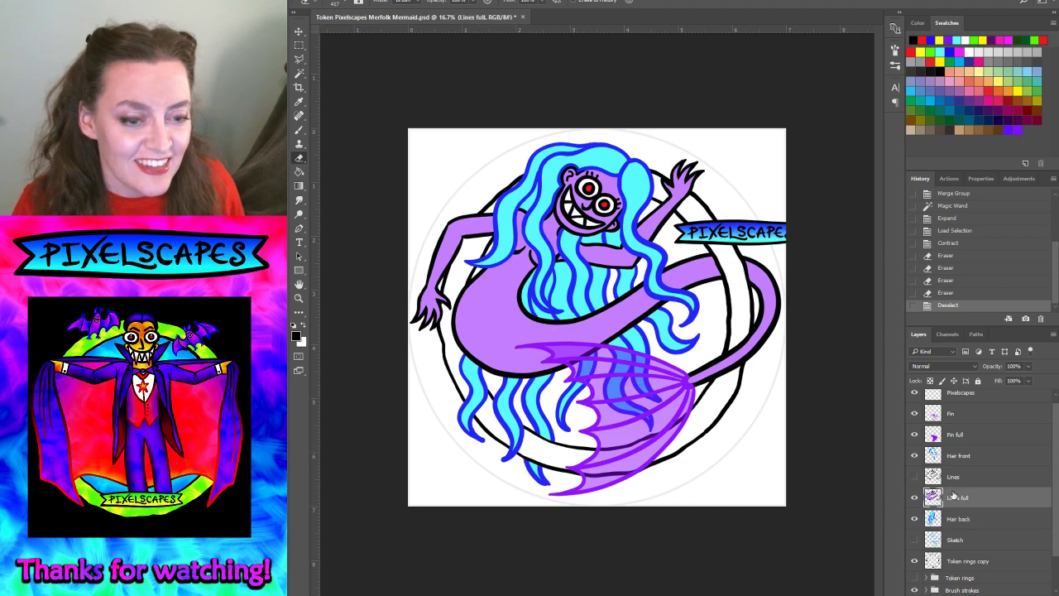
left_click(956, 437)
left_click(960, 414)
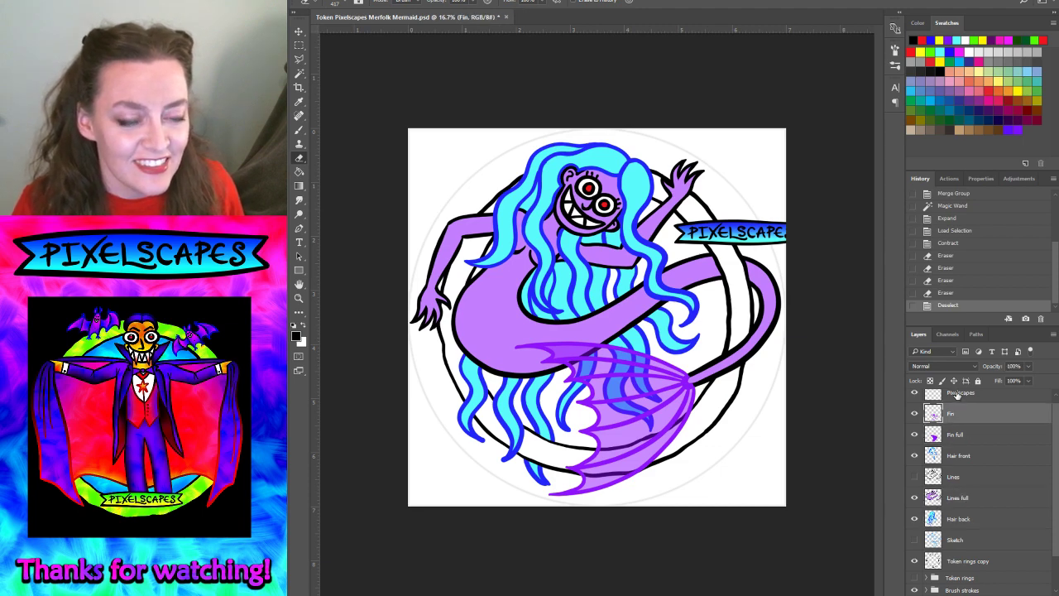
left_click(915, 414)
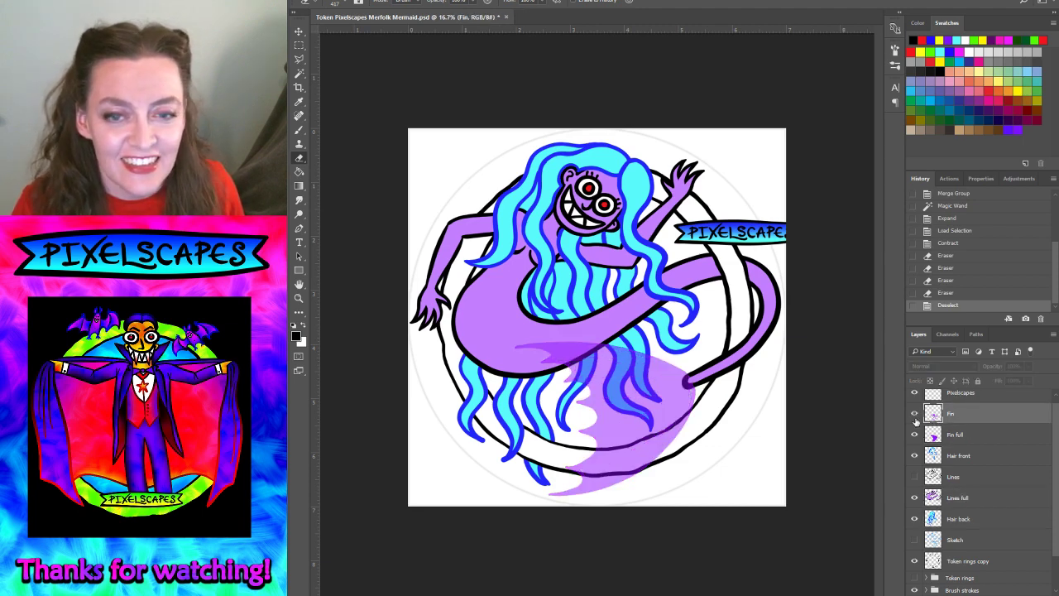
left_click(915, 413)
left_click(965, 457)
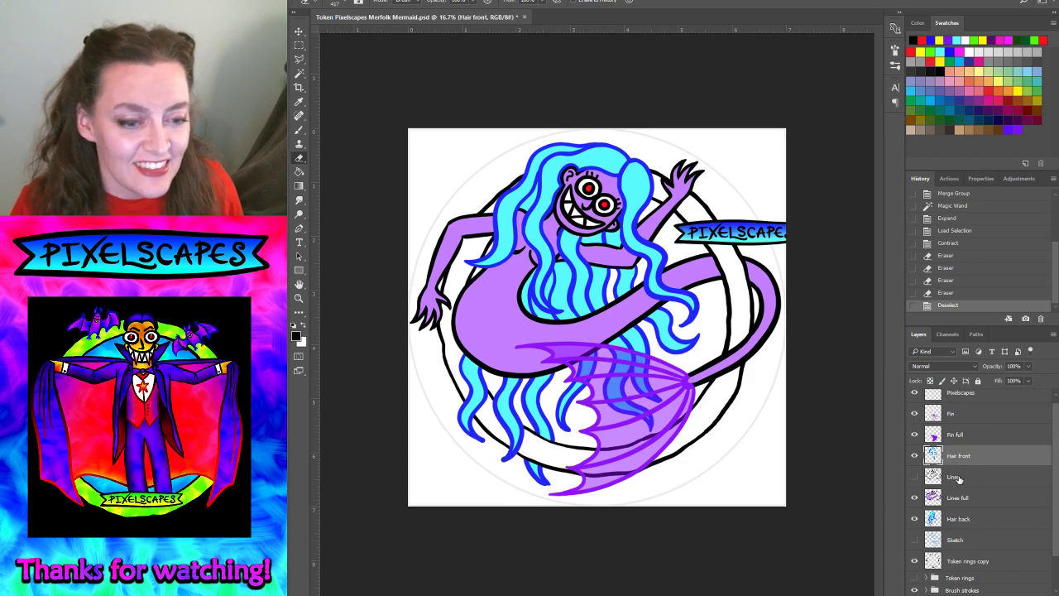
left_click(958, 478)
left_click(958, 497)
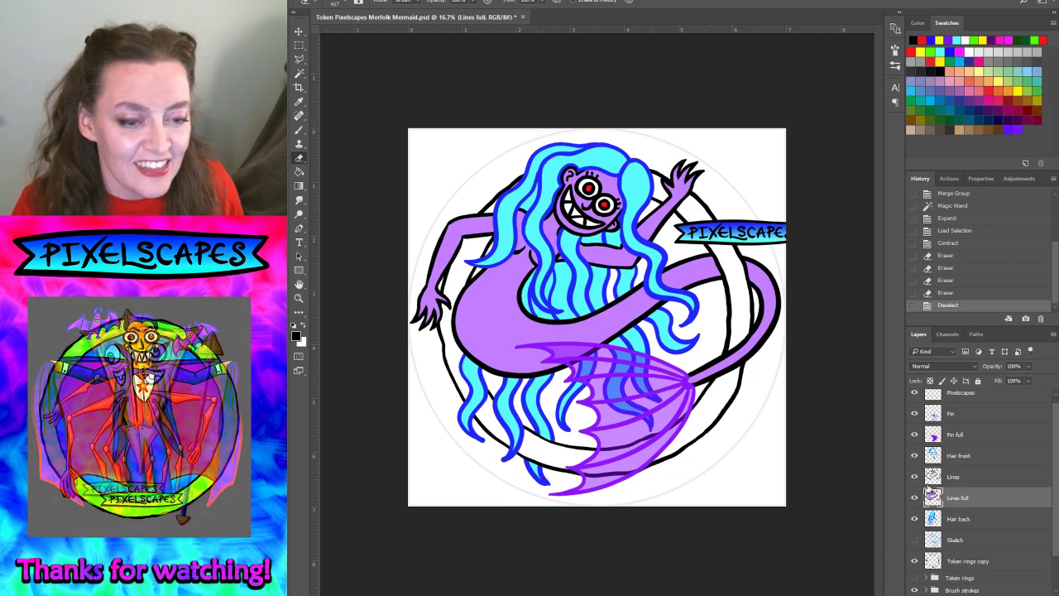
- Group the Lines and Lines full layers into Group 1
left_click(958, 480)
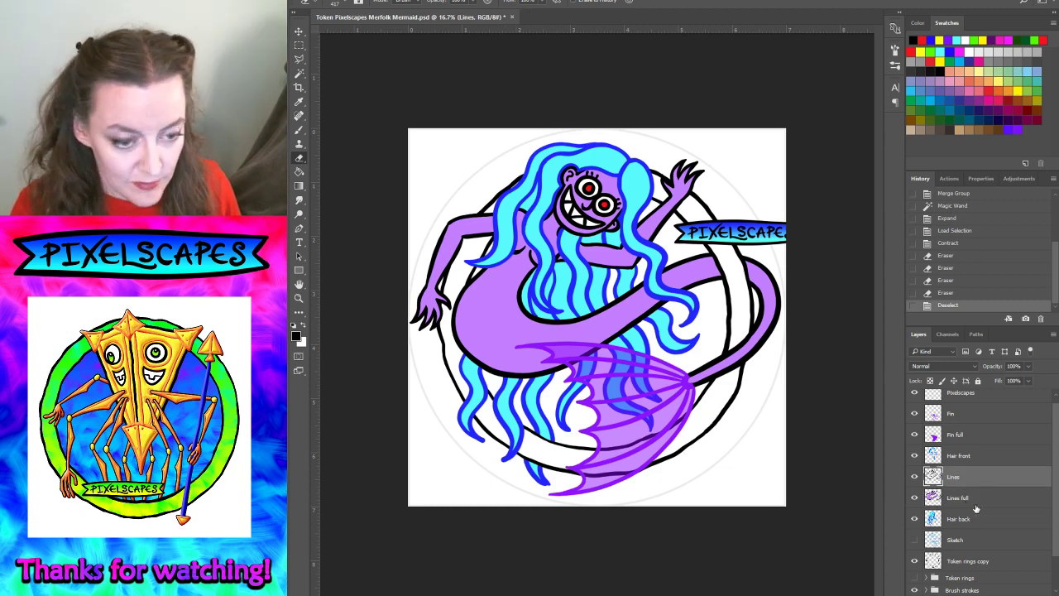
left_click(962, 499, "shift")
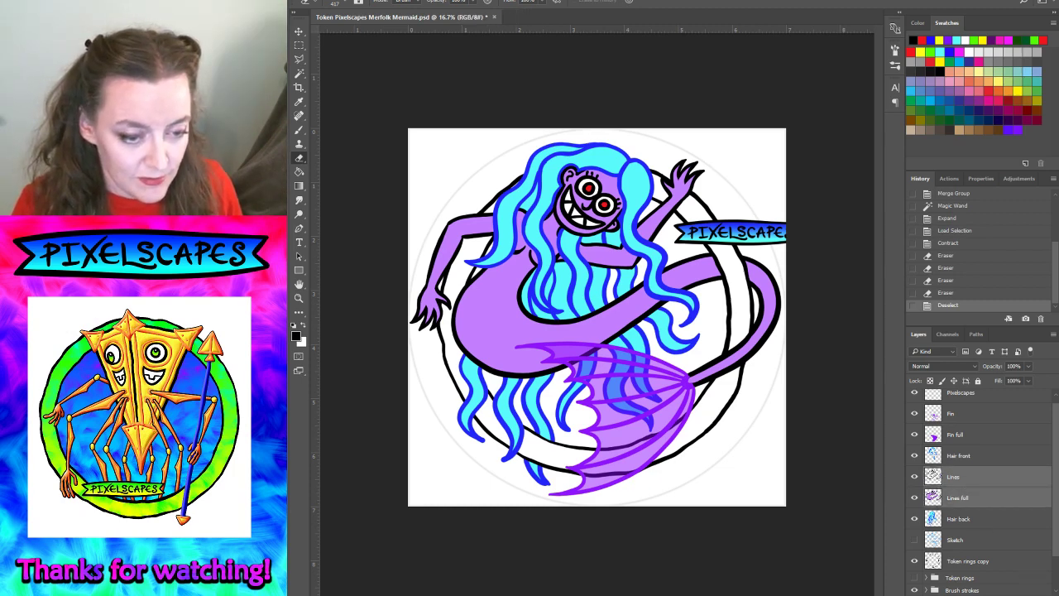
key("ctrl+g")
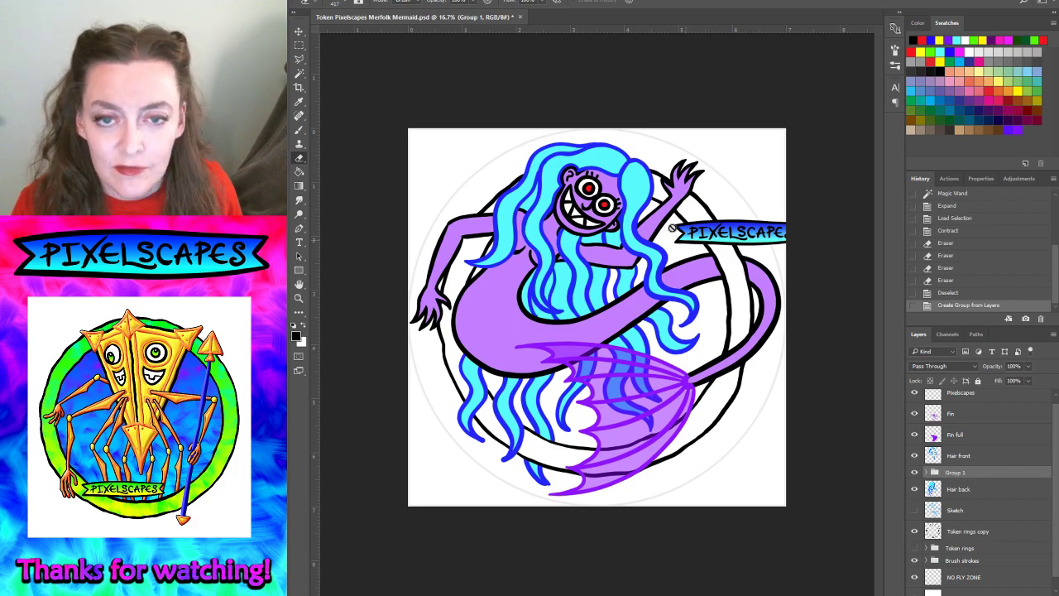
- Zoom in closely on the mermaid's raised hand
left_click(299, 298)
left_click(667, 174)
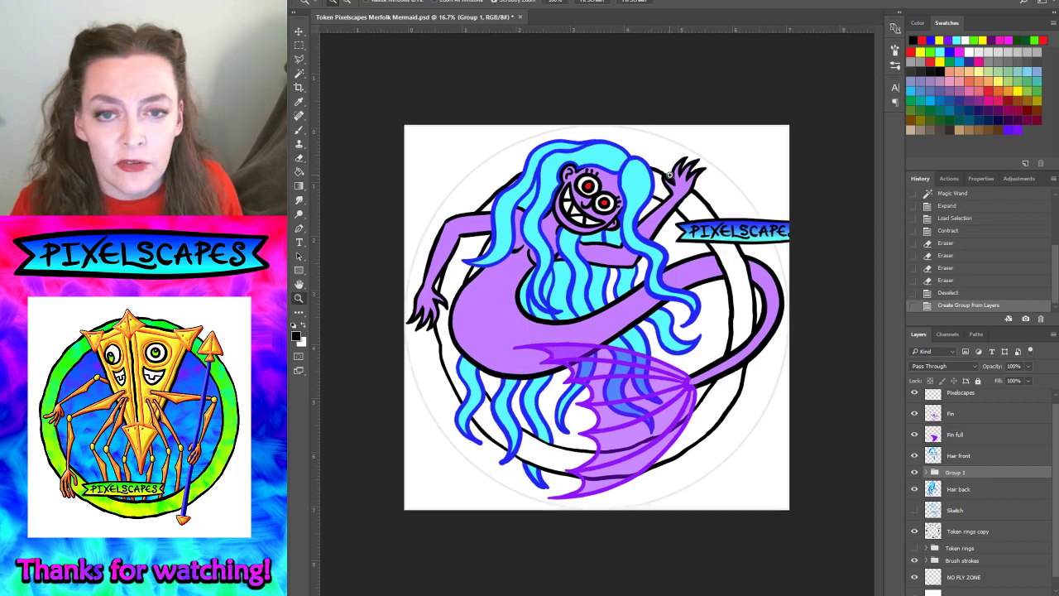
scroll(637, 206, "up", 3)
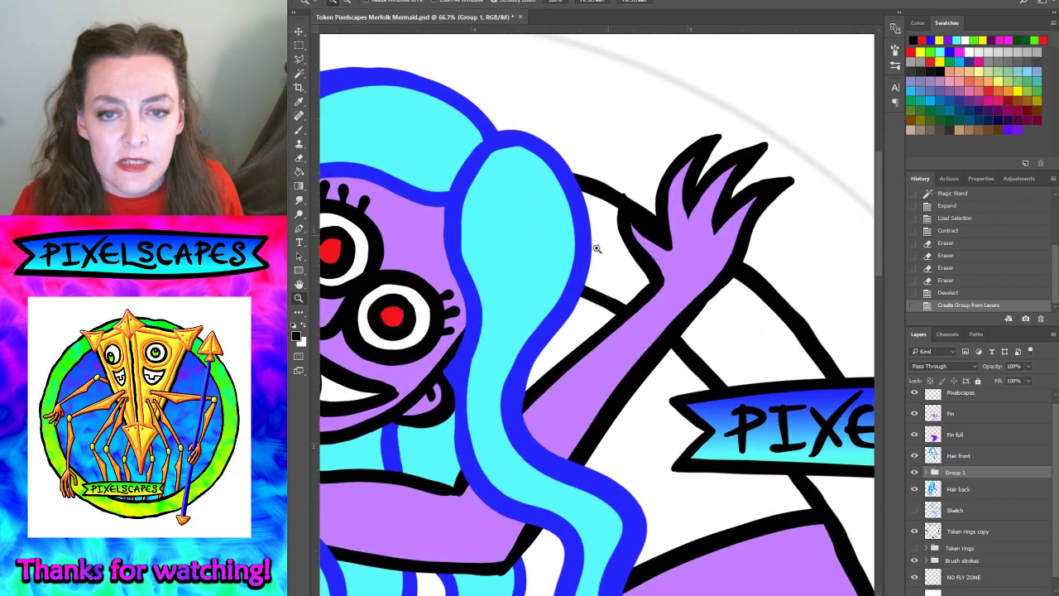
left_click(630, 204)
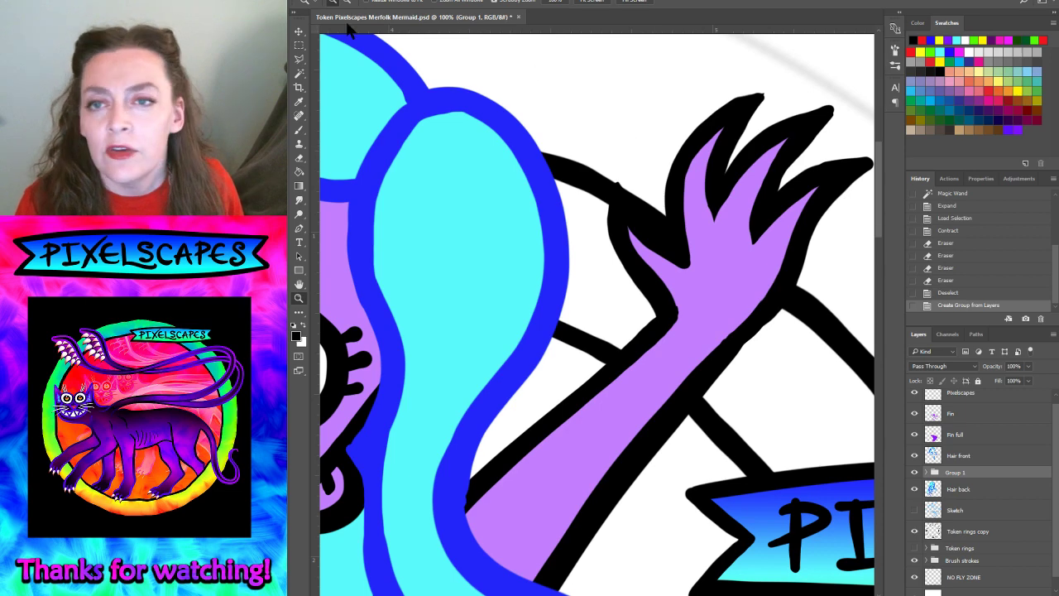
left_click(457, 2)
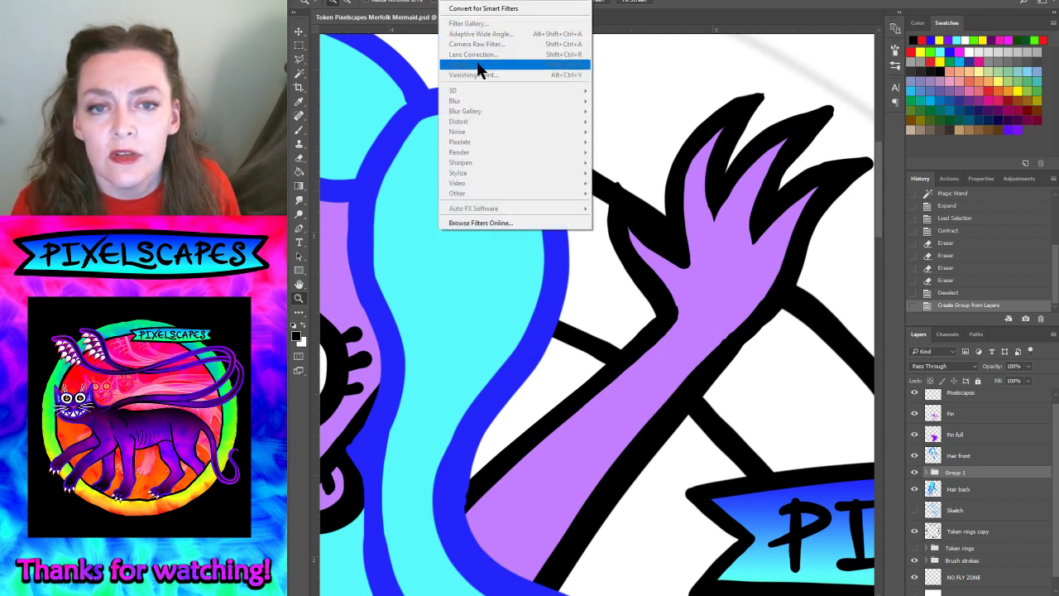
- Open Liquify on the Lines full layer inside Group 1 and zoom in on the raised hand
left_click(926, 472)
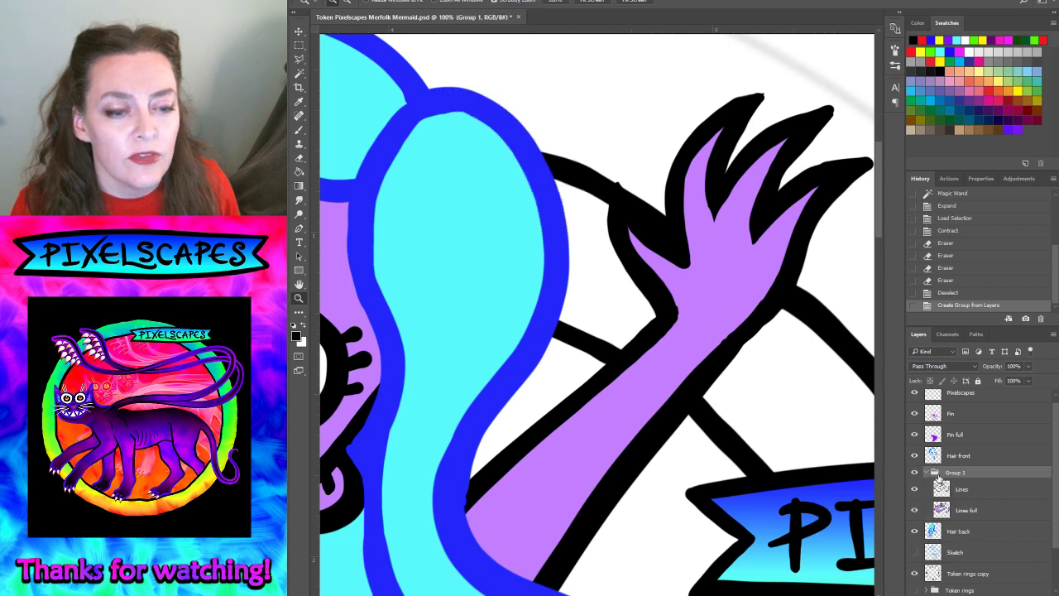
left_click(968, 508)
left_click(465, 1)
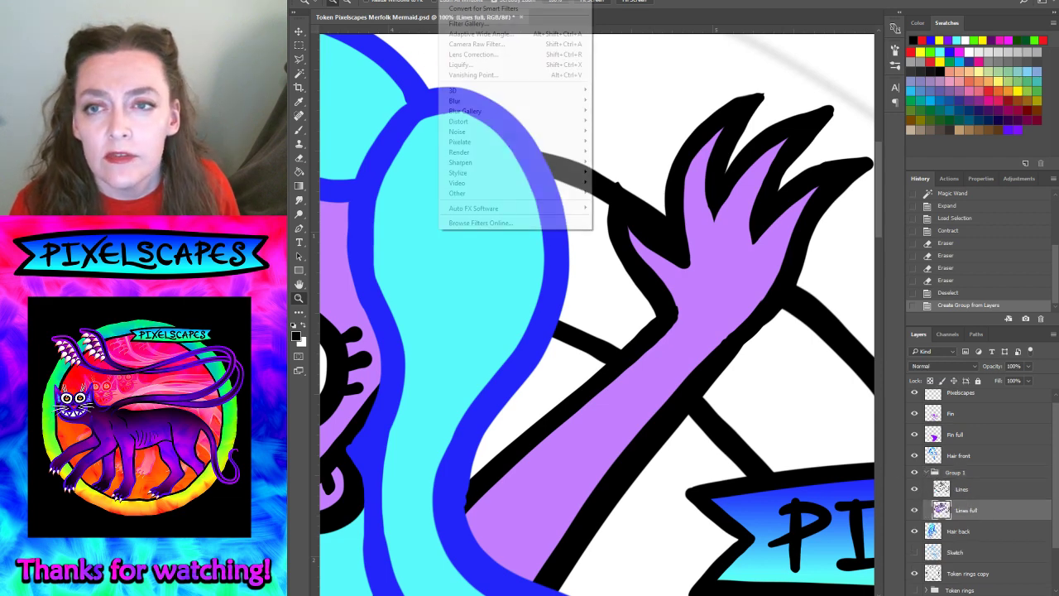
left_click(461, 64)
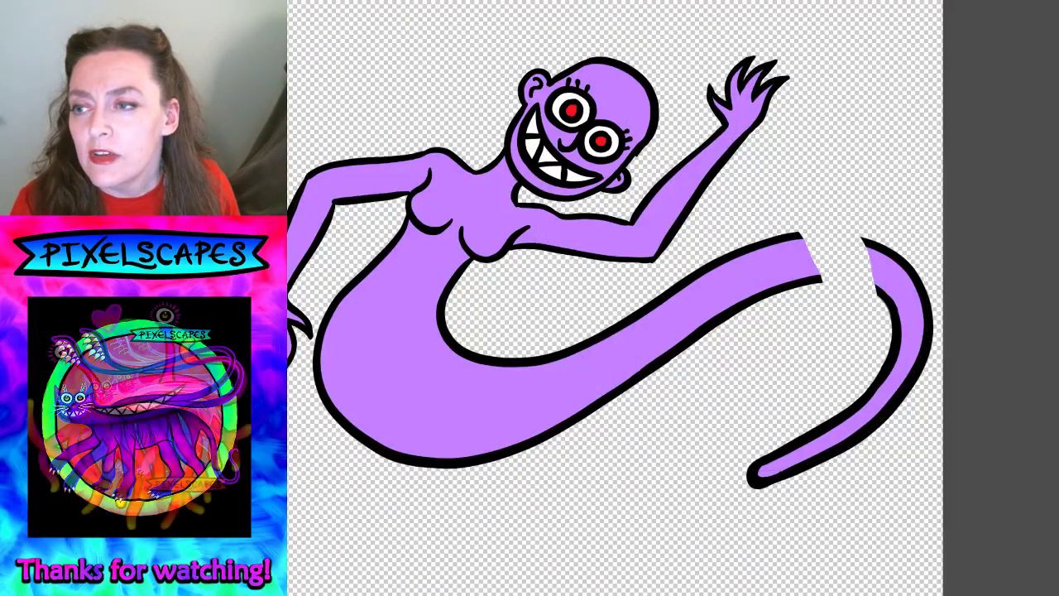
left_click(728, 86)
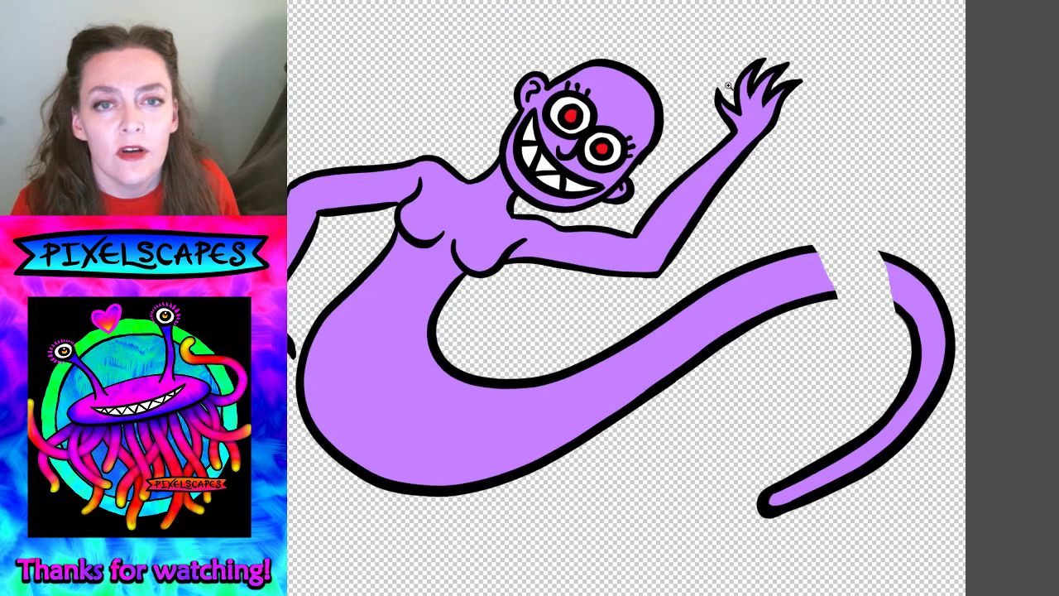
left_click(747, 96)
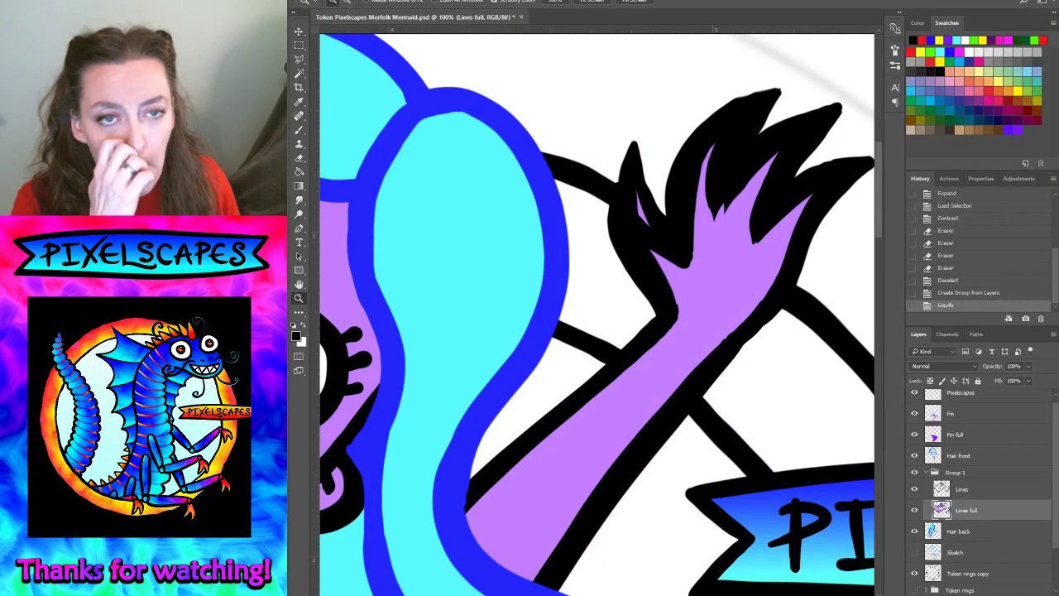
- Reapply the same Liquify warp to the Lines layer with Ctrl+F
left_click(961, 490)
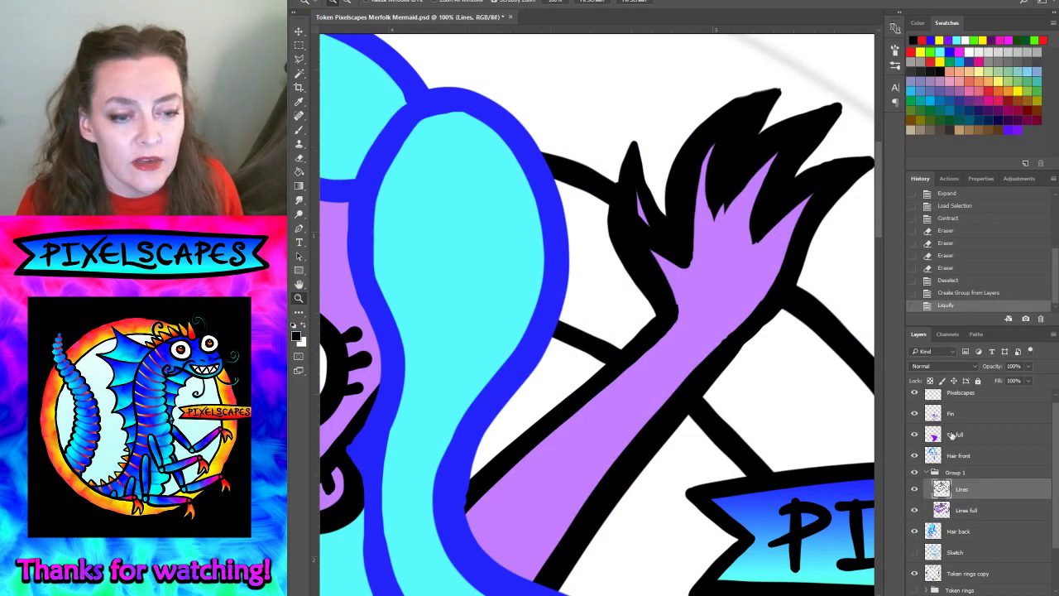
left_click(463, 3)
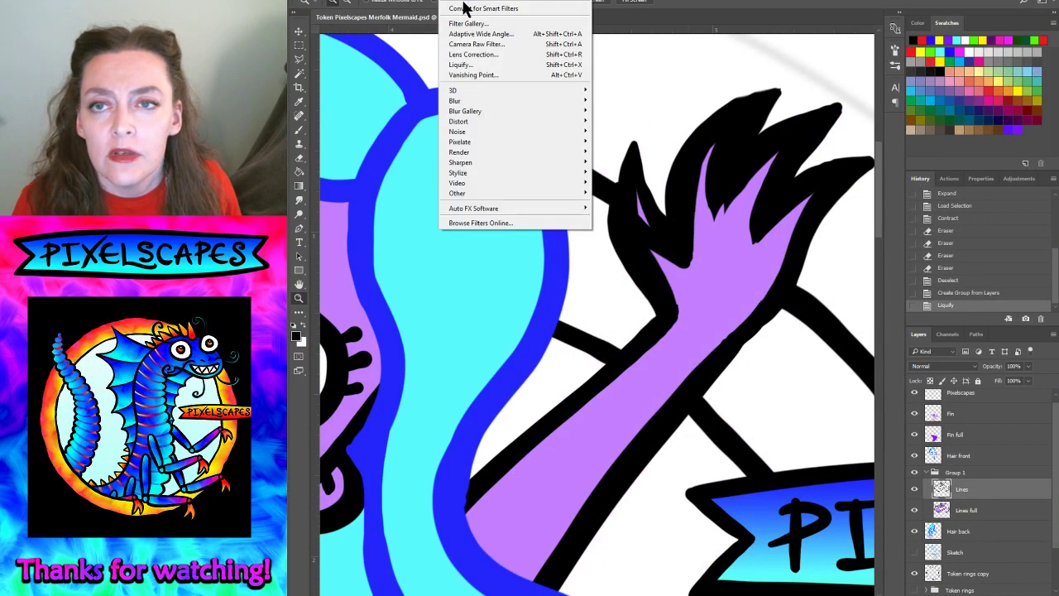
left_click(465, 4)
key("ctrl+f")
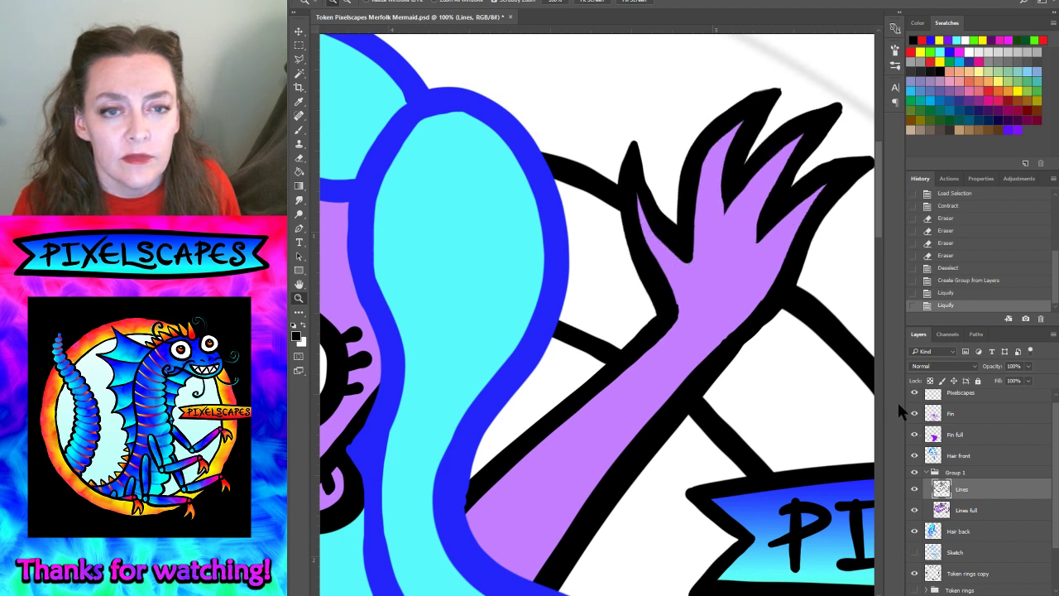
- Select Group 1 and zoom out to fit the whole mermaid token at about 25%
left_click(930, 475)
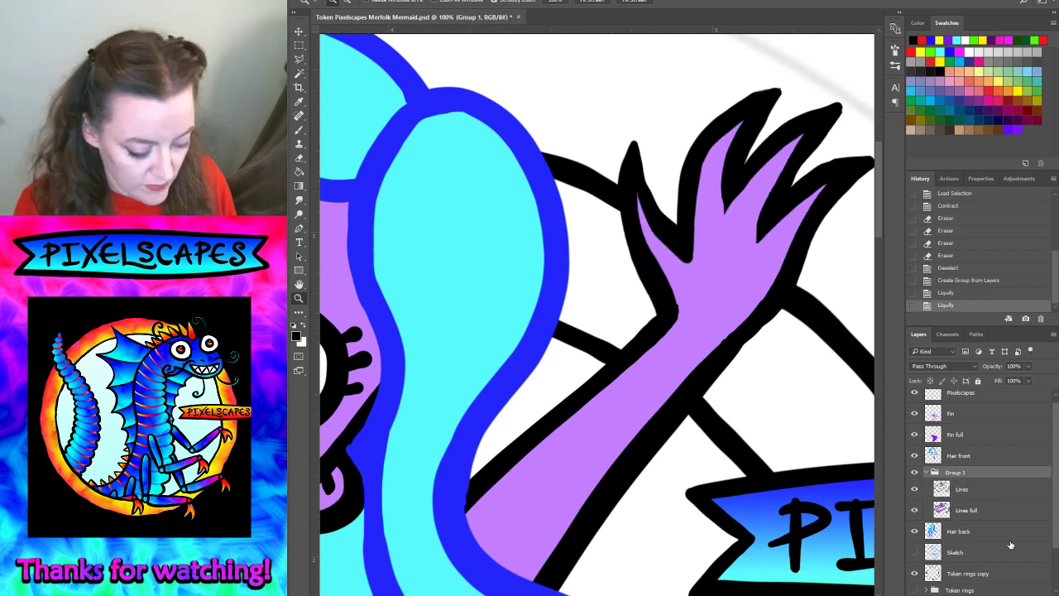
key("ctrl+minus")
key("ctrl+minus")
key("ctrl+minus")
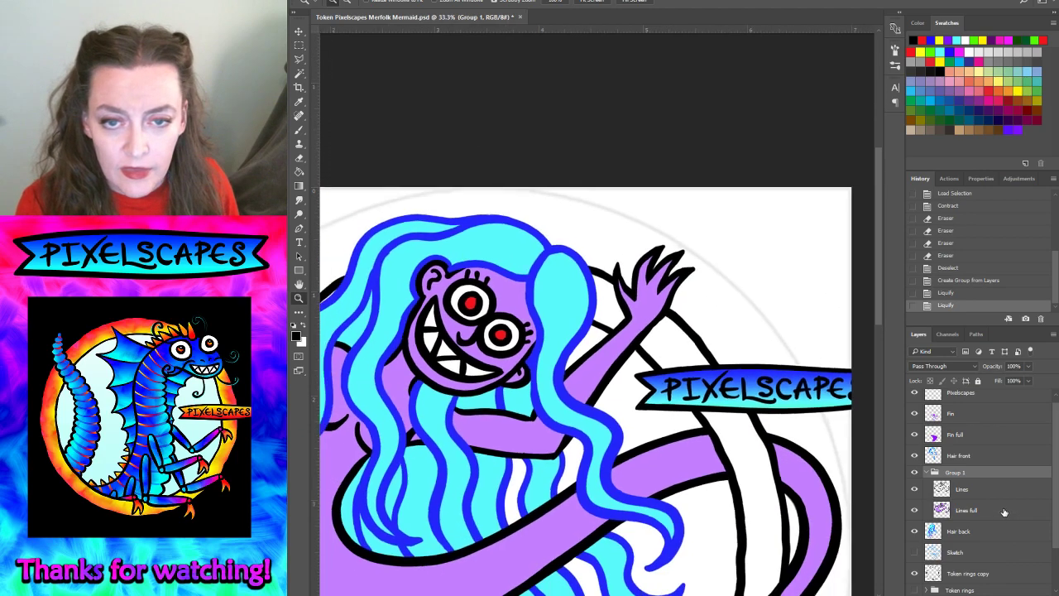
key("ctrl+minus")
key("ctrl+minus")
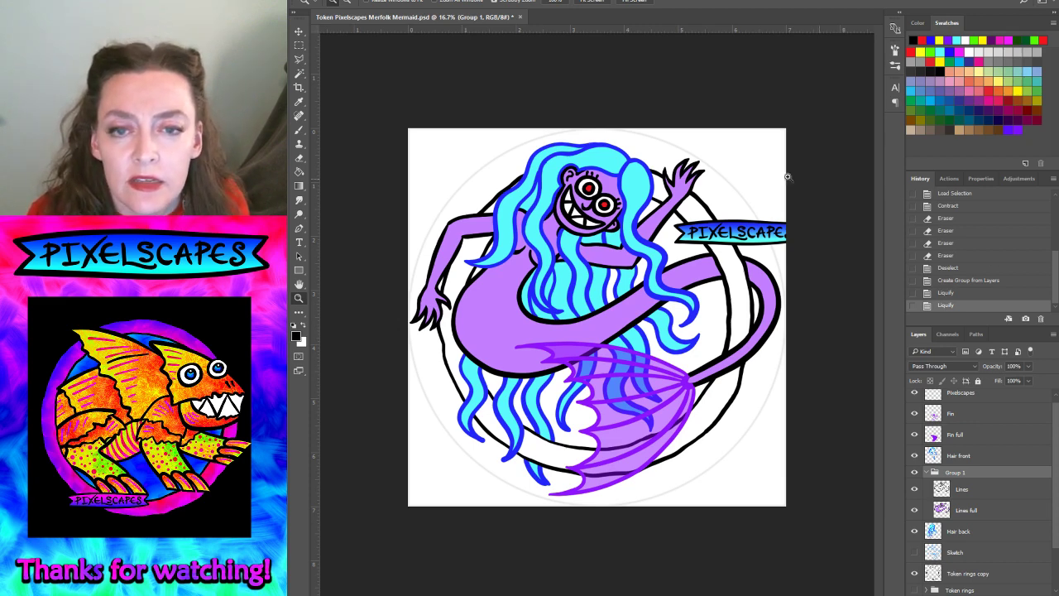
left_click(575, 286)
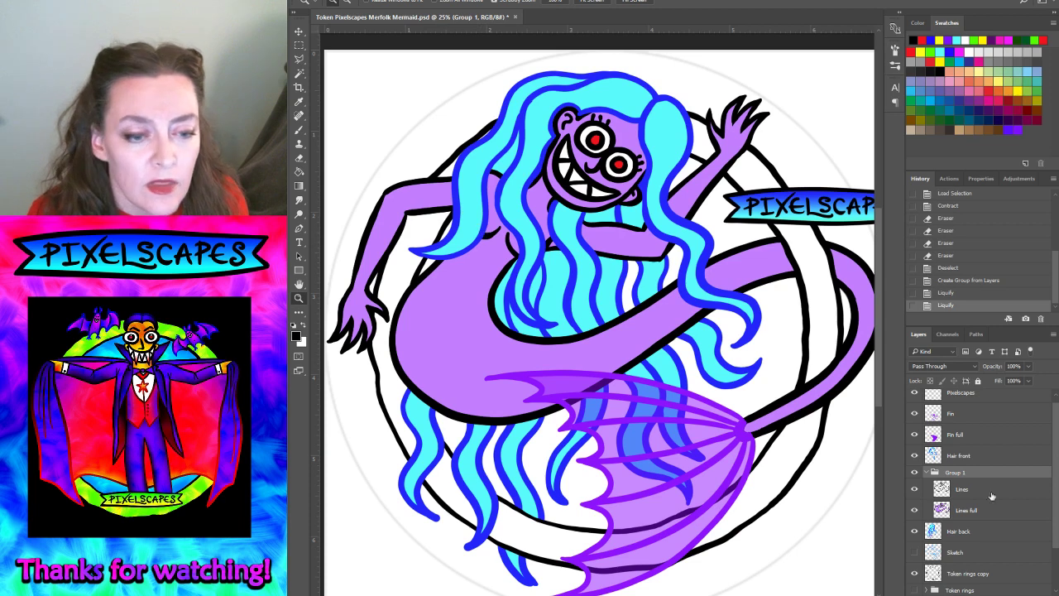
- Magic Wand-select the purple body, face and skin on Lines full, expanding by 2 pixels
left_click(974, 517)
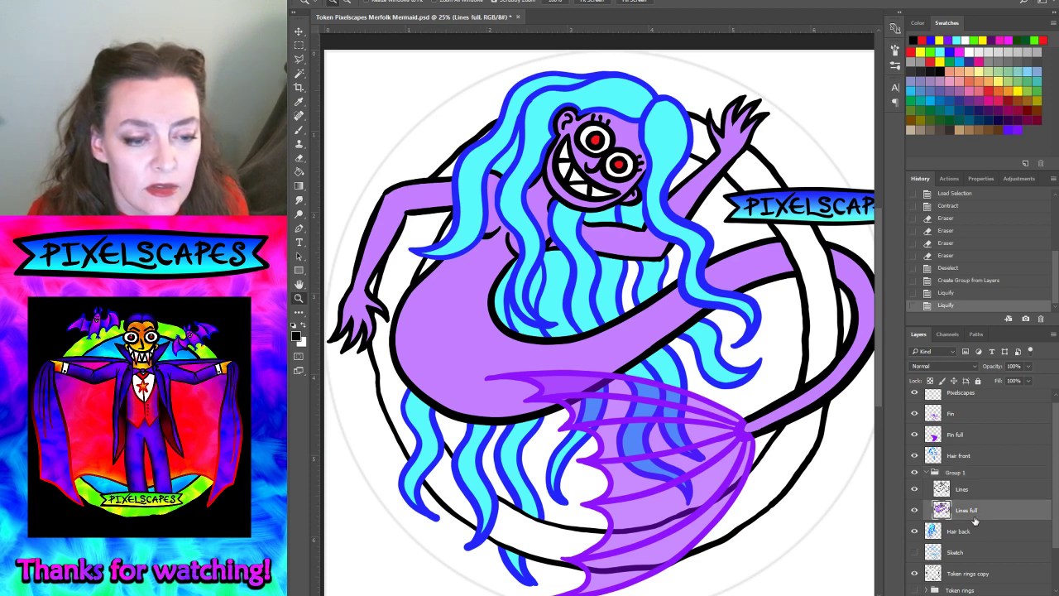
left_click(300, 74)
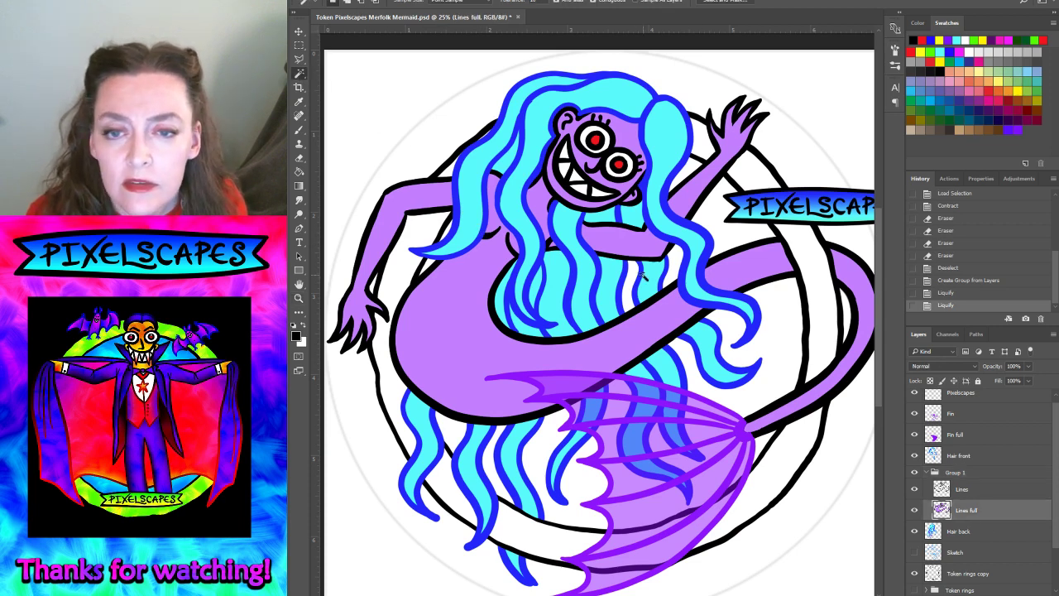
left_click(630, 241)
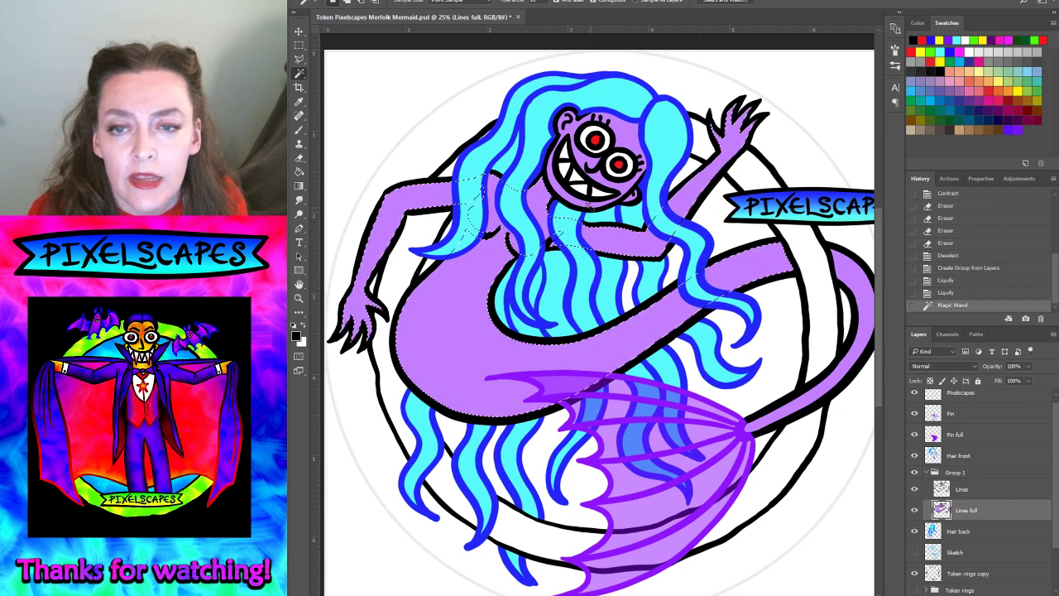
left_click(609, 177, "shift")
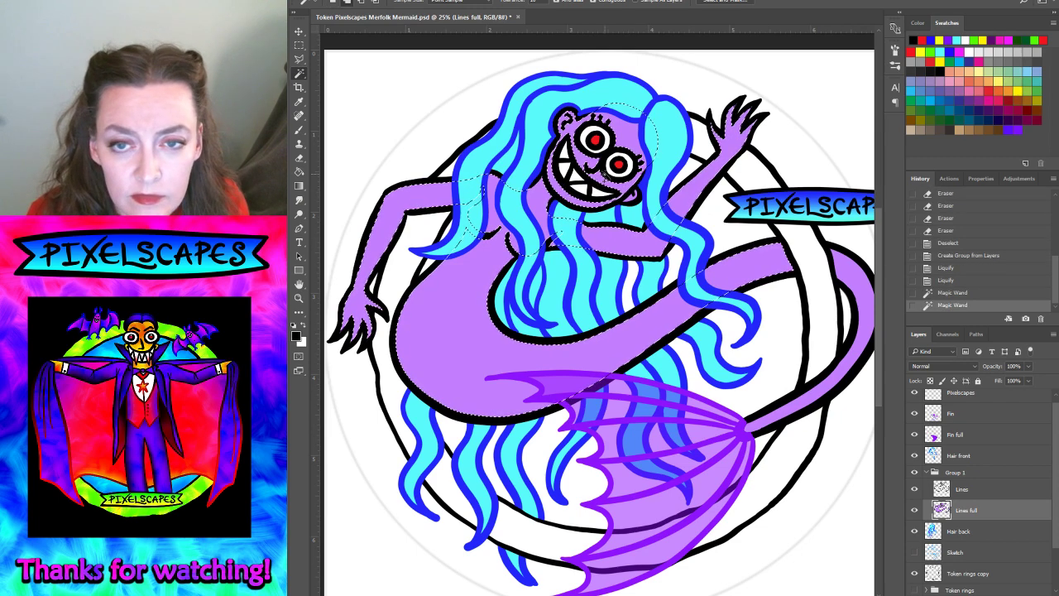
left_click(609, 140, "shift")
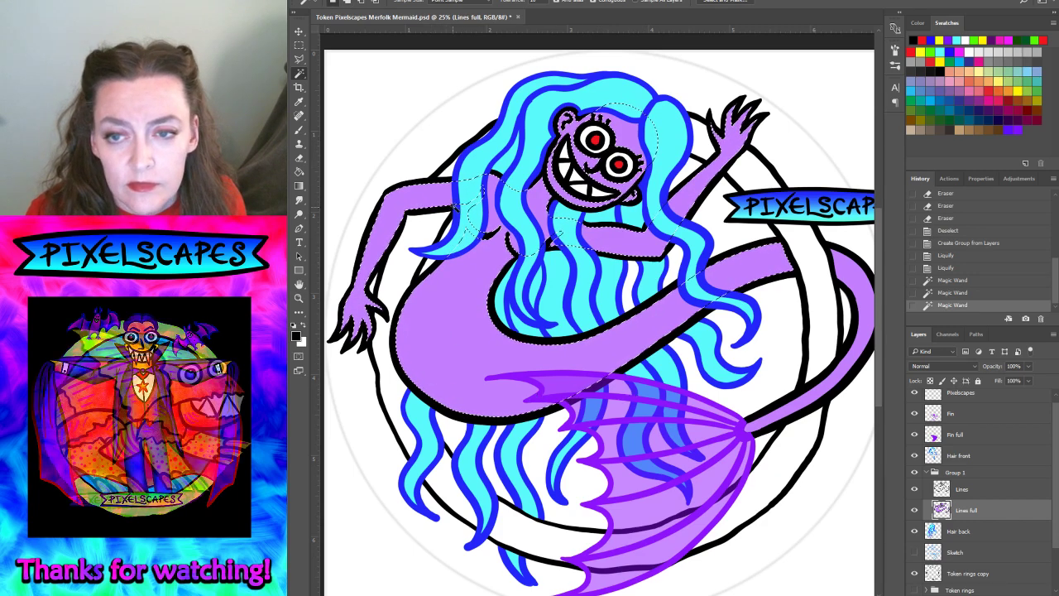
left_click(476, 1)
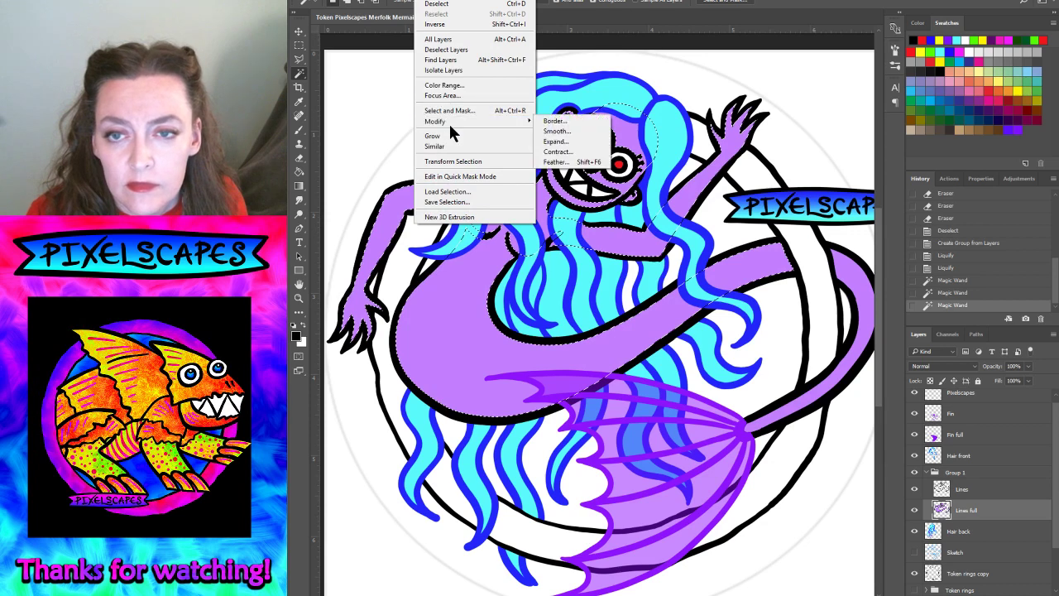
left_click(554, 142)
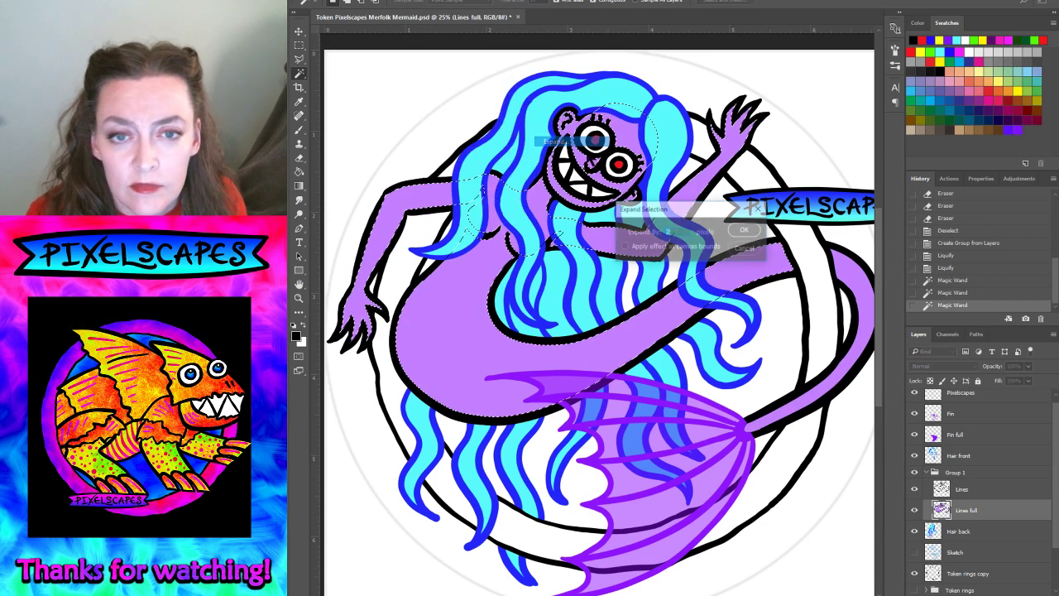
left_click(744, 232)
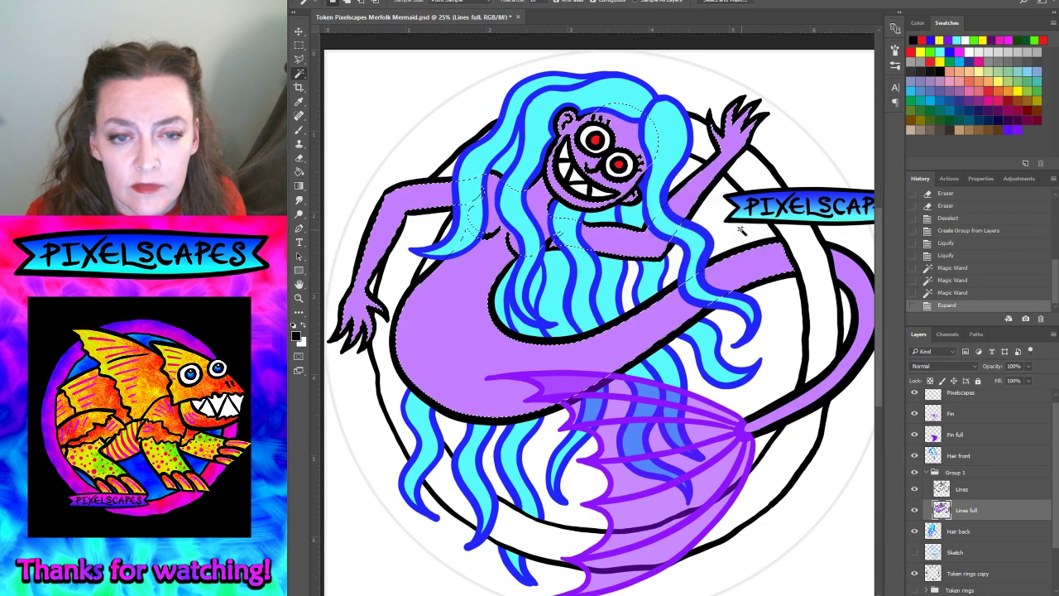
- Step back, add the missed skin area, and re-expand the selection by 2 pixels
left_click(953, 297)
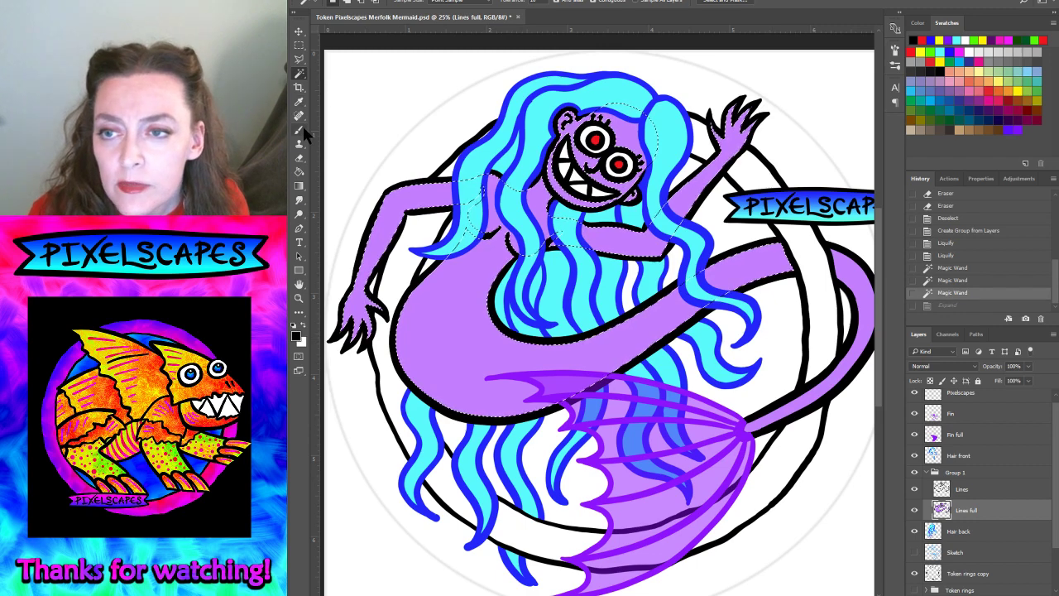
left_click(859, 280)
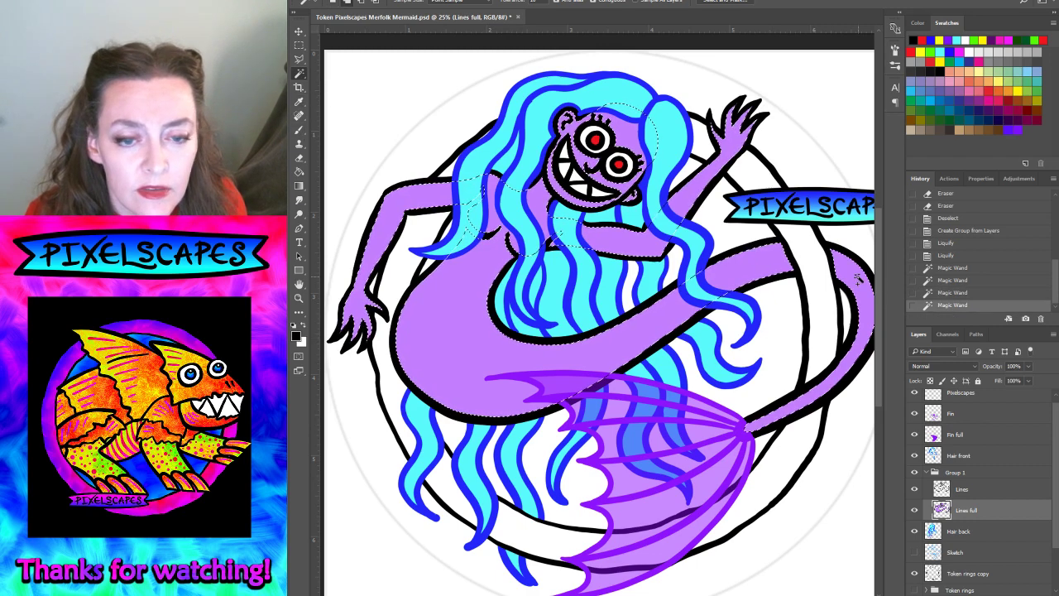
left_click(439, 4)
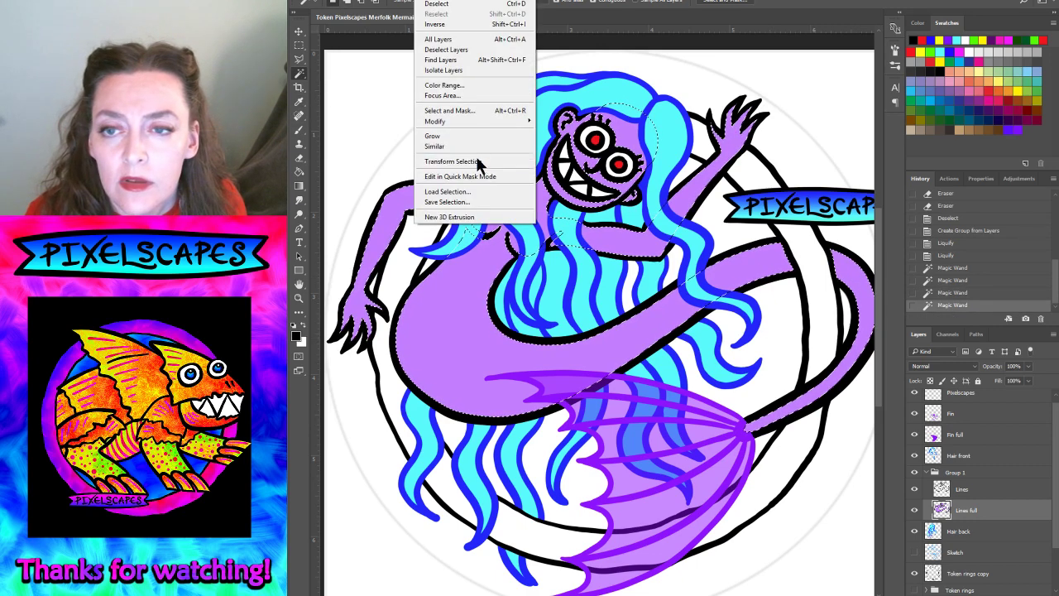
mouse_move(435, 121)
left_click(564, 142)
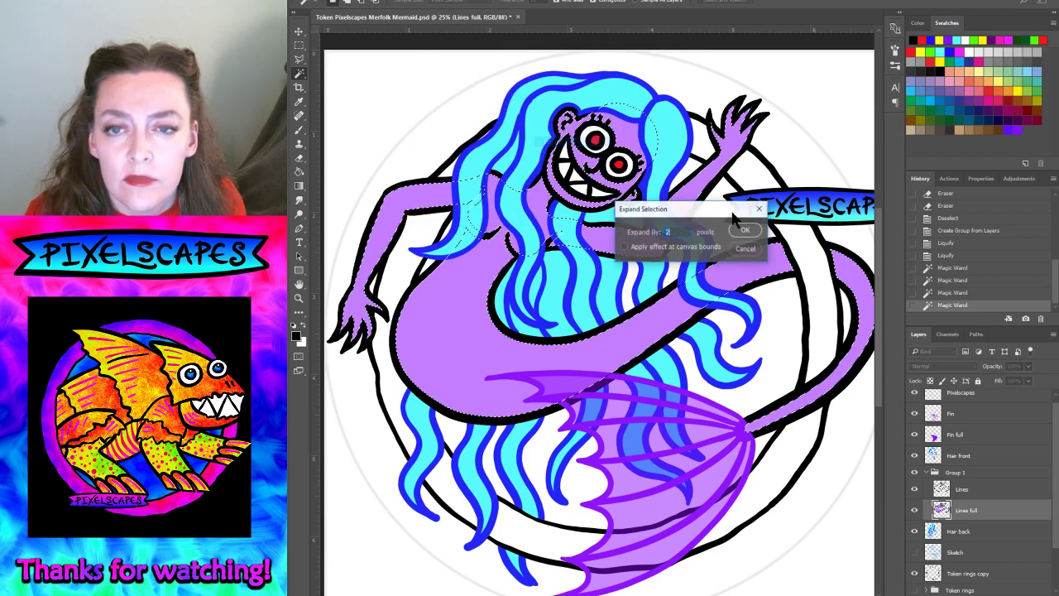
left_click(745, 231)
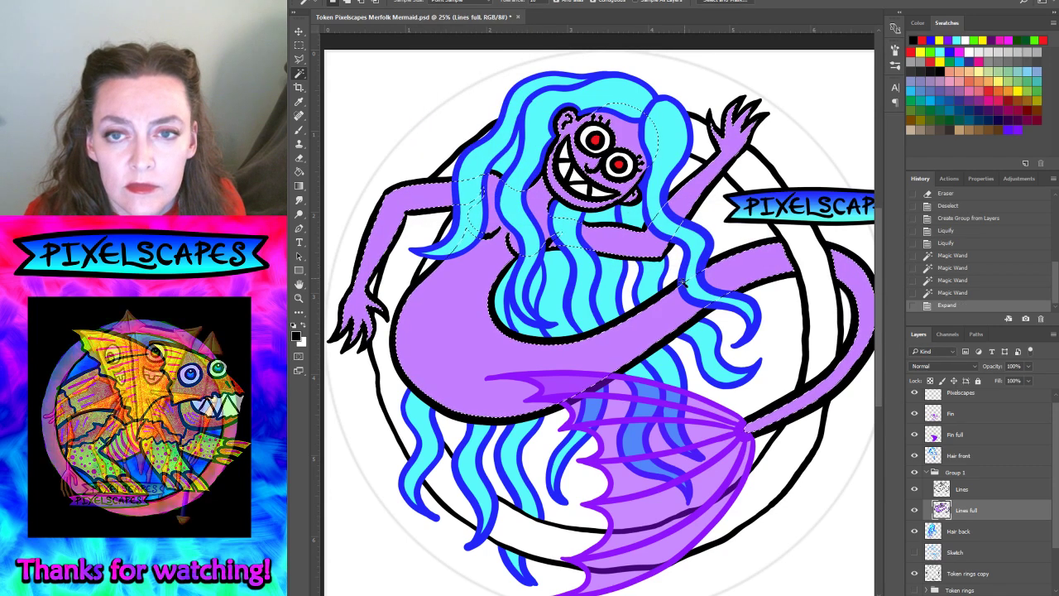
- Add a new layer named 'Skin color' above Lines full
left_click(1016, 587)
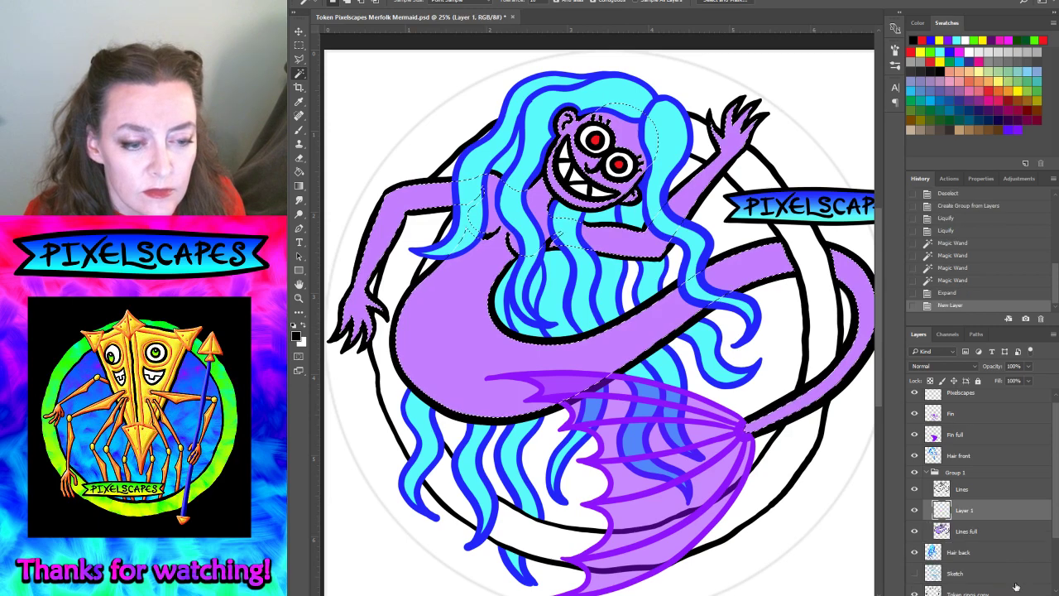
double_click(964, 510)
type("Skin")
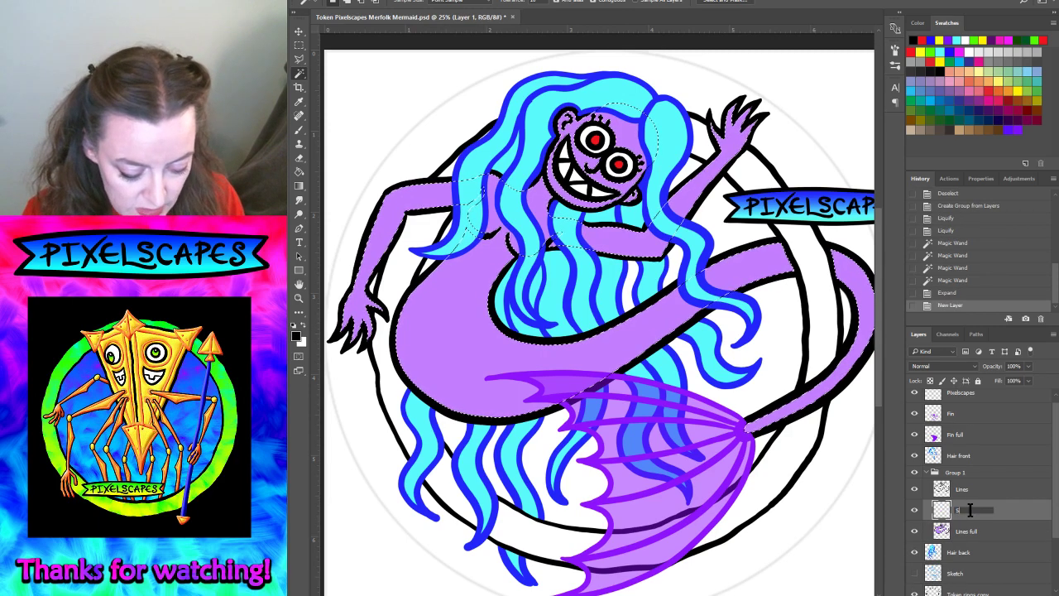
type(" color")
key("Return")
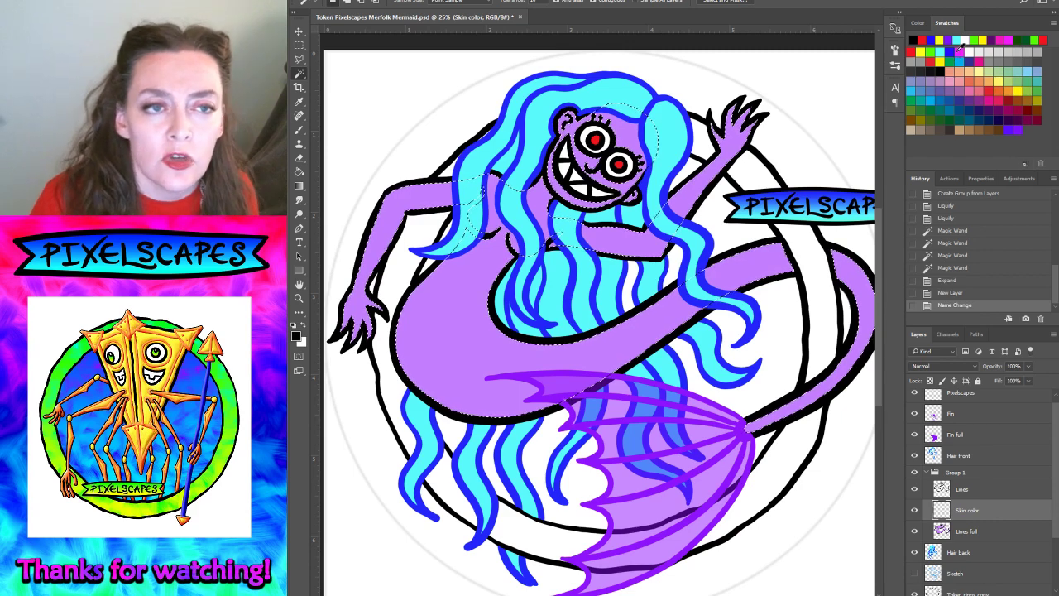
- Fill the skin selection with violet foreground colour, then deselect
left_click(1022, 125)
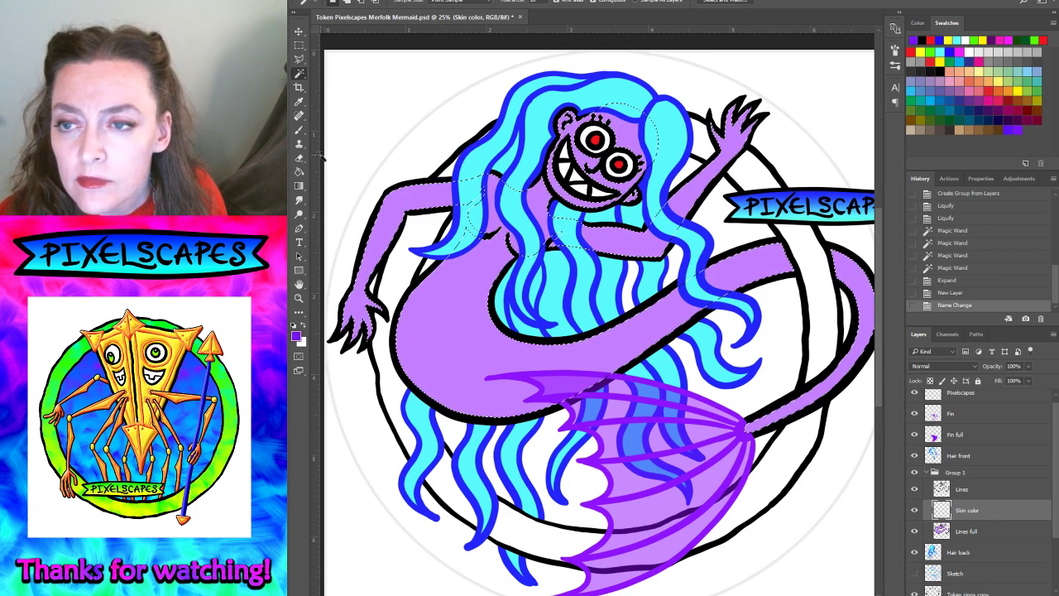
left_click(335, 2)
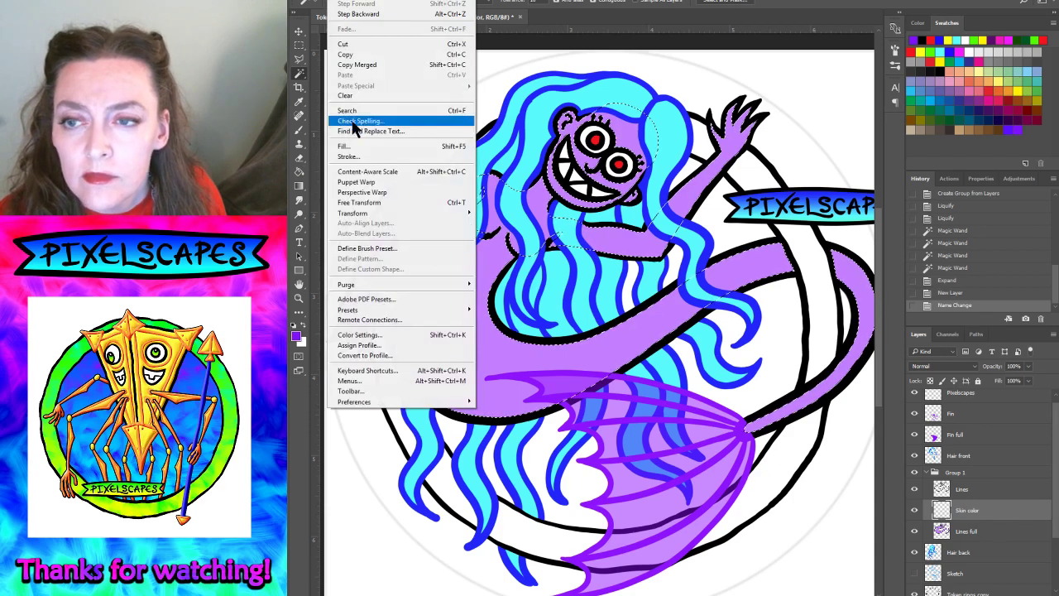
left_click(350, 146)
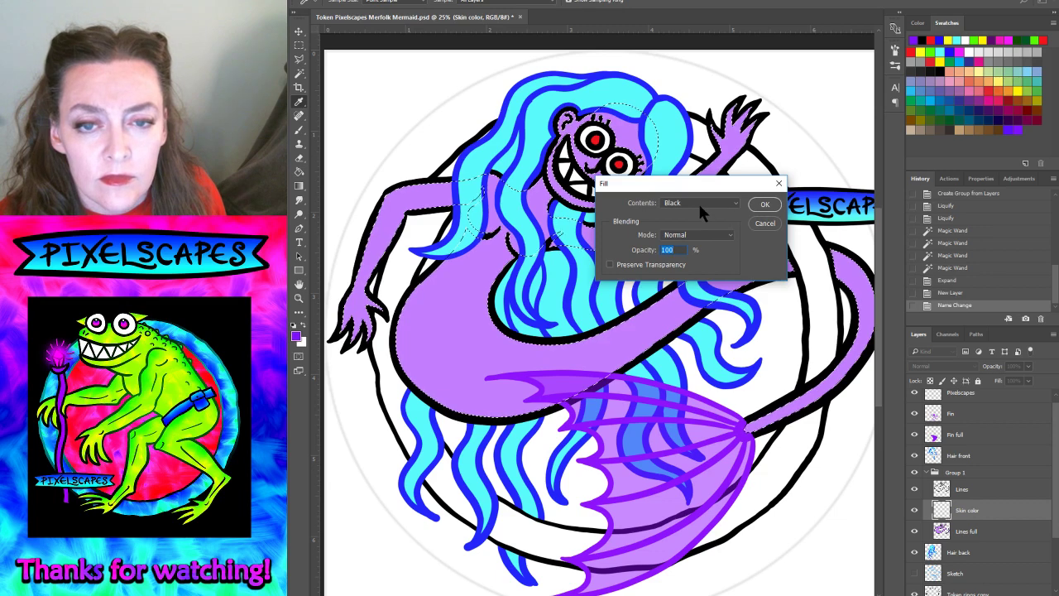
left_click(697, 203)
left_click(691, 212)
left_click(764, 205)
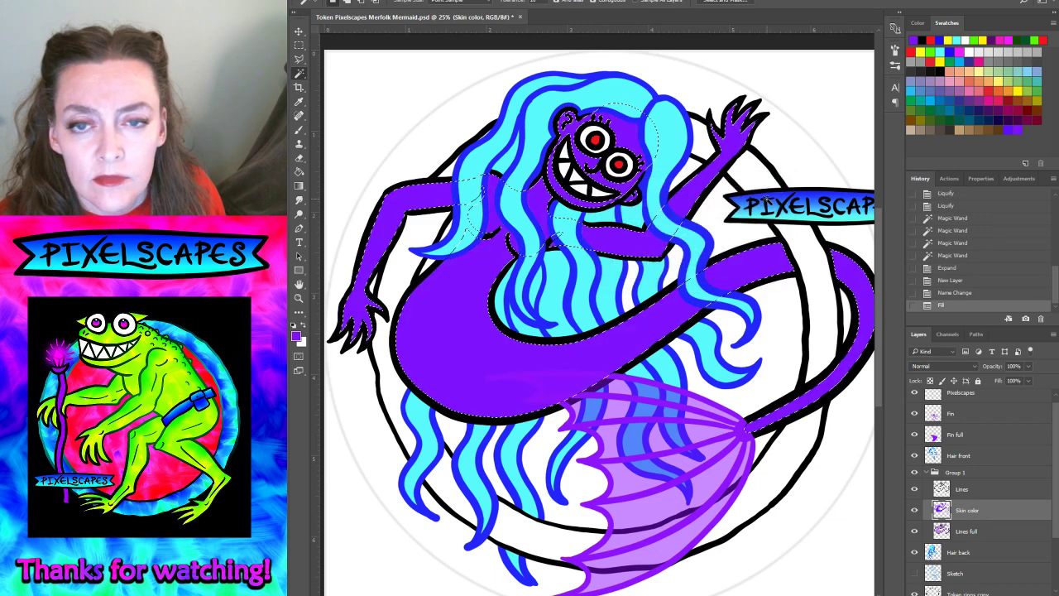
left_click(430, 1)
left_click(436, 3)
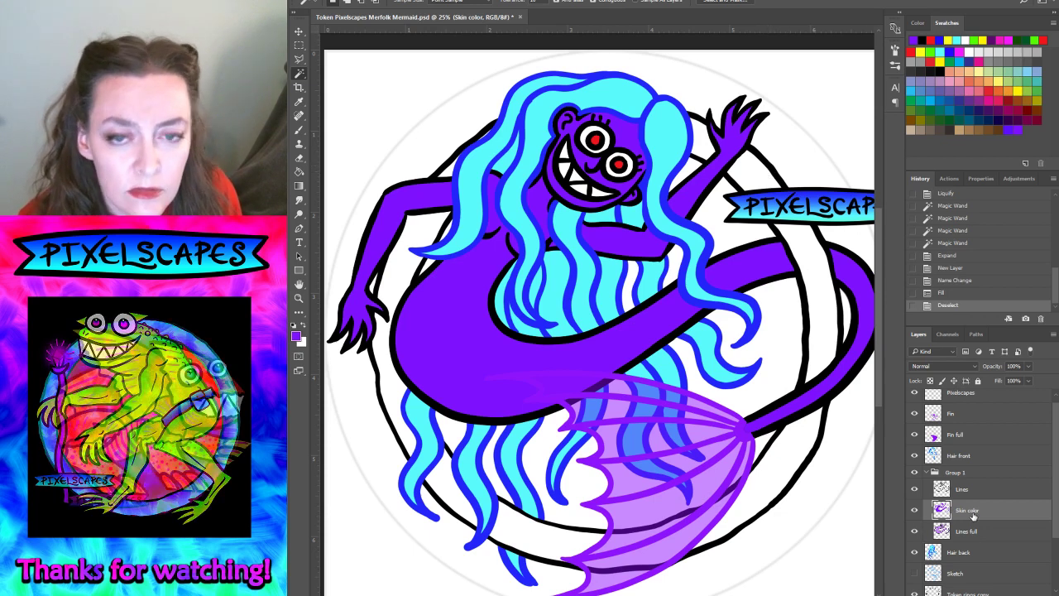
- Set the Skin color layer's Hue to -16 in Hue/Saturation for a blue-violet skin
key("ctrl+u")
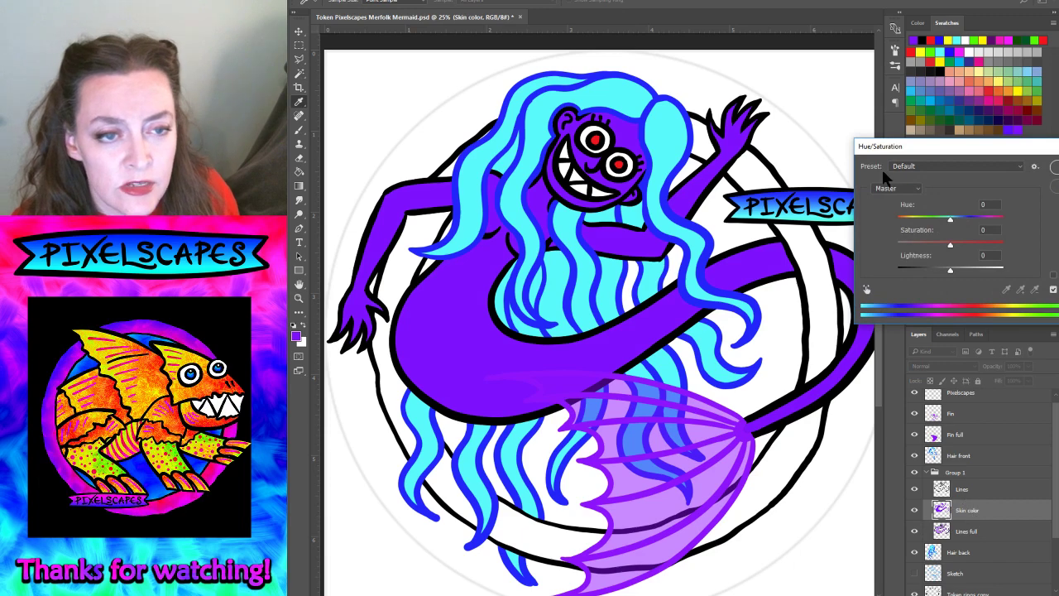
mouse_move(950, 219)
left_mouse_down()
mouse_move(920, 219)
mouse_move(983, 224)
left_mouse_up()
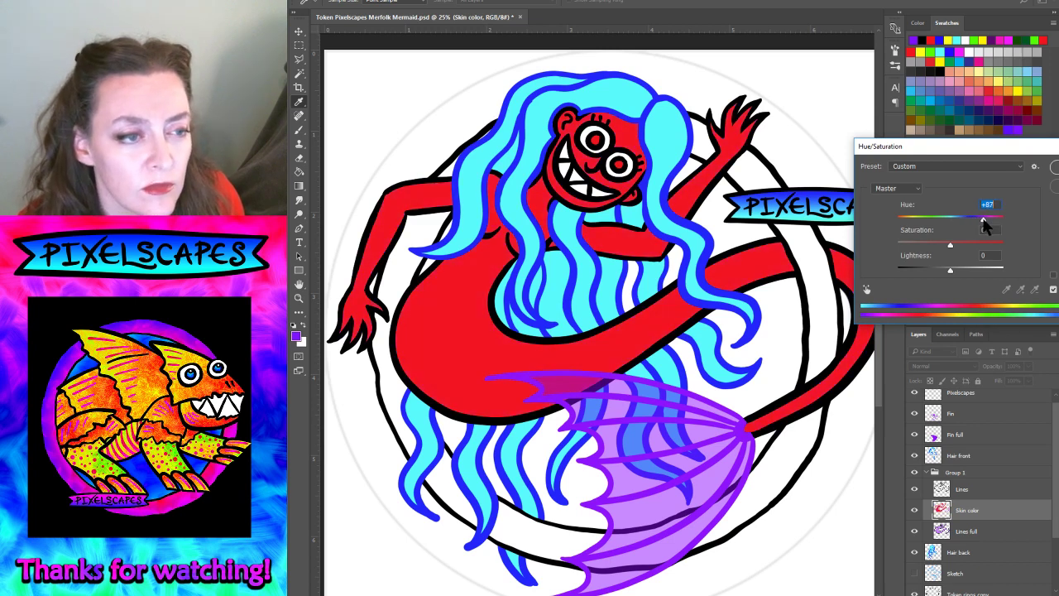
left_click_drag(985, 225, 981, 226)
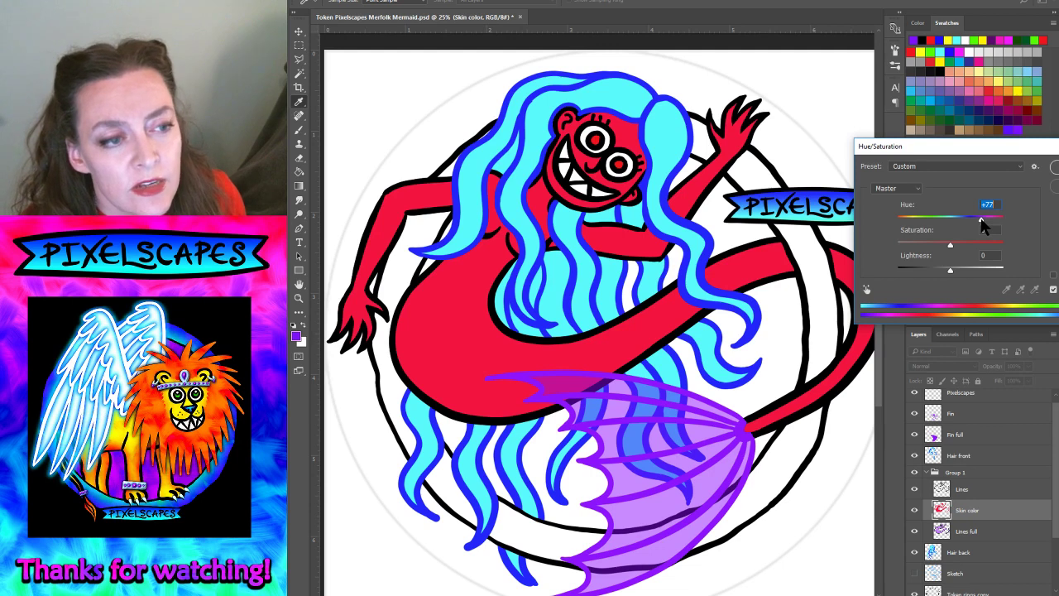
left_click_drag(982, 222, 942, 216)
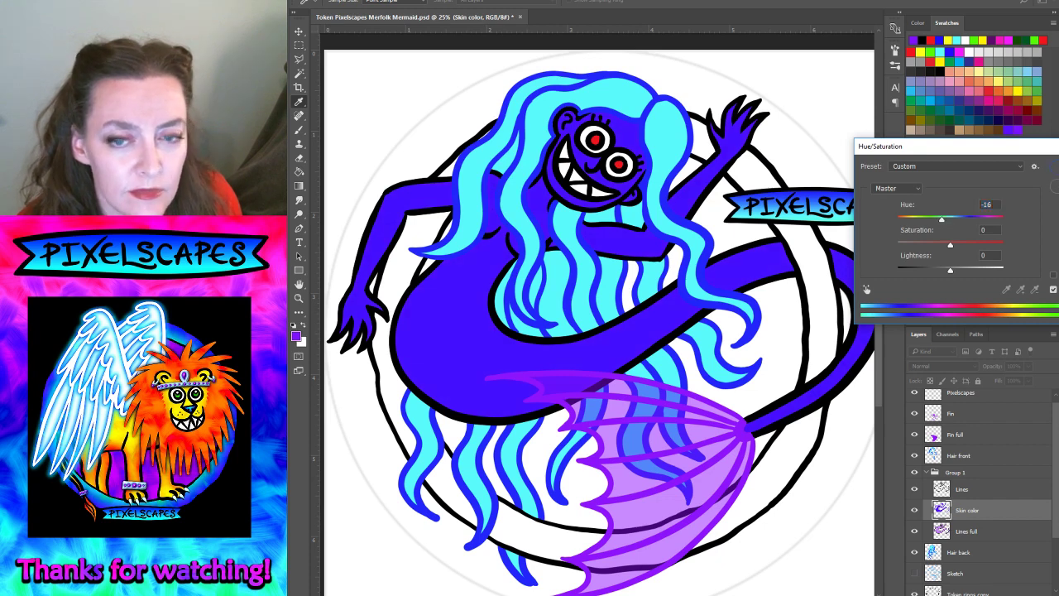
key("Return")
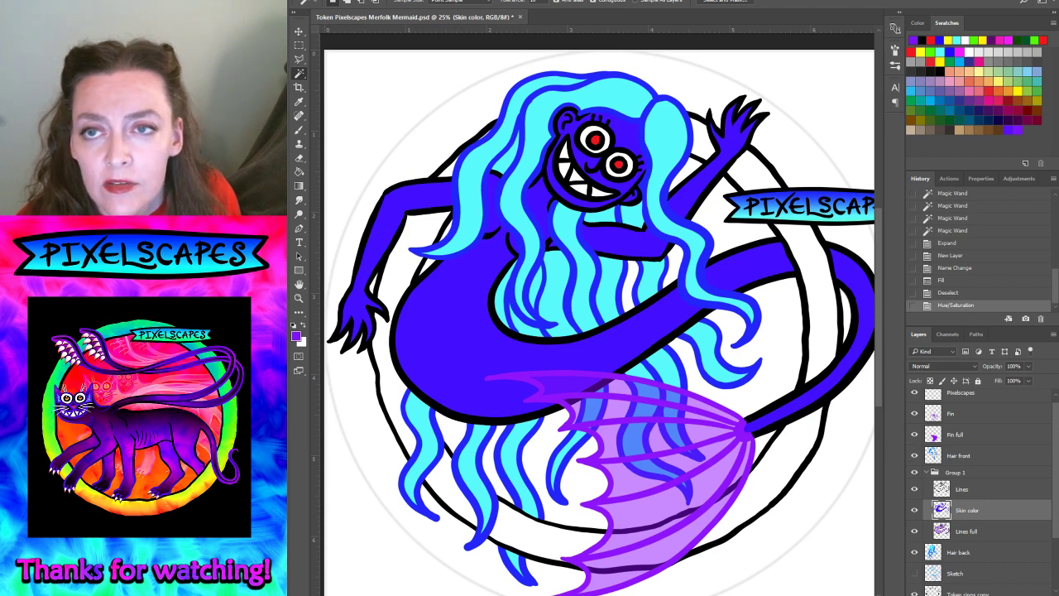
- Load the Skin color transparency as a selection and add a new empty layer above it
key("alt+t")
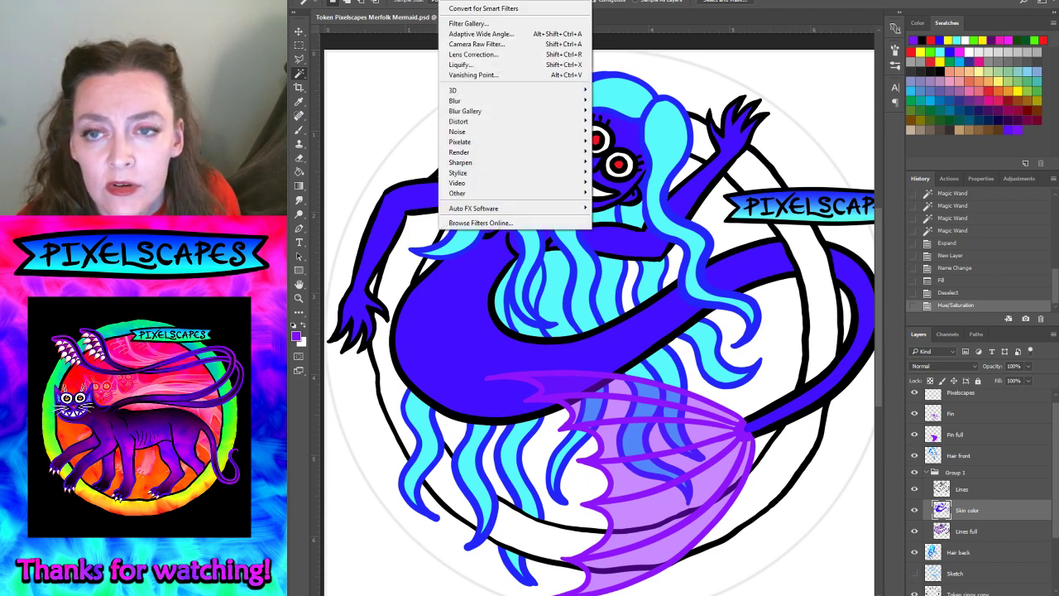
key("Left")
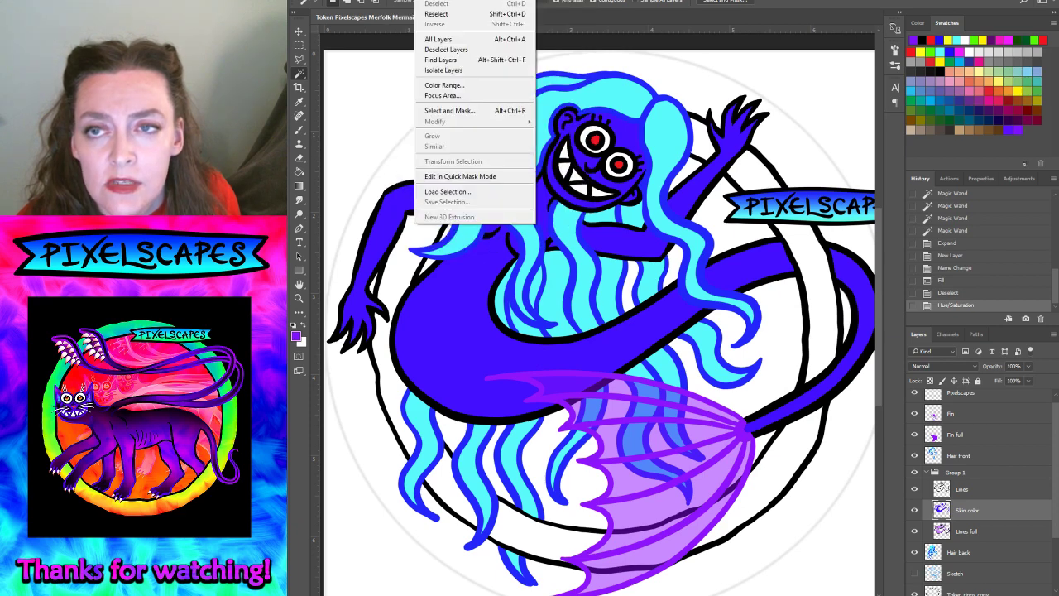
left_click(447, 192)
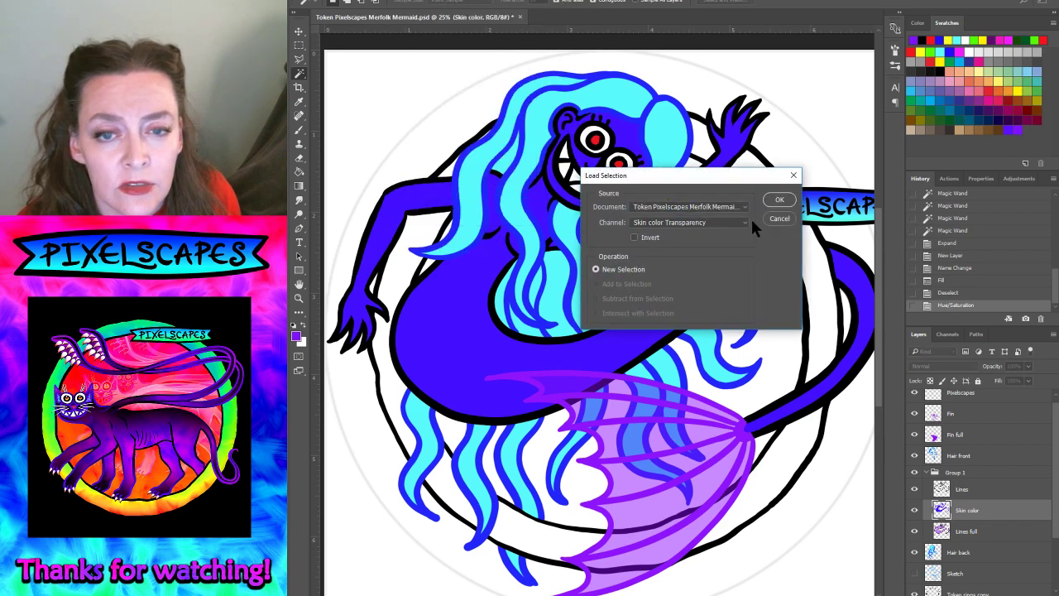
left_click(769, 205)
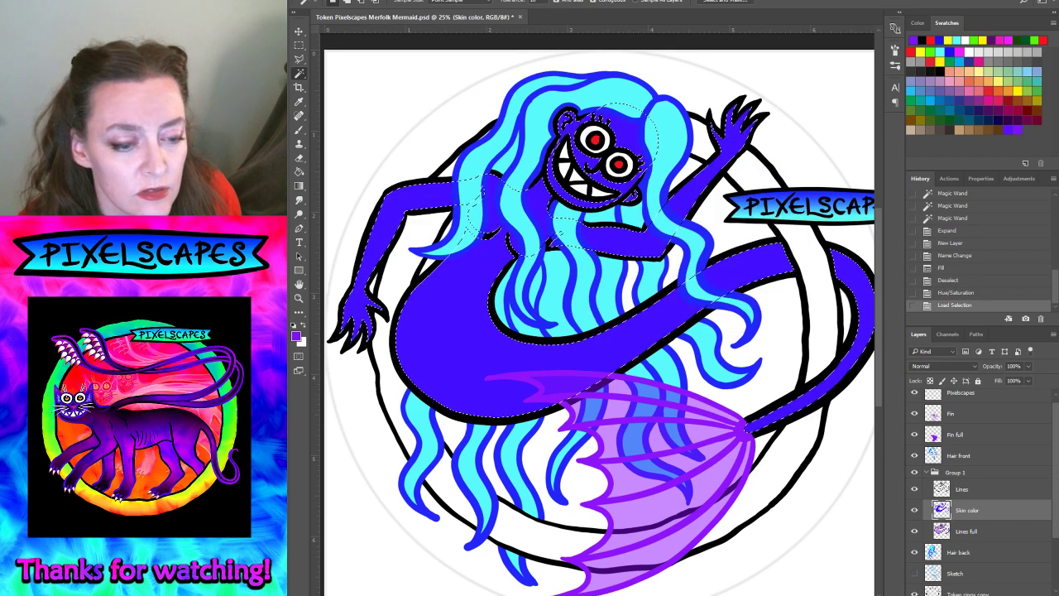
key("ctrl+shift+alt+n")
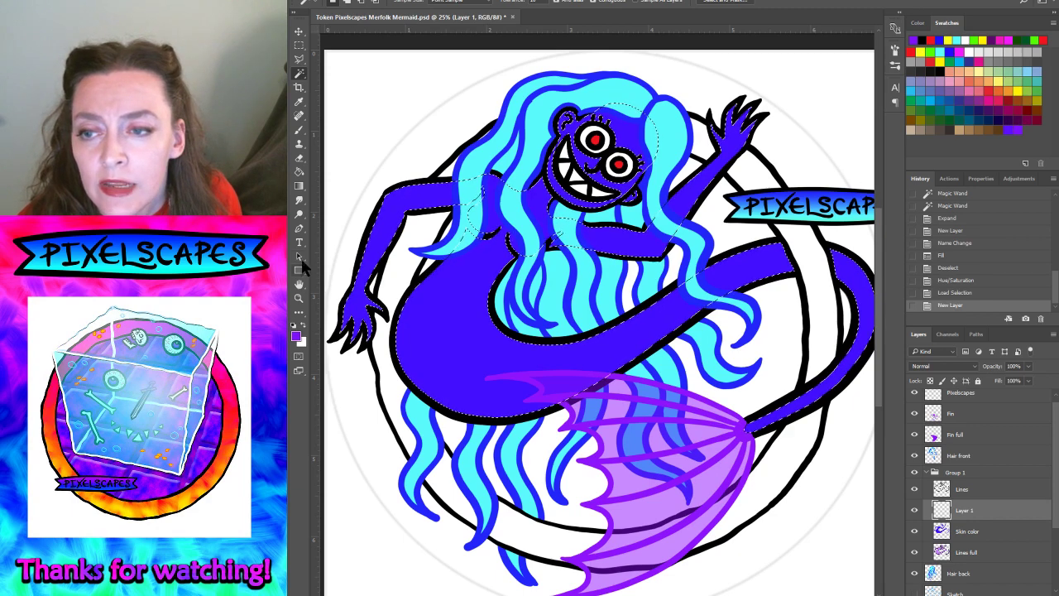
- Try a gradient inside the skin selection, then undo it
left_click(298, 185)
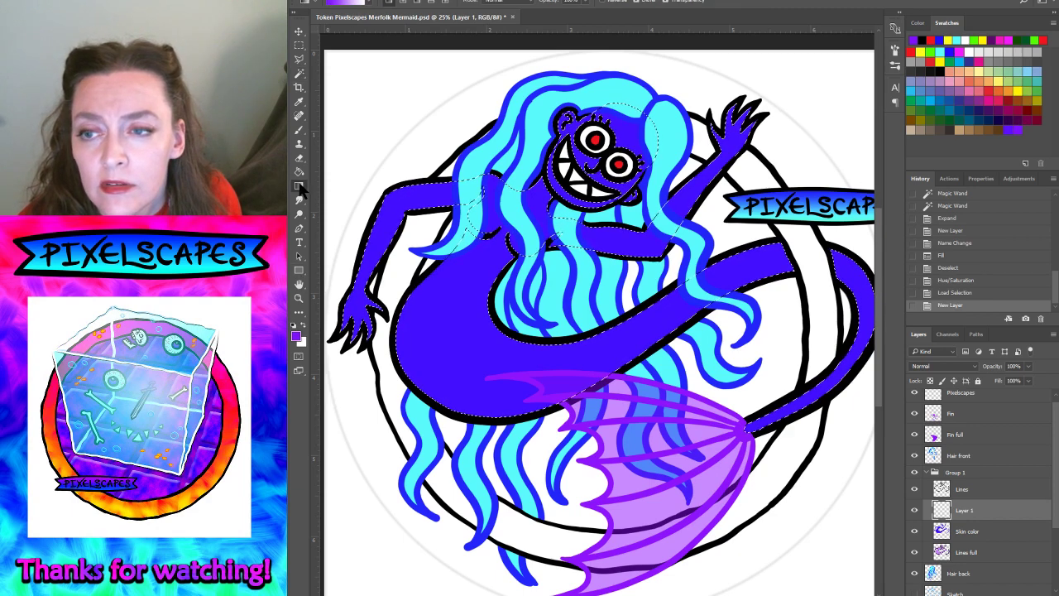
left_click(370, 2)
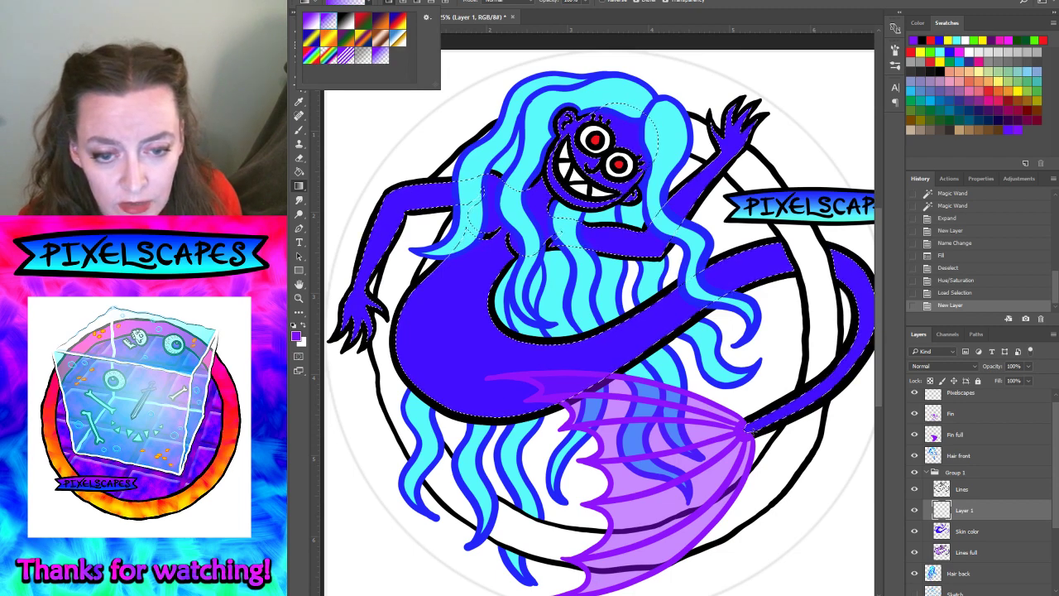
mouse_move(753, 283)
left_mouse_down()
mouse_move(753, 381)
mouse_move(658, 269)
left_mouse_up()
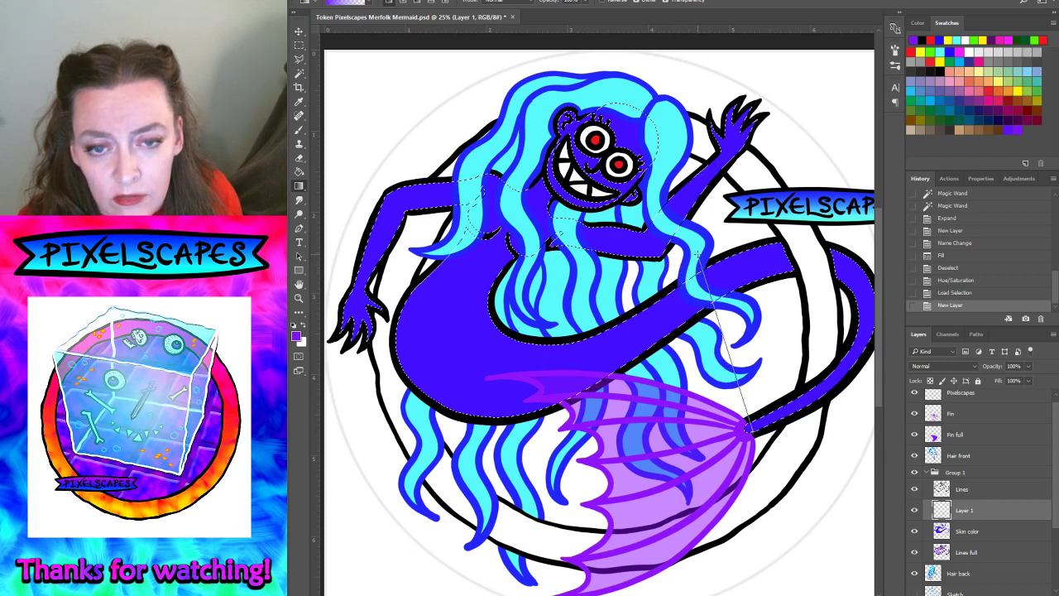
left_click_drag(693, 254, 695, 259)
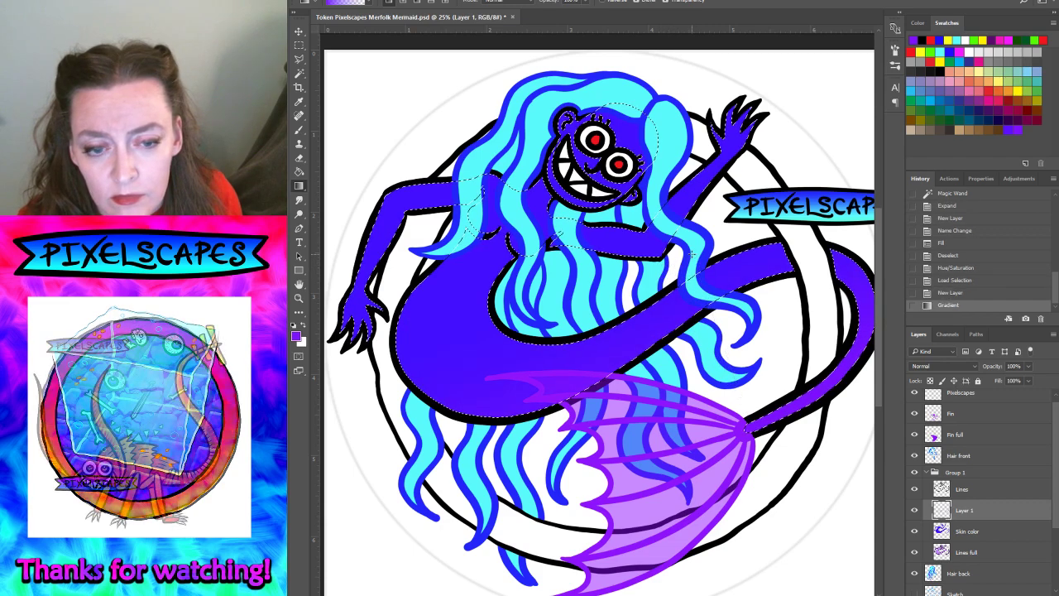
key("ctrl+z")
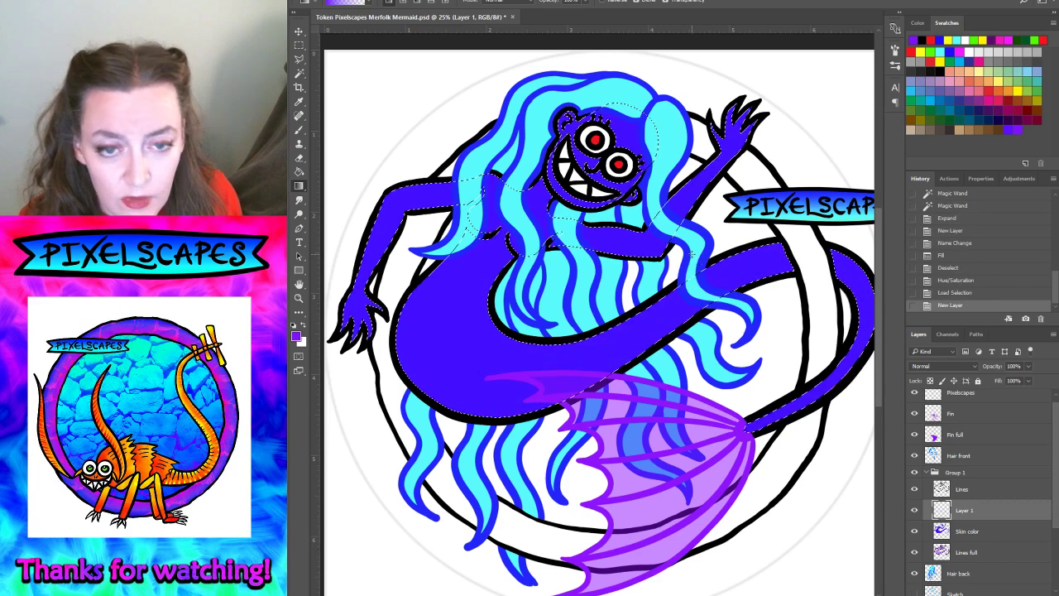
left_click(303, 131)
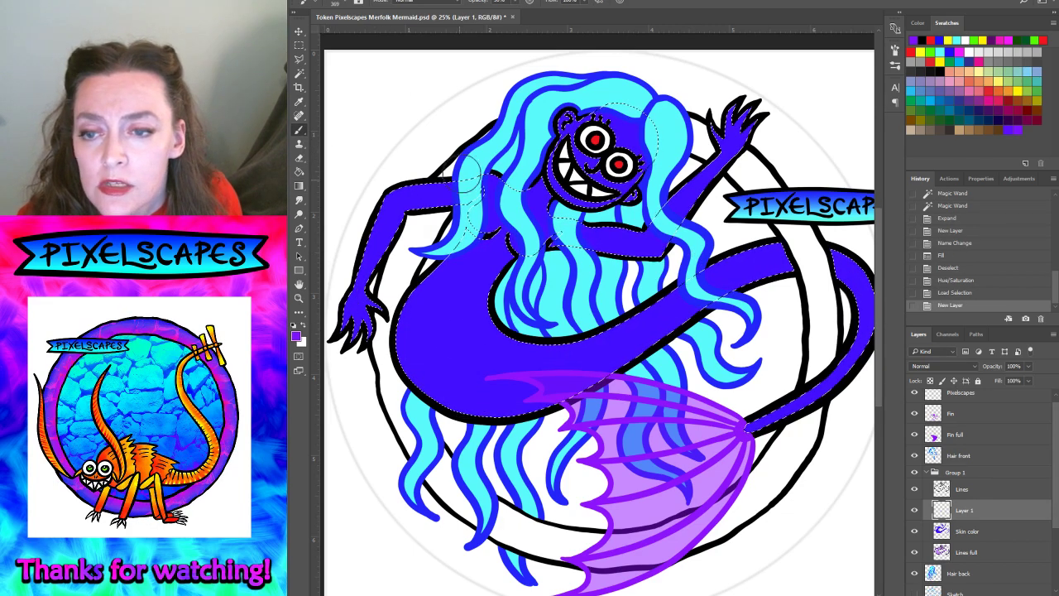
- Set a very large 0%-hardness brush and paint soft violet over the lower body and tail
left_click(346, 3)
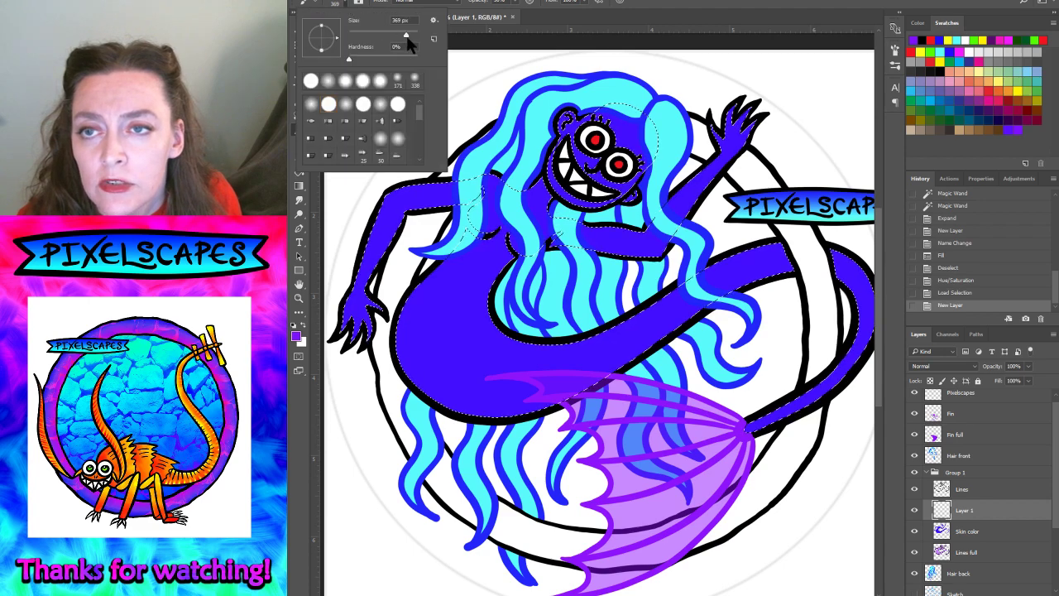
left_click_drag(360, 59, 437, 55)
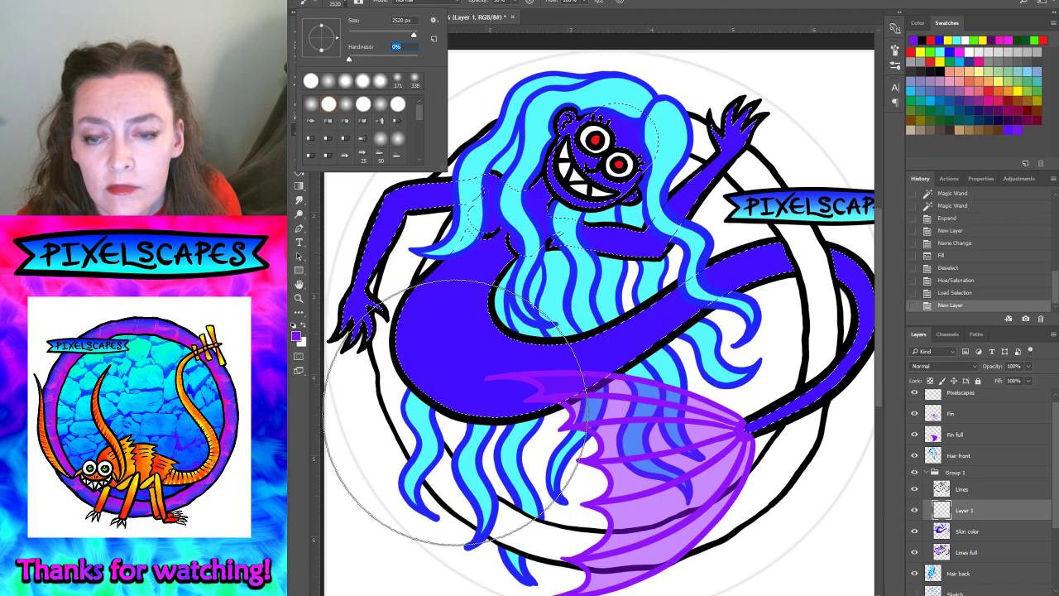
mouse_move(451, 412)
left_mouse_down()
mouse_move(604, 410)
mouse_move(621, 397)
mouse_move(457, 426)
mouse_move(530, 430)
left_mouse_up()
mouse_move(745, 431)
left_mouse_down()
mouse_move(794, 389)
mouse_move(774, 352)
left_mouse_up()
left_click(516, 6)
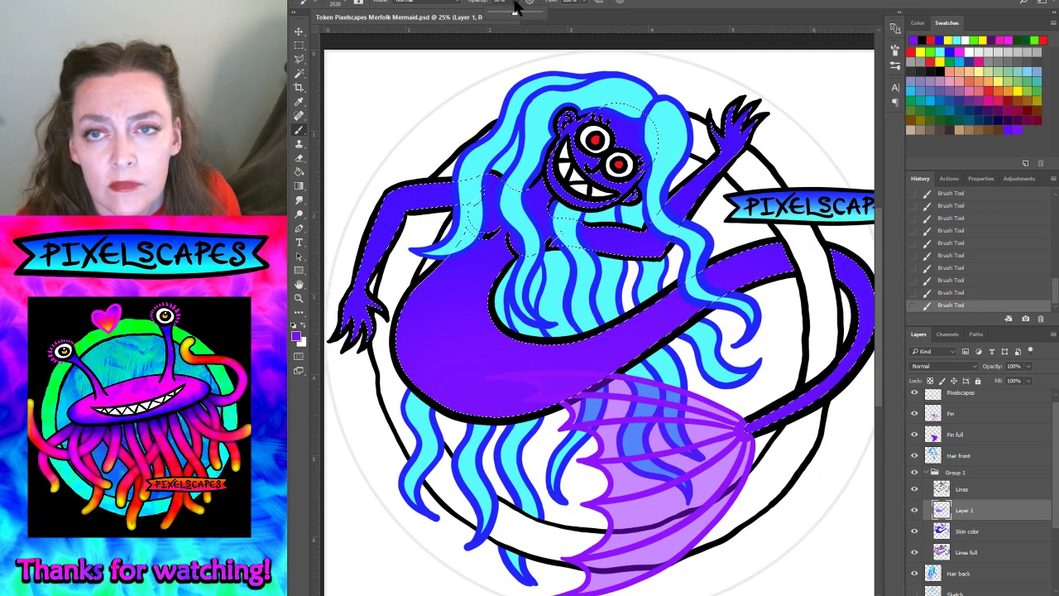
left_click(827, 559)
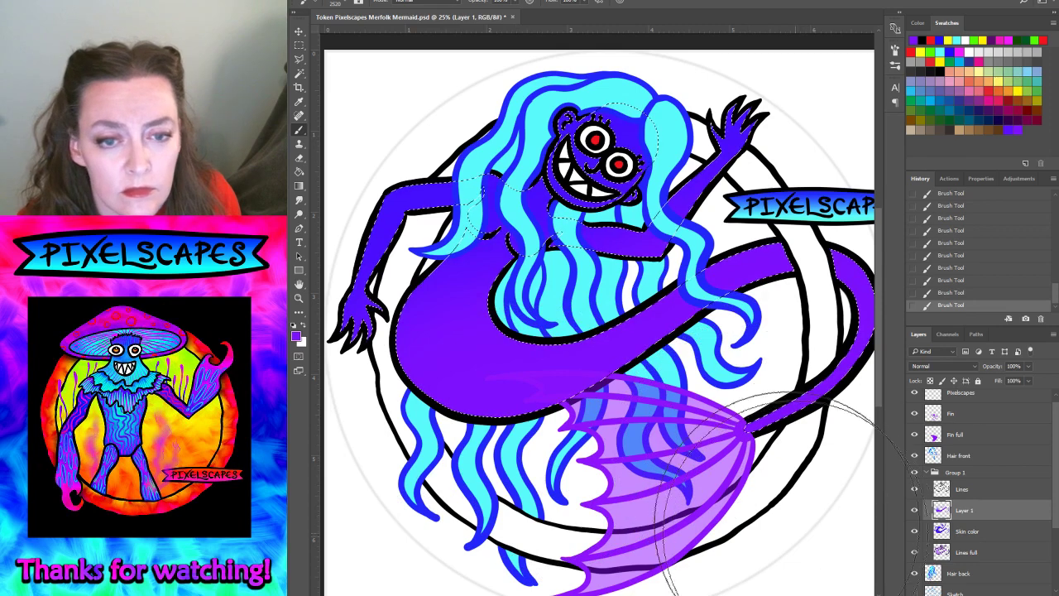
- Toggle Skin color to compare, deepen violet on the belly and arm, then deselect
left_click(914, 532)
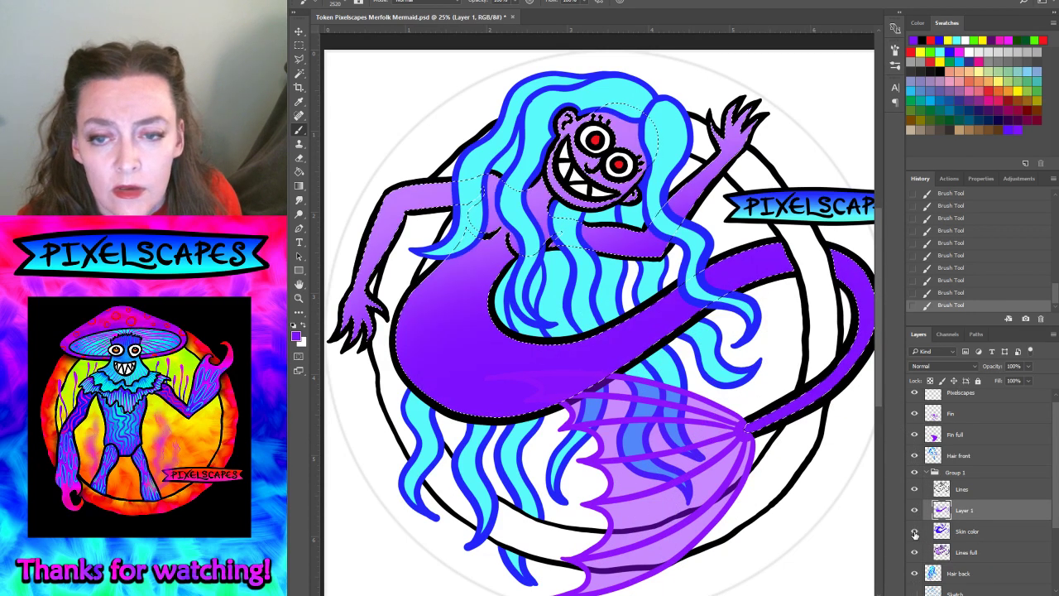
left_click(914, 532)
left_click(914, 532)
left_click(914, 532)
left_click(914, 532)
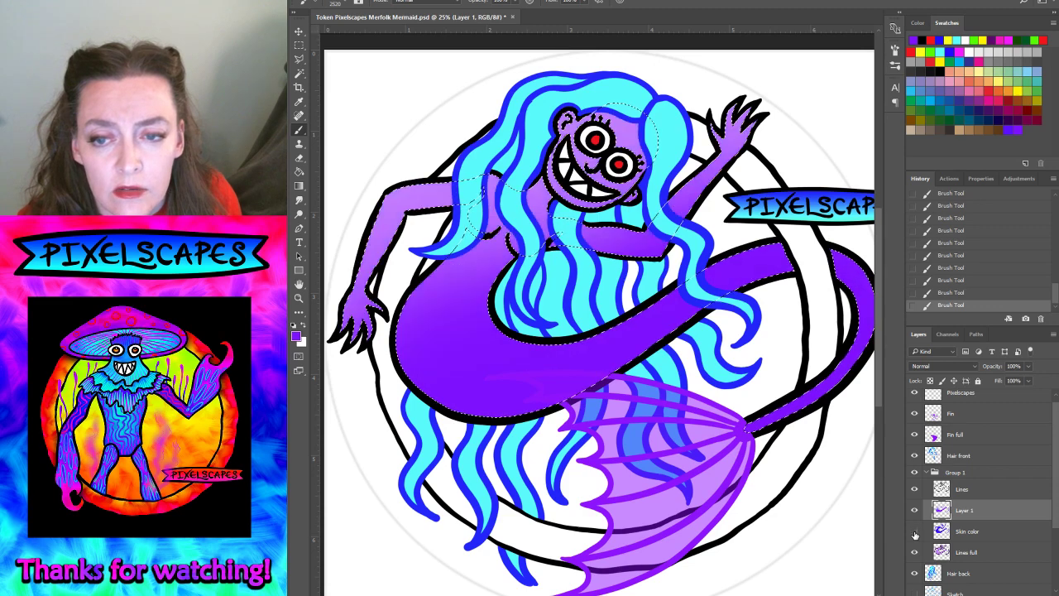
left_click(412, 329)
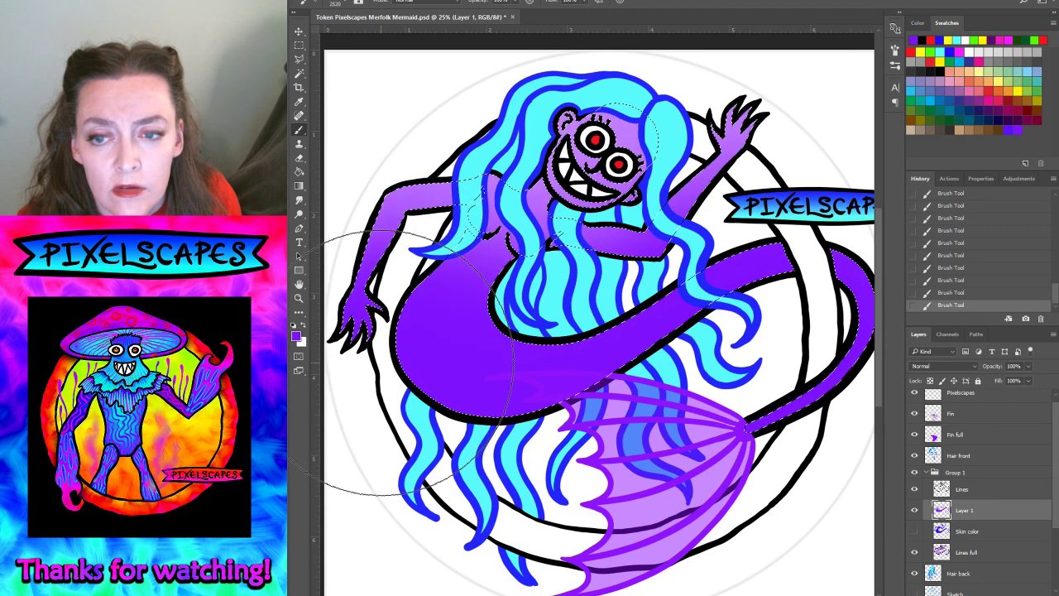
left_click(430, 0)
left_click(436, 3)
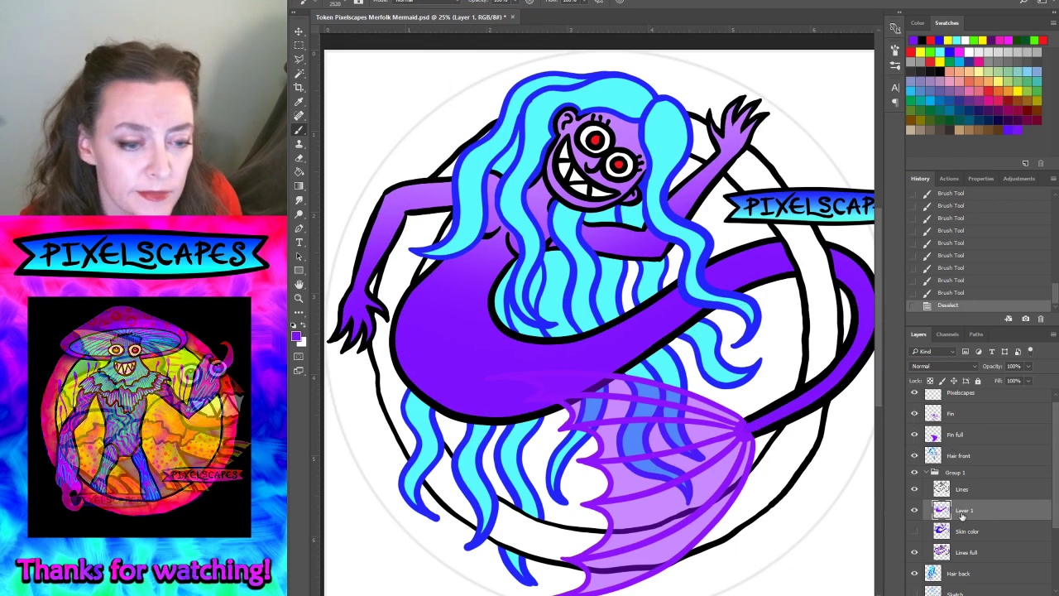
- Delete the painted layer, duplicate Skin color, and shift the copy's hue toward blue
key("Delete")
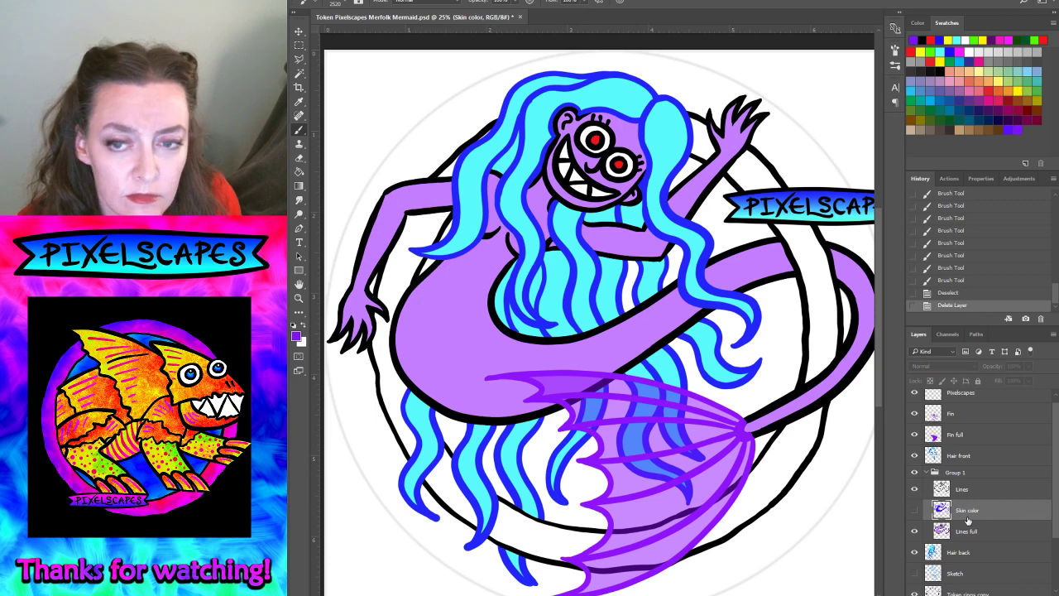
key("ctrl+j")
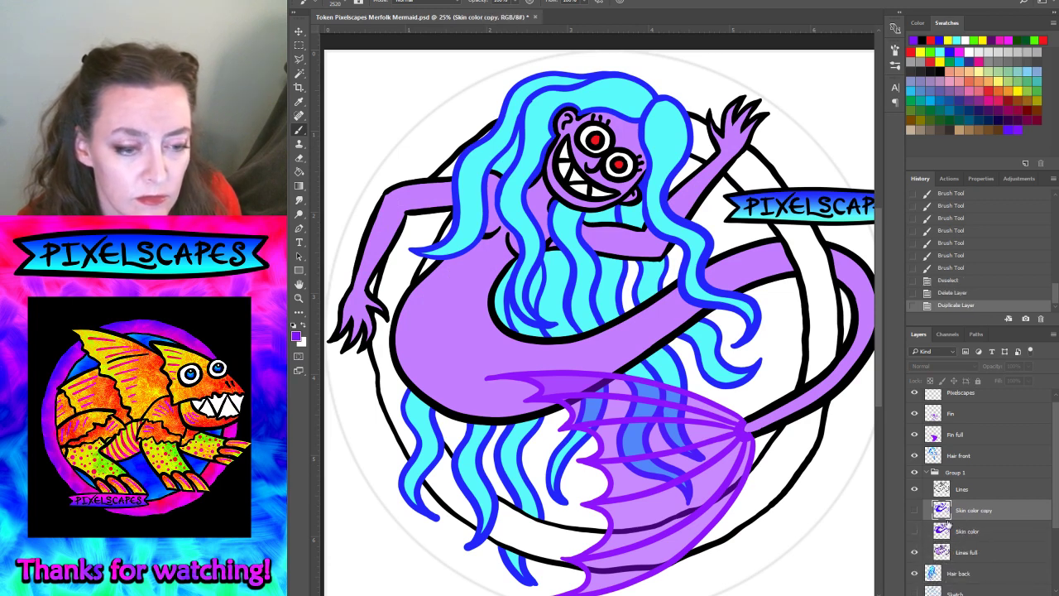
left_click(913, 511)
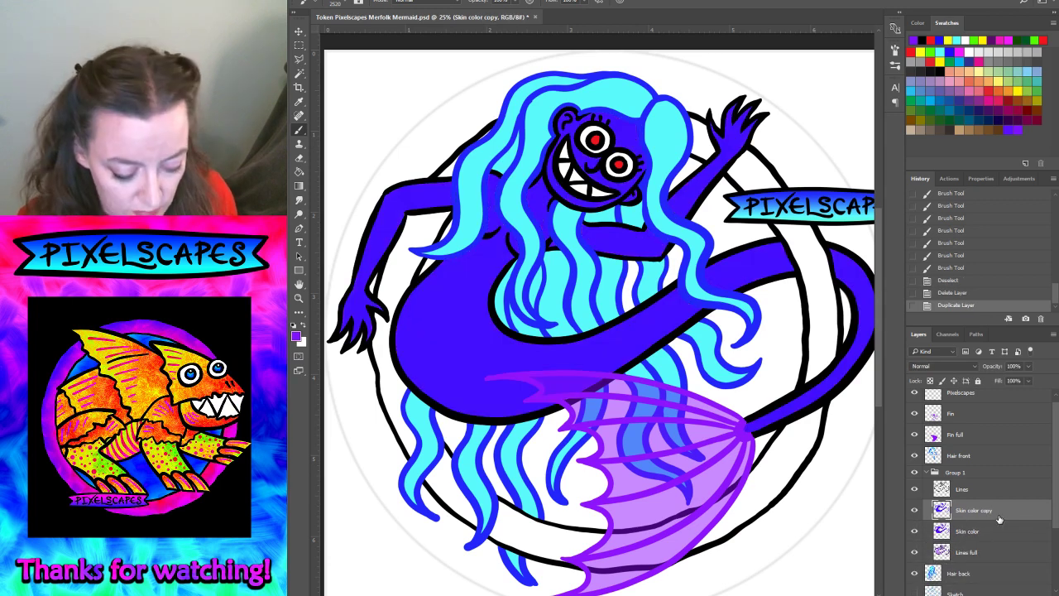
key("ctrl+u")
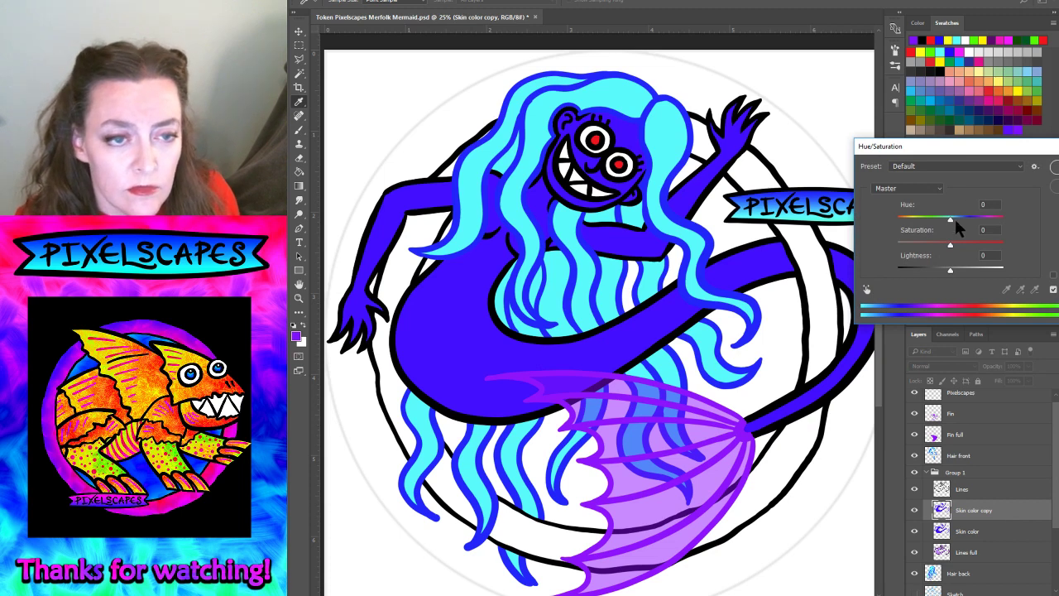
left_click_drag(954, 217, 932, 220)
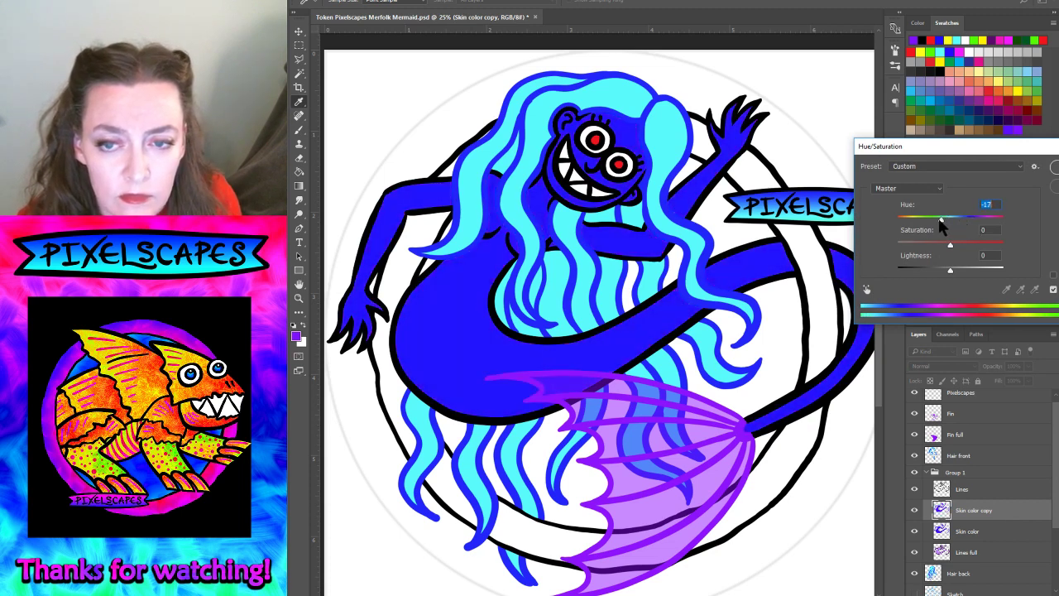
left_click(1049, 169)
- Compare the blue copy against the original Skin color layer, then delete the original
left_click(963, 528)
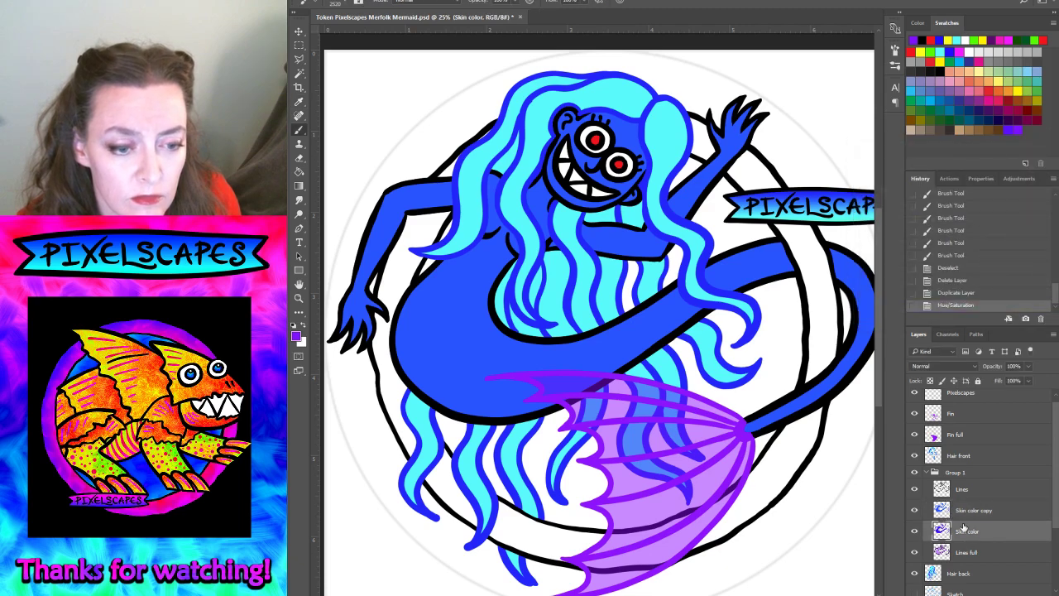
left_click(914, 510)
key("ctrl+u")
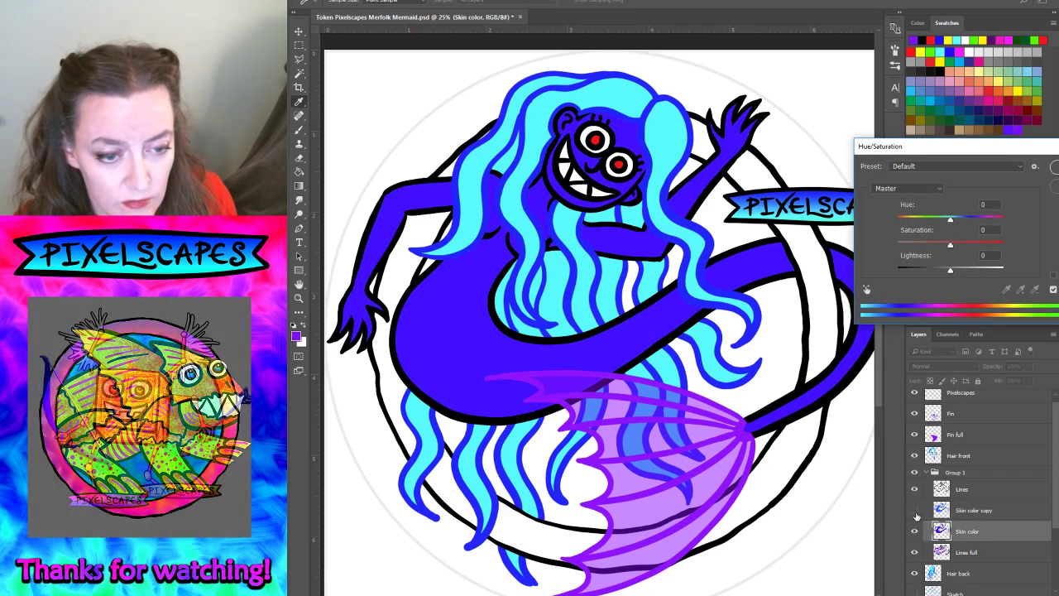
key("Return")
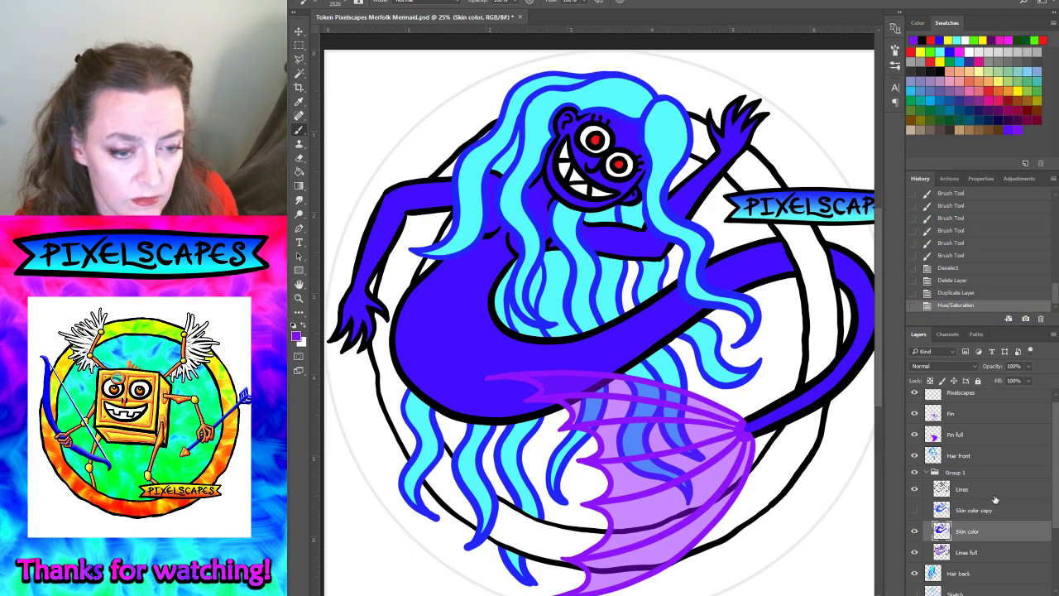
left_click(914, 509)
left_click(968, 510)
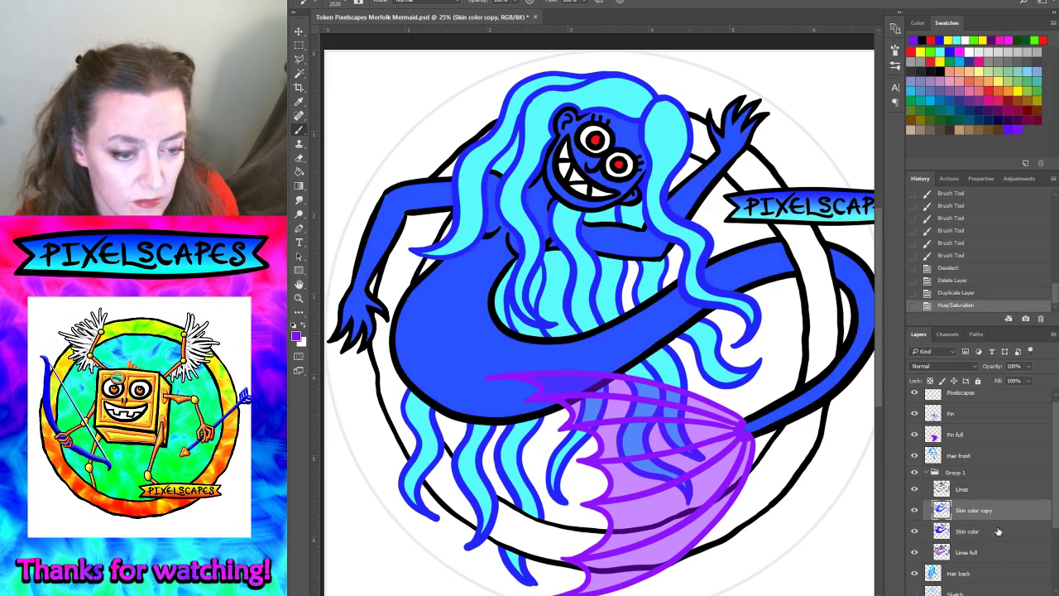
left_click(999, 531)
key("Delete")
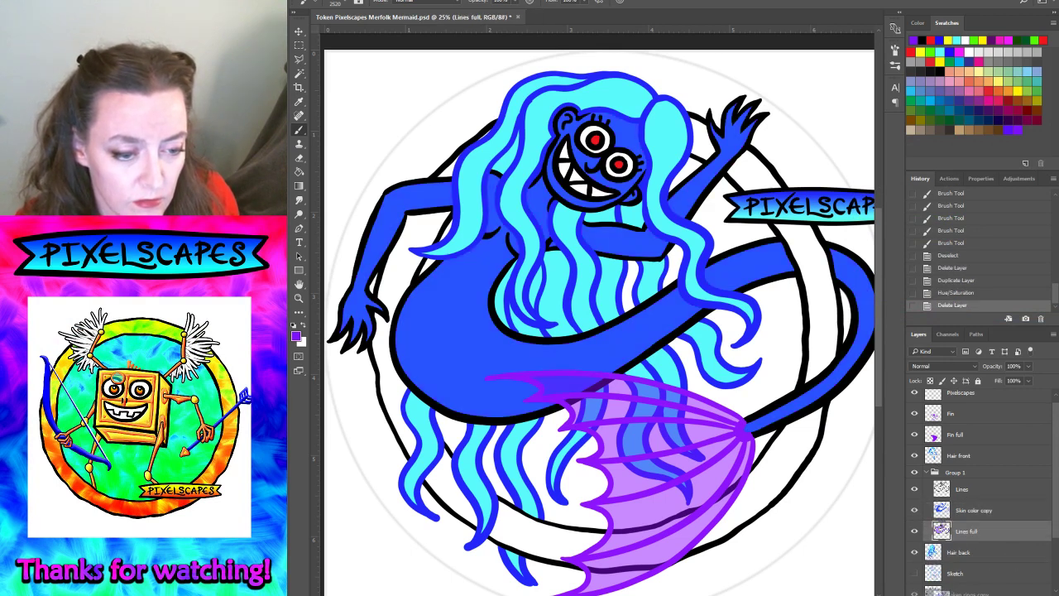
- Duplicate the blue skin layer, apply a Hue/Saturation value of 60, and show Skin color copy 2
left_click(968, 511)
key("ctrl+j")
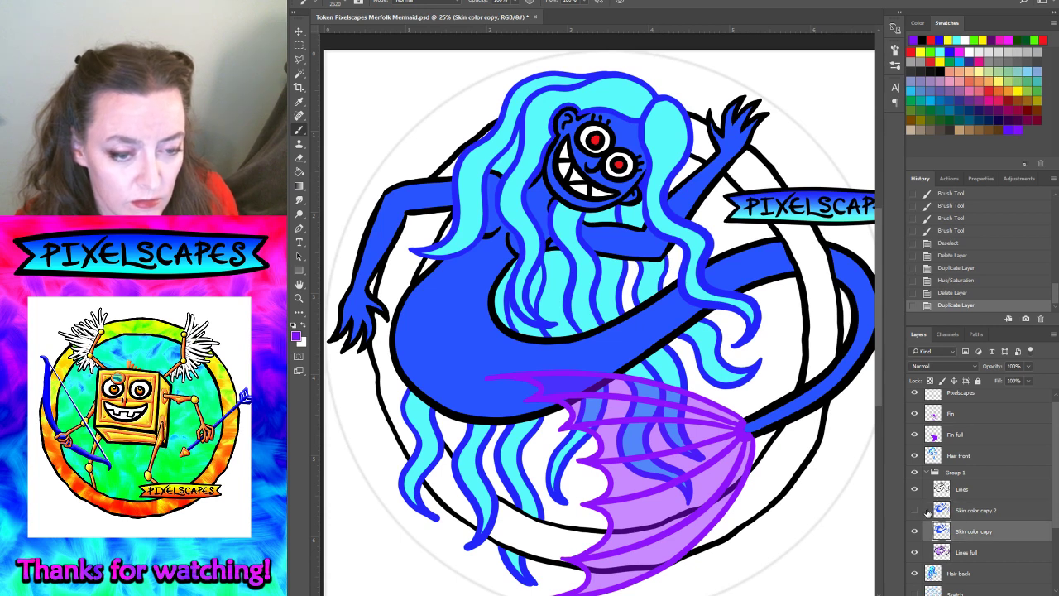
key("ctrl+u")
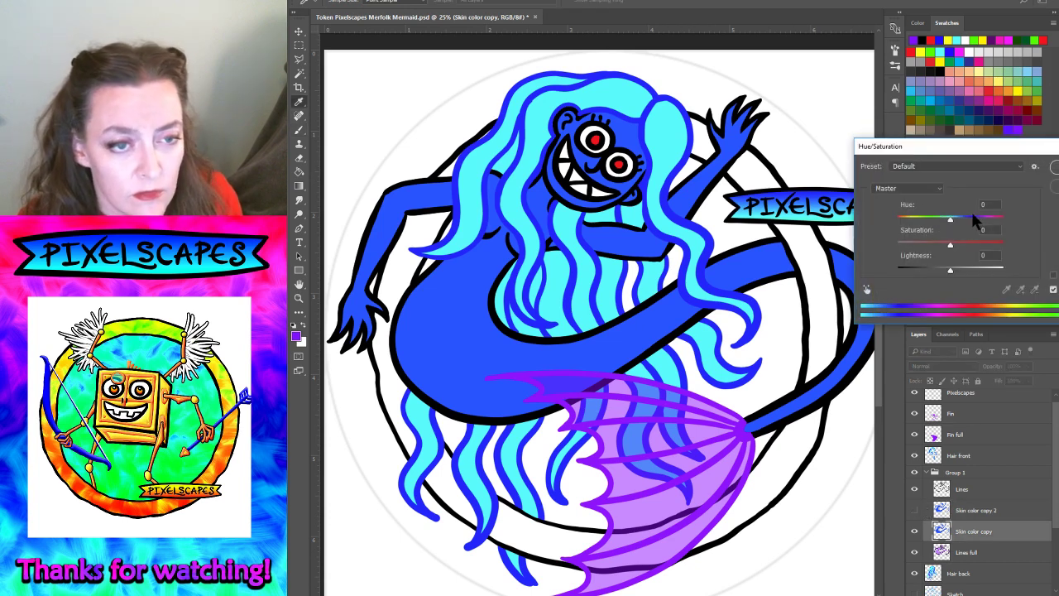
type("6")
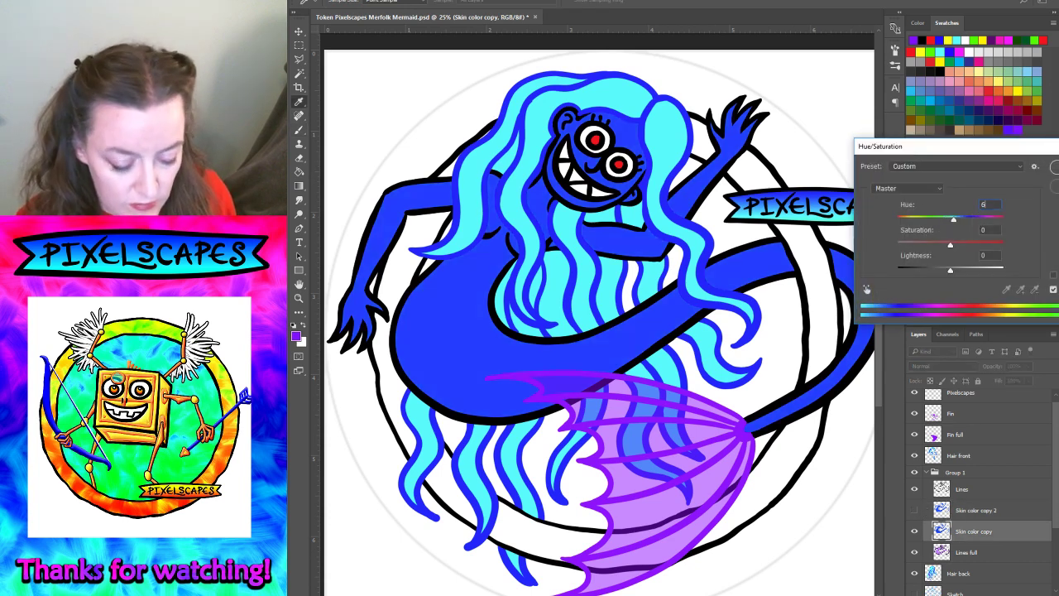
type("0")
key("Return")
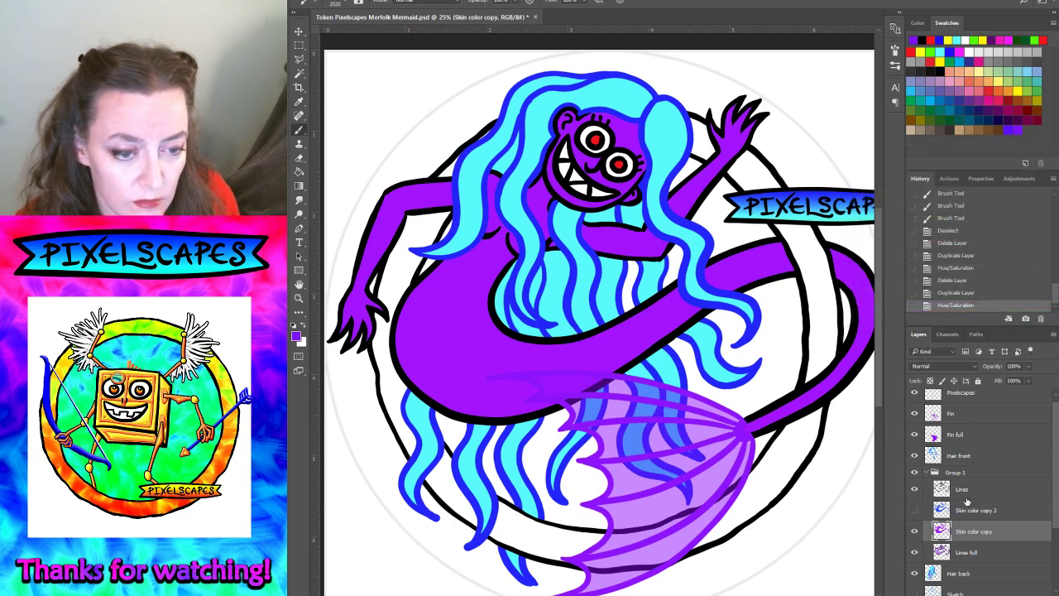
left_click(960, 510)
left_click(914, 510)
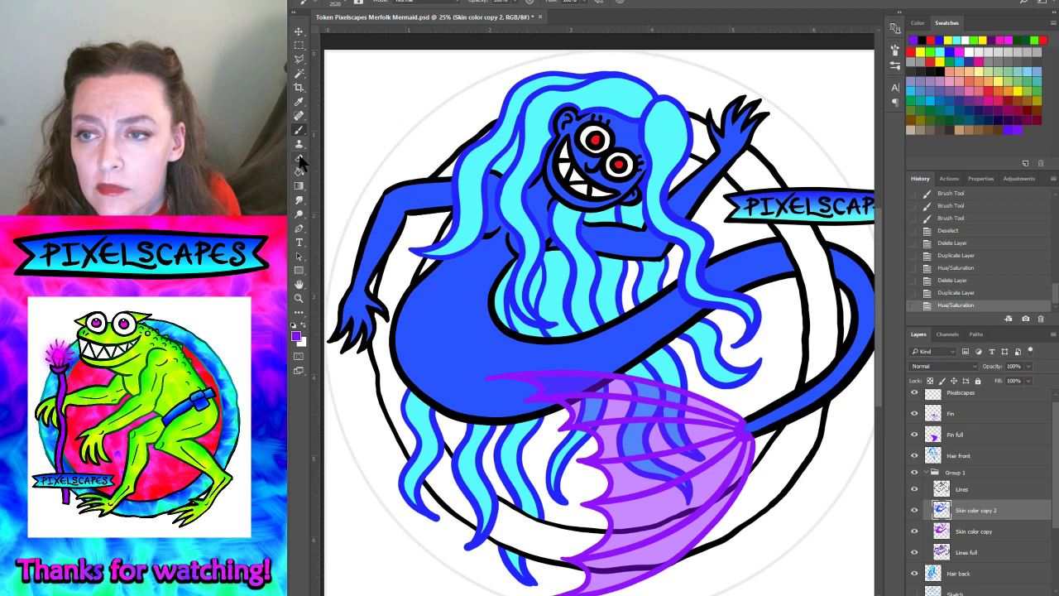
- Switch to the Eraser and trial-erase blue skin over the left arm, then undo
left_click(346, 3)
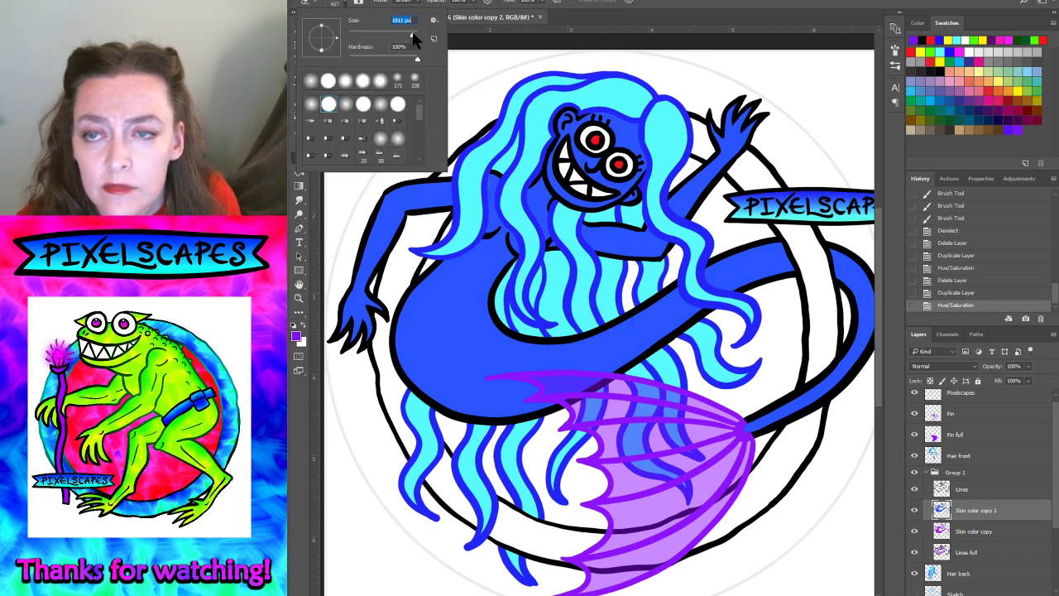
key("Return")
key("e")
left_click(517, 190)
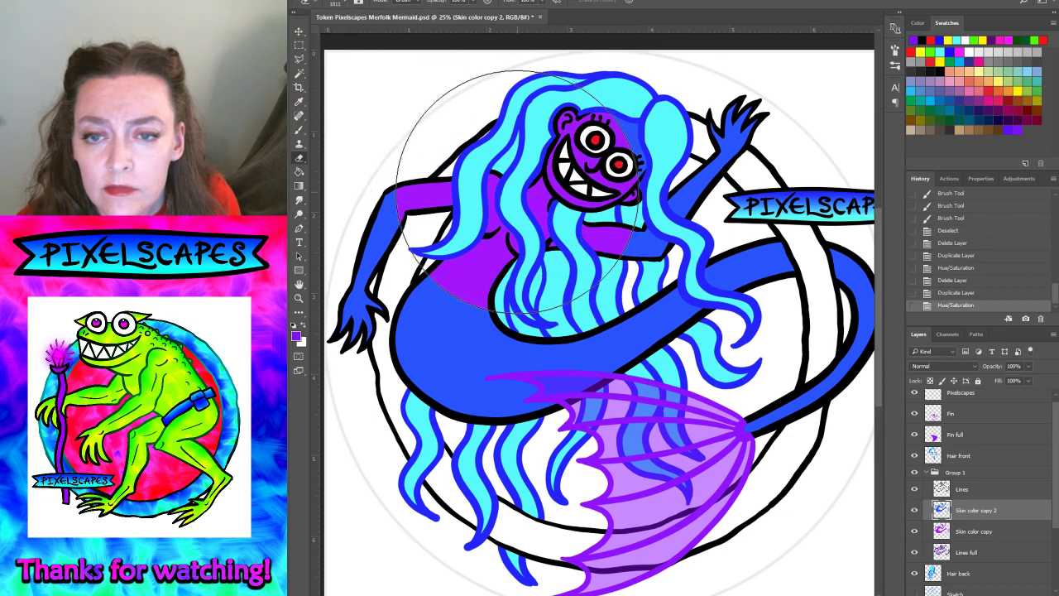
left_click_drag(517, 192, 599, 93)
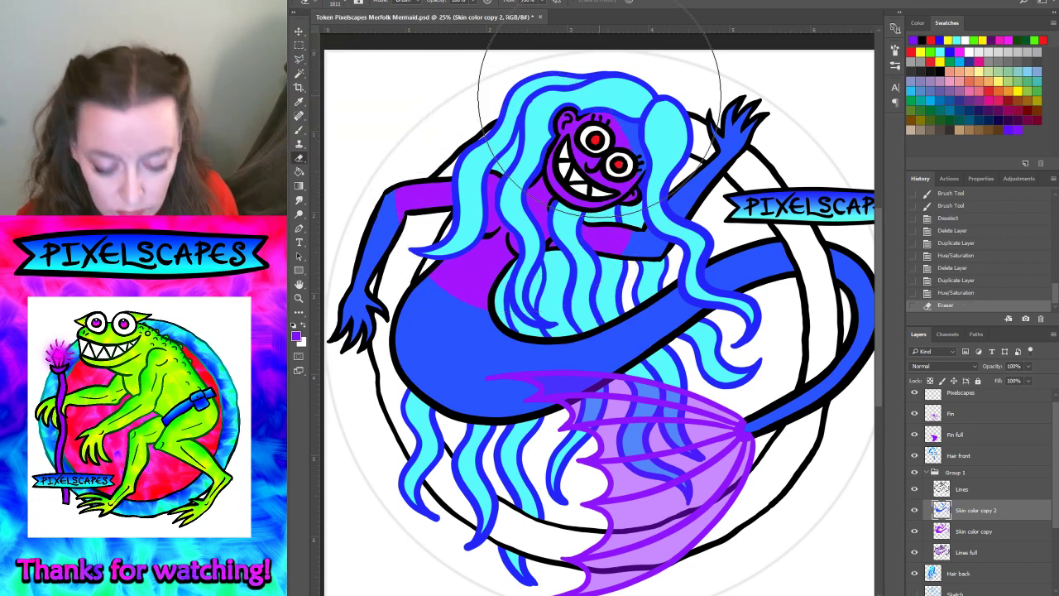
key("ctrl+z")
- Softly erase the blue on body, face and chest into purple, then set eraser hardness to full
left_click(347, 5)
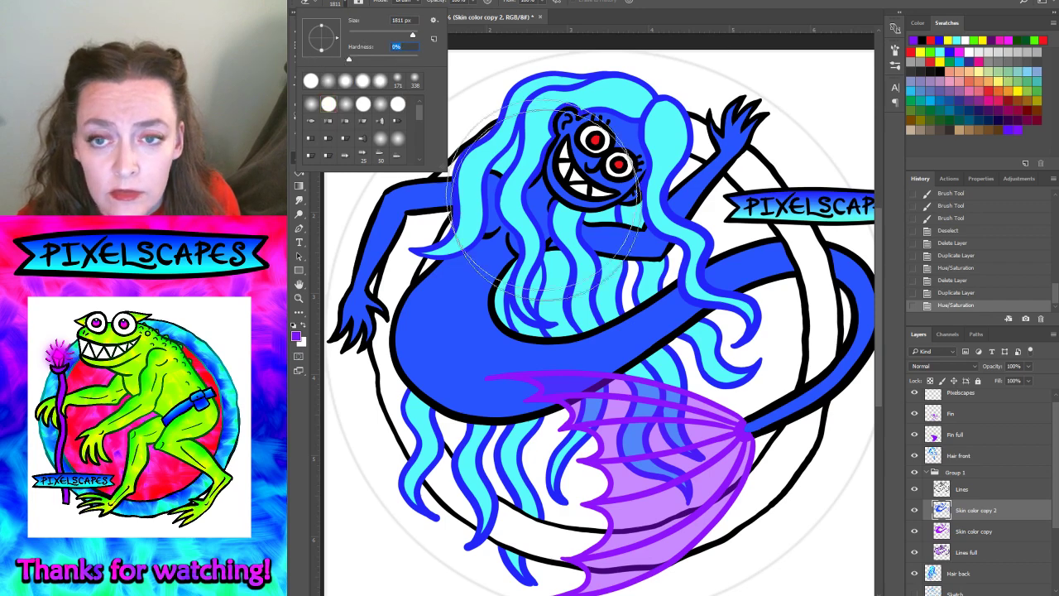
left_click(459, 248)
left_click_drag(463, 260, 563, 166)
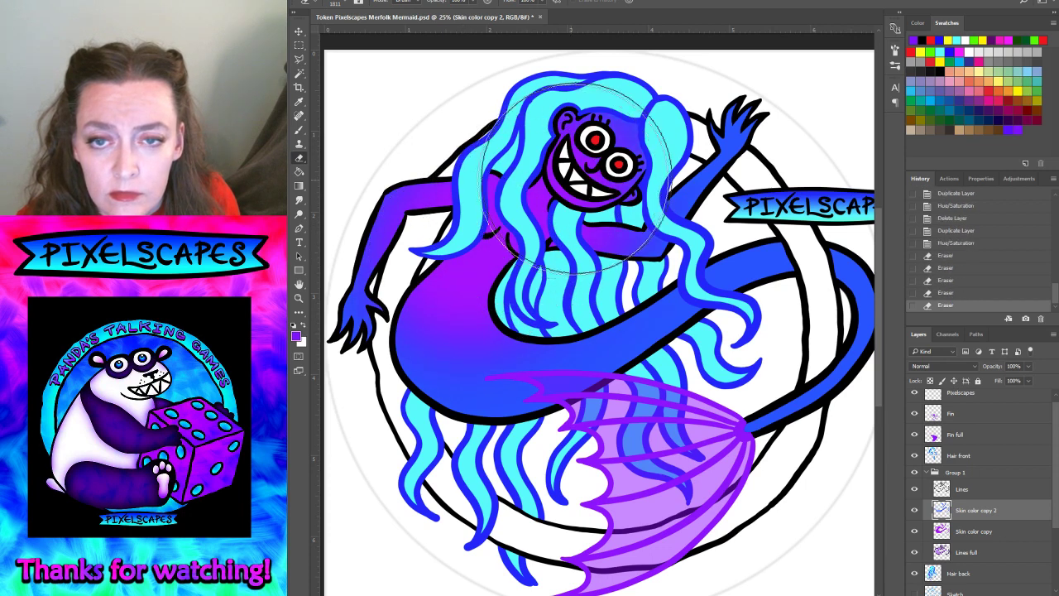
mouse_move(513, 141)
left_mouse_down()
mouse_move(579, 207)
mouse_move(646, 182)
mouse_move(662, 157)
left_mouse_up()
left_click_drag(654, 174, 707, 141)
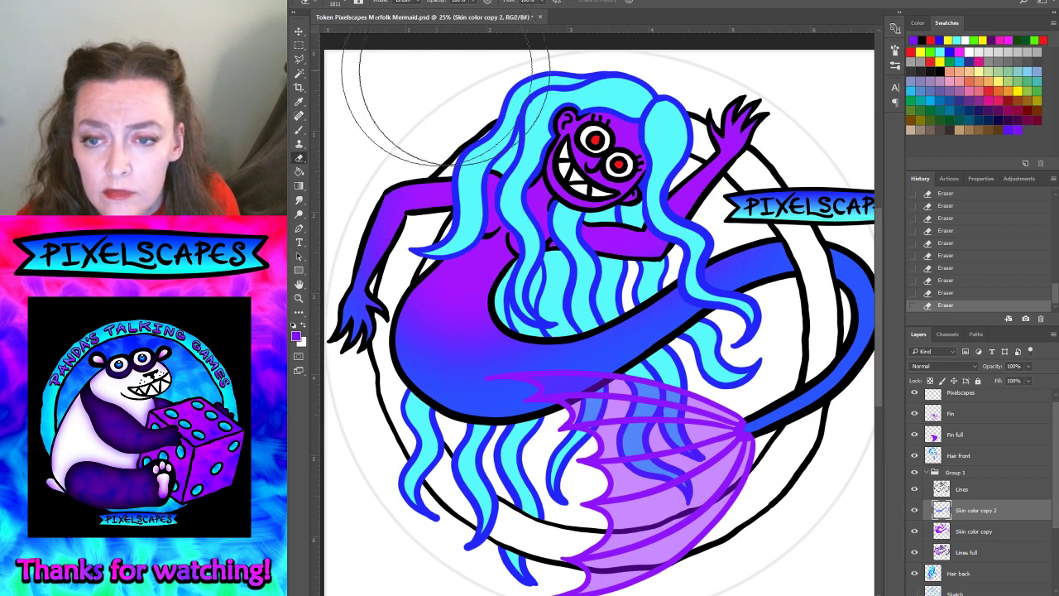
left_click(349, 7)
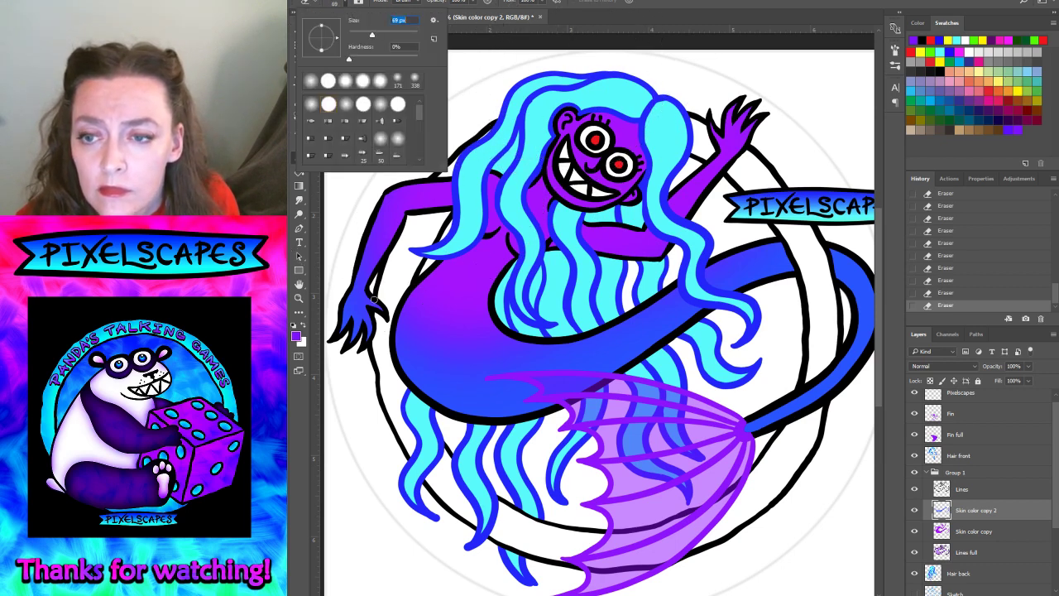
left_click_drag(381, 62, 429, 56)
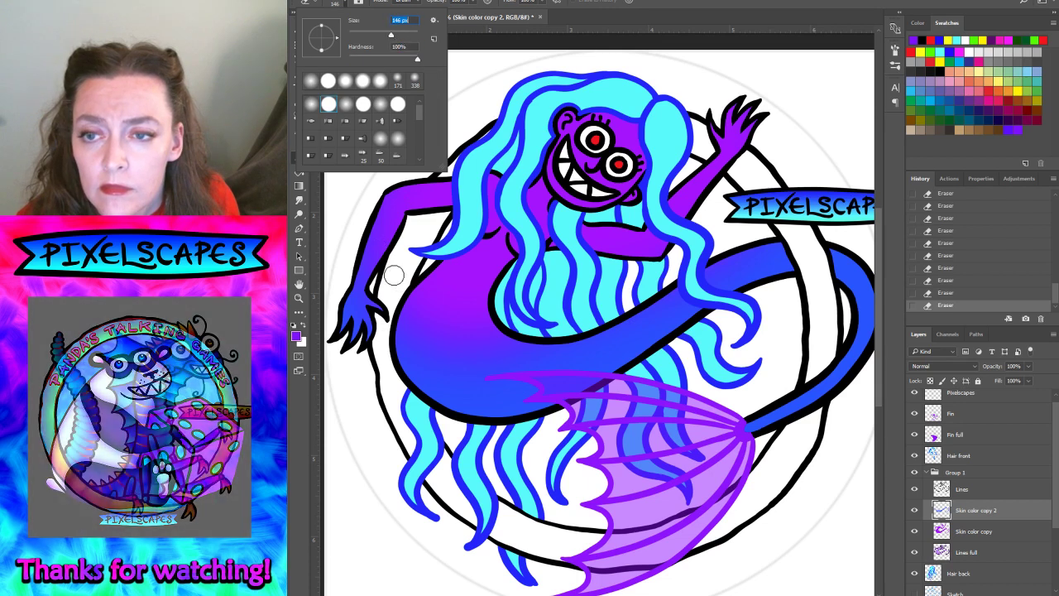
left_click(392, 216)
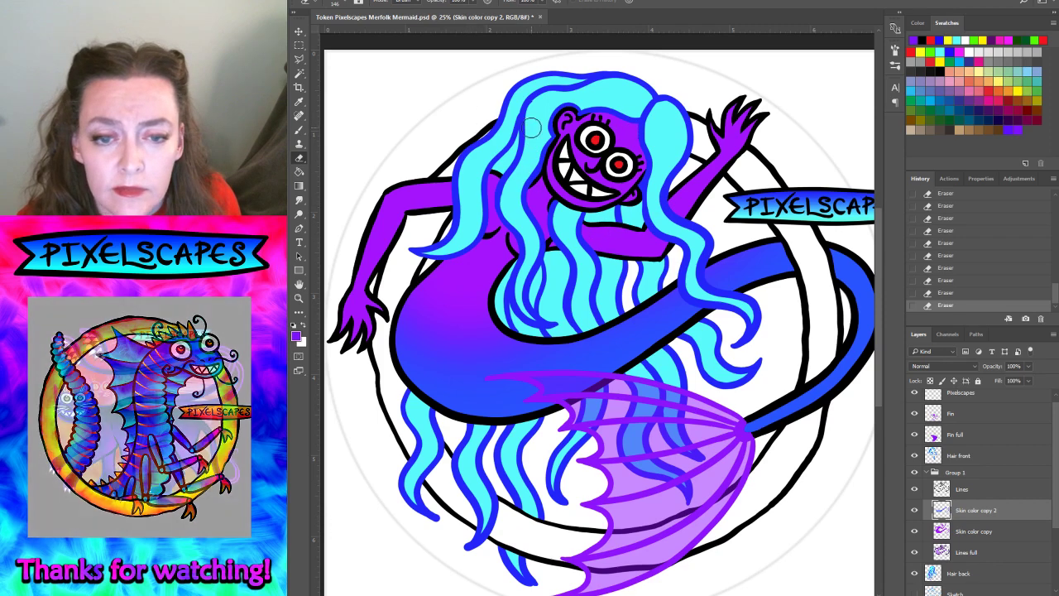
key("alt+s")
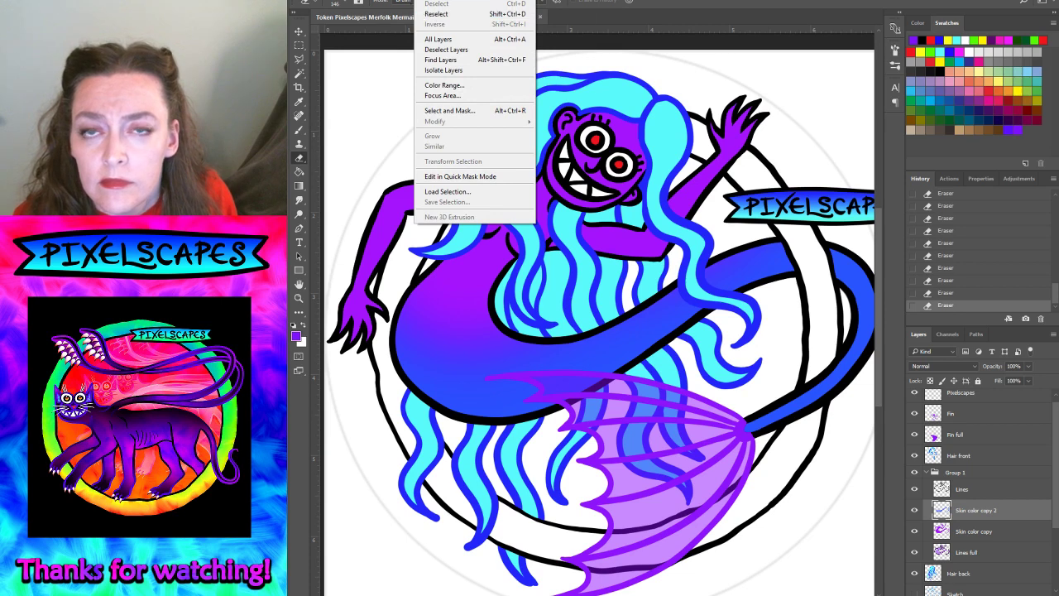
key("Escape")
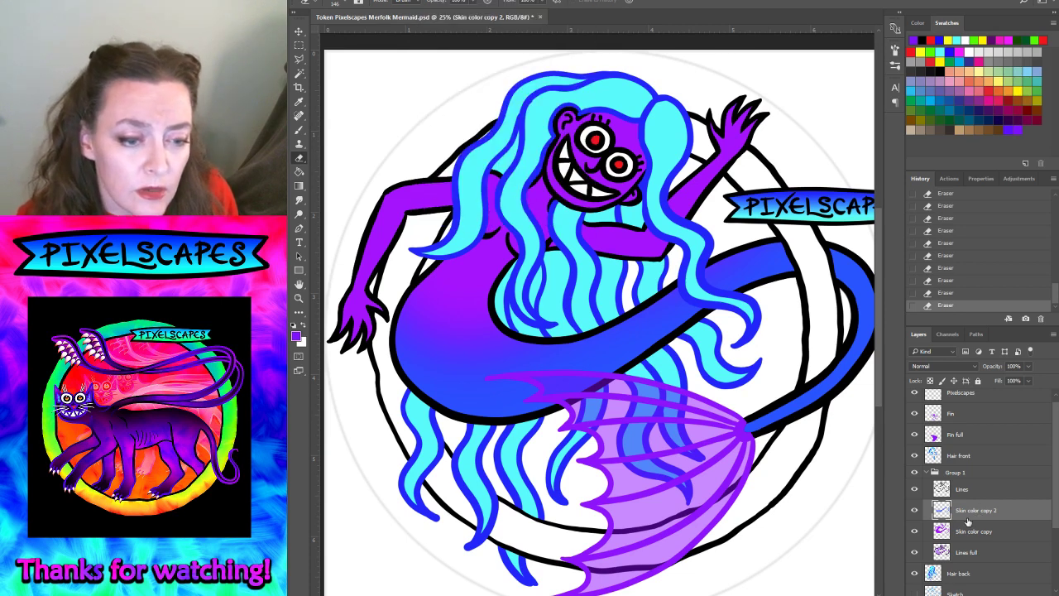
left_click_drag(969, 510, 968, 484)
key("ctrl+bracketleft")
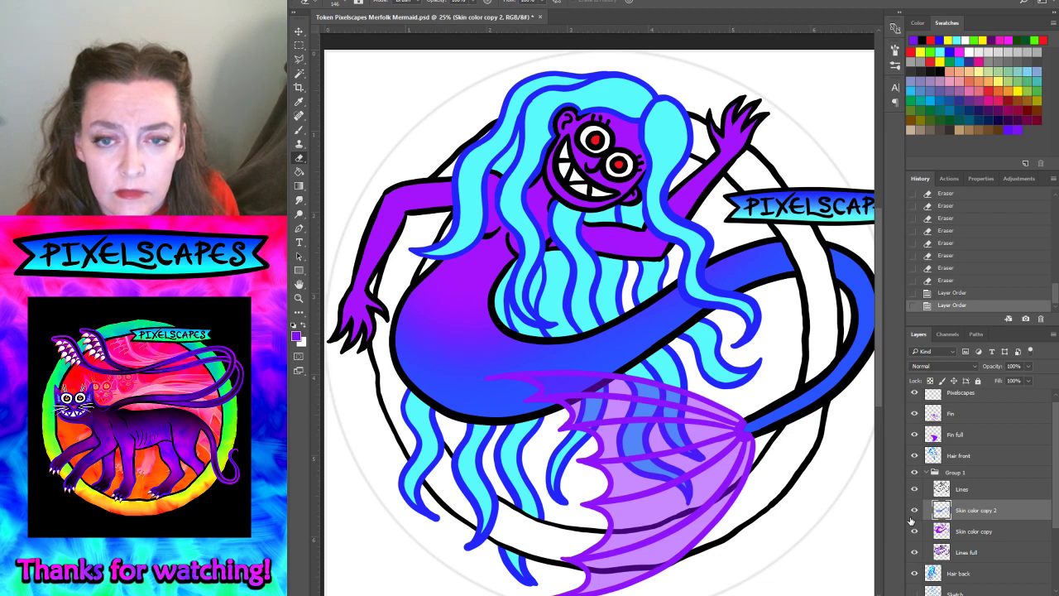
left_click(966, 534)
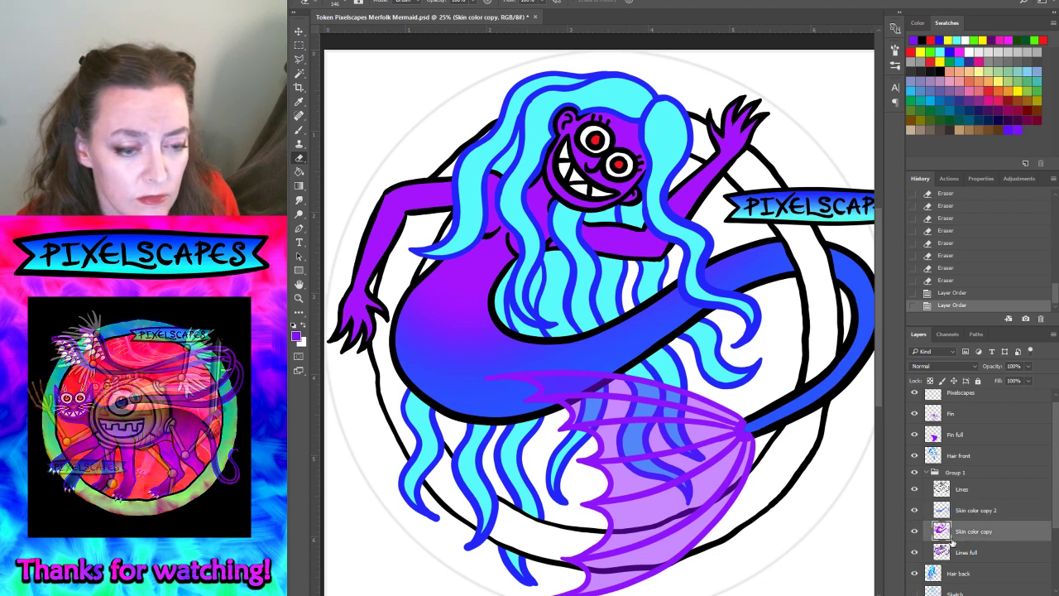
left_click(914, 532)
left_click(915, 532)
left_click(915, 532)
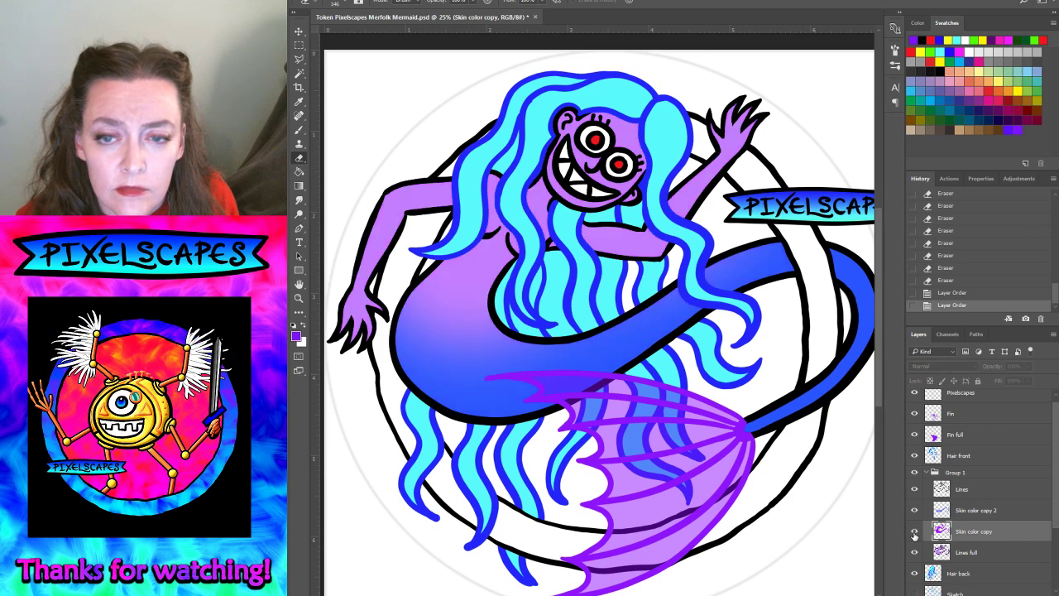
left_click(914, 532)
left_click(914, 533)
left_click(914, 532)
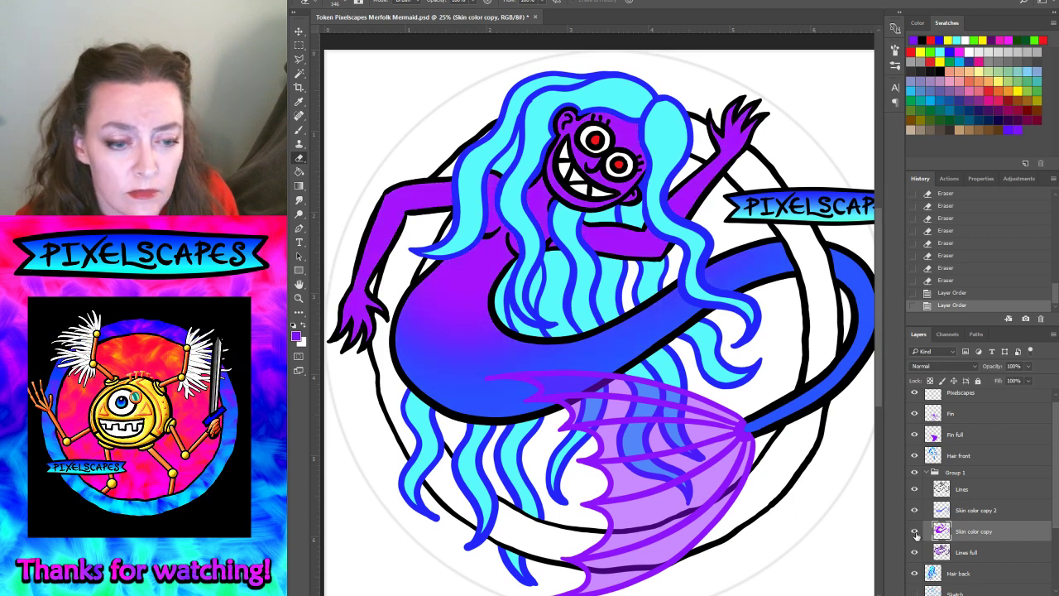
left_click(969, 508)
- Deepen the blue tail by stacking two duplicates, merging them and raising saturation to +100
left_click(914, 533)
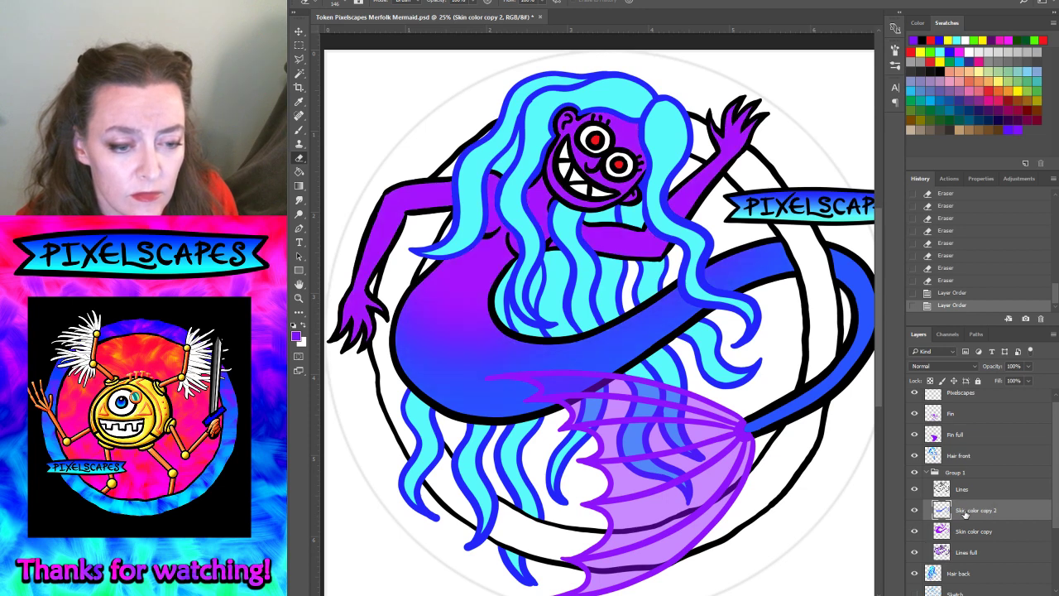
key("ctrl+j")
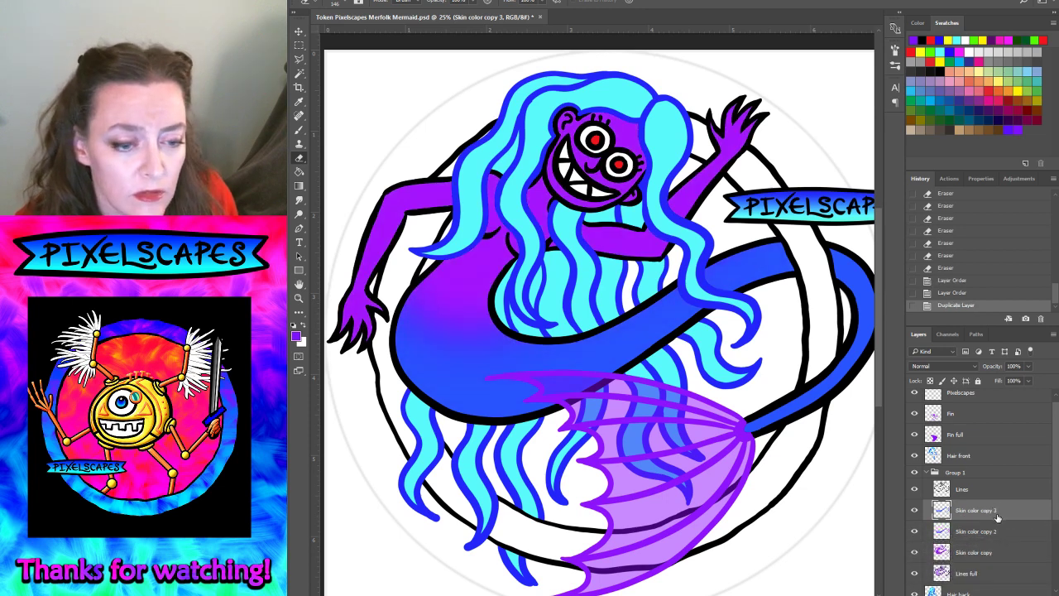
key("ctrl+j")
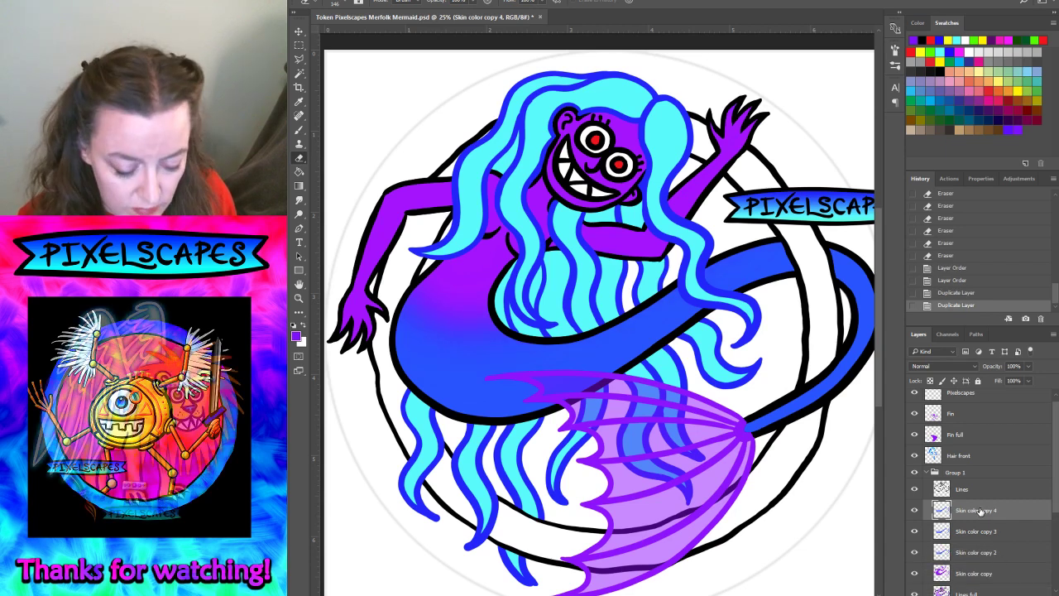
key("ctrl+e")
key("ctrl+e")
key("ctrl+u")
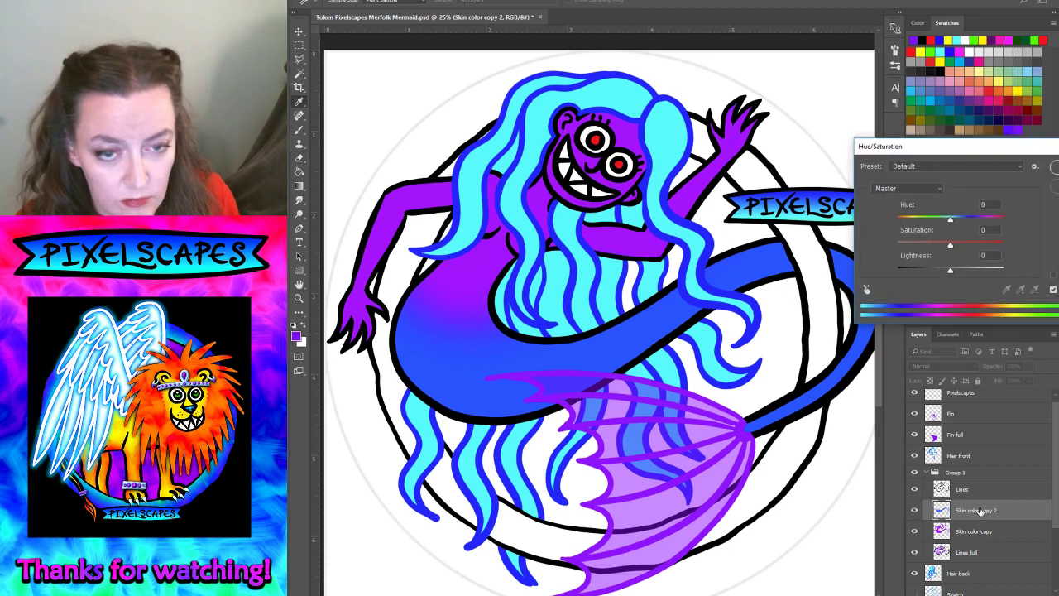
left_click_drag(952, 243, 1004, 244)
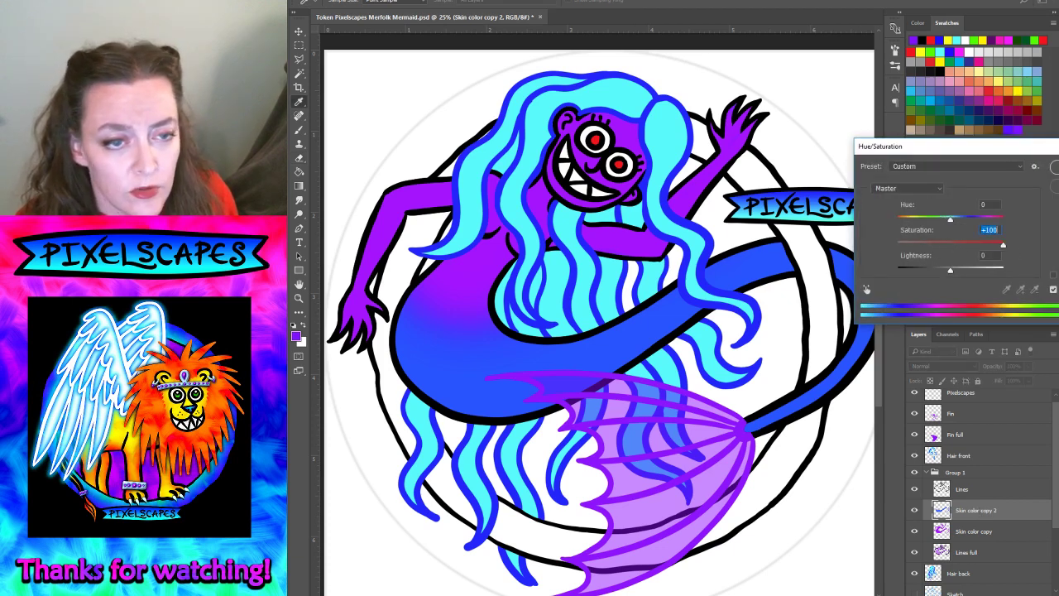
key("Return")
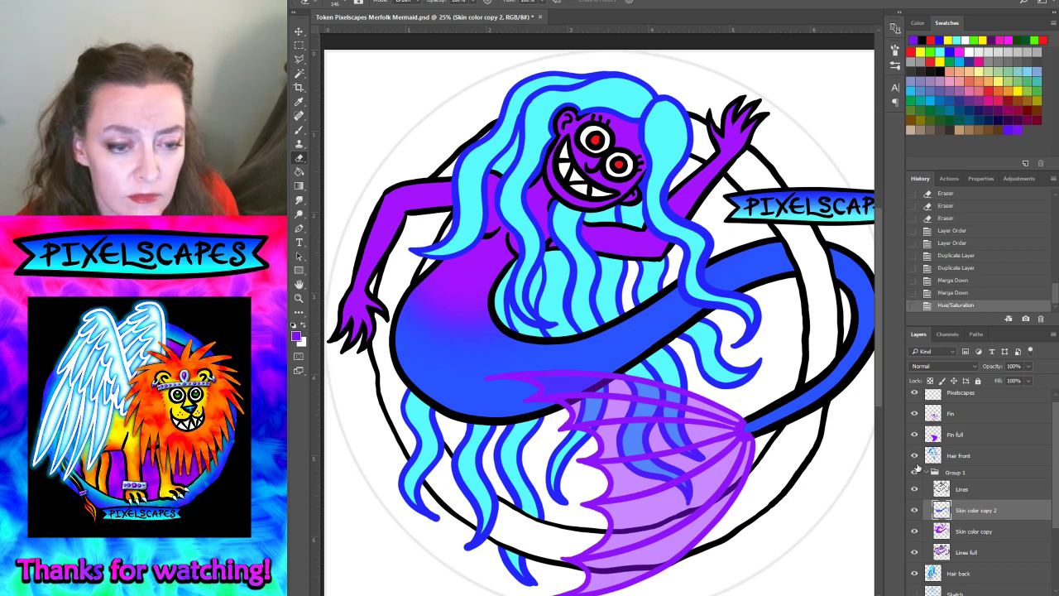
- Check the tail alone outside Group 1, return it below Lines, and begin renaming it
left_click_drag(960, 519, 915, 490)
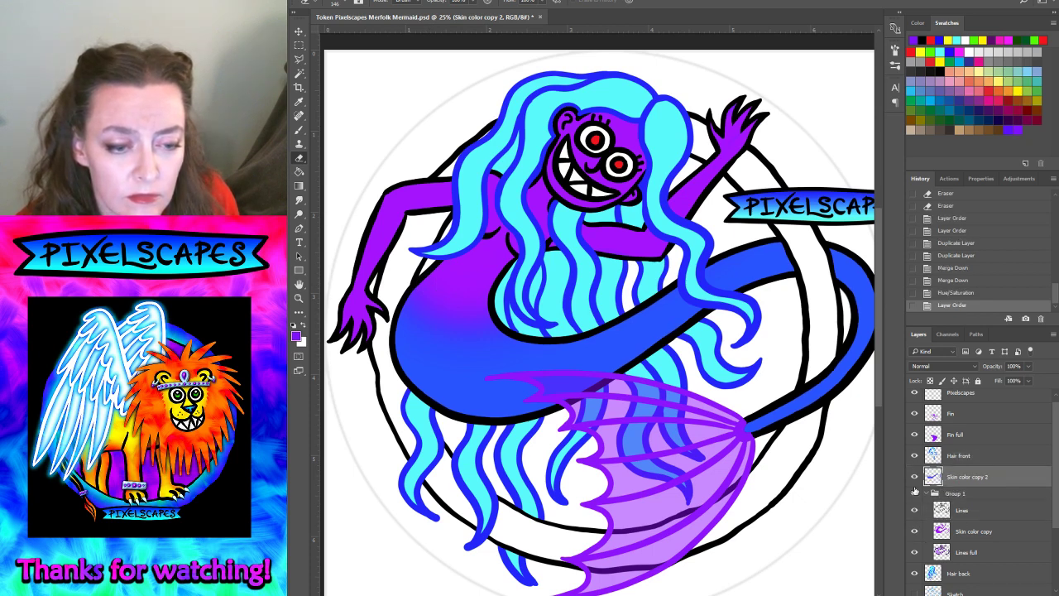
left_click(914, 494)
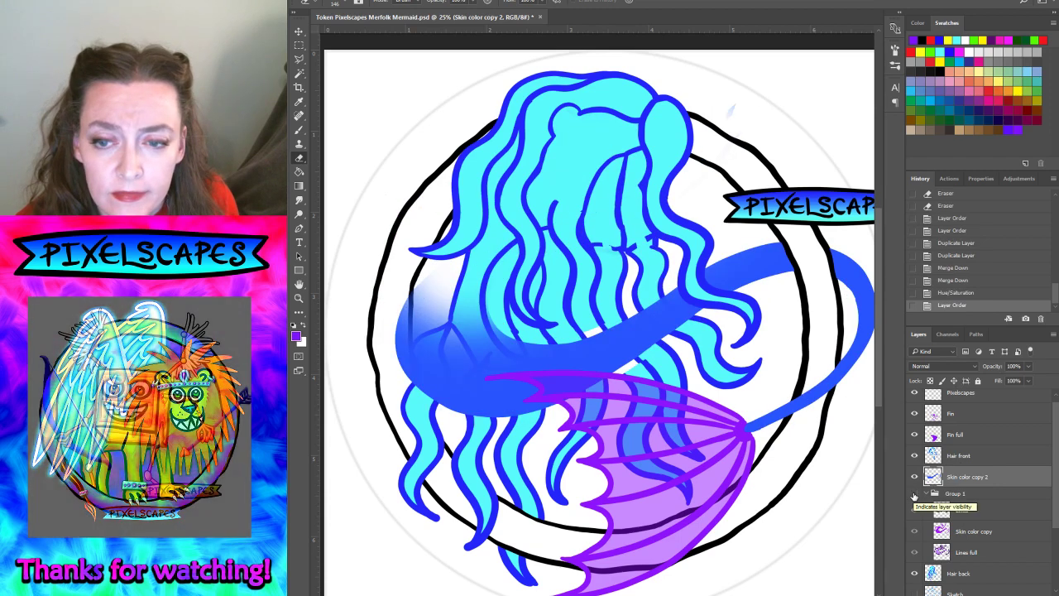
left_click(914, 494)
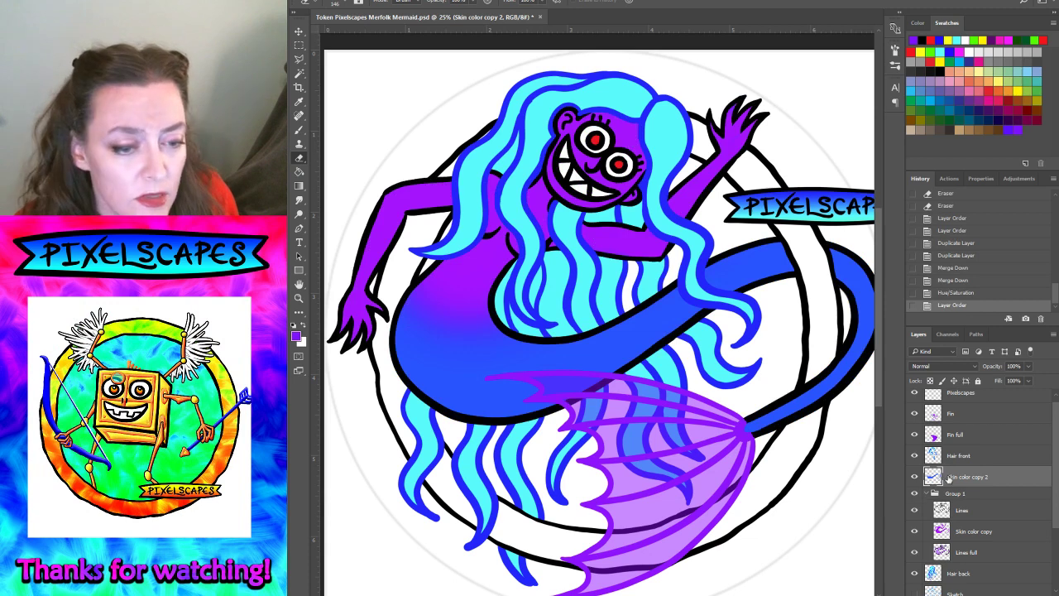
left_click_drag(1002, 484, 974, 519)
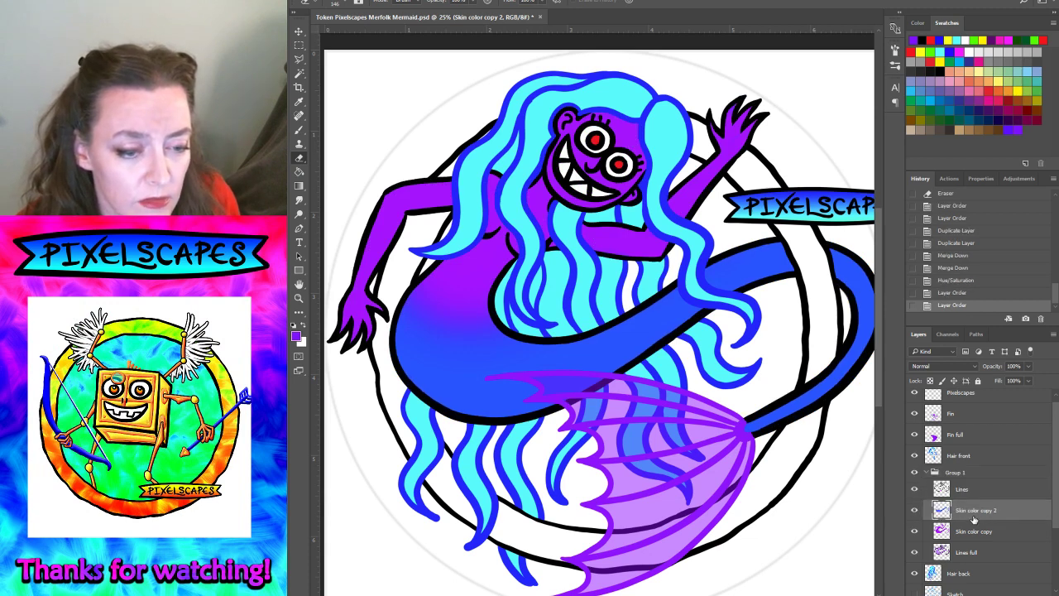
double_click(972, 510)
- Name the layer Tail color and sample the tail's blue as the painting colour
type("Tail color")
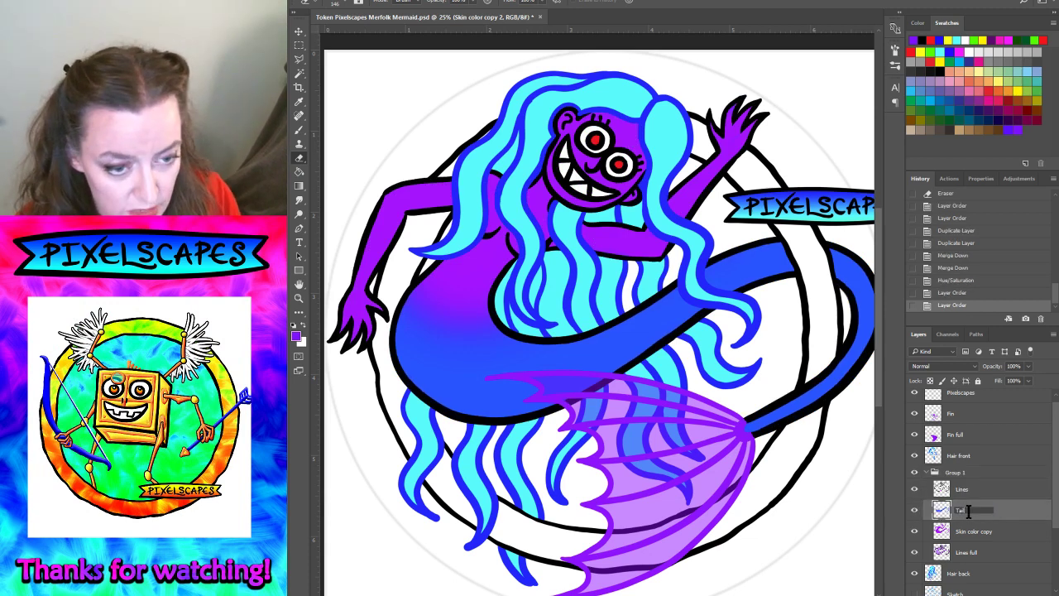
key("Return")
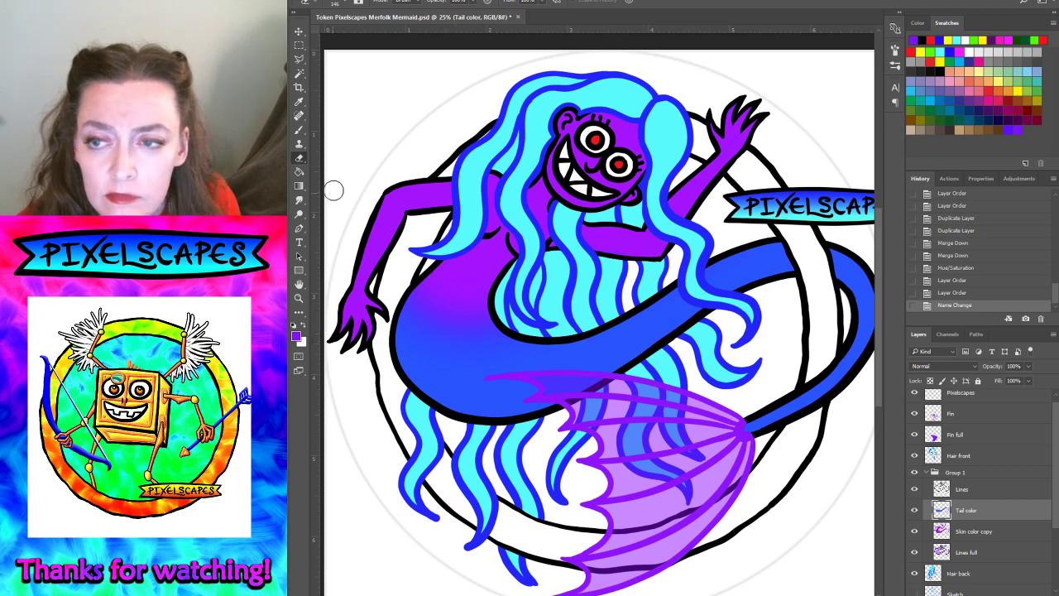
left_click(300, 102)
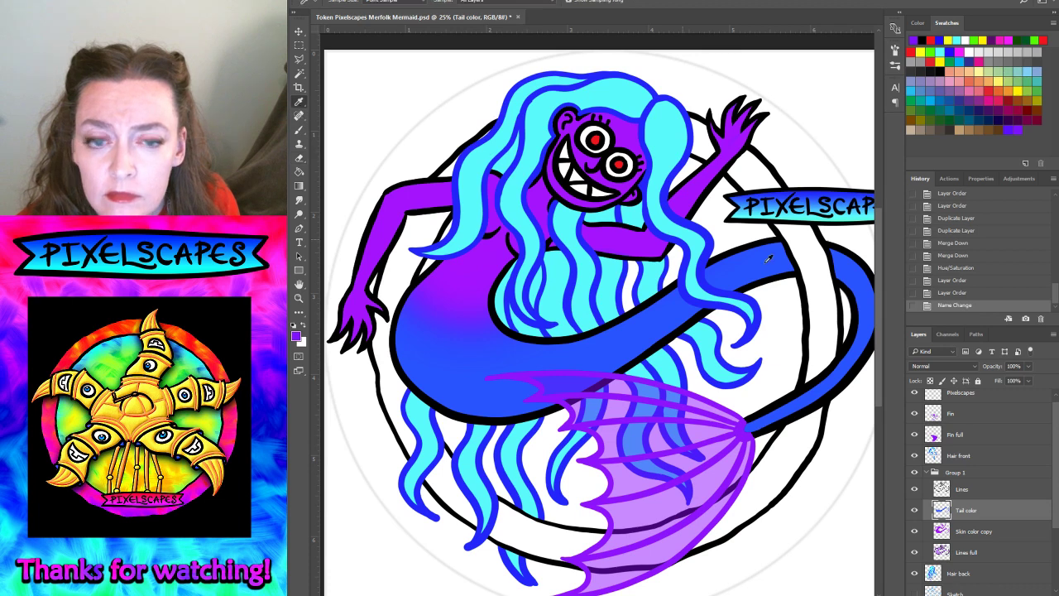
left_click(814, 395)
left_click(296, 336)
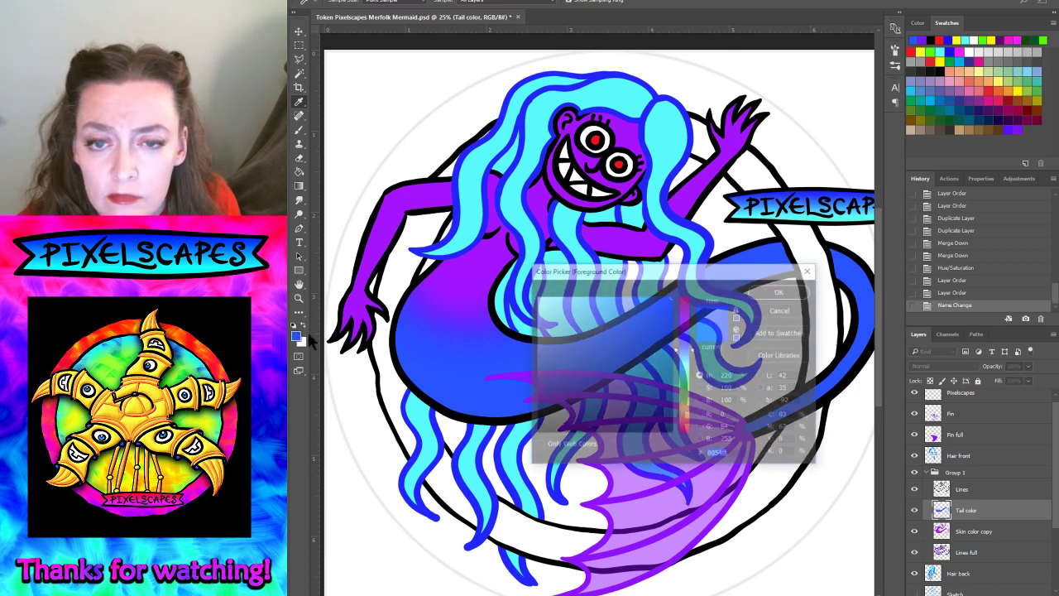
left_click(793, 289)
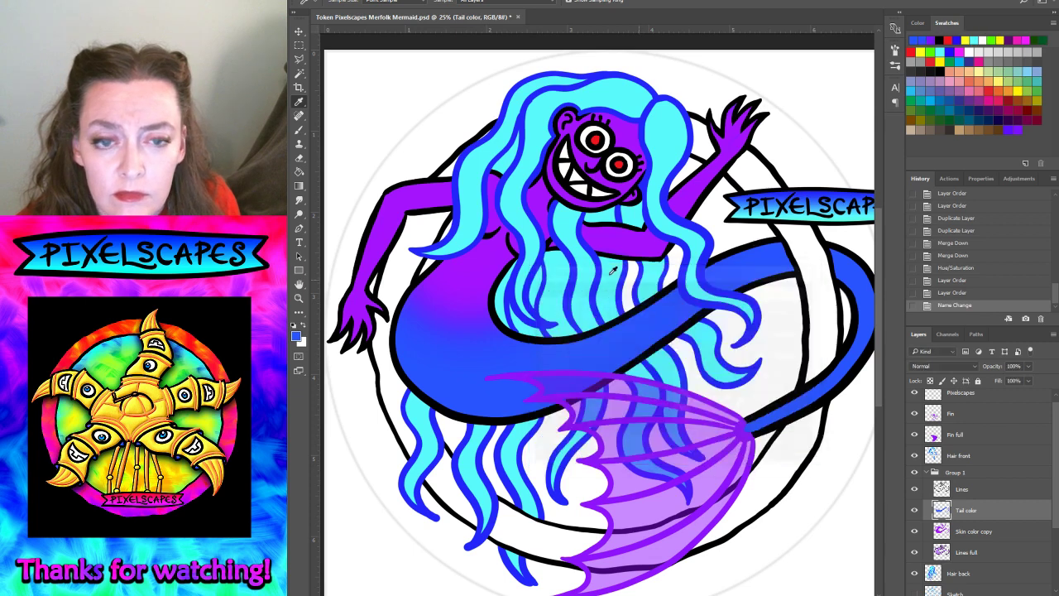
left_click(300, 130)
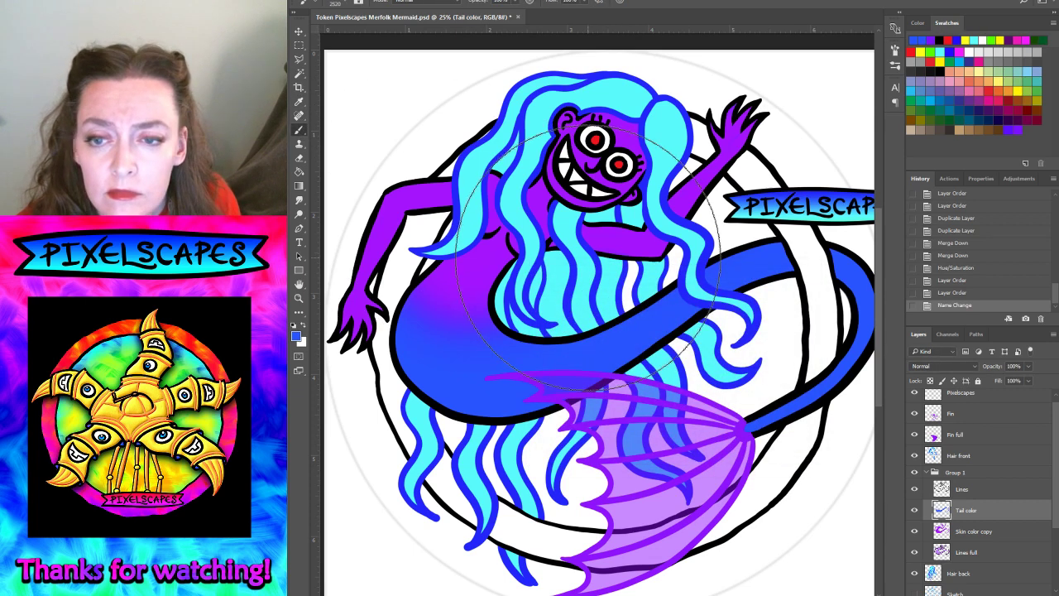
- Load the Skin color copy layer as a selection and test a blue stroke, then undo it
left_click(972, 534)
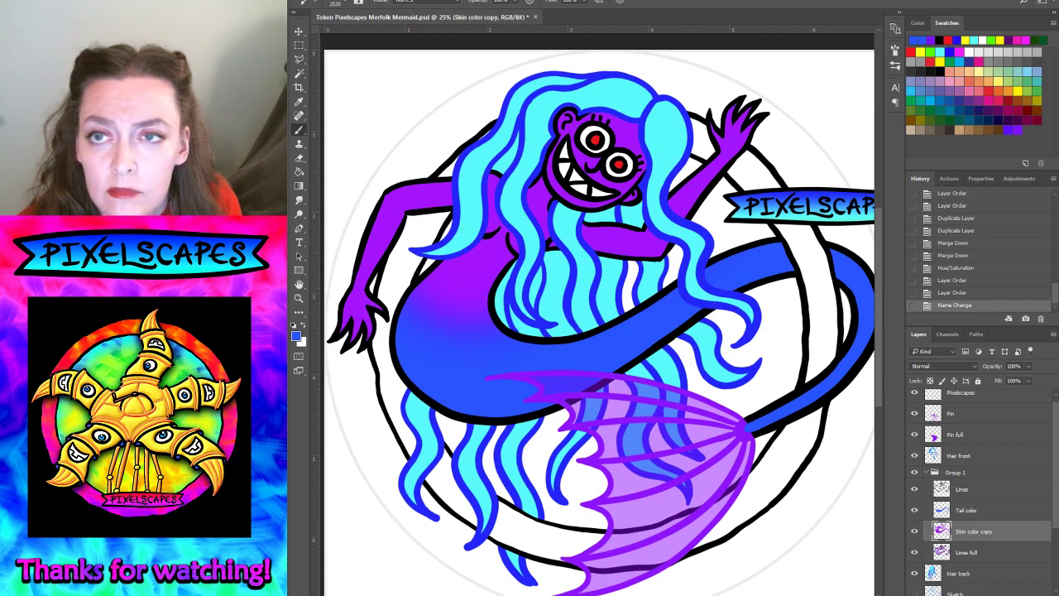
left_click(426, 2)
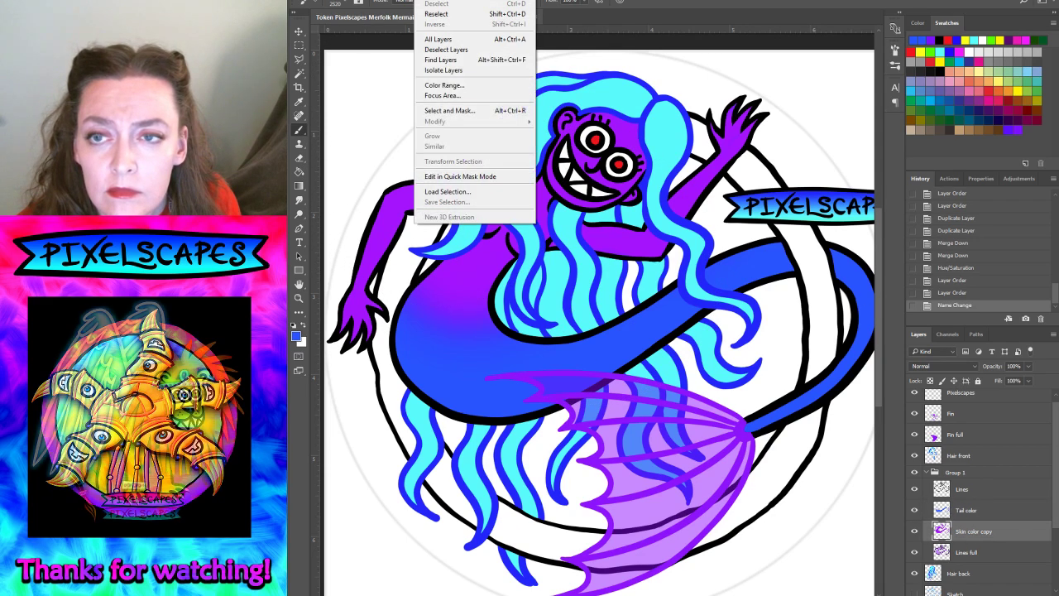
left_click(451, 196)
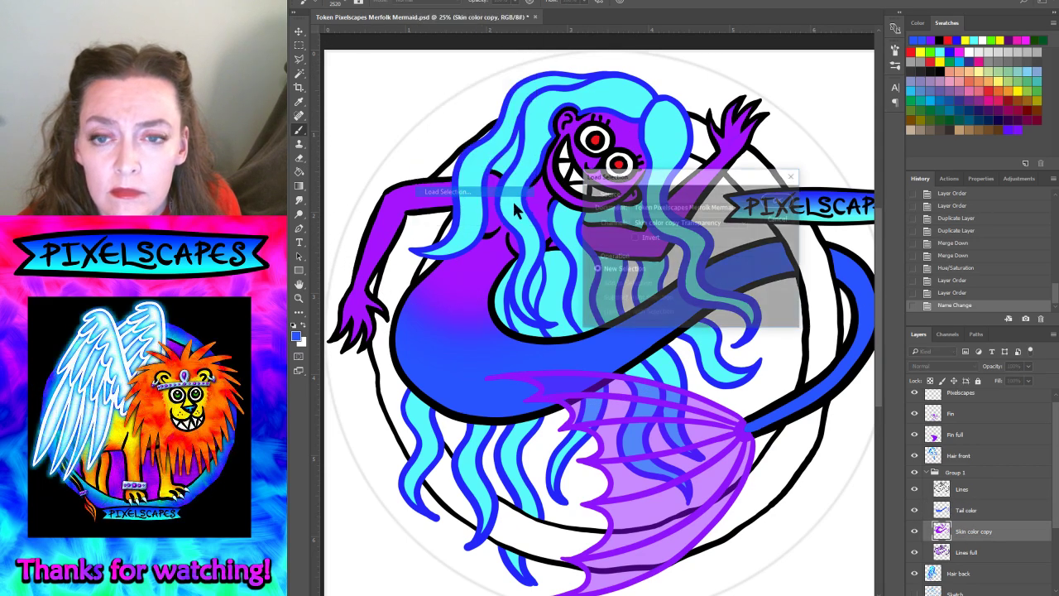
left_click(779, 200)
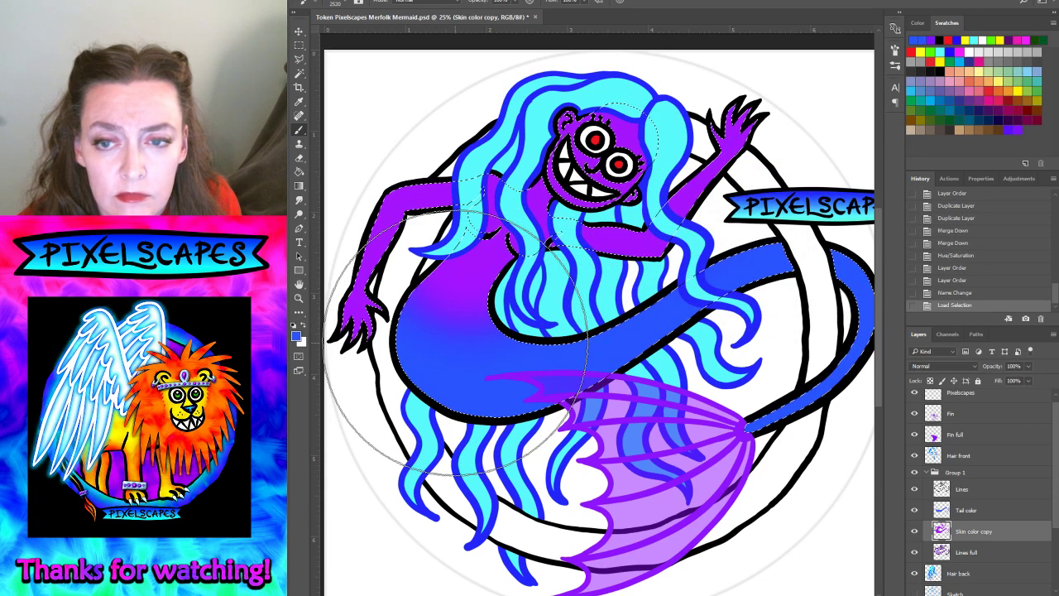
left_click(456, 340)
key("ctrl+z")
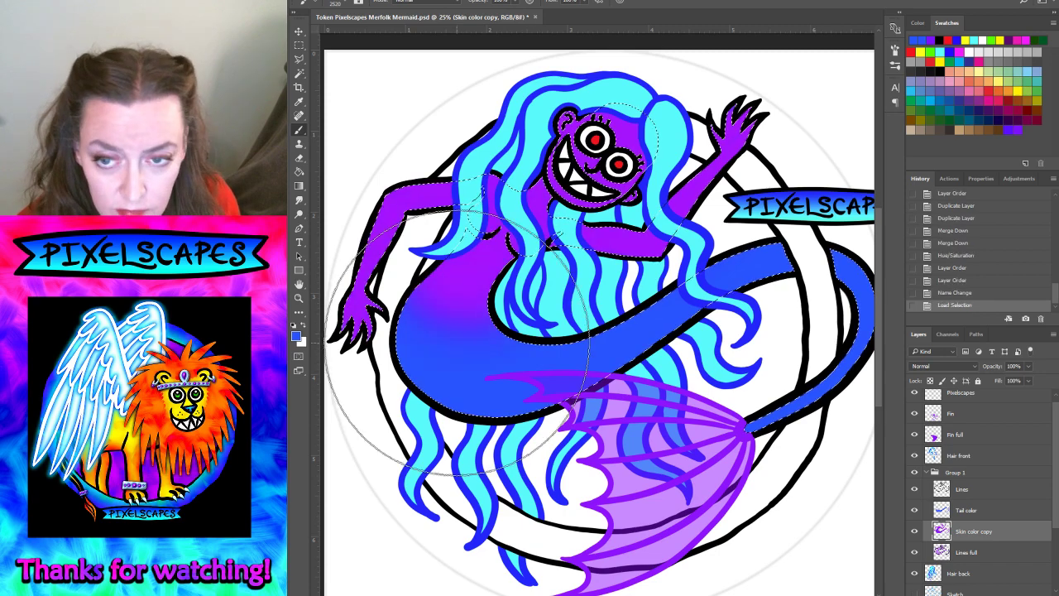
- Switch to the Eraser and set its size to about 3583 px
key("e")
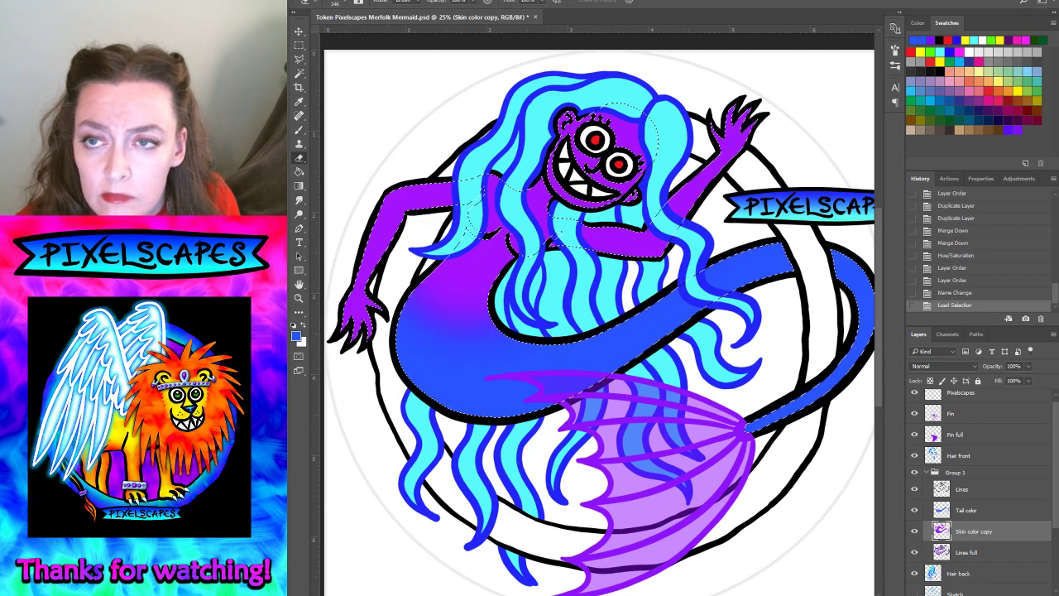
left_click(347, 2)
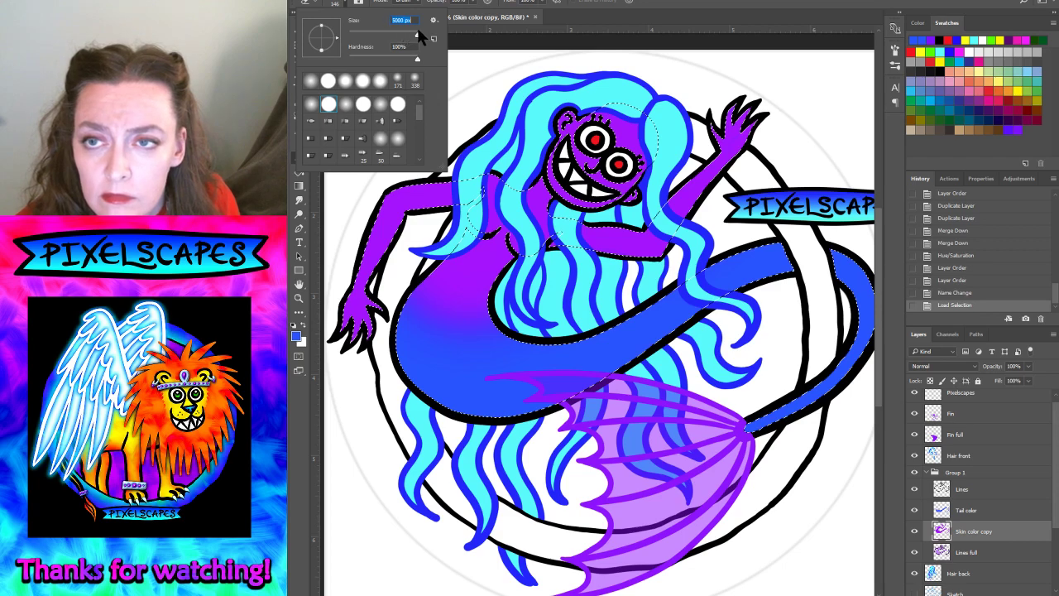
left_click_drag(419, 37, 409, 37)
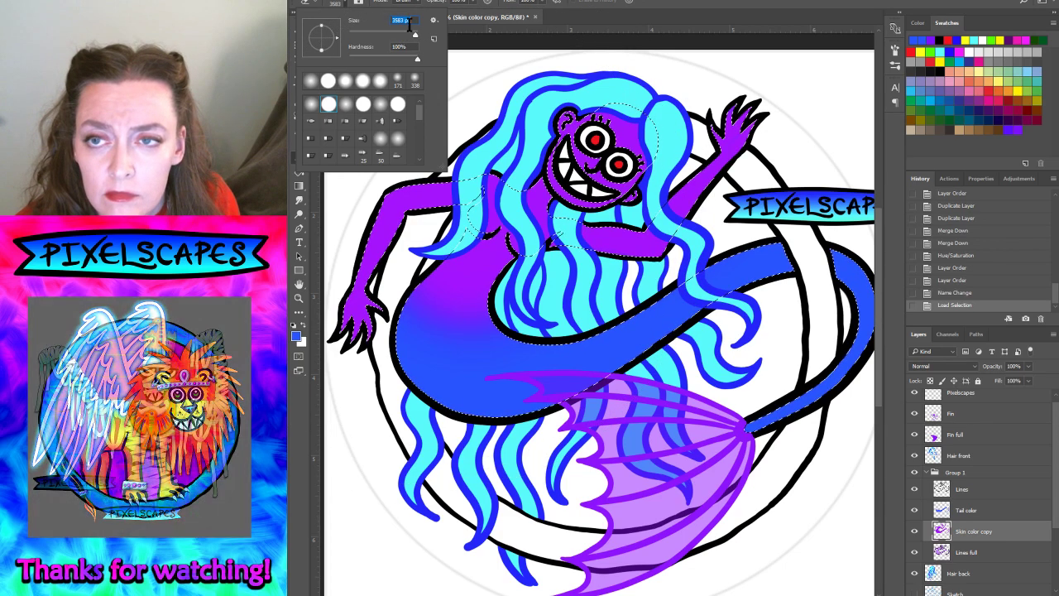
left_click(417, 35)
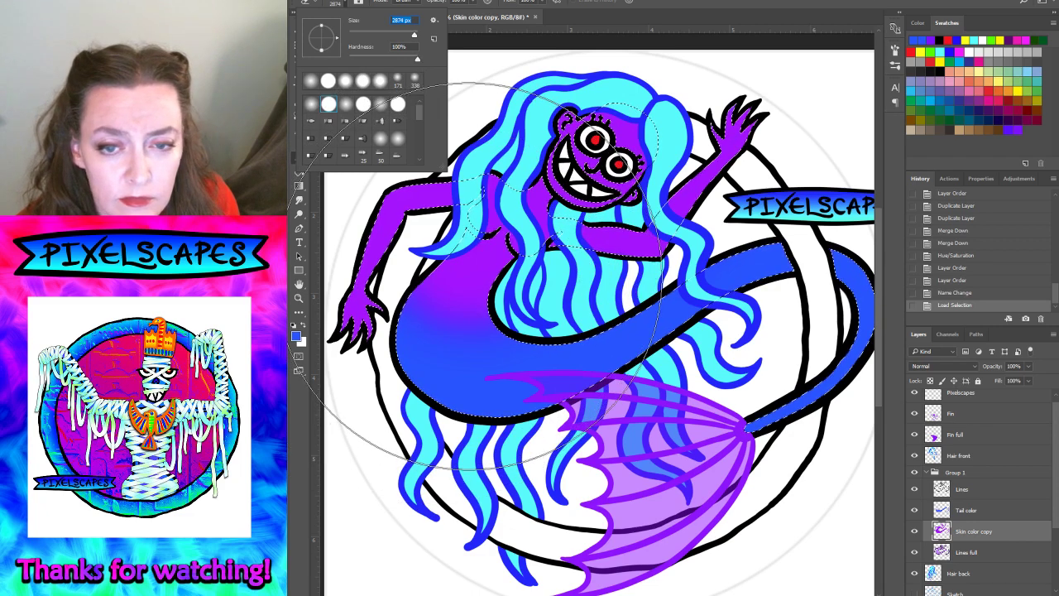
key("Return")
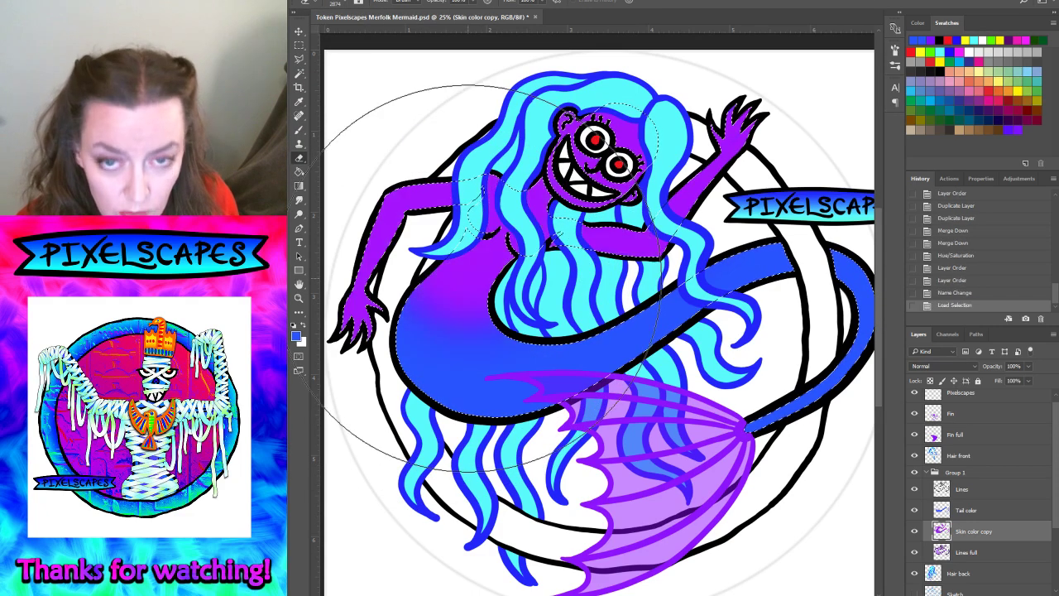
- On Tail color, set 0% eraser hardness and erase where the tail overlaps the body
left_click(944, 510)
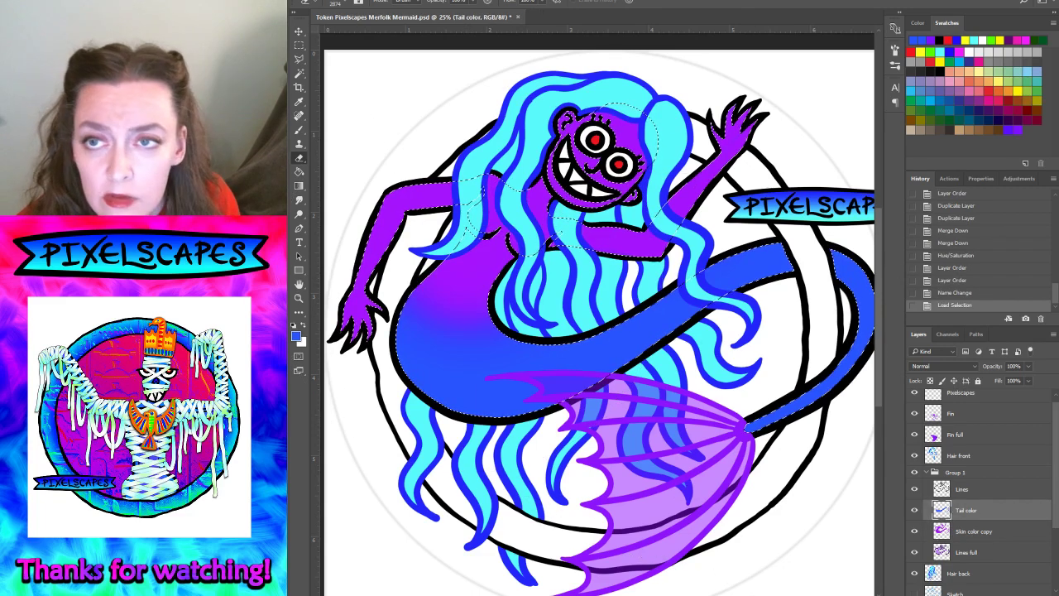
left_click(346, 5)
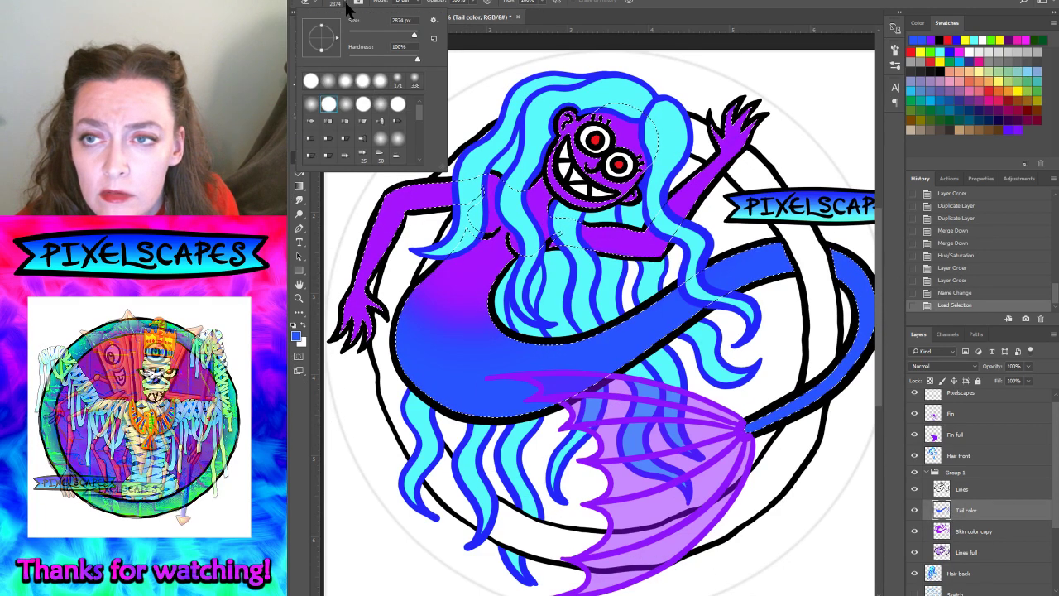
left_click(398, 46)
type("0")
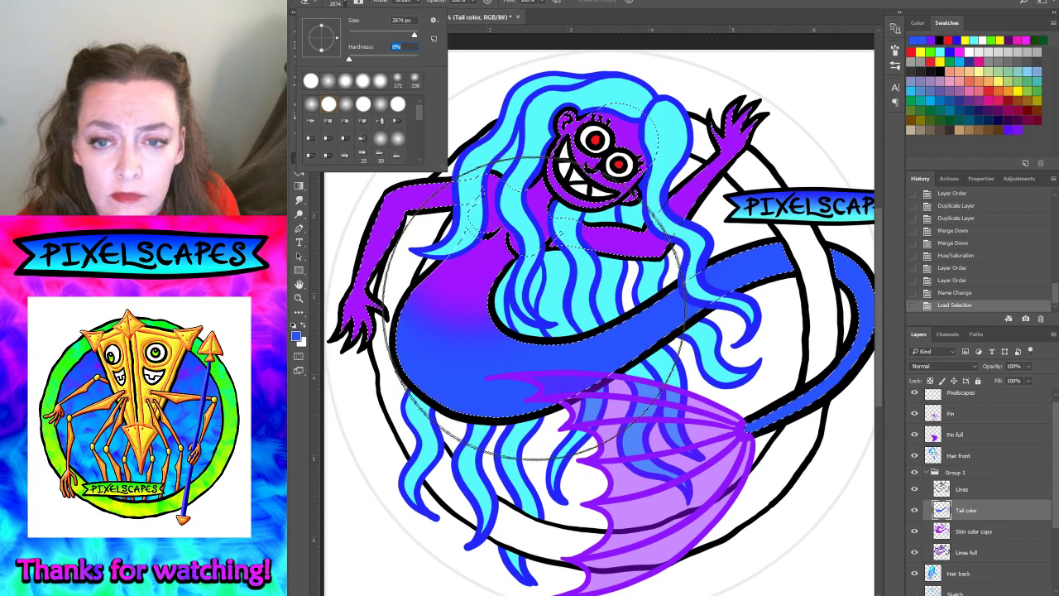
key("Return")
left_click(497, 282)
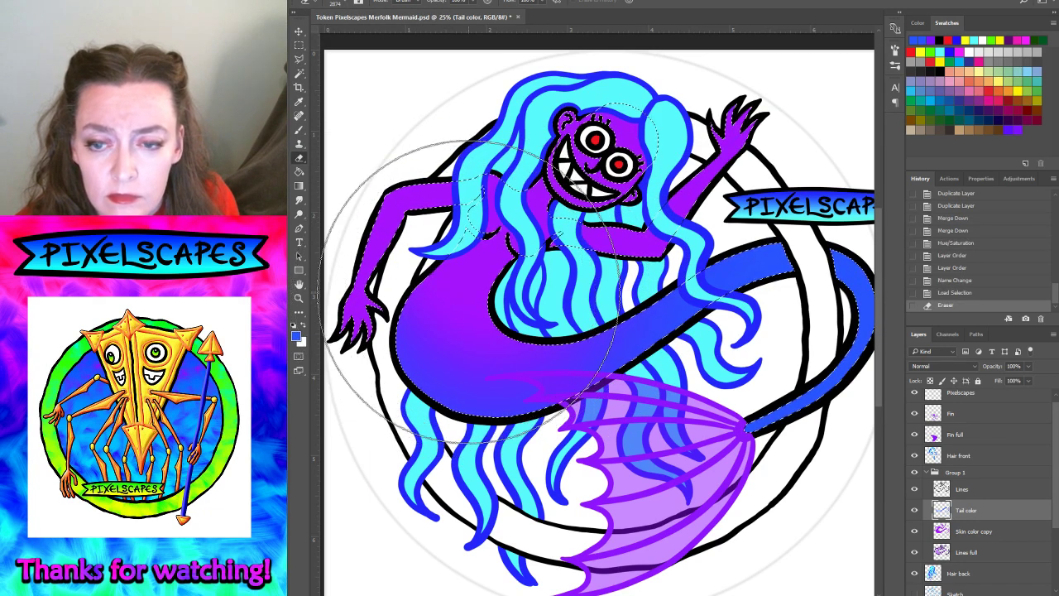
- Deselect, duplicate Tail color, and shift the copy with Hue -30 and Saturation +100
left_click(480, 2)
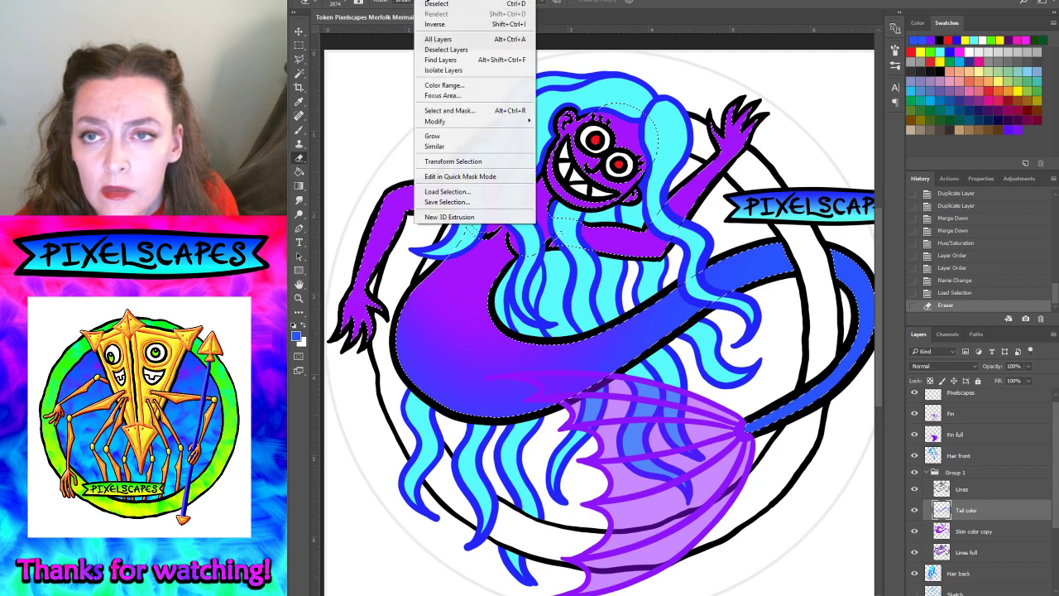
left_click(501, 2)
key("ctrl+j")
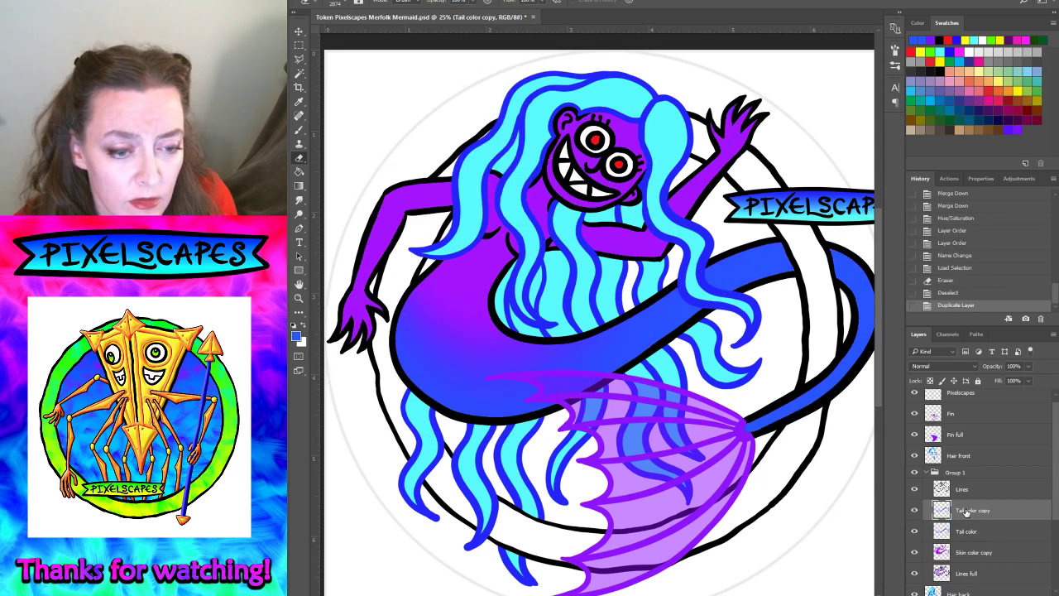
key("ctrl+u")
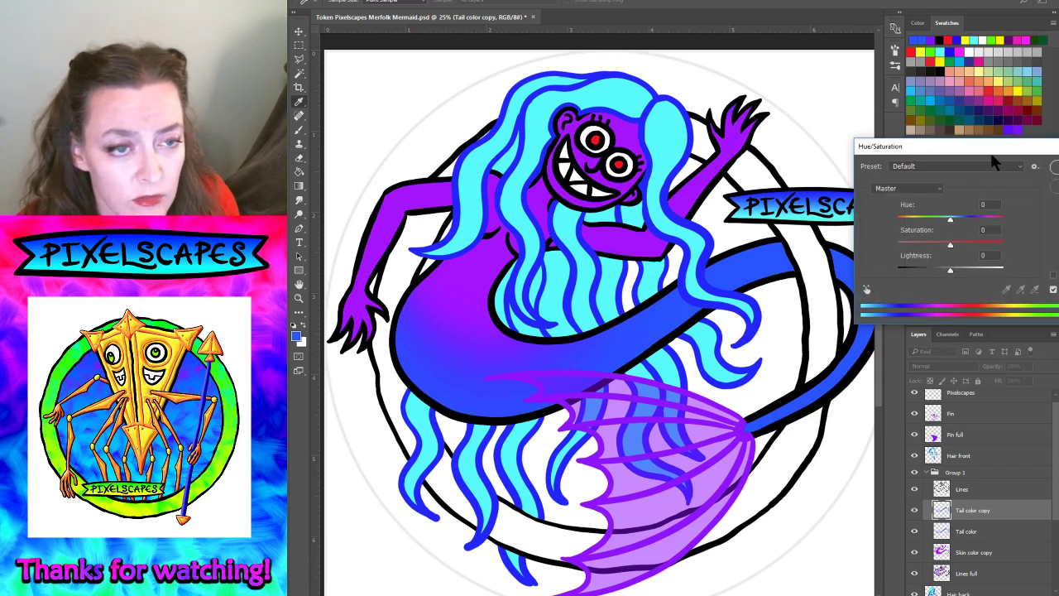
type("60")
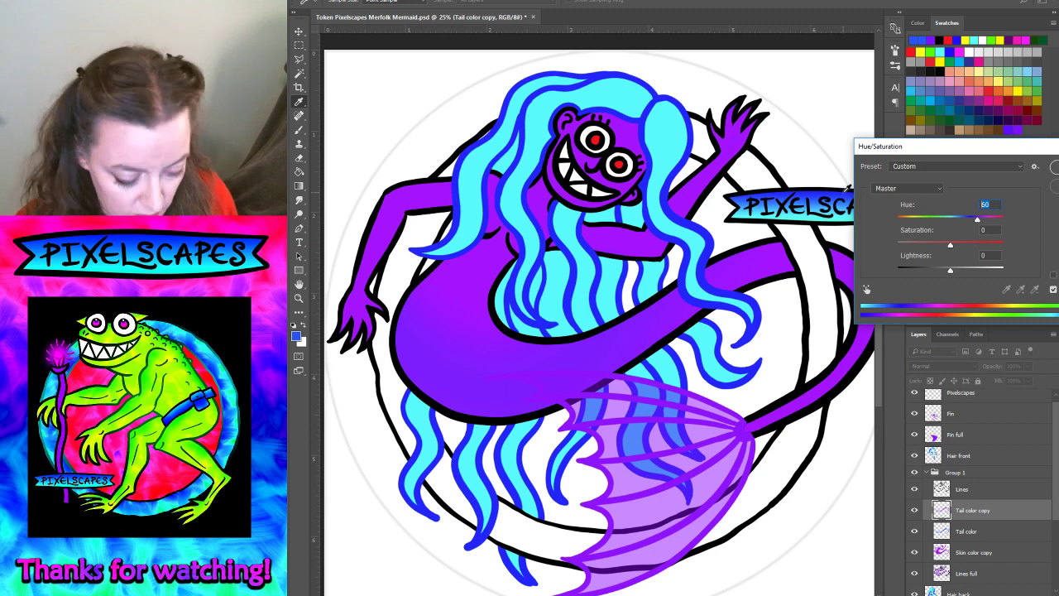
type("-60")
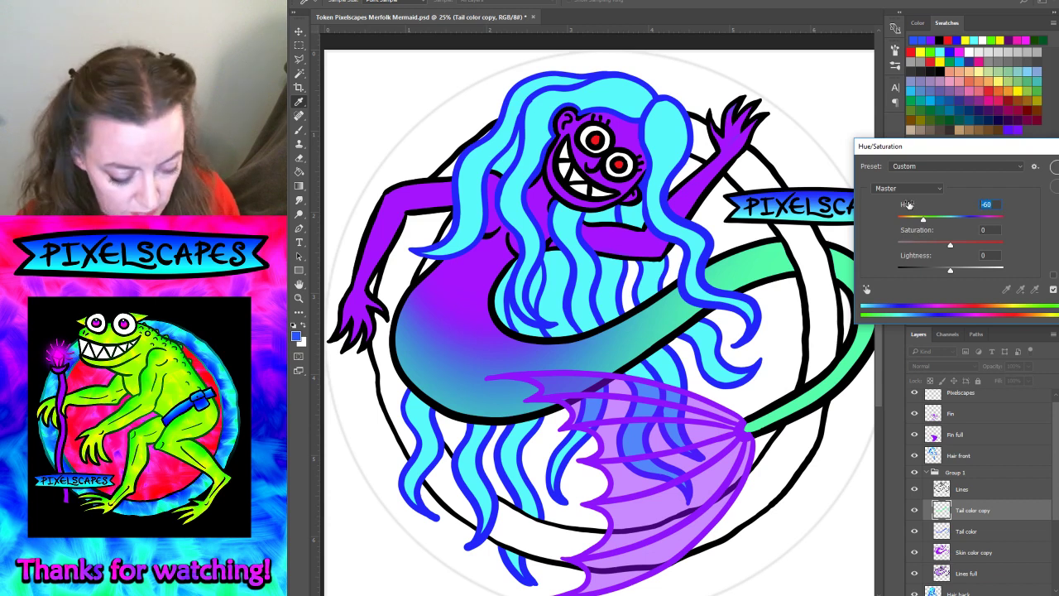
type("-30")
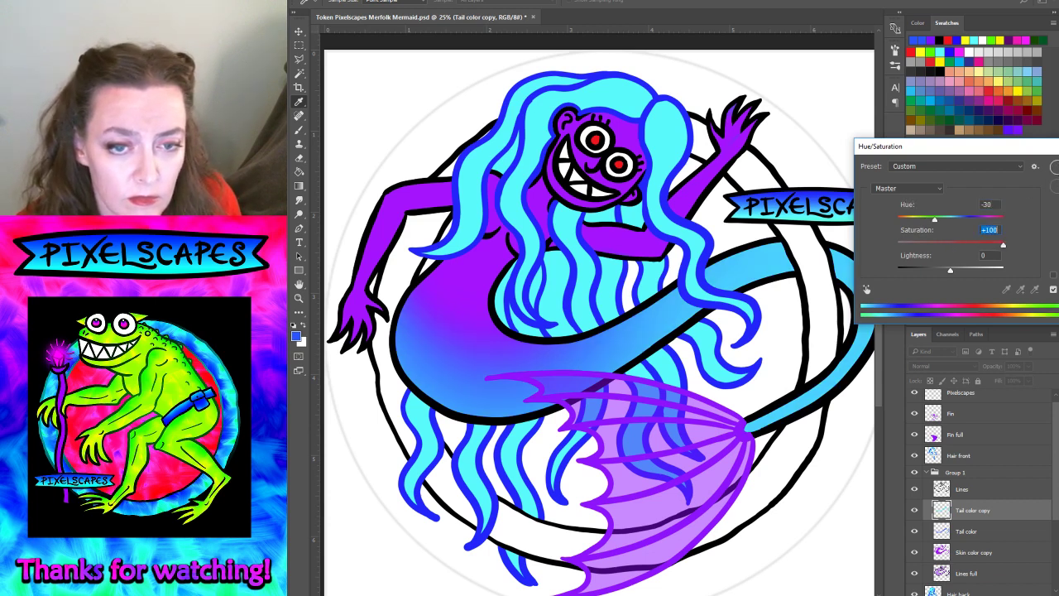
key("Return")
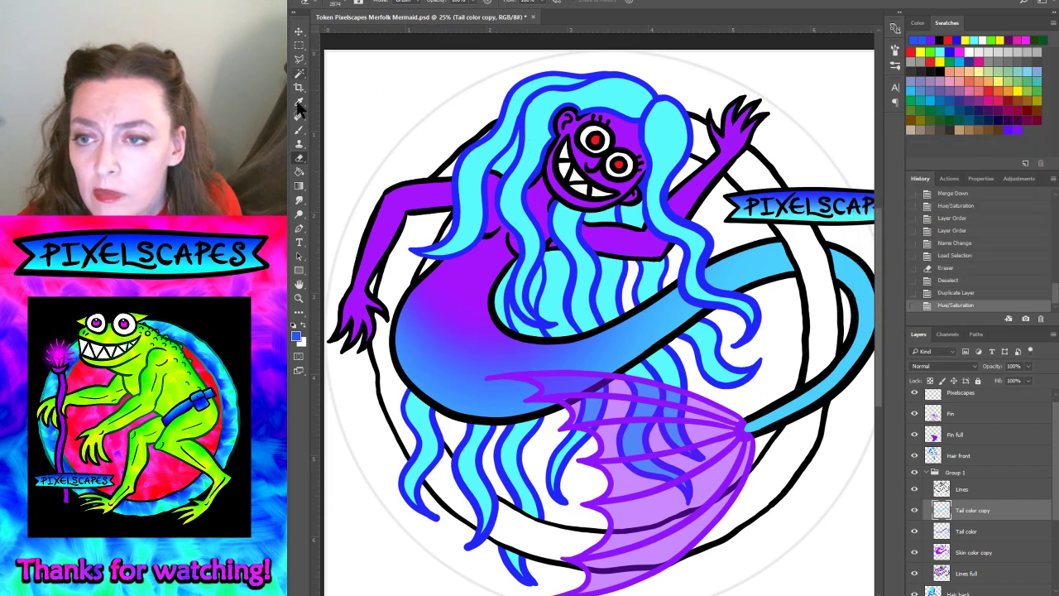
- Shrink the eraser and fade Tail color copy toward violet near the belly
left_click(356, 2)
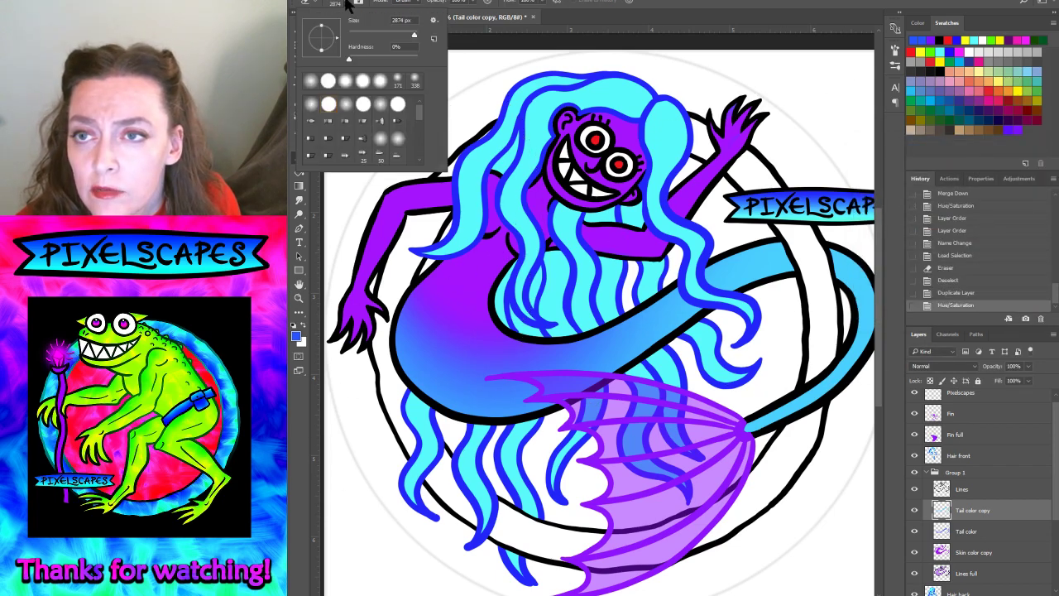
left_click(401, 34)
type("511")
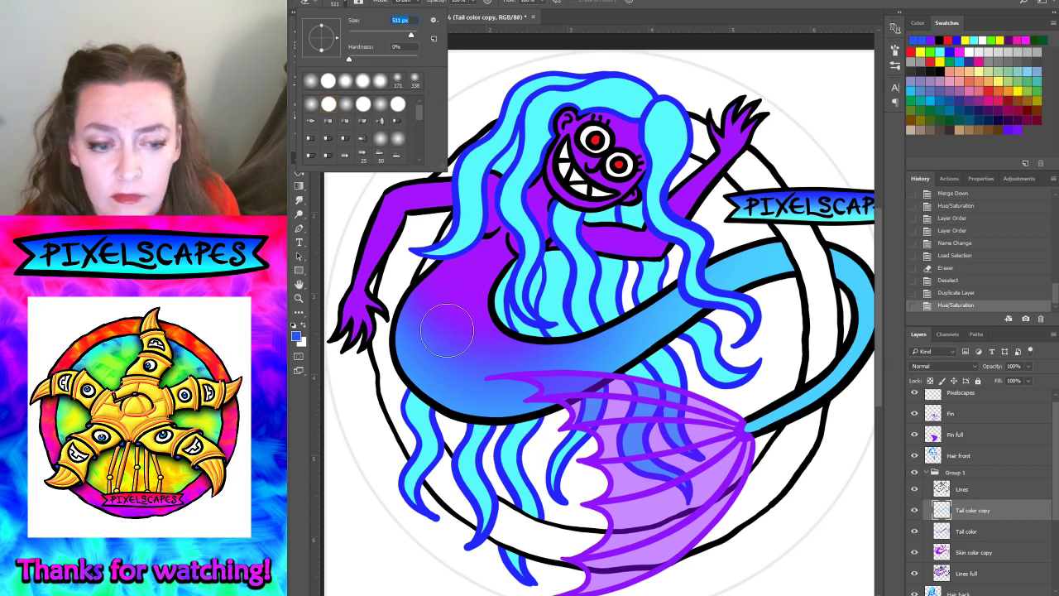
key("Return")
mouse_move(428, 302)
left_mouse_down()
mouse_move(460, 360)
mouse_move(530, 369)
mouse_move(718, 258)
mouse_move(780, 243)
mouse_move(827, 248)
mouse_move(893, 281)
left_mouse_up()
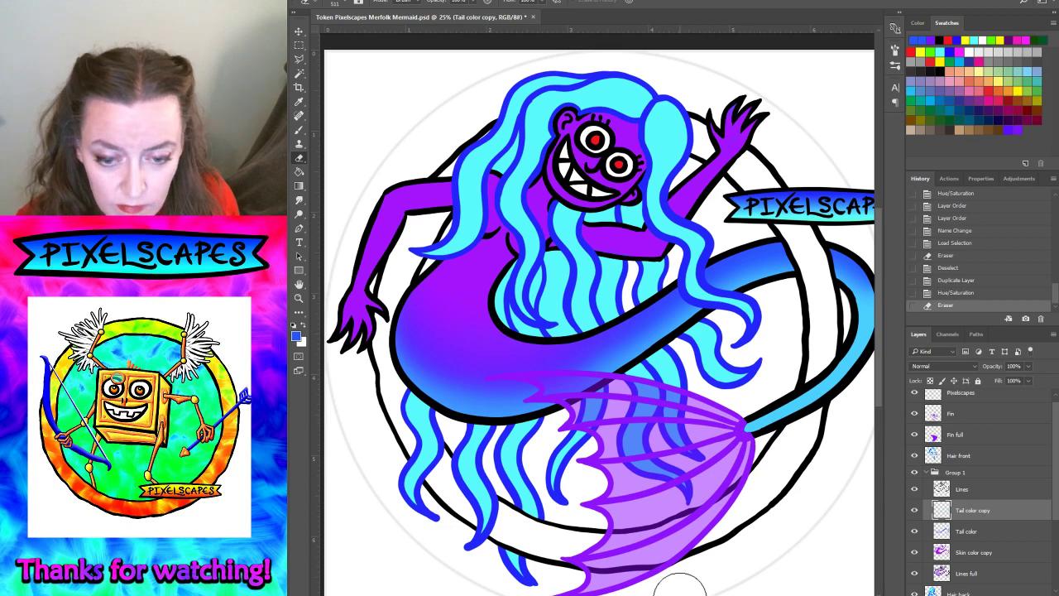
- Erase more of the tail copy to lighten it, then duplicate it as Tail color copy 2
left_click_drag(747, 422, 742, 422)
scroll(693, 556, "right", 2)
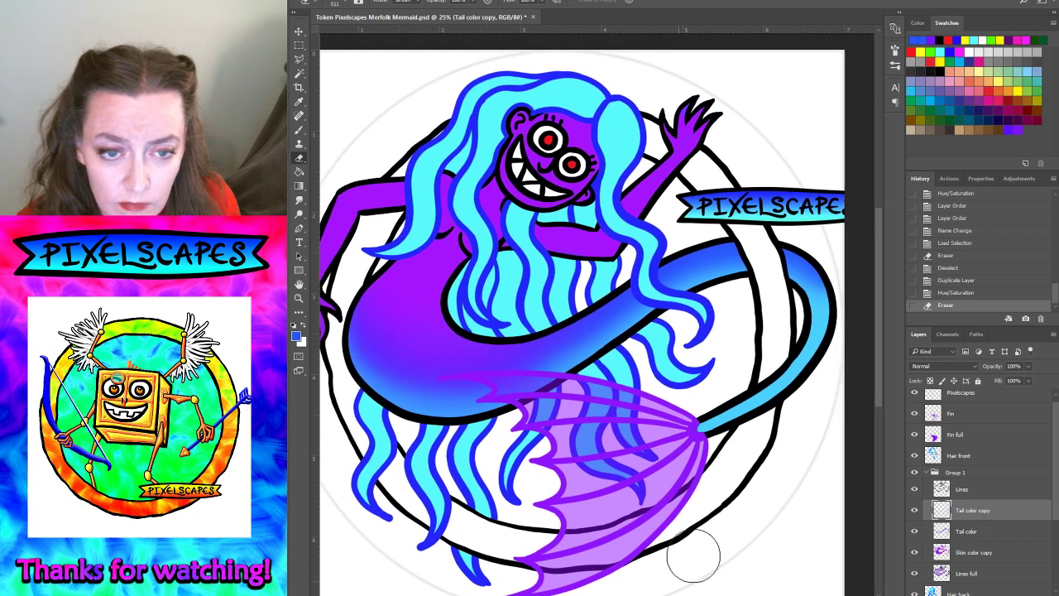
mouse_move(819, 285)
left_mouse_down()
mouse_move(823, 327)
mouse_move(716, 385)
left_mouse_up()
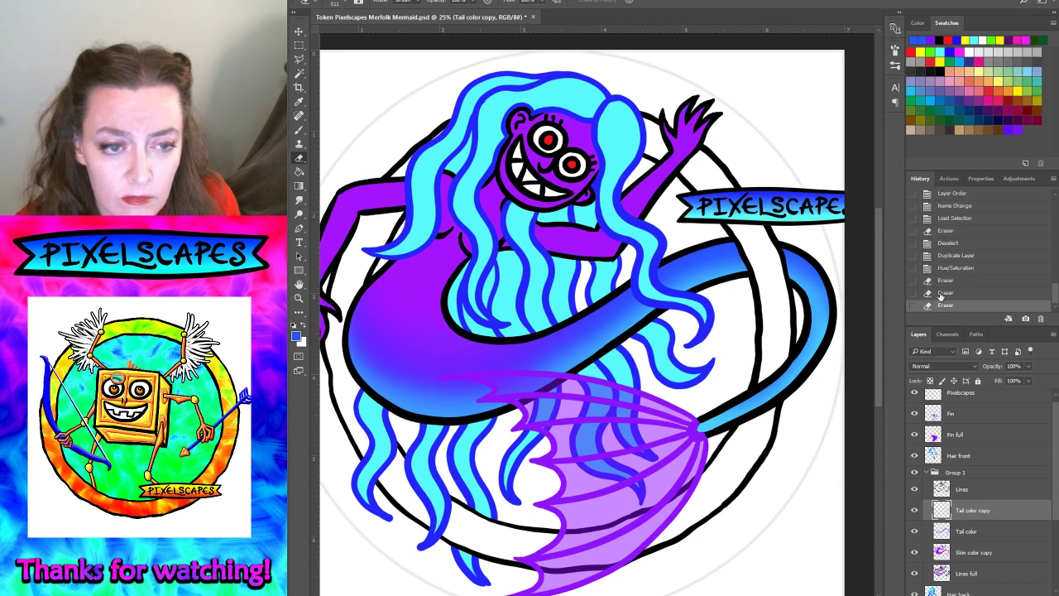
left_click(943, 293)
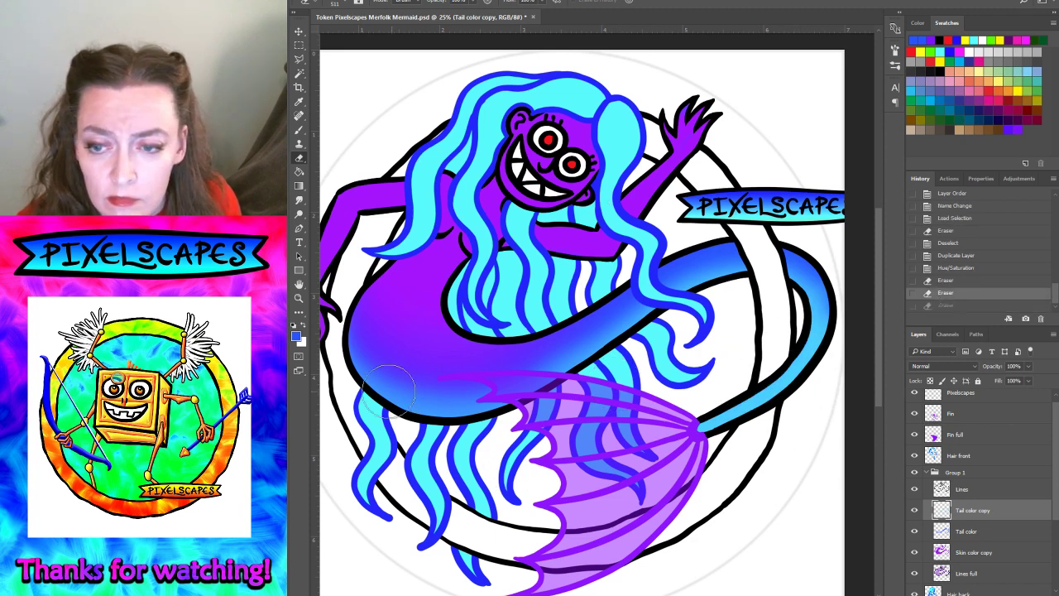
left_click_drag(379, 329, 404, 332)
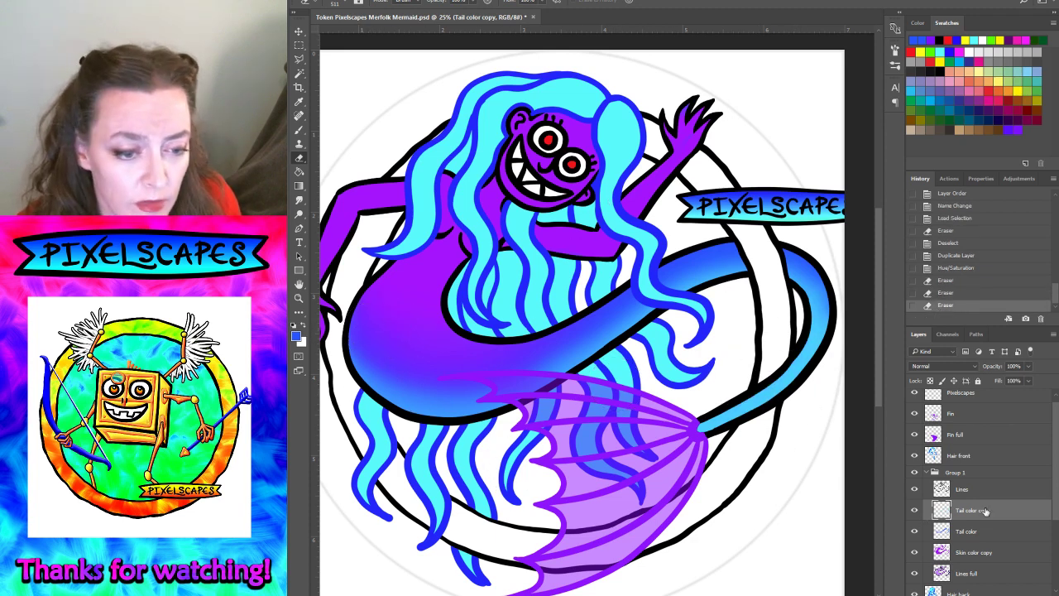
left_click_drag(984, 511, 1024, 593)
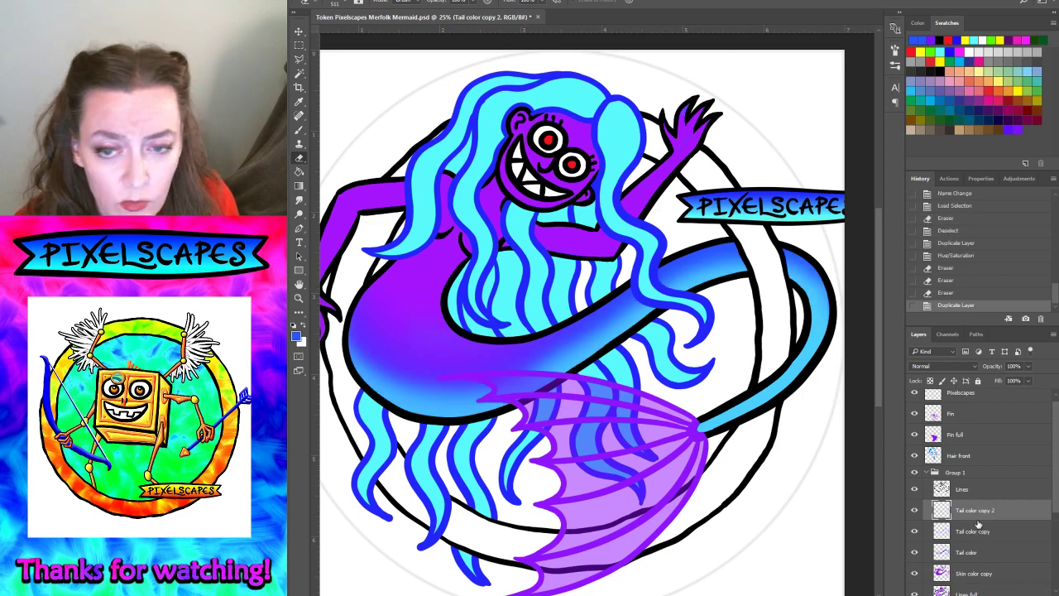
- Shift Tail color copy 2's hue by -30 to turn it green
key("ctrl+u")
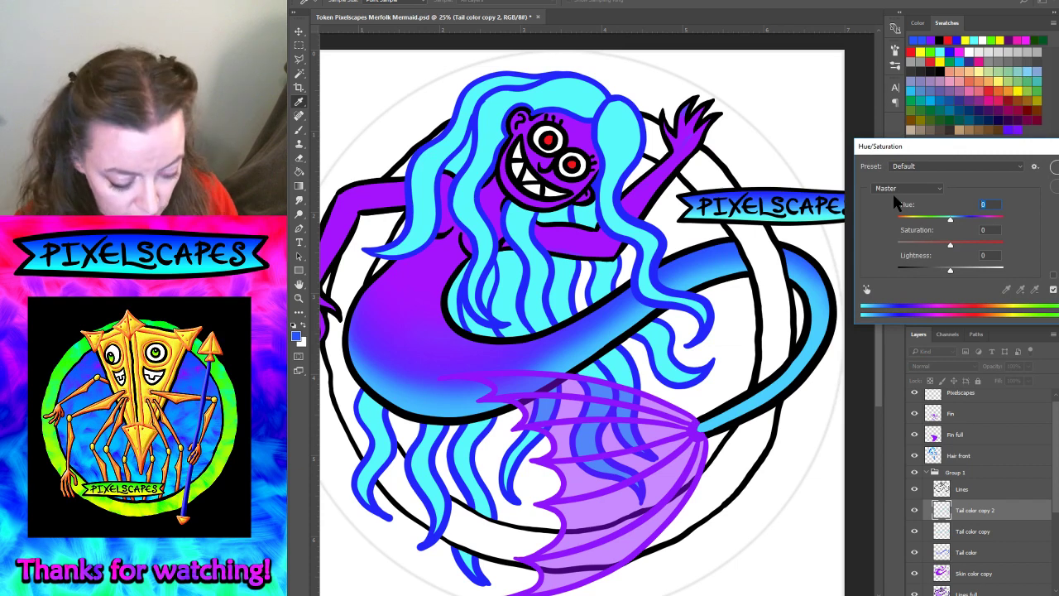
type("-30")
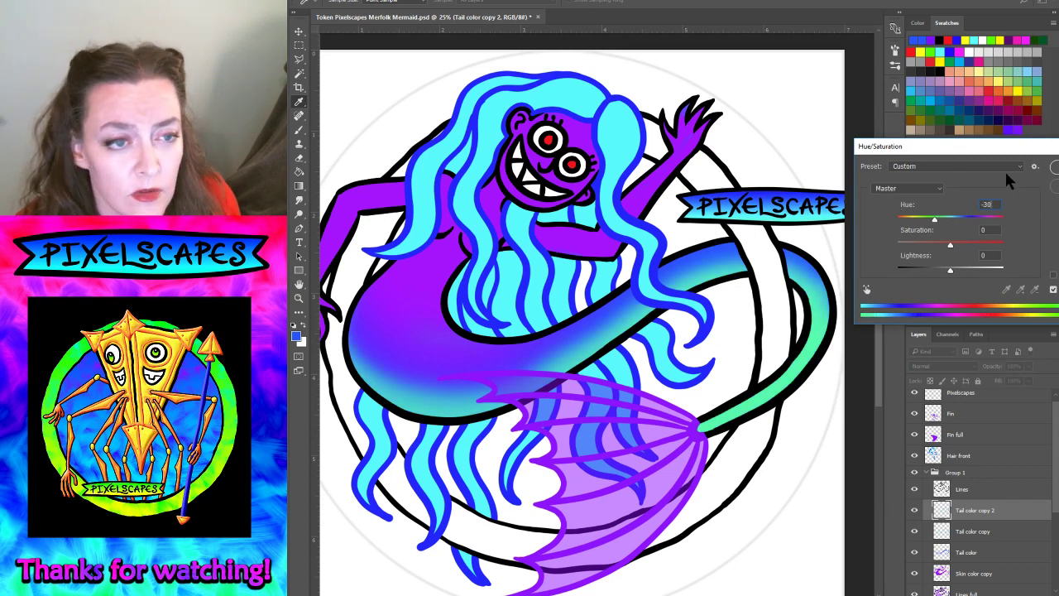
key("Return")
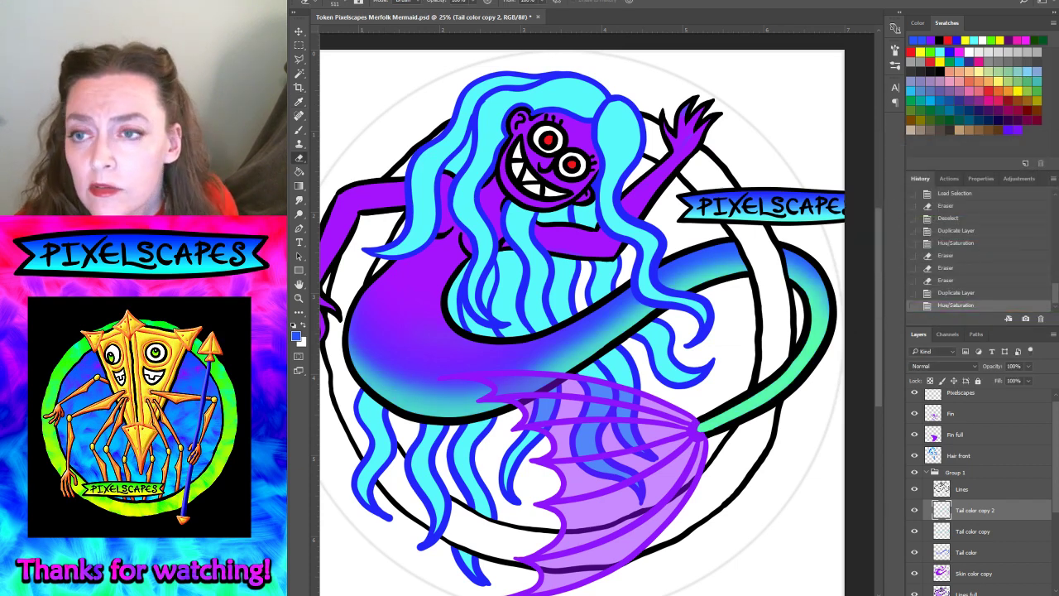
- Erase the green from most of the tail with a large soft eraser, leaving the tip, and duplicate it
left_click(345, 4)
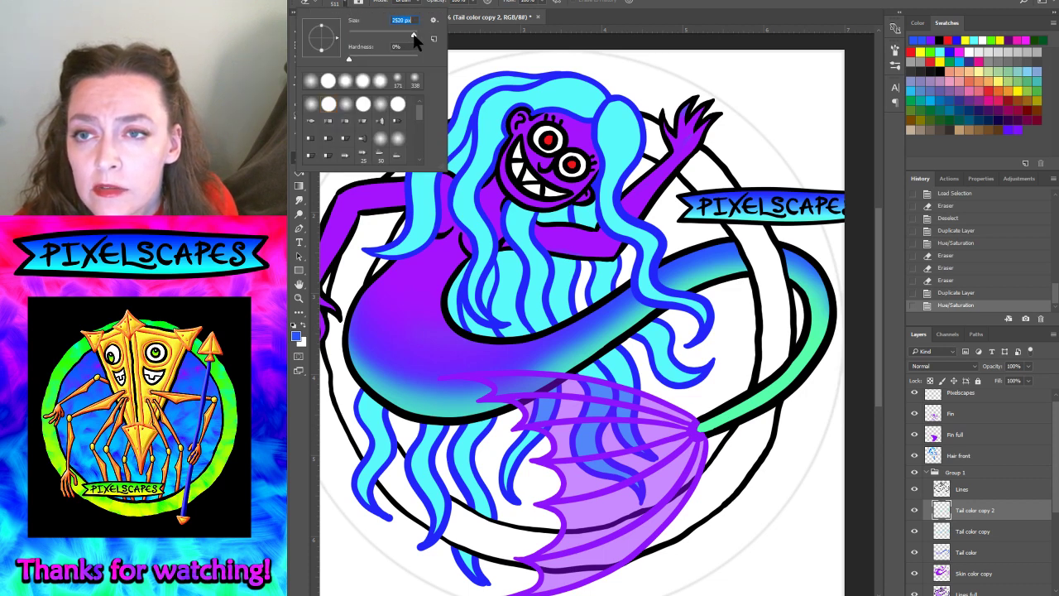
key("Return")
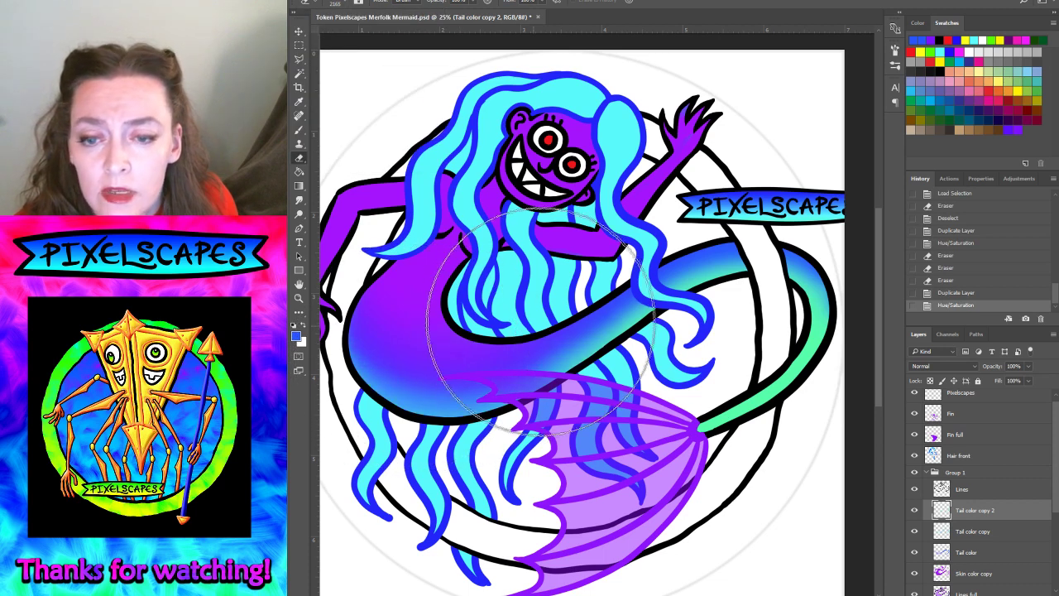
left_click_drag(712, 211, 811, 273)
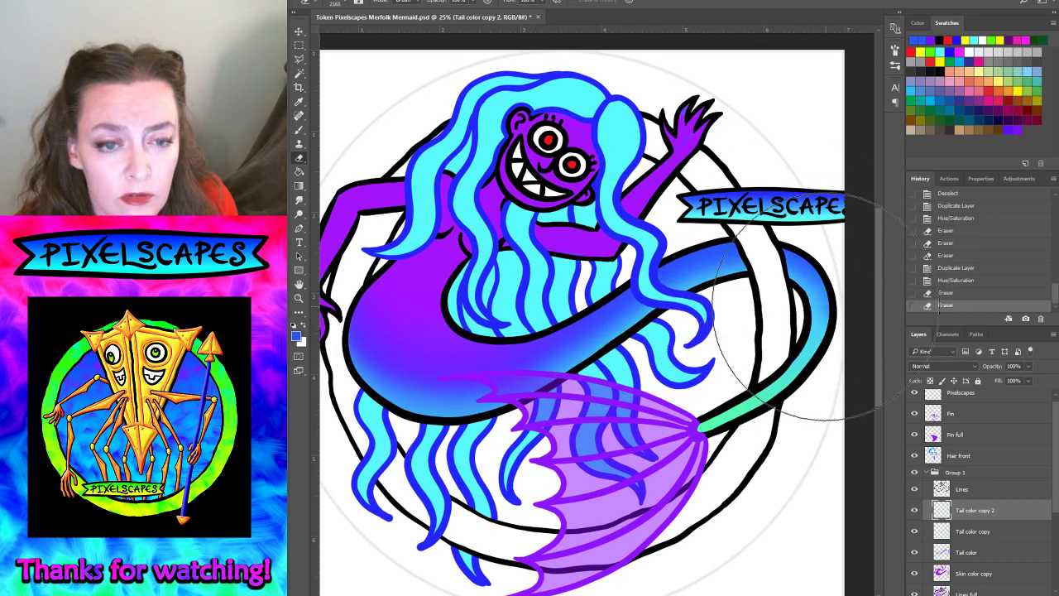
left_click_drag(794, 314, 835, 291)
left_click(798, 291)
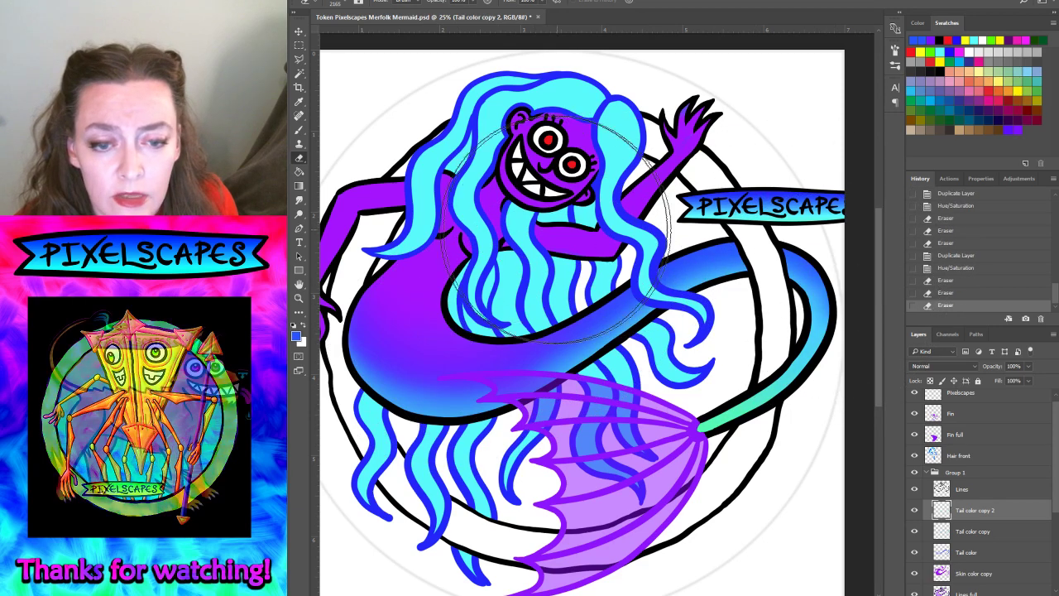
key("ctrl+j")
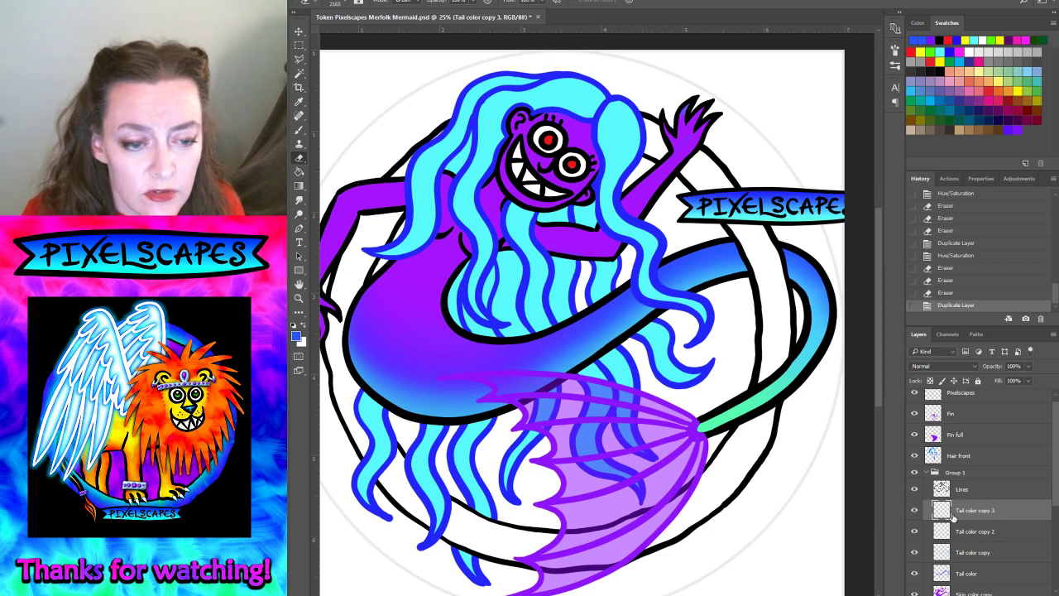
- Select Skin color copy and toggle its visibility to compare the skin tones
scroll(968, 533, "down", 2)
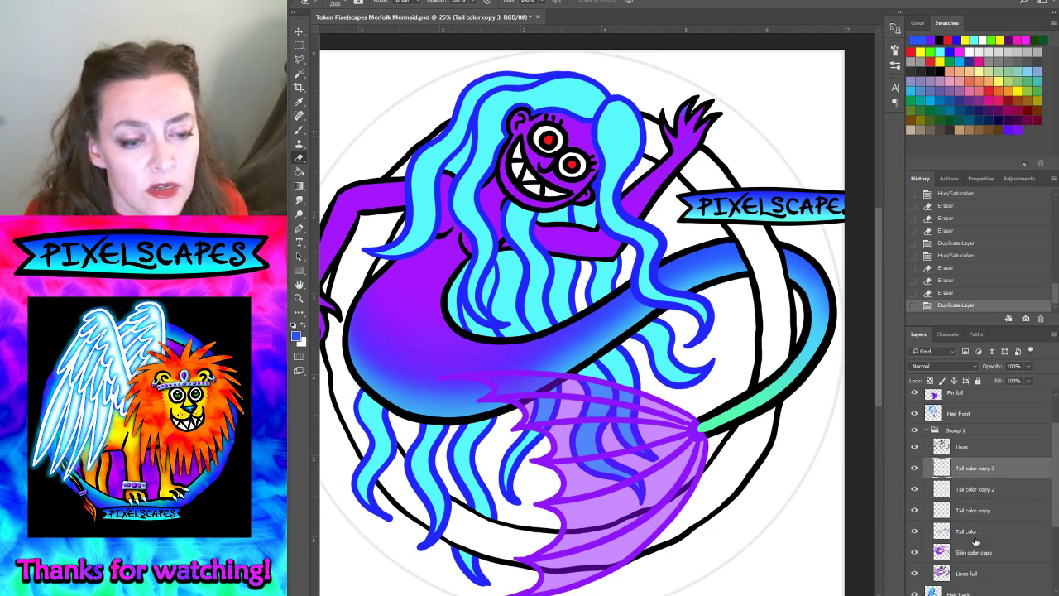
left_click(945, 535)
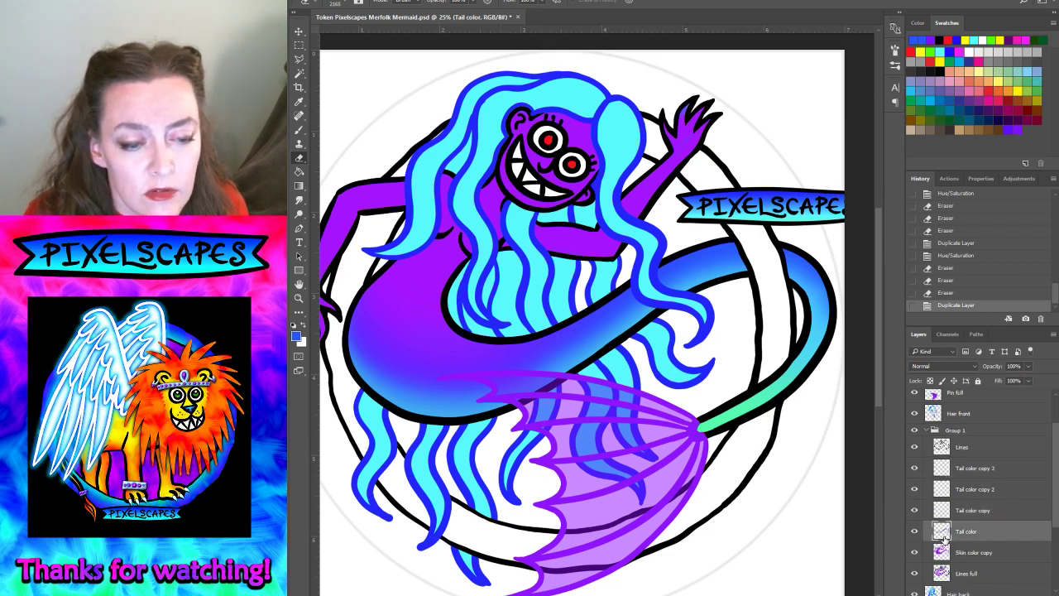
left_click(995, 554)
left_click(914, 555)
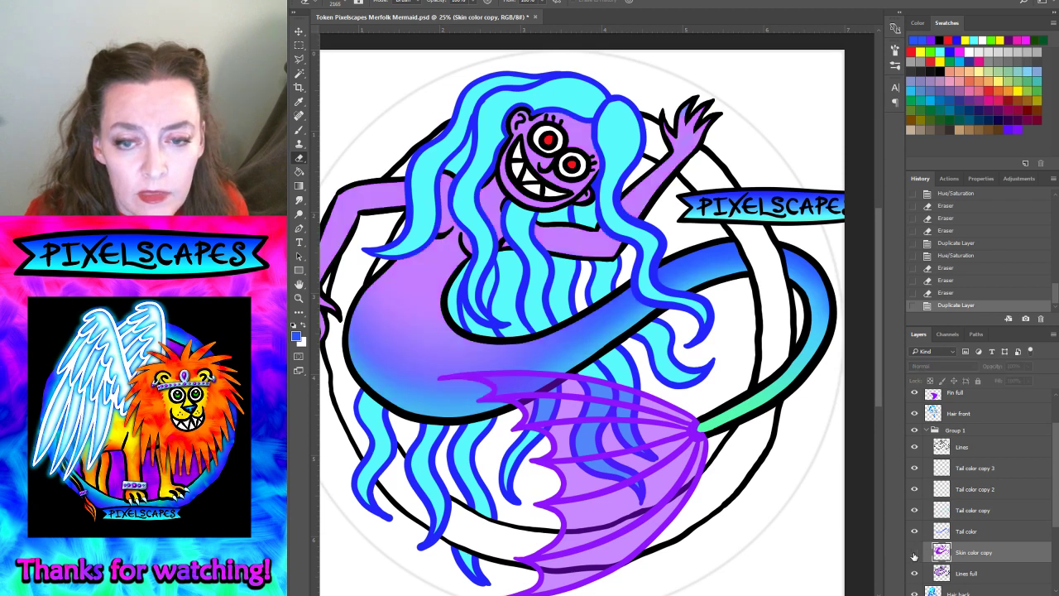
left_click(914, 554)
left_click(914, 555)
left_click(914, 555)
left_click(914, 554)
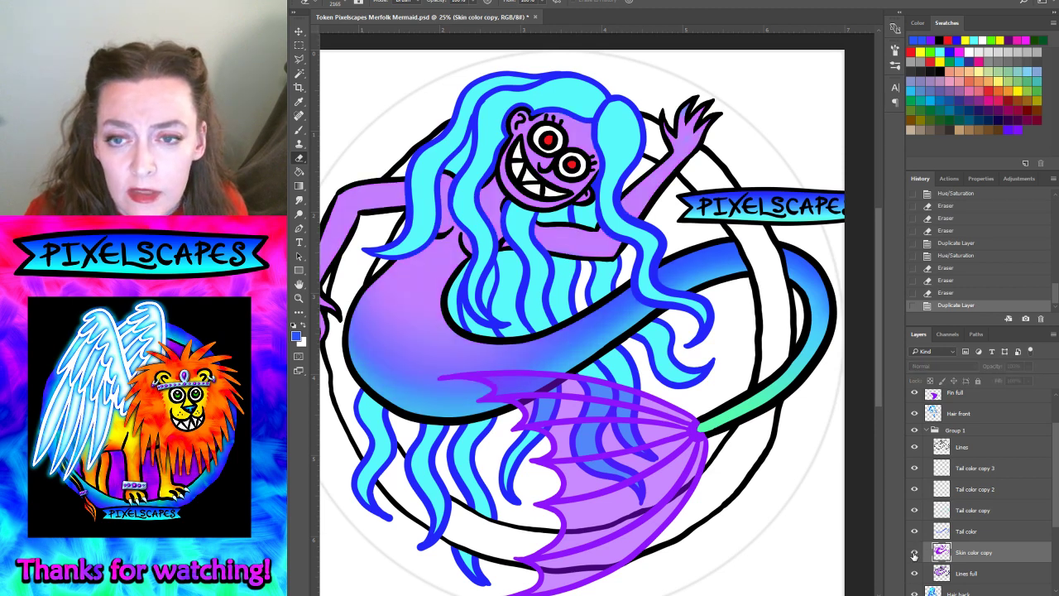
left_click(915, 554)
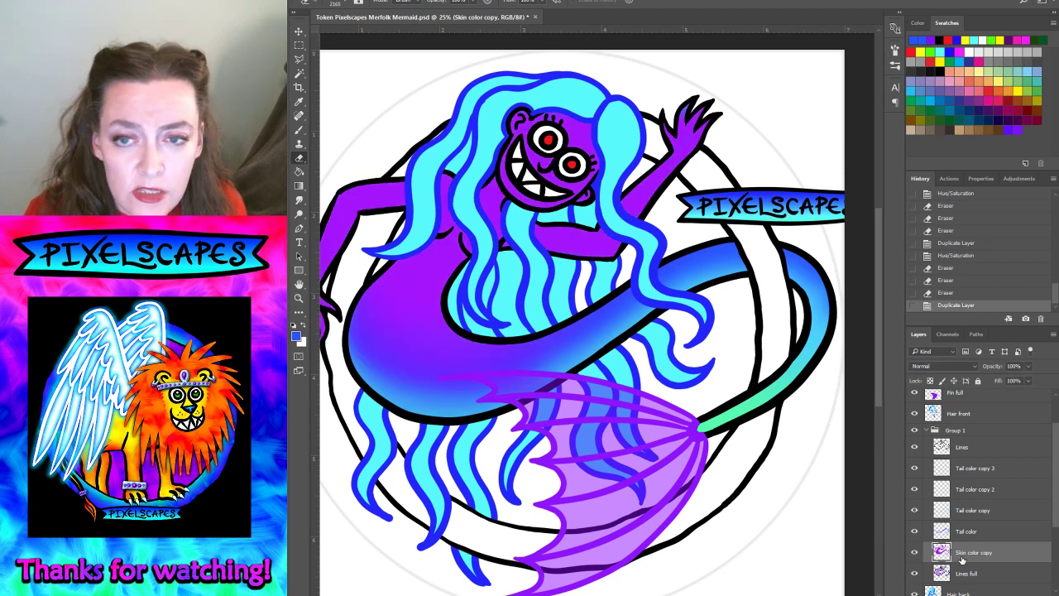
left_click(914, 551)
left_click(915, 552)
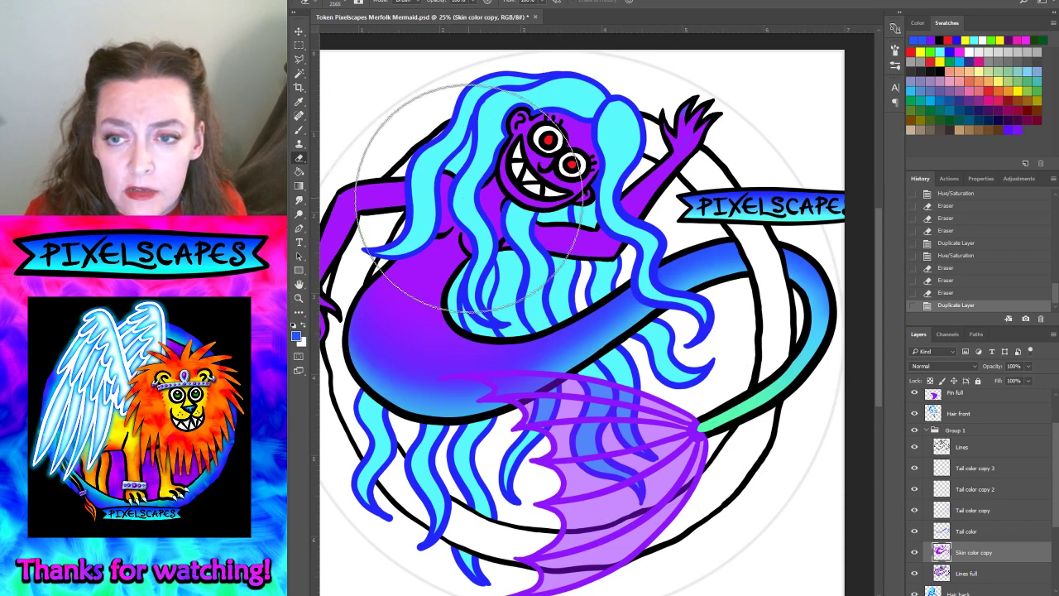
- Load the mermaid's saved outline selection and add a new empty layer named Skin lights
left_click(442, 2)
left_click(462, 191)
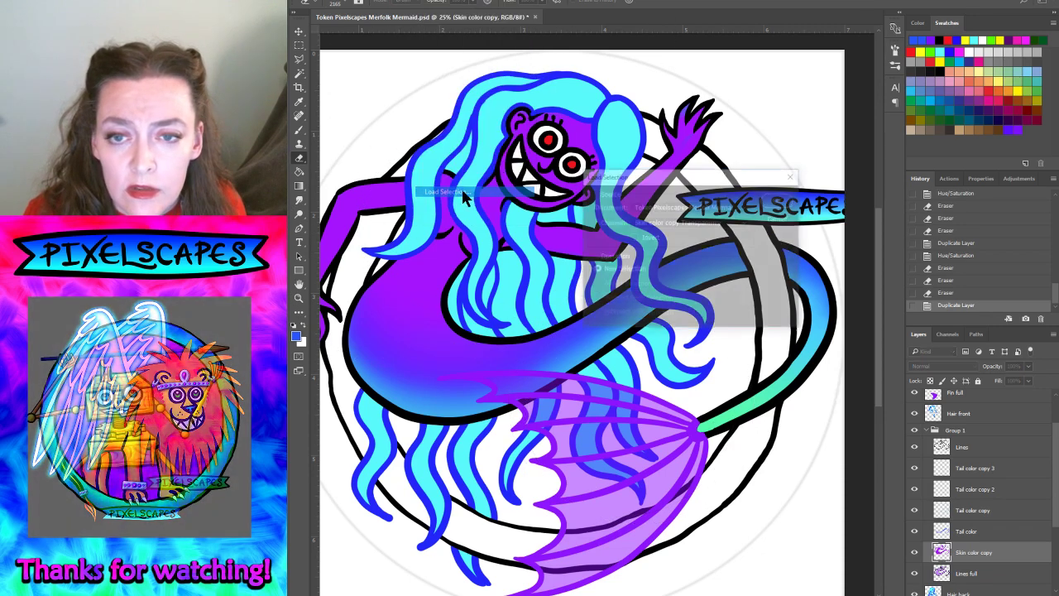
left_click(771, 201)
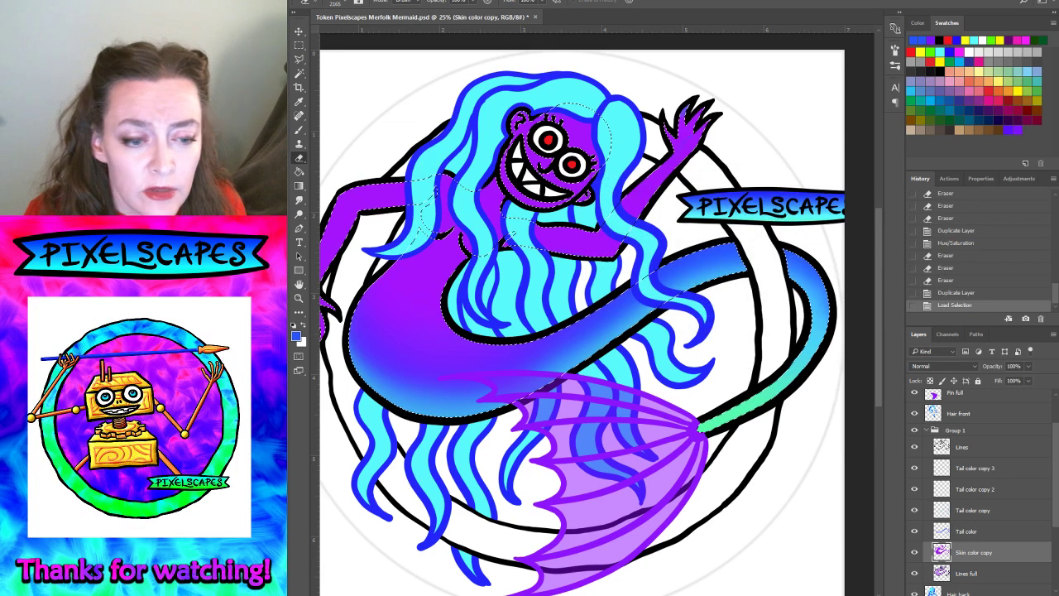
key("ctrl+shift+alt+n")
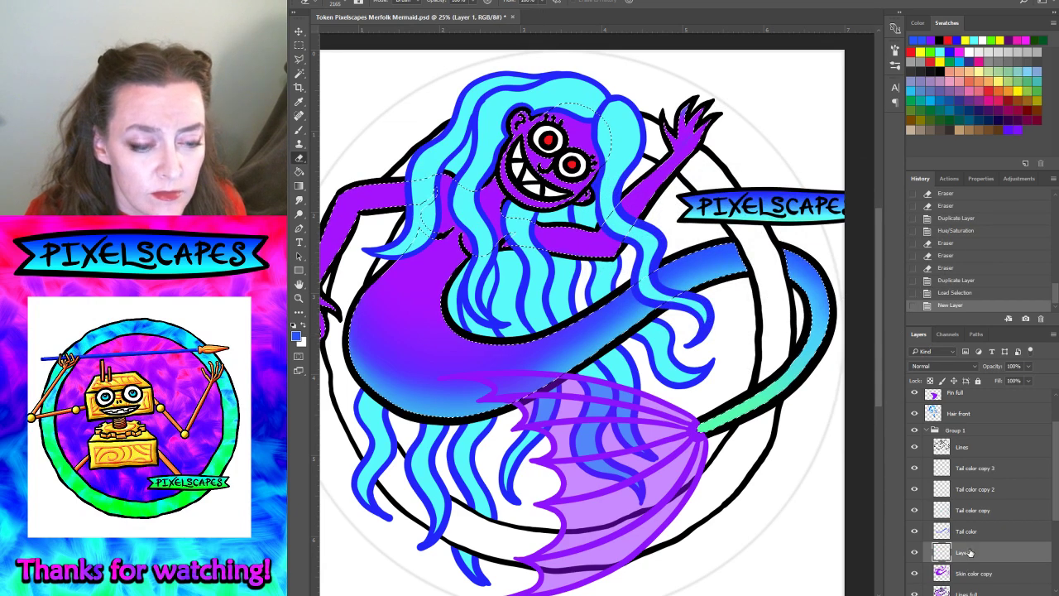
double_click(964, 552)
type("Ski")
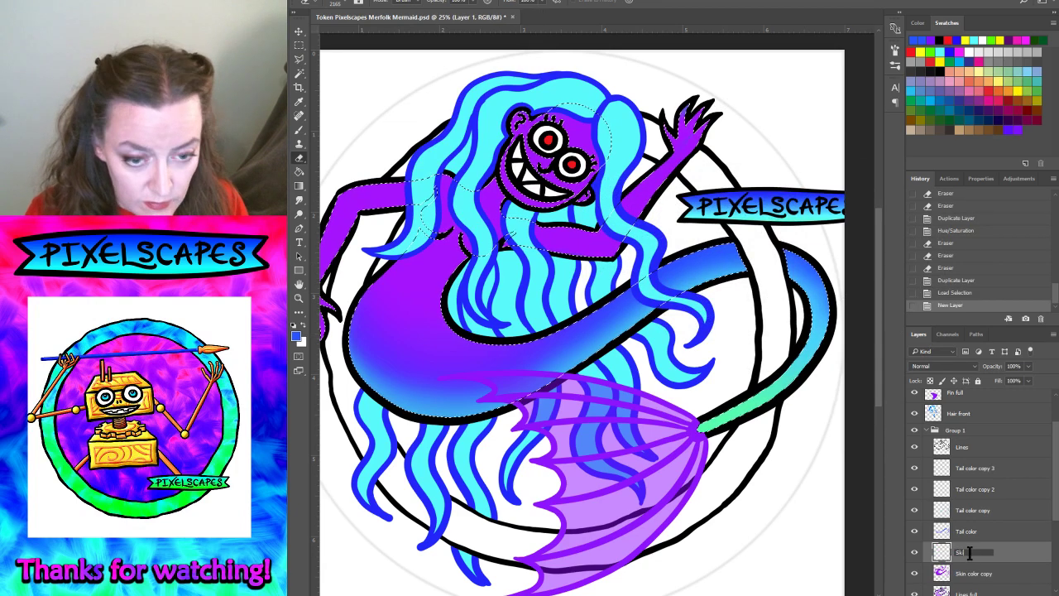
type("n lights")
key("Return")
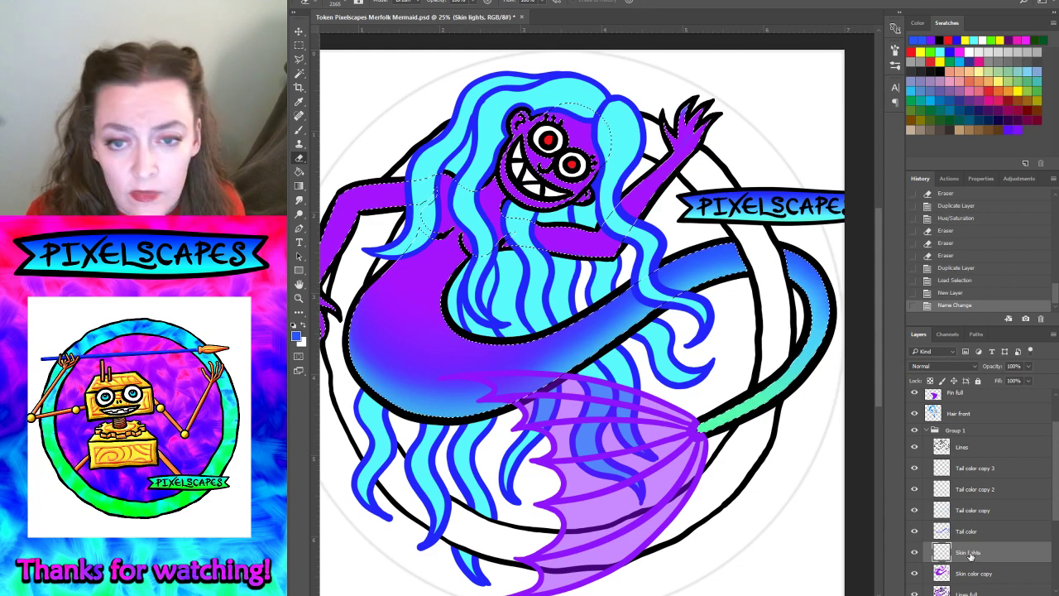
scroll(734, 254, "left", 2)
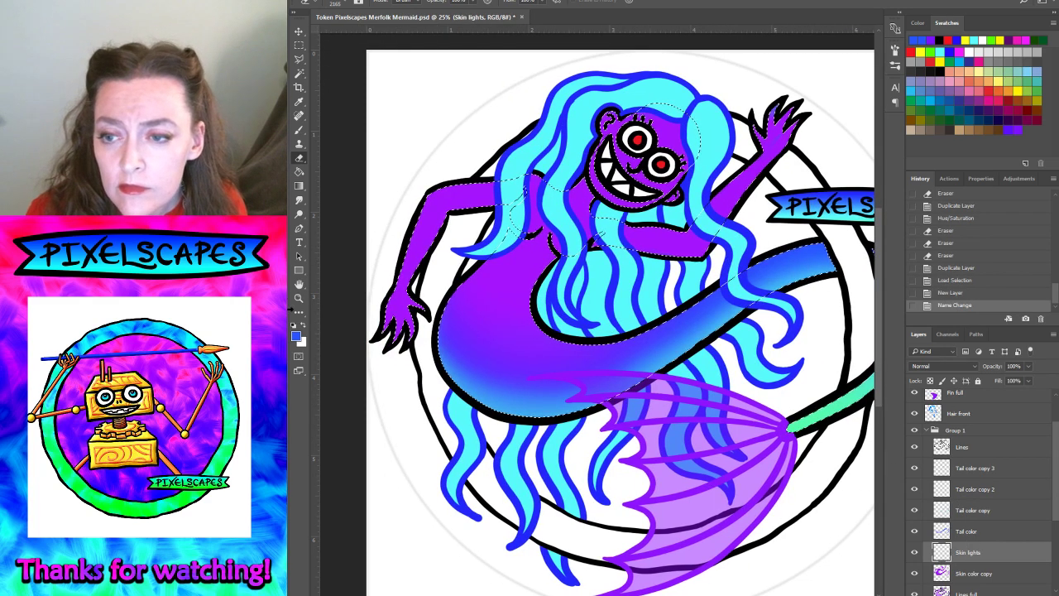
- Zoom to the face, sample its purple, and paint it inside the skin selection on Skin color copy
left_click(298, 297)
left_click(567, 186)
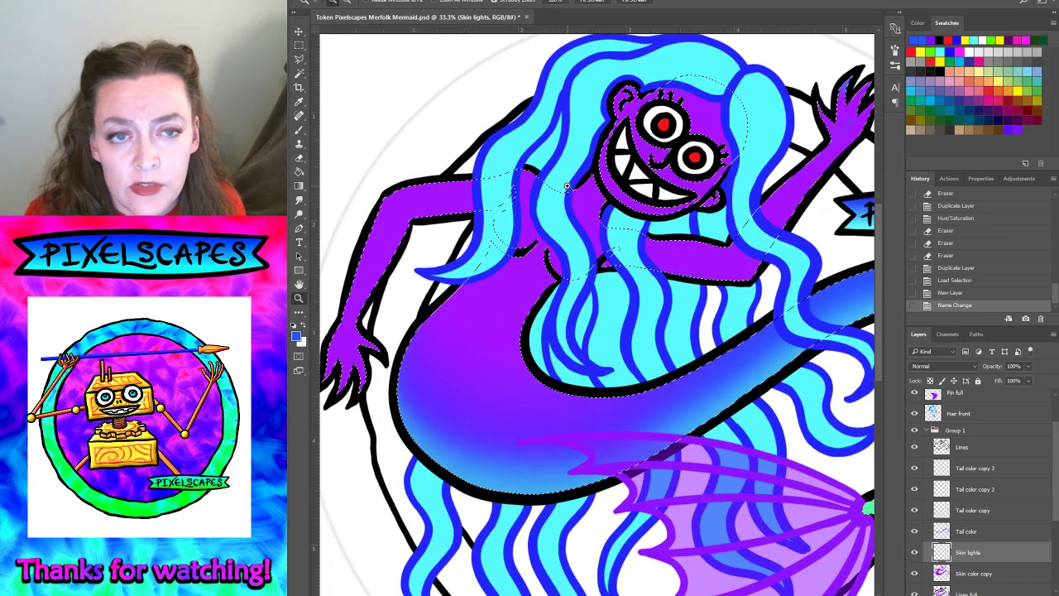
scroll(794, 155, "up", 1)
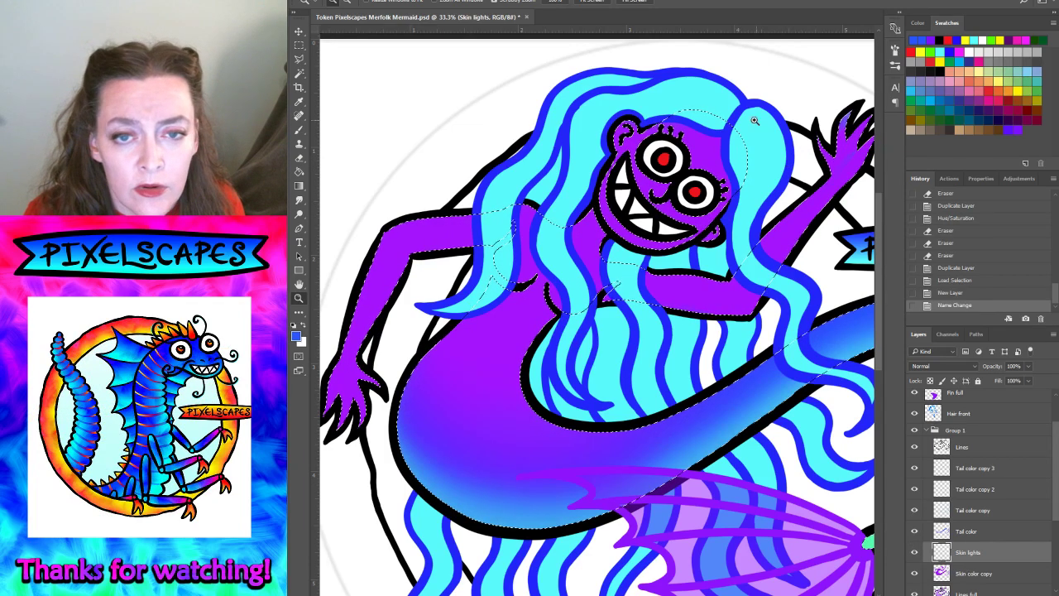
left_click(732, 153)
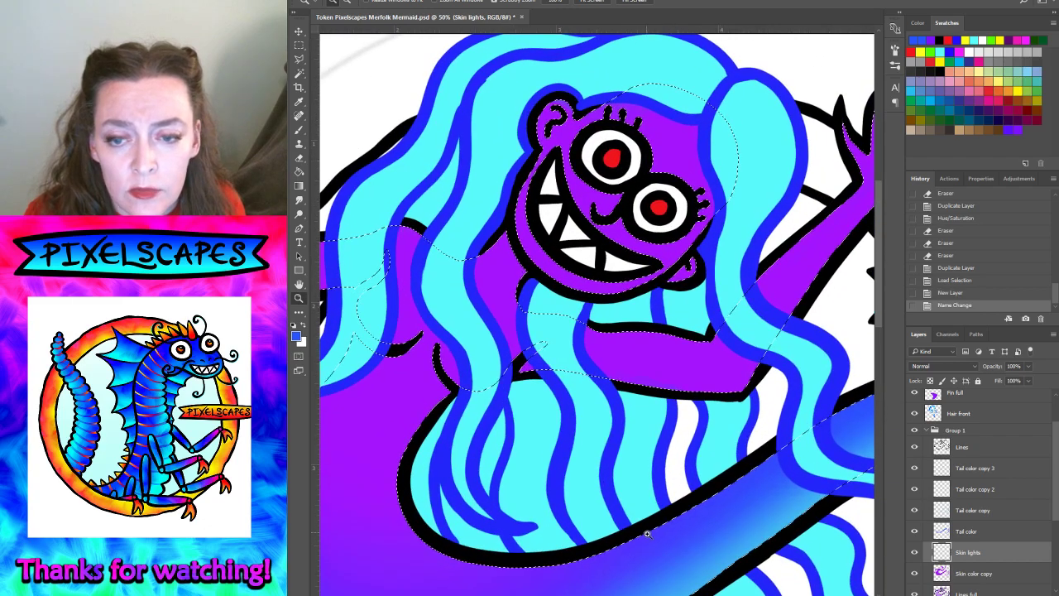
left_click_drag(612, 248, 819, 248)
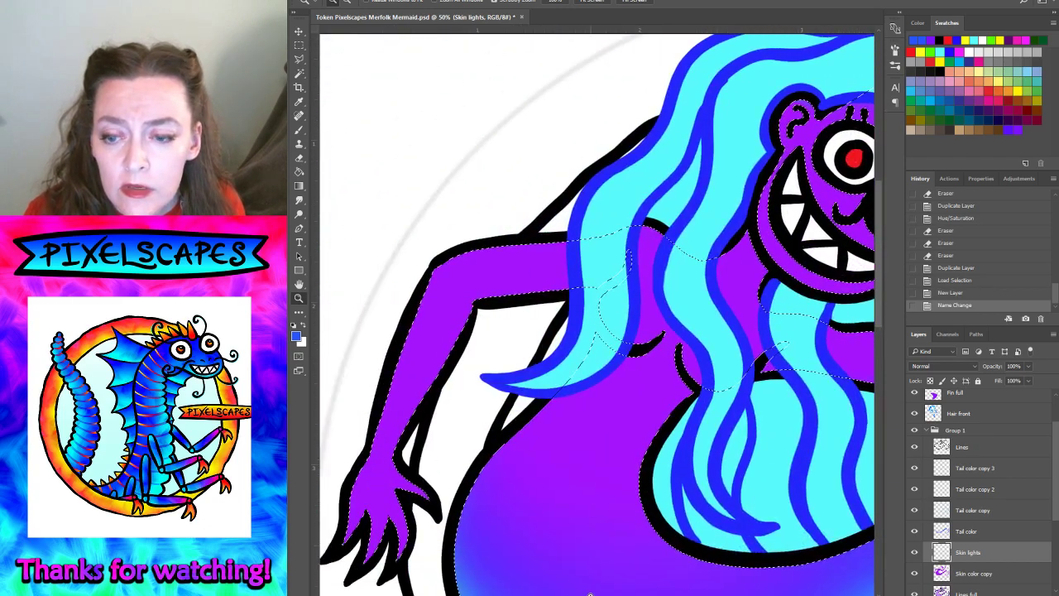
left_click_drag(671, 25, 322, 23)
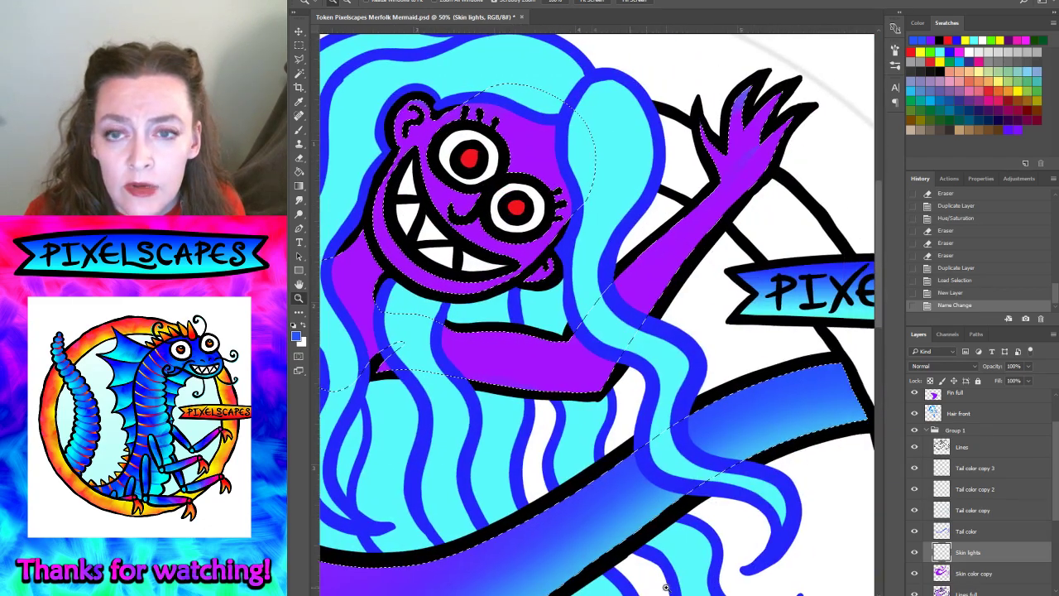
left_click(298, 102)
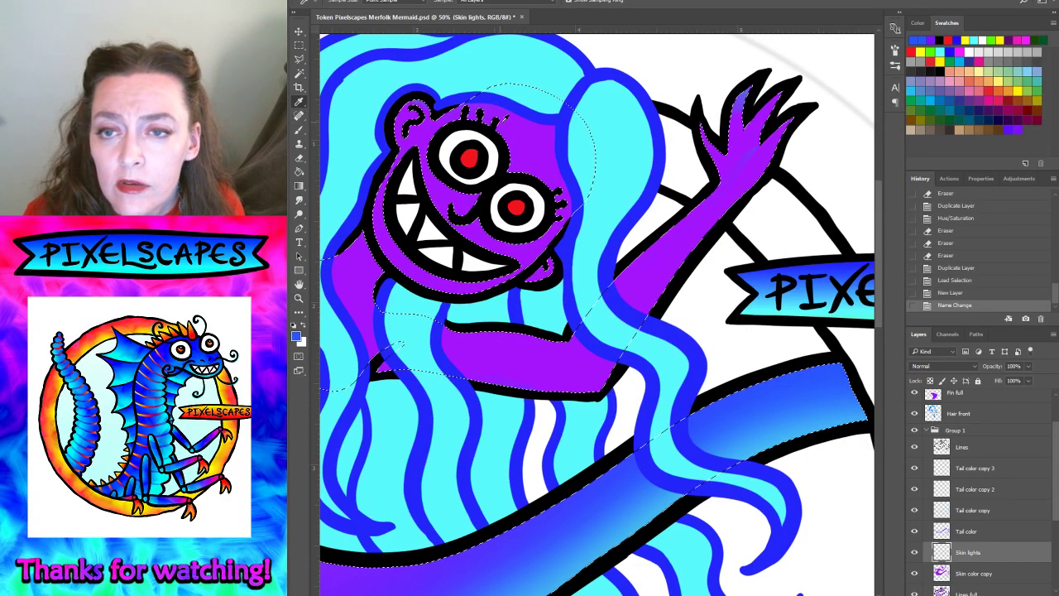
left_click(524, 112)
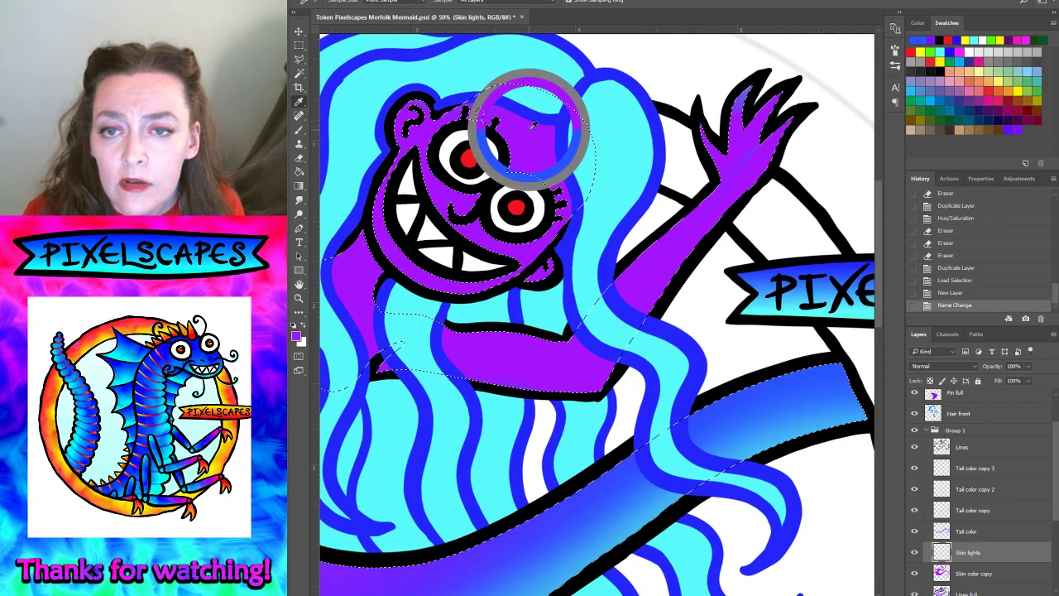
left_click(973, 573)
left_click(298, 130)
mouse_move(538, 207)
left_mouse_down()
mouse_move(654, 149)
mouse_move(629, 273)
left_mouse_up()
- Toggle Skin color copy to compare the darker skin, then hide Tail color copy 3
left_click(916, 573)
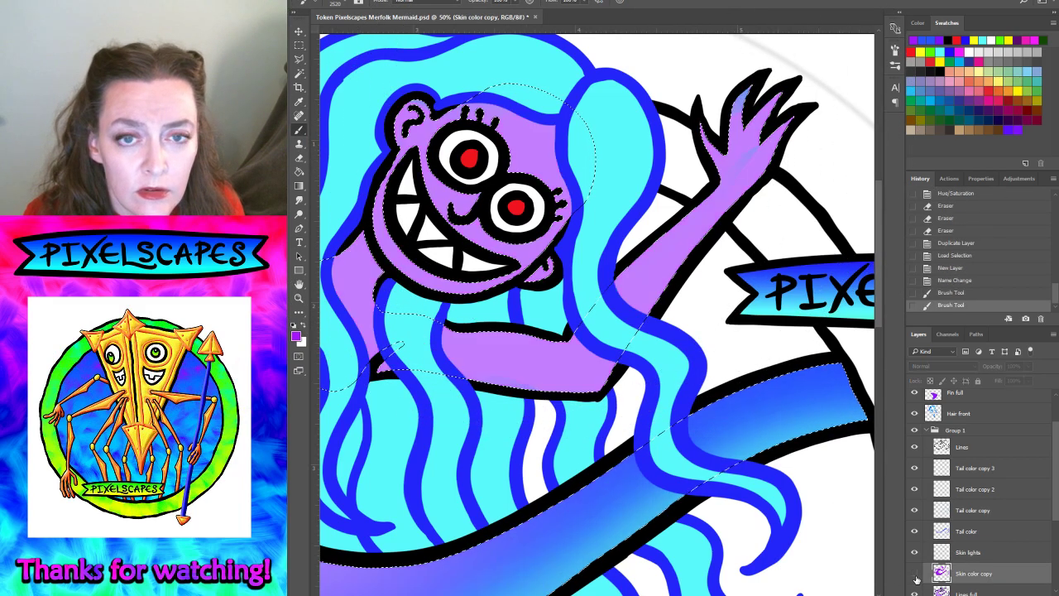
left_click(915, 574)
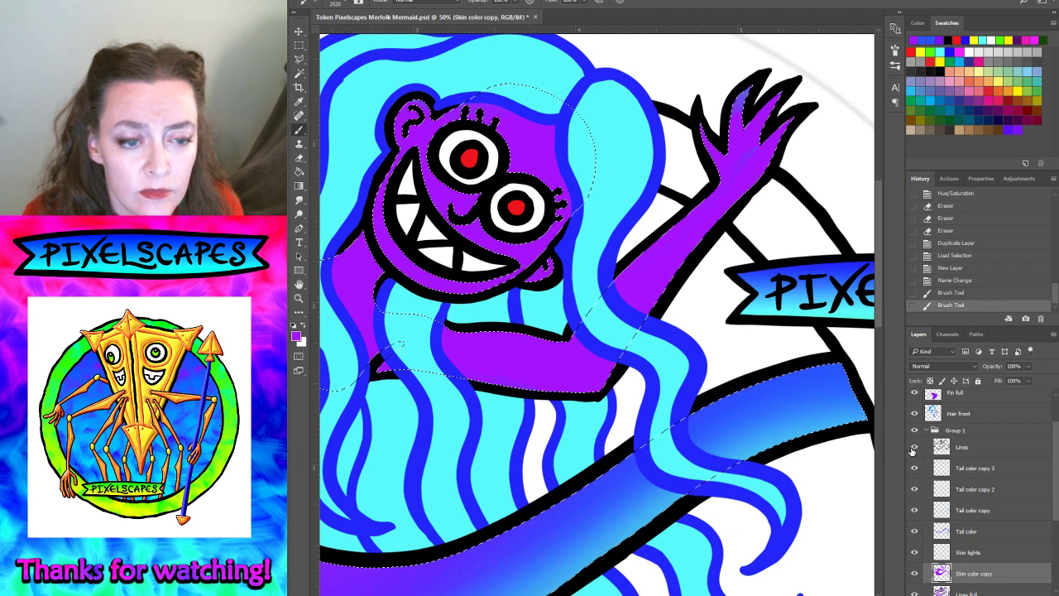
left_click(915, 467)
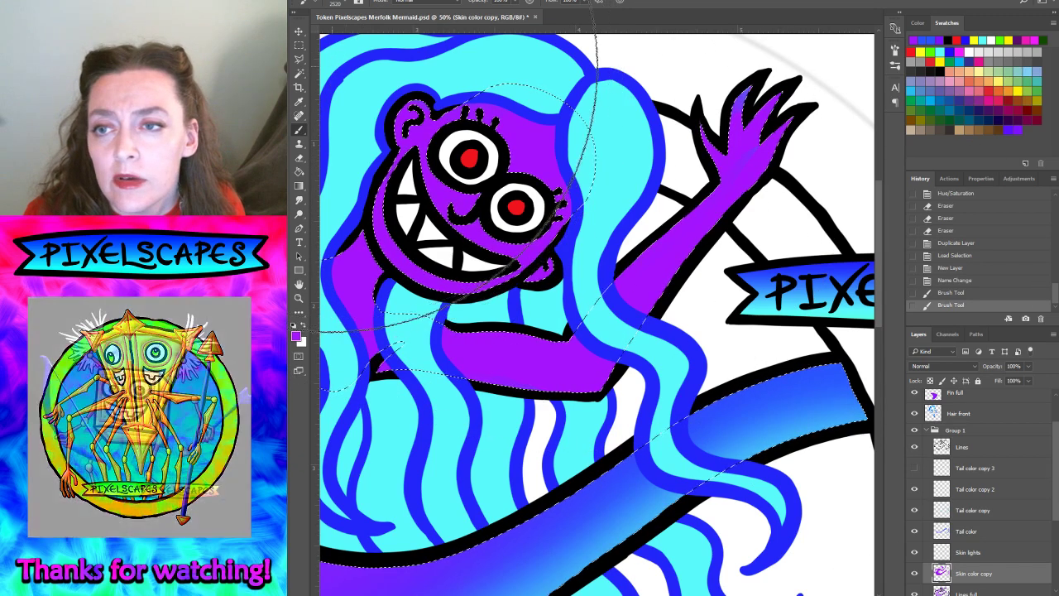
left_click(300, 73)
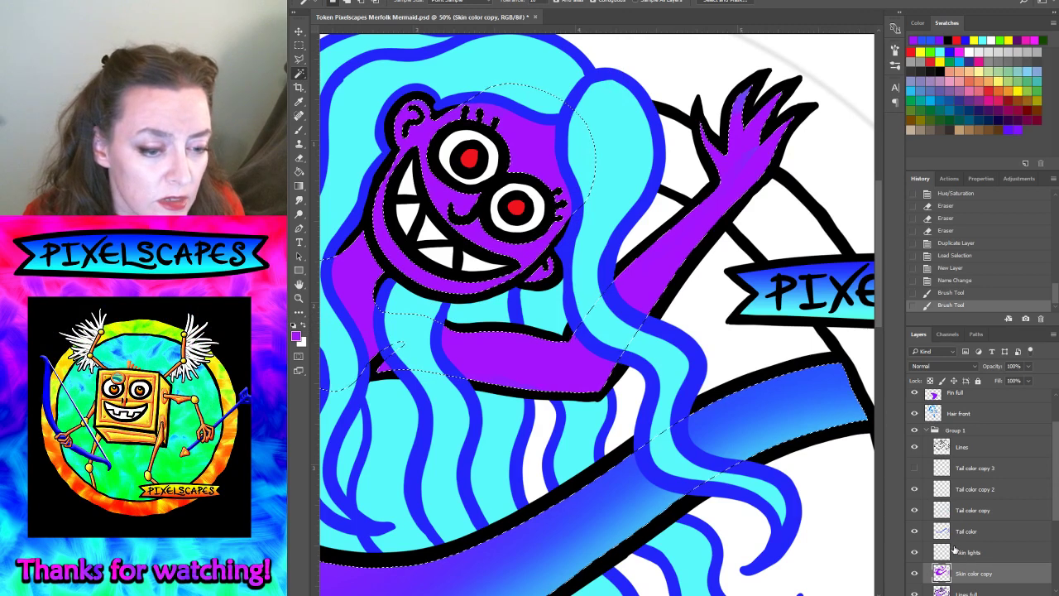
- On Lines full, drop the head selection and Magic Wand a region of the arm
scroll(956, 550, "down", 2)
left_click(966, 531)
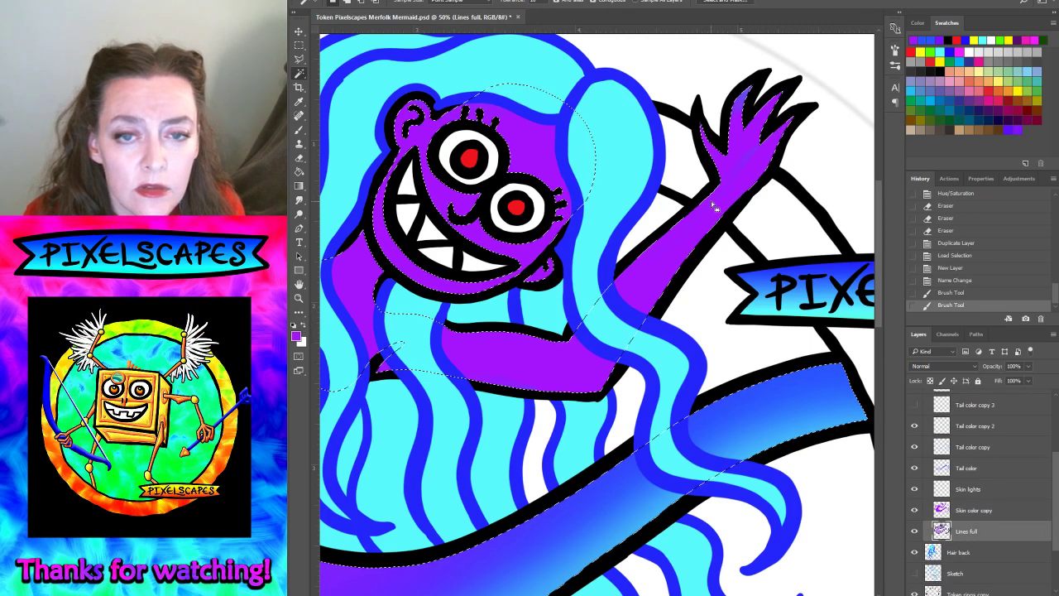
key("ctrl+d")
left_click(715, 217)
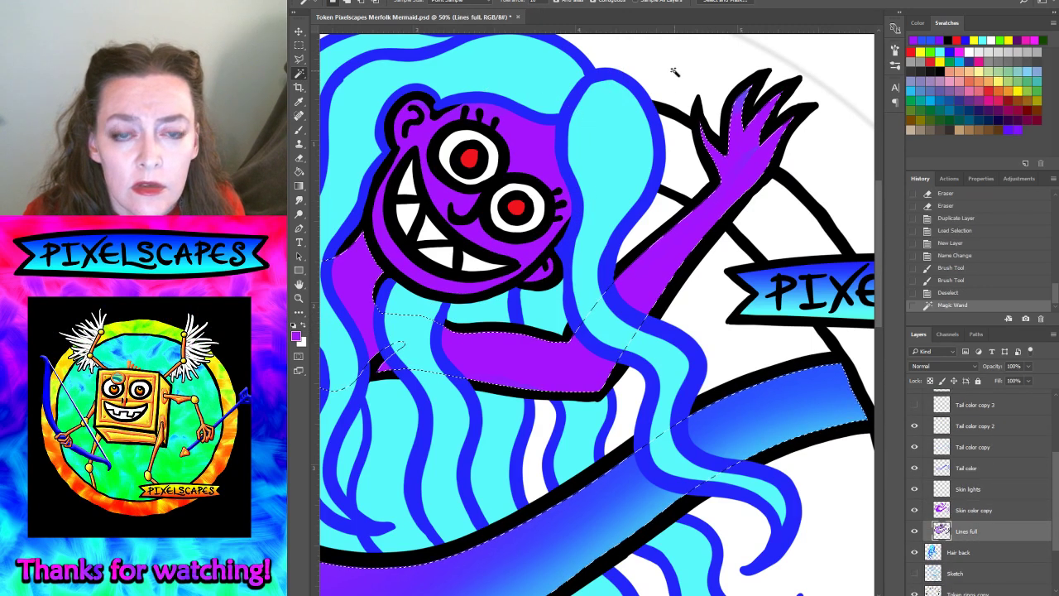
left_click(436, 1)
mouse_move(451, 121)
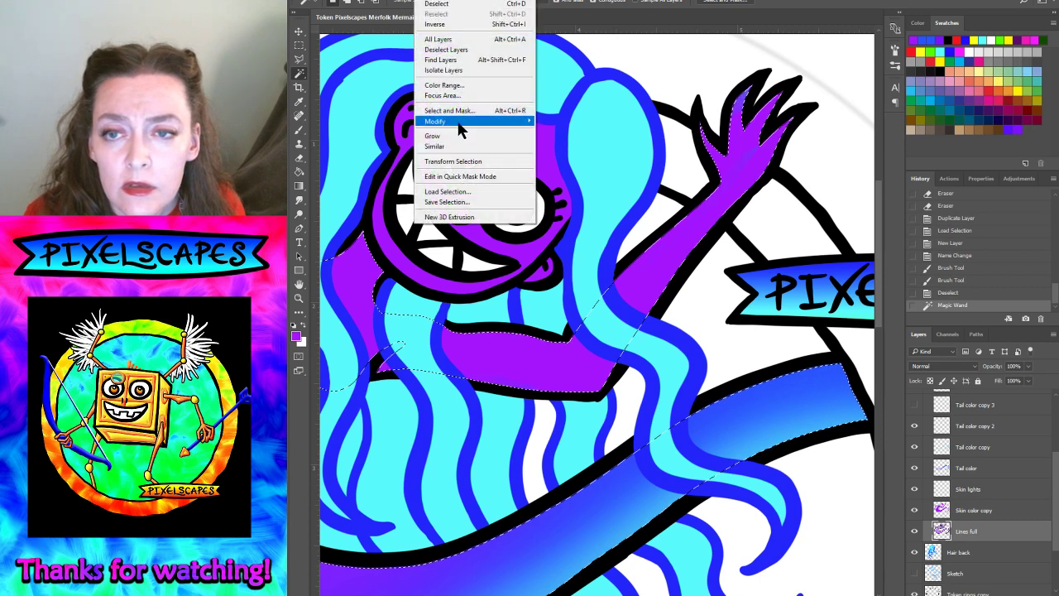
left_click(805, 7)
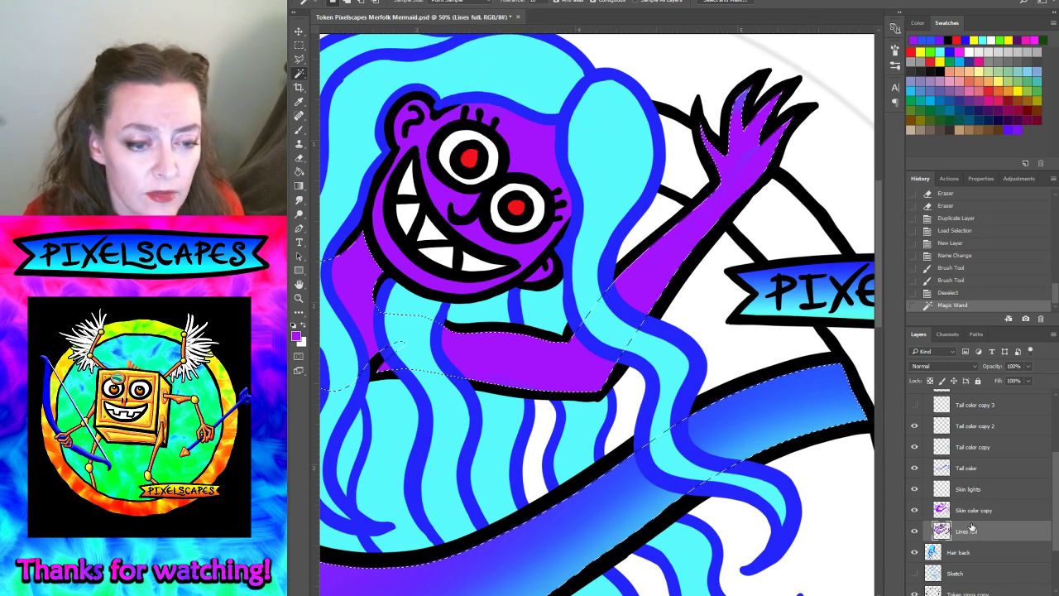
- Try clearing that area from Skin lights and Tail color, then undo the clear
left_click(970, 488)
key("Delete")
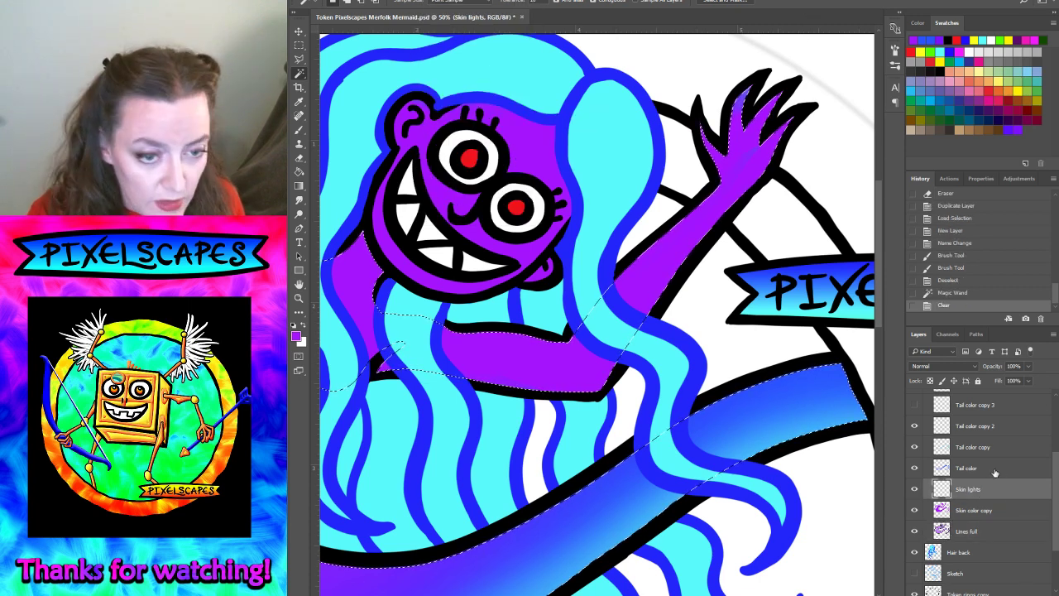
left_click(983, 468)
key("Delete")
left_click(978, 451)
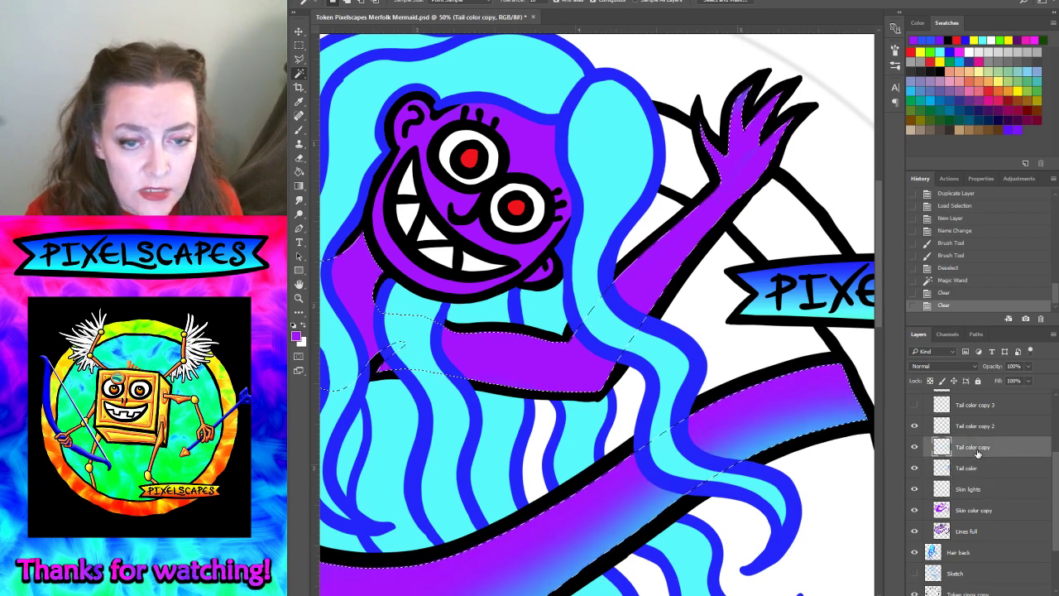
key("ctrl+z")
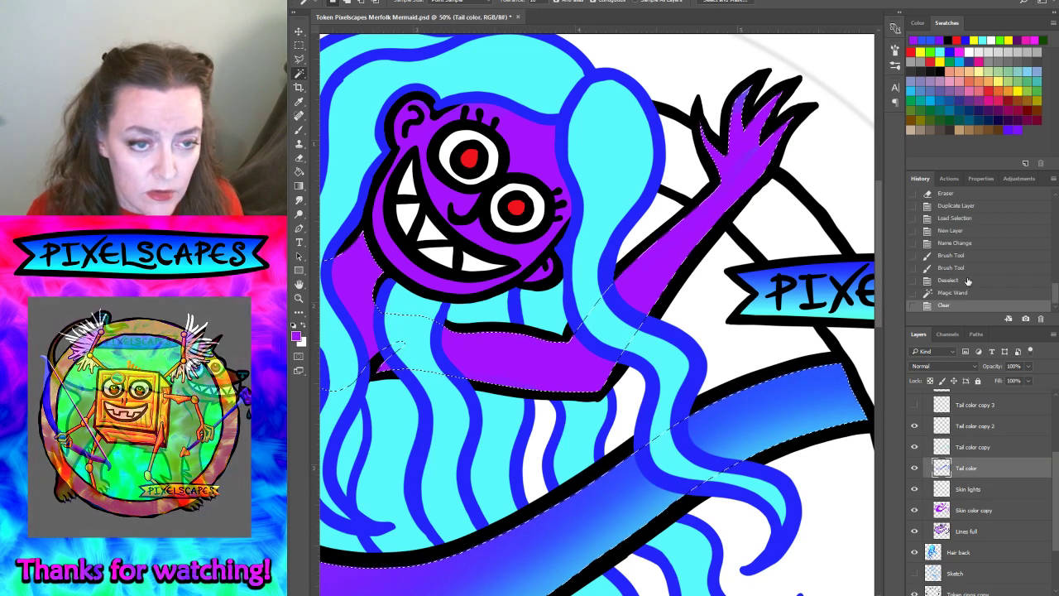
left_click(956, 293)
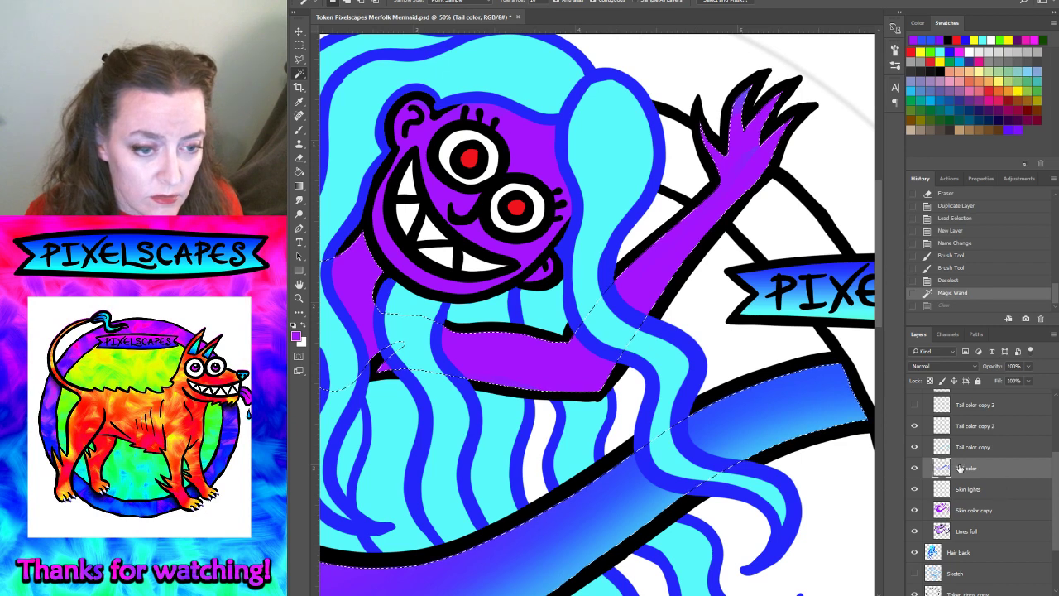
- Reselect the arm, hand and fingers on Lines full with the Magic Wand
left_click(962, 510)
left_click(968, 532)
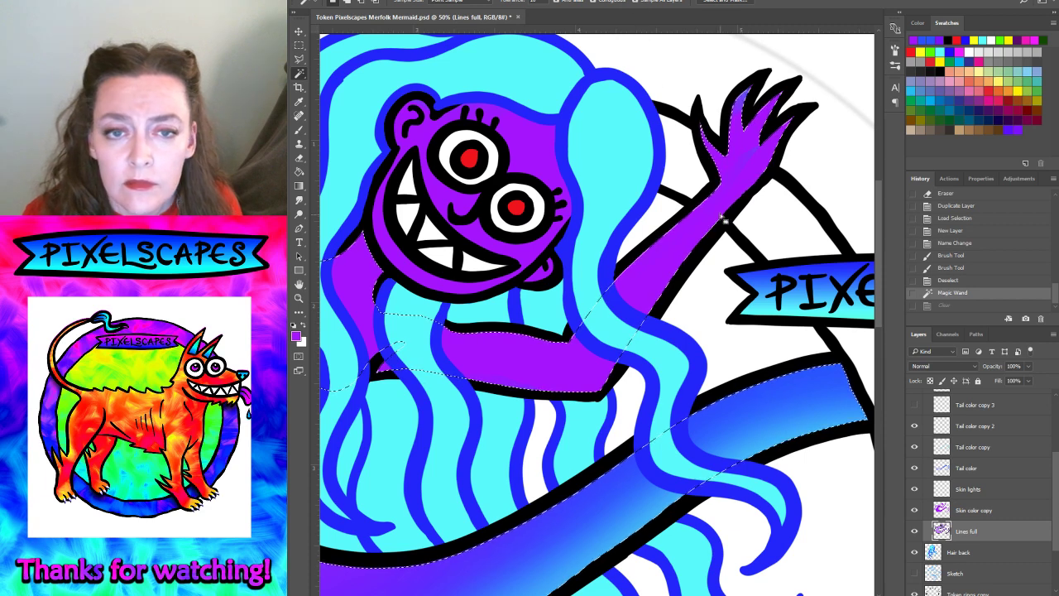
left_click(737, 294)
key("ctrl+d")
left_click(732, 176)
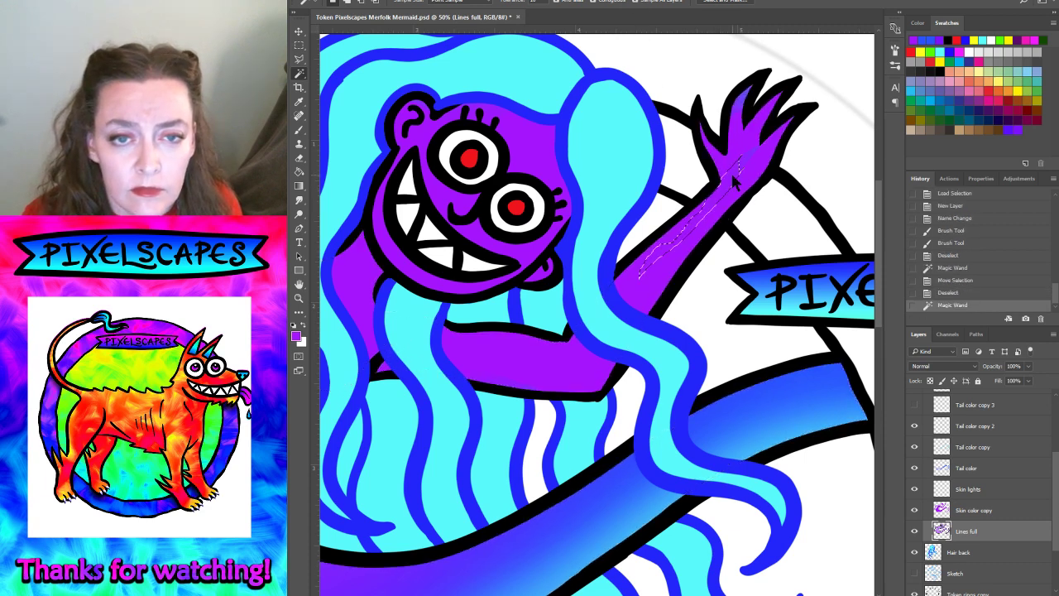
left_click(742, 168, "shift")
left_click(745, 188, "shift")
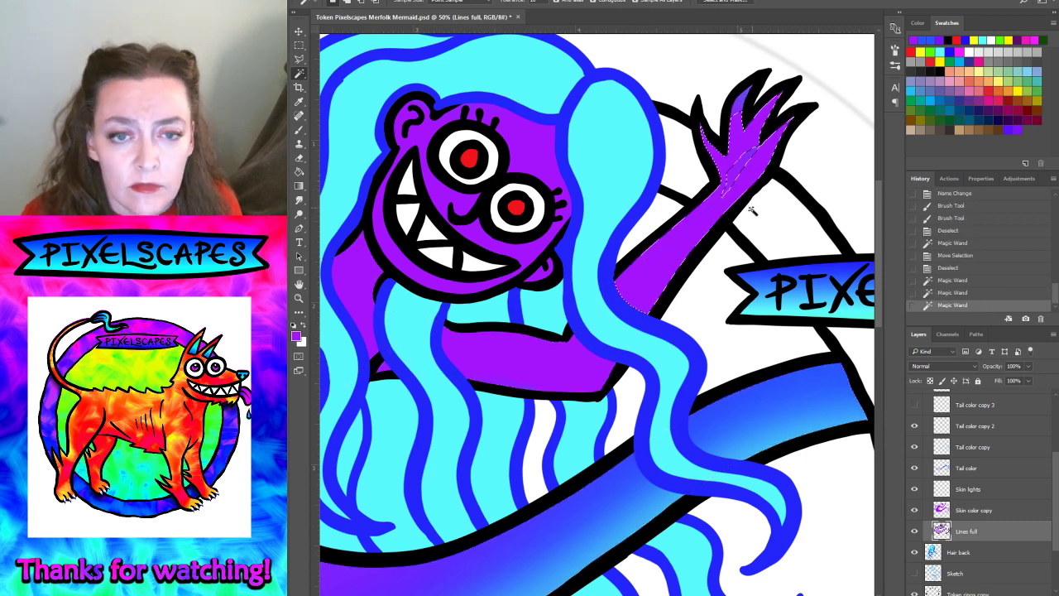
- Hide Skin color copy and the tail copies, reselect the hand and arm, then show them again
left_click(914, 510)
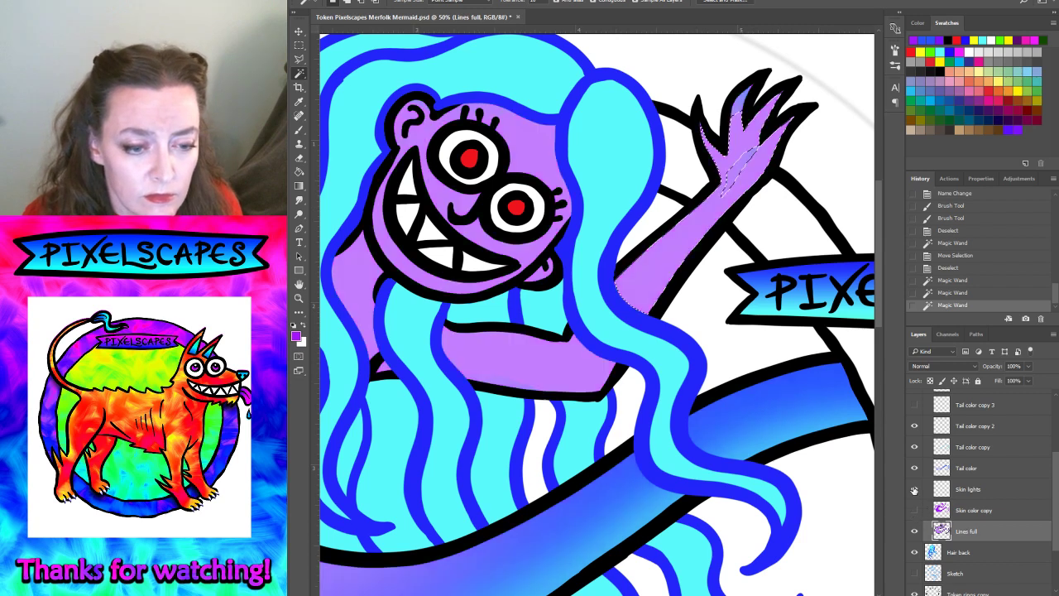
left_click(915, 447)
left_click(914, 425)
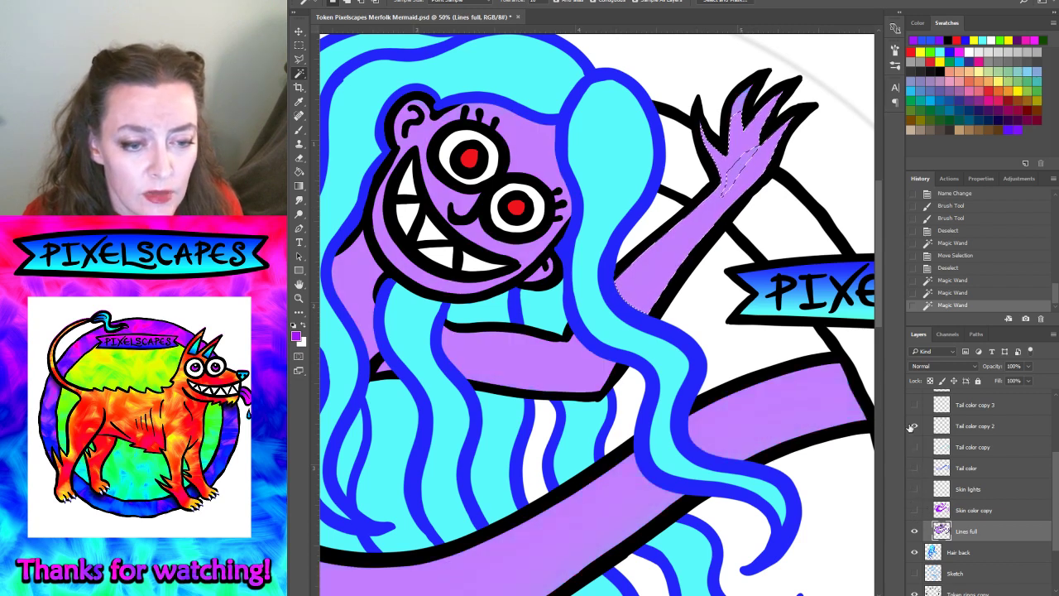
key("ctrl+d")
left_click(735, 176)
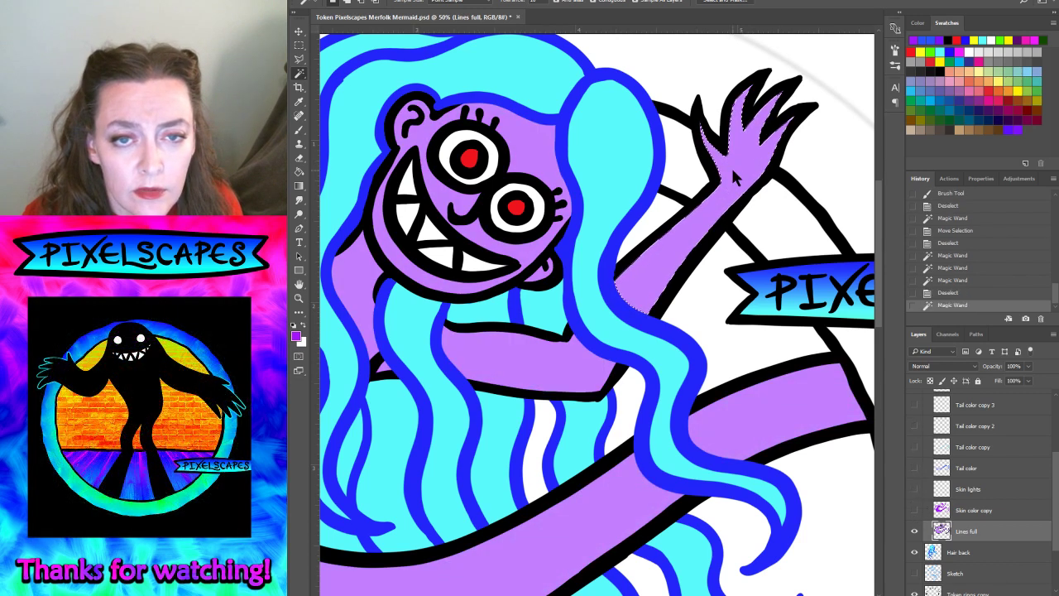
left_click(914, 510)
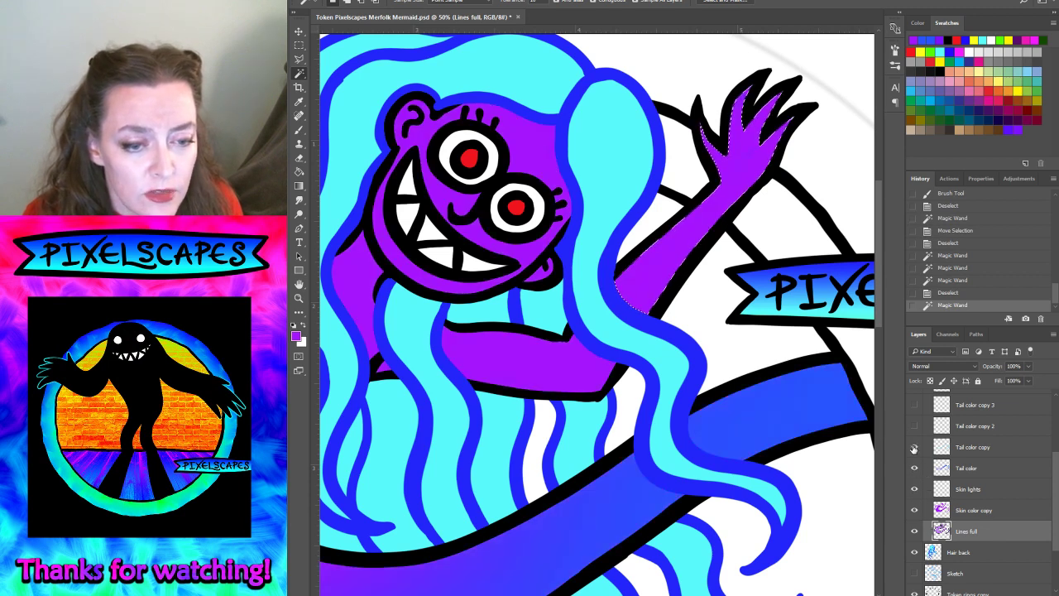
left_click(914, 447)
left_click(915, 426)
scroll(943, 487, "up", 3)
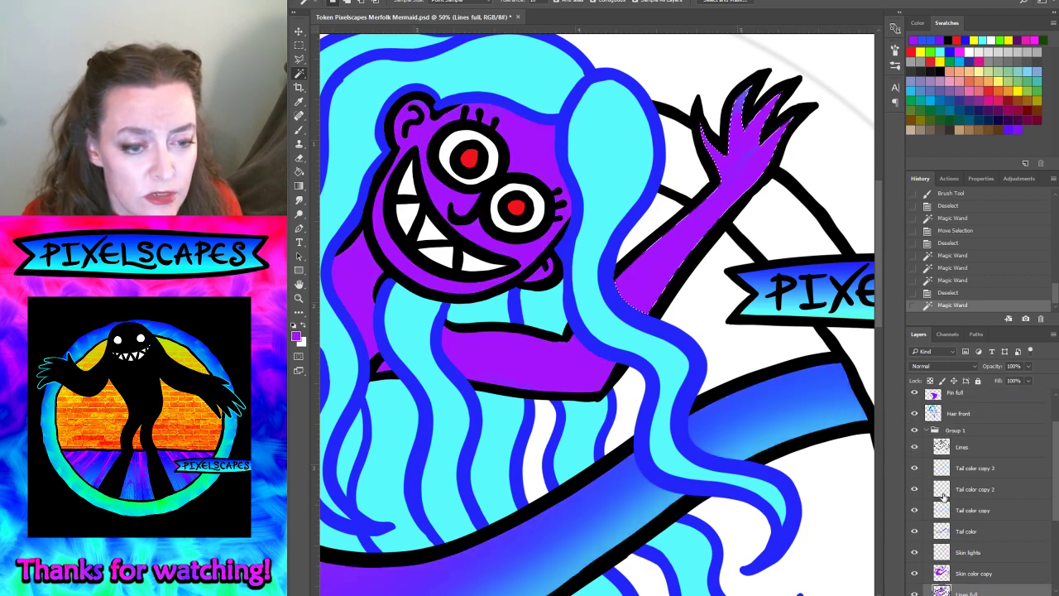
- Delete the arm selection from Skin lights and all four Tail color layers
left_click(969, 551)
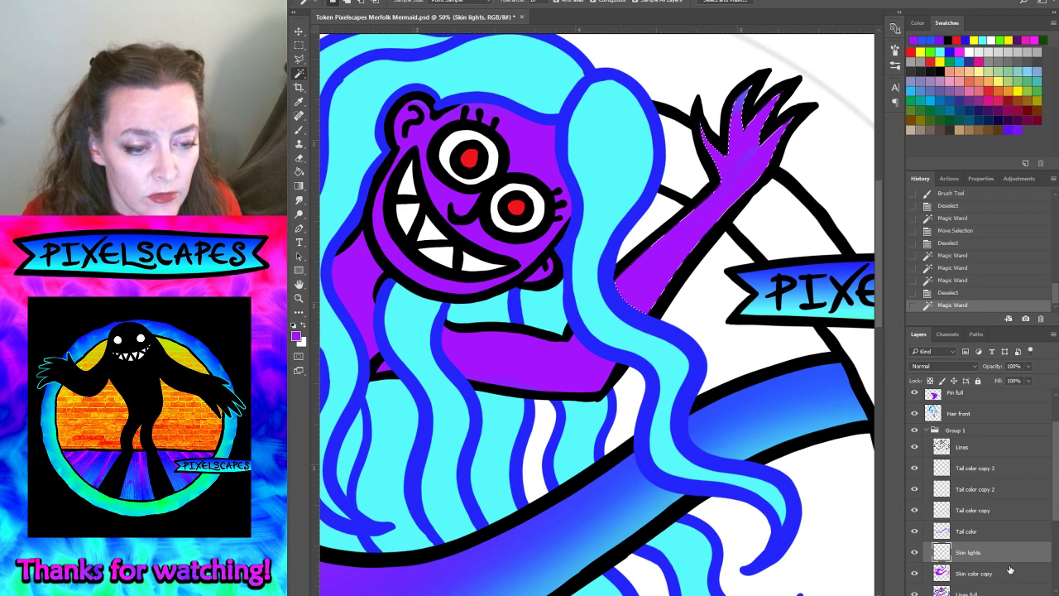
key("Delete")
left_click(974, 534)
key("Delete")
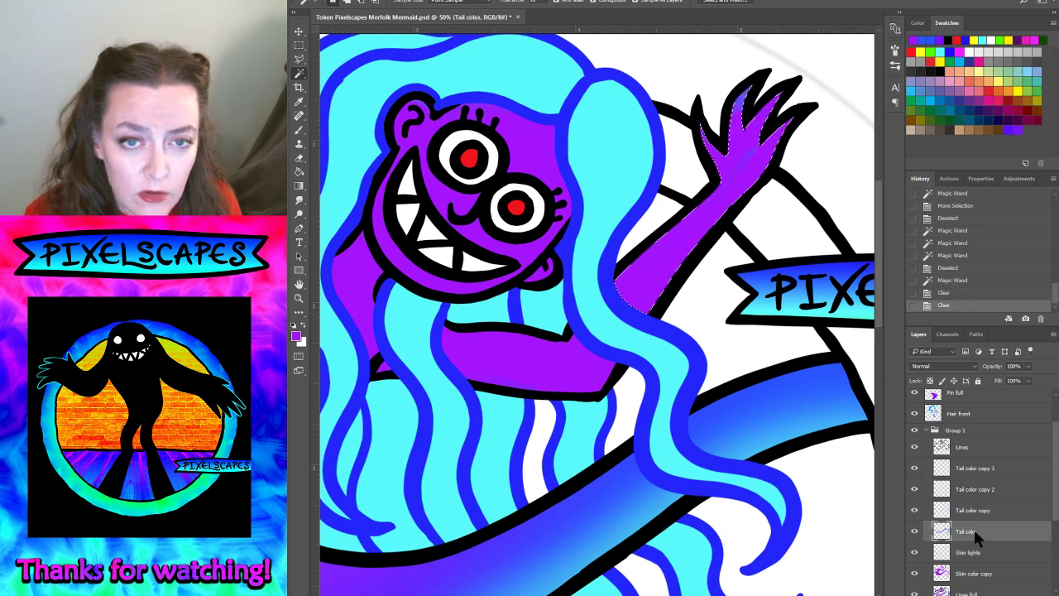
left_click(967, 511)
key("Delete")
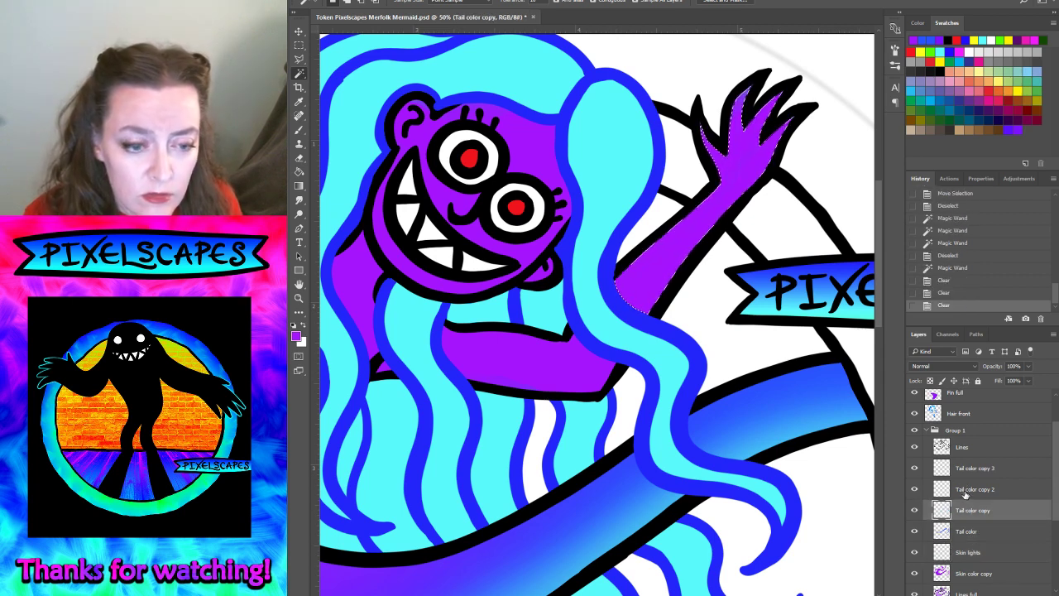
left_click(965, 492)
key("Delete")
left_click(964, 470)
key("Delete")
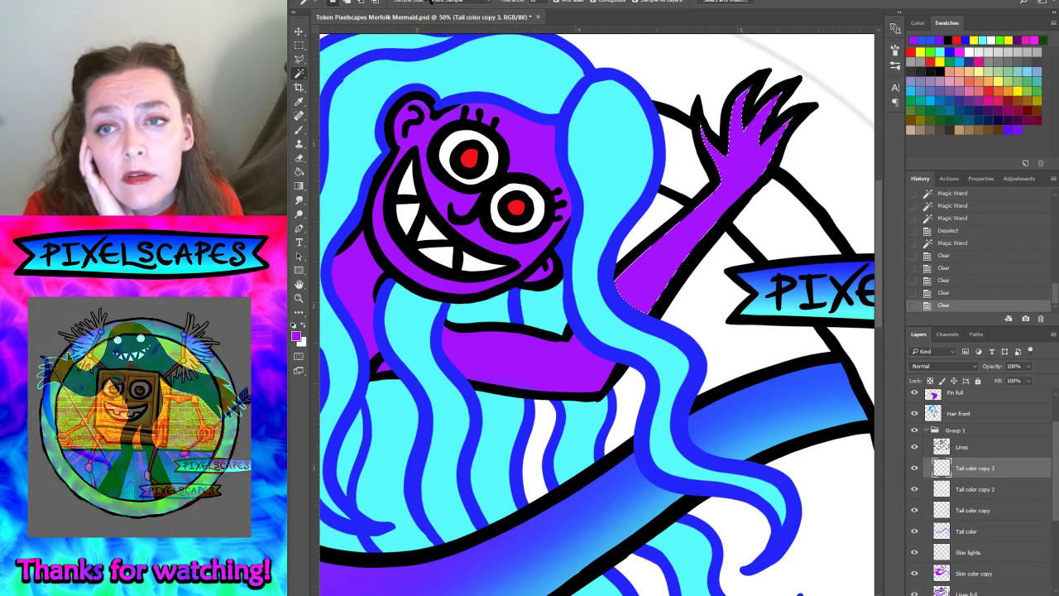
key("alt+s")
- Drop the current selection and zoom out to see the whole mermaid token
left_click(436, 4)
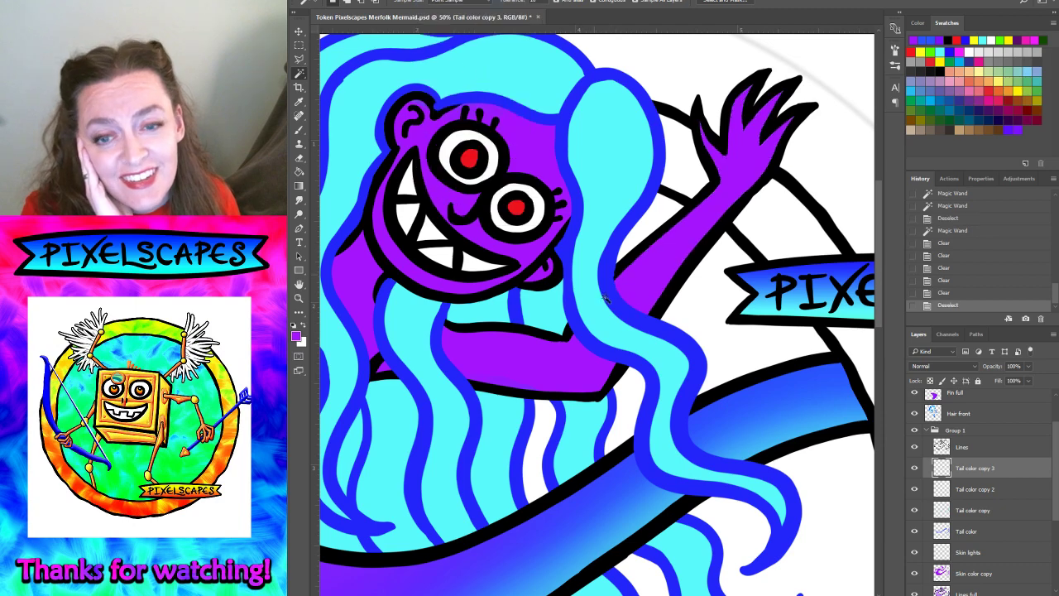
key("ctrl+minus")
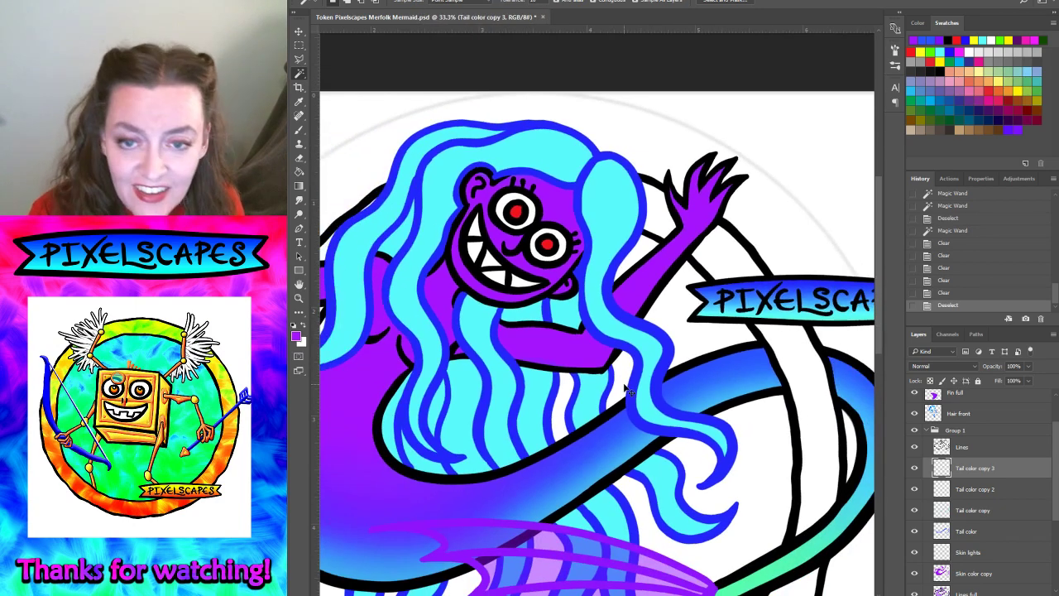
key("ctrl+minus")
key("ctrl+plus")
key("ctrl+minus")
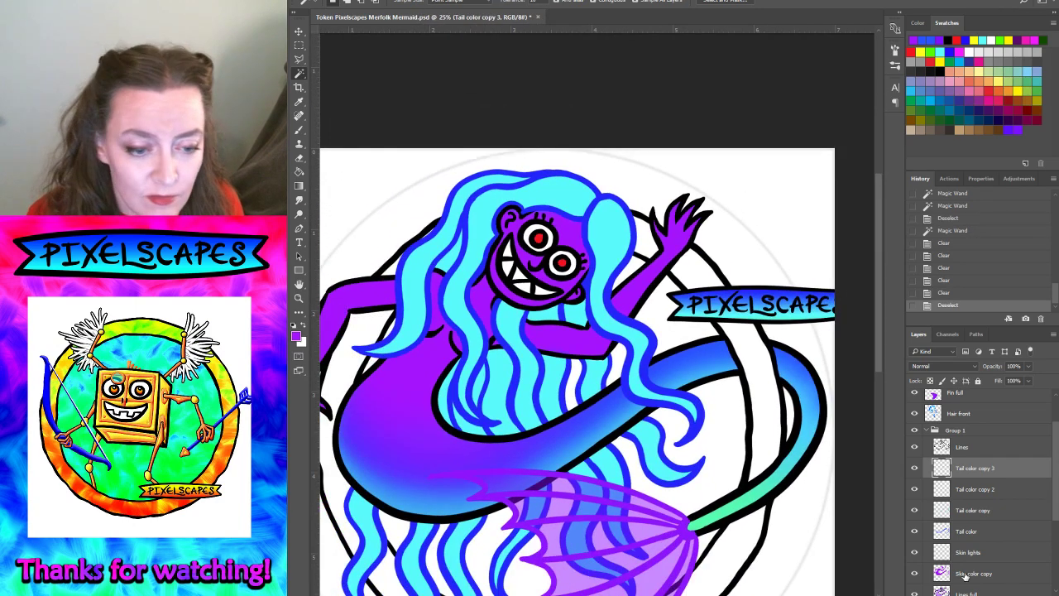
- Load the Skin color copy layer's skin shape as a selection
left_click(968, 572)
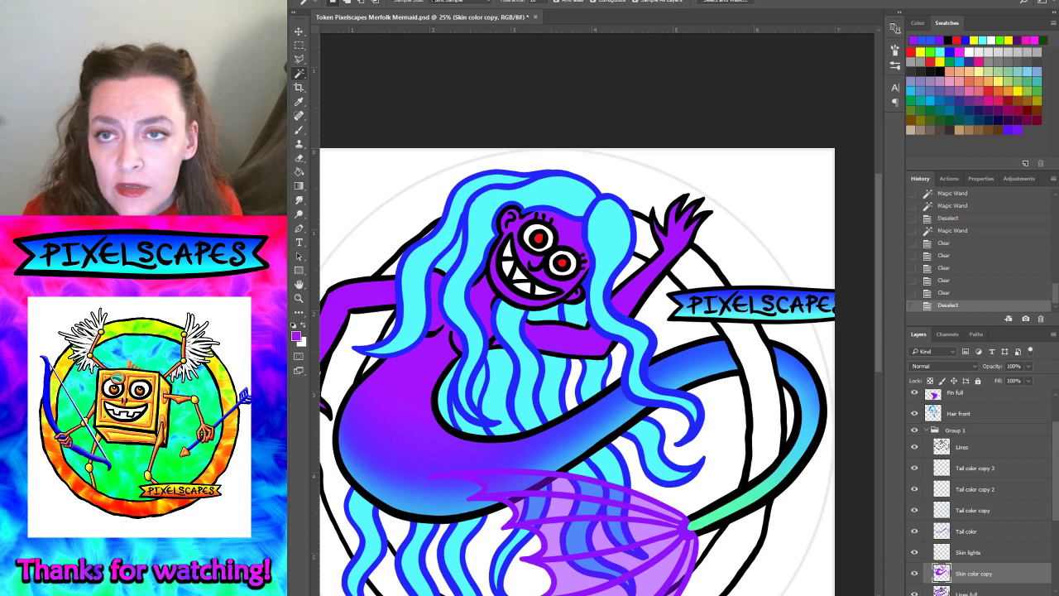
left_click(431, 1)
left_click(450, 192)
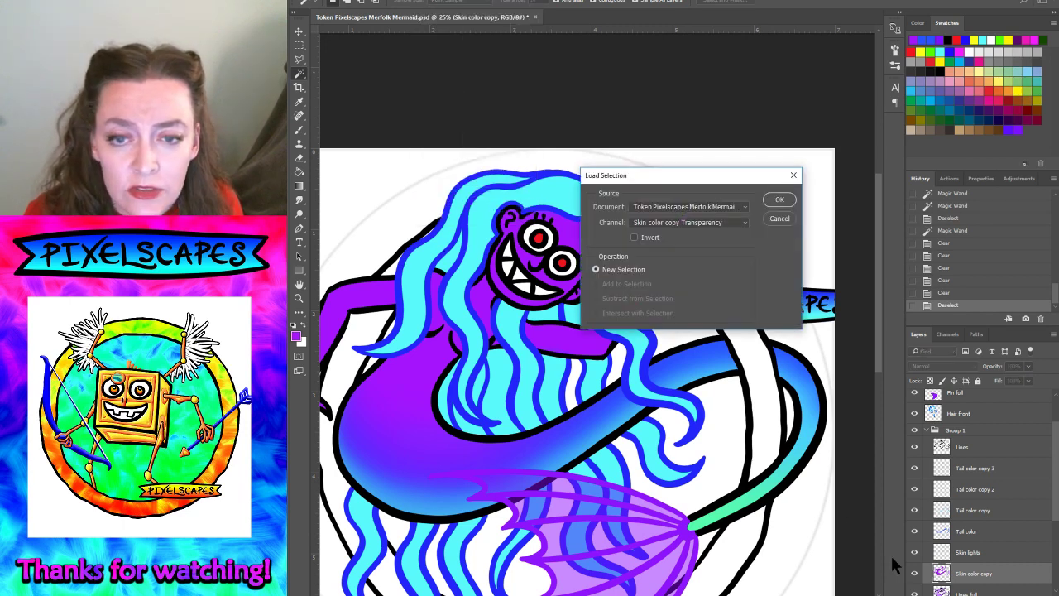
left_click(780, 202)
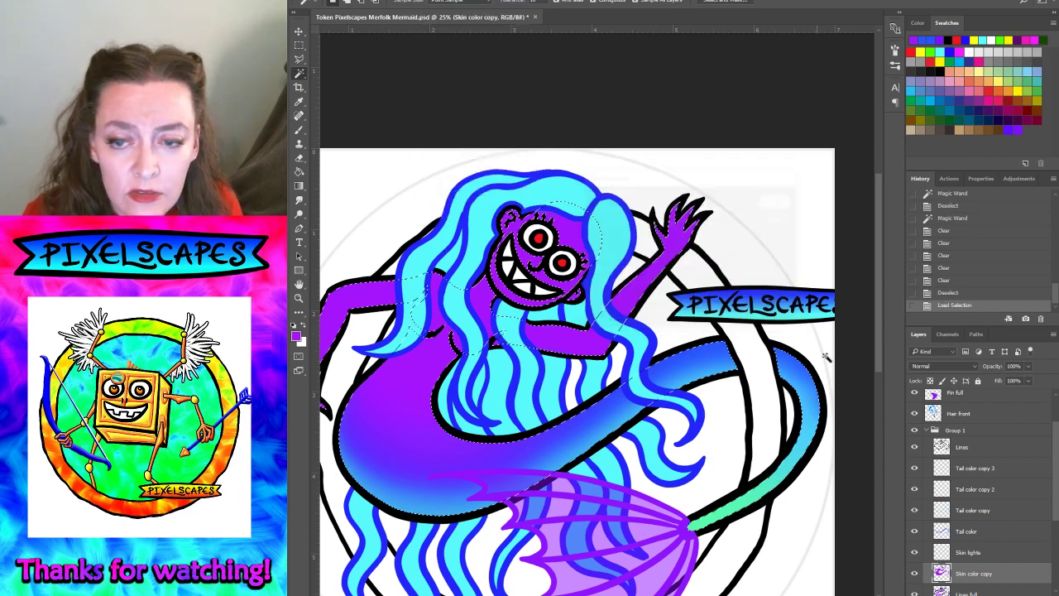
- On the Skin lights layer, zoom in on the mermaid to 33.3%
left_click(970, 556)
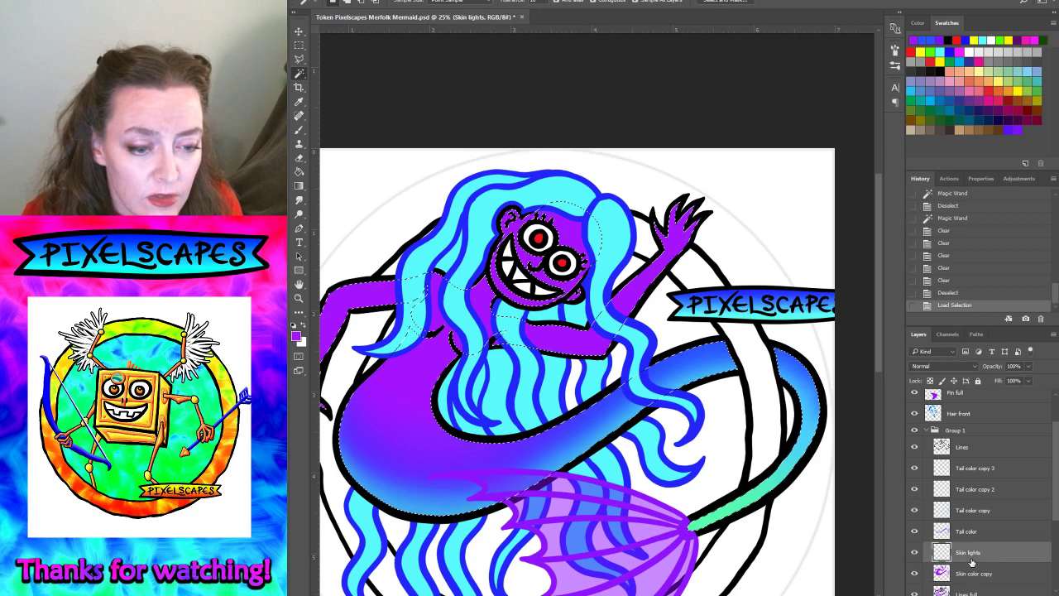
left_click(299, 300)
left_click(428, 308)
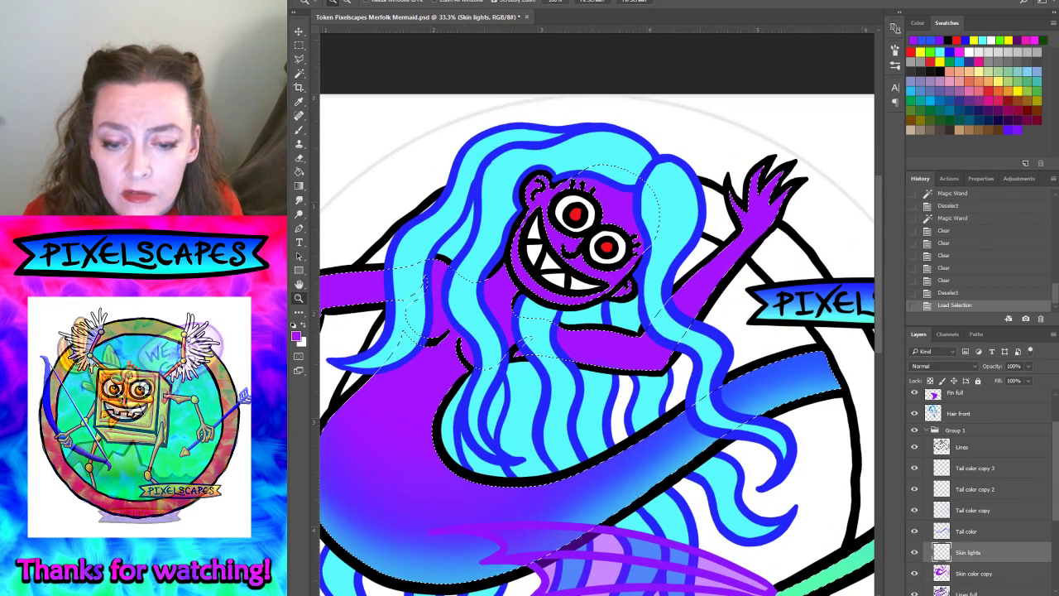
scroll(596, 343, "left", 3)
scroll(595, 344, "left", 2)
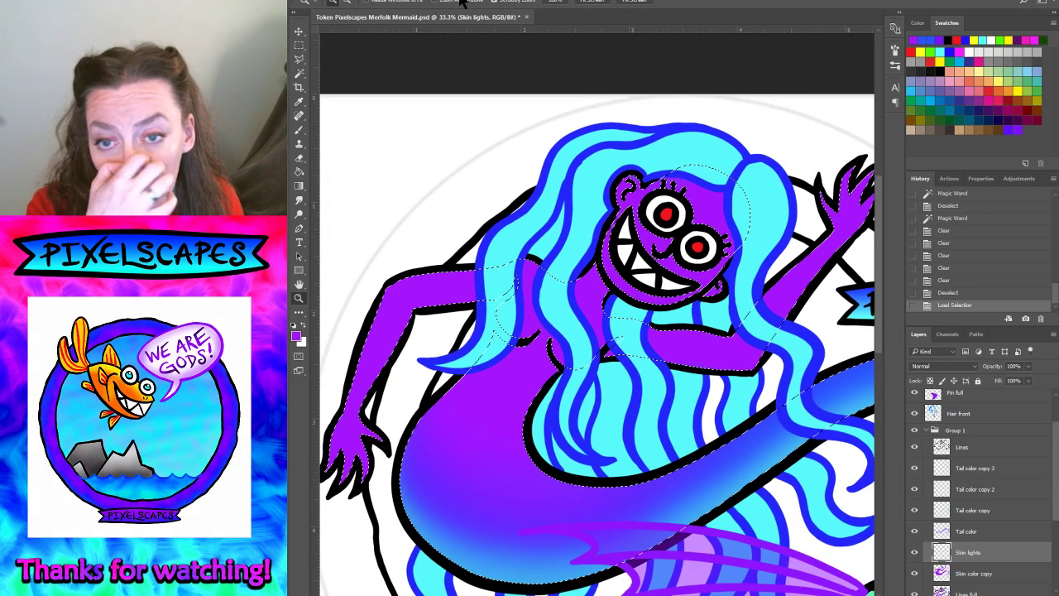
- Hide the selection outline with View > Extras and check the foreground colour without changing it
left_click(489, 0)
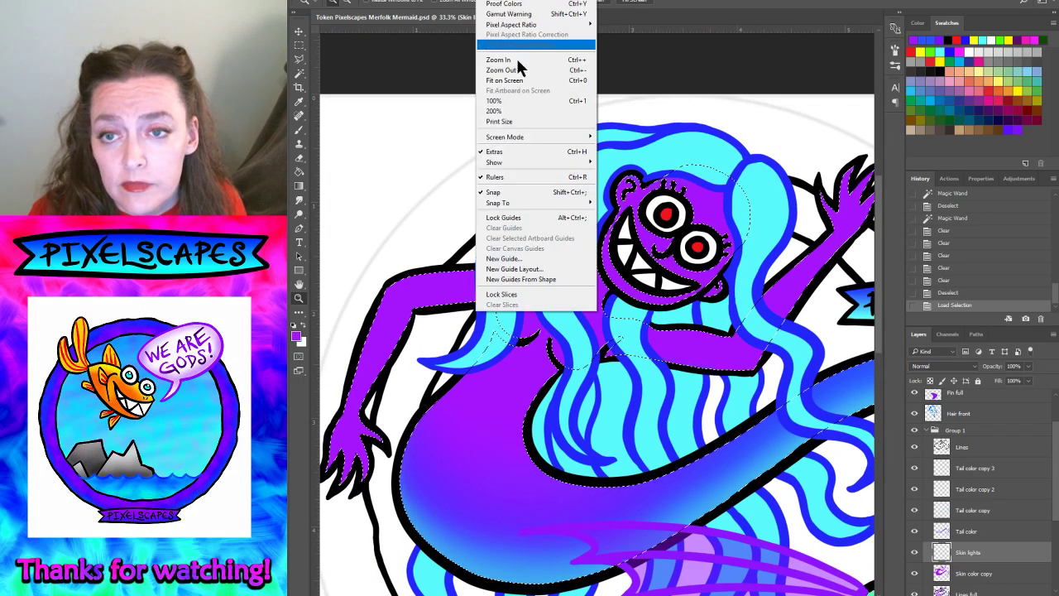
left_click(511, 153)
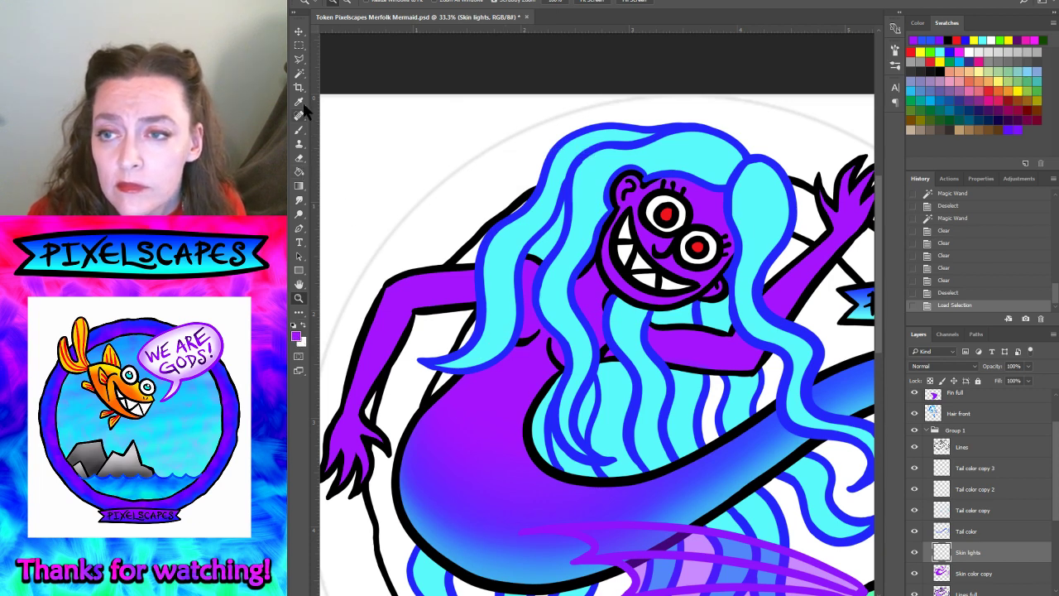
left_click(295, 336)
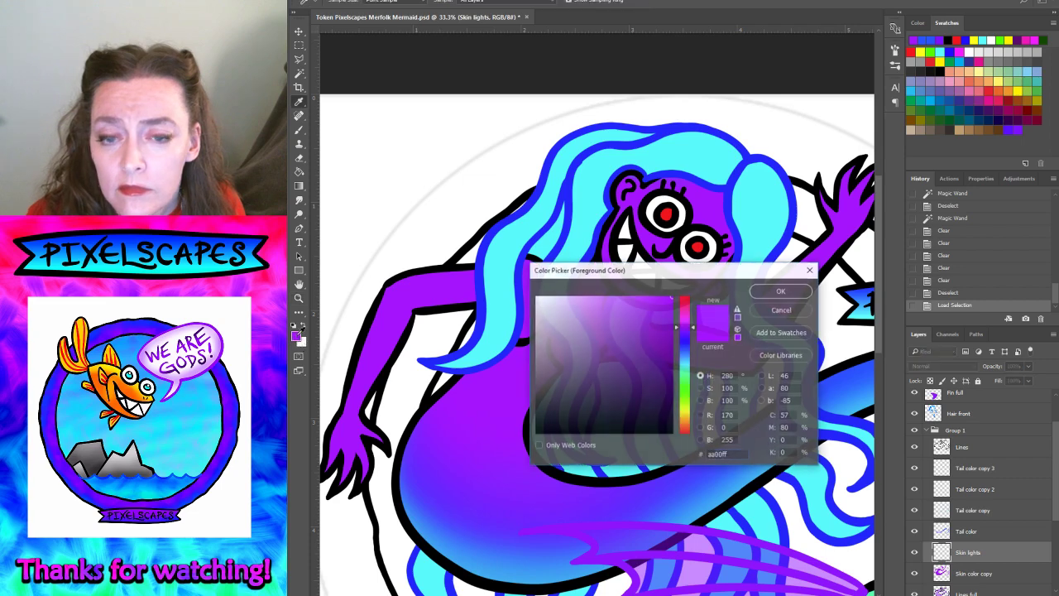
left_click(782, 310)
key("z")
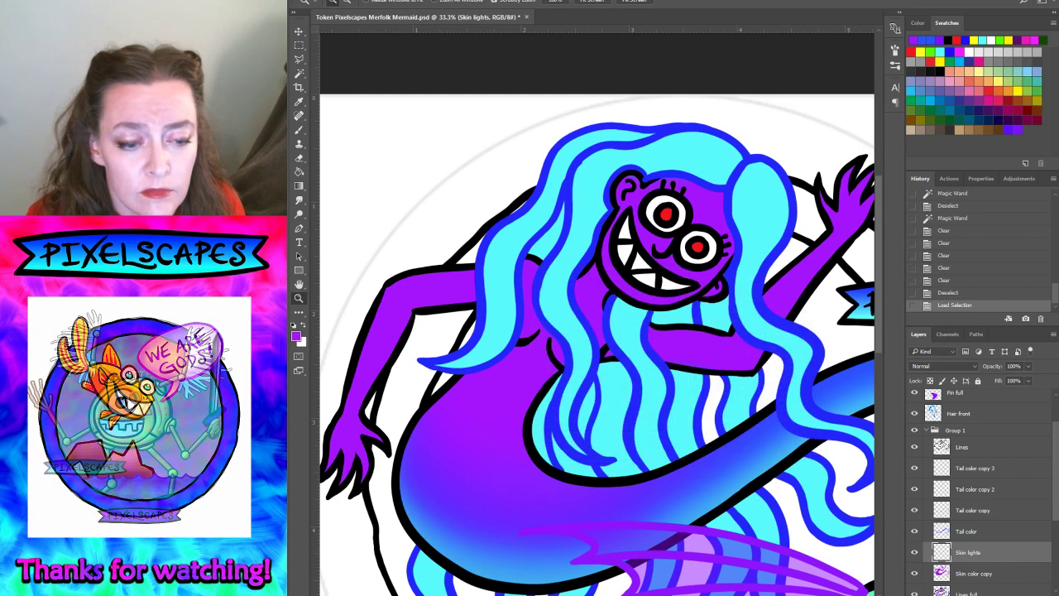
- Duplicate Skin color copy as Skin color copy 2, cancelling a trial hue shift to keep it purple
mouse_move(993, 573)
left_mouse_down()
mouse_move(1012, 590)
mouse_move(1013, 579)
left_mouse_up()
key("ctrl+u")
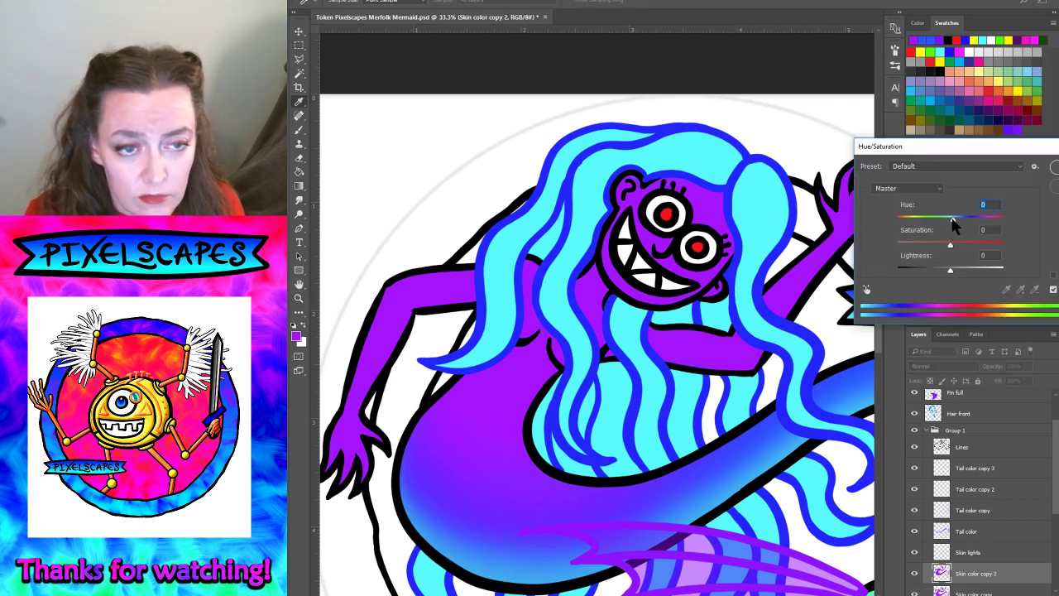
mouse_move(952, 220)
left_mouse_down()
mouse_move(970, 222)
mouse_move(925, 222)
mouse_move(959, 225)
mouse_move(938, 237)
left_mouse_up()
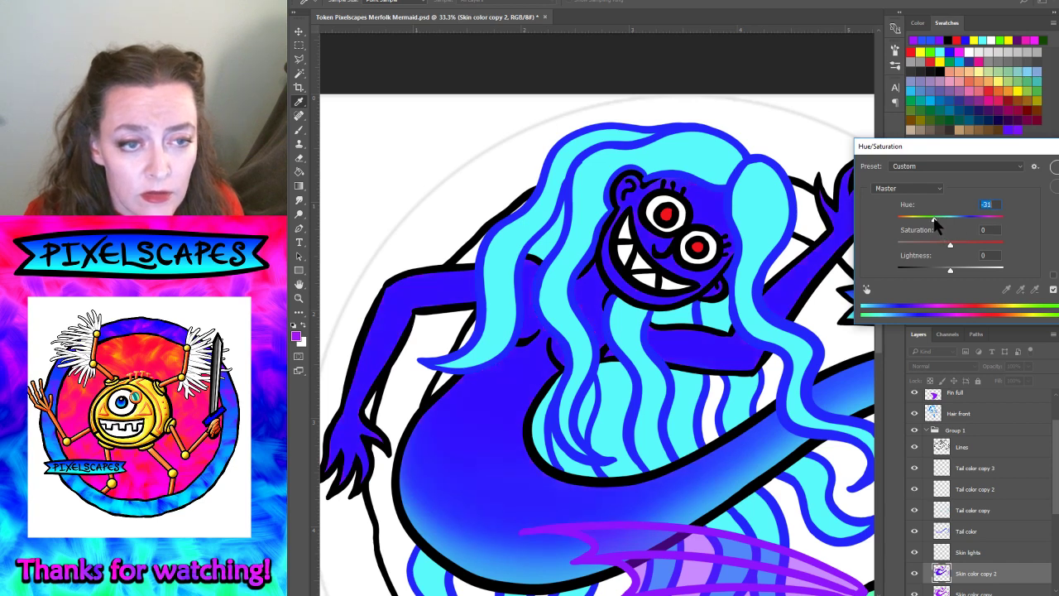
key("Escape")
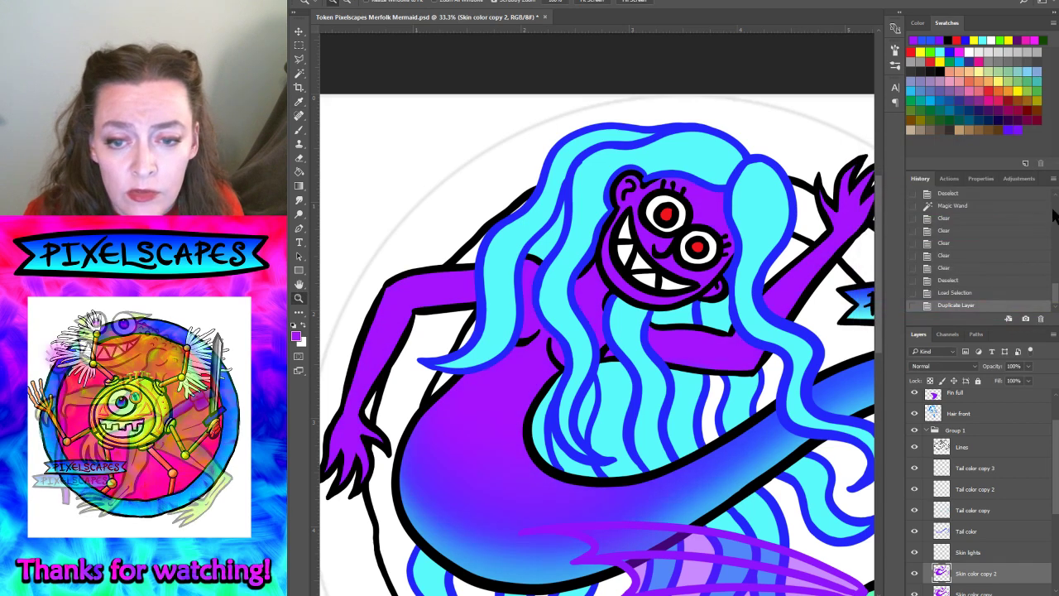
left_click(299, 130)
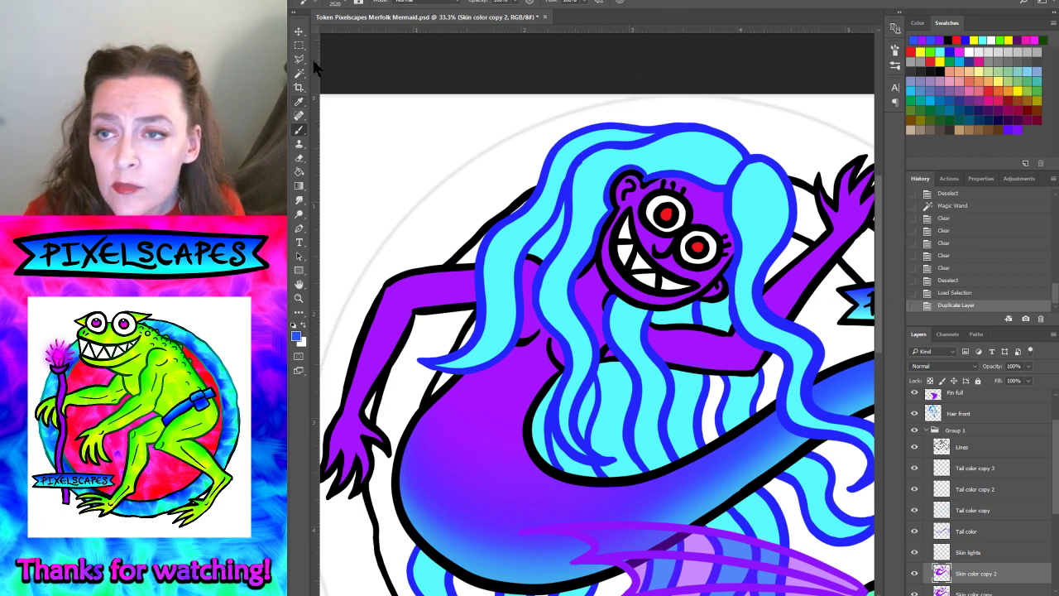
- With a soft 202 px low-opacity brush, paint faint blue highlights along the arm's edge
left_click(341, 4)
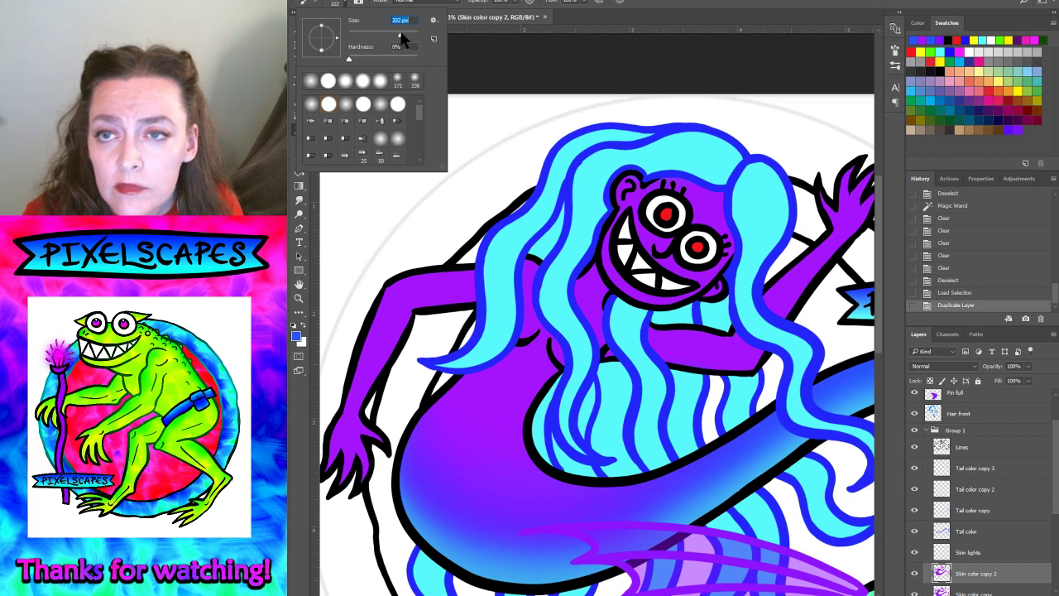
left_click(514, 3)
left_click_drag(490, 13, 494, 14)
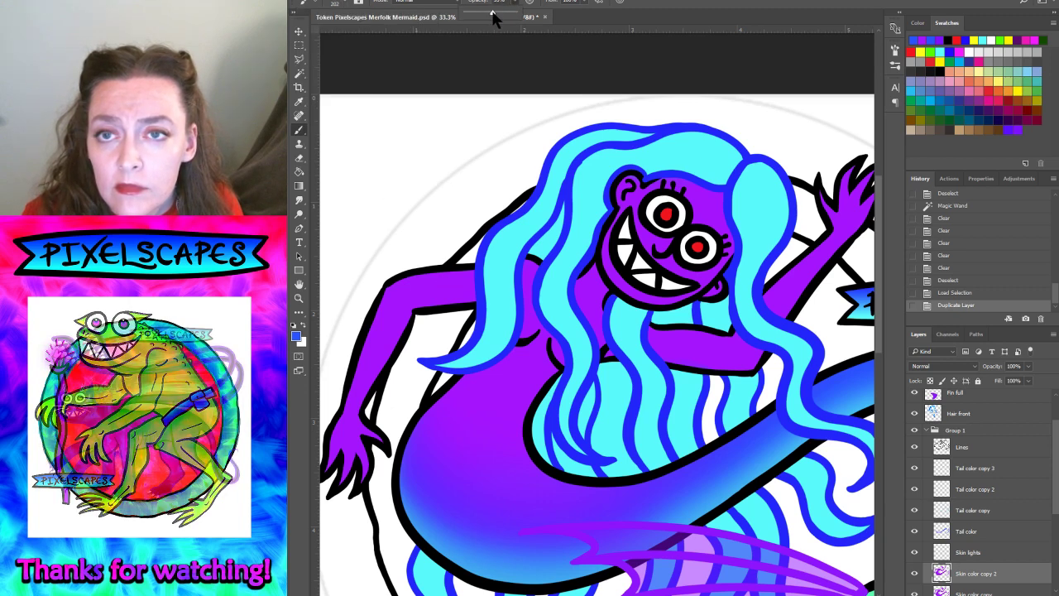
left_click_drag(408, 267, 431, 269)
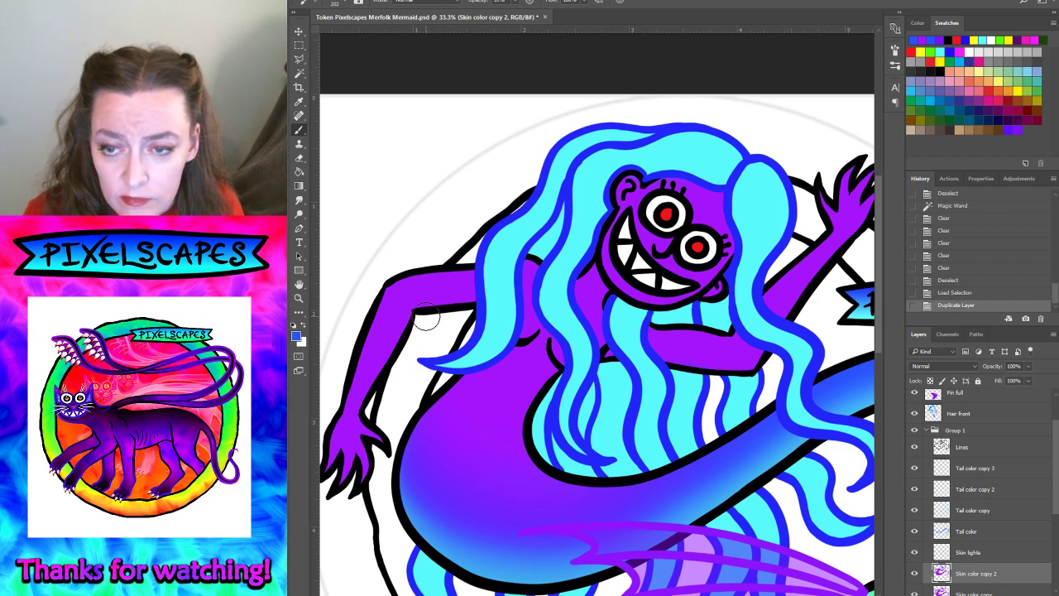
left_click_drag(420, 318, 443, 318)
left_click_drag(434, 317, 468, 312)
left_click_drag(467, 313, 474, 313)
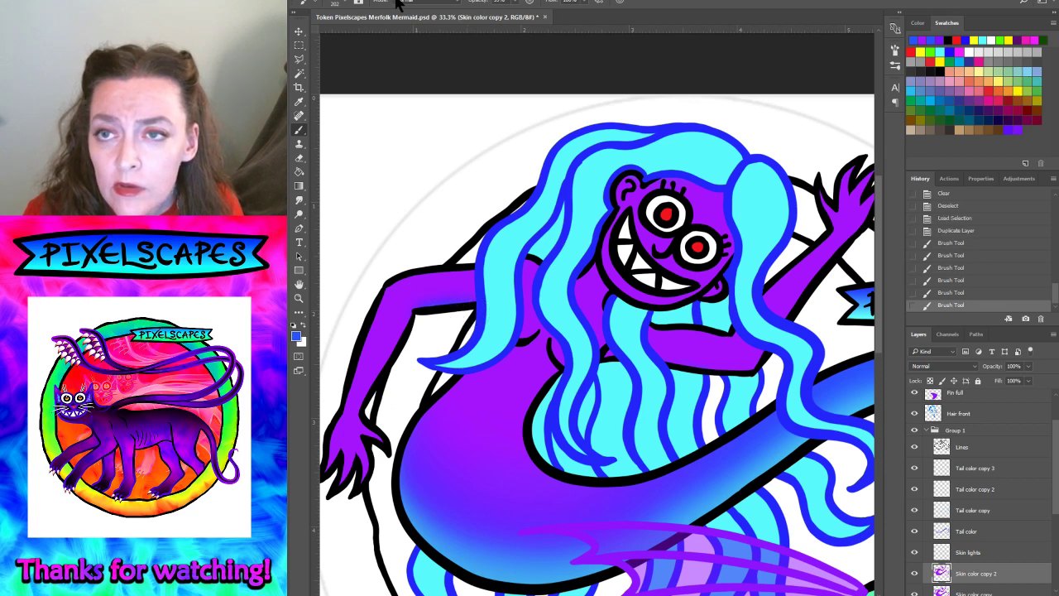
- Enlarge the brush to 338 px, brush a soft highlight over the face, and review strokes in History
left_click(351, 5)
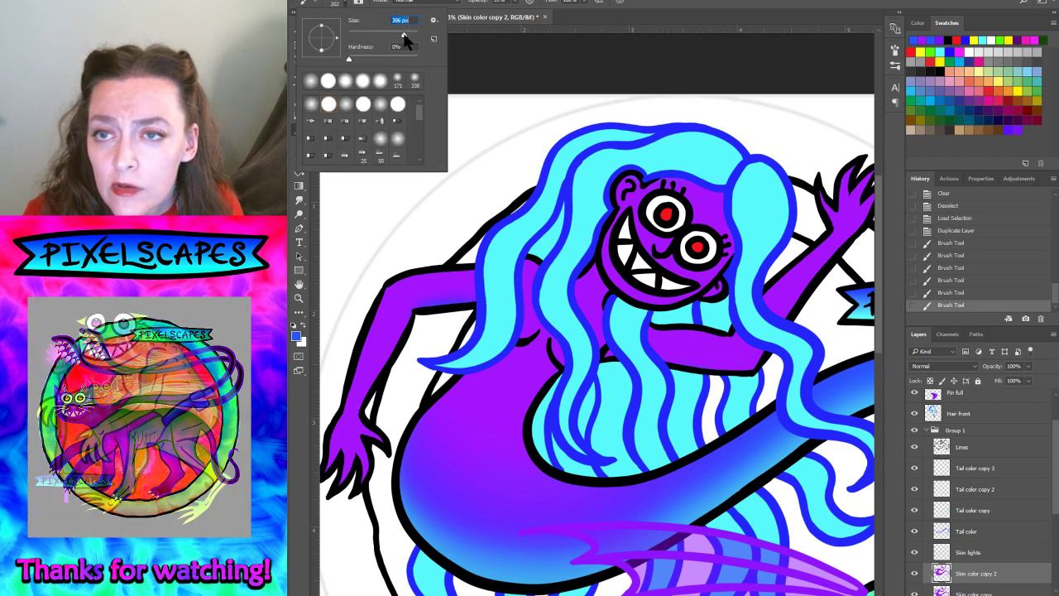
left_click_drag(400, 37, 406, 38)
key("Return")
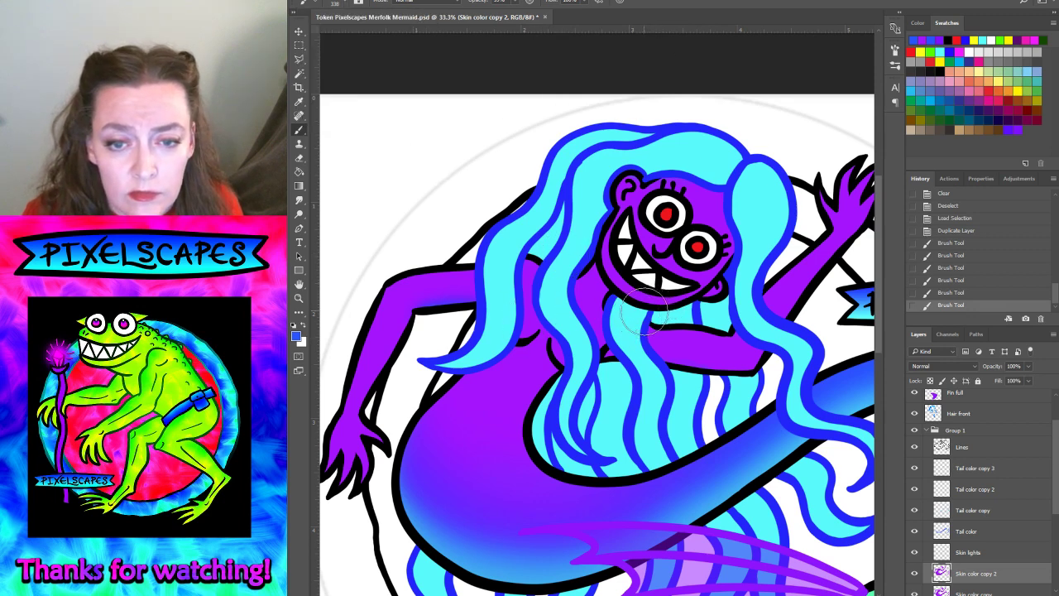
mouse_move(660, 304)
left_mouse_down()
mouse_move(652, 366)
mouse_move(719, 373)
left_mouse_up()
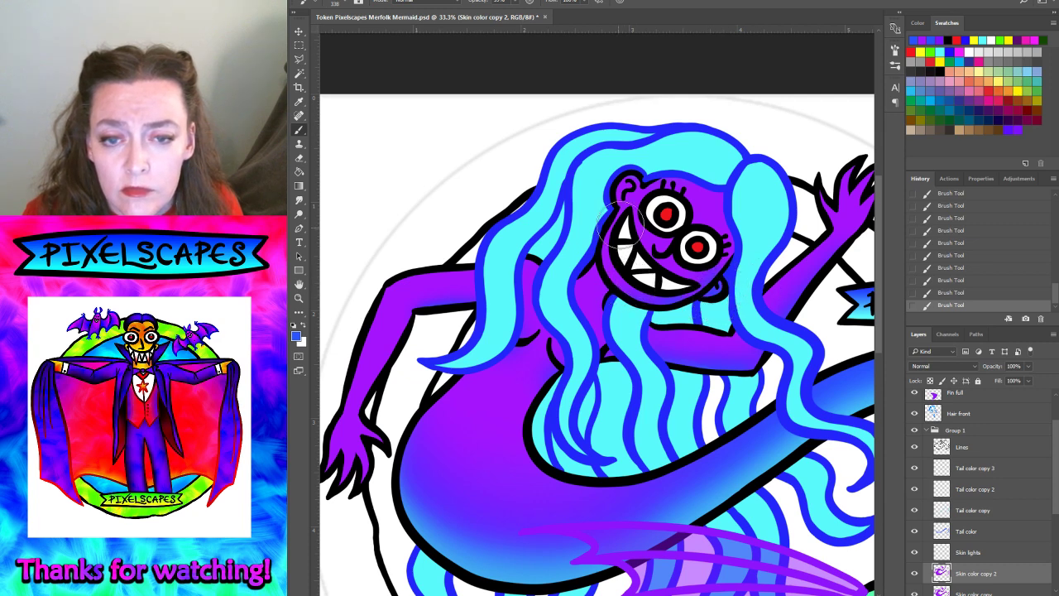
left_click(951, 269)
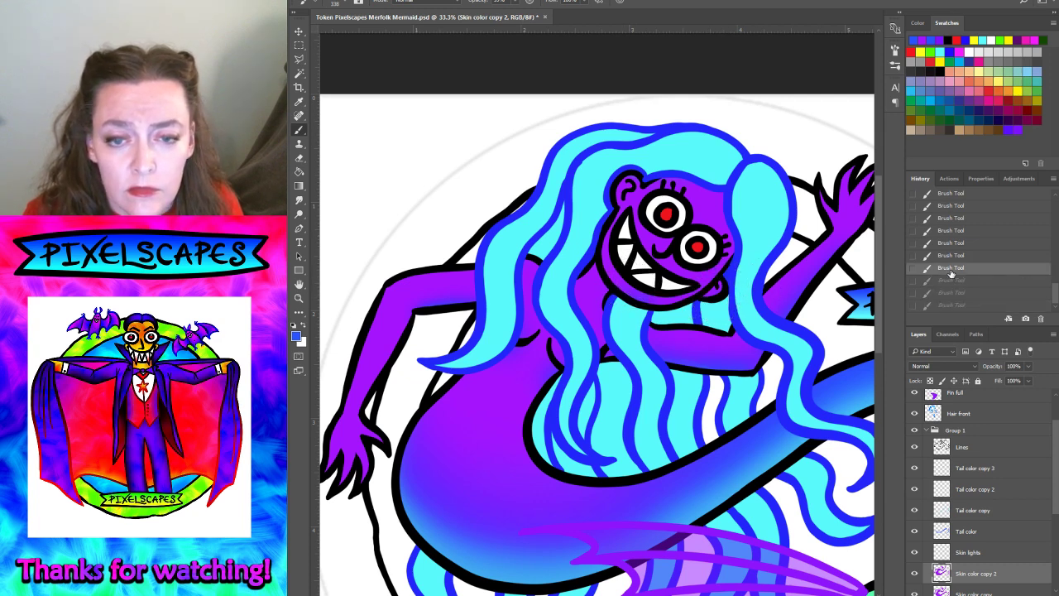
left_click(951, 254)
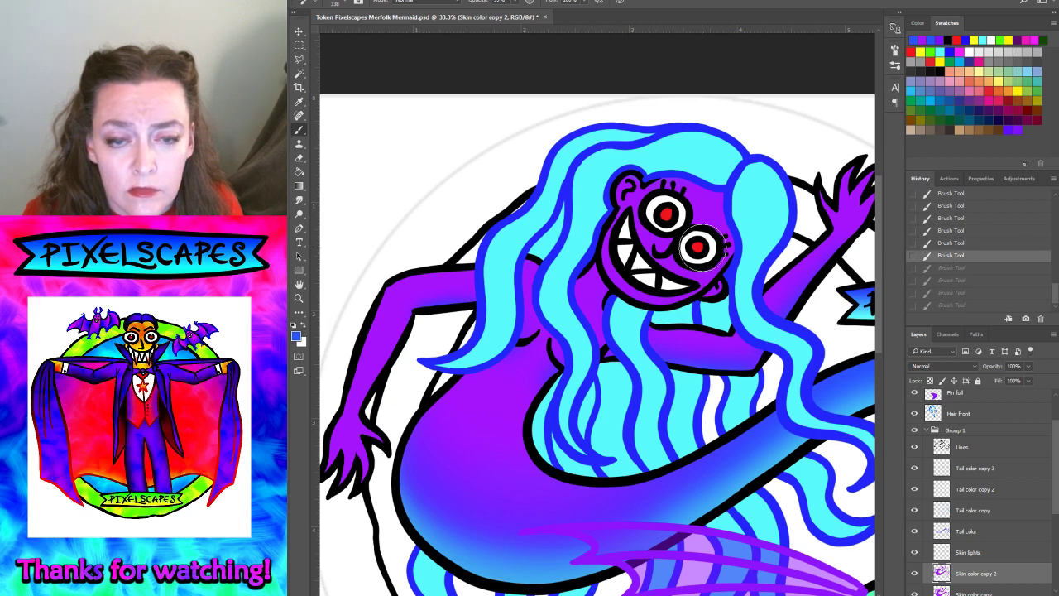
key("ctrl+shift+z")
key("ctrl+shift+z")
key("ctrl+shift+z")
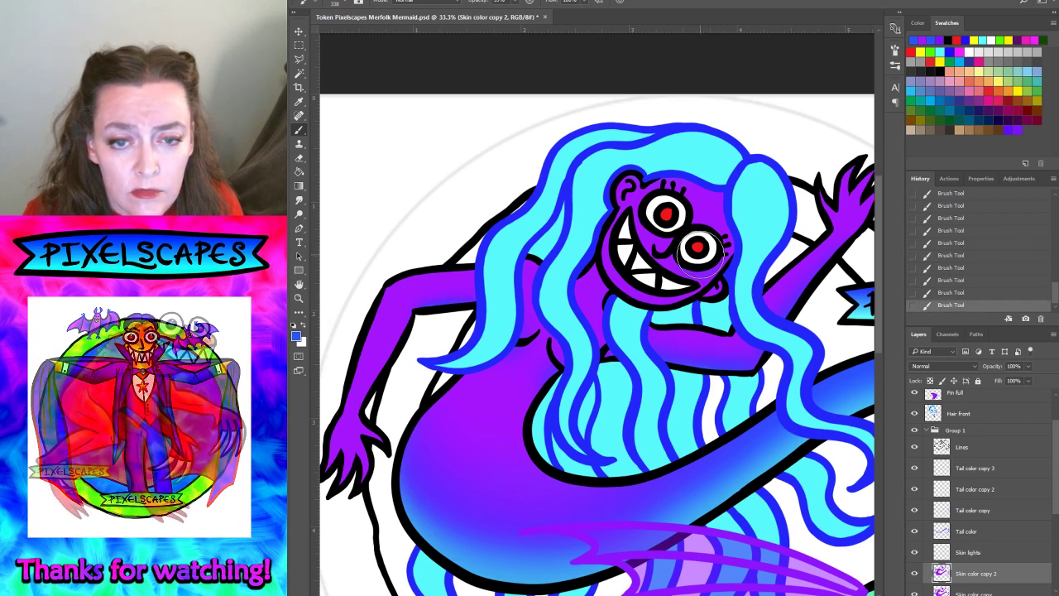
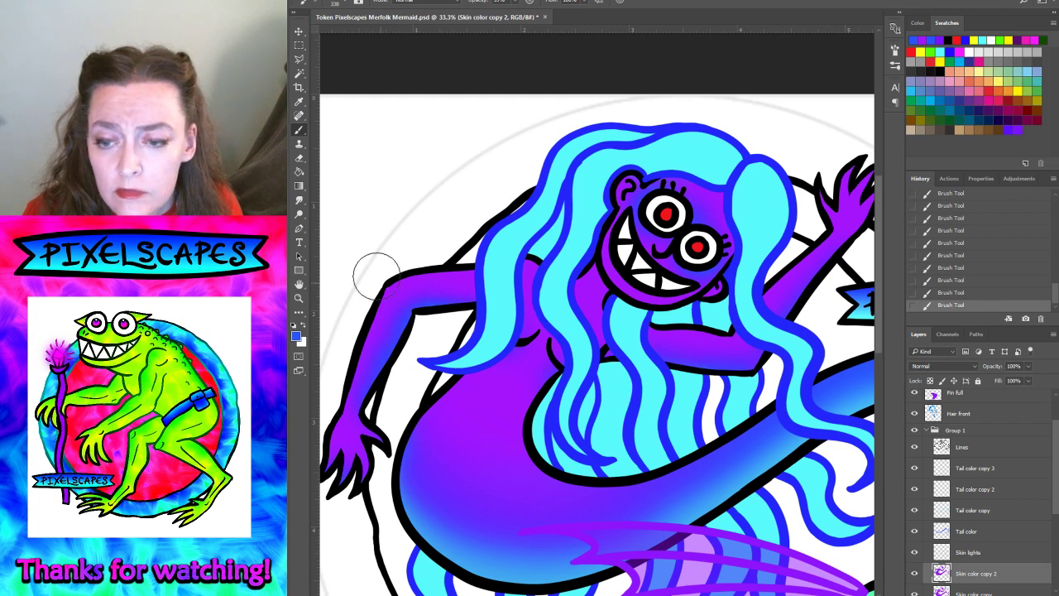
- Undo the stroke near the tail, then brush a short stroke across the mermaid's raised hand
left_click(300, 159)
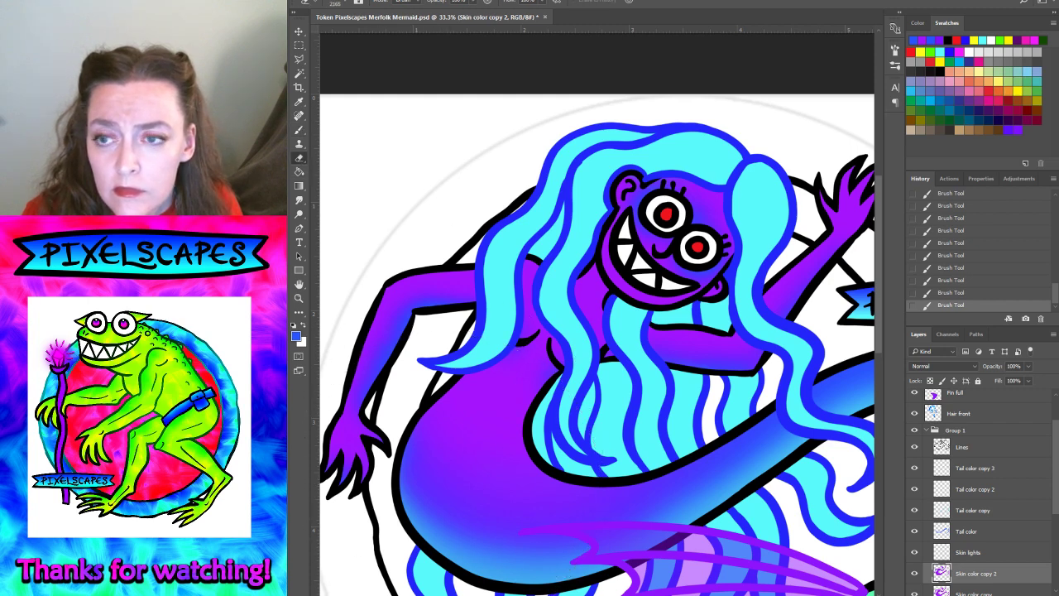
key("ctrl+z")
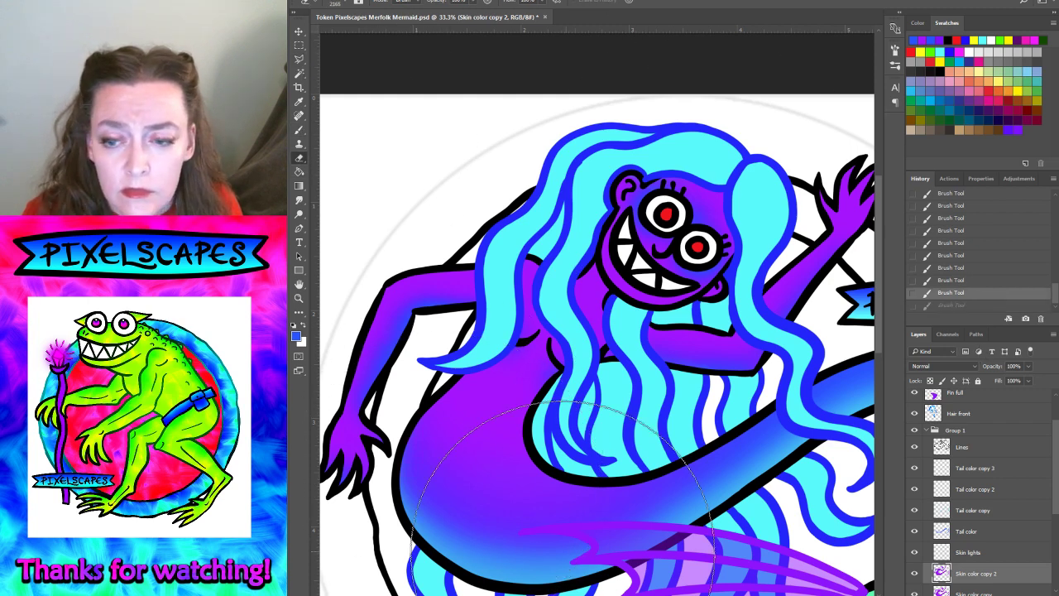
scroll(596, 331, "right", 5)
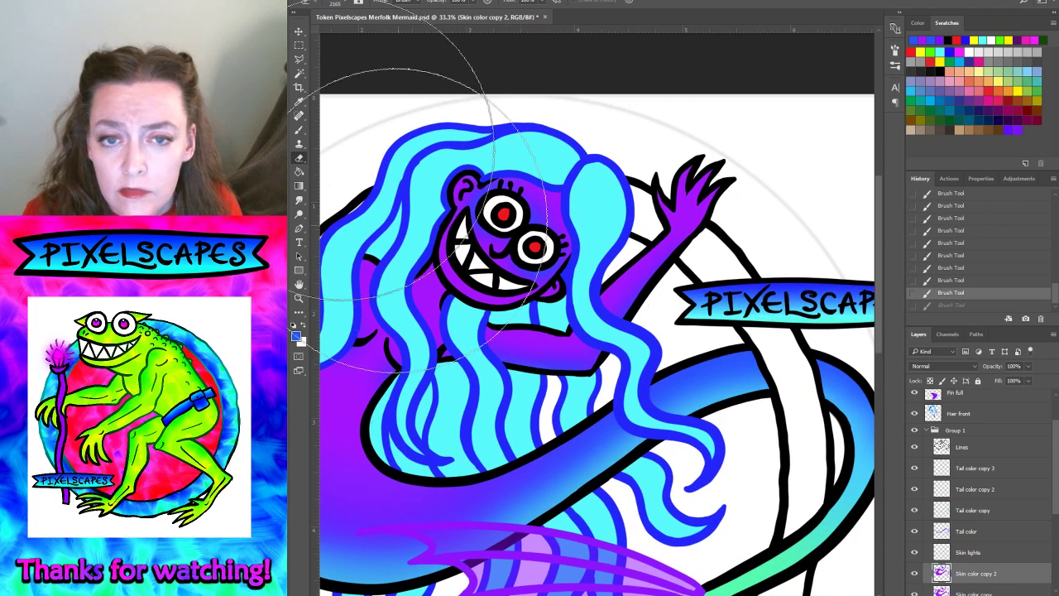
left_click(299, 130)
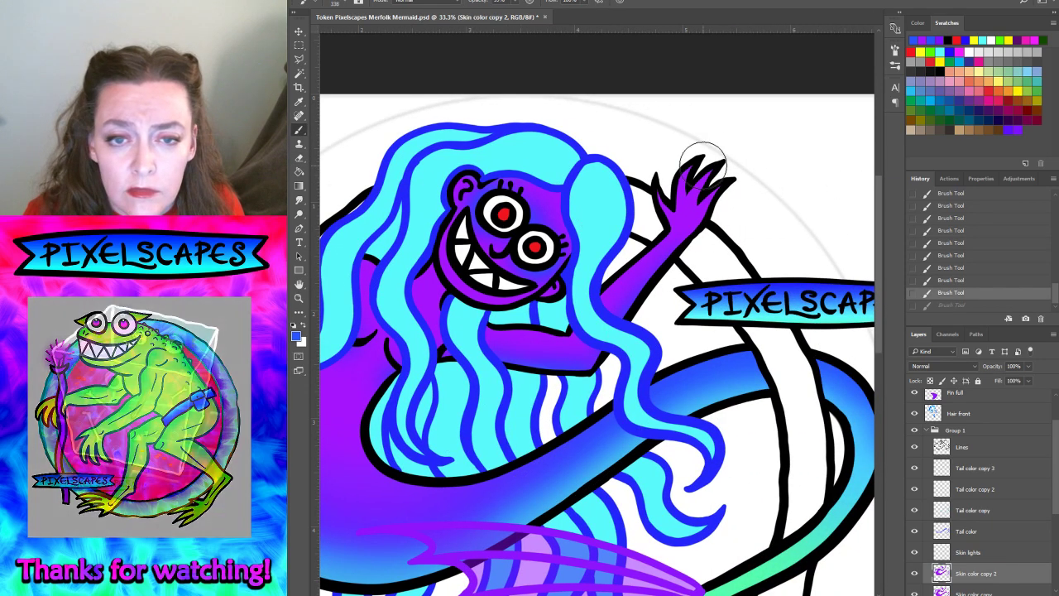
left_click_drag(690, 170, 719, 177)
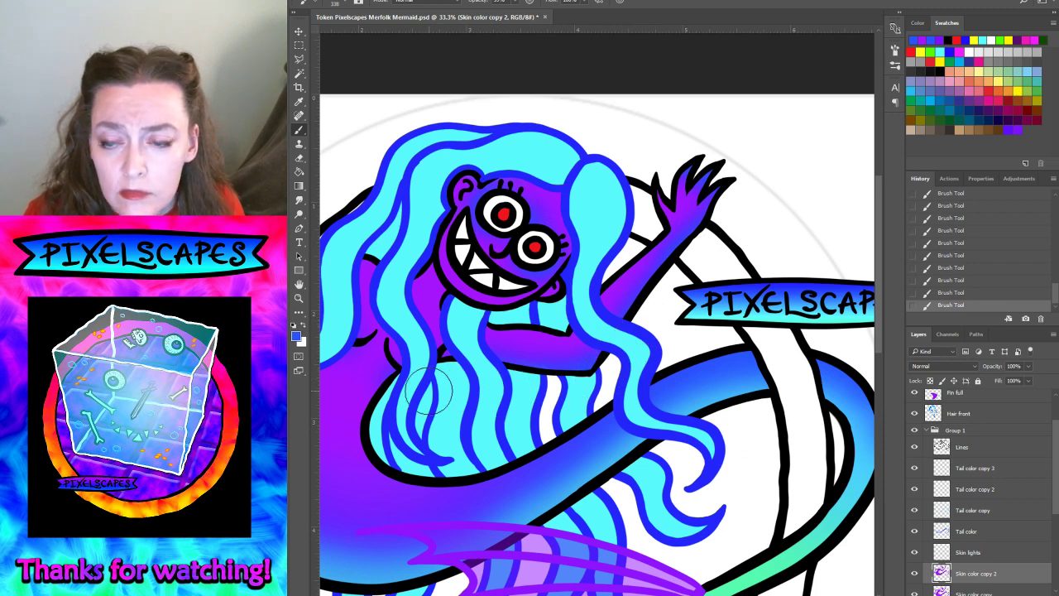
- Step back past the torso stroke, try a stroke at a new brush opacity, and undo it
scroll(616, 478, "left", 4)
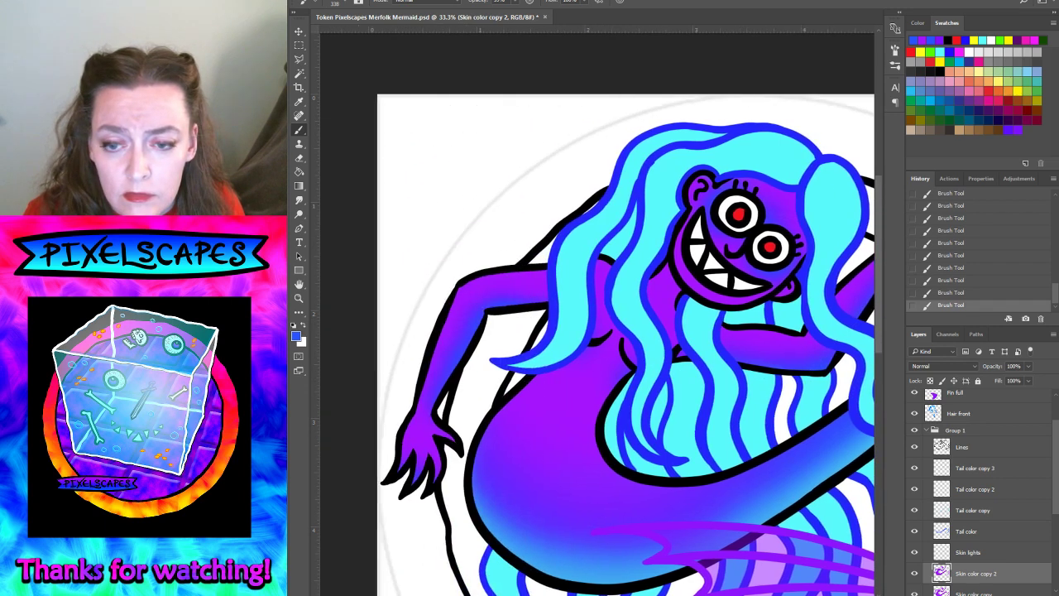
scroll(617, 478, "left", 1)
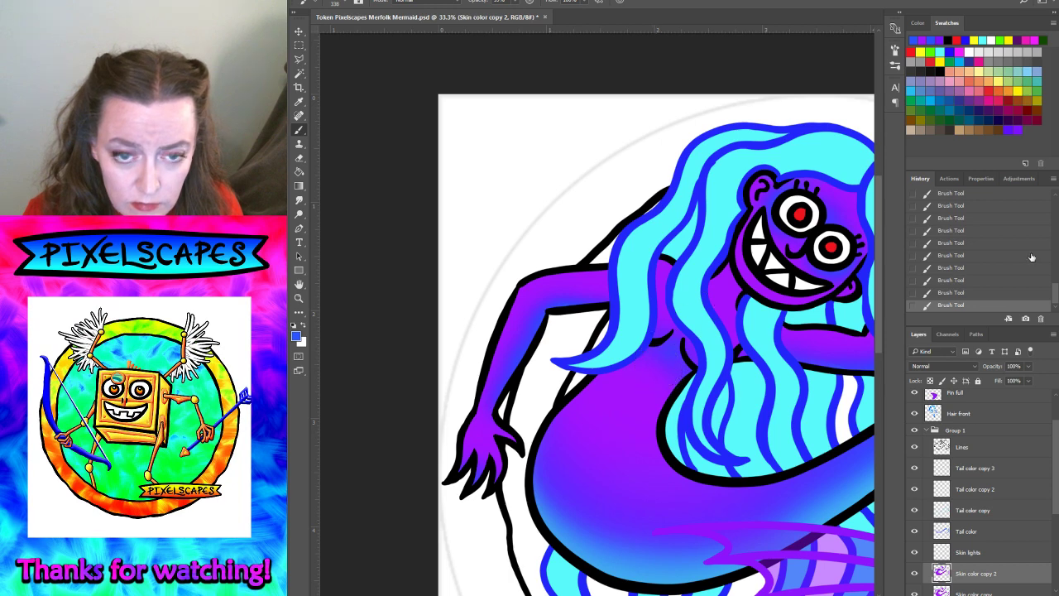
left_click(946, 295)
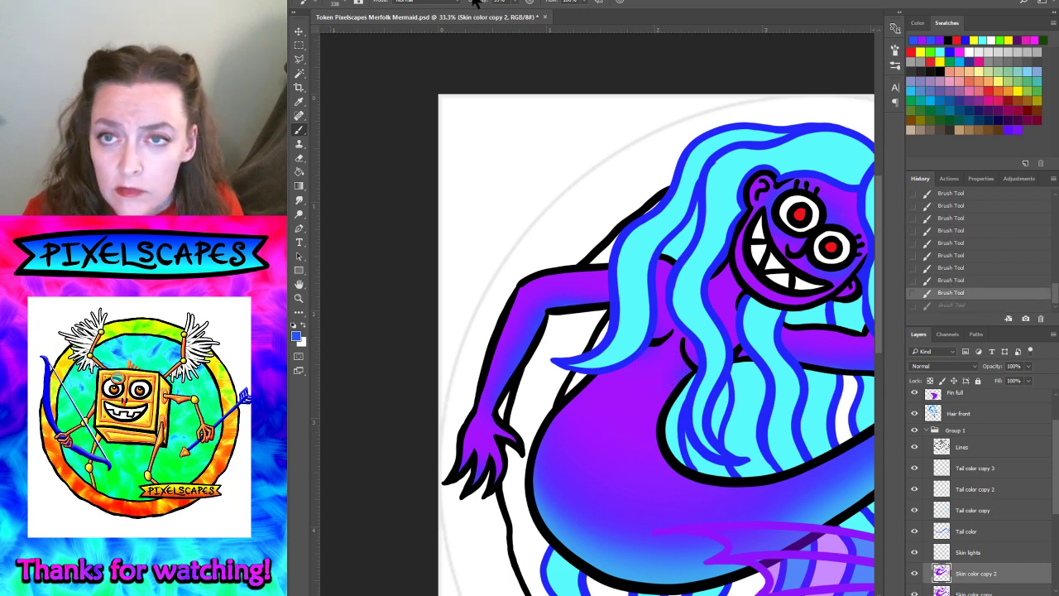
left_click(515, 2)
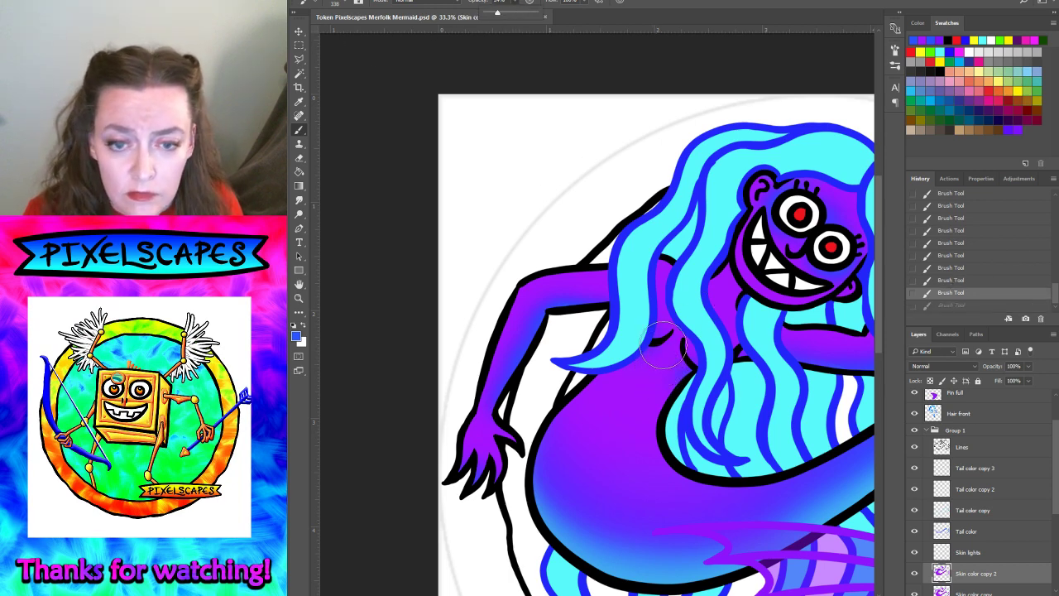
left_click_drag(672, 347, 823, 380)
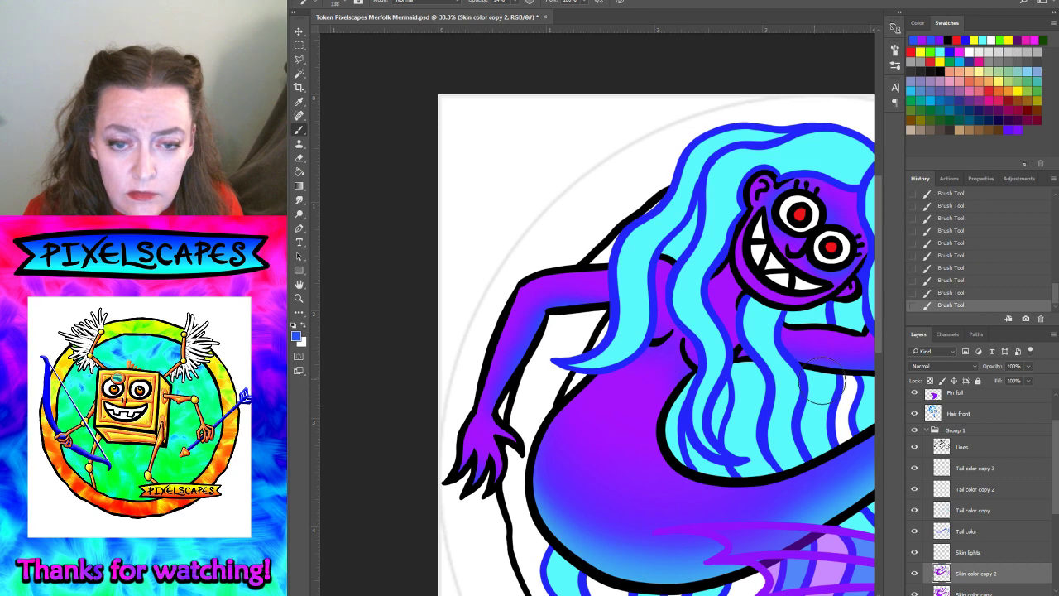
left_click(954, 294)
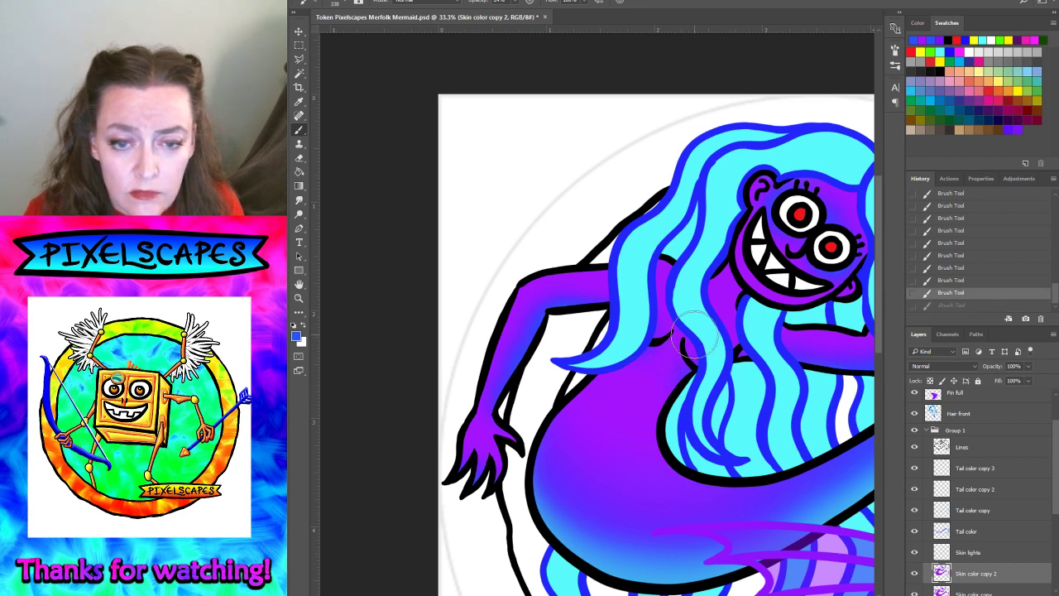
- Sample the purple of the mermaid's body with the Eyedropper as the painting colour
left_click(300, 103)
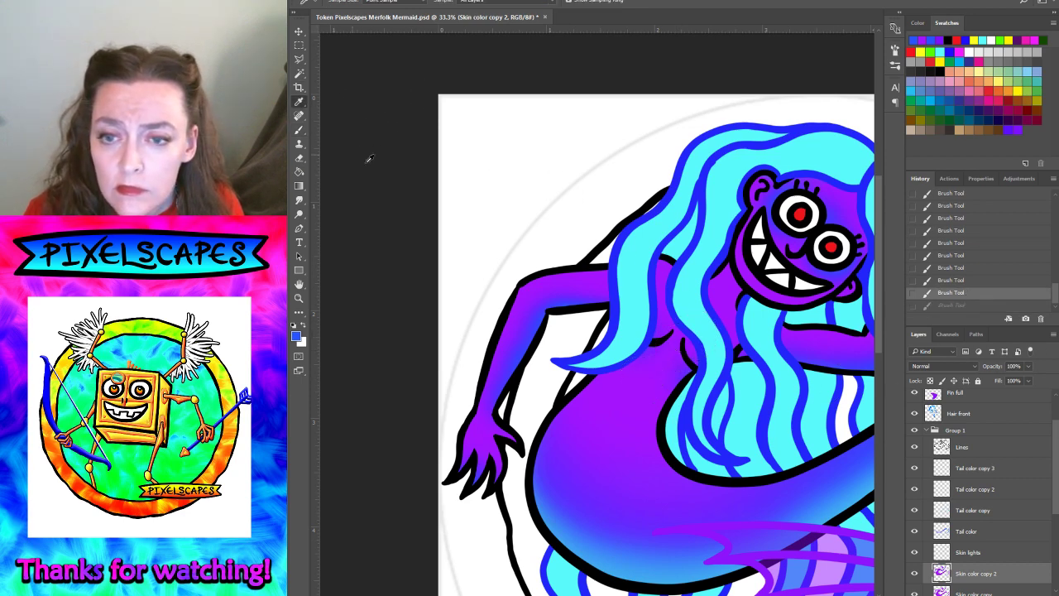
left_click(633, 396)
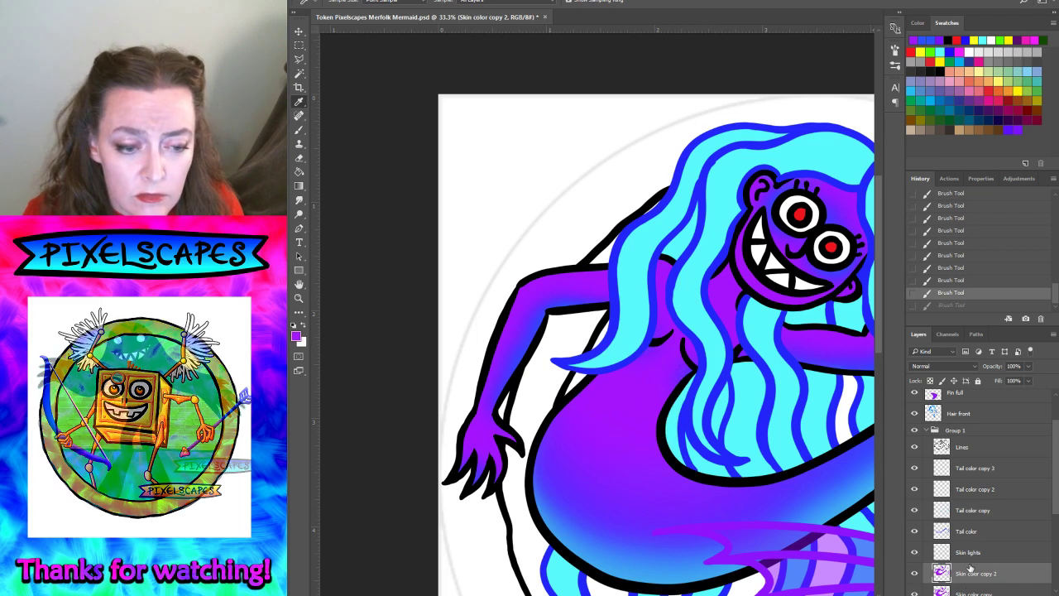
left_click(914, 574)
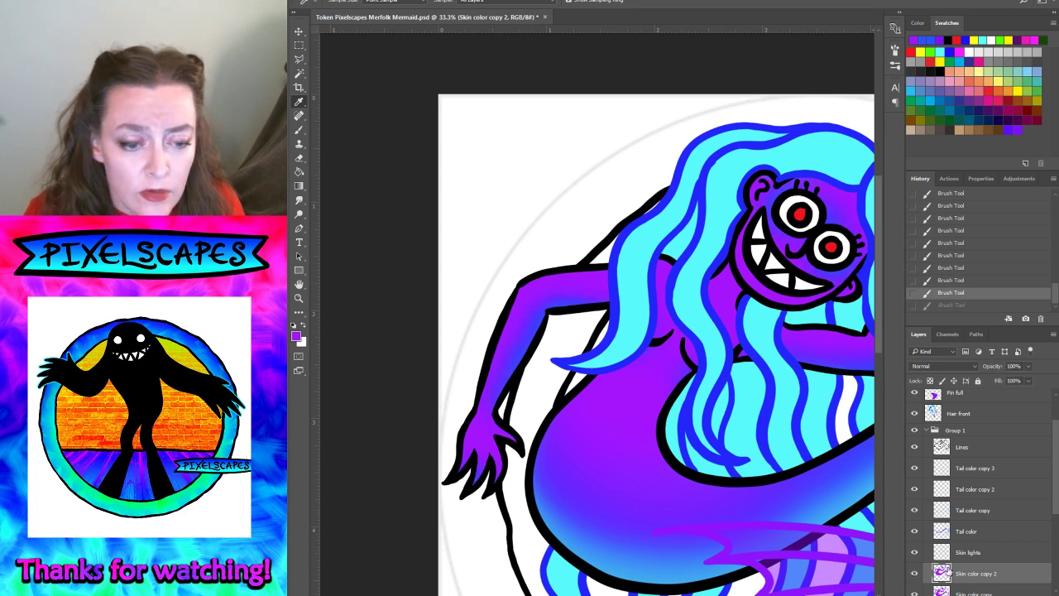
scroll(954, 571, "down", 2)
- Delete the 'Skin lights' layer and then the 'Skin color copy' layer
left_click(985, 513)
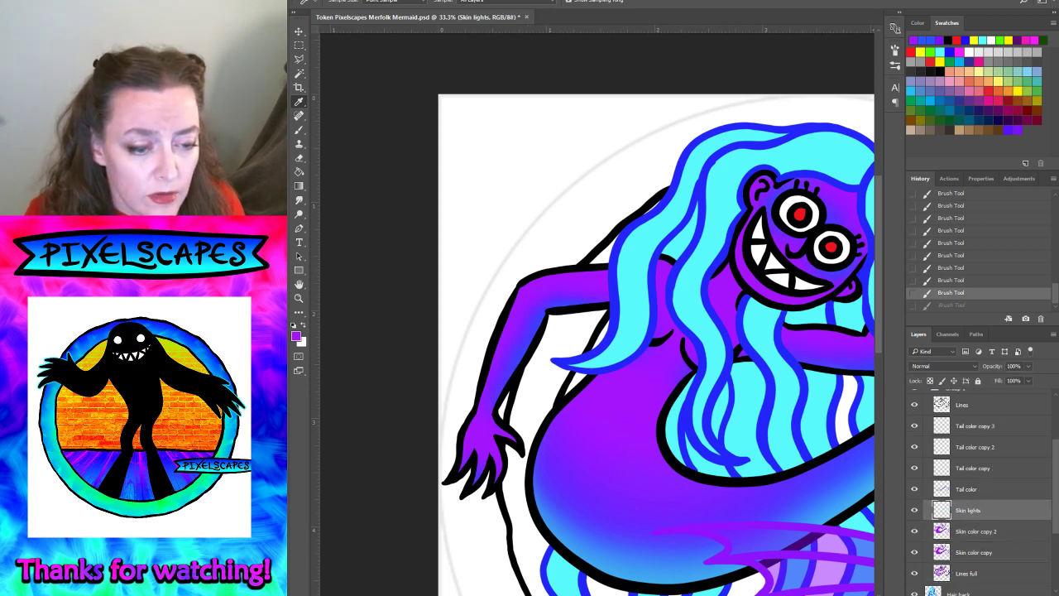
key("Delete")
left_click(957, 532)
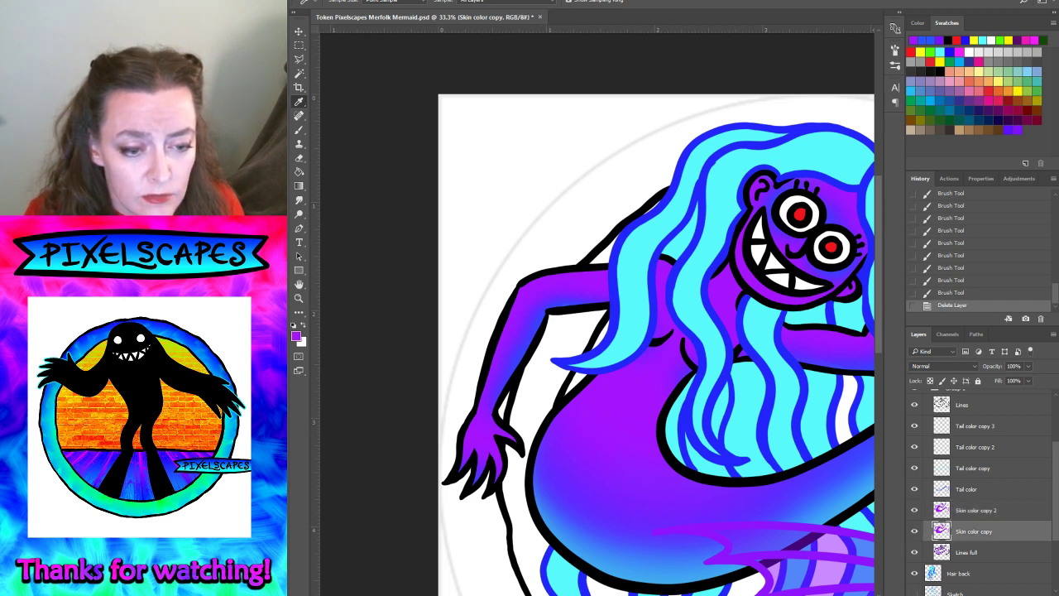
key("Delete")
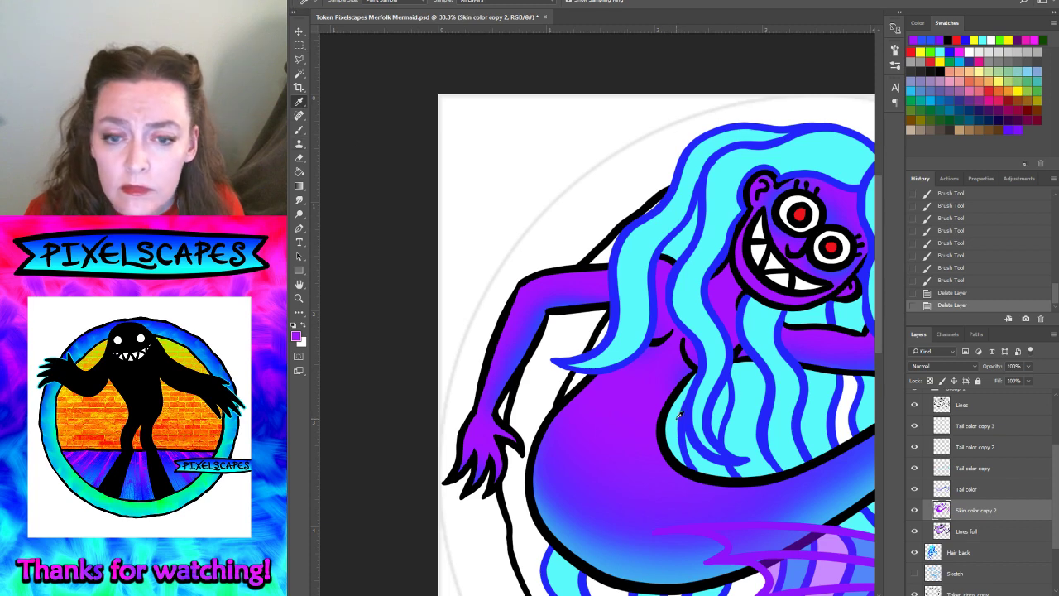
- Raise brush hardness to 100% and paint a hard-edged stroke on the body
left_click(631, 395)
left_click(299, 131)
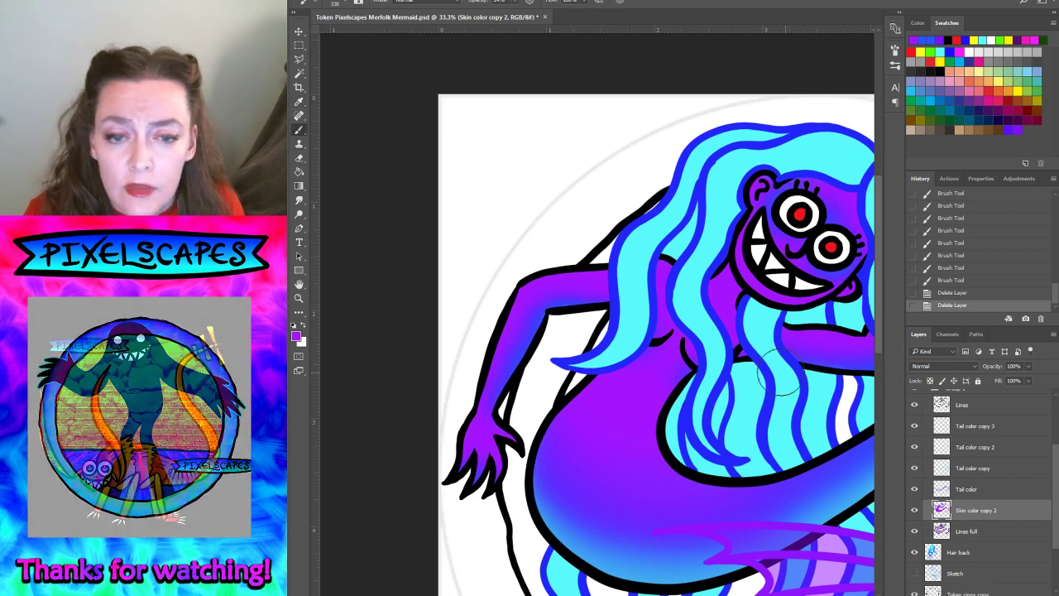
left_click(346, 3)
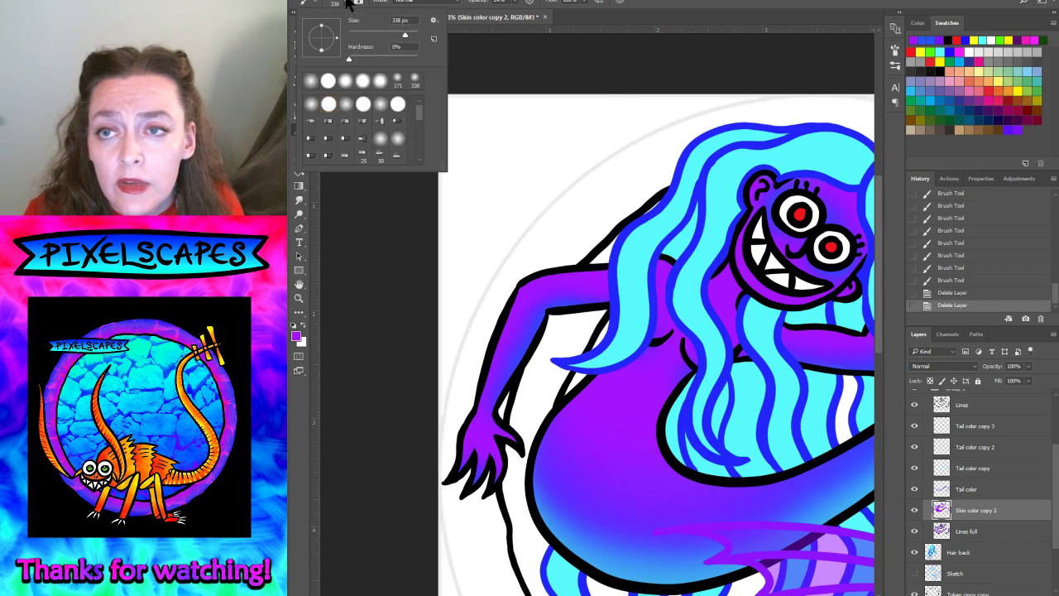
left_click_drag(348, 59, 417, 59)
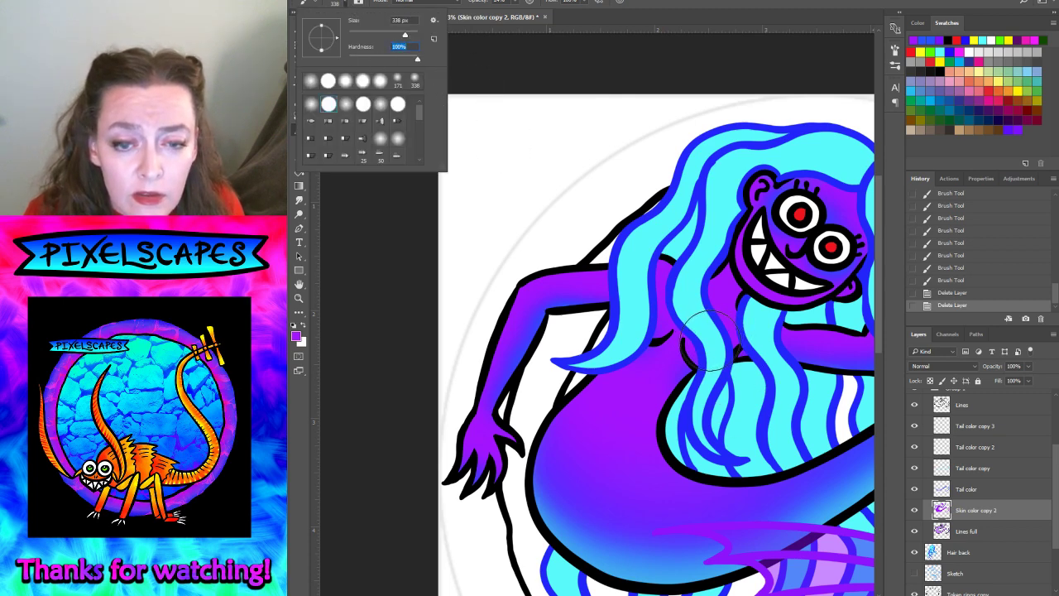
left_click(710, 339)
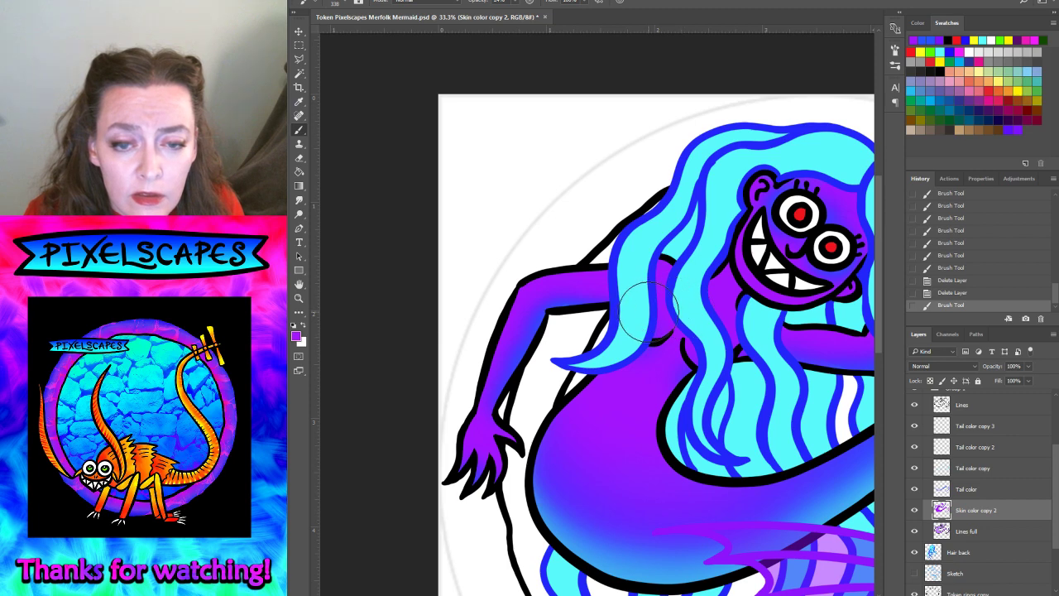
- Make blue the painting colour and brush a stroke along the hair edge
left_click(298, 102)
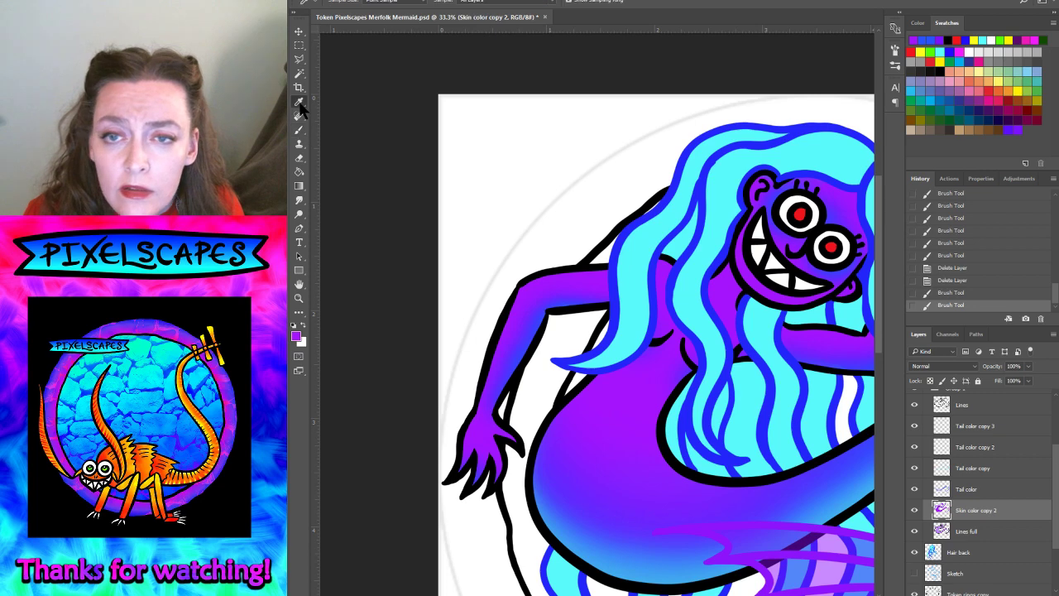
left_click(928, 39)
key("b")
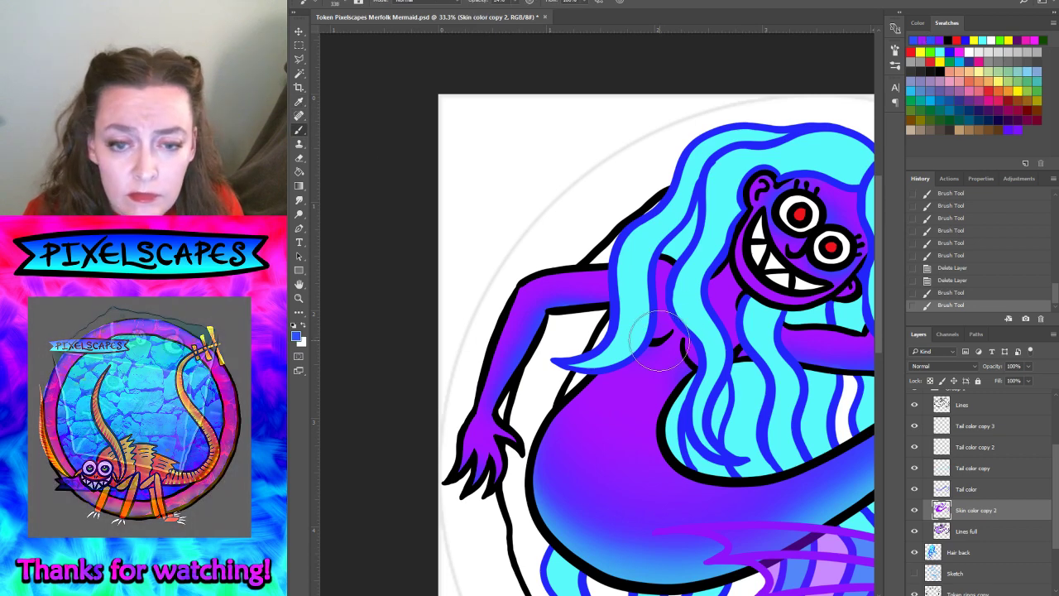
left_click_drag(660, 341, 680, 364)
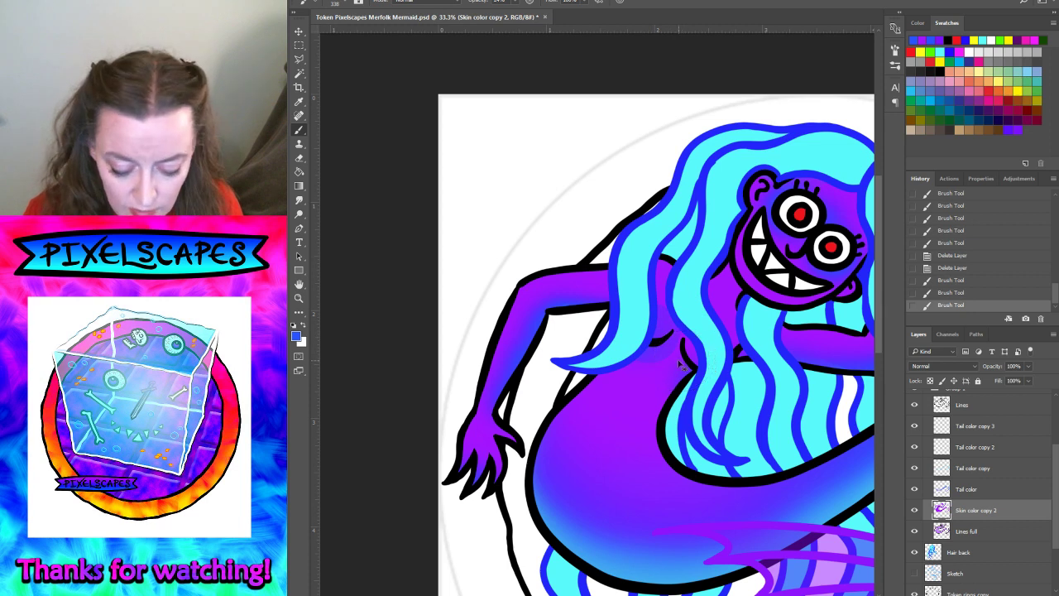
- Set brush hardness to 0% and paint soft blue shading near the hair and arm
left_click(339, 5)
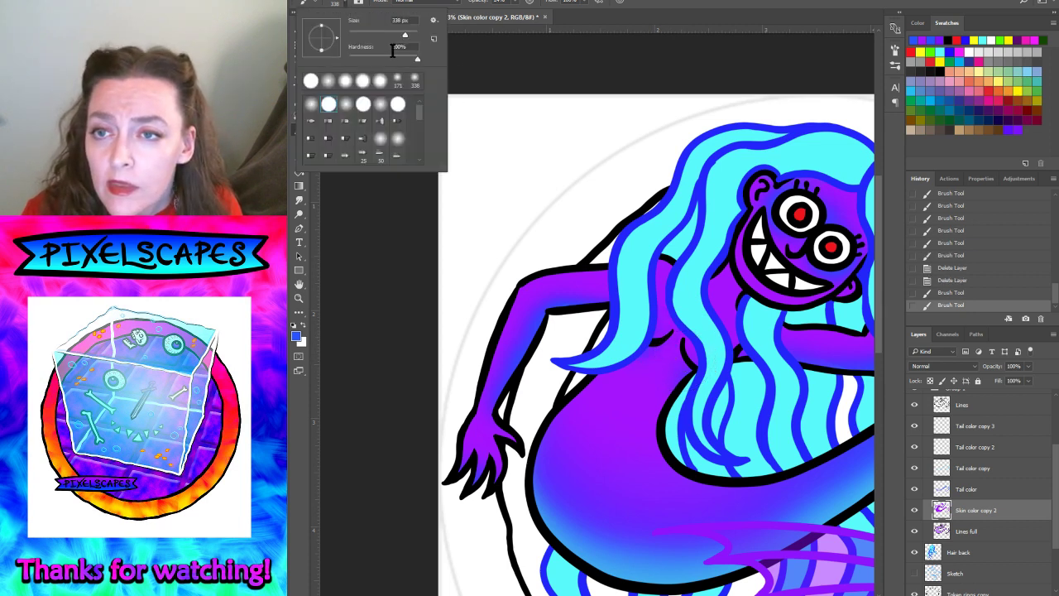
double_click(400, 46)
type("0")
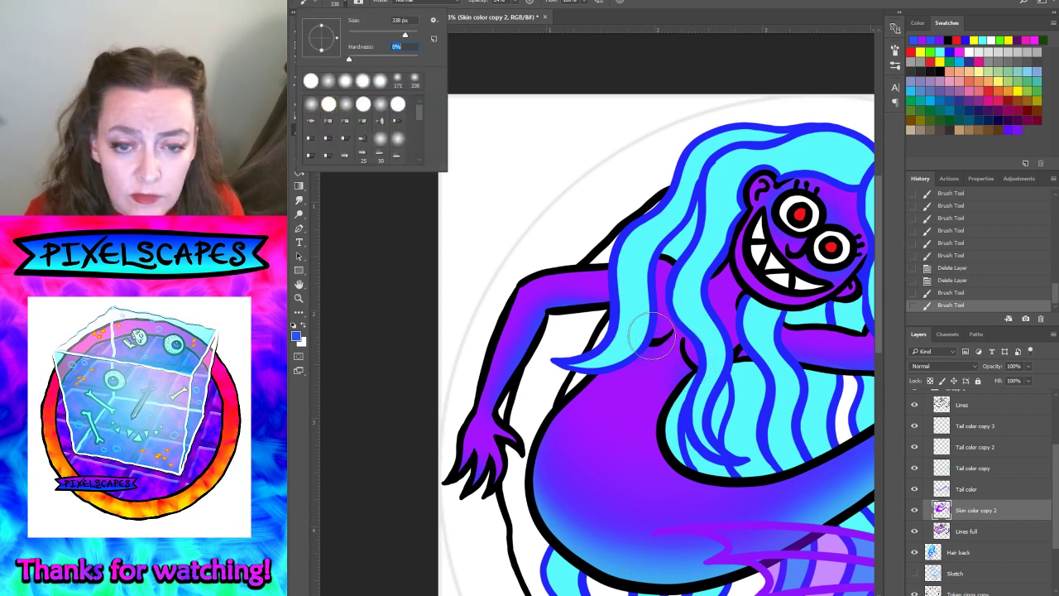
key("Return")
mouse_move(653, 335)
left_mouse_down()
mouse_move(695, 373)
mouse_move(693, 356)
mouse_move(687, 364)
left_mouse_up()
left_click_drag(691, 352, 686, 364)
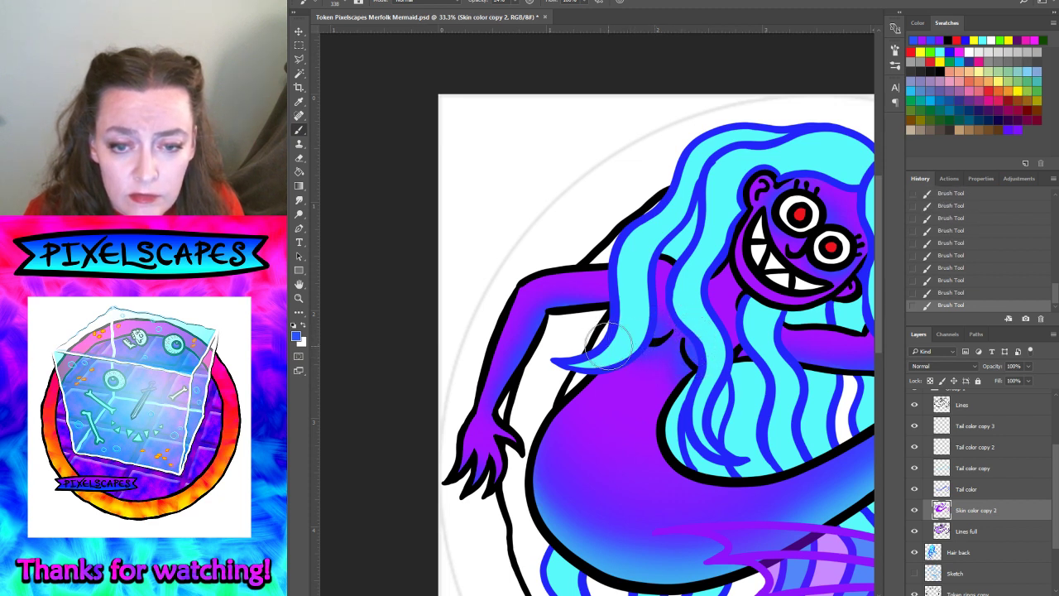
left_click_drag(711, 422, 680, 403)
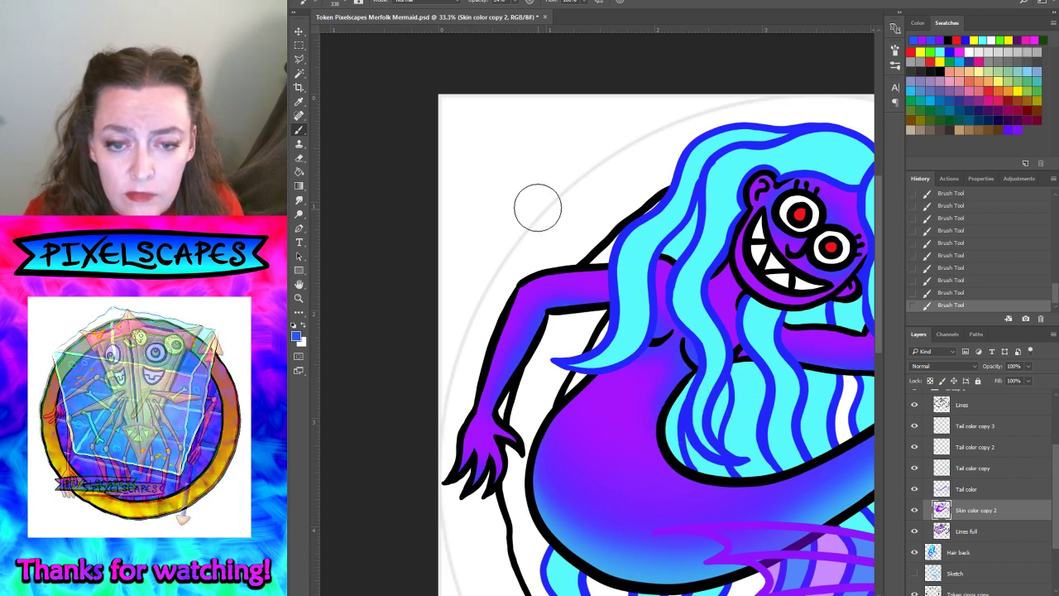
- Try the Eraser on the chest, revert its mark, and return to the Brush
left_click(300, 158)
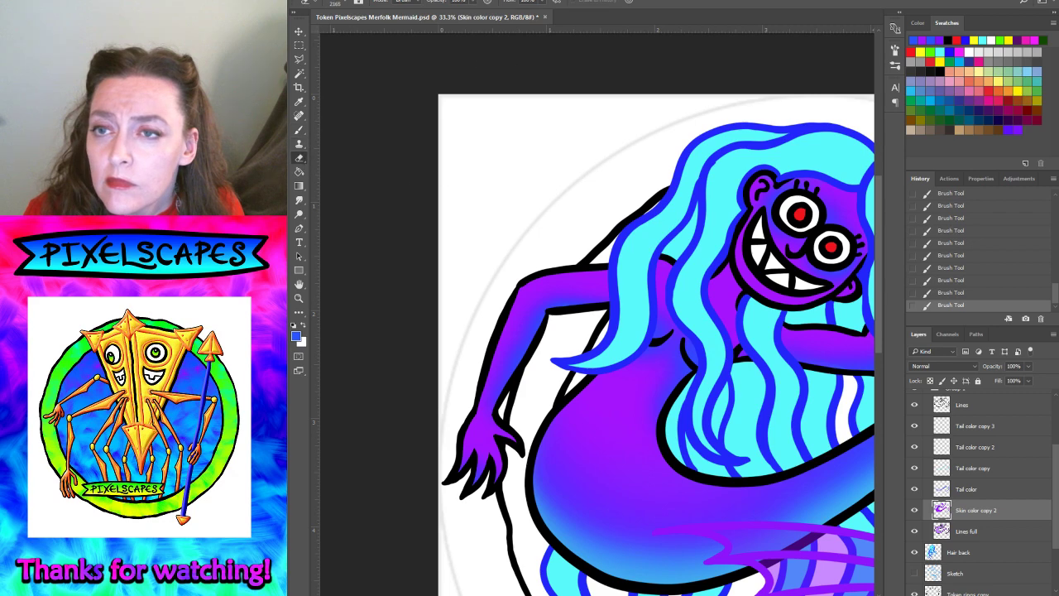
left_click(346, 5)
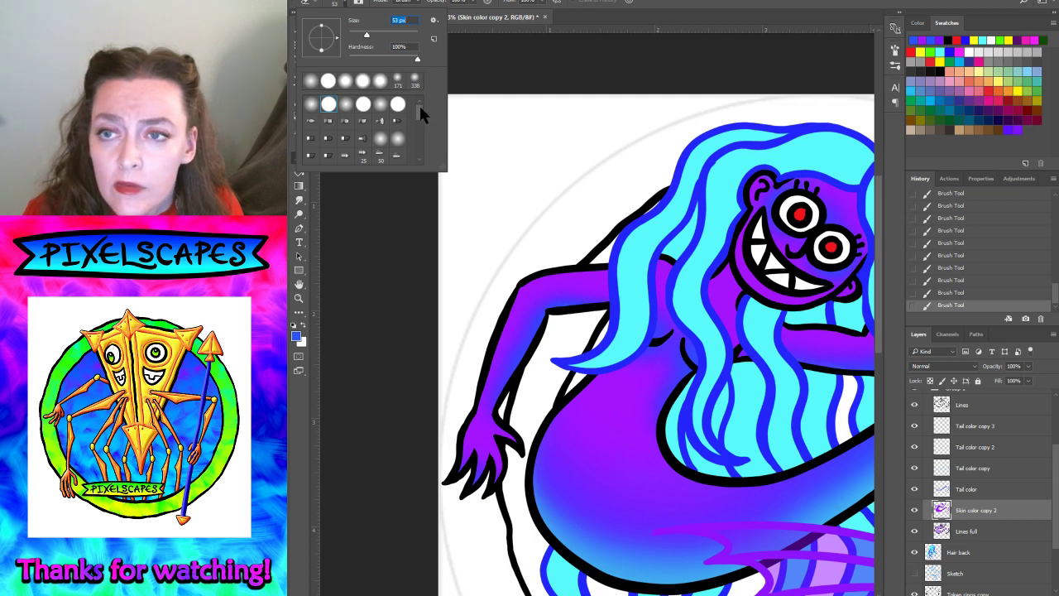
left_click(658, 331)
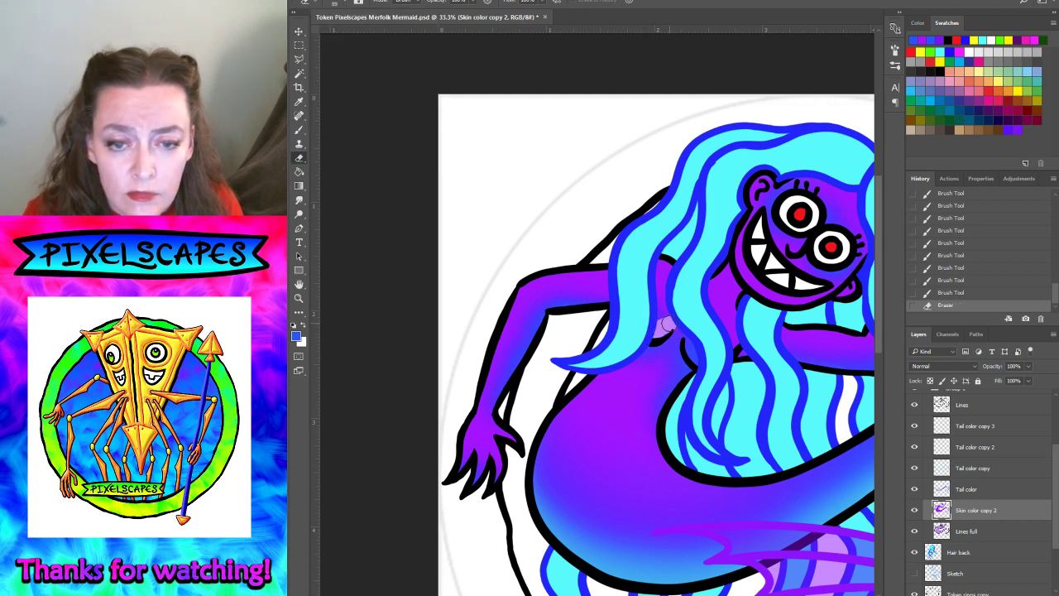
left_click(665, 327)
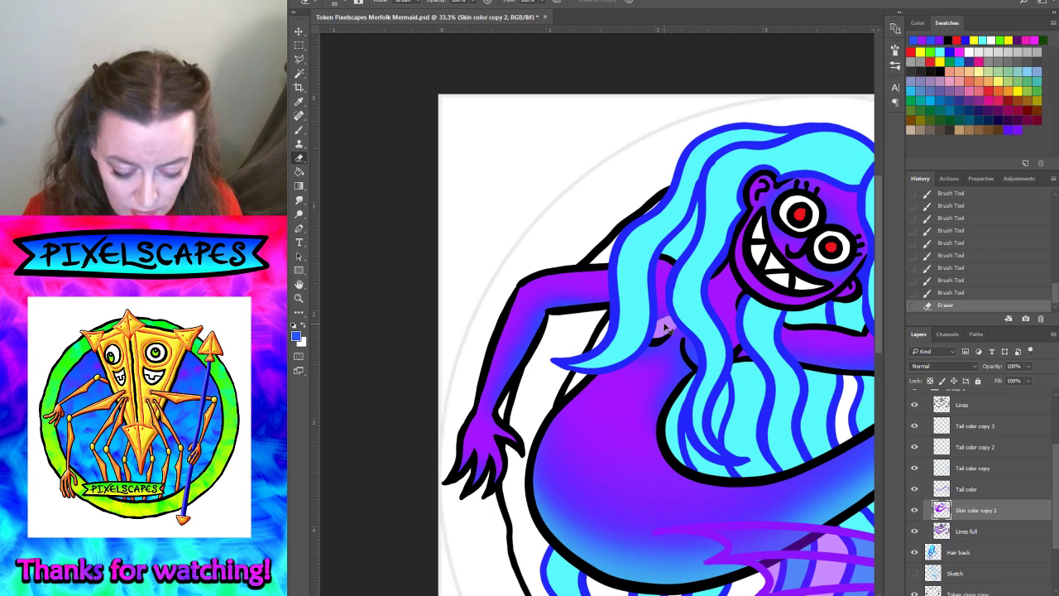
left_click(299, 130)
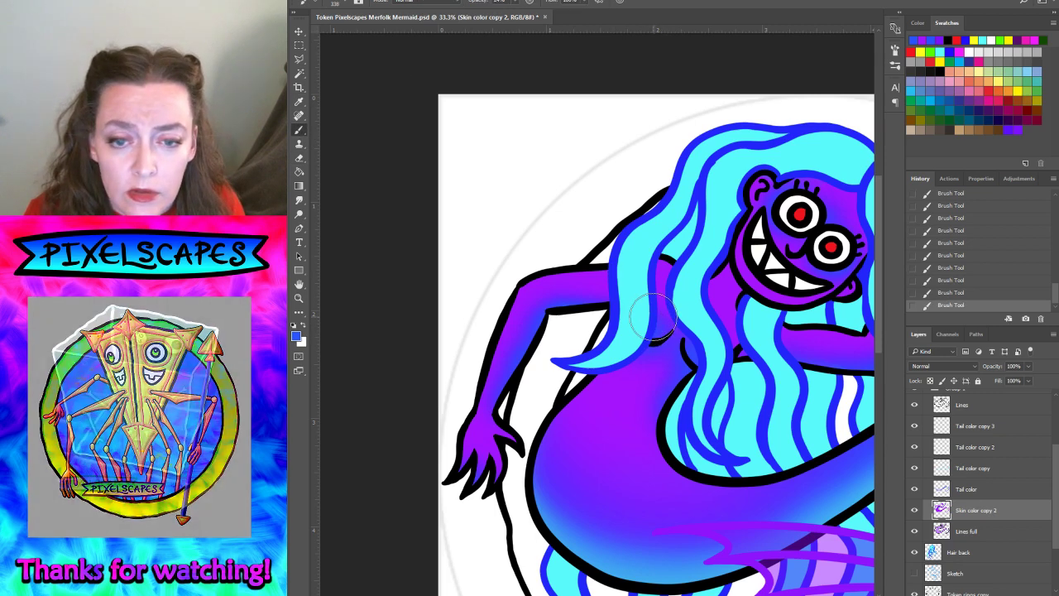
- Adjust brush hardness and opacity, settling on a soft-edged brush
left_click(344, 10)
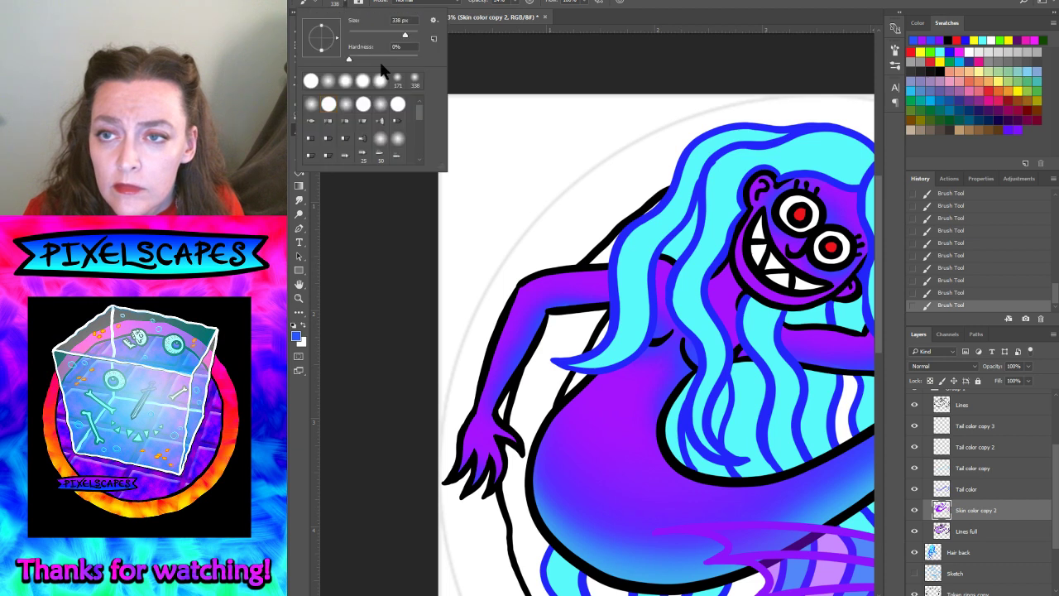
left_click_drag(371, 61, 453, 60)
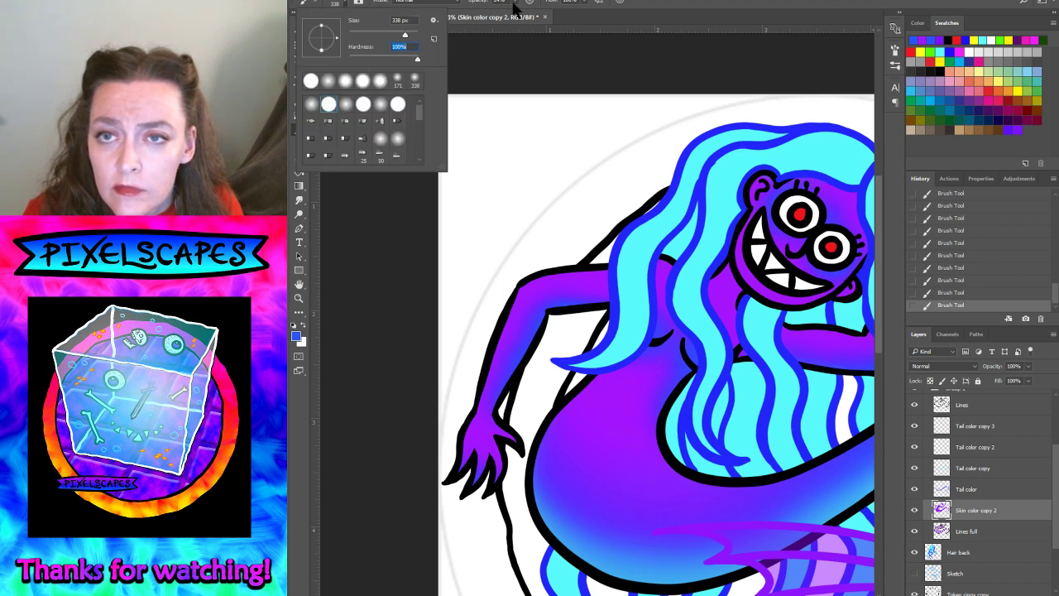
left_click(516, 8)
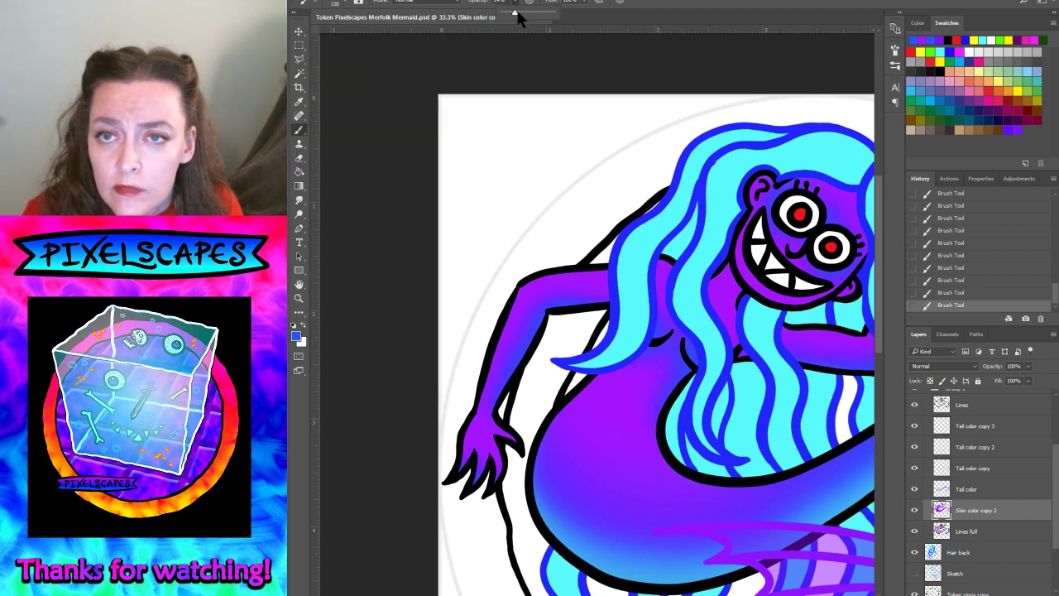
left_click(650, 310)
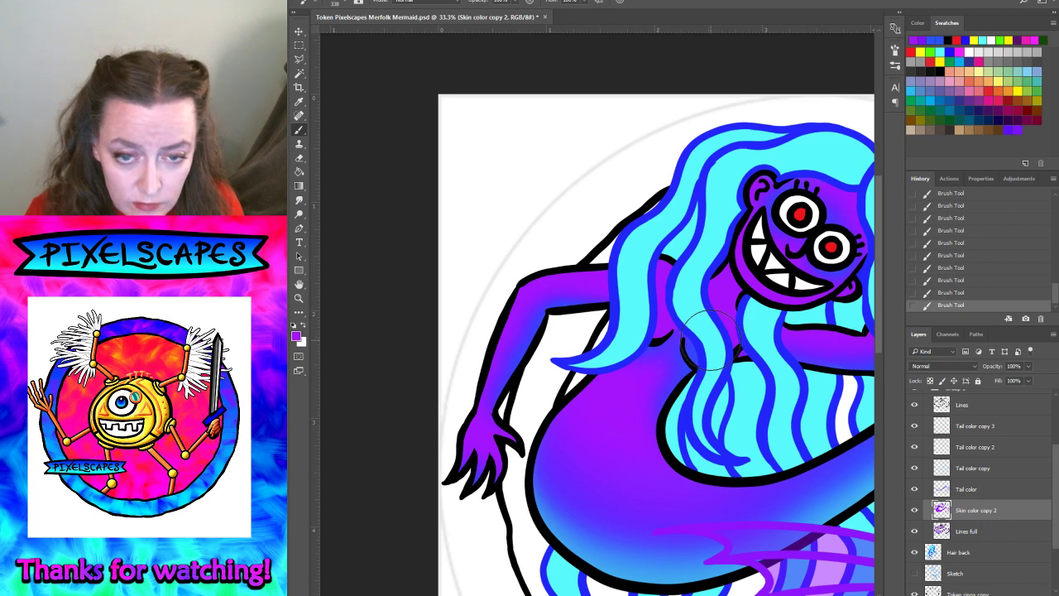
left_click(345, 5)
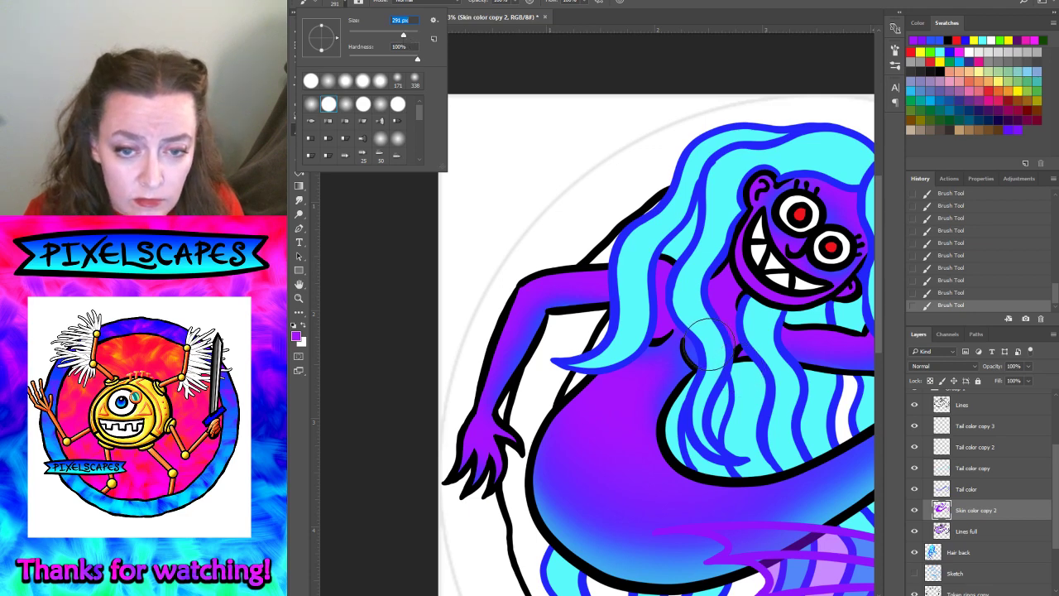
key("Return")
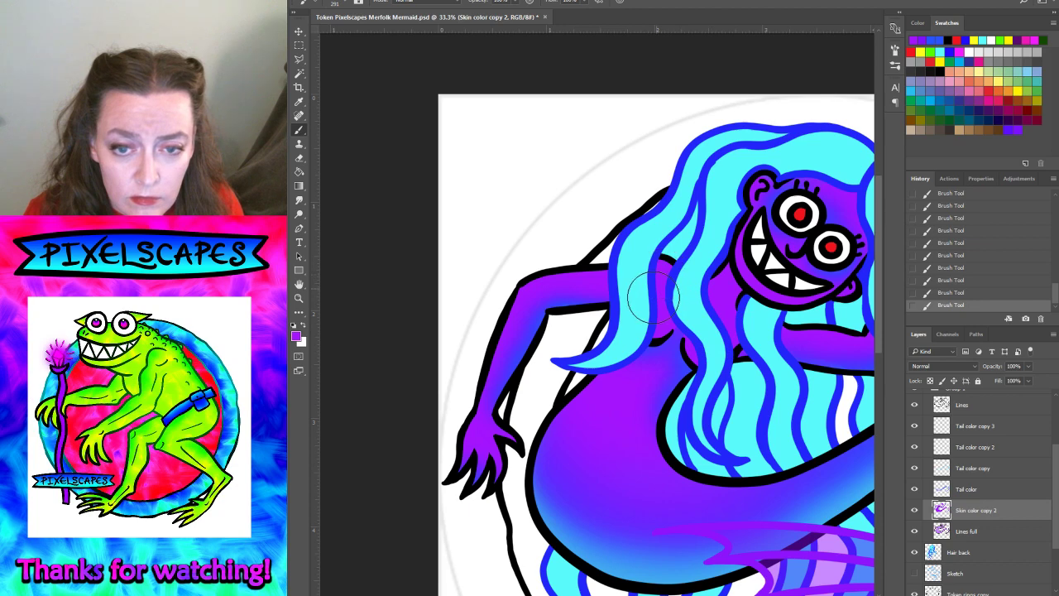
left_click(335, 3)
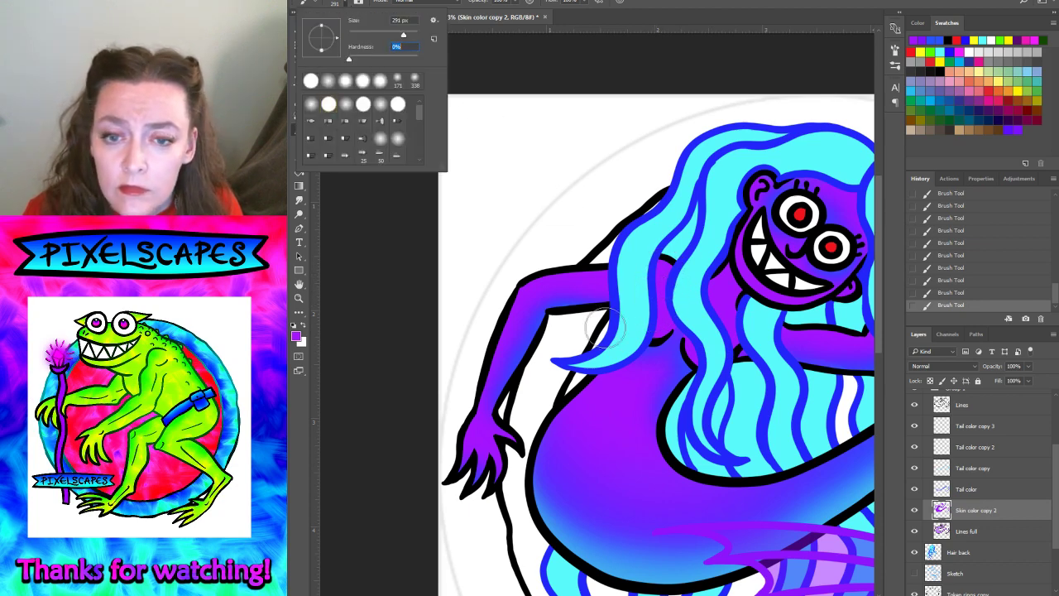
left_click(683, 325)
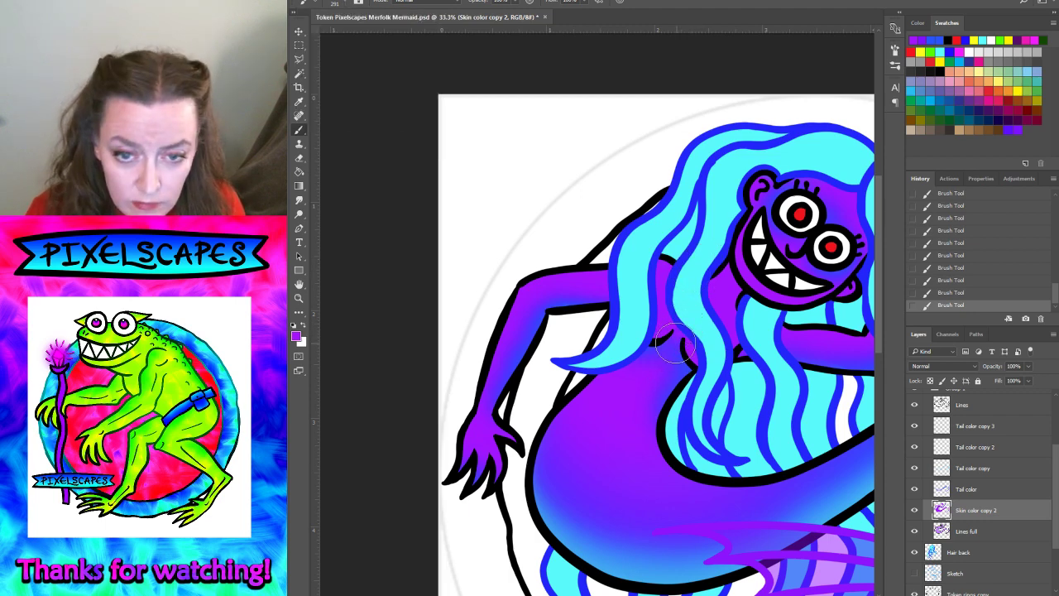
- Resize the brush from 99 px through 369 px to 209 px, then zoom out to the whole token
left_click(346, 3)
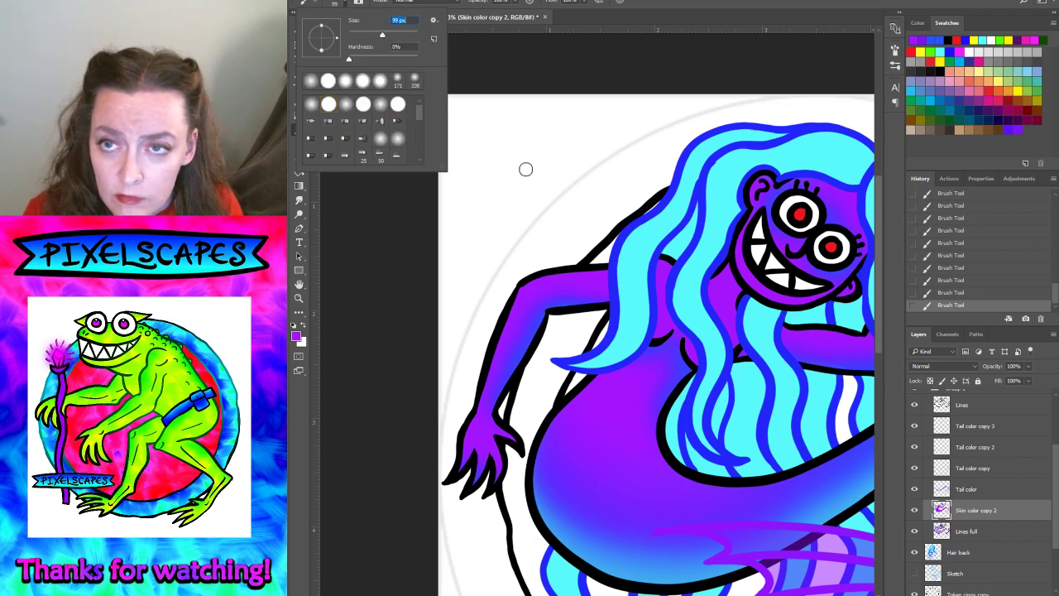
key("Return")
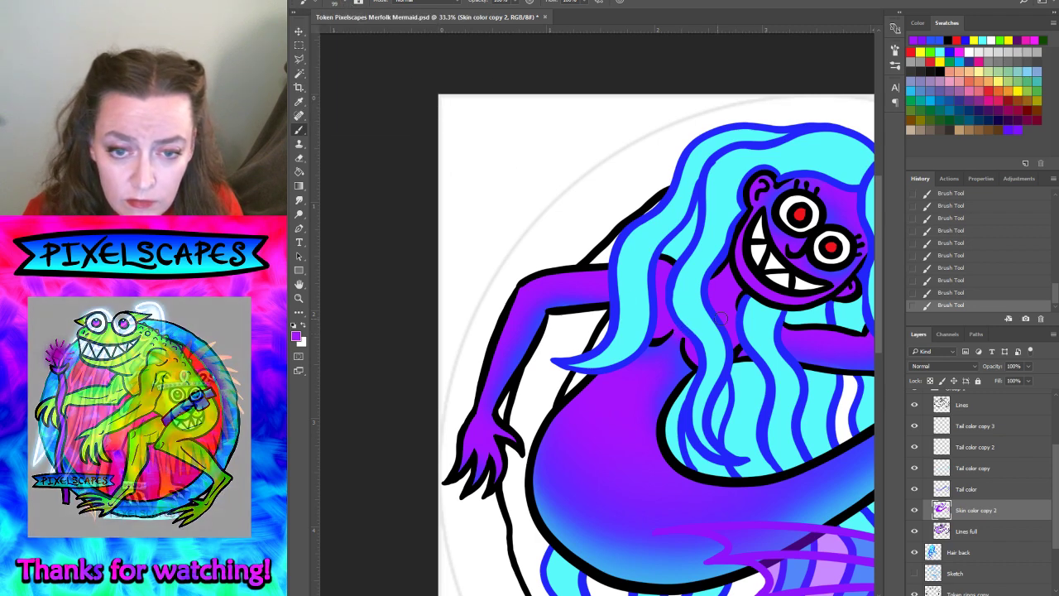
left_click(350, 4)
left_click_drag(394, 38, 392, 37)
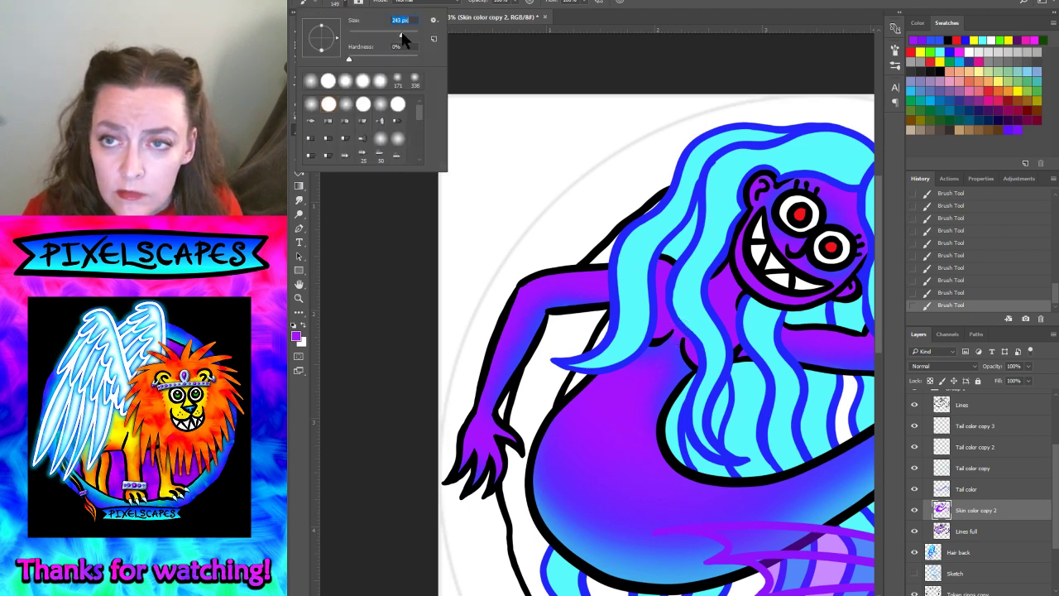
left_click_drag(411, 39, 406, 38)
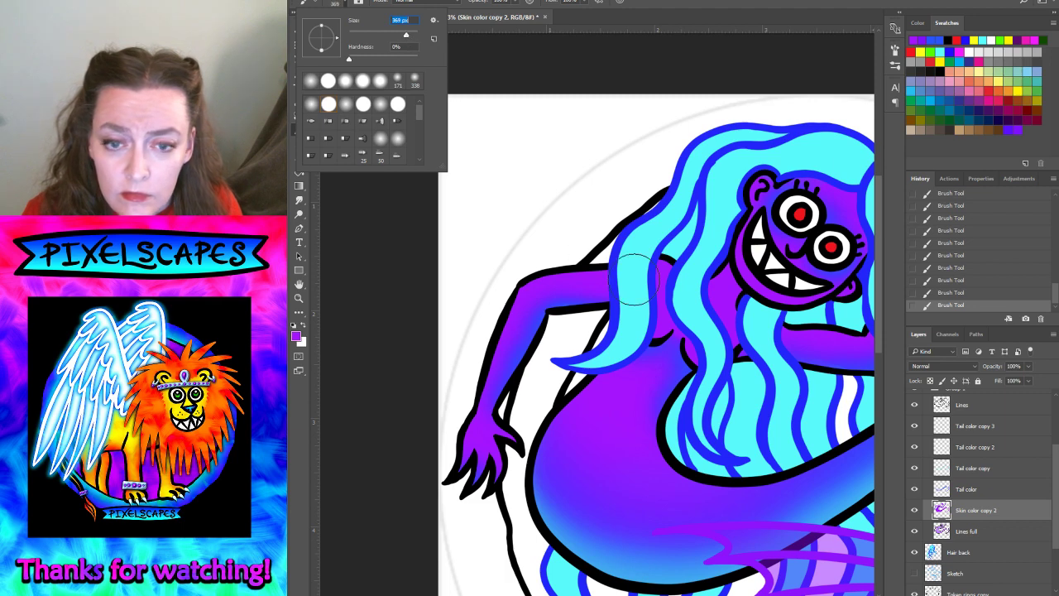
key("Return")
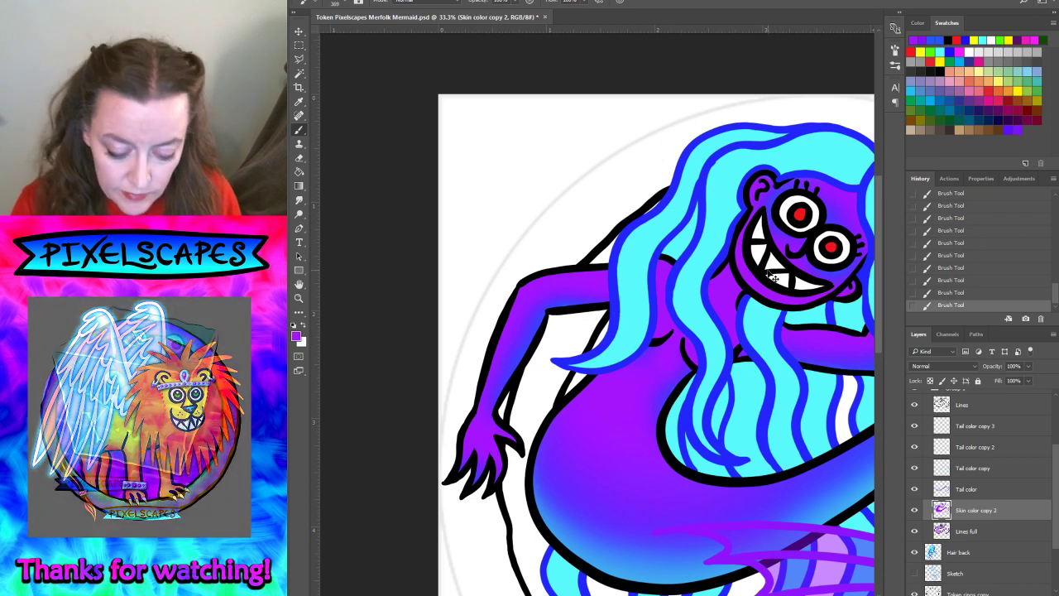
left_click(353, 4)
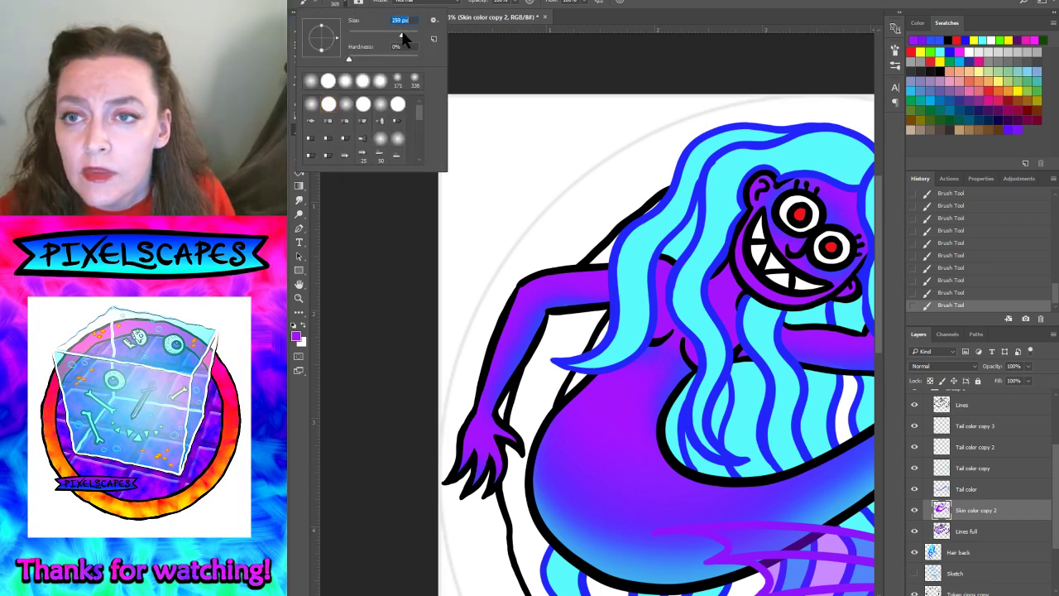
type("209")
key("Return")
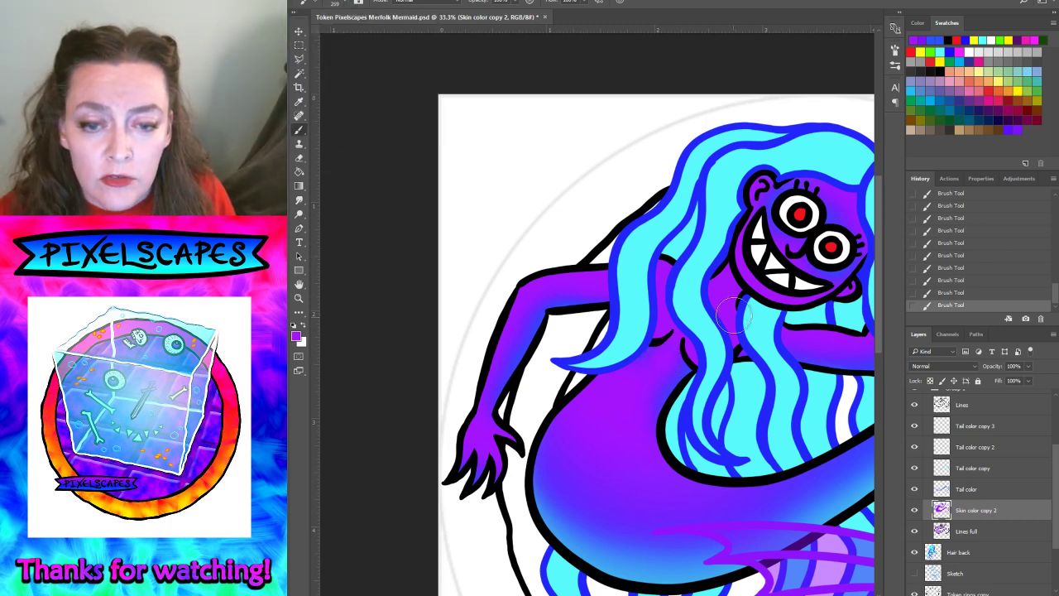
left_click(514, 2)
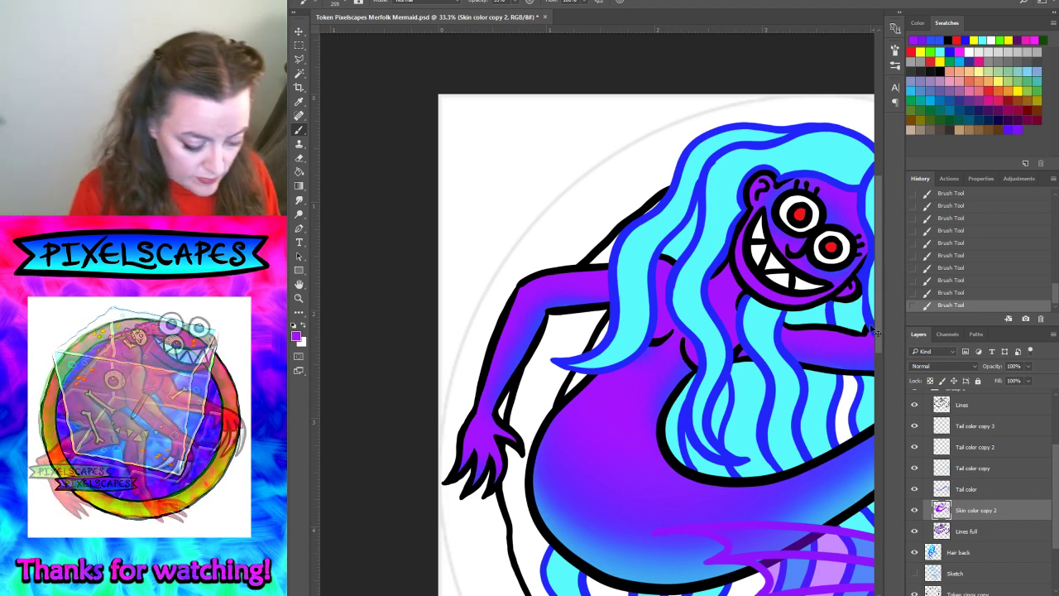
key("ctrl+minus")
key("ctrl+minus")
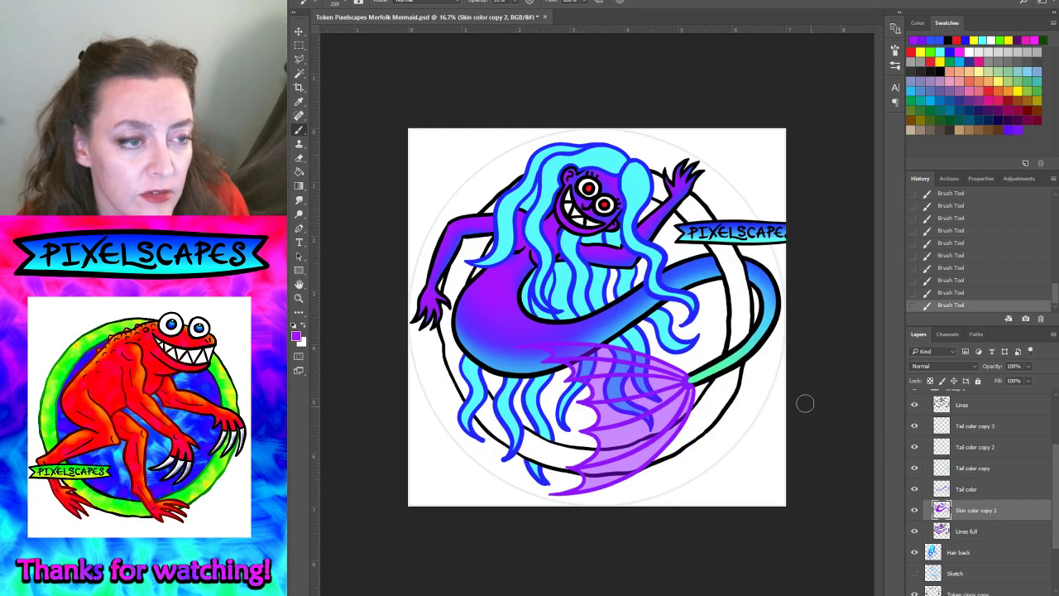
- Duplicate Group 1 and move the copy's Lines layer above Group 1 copy
left_click(984, 492)
left_click(989, 511)
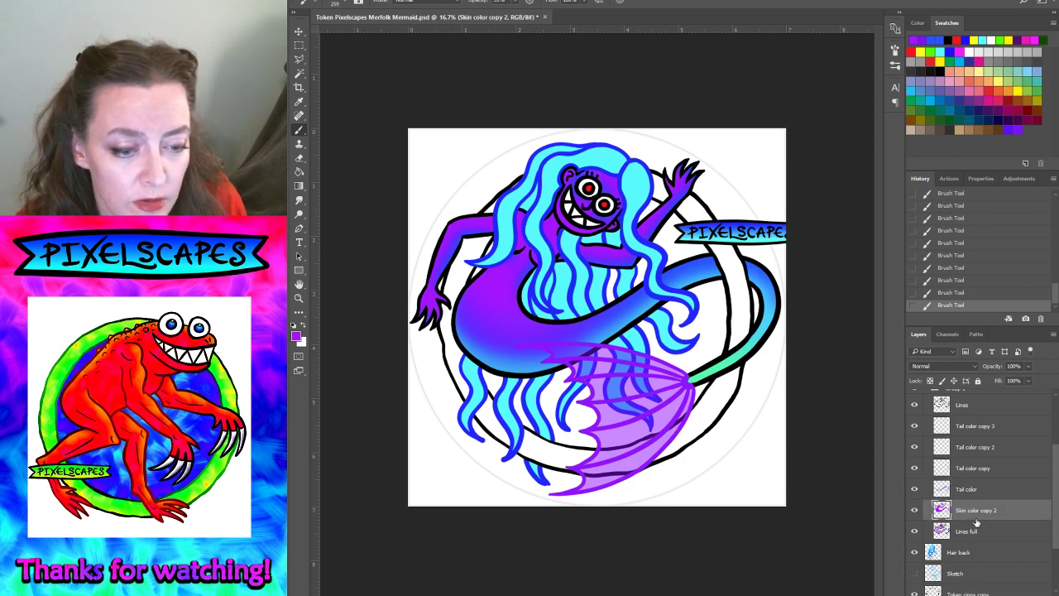
scroll(976, 500, "up", 1)
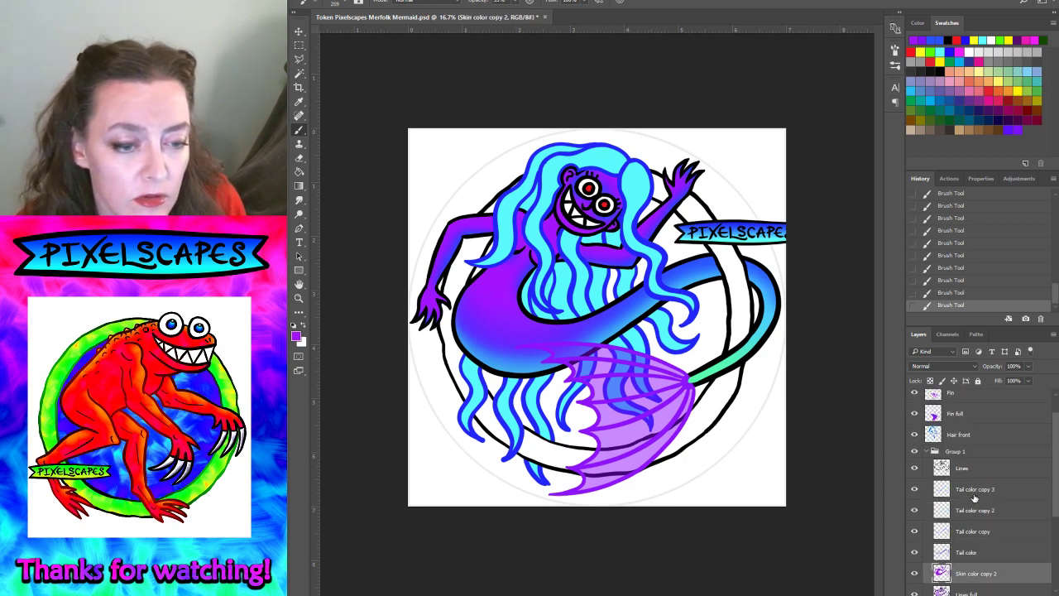
scroll(975, 497, "up", 1)
left_click(961, 448)
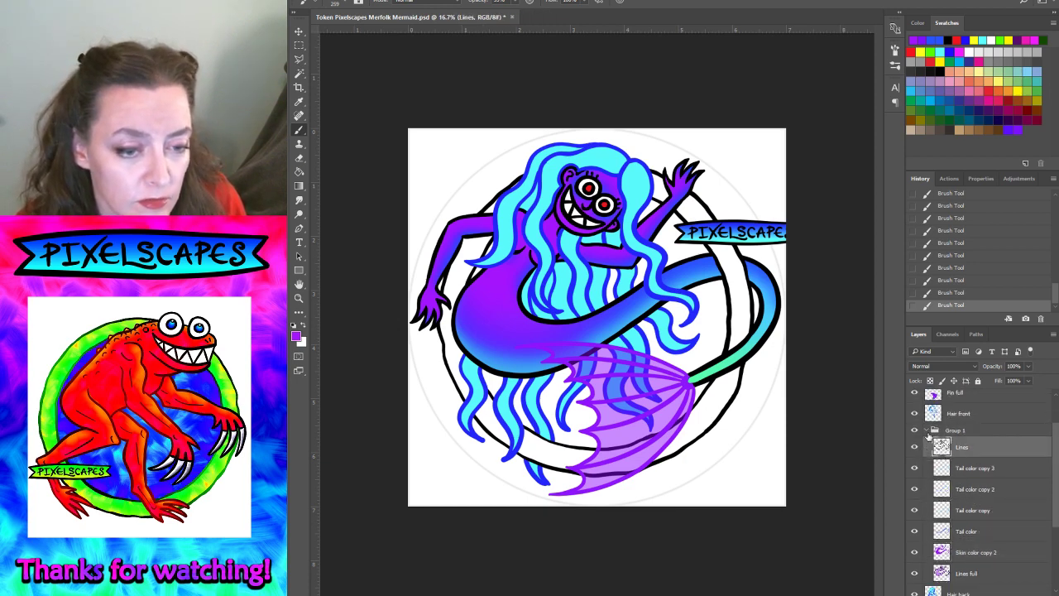
left_click(927, 432)
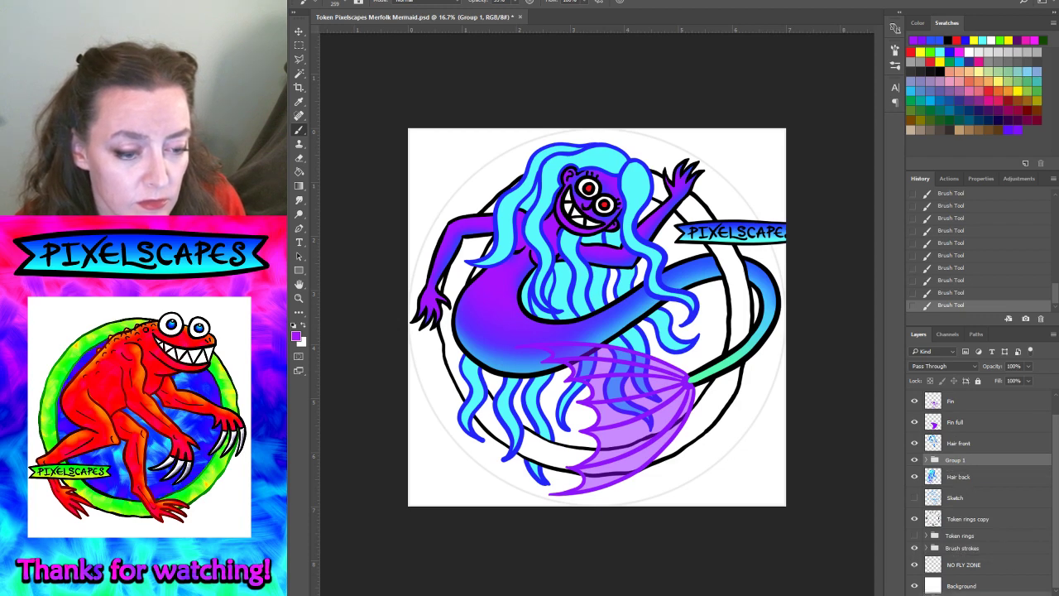
key("ctrl+j")
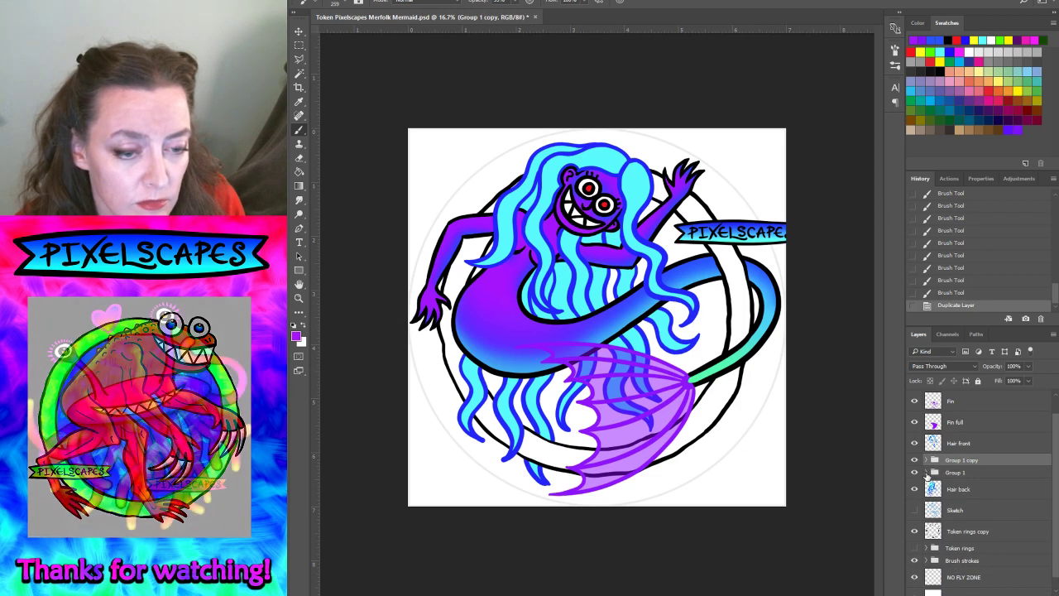
left_click(925, 472)
left_click(929, 470)
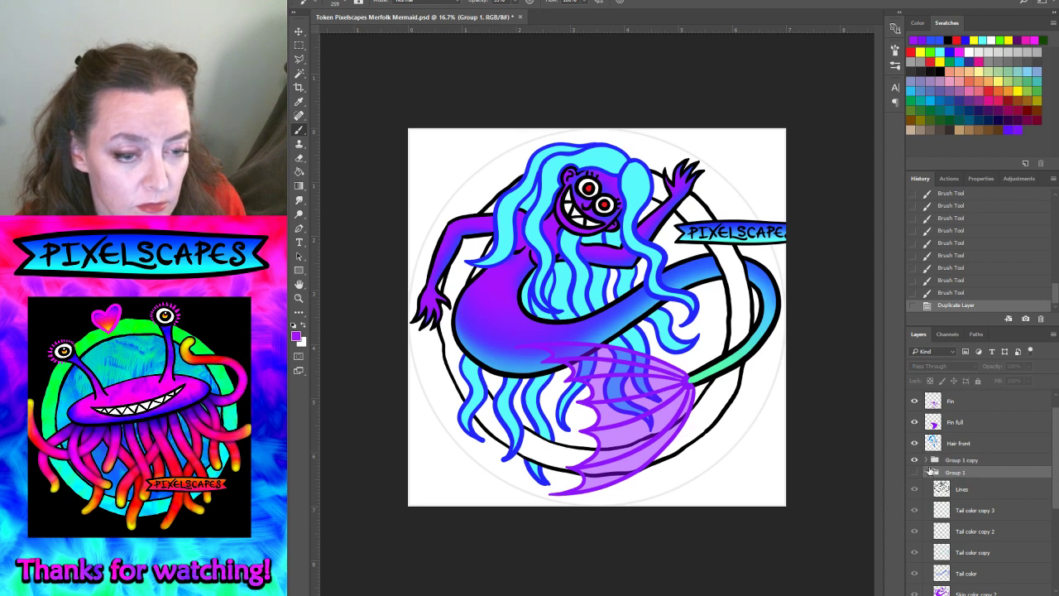
left_click(925, 461)
left_click(962, 481)
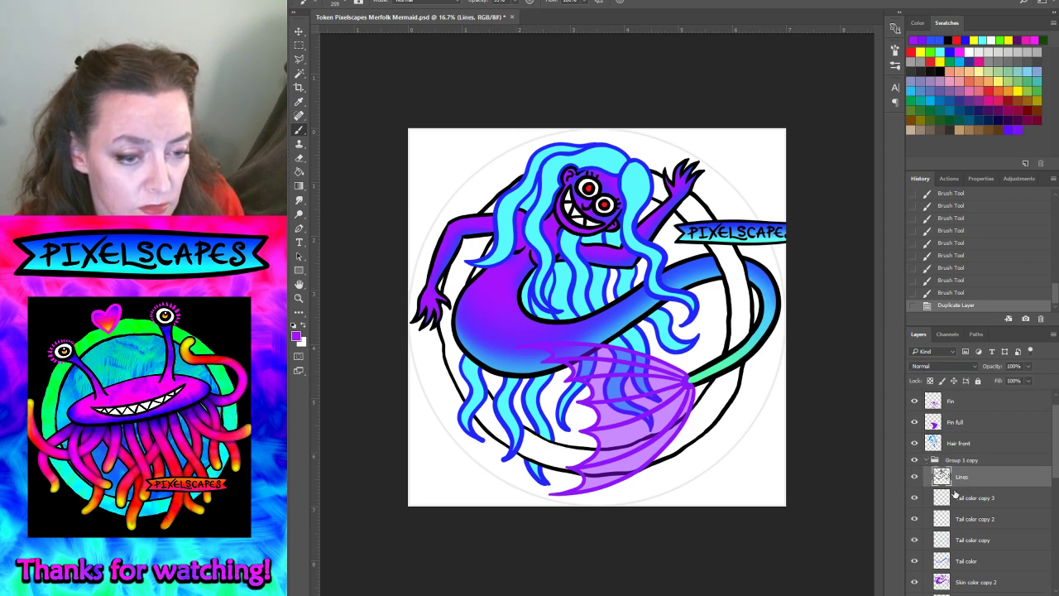
mouse_move(959, 479)
left_mouse_down()
mouse_move(961, 464)
mouse_move(941, 455)
left_mouse_up()
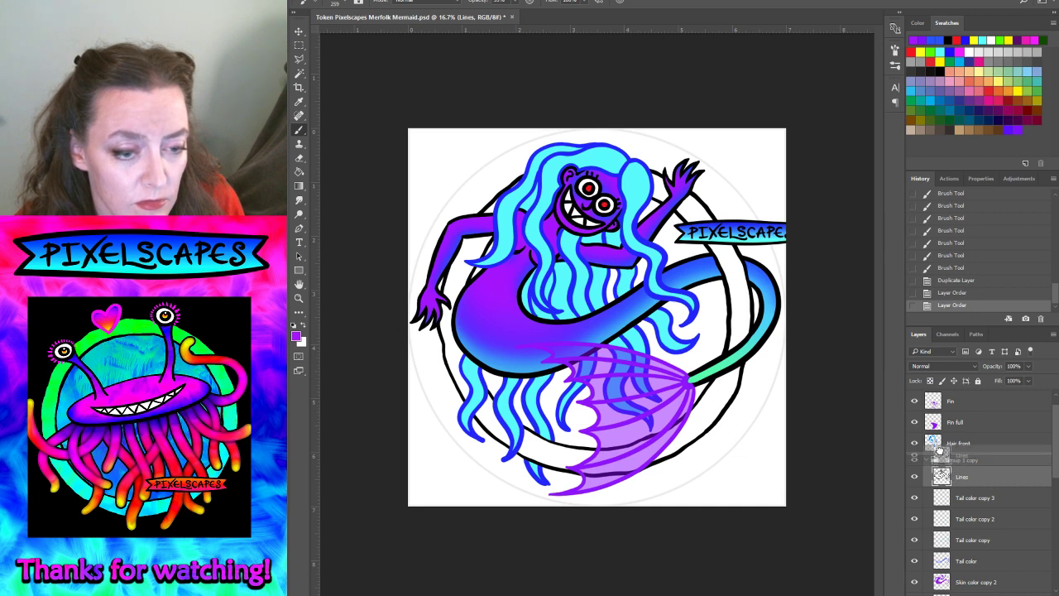
- Merge the layers from Tail color copy 3 down to Skin color copy 2 into one
left_click(956, 497)
scroll(976, 530, "down", 1)
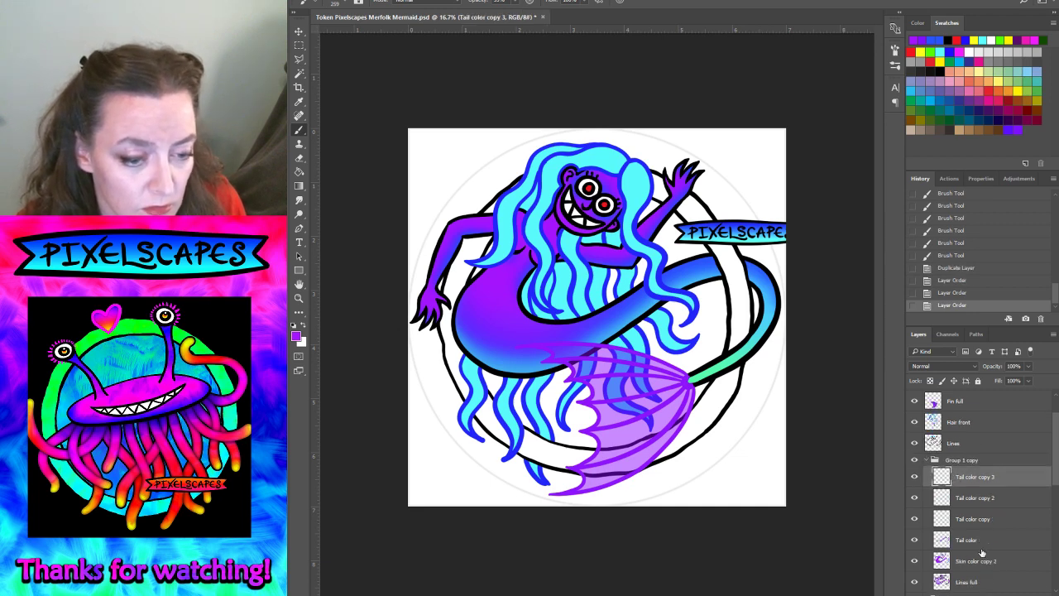
scroll(980, 550, "down", 1)
left_click(971, 540, "shift")
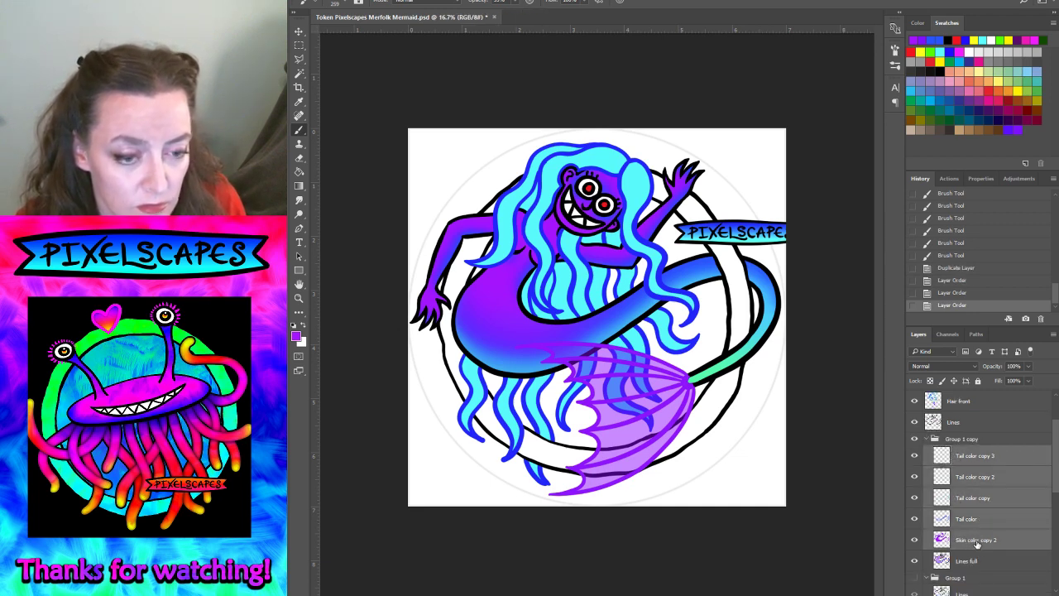
key("ctrl+e")
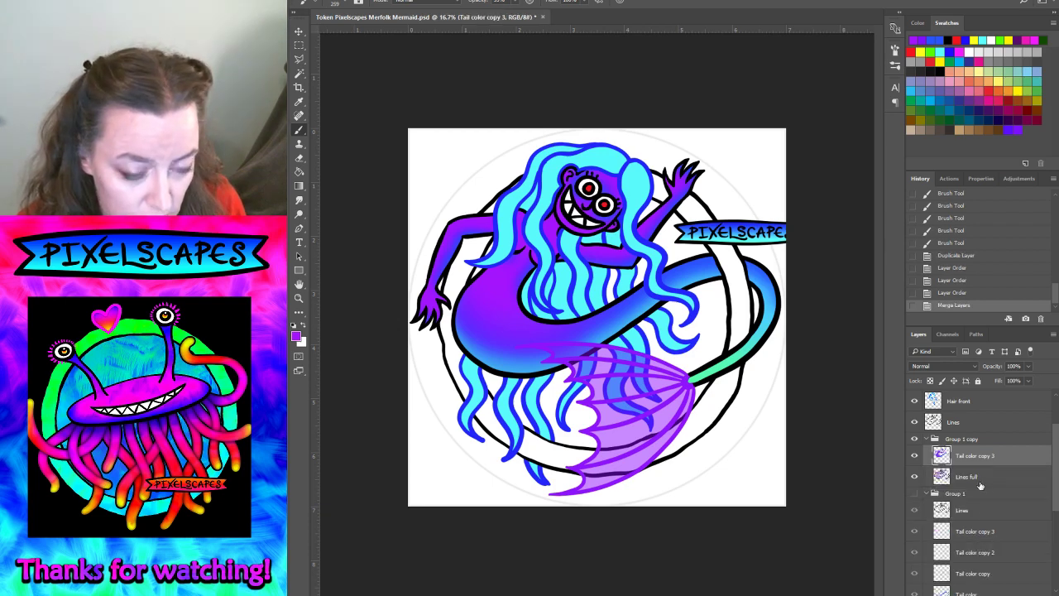
- Merge that colour layer into Lines full, move it out, and delete Group 1 copy
left_click(942, 478)
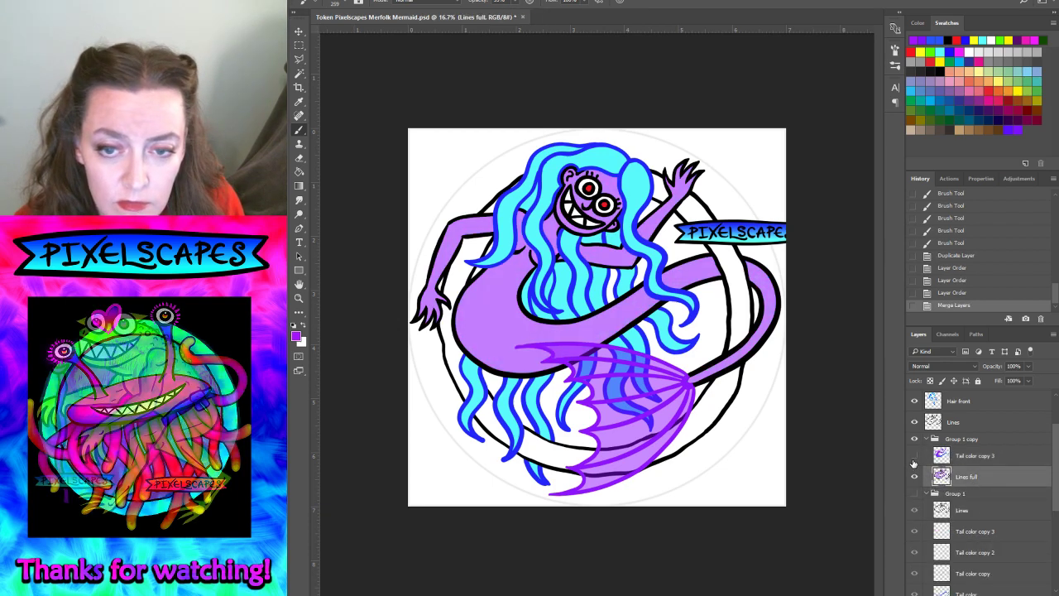
left_click(967, 461)
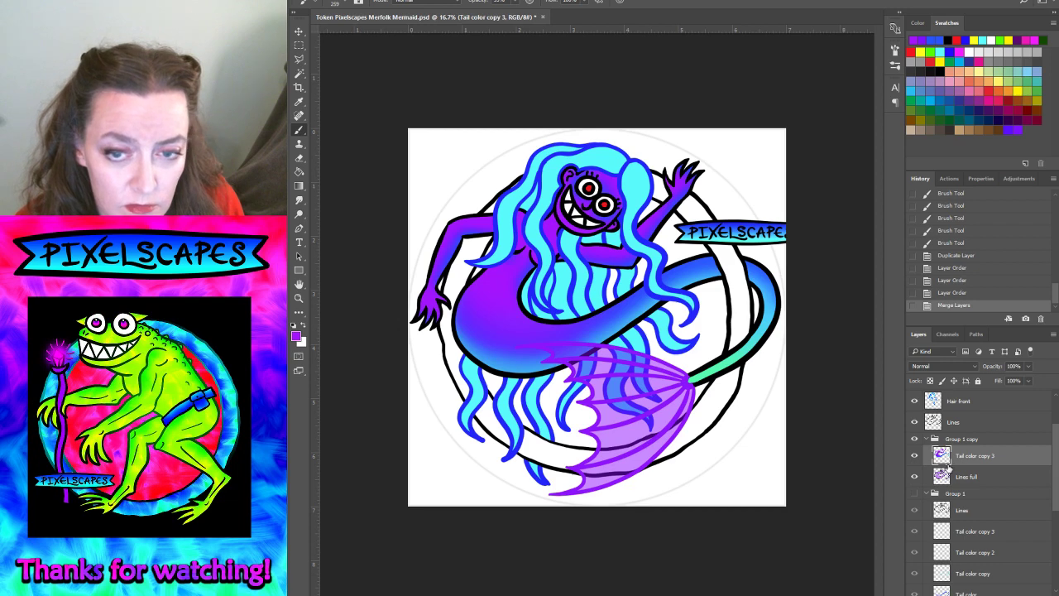
key("ctrl+e")
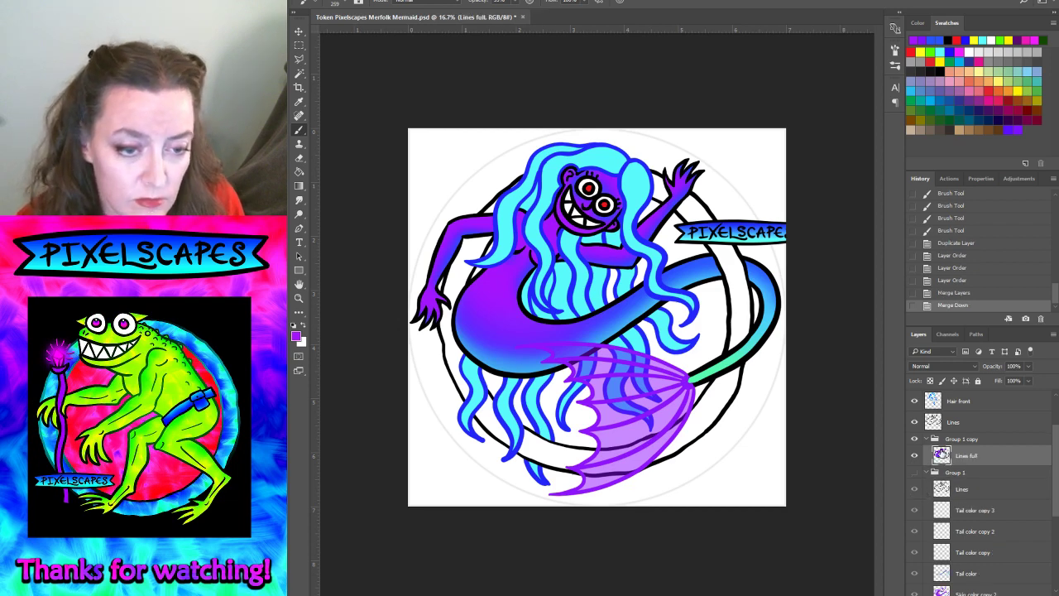
left_click_drag(958, 450, 963, 441)
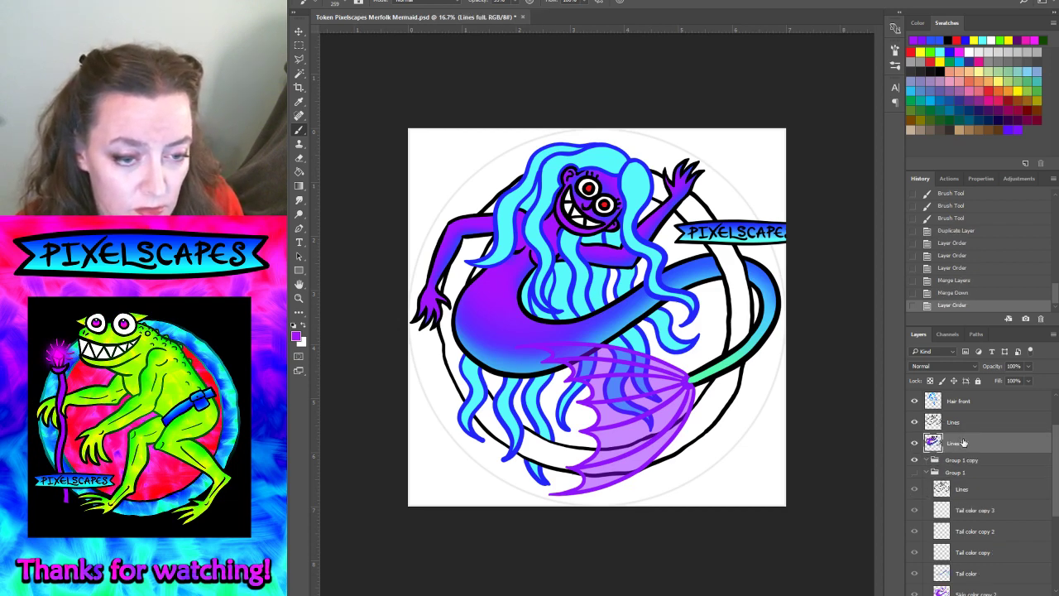
left_click(962, 461)
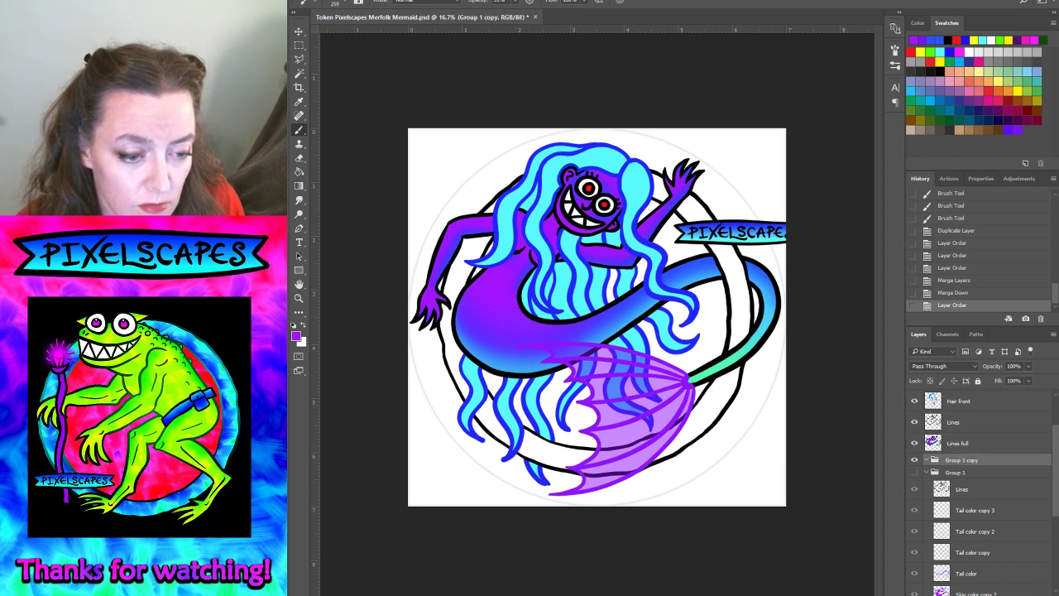
key("Delete")
left_click(928, 461)
type("Skin layered")
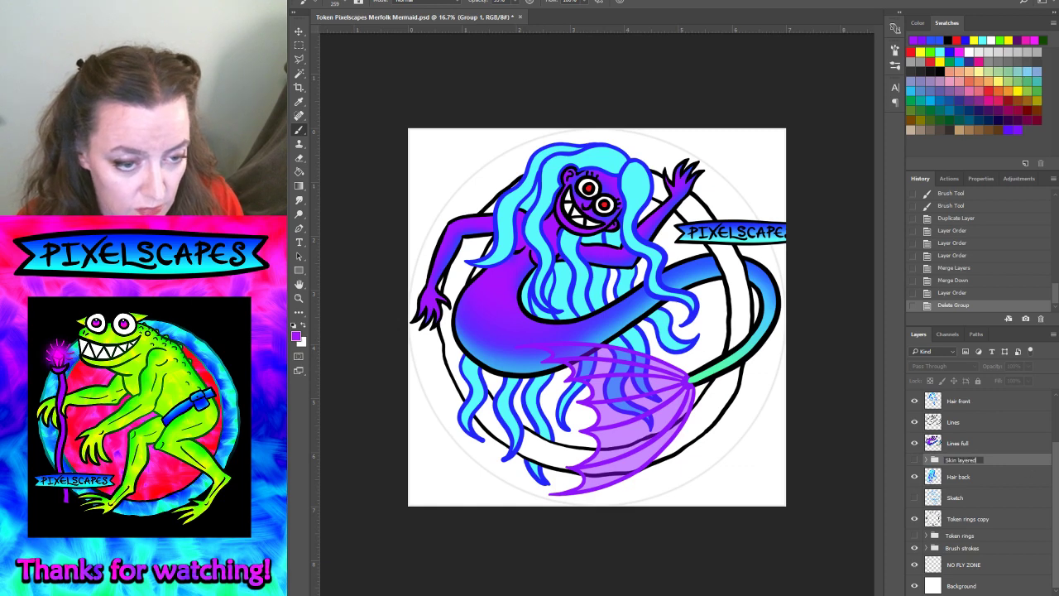
- Name the group 'Skin layered' and rename the Lines full layer 'Skin unified'
key("Return")
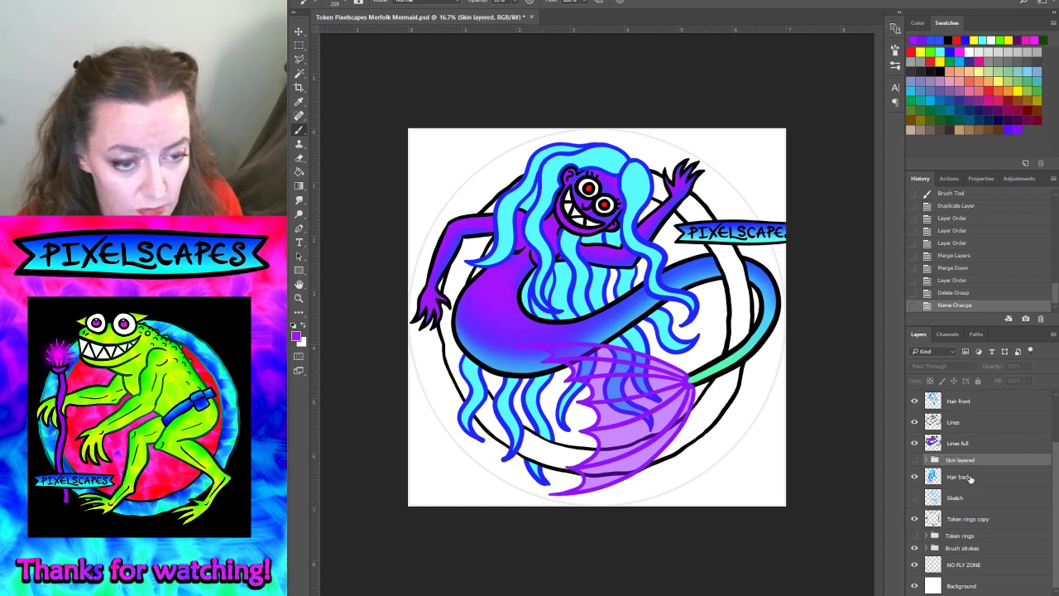
double_click(957, 444)
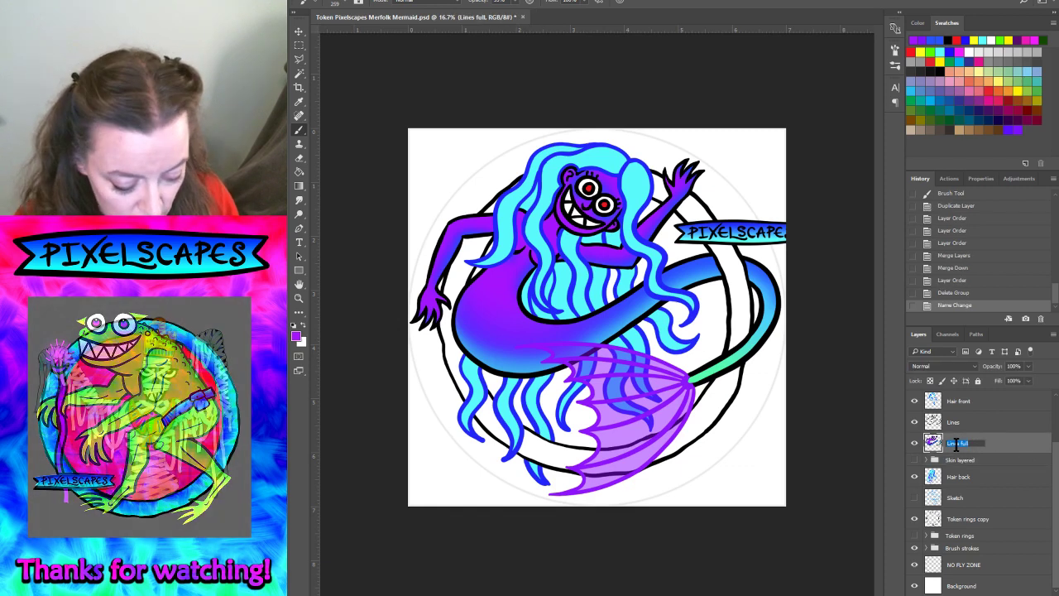
type("Skin unified")
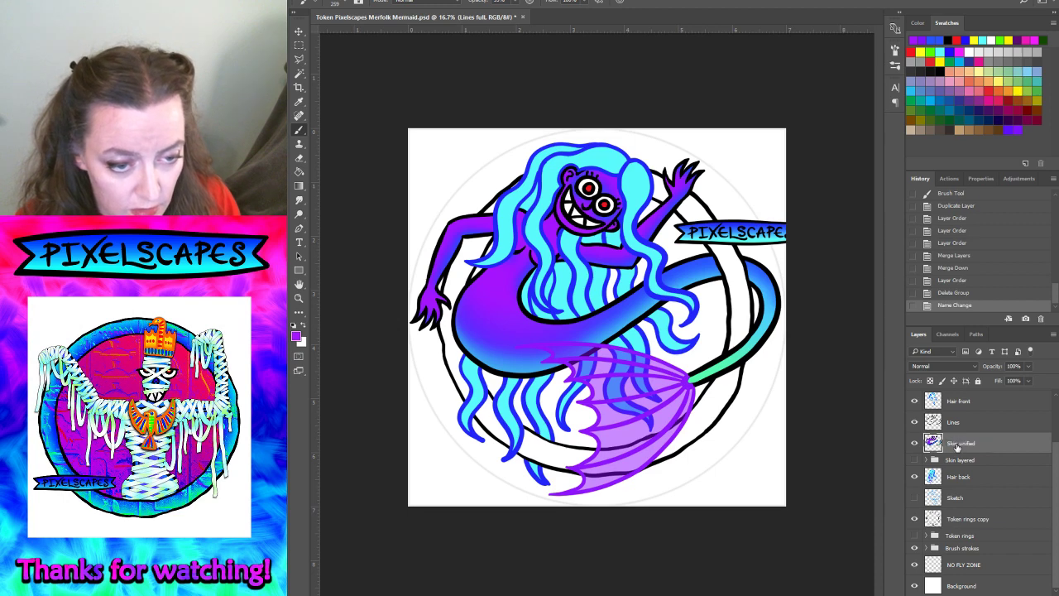
key("Return")
- Toggle Hair front and Hair back visibility on and off to compare the hair layers
left_click(972, 479)
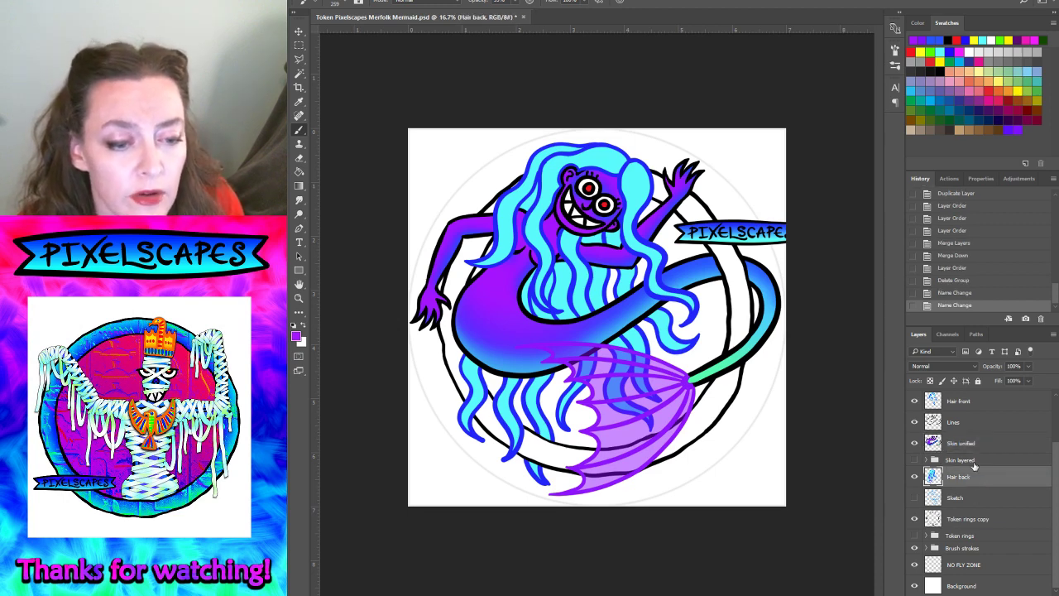
scroll(974, 466, "up", 2)
scroll(974, 465, "down", 1)
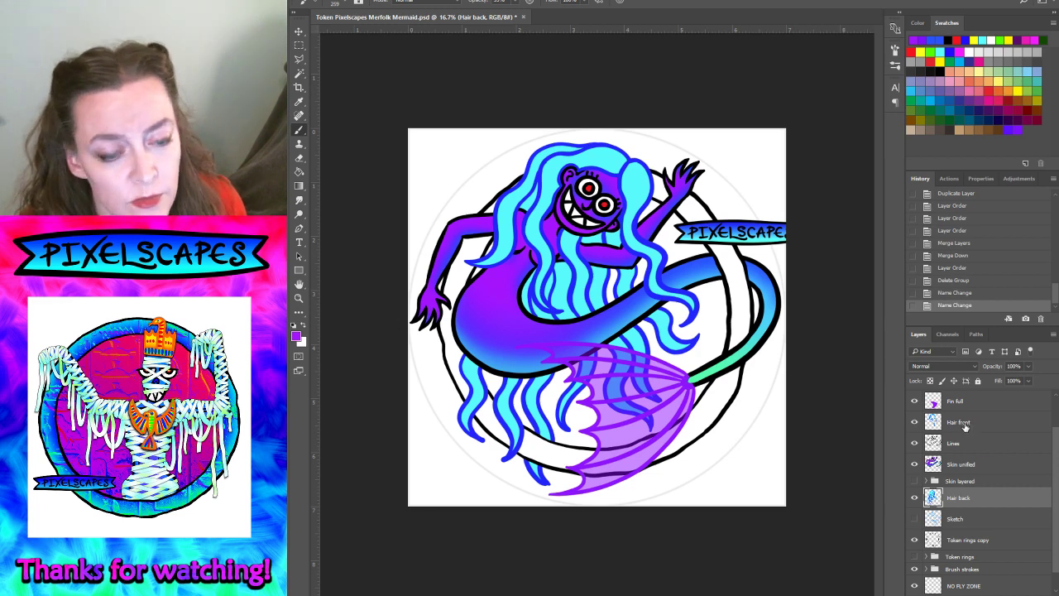
left_click(914, 423)
left_click(914, 423)
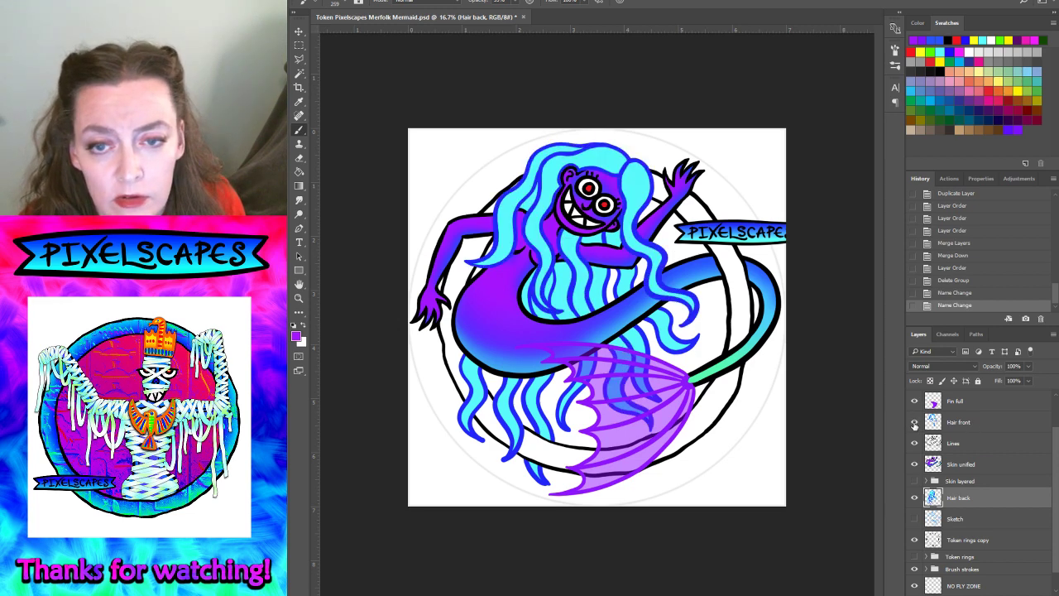
left_click(915, 423)
left_click(915, 422)
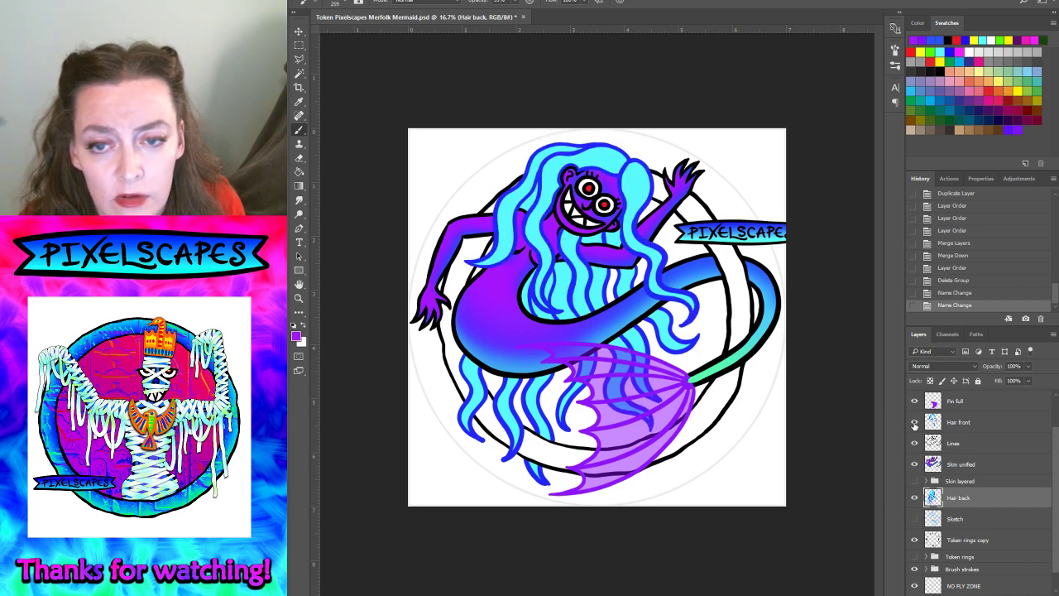
left_click(915, 499)
left_click(914, 499)
left_click(914, 499)
left_click(915, 499)
left_click(914, 499)
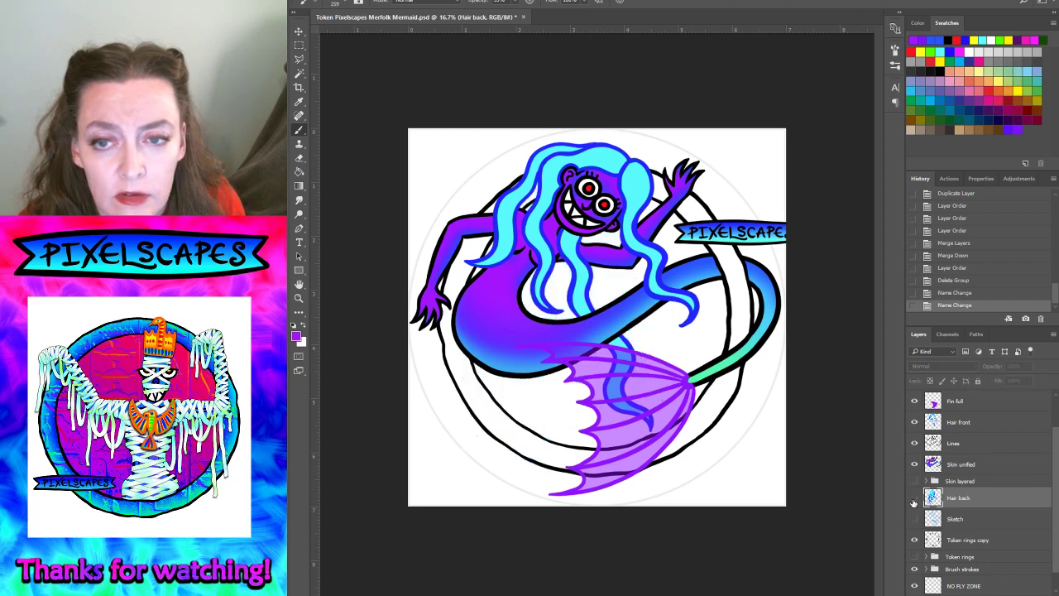
left_click(914, 499)
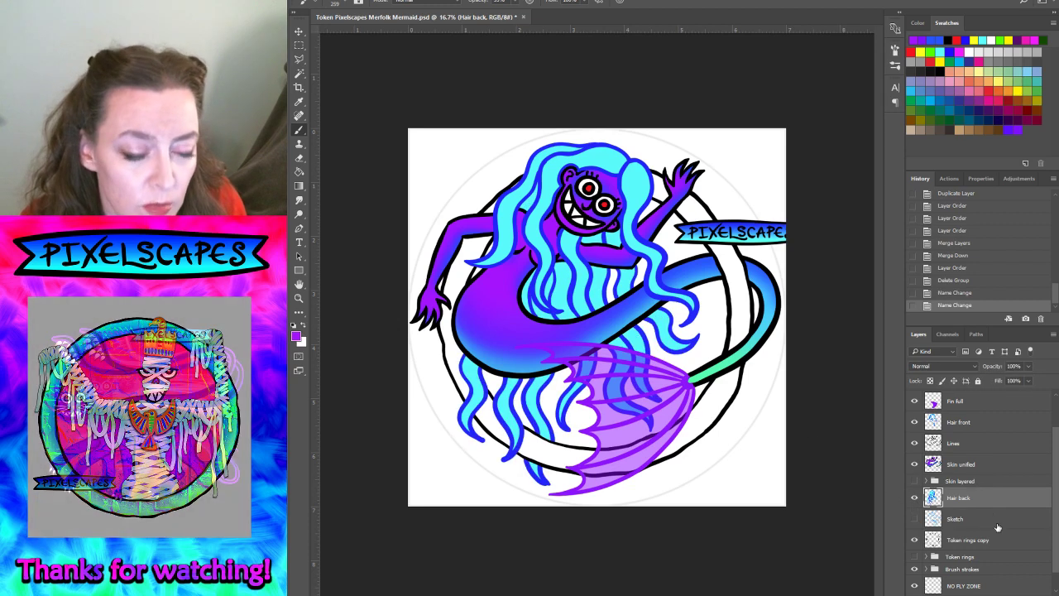
- Hide the Skin unified, Lines, fin fill and fin outline layers
left_click(914, 466)
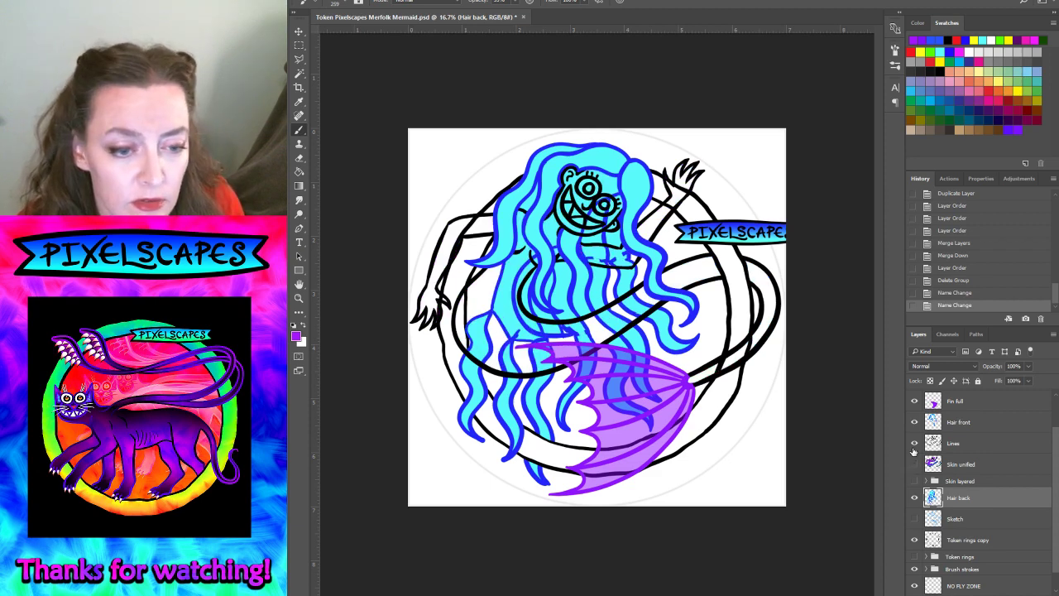
left_click(915, 445)
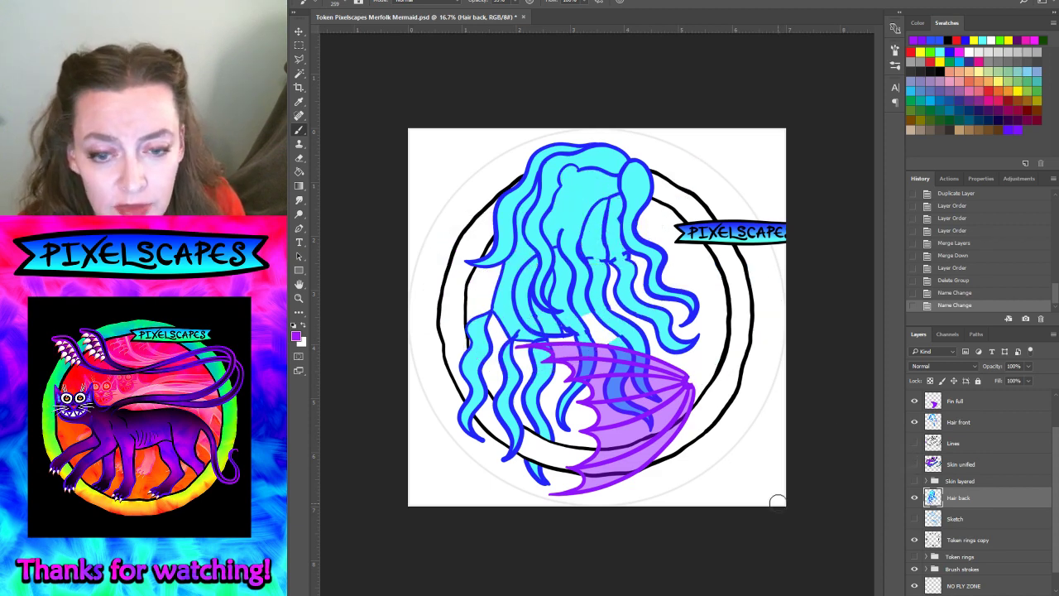
left_click(914, 401)
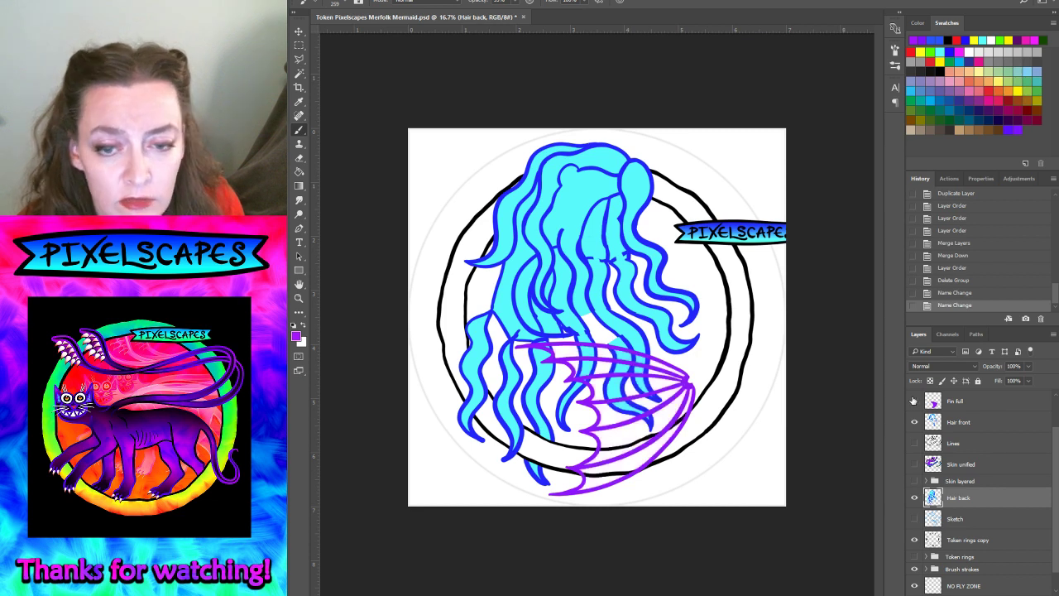
scroll(917, 422, "up", 1)
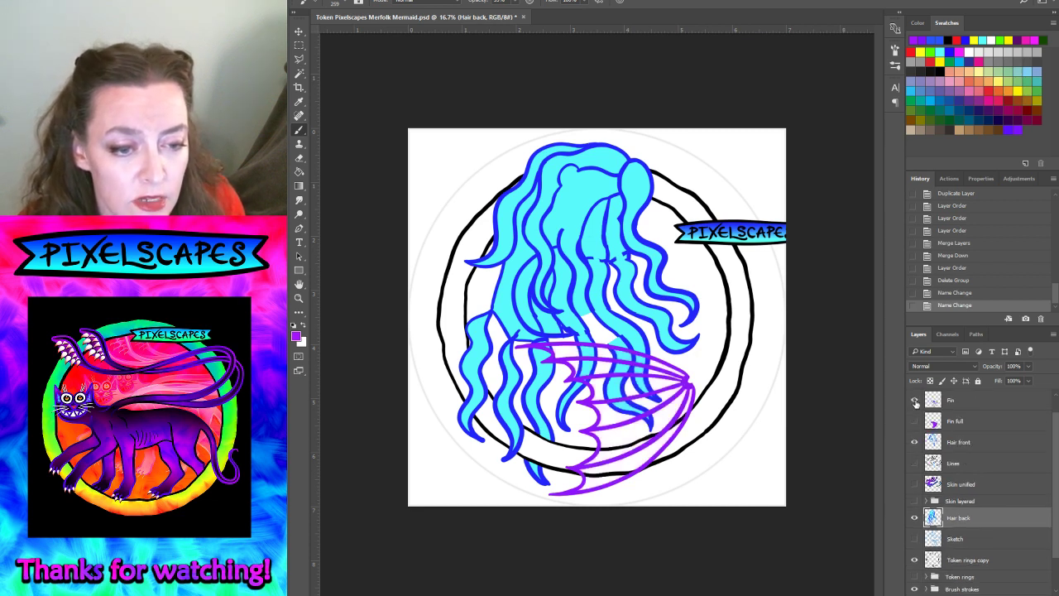
left_click(915, 401)
- Rename the fin outline layer 'Fin lines' and zoom in on the artwork
double_click(952, 402)
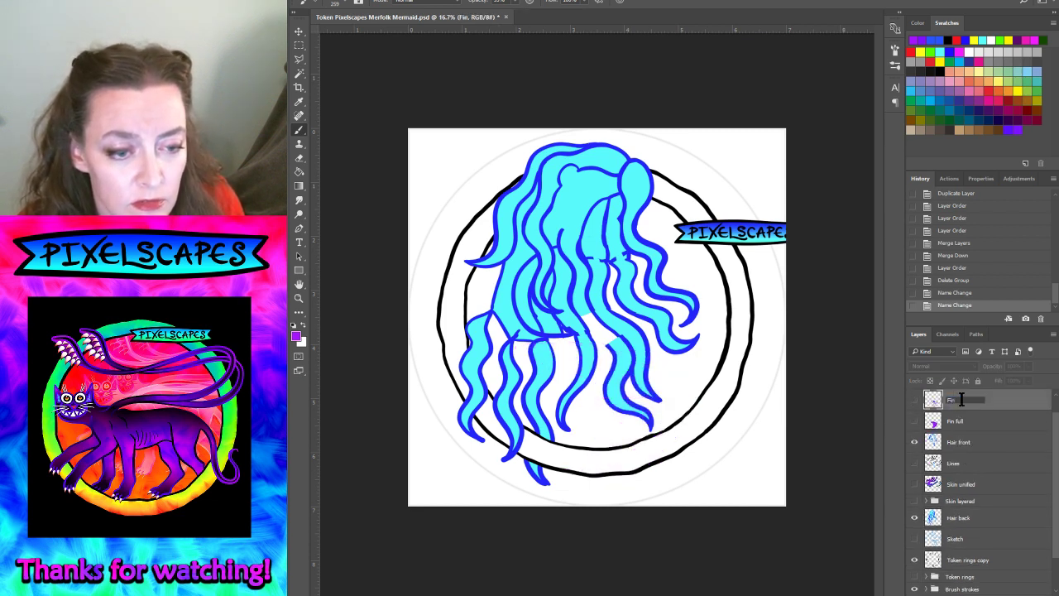
type(" lines")
key("Return")
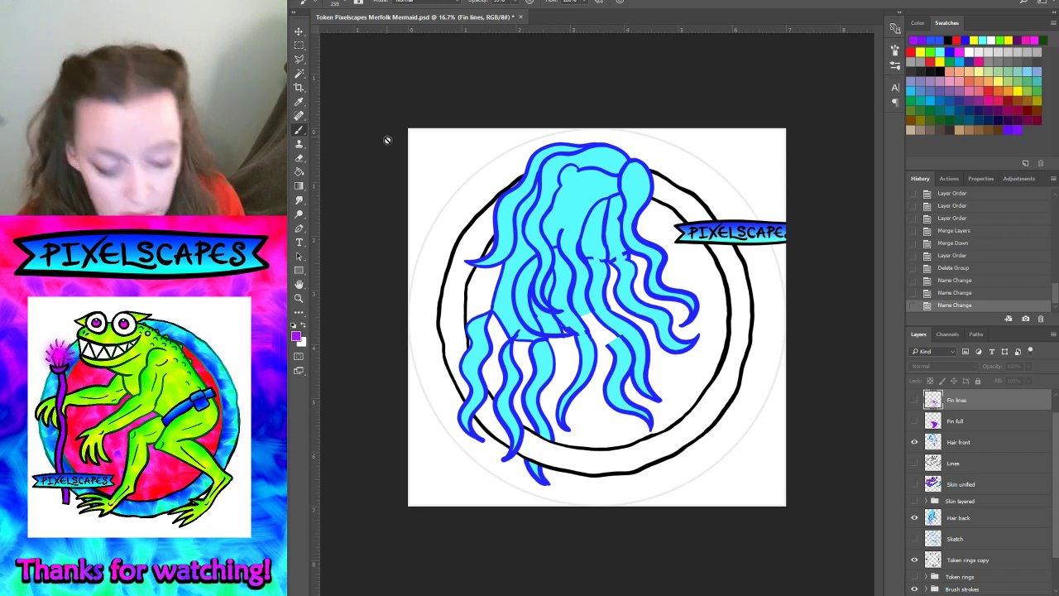
key("ctrl+plus")
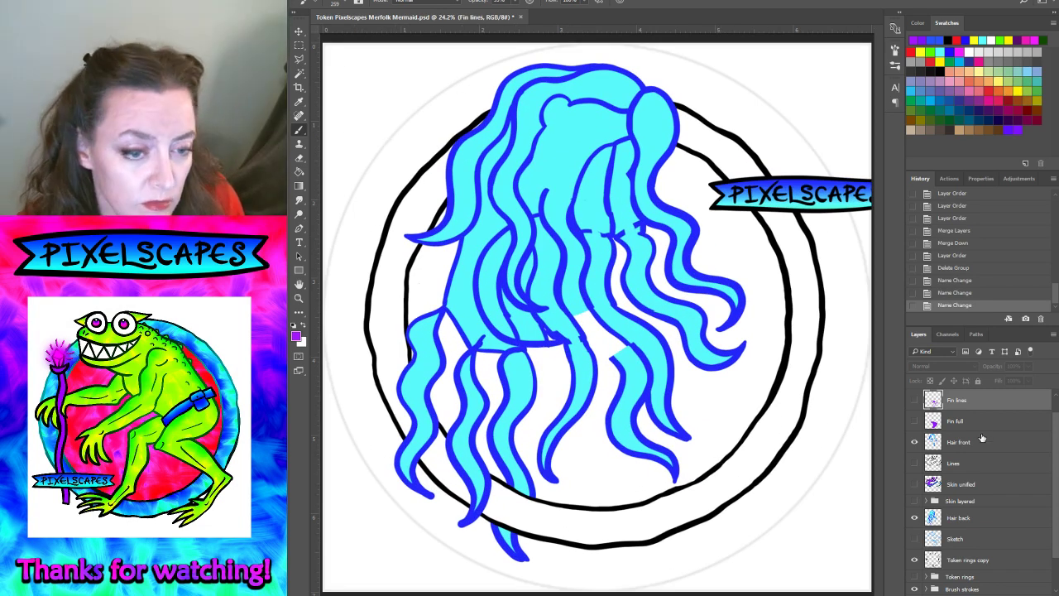
left_click(970, 443)
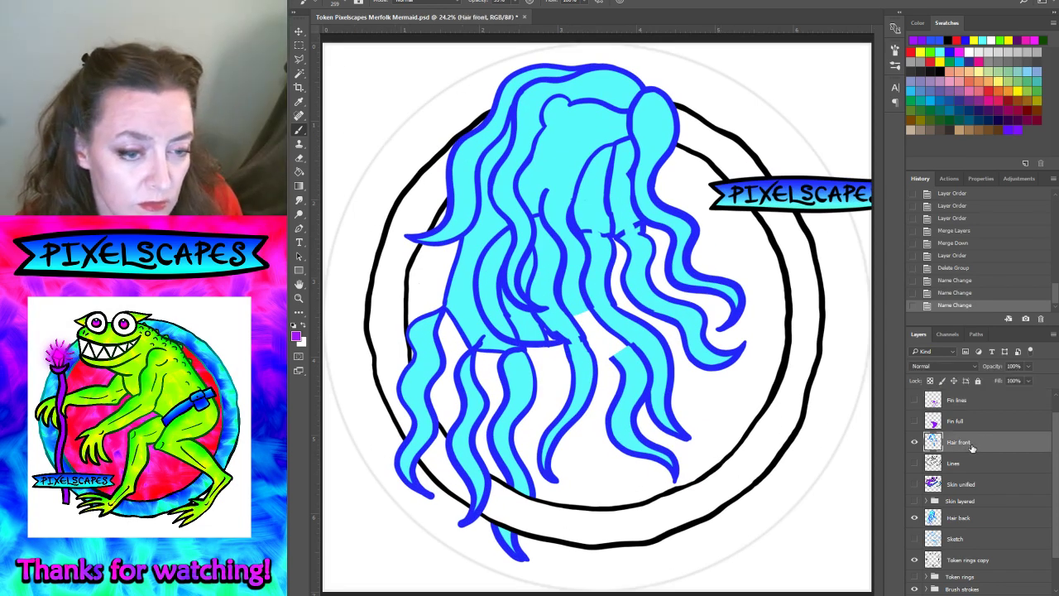
- Try Magic Wand selections on the front hair fill, clearing each attempt
left_click(300, 74)
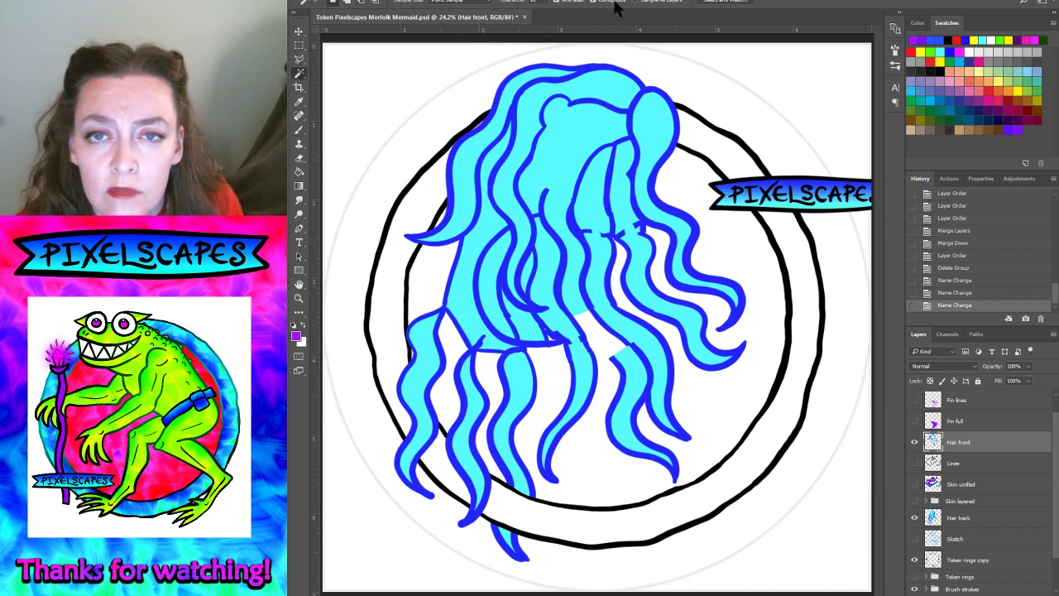
left_click(574, 168)
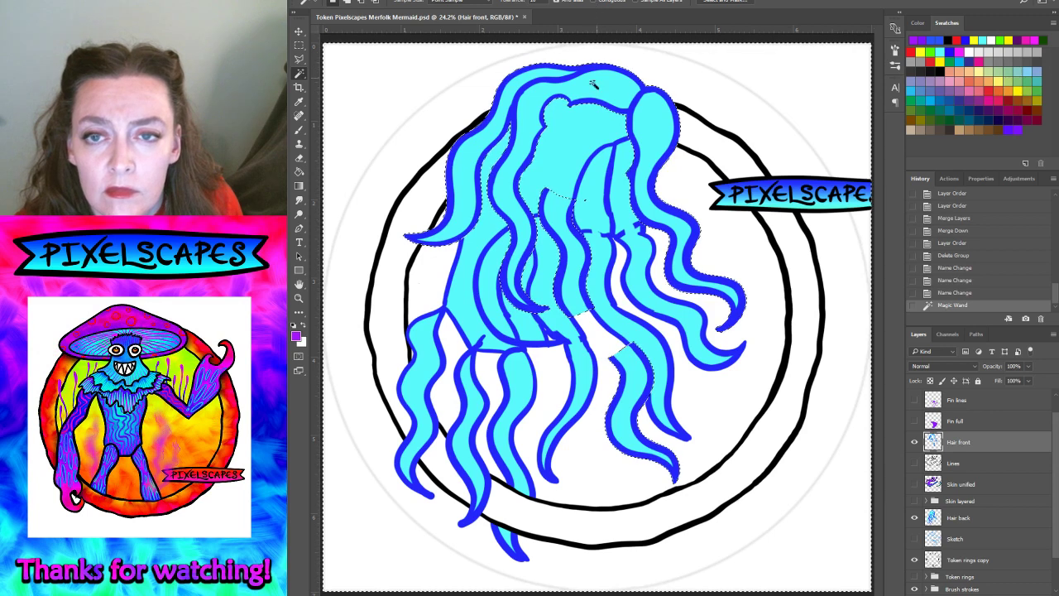
key("ctrl+d")
left_click(567, 120)
key("ctrl+d")
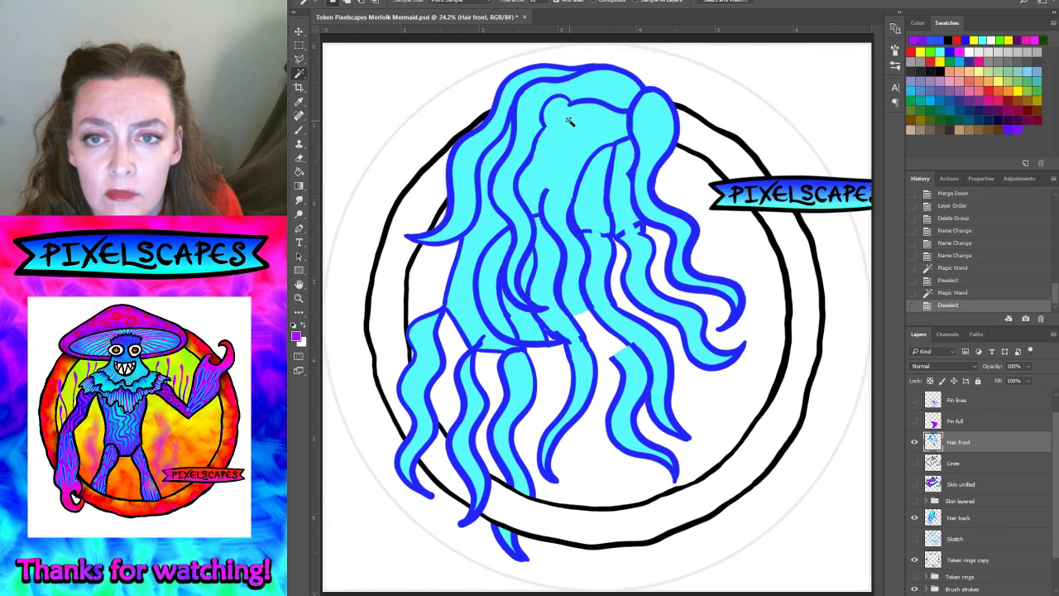
left_click(914, 442)
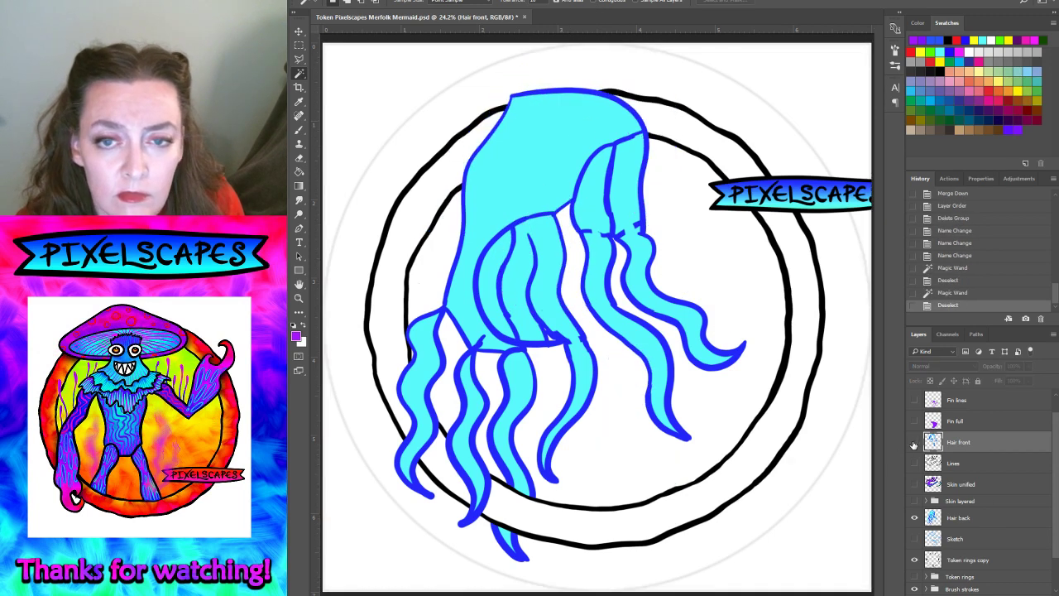
left_click(914, 442)
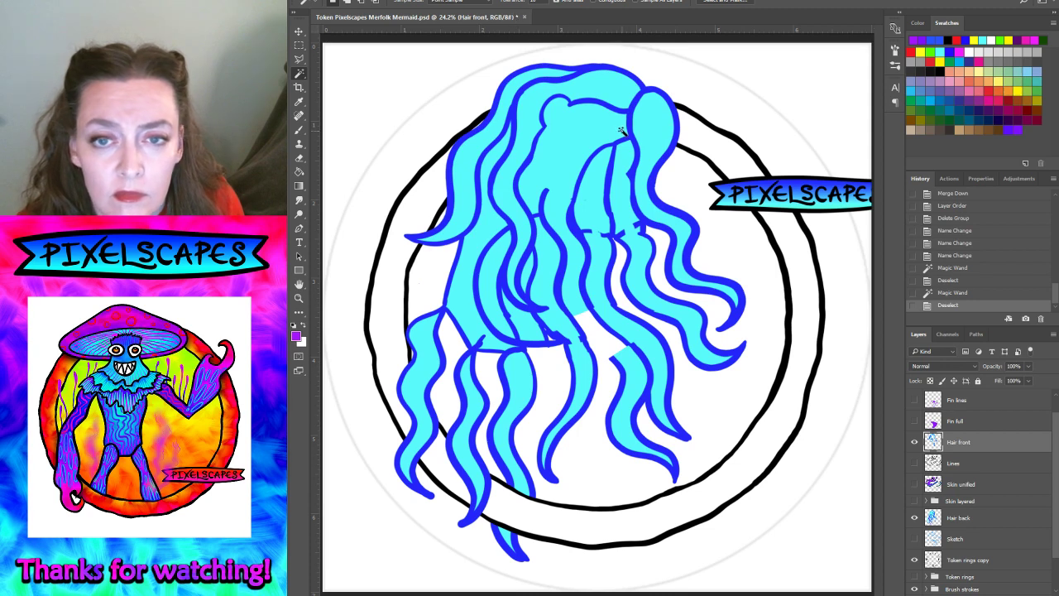
- Hide the Pixelscapes banner layer and Magic Wand-select the full light-blue hair fill
left_click(650, 124)
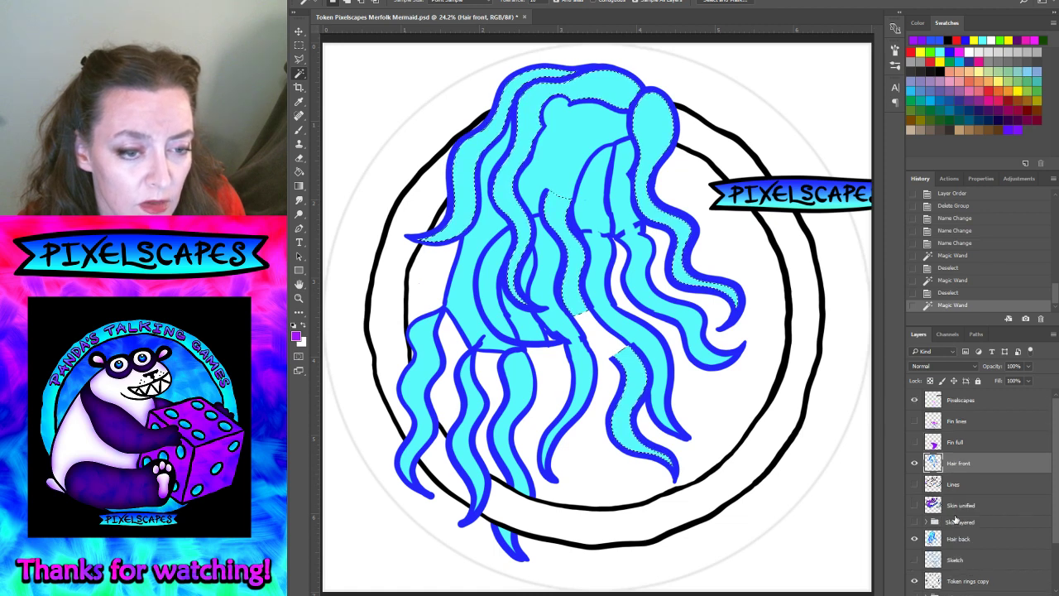
scroll(952, 422, "up", 1)
left_click(914, 399)
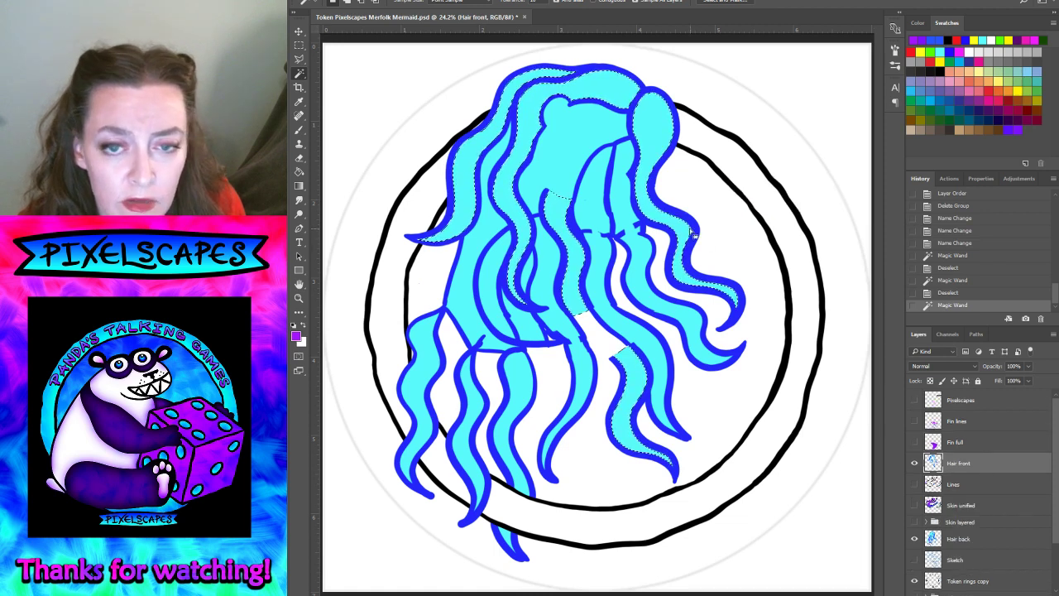
key("ctrl+d")
left_click(650, 149)
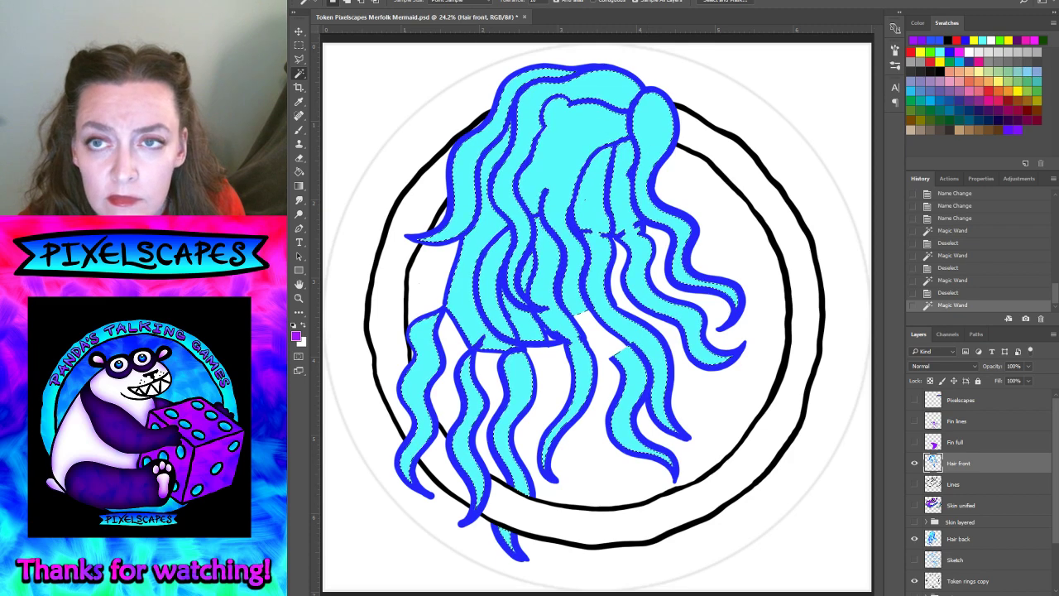
- Expand the hair selection by 2 px and add a new layer named 'All Hair'
key("alt+s")
mouse_move(463, 120)
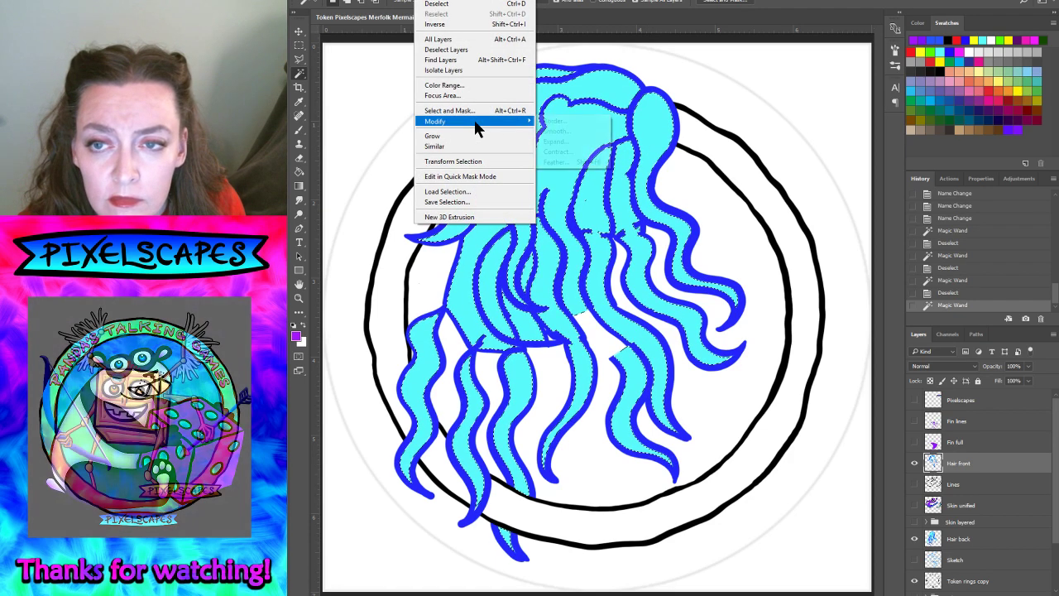
left_click(579, 142)
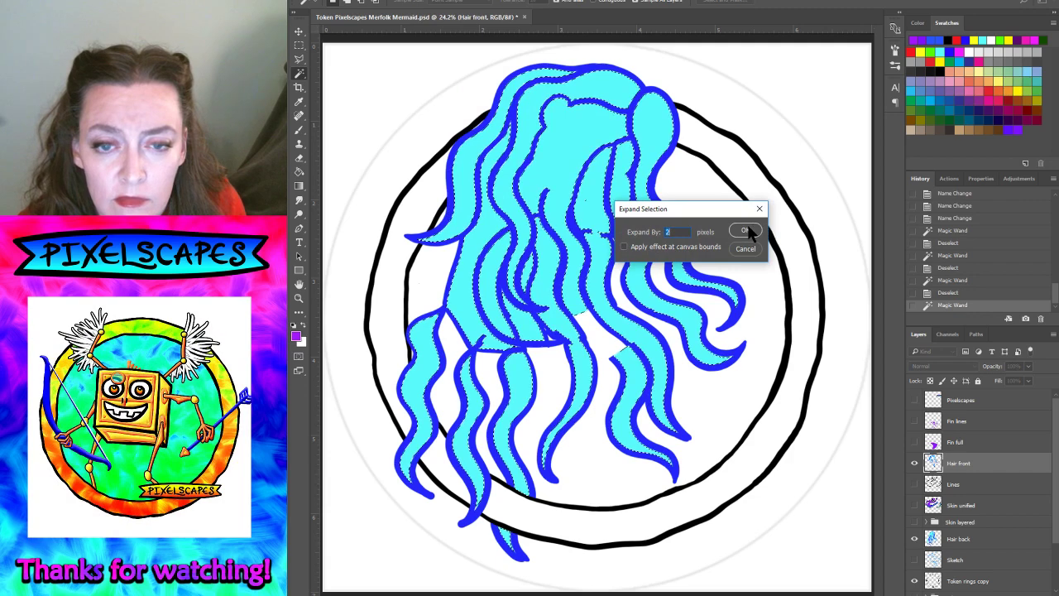
left_click(746, 232)
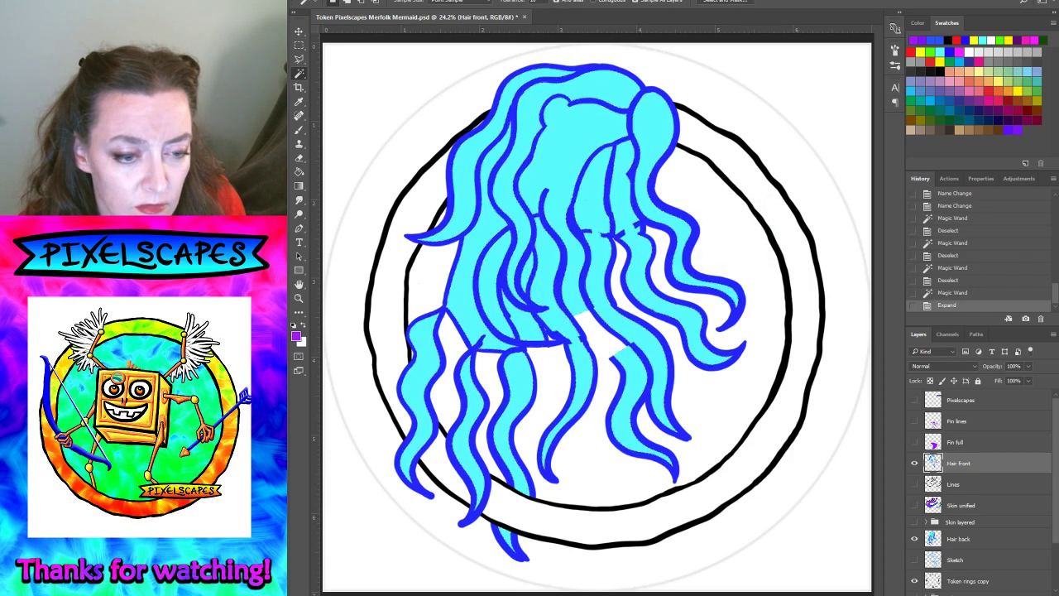
key("ctrl+shift+alt+n")
double_click(957, 464)
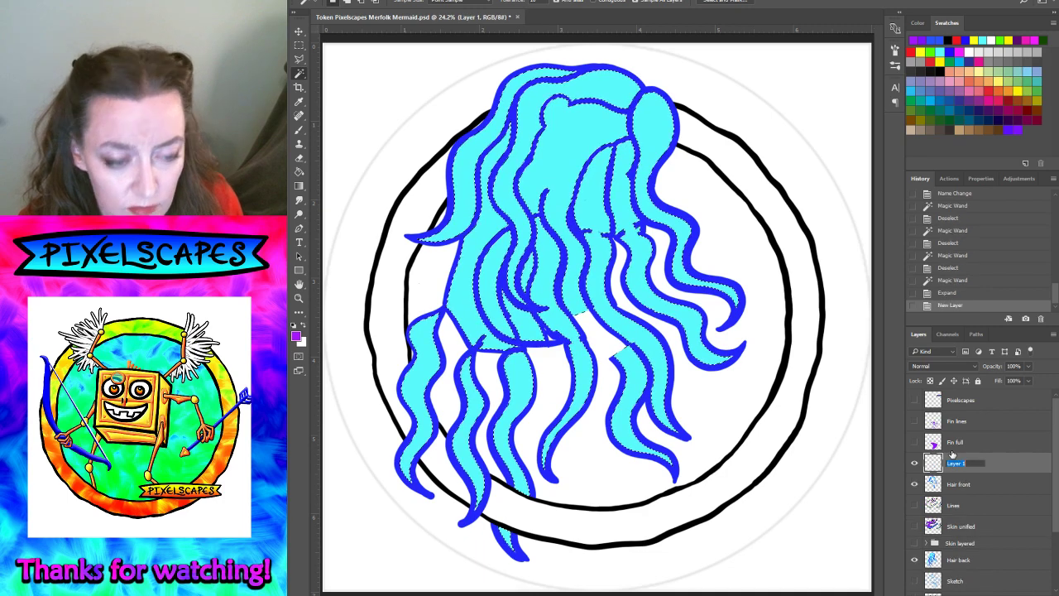
type("All Hair")
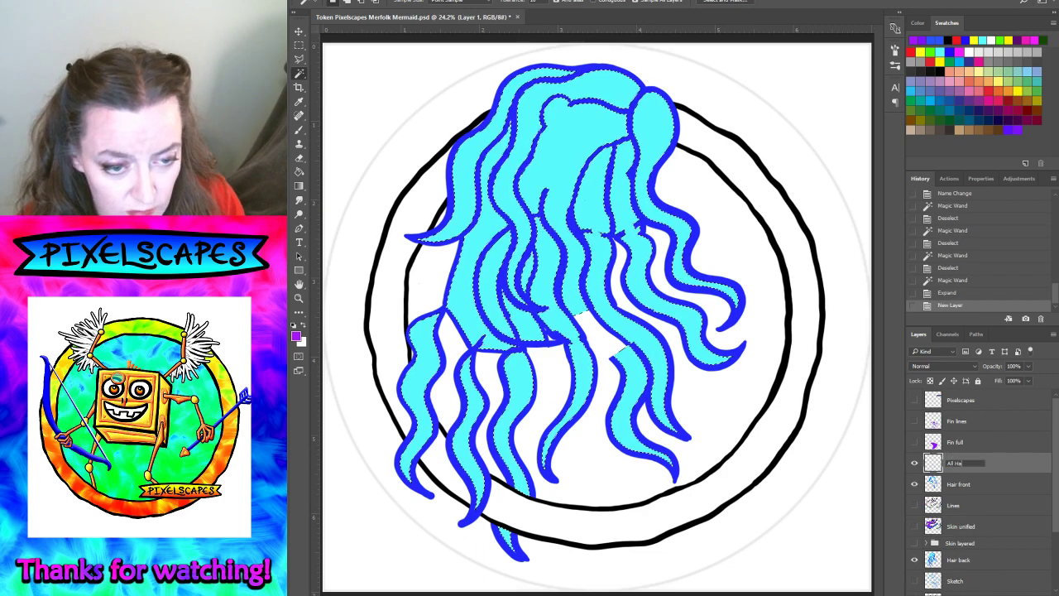
key("Return")
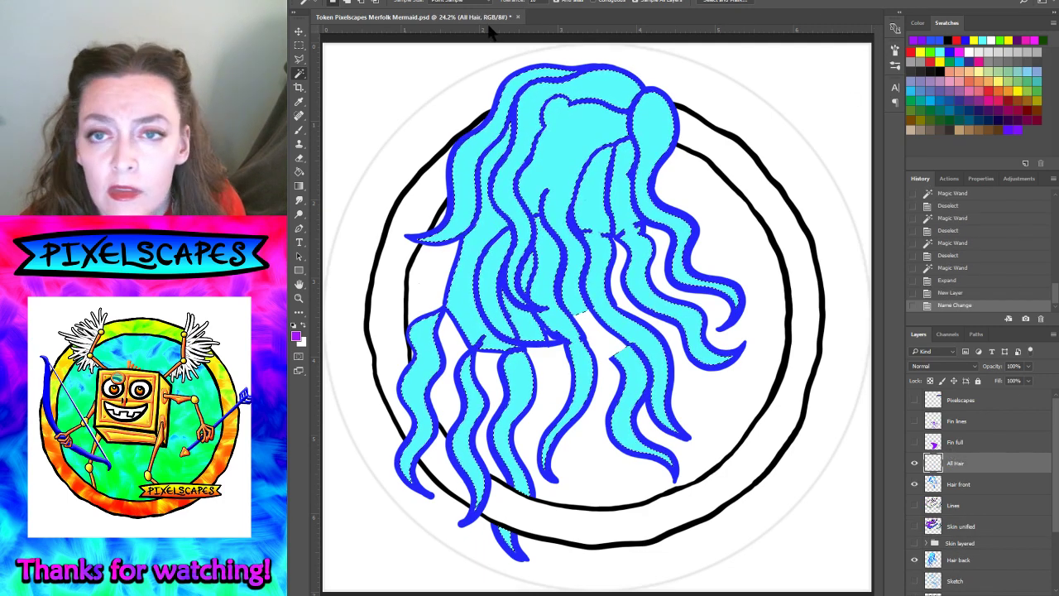
- Fill the selection with cyan as the foreground colour, then deselect
left_click(946, 46)
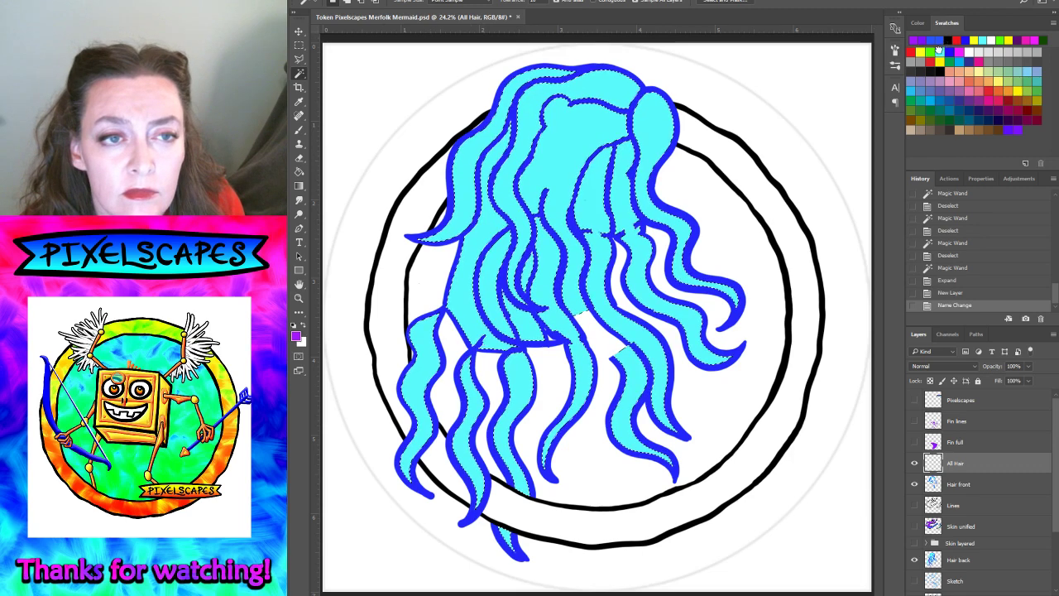
left_click(335, 2)
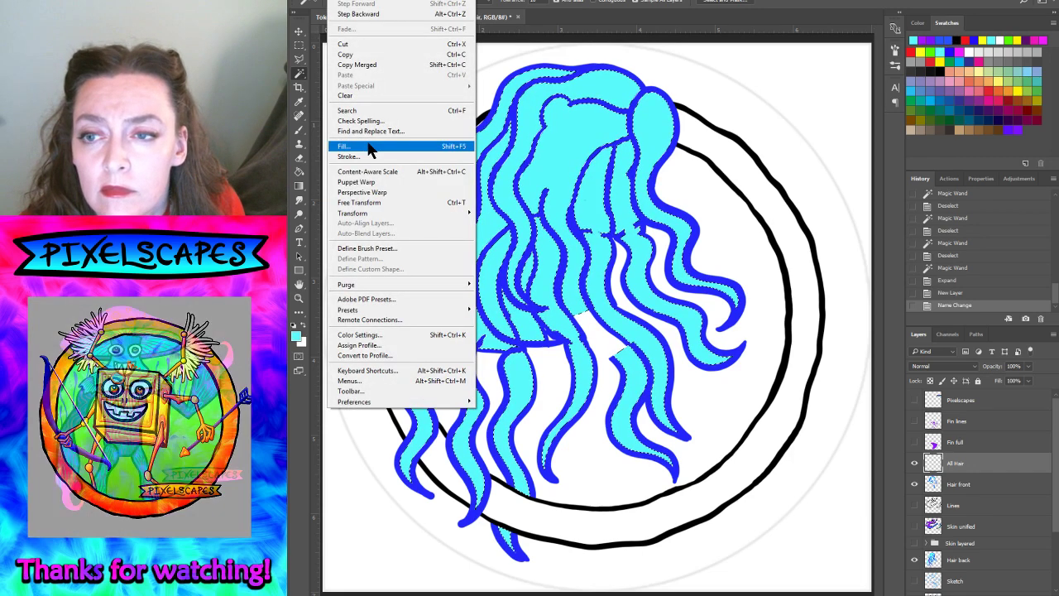
left_click(406, 142)
left_click(773, 206)
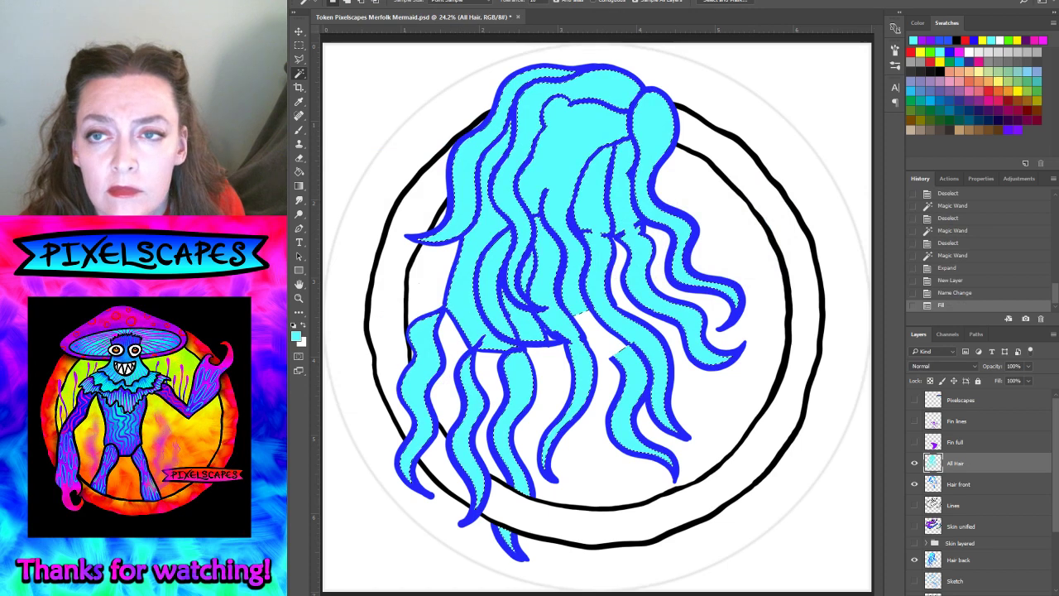
left_click(430, 1)
left_click(436, 12)
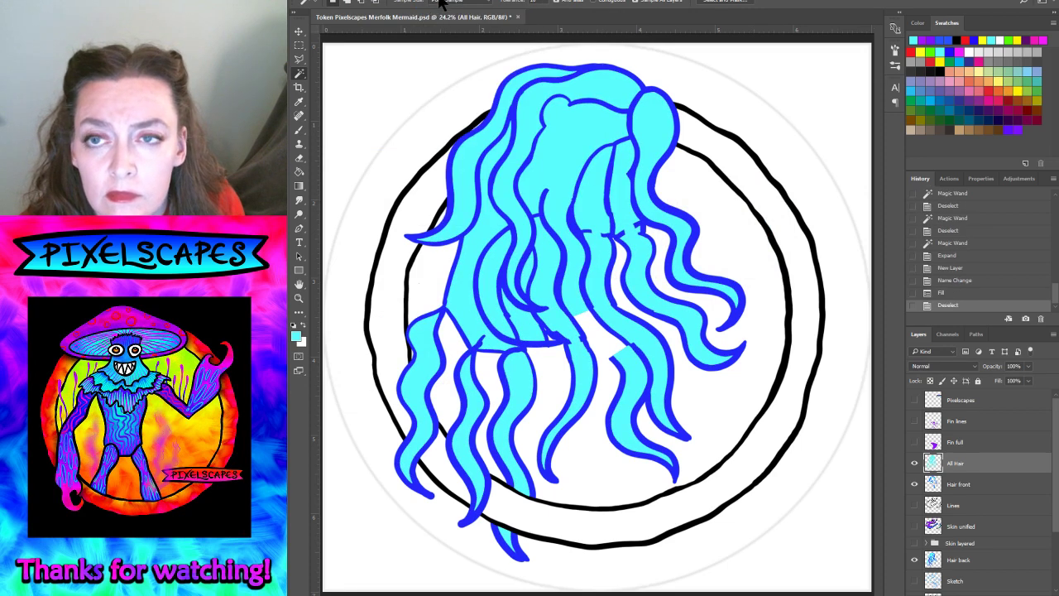
- Run Auto FX DreamSuite Ultimate Gen2 on All Hair and scroll its presets to Jen Iridescent
left_click(453, 1)
mouse_move(473, 208)
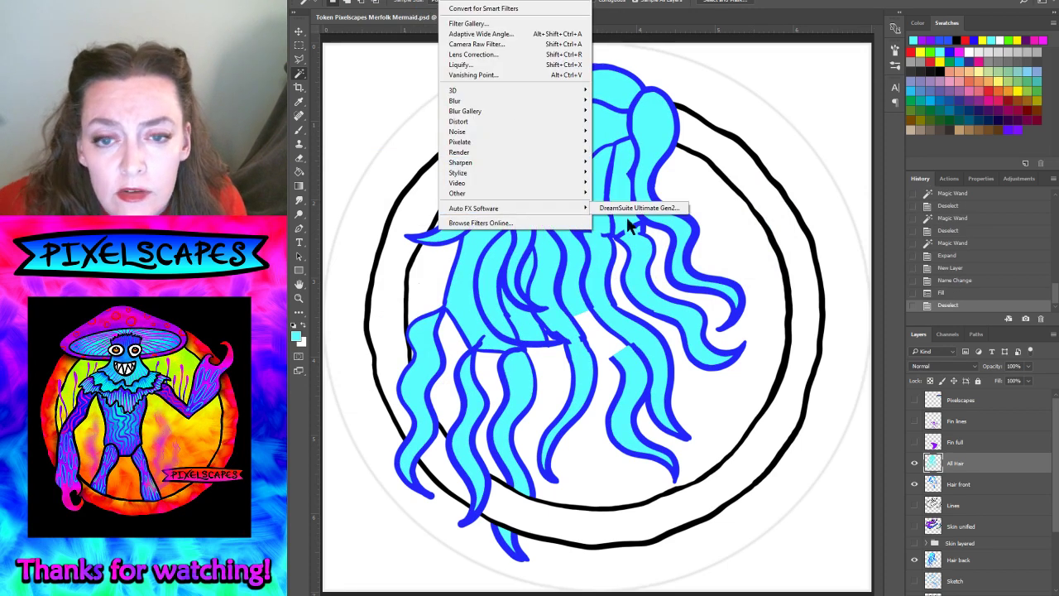
left_click(749, 260)
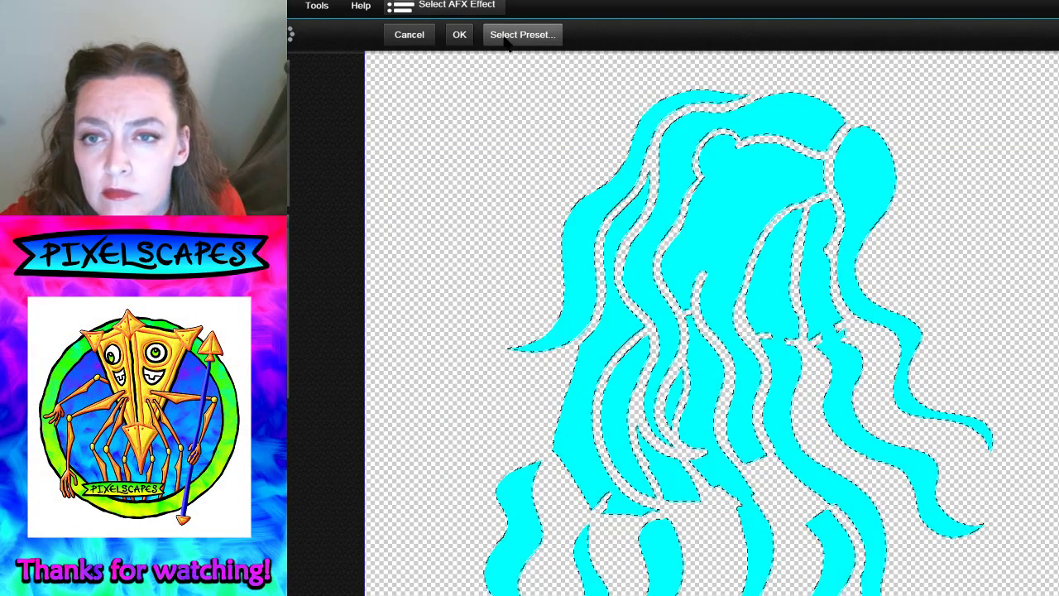
left_click(509, 37)
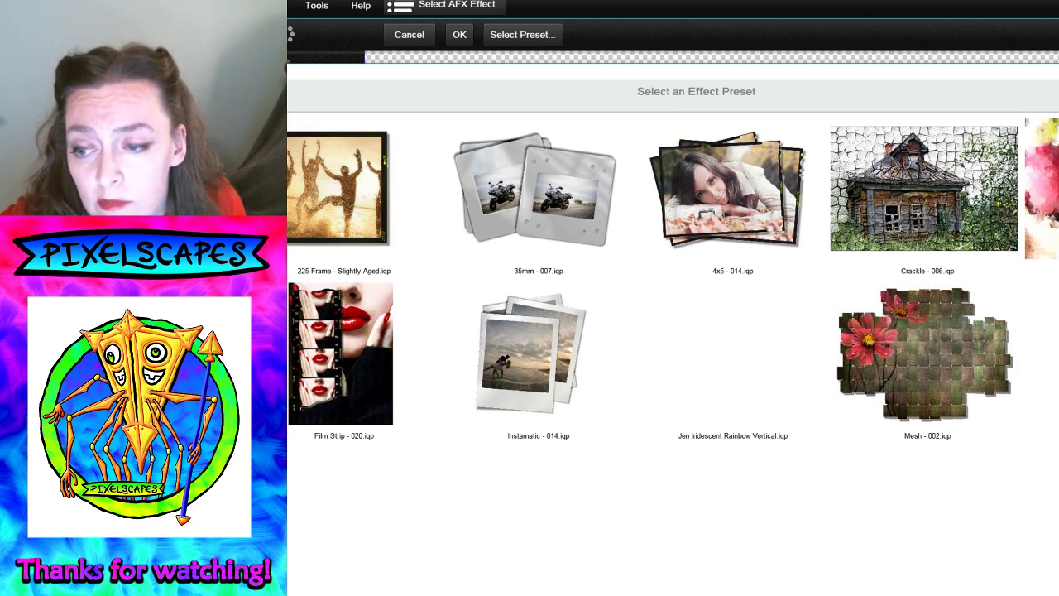
scroll(407, 488, "down", 5)
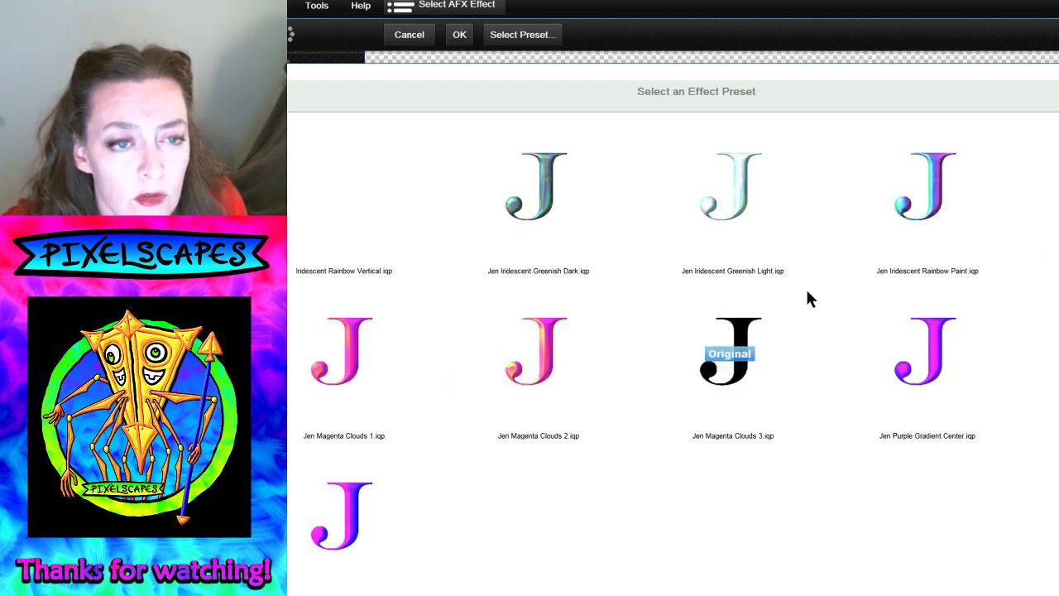
- Apply the Jen Iridescent Rainbow Paint preset to the hair and browse the texture thumbnails
left_click(931, 225)
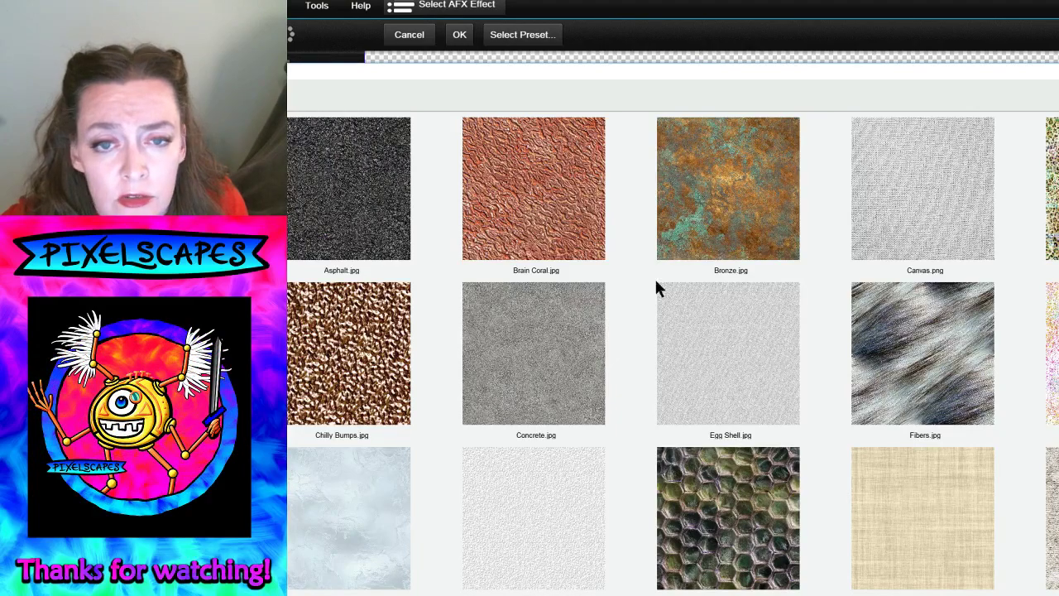
scroll(823, 377, "down", 2)
scroll(832, 396, "down", 2)
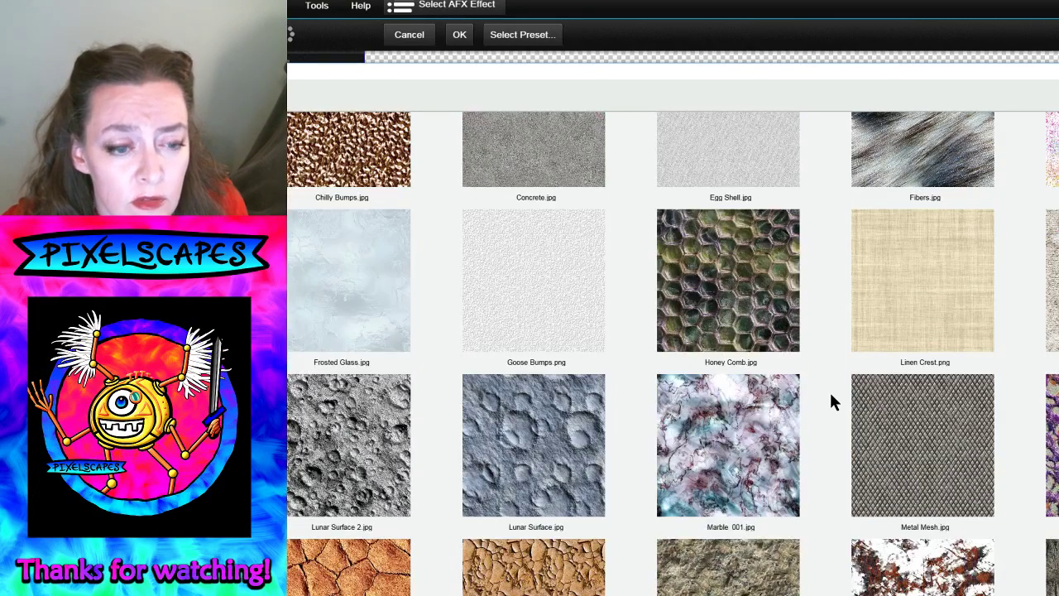
scroll(831, 395, "down", 2)
scroll(831, 401, "down", 1)
scroll(831, 402, "down", 1)
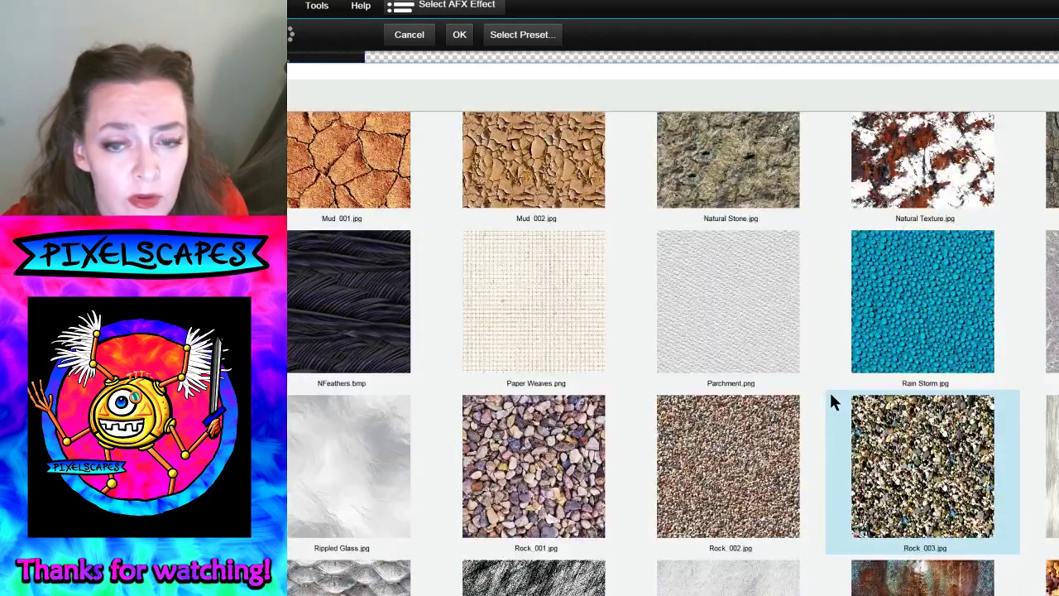
scroll(829, 390, "down", 2)
scroll(829, 390, "down", 2)
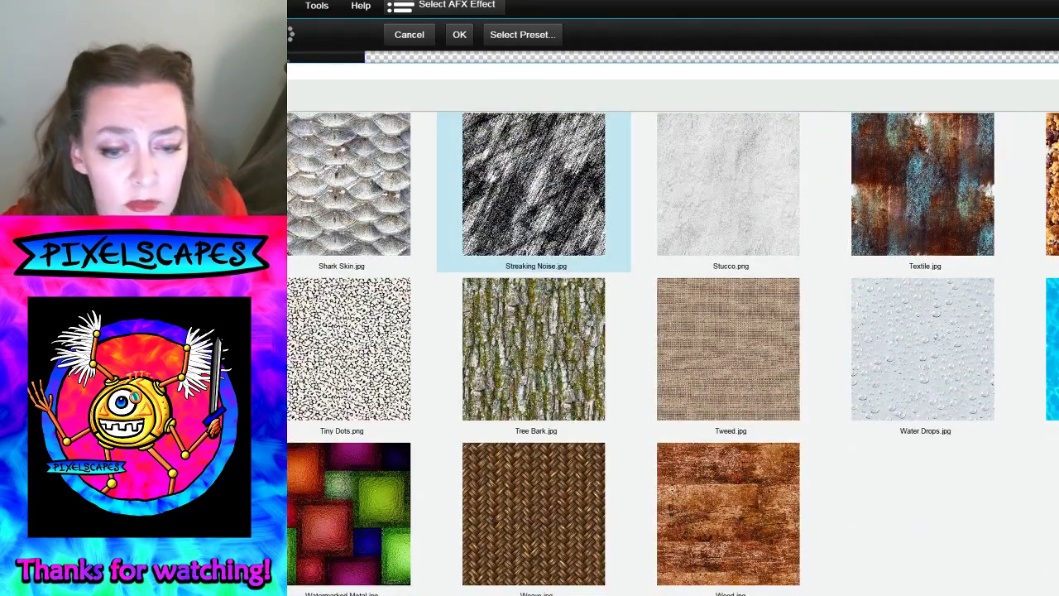
- Preview the Streaking Noise texture on the hair and scroll through the texture library
double_click(534, 191)
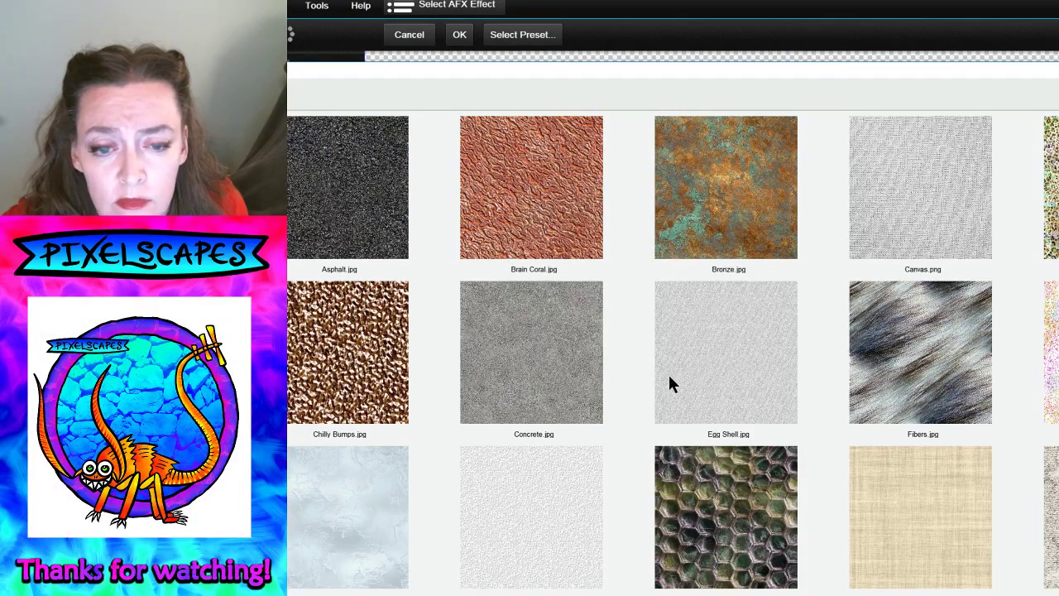
scroll(637, 434, "down", 2)
scroll(637, 436, "down", 2)
scroll(638, 437, "down", 4)
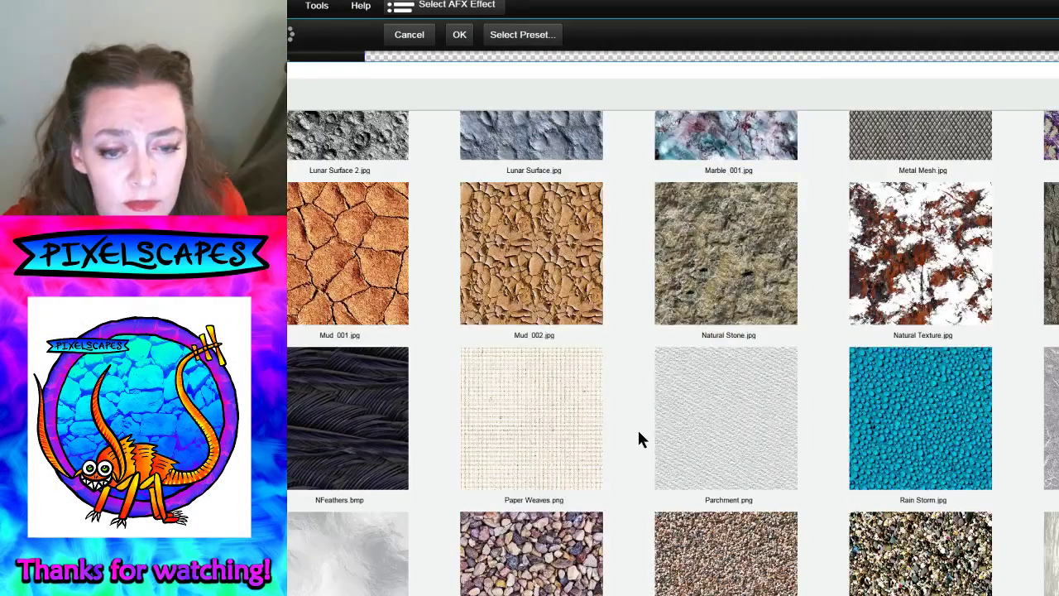
scroll(638, 433, "down", 5)
scroll(638, 433, "down", 2)
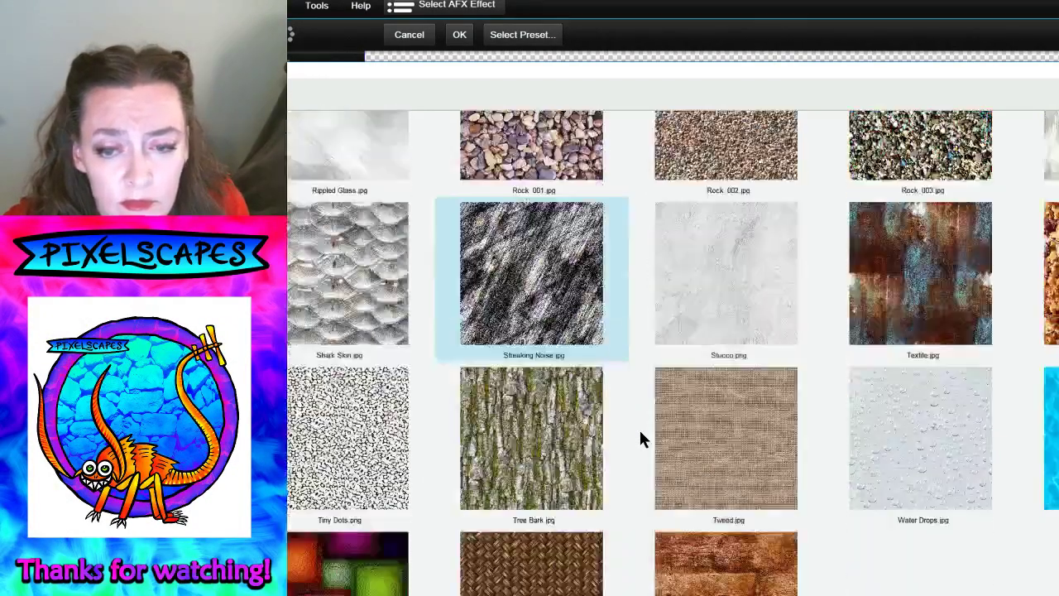
scroll(640, 435, "down", 1)
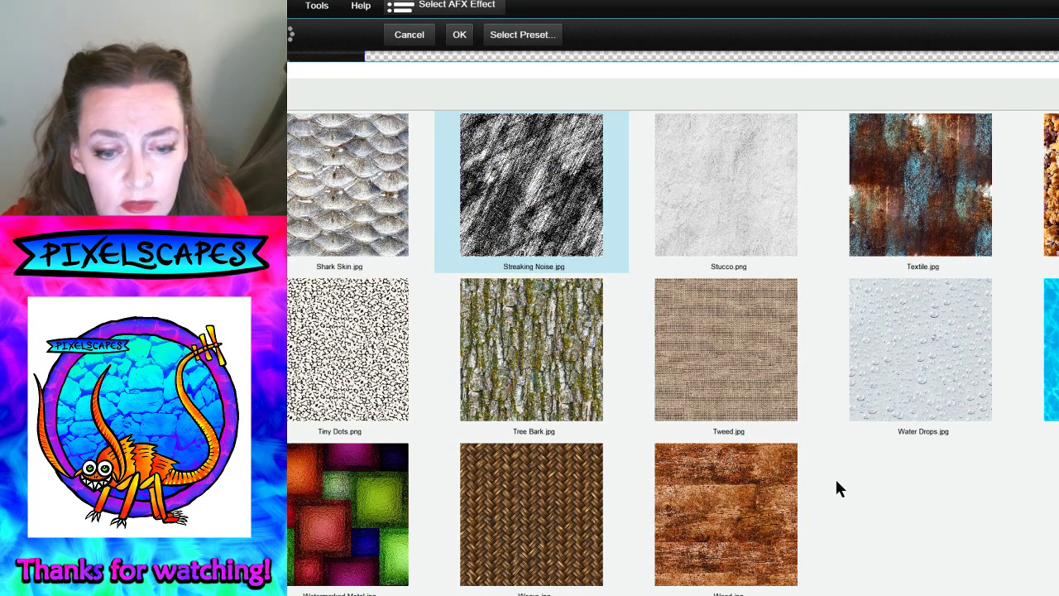
- Reapply Streaking Noise, then choose the Fibers texture from the library instead
scroll(836, 488, "up", 3)
scroll(839, 484, "up", 2)
scroll(839, 484, "down", 2)
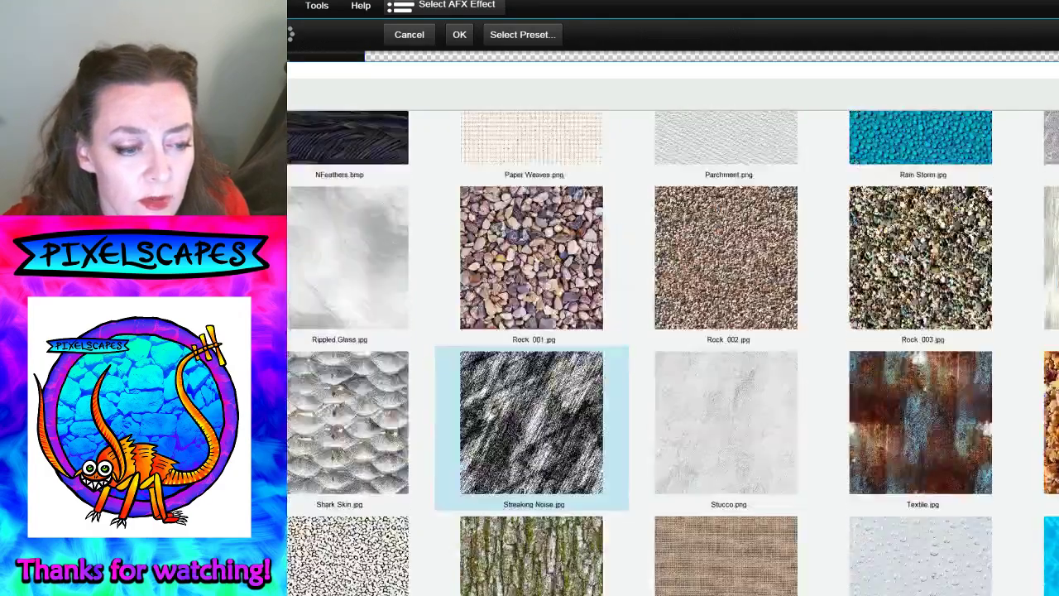
double_click(531, 422)
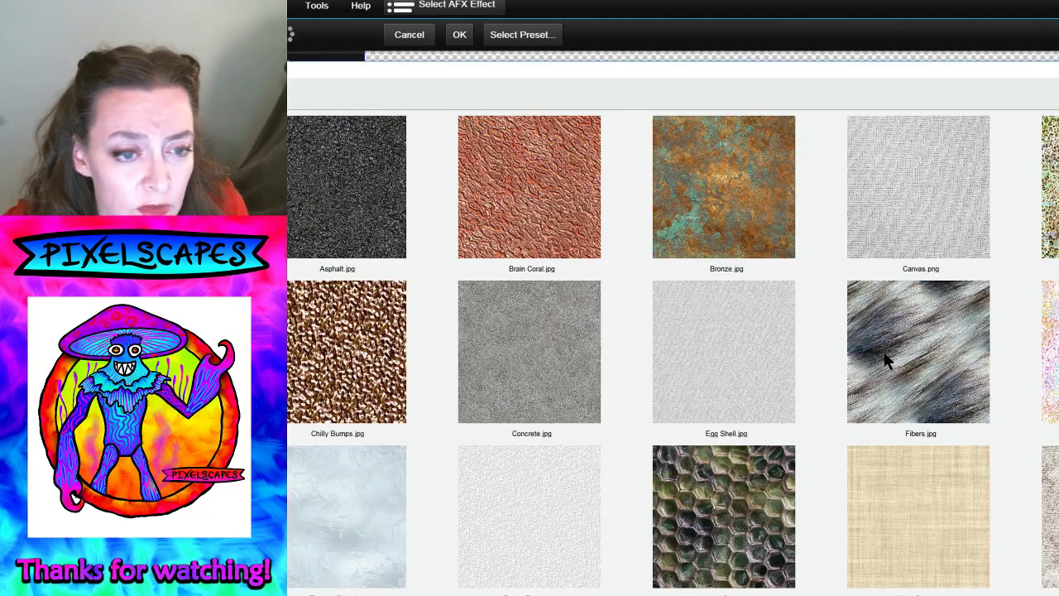
left_click(887, 360)
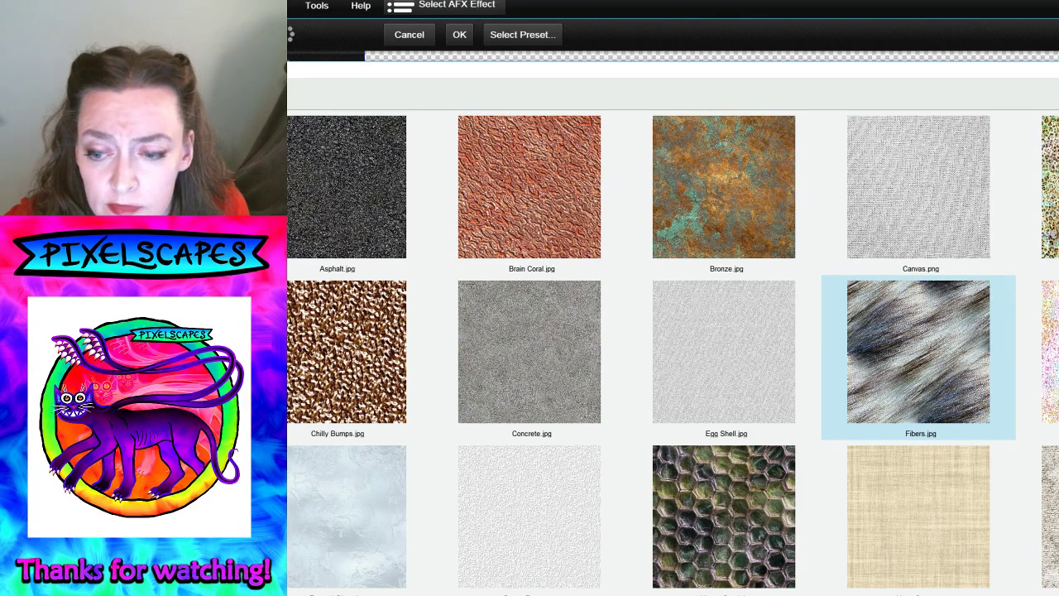
left_click(353, 513)
- Accept the chosen texture so the hair preview shows embossed iridescent purple and teal
key("Return")
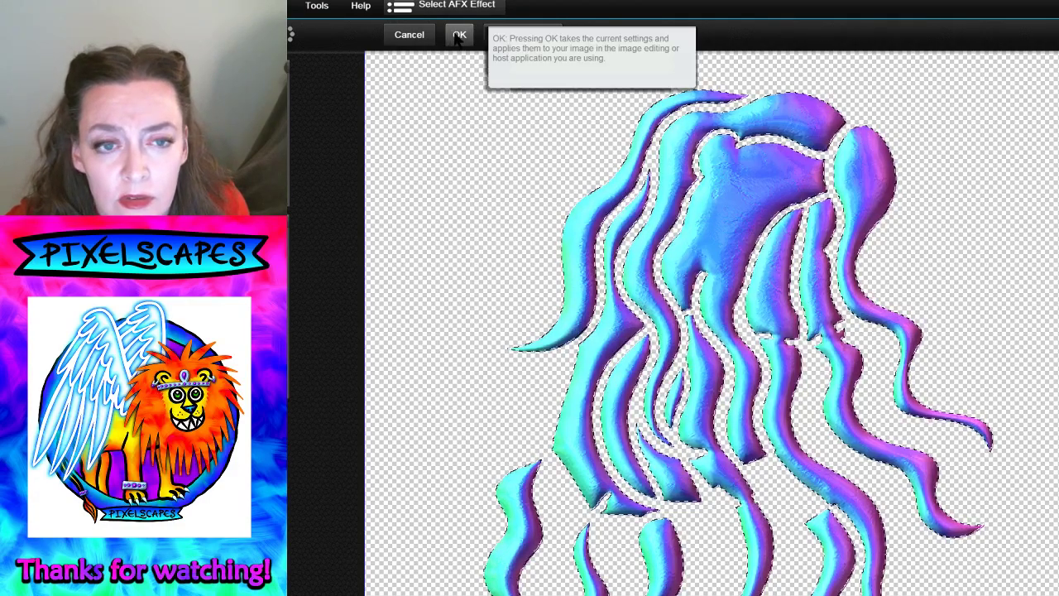
- Apply the DreamSuite effect to All Hair and show the Skin unified layer again
left_click(460, 35)
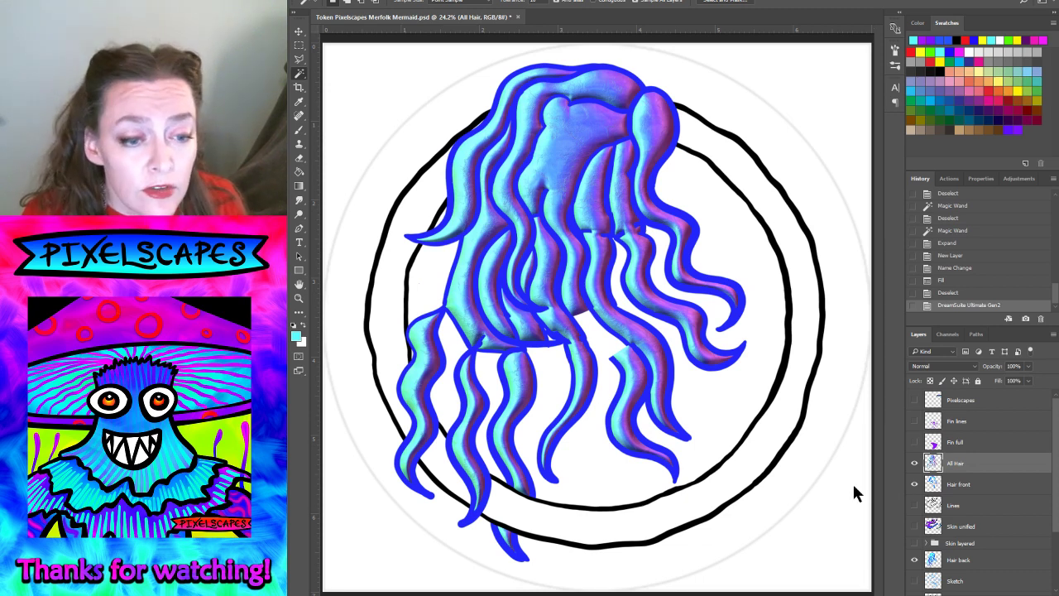
left_click(915, 525)
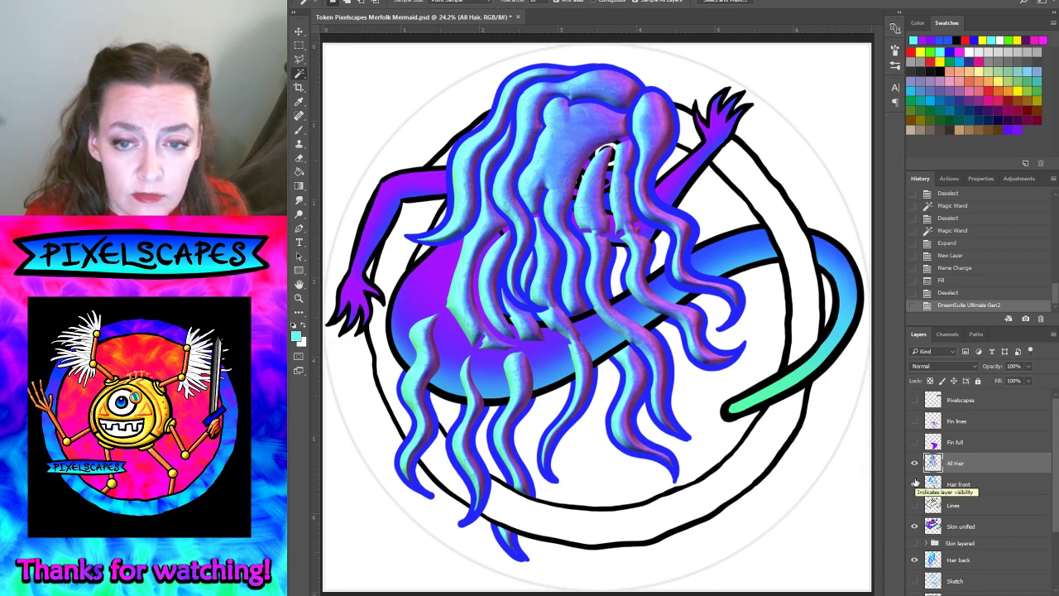
- Duplicate All Hair, delete the Hair front area from the copy, and move it near Hair back
left_click(974, 488)
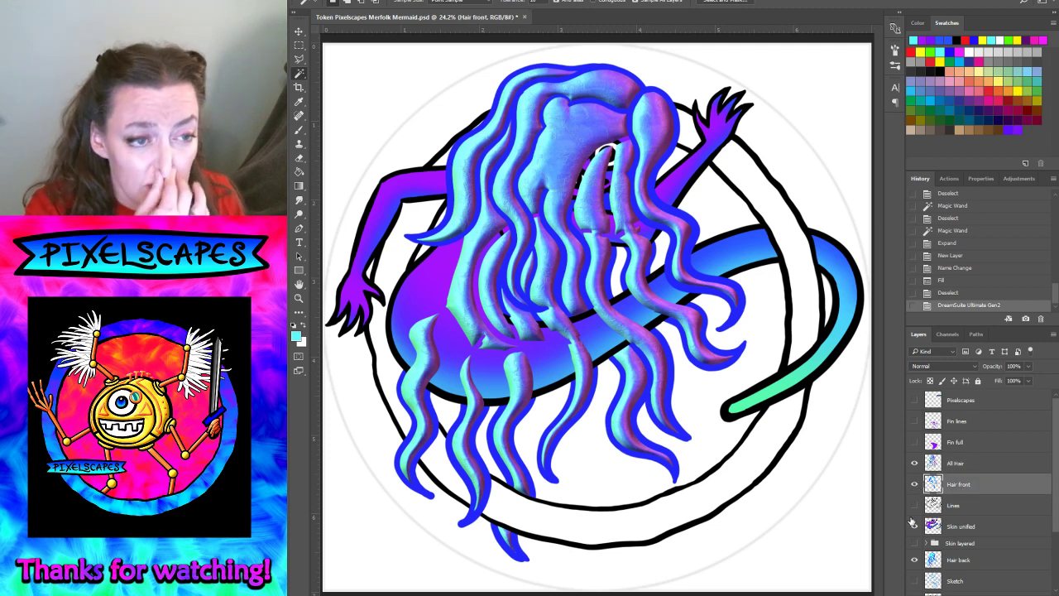
left_click(960, 464)
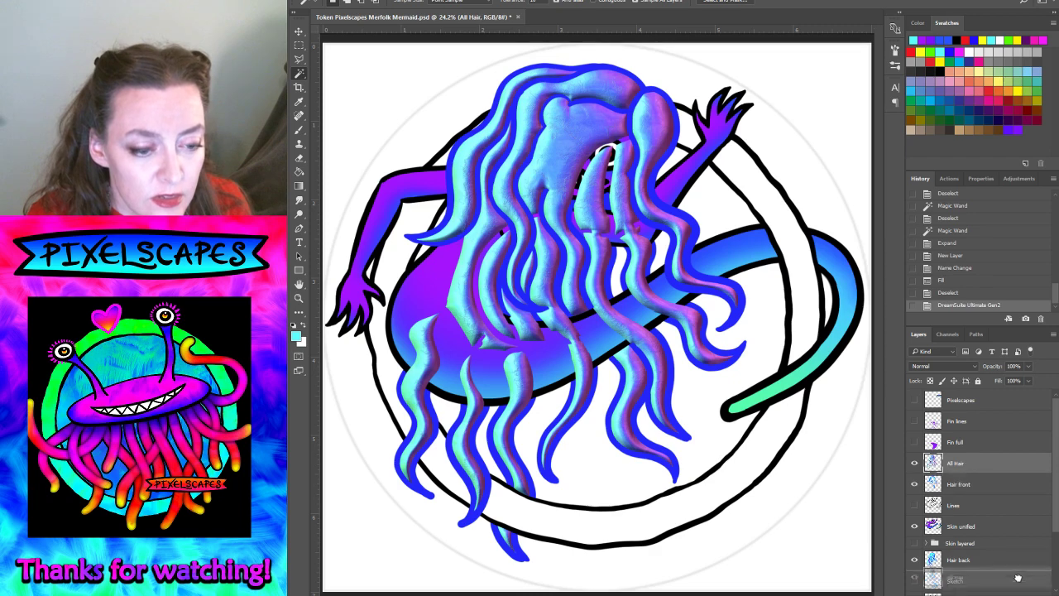
key("ctrl+j")
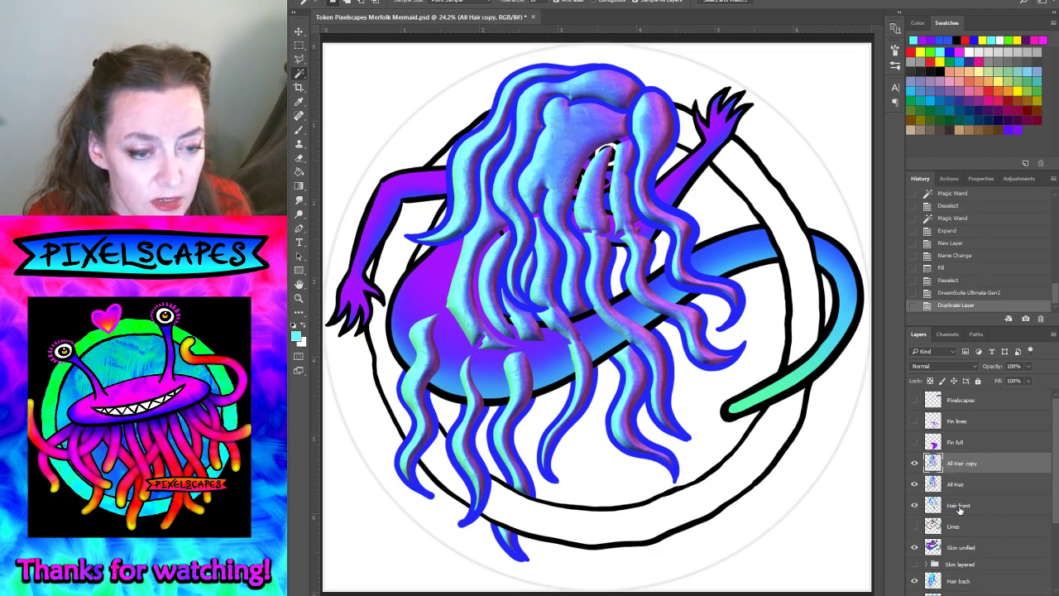
left_click(960, 507)
left_click(429, 3)
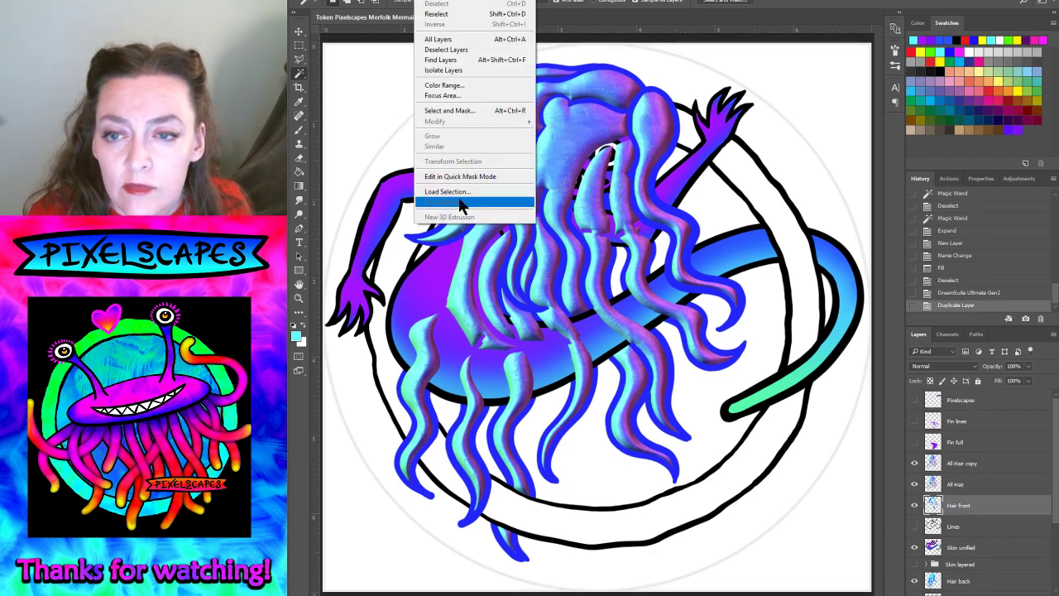
left_click(465, 203)
left_click(776, 202)
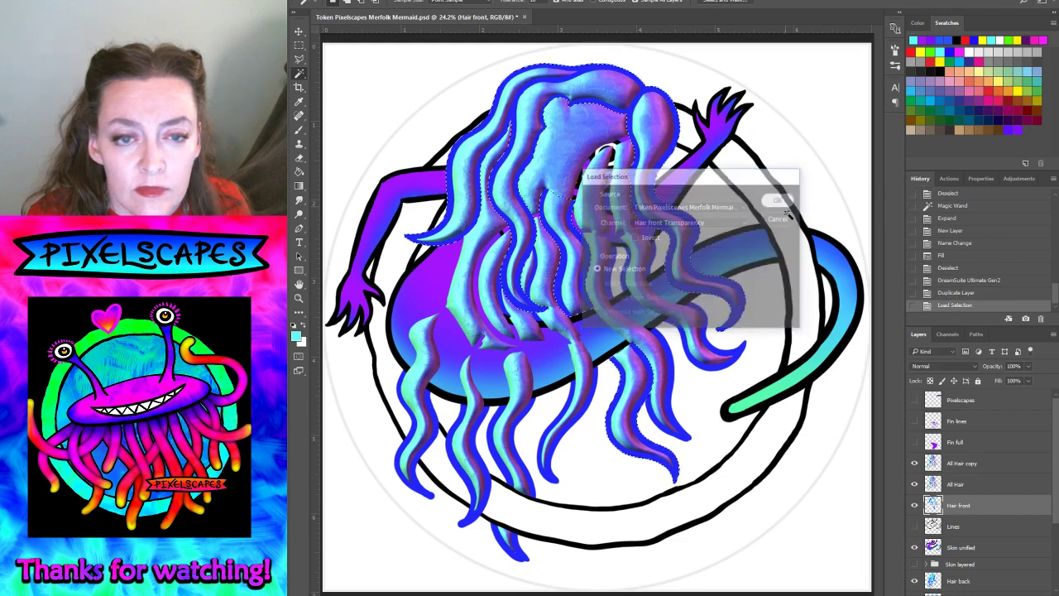
left_click(960, 464)
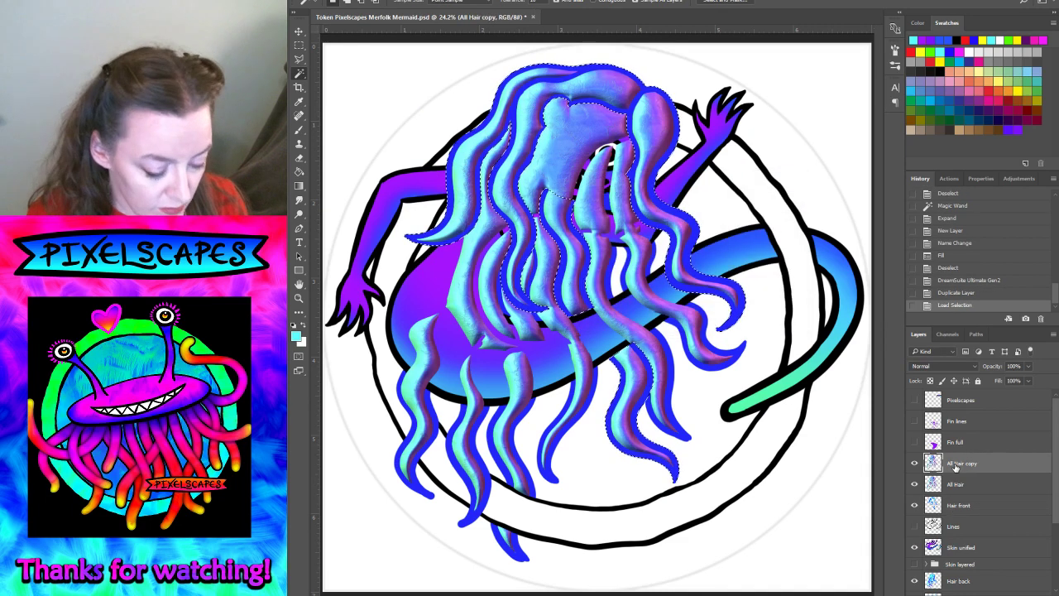
key("Delete")
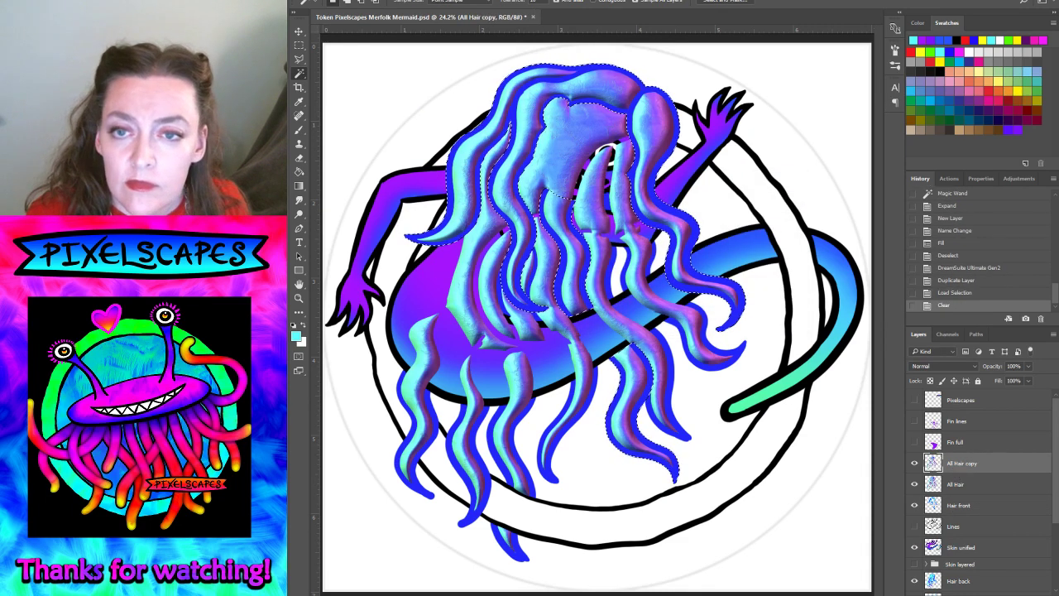
left_click(426, 2)
left_click(438, 18)
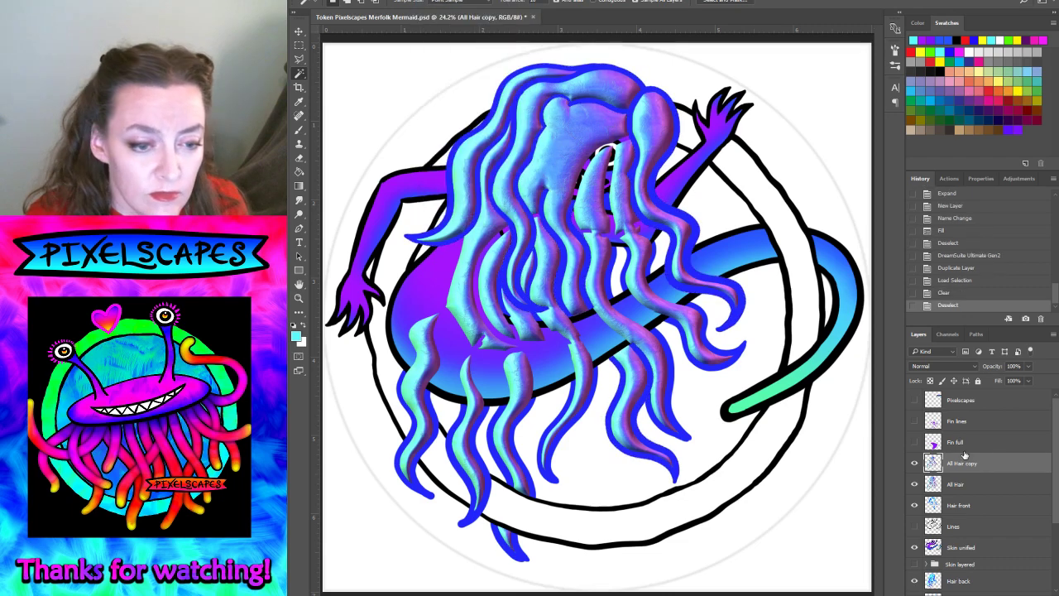
left_click_drag(961, 470, 965, 578)
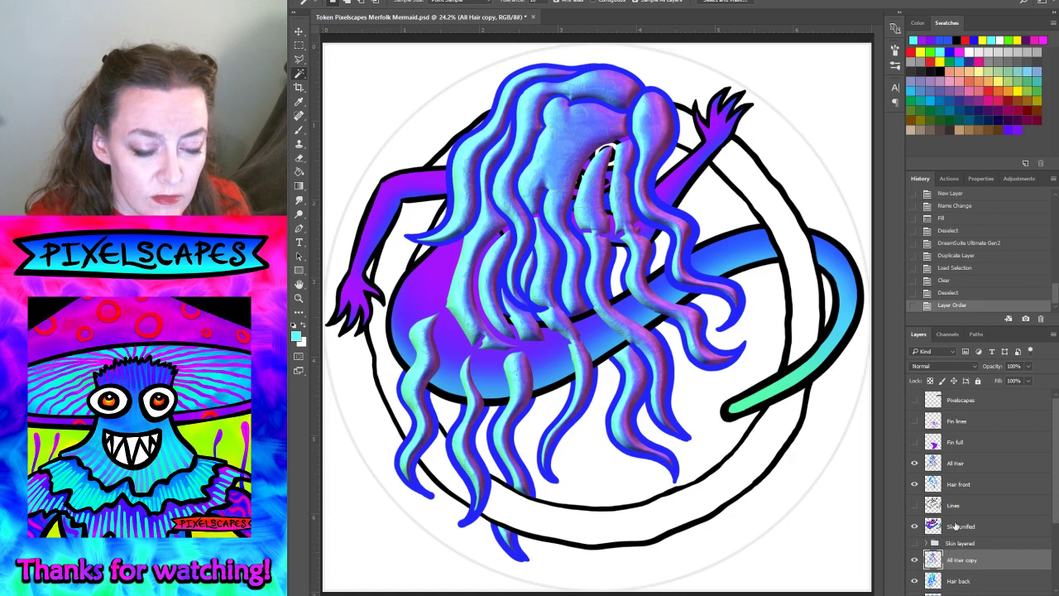
- Clear everything on All Hair outside the Hair front selection, then deselect
left_click(962, 482)
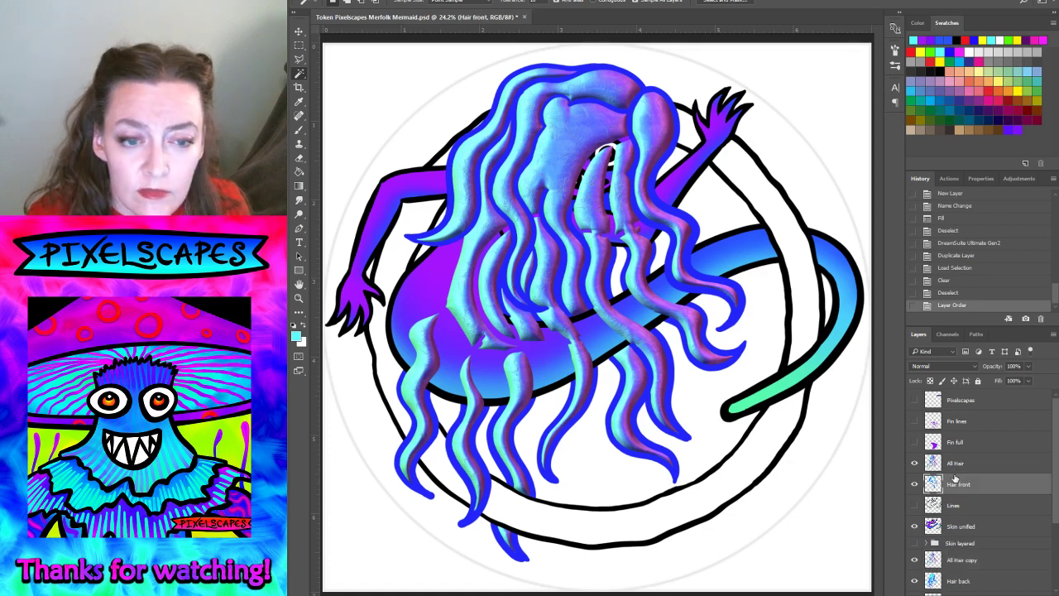
left_click(499, 2)
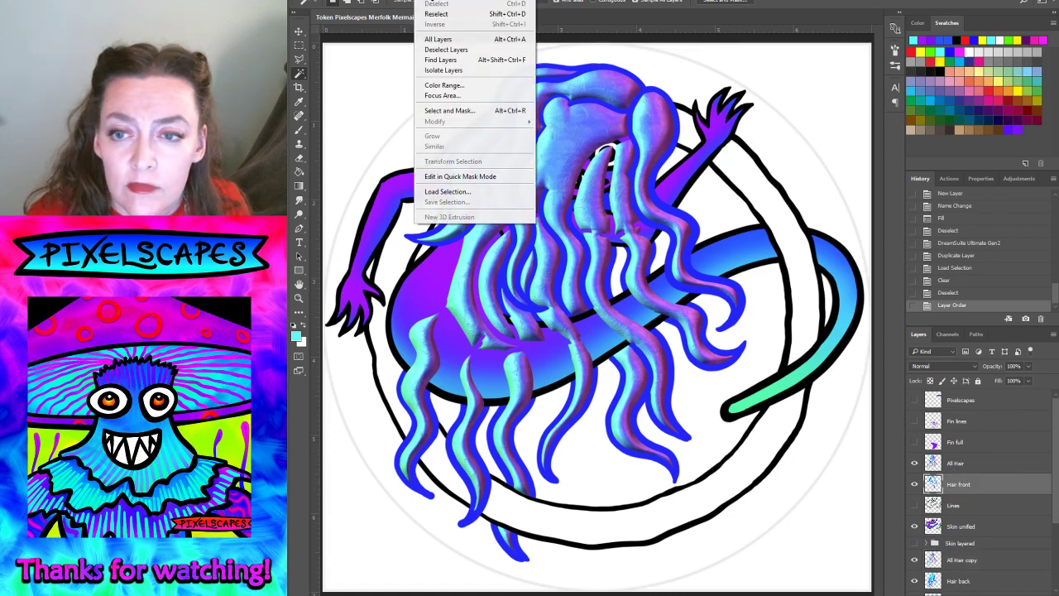
left_click(451, 193)
left_click(779, 199)
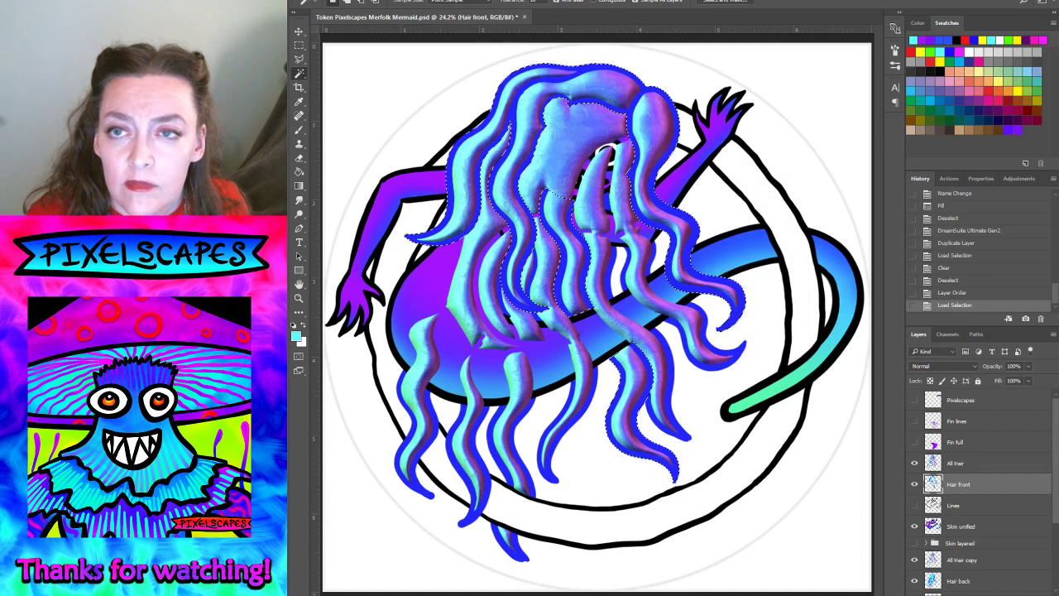
left_click(436, 1)
left_click(436, 25)
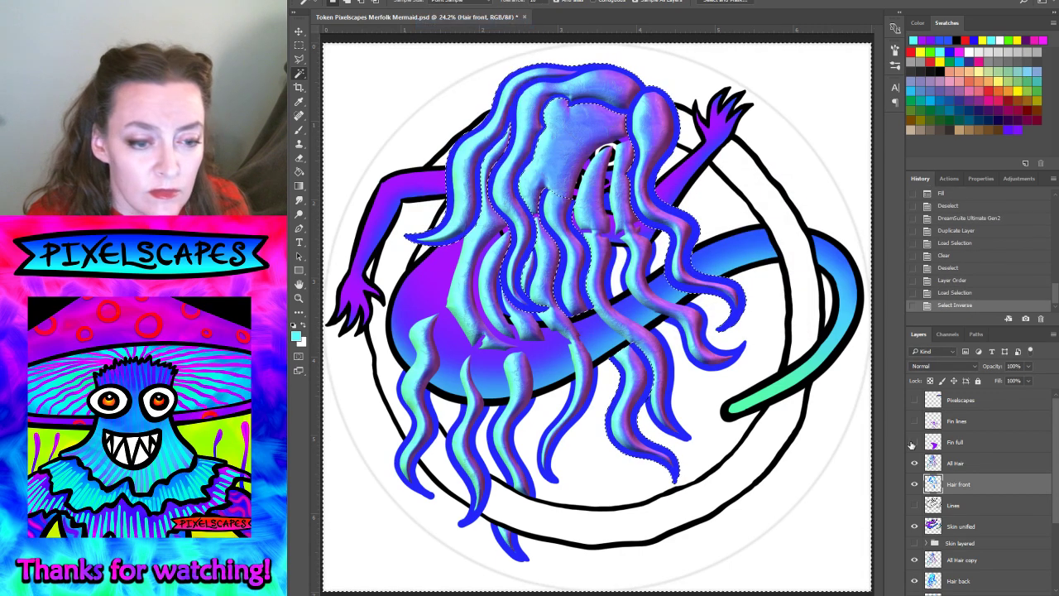
left_click(964, 463)
key("Delete")
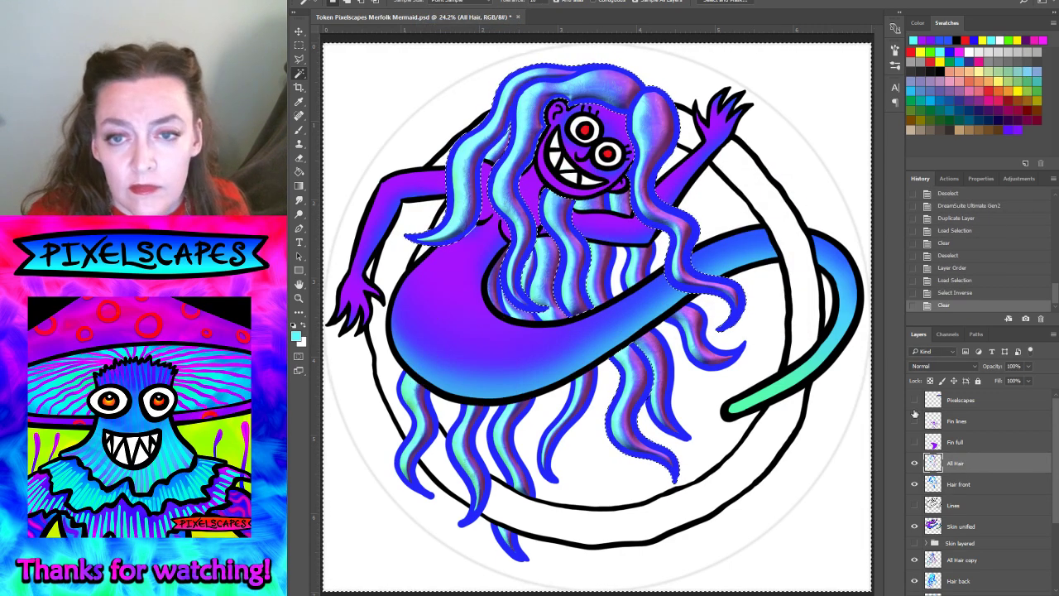
left_click(437, 1)
left_click(436, 4)
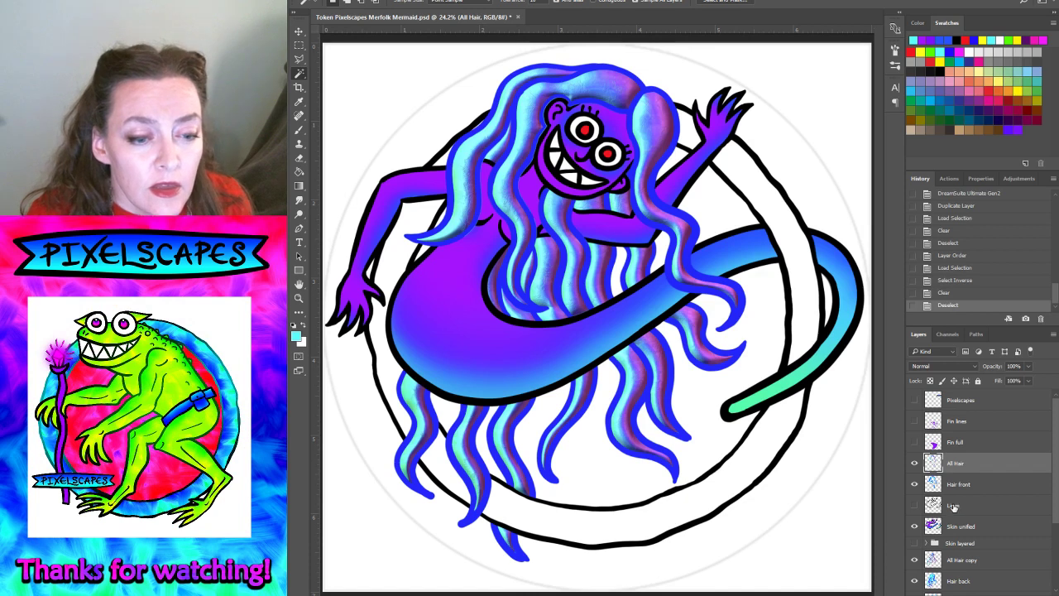
- Show the Fin full and Fin lines layers and Magic Wand-select the hair on Hair front
left_click(914, 441)
left_click(914, 421)
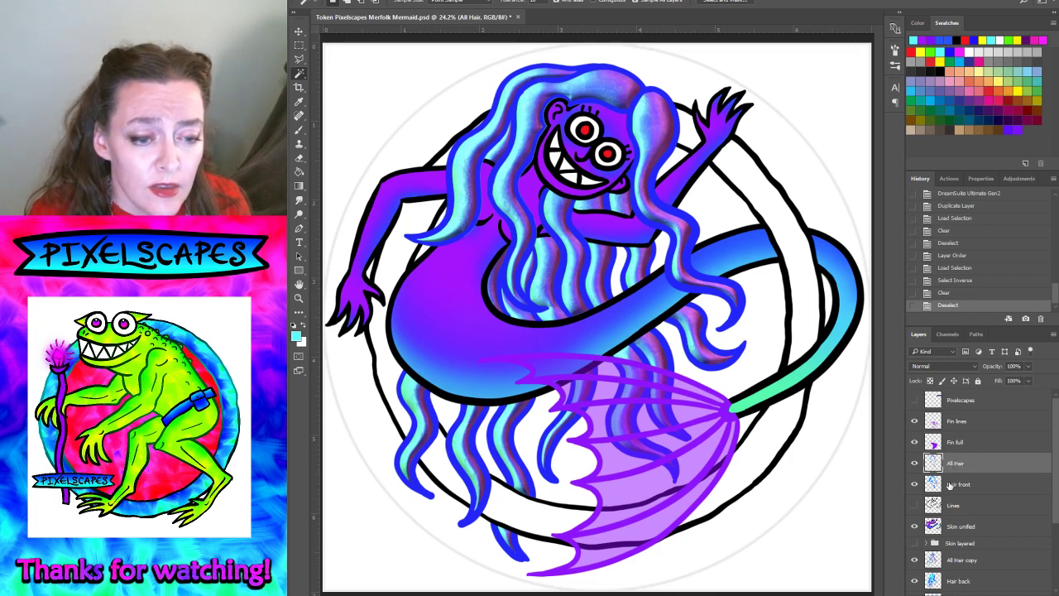
left_click(977, 488)
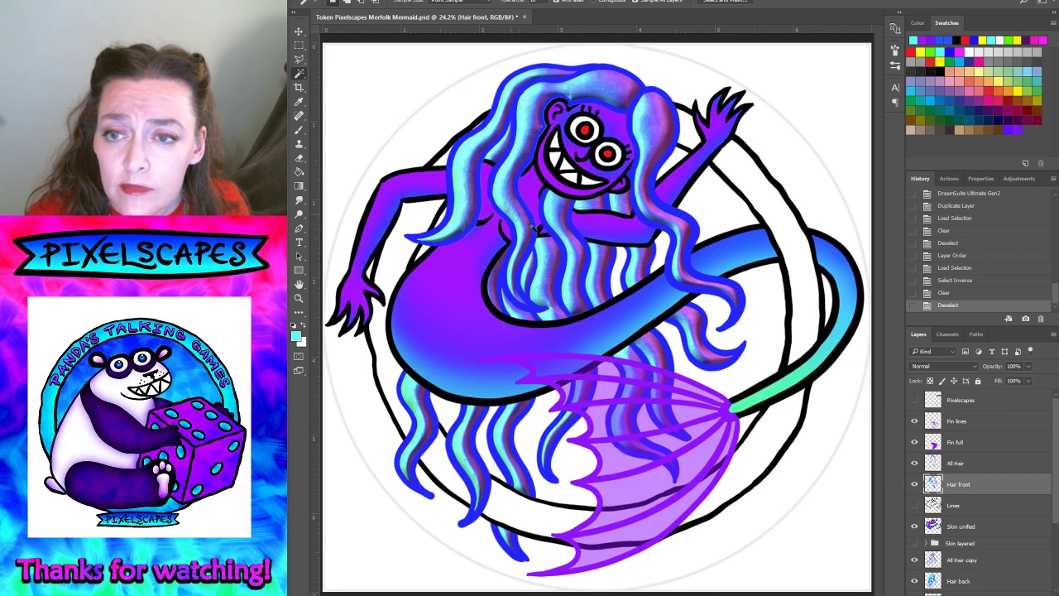
left_click(534, 311)
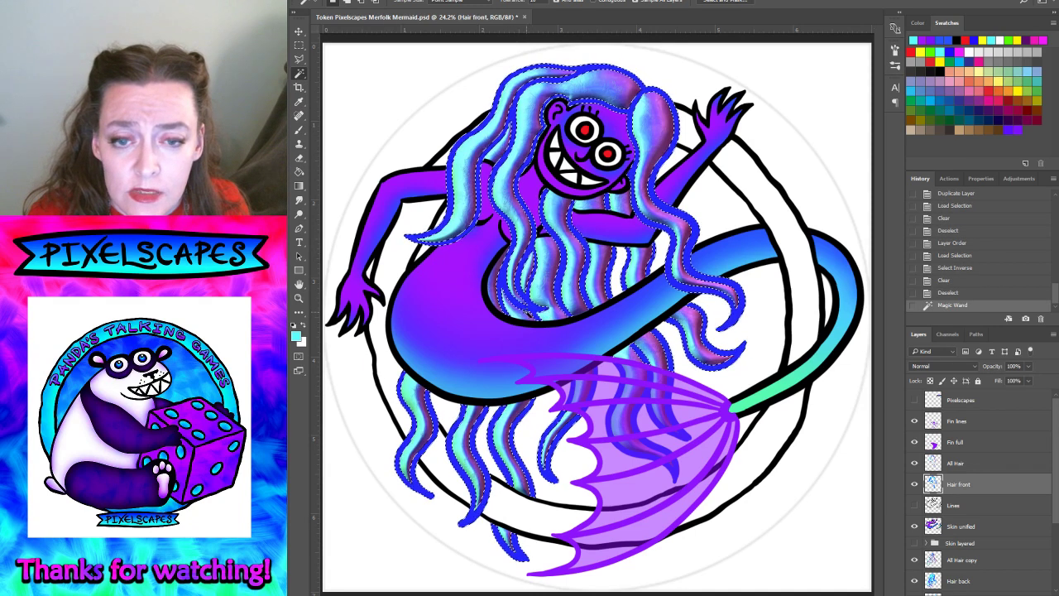
- Create a new layer named 'Hair line color' above Hair front
left_click(914, 443)
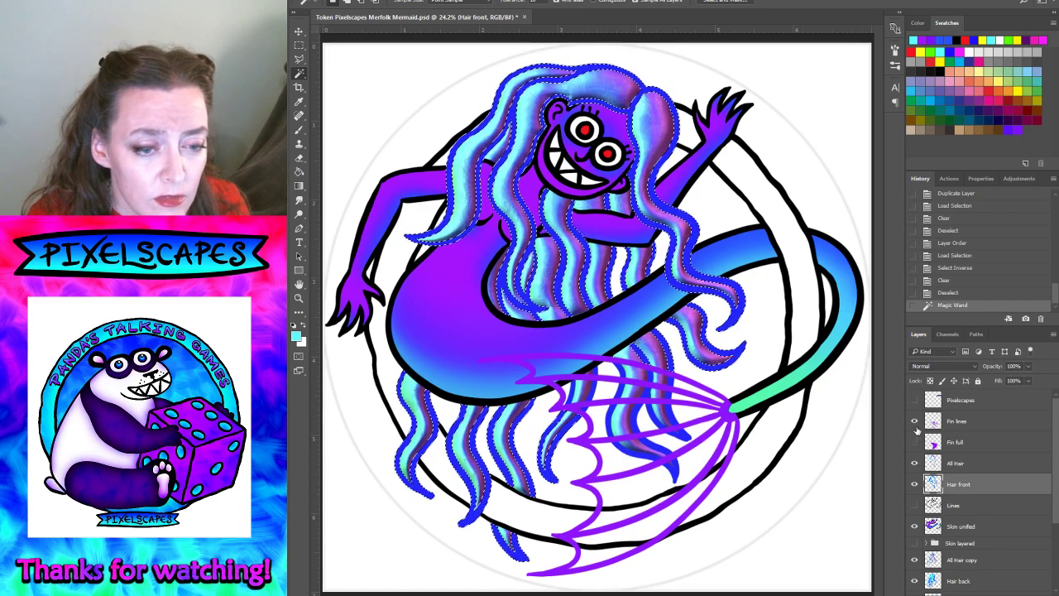
left_click(914, 442)
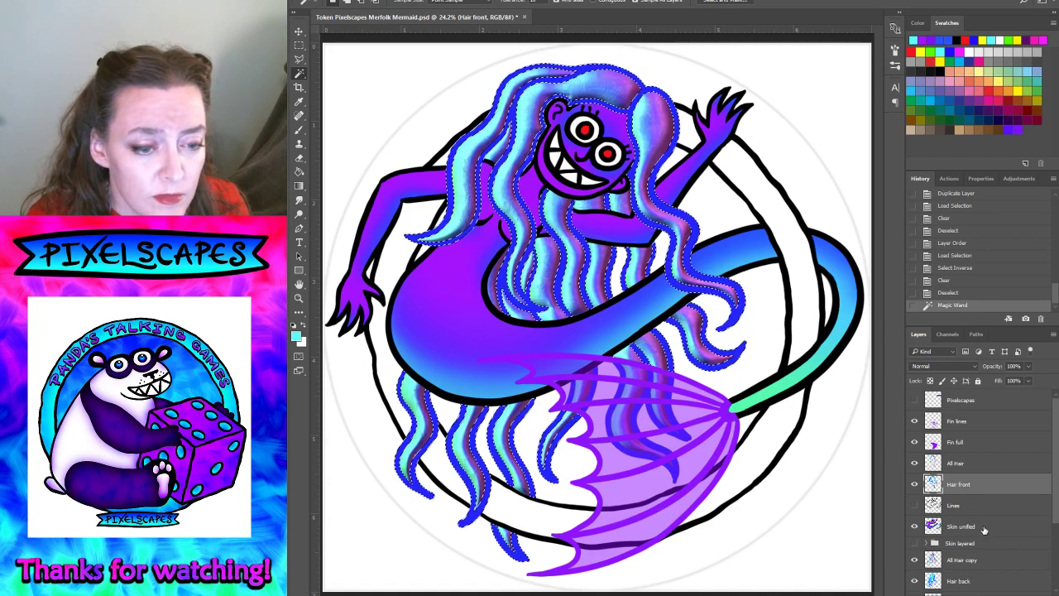
key("ctrl+shift+alt+n")
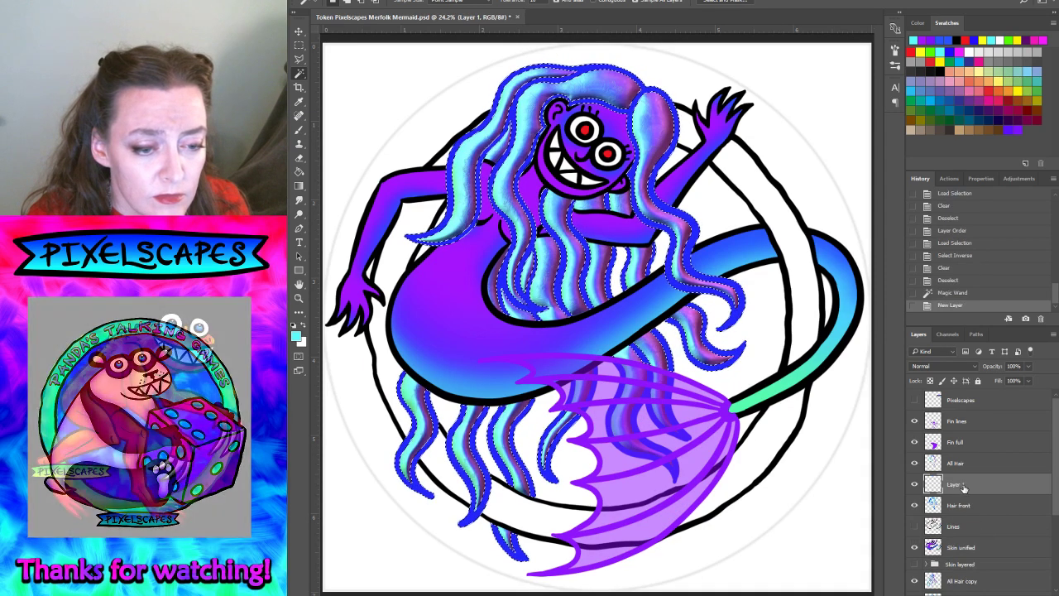
double_click(957, 484)
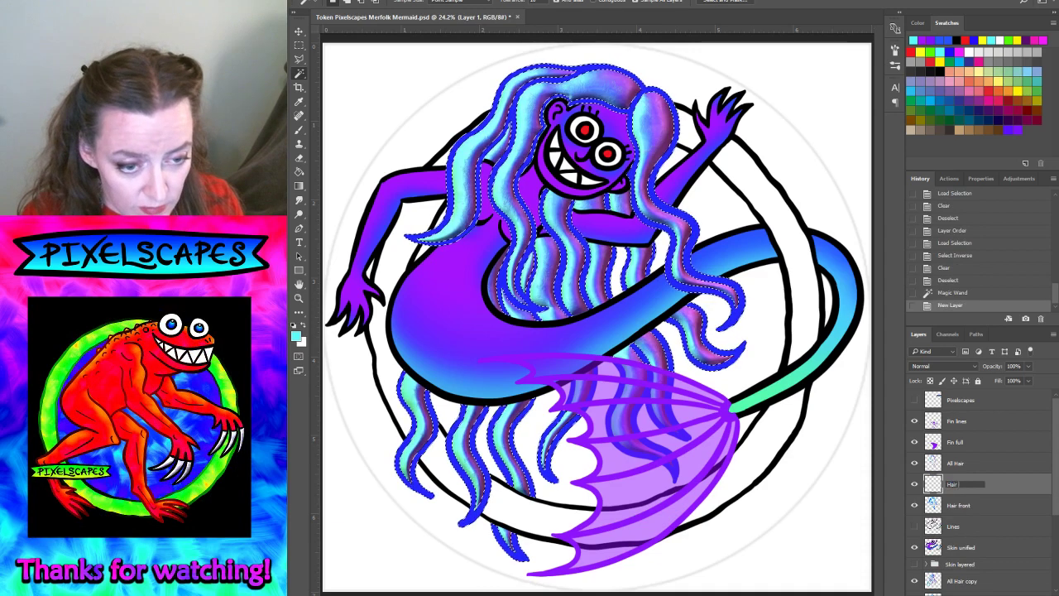
type("Hair line color")
key("Return")
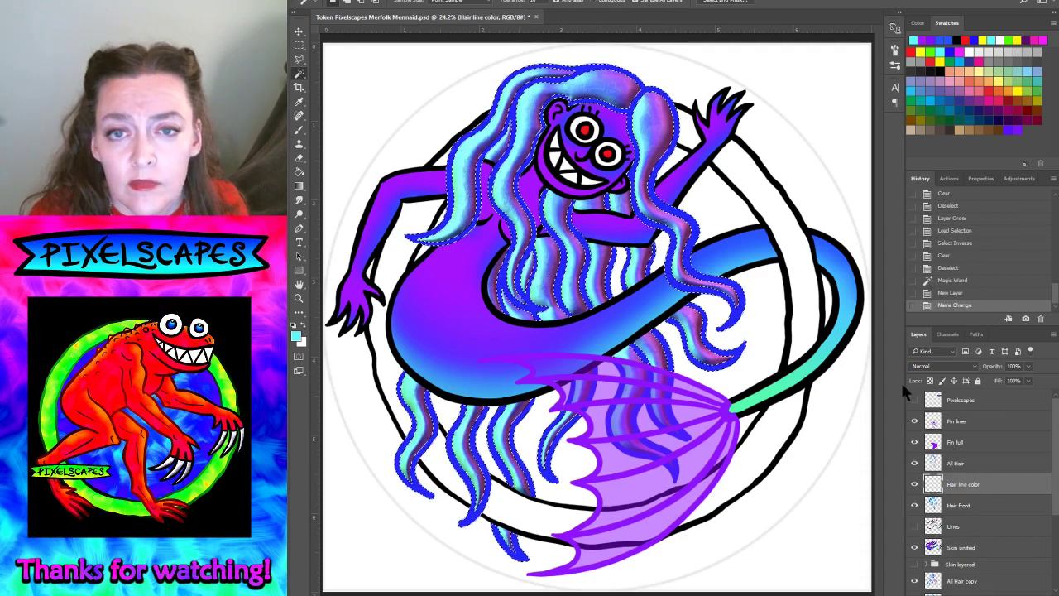
left_click(299, 101)
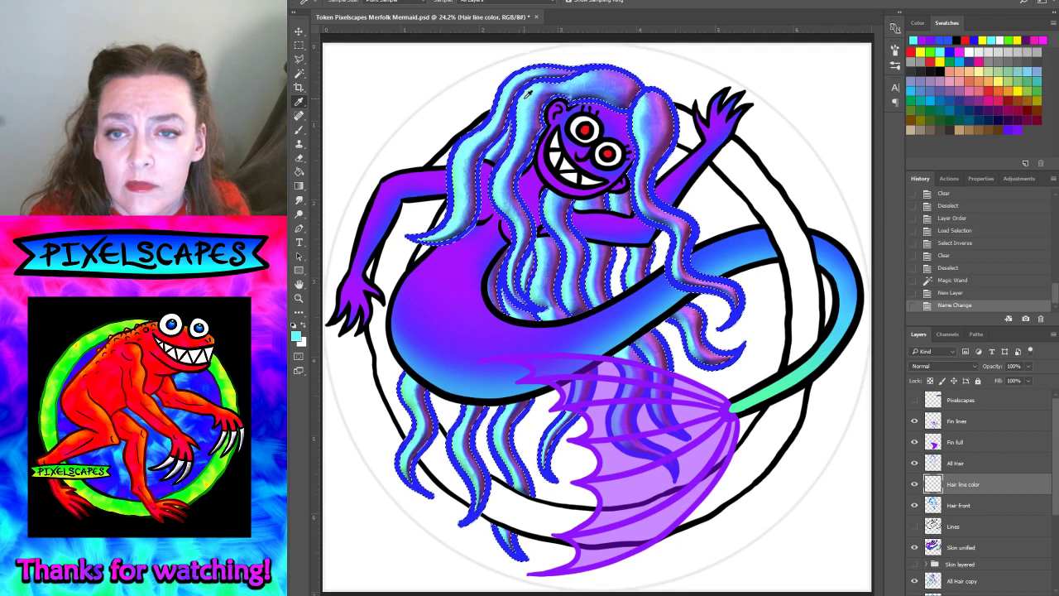
- Sample the light cyan from the hair as the foreground colour
left_click(586, 285)
left_click(297, 336)
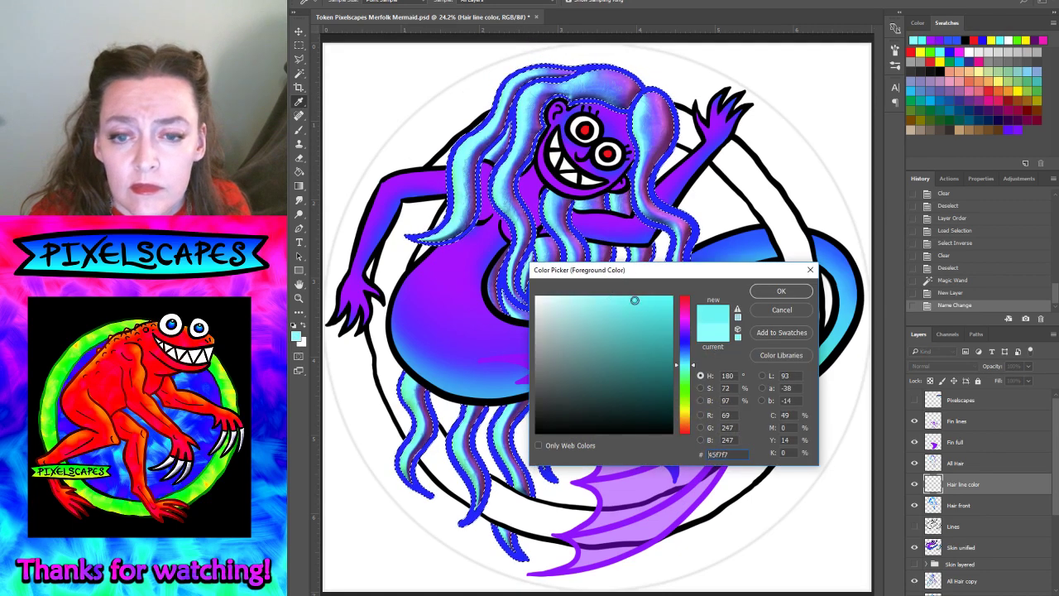
left_click(793, 293)
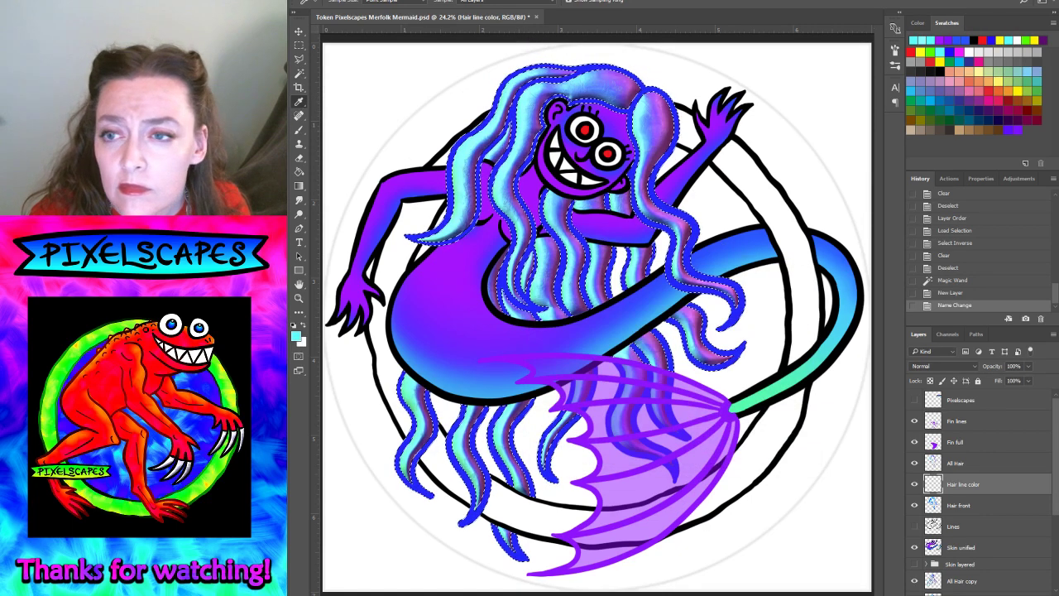
- Paint broad cyan strokes over the hair selection with a 2365 px soft brush
left_click(298, 131)
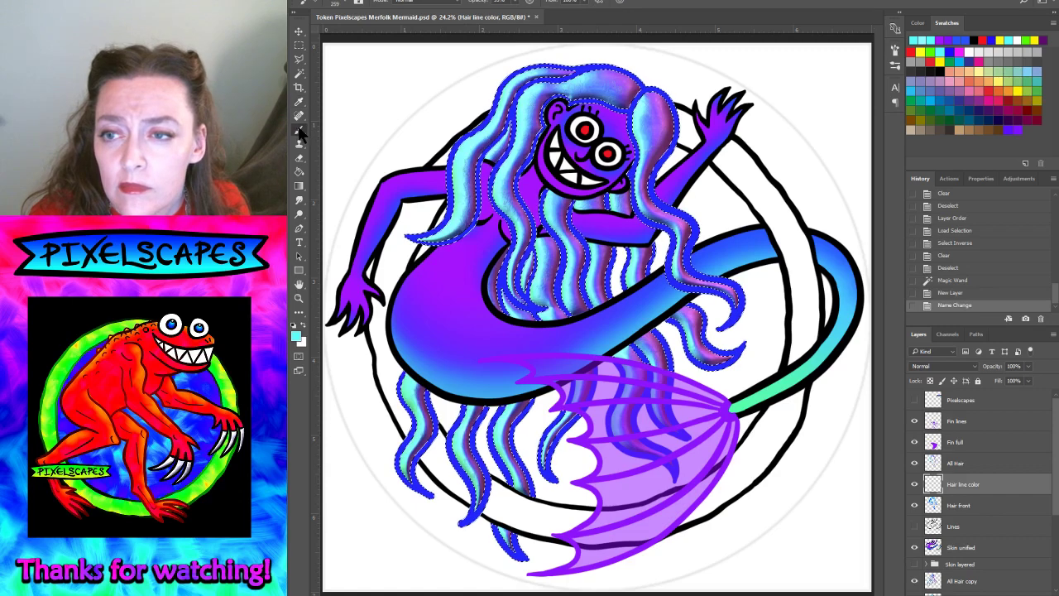
left_click(346, 4)
left_click_drag(402, 33, 412, 34)
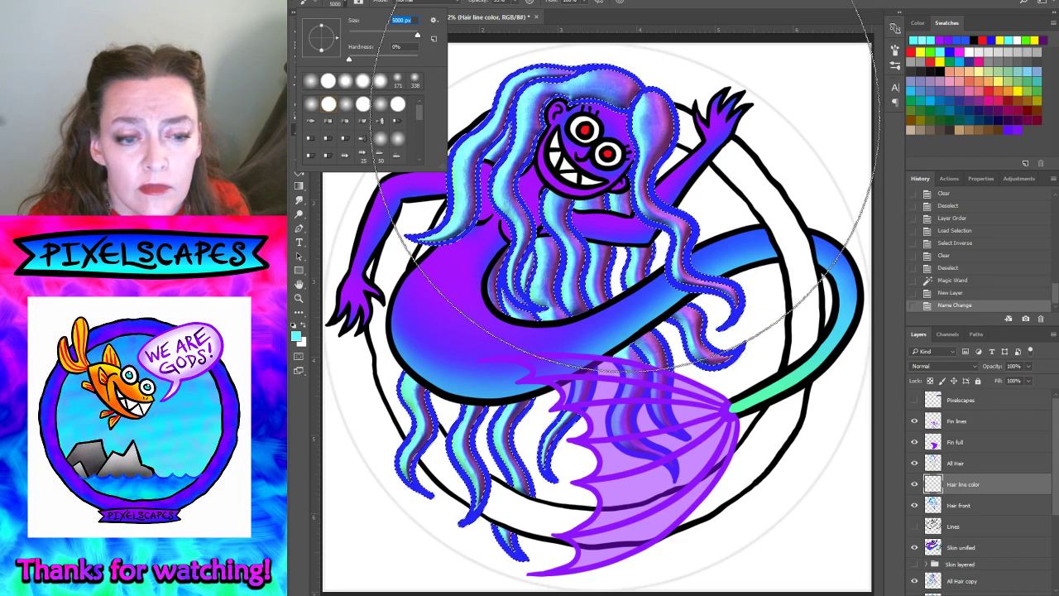
key("Return")
left_click(625, 113)
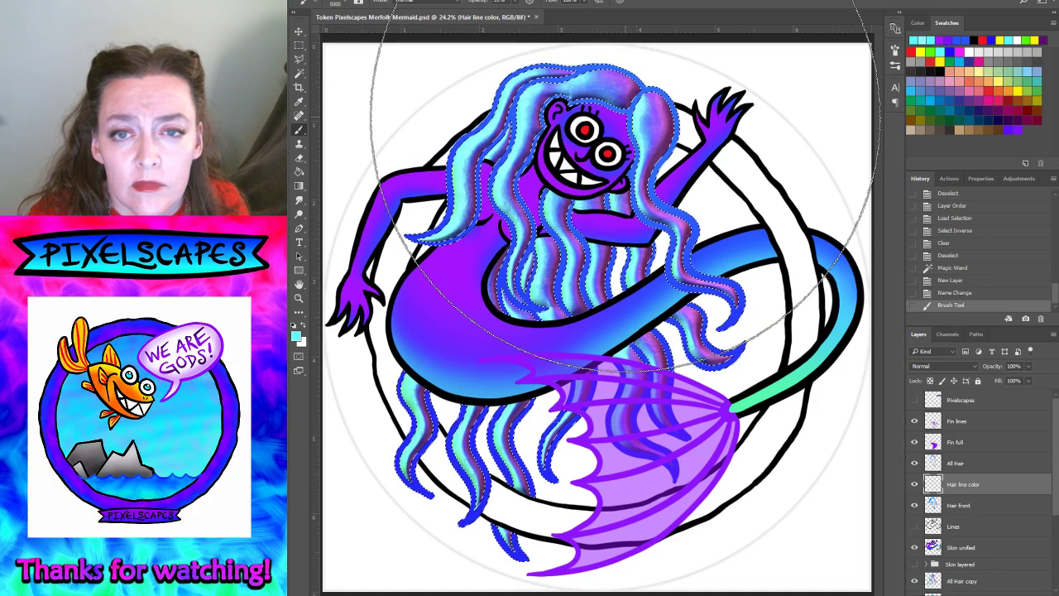
left_click_drag(625, 111, 595, 91)
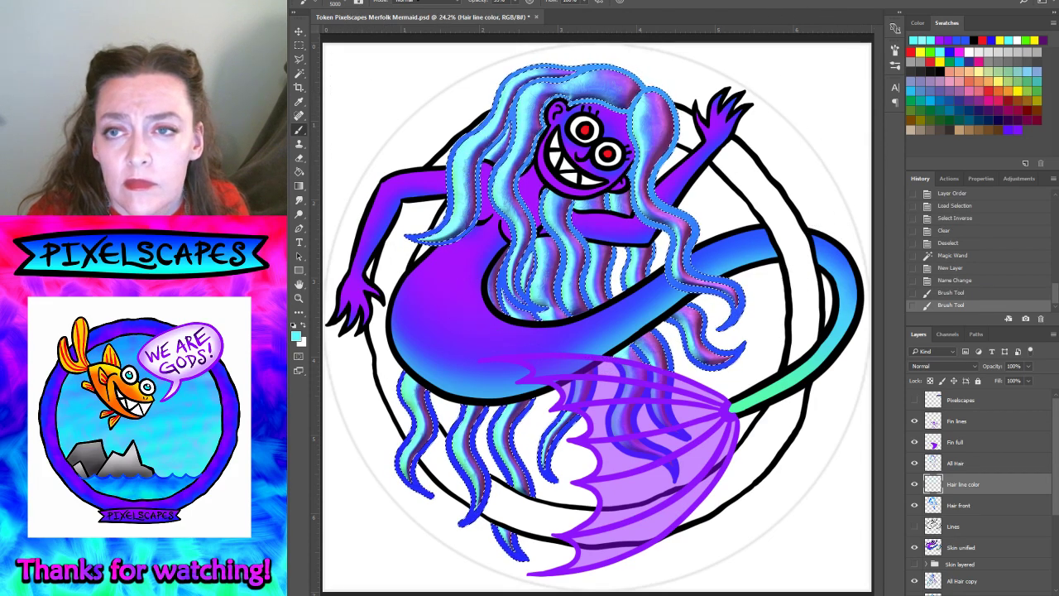
- Nudge the hair selection left, feather it 1 px, and delete the cyan inside it, then deselect
left_click(301, 44)
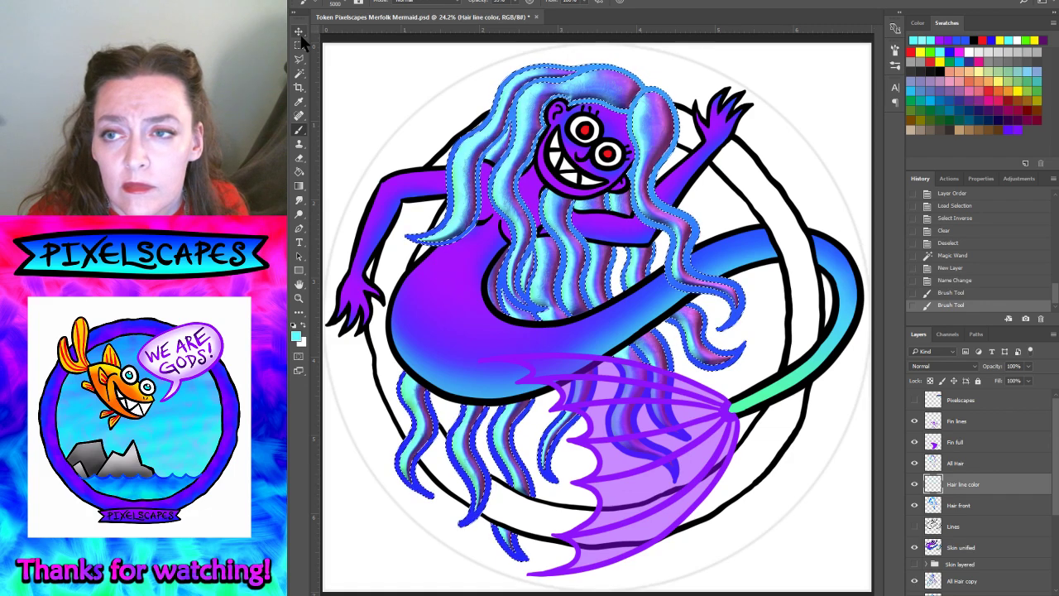
key("Left")
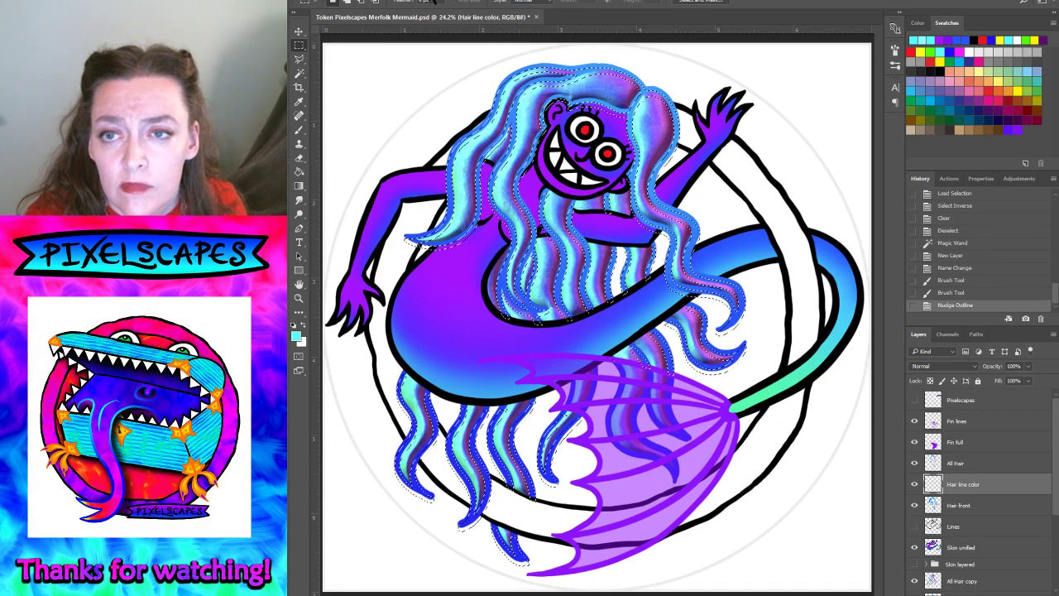
left_click(437, 1)
mouse_move(435, 121)
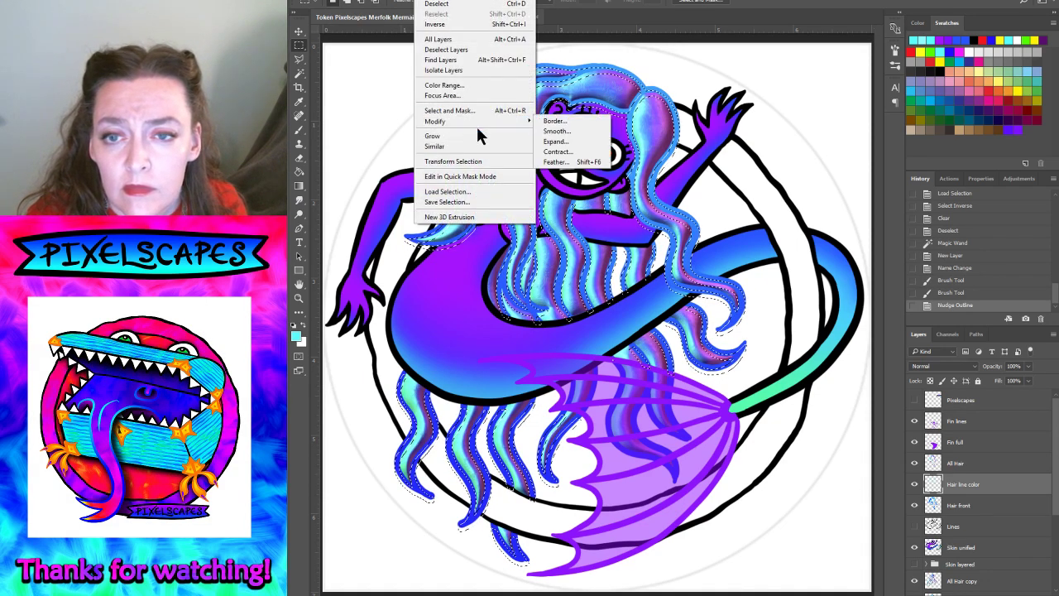
left_click(563, 162)
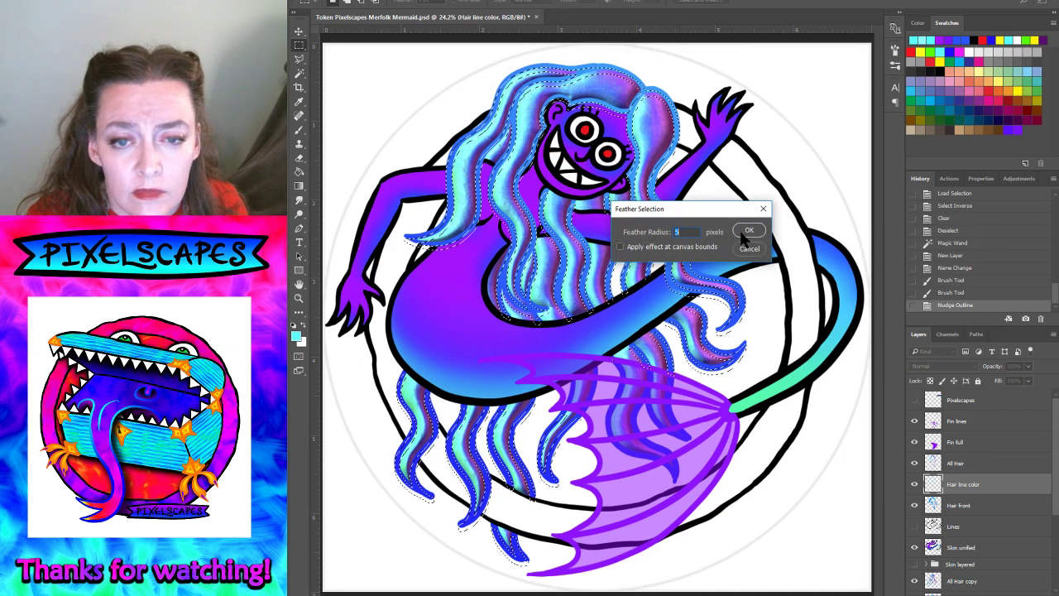
type("1")
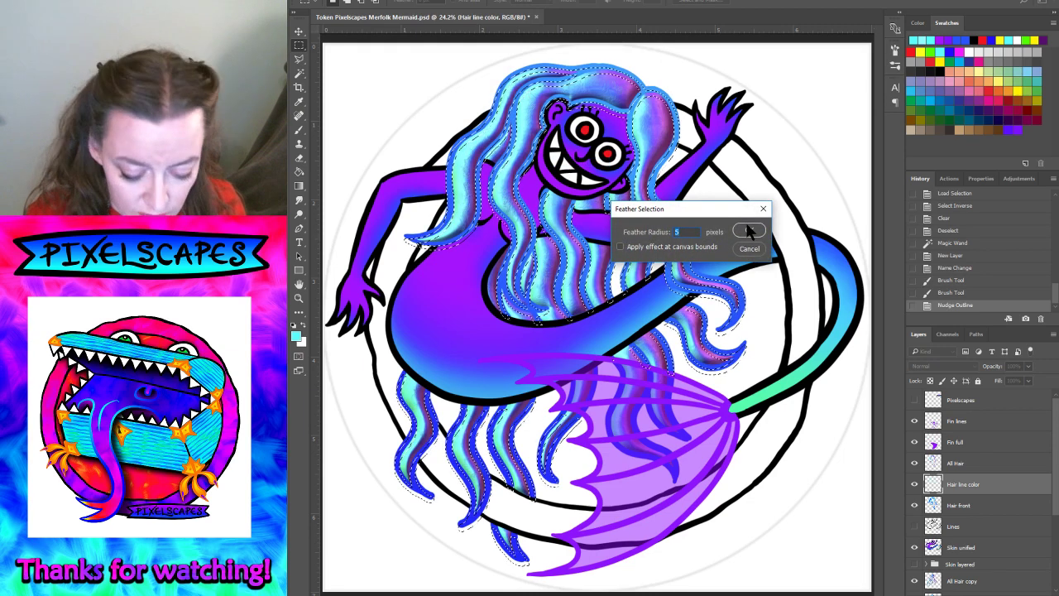
left_click(749, 231)
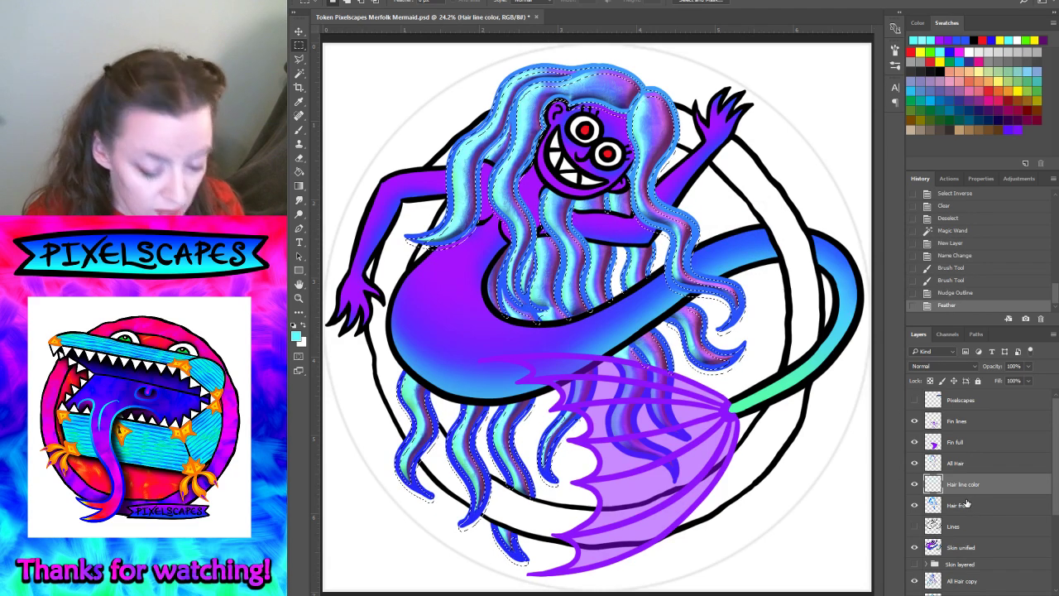
key("Delete")
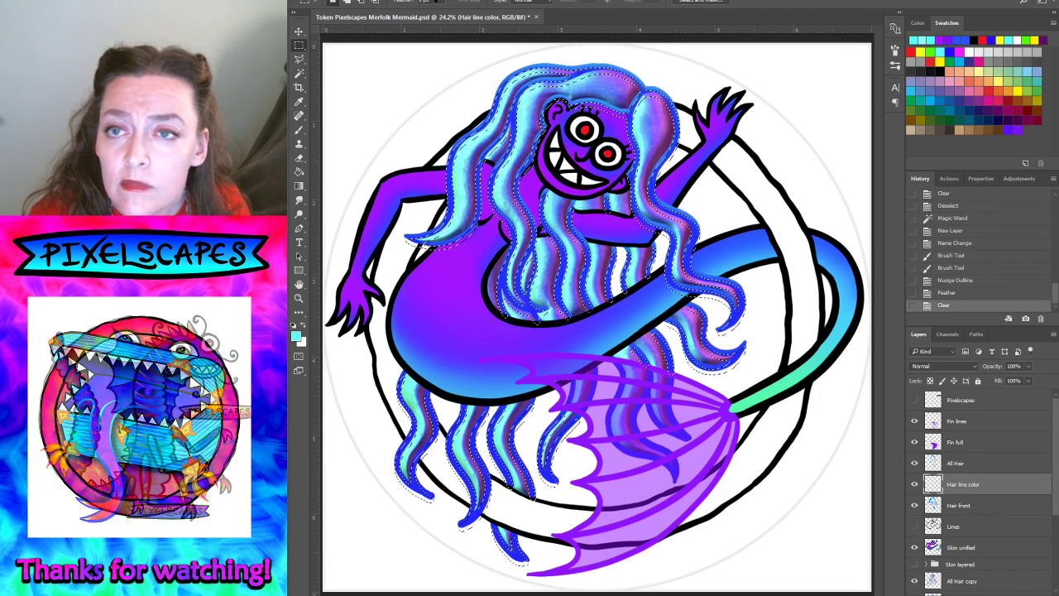
left_click(432, 2)
left_click(432, 5)
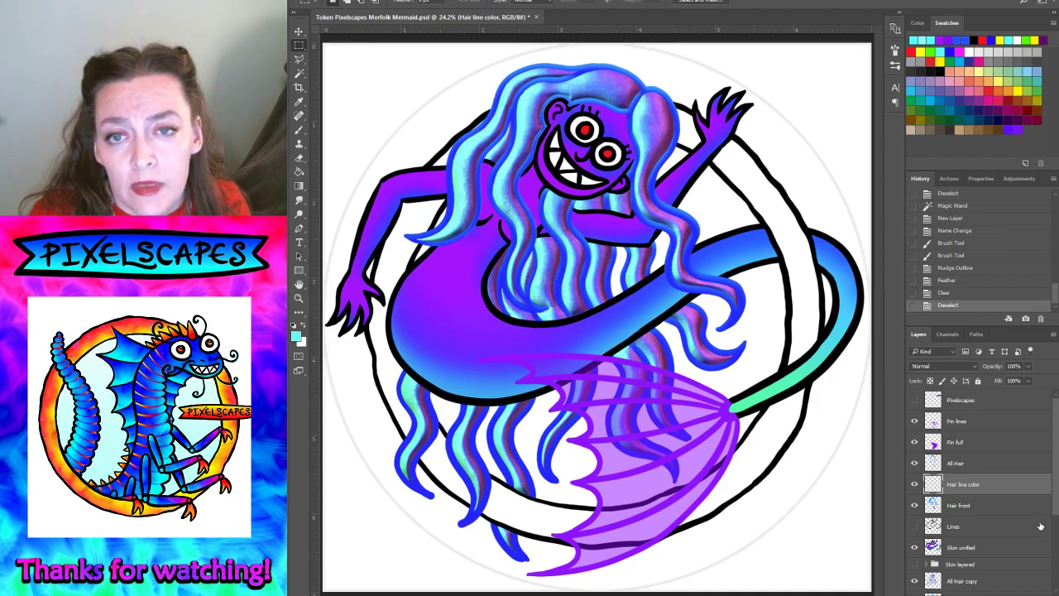
left_click(970, 500)
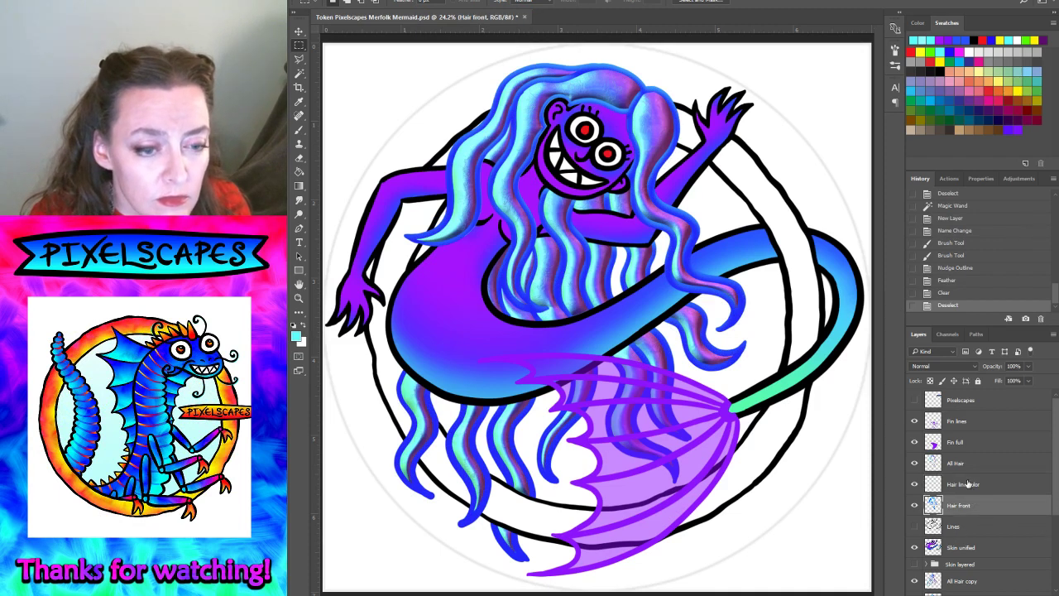
- Reselect the hair, step back in History to just after clearing, then deselect
left_click(968, 485)
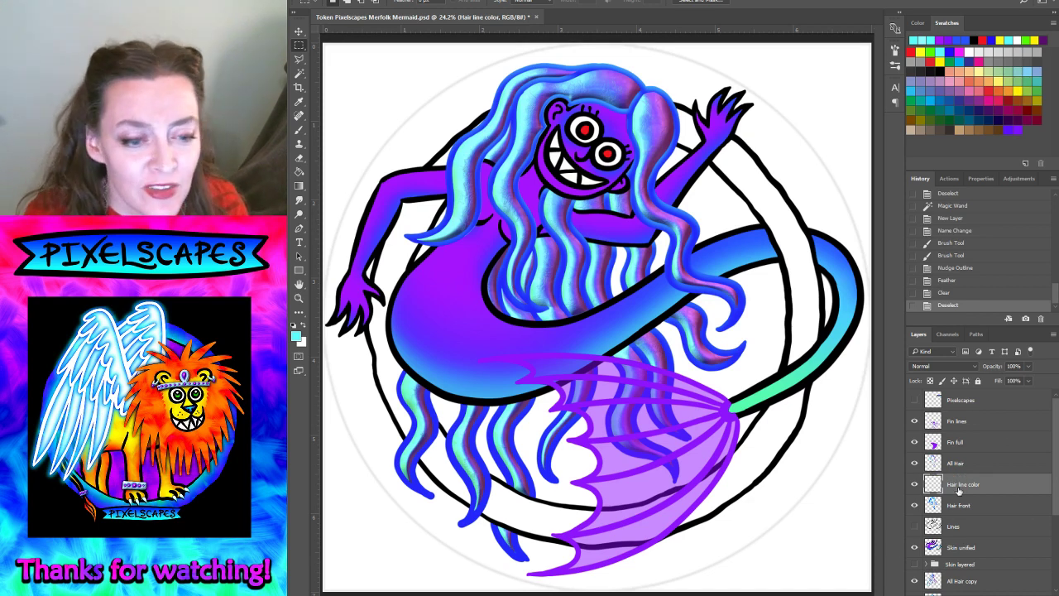
left_click(424, 1)
left_click(438, 6)
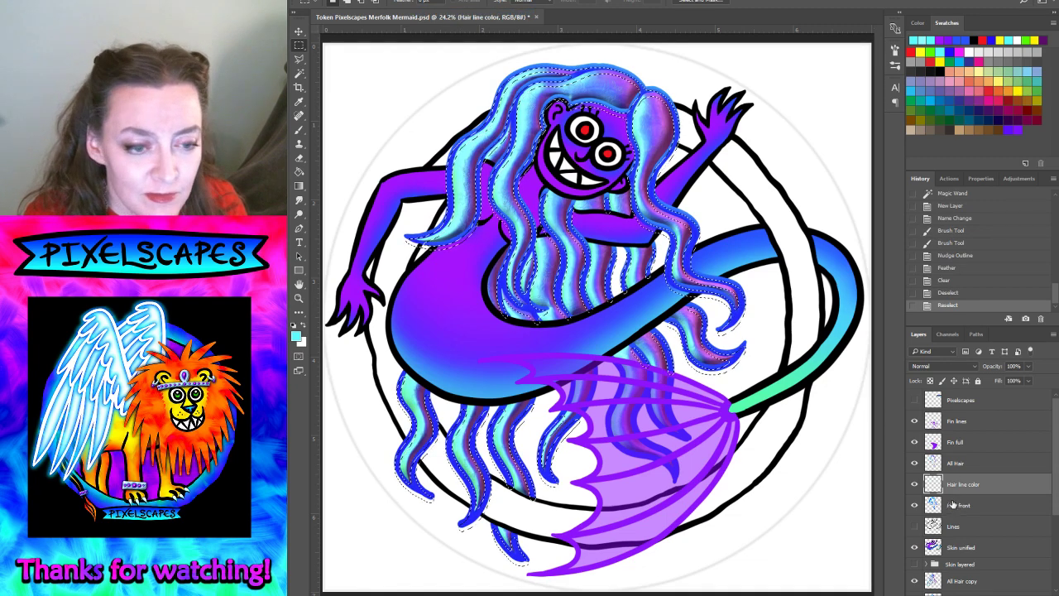
left_click(952, 280)
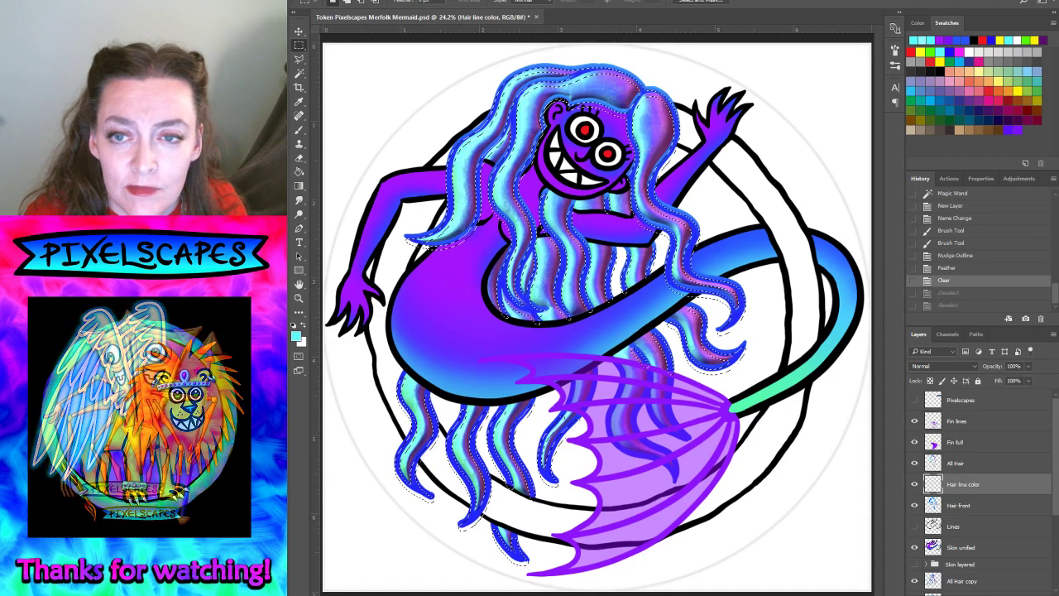
left_click(424, 2)
left_click(439, 10)
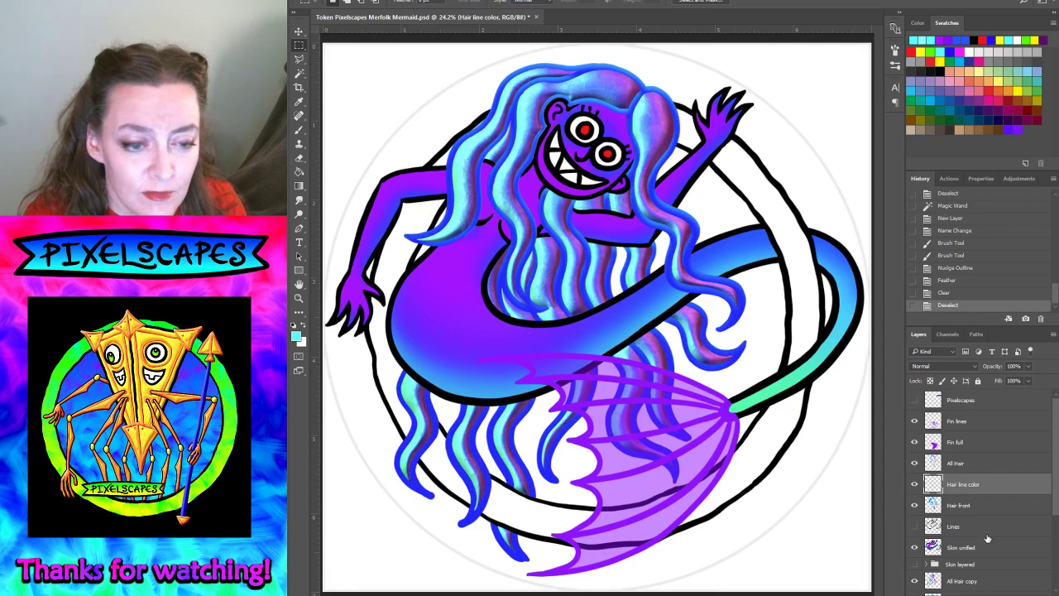
- Hide Hair line color, Magic Wand-select the hair on All Hair, then return to Hair line color
left_click(915, 484)
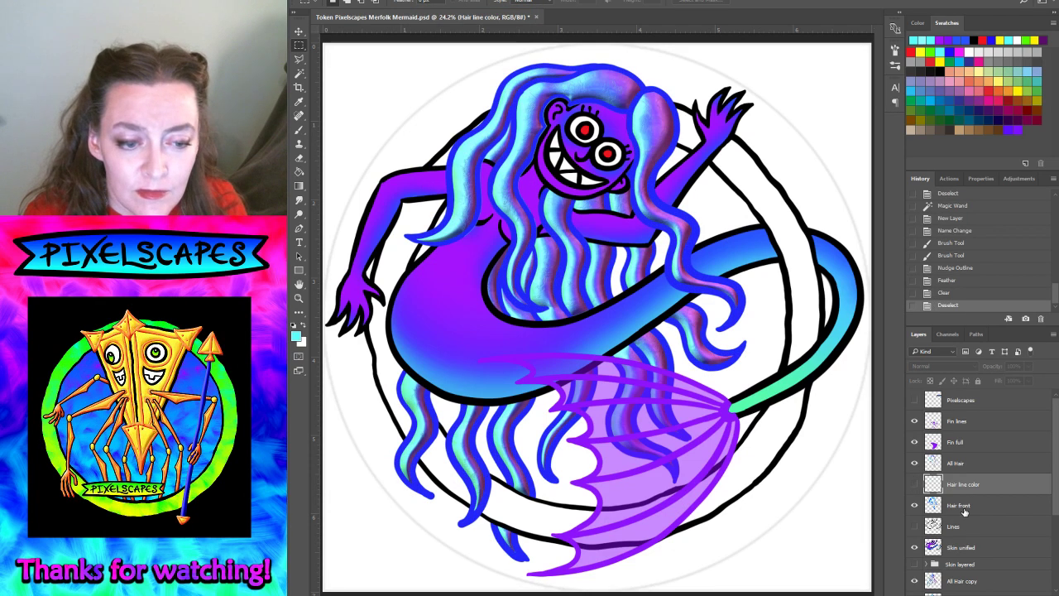
left_click(958, 465)
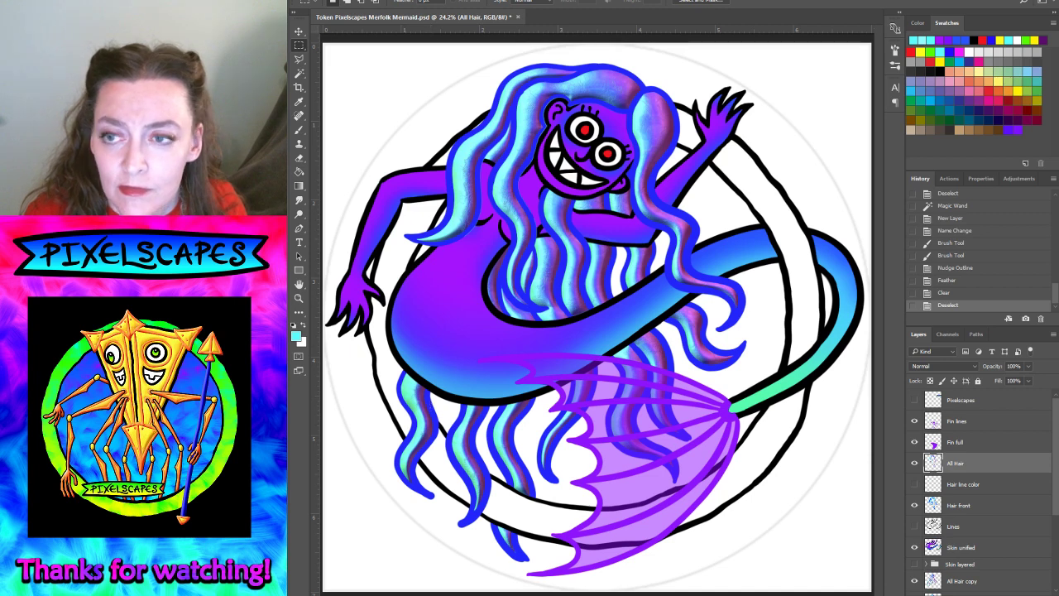
left_click(301, 75)
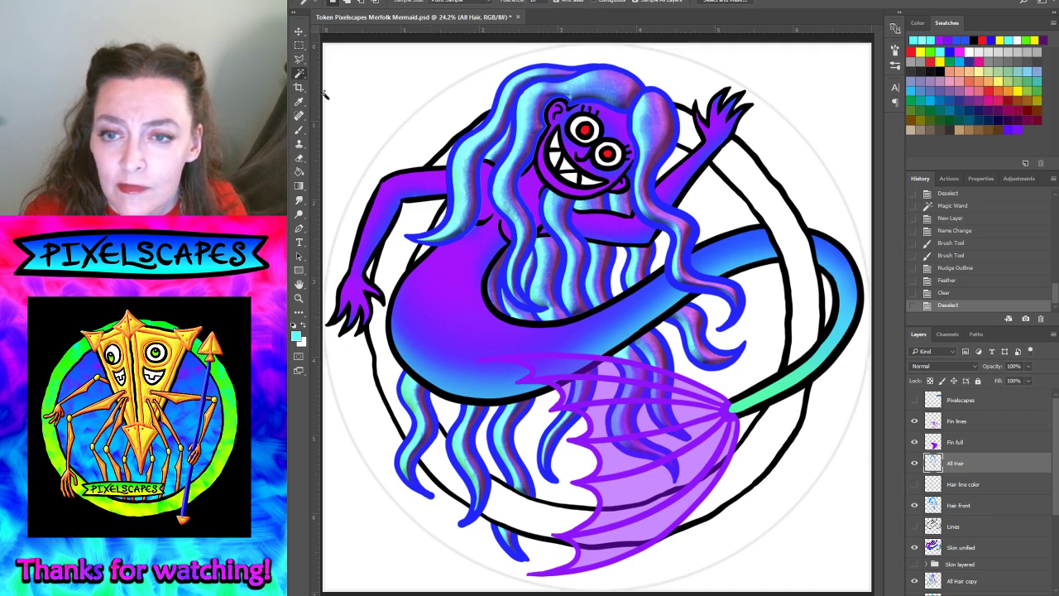
left_click(477, 190)
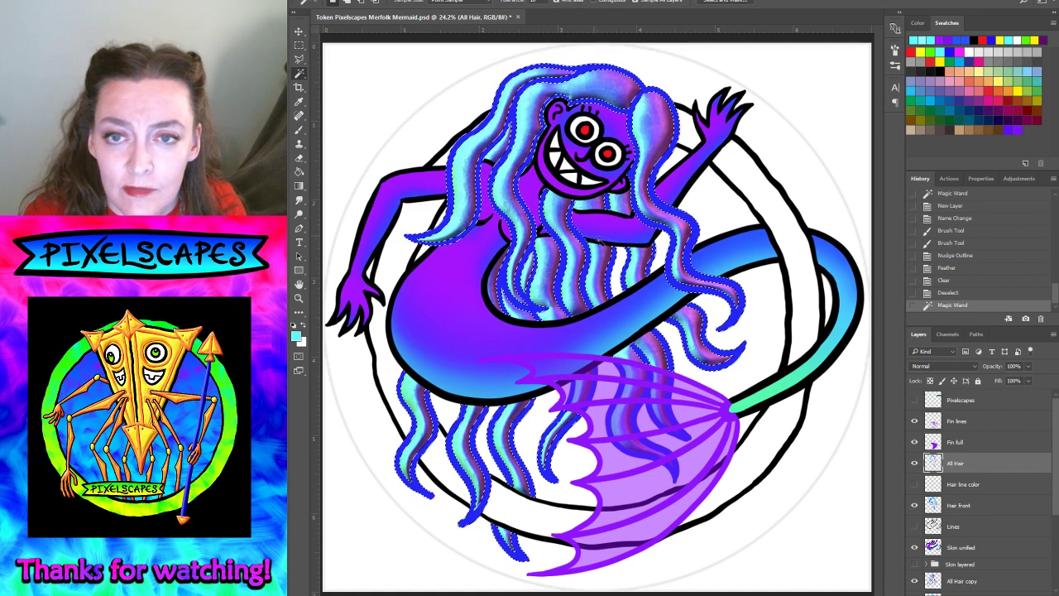
left_click(964, 483)
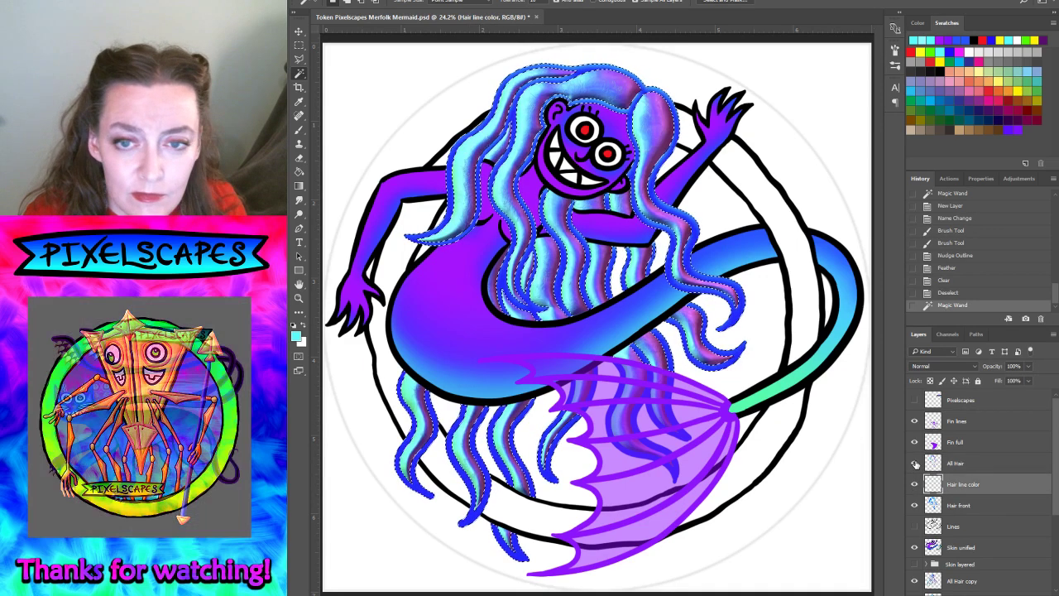
- Paint purple into the lower hair with a large soft brush
left_click(299, 133)
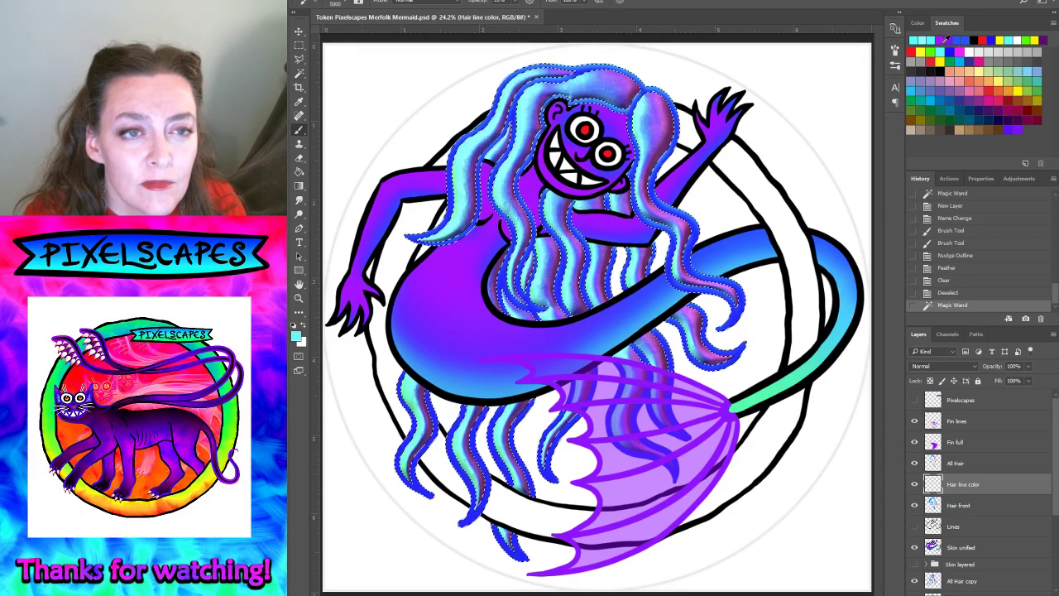
left_click(944, 39)
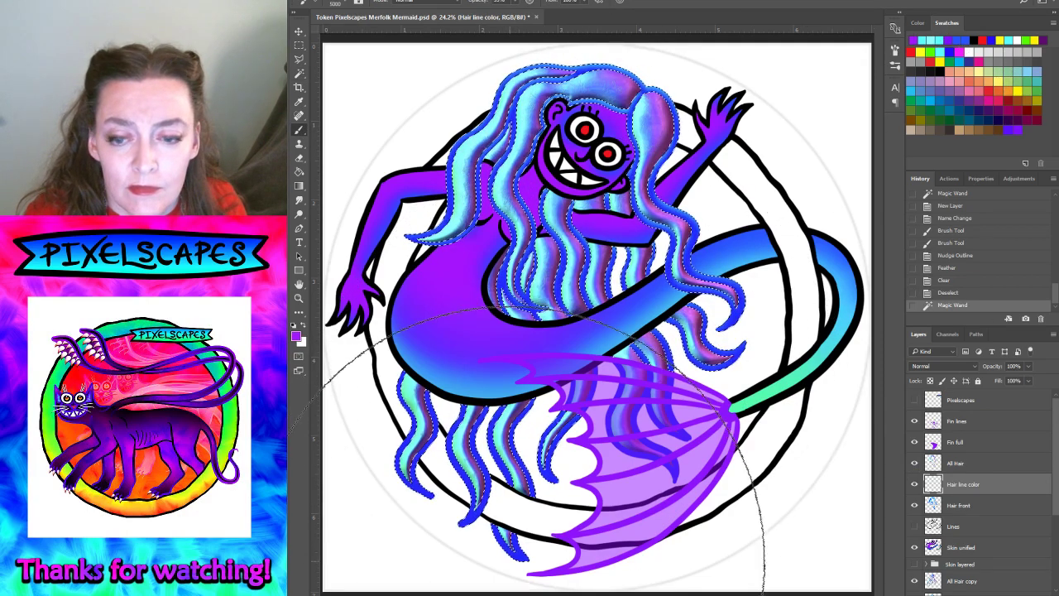
left_click(340, 3)
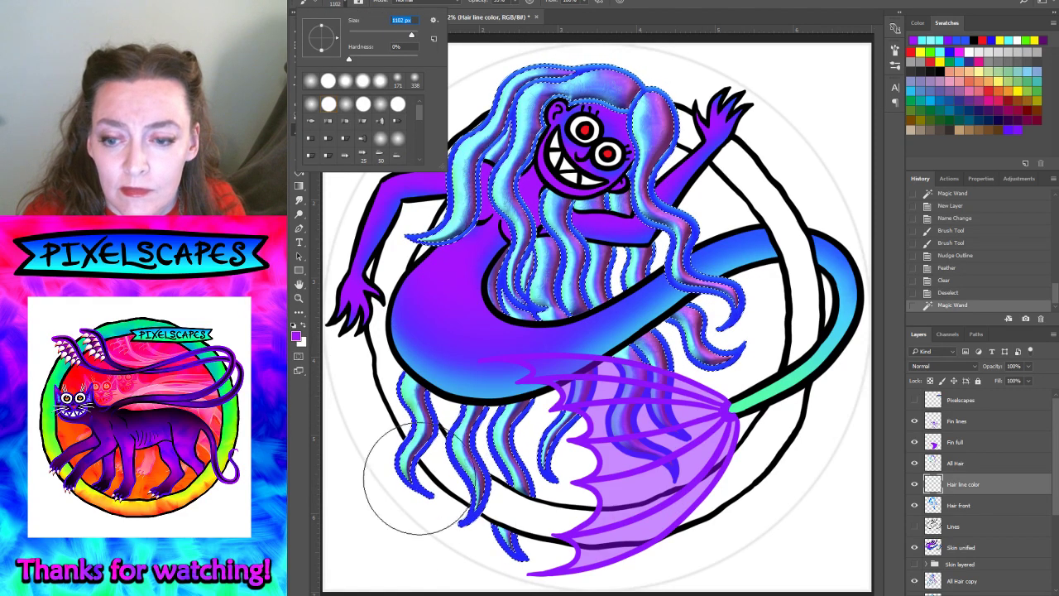
left_click_drag(390, 451, 395, 489)
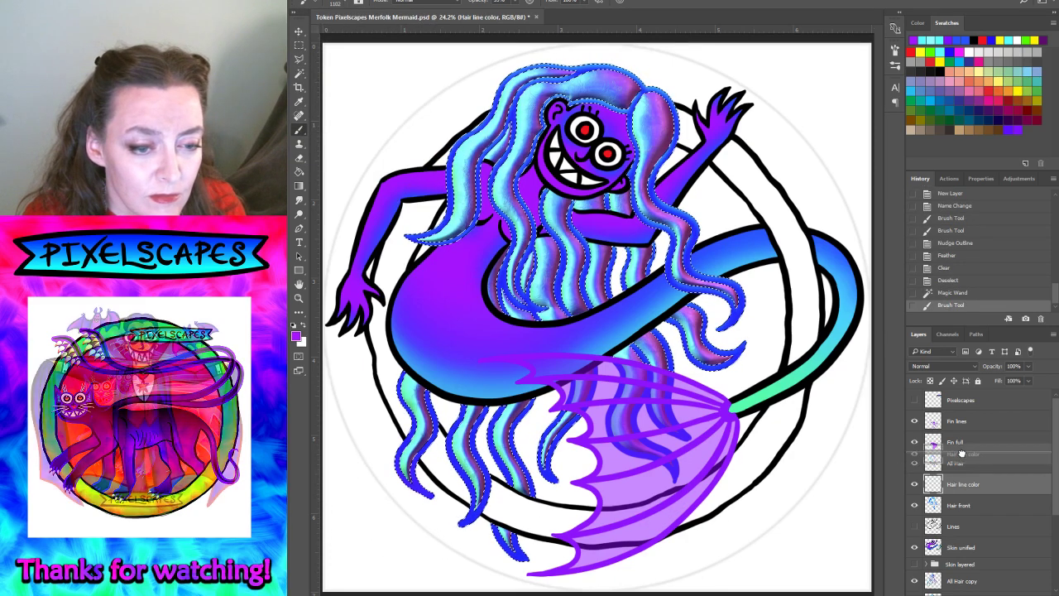
- Move Hair line color above All Hair, paint the lower hair tips purple, and deselect
left_click_drag(964, 487, 963, 457)
mouse_move(411, 488)
left_mouse_down()
mouse_move(520, 542)
mouse_move(522, 556)
left_mouse_up()
left_click_drag(534, 472, 548, 493)
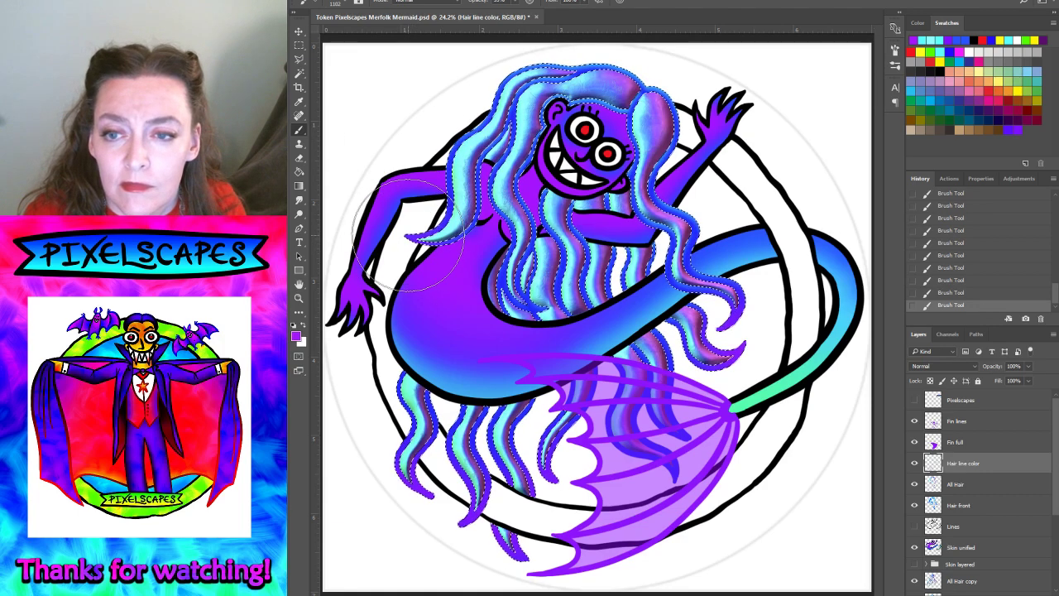
left_click(434, 11)
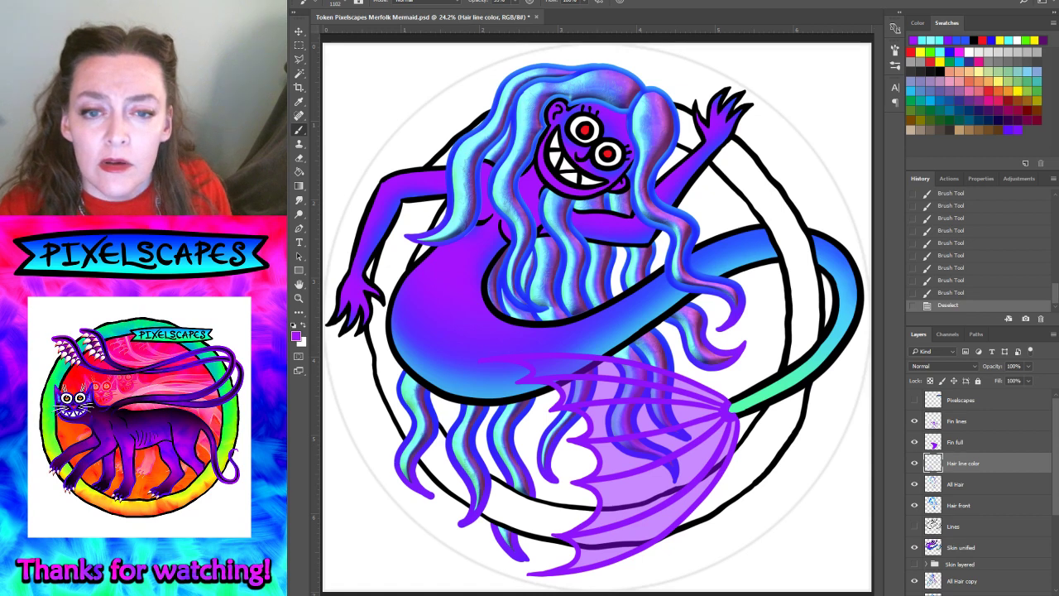
- Rename the All Hair layer to 'Hair iridescence front'
left_click(923, 485)
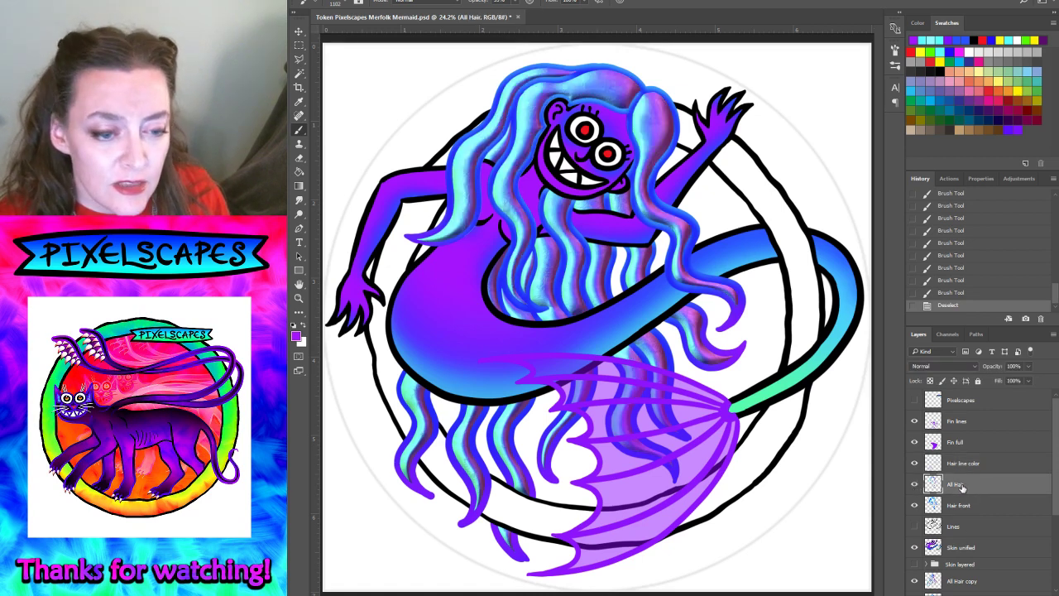
double_click(972, 486)
type("Hair l")
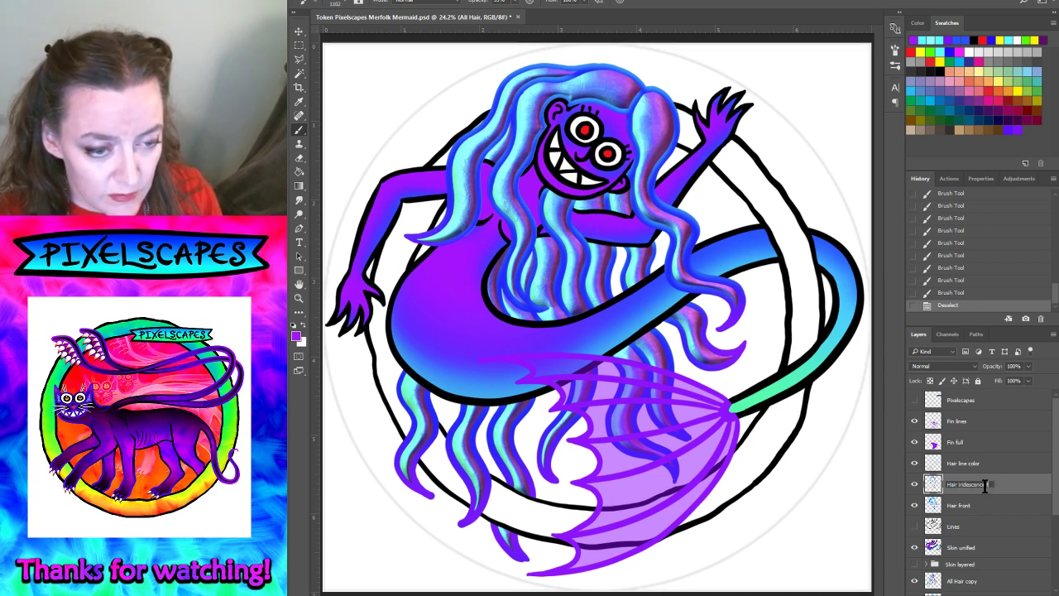
key("Return")
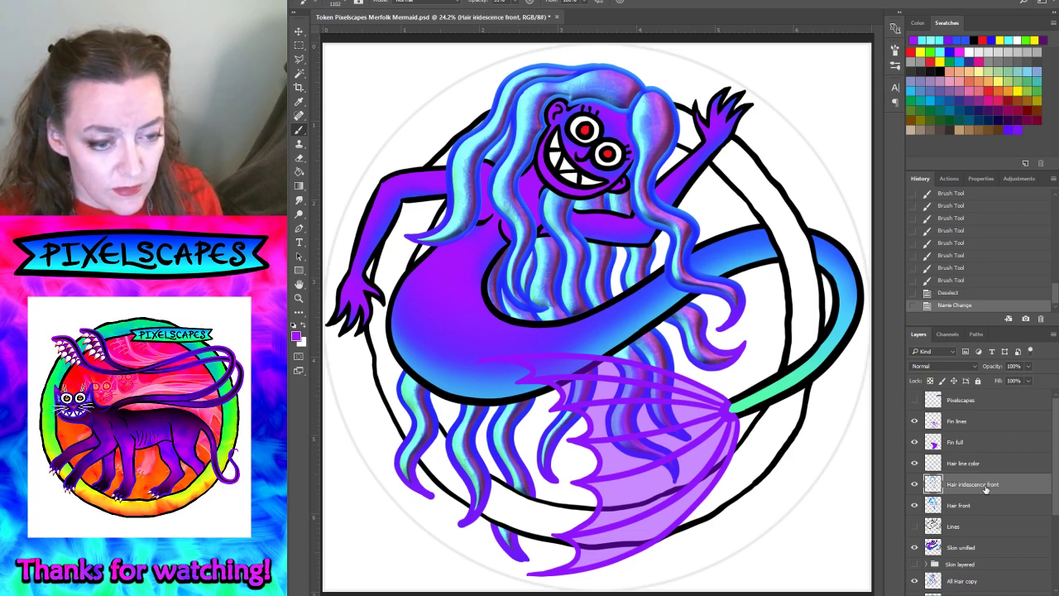
- Rename the All Hair copy layer to 'Hair iridescence back'
left_click(968, 566)
scroll(968, 567, "down", 2)
double_click(964, 540)
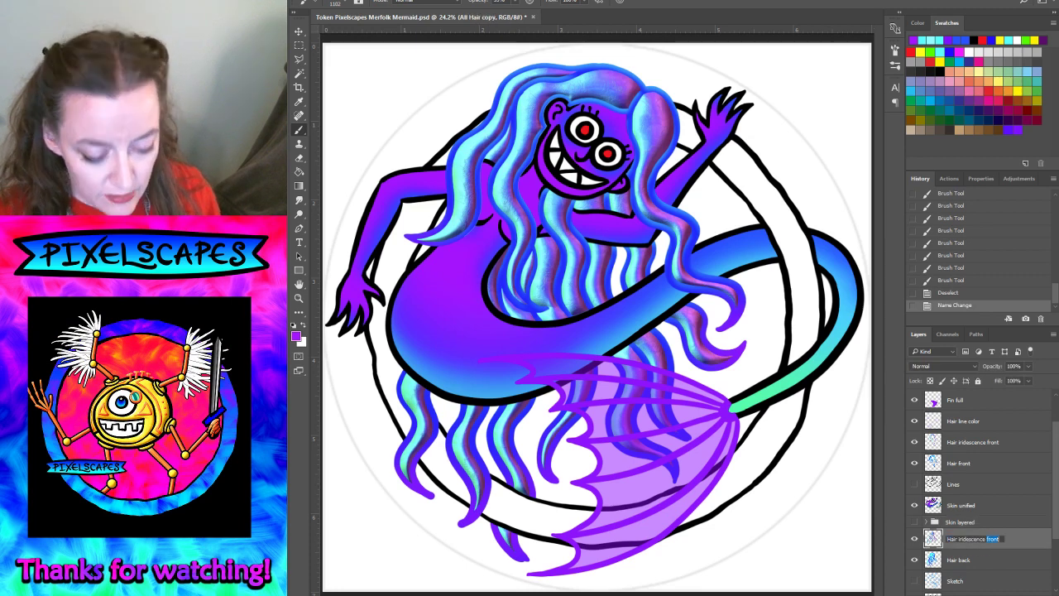
key("Return")
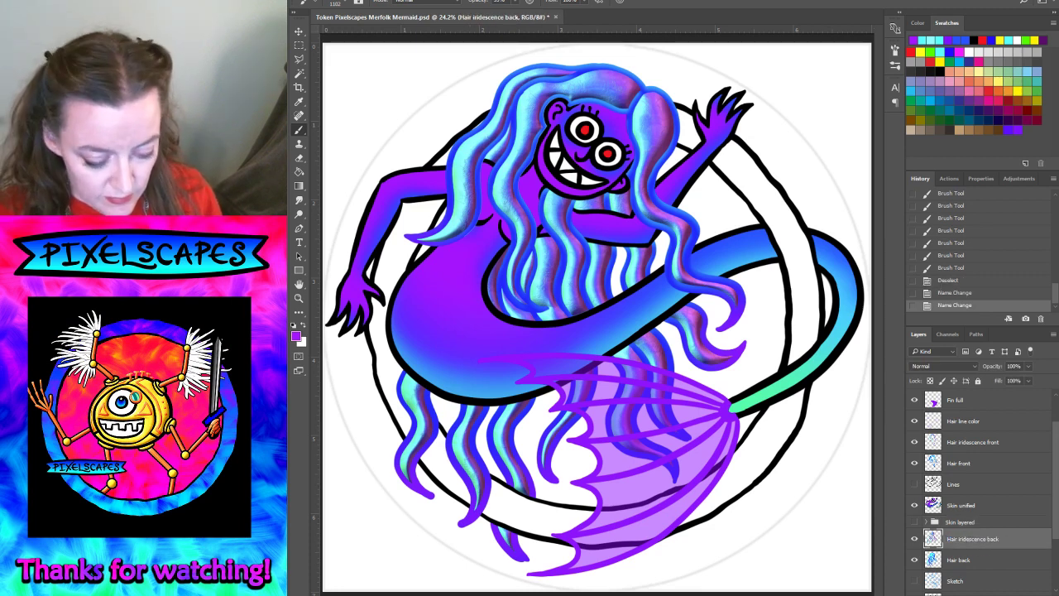
- Try Hue/Saturation hue shifts on the back hair, then close without changing it
key("ctrl+u")
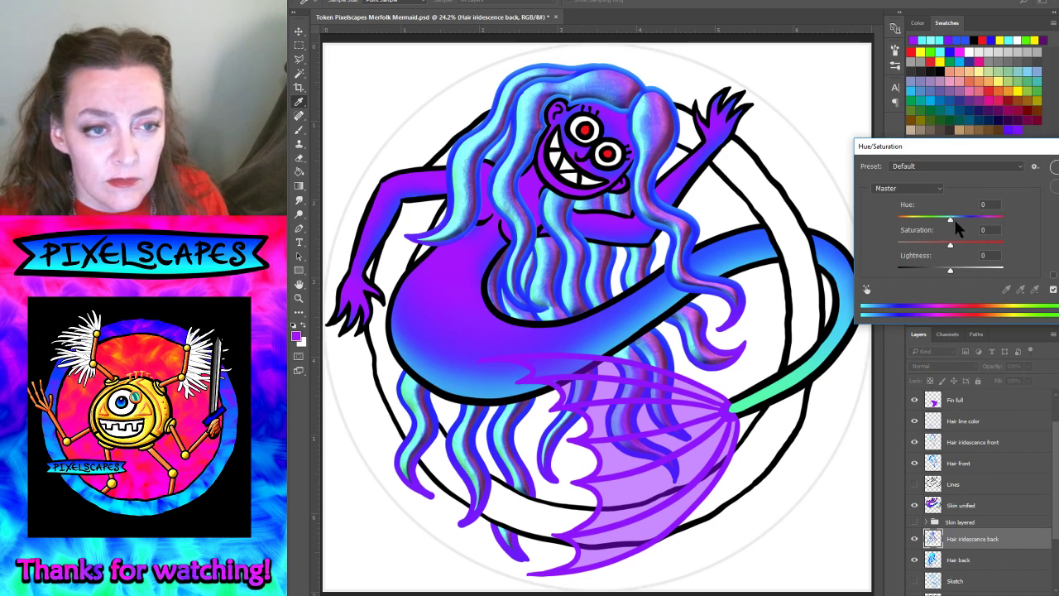
mouse_move(951, 219)
left_mouse_down()
mouse_move(977, 220)
mouse_move(908, 240)
left_mouse_up()
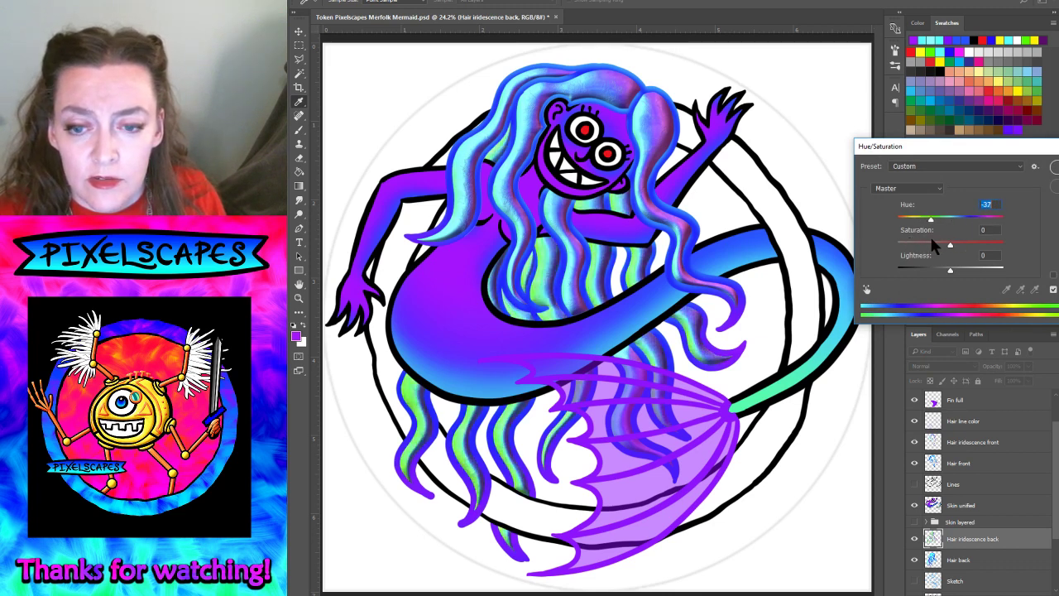
left_click_drag(910, 242, 973, 234)
key("Return")
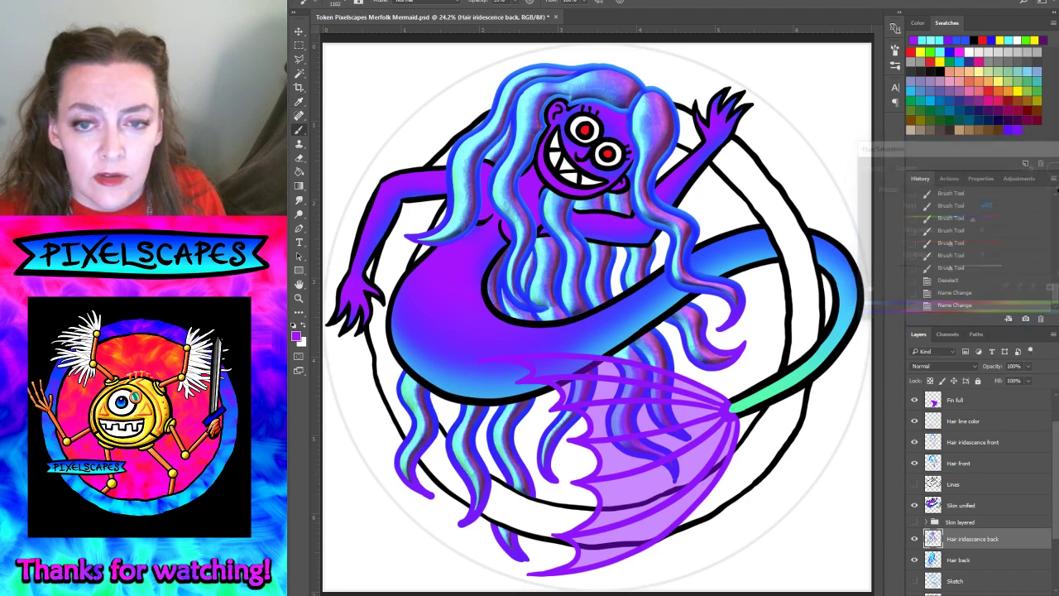
- Load the saved back hair selection and add a new layer named 'Hair shade back'
left_click(423, 1)
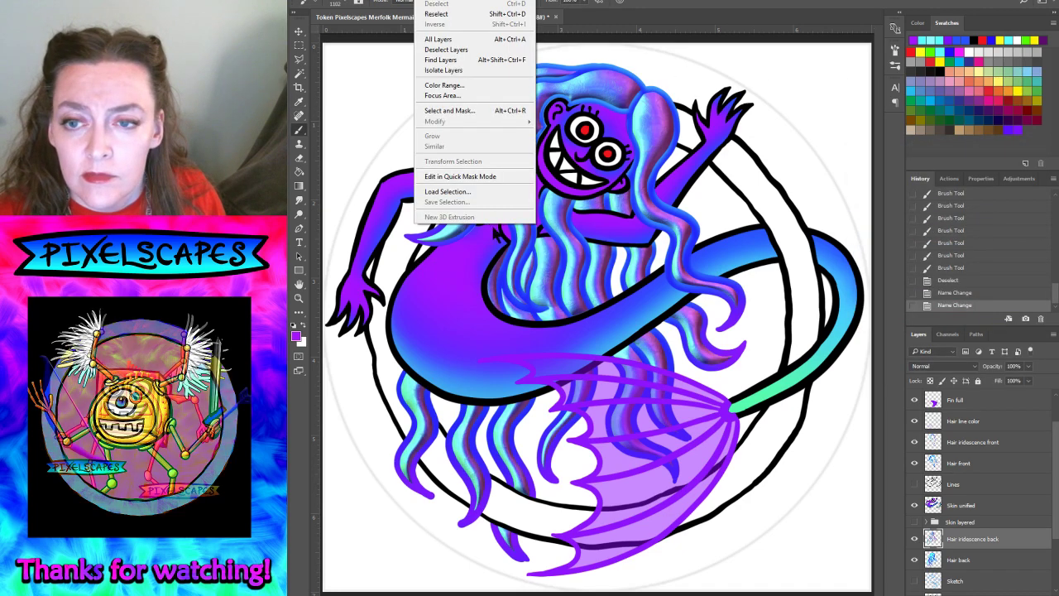
left_click(472, 199)
left_click(780, 200)
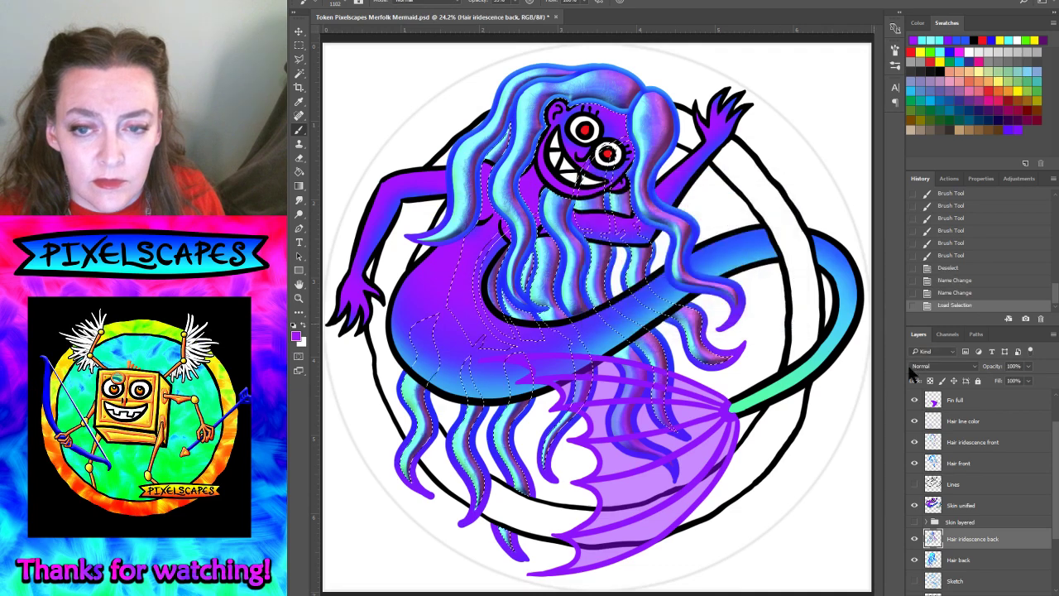
key("ctrl+shift+alt+n")
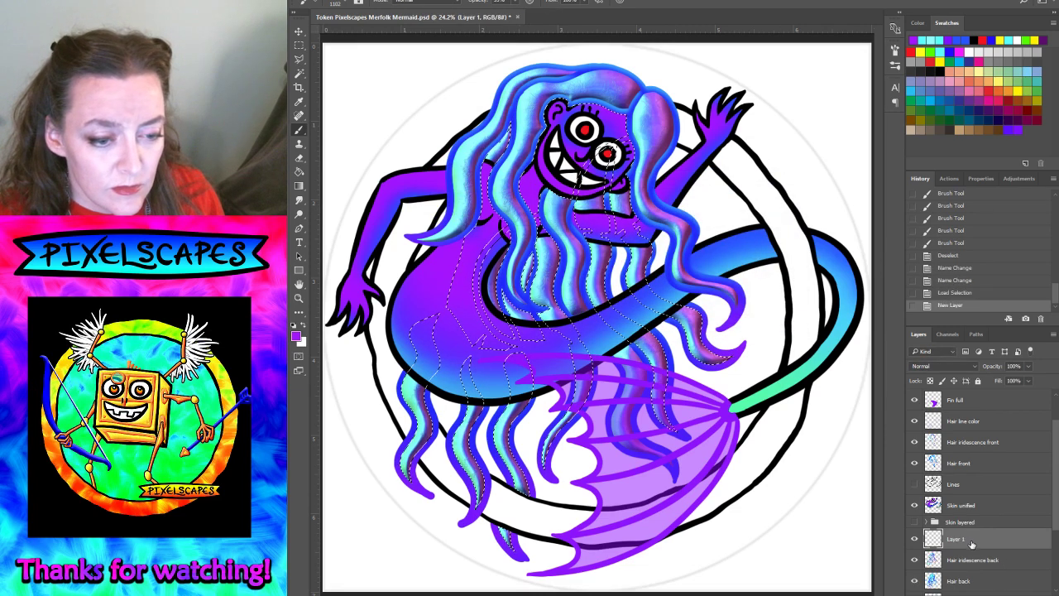
double_click(961, 544)
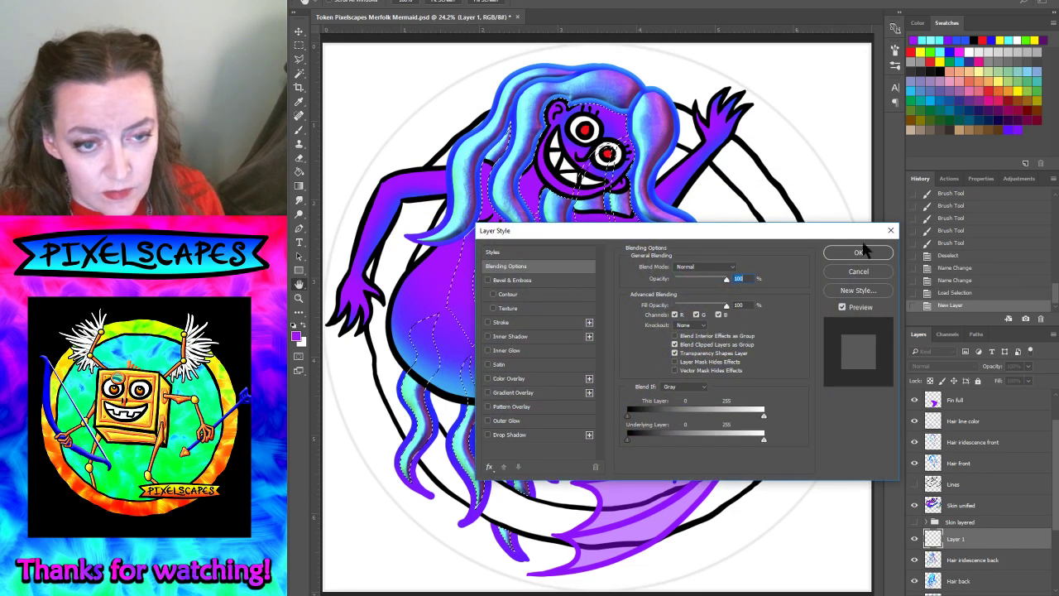
left_click(861, 271)
double_click(957, 538)
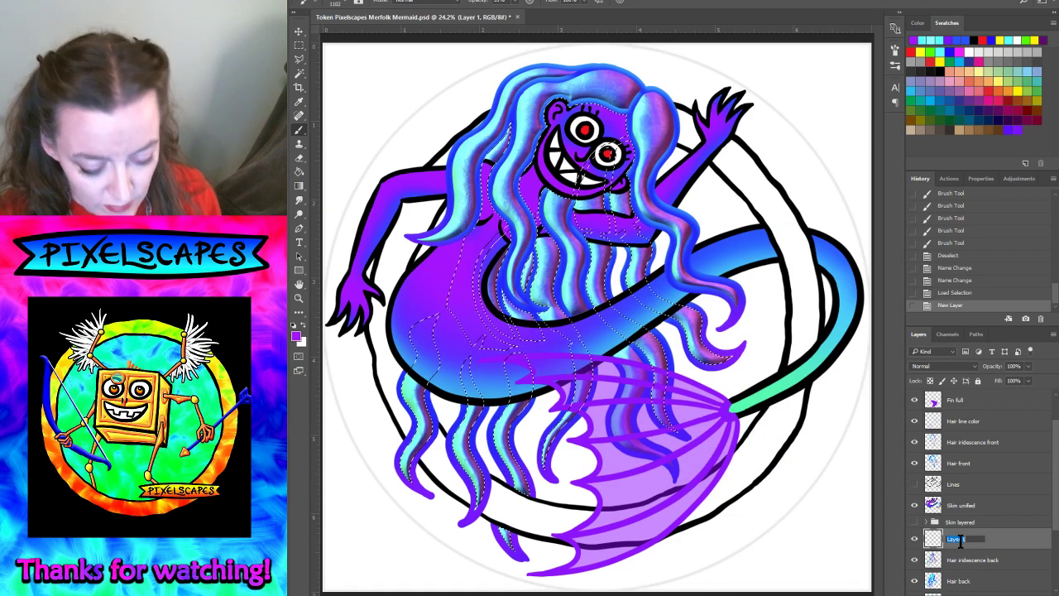
type("Hair shade bac")
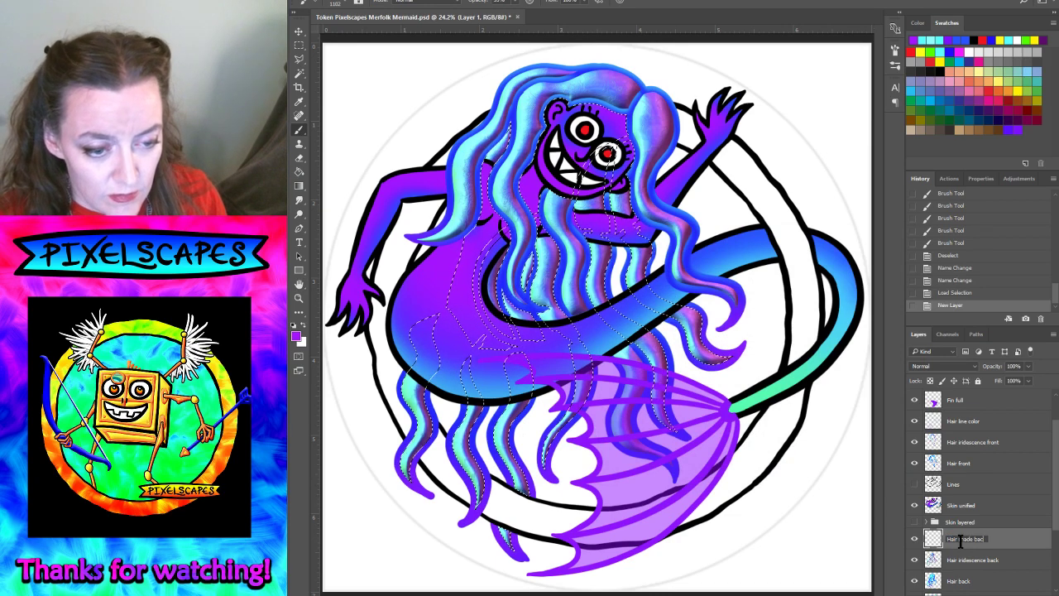
type("k")
key("Return")
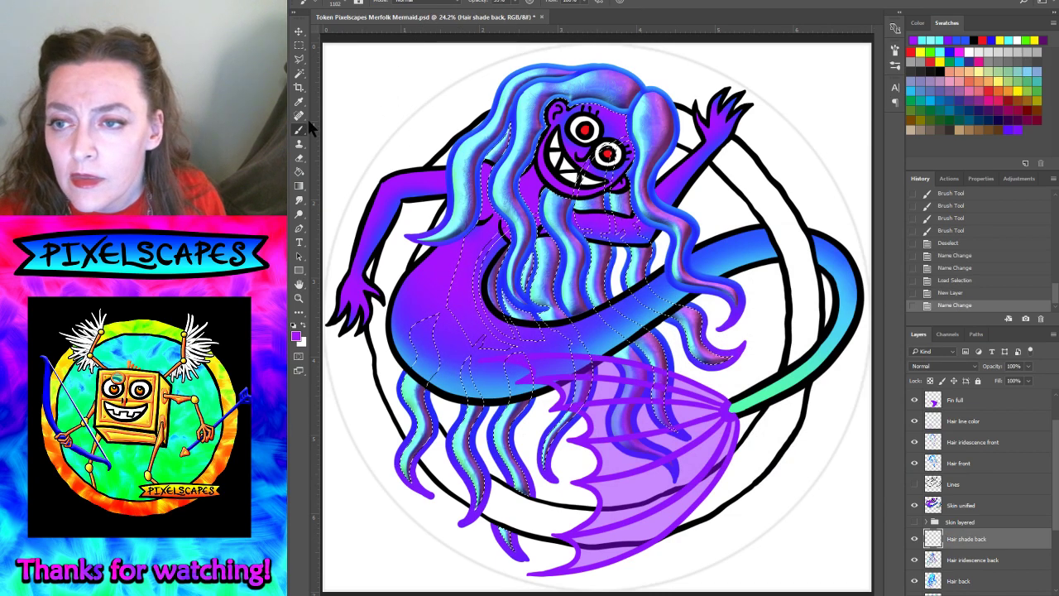
- Set the brush size and painting colour, settling on blue after an undone test stroke
left_click(293, 325)
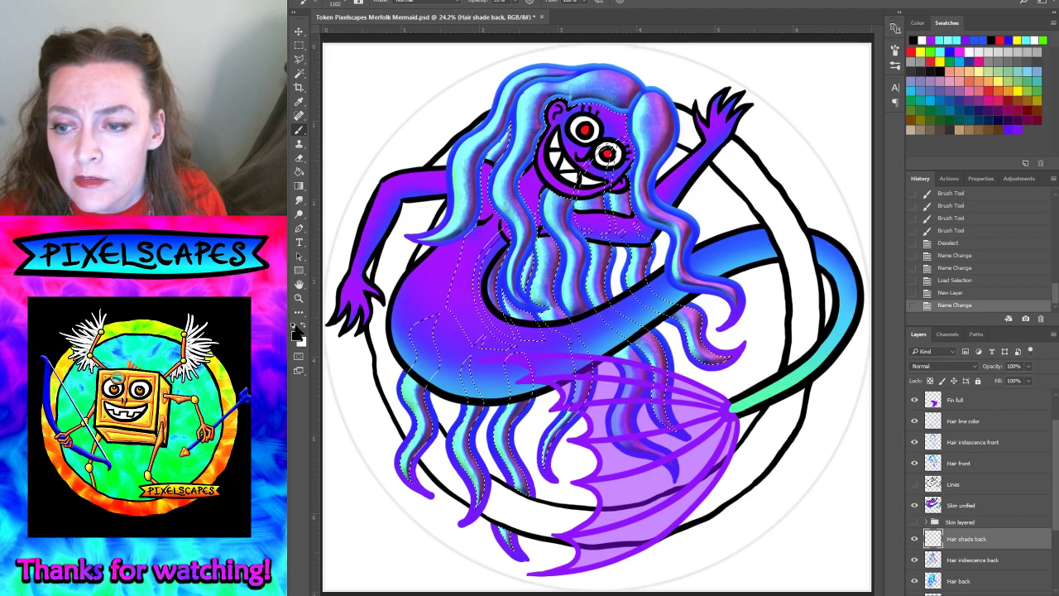
left_click(352, 4)
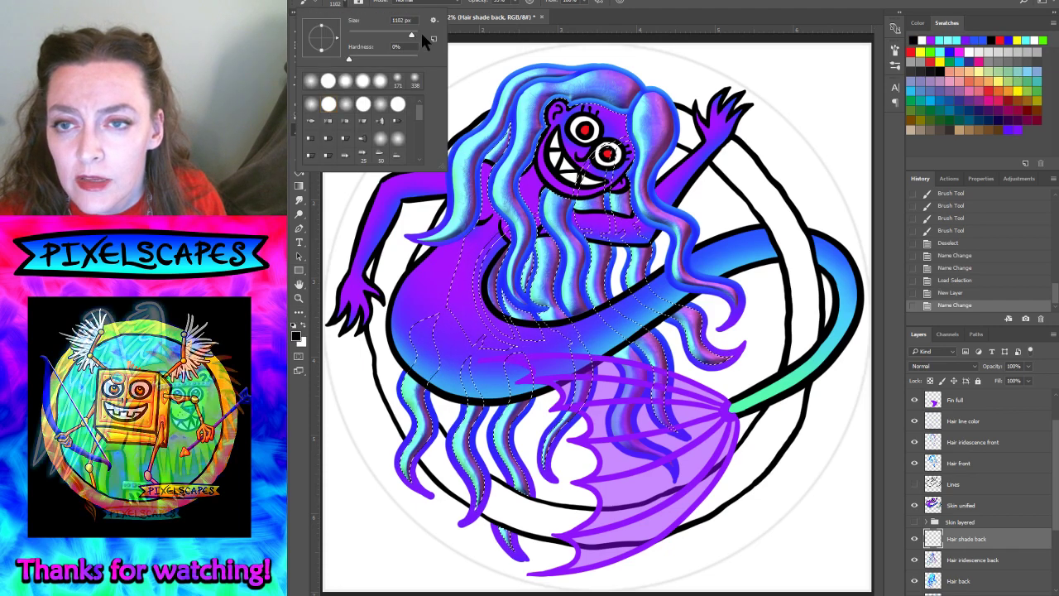
left_click(529, 231)
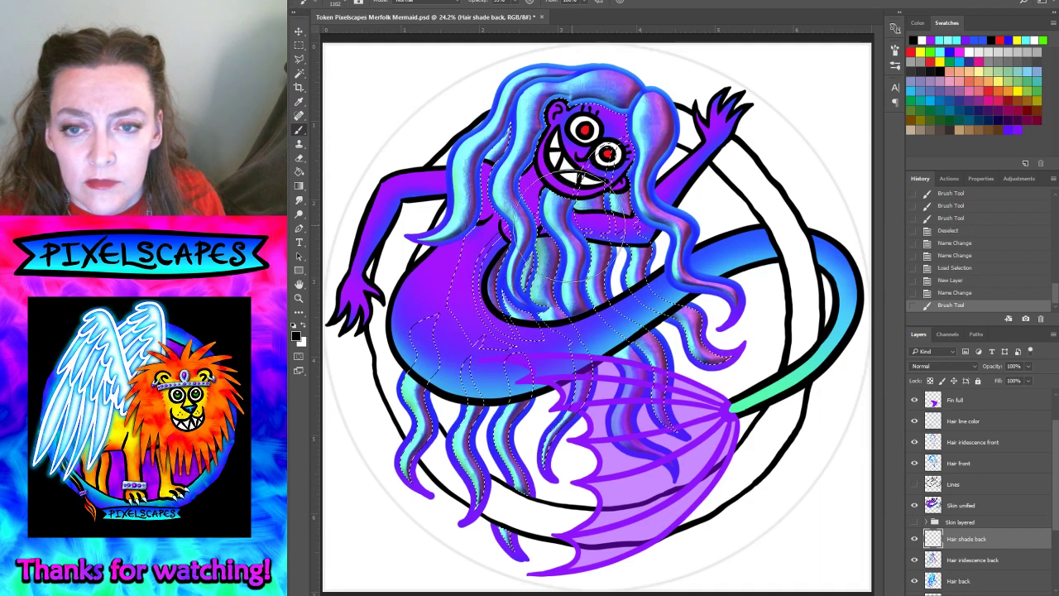
key("ctrl+z")
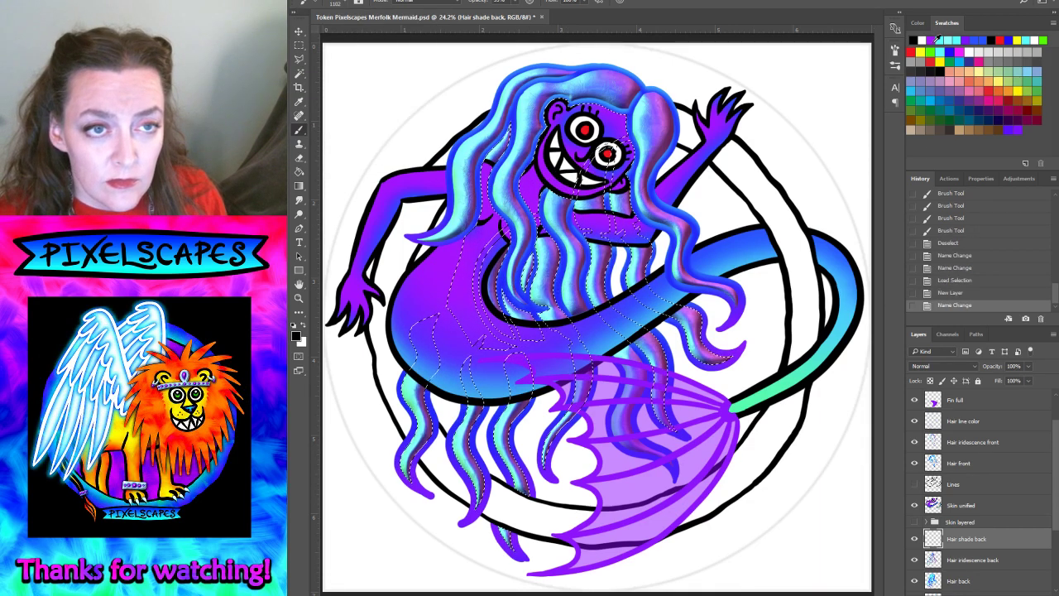
left_click(935, 39)
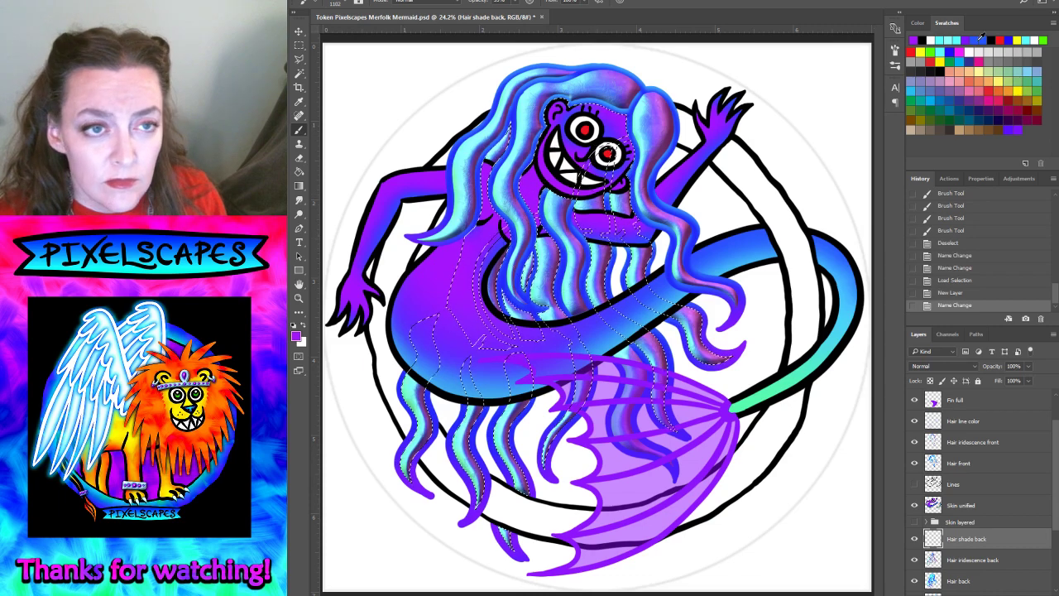
left_click(953, 51)
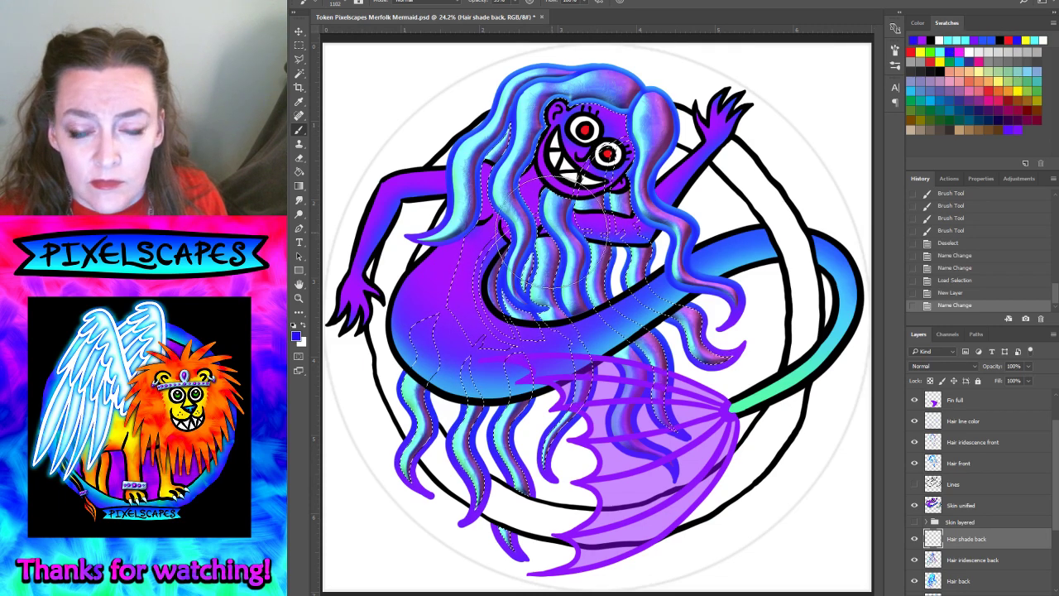
- Shade the back, left and lower-left hair strands, then deselect
left_click_drag(540, 236, 554, 294)
left_click_drag(533, 248, 559, 298)
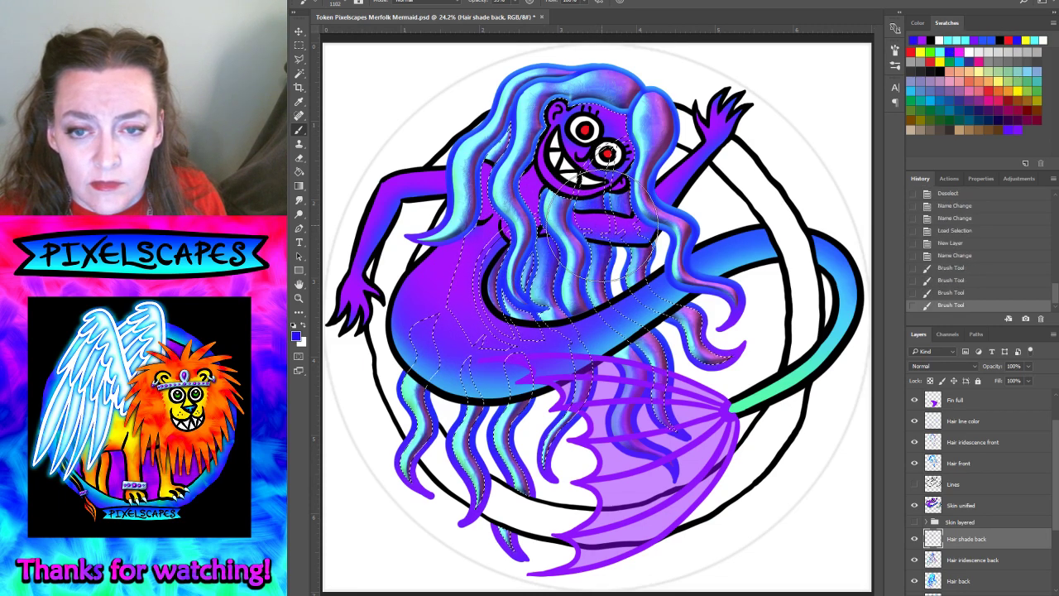
left_click_drag(471, 137, 476, 166)
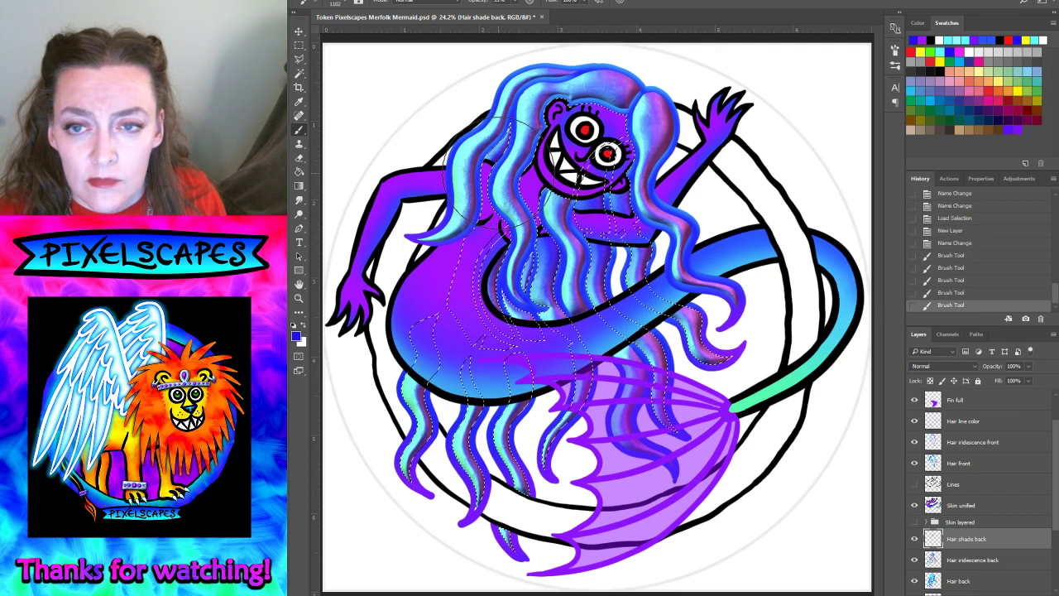
mouse_move(447, 360)
left_mouse_down()
mouse_move(431, 398)
mouse_move(505, 397)
left_mouse_up()
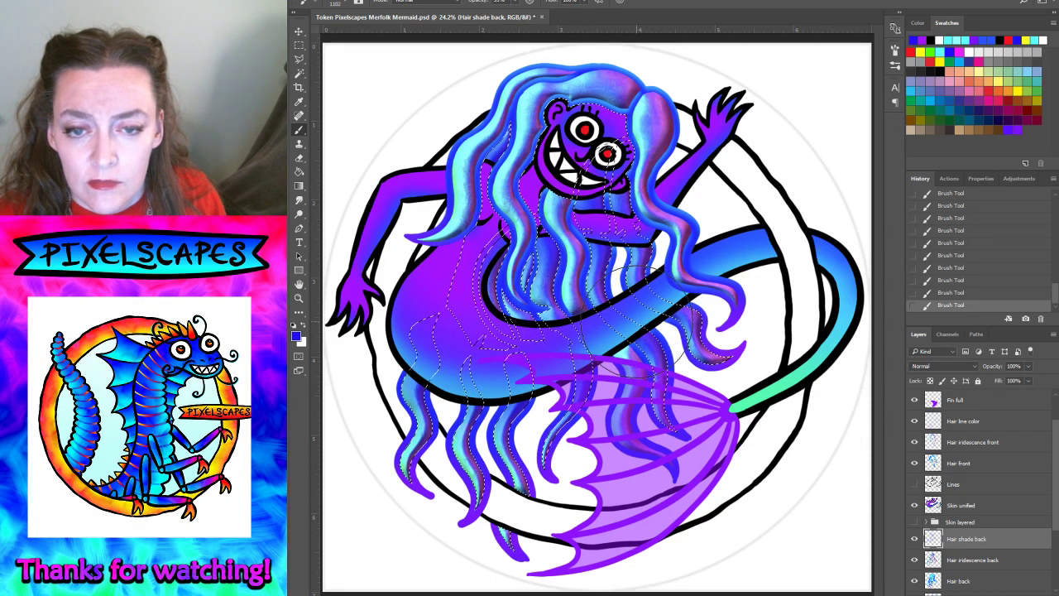
left_click(405, 2)
- Deselect and toggle the Hair shade back layer on and off to compare
left_click(437, 4)
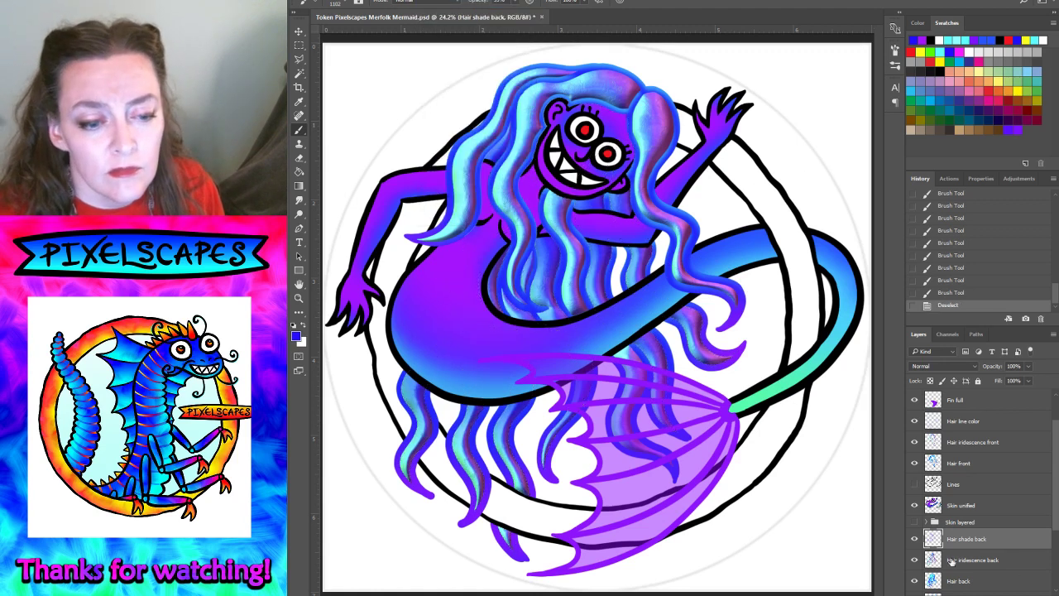
left_click(915, 538)
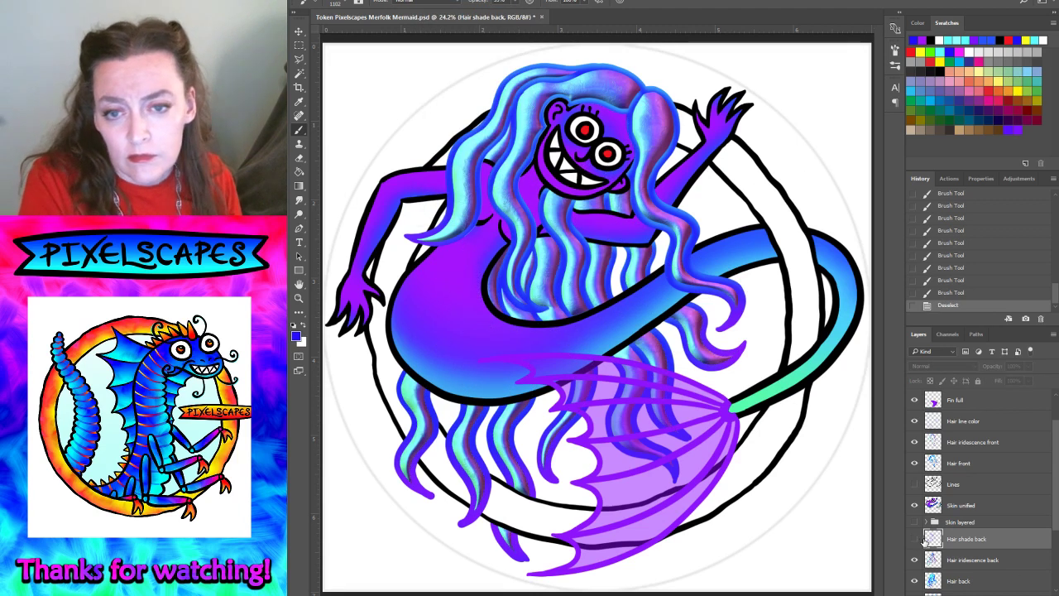
left_click(915, 540)
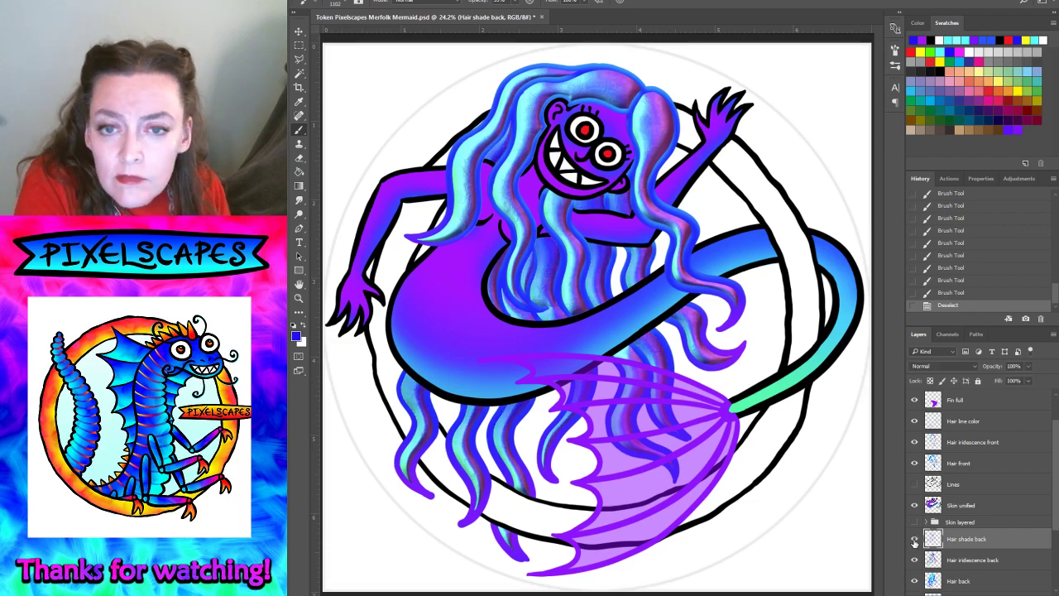
left_click(915, 540)
left_click(914, 540)
left_click(914, 540)
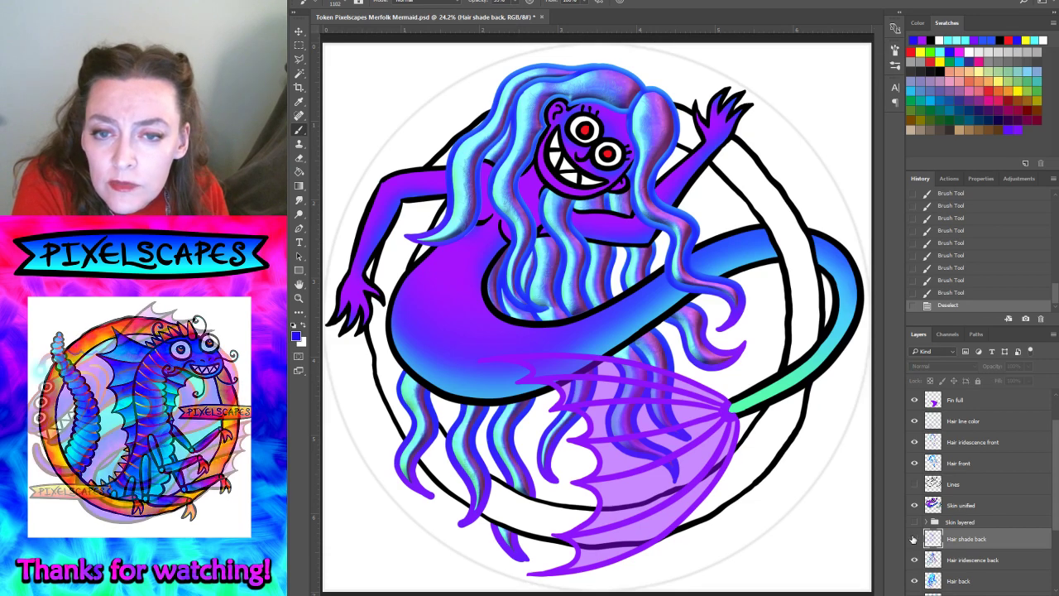
left_click(914, 539)
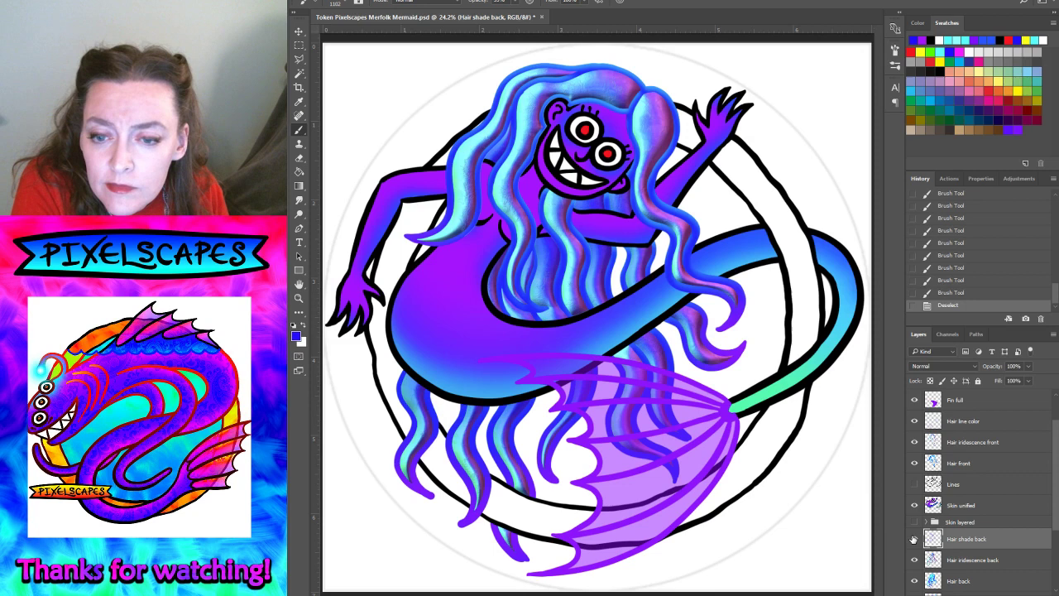
- Hide the Hair shade back layer once more and delete it
left_click(913, 539)
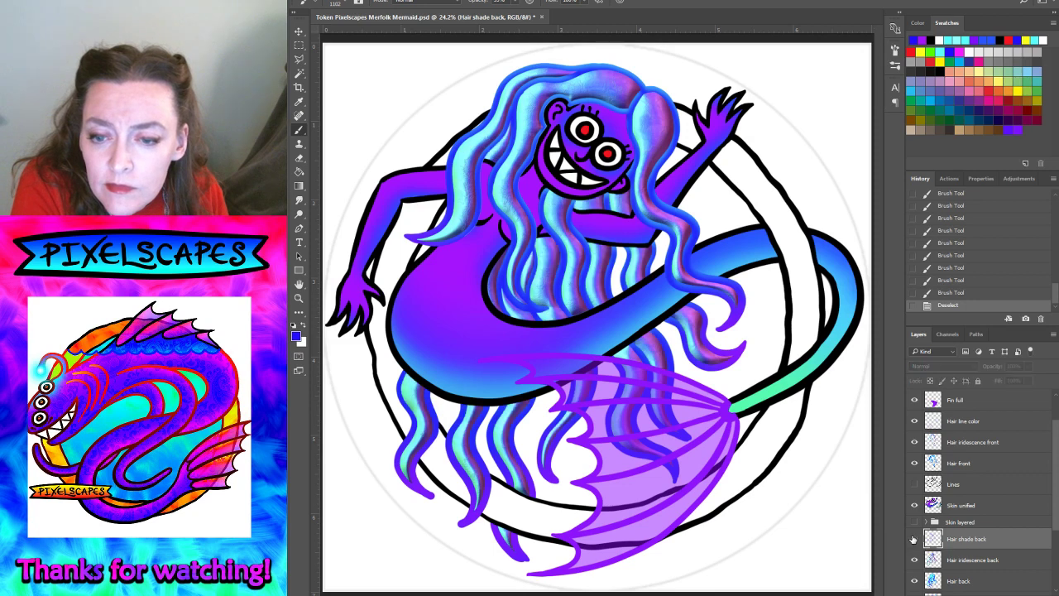
left_click(914, 540)
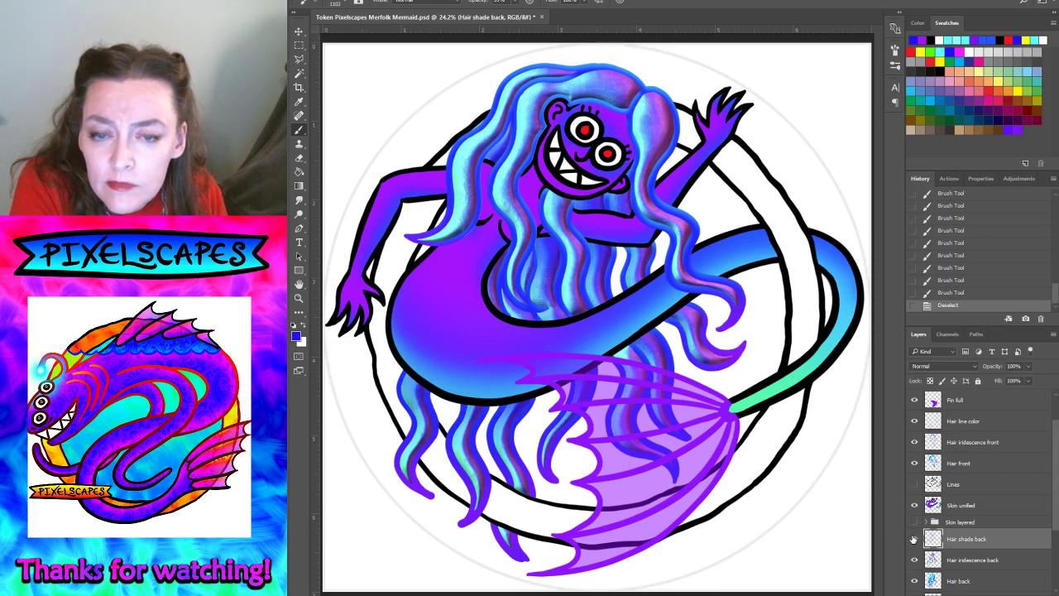
left_click(914, 540)
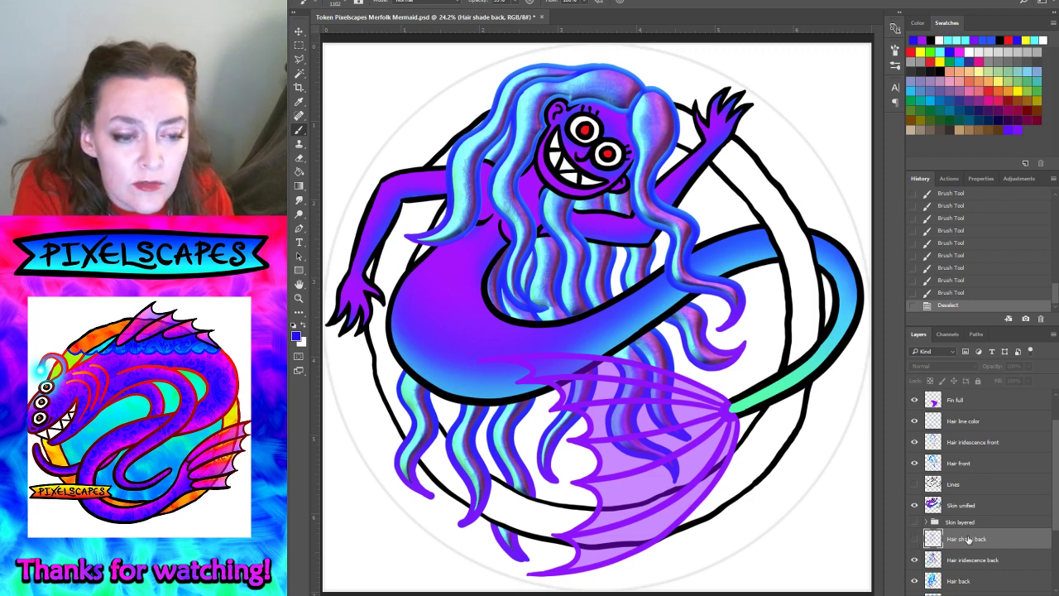
key("Delete")
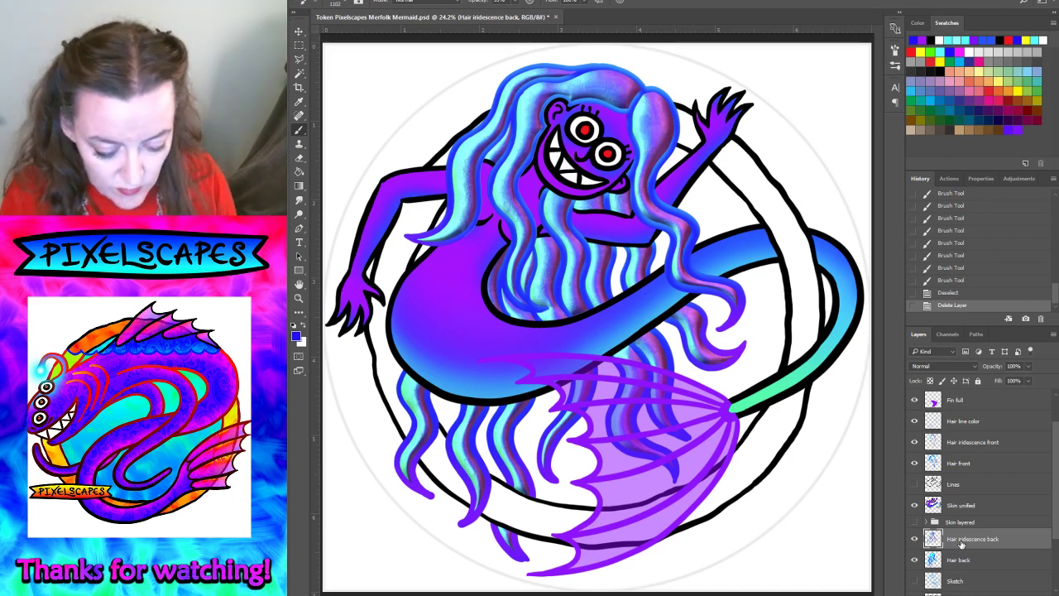
- Apply a Hue/Saturation hue shift of about -18 to Hair iridescence back
key("ctrl+u")
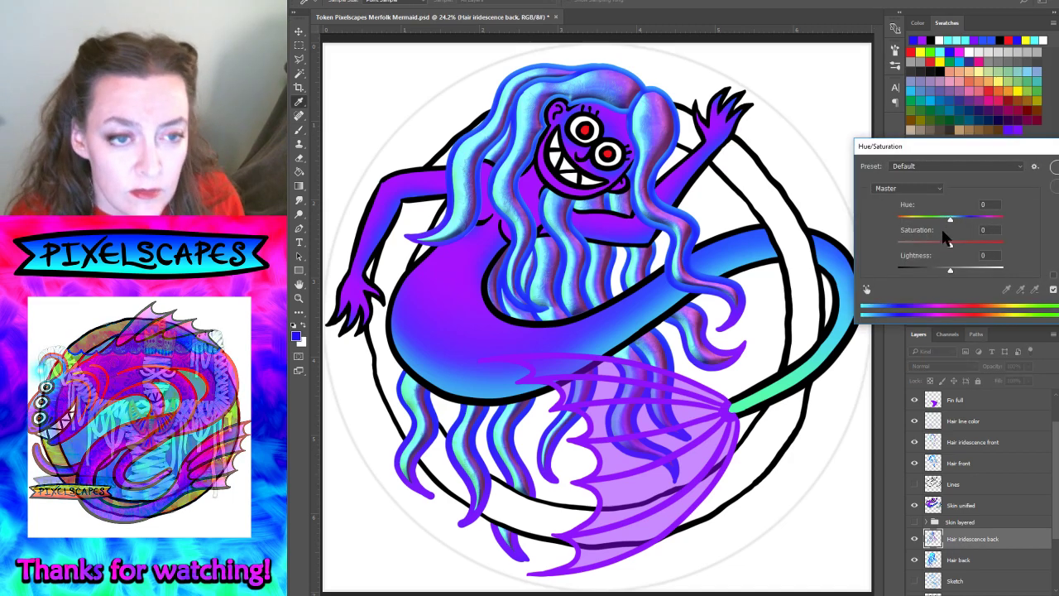
left_click_drag(949, 220, 970, 229)
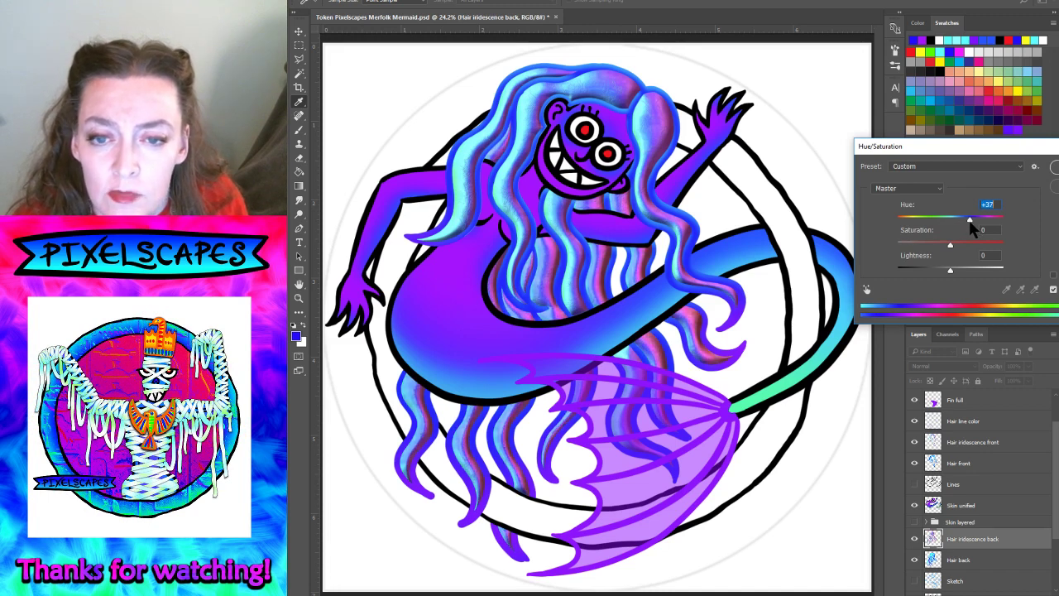
mouse_move(972, 223)
left_mouse_down()
mouse_move(939, 225)
mouse_move(944, 234)
left_mouse_up()
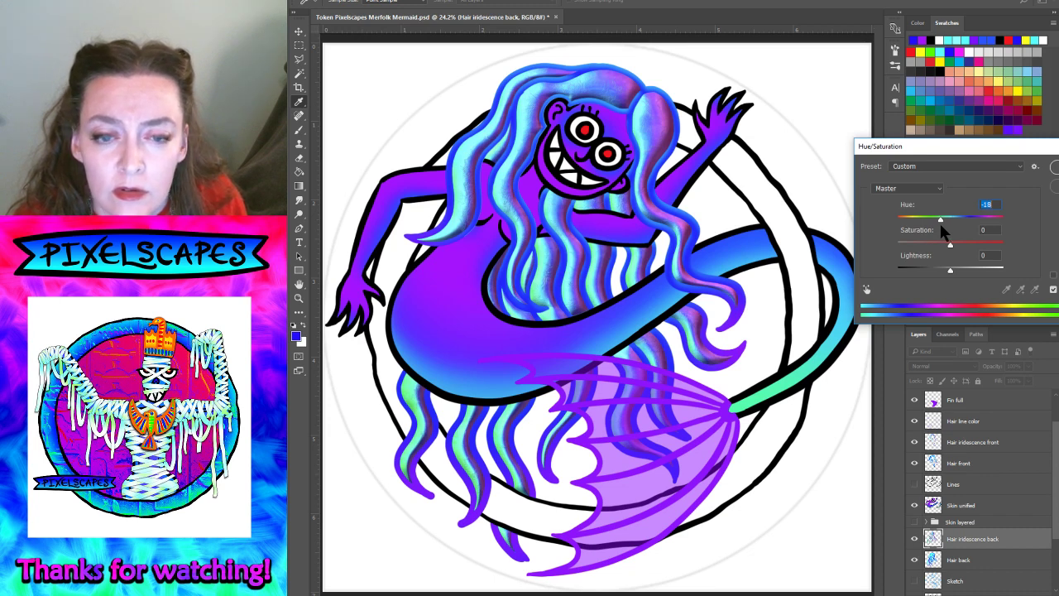
key("Return")
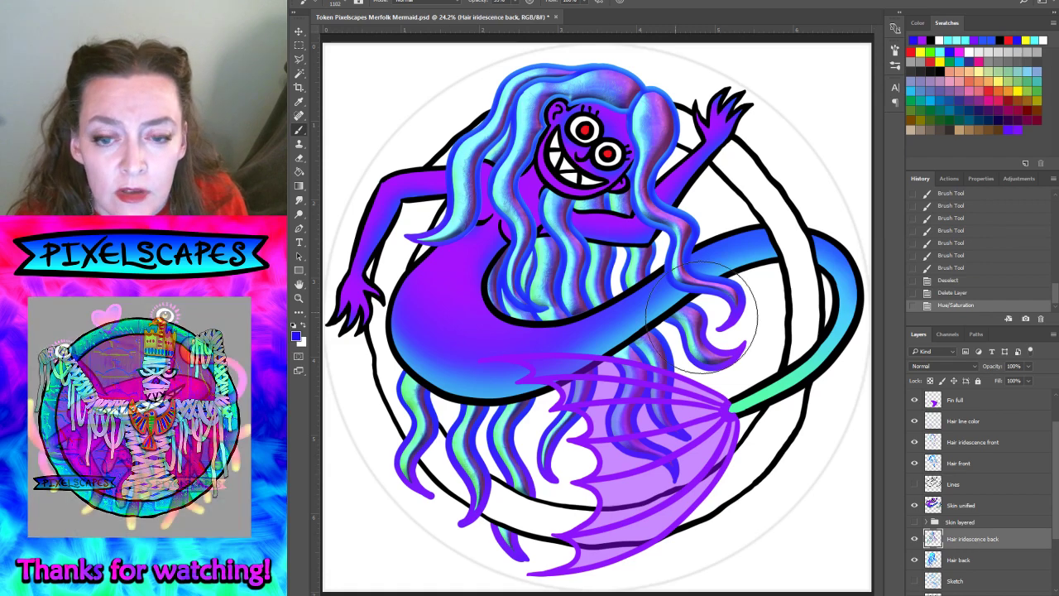
- Select the Fin lines layer and load its transparency as a selection
left_click(966, 422)
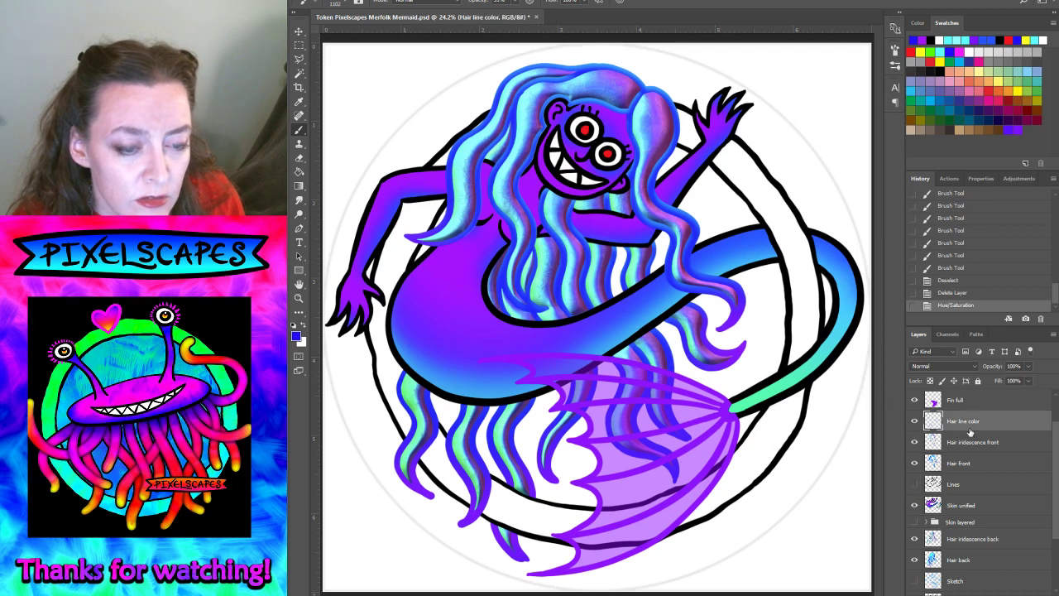
left_click(957, 404)
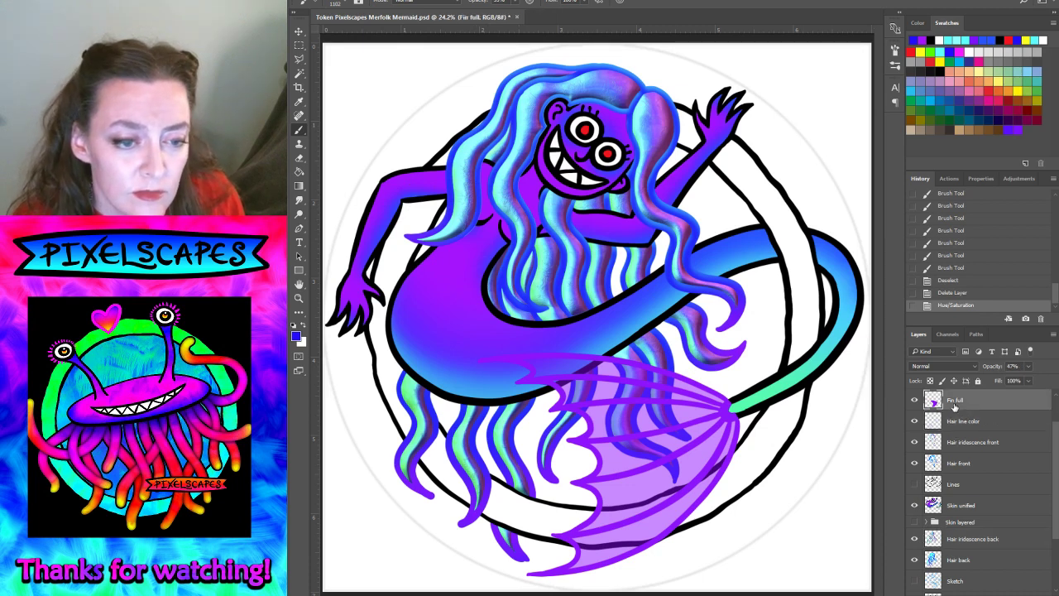
scroll(963, 422, "up", 1)
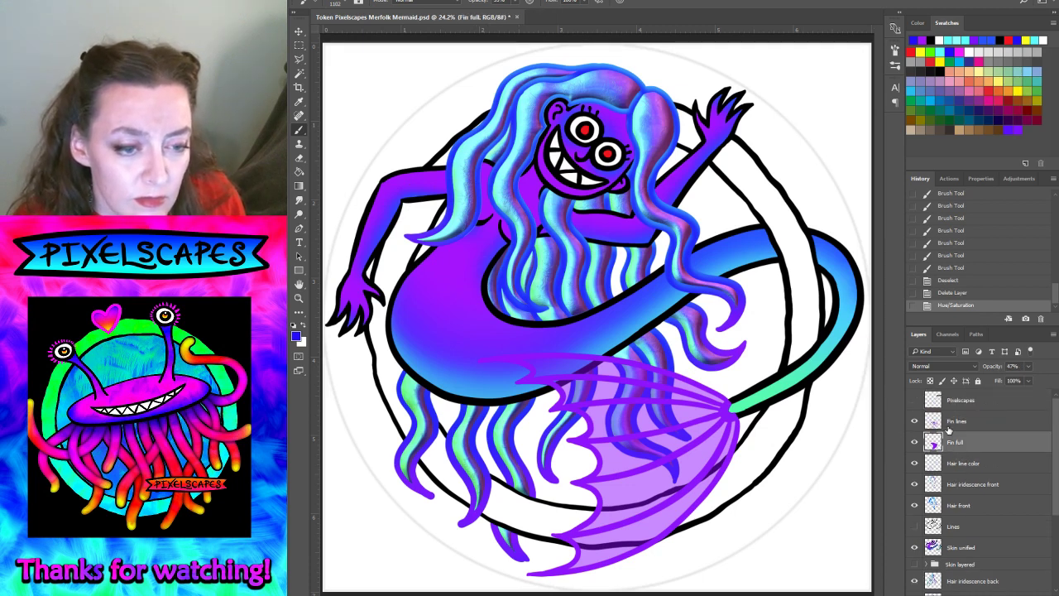
scroll(960, 420, "up", 1)
scroll(958, 422, "down", 1)
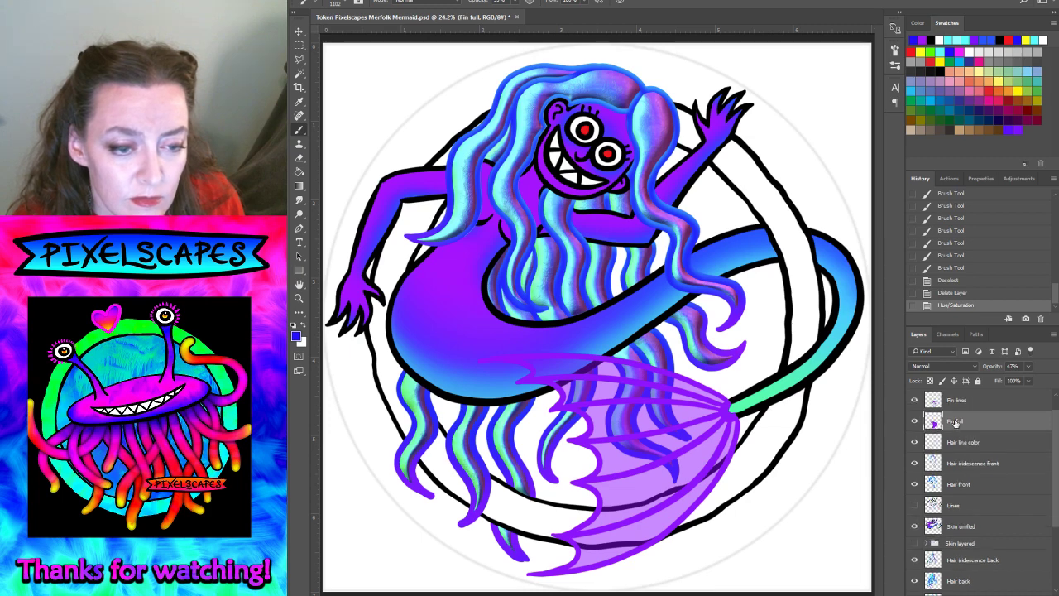
left_click(958, 406)
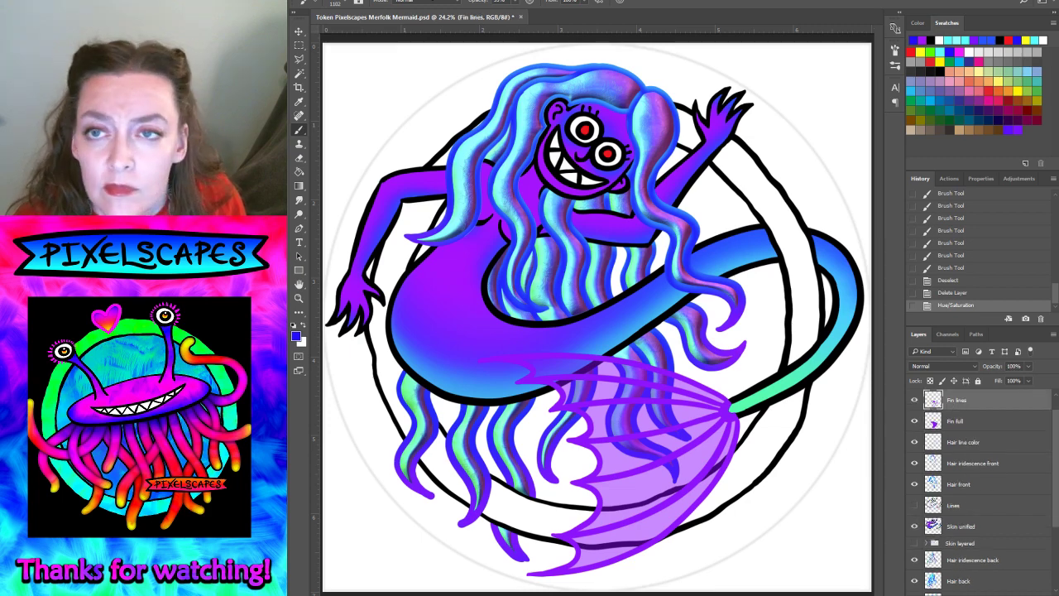
left_click(422, 2)
left_click(447, 192)
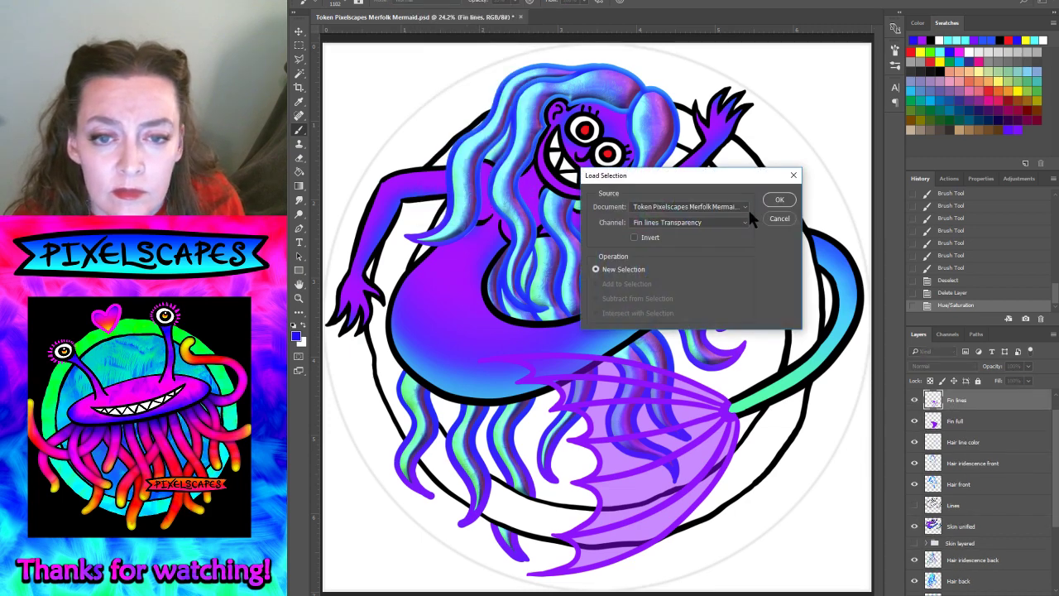
left_click(778, 200)
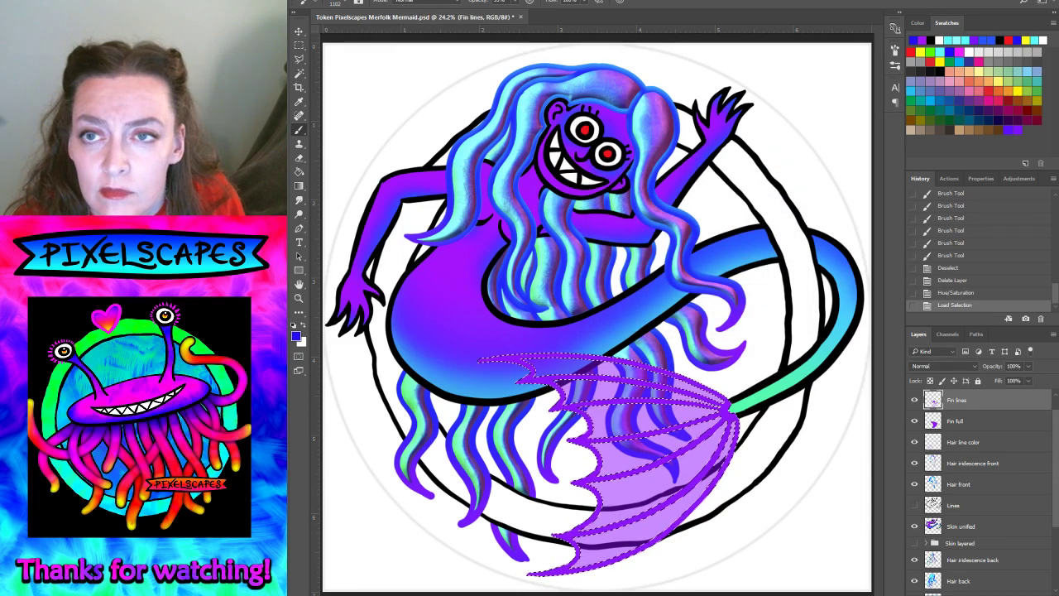
- Expand the fin lines selection slightly
left_click(422, 2)
mouse_move(473, 120)
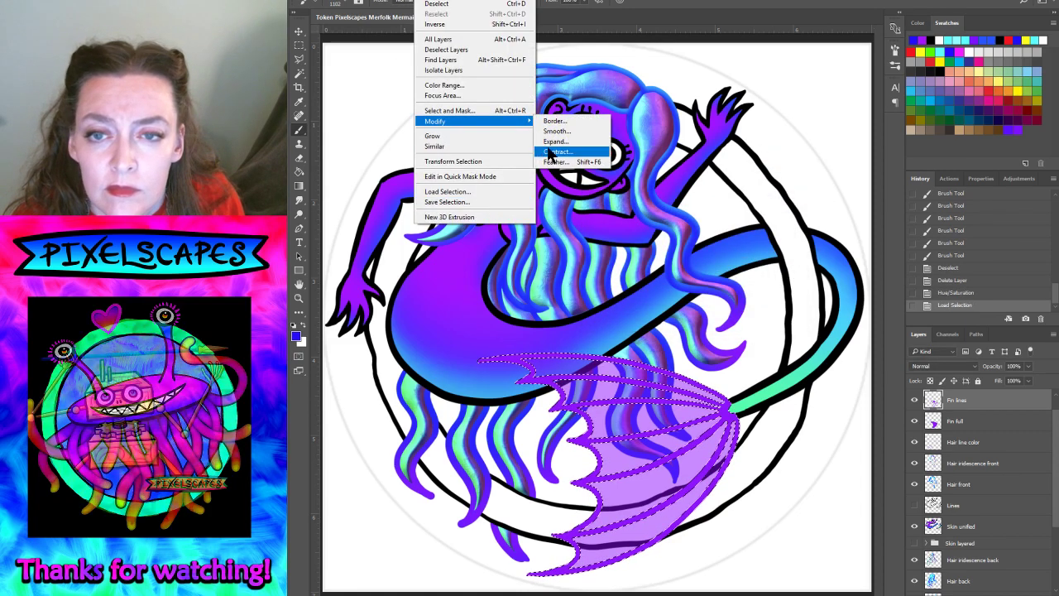
left_click(567, 142)
left_click(739, 229)
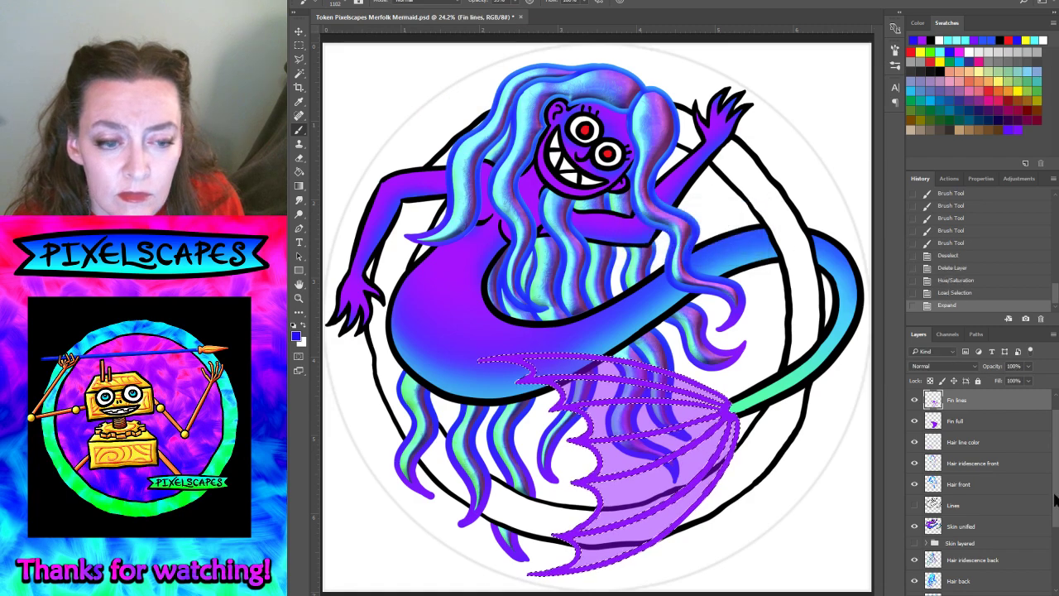
- Add a new layer named 'Fin line shade'
key("ctrl+shift+alt+n")
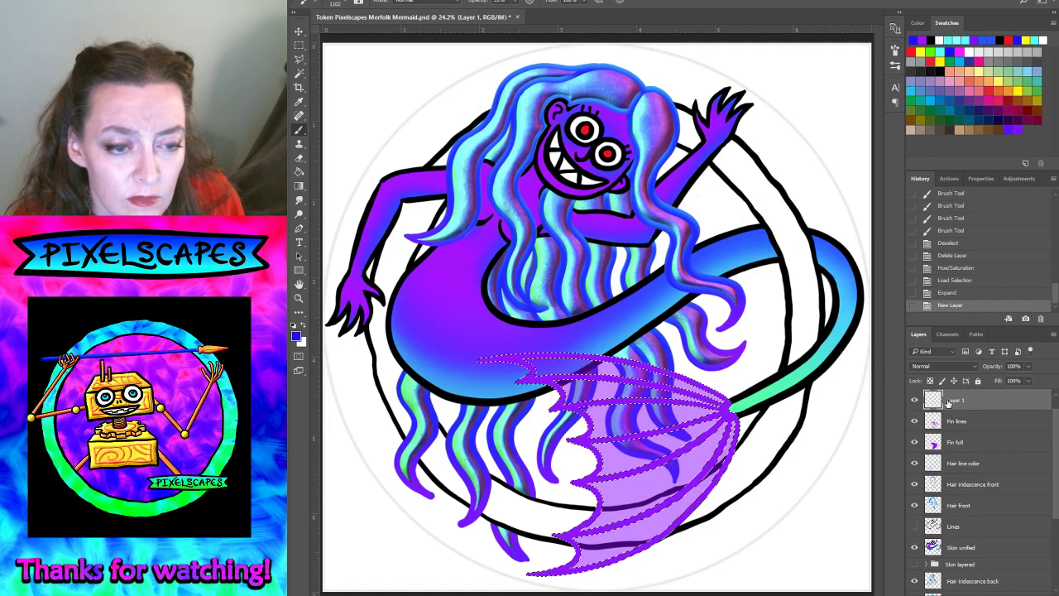
type("Fin line c")
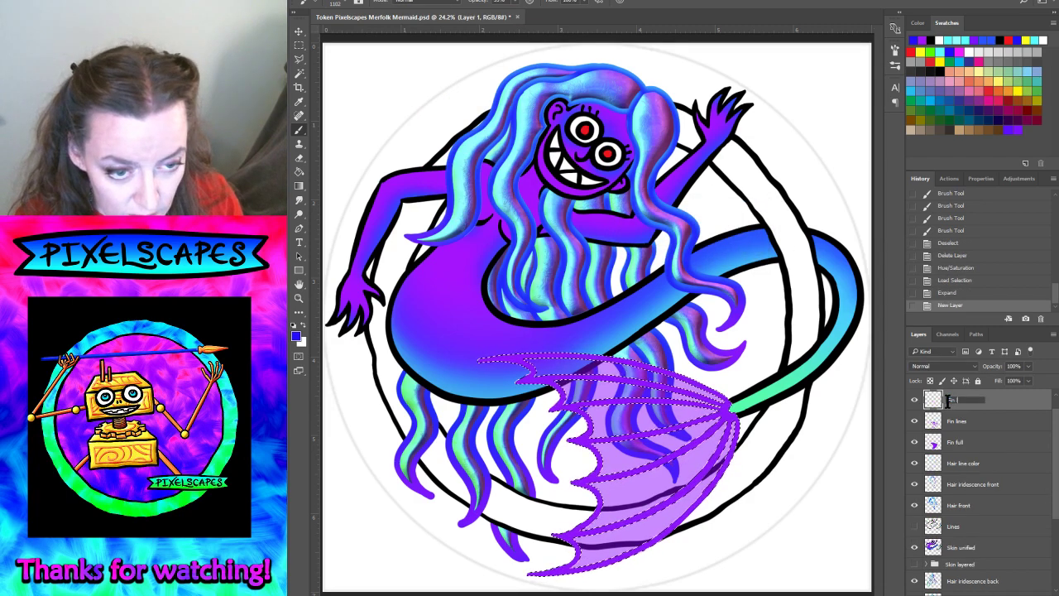
key("Return")
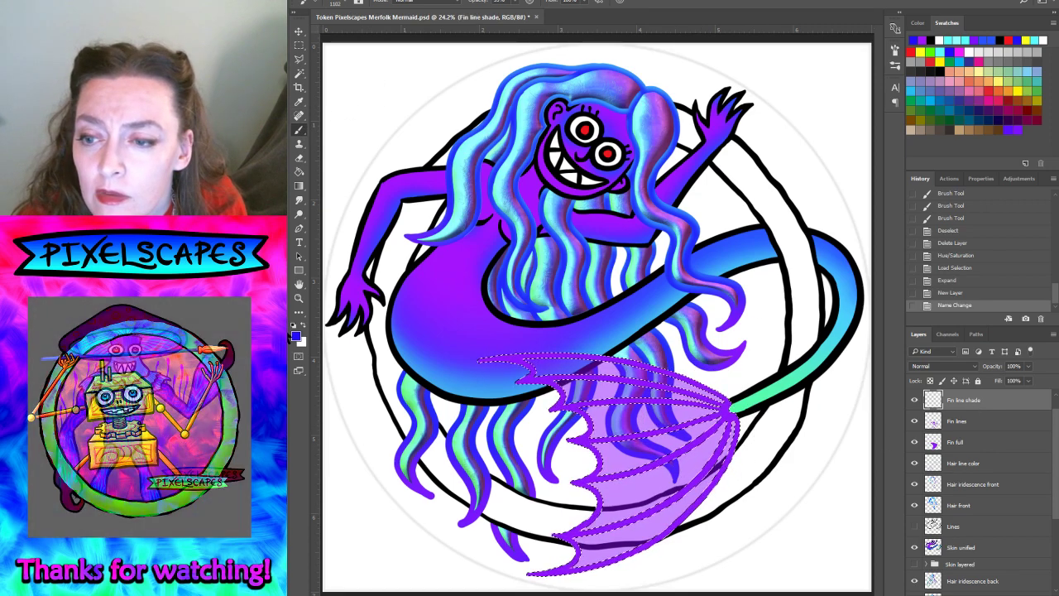
- Reset colours to black and white, try a first fin stroke, and step back in History
left_click(294, 324)
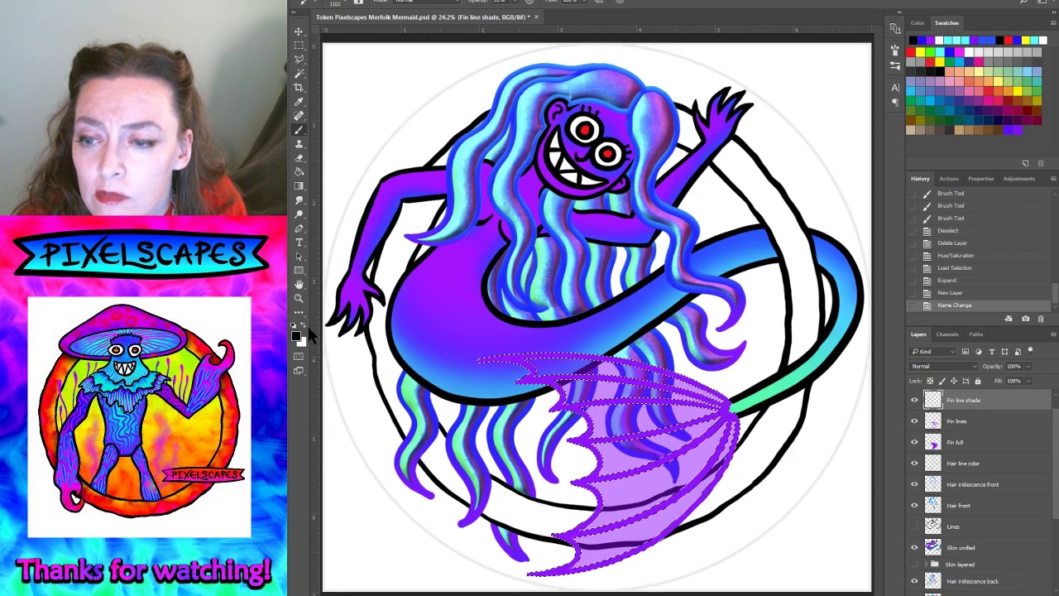
left_click(352, 3)
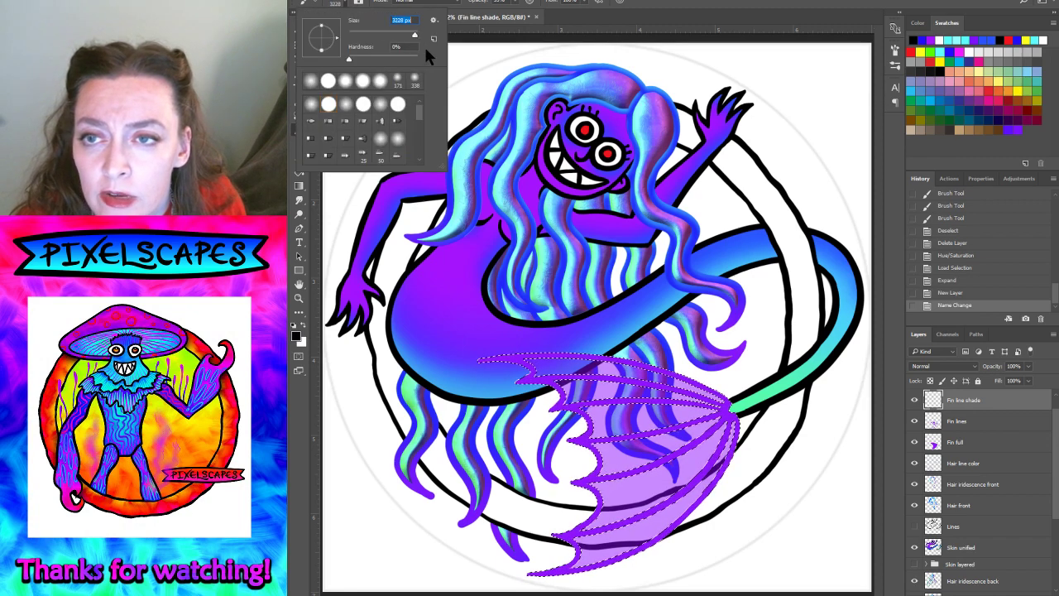
left_click(709, 417)
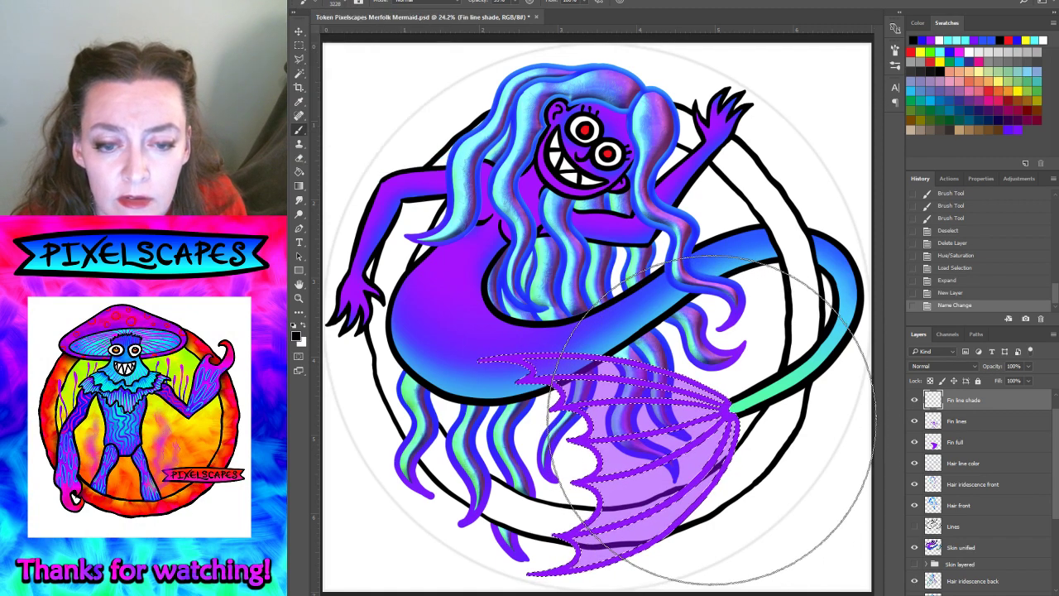
left_click(709, 418)
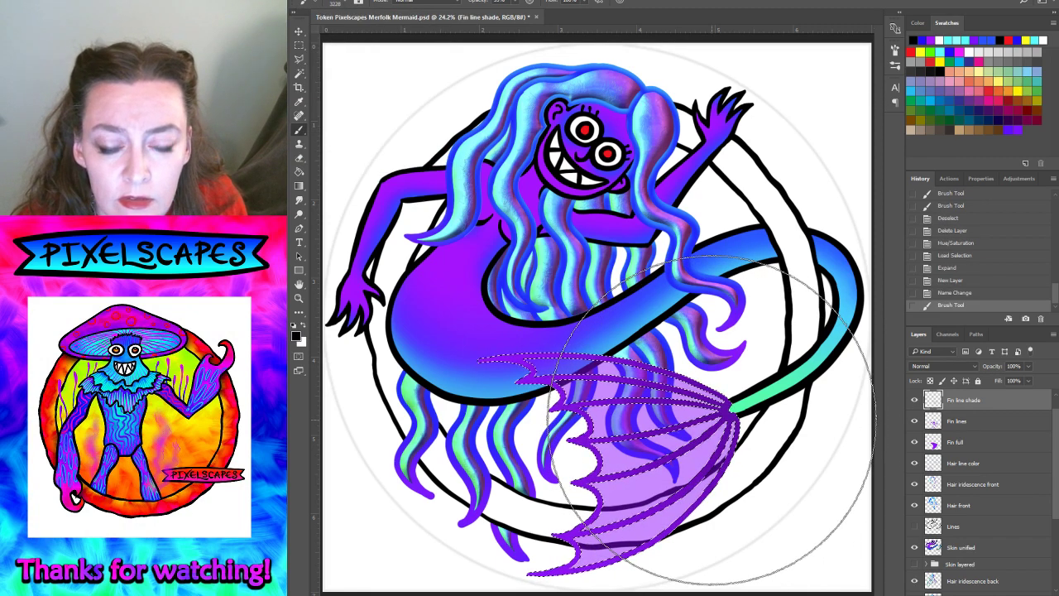
left_click(955, 293)
- Adjust brush size and opacity, paint darker fin shading, and undo a stray torso stroke
left_click(345, 4)
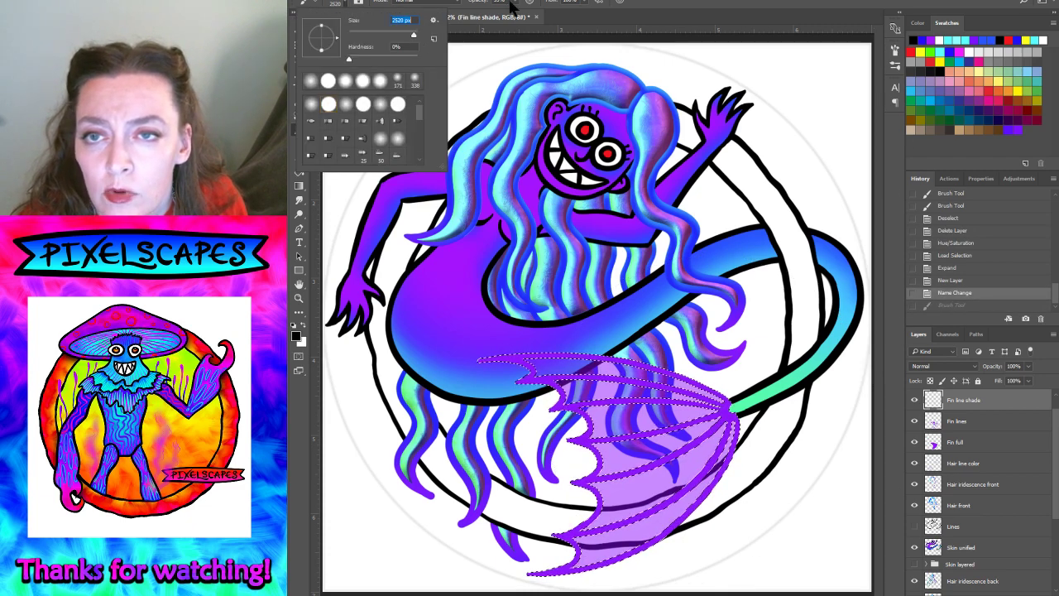
left_click(511, 4)
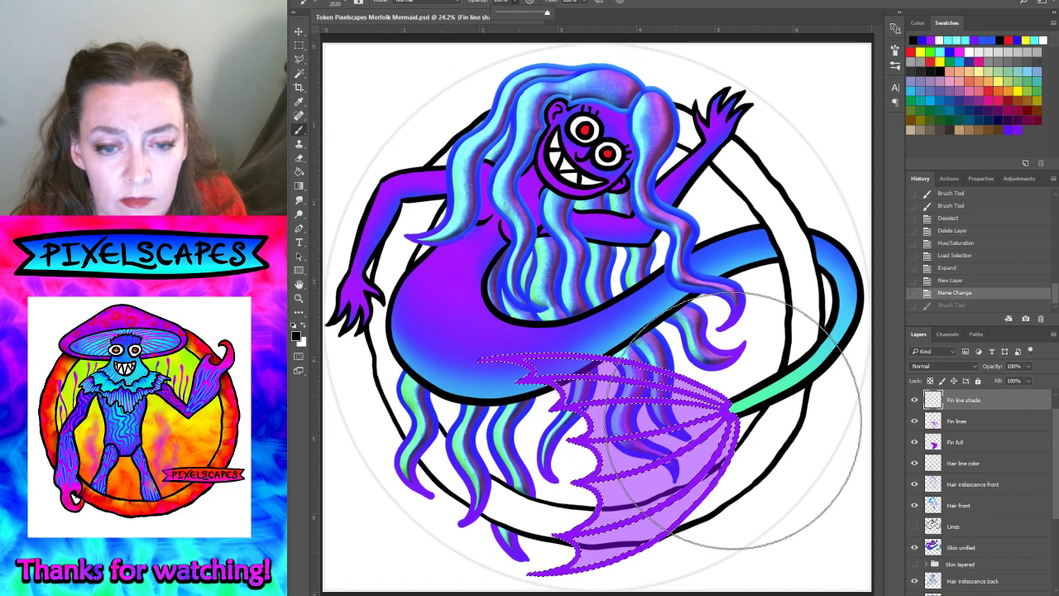
left_click(722, 418)
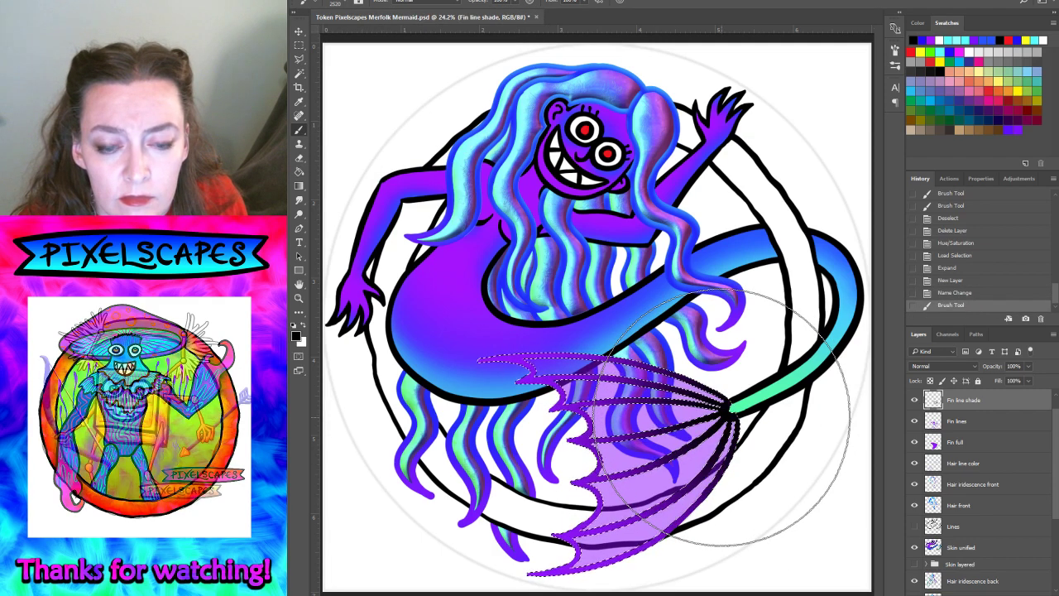
left_click(433, 1)
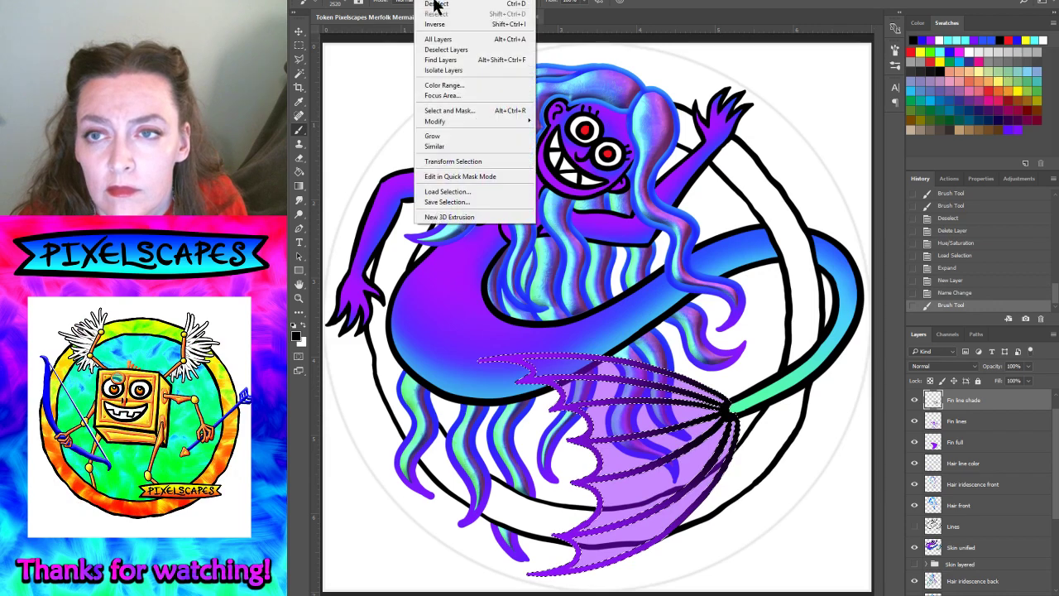
left_click(435, 8)
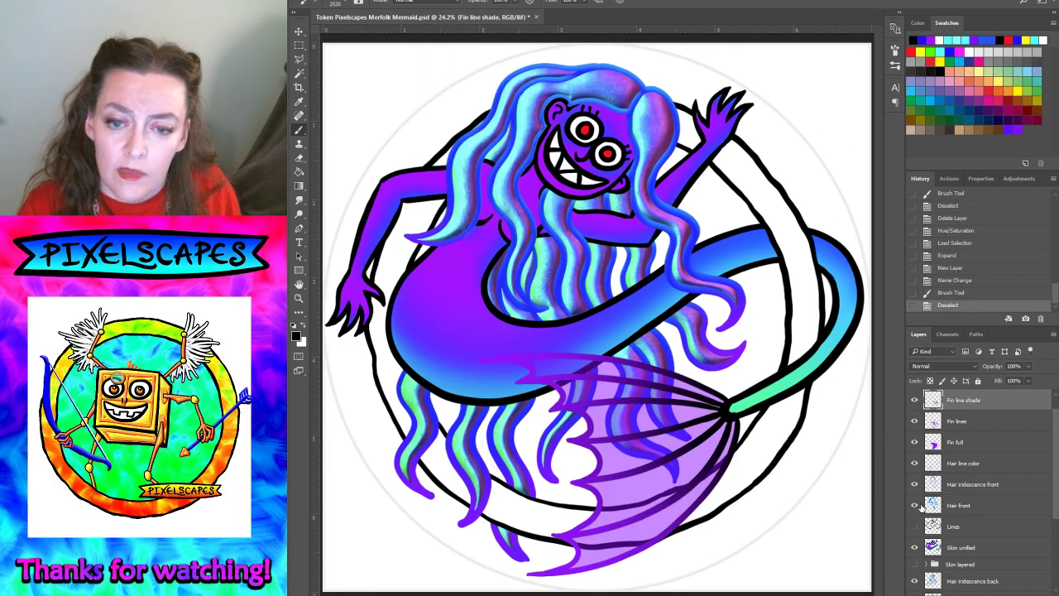
left_click(550, 273)
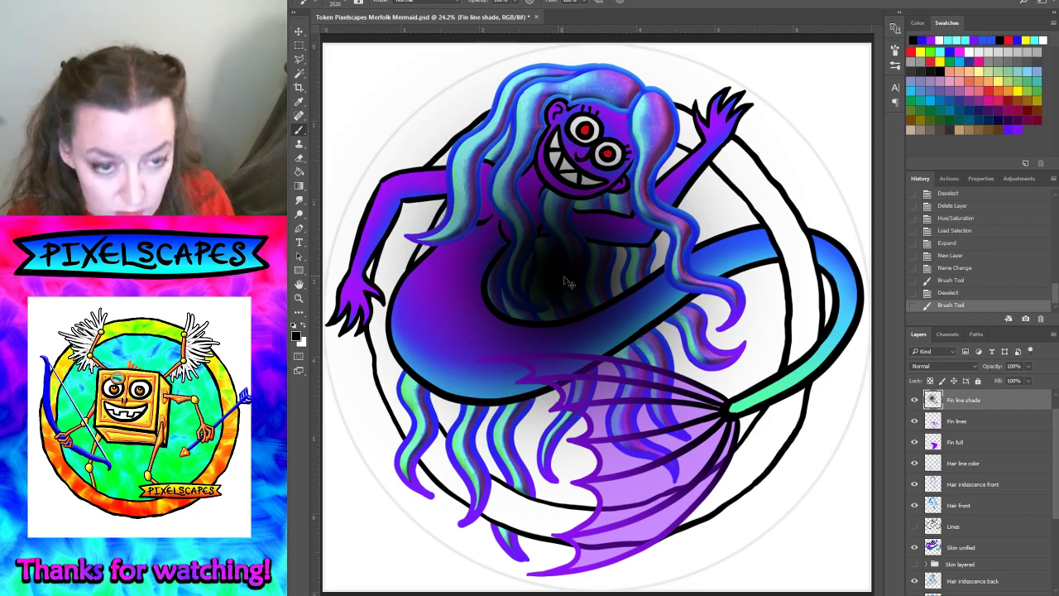
key("ctrl+z")
- Paint further shading along the fin lines, undoing misses, then deselect
left_click(956, 292)
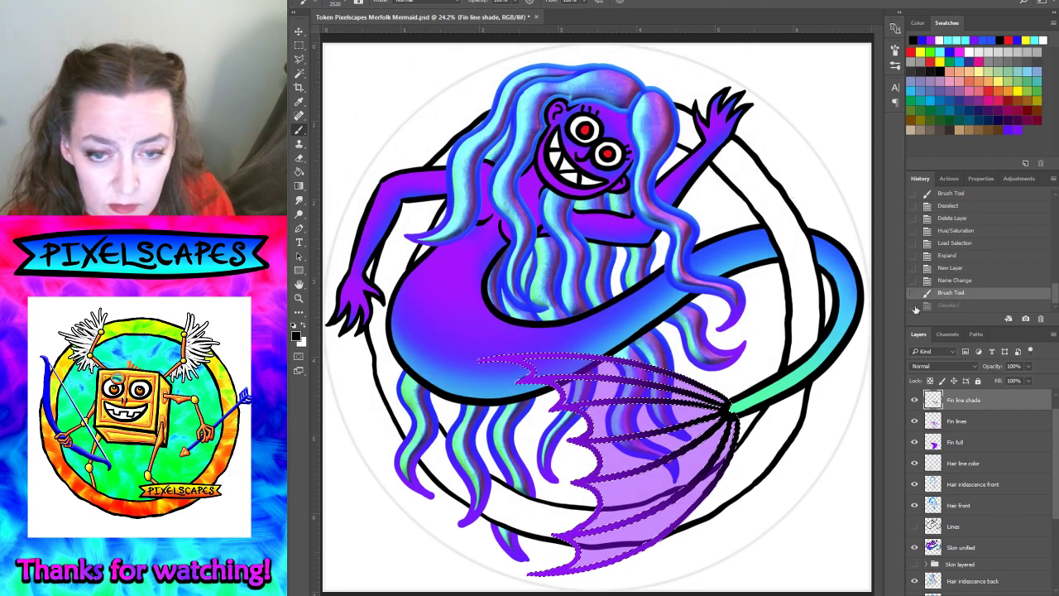
left_click(567, 339)
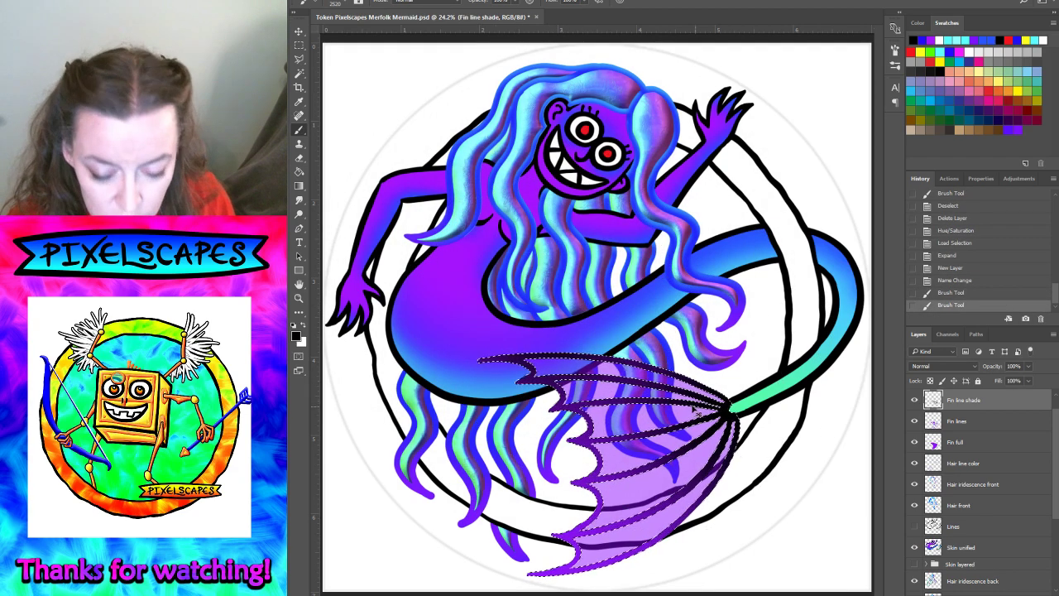
key("ctrl+z")
key("ctrl+z")
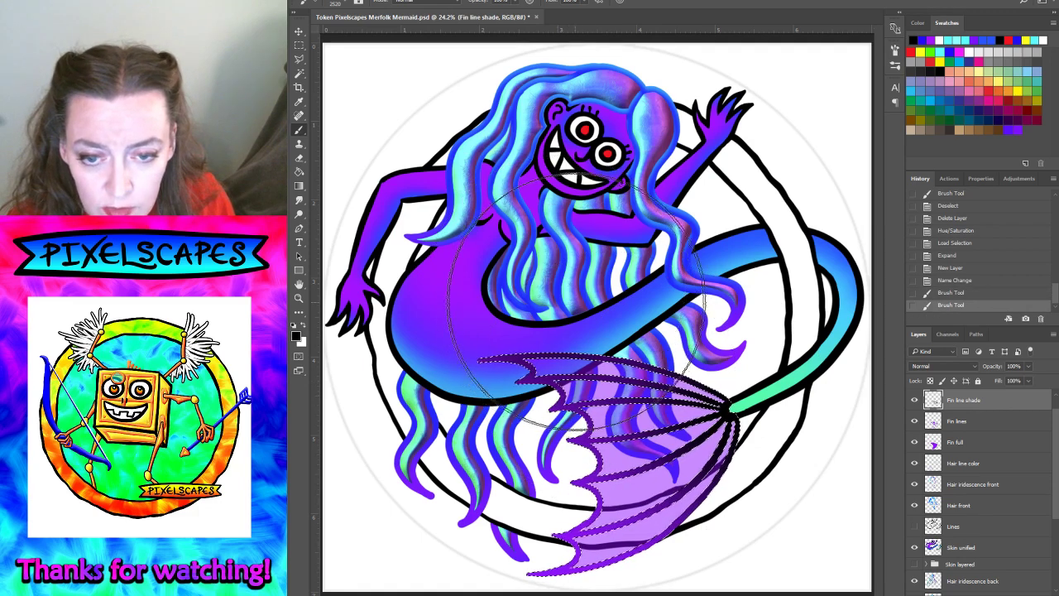
key("ctrl+z")
left_click_drag(556, 290, 571, 315)
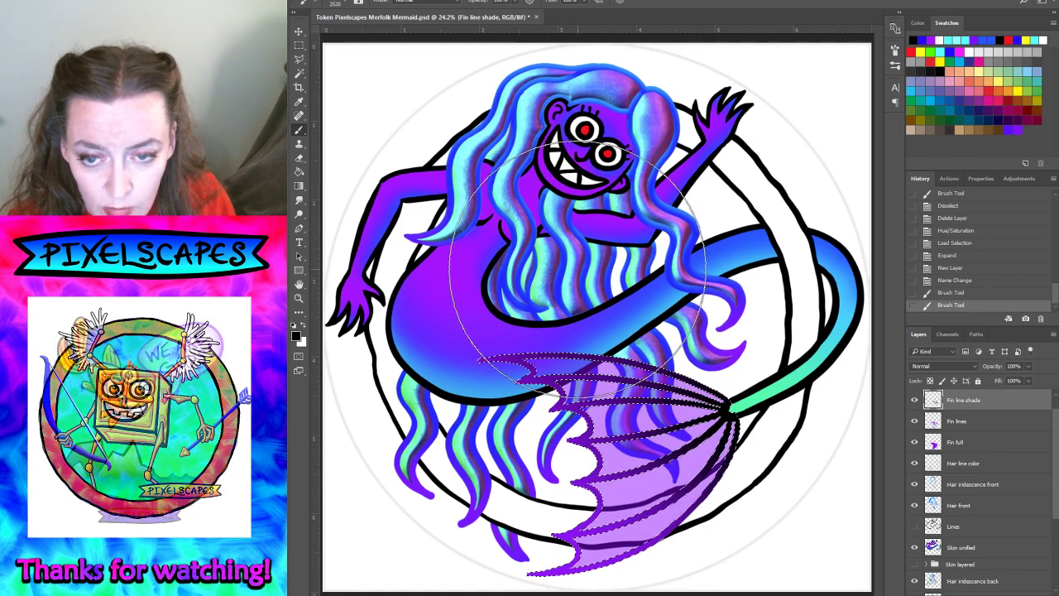
left_click(430, 2)
left_click(446, 17)
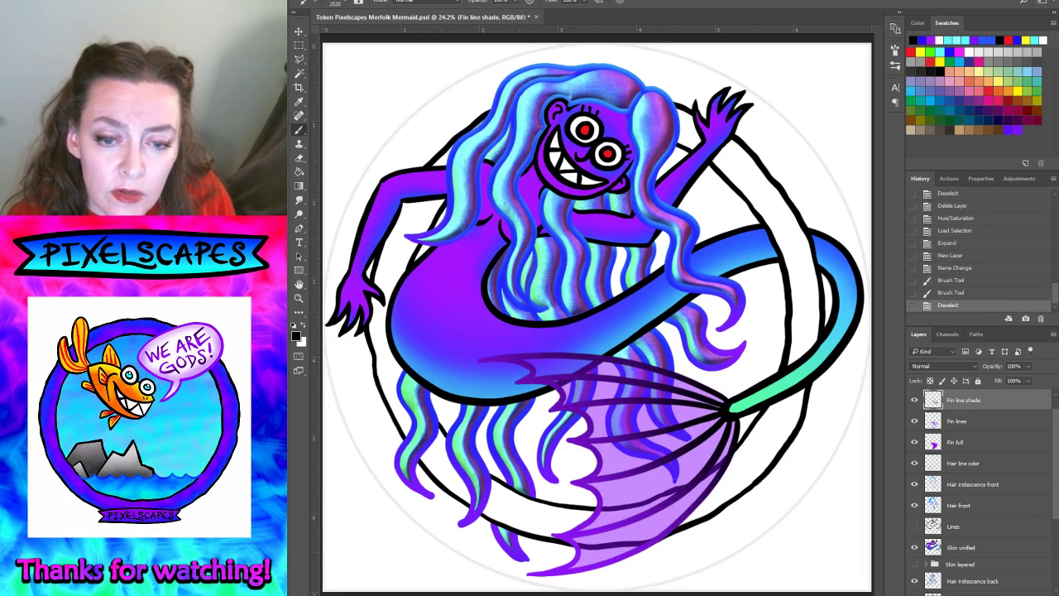
- Select the Fin full layer and toggle the fin lines and shading layers off and on
left_click(977, 422)
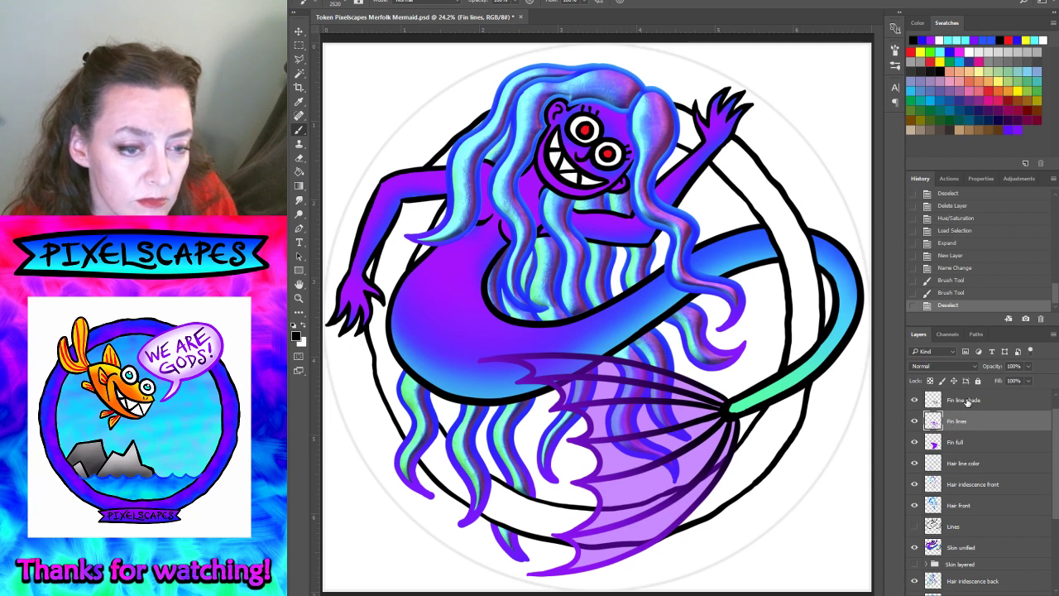
left_click(968, 401)
left_click(958, 425)
left_click(959, 445)
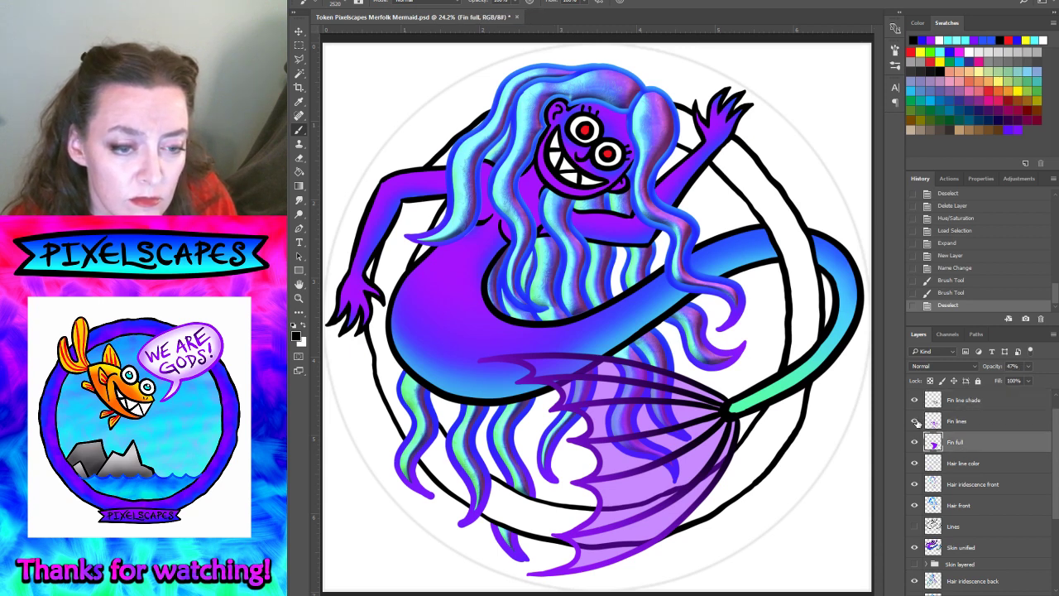
left_click(915, 421)
left_click(917, 400)
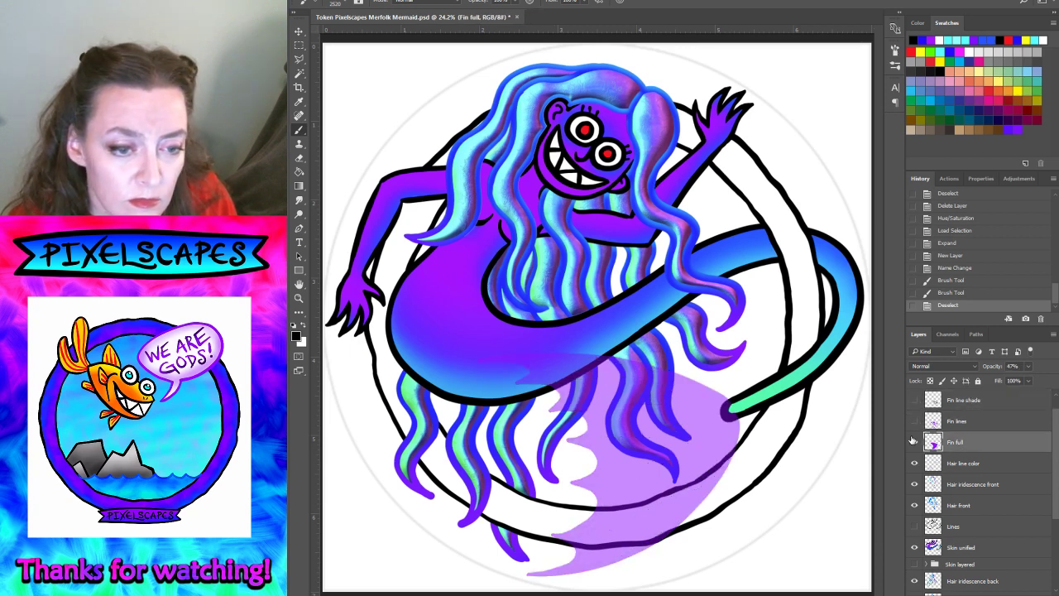
left_click(915, 422)
left_click(915, 400)
left_click(958, 421)
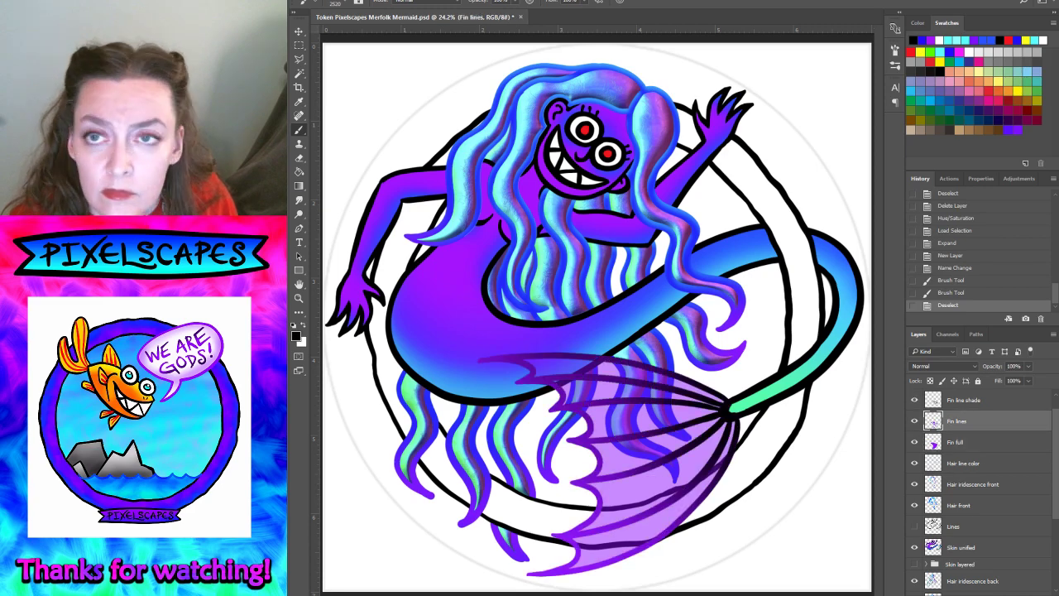
- Load the fin lines selection, duplicate Fin full, delete the line area from the copy, and deselect
left_click(427, 1)
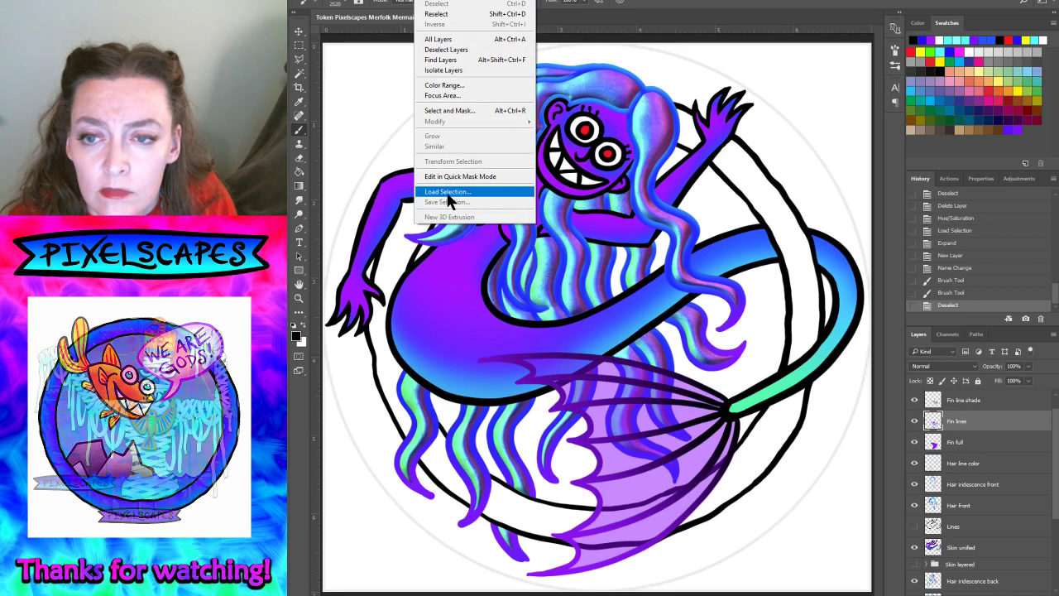
left_click(449, 198)
left_click(779, 200)
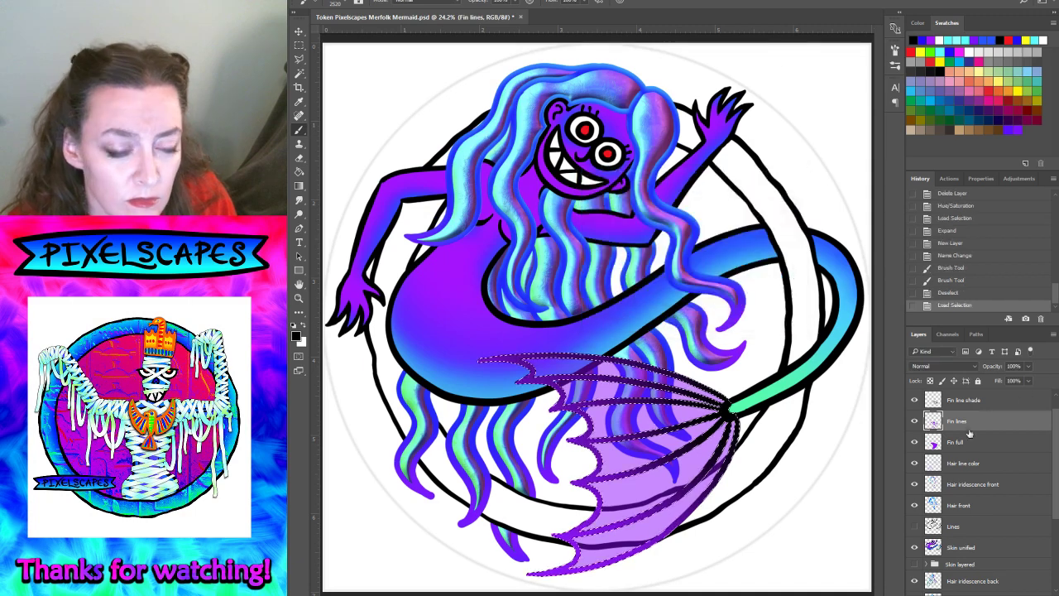
left_click(951, 441)
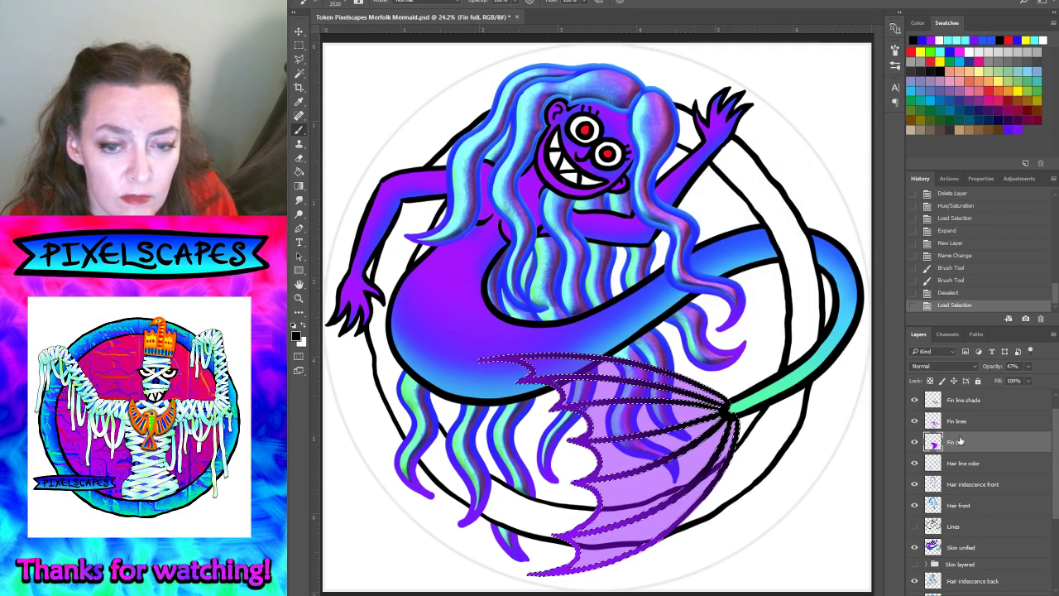
left_click_drag(960, 441, 934, 468)
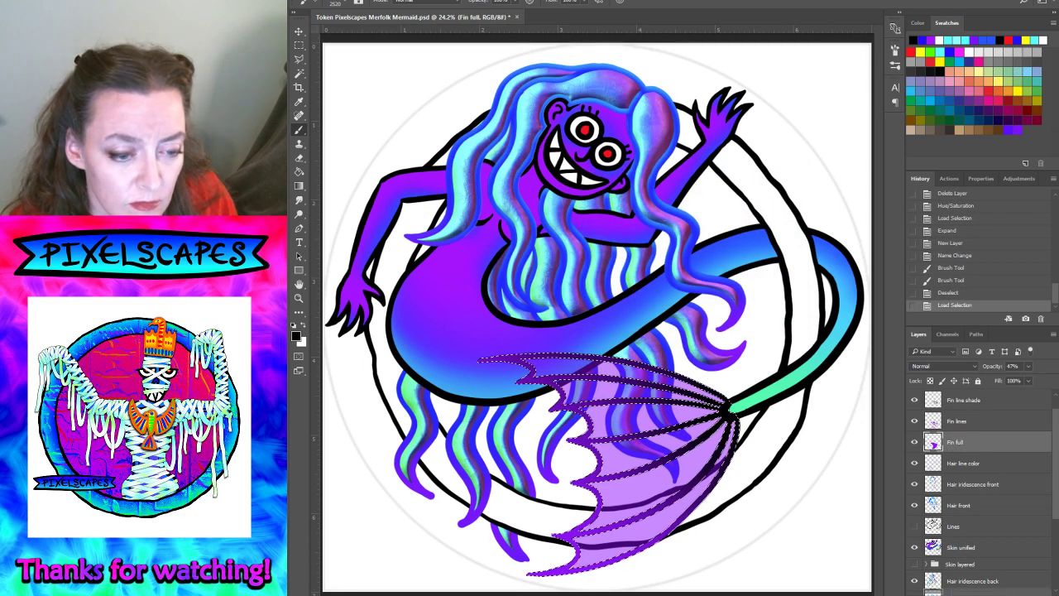
key("Delete")
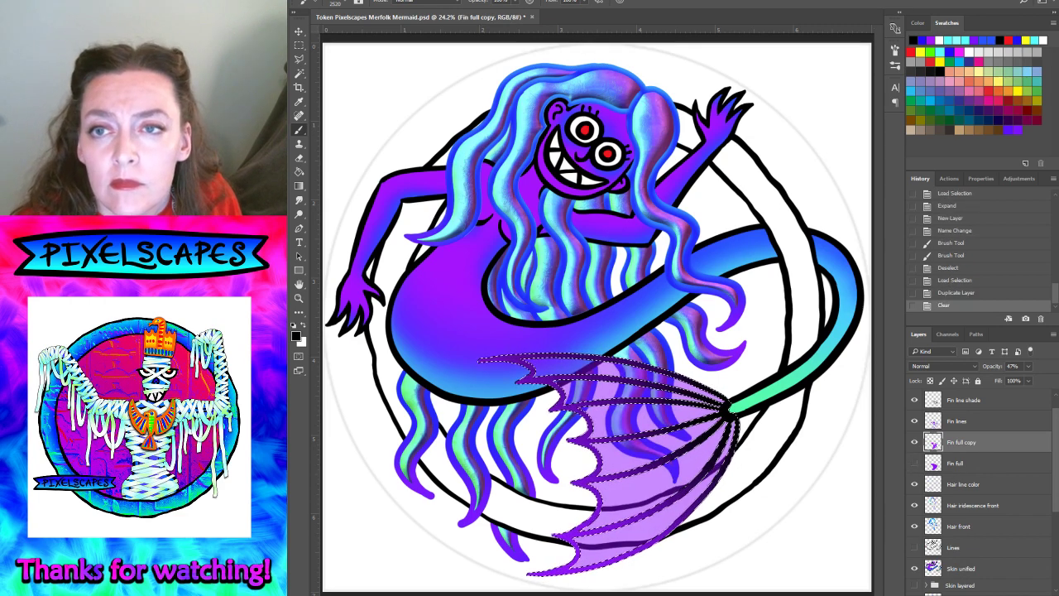
left_click(436, 1)
left_click(439, 5)
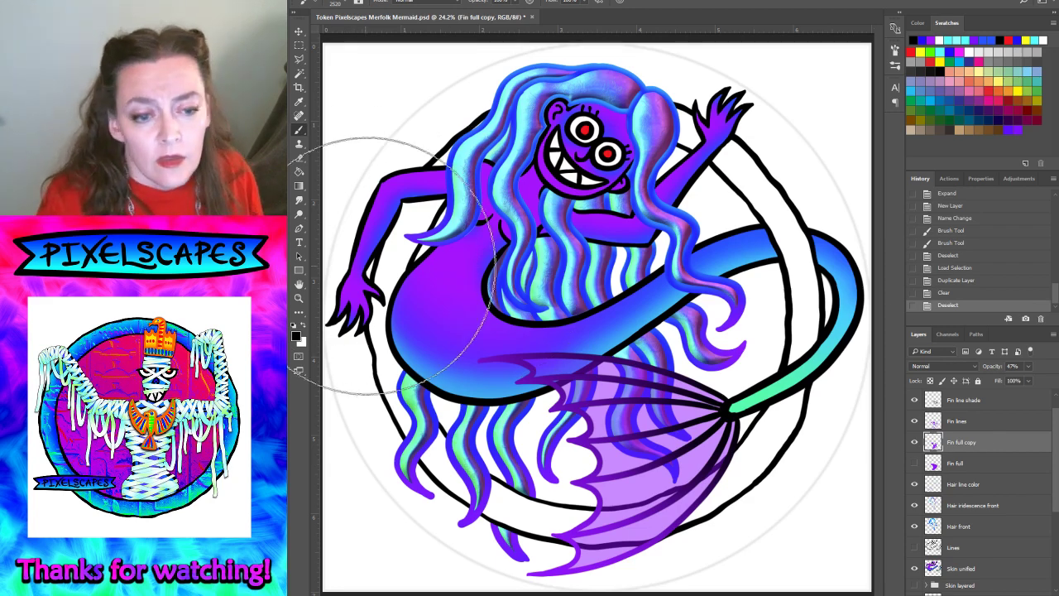
- Raise the Fin full copy opacity to 100% and bring up the Filter menu
left_click(1028, 366)
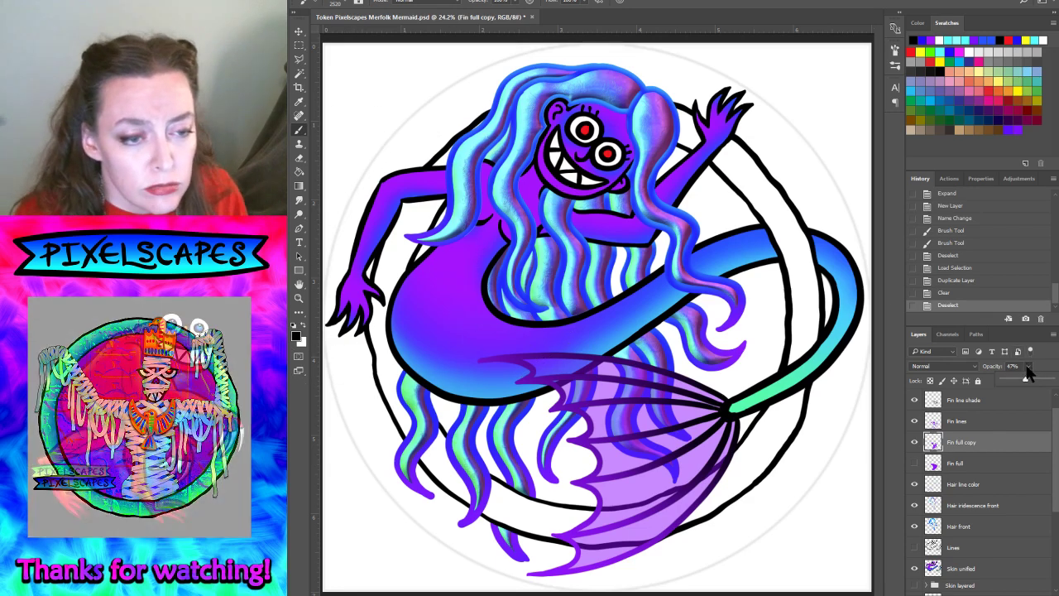
left_click_drag(1026, 379, 1052, 380)
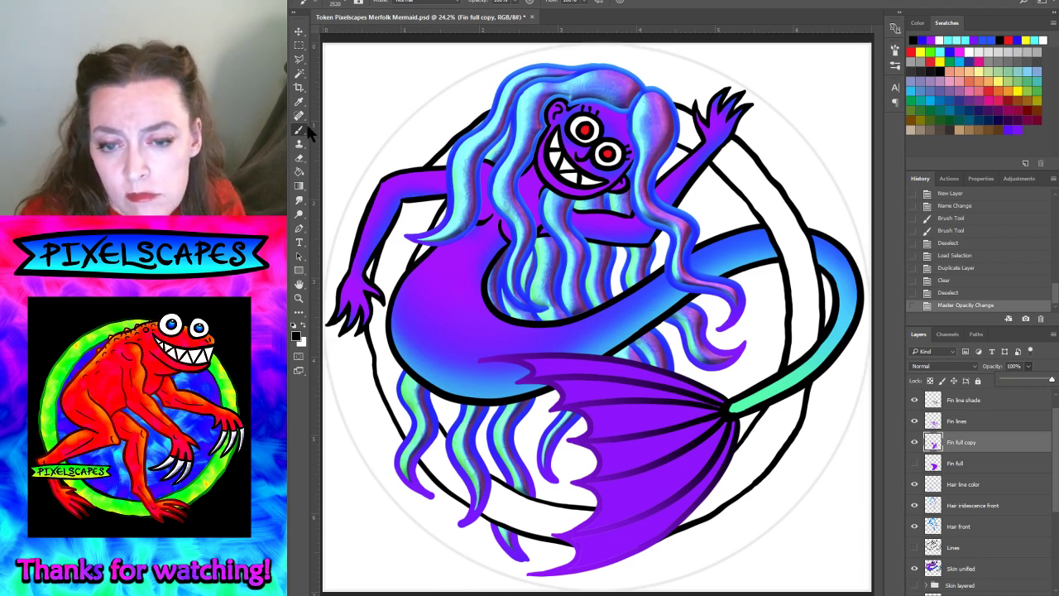
key("alt+t")
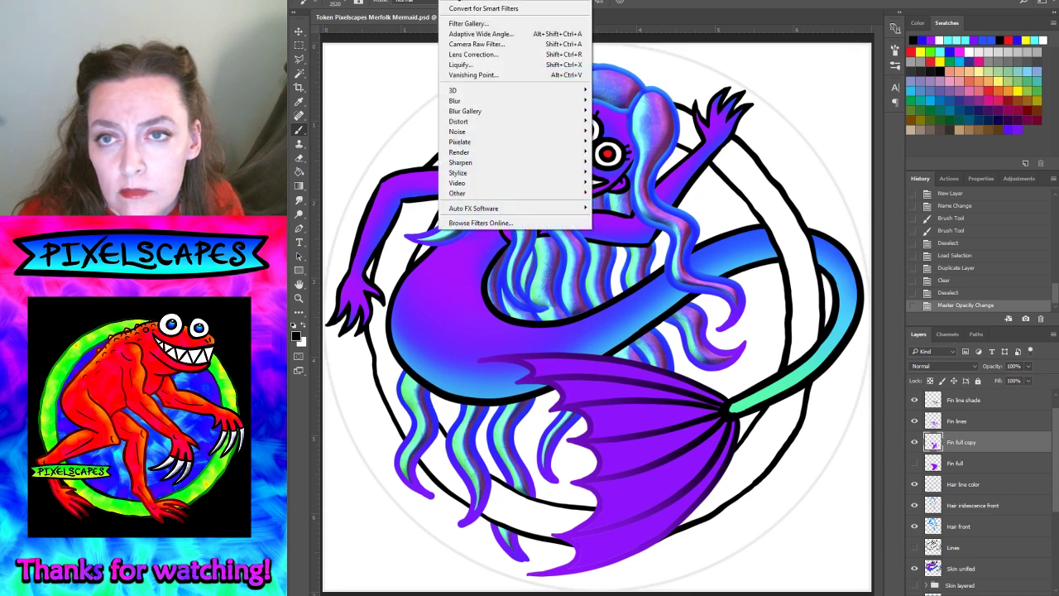
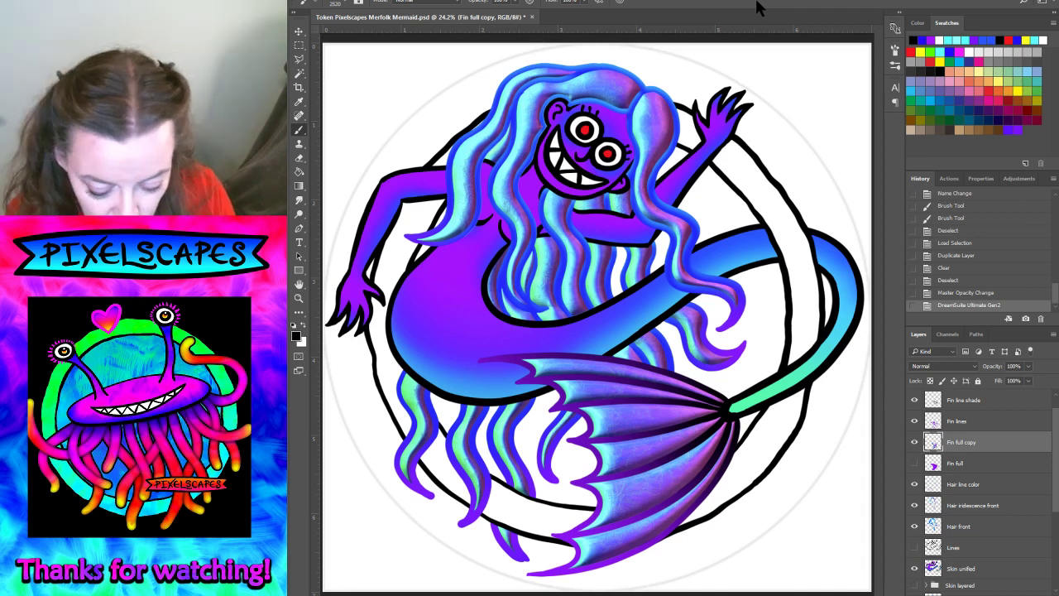
- Apply a Hue/Saturation hue shift of about -44 to the Fin full copy layer
key("ctrl+u")
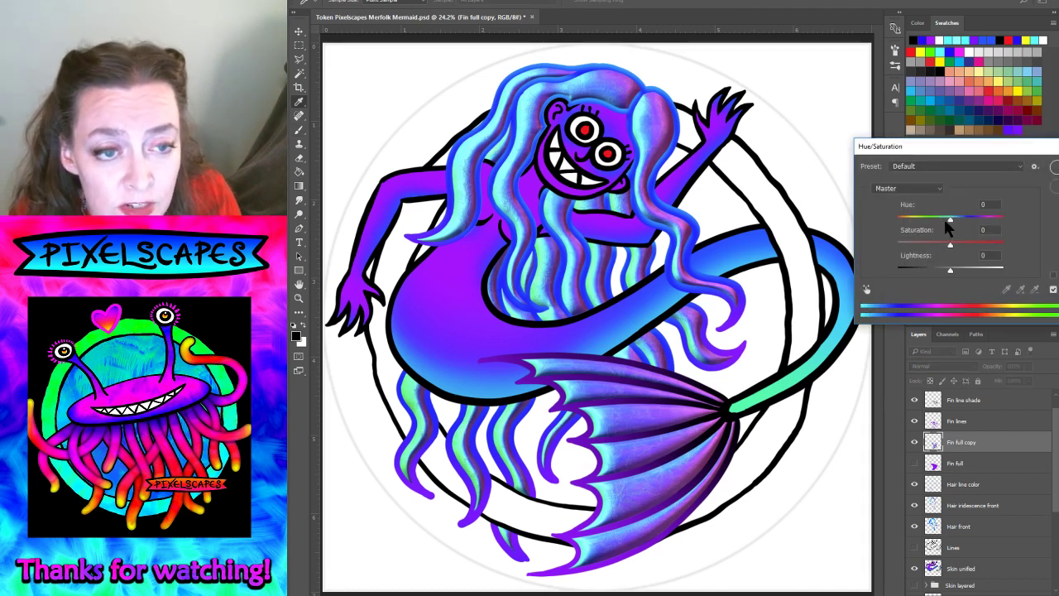
left_click_drag(945, 220, 922, 224)
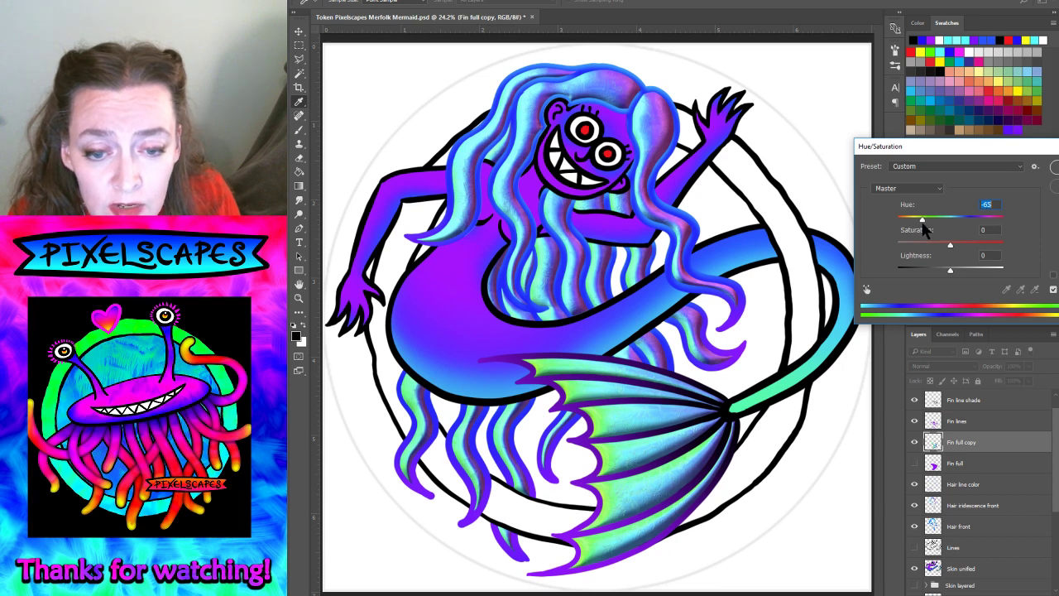
left_click_drag(925, 229, 1008, 219)
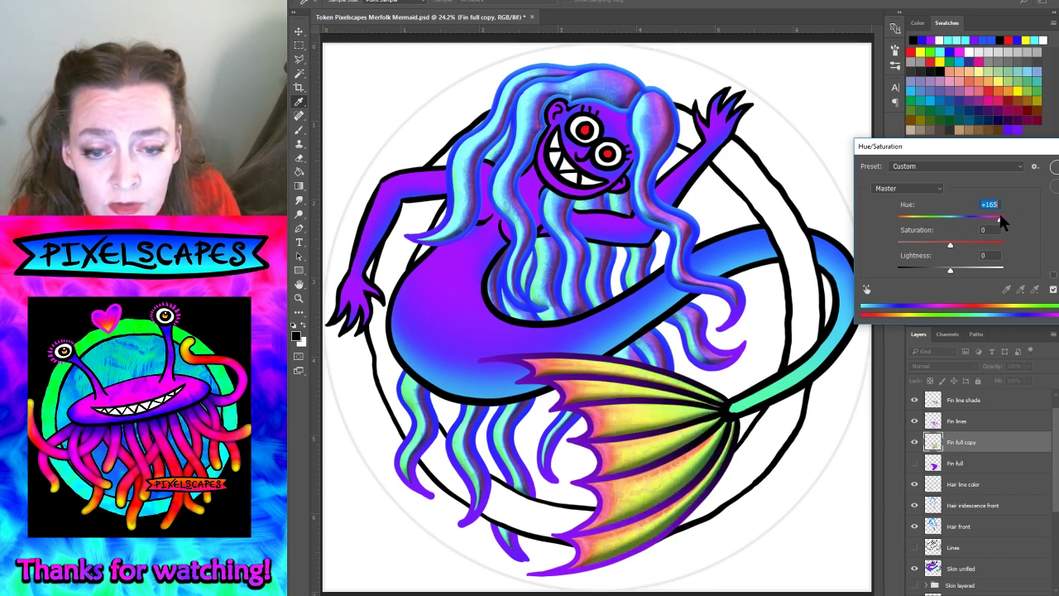
left_click_drag(1035, 219, 896, 230)
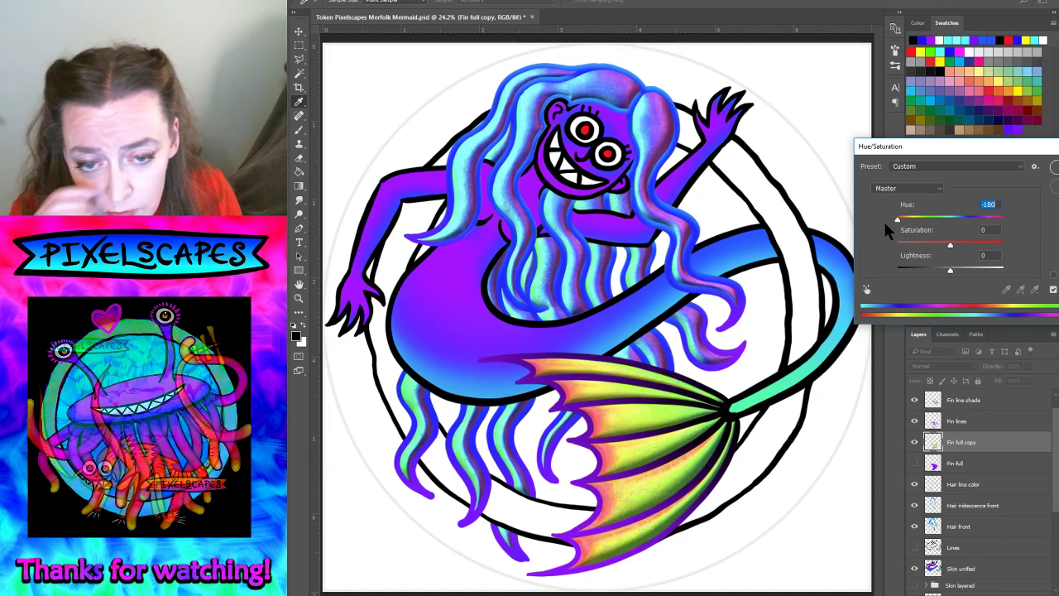
mouse_move(896, 230)
left_mouse_down()
mouse_move(928, 223)
mouse_move(905, 216)
mouse_move(1044, 225)
mouse_move(935, 218)
left_mouse_up()
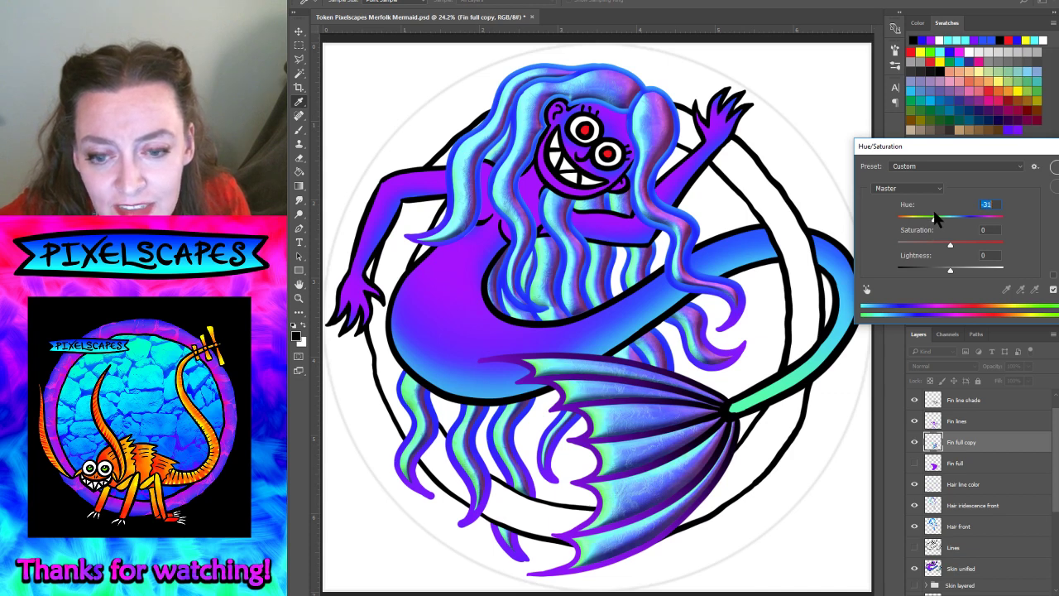
left_click_drag(934, 218, 928, 219)
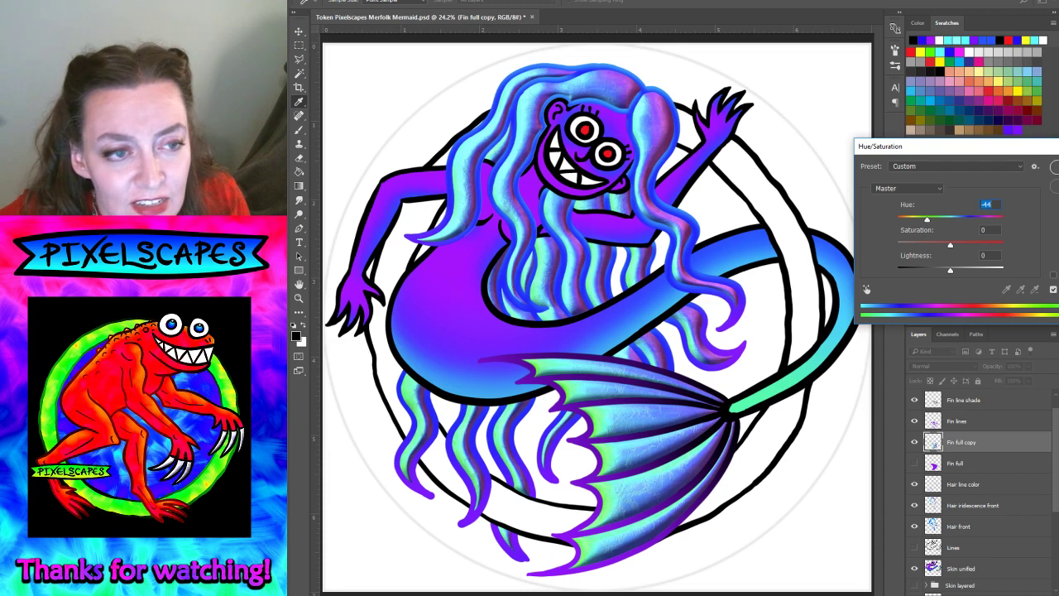
key("Return")
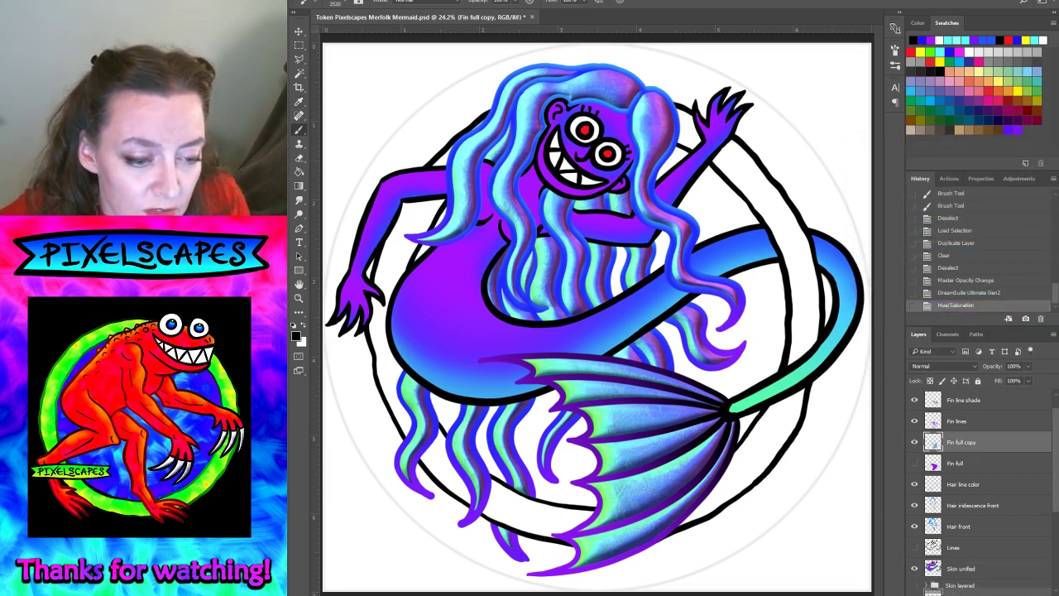
- Duplicate the fin layer as Fin full copy 2 and lower Fin full copy's opacity
key("ctrl+j")
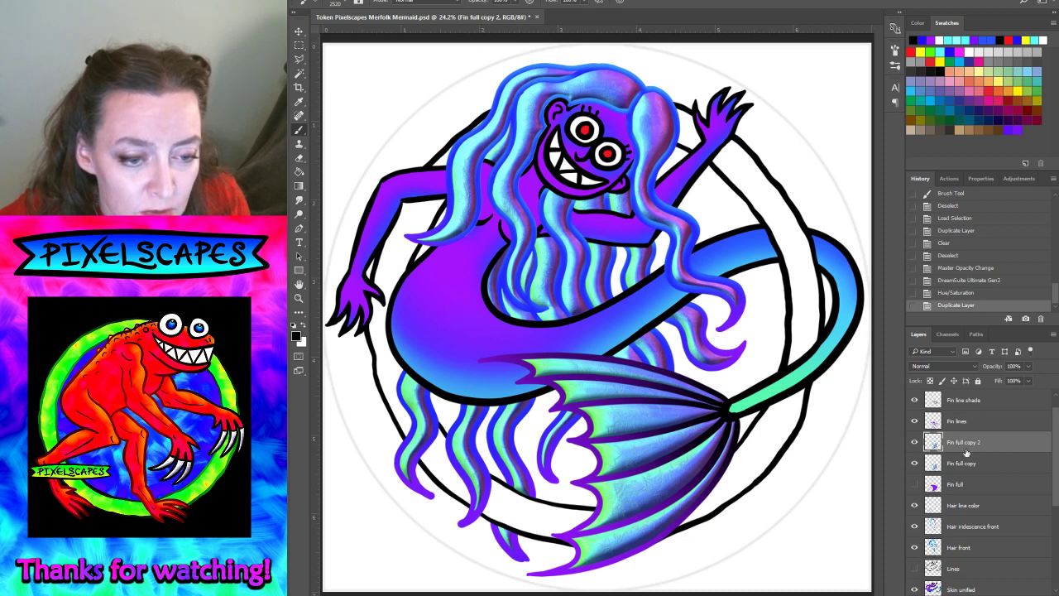
left_click(966, 462)
left_click(1028, 367)
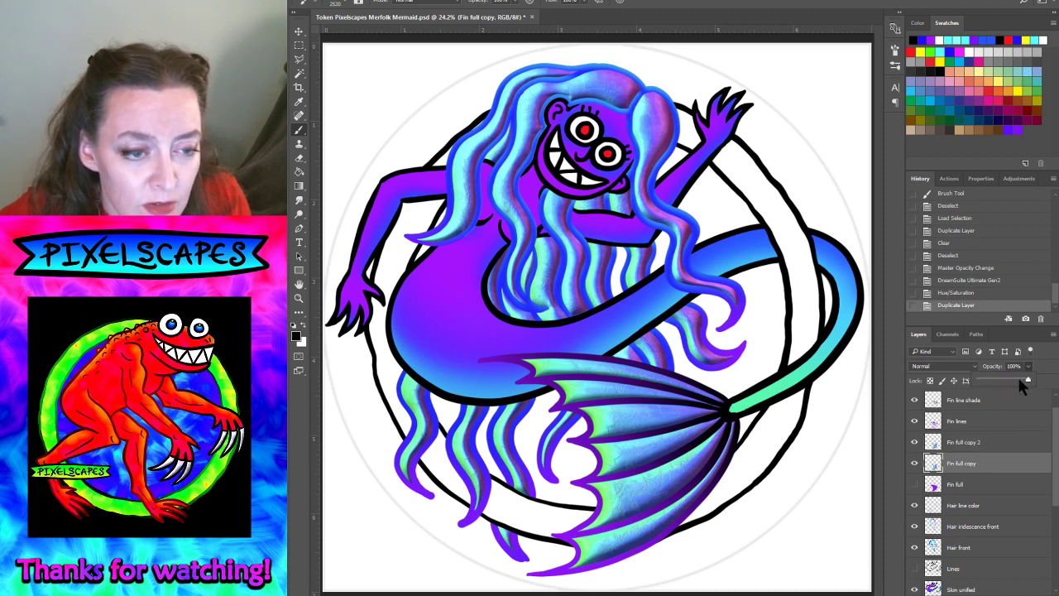
left_click_drag(1018, 382, 1008, 386)
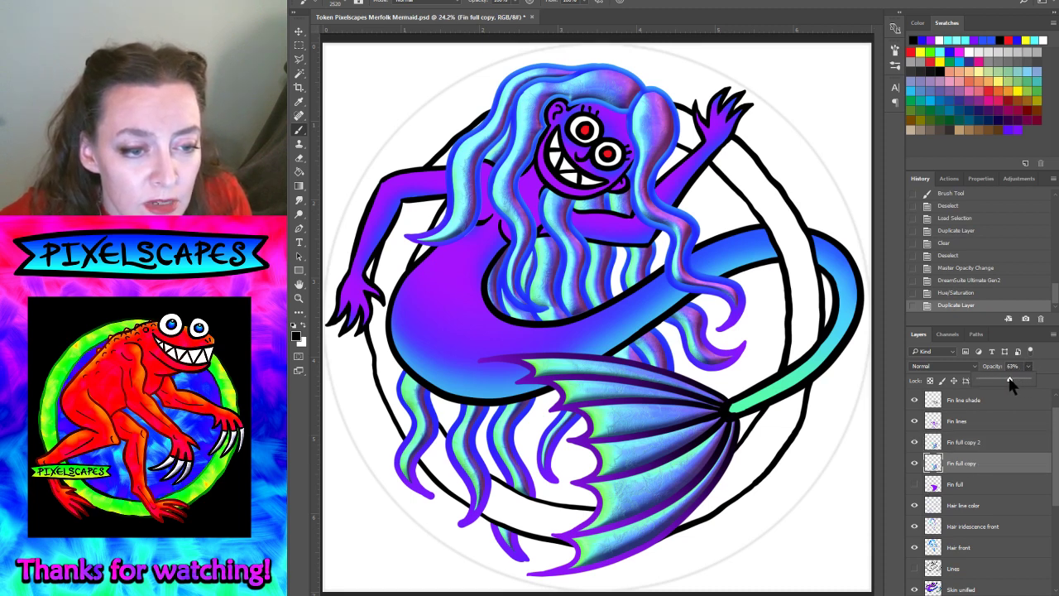
left_click(976, 443)
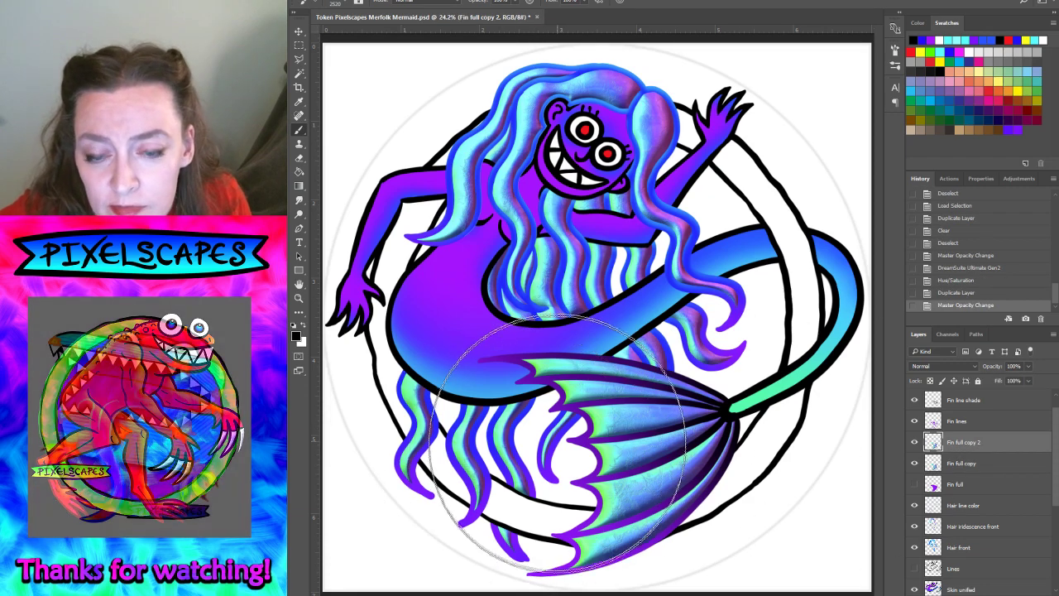
- Try a dark stroke and a large, fully soft eraser pass on the fin, undoing both
left_click(559, 453)
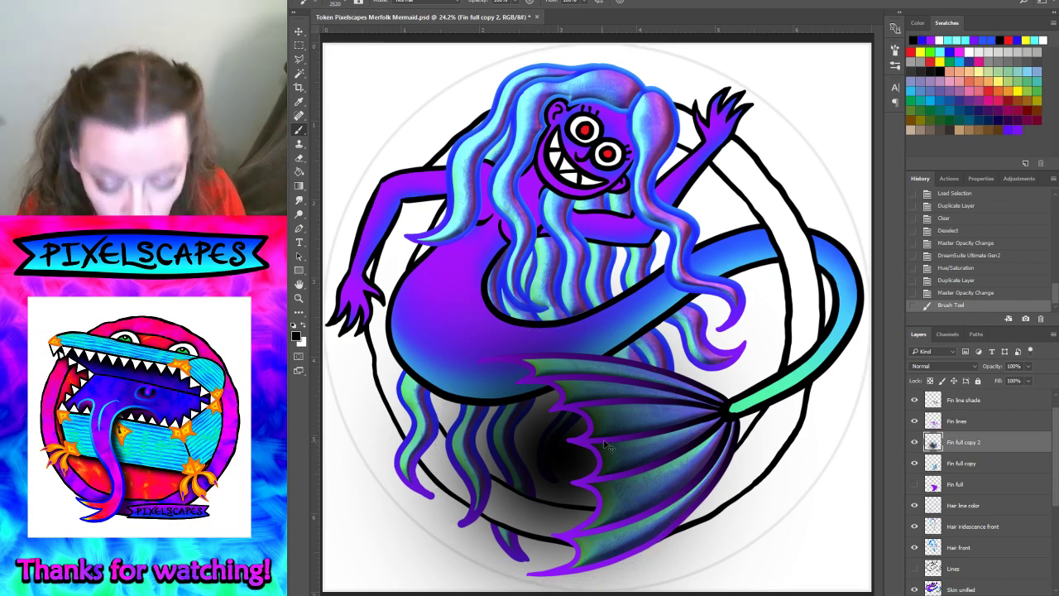
key("ctrl+z")
left_click(298, 157)
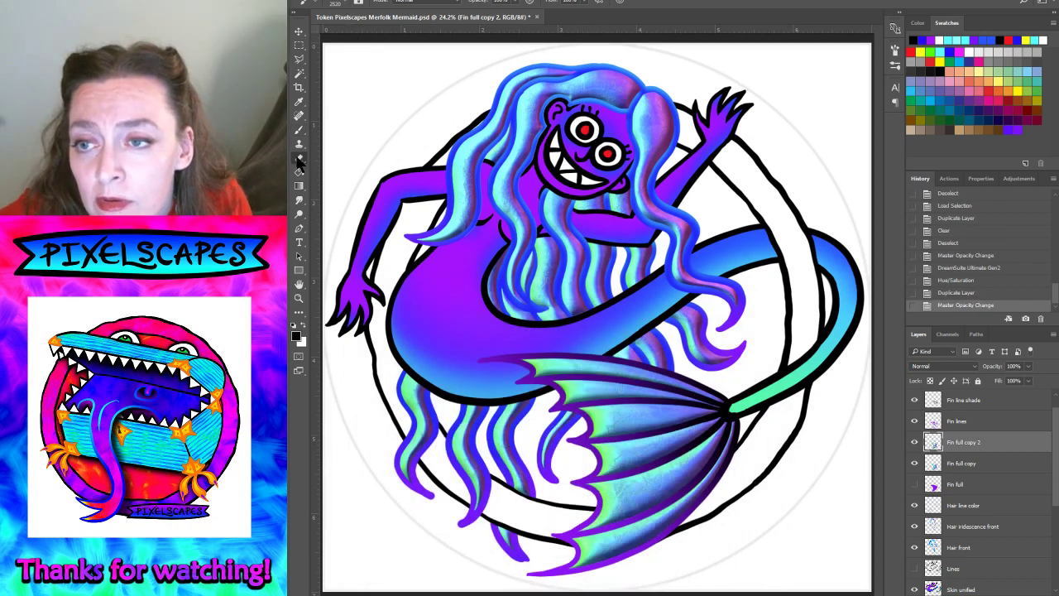
left_click(342, 3)
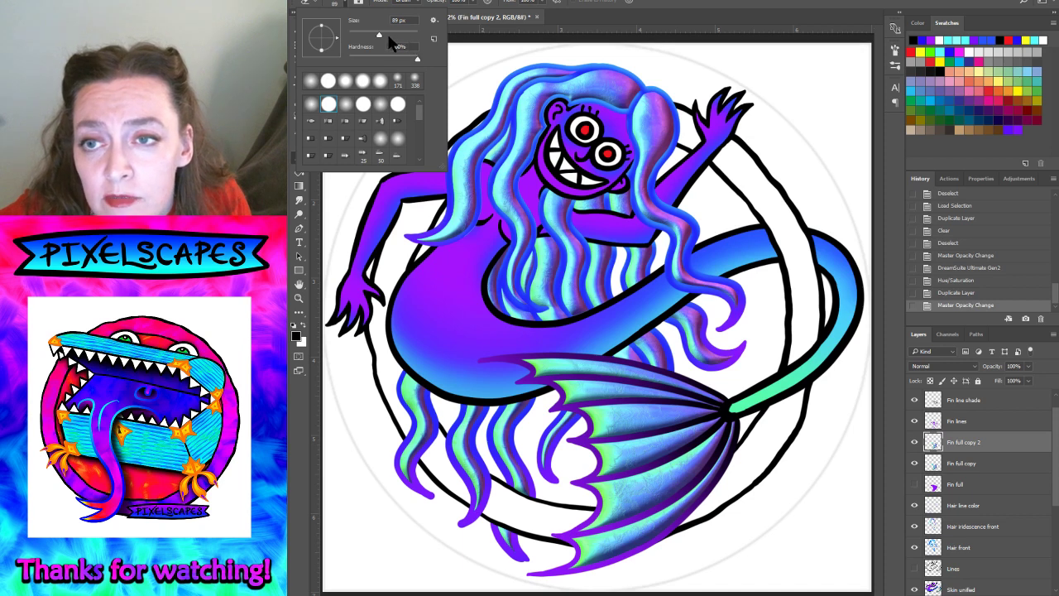
mouse_move(406, 37)
left_mouse_down()
mouse_move(418, 61)
mouse_move(402, 39)
left_mouse_up()
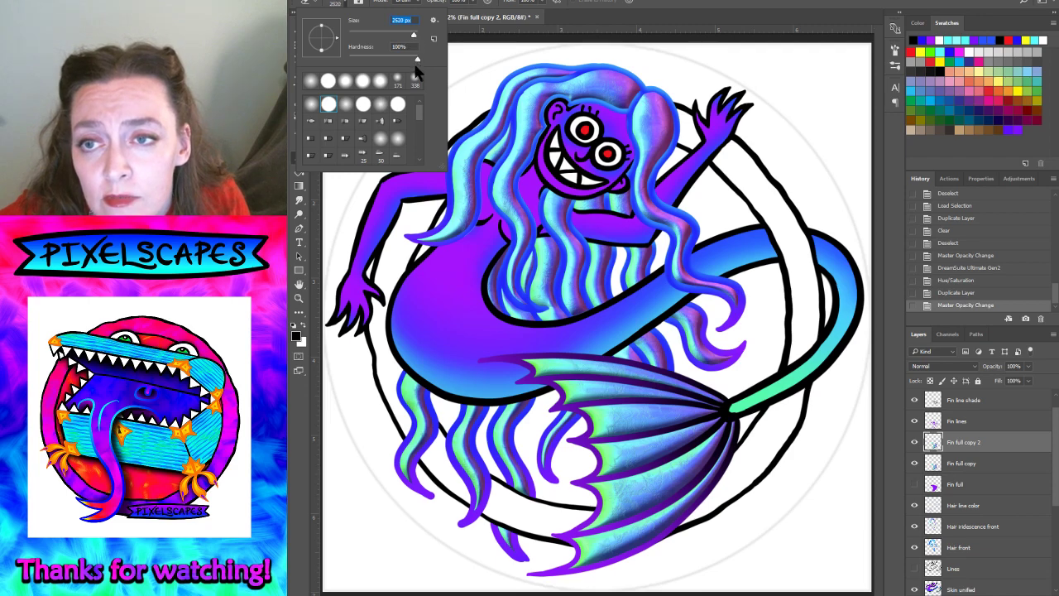
left_click_drag(417, 59, 319, 58)
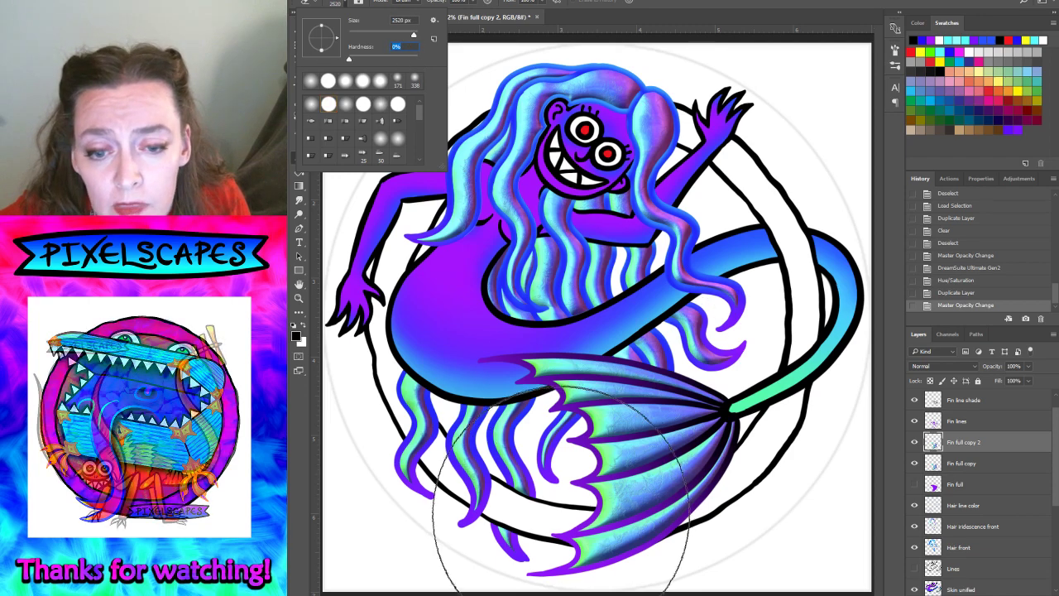
left_click(561, 463)
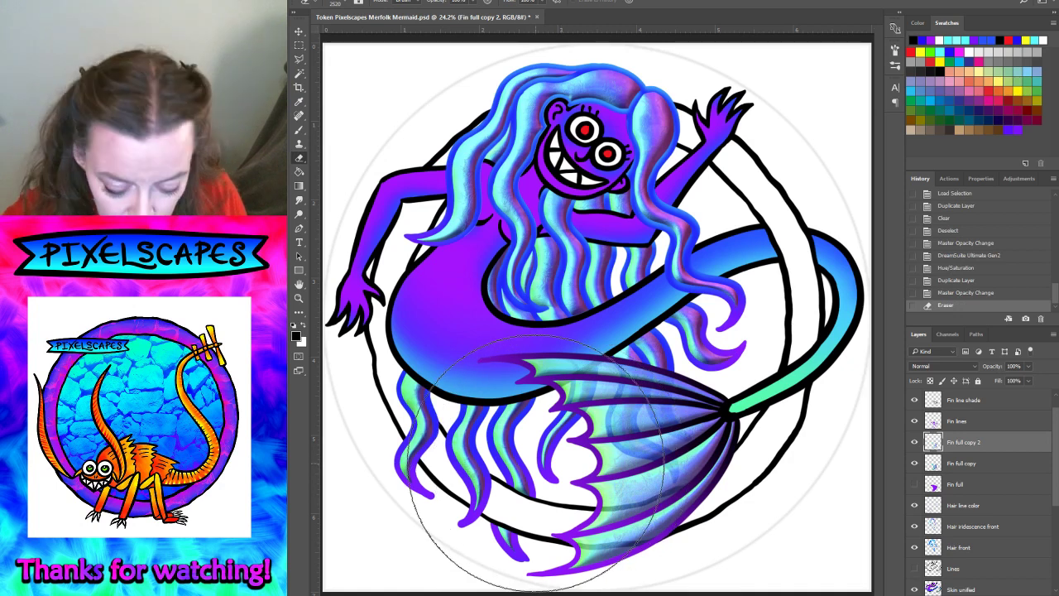
key("ctrl+z")
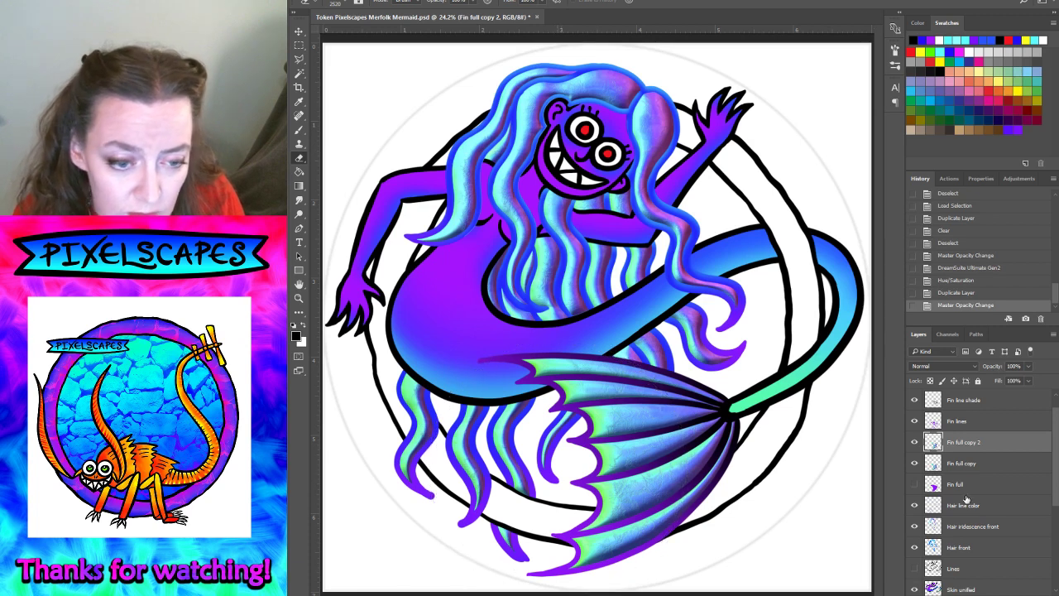
- On the Fin lines layer, load the fin's saved selection and expand it
left_click(959, 426)
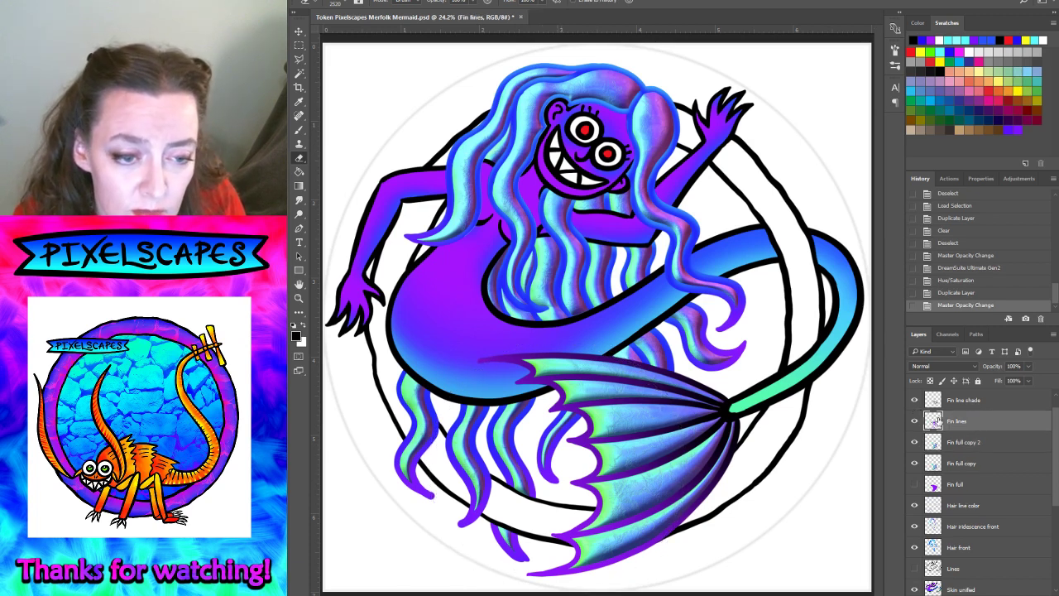
left_click(426, 1)
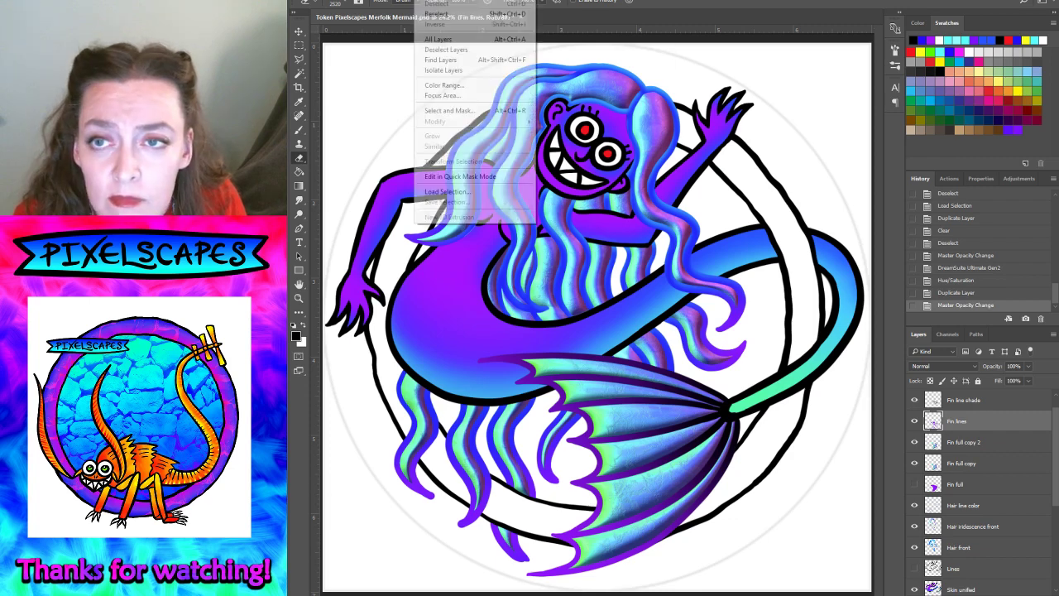
left_click(447, 192)
left_click(771, 204)
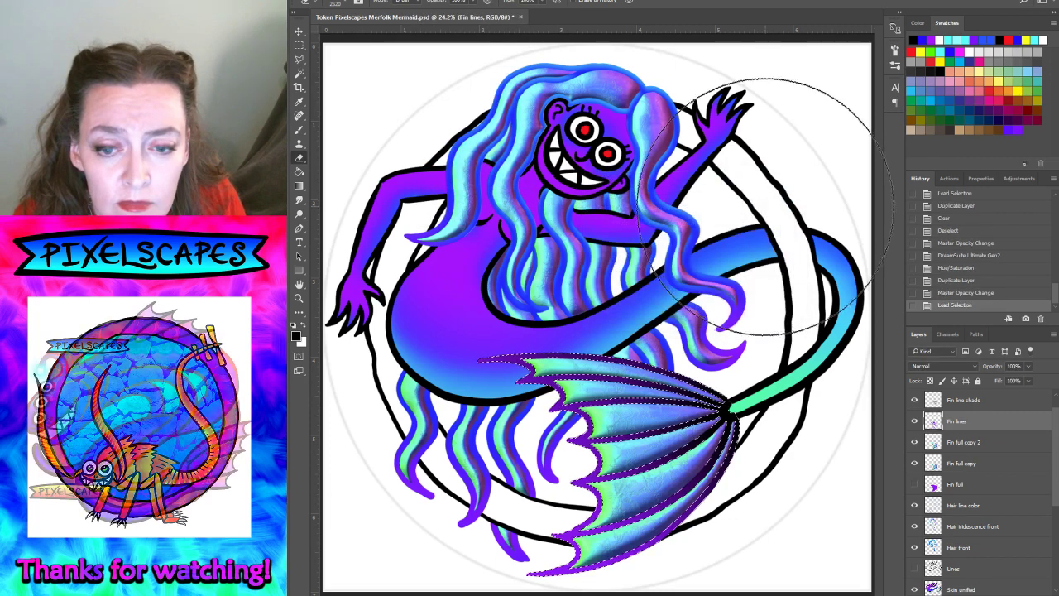
left_click(431, 1)
mouse_move(436, 121)
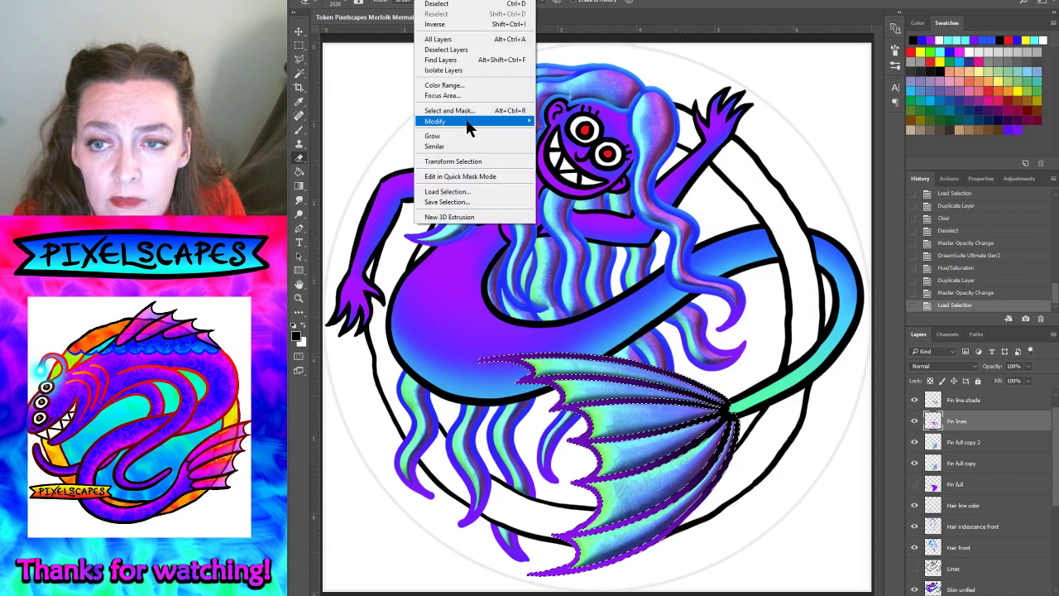
left_click(554, 144)
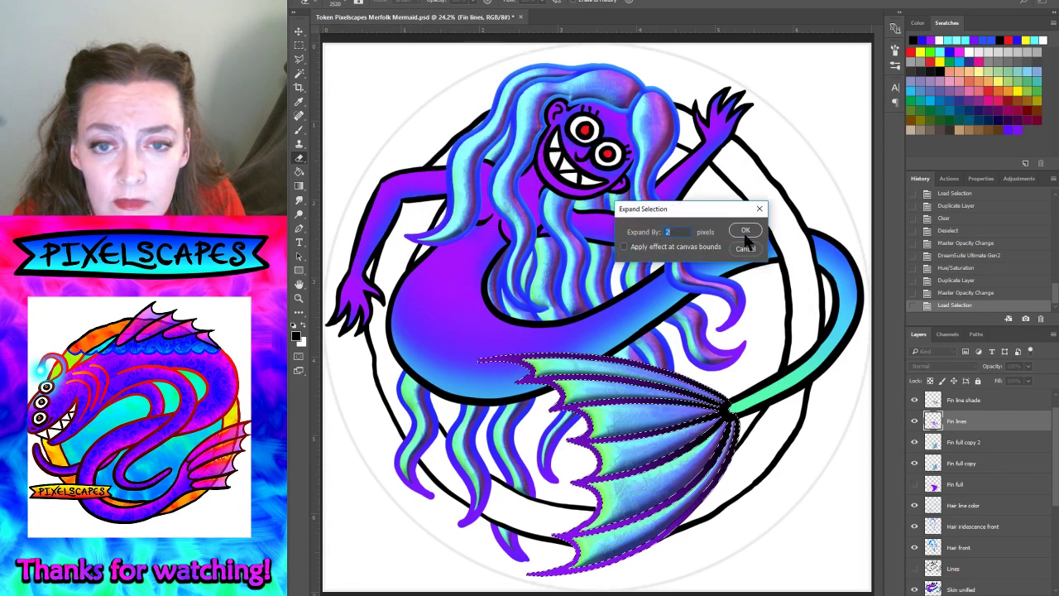
type("19")
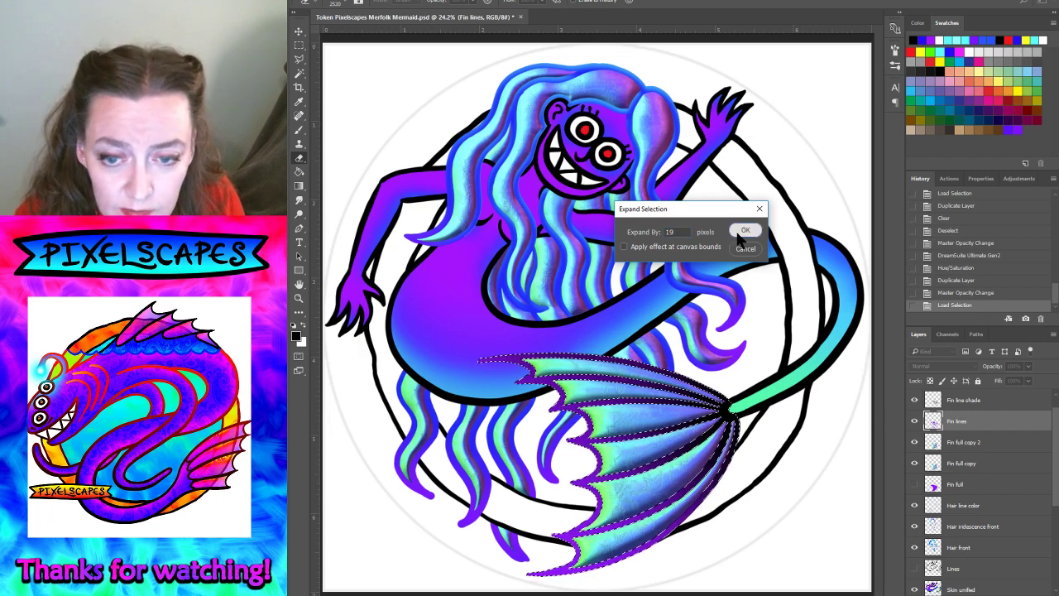
left_click(744, 232)
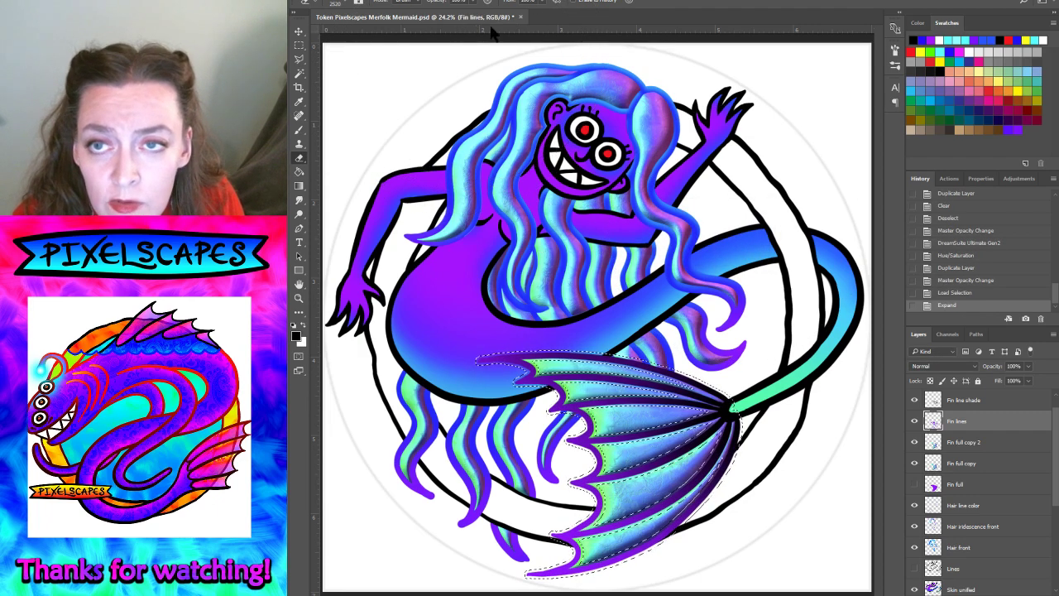
- Try contracting the selection, revert to the expanded one, then feather it by 40 px
left_click(447, 1)
mouse_move(472, 120)
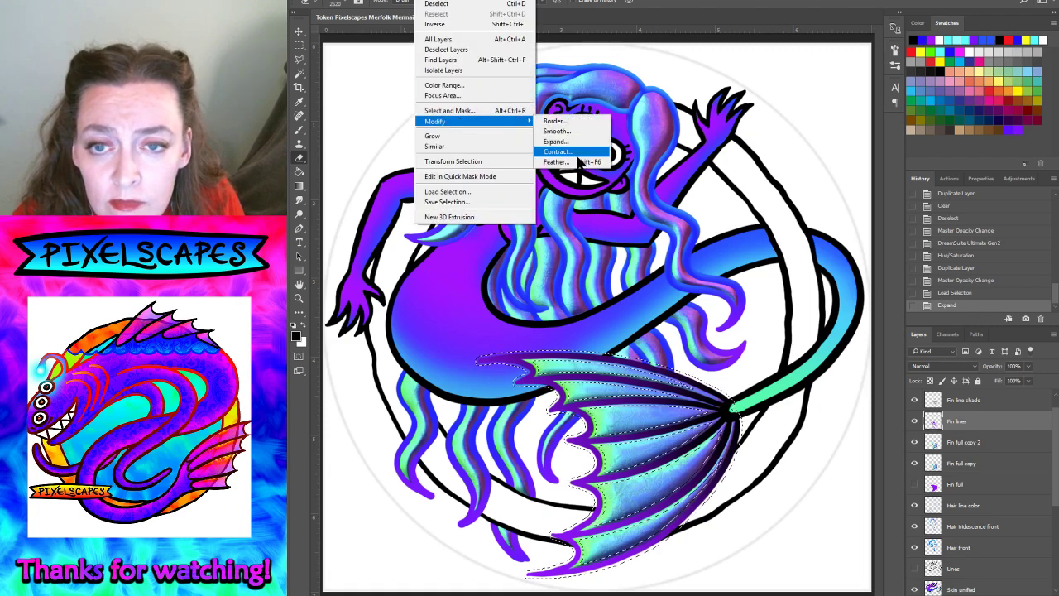
left_click(575, 154)
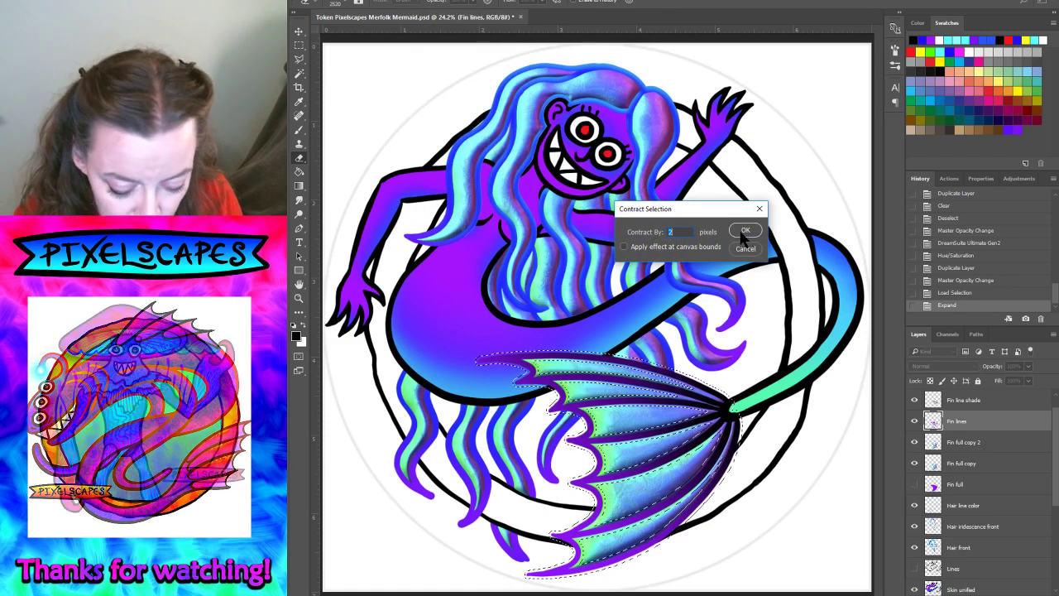
left_click(745, 231)
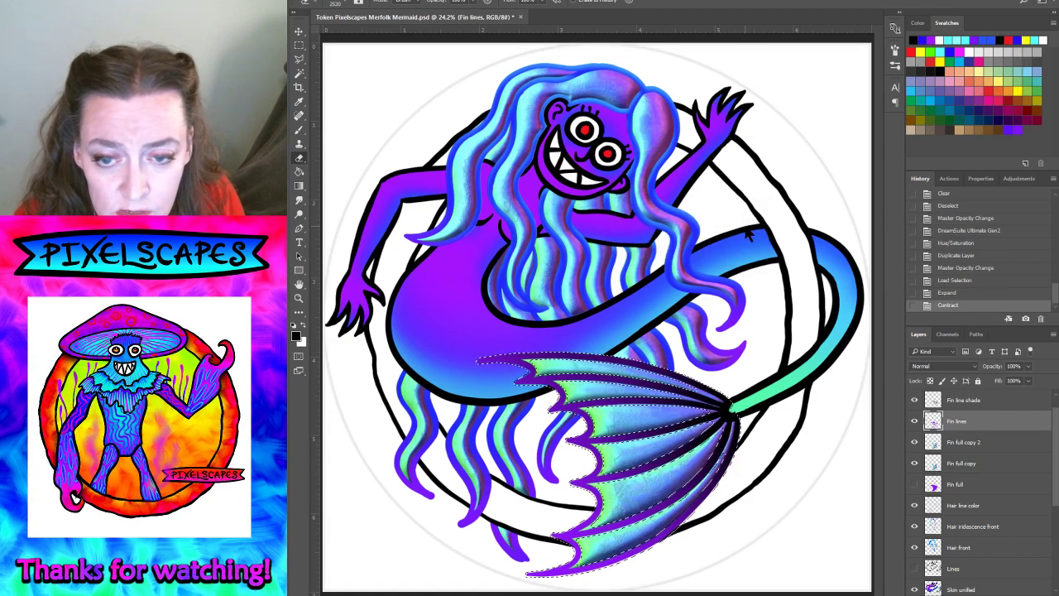
left_click(947, 294)
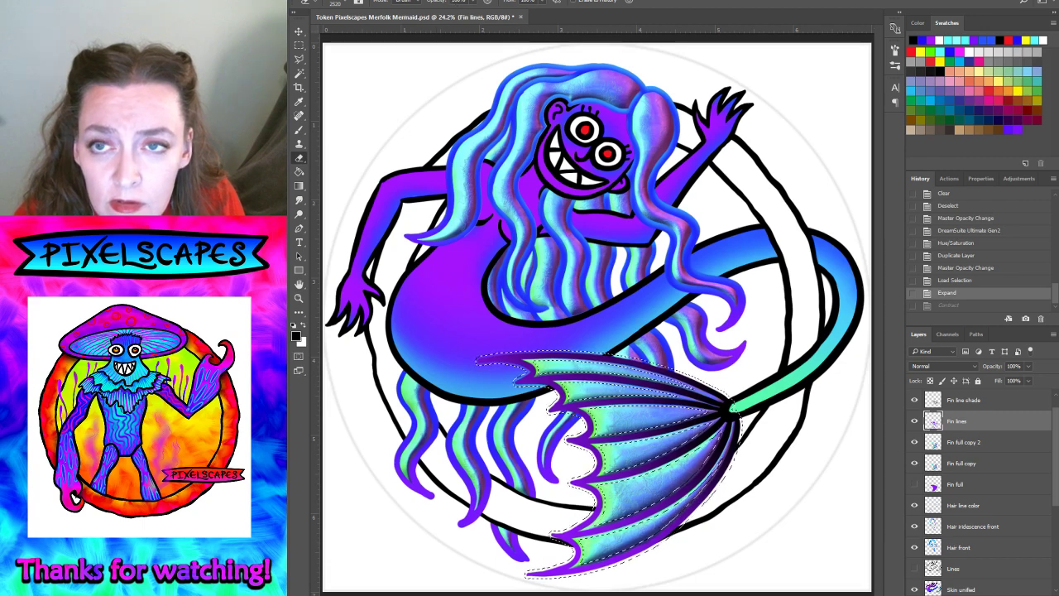
left_click(445, 1)
mouse_move(435, 121)
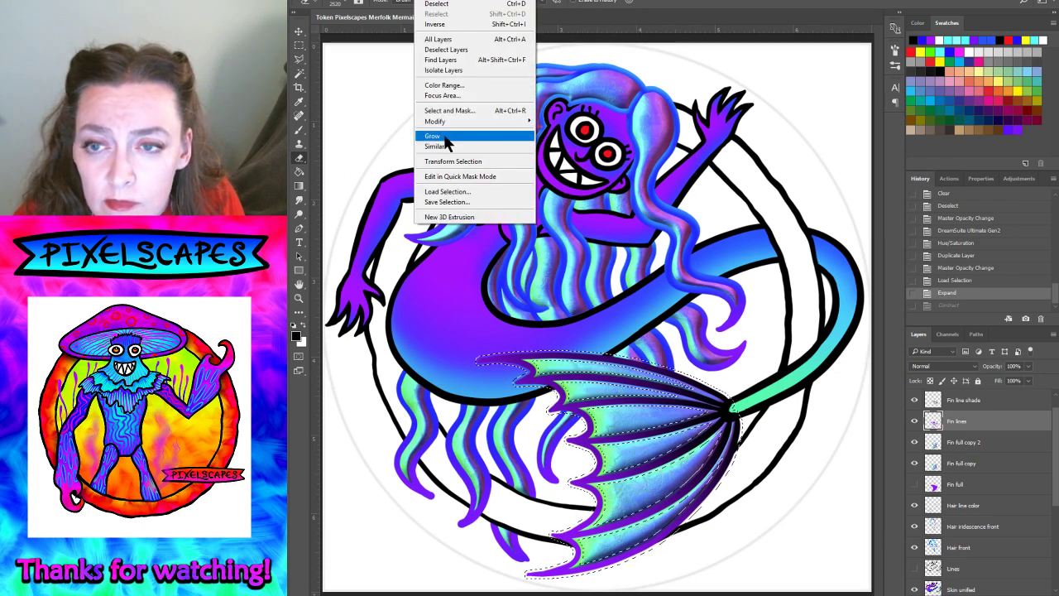
left_click(552, 161)
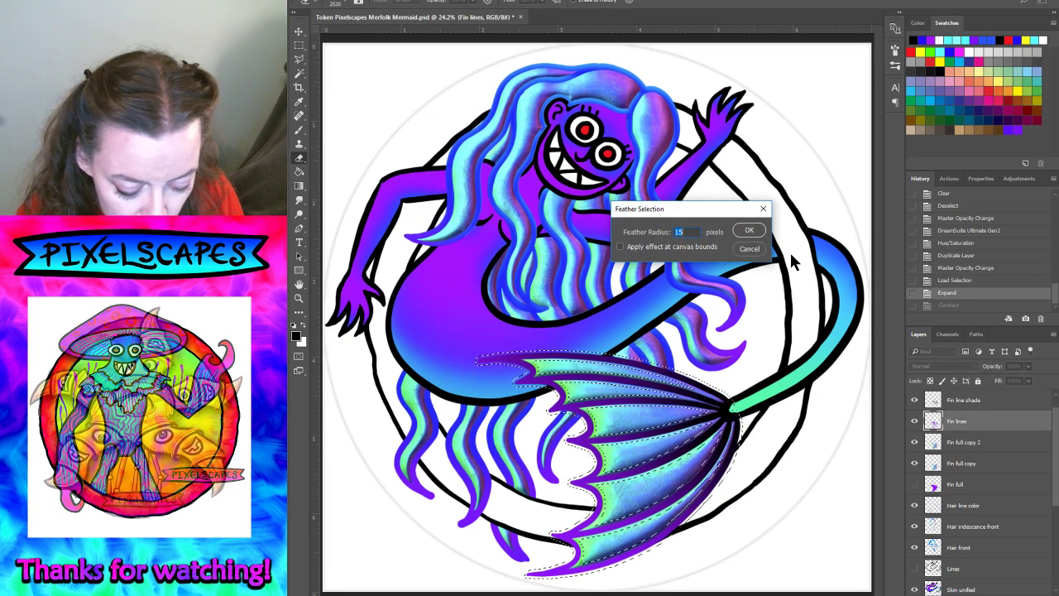
type("40")
left_click(748, 232)
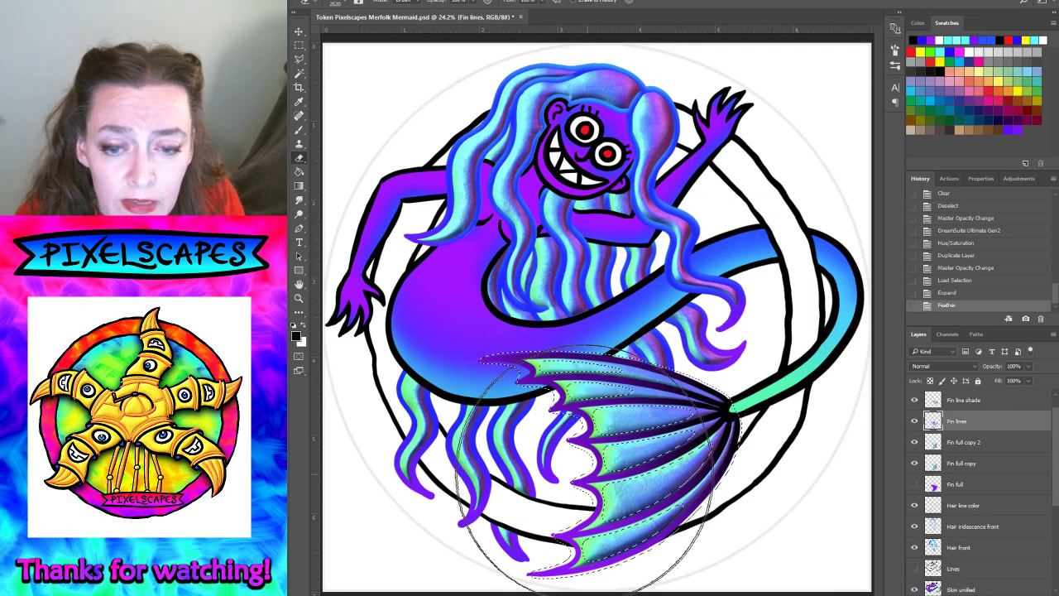
- Undo a fin-lines erase, then erase the lower fin colour on Fin full copy 2
left_click(553, 468)
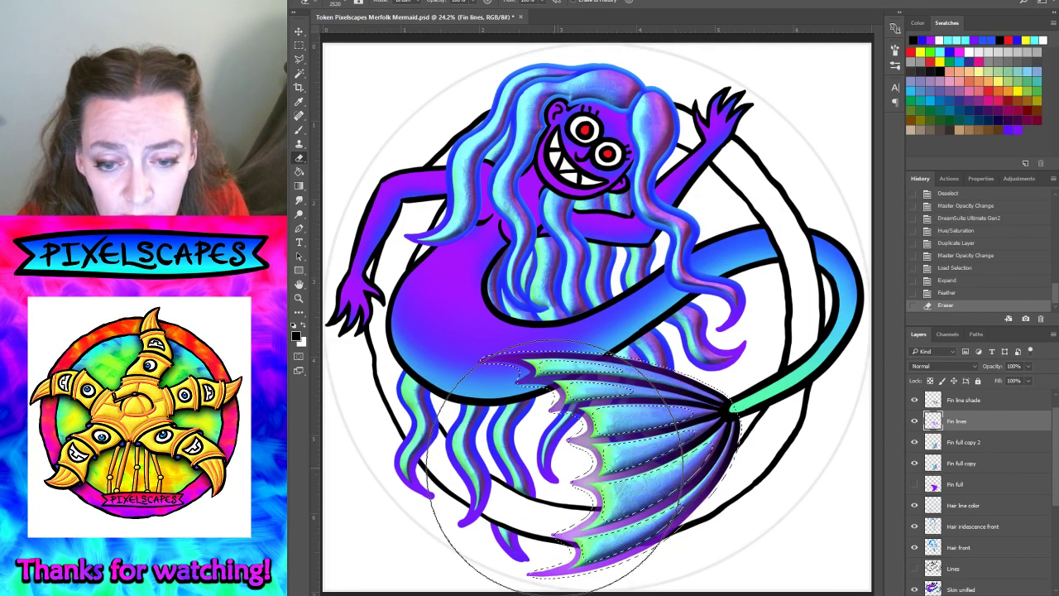
key("ctrl+z")
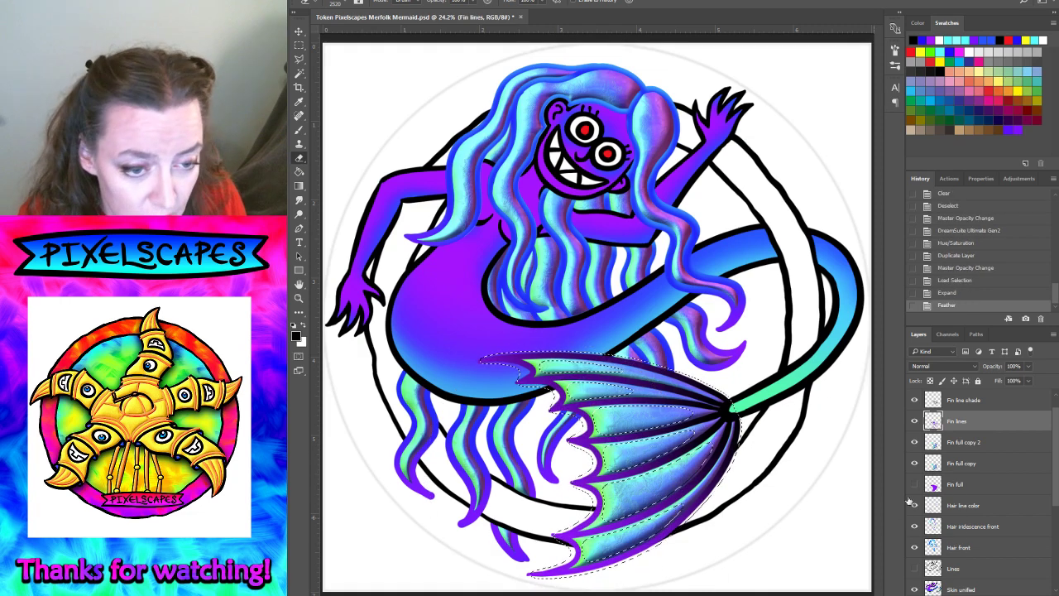
left_click(975, 443)
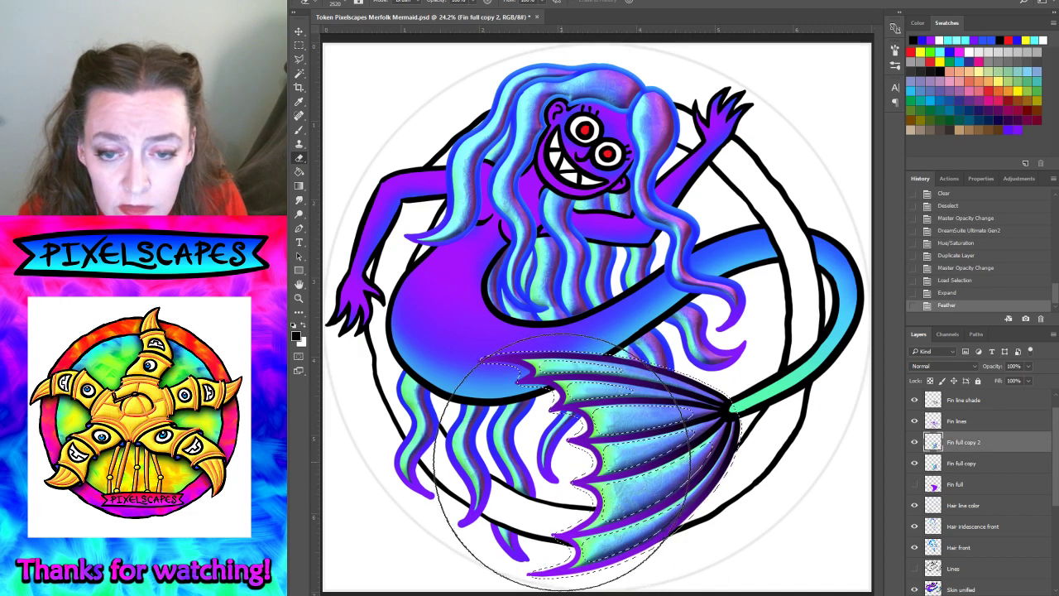
left_click(569, 468)
left_click(569, 488)
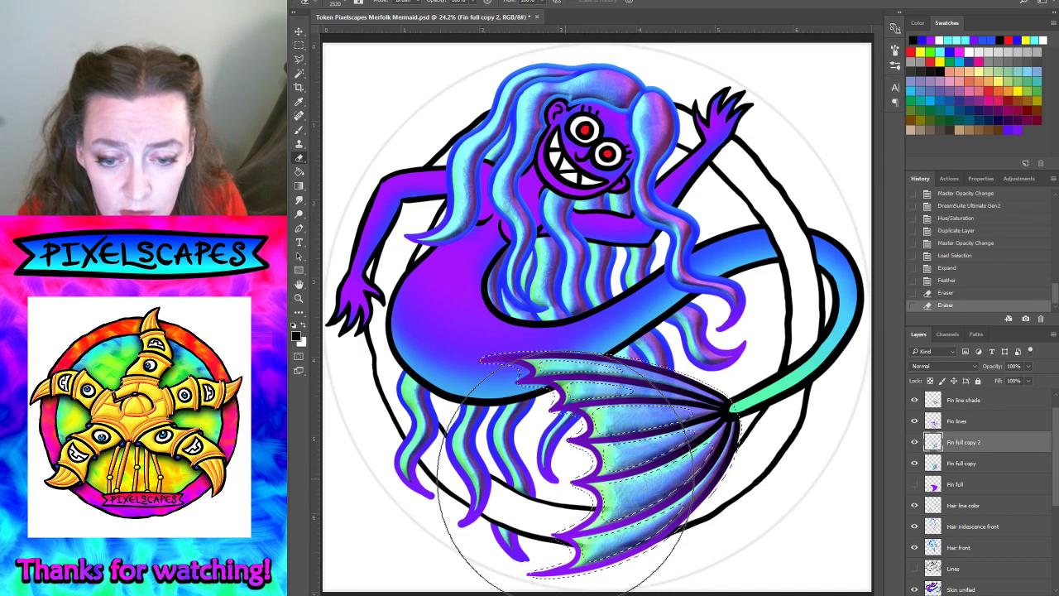
left_click(569, 499)
left_click(570, 505)
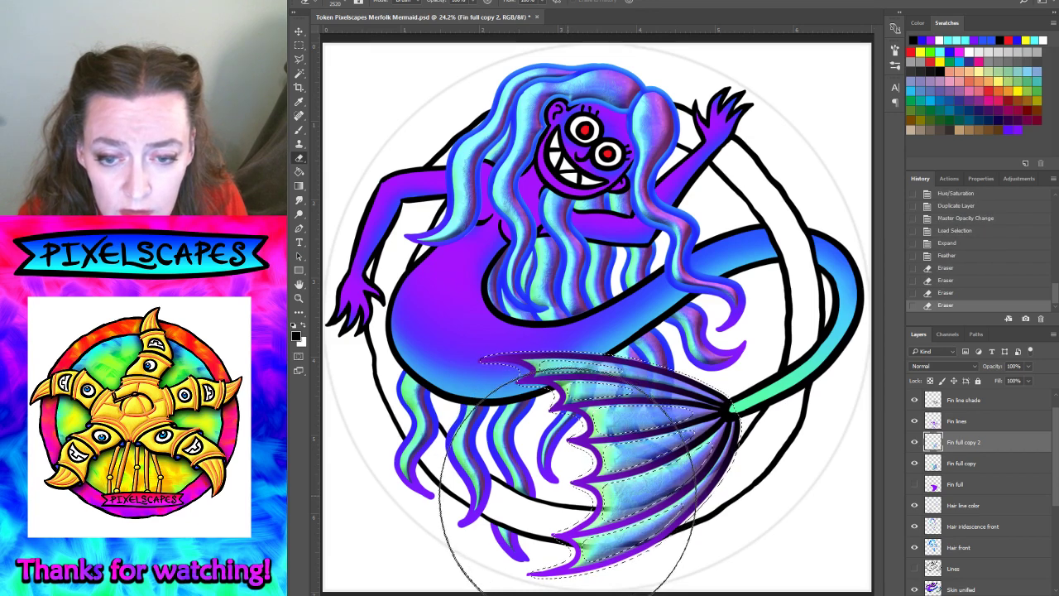
left_click(567, 521)
left_click(569, 523)
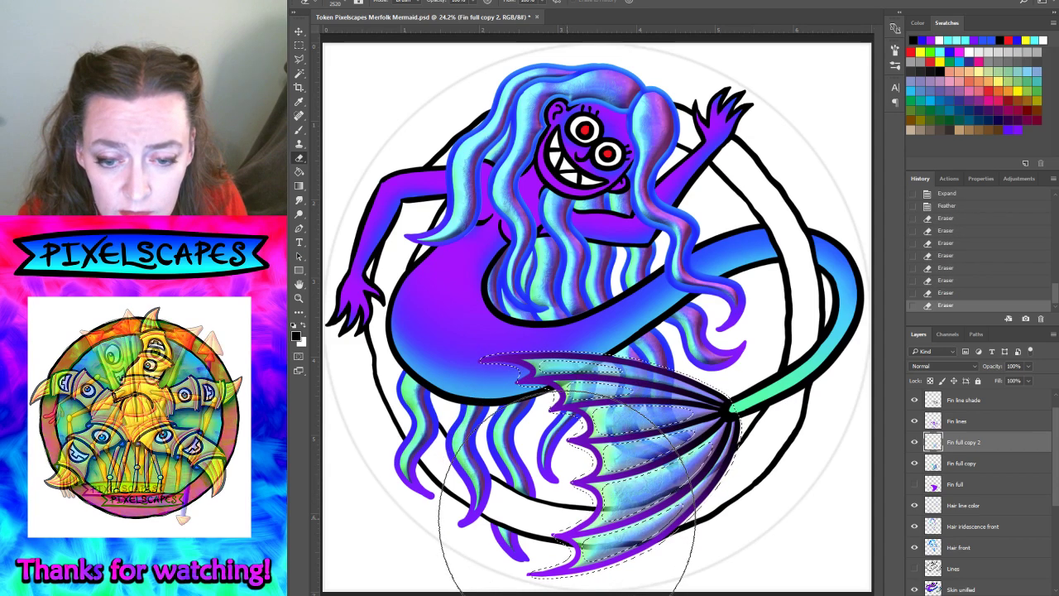
left_click(568, 521)
left_click(562, 496)
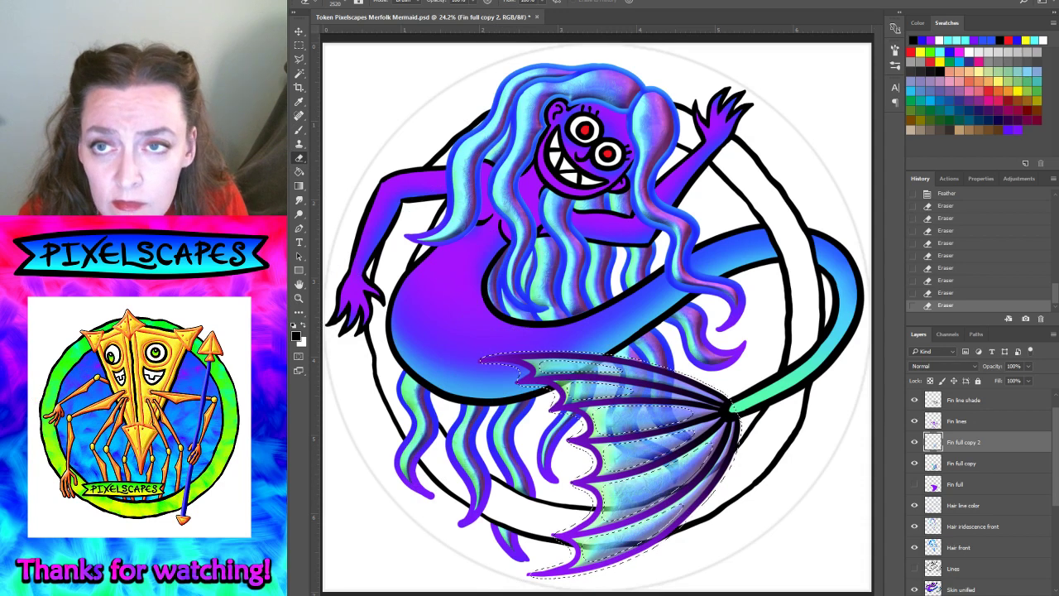
- Deselect and toggle Fin full copy's visibility to compare the faded fin
left_click(422, 2)
left_click(438, 17)
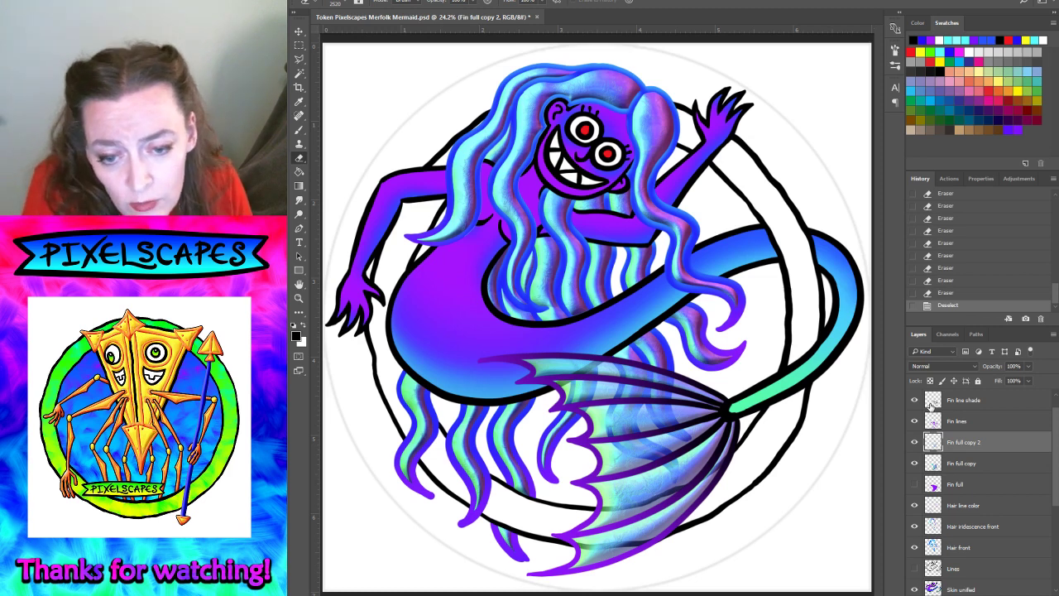
key("alt+bracketleft")
left_click(914, 463)
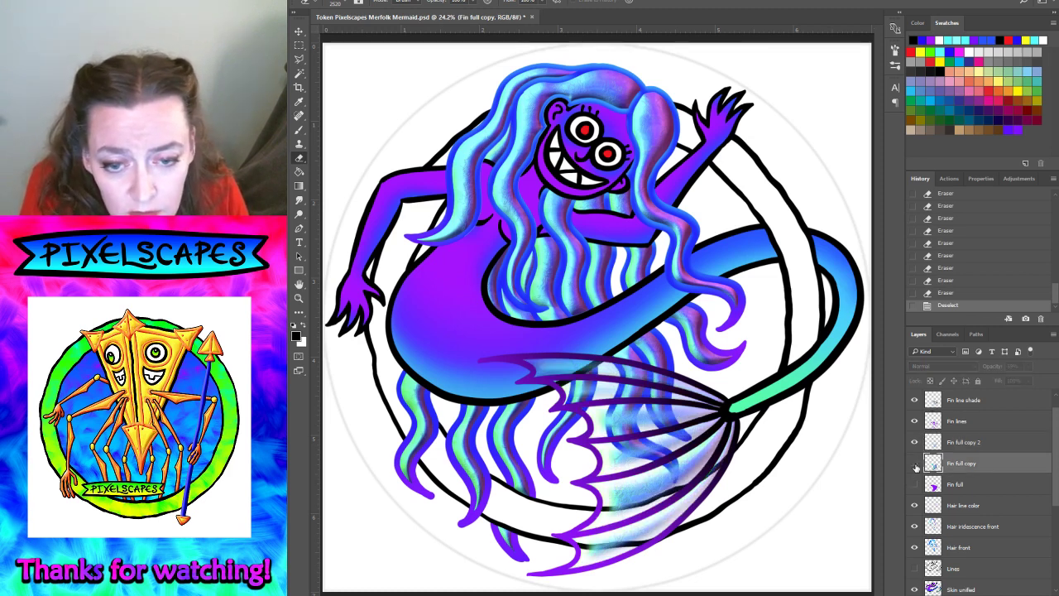
left_click(914, 463)
left_click(914, 463)
left_click(914, 464)
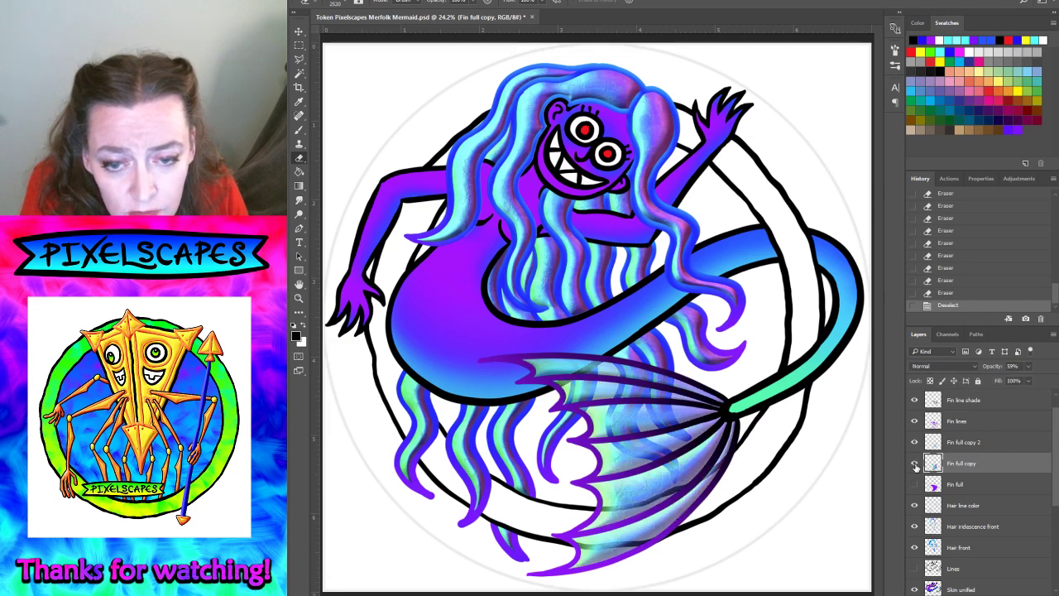
scroll(970, 215, "up", 2)
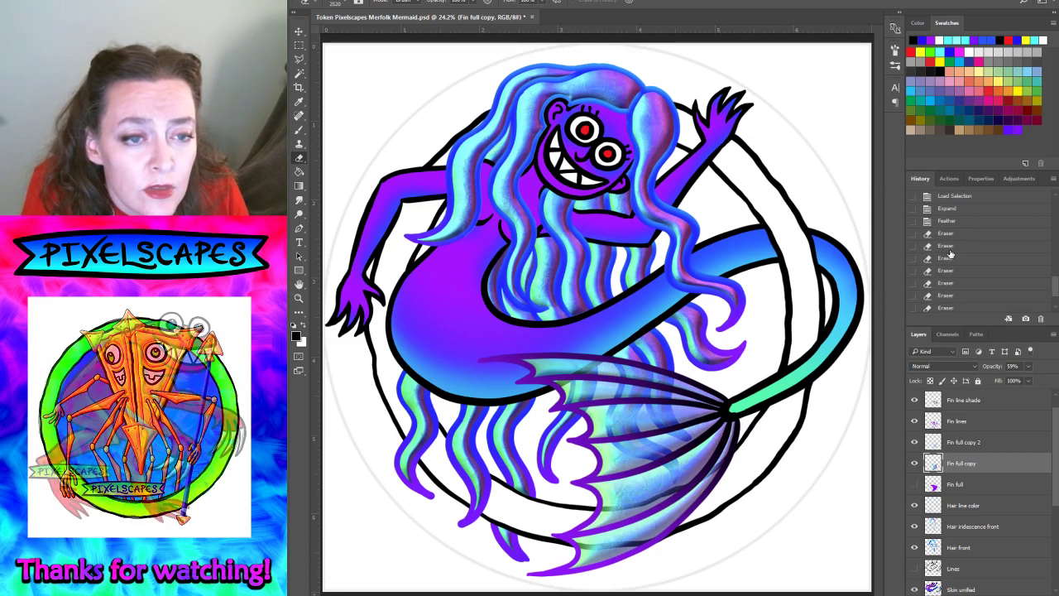
- Revert to the feathered selection, invert it, and soft-erase the lower fin on Fin full copy 2, then deselect
left_click(947, 221)
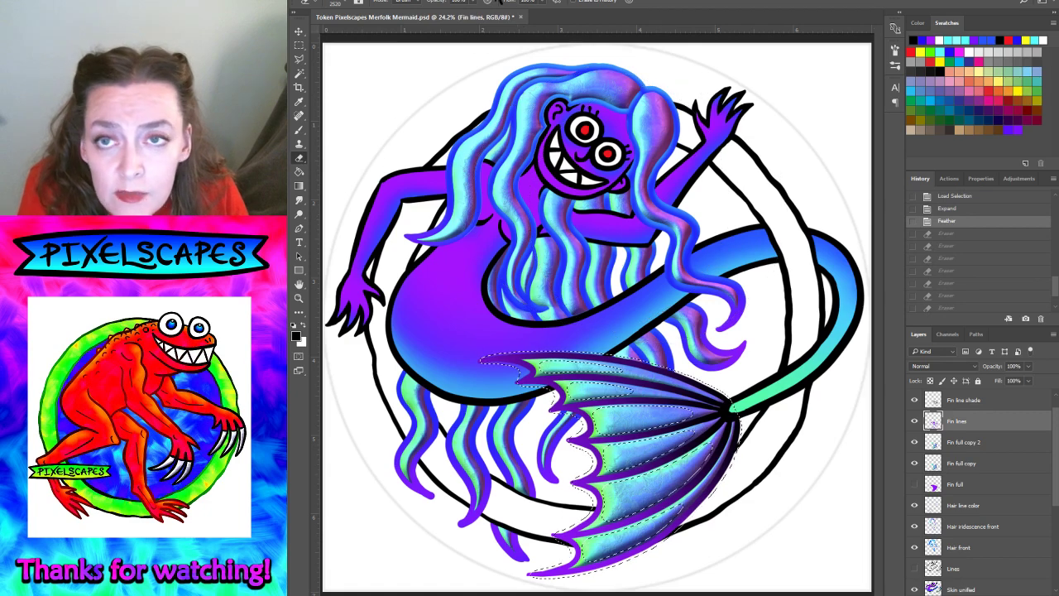
left_click(426, 3)
left_click(438, 28)
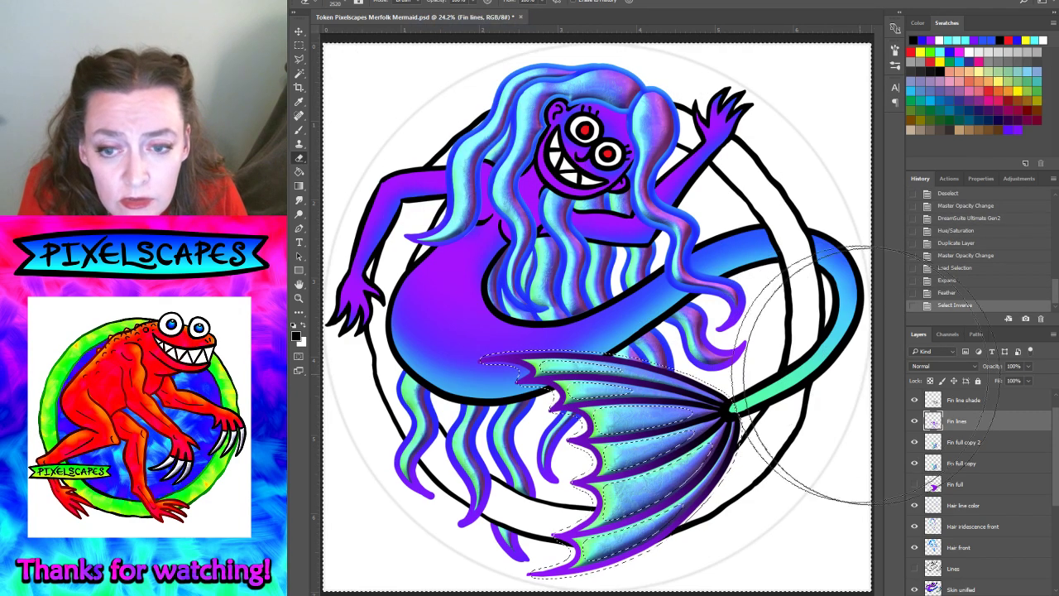
left_click(964, 441)
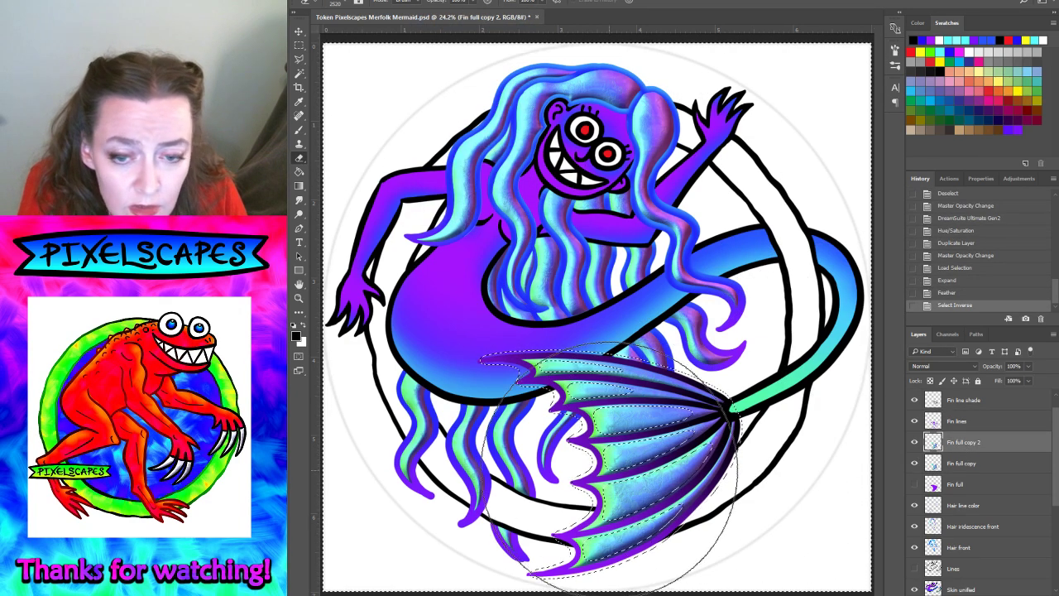
left_click_drag(534, 459, 554, 459)
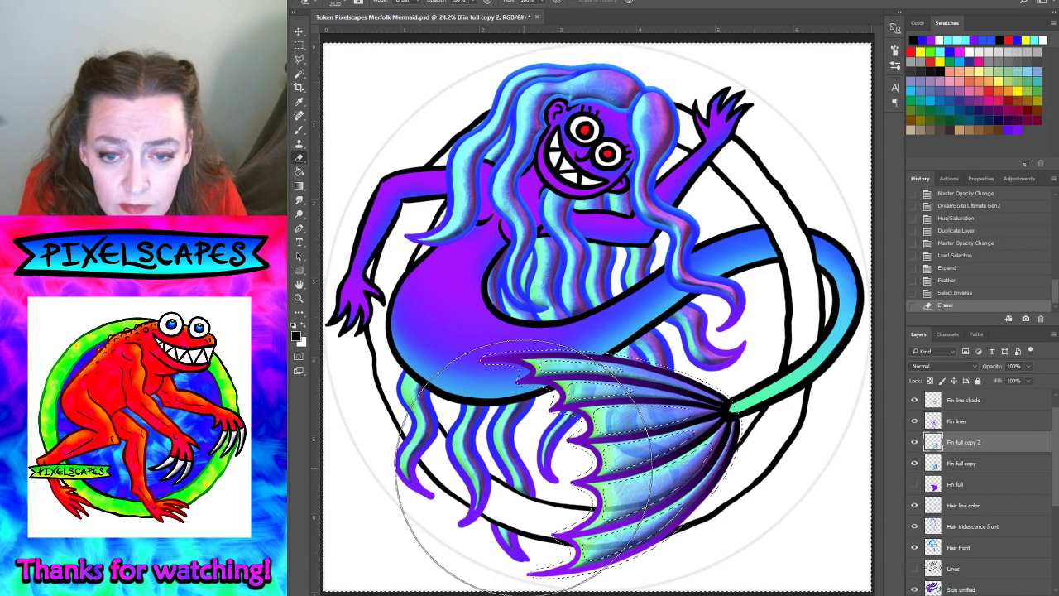
left_click_drag(522, 464, 670, 464)
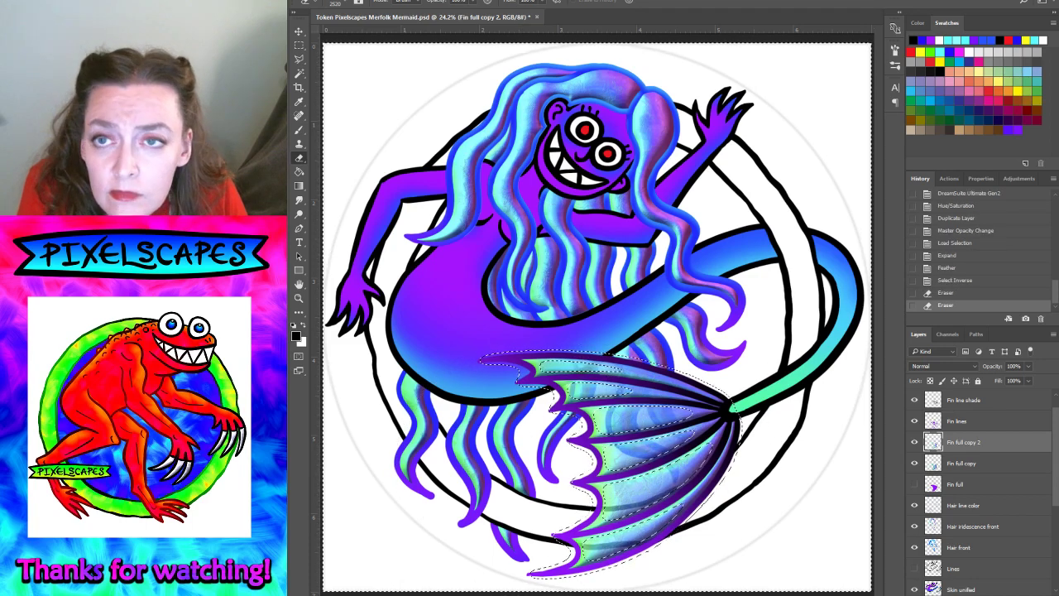
left_click(427, 2)
left_click(447, 33)
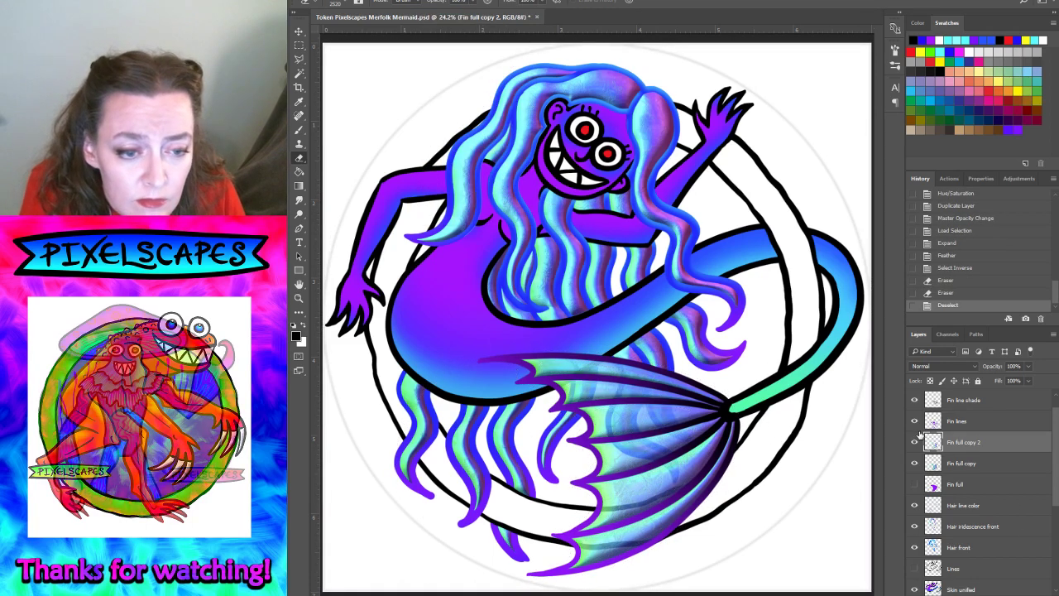
- Toggle Fin full copy on and off repeatedly to compare the faded result
left_click(917, 470)
left_click(917, 470)
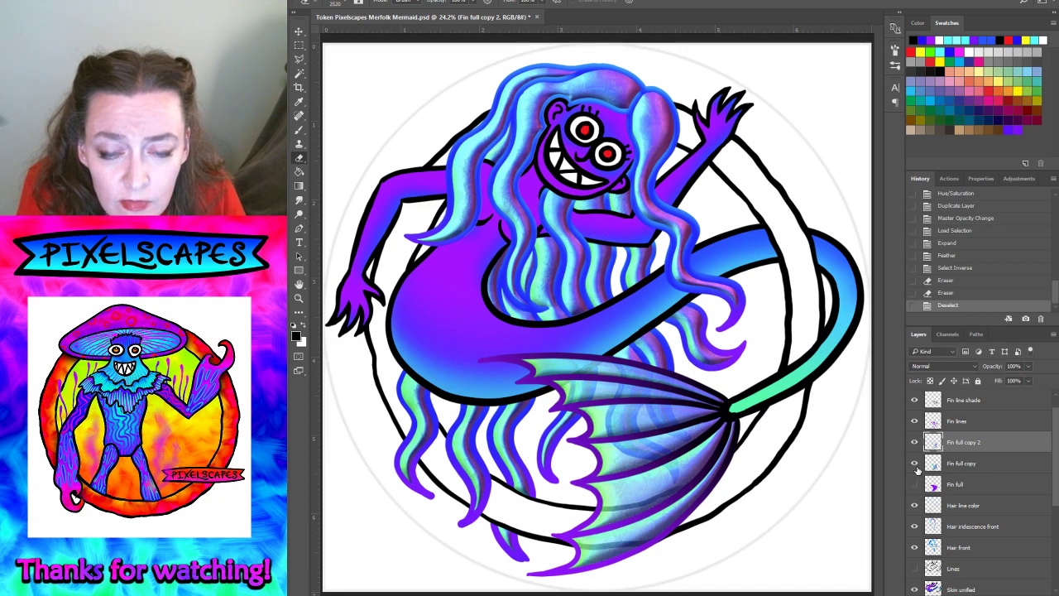
left_click(914, 465)
left_click(914, 465)
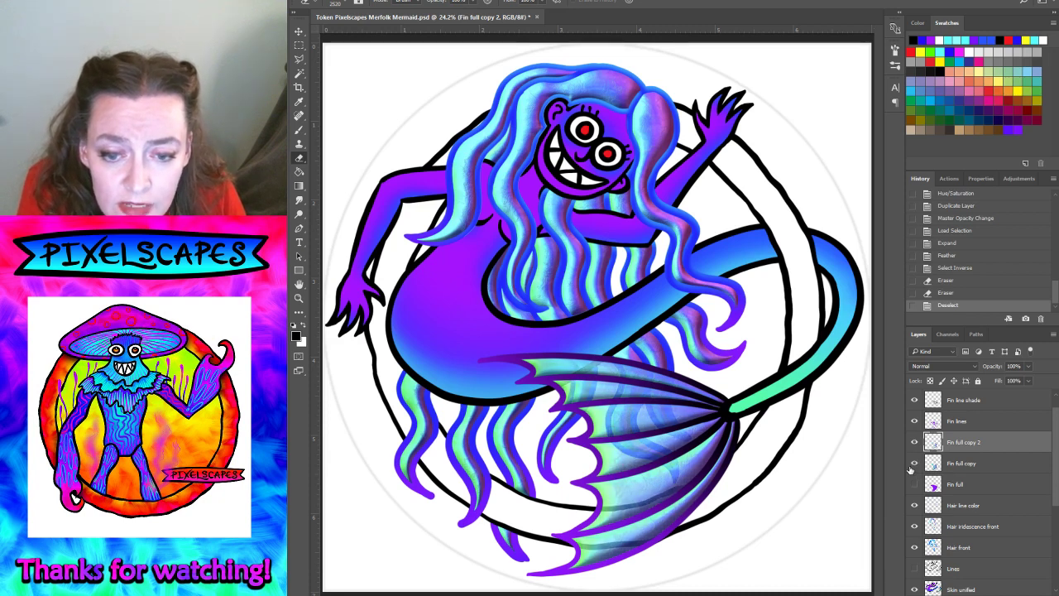
left_click(912, 465)
left_click(911, 465)
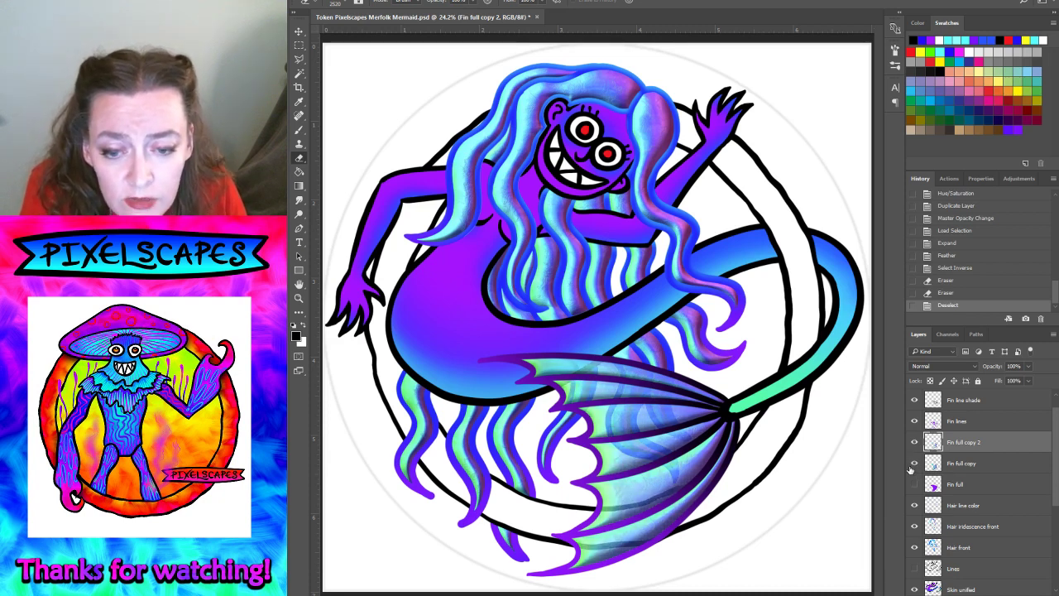
left_click(914, 463)
left_click(914, 464)
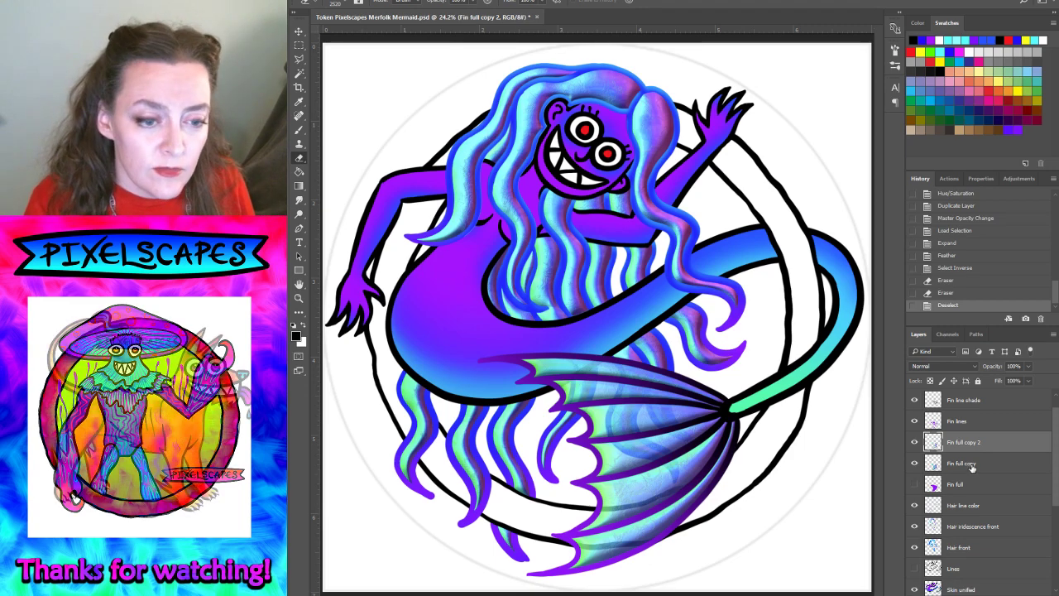
- Group the five fin layers, Fin line shade through Fin full, as 'Fin' and hide NO FLY ZONE
left_click(961, 403)
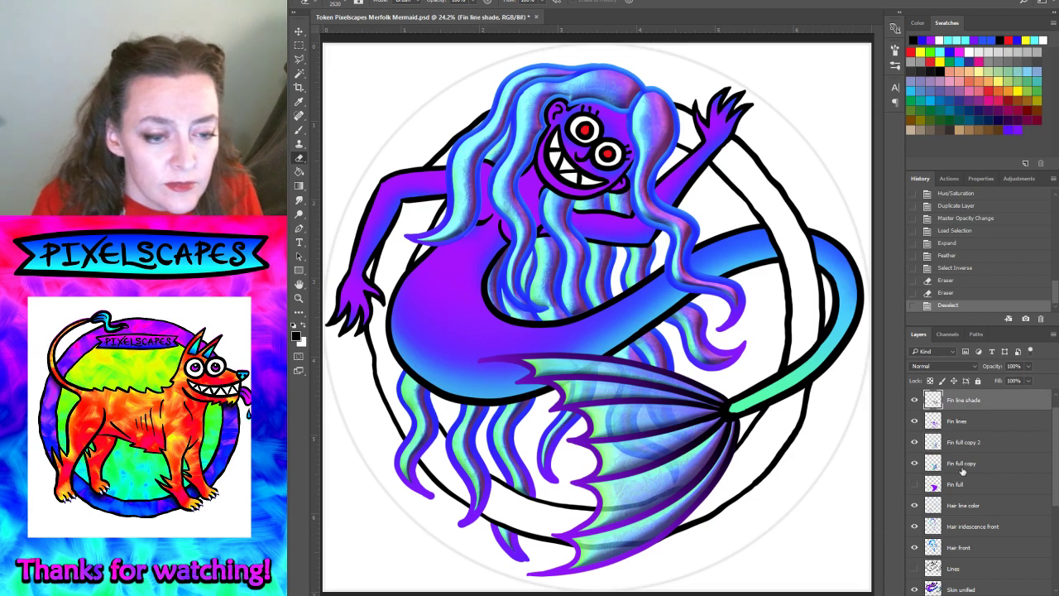
scroll(968, 496, "up", 1)
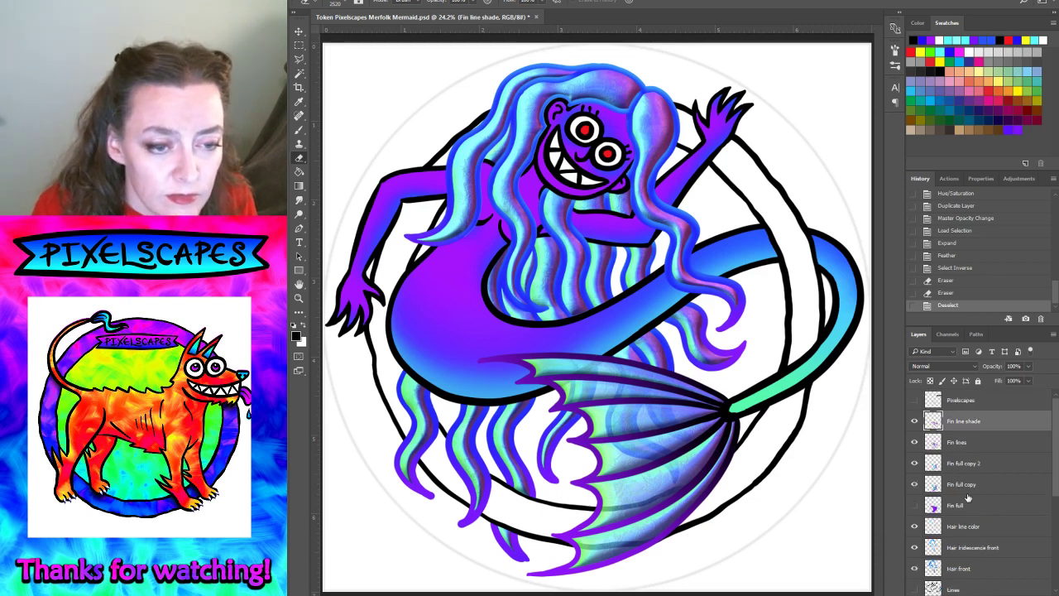
scroll(968, 432, "down", 1)
left_click(957, 485, "shift")
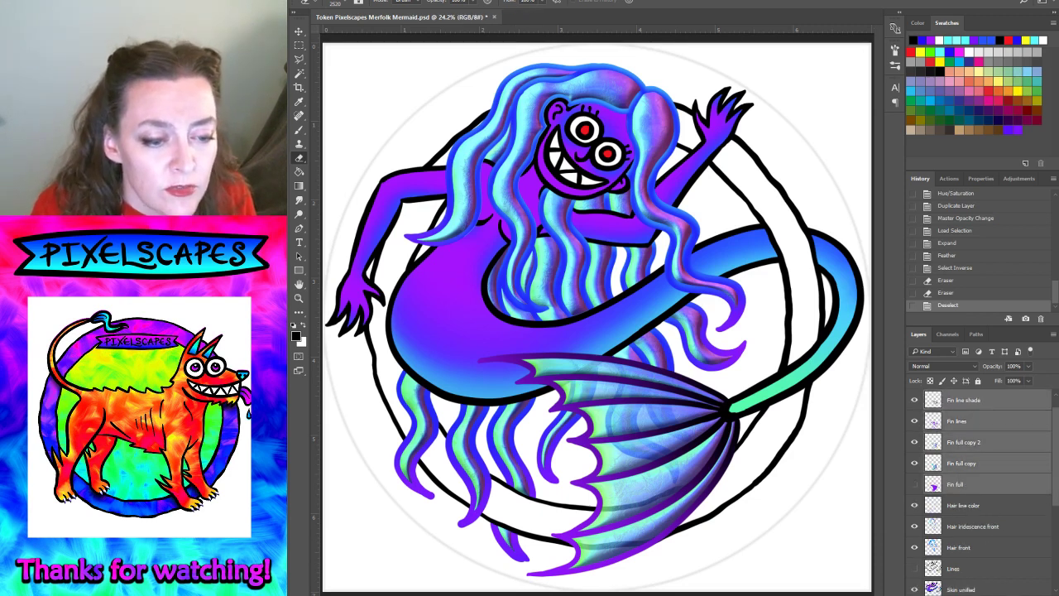
key("ctrl+g")
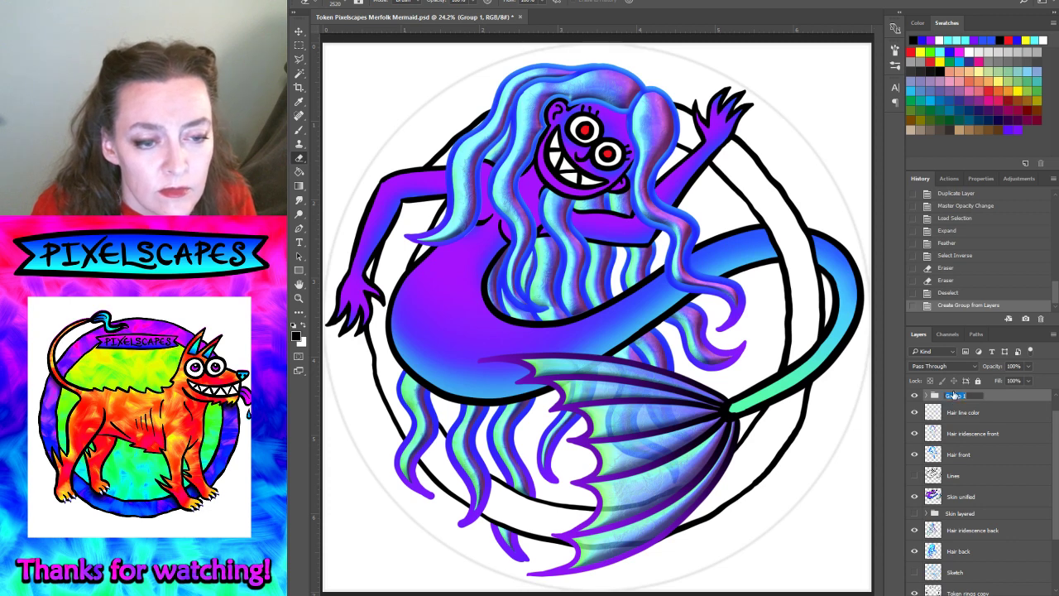
type("Fin")
key("Return")
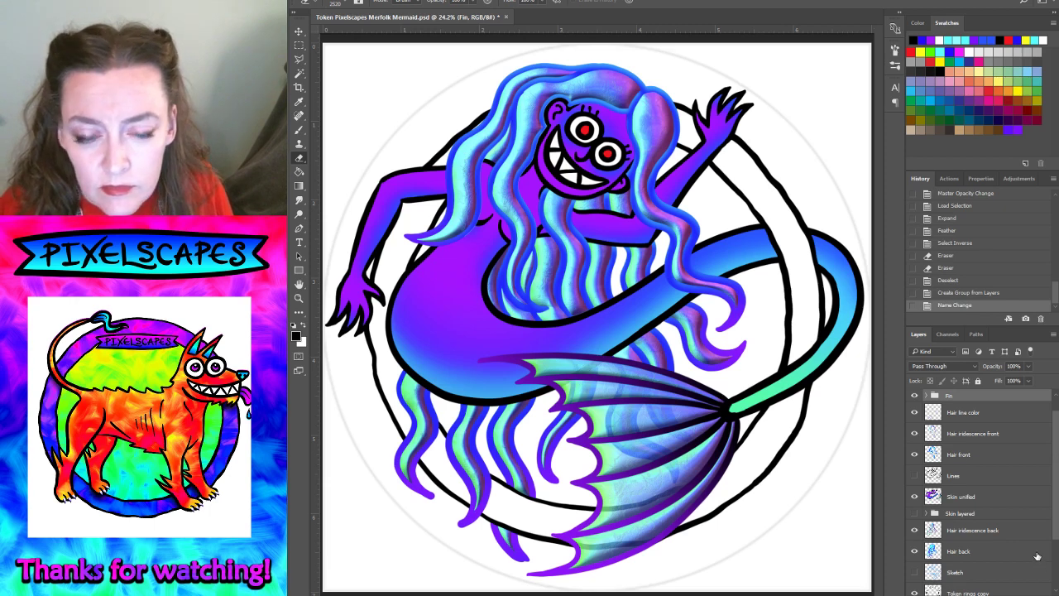
scroll(1018, 563, "down", 3)
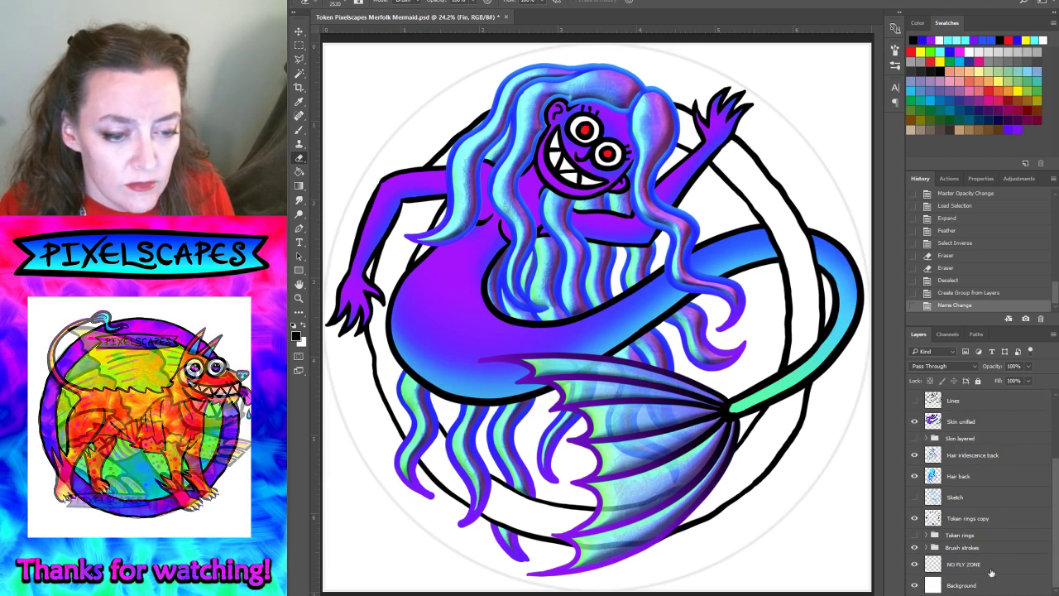
left_click(914, 564)
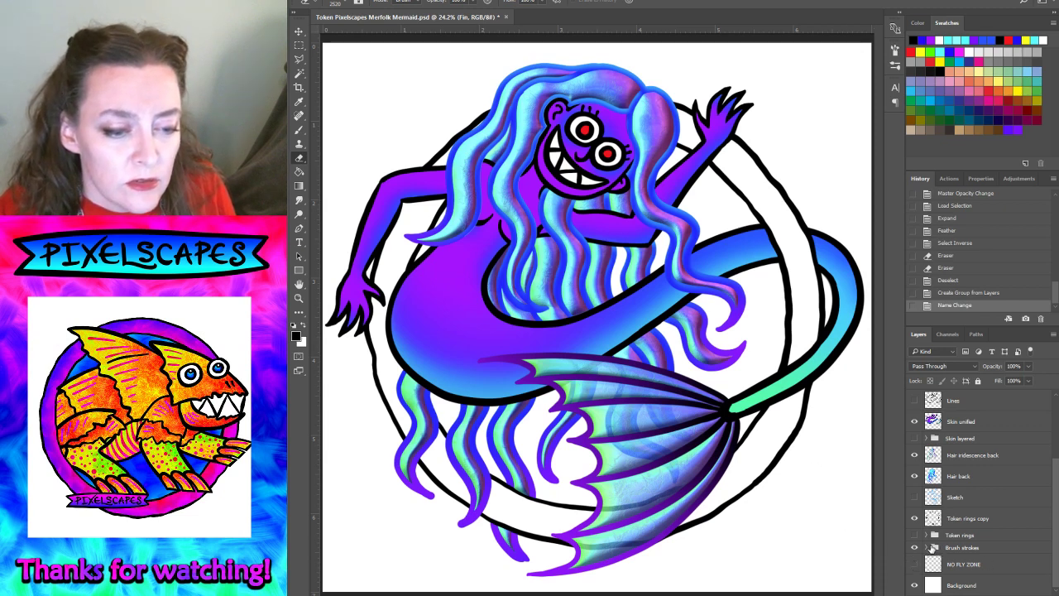
- Expand the Token rings group and make Token inner ring 1 the active layer
left_click(949, 519)
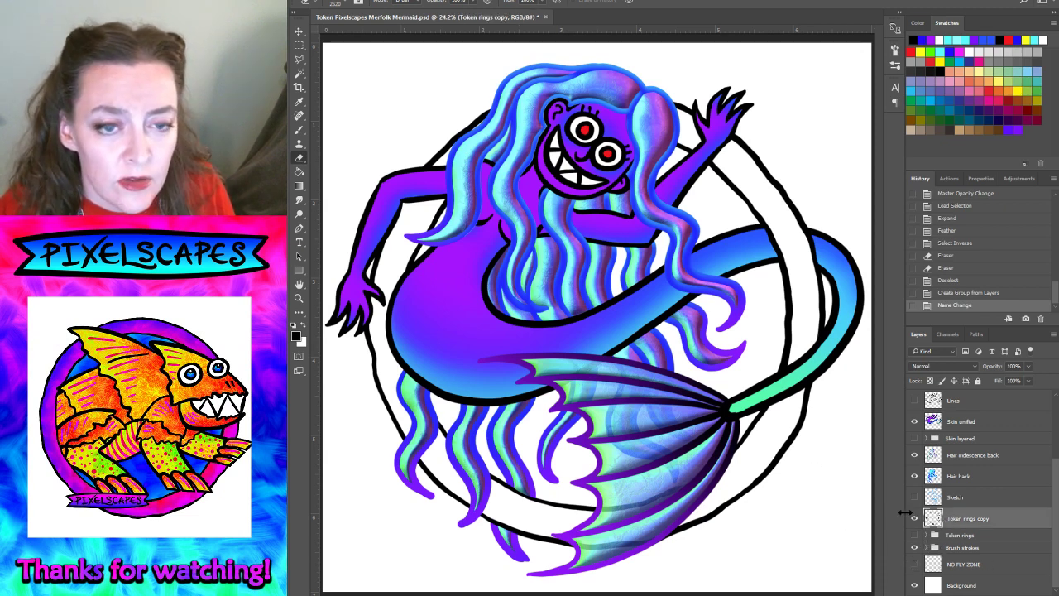
left_click(915, 520)
left_click(915, 519)
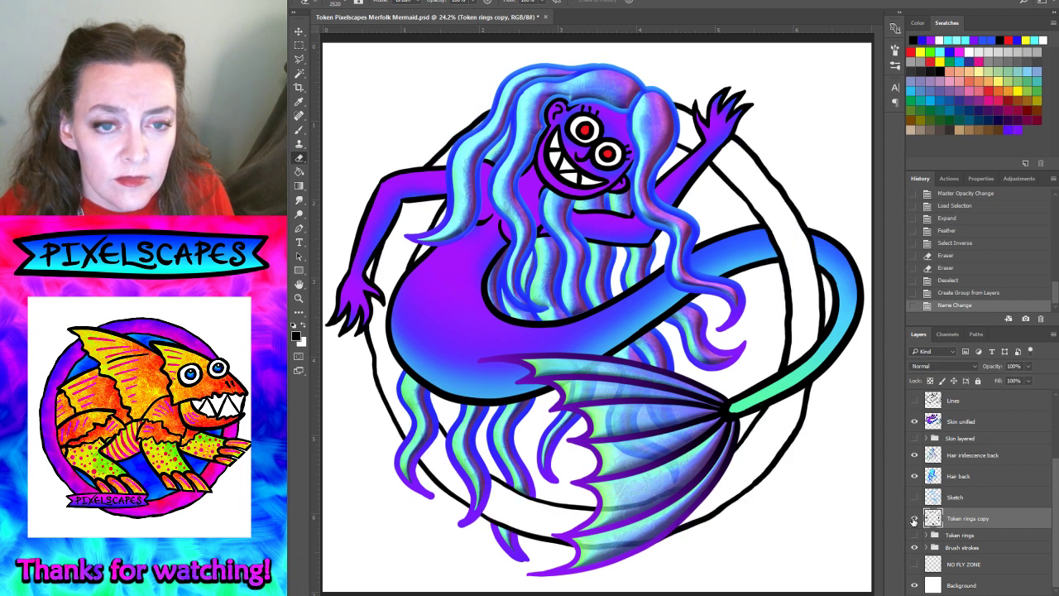
left_click(914, 520)
left_click(924, 536)
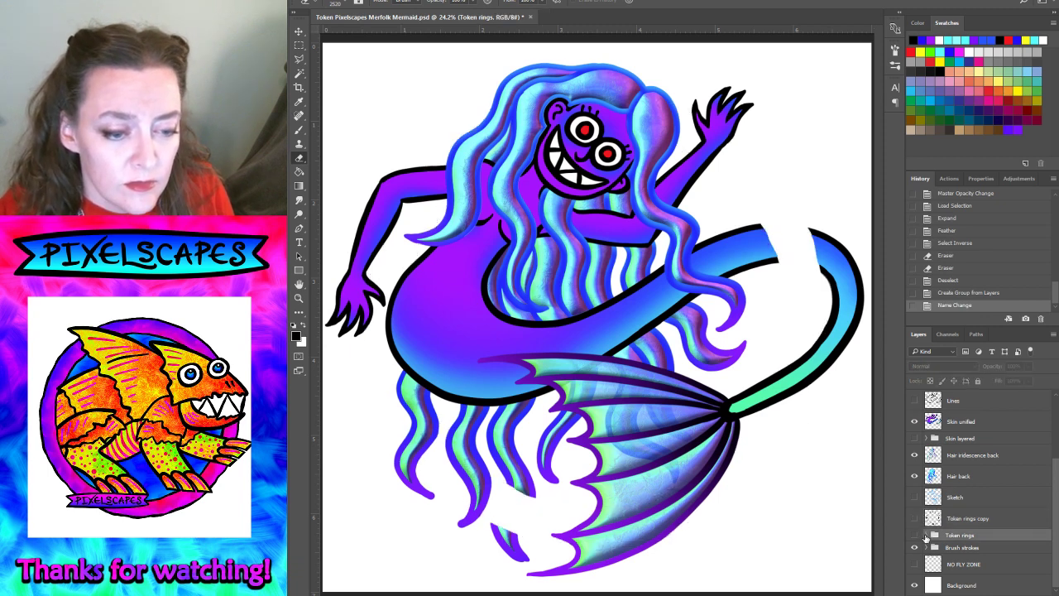
left_click(926, 536)
left_click(914, 519)
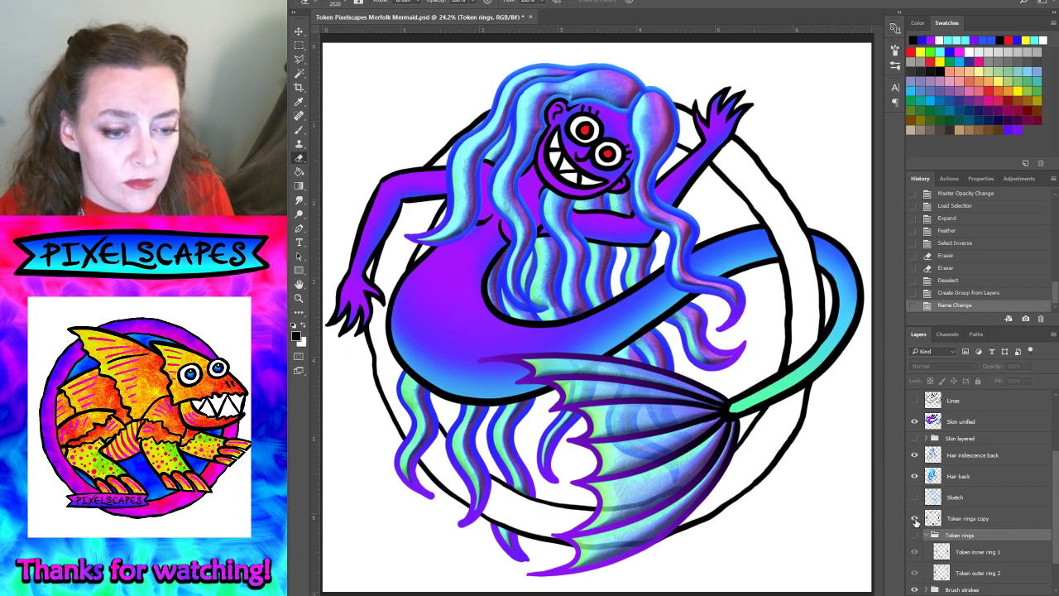
left_click(962, 554)
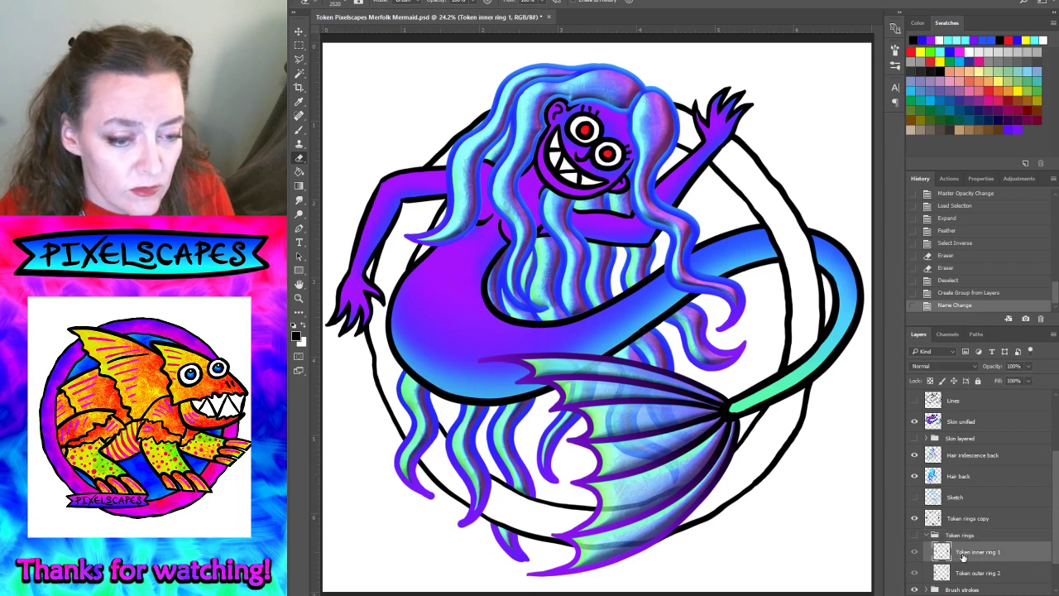
- Magic-wand select the empty area inside the inner ring and expand the selection slightly
left_click(299, 73)
left_click(750, 307)
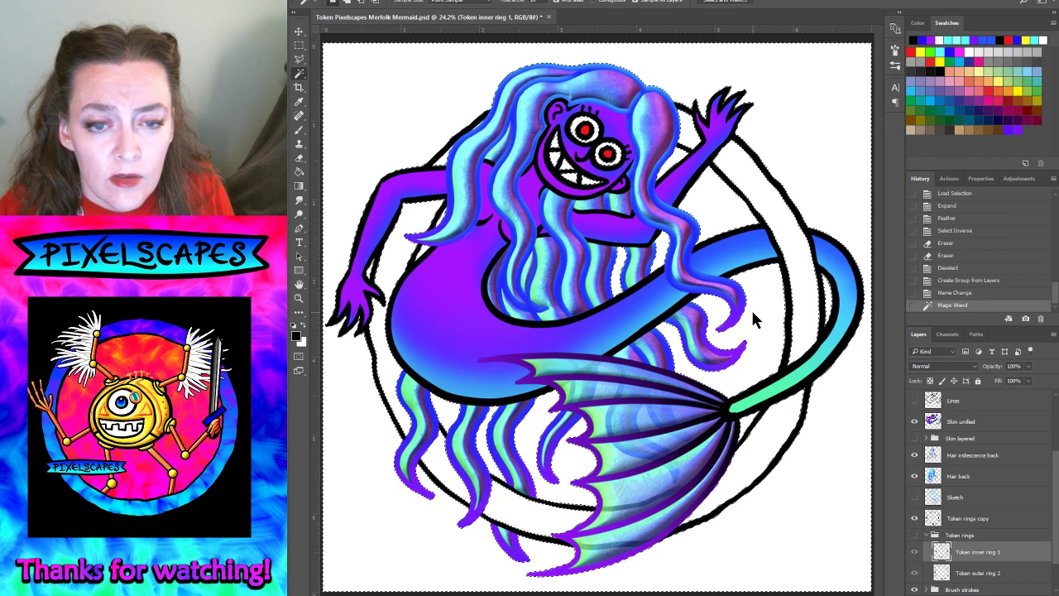
key("ctrl+d")
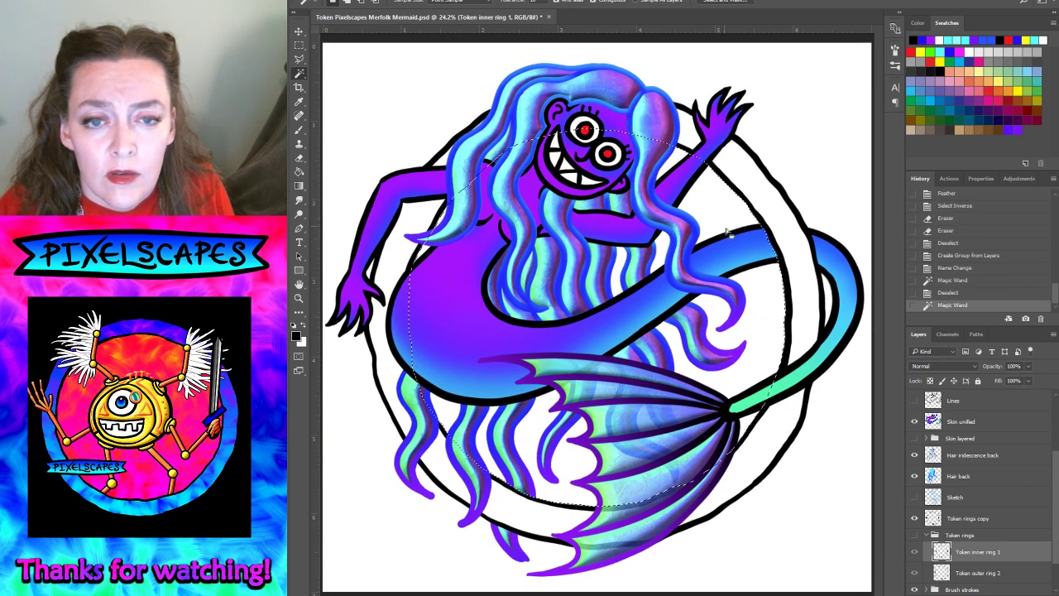
left_click(741, 334)
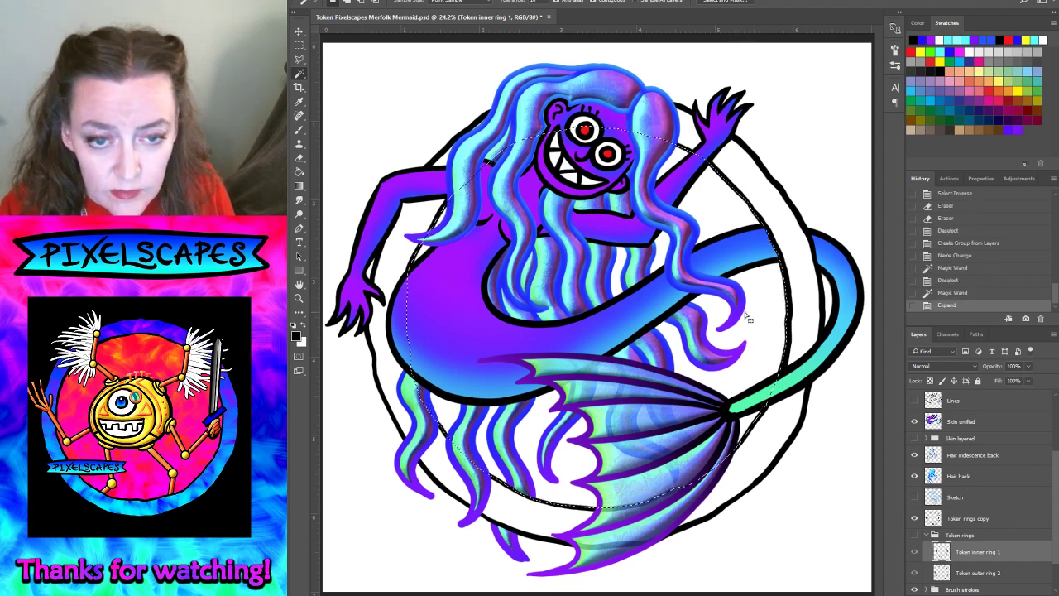
left_click(1004, 573)
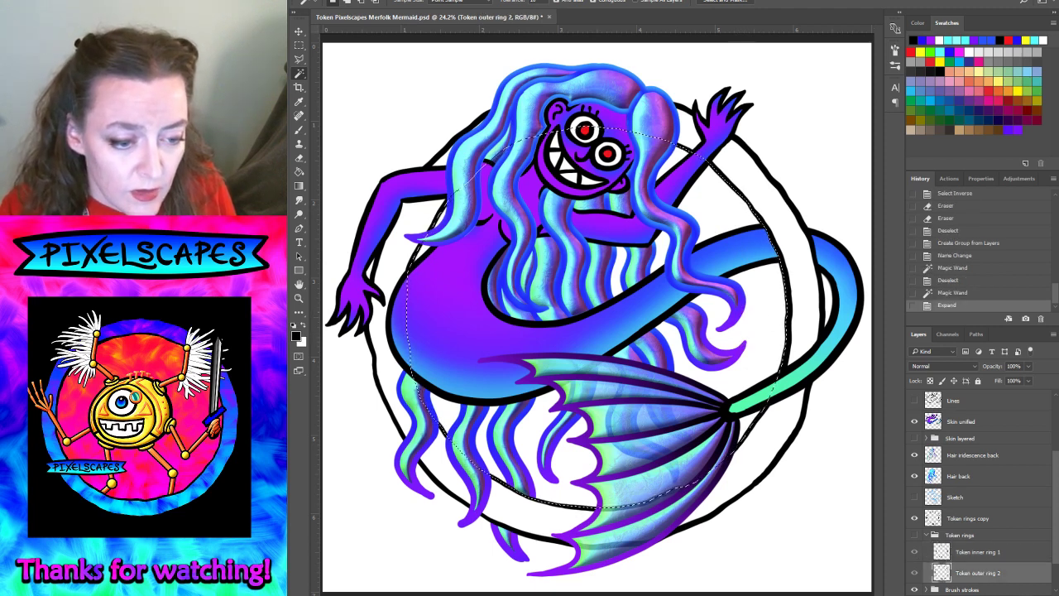
- Add a new empty layer named 'Inner color' above Token outer ring 2
key("ctrl+shift+alt+n")
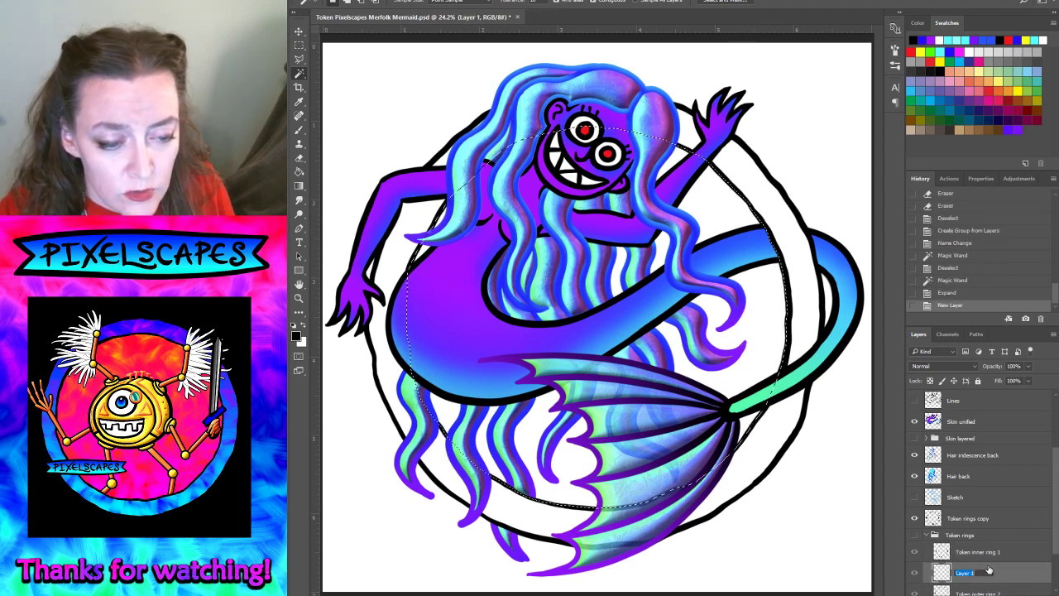
key("BackSpace")
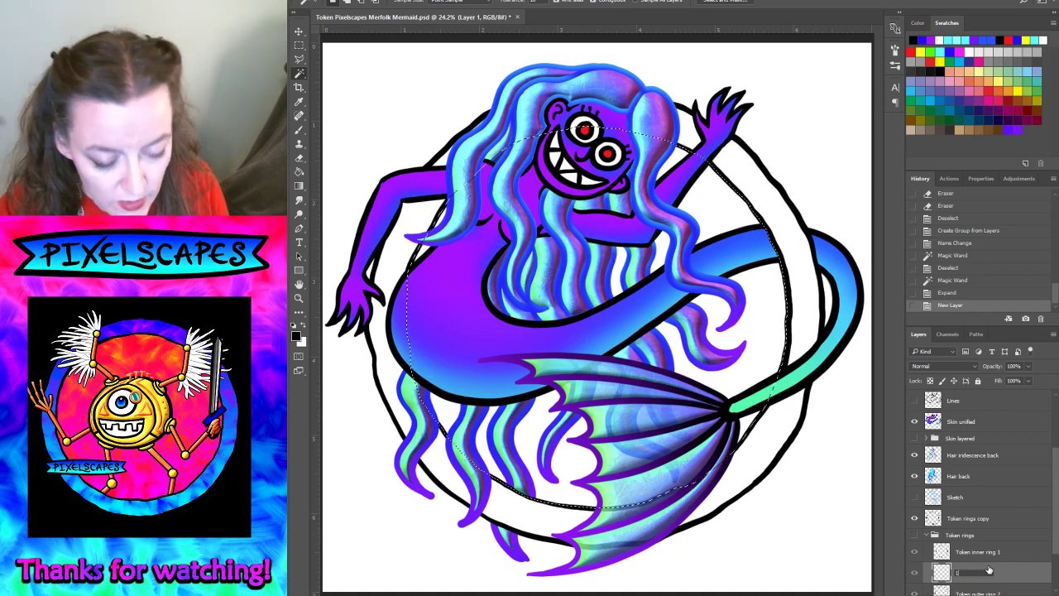
type("Inner color")
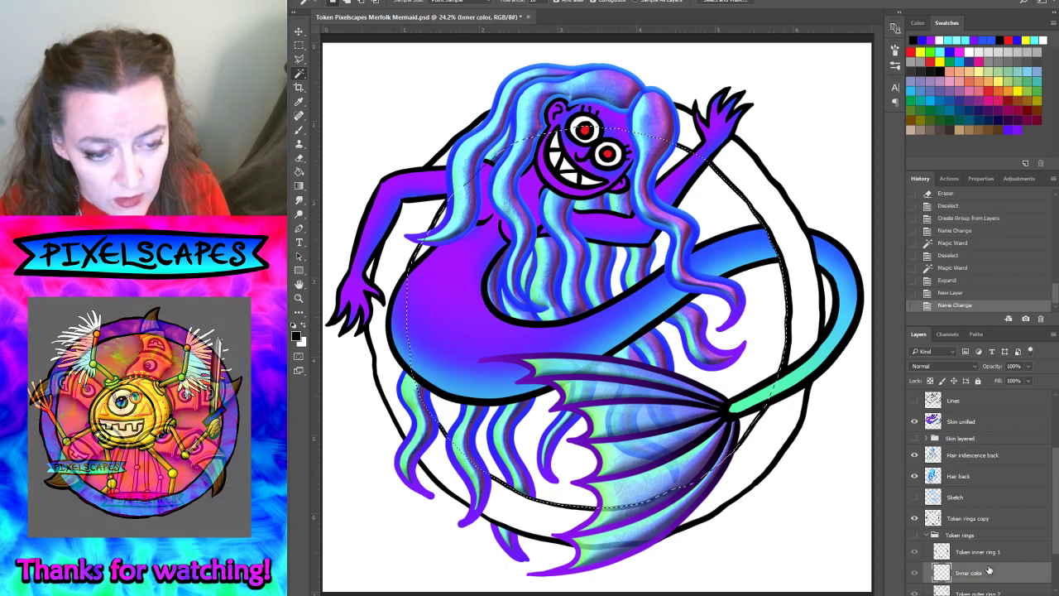
key("Return")
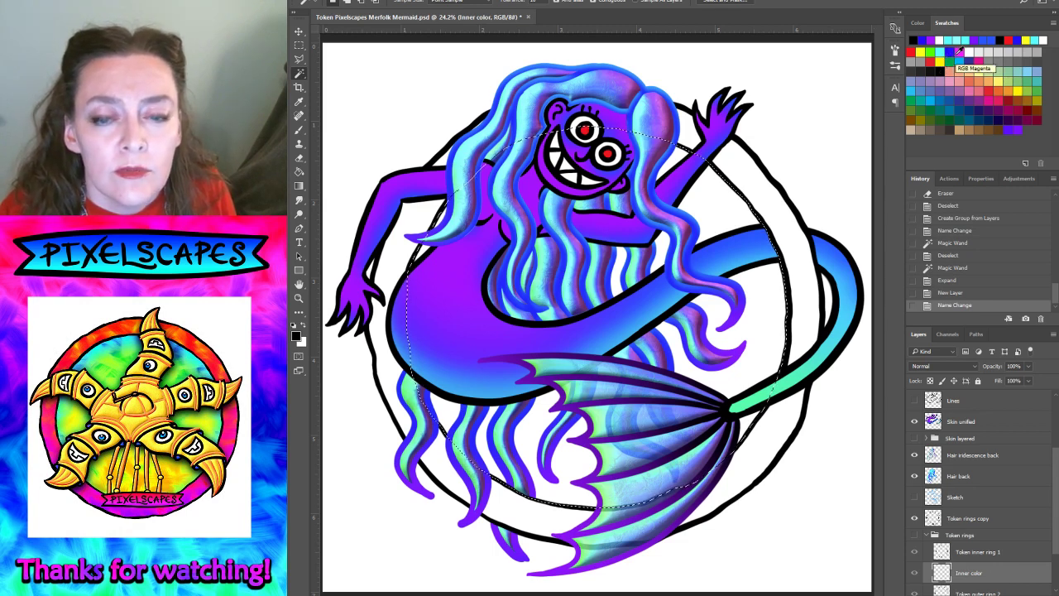
- With yellow as foreground, fill the inner-circle selection with the green gradient preset, dragged vertically
left_click(928, 50)
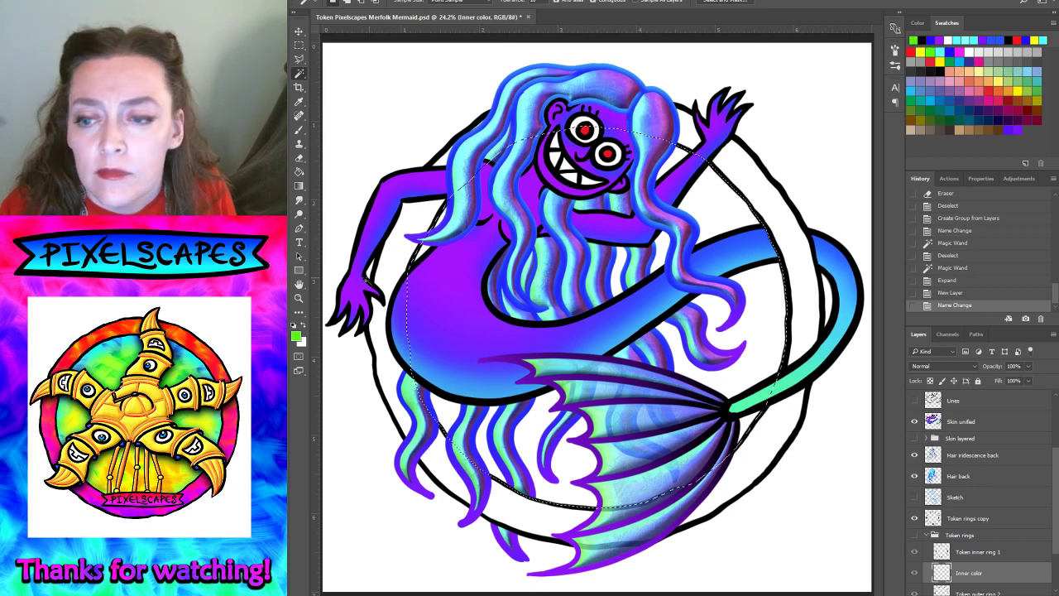
left_click(919, 51)
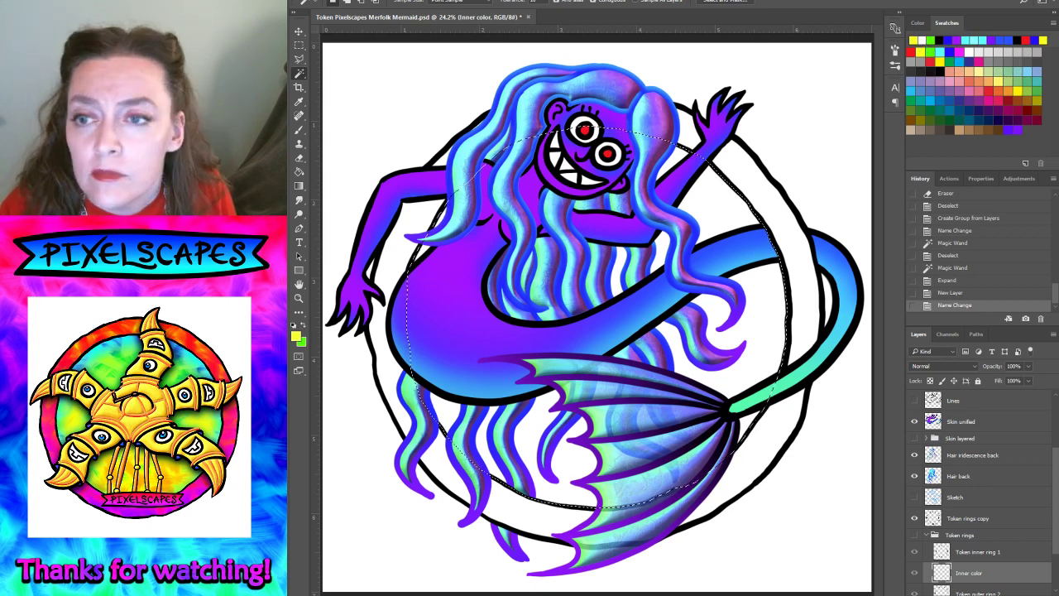
left_click(301, 189)
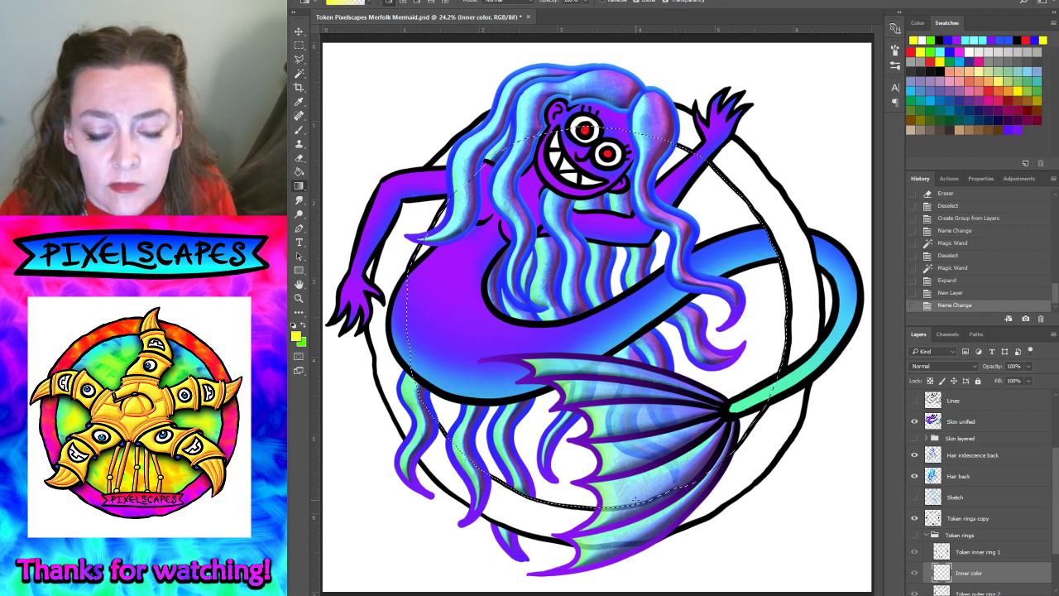
left_click_drag(594, 159, 676, 149)
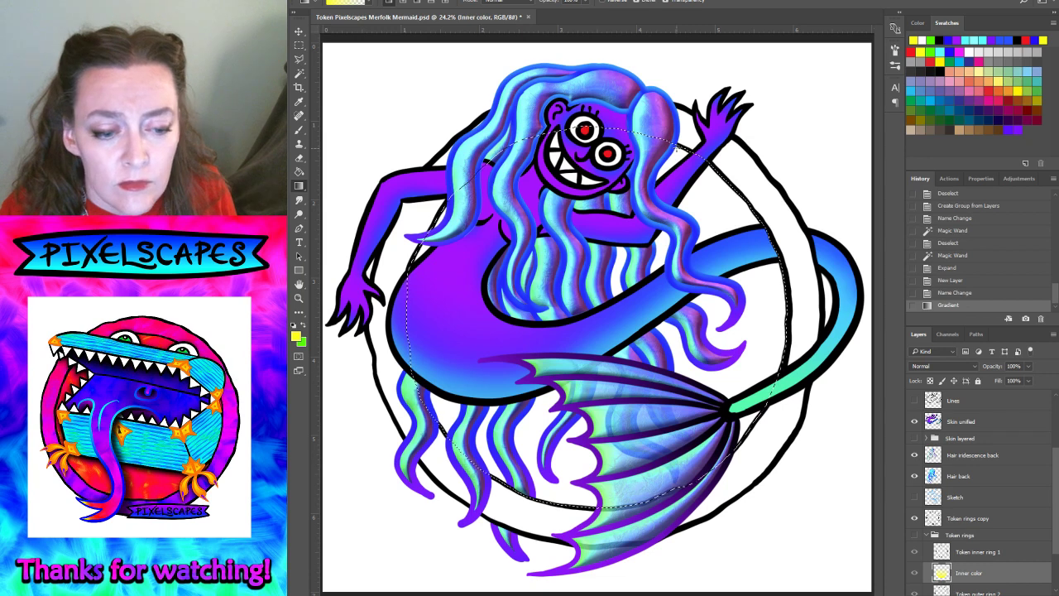
left_click(963, 294)
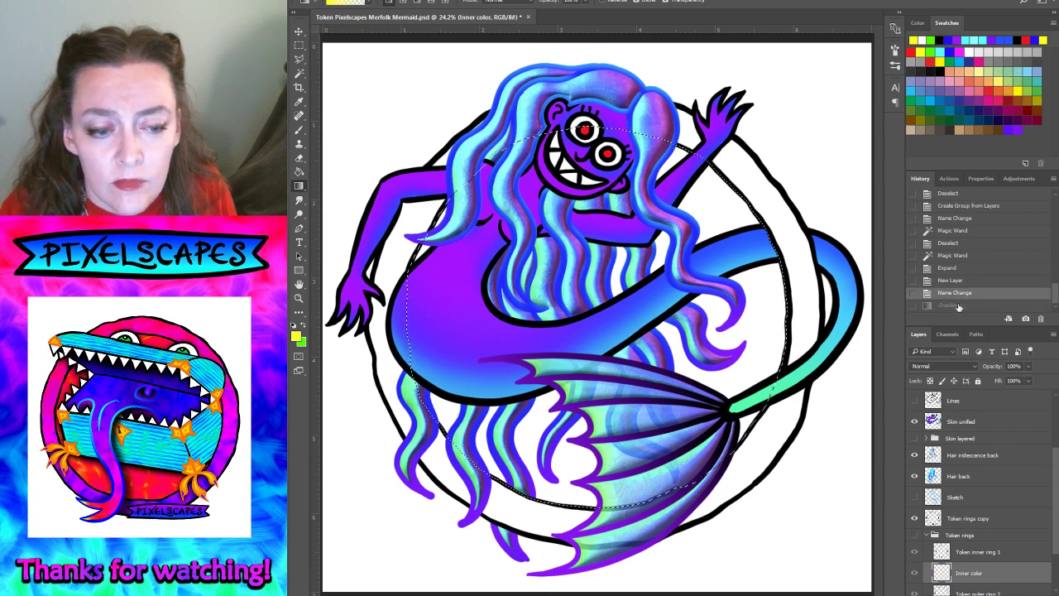
left_click(368, 2)
left_click(312, 30)
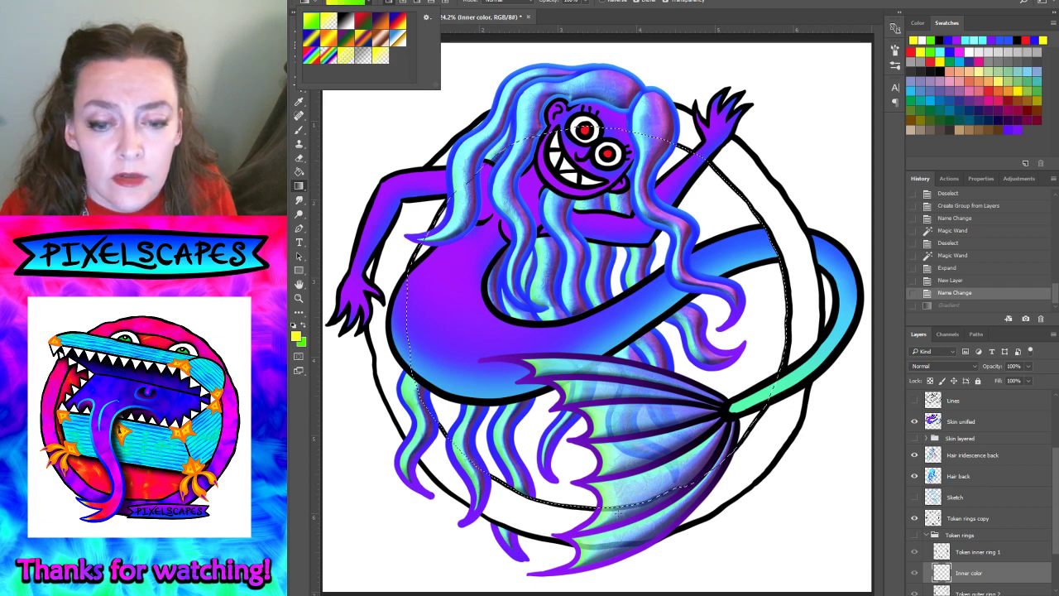
left_click_drag(627, 501, 633, 132)
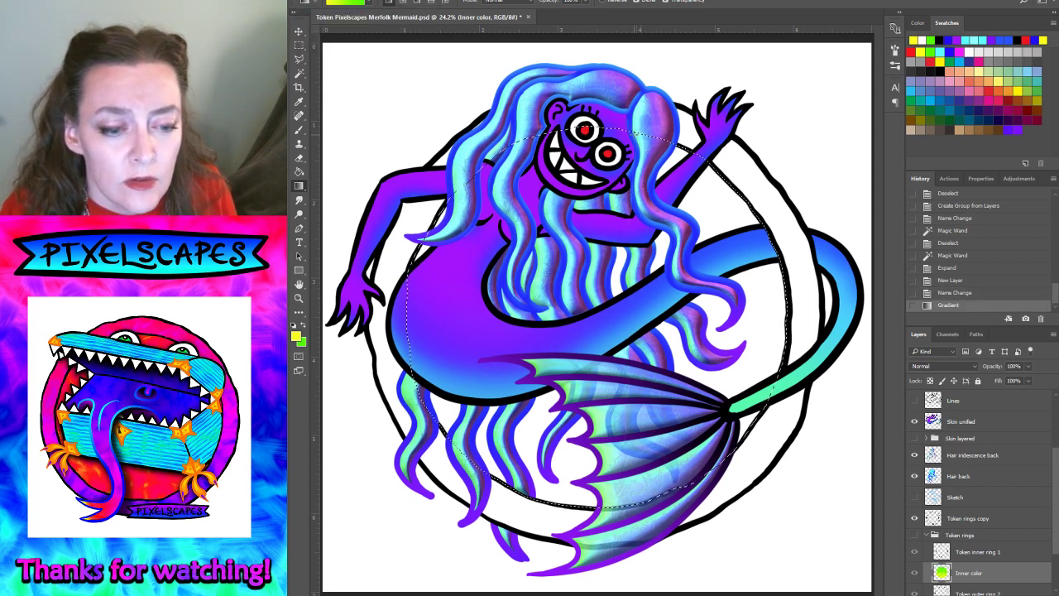
key("ctrl+z")
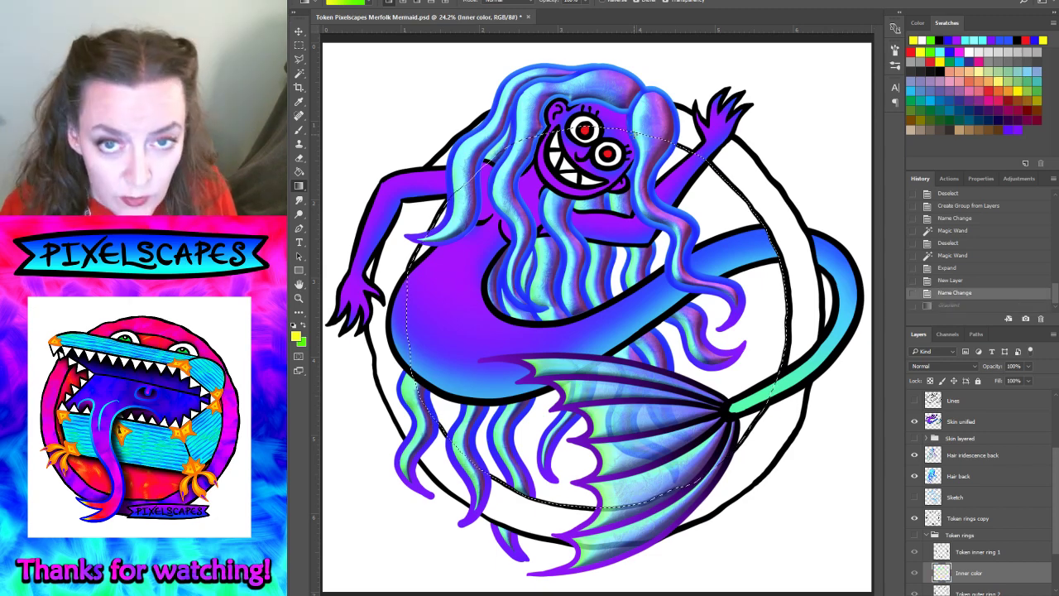
mouse_move(633, 133)
left_mouse_down()
mouse_move(633, 501)
mouse_move(622, 502)
left_mouse_up()
- Deselect the circular inner-ring selection
scroll(1001, 544, "up", 2)
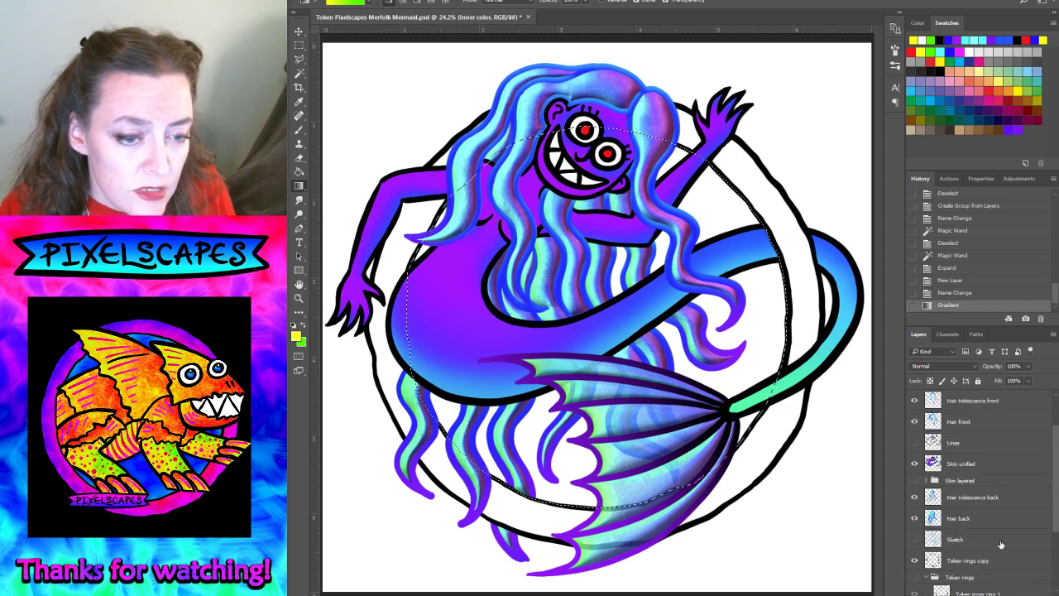
scroll(986, 539, "up", 1)
scroll(986, 539, "up", 2)
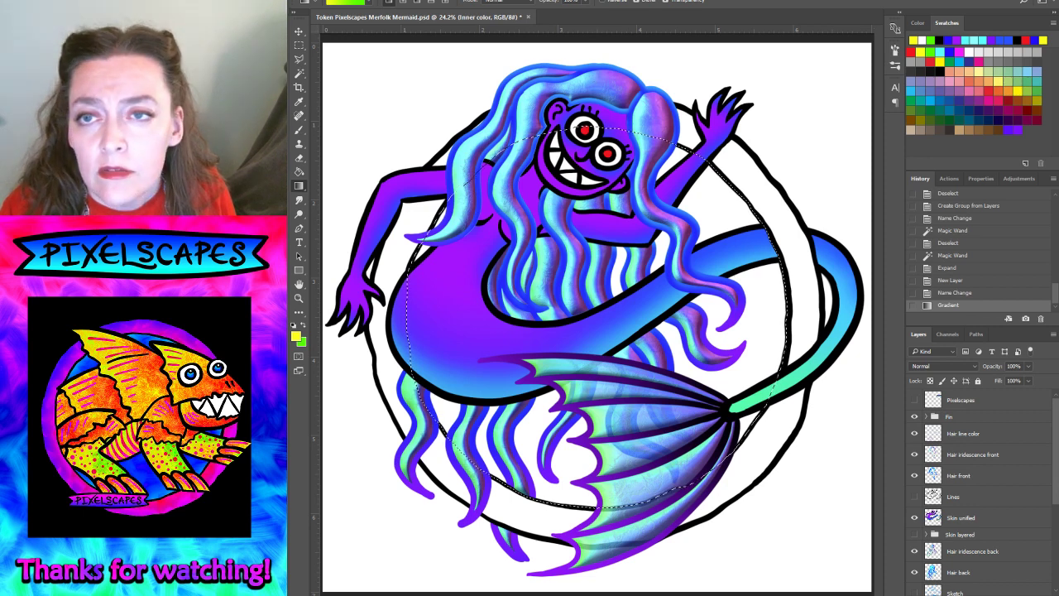
left_click(426, 0)
left_click(430, 26)
scroll(998, 522, "down", 2)
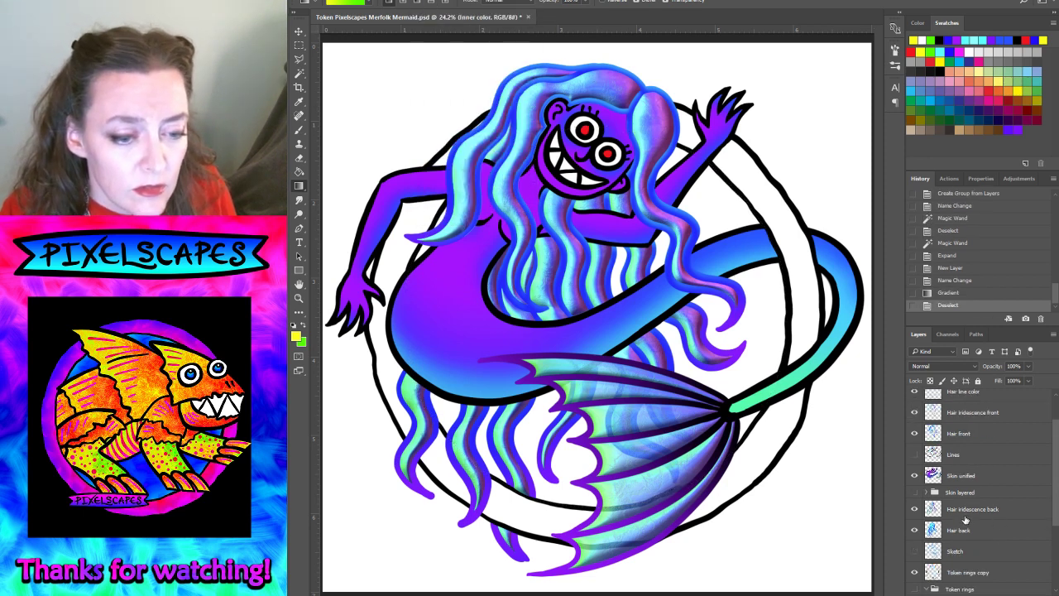
- Toggle the back-hair iridescence, back hair, unified skin and fin layers to check them
left_click(914, 509)
left_click(915, 508)
left_click(914, 509)
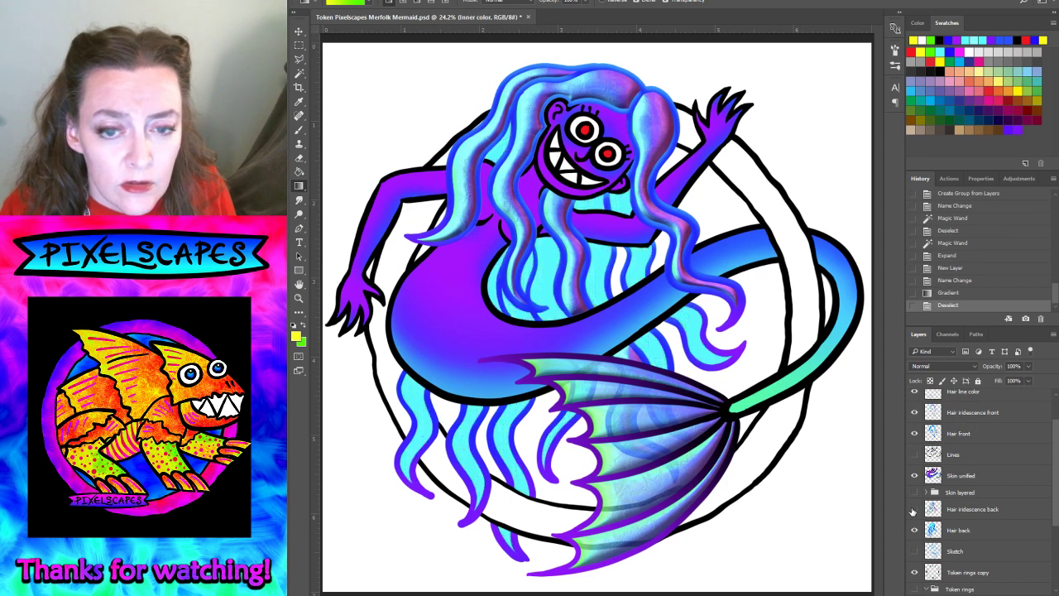
left_click(915, 509)
left_click(915, 531)
left_click(915, 531)
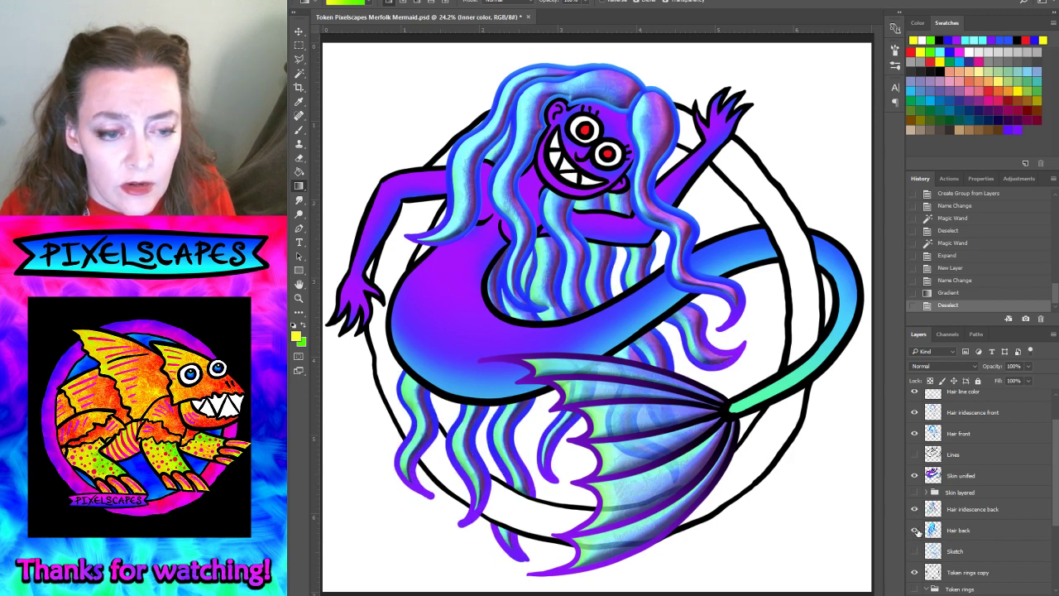
left_click(915, 476)
left_click(915, 476)
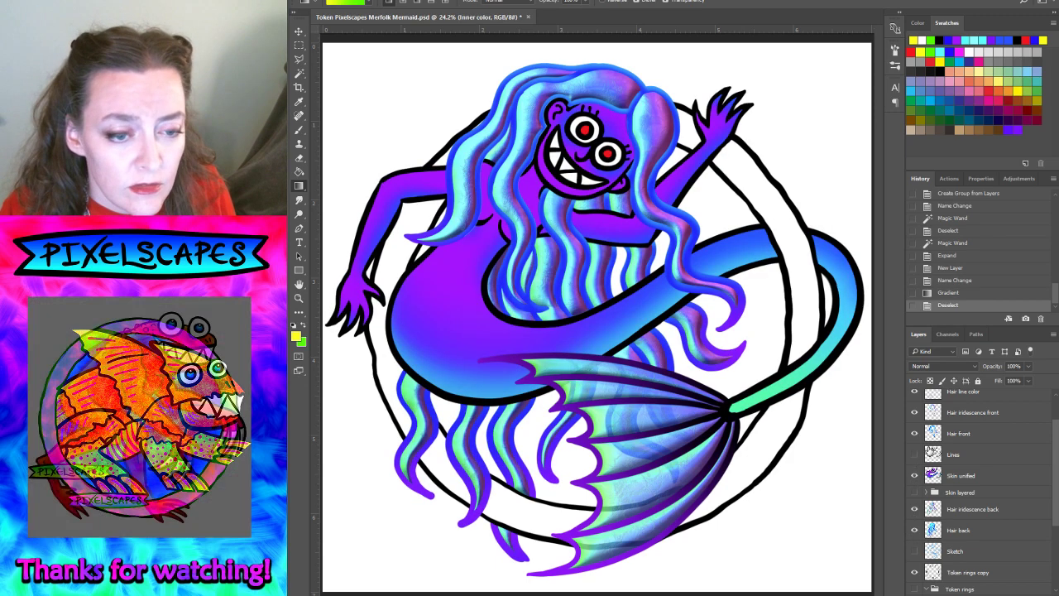
scroll(919, 438, "up", 2)
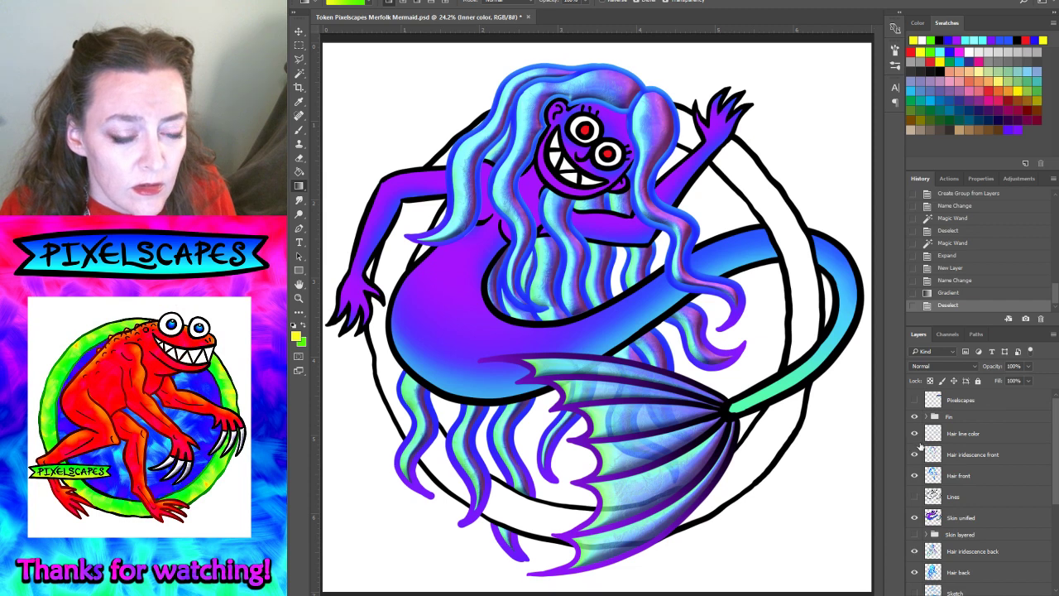
left_click(915, 417)
left_click(915, 417)
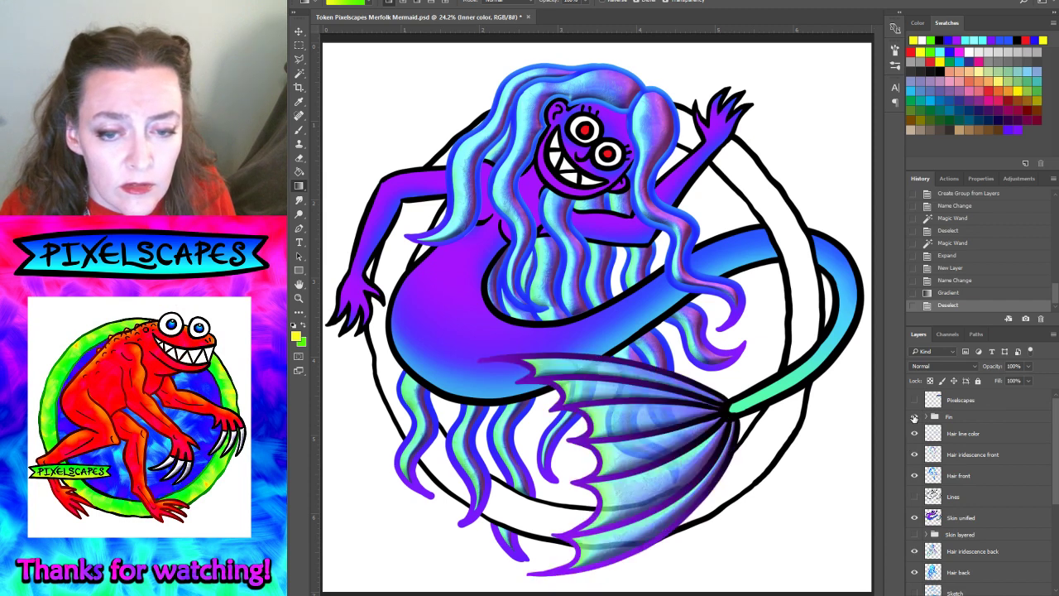
- Turn on the Token rings group so the gradient circle shows behind the mermaid
scroll(951, 527, "down", 2)
scroll(952, 527, "down", 2)
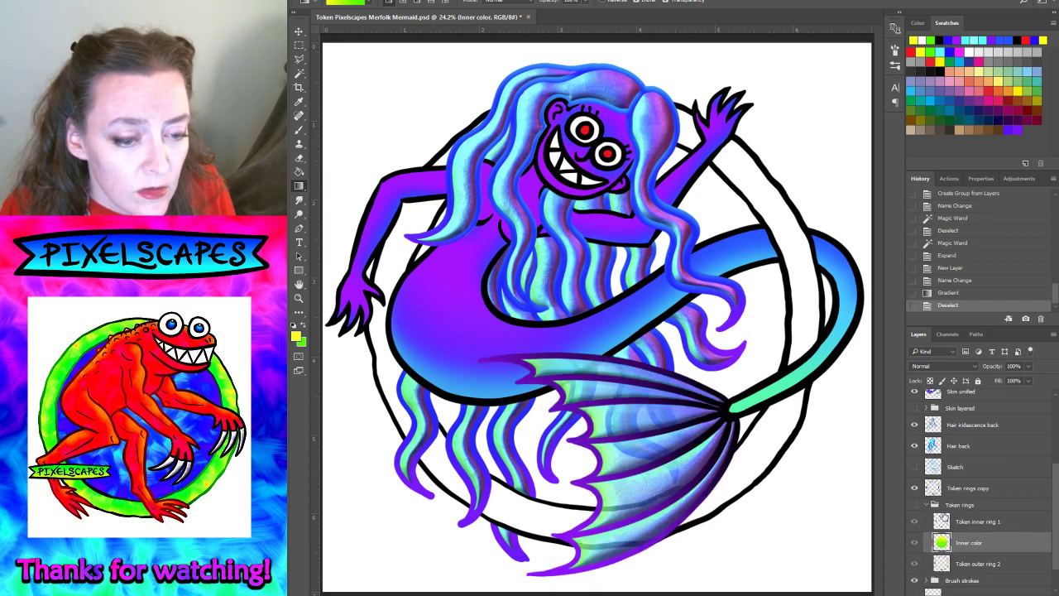
scroll(951, 527, "down", 1)
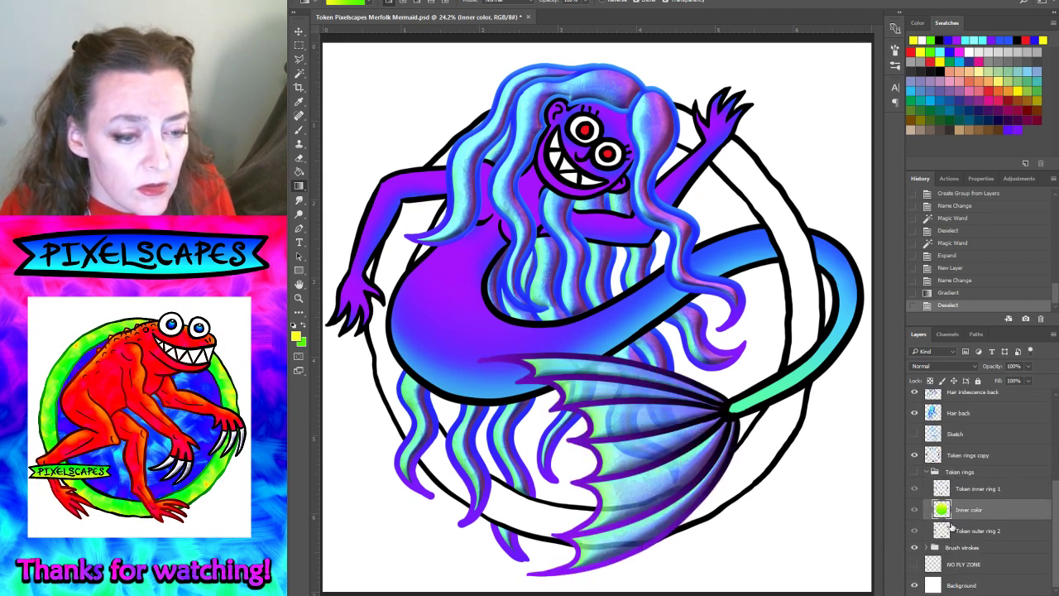
left_click(914, 472)
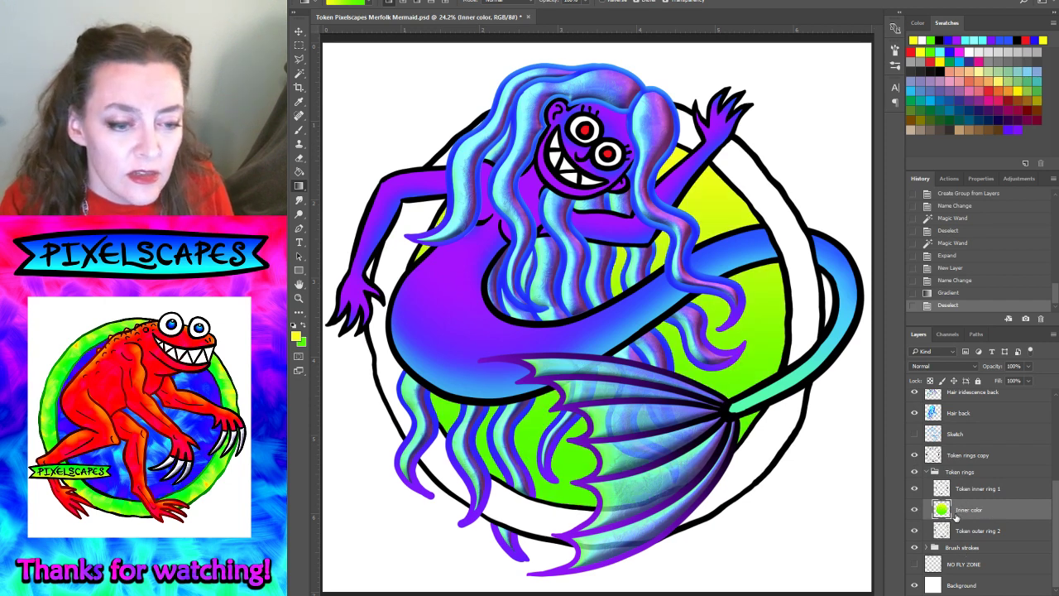
- Try orange, magenta and purple hue shifts on the Inner color layer, then discard them
key("ctrl+u")
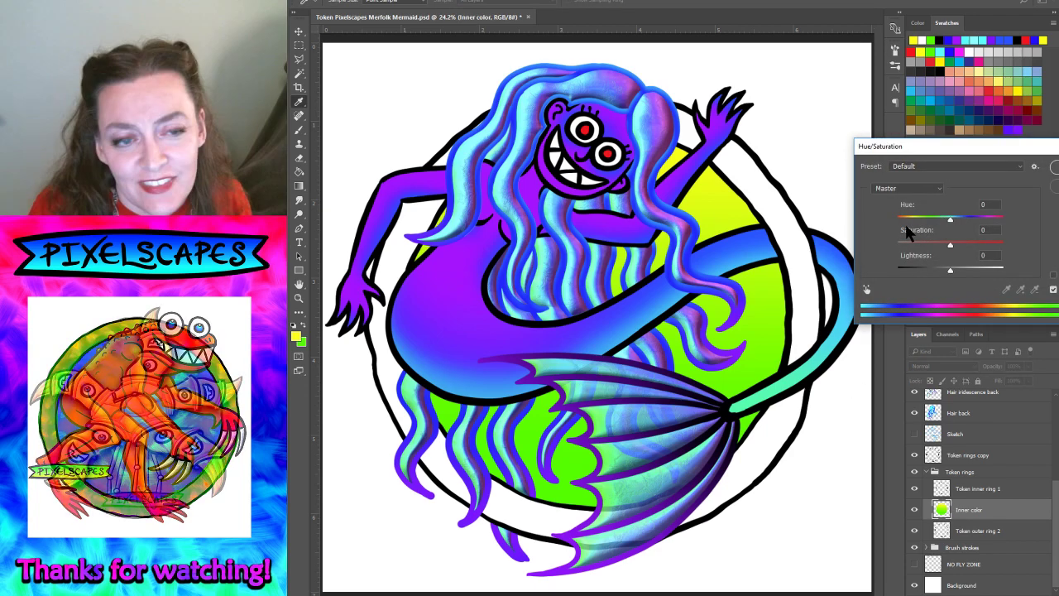
mouse_move(905, 219)
left_mouse_down()
mouse_move(931, 220)
mouse_move(920, 222)
mouse_move(927, 229)
left_mouse_up()
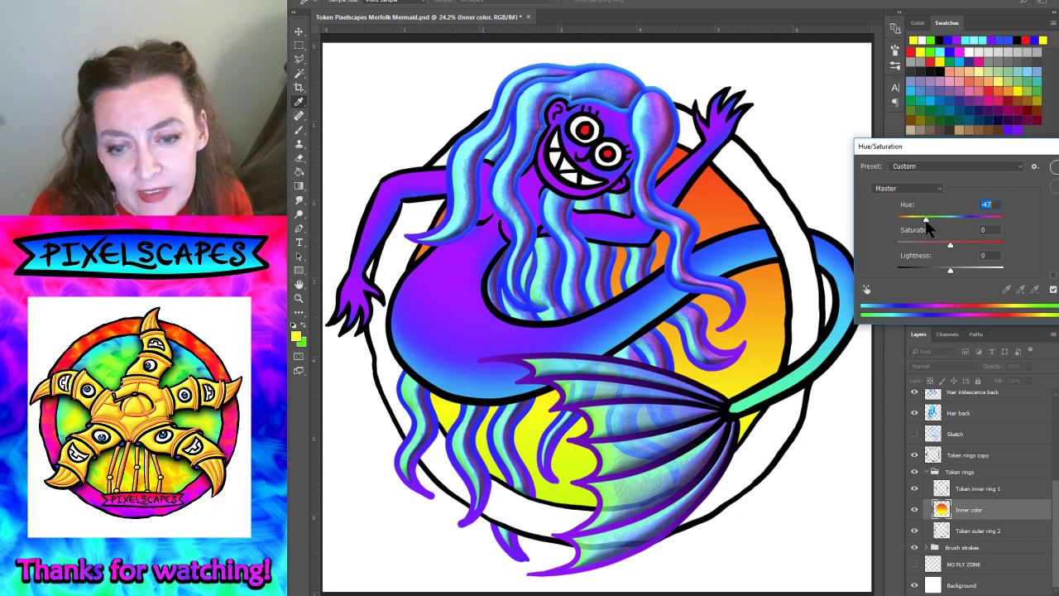
mouse_move(925, 222)
left_mouse_down()
mouse_move(901, 223)
mouse_move(1002, 222)
mouse_move(991, 231)
left_mouse_up()
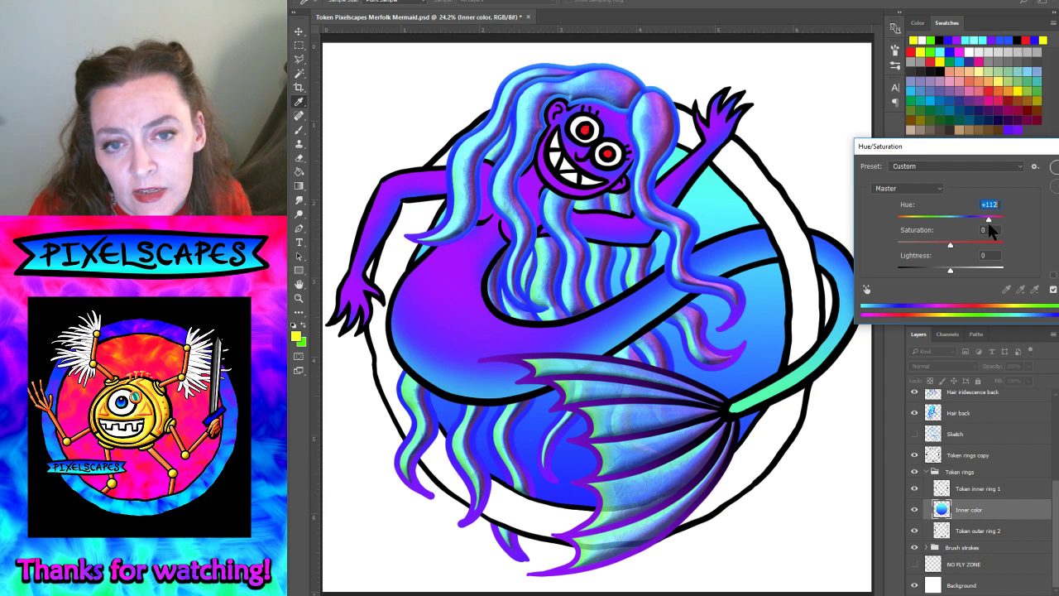
mouse_move(989, 226)
left_mouse_down()
mouse_move(1002, 234)
mouse_move(931, 232)
left_mouse_up()
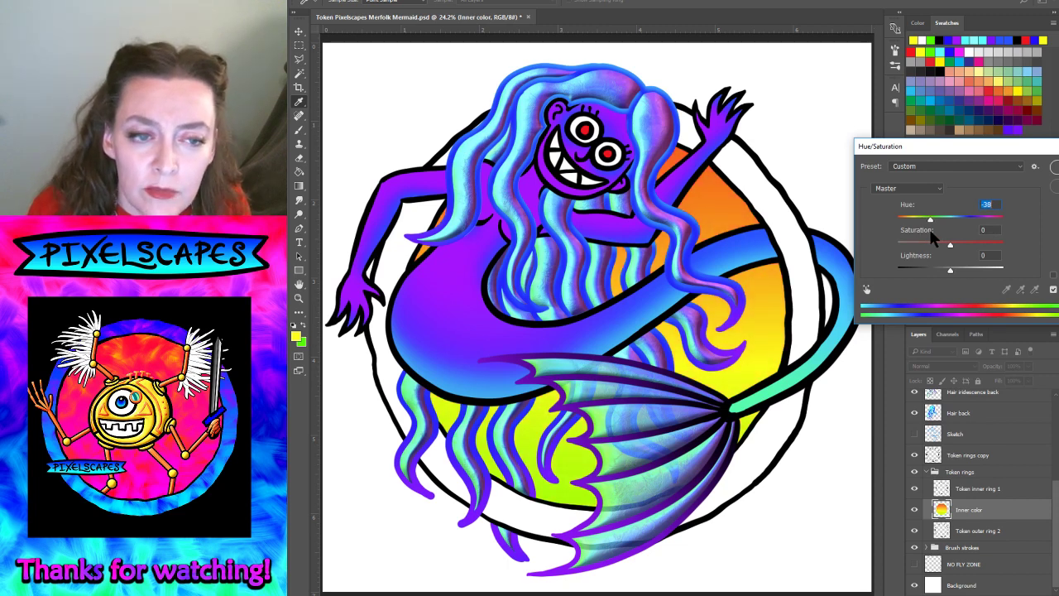
left_click_drag(931, 232, 1025, 220)
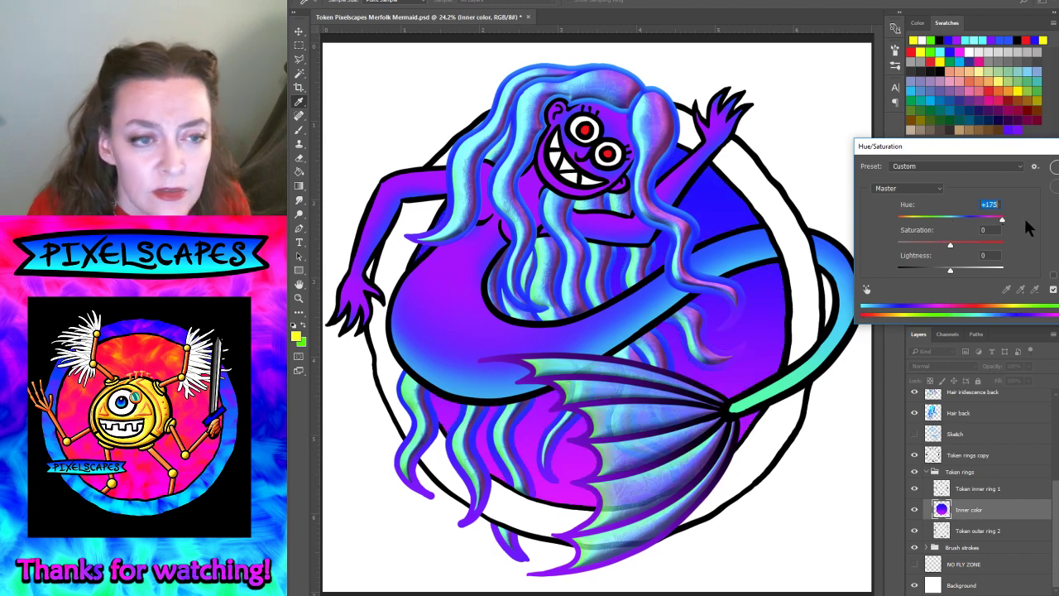
key("Escape")
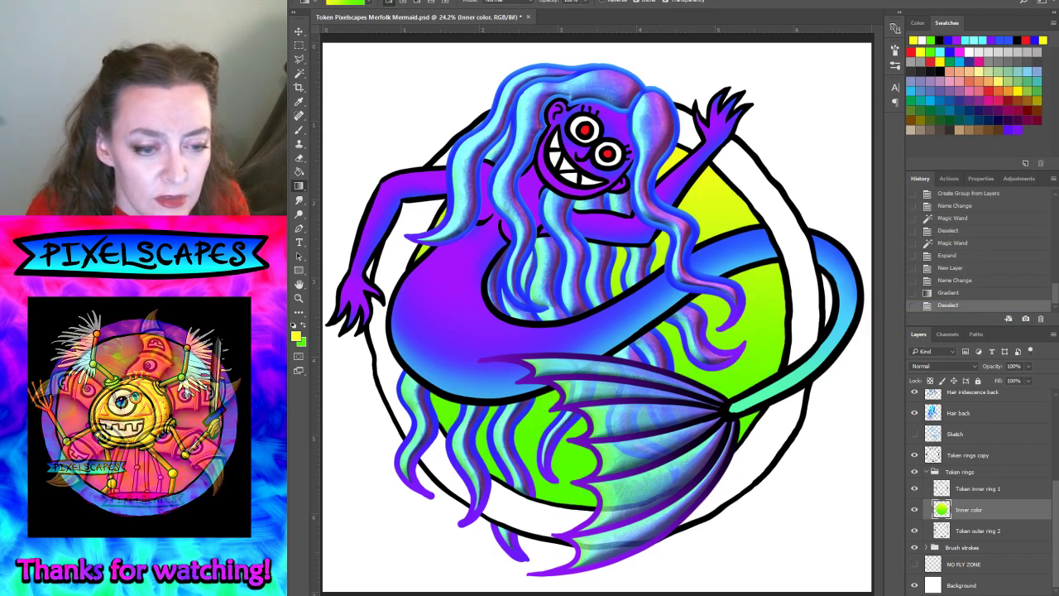
scroll(952, 412, "up", 1)
scroll(958, 453, "up", 1)
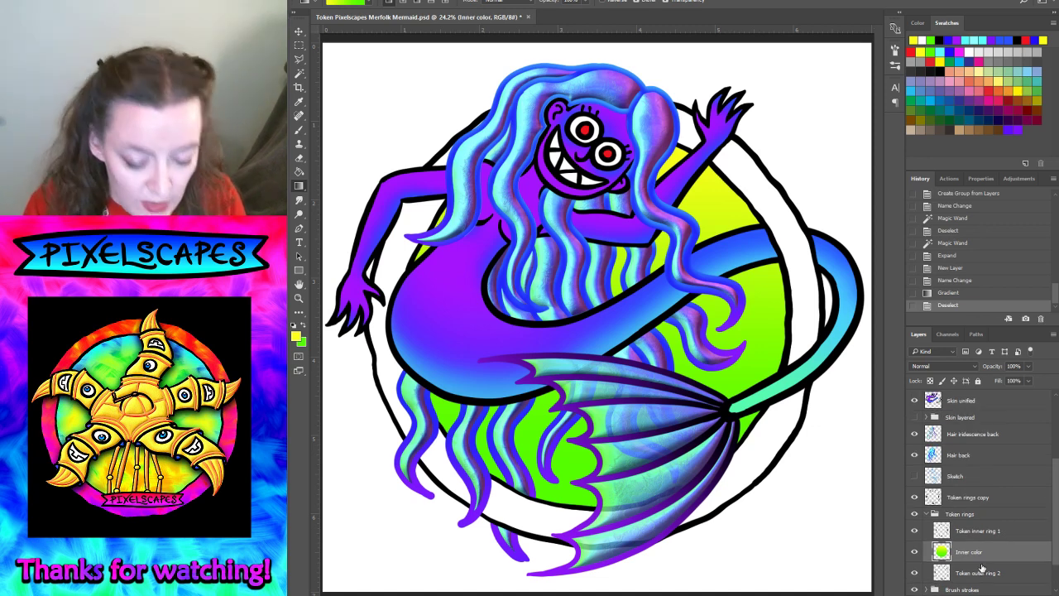
- Apply a negative hue shift turning the inner-circle gradient red-orange-yellow
key("ctrl+u")
left_click_drag(950, 219, 917, 230)
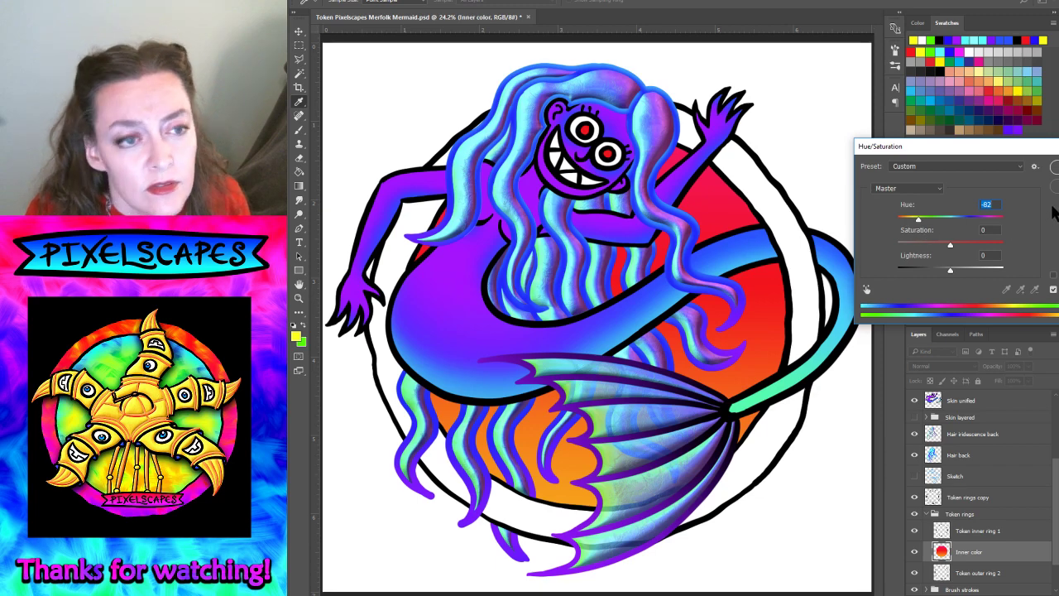
key("Return")
scroll(973, 495, "up", 3)
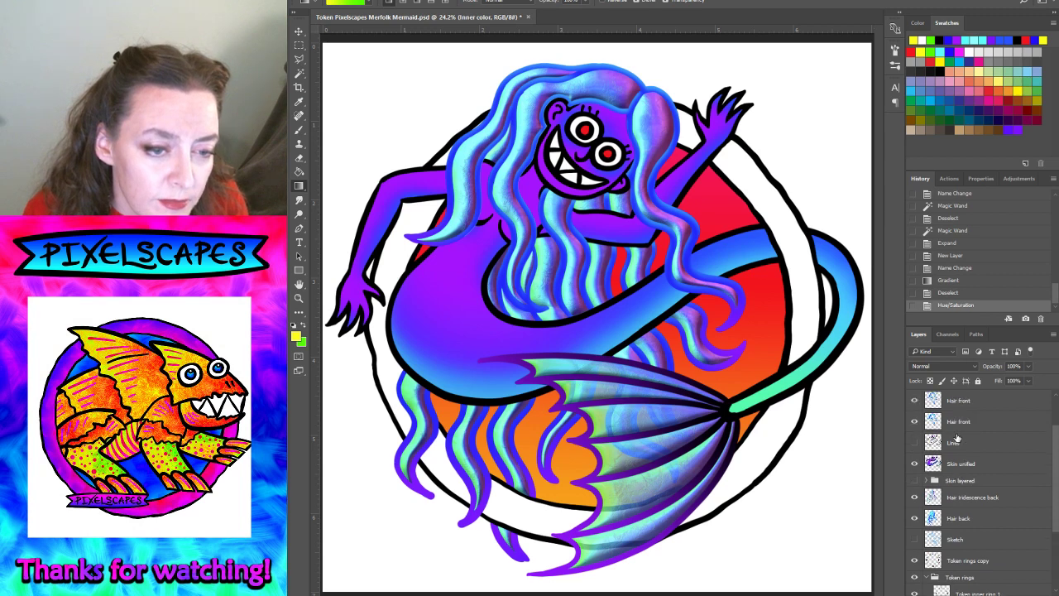
- Load the Fin full layer's saved outline as a selection
left_click(956, 482)
scroll(962, 443, "up", 2)
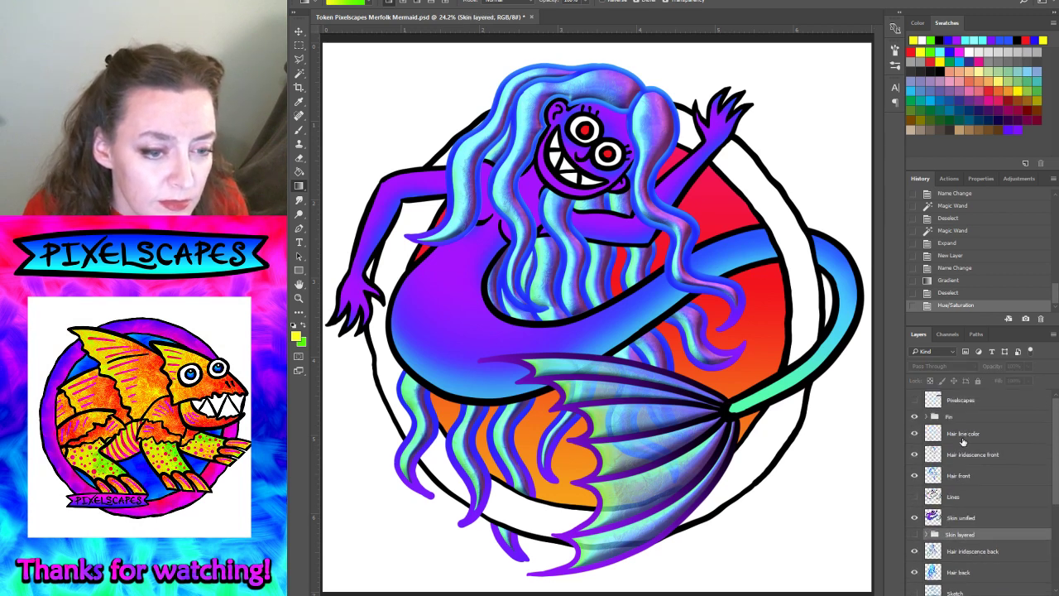
left_click(927, 416)
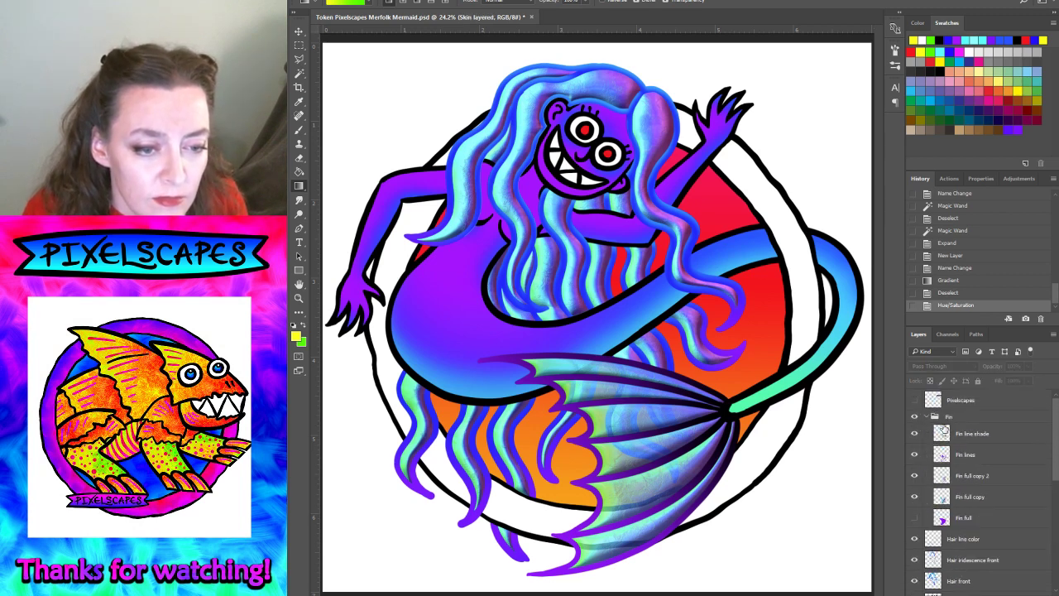
left_click(966, 518)
left_click(915, 518)
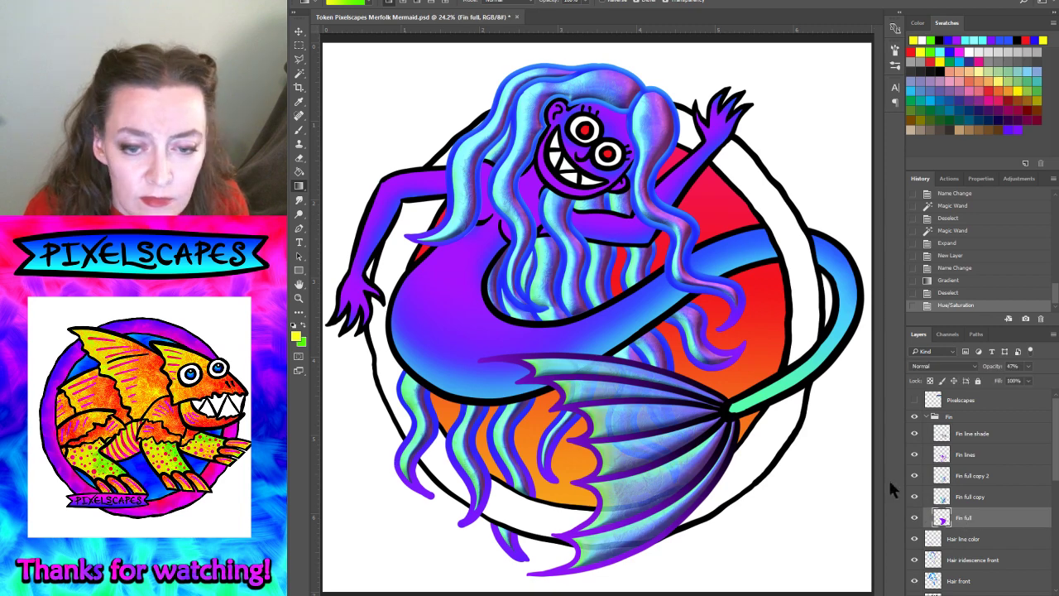
left_click(426, 1)
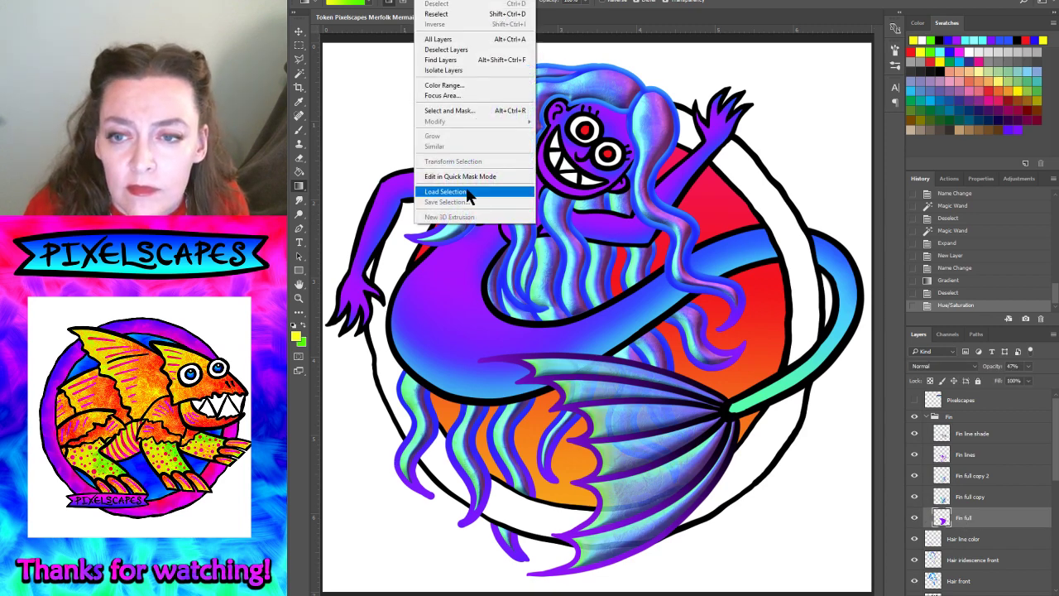
left_click(469, 194)
left_click(778, 200)
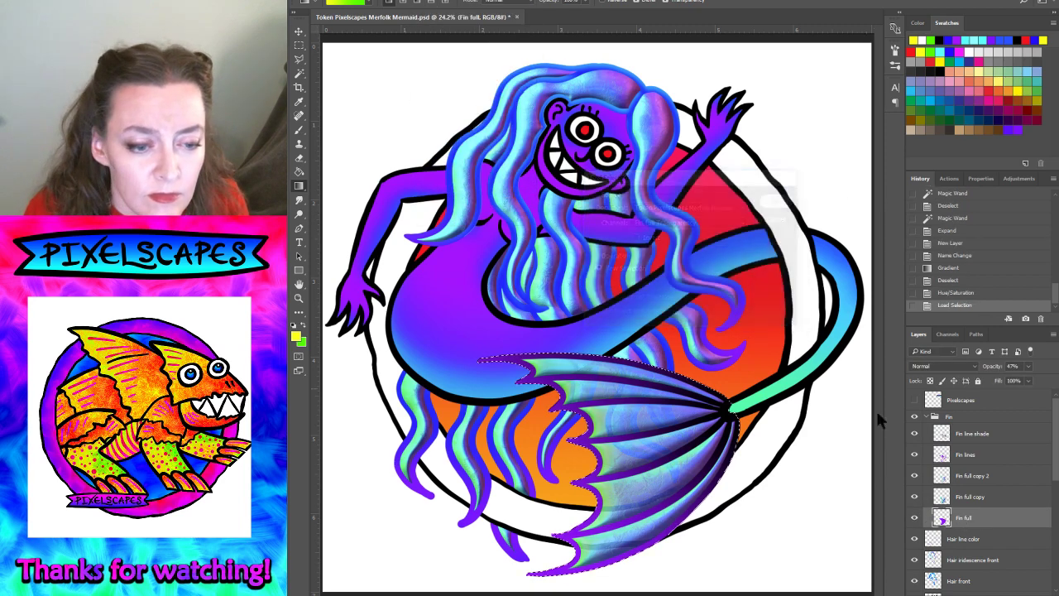
- Hide Fin full again, collapse the Fin group and select the Inner color layer
left_click(914, 518)
left_click(928, 421)
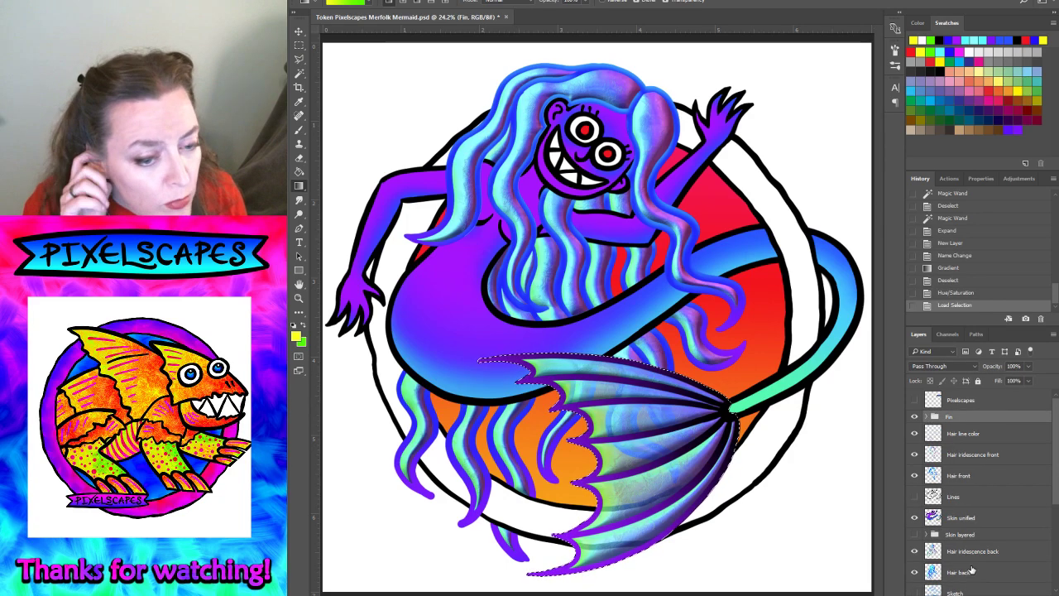
scroll(972, 560, "down", 2)
scroll(972, 560, "down", 3)
scroll(972, 546, "down", 1)
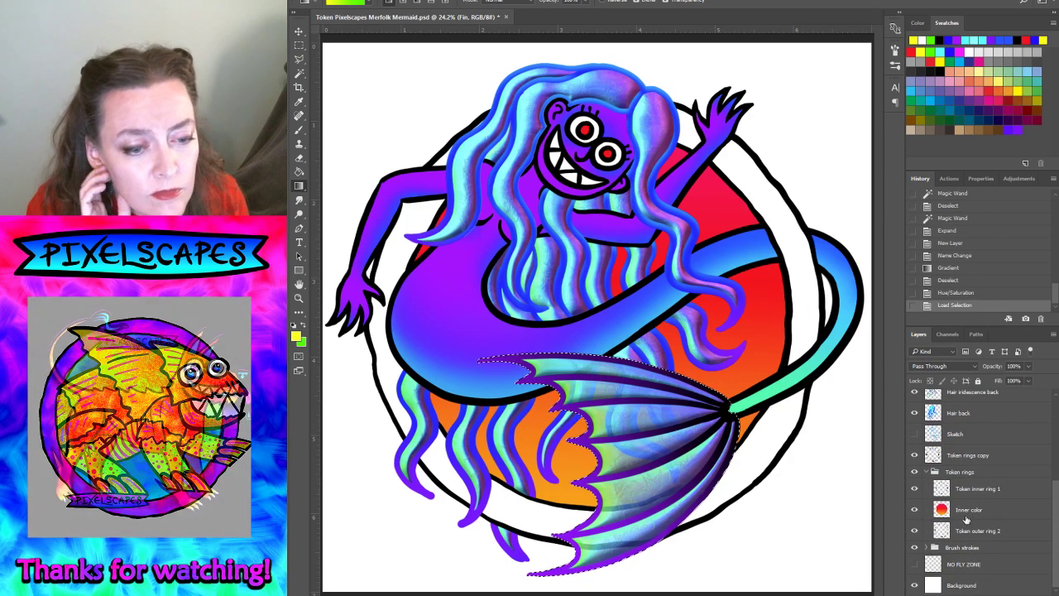
left_click(964, 511)
- Contract the fin selection by 4 px
key("ctrl+u")
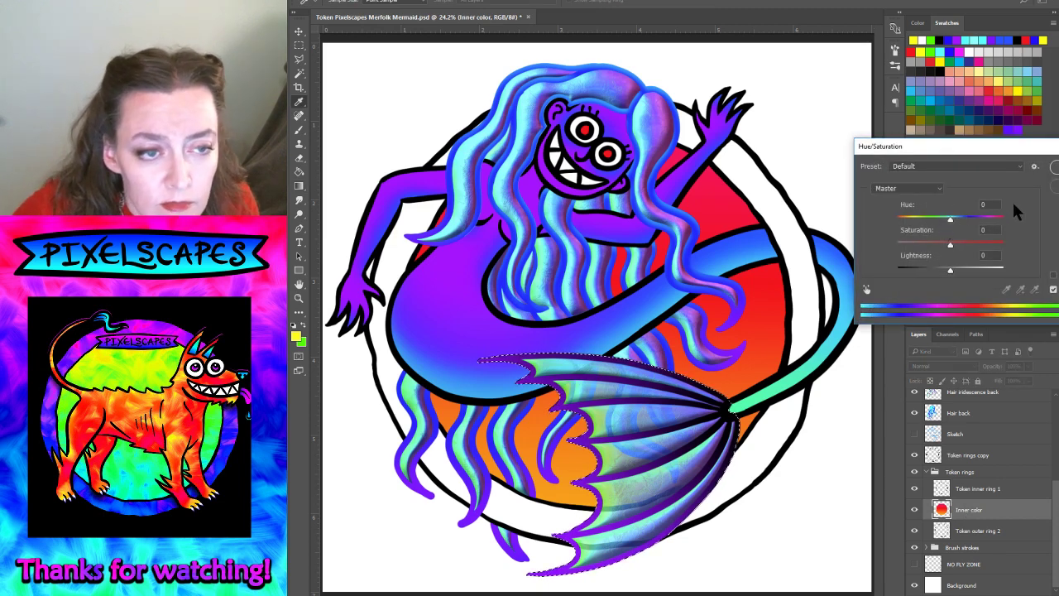
left_click(1053, 166)
left_click(466, 5)
mouse_move(435, 121)
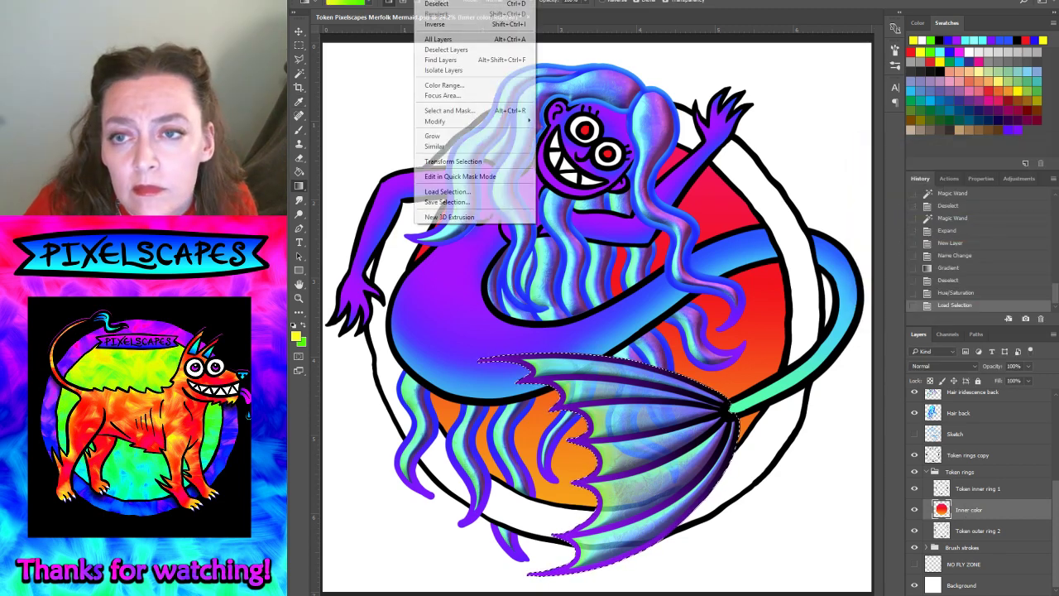
left_click(556, 152)
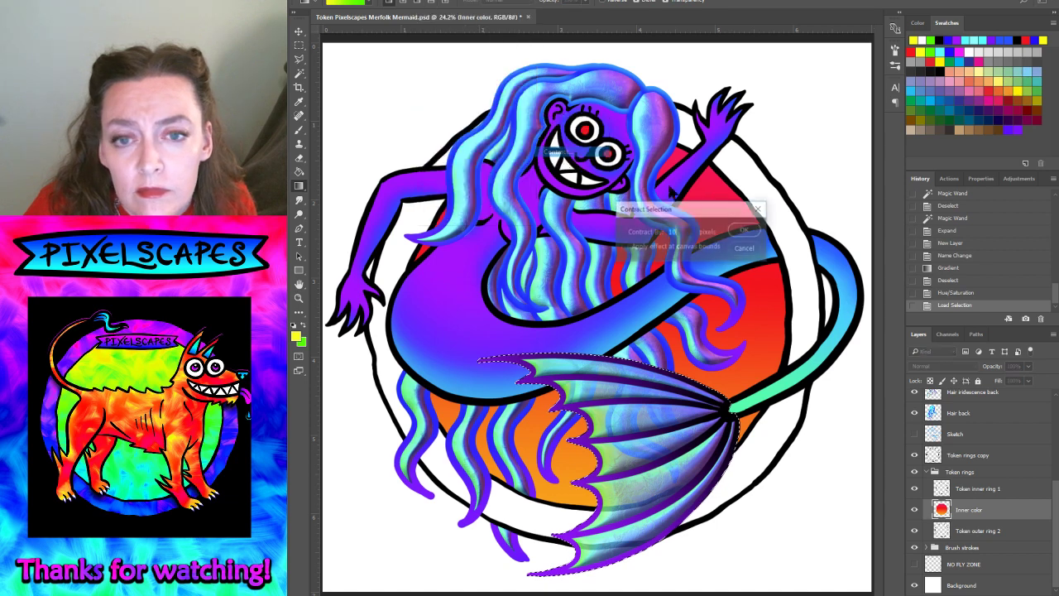
type("4")
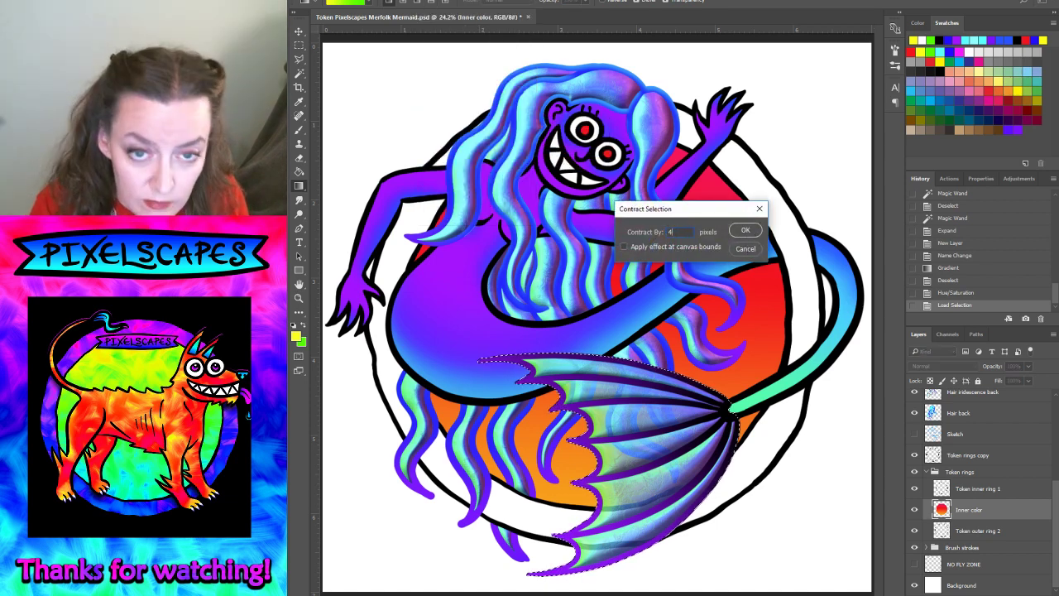
left_click(744, 233)
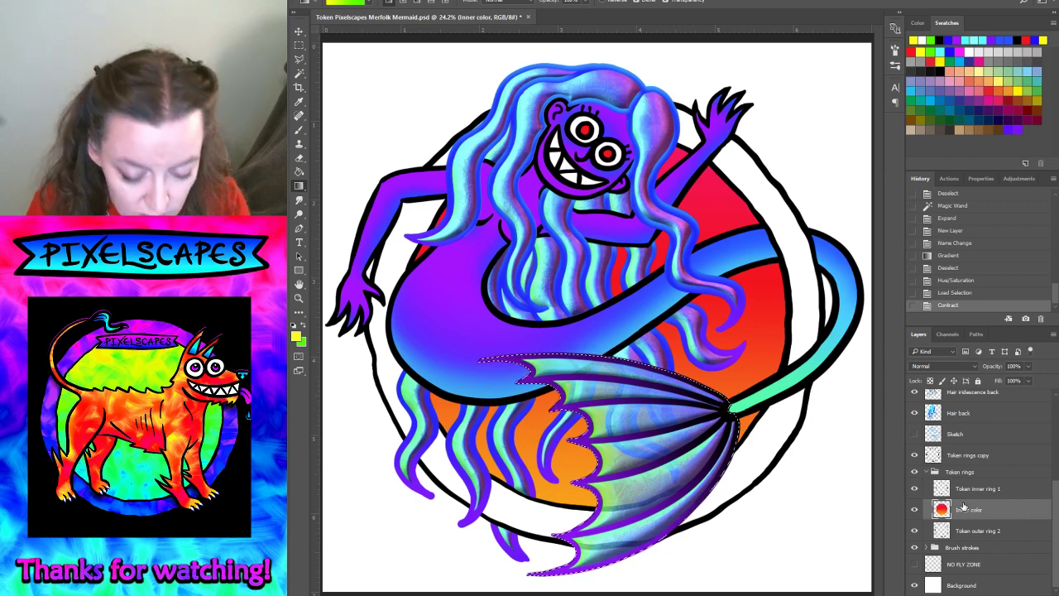
- Shift the Inner color hue to green inside the fin selection, then deselect
key("ctrl+u")
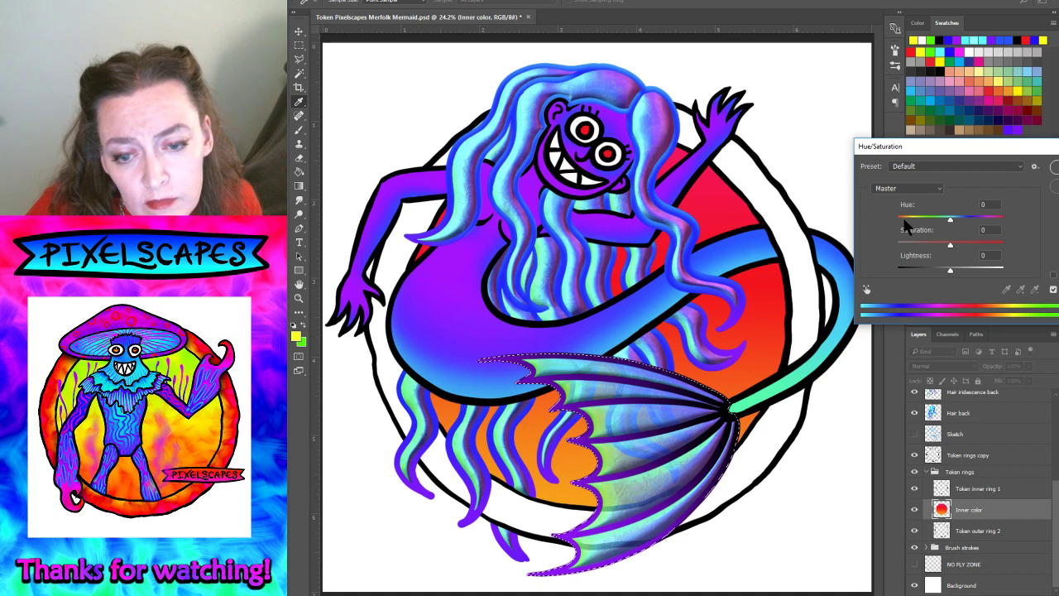
mouse_move(950, 218)
left_mouse_down()
mouse_move(908, 218)
mouse_move(966, 217)
left_mouse_up()
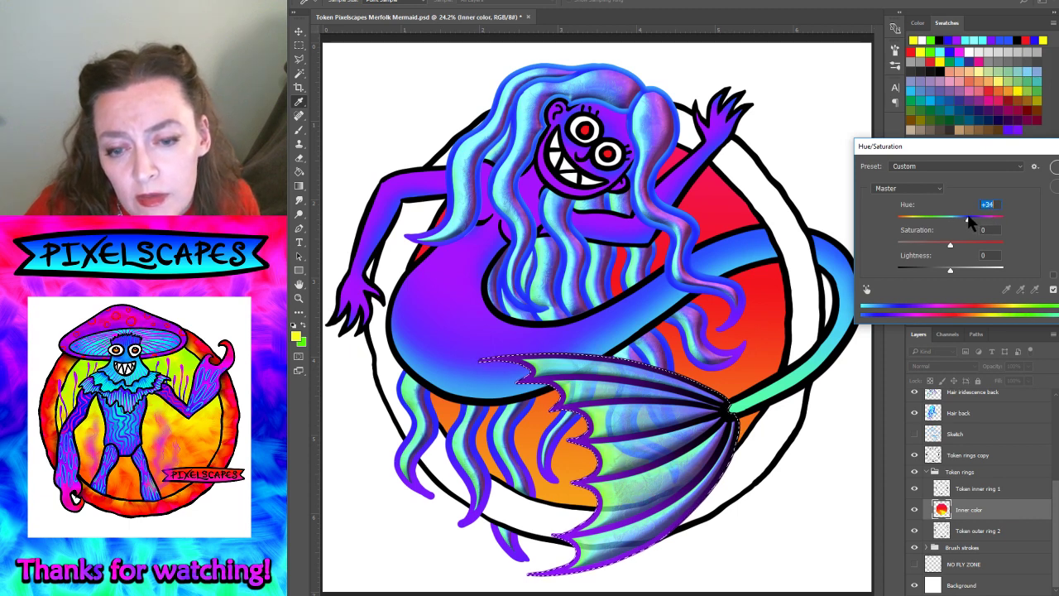
mouse_move(969, 220)
left_mouse_down()
mouse_move(1016, 217)
mouse_move(993, 217)
left_mouse_up()
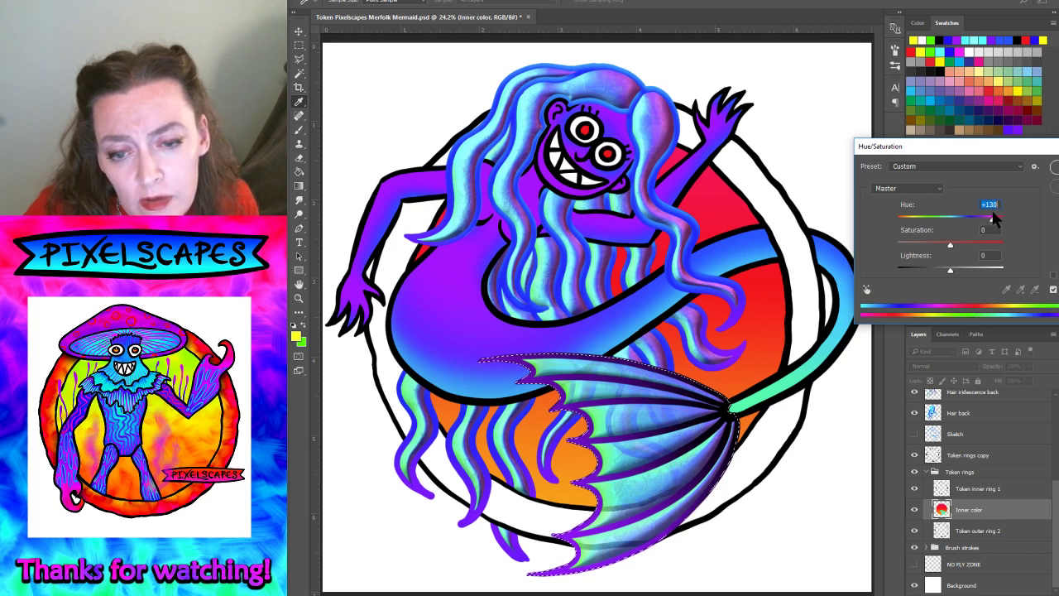
mouse_move(995, 218)
left_mouse_down()
mouse_move(895, 217)
mouse_move(987, 218)
left_mouse_up()
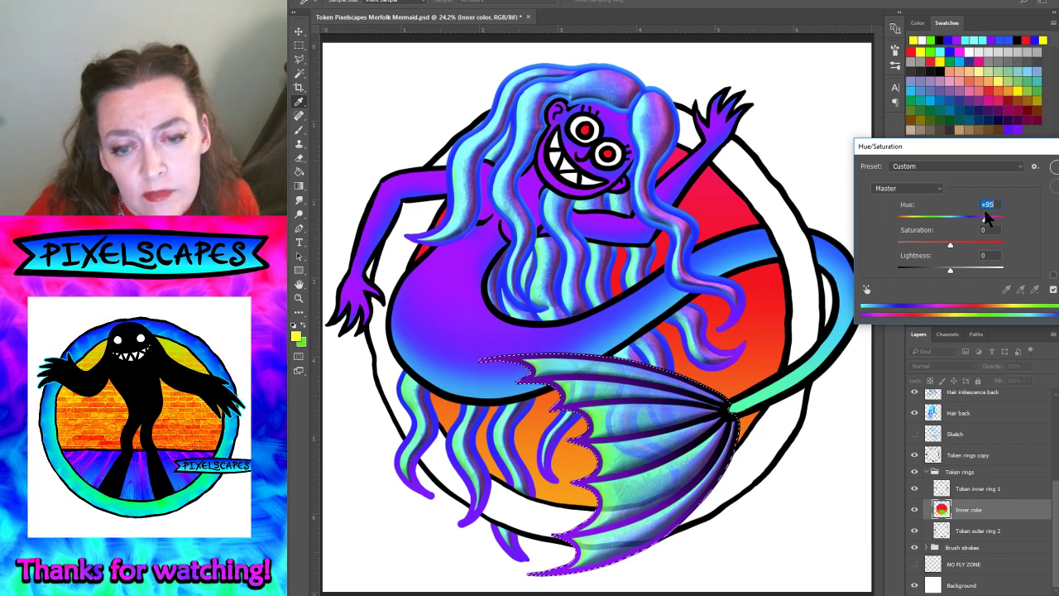
key("Return")
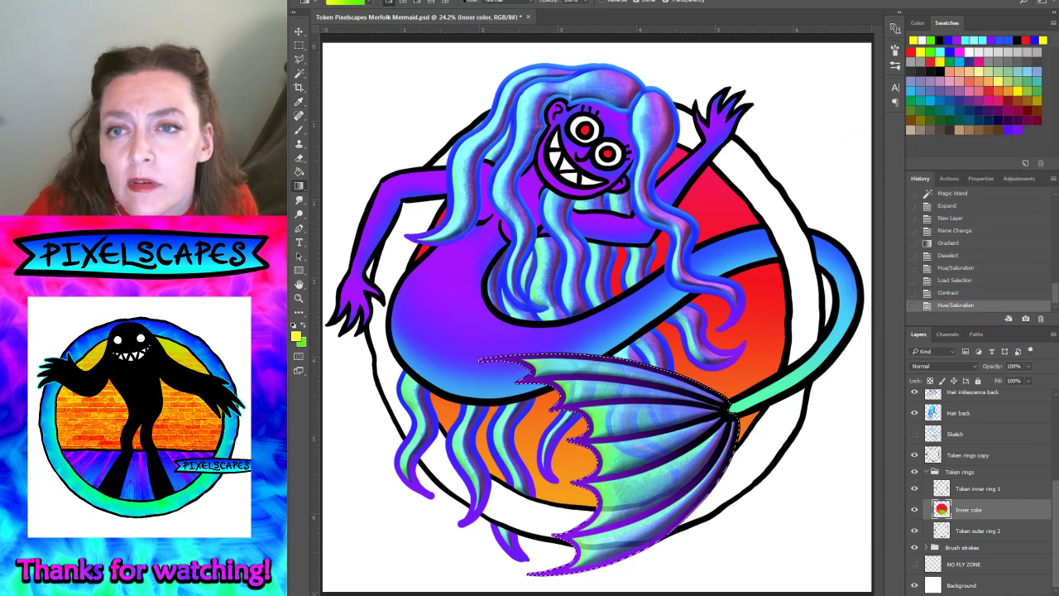
left_click(438, 4)
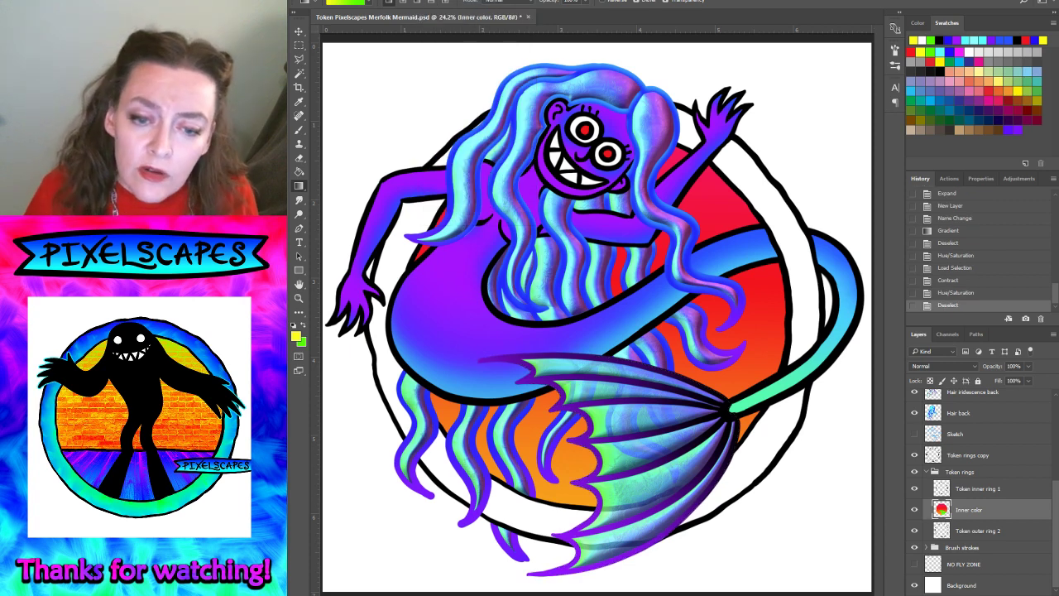
- Select the outer token ring on Token outer ring 2 and grow the selection slightly
left_click(997, 530)
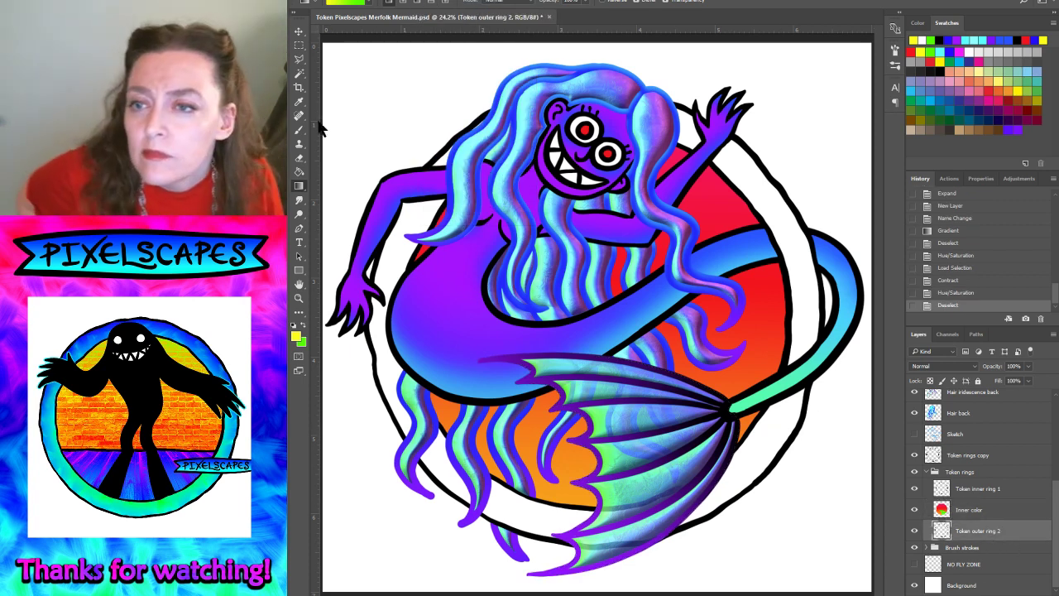
key("w")
left_click(792, 436)
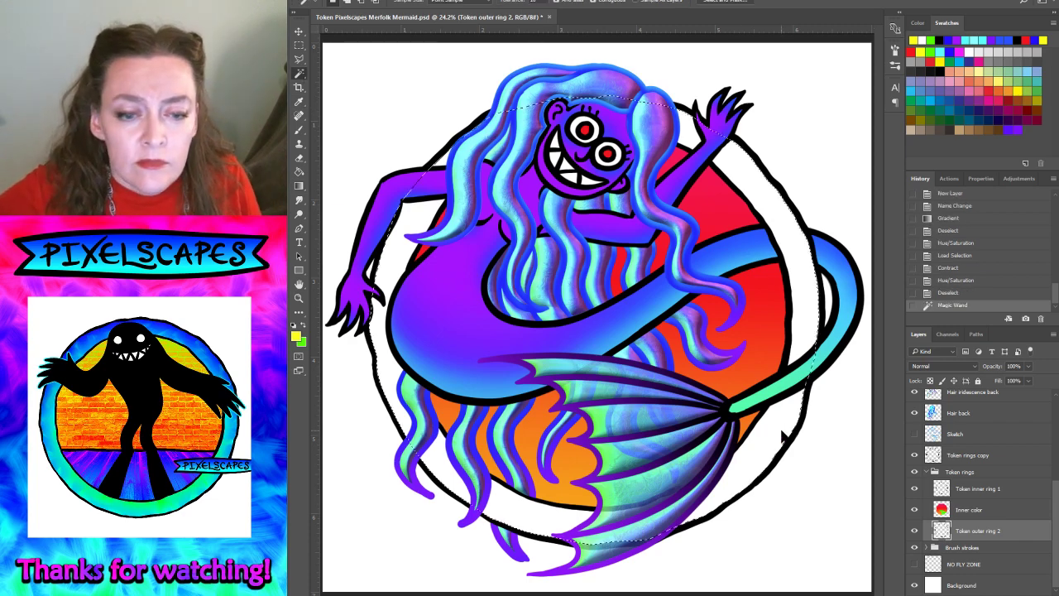
key("F2")
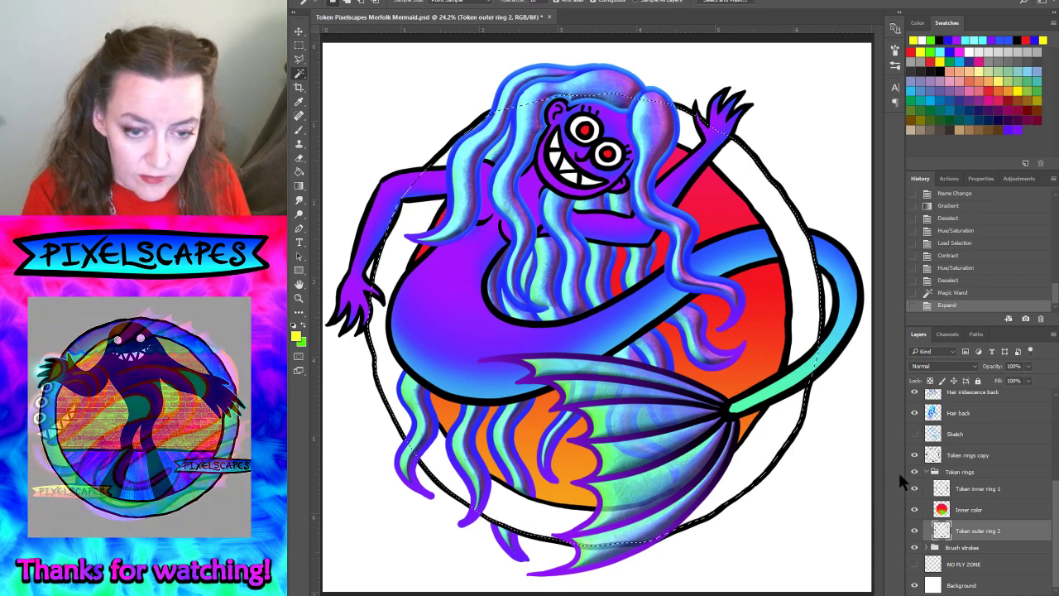
- Add a new layer below Token outer ring 2 named Outer color
left_click(1001, 594)
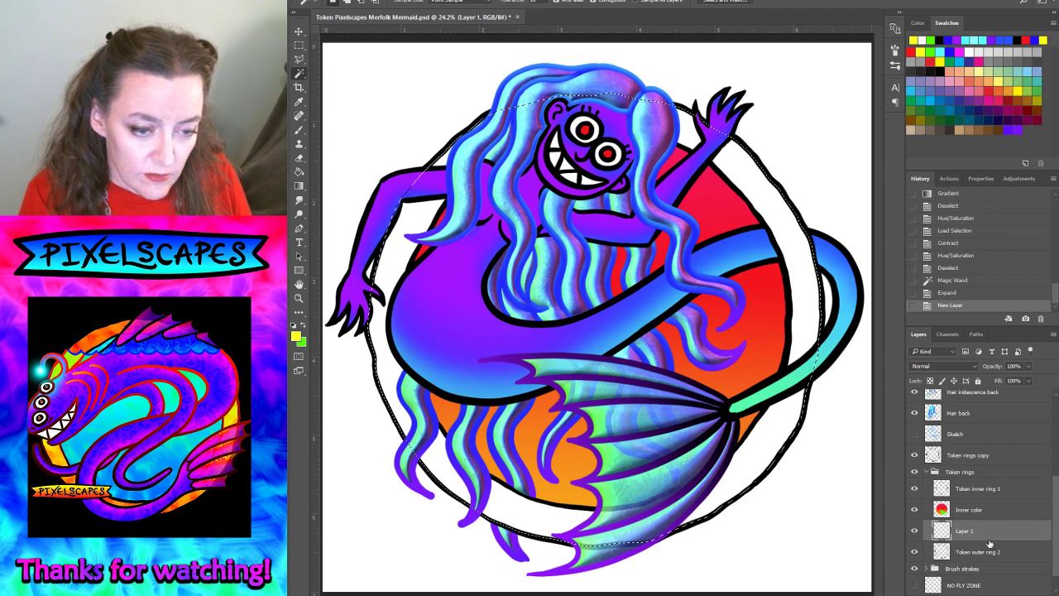
left_click_drag(985, 532, 985, 559)
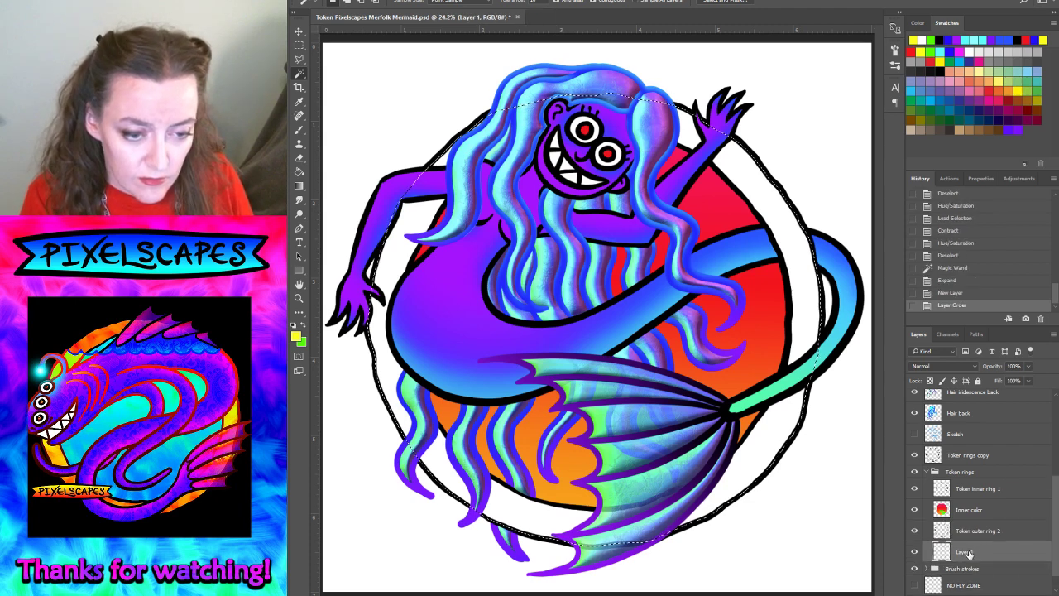
type("Outer")
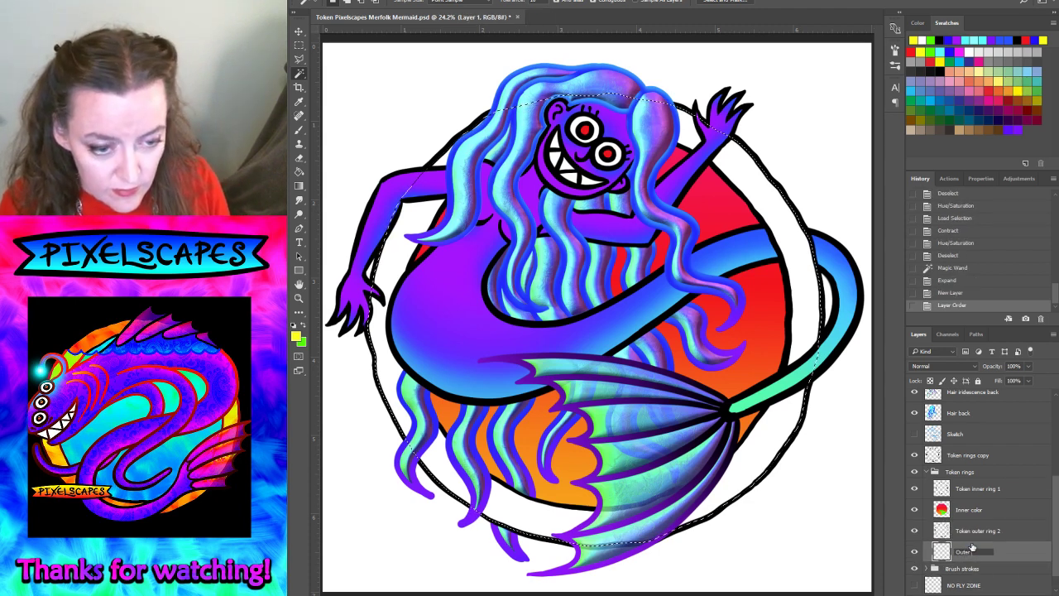
type(" color")
key("Return")
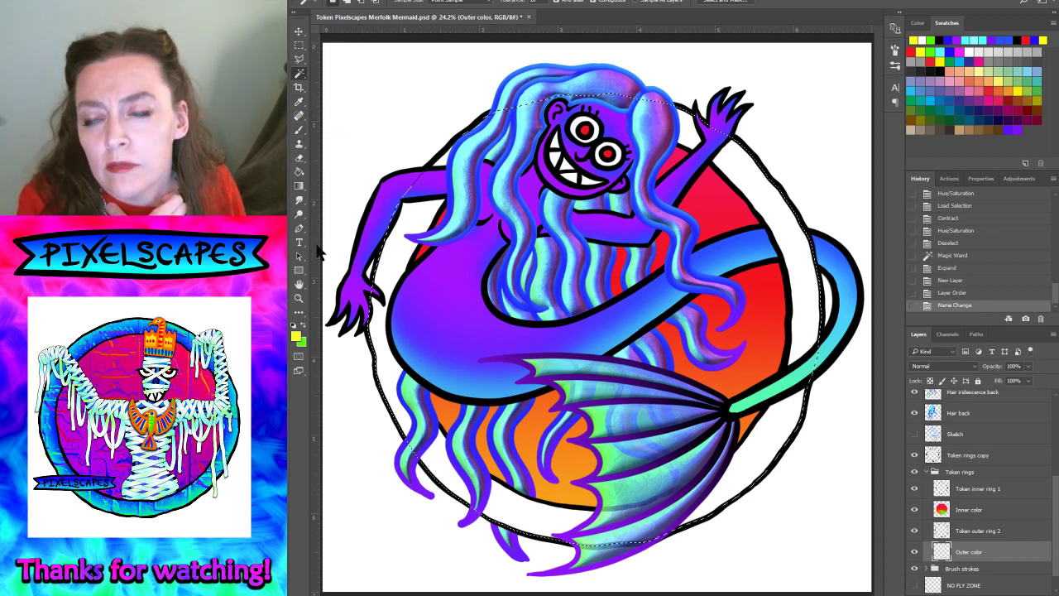
- Fill the outer ring selection with a gradient on Outer color and deselect
left_click(299, 187)
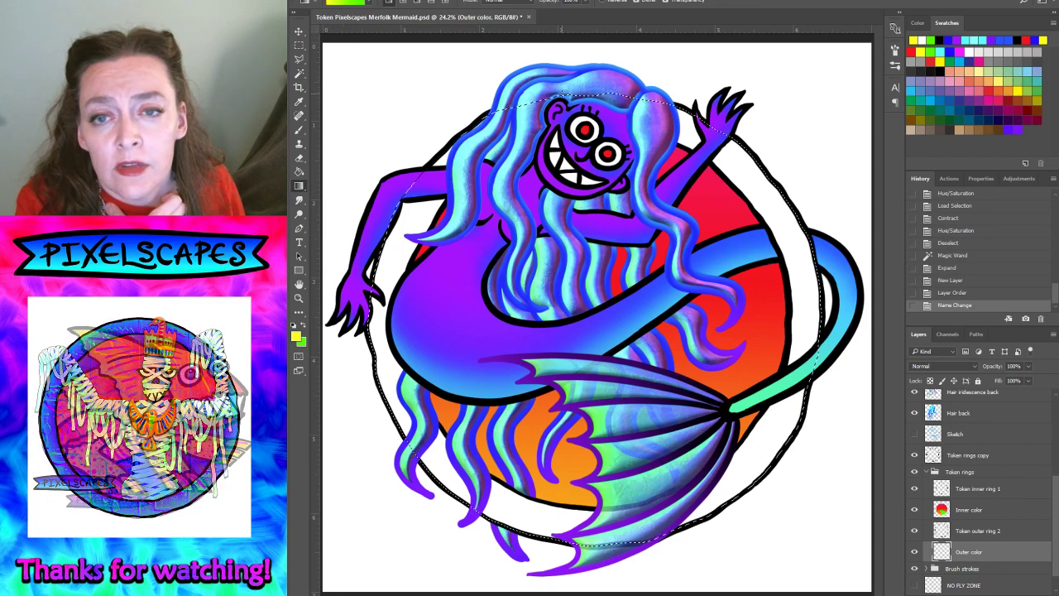
left_click_drag(563, 98, 625, 542)
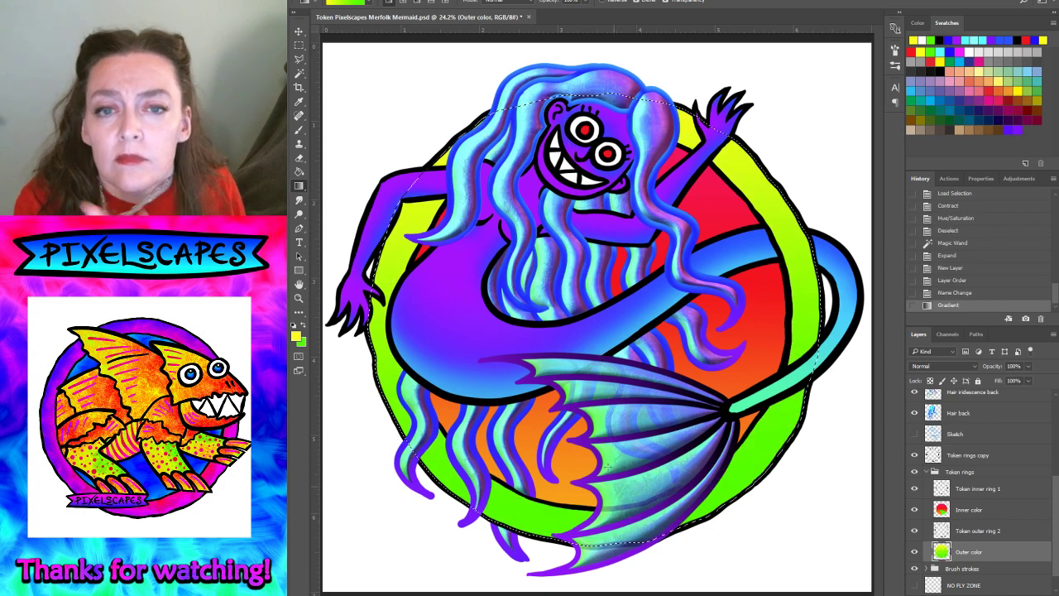
left_click(418, 2)
left_click(426, 8)
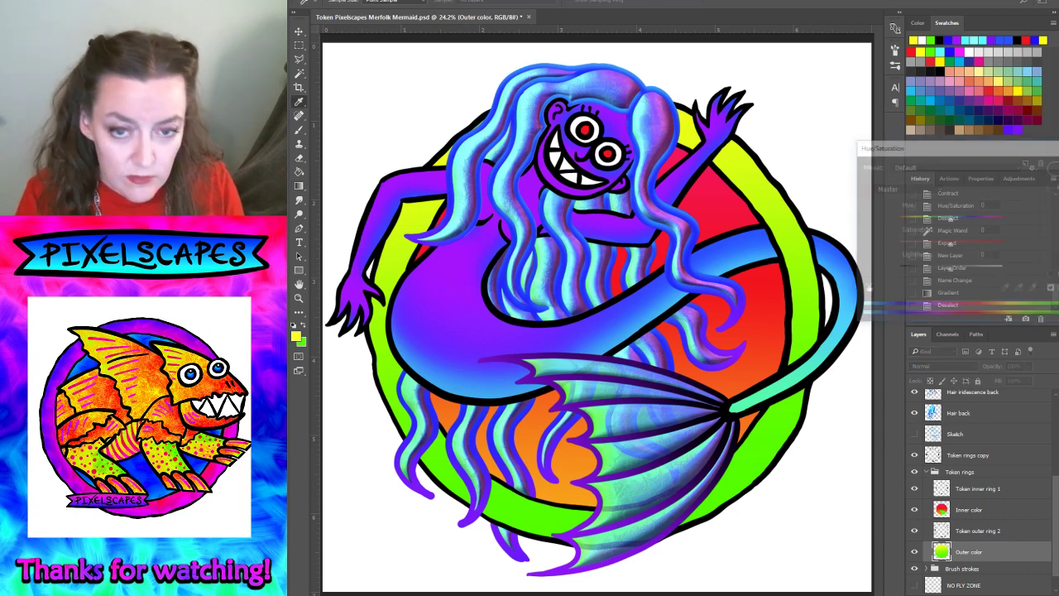
- Try Hue/Saturation shifts toward yellow and pink, then cancel the adjustment
key("ctrl+u")
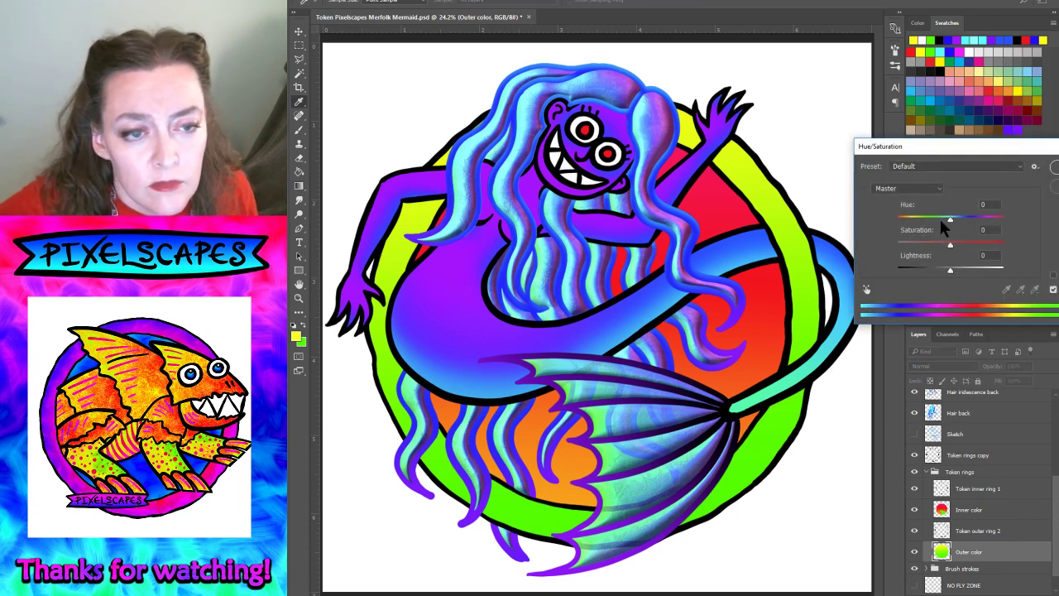
mouse_move(948, 219)
left_mouse_down()
mouse_move(937, 220)
mouse_move(984, 222)
mouse_move(938, 223)
mouse_move(1002, 222)
left_mouse_up()
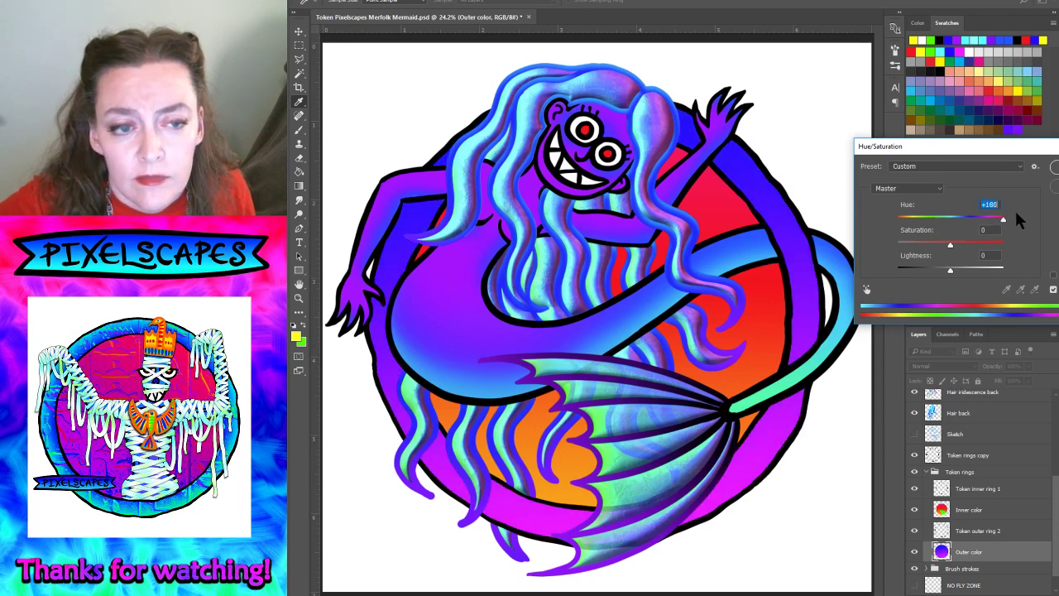
left_click_drag(928, 221, 902, 224)
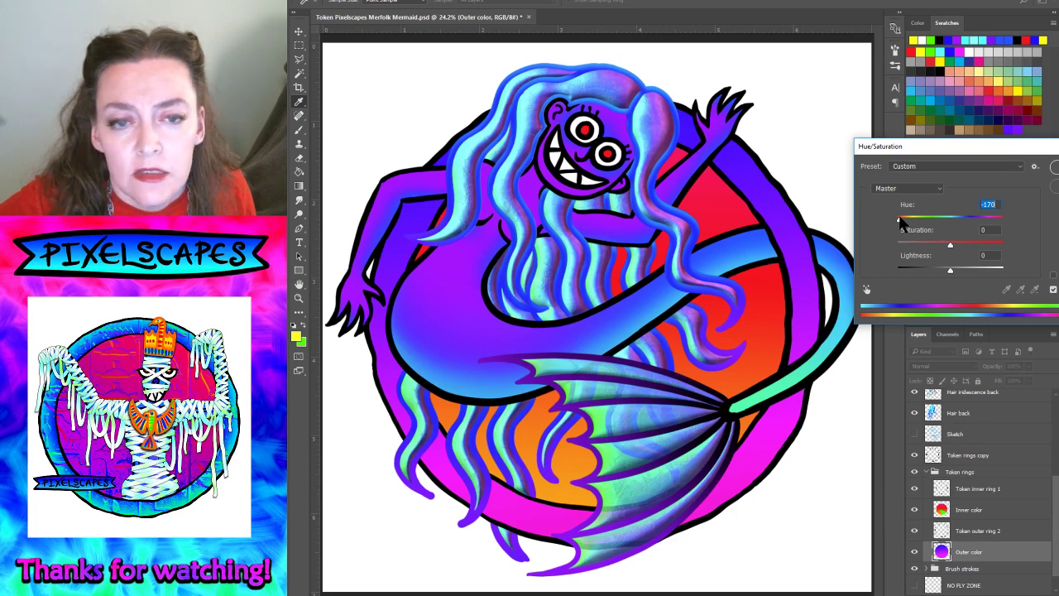
key("Escape")
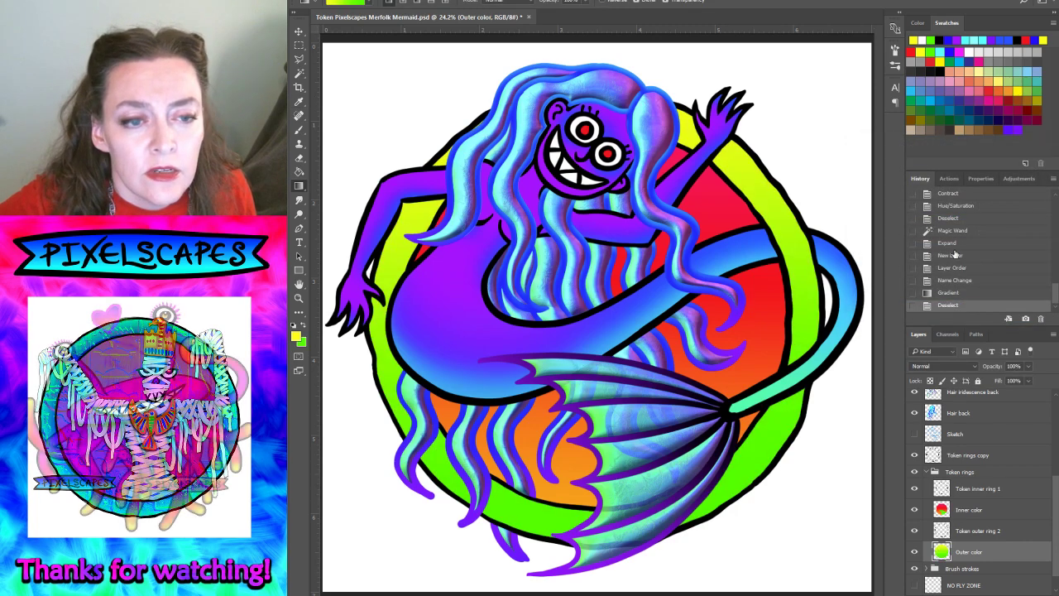
- Step back in History, redraw the gradient up the ring, and deselect
left_click(954, 280)
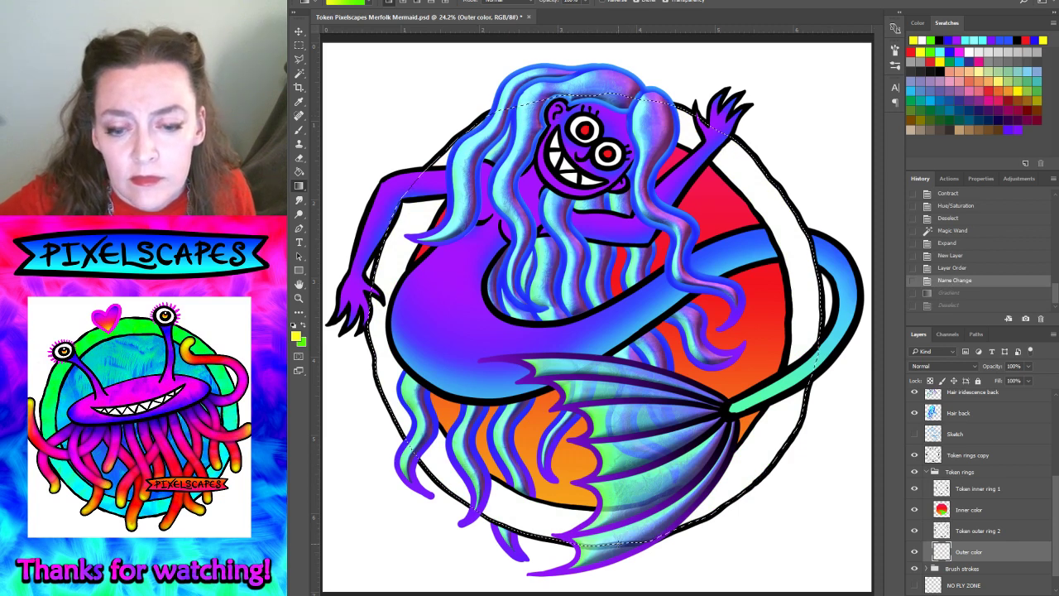
mouse_move(614, 541)
left_mouse_down()
mouse_move(578, 116)
mouse_move(561, 145)
left_mouse_up()
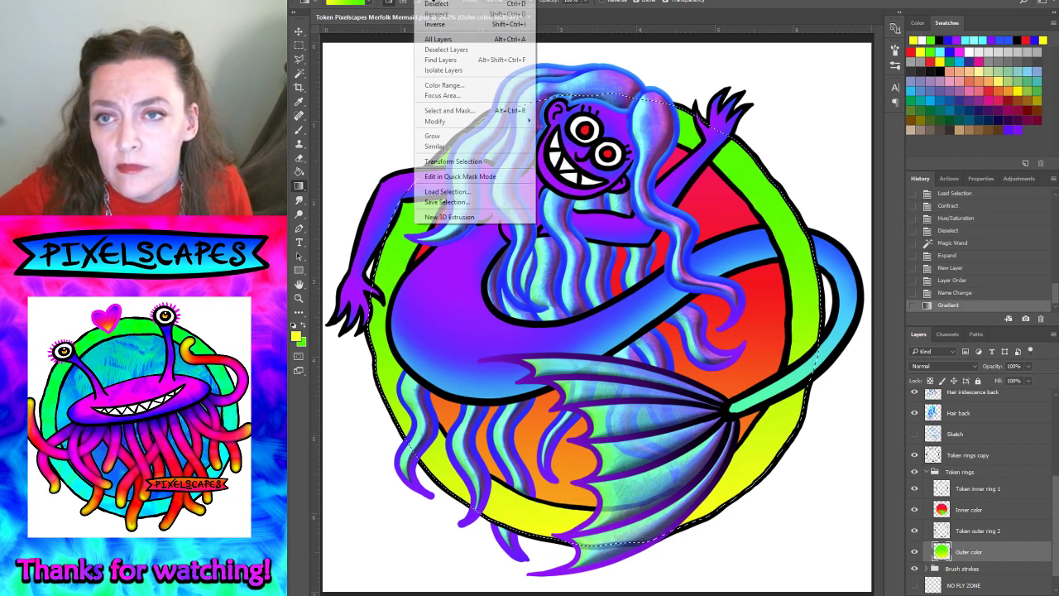
left_click(451, 4)
- Apply a +32 Hue shift to Outer color, making the ring bright green
key("ctrl+u")
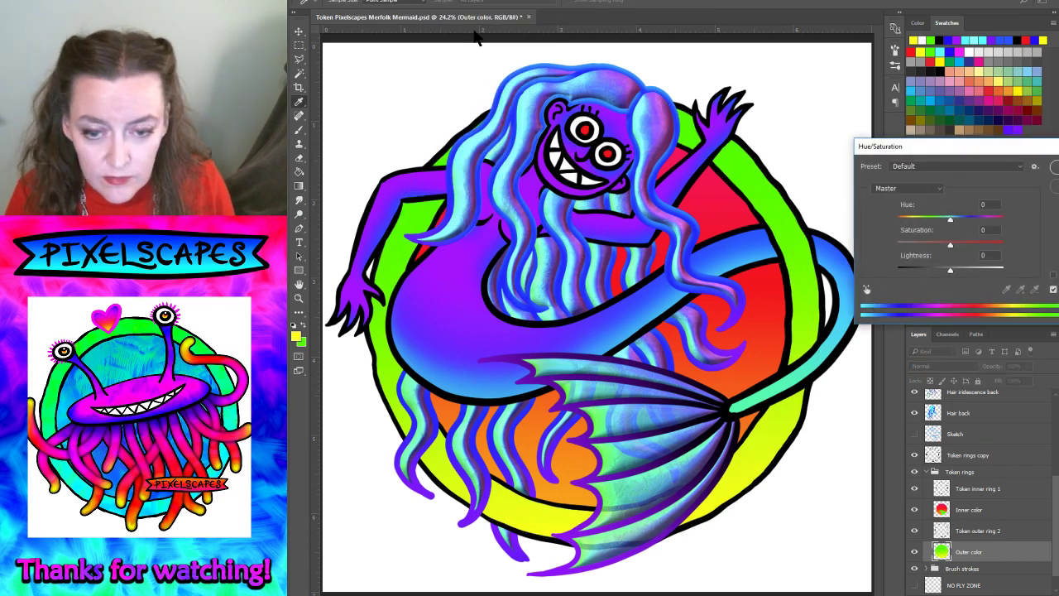
mouse_move(950, 219)
left_mouse_down()
mouse_move(897, 223)
mouse_move(882, 211)
mouse_move(964, 213)
mouse_move(1008, 232)
mouse_move(1000, 224)
left_mouse_up()
left_click_drag(990, 233, 974, 234)
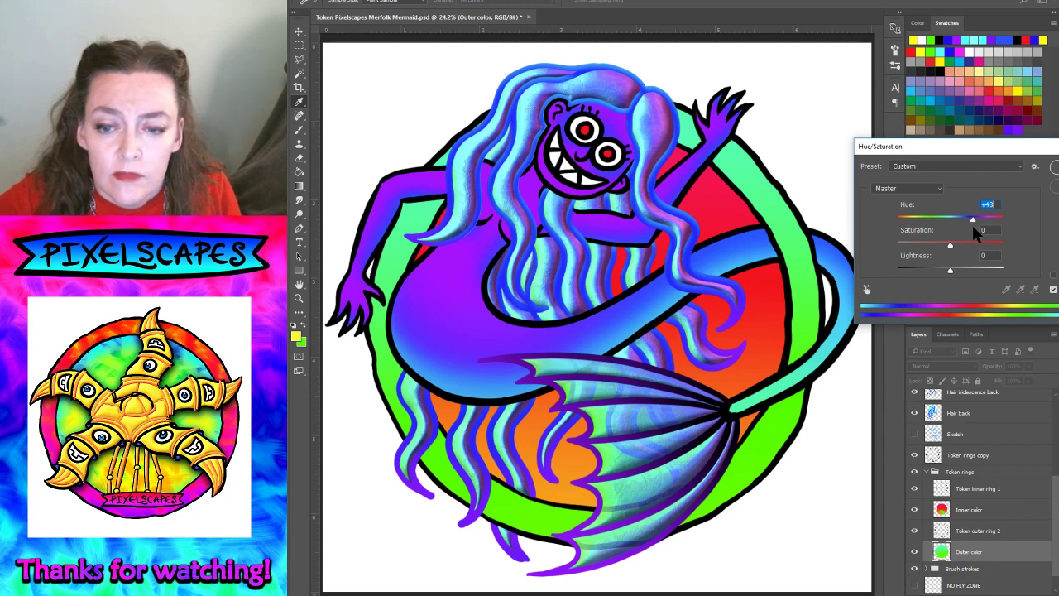
mouse_move(973, 227)
left_mouse_down()
mouse_move(946, 227)
mouse_move(968, 224)
left_mouse_up()
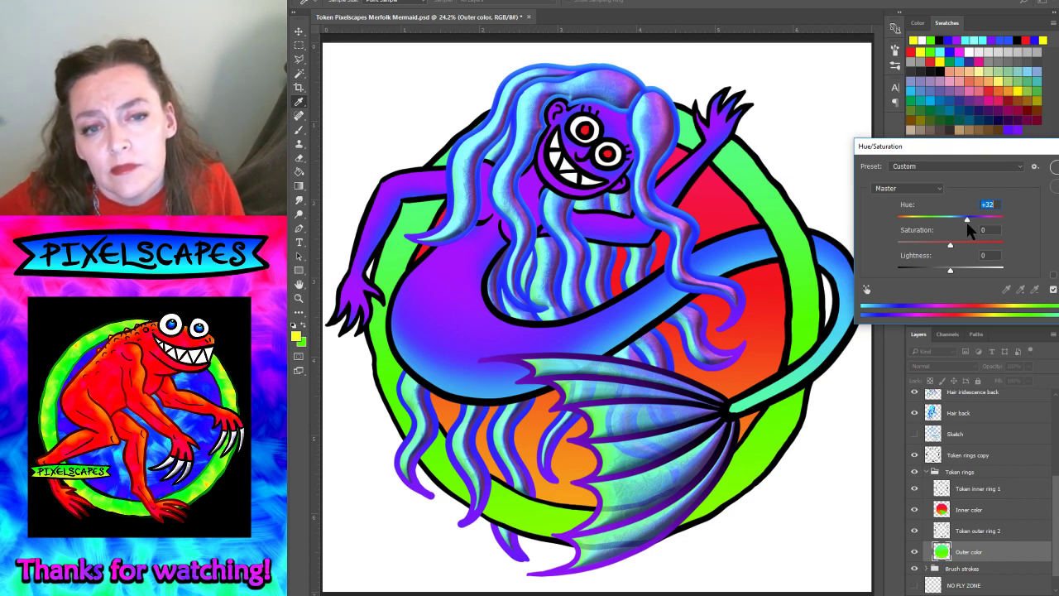
left_click(1053, 168)
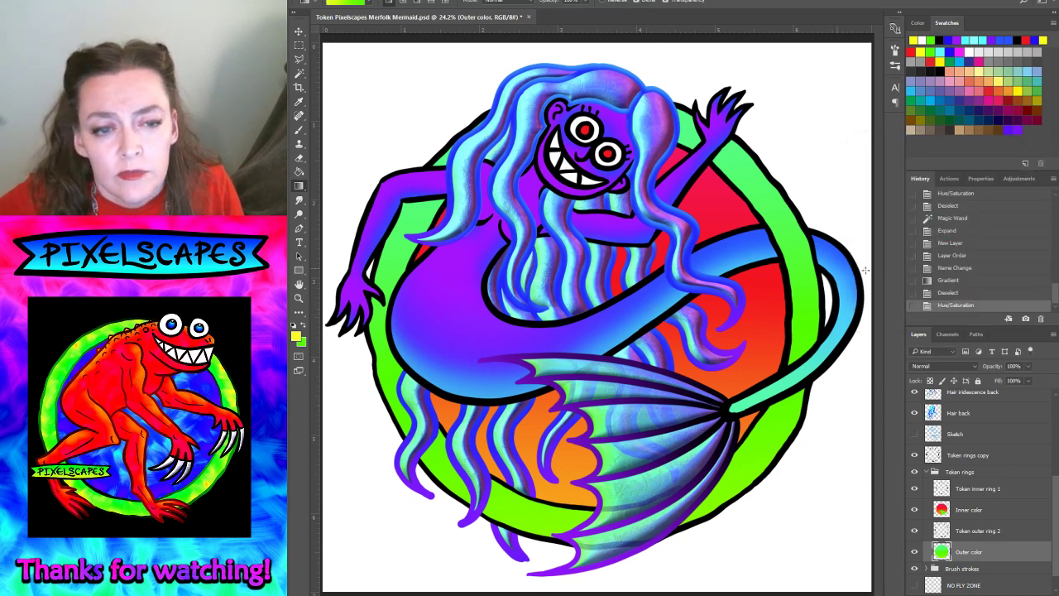
- Load Inner color's shape as a selection and delete that area from Outer color
left_click(968, 508)
left_click(430, 1)
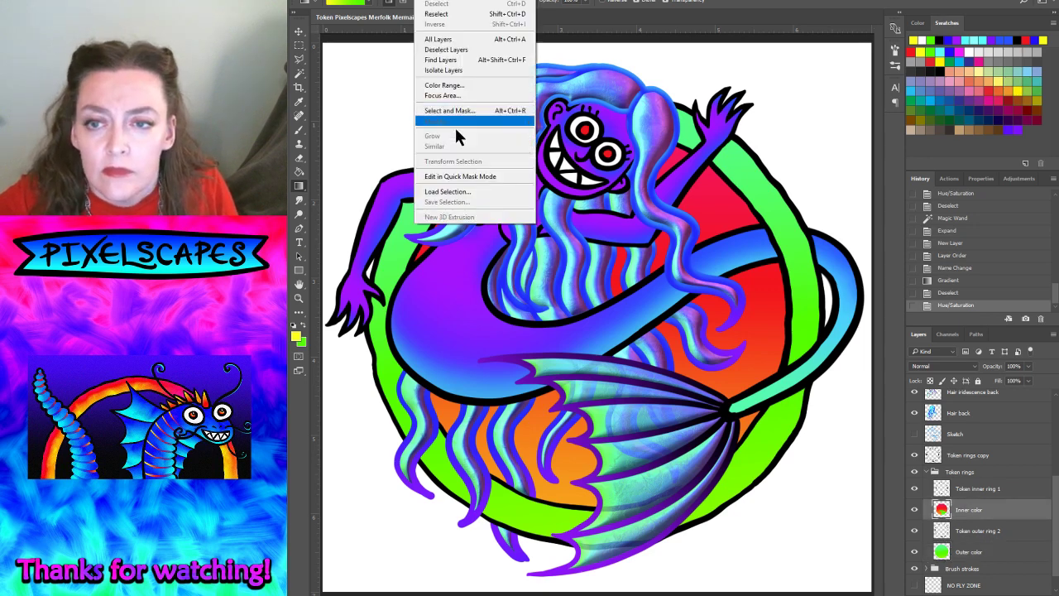
left_click(457, 197)
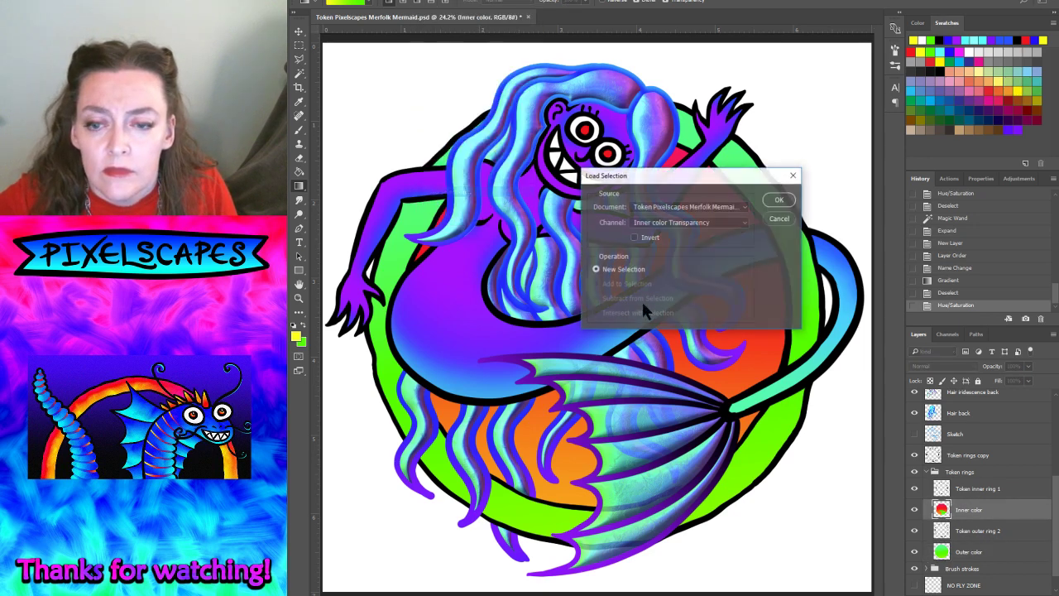
left_click(794, 190)
left_click(1014, 555)
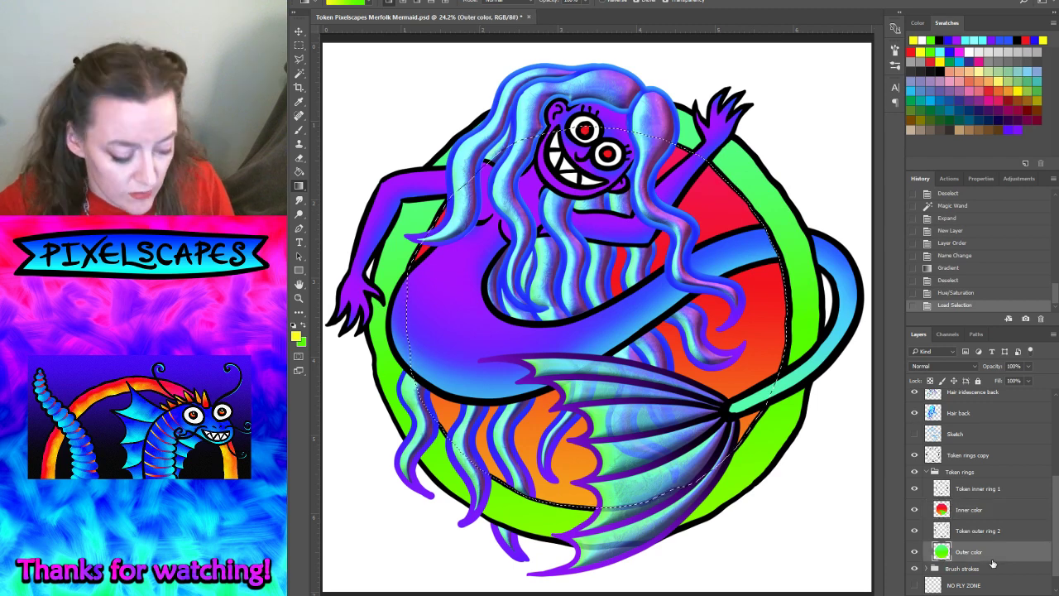
key("Delete")
- Deselect, duplicate Outer color and apply DreamSuite Ultimate Gen2 to the copy
left_click(430, 2)
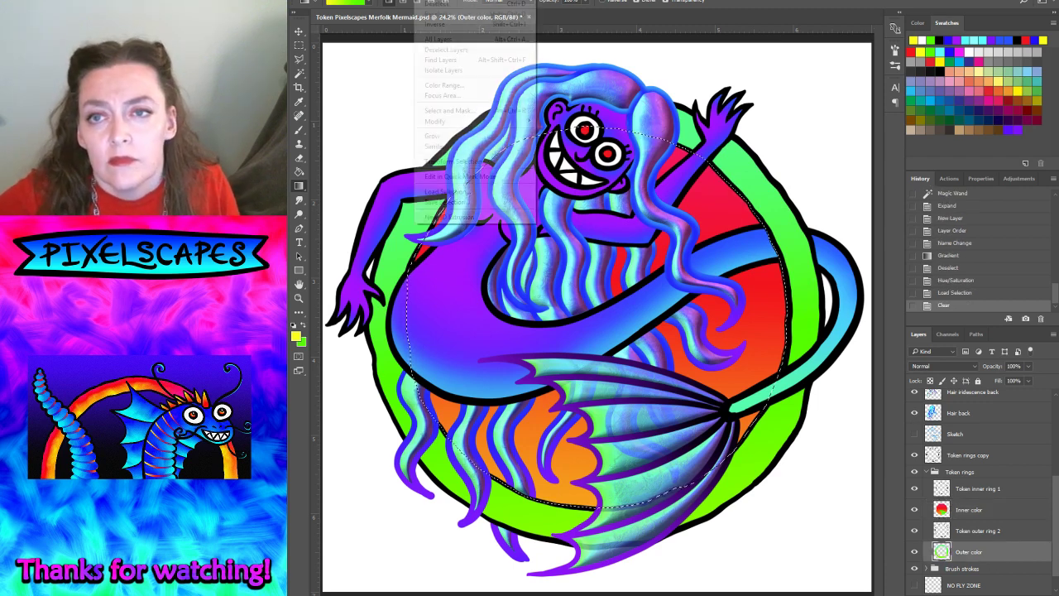
left_click(437, 4)
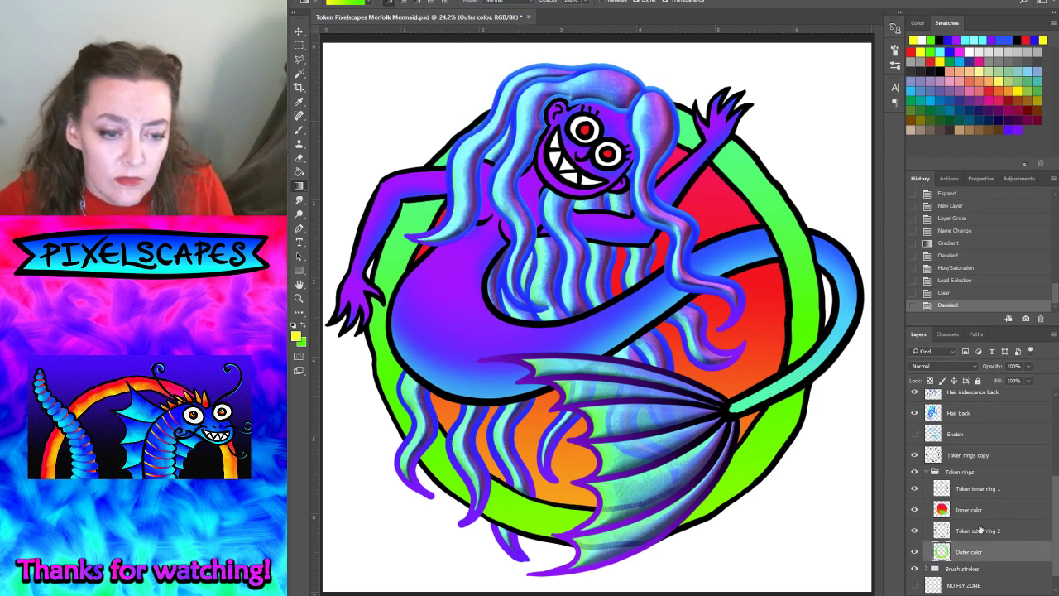
key("ctrl+j")
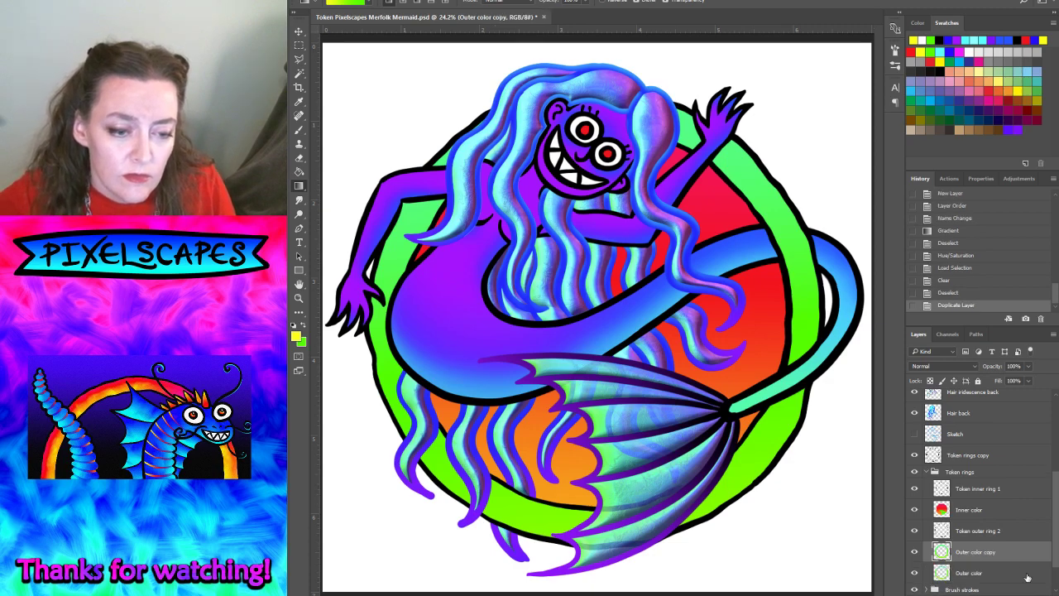
left_click(451, 1)
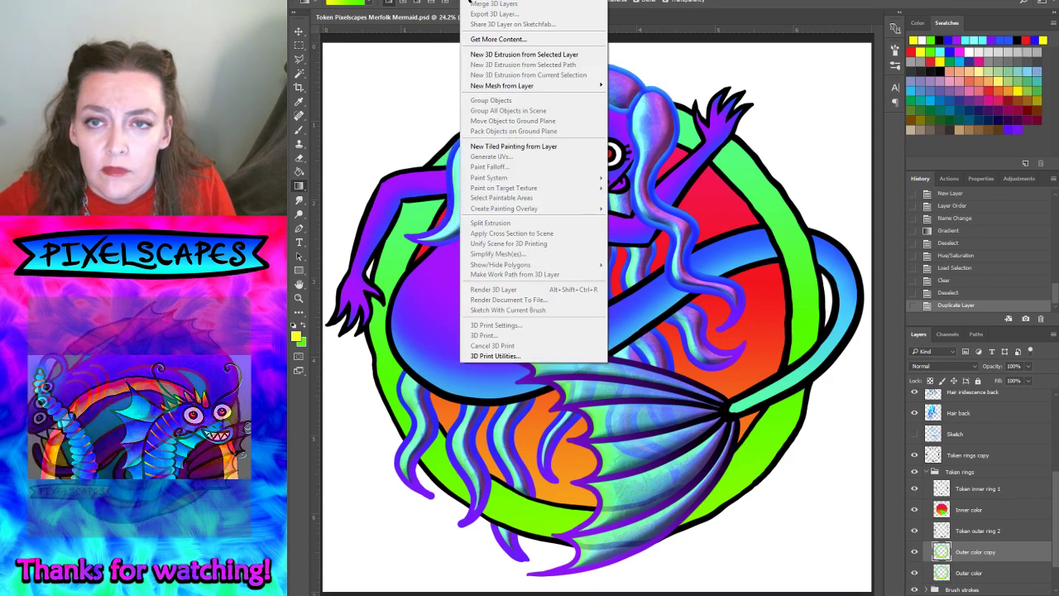
left_click(455, 3)
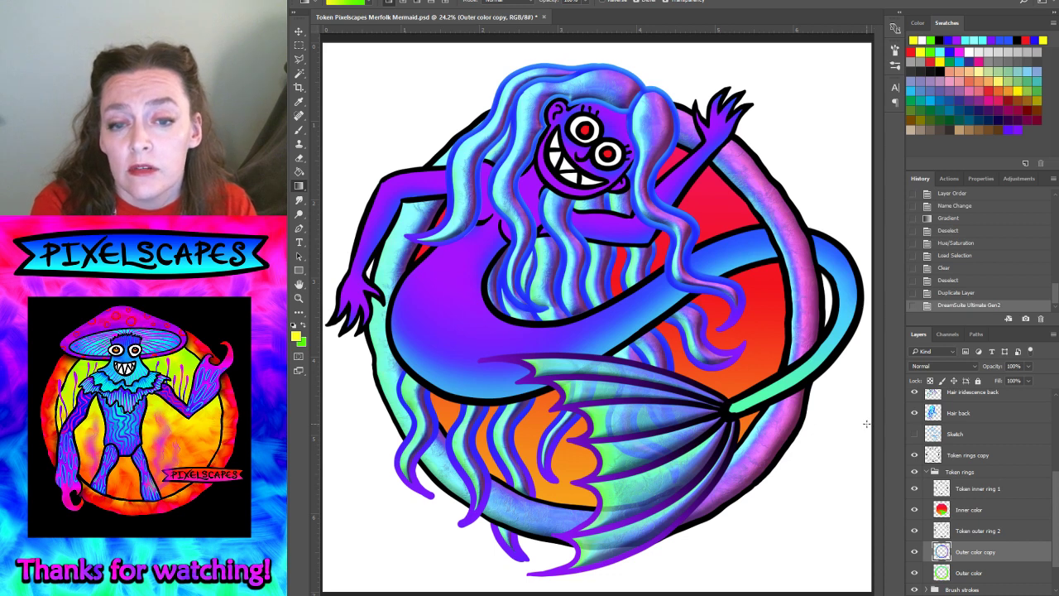
- Set Outer color copy to Hue about -142, Saturation +100, then hide it and select Outer color
key("ctrl+u")
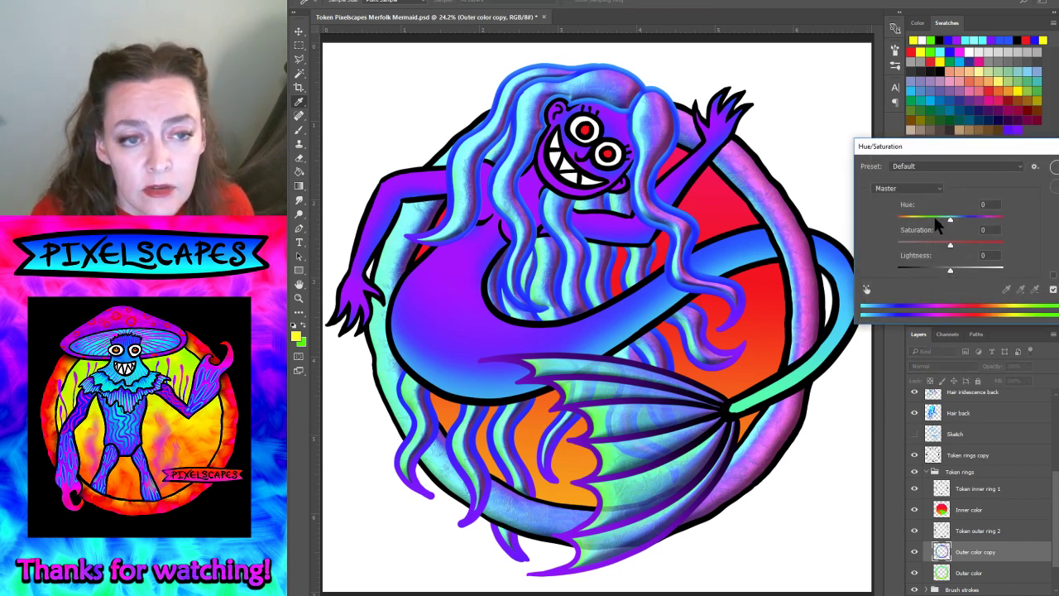
mouse_move(932, 215)
left_mouse_down()
mouse_move(896, 231)
mouse_move(968, 232)
left_mouse_up()
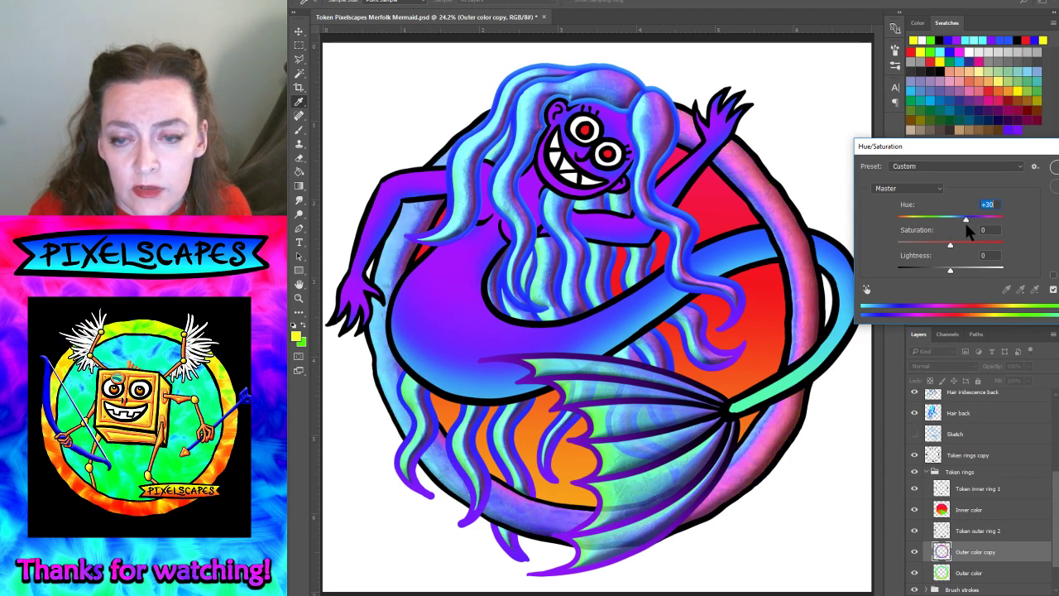
mouse_move(965, 224)
left_mouse_down()
mouse_move(1009, 231)
mouse_move(902, 229)
left_mouse_up()
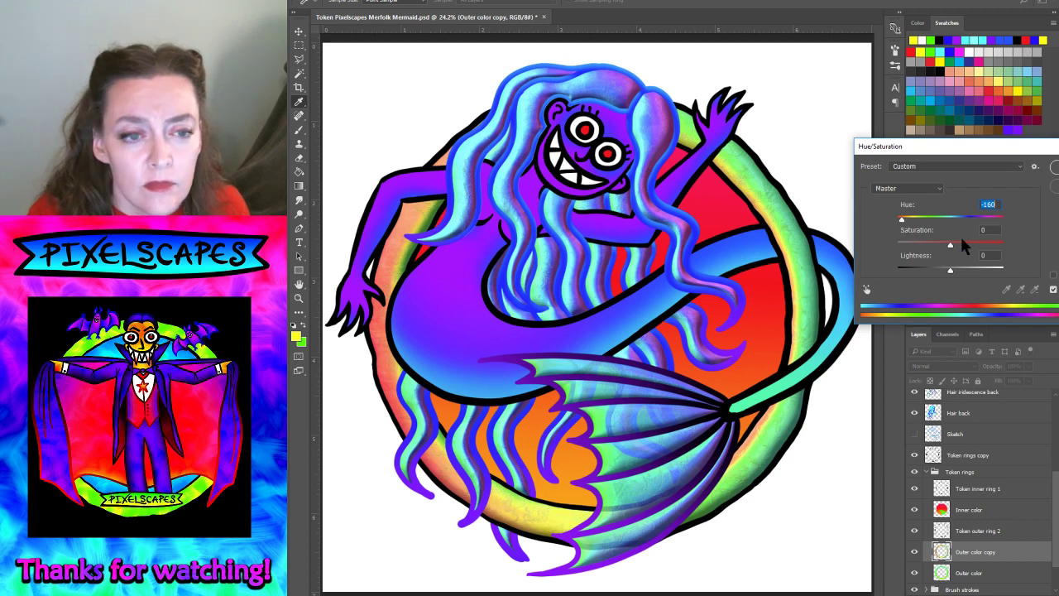
left_click_drag(961, 237, 1044, 267)
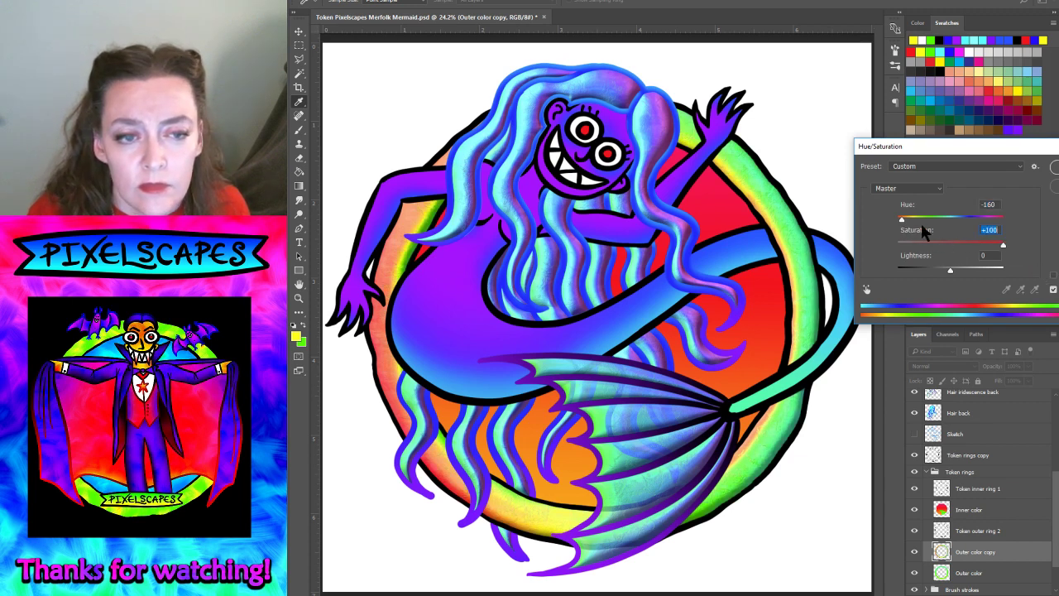
mouse_move(921, 222)
left_mouse_down()
mouse_move(1014, 227)
mouse_move(922, 239)
mouse_move(943, 231)
mouse_move(905, 231)
left_mouse_up()
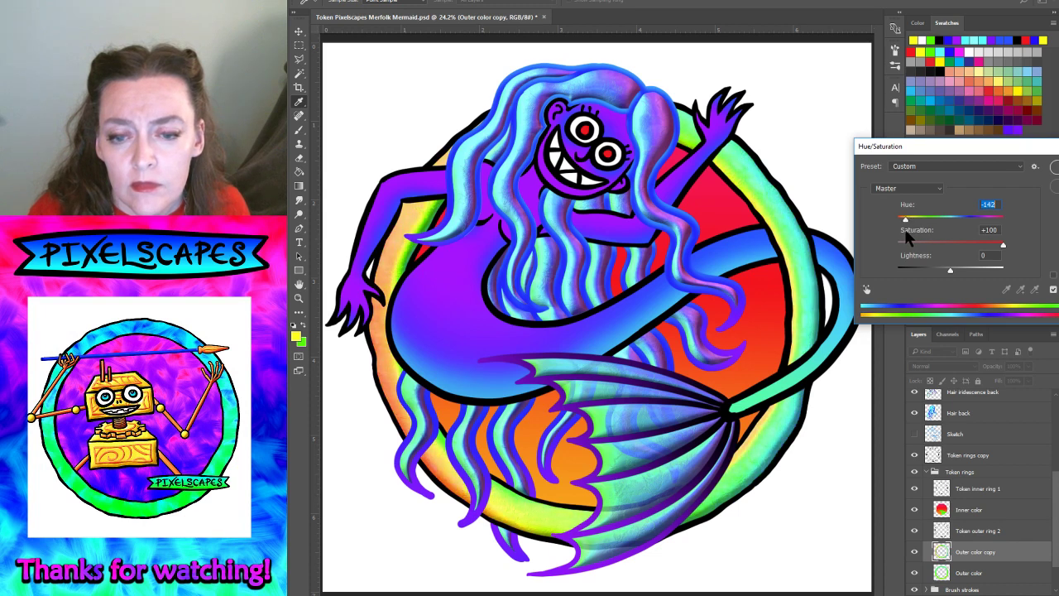
key("Return")
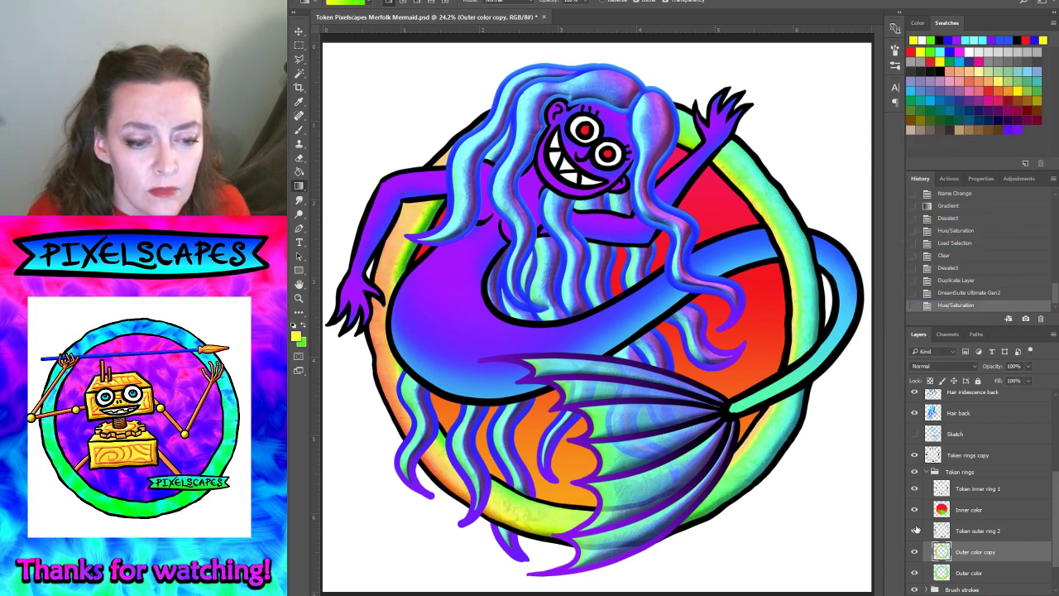
left_click(915, 552)
left_click(968, 572)
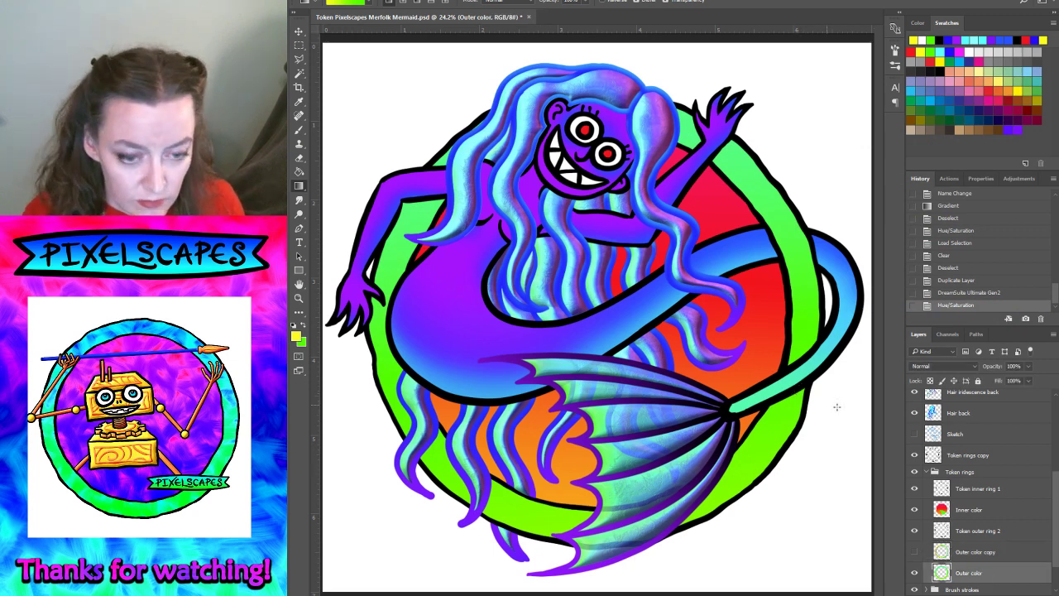
- Load the Hair back shape as a selection and add a new layer above Token rings copy
left_click(960, 414)
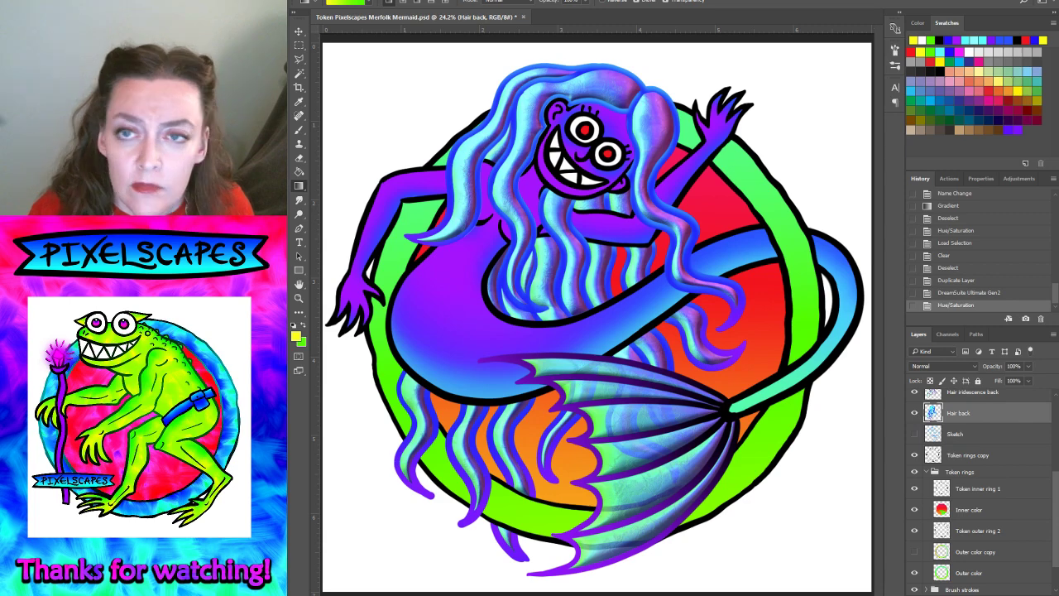
left_click(426, 0)
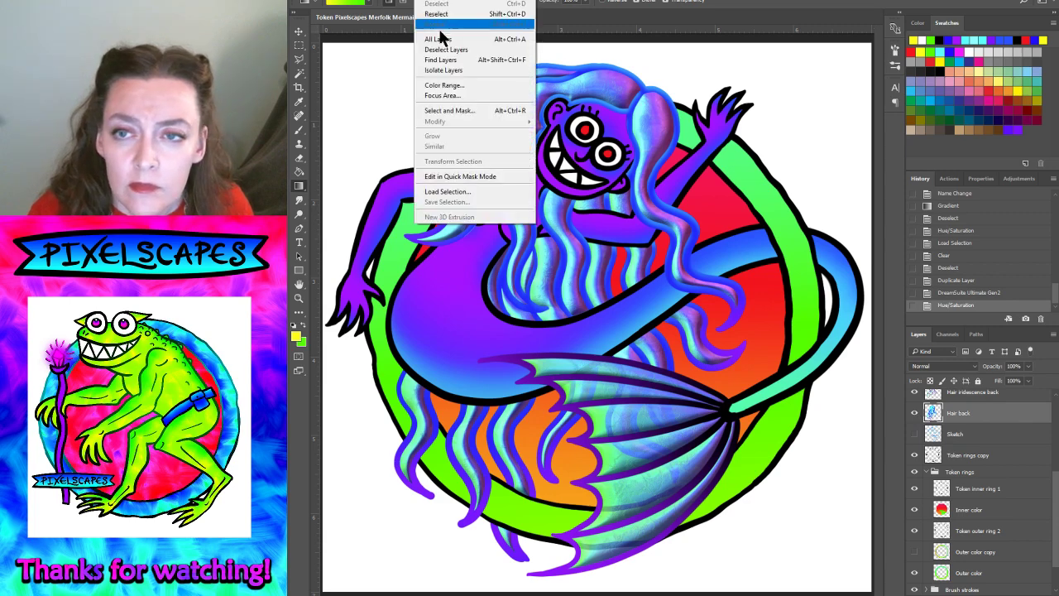
left_click(459, 194)
left_click(779, 203)
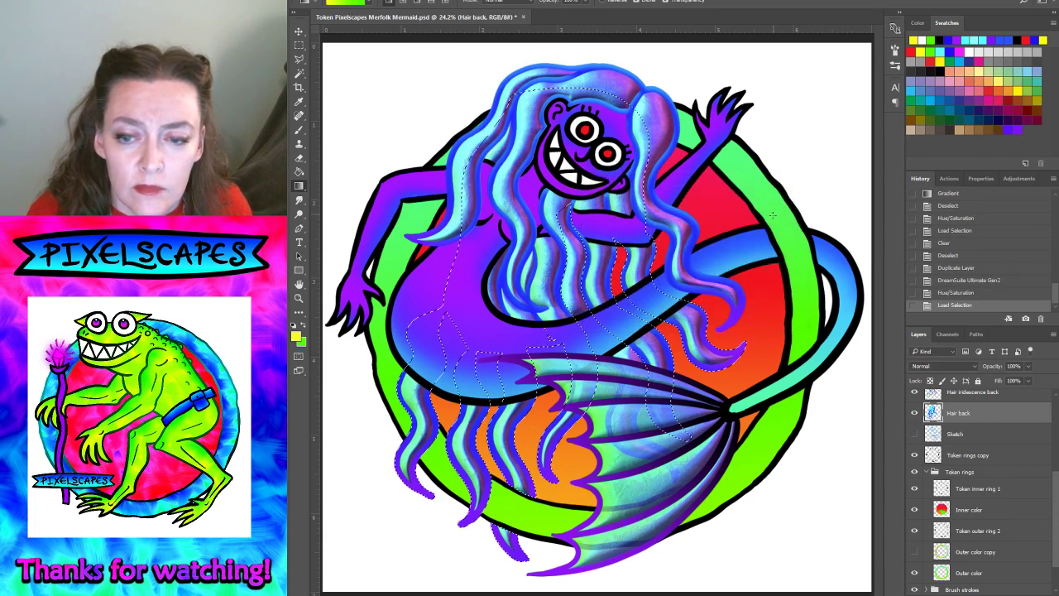
left_click(960, 452)
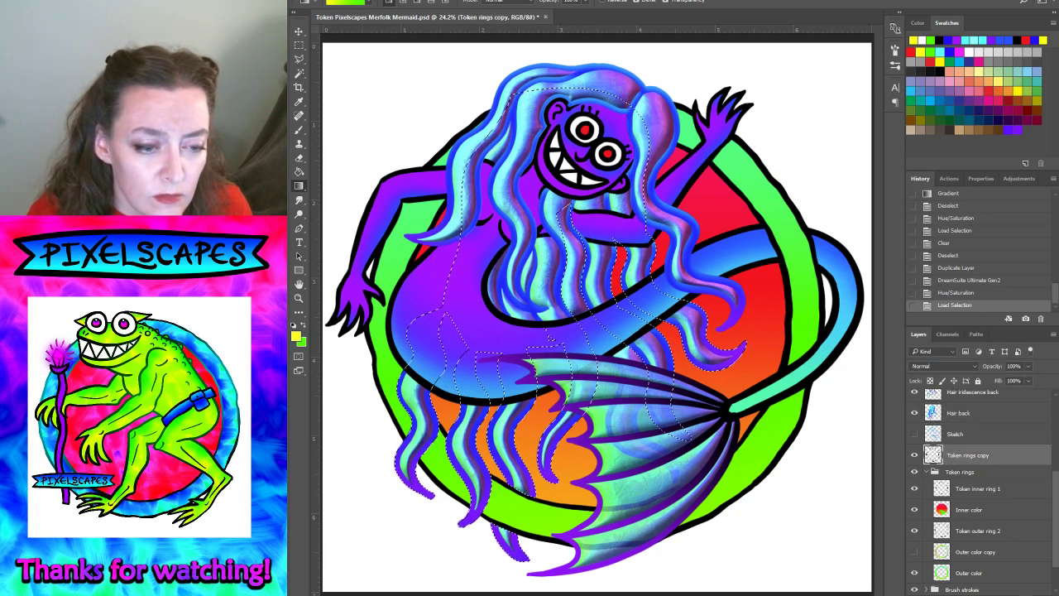
key("ctrl+shift+alt+n")
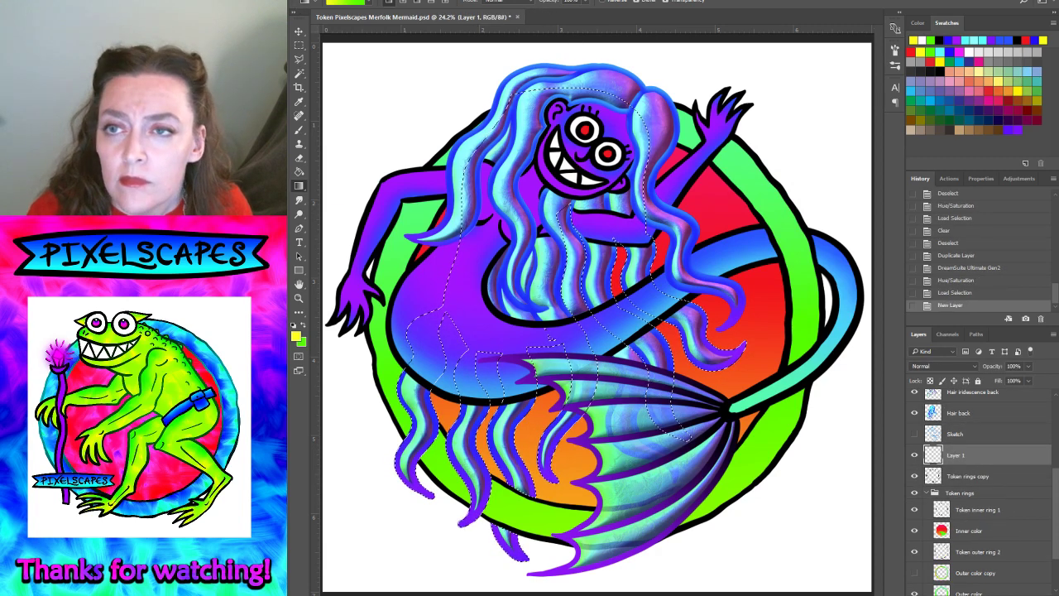
- Fill the hair selection with black on the new layer and deselect
key("alt+e")
left_click(364, 147)
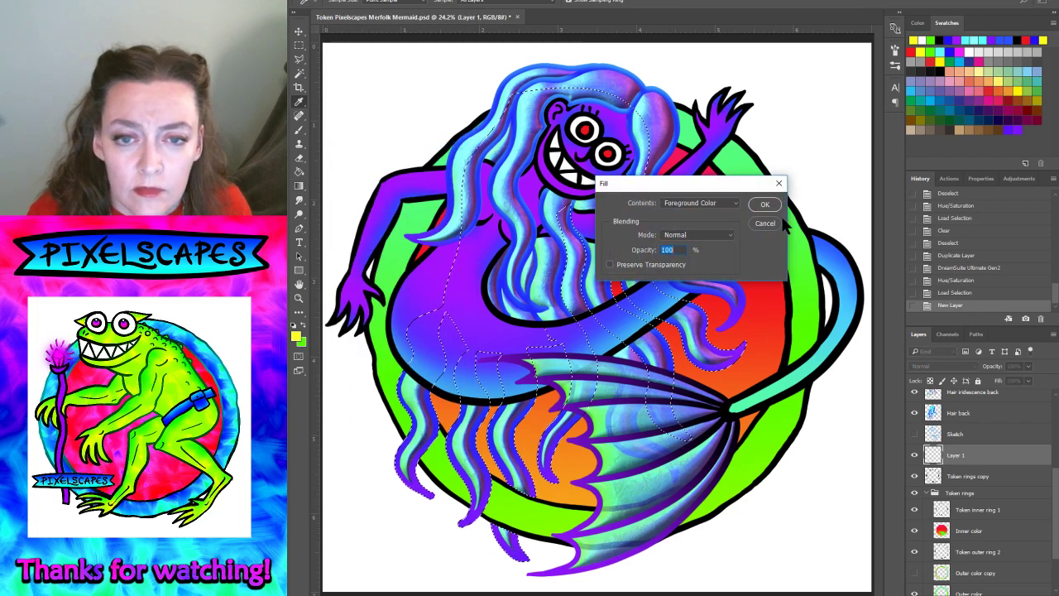
left_click(712, 203)
left_click(672, 273)
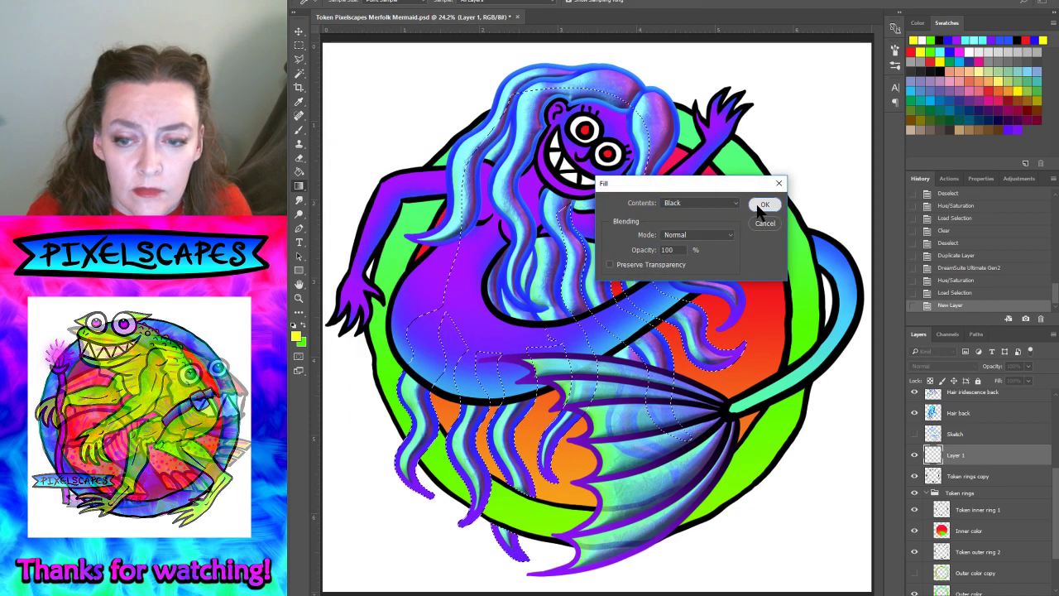
left_click(763, 205)
left_click(434, 3)
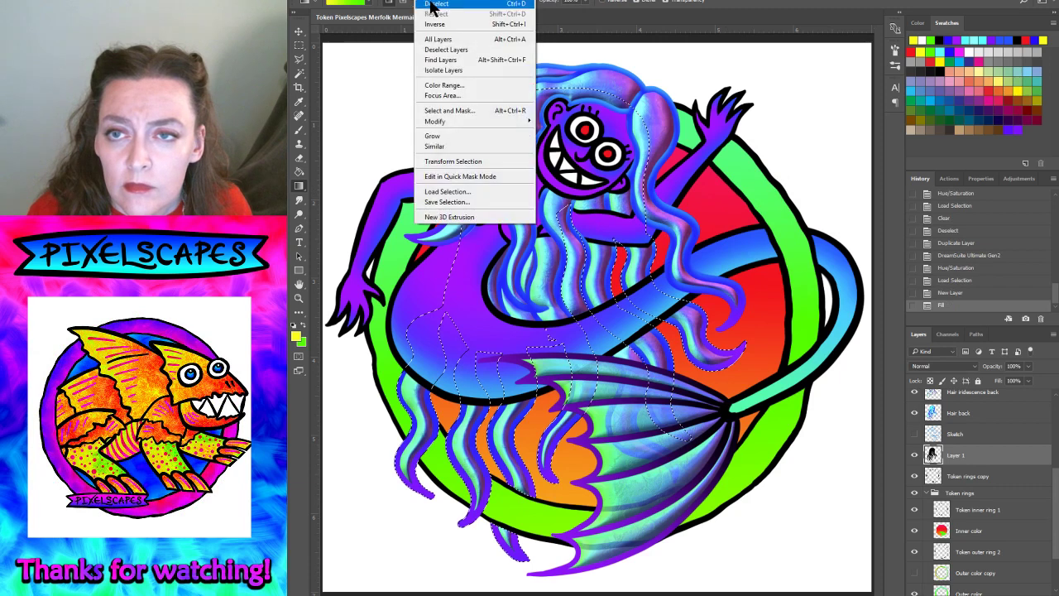
left_click(438, 24)
left_click(297, 33)
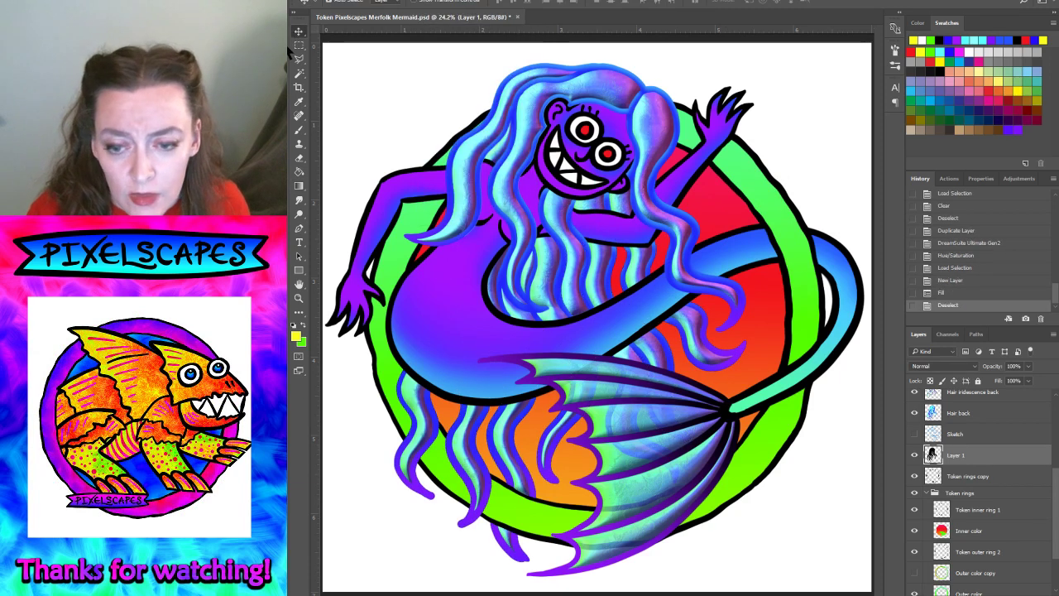
- Nudge the black silhouette down and apply a Gaussian Blur of radius 47
key("Down")
key("Down")
key("Down")
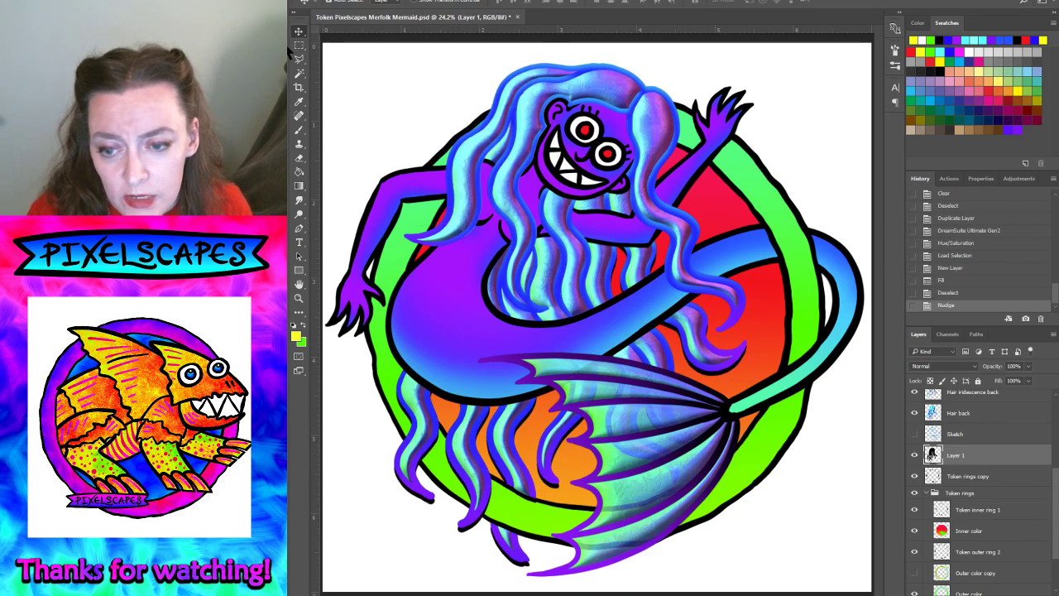
key("Down")
key("Down")
key("Down")
key("Down")
key("Down")
key("Down")
key("Down")
key("Down")
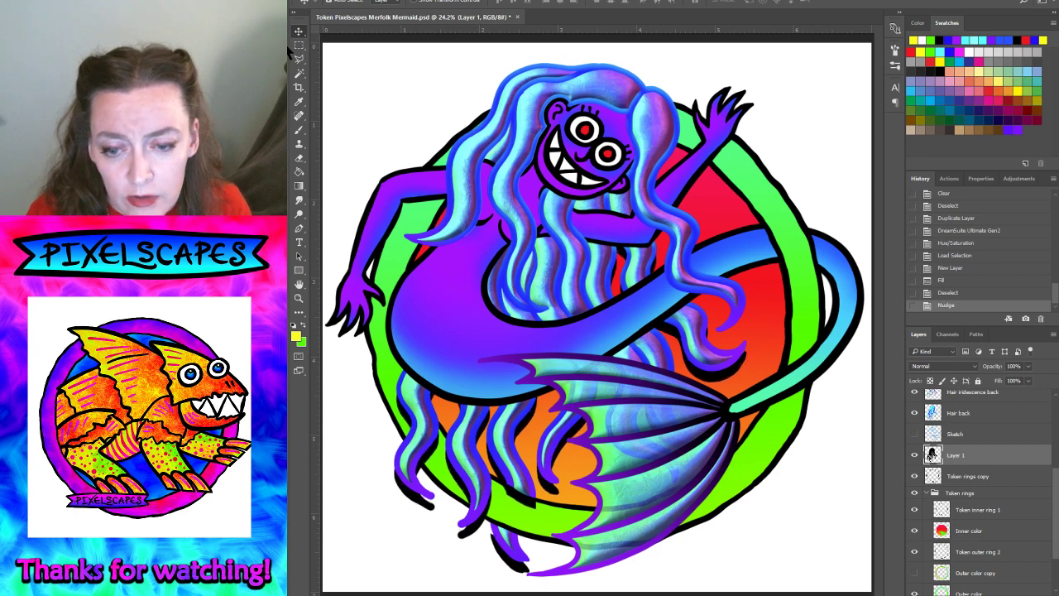
key("Down")
key("Down")
key("Down")
key("Up")
key("Up")
key("Up")
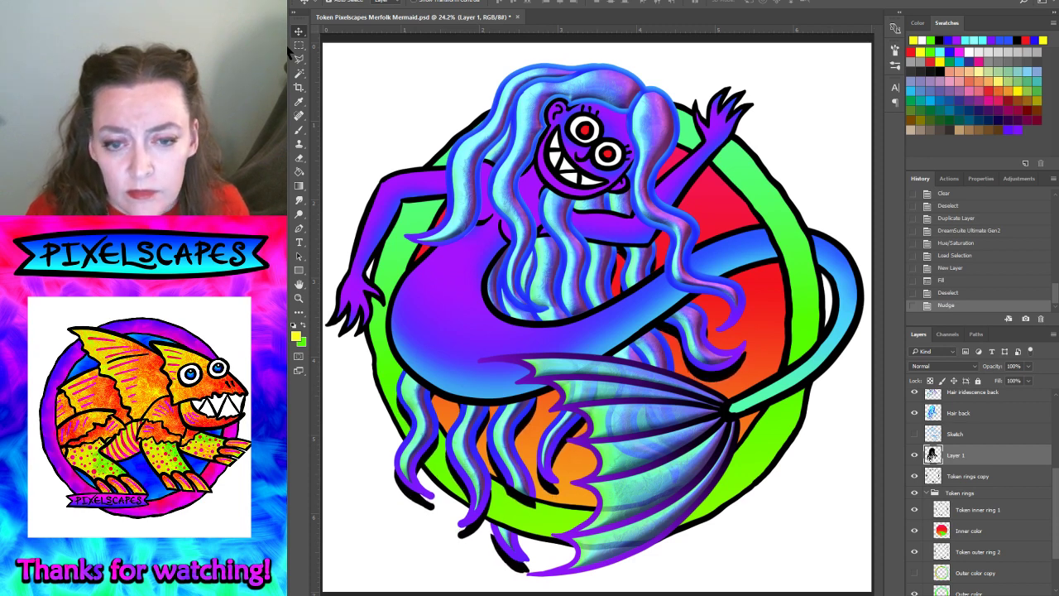
left_click(434, 3)
mouse_move(455, 100)
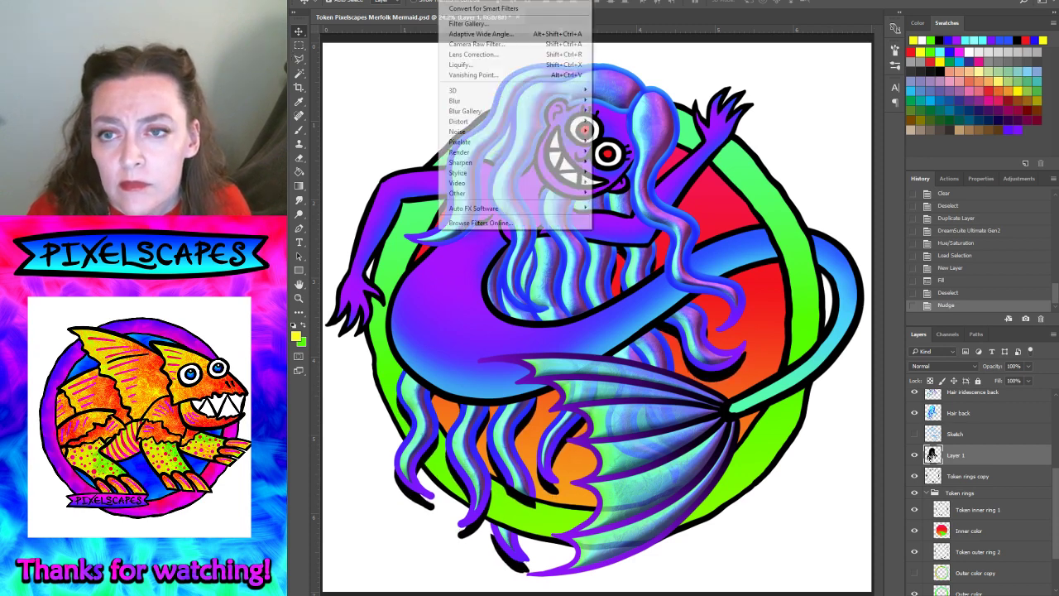
left_click(612, 141)
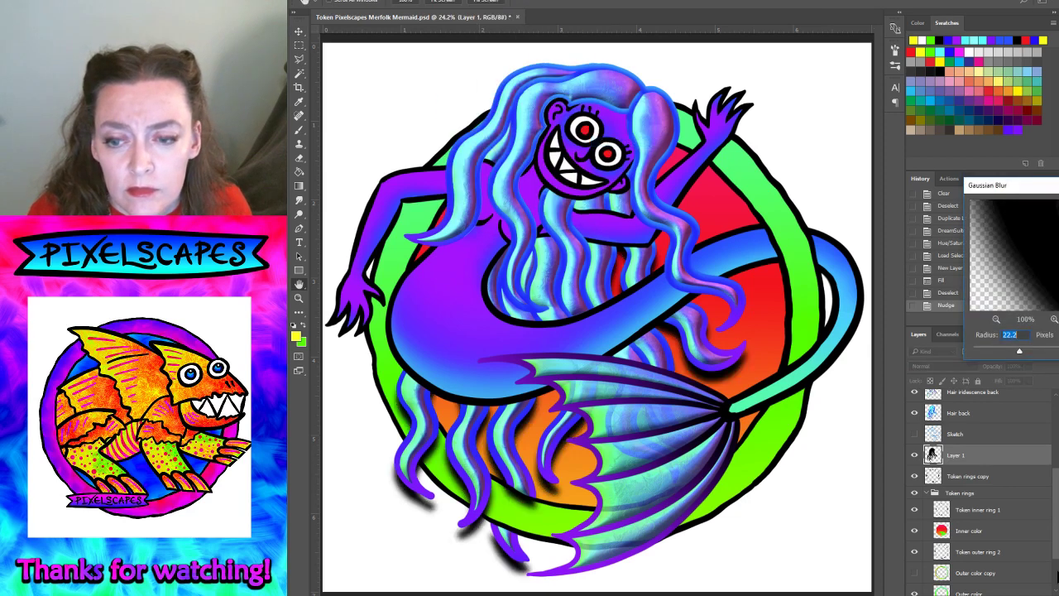
left_click_drag(1019, 351, 1049, 354)
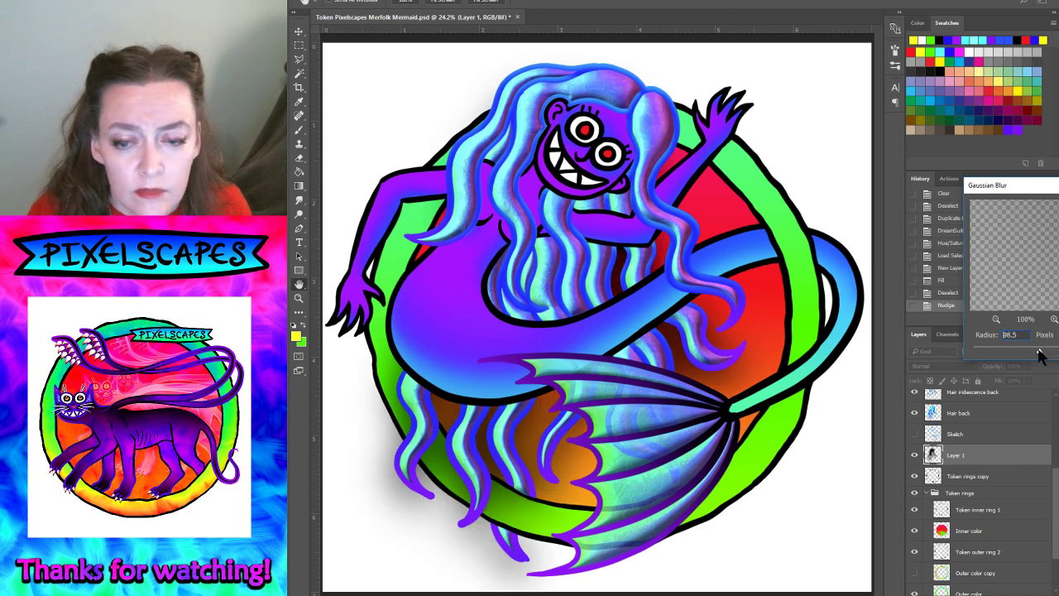
left_click_drag(1049, 354, 1023, 354)
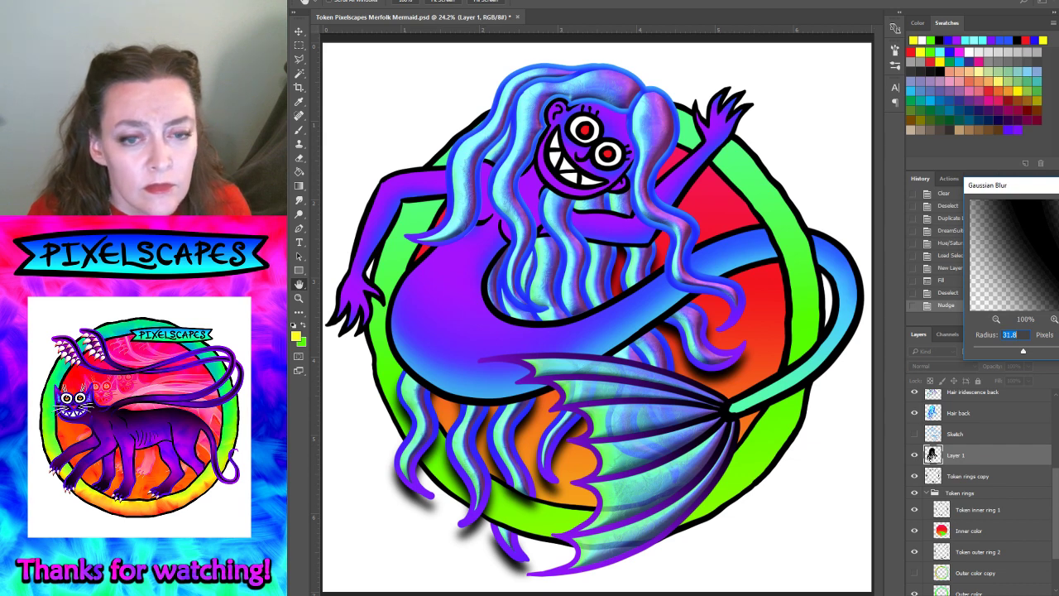
key("Return")
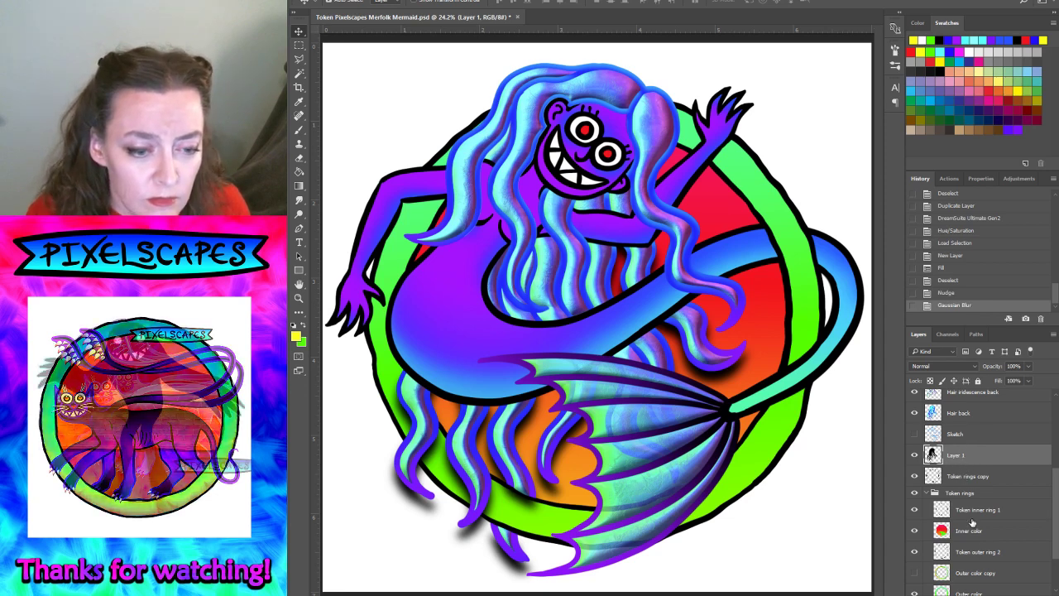
scroll(963, 528, "down", 1)
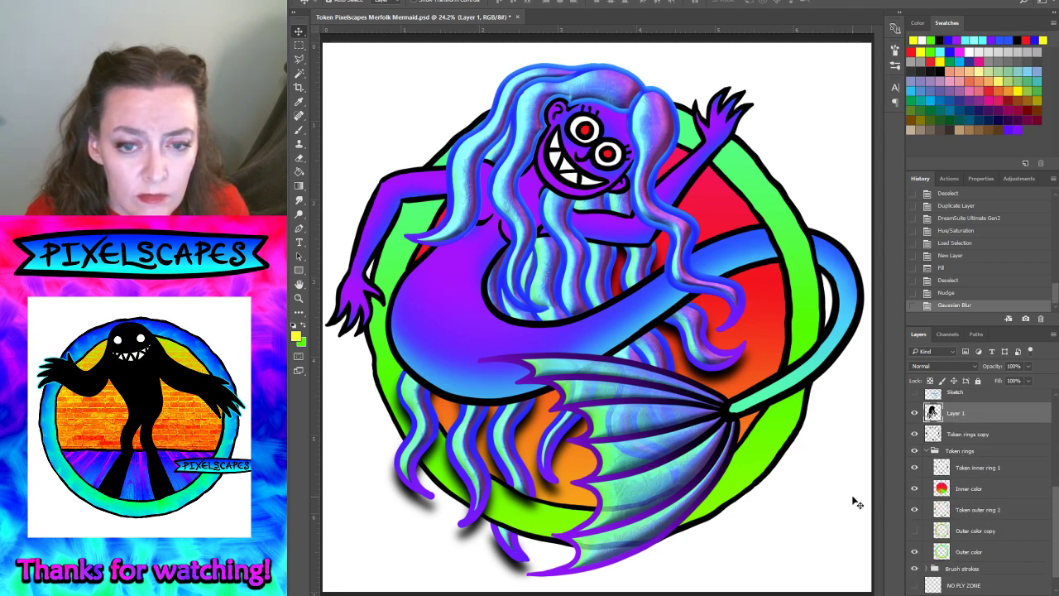
- Load the Outer color selection, invert it, and delete the shadow outside the ring
left_click(967, 552)
left_click(426, 0)
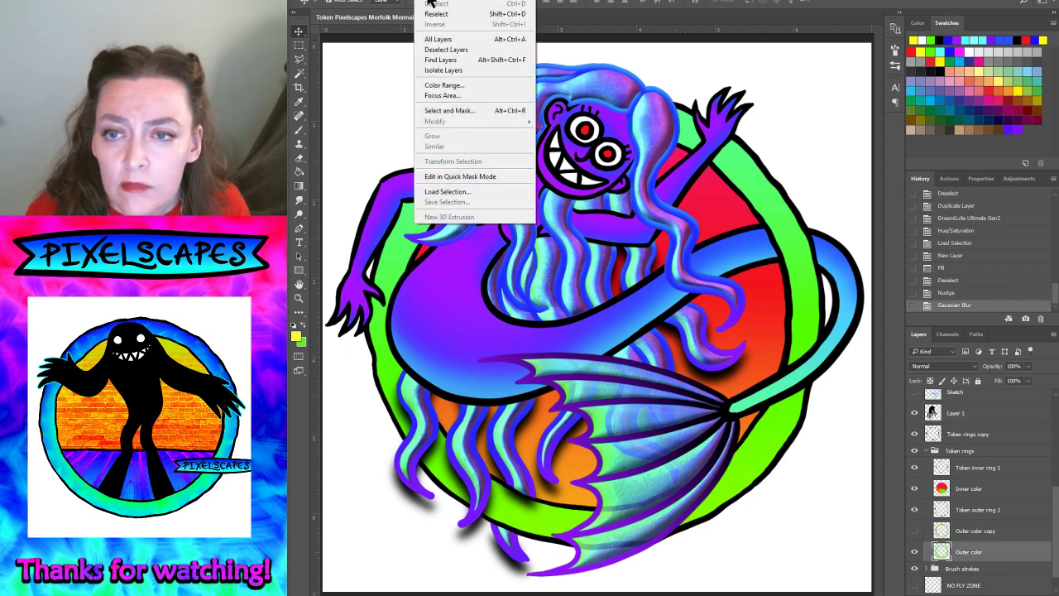
left_click(447, 192)
left_click(778, 203)
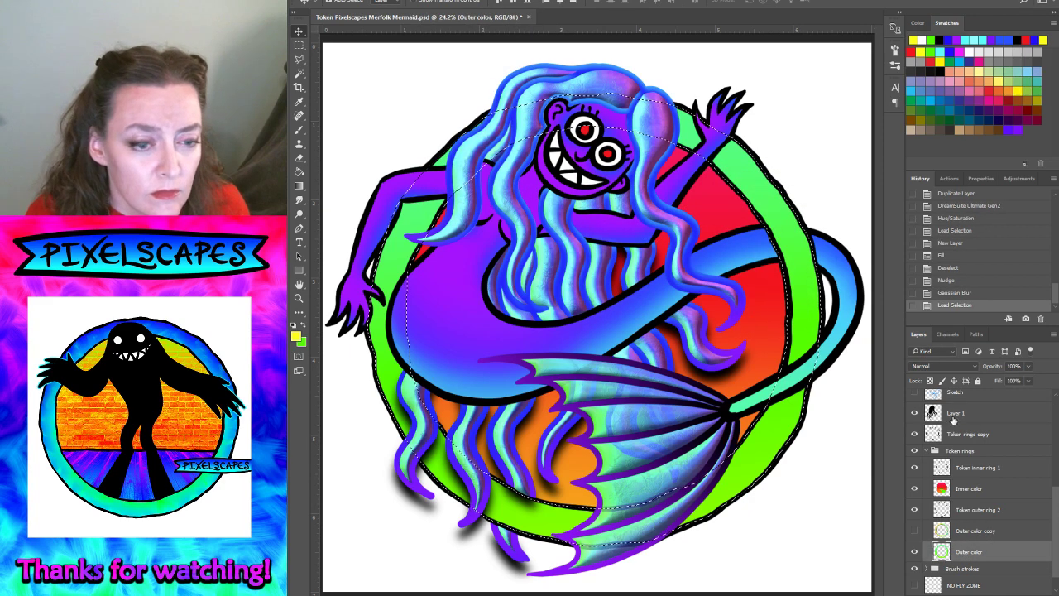
left_click(955, 413)
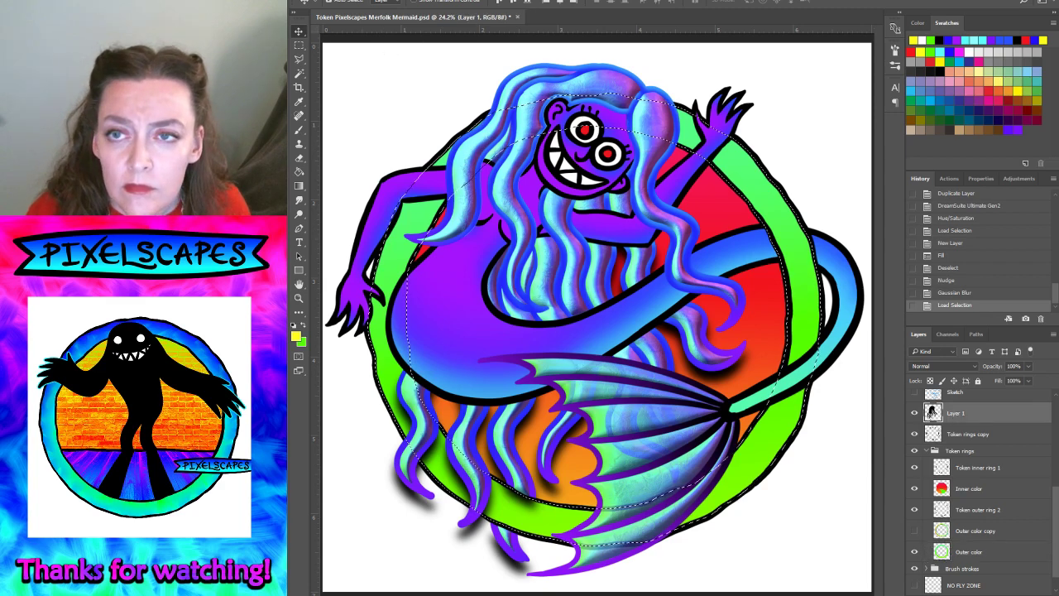
left_click(426, 0)
left_click(443, 25)
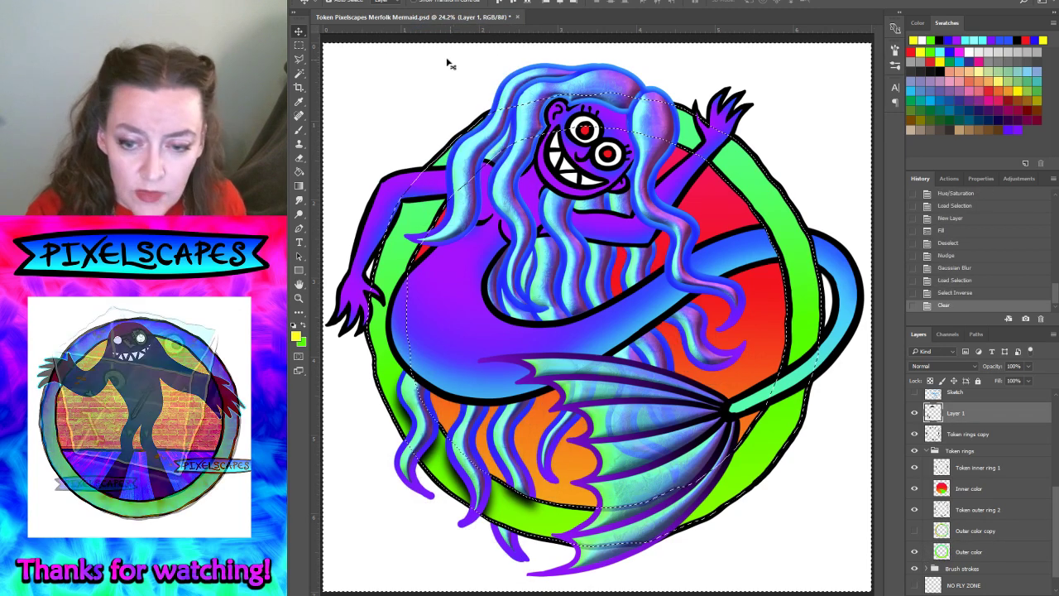
key("Delete")
left_click(426, 0)
left_click(438, 14)
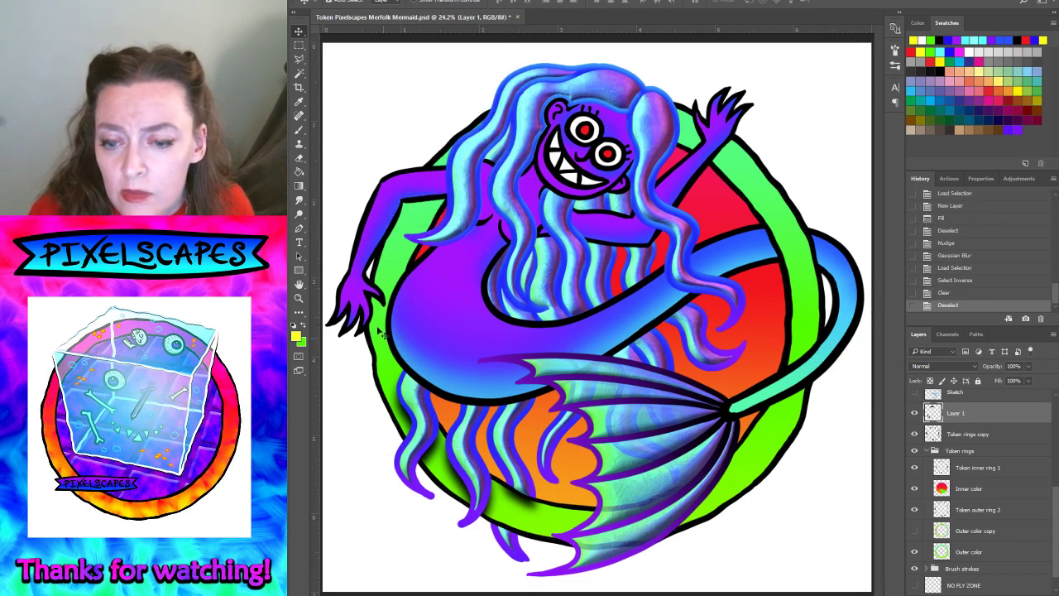
- Erase stray shadow near the tail with a 77 px, then 149 px eraser
left_click(300, 158)
left_click(342, 4)
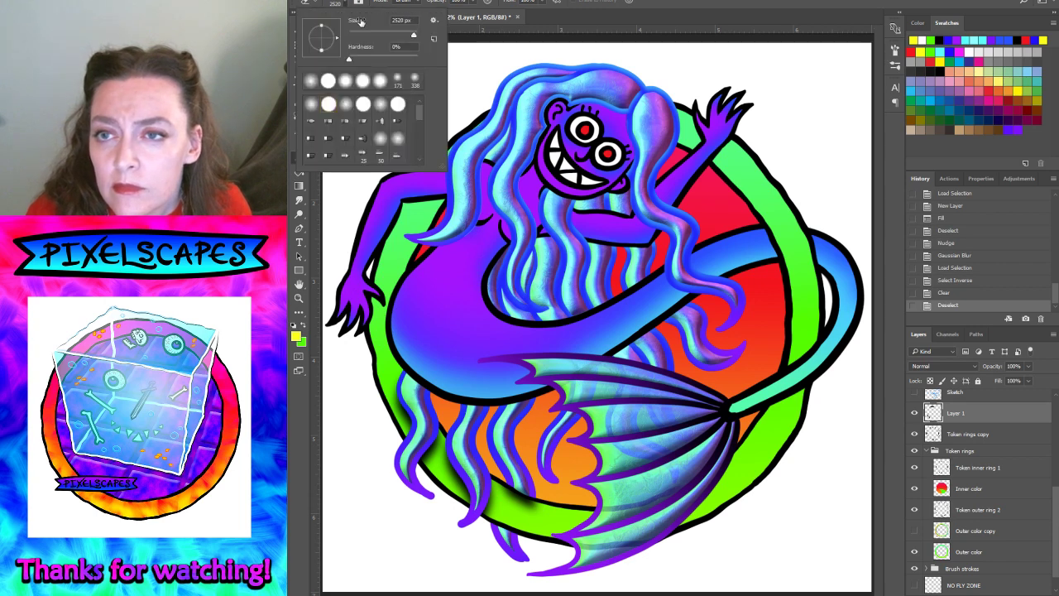
left_click(329, 103)
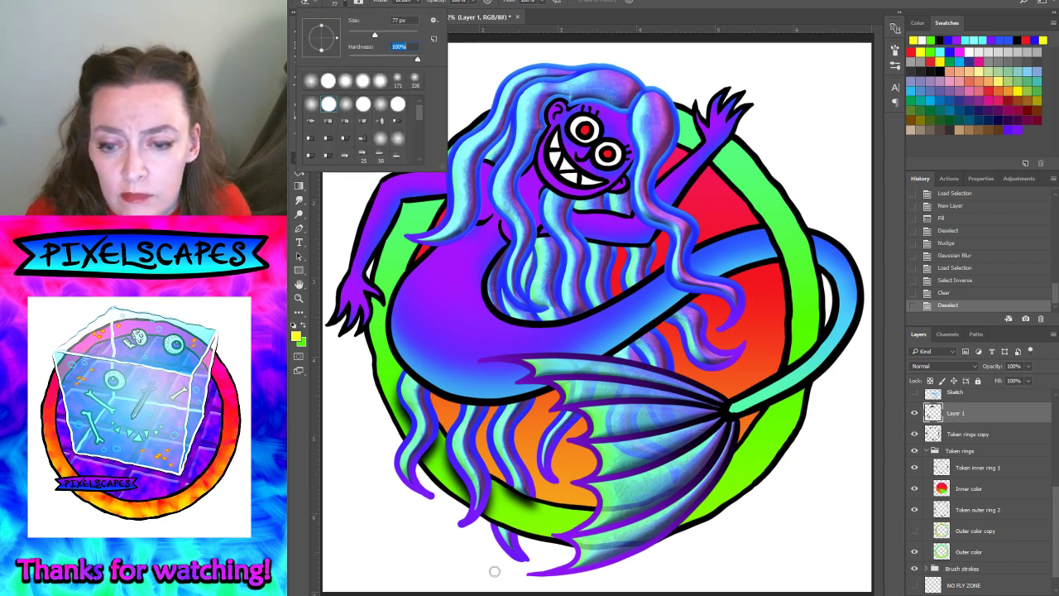
key("Return")
left_click(506, 492)
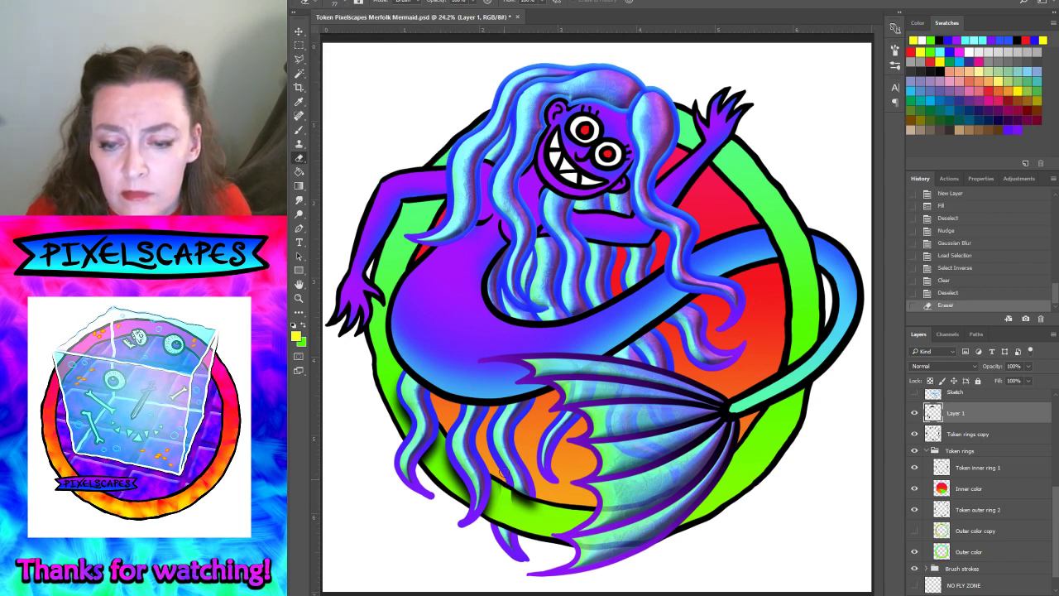
left_click(341, 4)
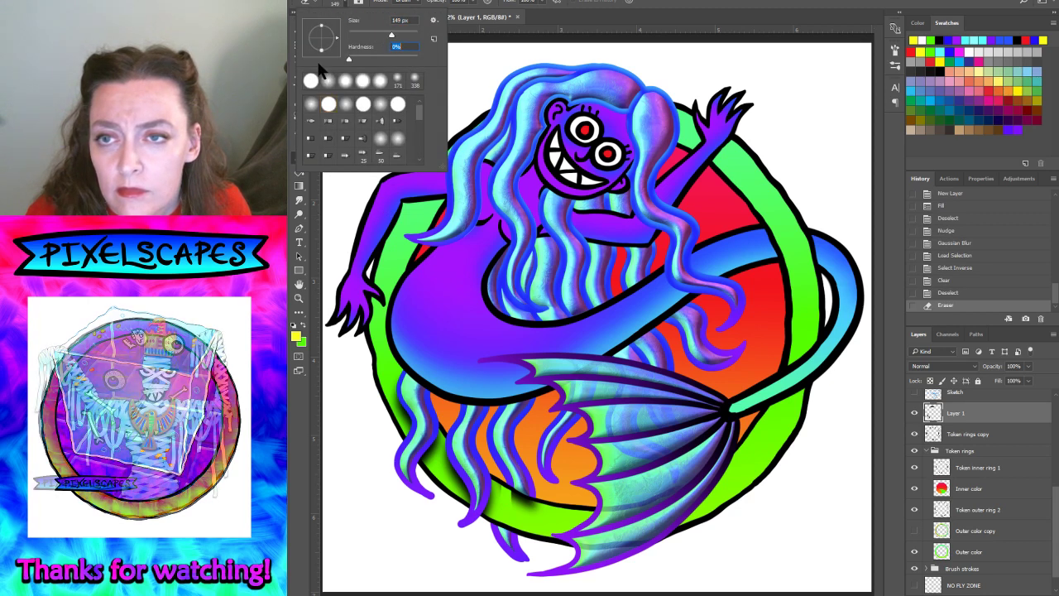
key("Return")
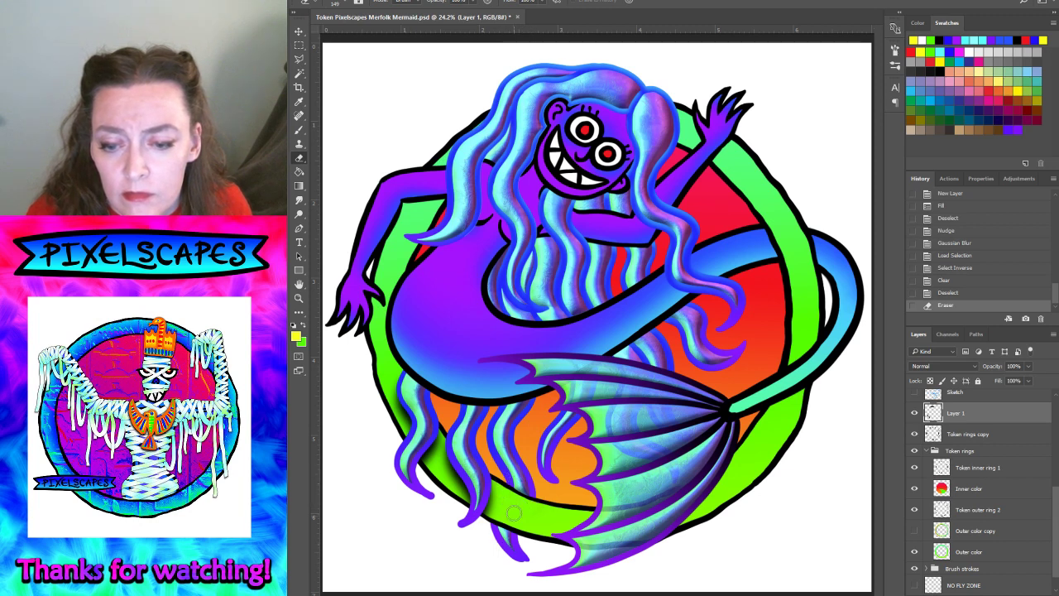
left_click_drag(533, 501, 528, 532)
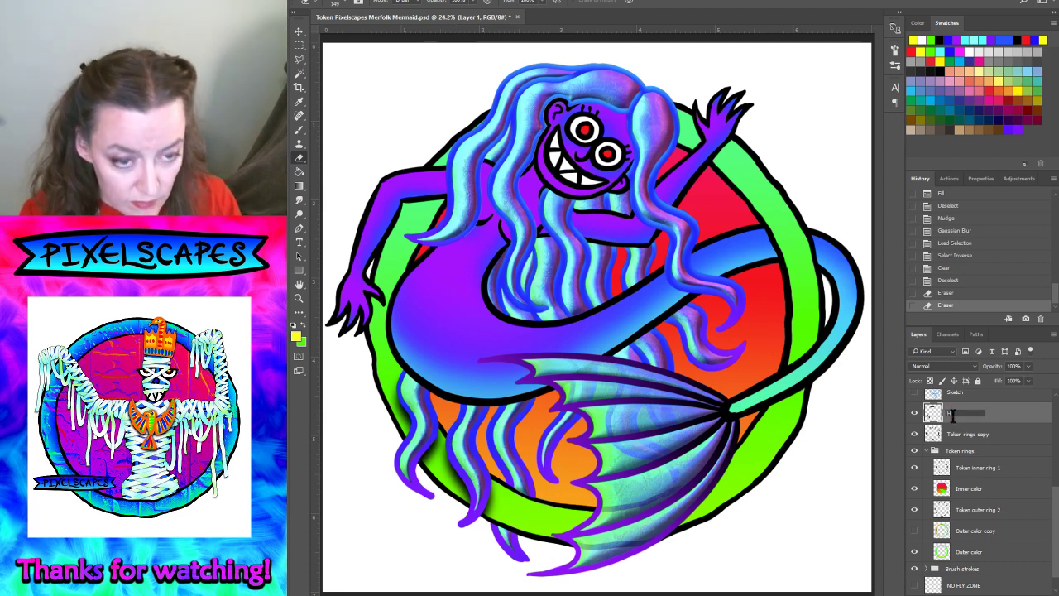
- Name the shadow layer Hair shadow ring and select the Hair front layer
type("Hair shadow ring")
key("Return")
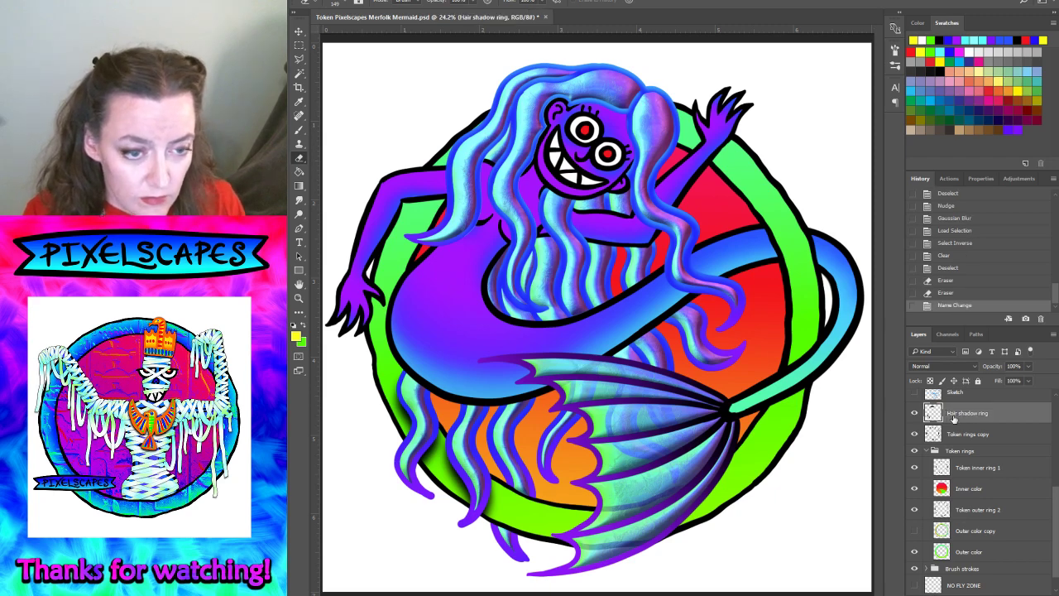
scroll(953, 418, "up", 3)
left_click(955, 418)
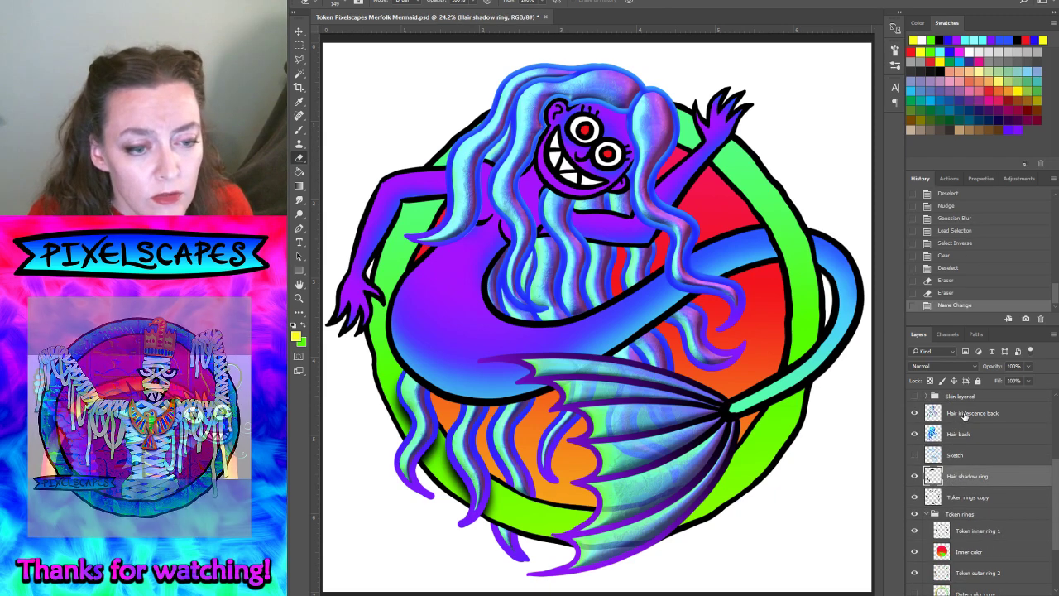
scroll(962, 431, "up", 1)
scroll(963, 432, "up", 1)
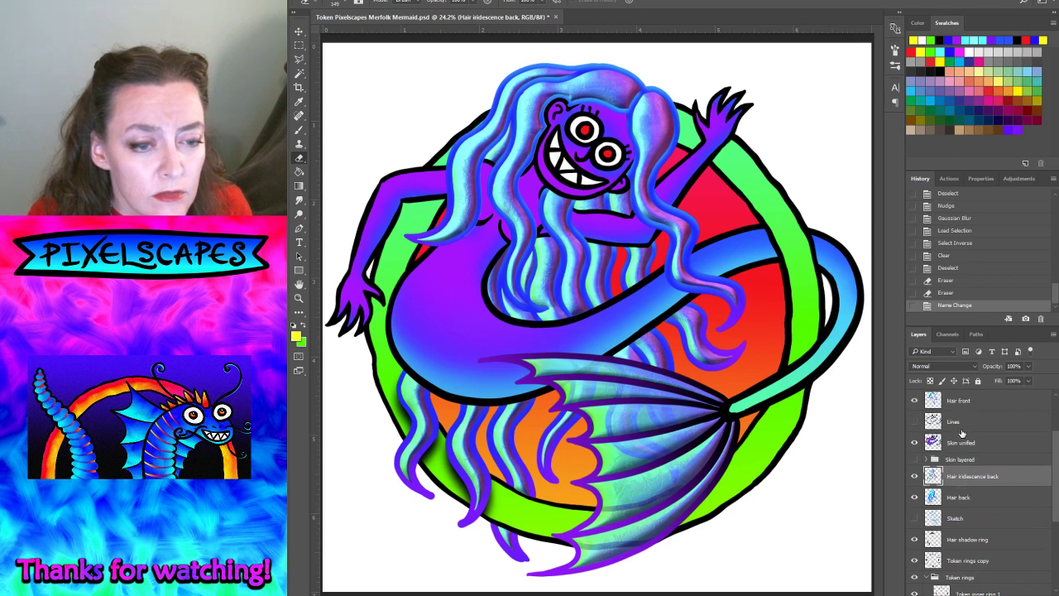
scroll(965, 433, "up", 1)
left_click(958, 403)
scroll(961, 422, "up", 1)
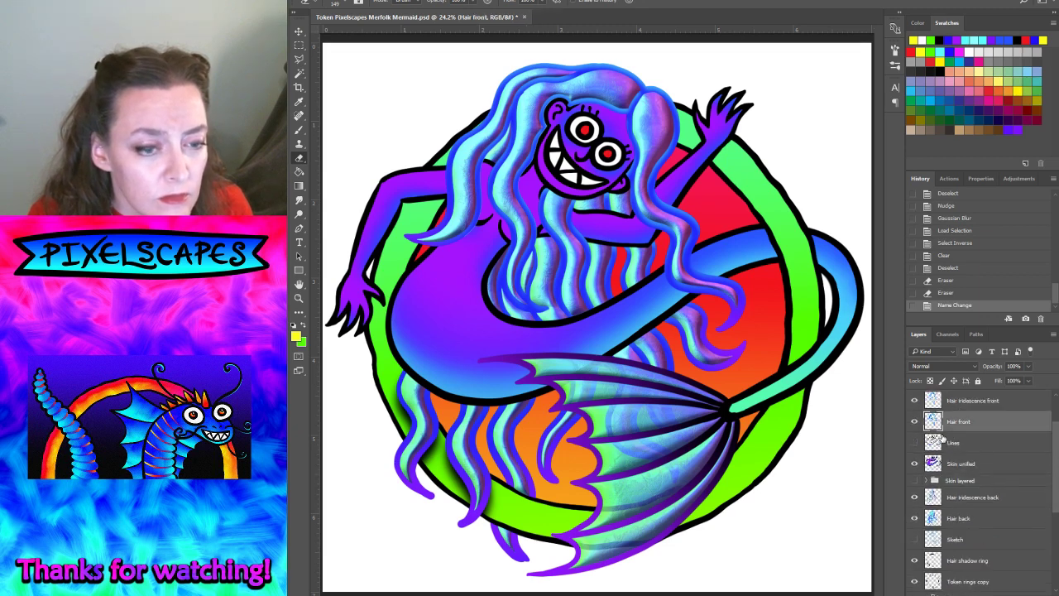
scroll(964, 427, "up", 1)
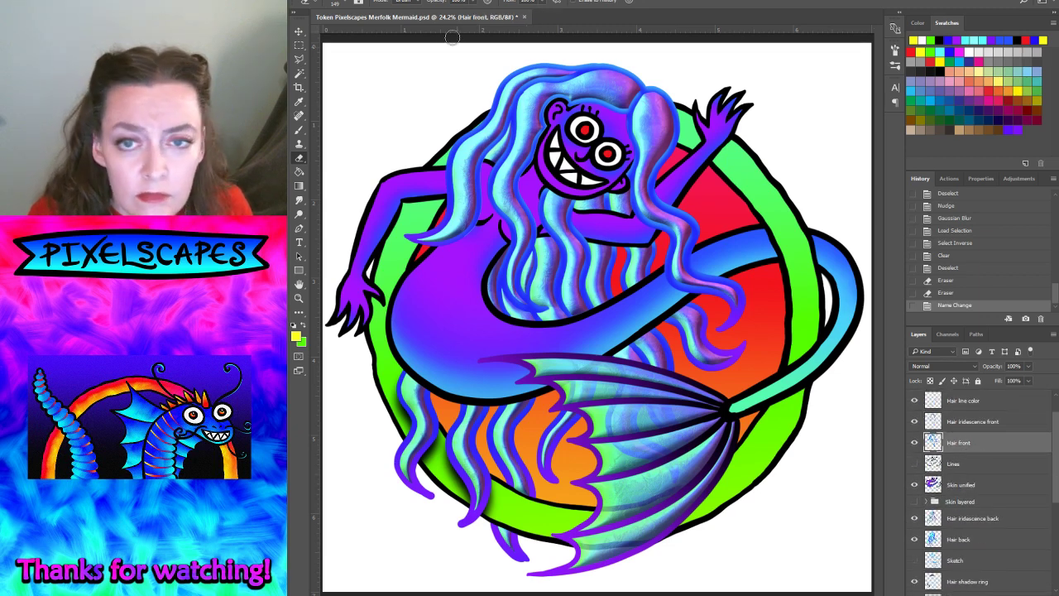
- Load Hair front's shape as a selection and add a layer beneath it named Hair front shadow
left_click(431, 4)
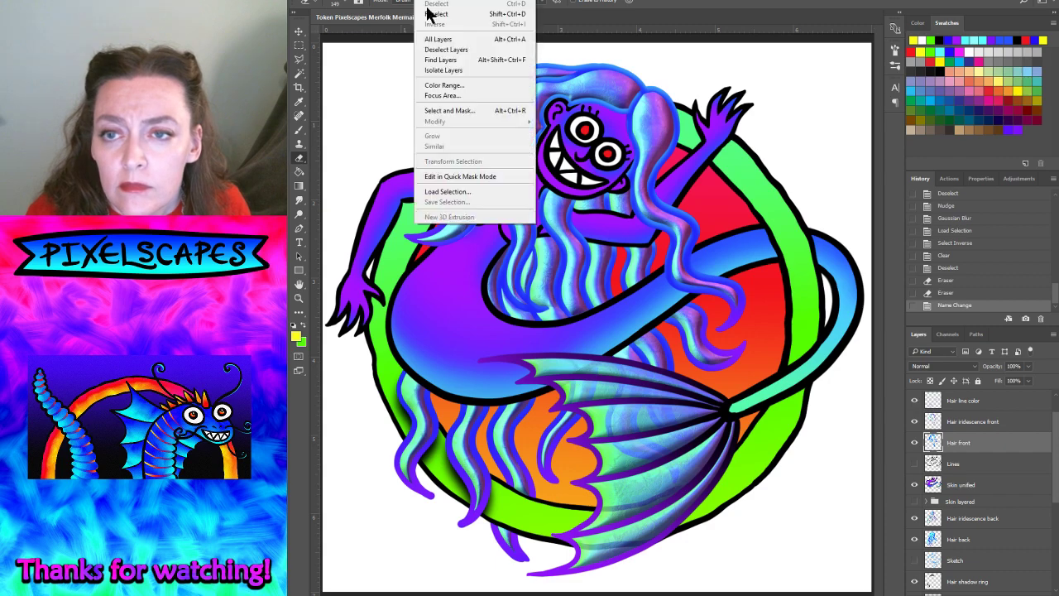
left_click(463, 191)
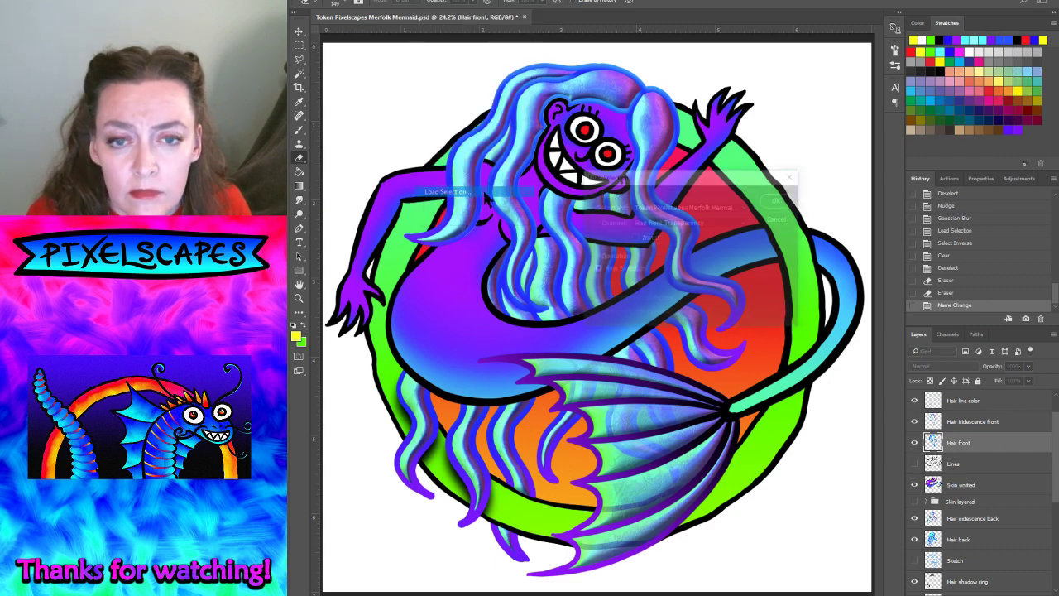
left_click(775, 202)
scroll(977, 488, "down", 1)
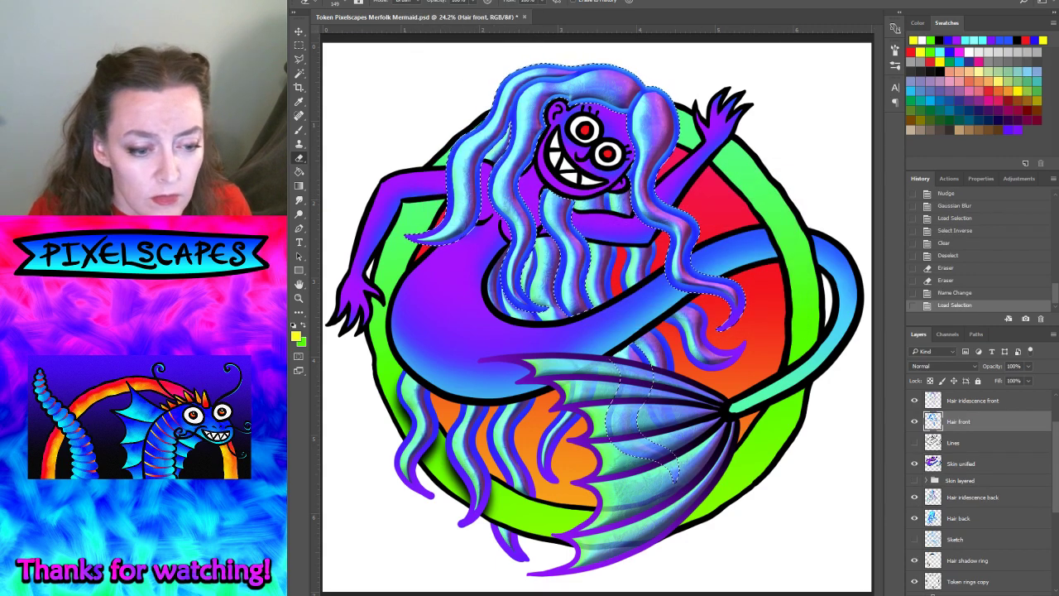
key("ctrl+shift+alt+n")
left_click_drag(958, 423, 956, 442)
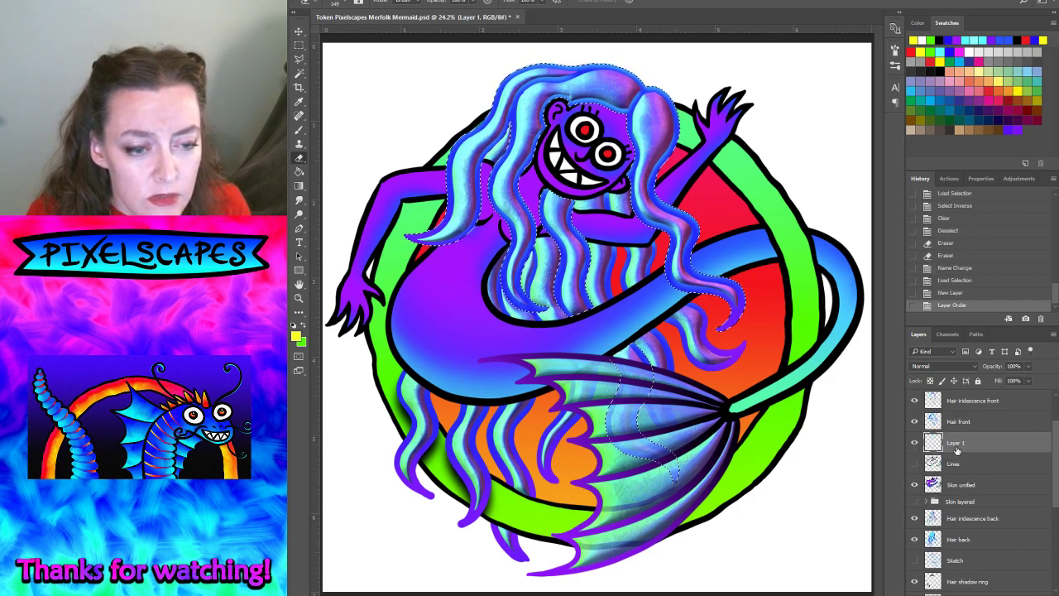
double_click(956, 442)
type("Hair")
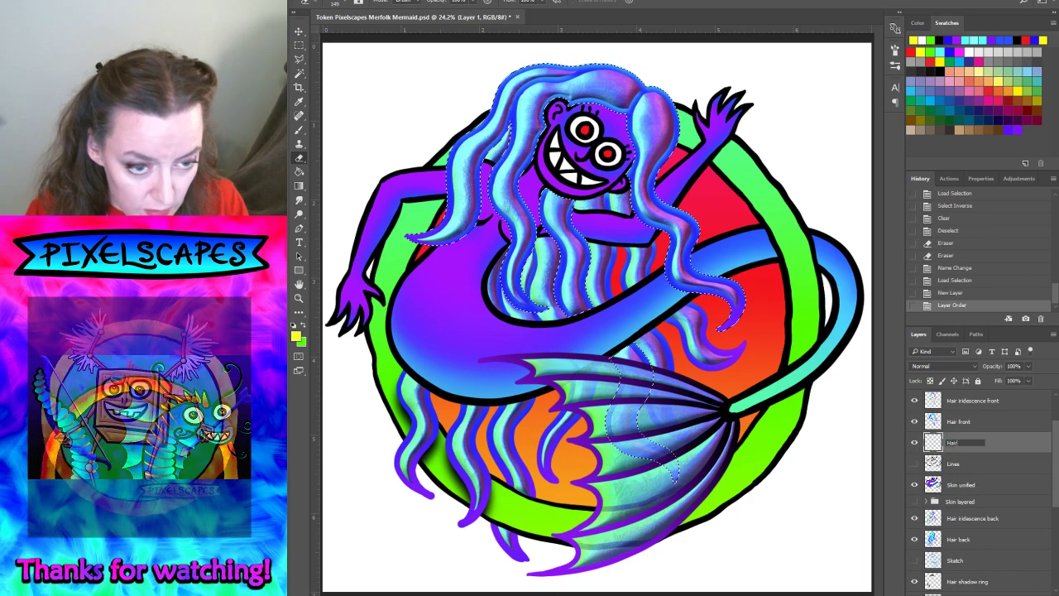
type(" front shadow")
key("Return")
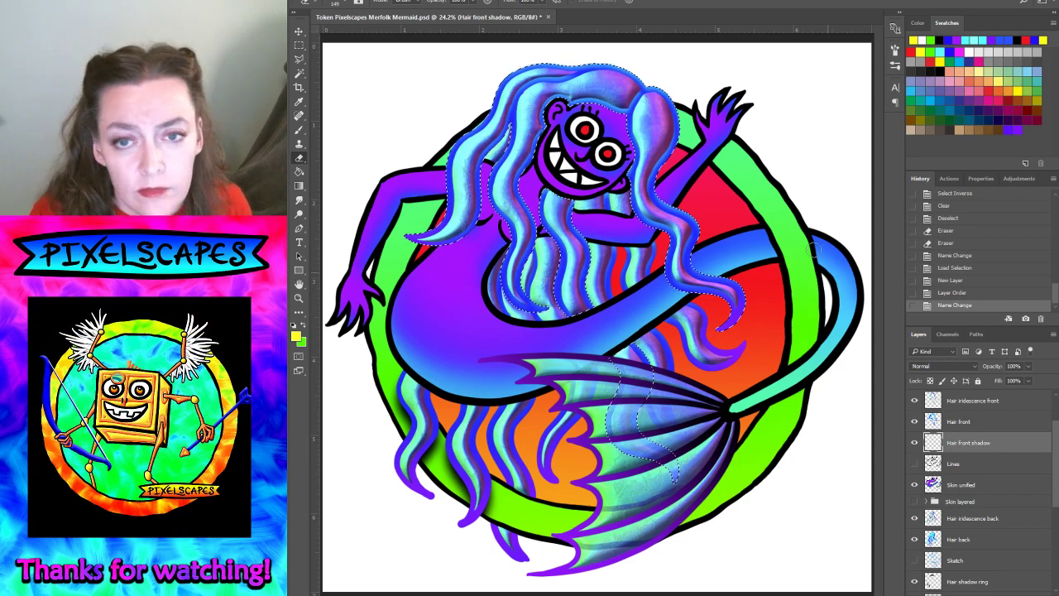
- Fill the hair-shaped selection on Hair front shadow and deselect
left_click(343, 4)
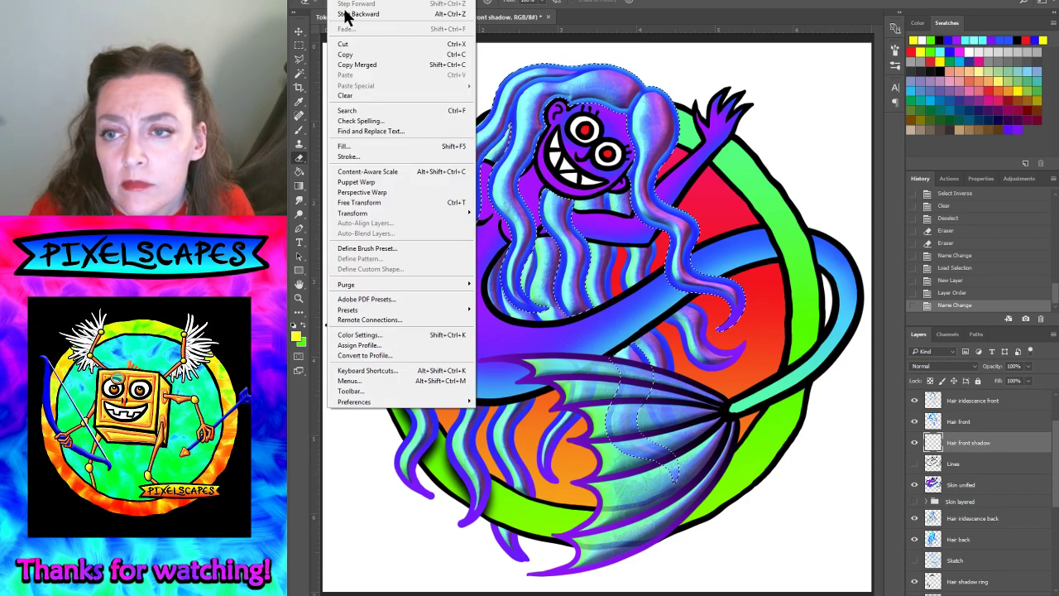
left_click(348, 145)
left_click(762, 206)
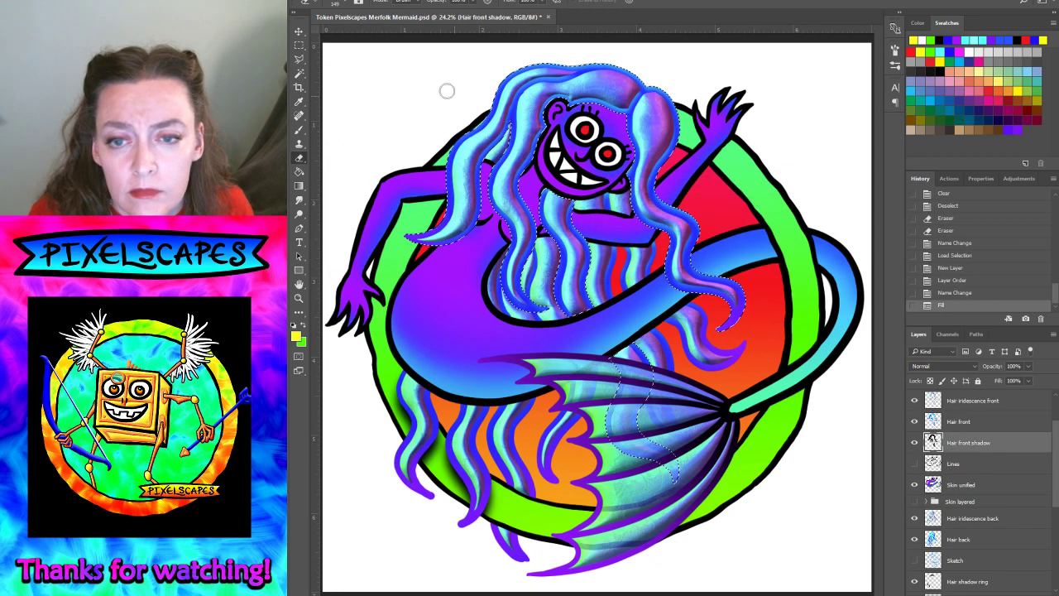
left_click(426, 1)
left_click(440, 5)
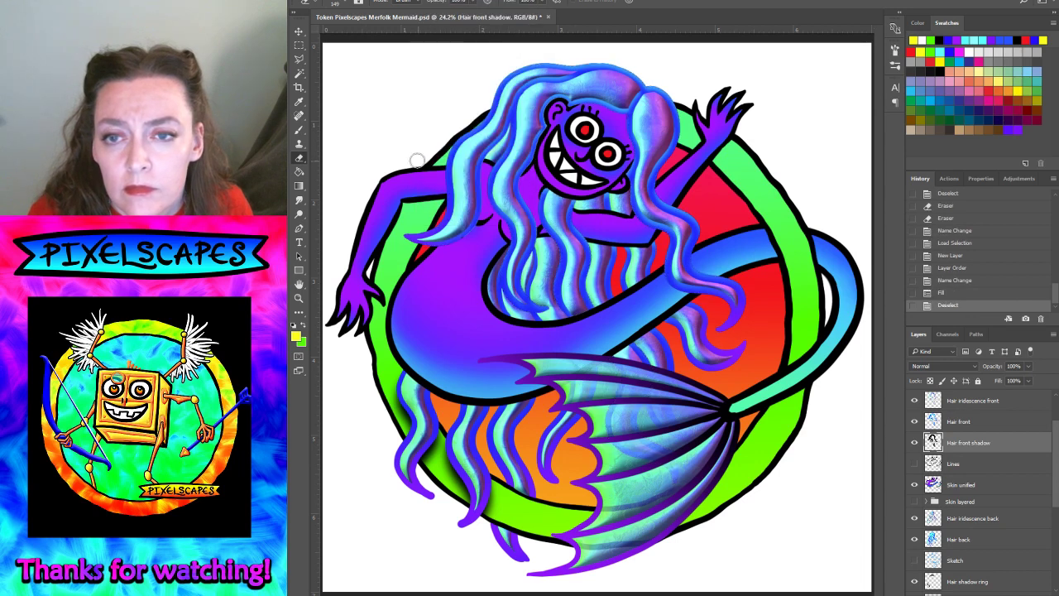
left_click(299, 32)
- Nudge the hair shadow left, Gaussian-blur it, and erase some shadow near the head
key("Left")
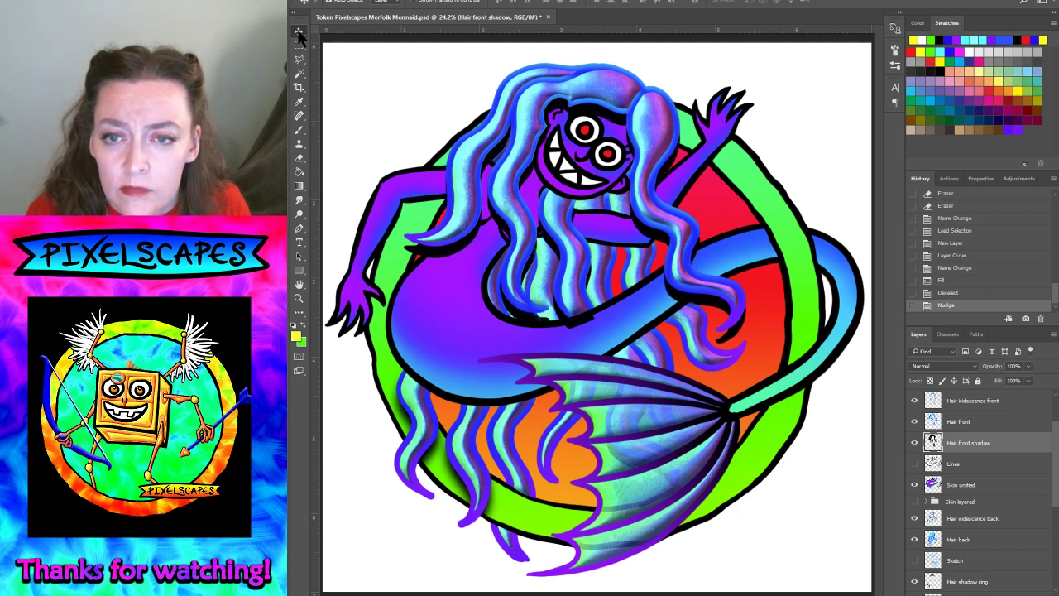
left_click(454, 1)
left_click(456, 2)
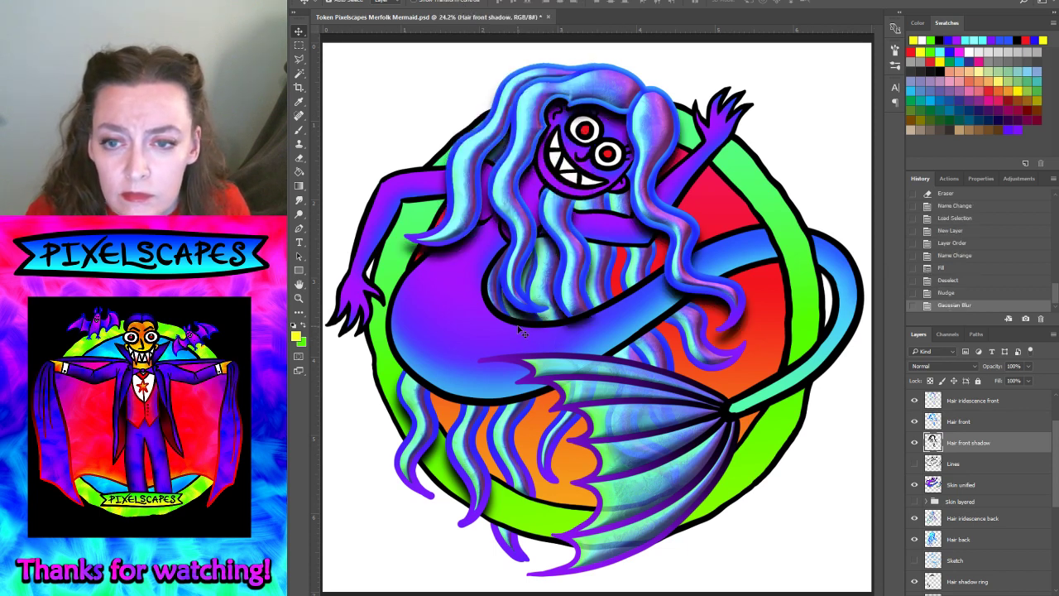
left_click(300, 158)
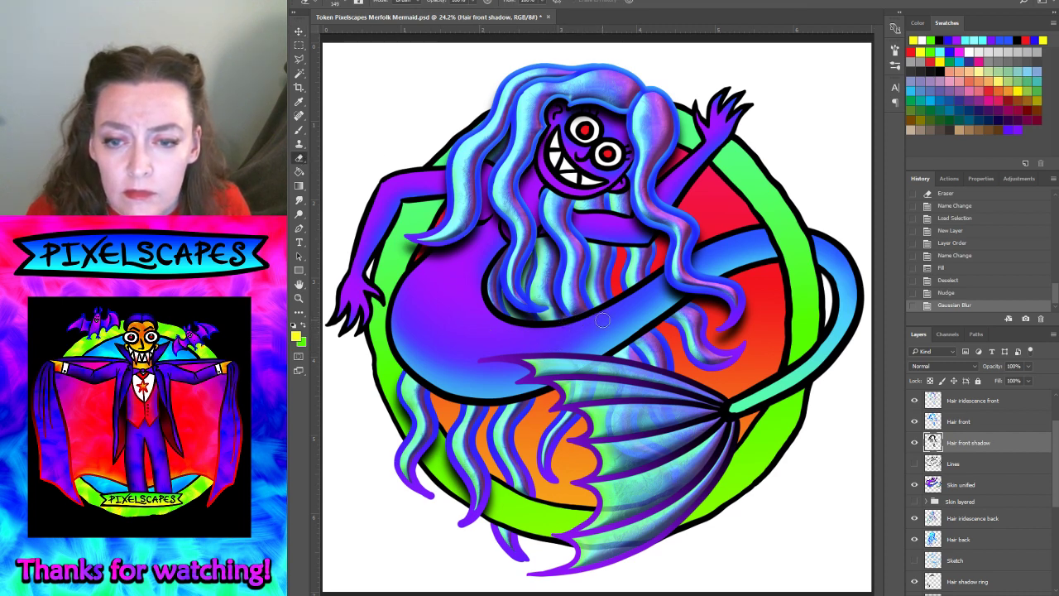
left_click(603, 321)
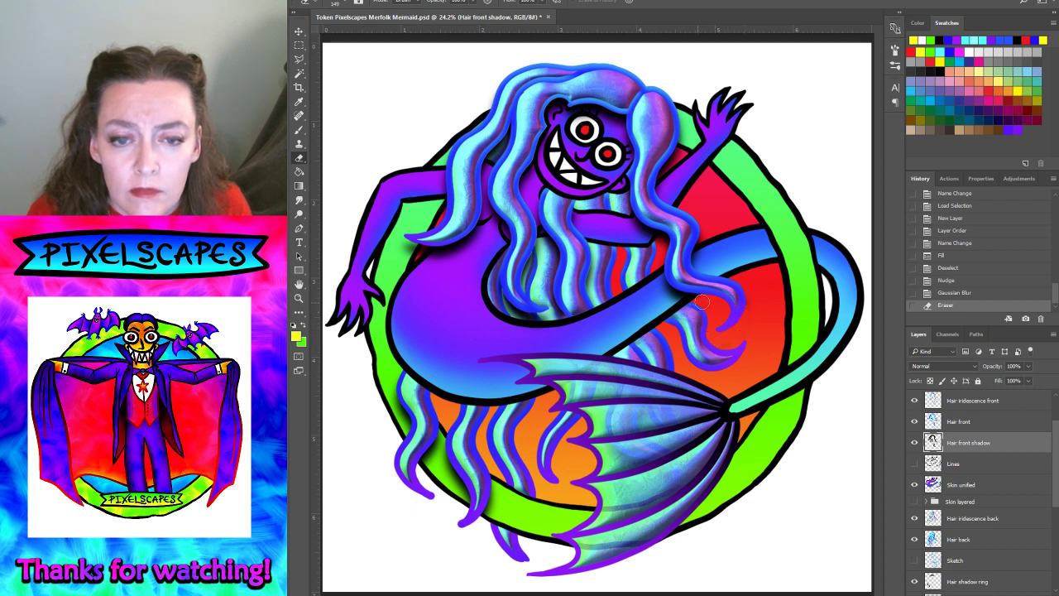
- Erase stray hair-shadow patches around the face and hair, undoing the last stroke
left_click(752, 298)
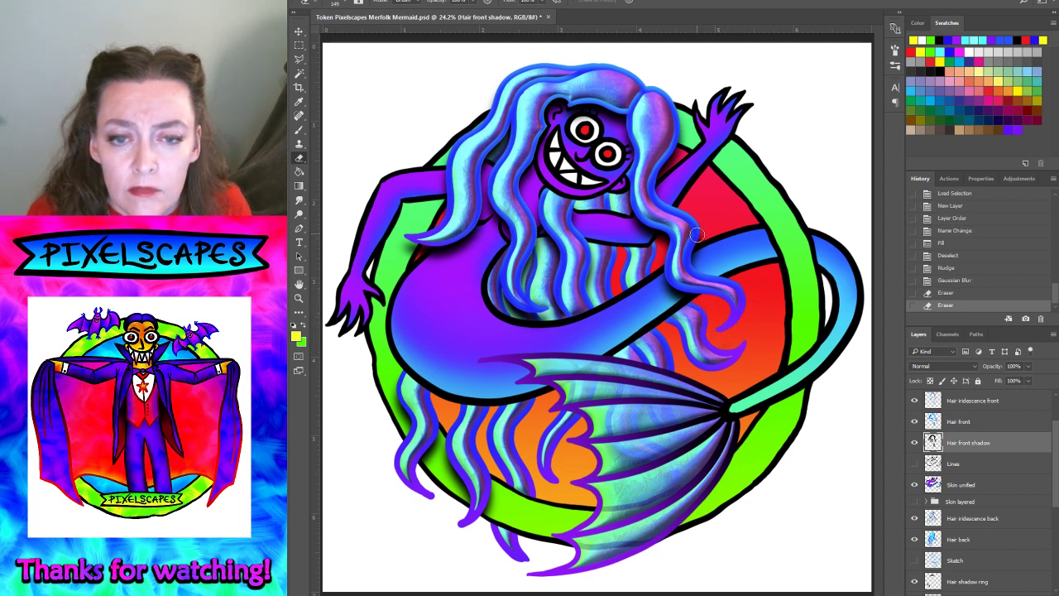
left_click_drag(681, 241, 689, 236)
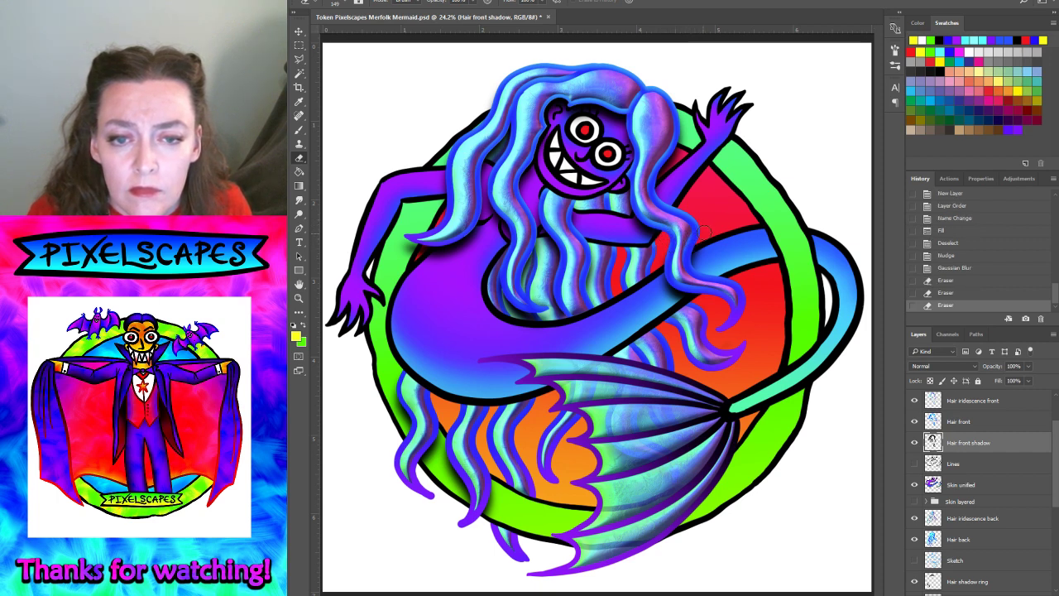
left_click(702, 233)
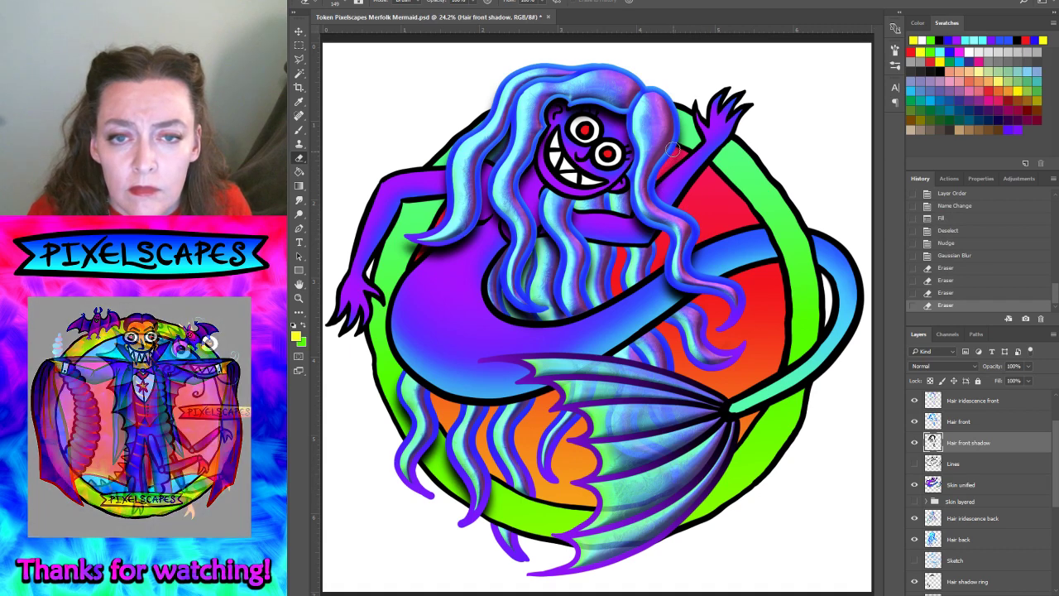
left_click_drag(668, 156, 658, 174)
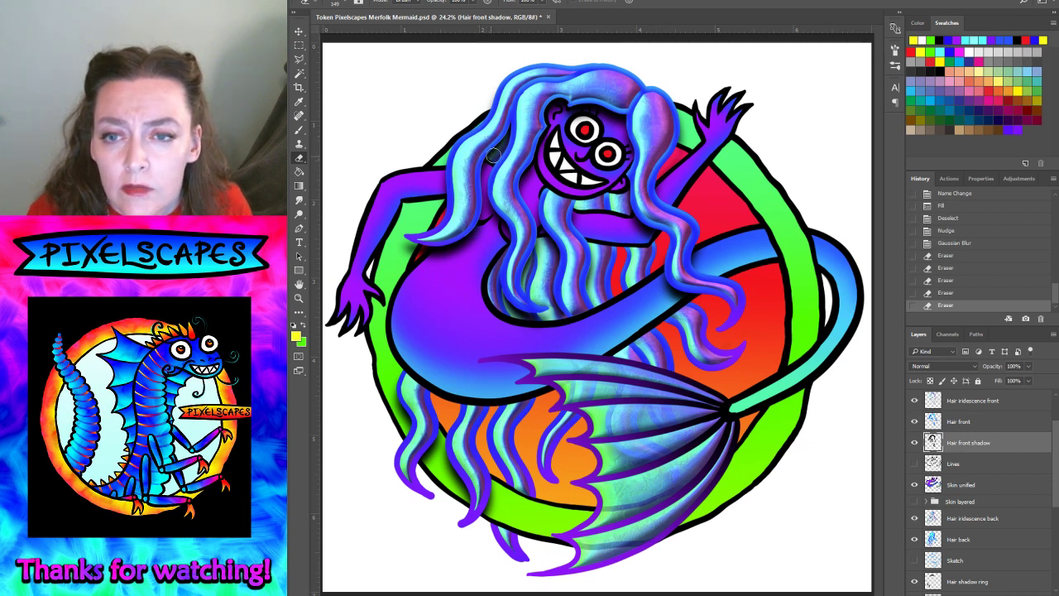
mouse_move(520, 139)
left_mouse_down()
mouse_move(502, 166)
mouse_move(517, 124)
left_mouse_up()
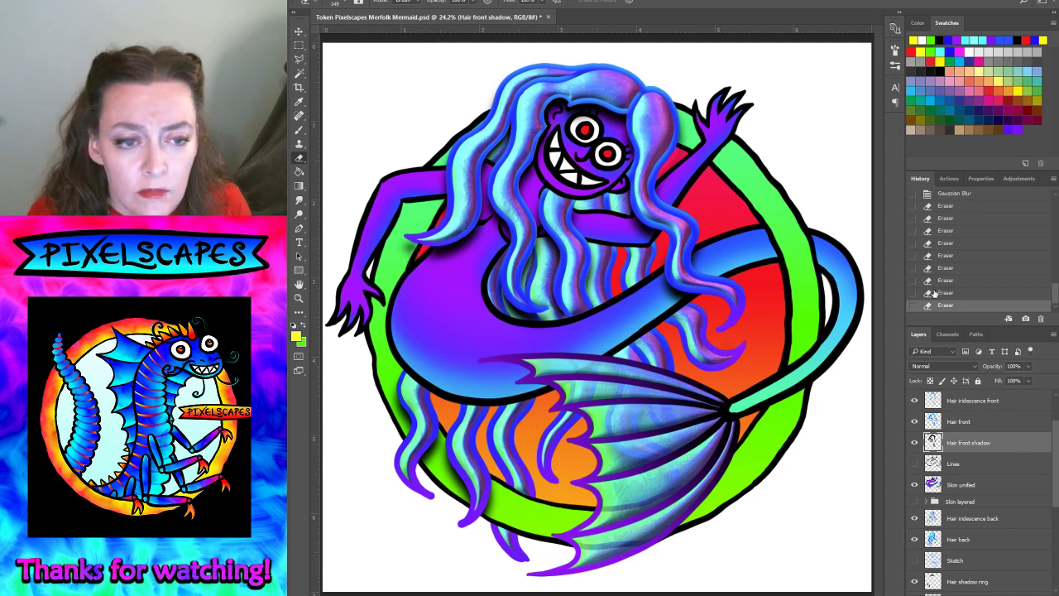
key("ctrl+z")
key("ctrl+z")
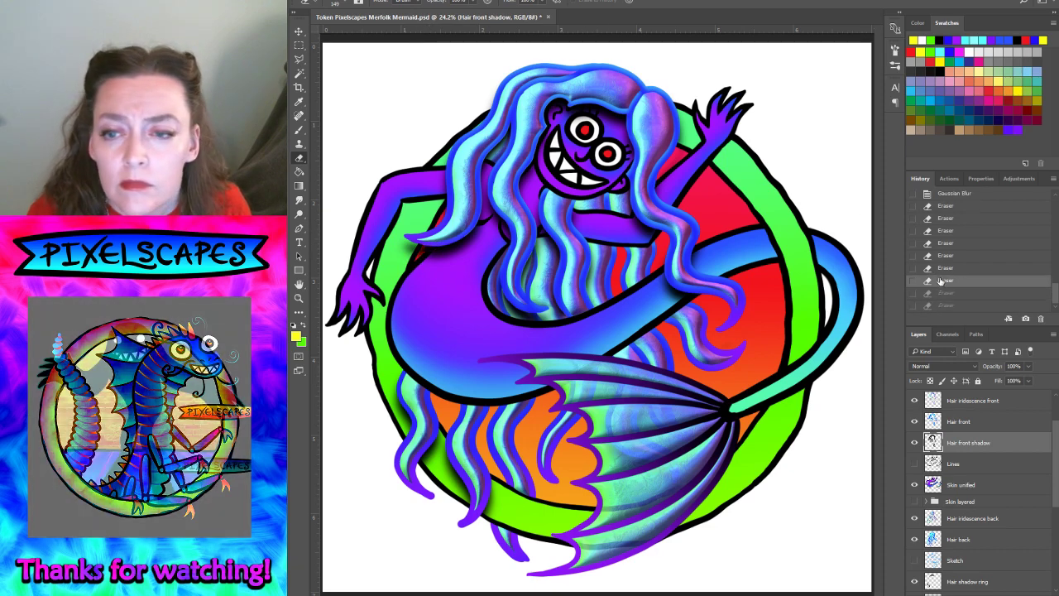
left_click(299, 60)
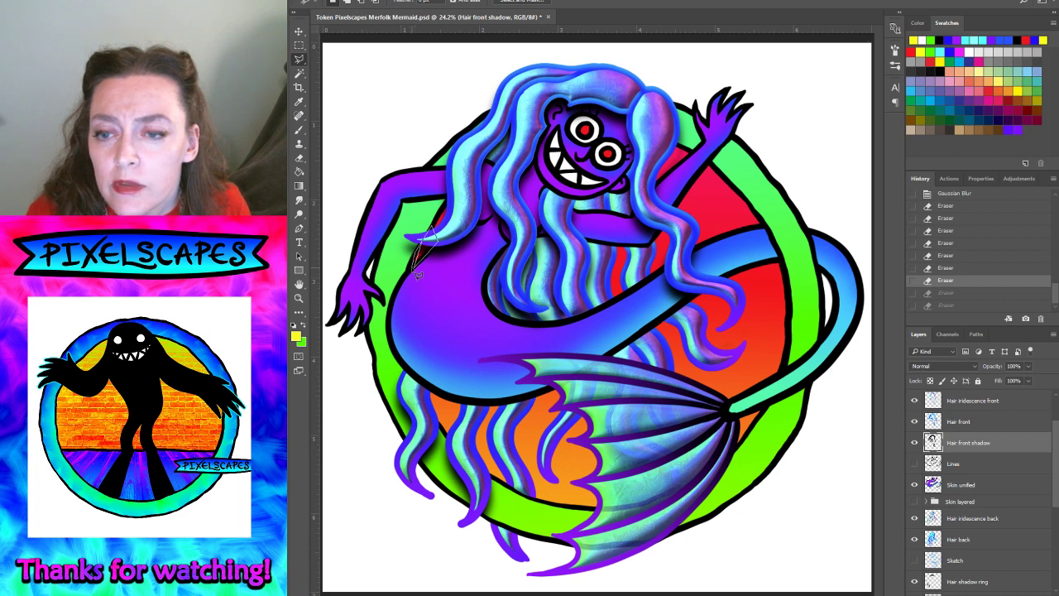
- Close the lasso outline, clear that shadow patch, and deselect
double_click(418, 274)
key("Delete")
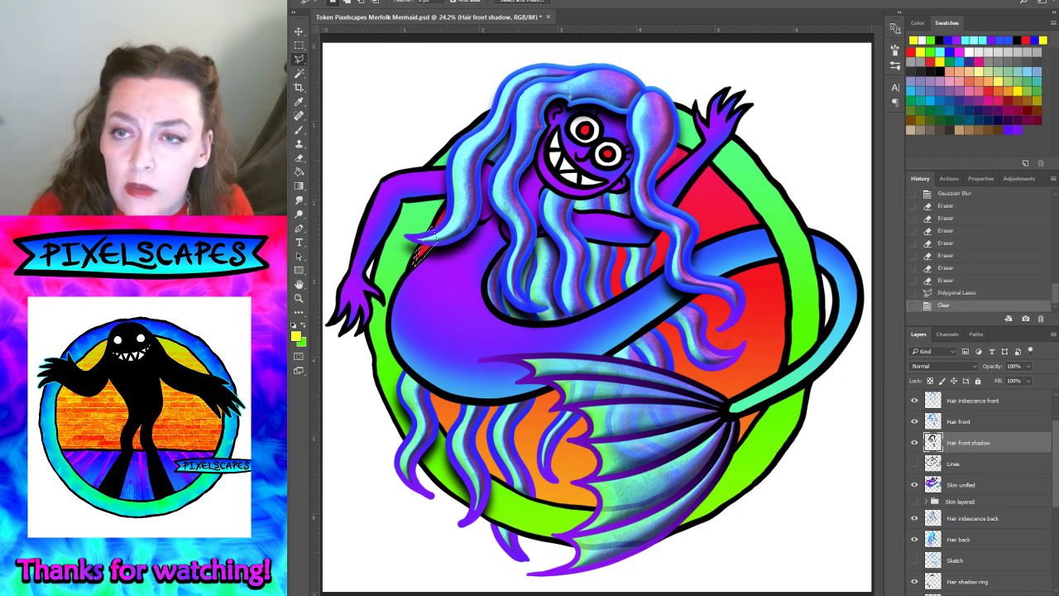
left_click(426, 2)
left_click(442, 23)
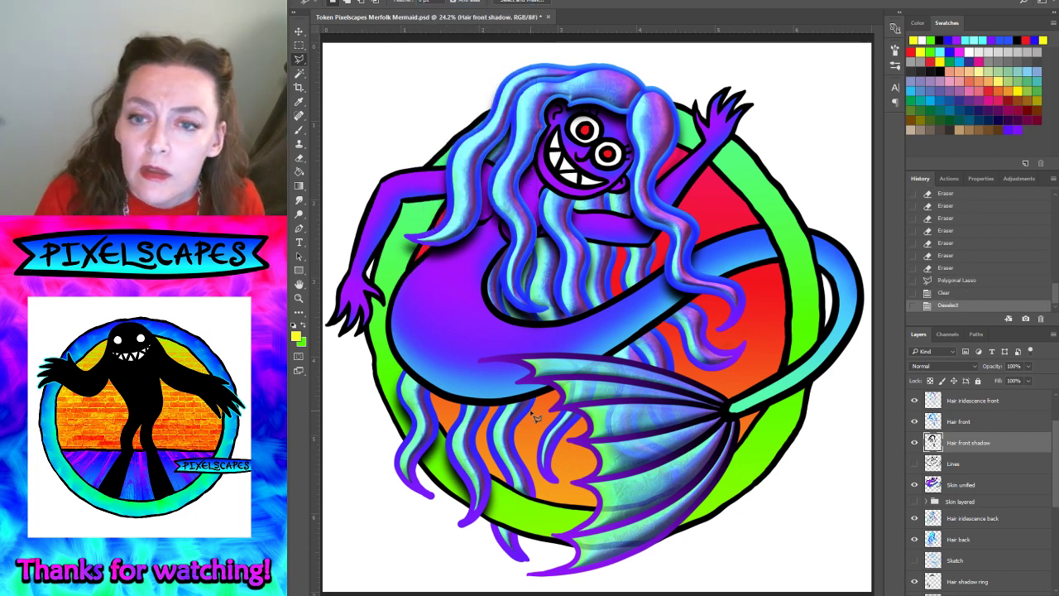
- Erase more hair shadow over the face with the eraser enlarged to about 386 px
left_click(299, 158)
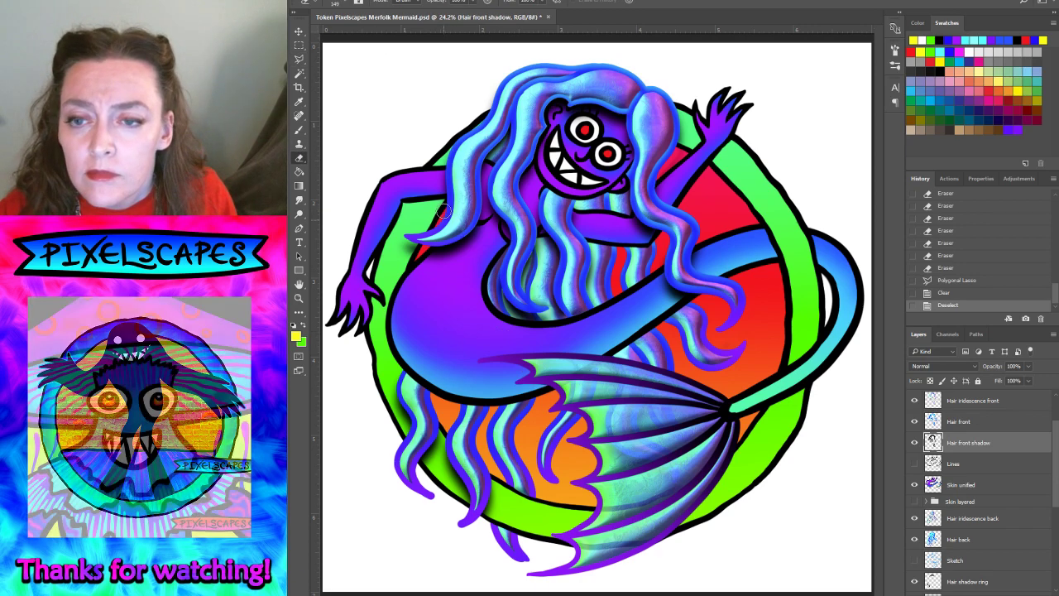
left_click_drag(444, 211, 451, 232)
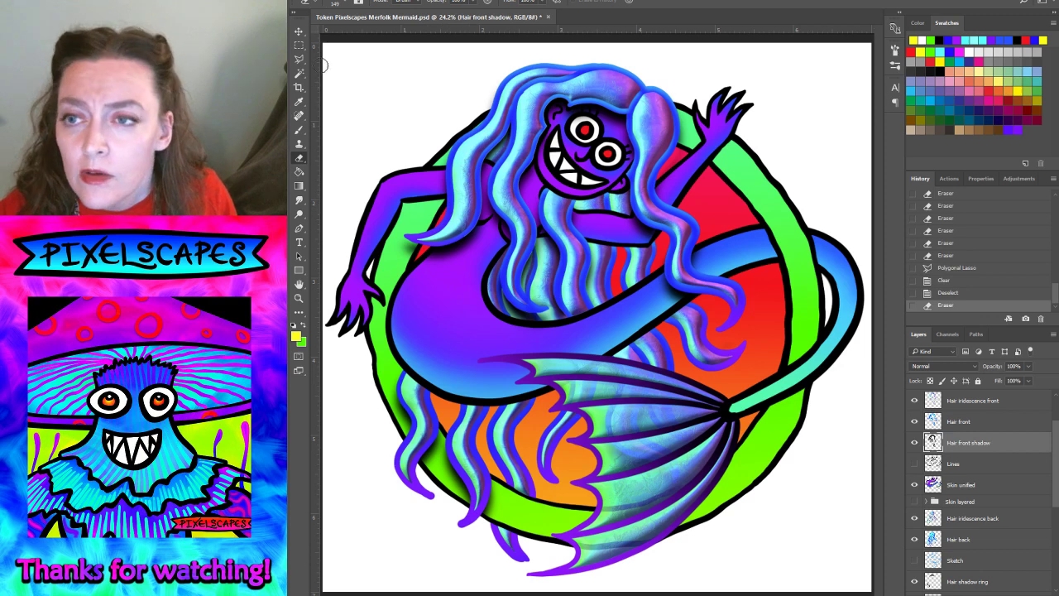
left_click(346, 4)
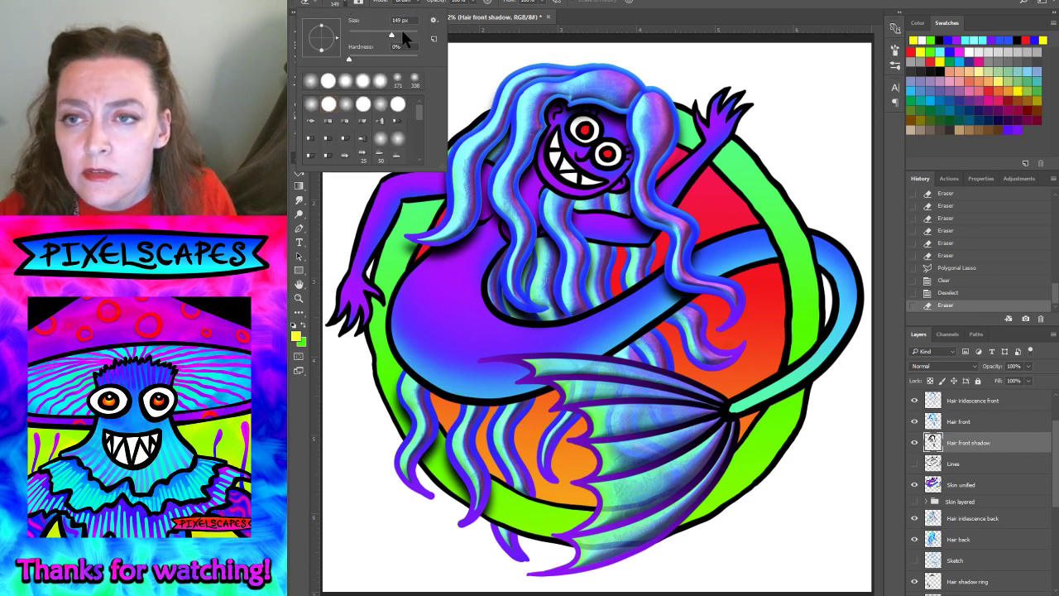
left_click_drag(403, 33, 407, 34)
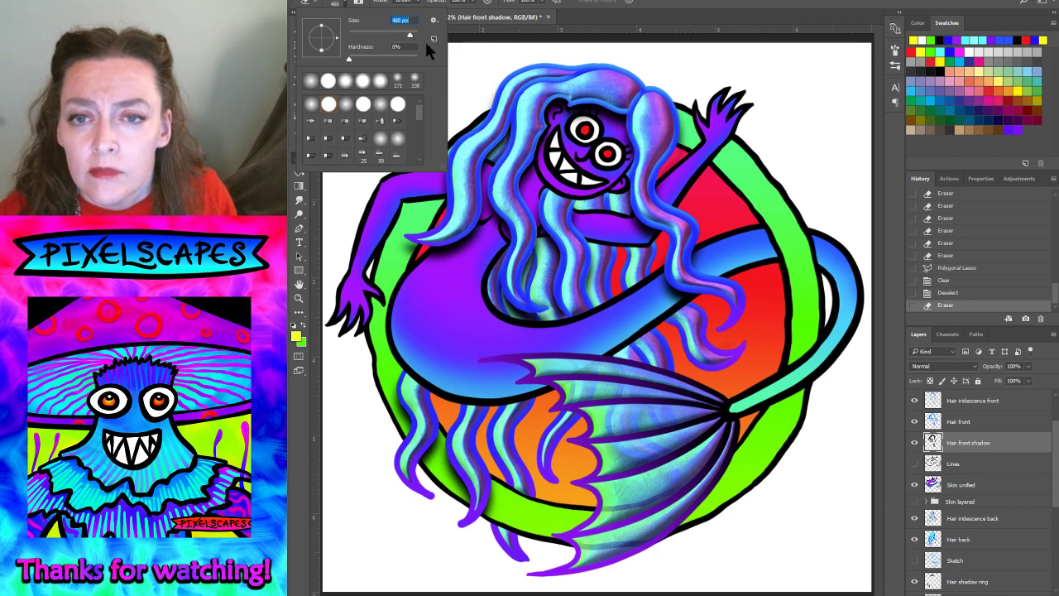
key("Return")
mouse_move(571, 124)
left_mouse_down()
mouse_move(604, 141)
mouse_move(579, 165)
mouse_move(565, 124)
left_mouse_up()
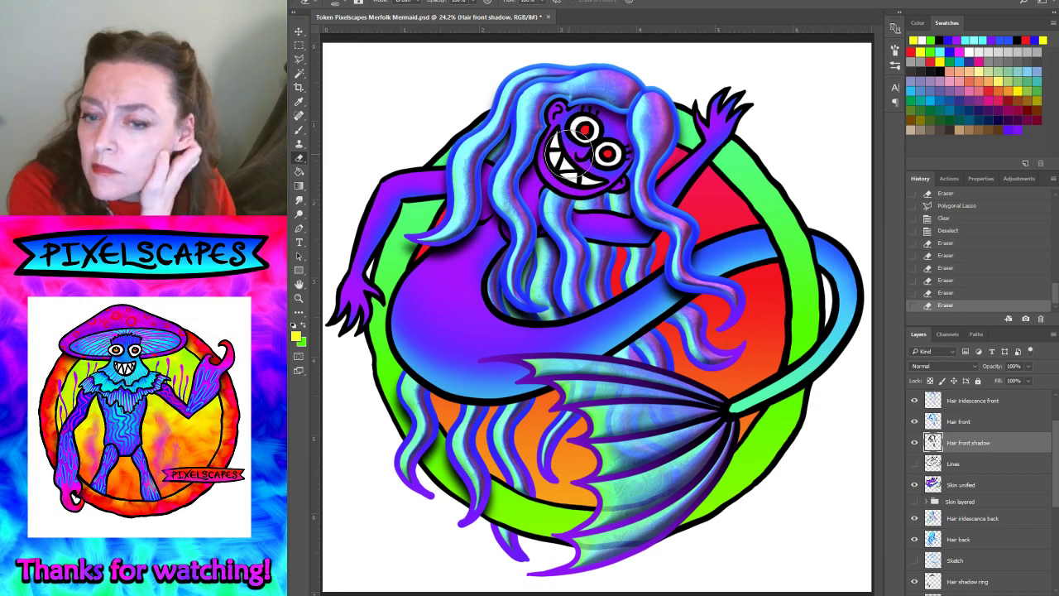
key("alt+s")
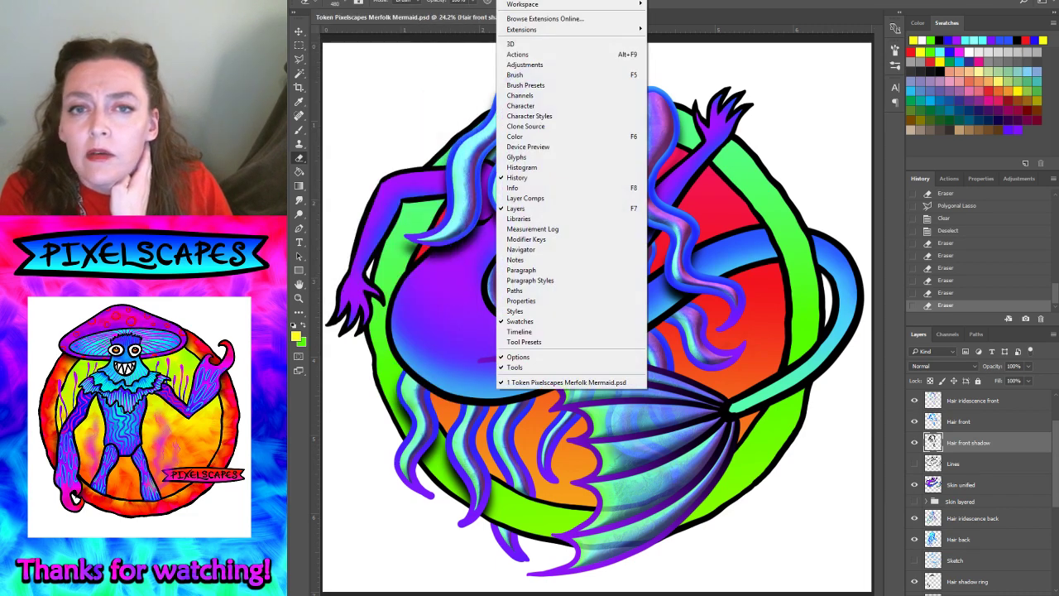
left_click(775, 33)
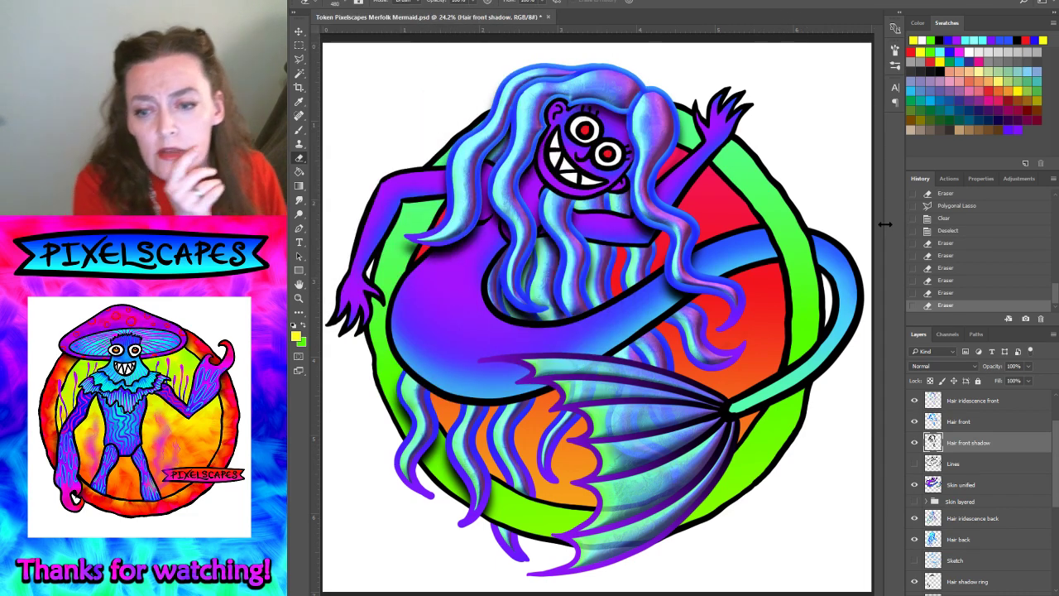
scroll(1027, 472, "down", 2)
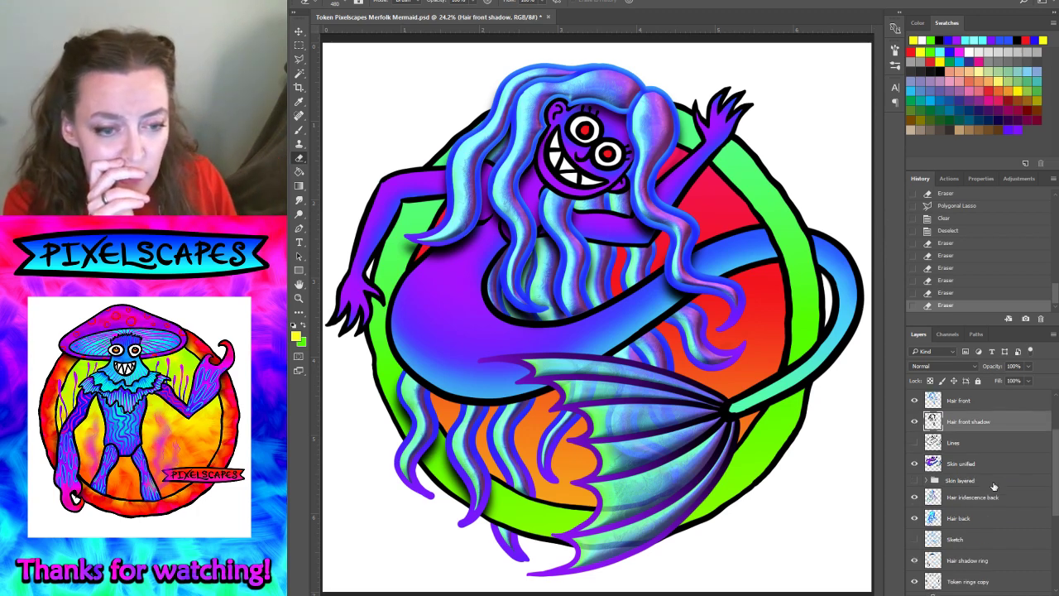
scroll(1018, 476, "down", 1)
scroll(994, 486, "down", 2)
scroll(993, 487, "down", 2)
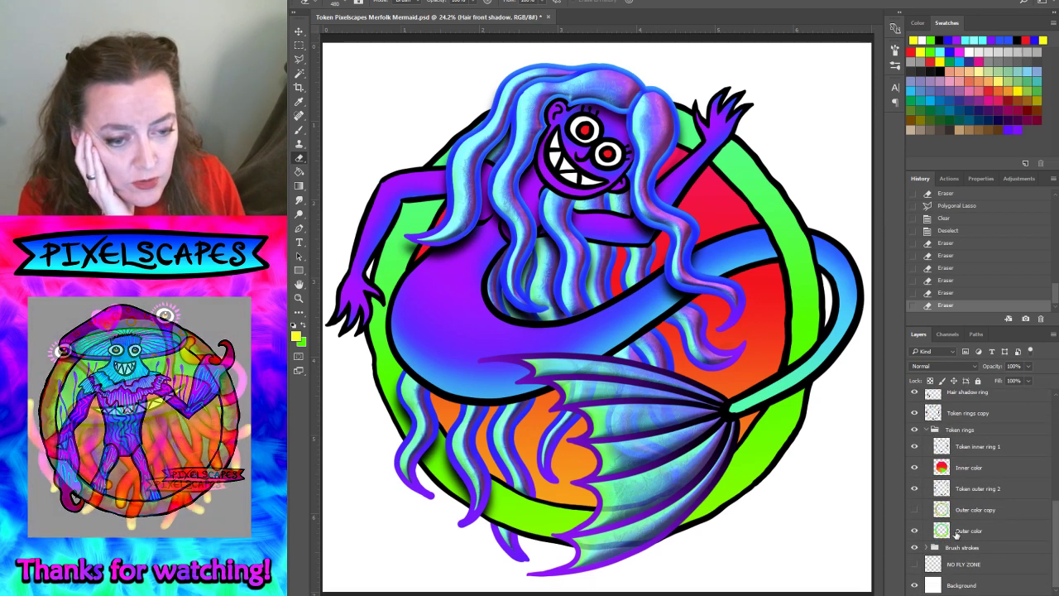
left_click(972, 531)
key("ctrl+u")
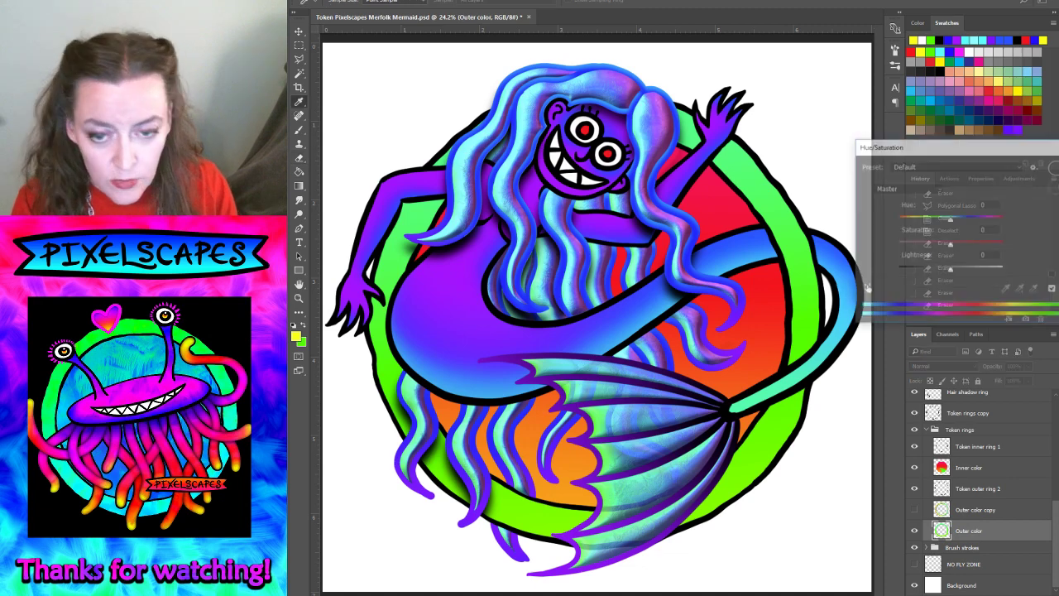
left_click_drag(949, 218, 921, 219)
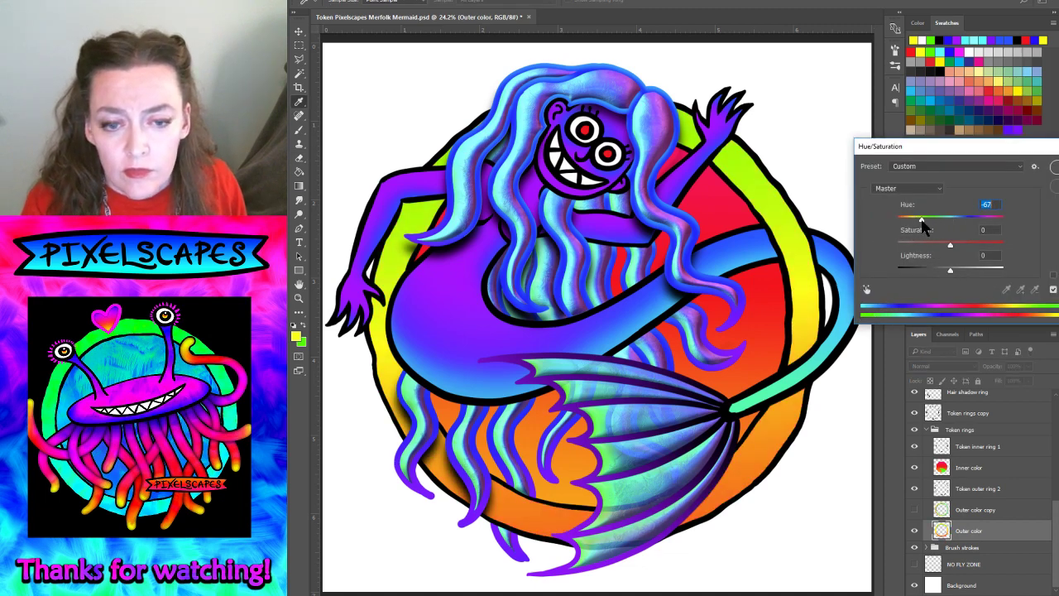
left_click_drag(922, 219, 935, 218)
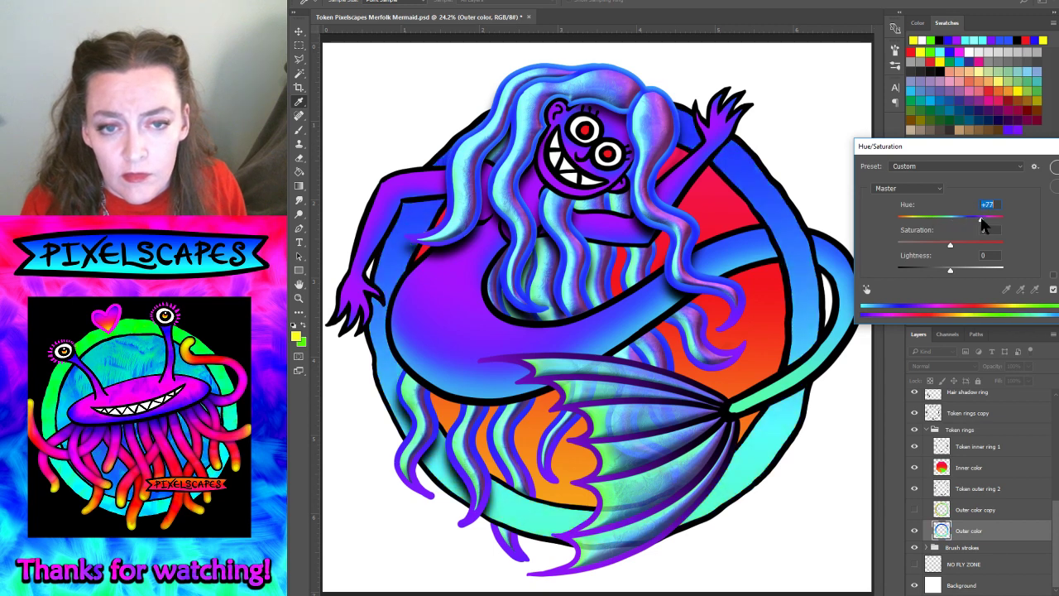
mouse_move(936, 219)
left_mouse_down()
mouse_move(900, 218)
mouse_move(993, 217)
left_mouse_up()
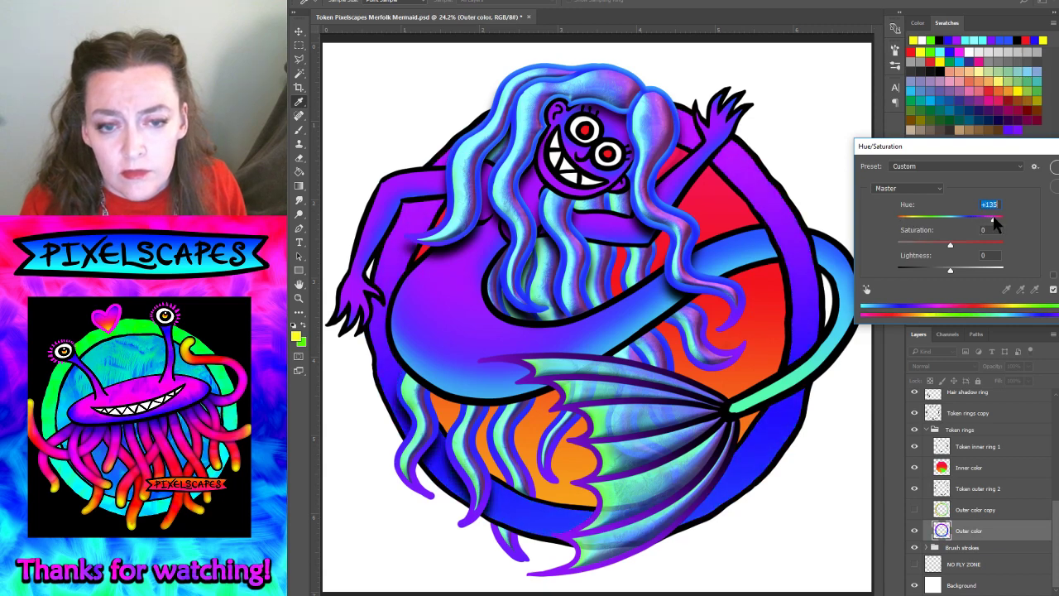
key("Escape")
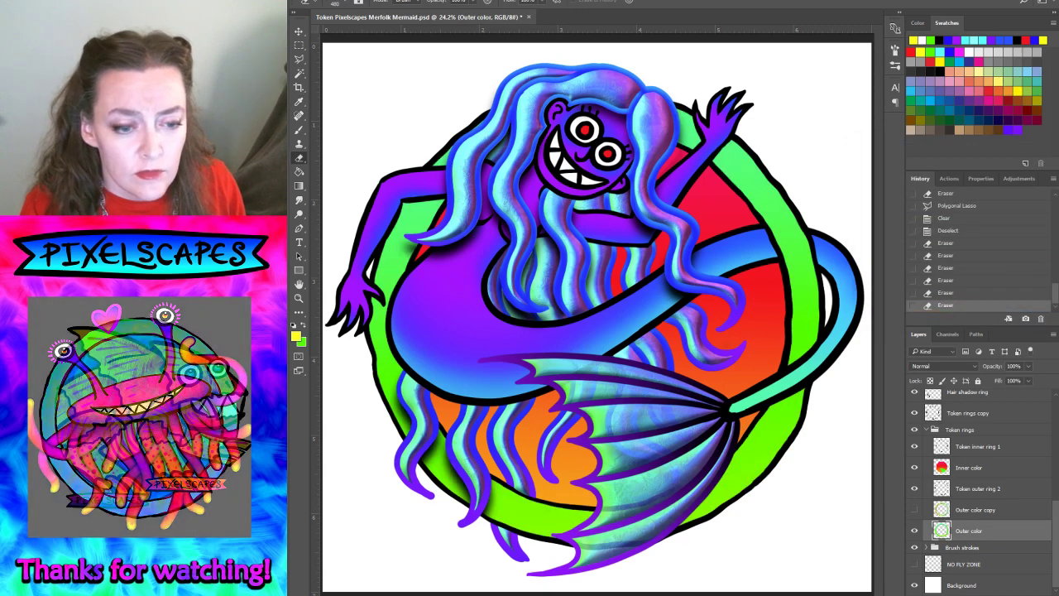
left_click(428, 3)
- Load the outer ring's shape as a selection and fill it red on a new layer
left_click(447, 192)
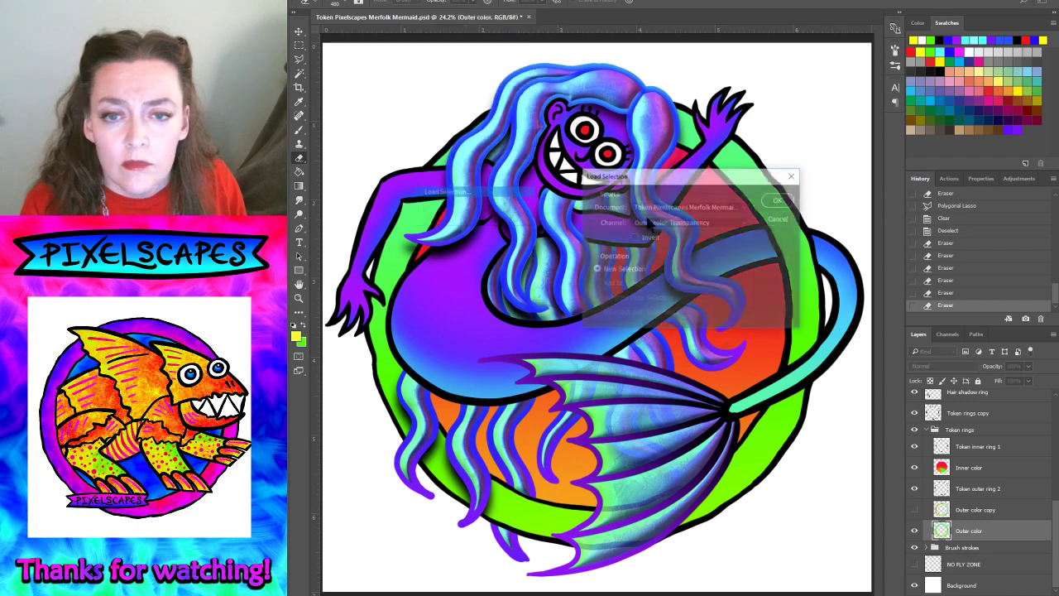
left_click(777, 199)
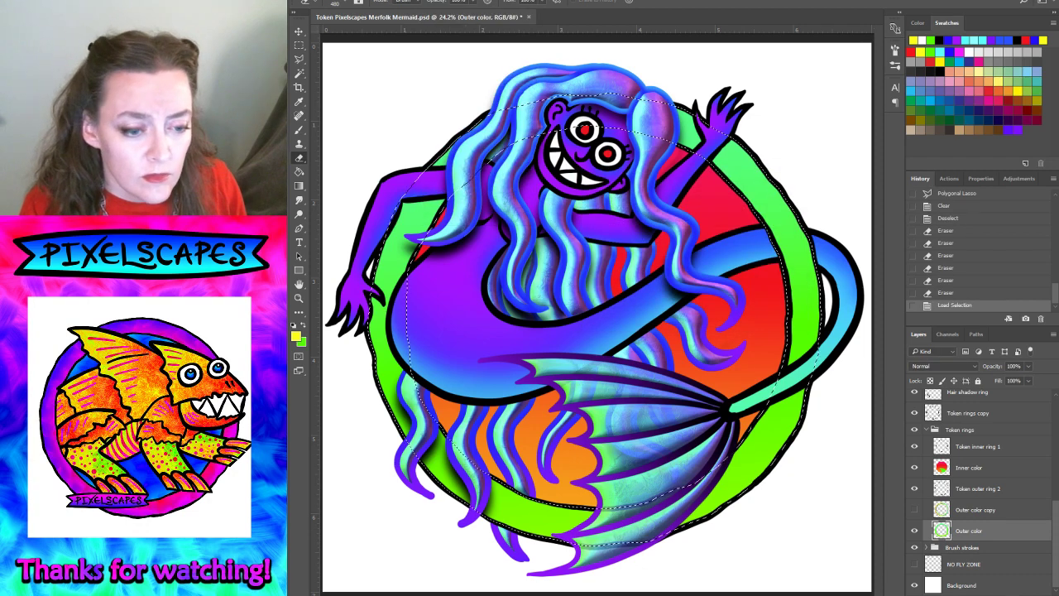
key("ctrl+shift+alt+n")
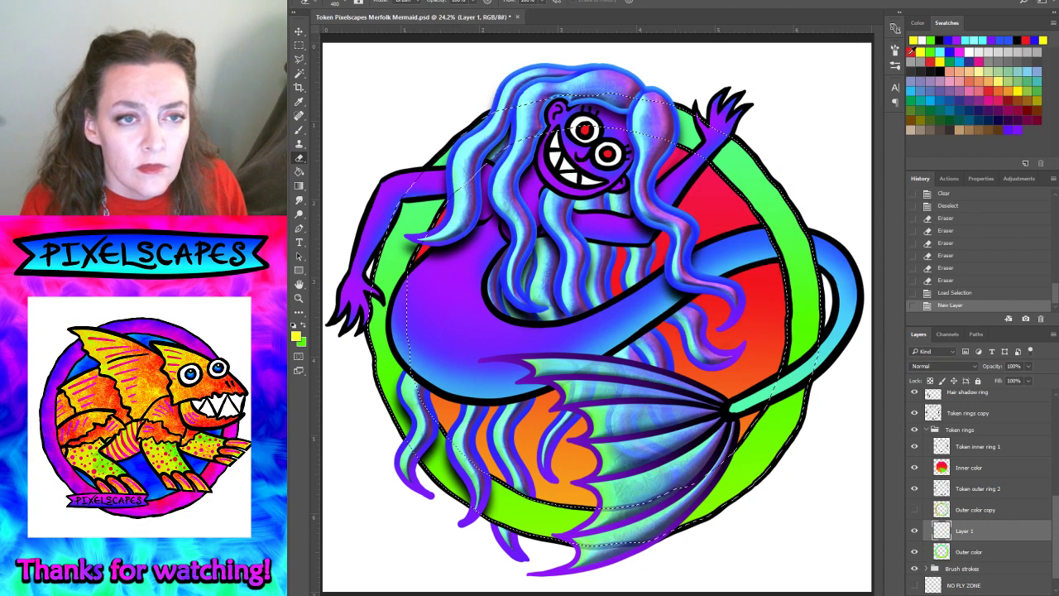
left_click(911, 51)
key("alt+e")
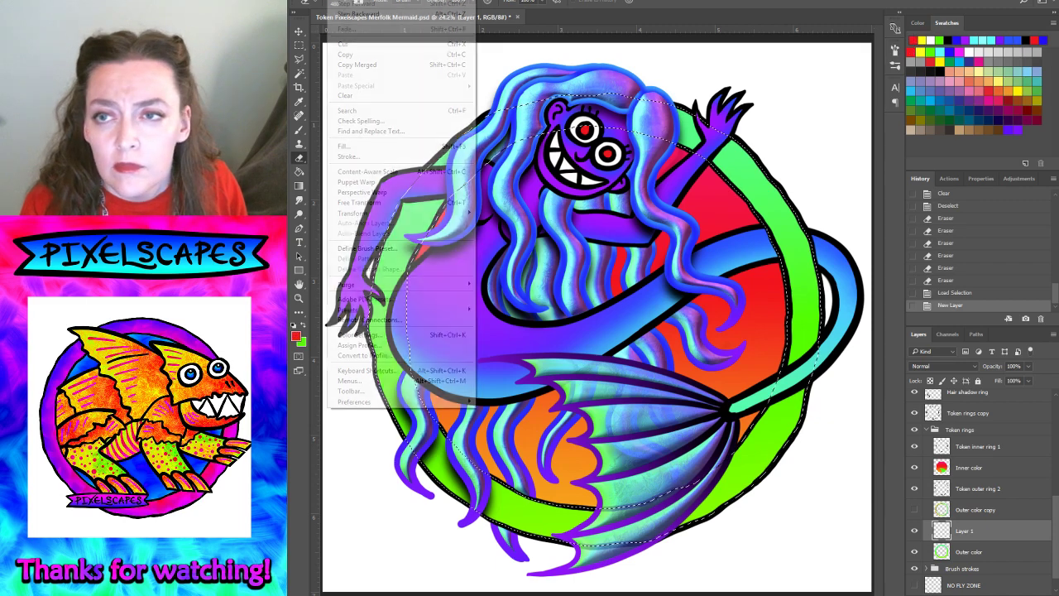
left_click(377, 147)
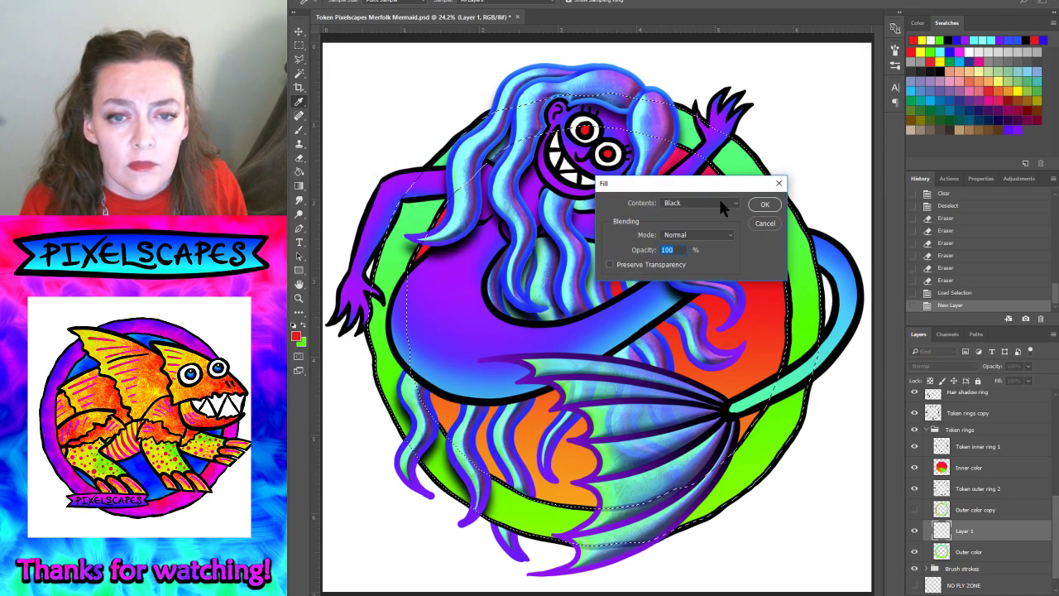
left_click(716, 202)
left_click(690, 209)
left_click(764, 204)
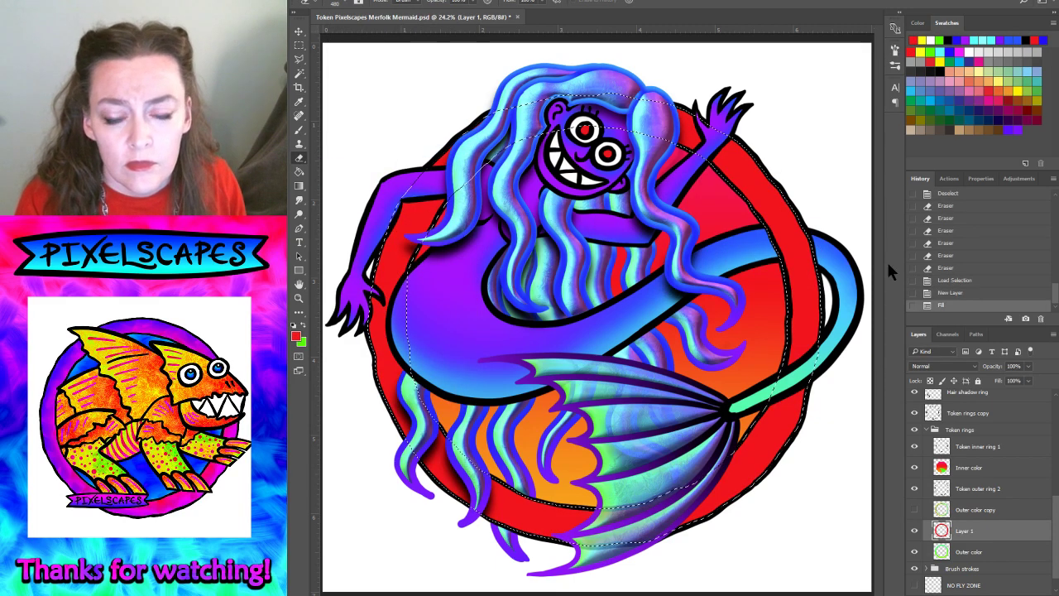
- Deselect and shift Layer 1's hue by +60 to make the ring bright yellow
left_click(437, 0)
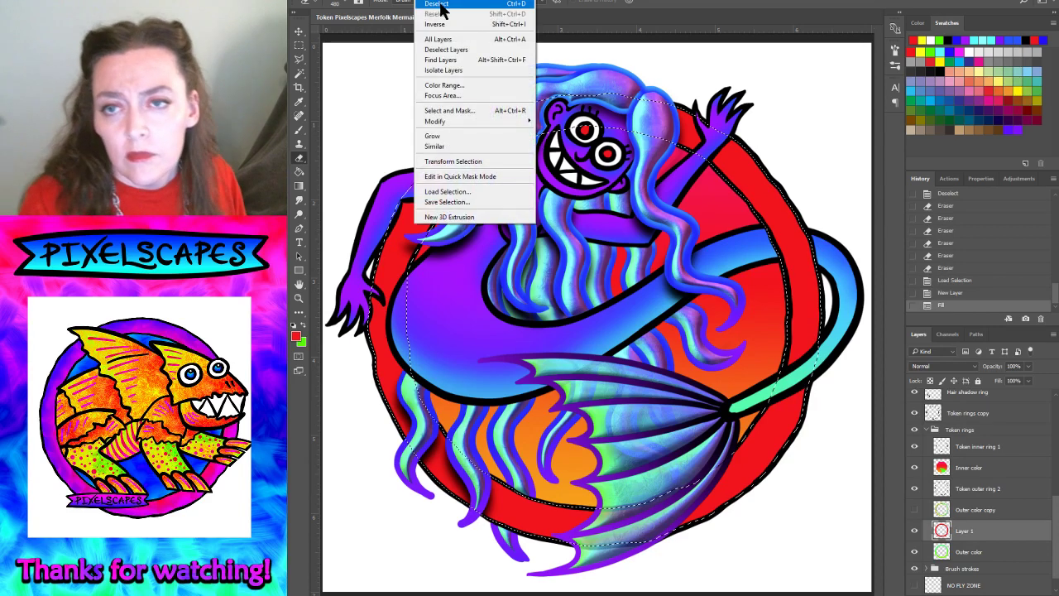
left_click(437, 4)
key("ctrl+u")
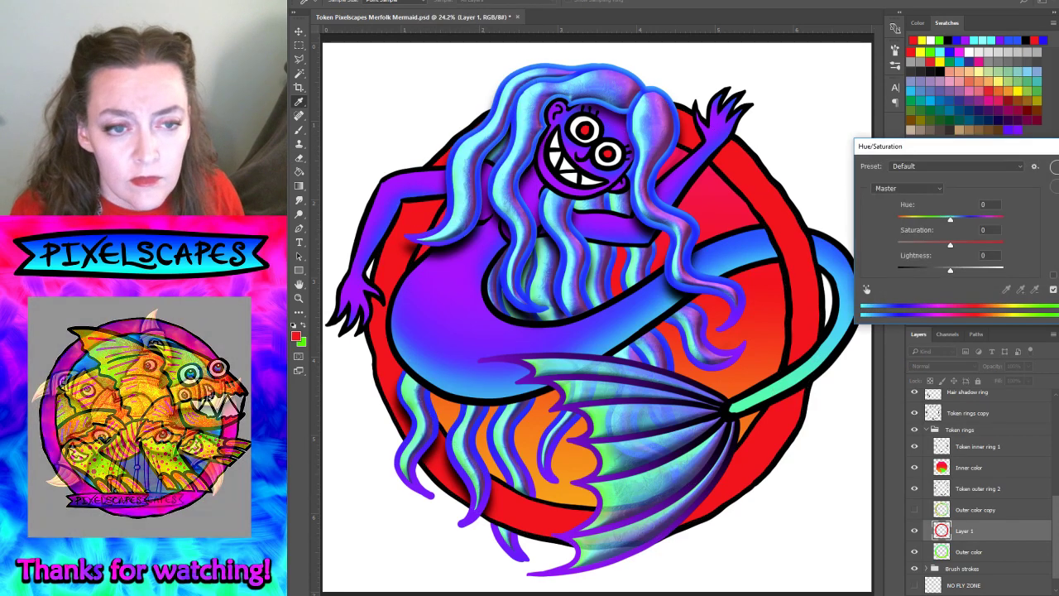
mouse_move(950, 220)
left_mouse_down()
mouse_move(935, 222)
mouse_move(977, 225)
left_mouse_up()
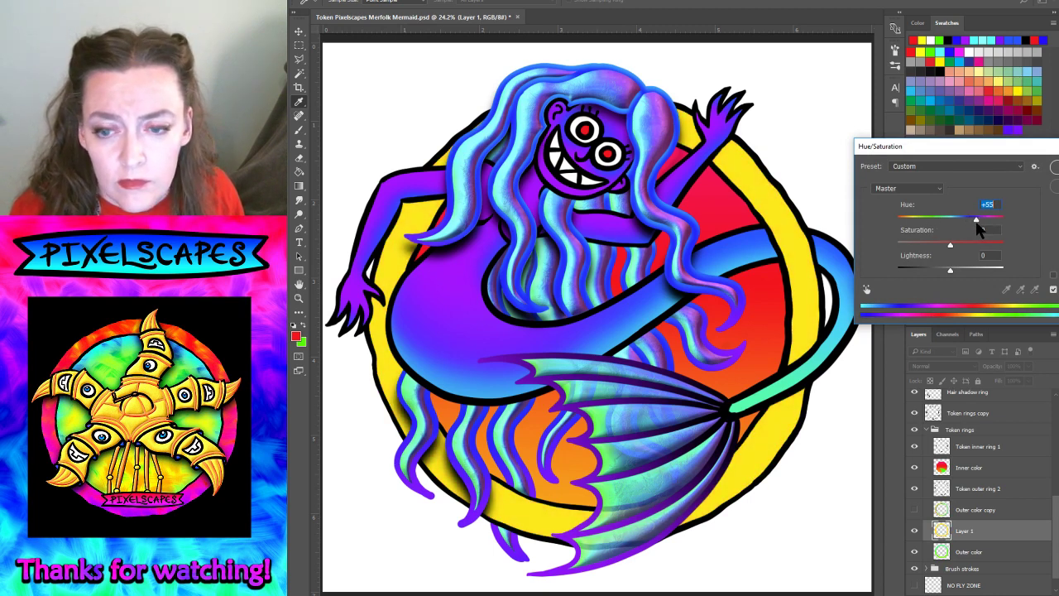
left_click_drag(980, 228, 978, 229)
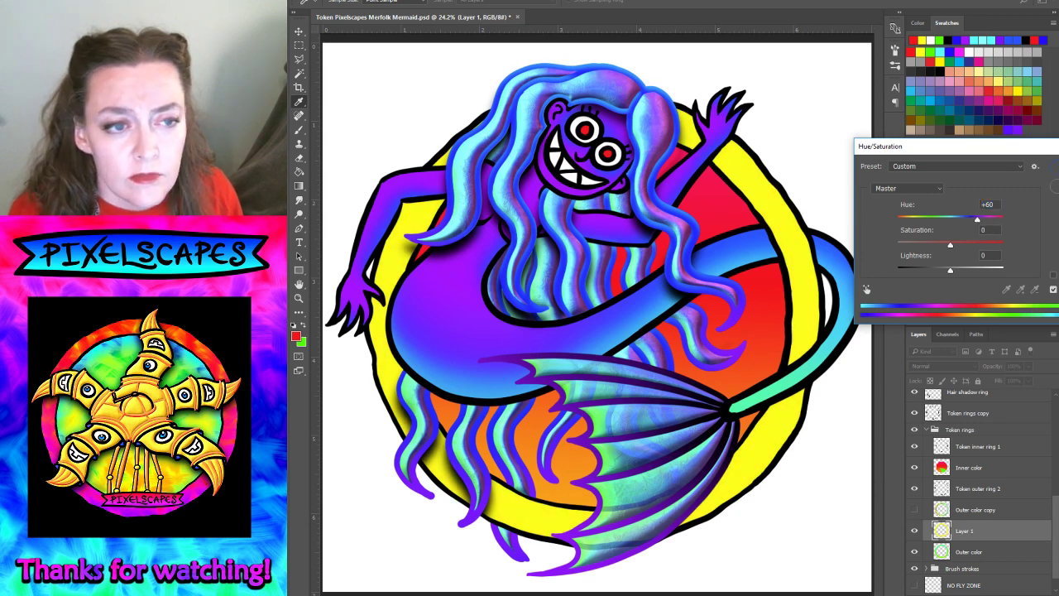
key("Return")
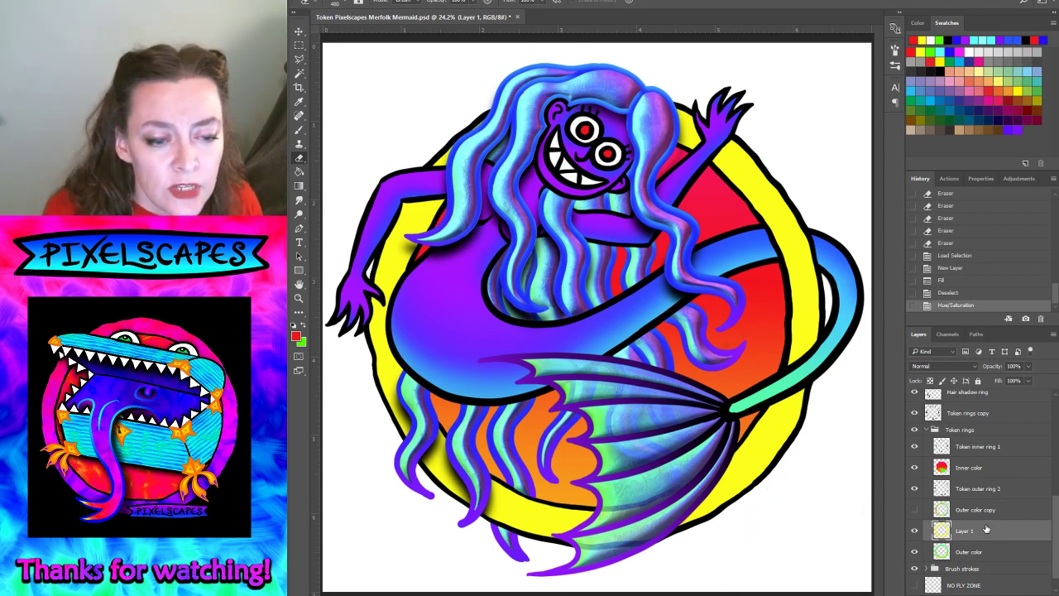
- Briefly preview the Brush strokes denser texture layer, then hide it again
scroll(978, 563, "down", 1)
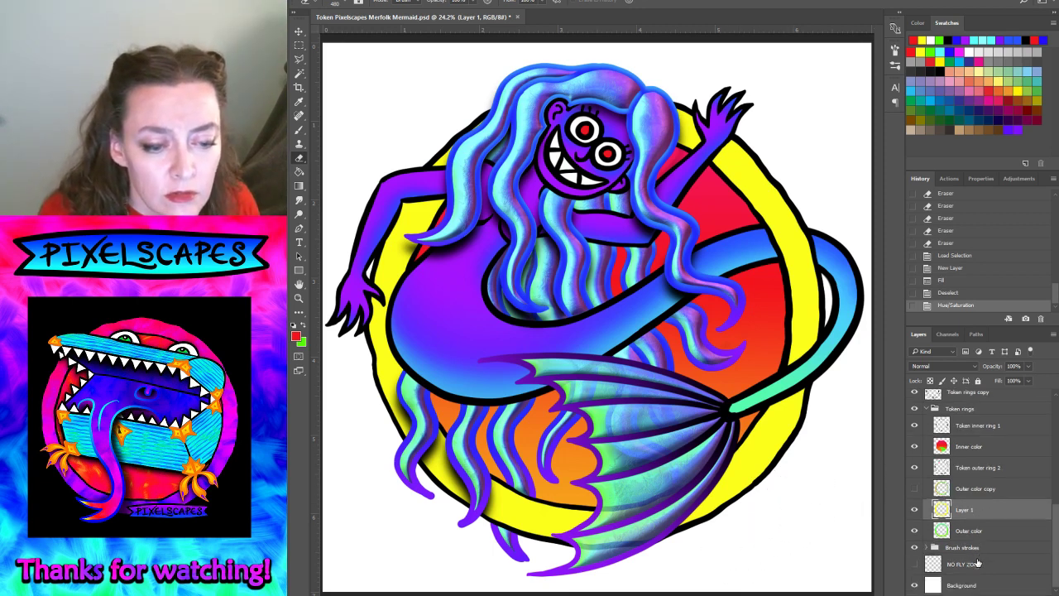
left_click(926, 548)
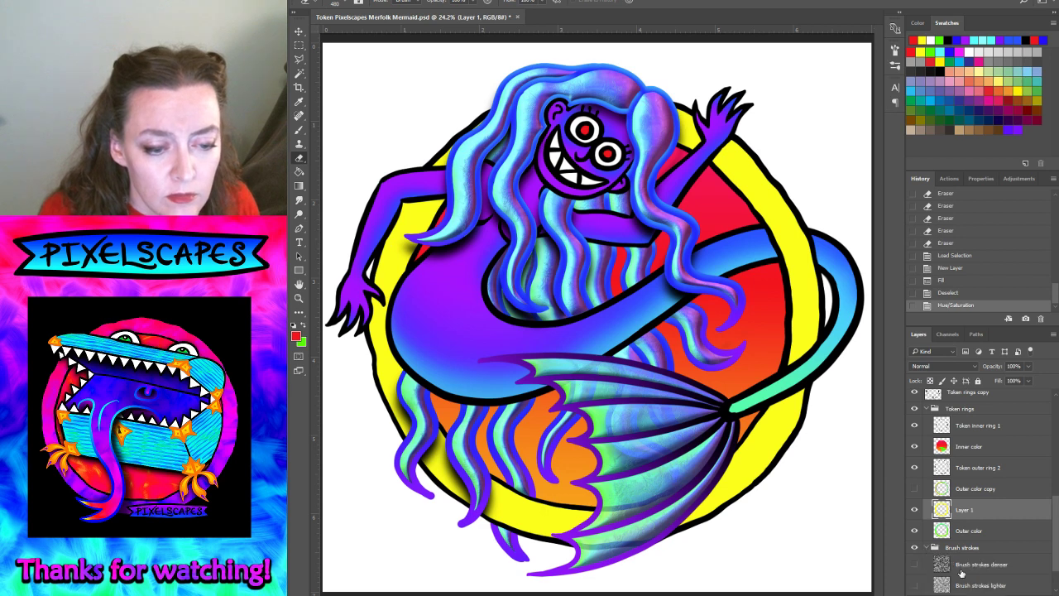
left_click(961, 571)
left_click(913, 565)
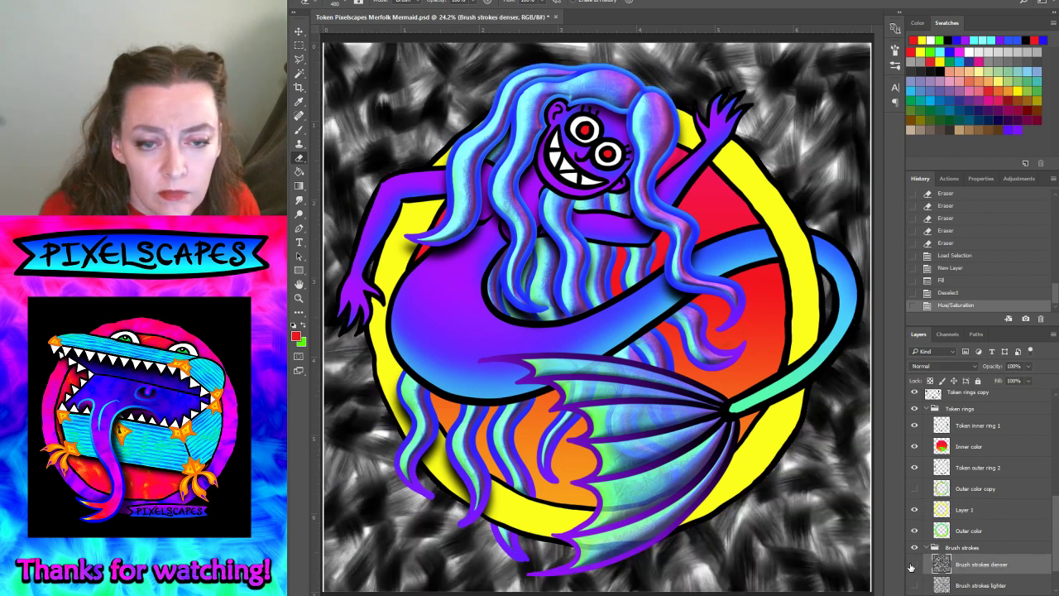
left_click(914, 564)
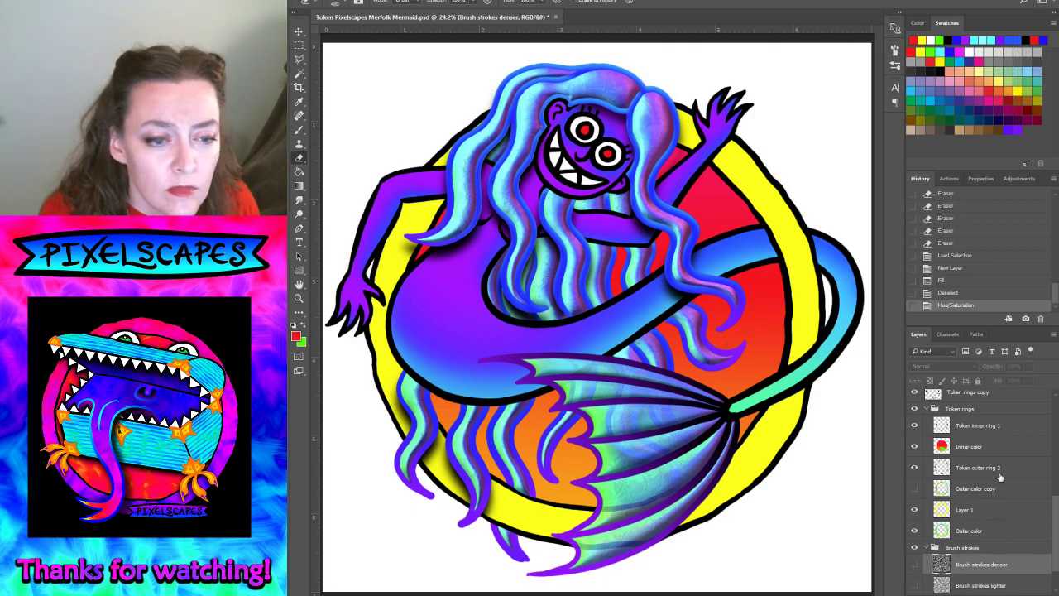
- Show the PIXELSCAPES banner, hue-shift it to green, and move it to the ring's lower left
scroll(985, 471, "up", 3)
scroll(952, 447, "up", 3)
scroll(923, 418, "up", 3)
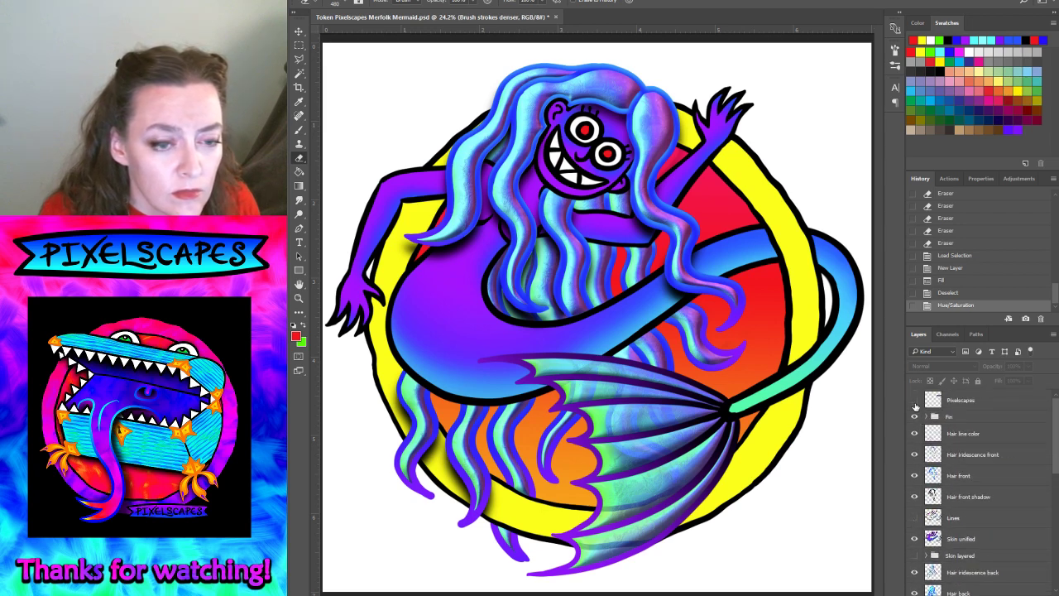
left_click(916, 402)
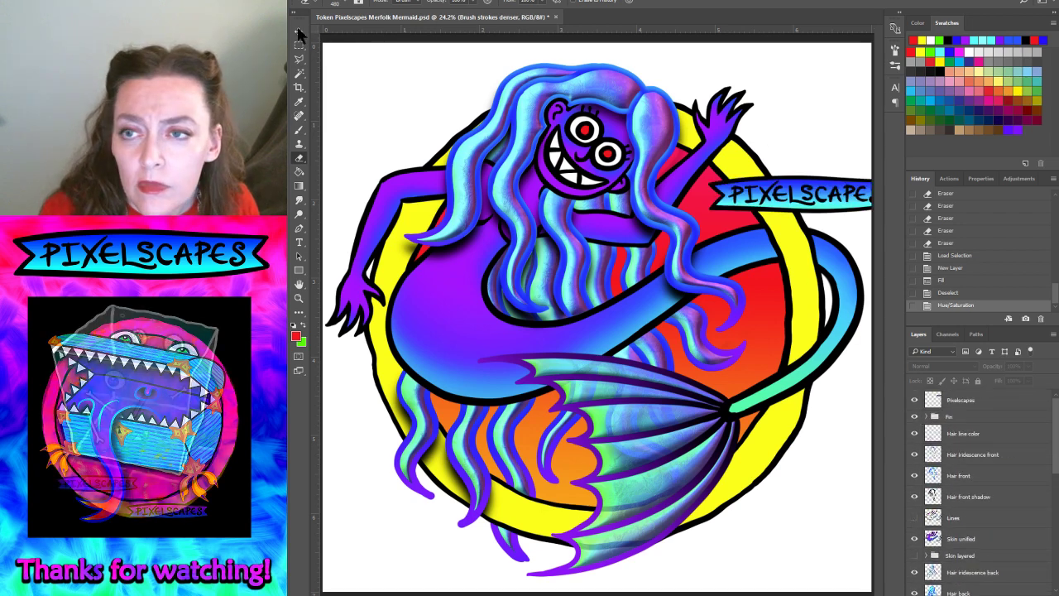
key("v")
mouse_move(819, 204)
left_mouse_down()
mouse_move(707, 492)
mouse_move(716, 501)
left_mouse_up()
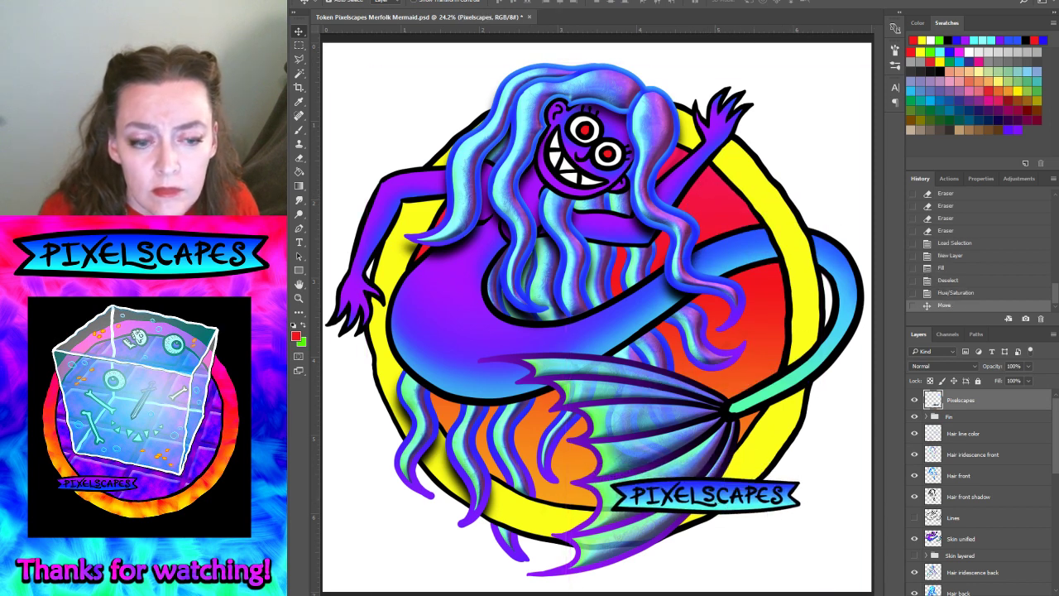
key("ctrl+u")
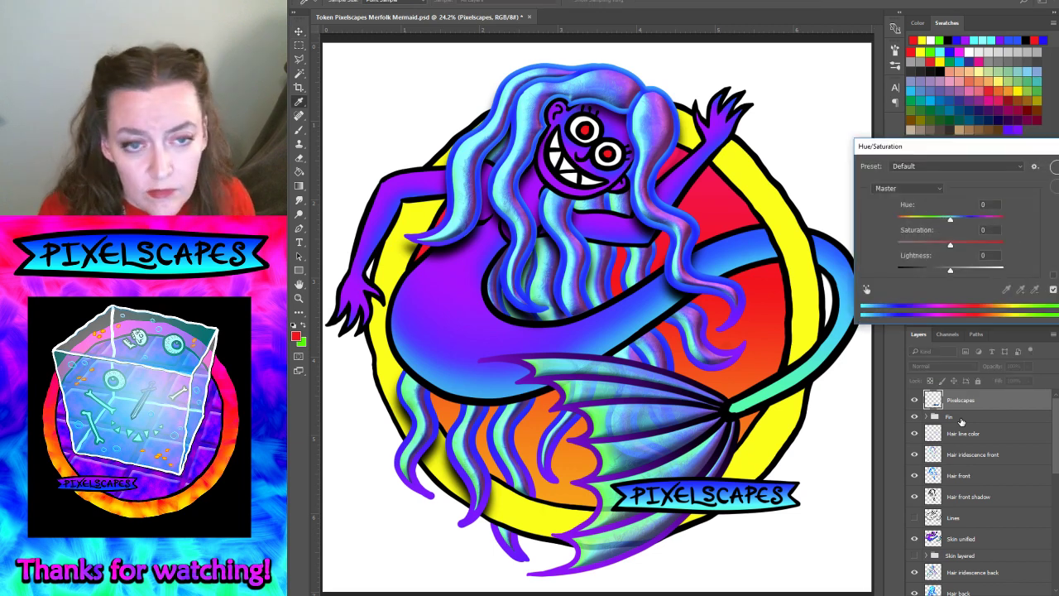
mouse_move(926, 216)
left_mouse_down()
mouse_move(903, 232)
mouse_move(911, 229)
left_mouse_up()
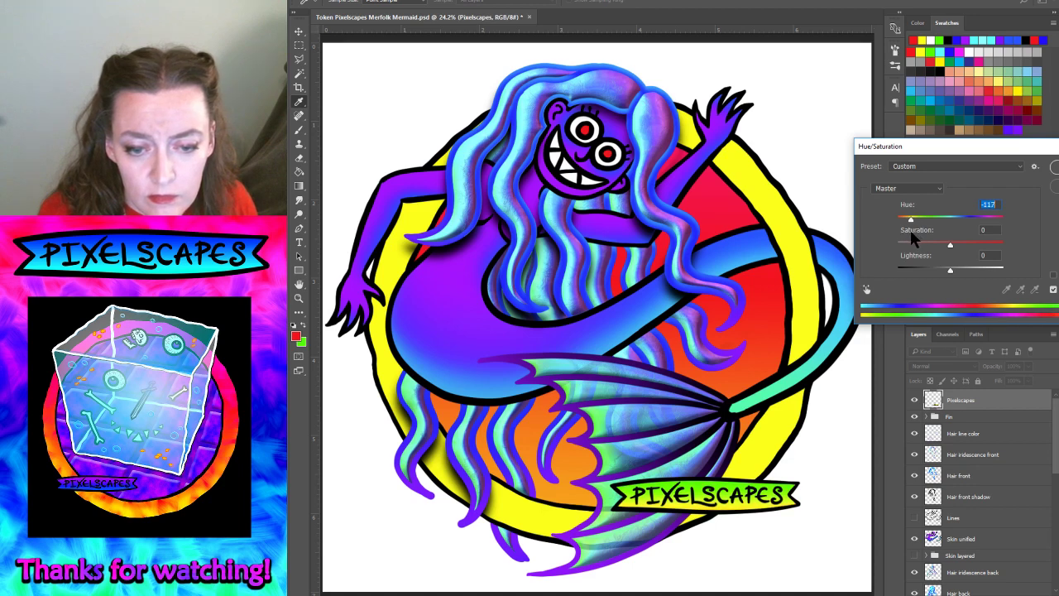
key("Return")
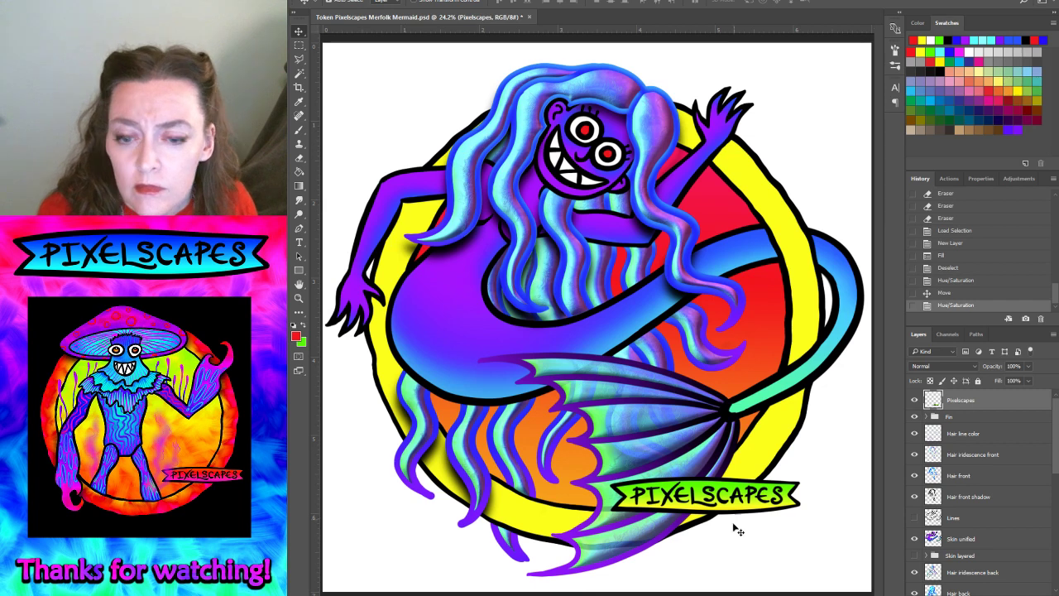
mouse_move(730, 511)
left_mouse_down()
mouse_move(501, 484)
mouse_move(466, 452)
left_mouse_up()
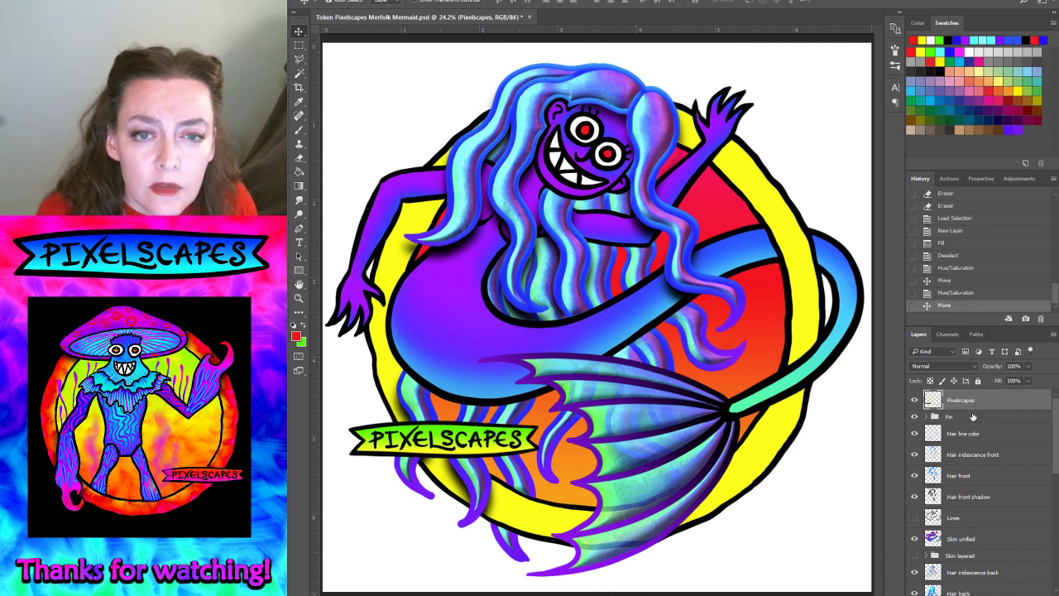
- Load the Brush strokes denser layer's pattern as a selection
scroll(994, 530, "down", 3)
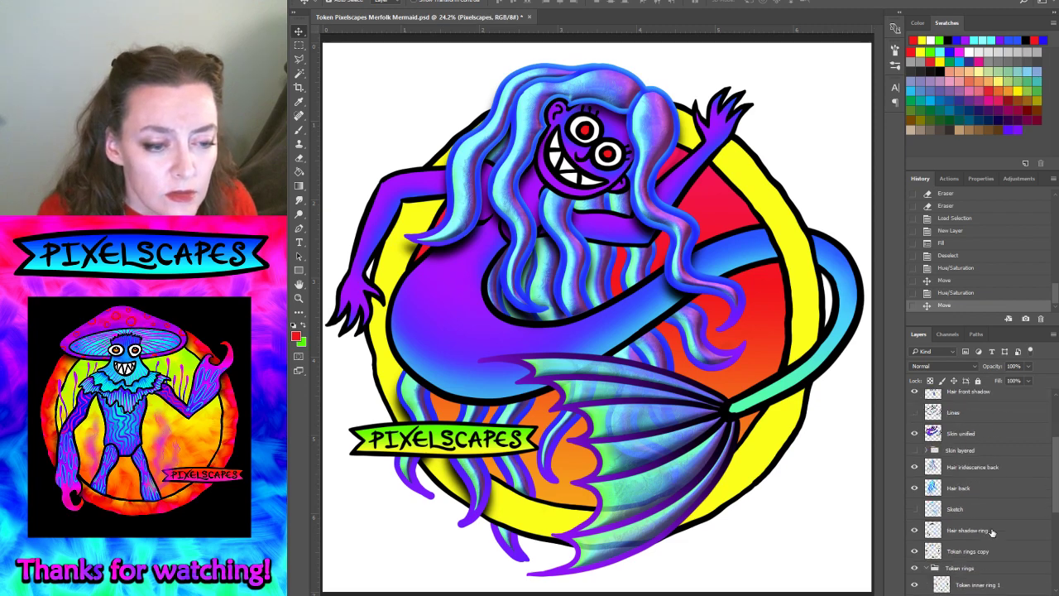
scroll(988, 534, "down", 2)
scroll(985, 538, "down", 2)
scroll(977, 542, "down", 2)
scroll(975, 545, "down", 3)
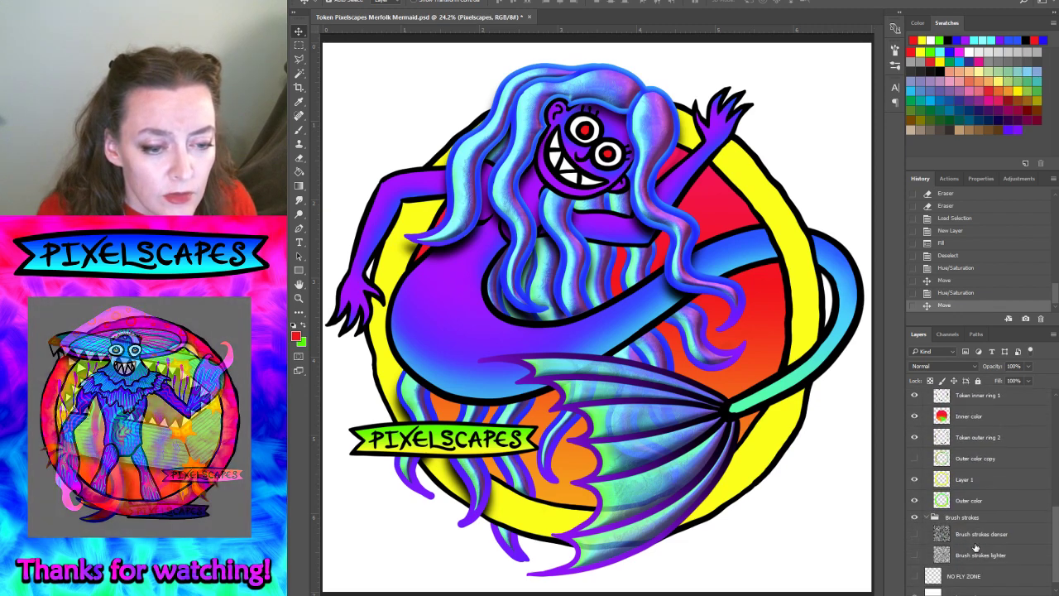
left_click(981, 535)
left_click(427, 2)
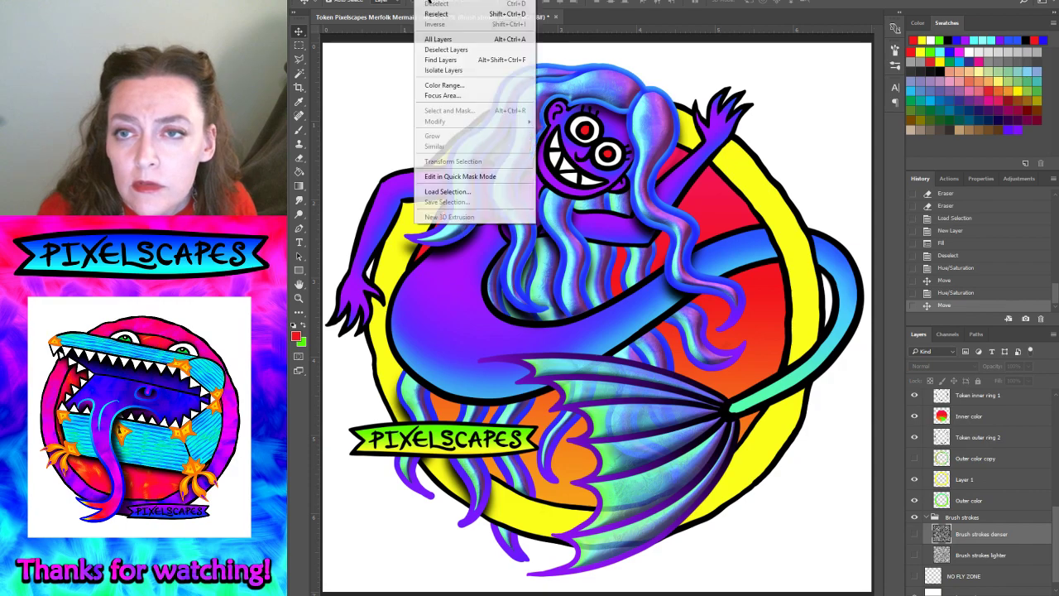
left_click(456, 197)
left_click(778, 203)
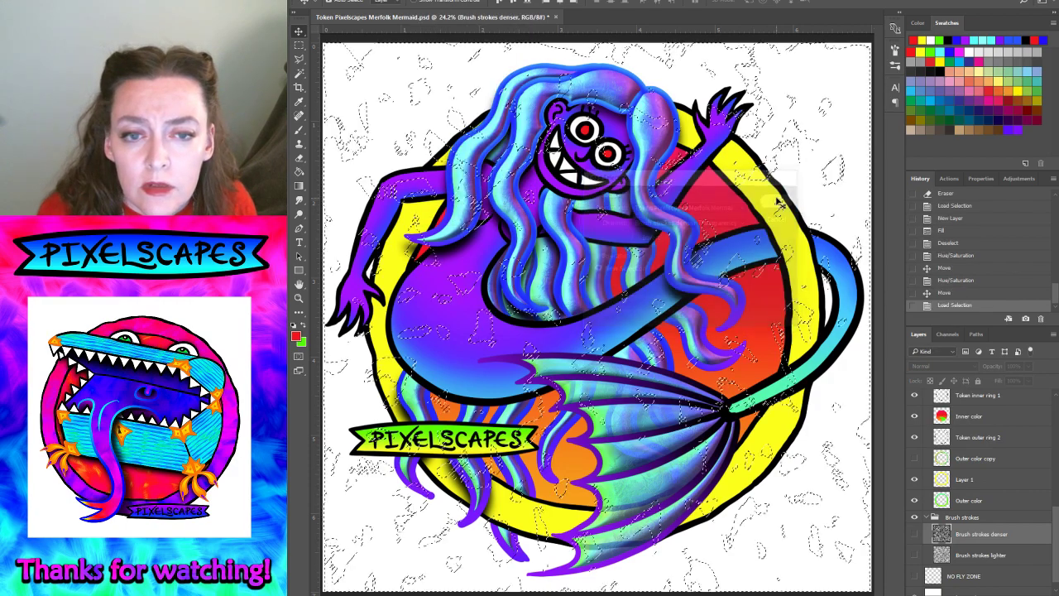
- Make Layer 1 active, hide selection edges, and trial an orange hue shift before cancelling
scroll(972, 537, "up", 5)
scroll(971, 537, "up", 6)
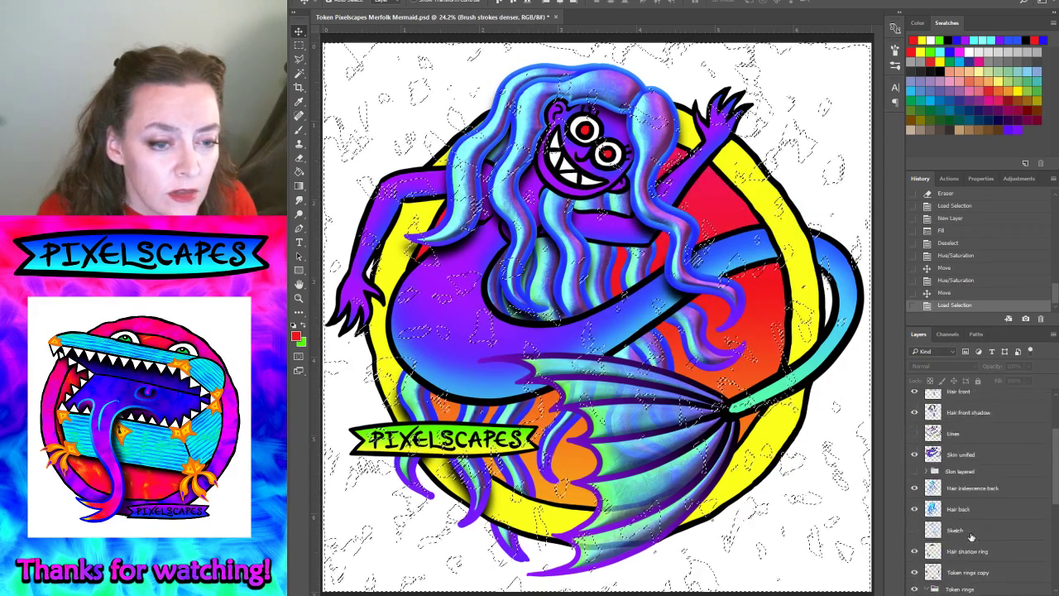
scroll(968, 517, "up", 3)
scroll(967, 511, "down", 3)
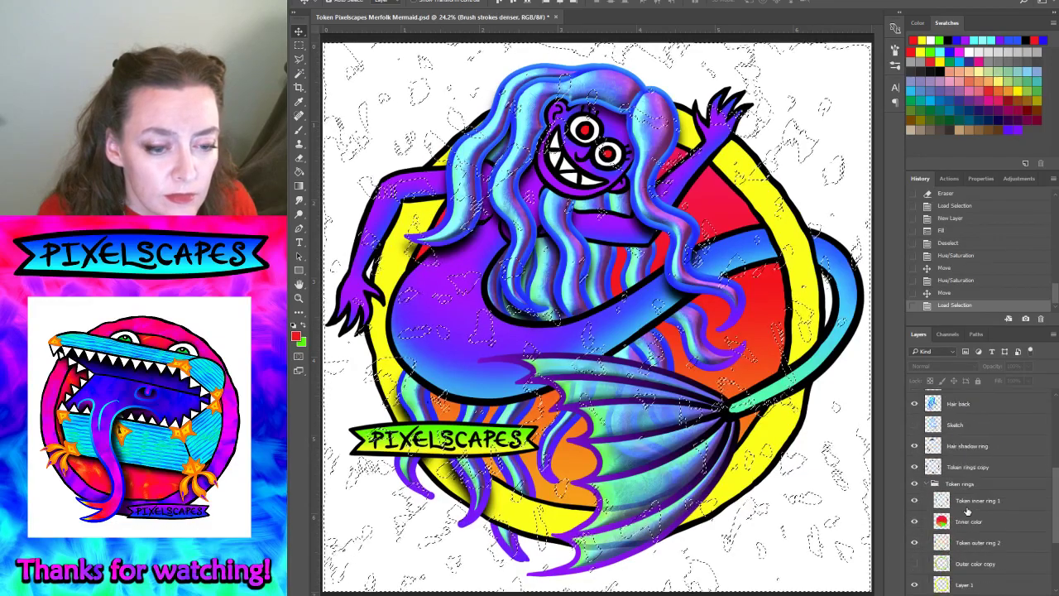
scroll(966, 513, "down", 3)
scroll(966, 513, "down", 3)
scroll(966, 515, "down", 3)
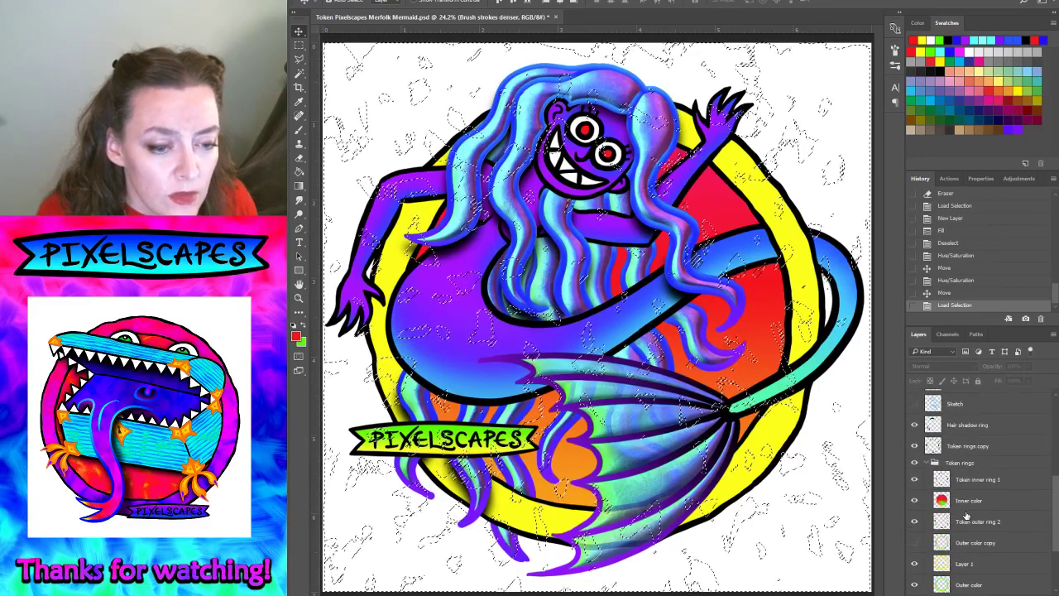
left_click(964, 563)
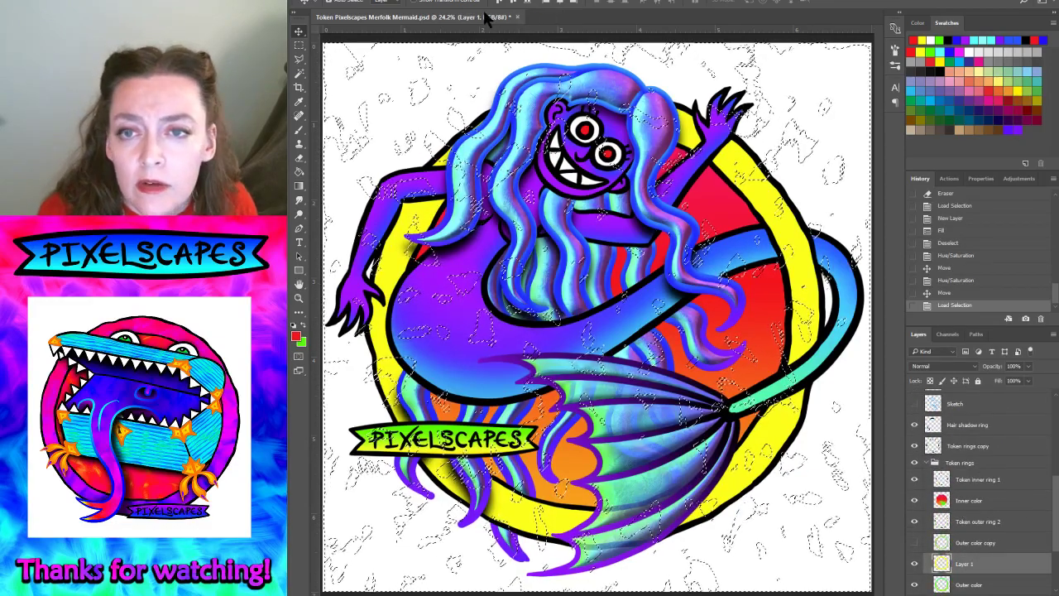
left_click(489, 1)
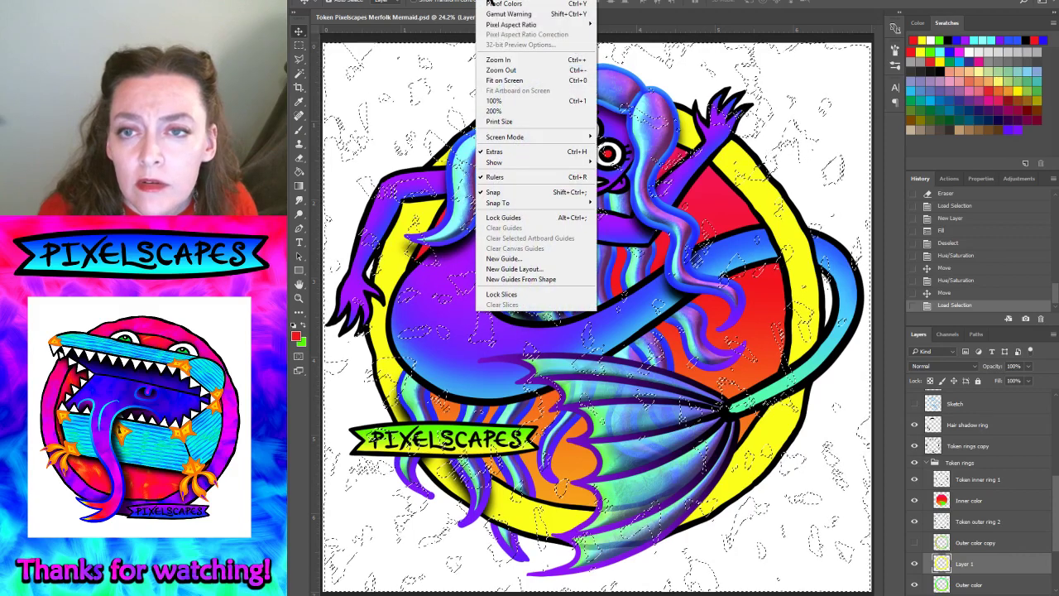
left_click(497, 152)
key("ctrl+u")
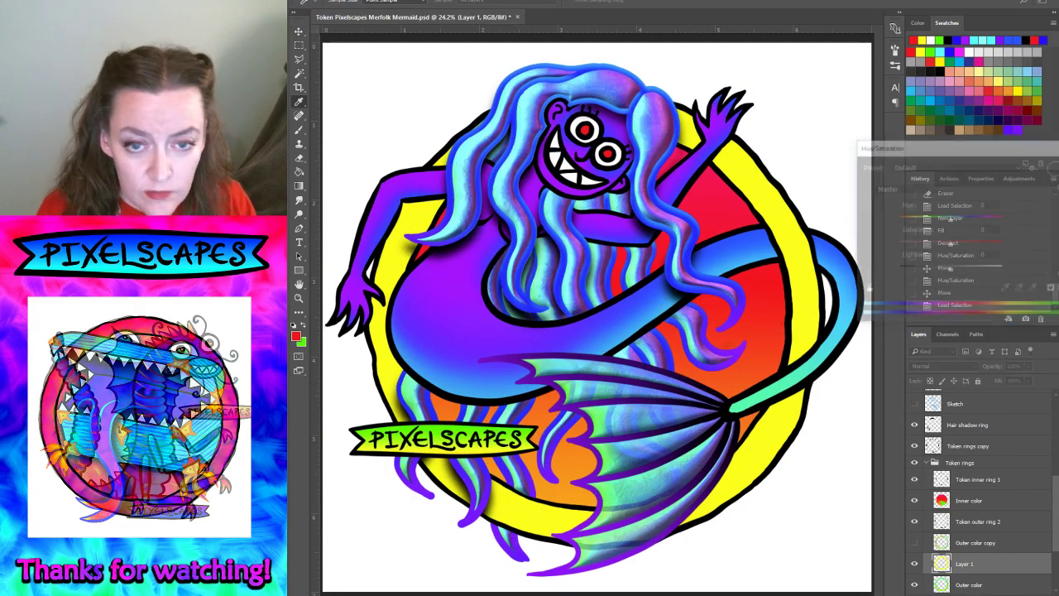
mouse_move(950, 217)
left_mouse_down()
mouse_move(933, 220)
mouse_move(968, 220)
mouse_move(937, 230)
left_mouse_up()
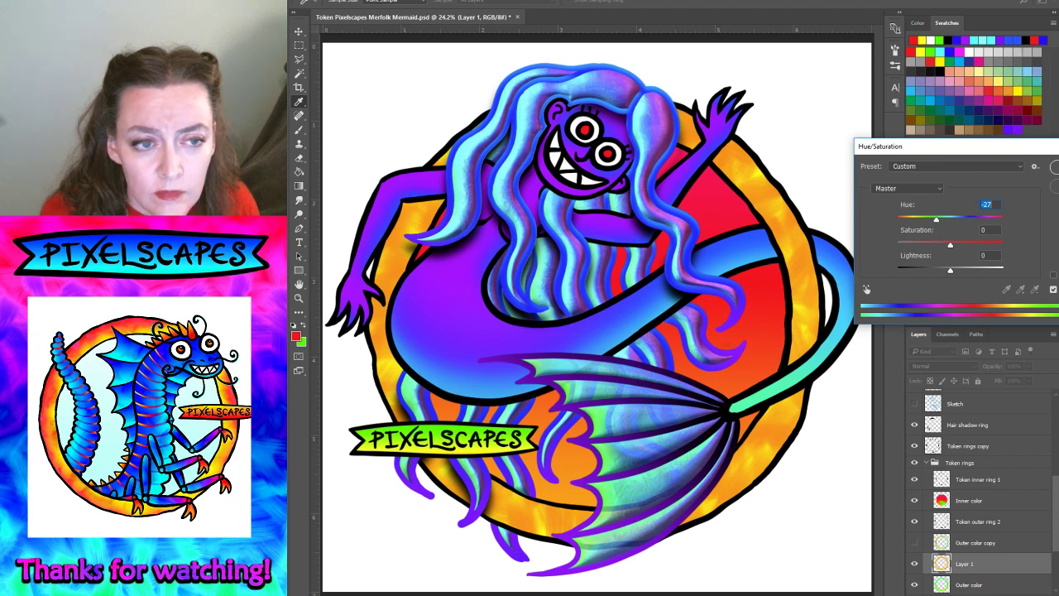
key("Escape")
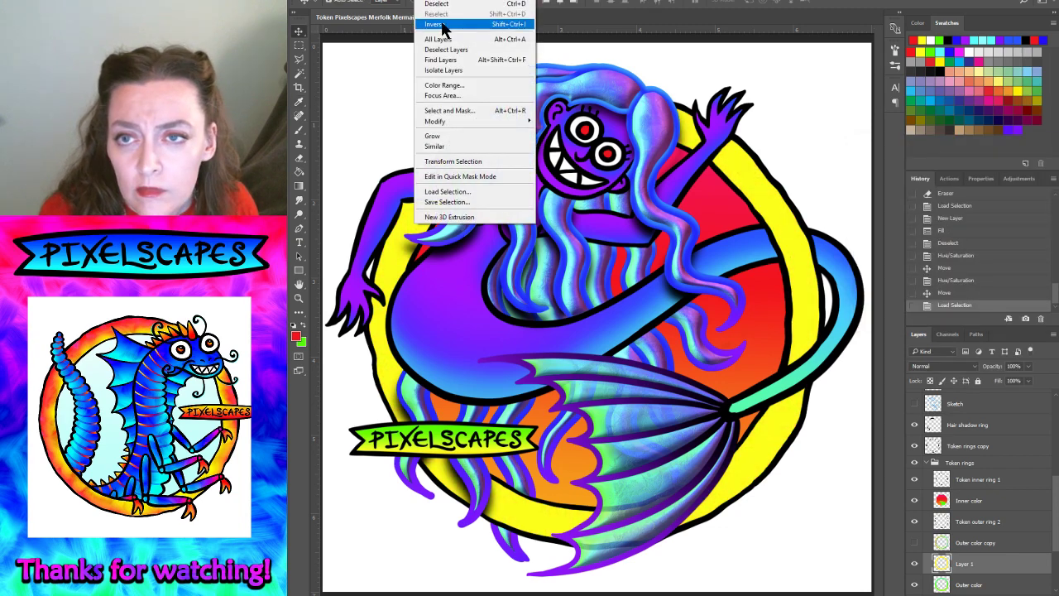
- Invert the brush-stroke selection and hue-shift the yellow ring within the stroke pattern
left_click(439, 24)
left_click(501, 2)
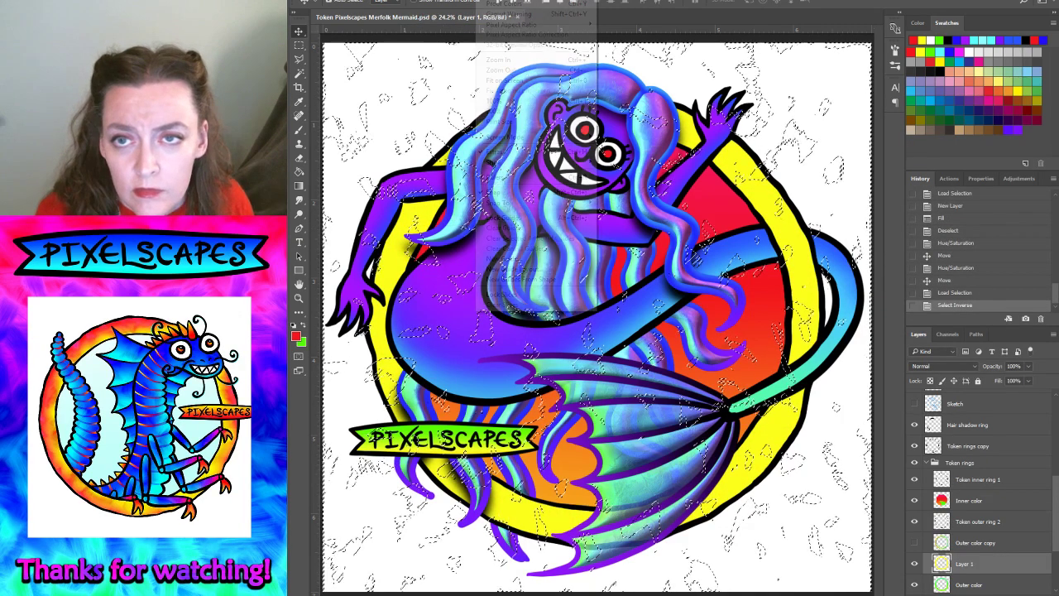
left_click(505, 161)
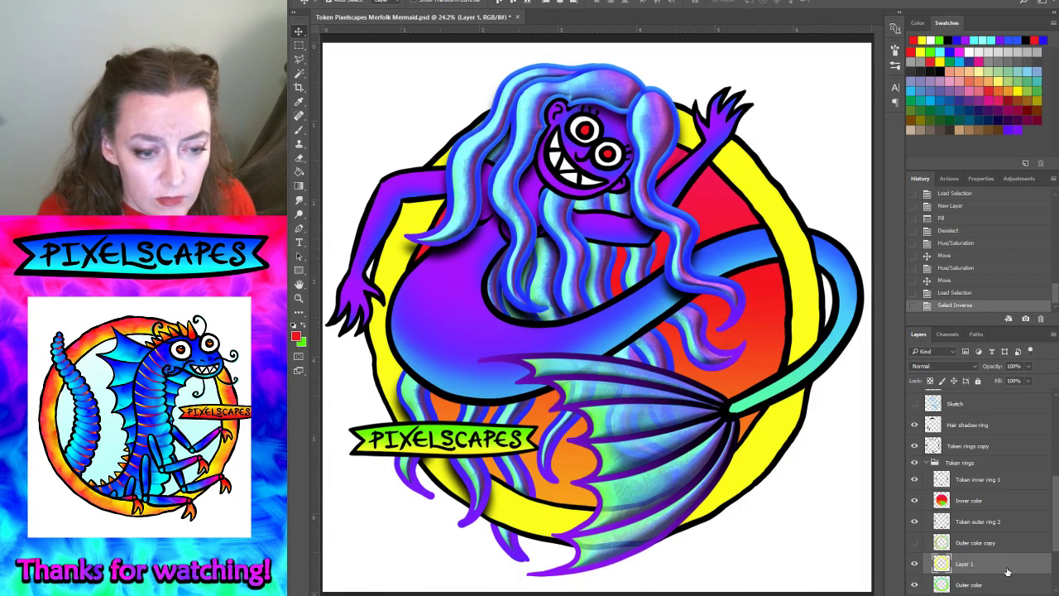
key("ctrl+u")
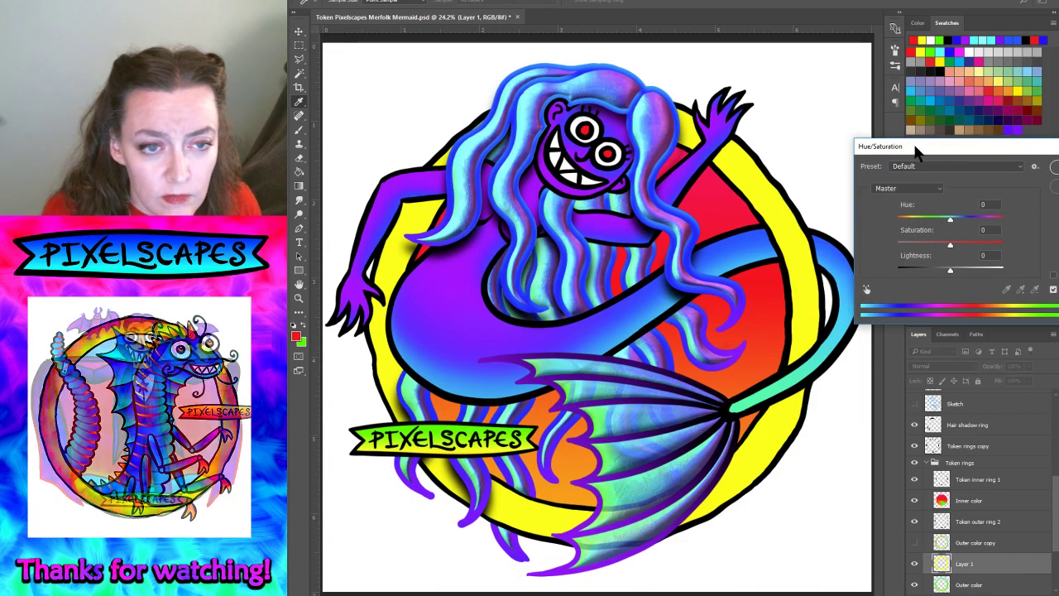
left_click_drag(950, 218, 929, 221)
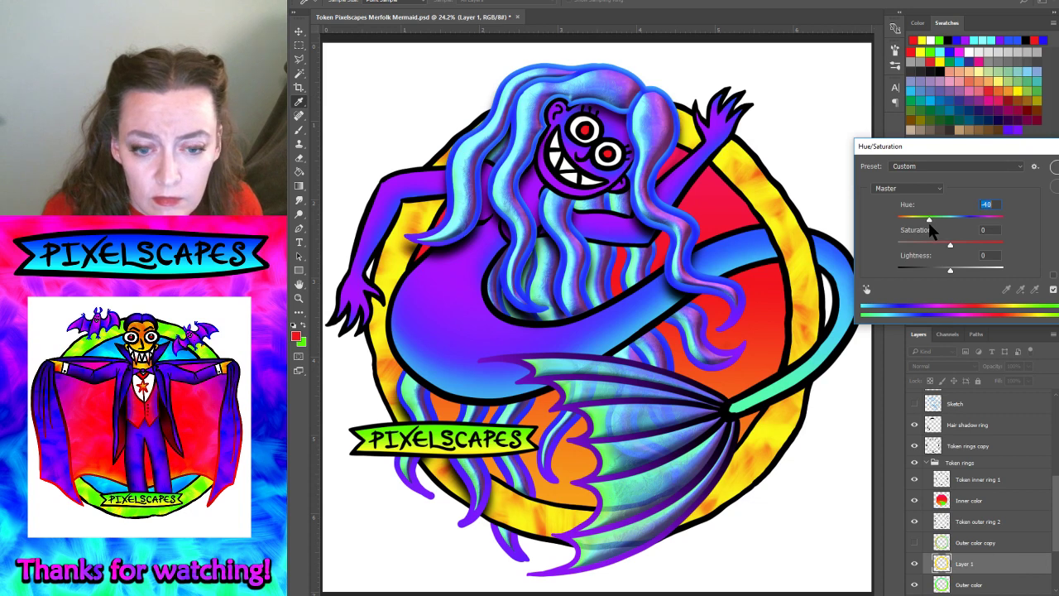
left_click(1054, 166)
- Apply a -65 hue shift to the Inner color layer for pinker red-orange tones
left_click(963, 505)
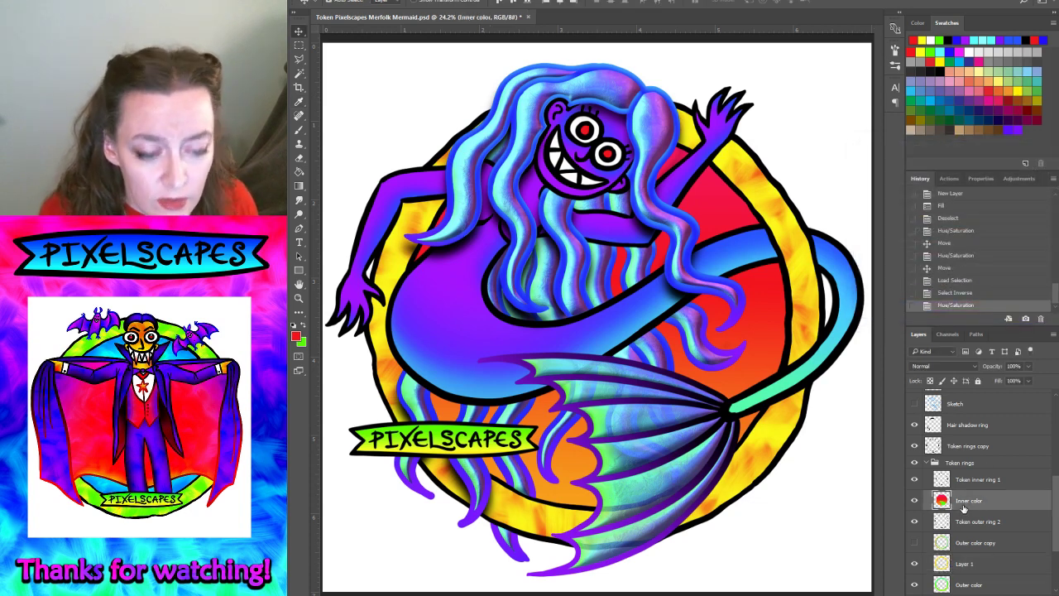
key("ctrl+u")
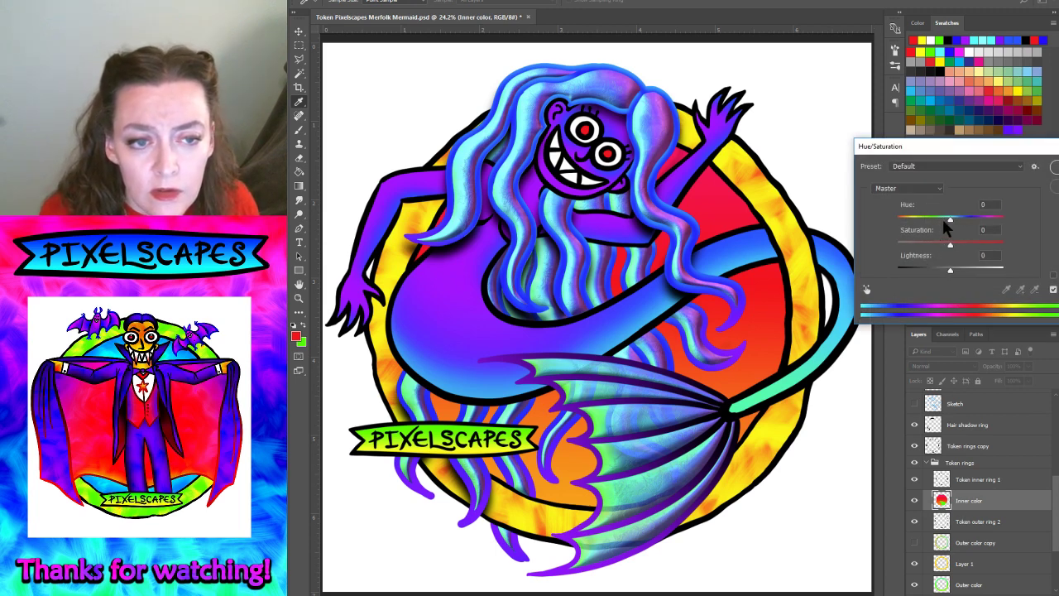
mouse_move(943, 220)
left_mouse_down()
mouse_move(918, 225)
mouse_move(948, 234)
mouse_move(921, 237)
left_mouse_up()
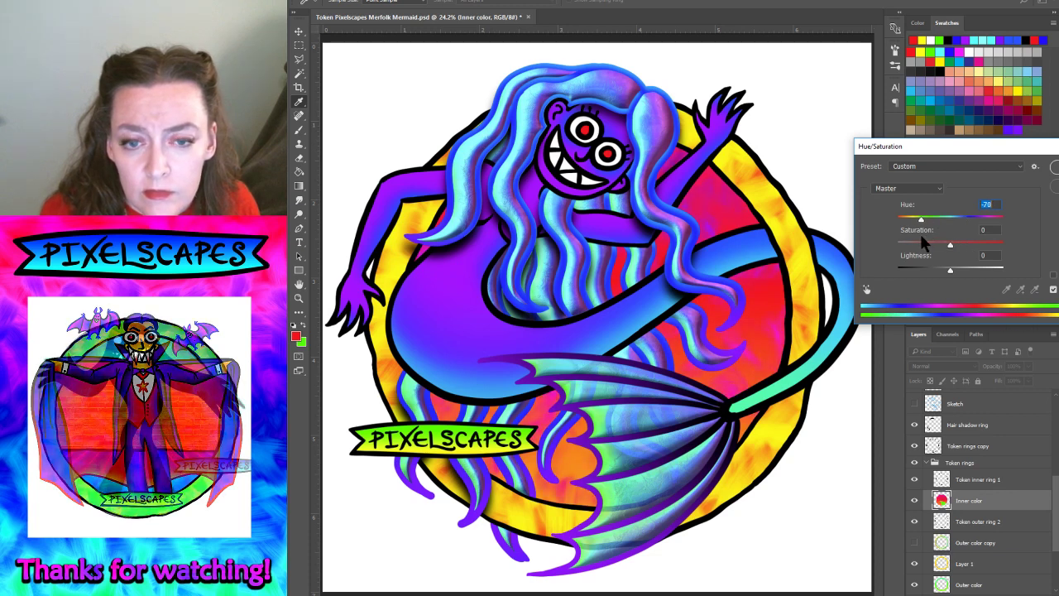
left_click_drag(921, 234, 926, 235)
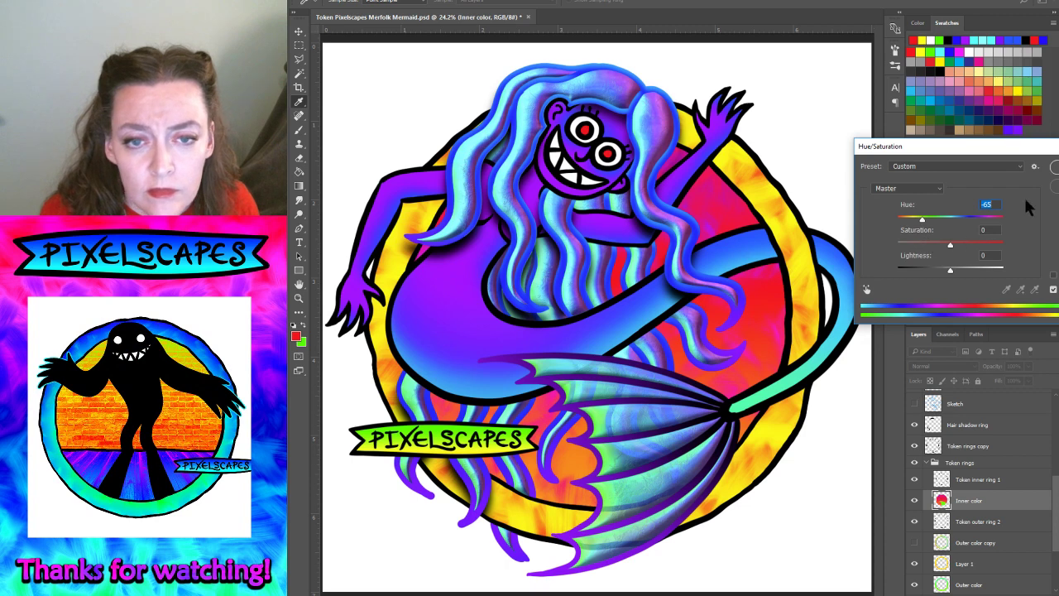
key("Return")
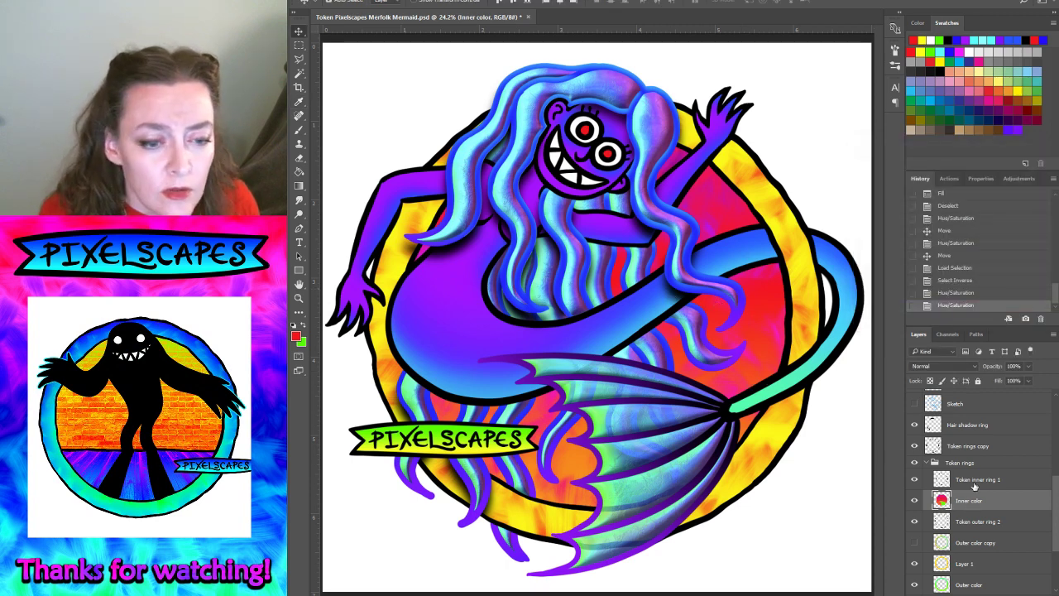
scroll(958, 480, "up", 5)
- Shift the Skin unified layer's hue to about -21 for a bluer violet
left_click(967, 433)
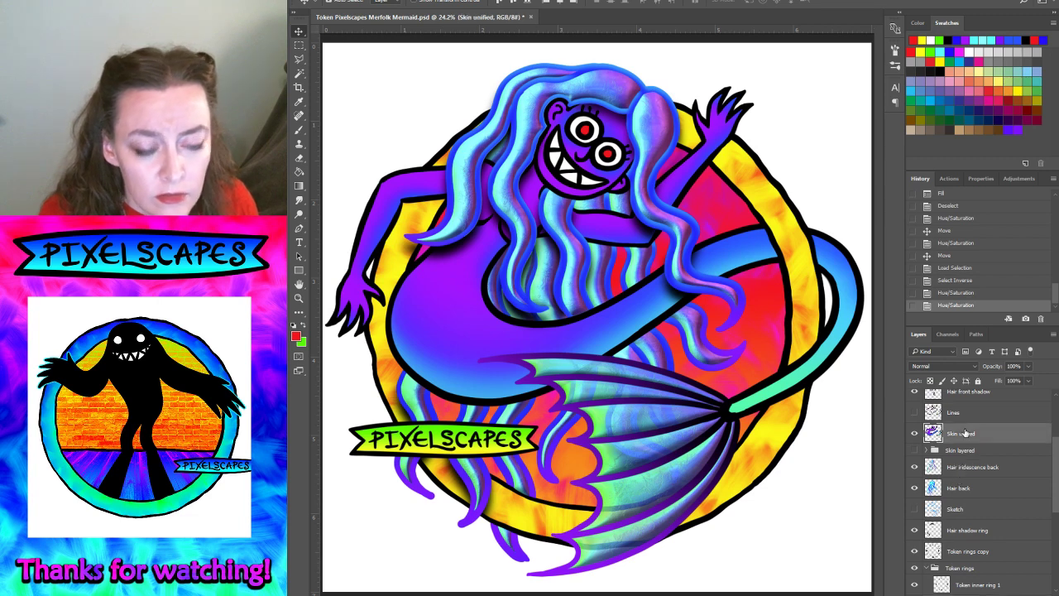
key("ctrl+u")
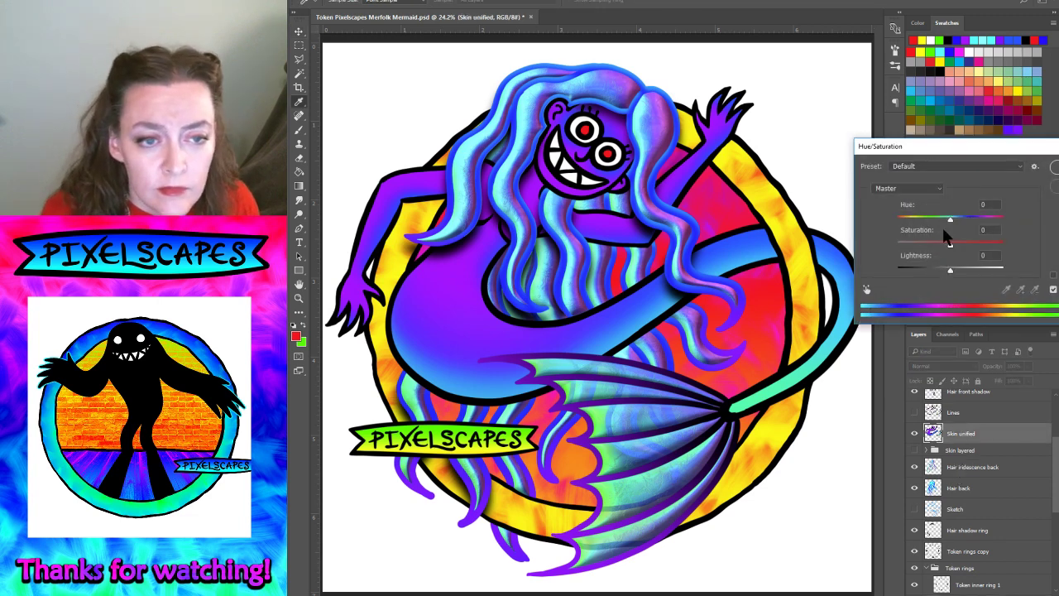
left_click(941, 220)
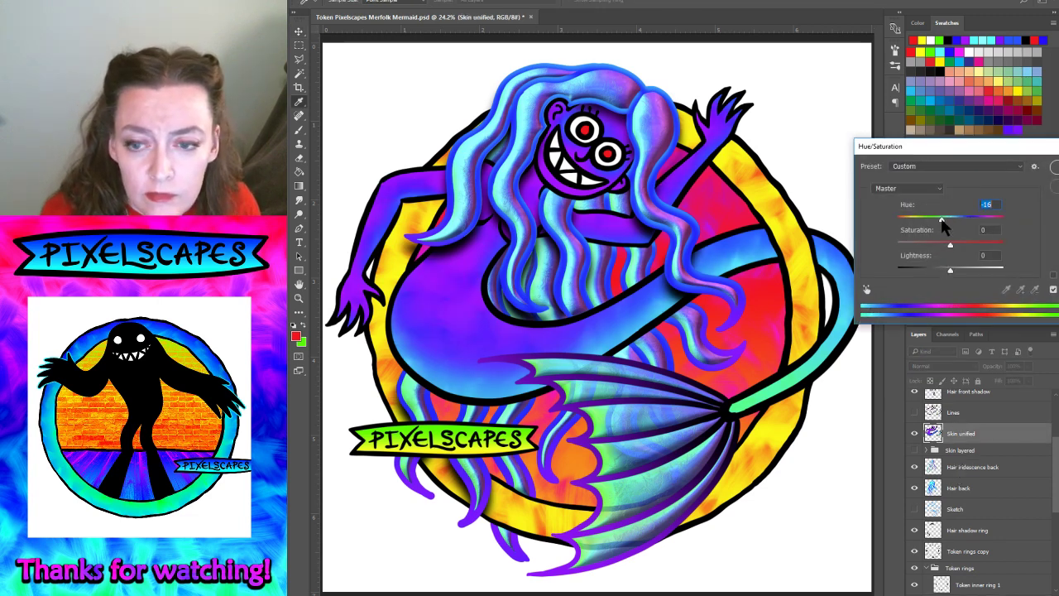
left_click_drag(941, 220, 935, 224)
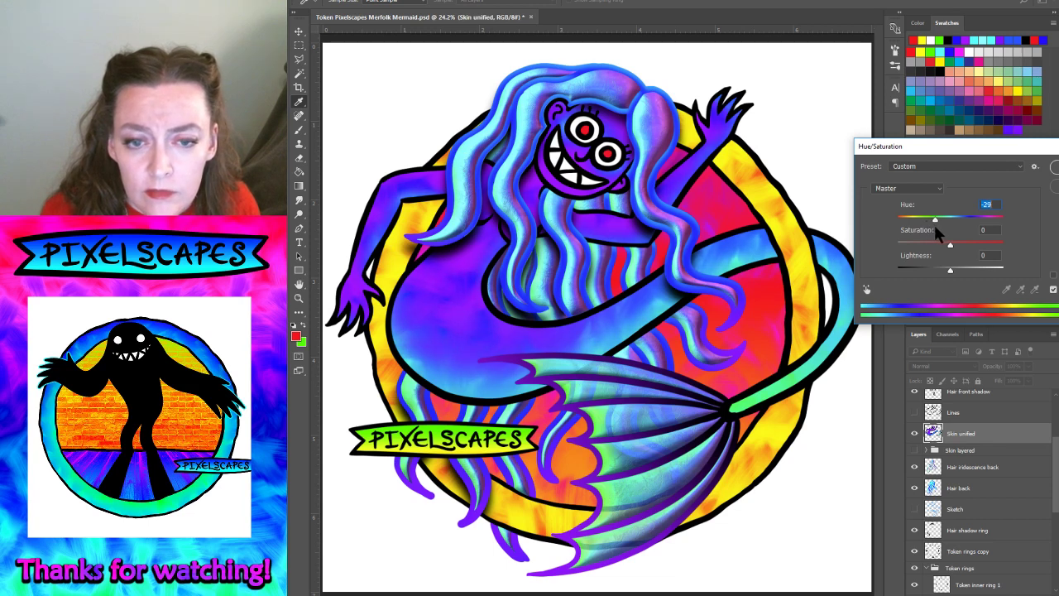
left_click_drag(935, 224, 938, 220)
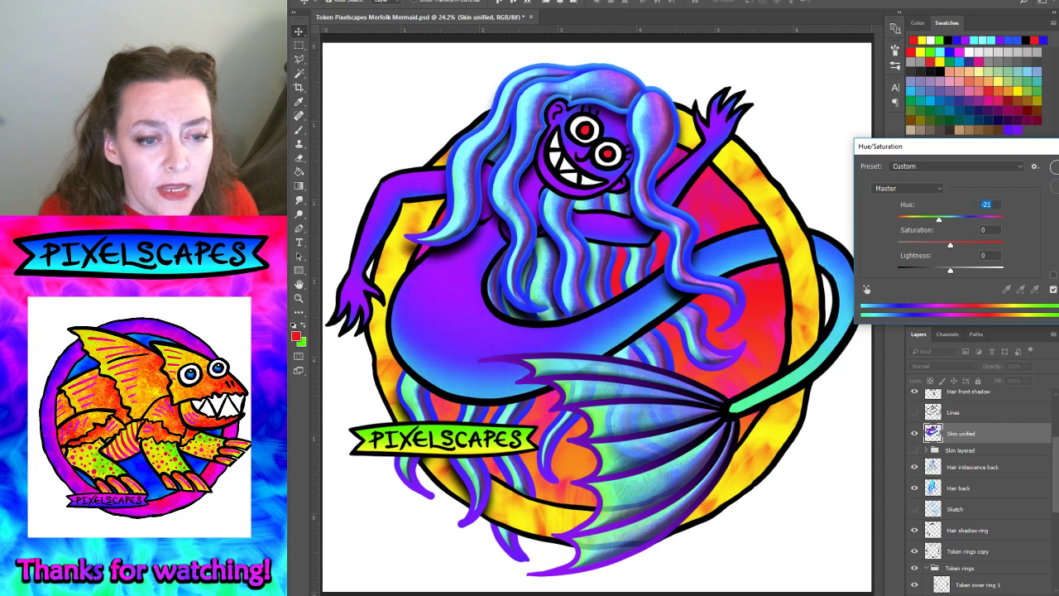
key("Return")
- Duplicate Skin unified and apply another hue shift to the copy
key("ctrl+j")
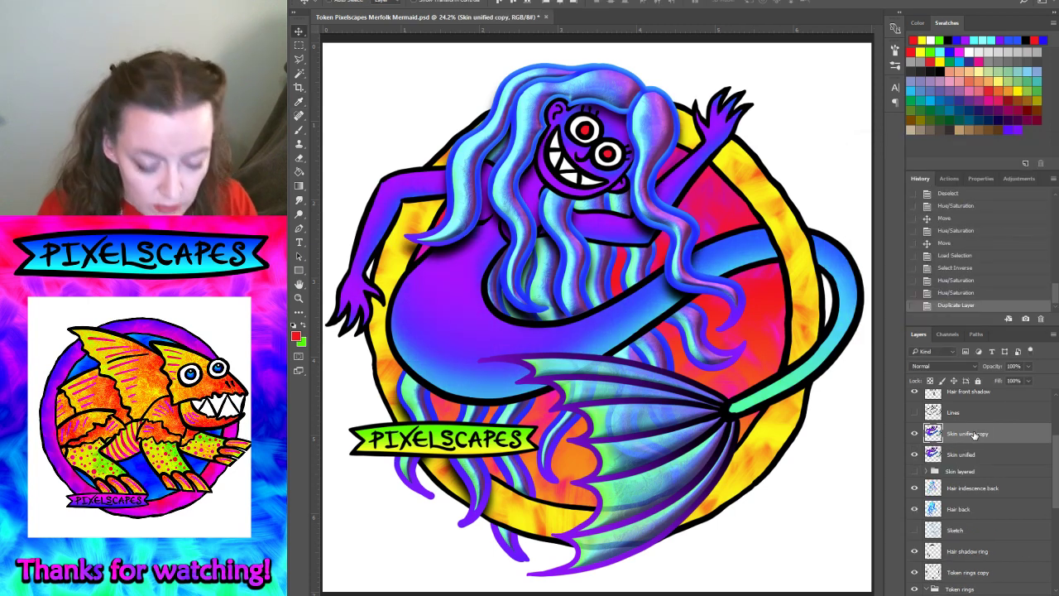
key("ctrl+u")
left_click(934, 217)
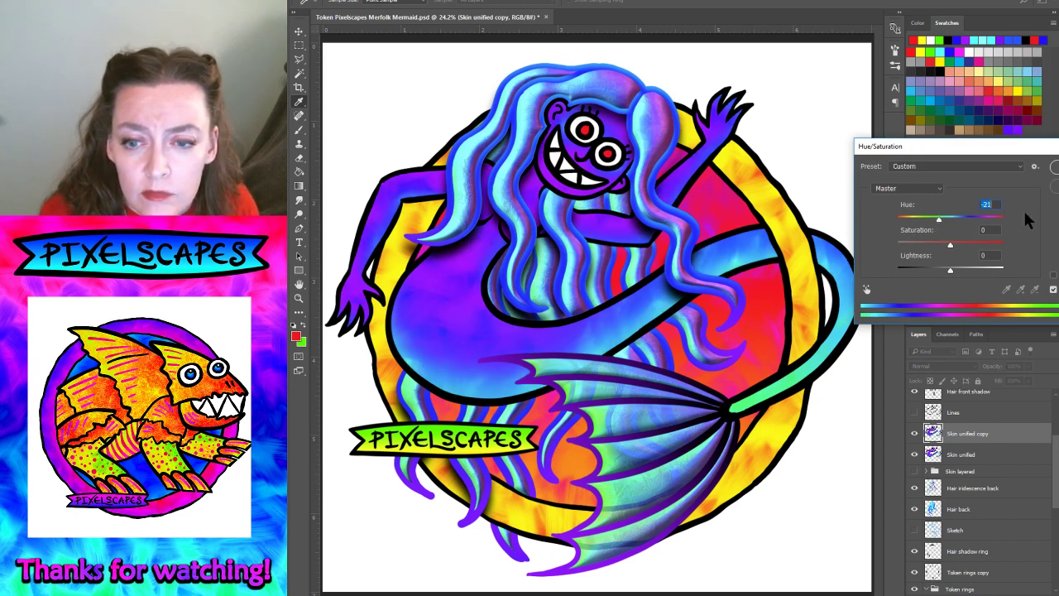
key("Return")
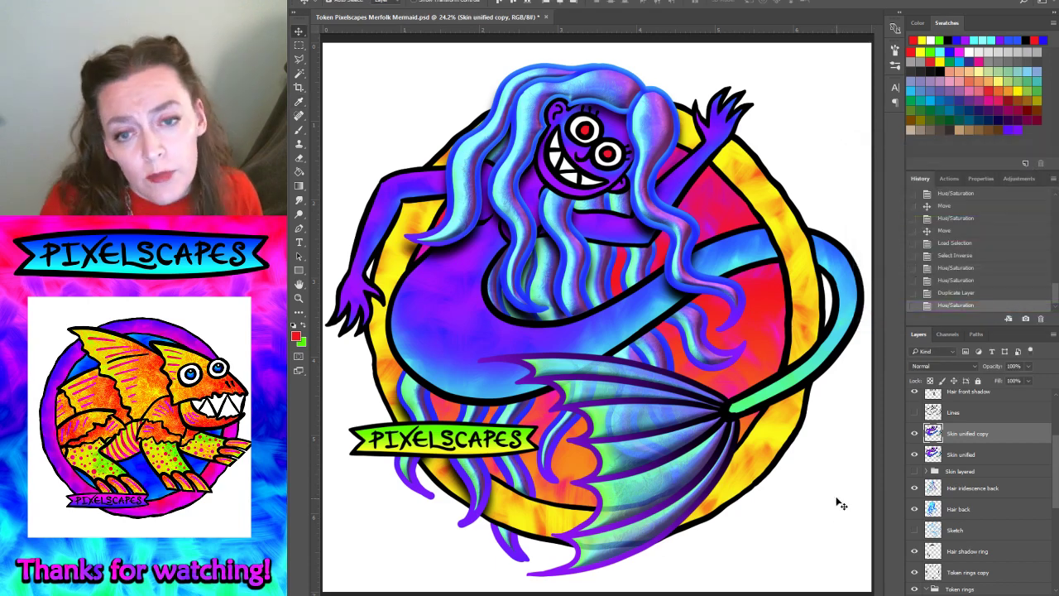
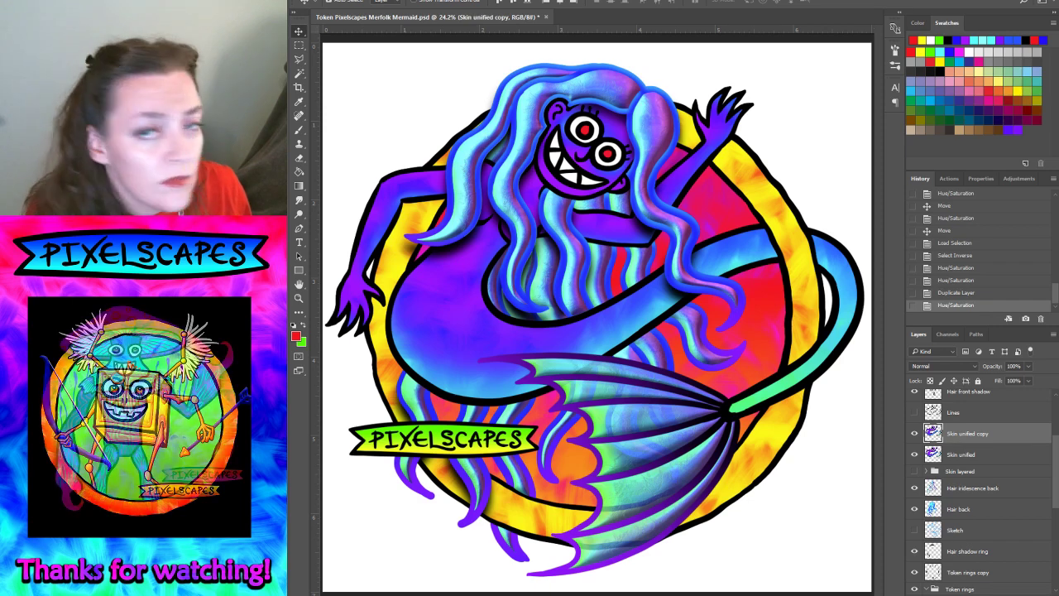
- Start a new blank document beside the Merfolk Mermaid token file
key("alt+f")
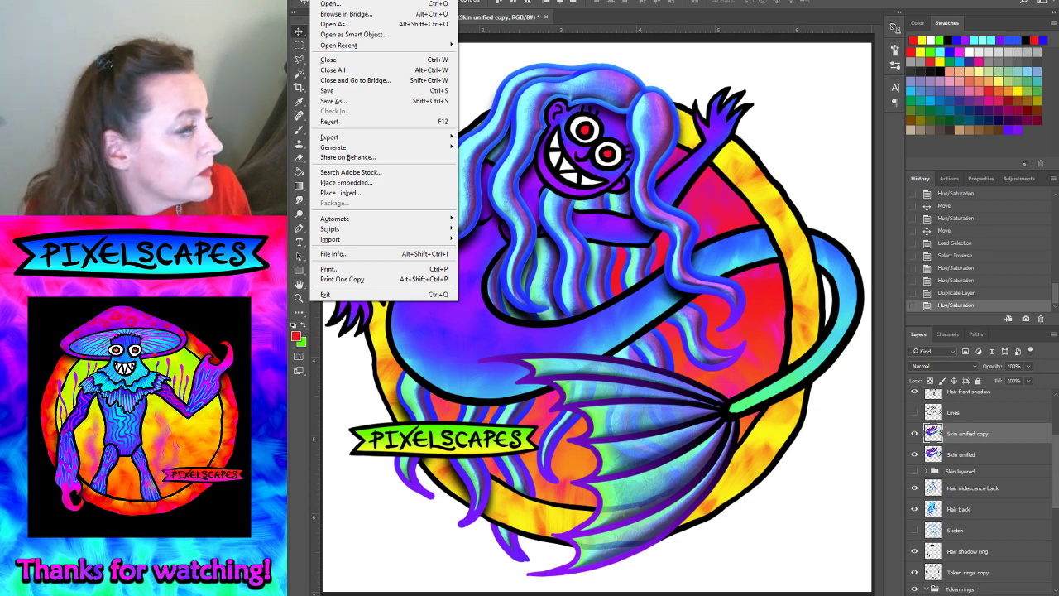
key("Escape")
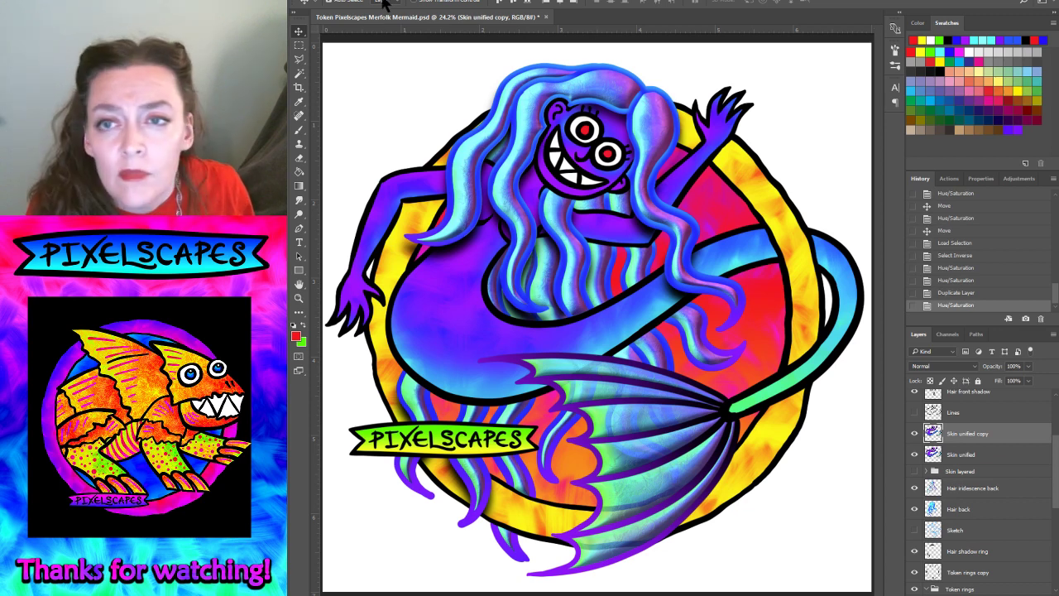
left_click(324, 4)
left_click(584, 94)
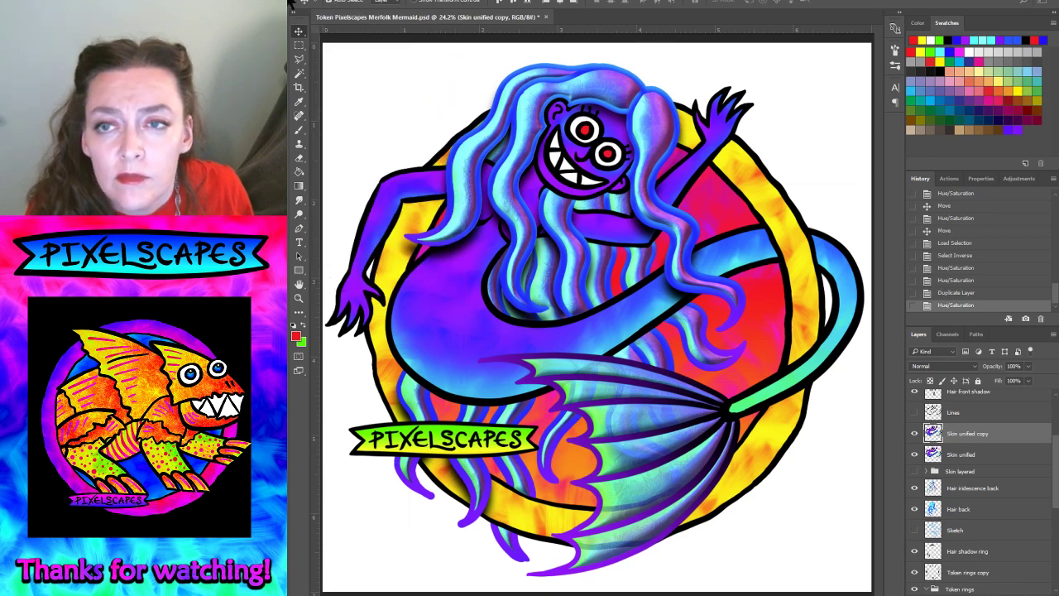
key("ctrl+n")
- Create Untitled-1, paste the scale texture, desaturate it and apply Auto Tone
left_click(908, 511)
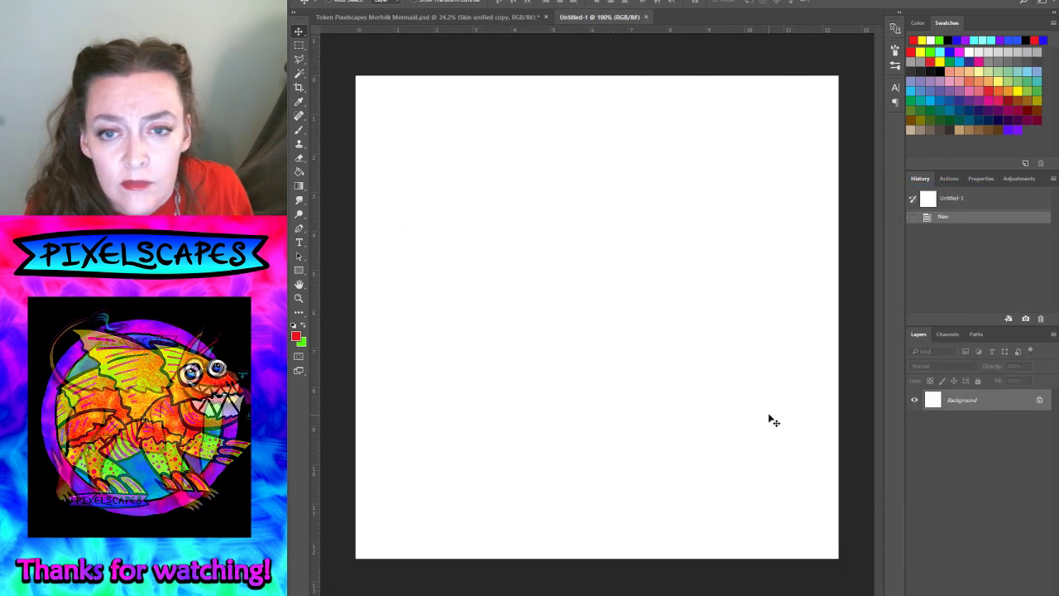
key("ctrl+v")
key("ctrl+shift+u")
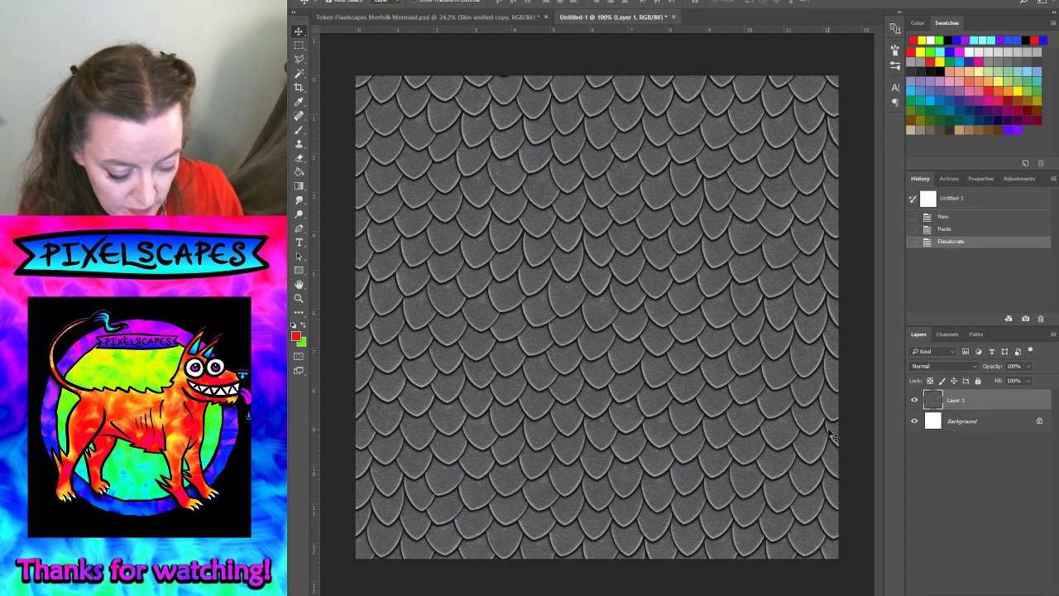
key("ctrl+shift+l")
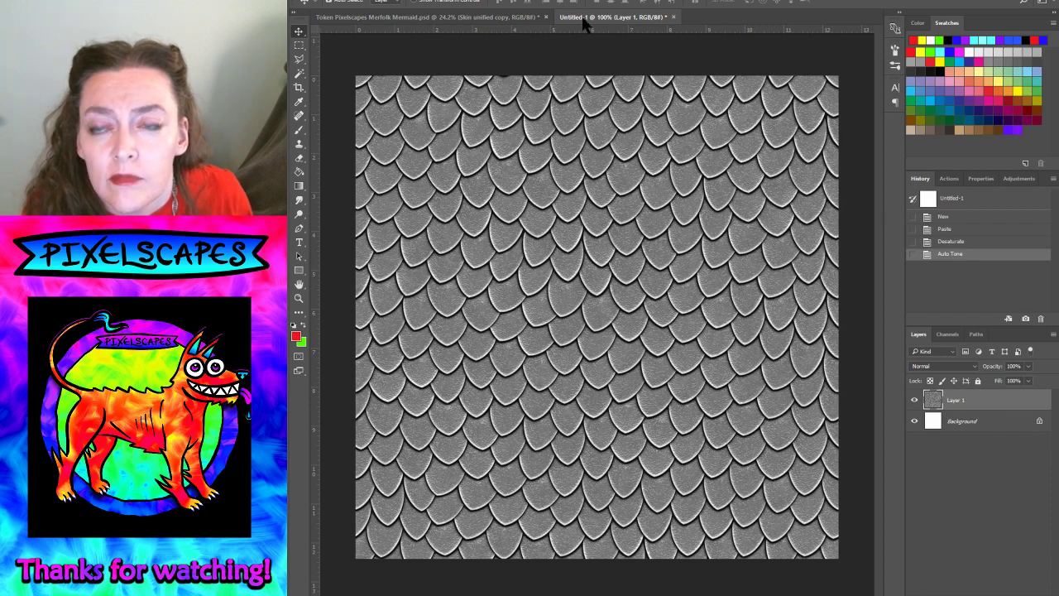
- Add guides along the canvas top and left edges, then bring up Canvas Size
left_click(357, 1)
left_click(375, 70)
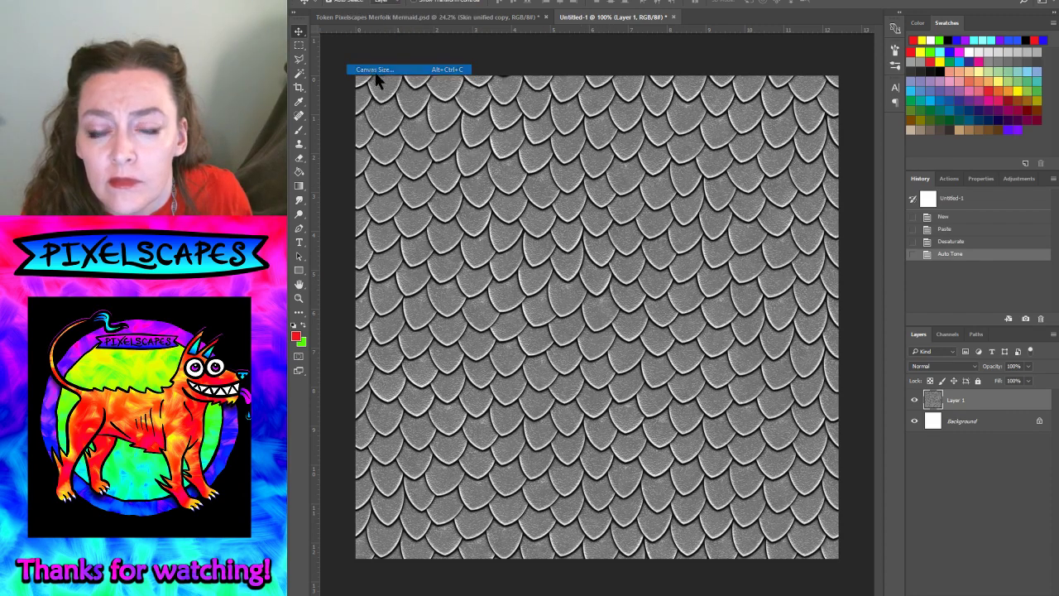
left_click(786, 209)
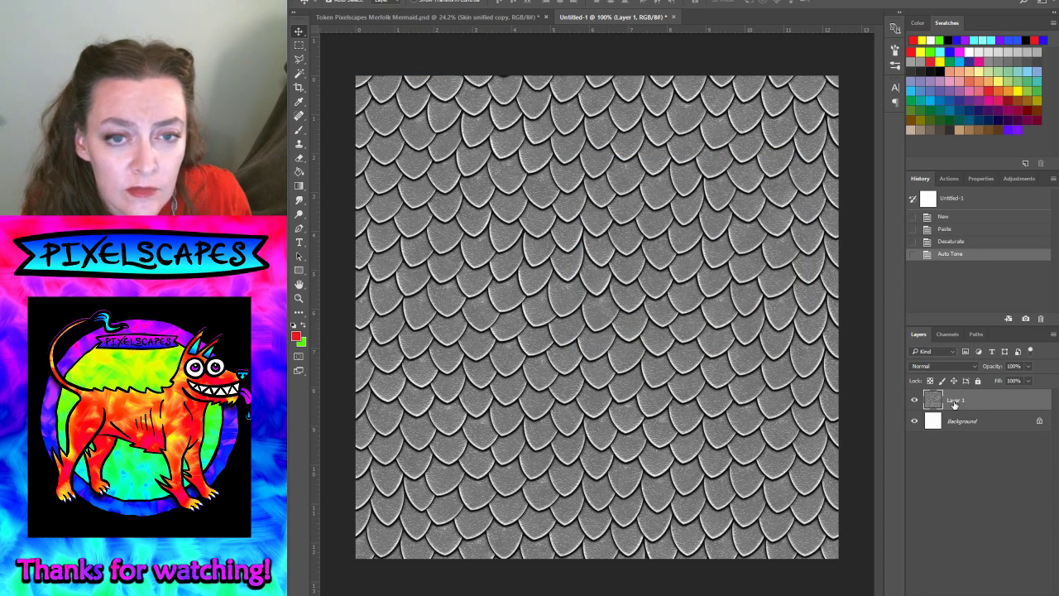
left_click_drag(619, 32, 617, 76)
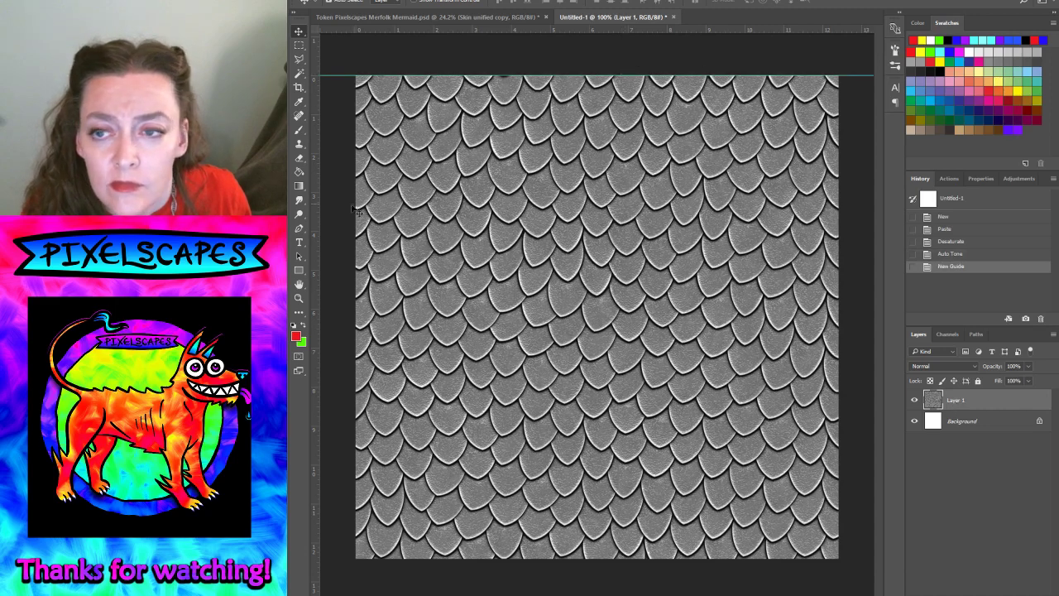
left_click_drag(312, 231, 357, 220)
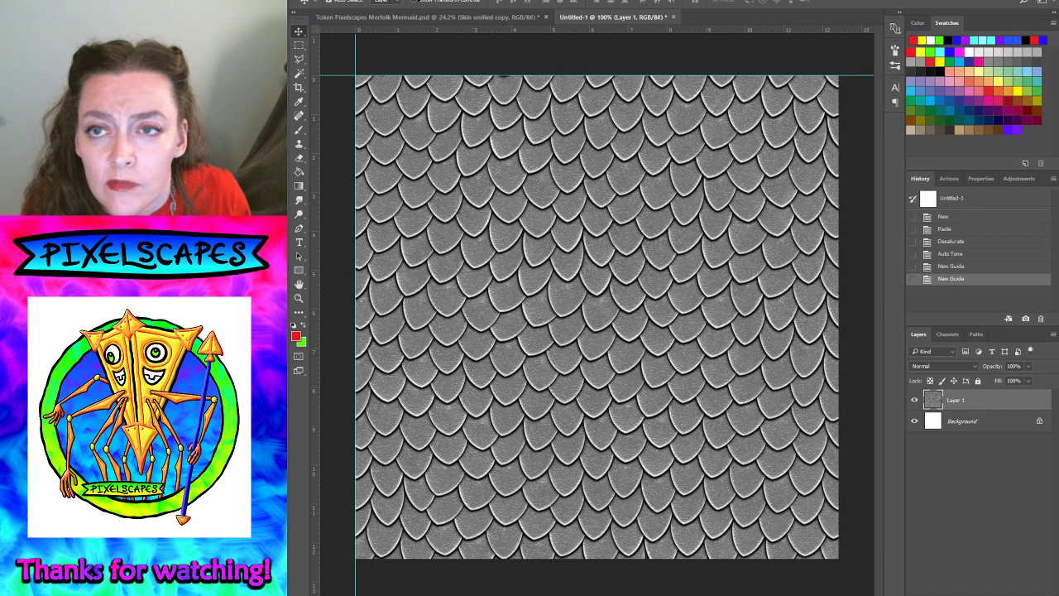
left_click(357, 2)
left_click(367, 71)
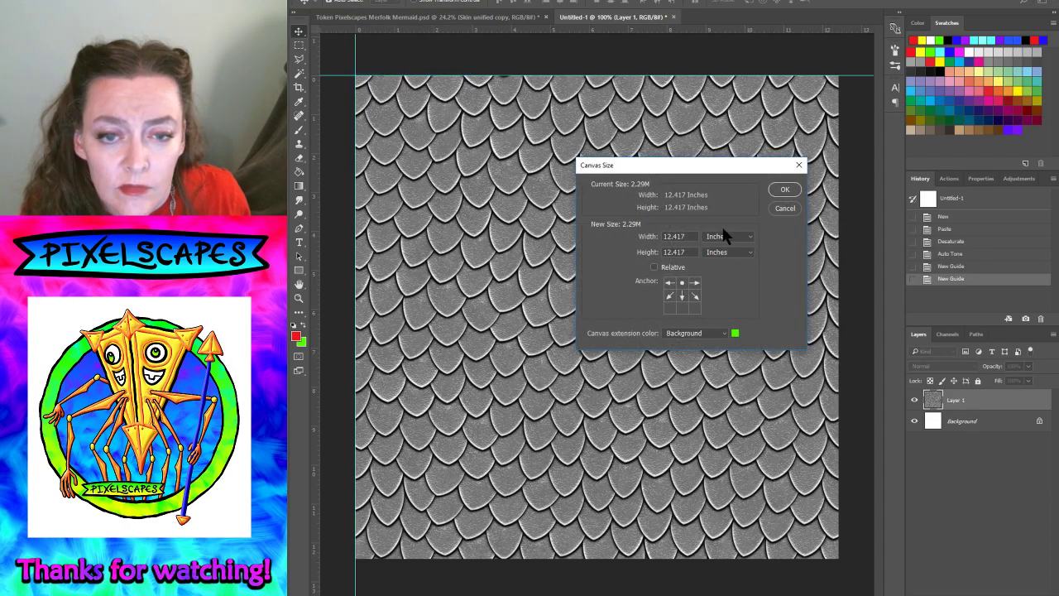
- Make the canvas height 500 percent
left_click(713, 251)
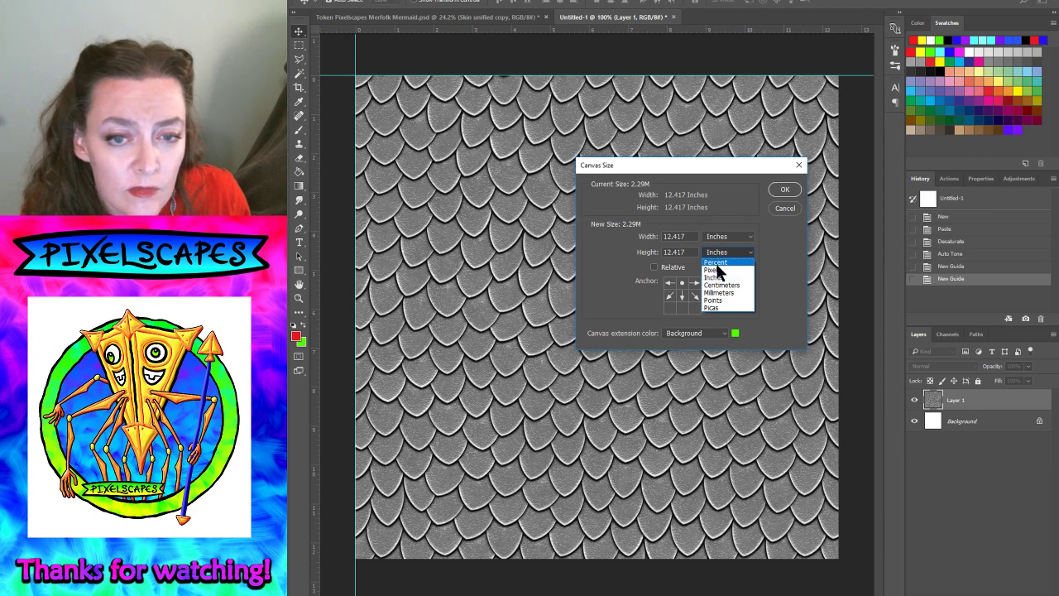
left_click(714, 263)
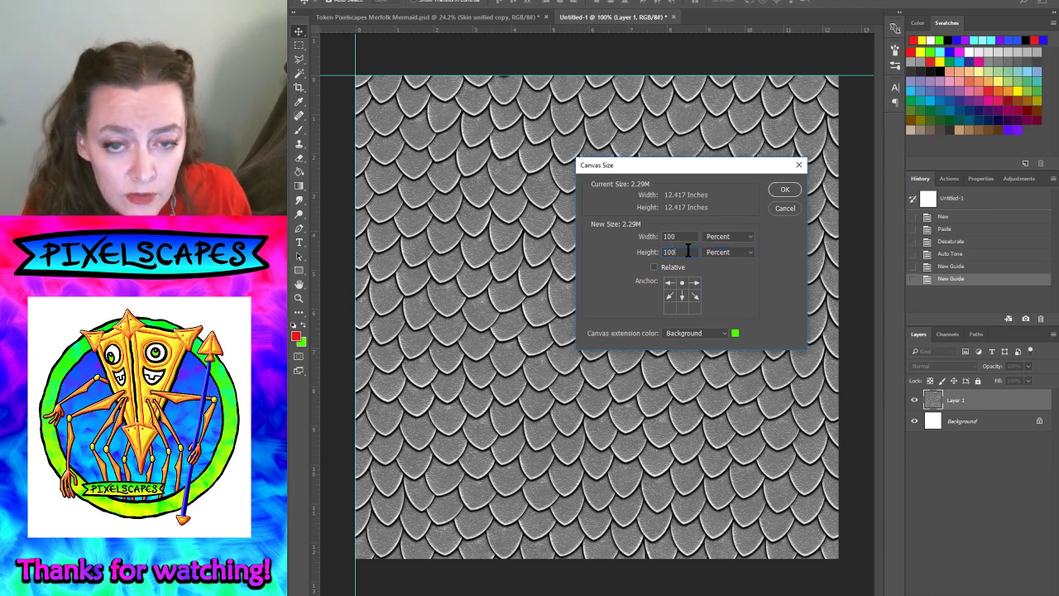
type("500")
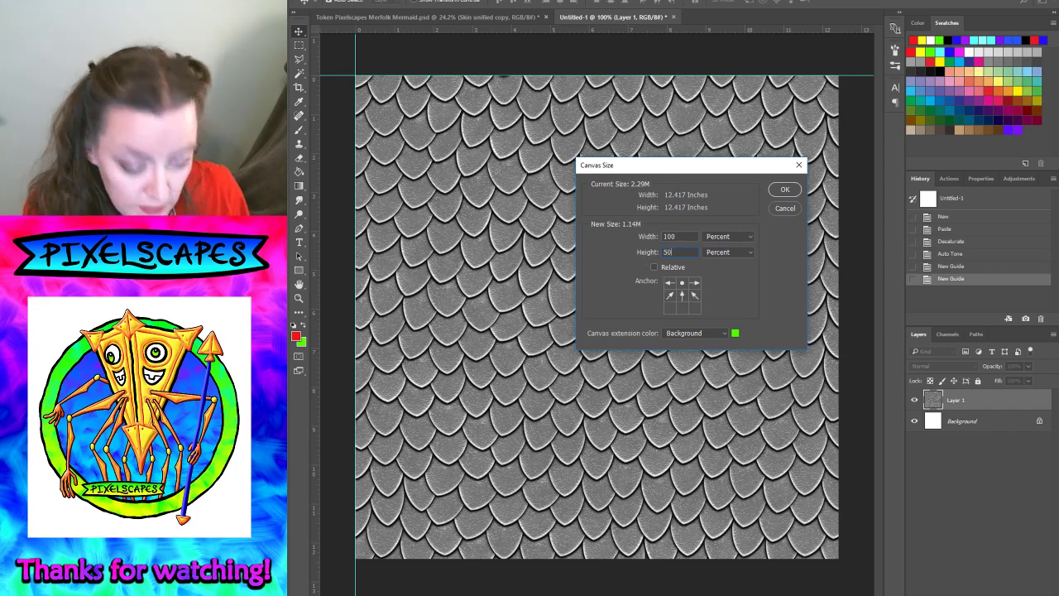
left_click(786, 190)
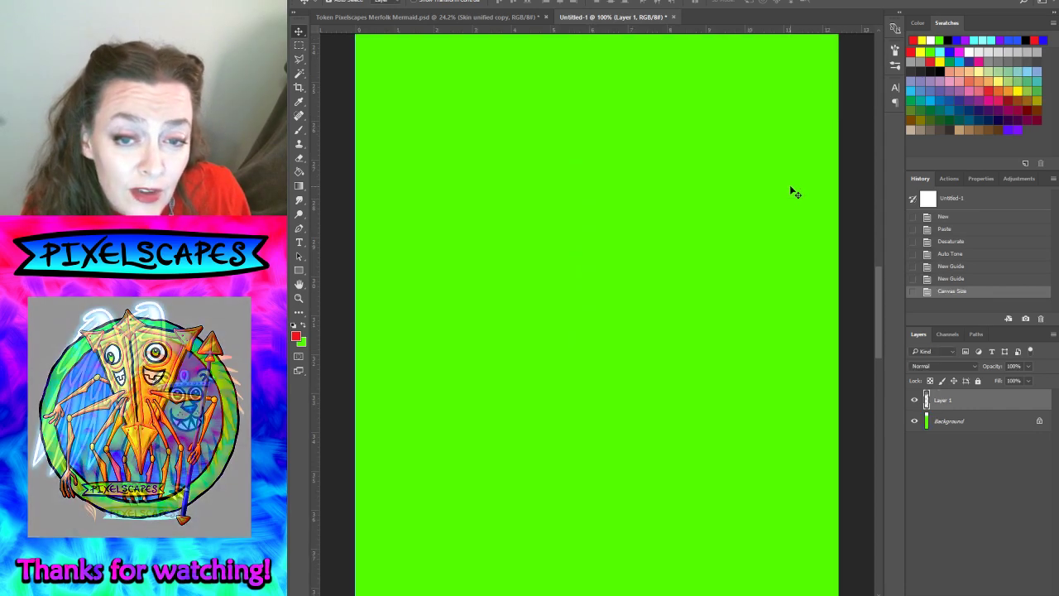
- Duplicate the scales layer and slide the copy down into the new empty area
key("ctrl+minus")
key("ctrl+minus")
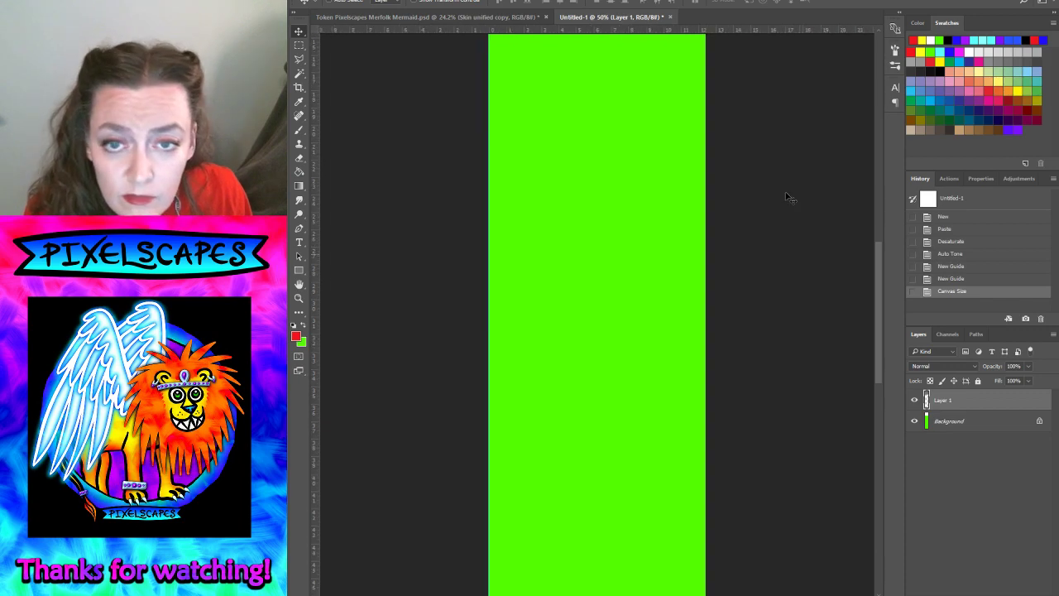
key("ctrl+minus")
key("ctrl+minus")
left_click(299, 298)
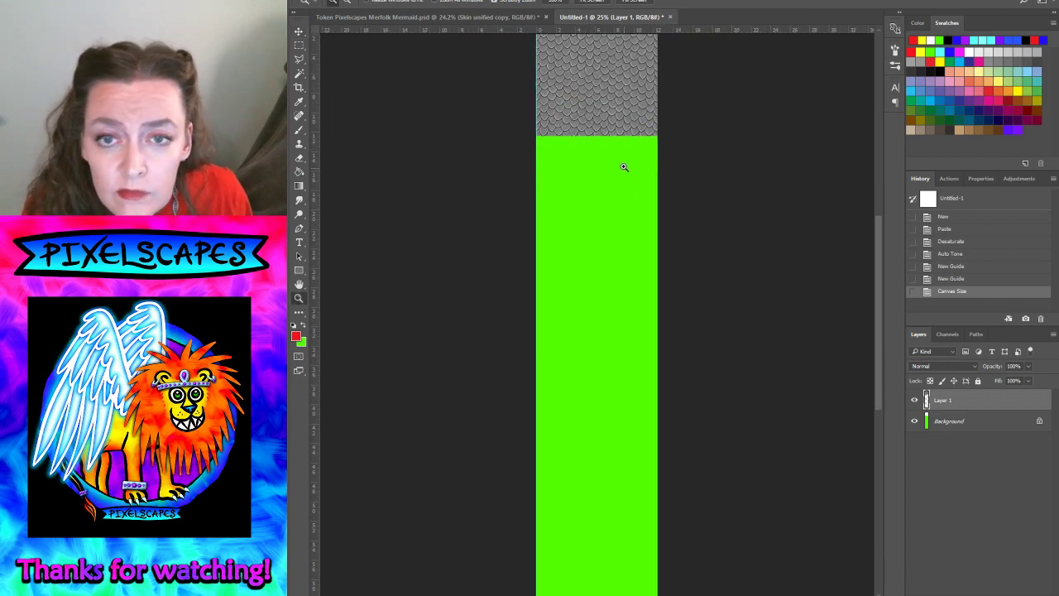
left_click(546, 216)
scroll(546, 217, "up", 8)
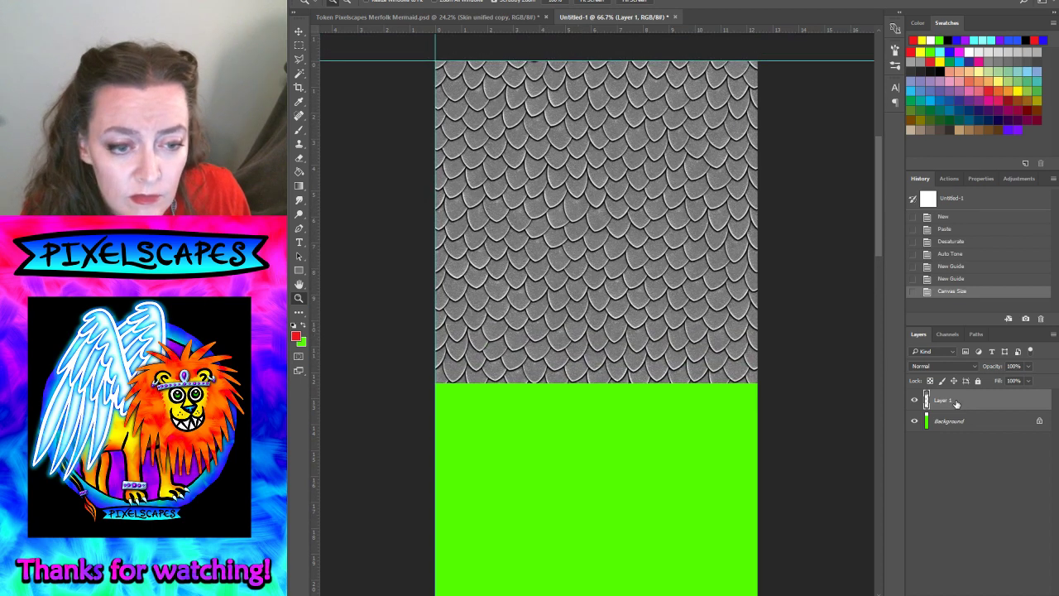
left_click_drag(964, 402, 1025, 591)
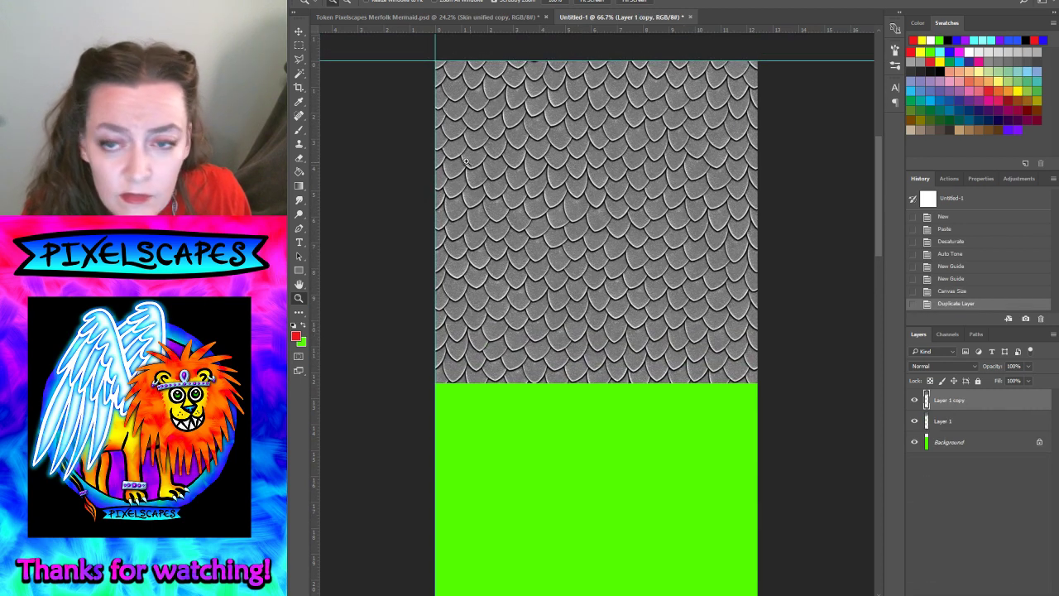
left_click(300, 33)
mouse_move(577, 172)
left_mouse_down()
mouse_move(571, 495)
mouse_move(578, 479)
left_mouse_up()
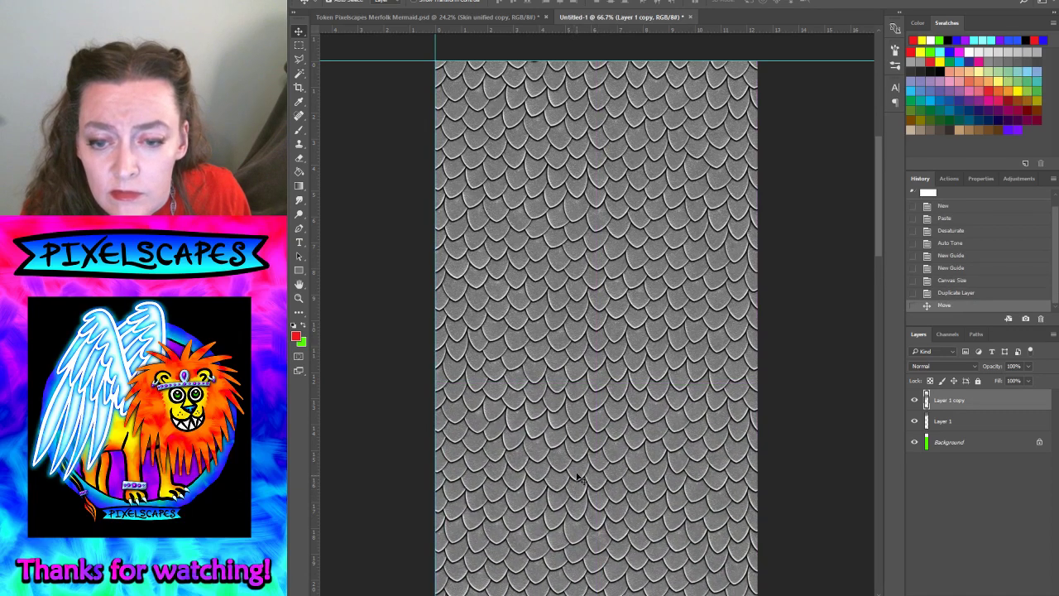
- Merge the copied scales into Layer 1, undoing a misplaced move
scroll(589, 462, "down", 2)
scroll(621, 455, "down", 5)
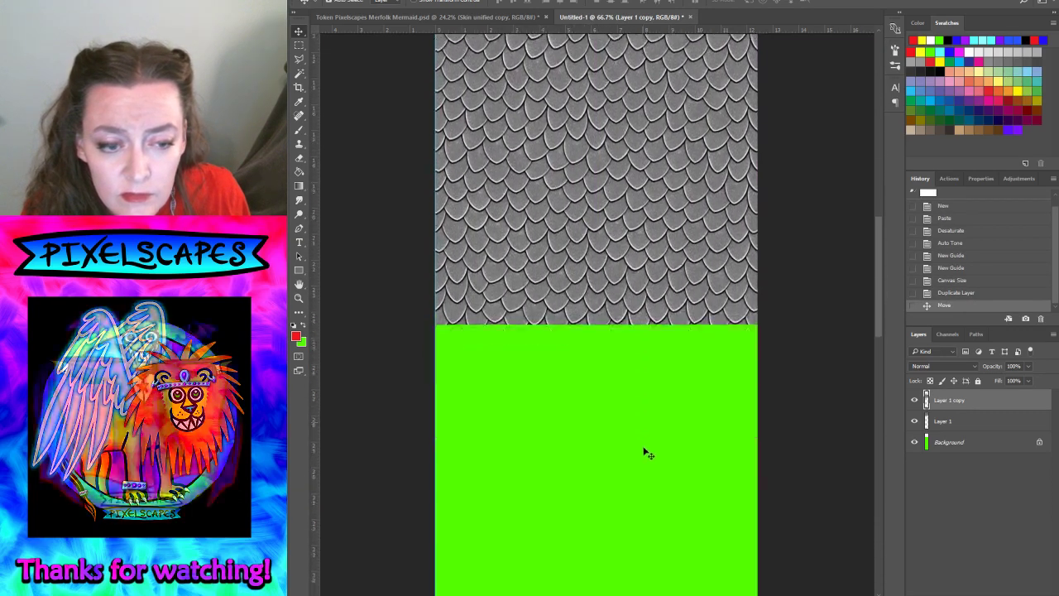
scroll(645, 451, "down", 1)
key("ctrl+e")
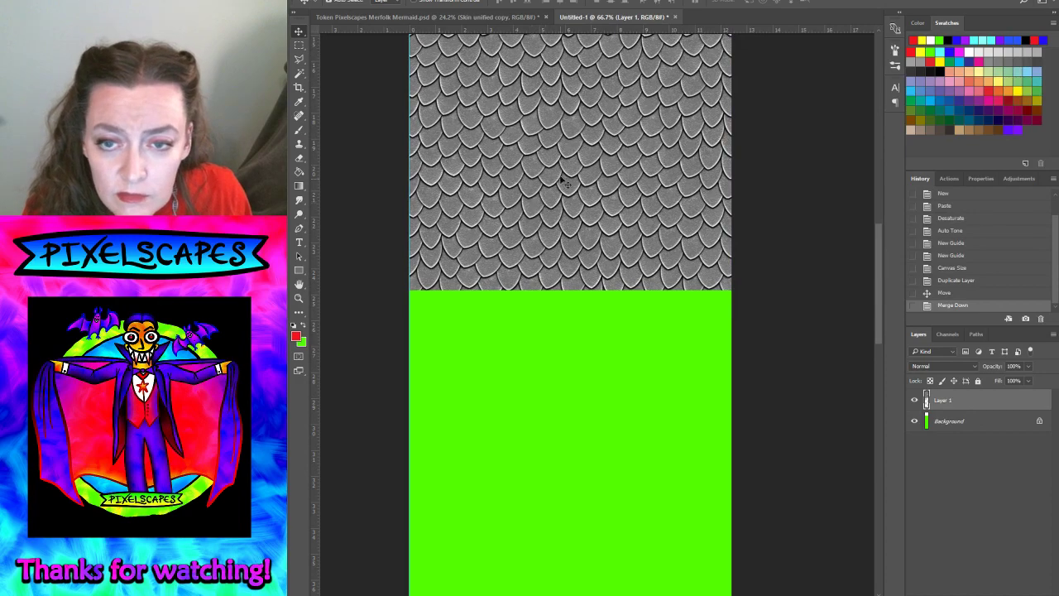
left_click_drag(539, 135, 575, 560)
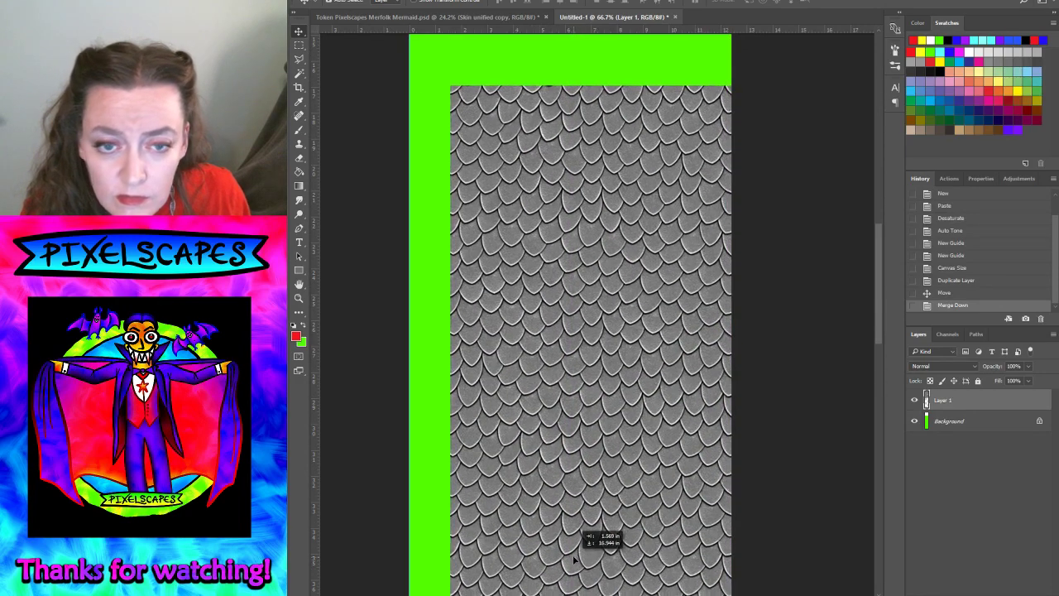
key("ctrl+z")
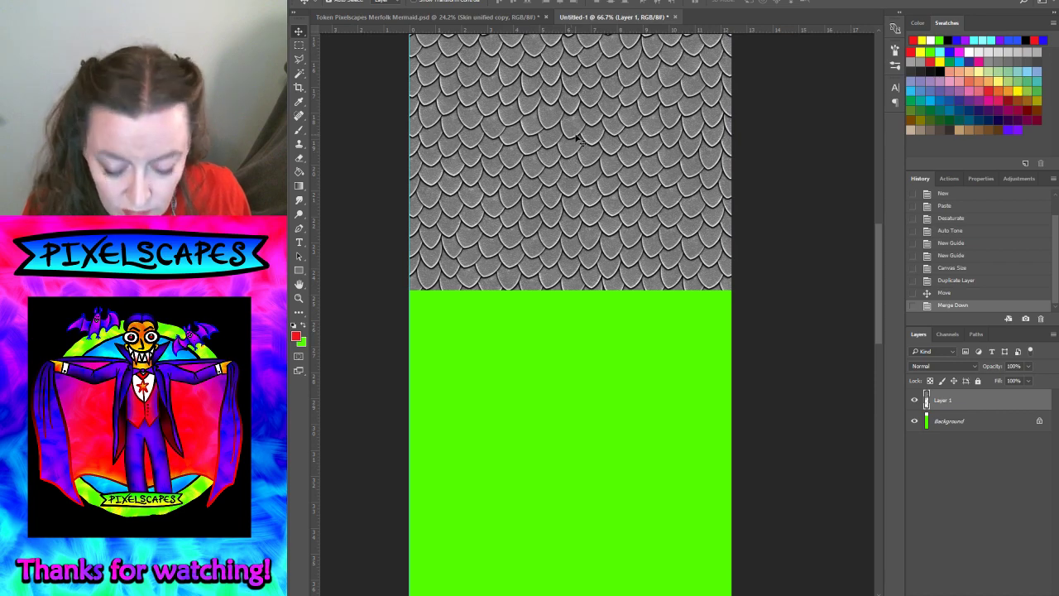
- Extend the strip with another merged copy of the scales, deleting the extra copy
mouse_move(587, 324)
left_mouse_down()
mouse_move(536, 455)
mouse_move(544, 359)
left_mouse_up()
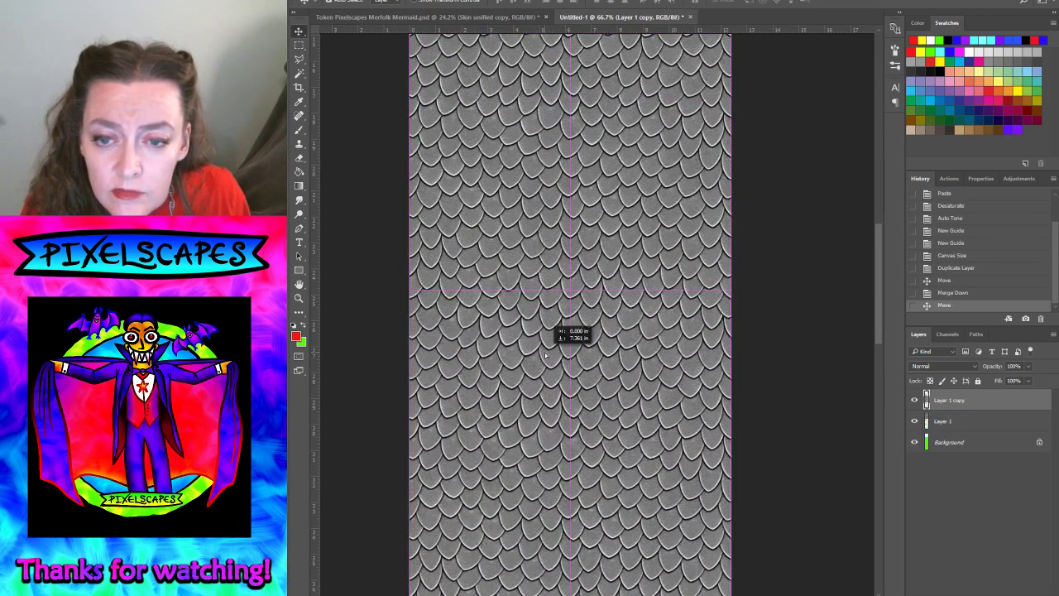
key("ctrl+minus")
key("ctrl+minus")
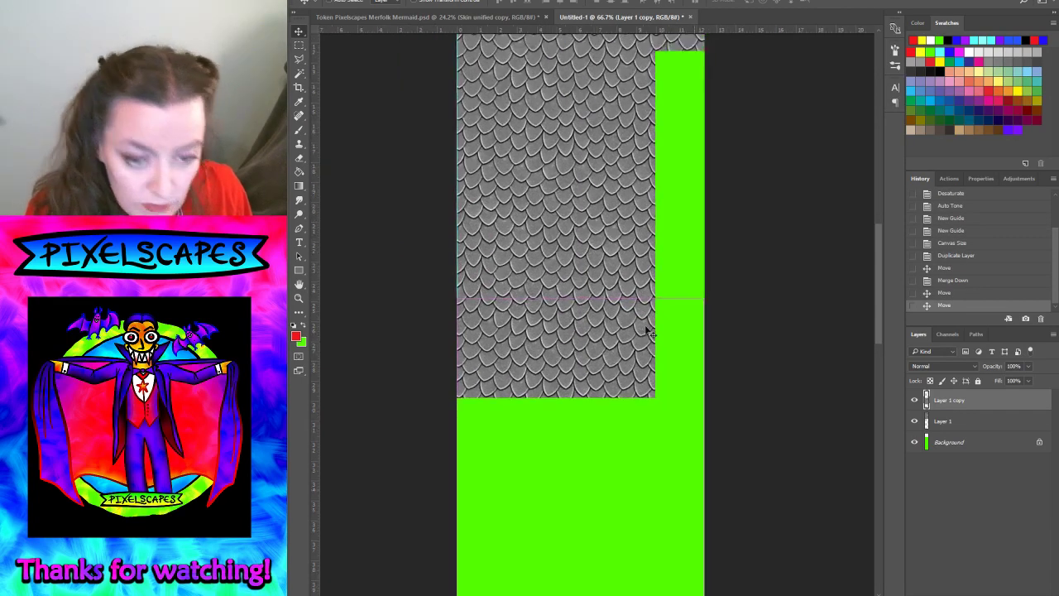
key("ctrl+minus")
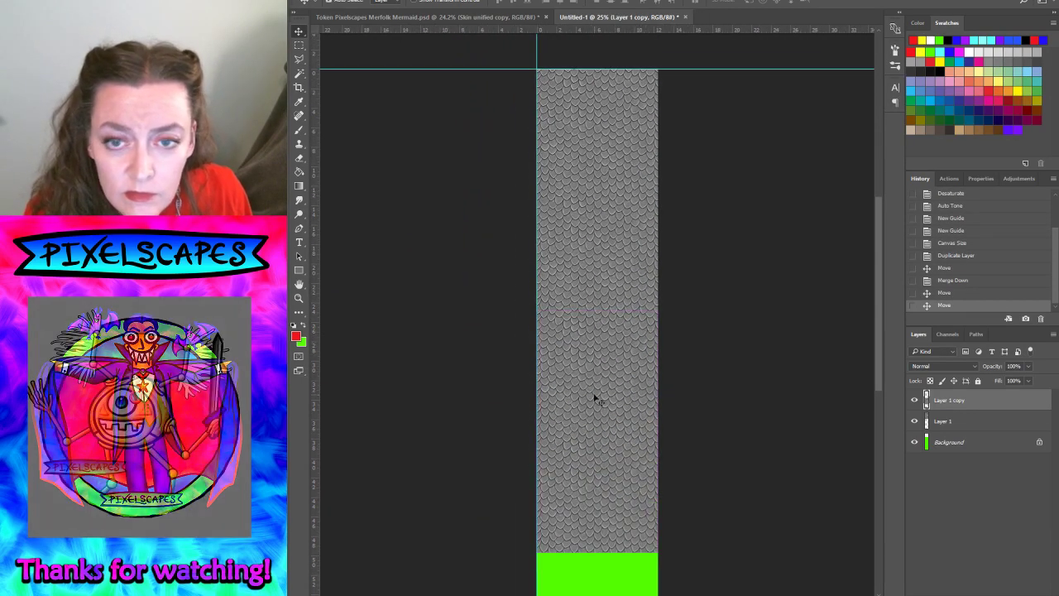
key("ctrl+e")
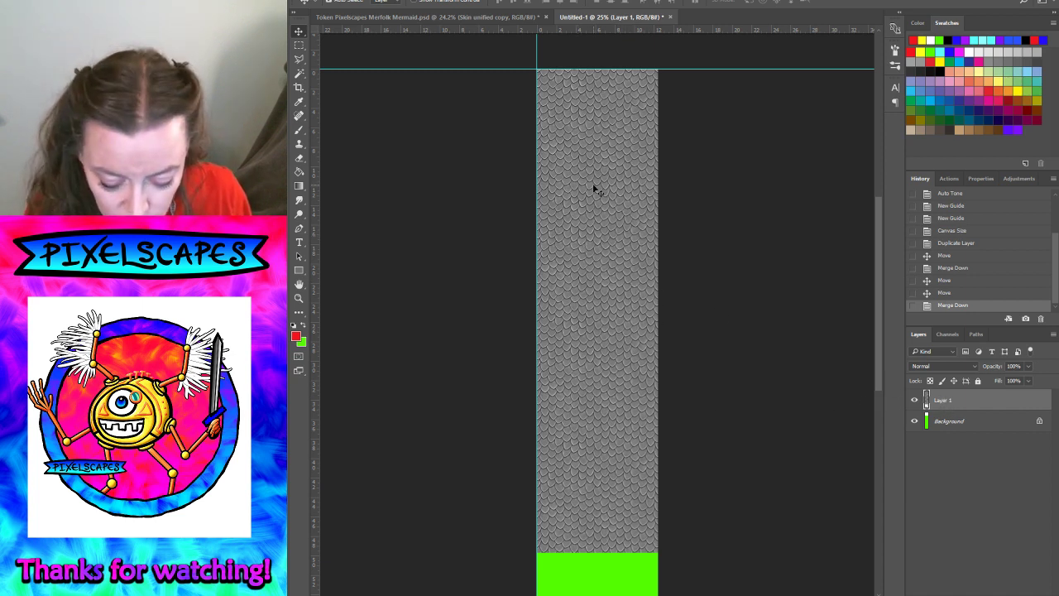
mouse_move(594, 190)
left_mouse_down()
mouse_move(603, 442)
mouse_move(576, 589)
mouse_move(593, 557)
left_mouse_up()
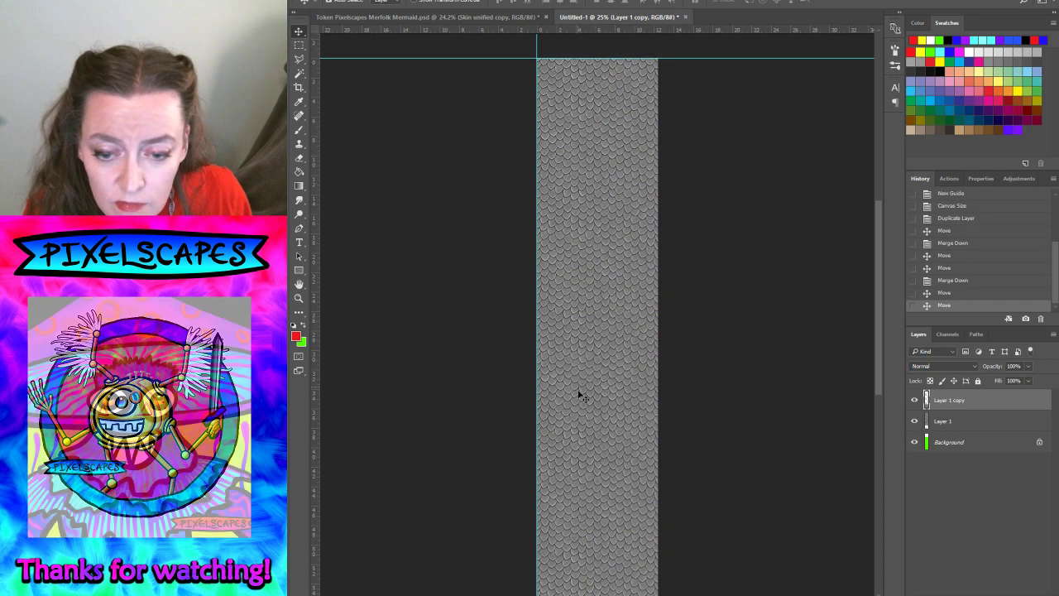
key("Delete")
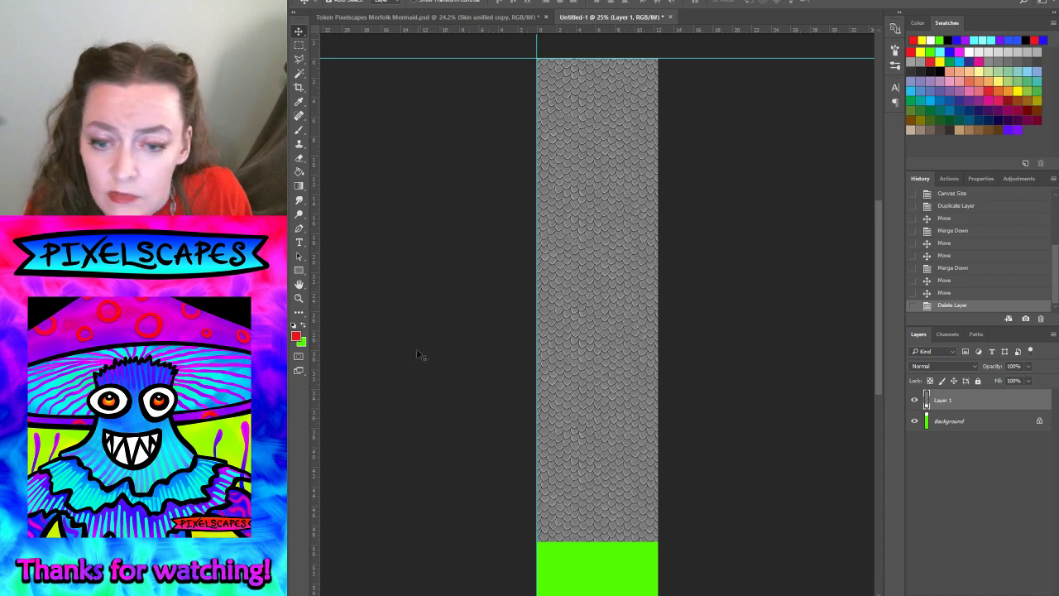
- Zoom into the scale strip and apply Auto Tone again
left_click(299, 298)
left_click(580, 293)
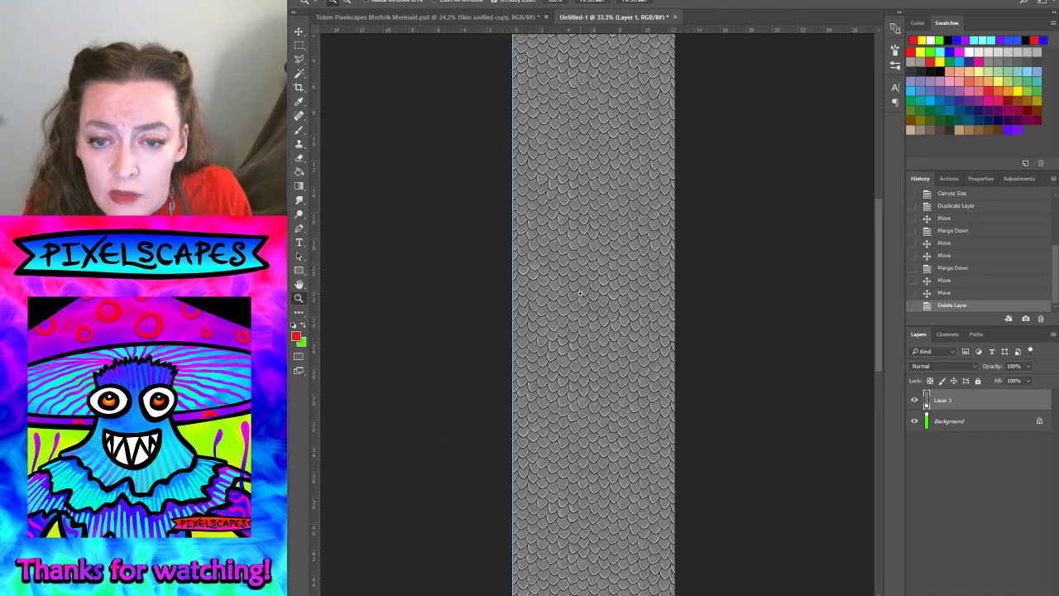
key("ctrl+shift+l")
left_click(581, 293)
left_click(573, 245)
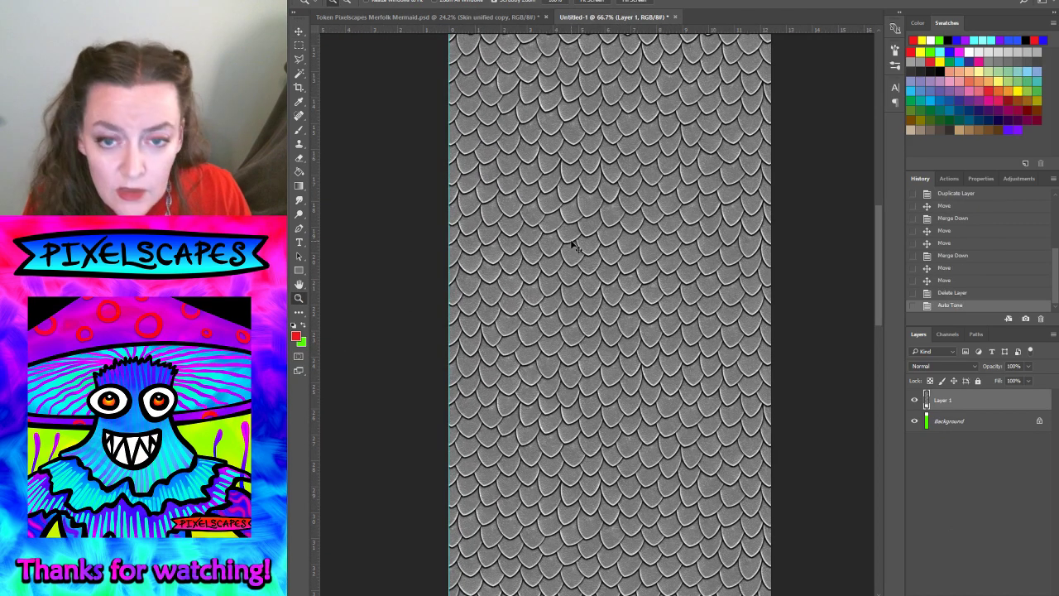
- Try darkening the texture with Levels, then cancel that adjustment
key("ctrl+l")
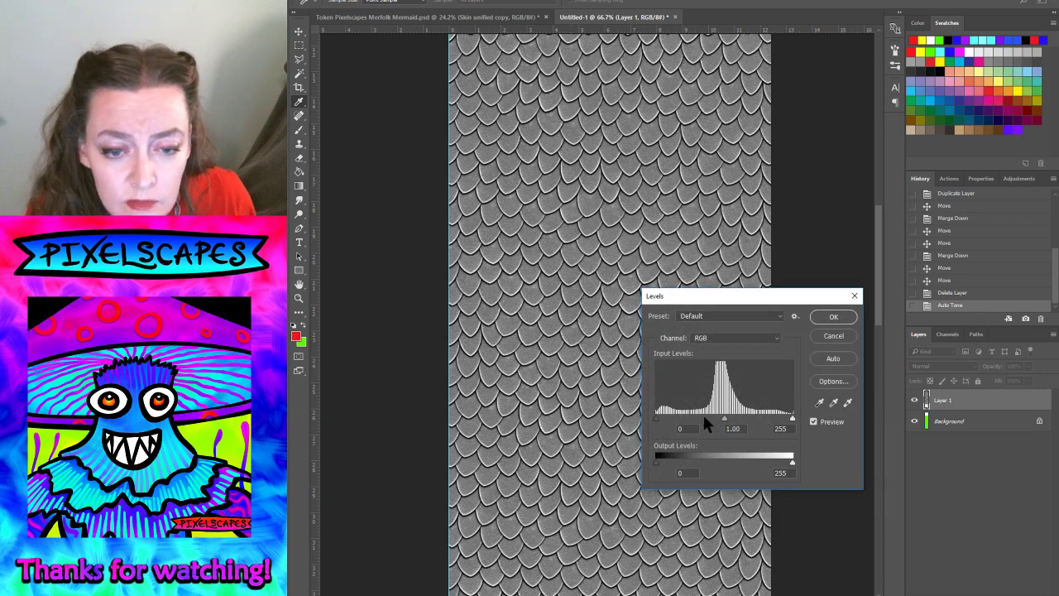
left_click_drag(655, 419, 709, 418)
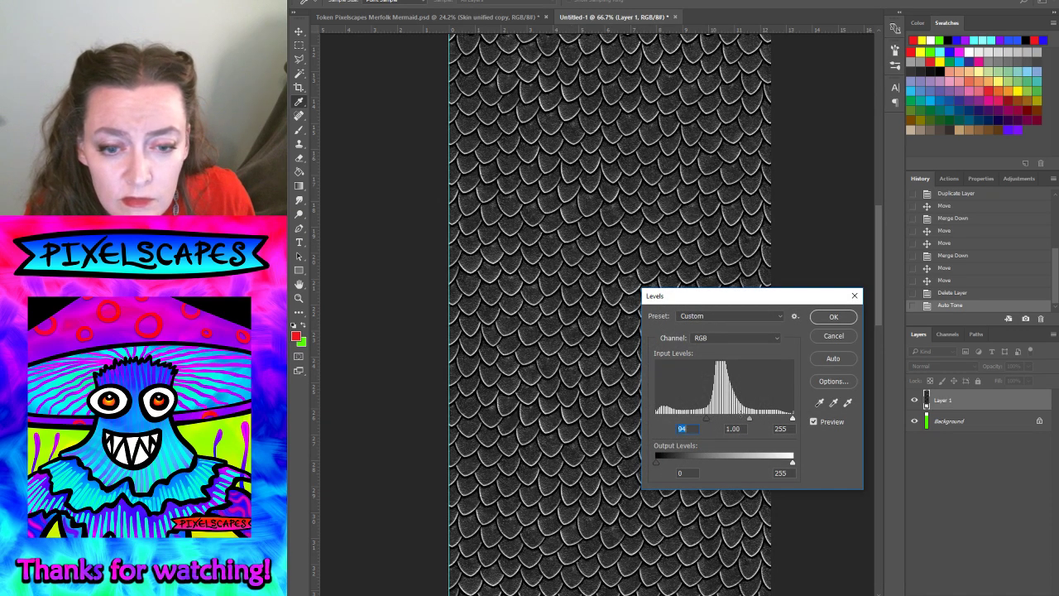
mouse_move(749, 419)
left_mouse_down()
mouse_move(737, 420)
mouse_move(768, 423)
left_mouse_up()
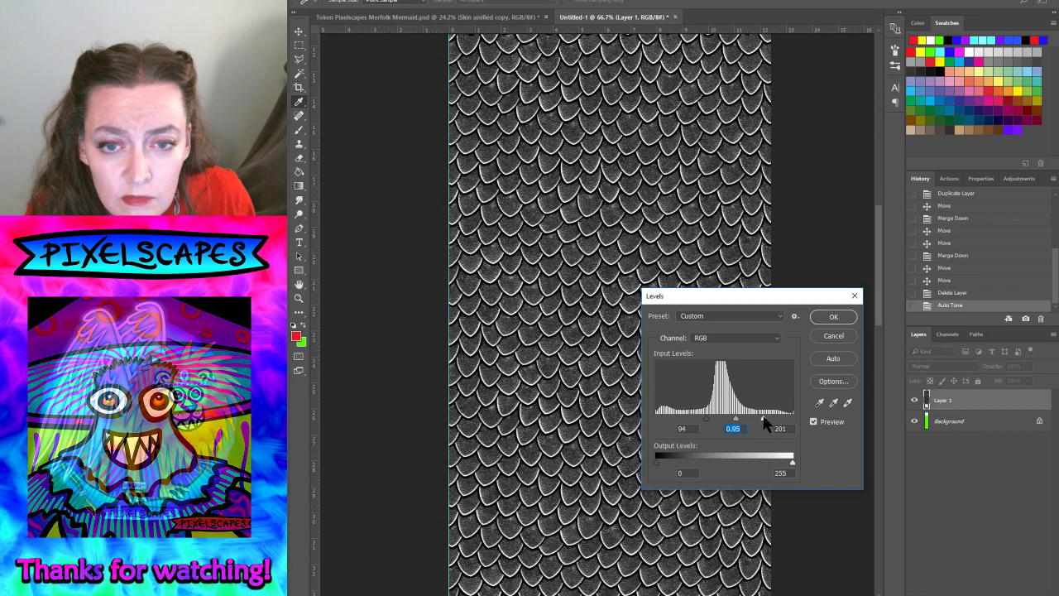
key("Tab")
left_click_drag(701, 420, 743, 419)
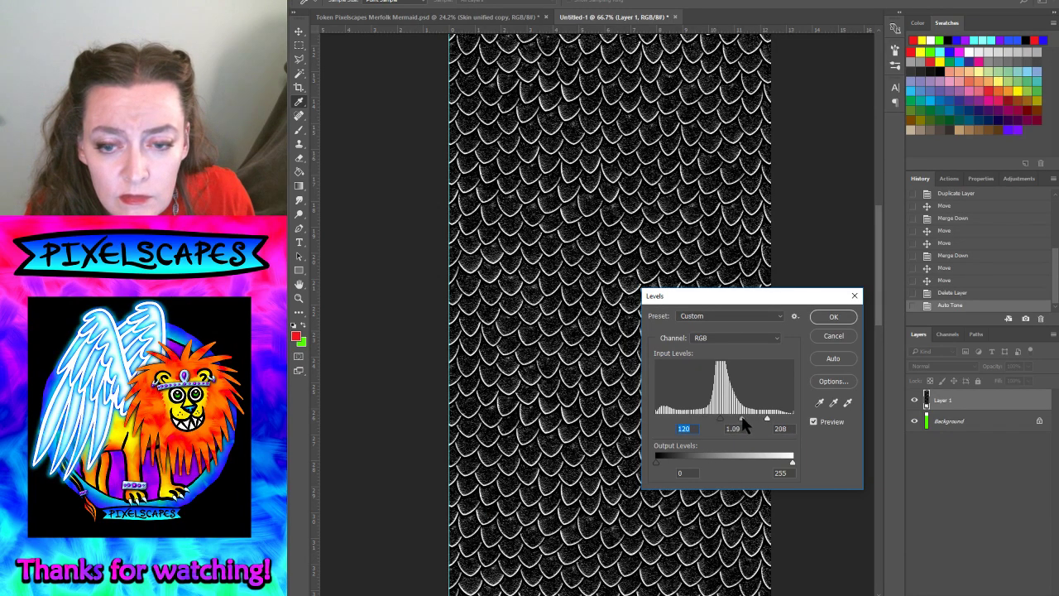
left_click(744, 420)
left_click(826, 336)
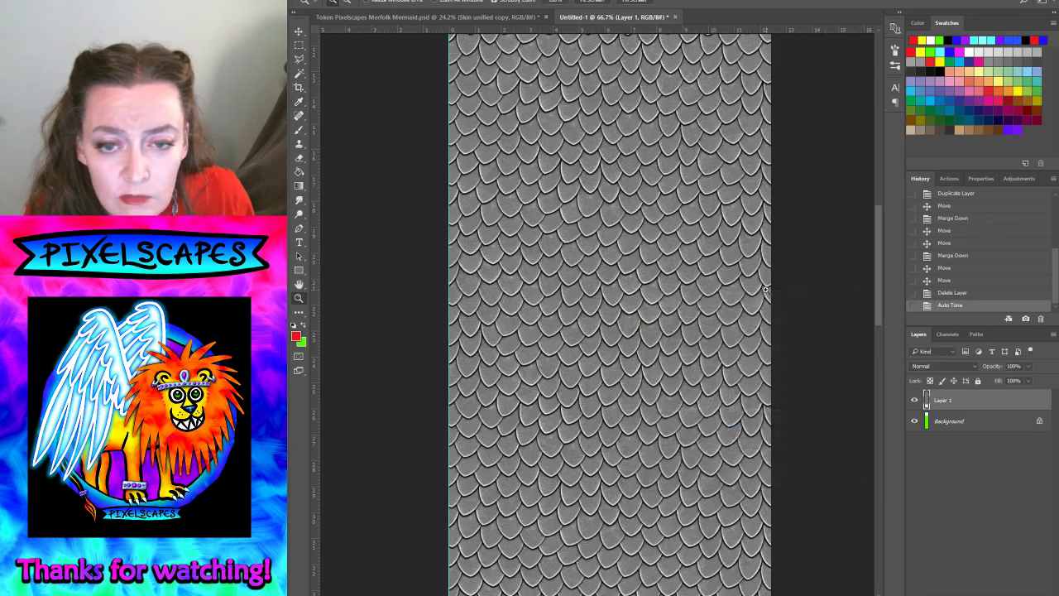
- Apply Dust & Scratches with a 2-pixel radius to the scales
key("alt+t")
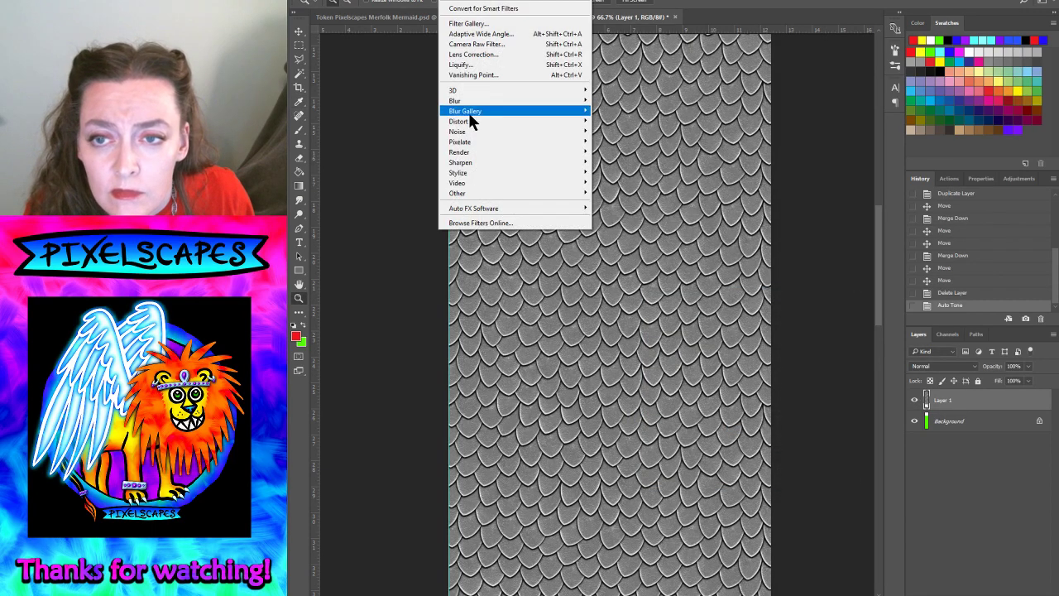
mouse_move(458, 131)
left_click(614, 153)
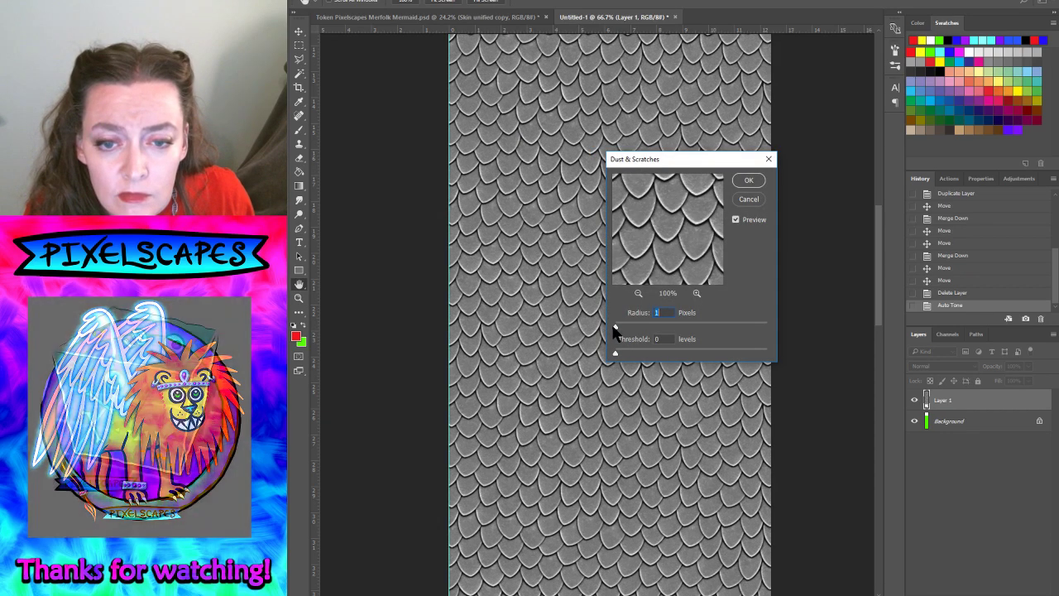
left_click_drag(615, 329, 616, 329)
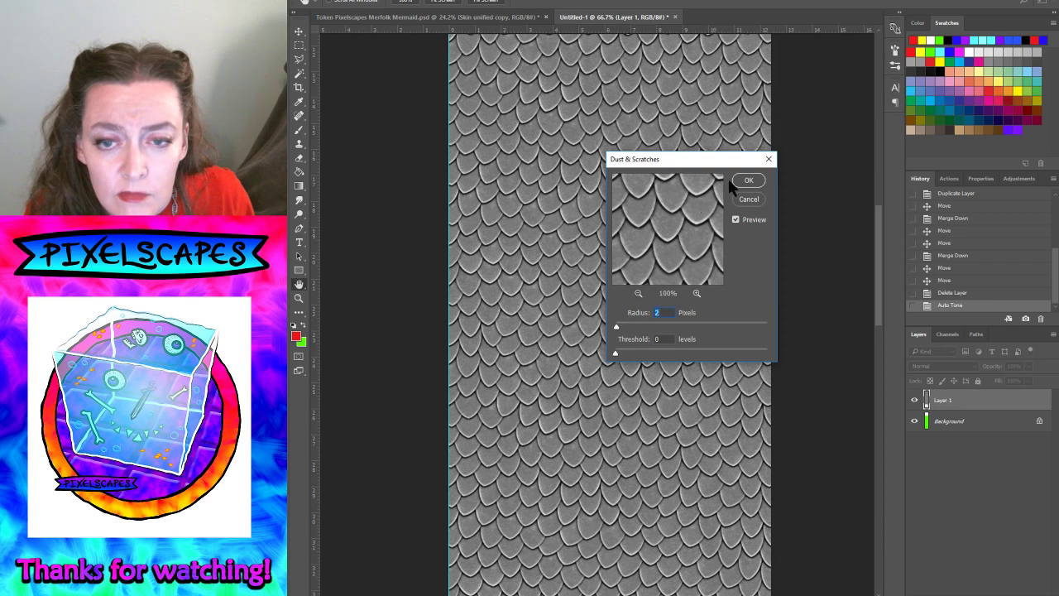
left_click(749, 180)
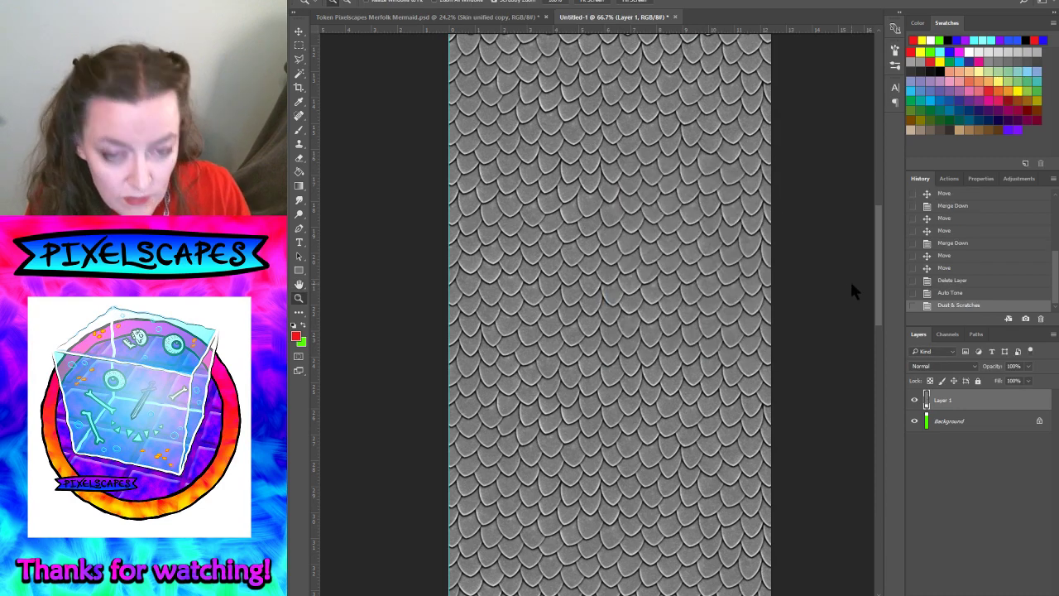
- Apply Levels (117, 0.74, 210) for white outlines on black, then copy everything
key("ctrl+l")
left_click_drag(654, 418, 718, 416)
left_click_drag(784, 419, 747, 418)
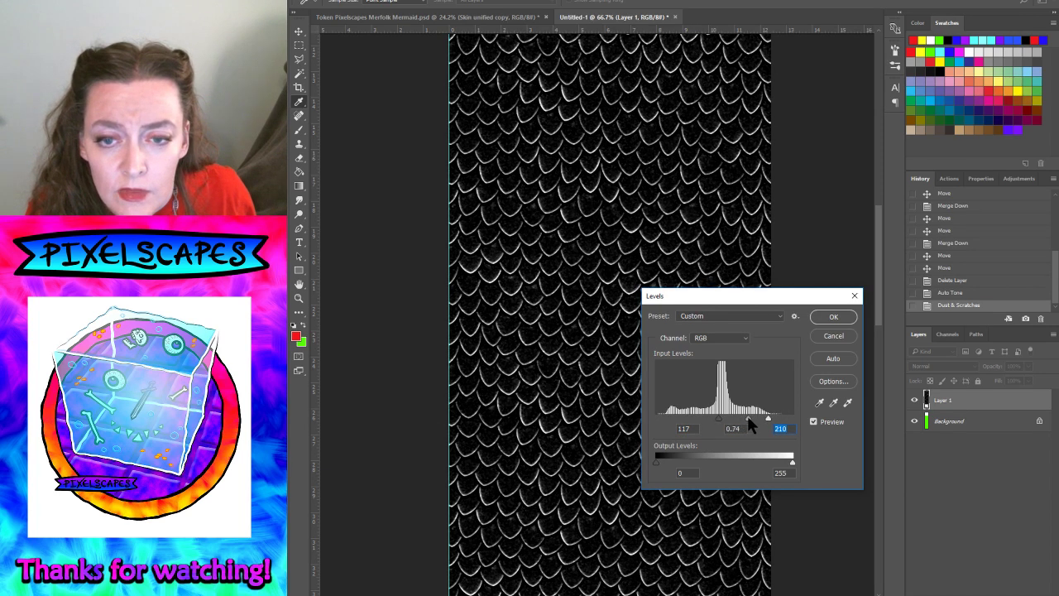
left_click(833, 316)
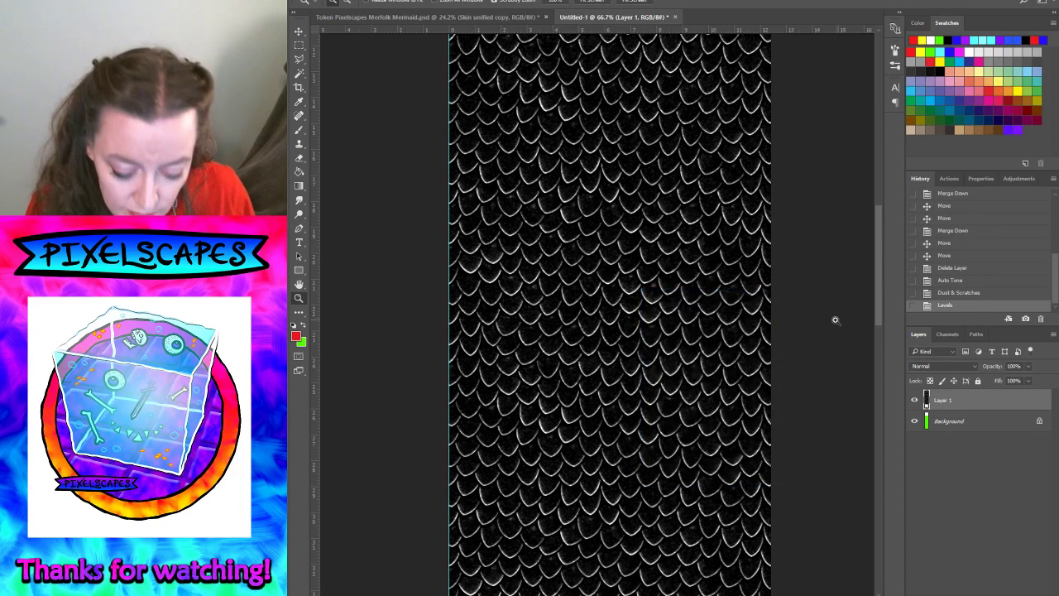
key("ctrl+a")
key("ctrl+c")
- Paste the scales into the mermaid document and rotate them horizontally across the tail
key("ctrl+Tab")
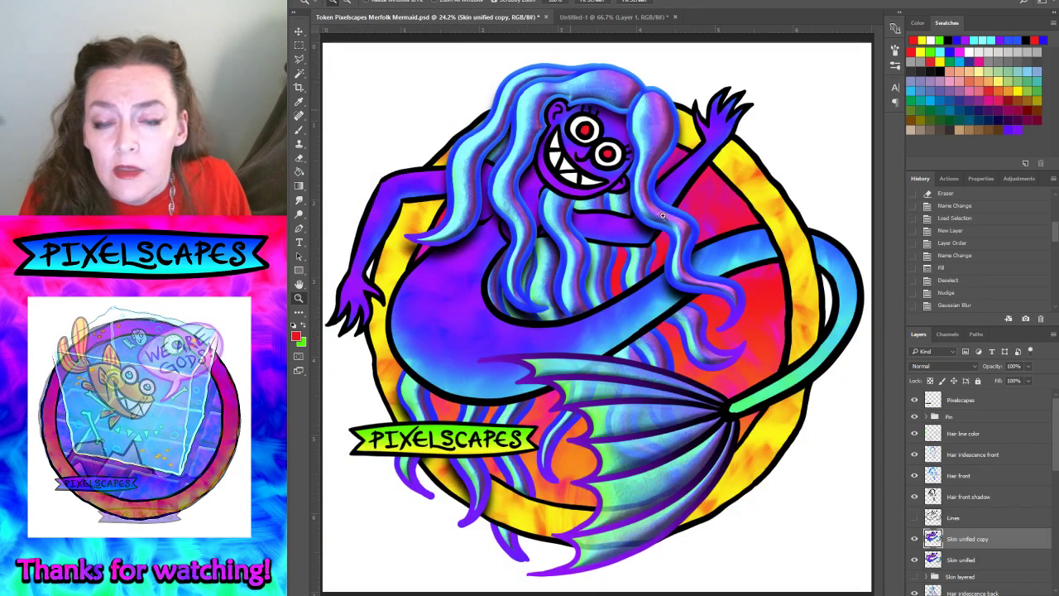
key("ctrl+v")
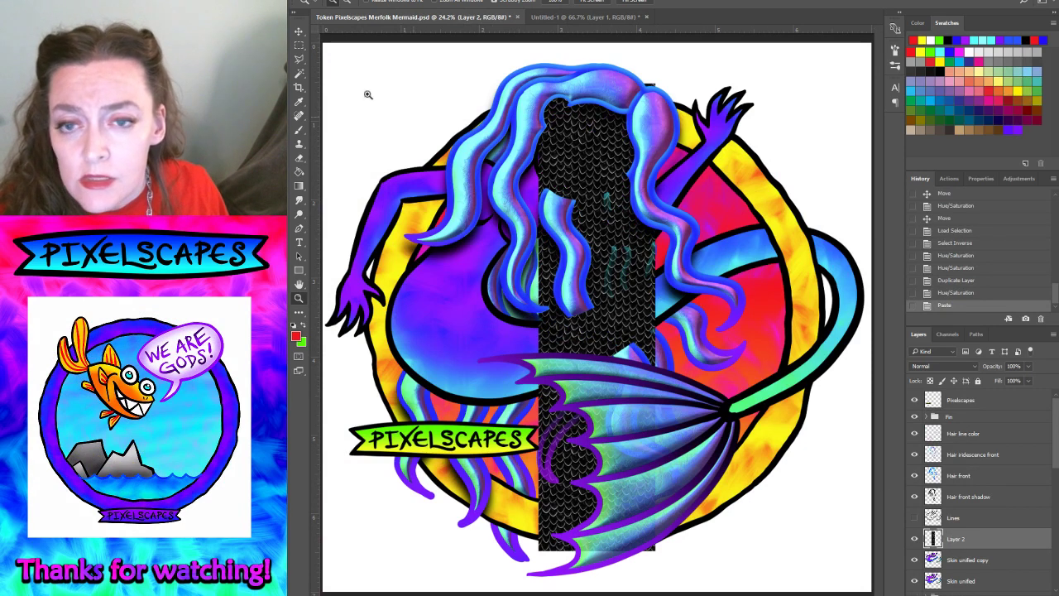
left_click(298, 33)
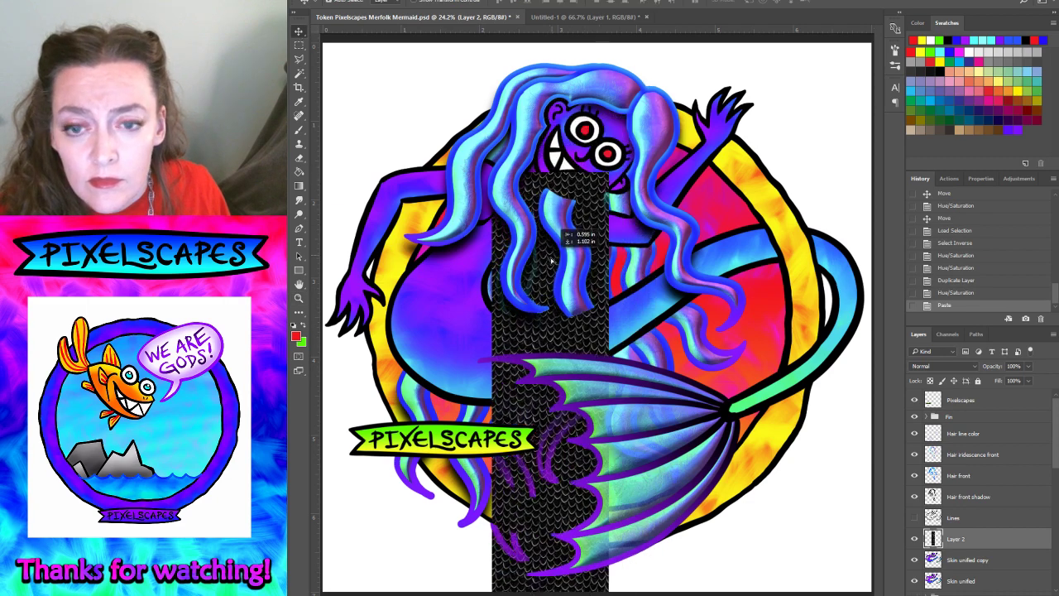
left_click_drag(605, 173, 527, 254)
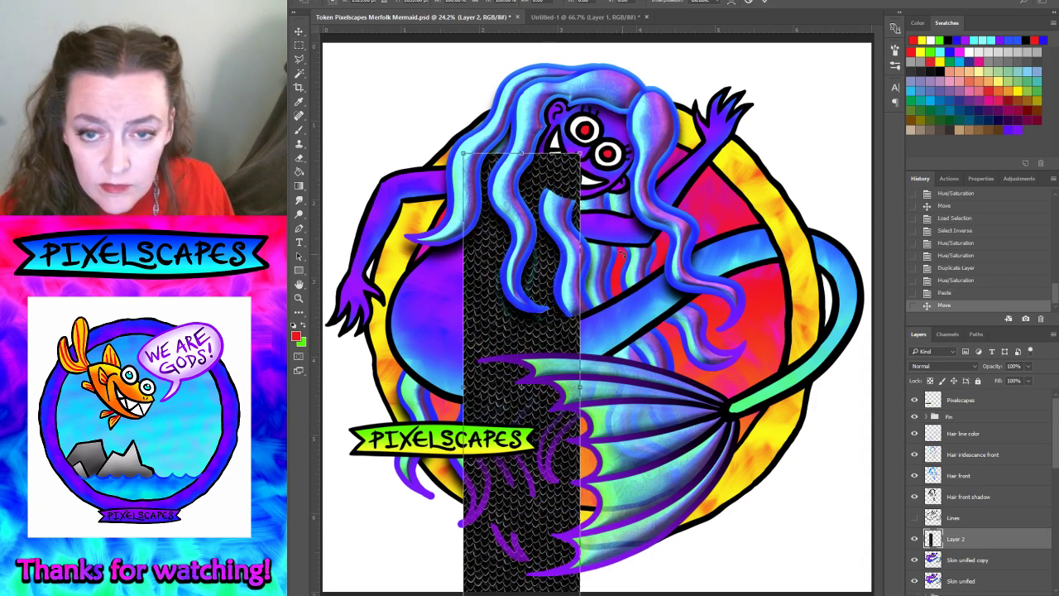
left_click_drag(620, 252, 396, 279)
left_click_drag(411, 386, 509, 352)
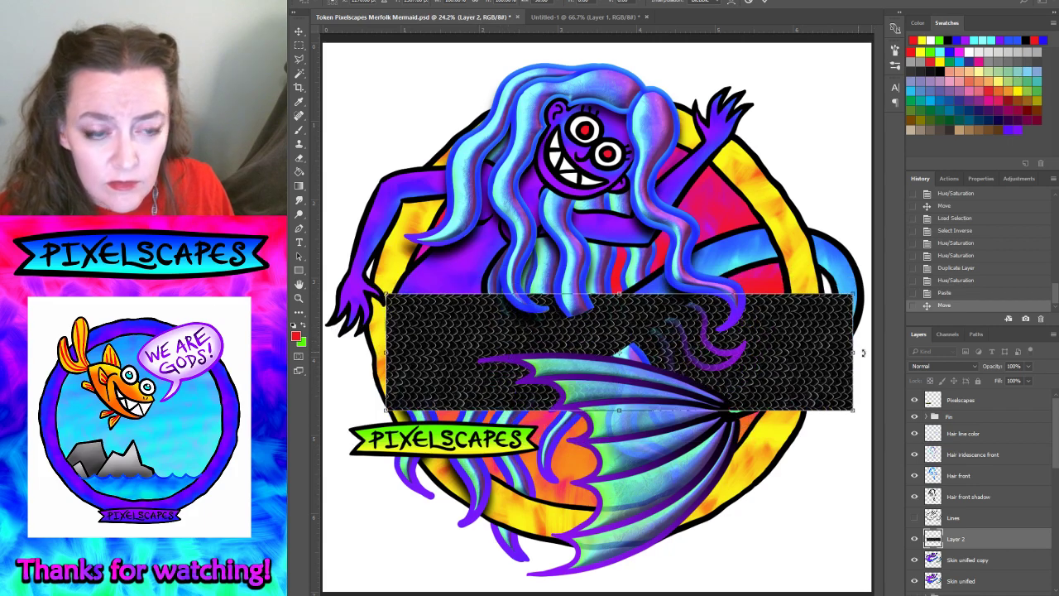
key("Return")
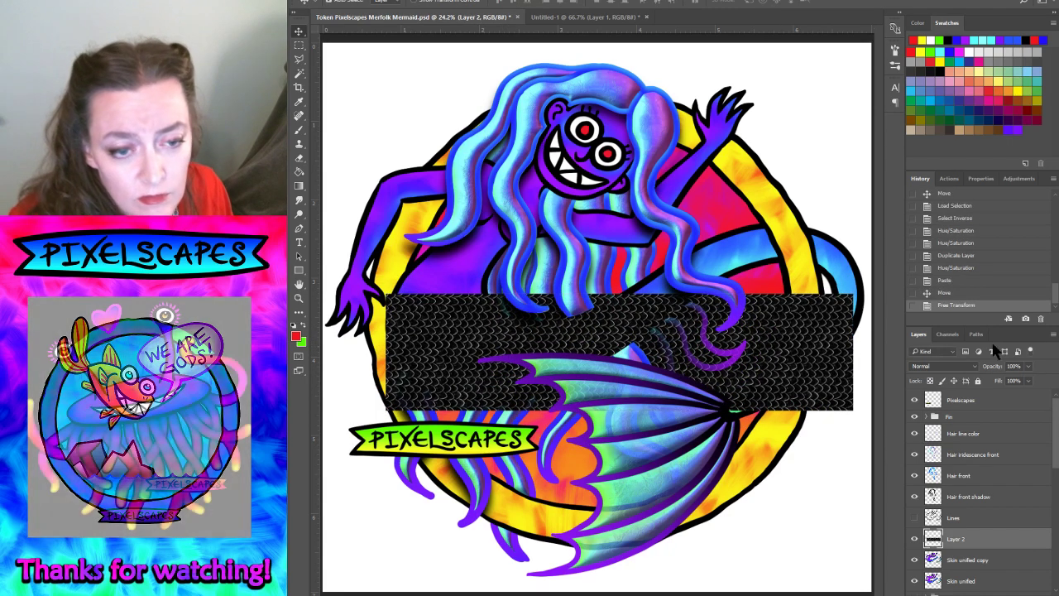
- Set the scales layer blend mode to Screen
left_click(947, 366)
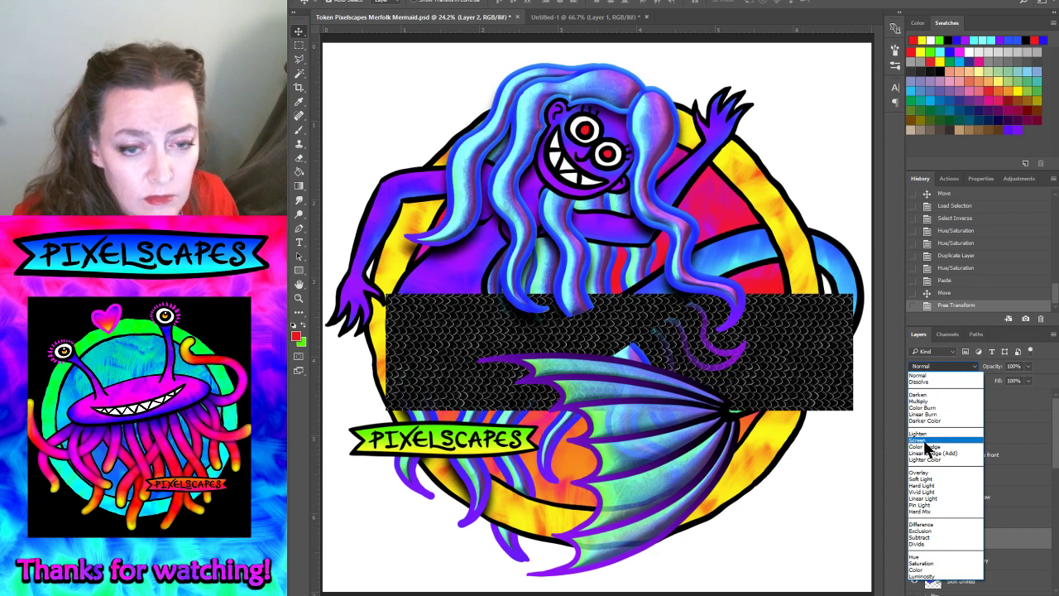
left_click(925, 441)
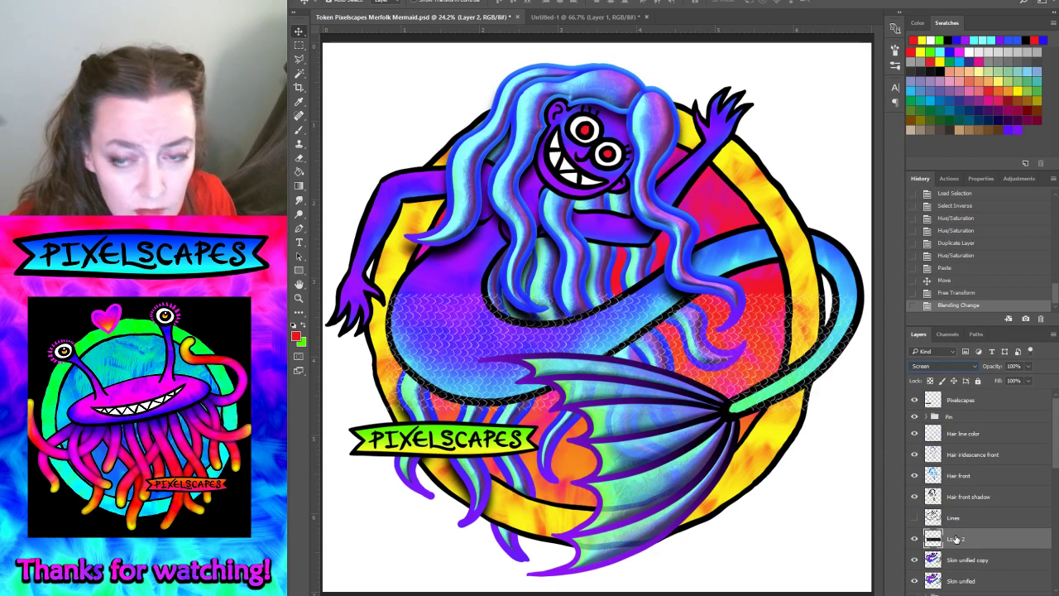
left_click(339, 2)
mouse_move(352, 213)
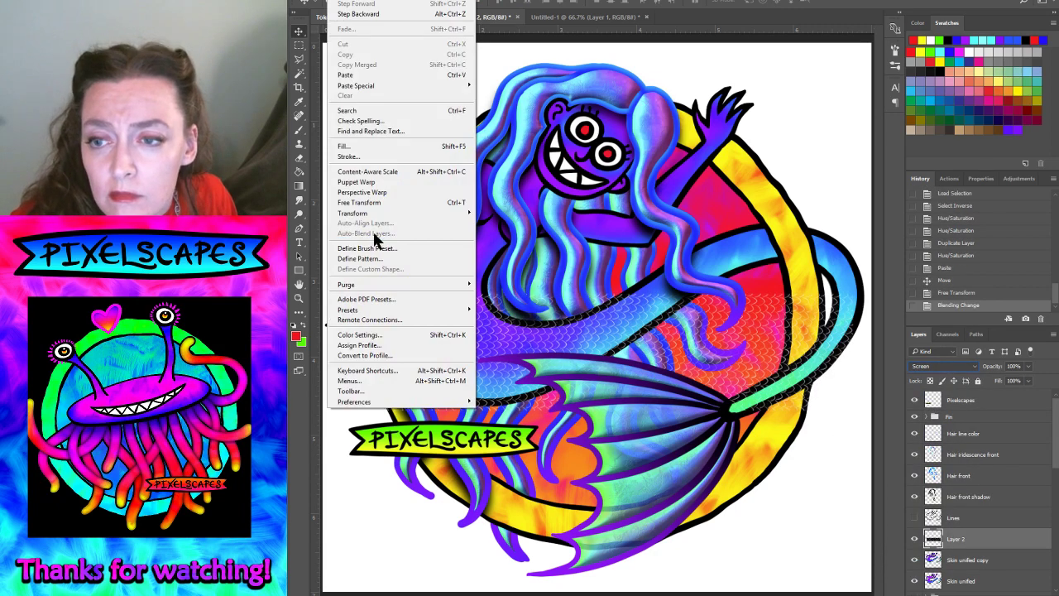
- Warp Layer 2, curving its left side and middle upward along the tail
left_click(508, 281)
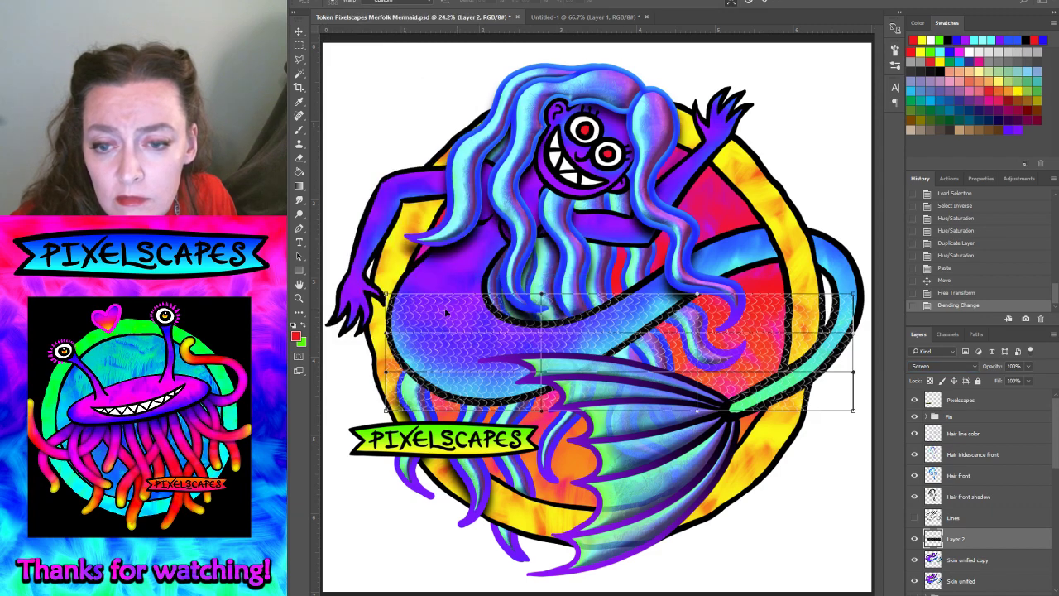
left_click_drag(496, 285, 508, 258)
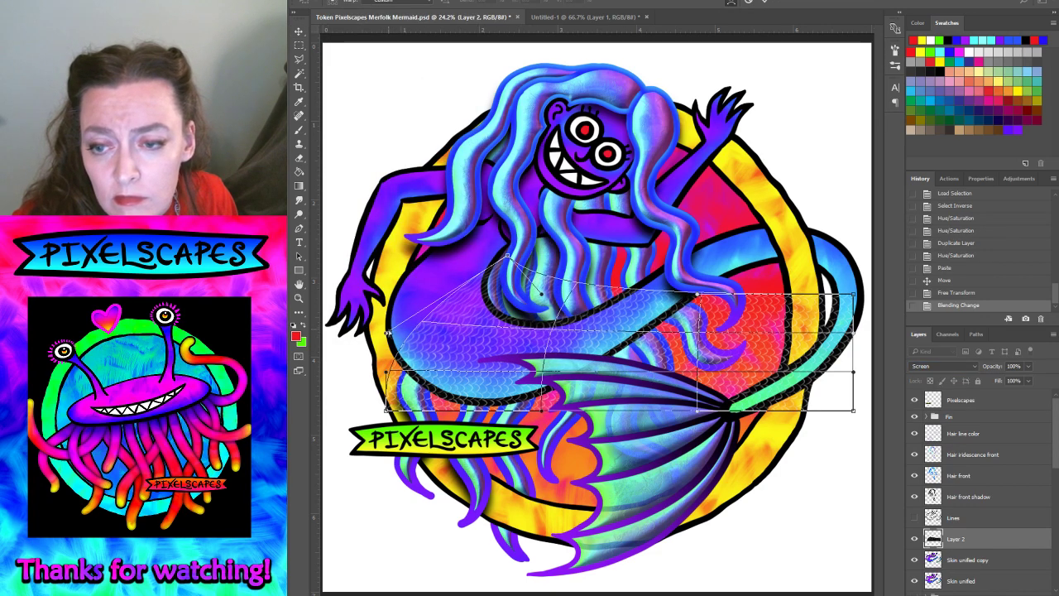
left_click_drag(384, 335, 468, 259)
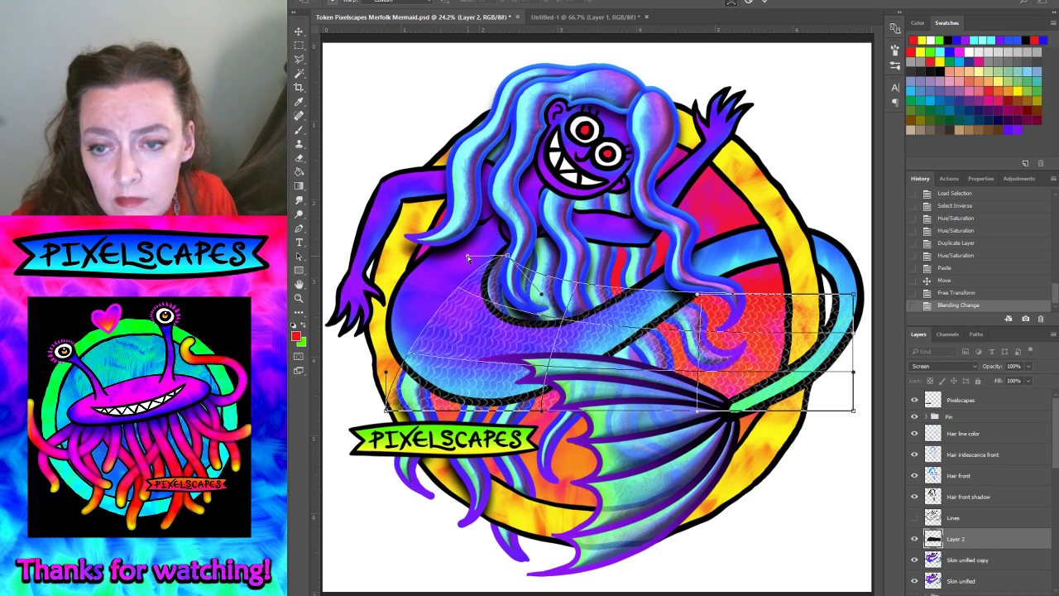
left_click_drag(384, 412, 411, 248)
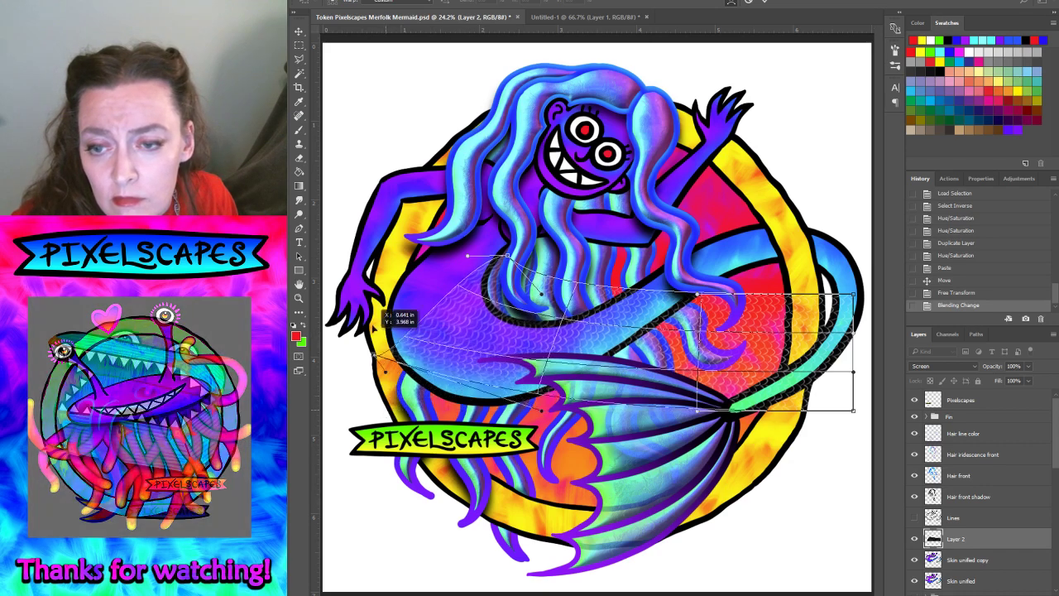
left_click_drag(388, 371, 451, 259)
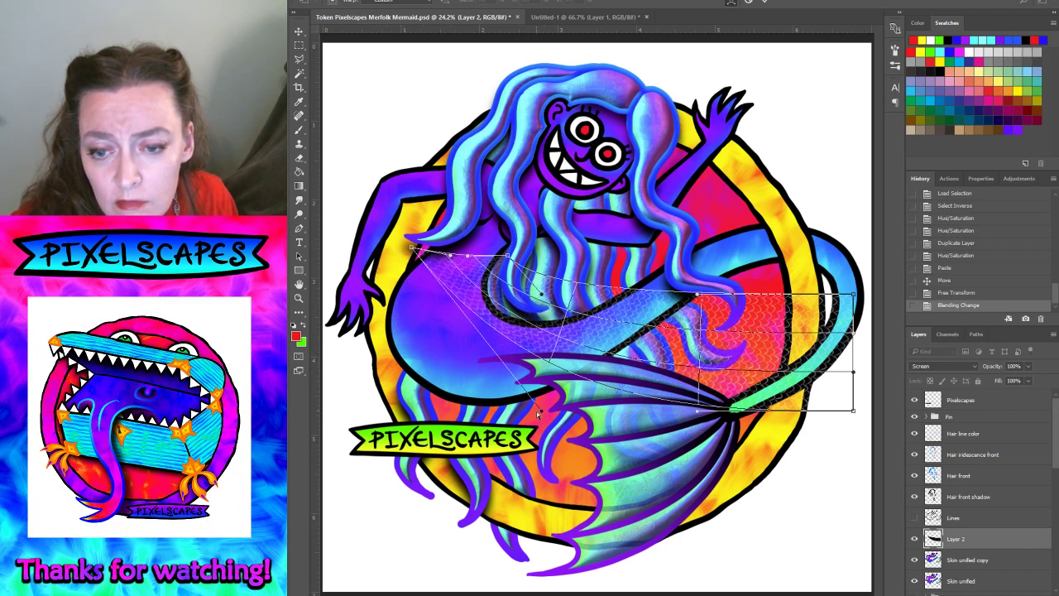
left_click_drag(544, 411, 300, 418)
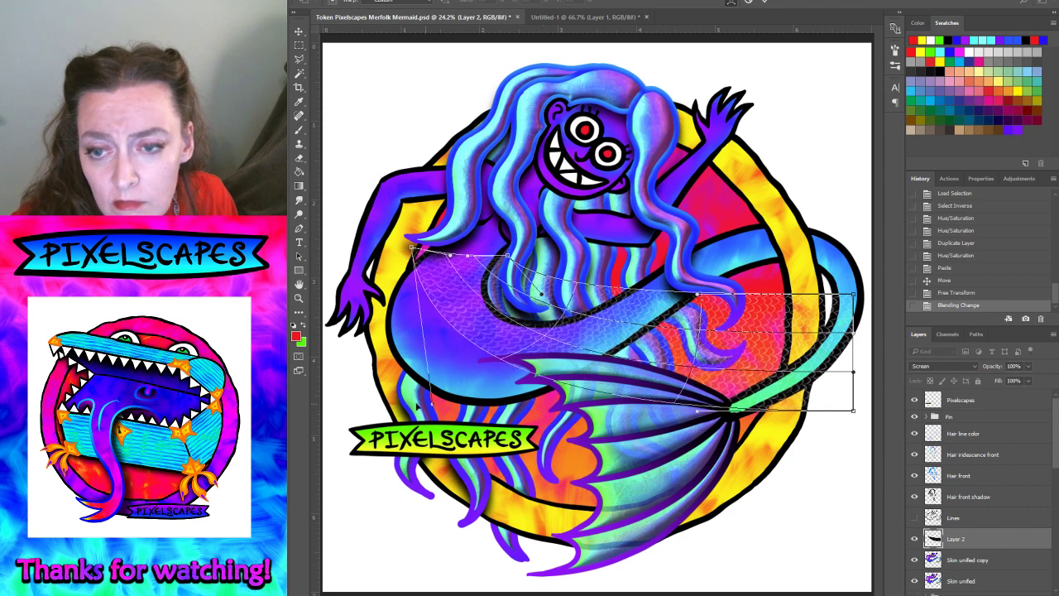
mouse_move(448, 362)
left_mouse_down()
mouse_move(514, 334)
mouse_move(476, 362)
mouse_move(494, 340)
left_mouse_up()
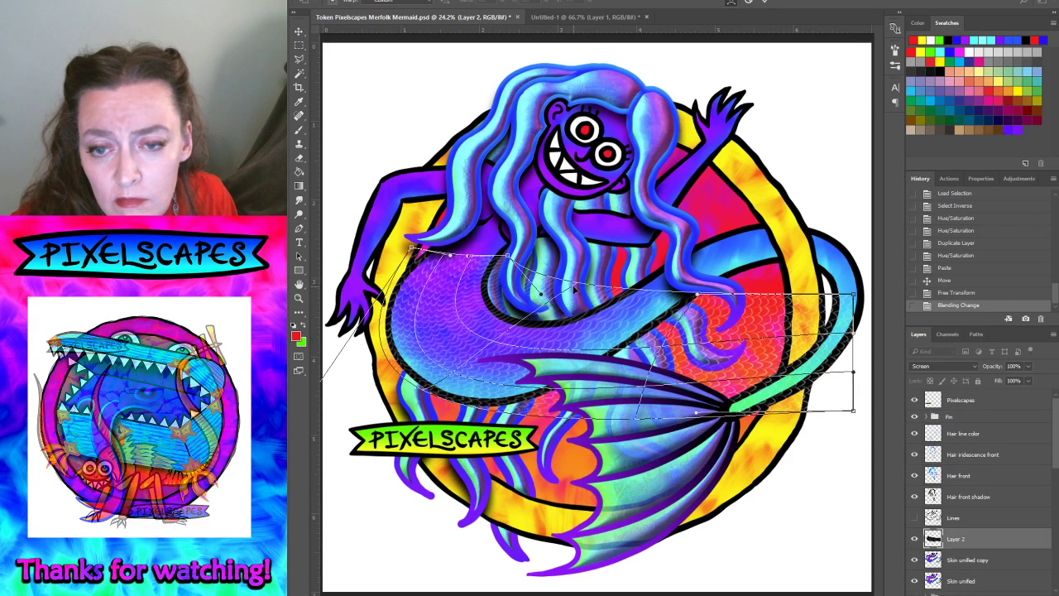
left_click_drag(573, 287, 519, 329)
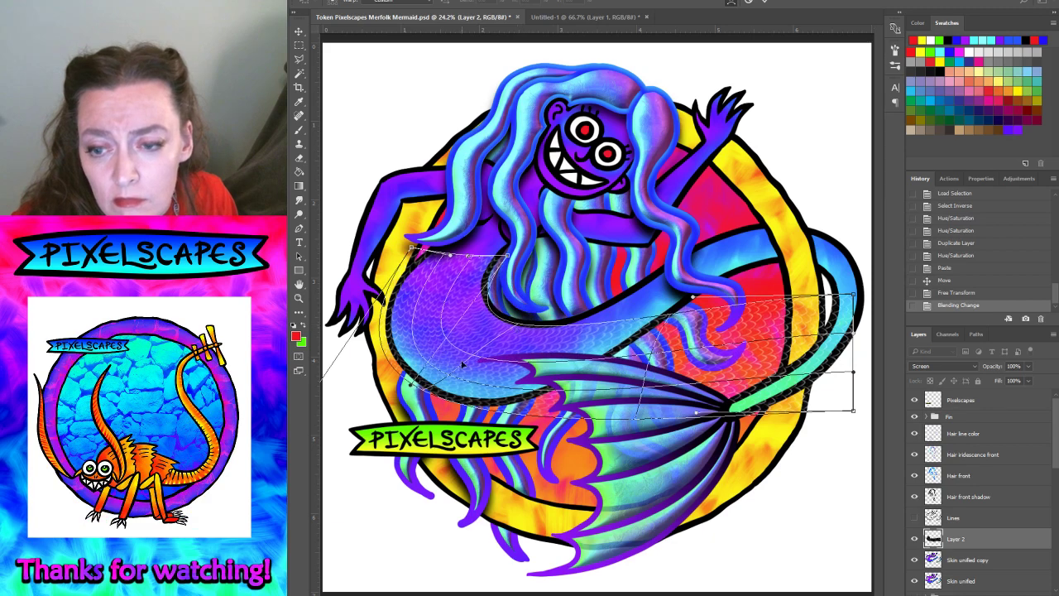
left_click_drag(412, 387, 522, 282)
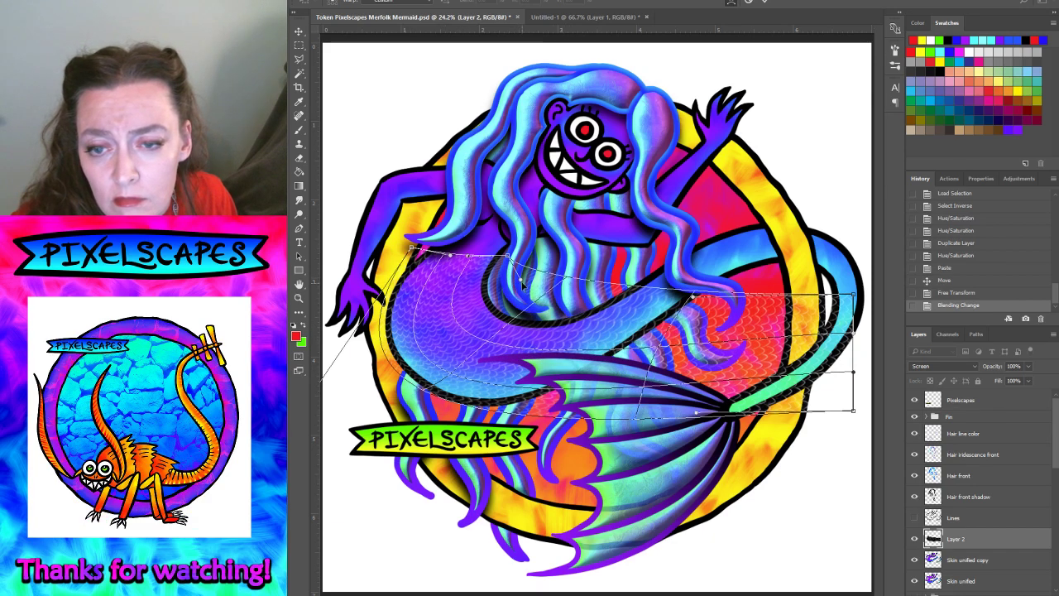
mouse_move(524, 277)
left_mouse_down()
mouse_move(534, 257)
mouse_move(521, 327)
mouse_move(538, 323)
left_mouse_up()
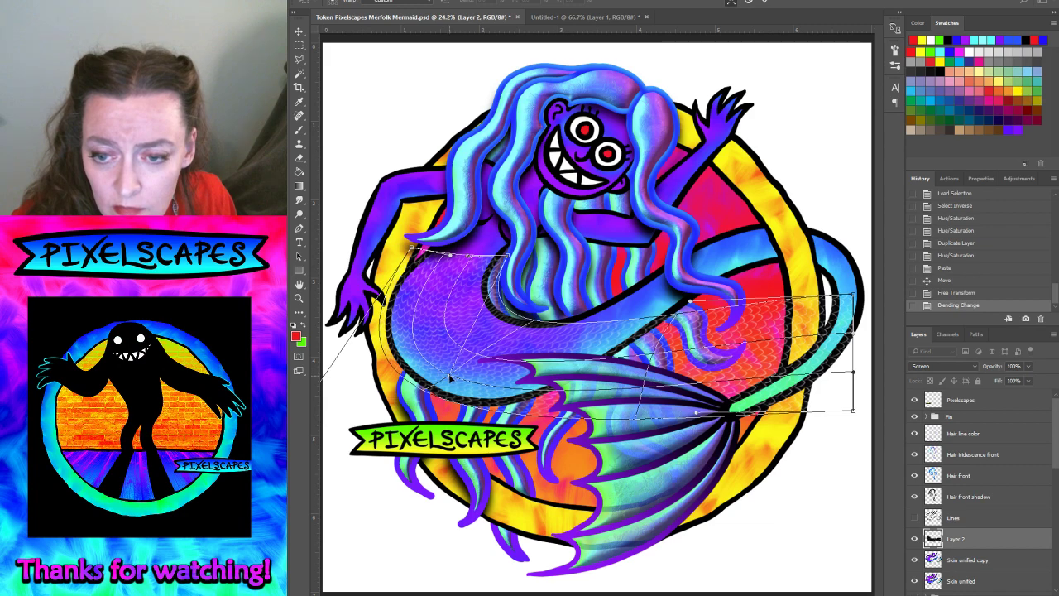
mouse_move(449, 377)
left_mouse_down()
mouse_move(532, 339)
mouse_move(505, 338)
left_mouse_up()
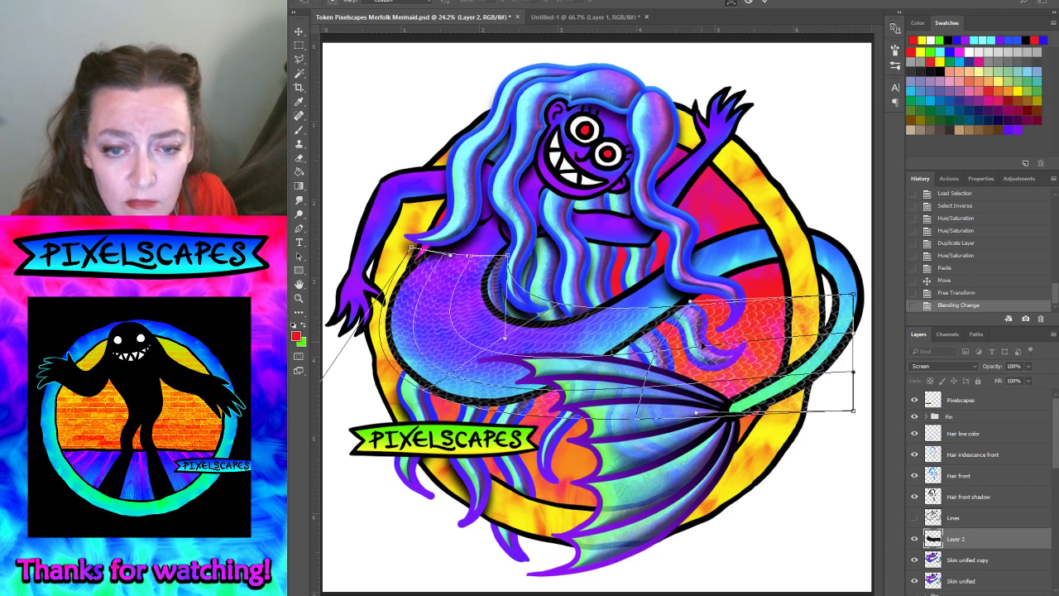
left_click_drag(689, 307, 719, 253)
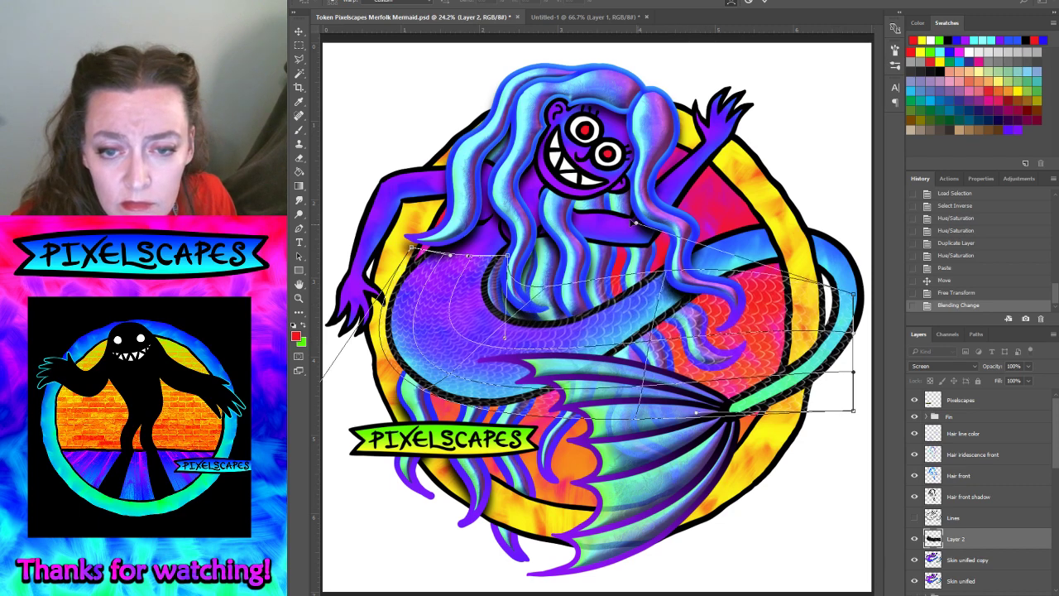
- Warp the right side and lower edge of the scales up toward the fin
left_click_drag(854, 295, 834, 213)
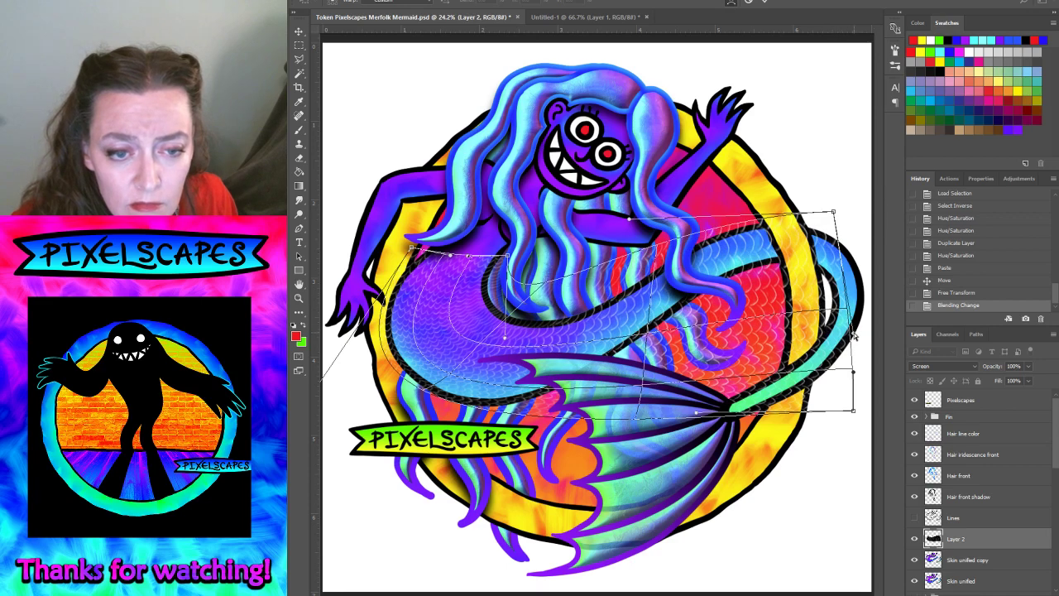
mouse_move(855, 335)
left_mouse_down()
mouse_move(838, 263)
mouse_move(836, 340)
mouse_move(819, 269)
left_mouse_up()
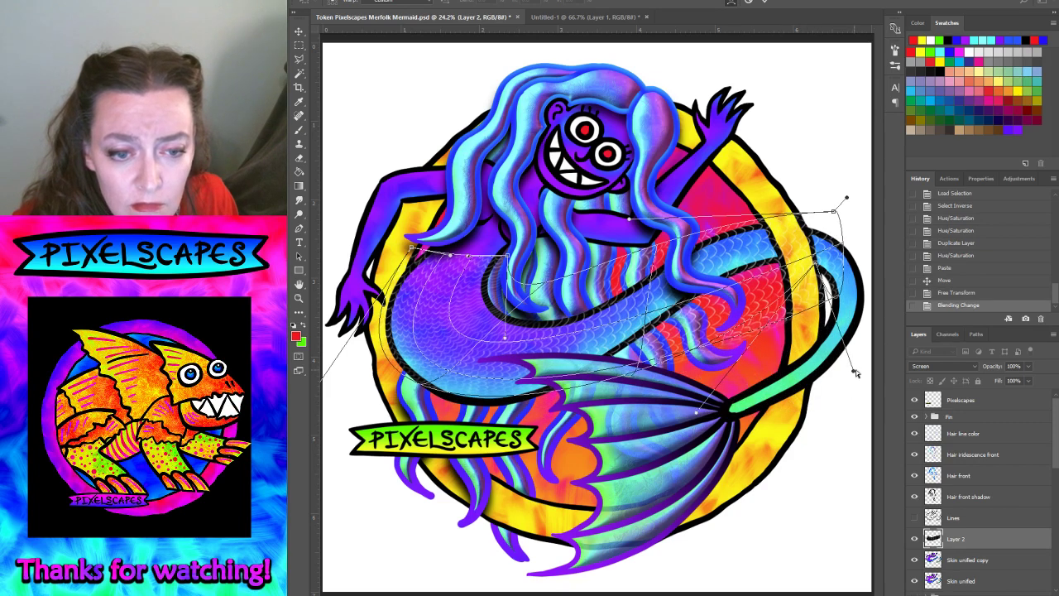
left_click_drag(852, 364, 790, 273)
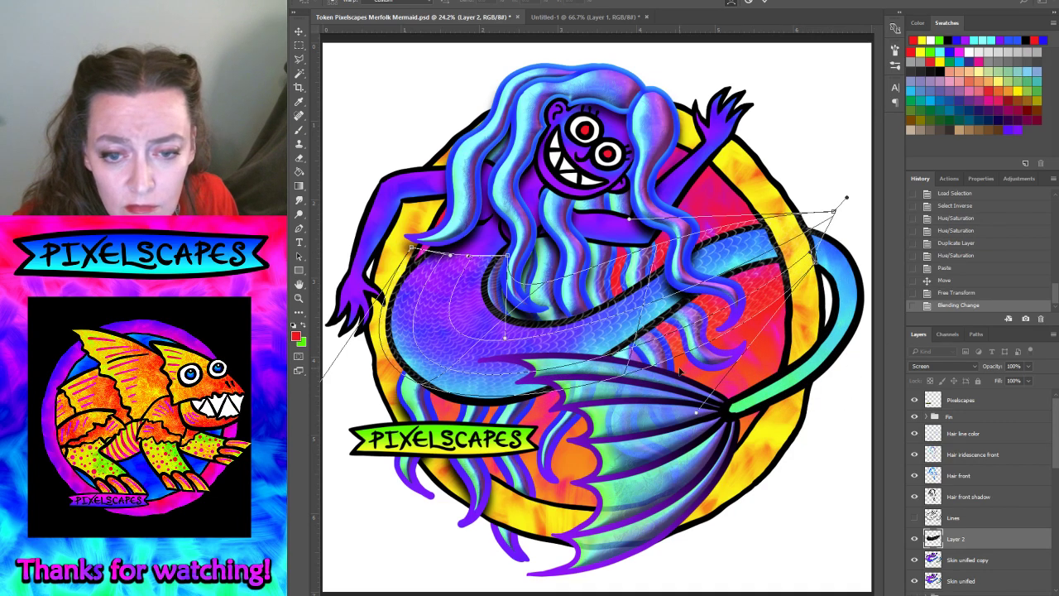
left_click_drag(695, 418, 692, 382)
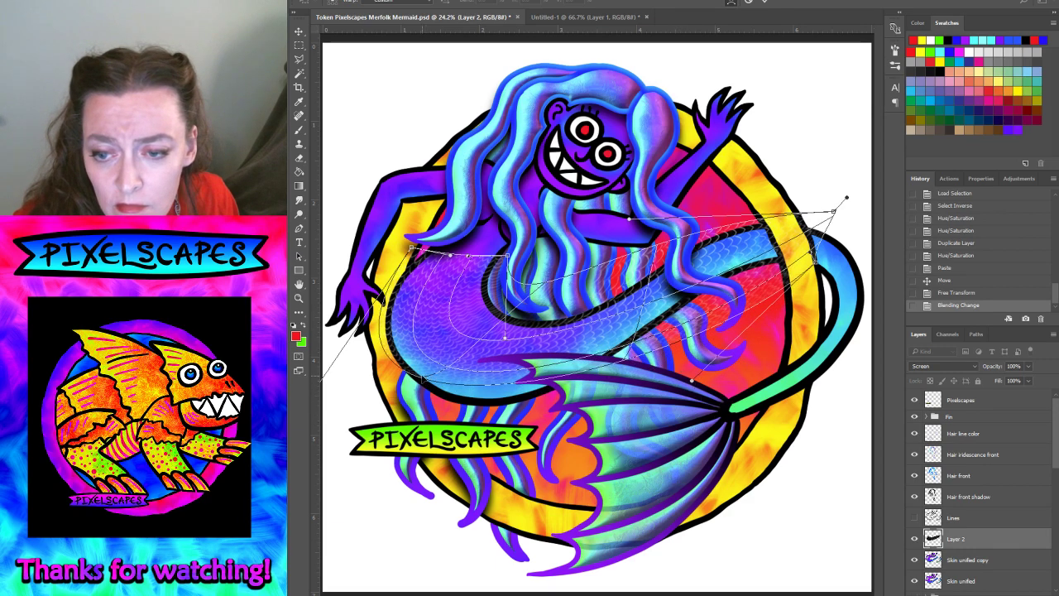
left_click_drag(319, 379, 319, 479)
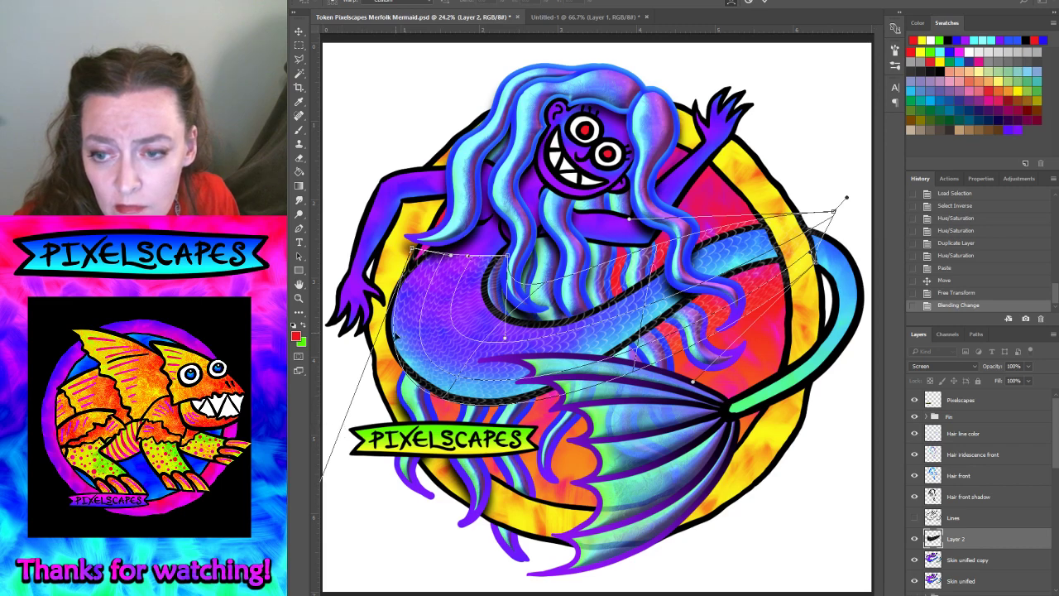
left_click_drag(411, 249, 405, 242)
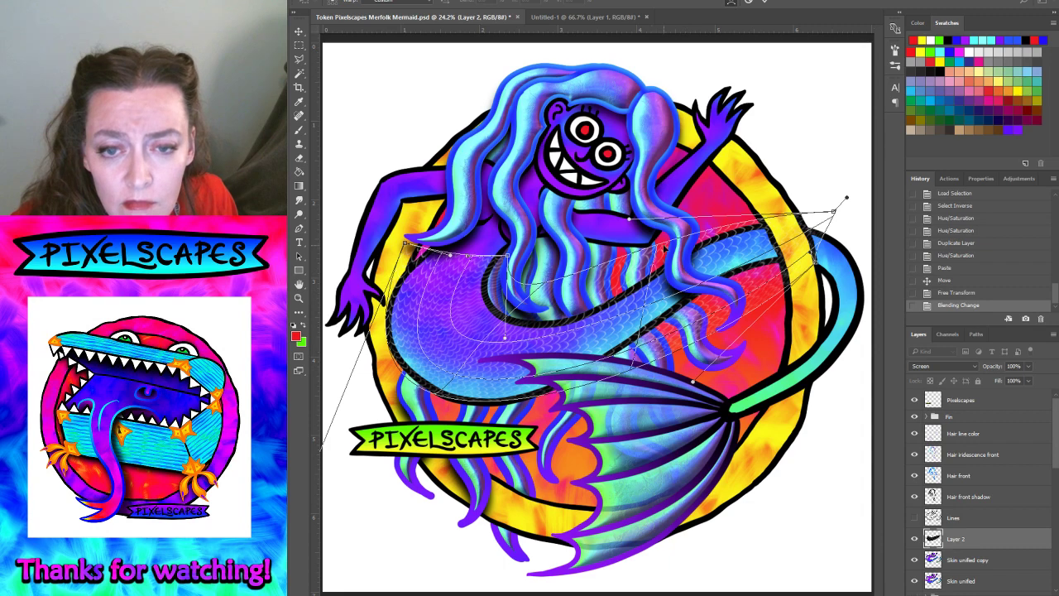
left_click_drag(664, 246, 604, 269)
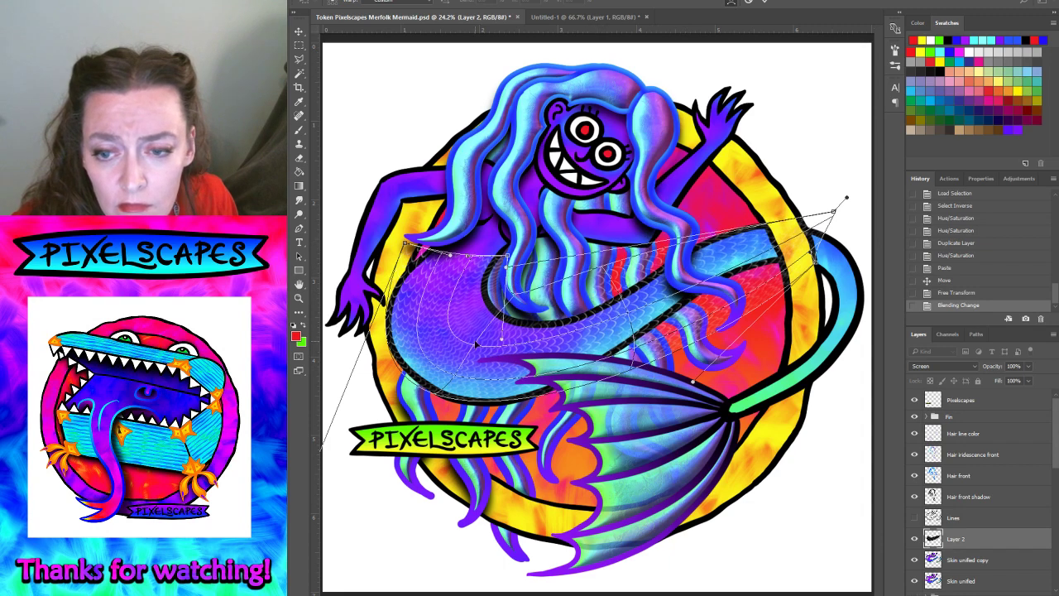
left_click_drag(478, 349, 509, 347)
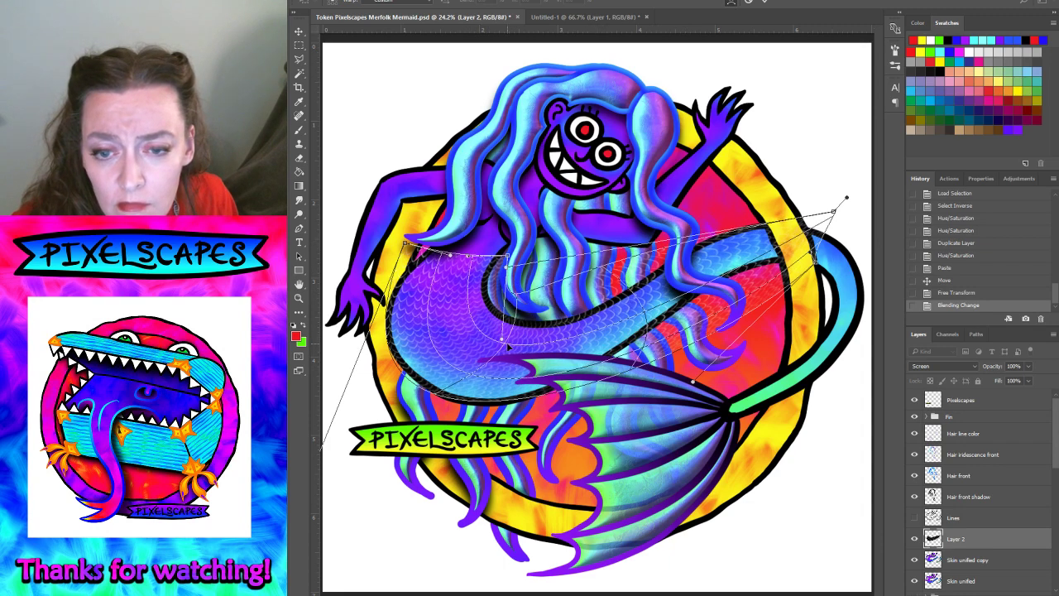
left_click_drag(446, 377, 443, 406)
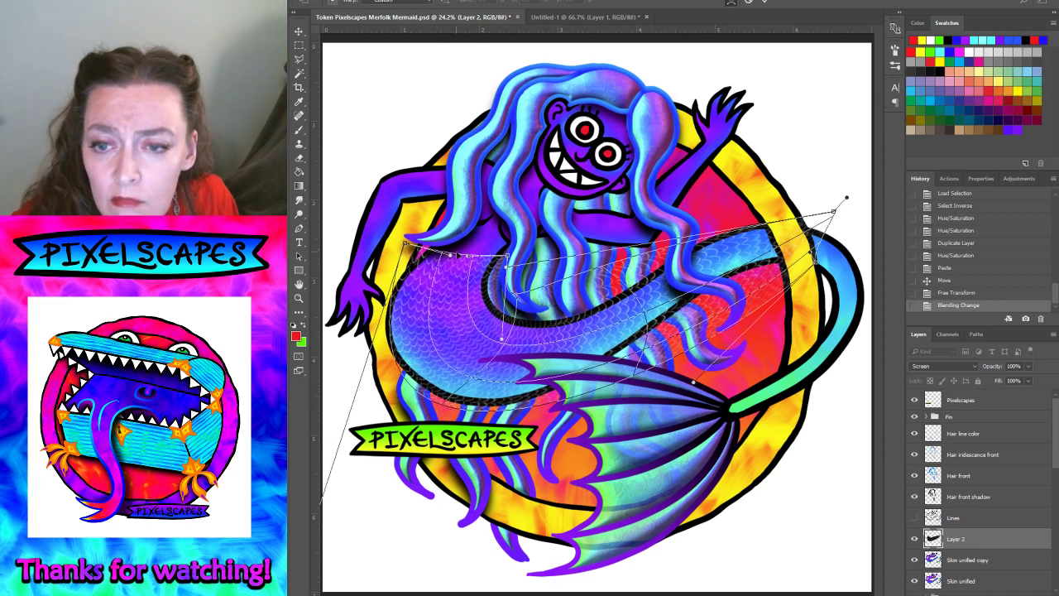
mouse_move(405, 245)
left_mouse_down()
mouse_move(444, 230)
mouse_move(403, 232)
left_mouse_up()
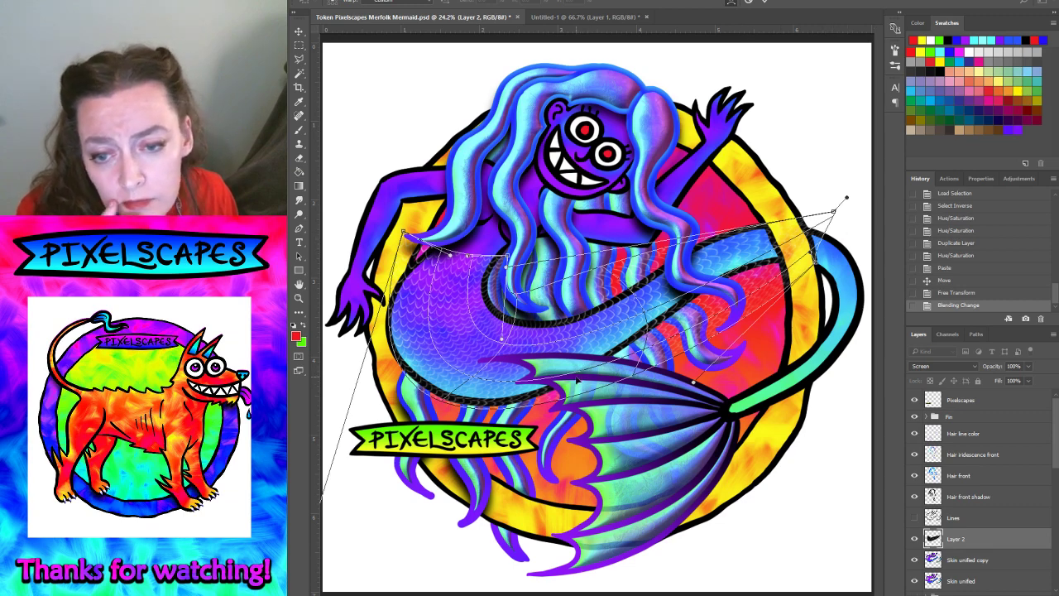
- Stretch the upper-left scales toward the hair while keeping them off the purple arm
mouse_move(565, 400)
left_mouse_down()
mouse_move(560, 423)
mouse_move(494, 365)
left_mouse_up()
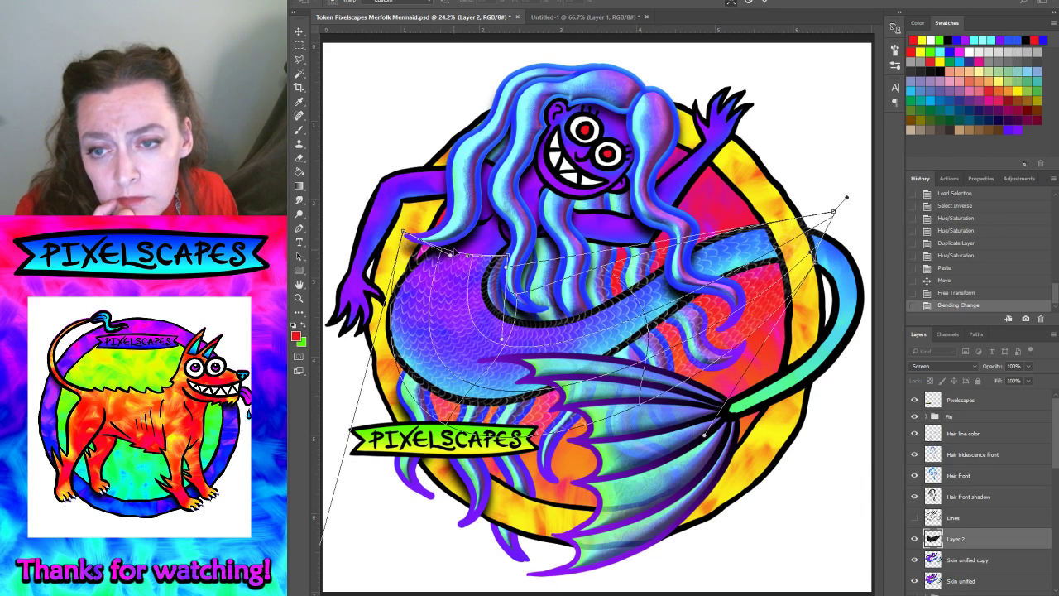
left_click_drag(456, 253, 450, 171)
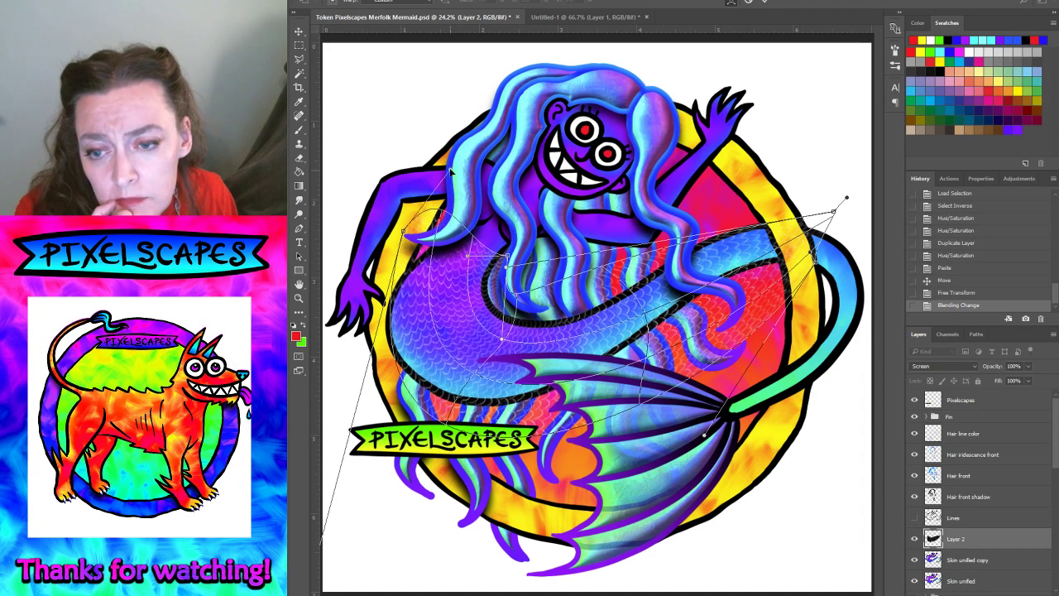
left_click_drag(507, 256, 531, 192)
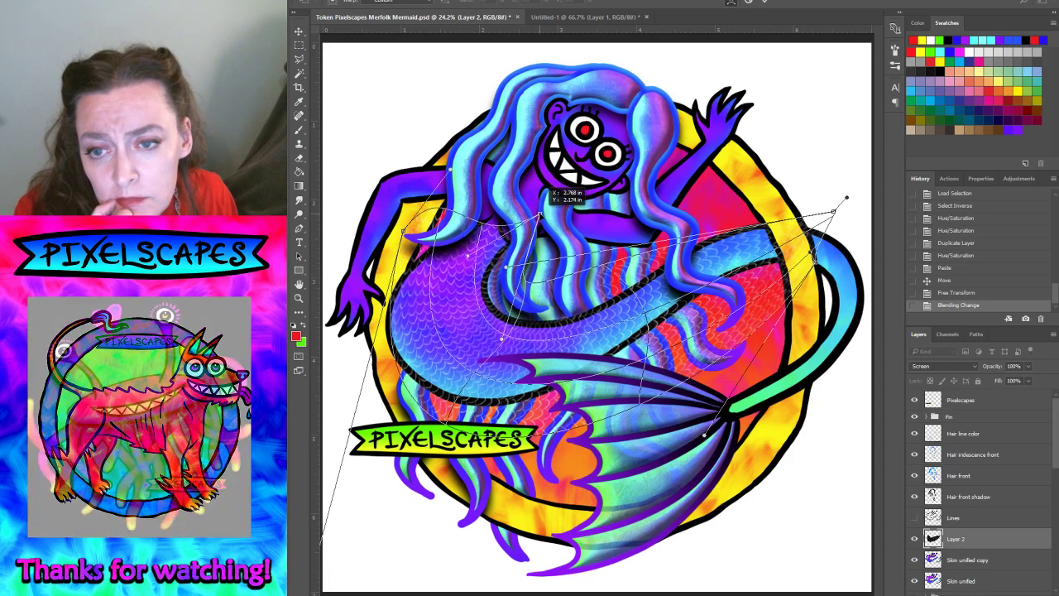
left_click_drag(531, 192, 539, 228)
mouse_move(404, 232)
left_mouse_down()
mouse_move(379, 192)
mouse_move(346, 213)
left_mouse_up()
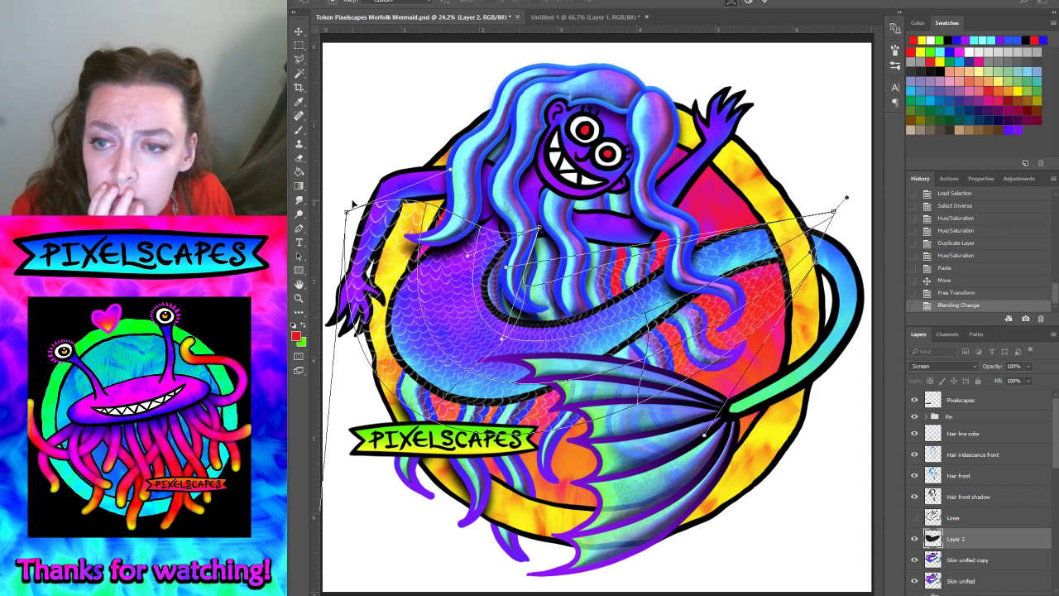
left_click_drag(346, 213, 385, 211)
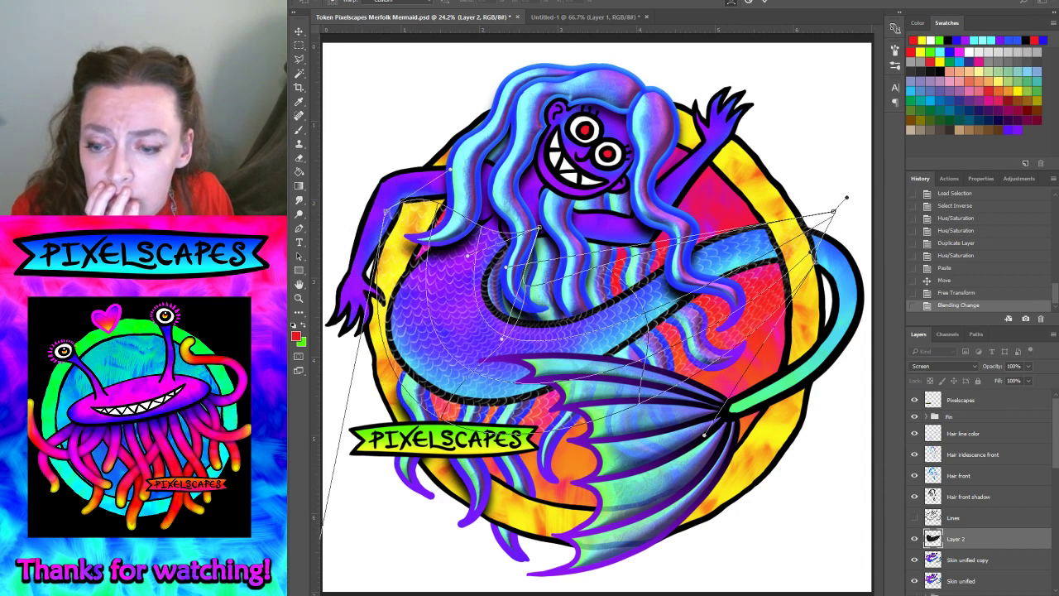
- Refine the remaining corners over the lower body and commit the warp
key("ctrl+minus")
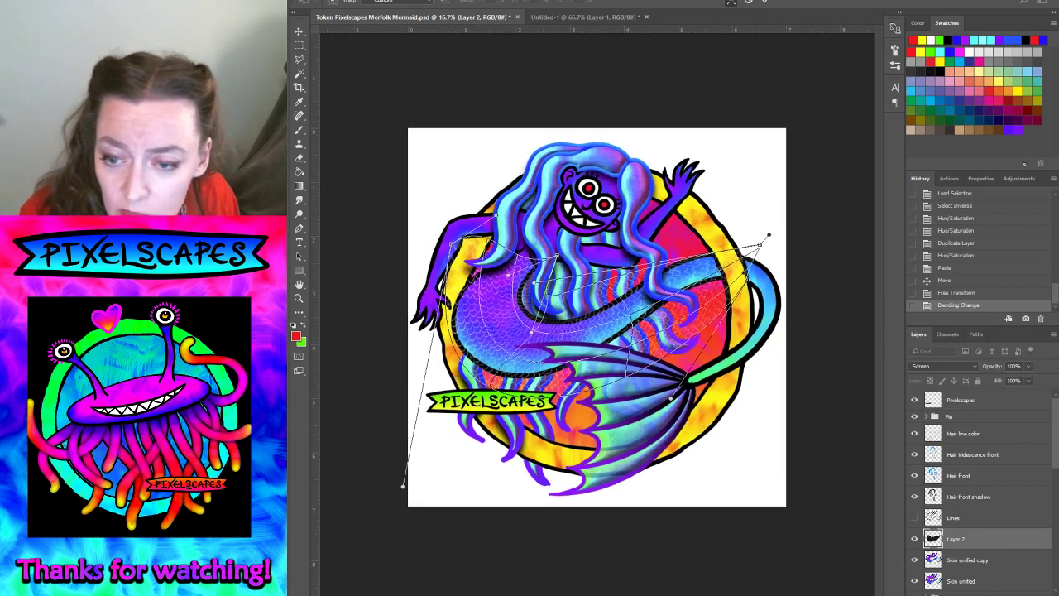
mouse_move(398, 494)
left_mouse_down()
mouse_move(308, 477)
mouse_move(318, 430)
left_mouse_up()
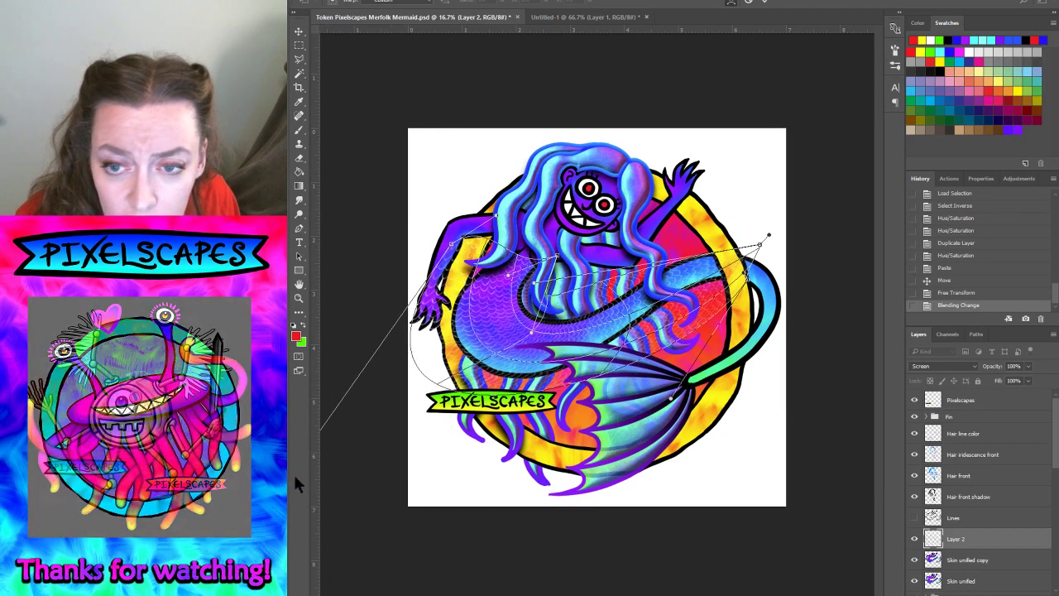
mouse_move(501, 220)
left_mouse_down()
mouse_move(501, 250)
mouse_move(540, 280)
mouse_move(548, 266)
left_mouse_up()
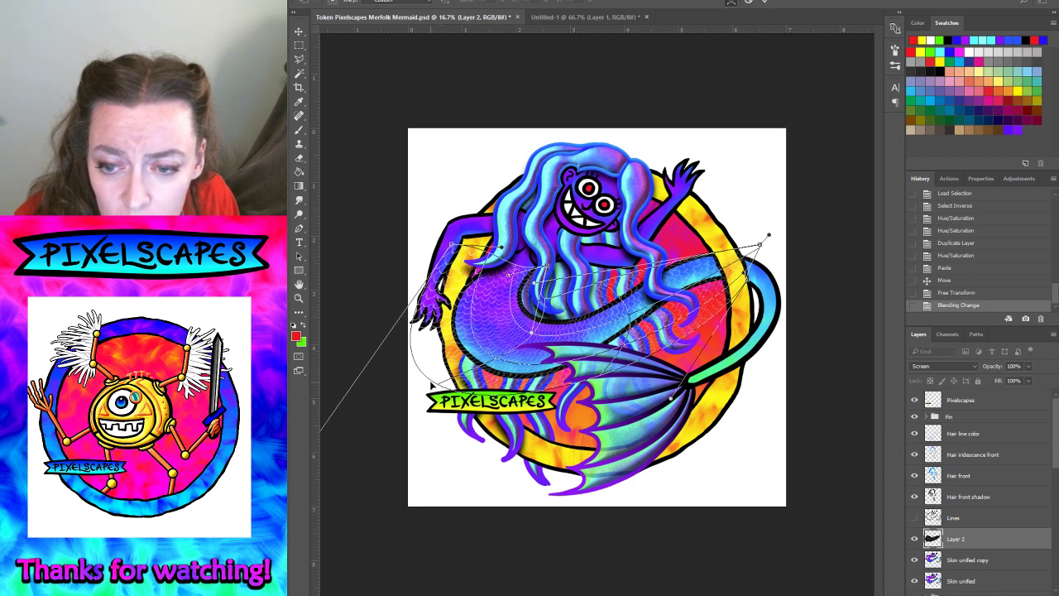
left_click_drag(321, 429, 358, 523)
left_click_drag(483, 337, 472, 339)
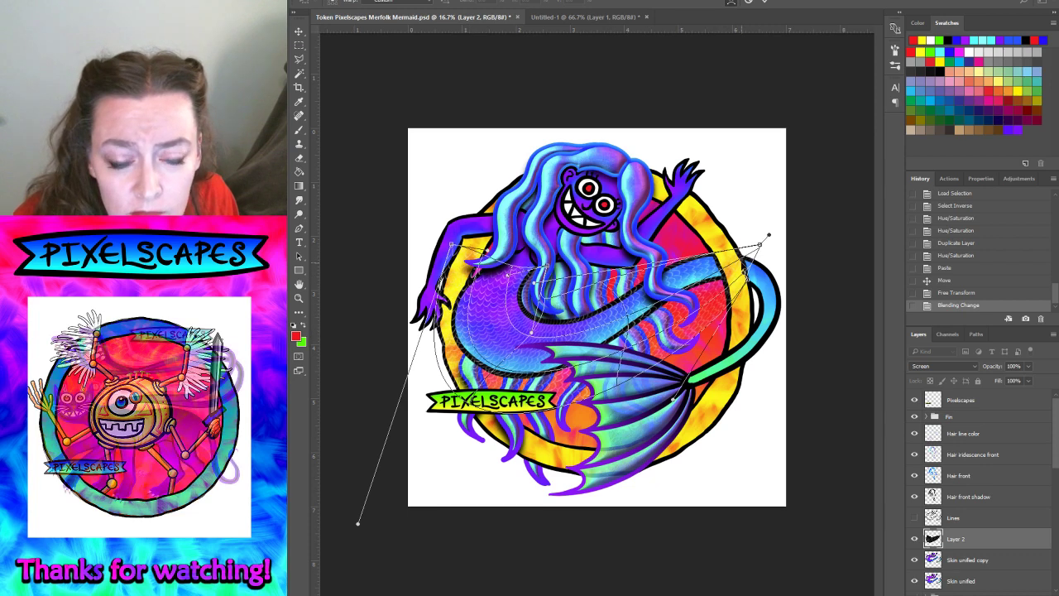
left_click_drag(759, 246, 755, 244)
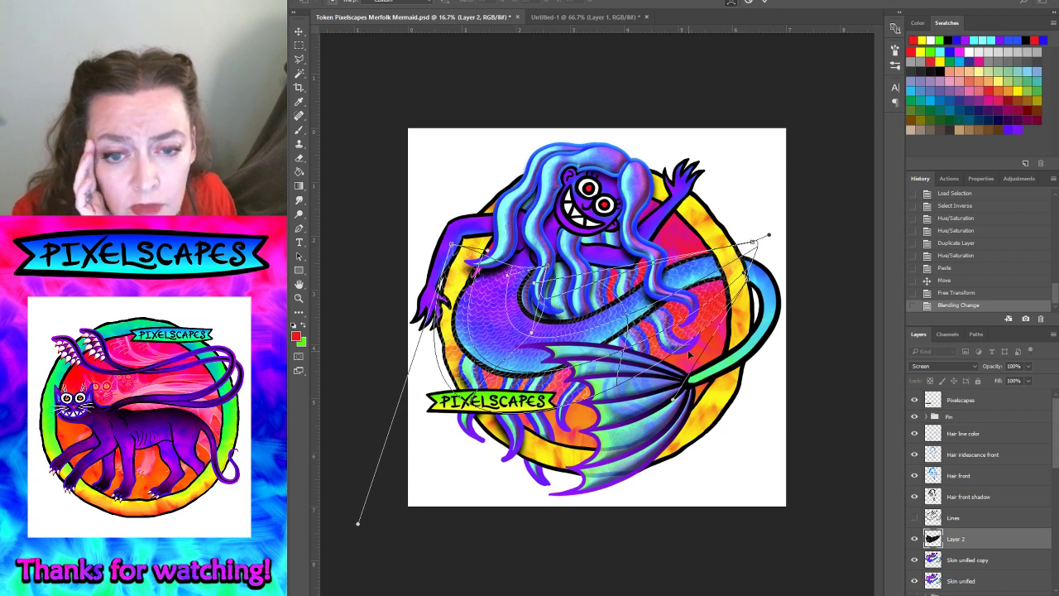
left_click_drag(621, 385, 639, 356)
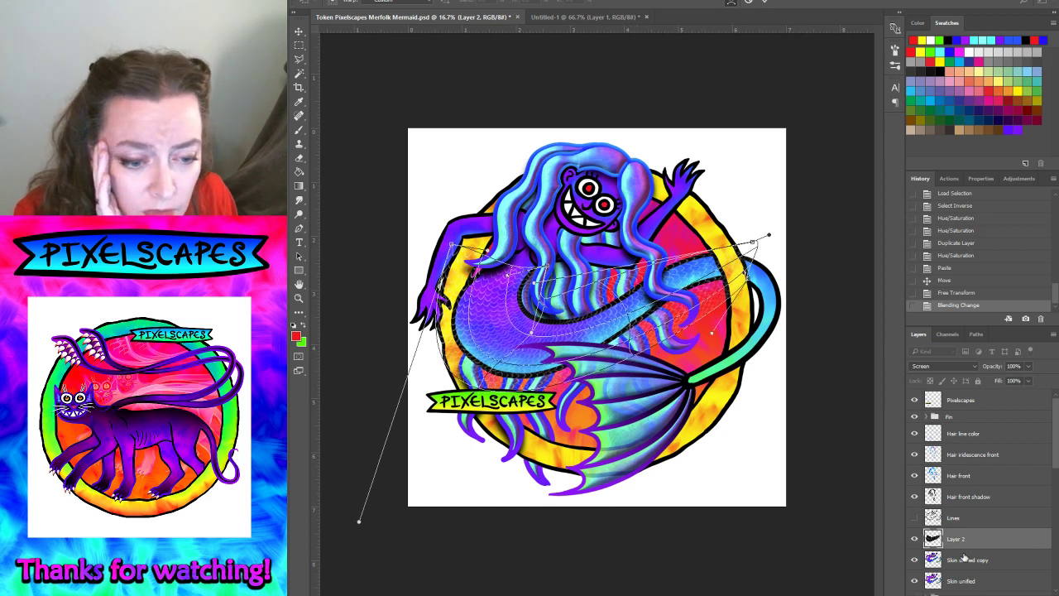
key("Return")
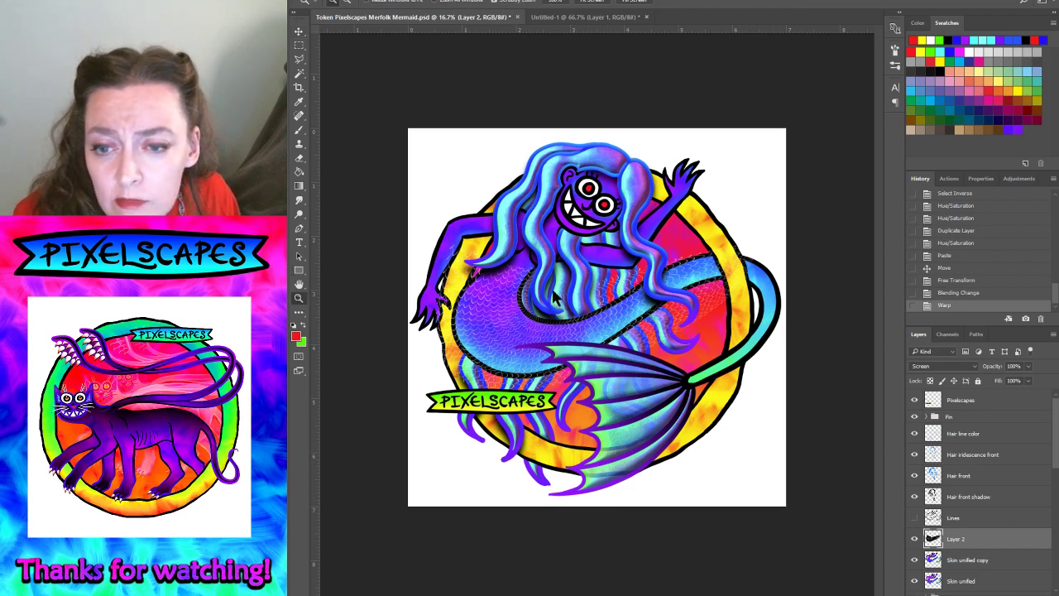
scroll(478, 295, "up", 1)
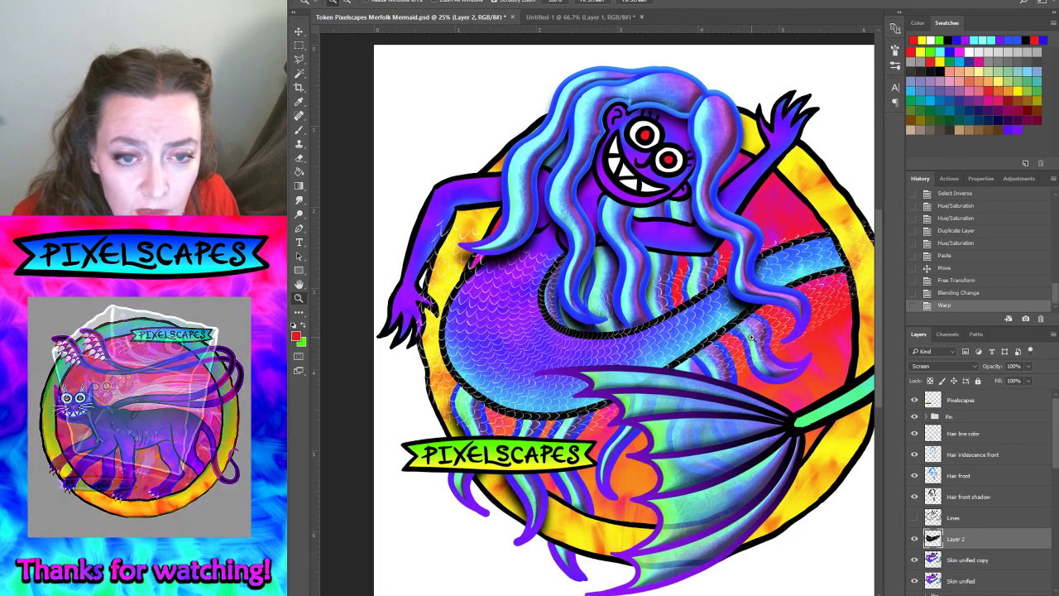
left_click_drag(679, 331, 541, 331)
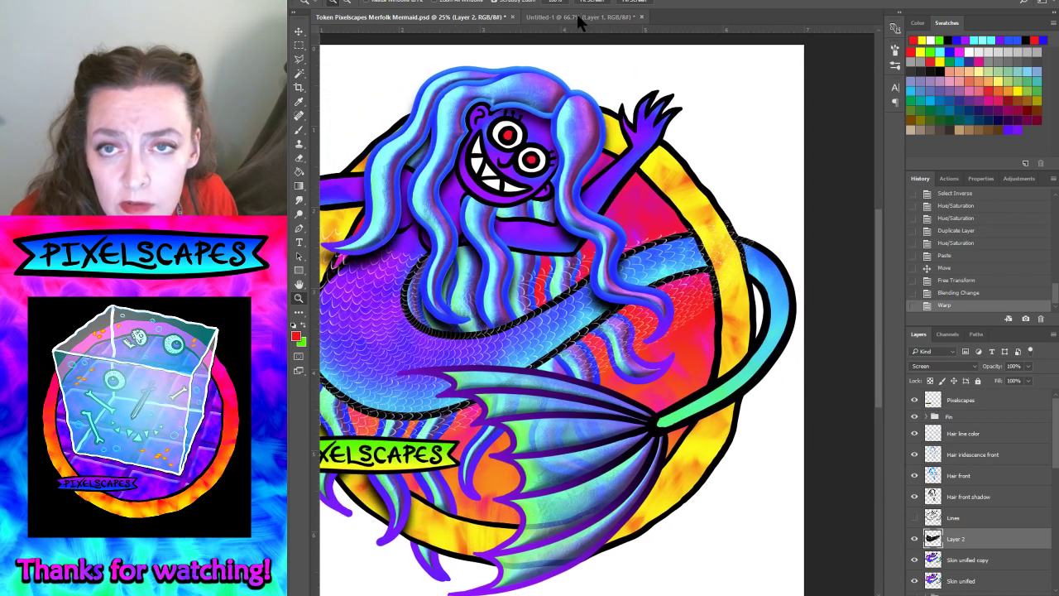
- Paste the scales as Layer 3 in Screen mode over the tail's right coil
left_click(580, 17)
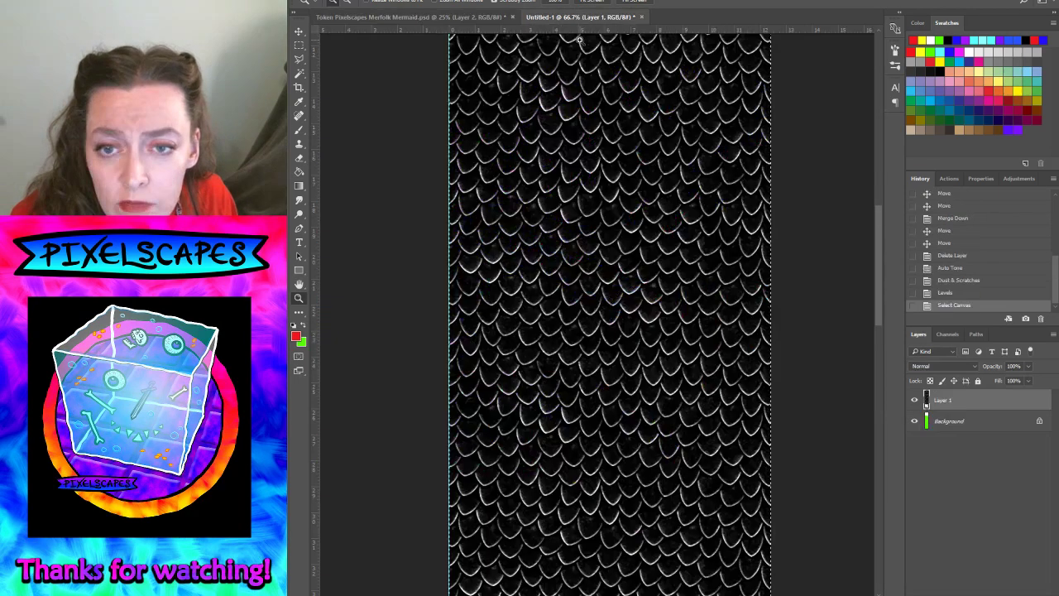
left_click(395, 17)
key("ctrl+v")
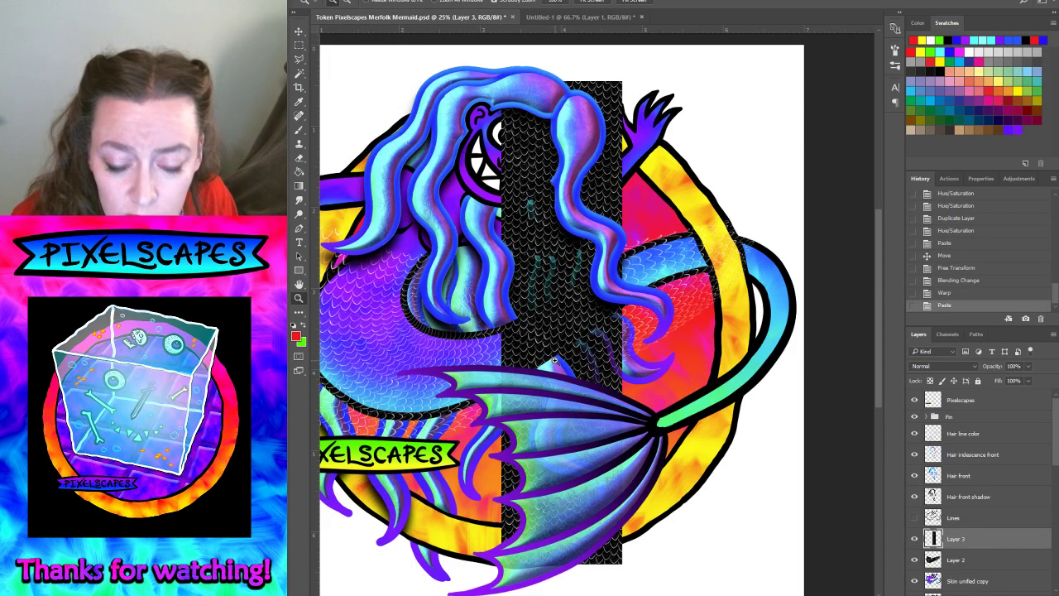
left_click(968, 367)
left_click(927, 402)
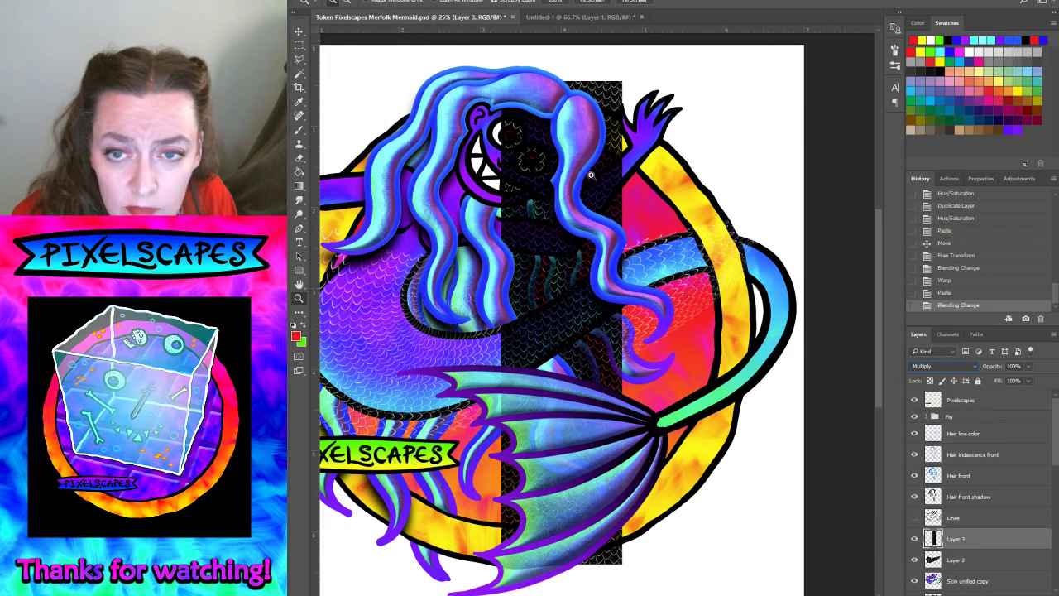
left_click(954, 368)
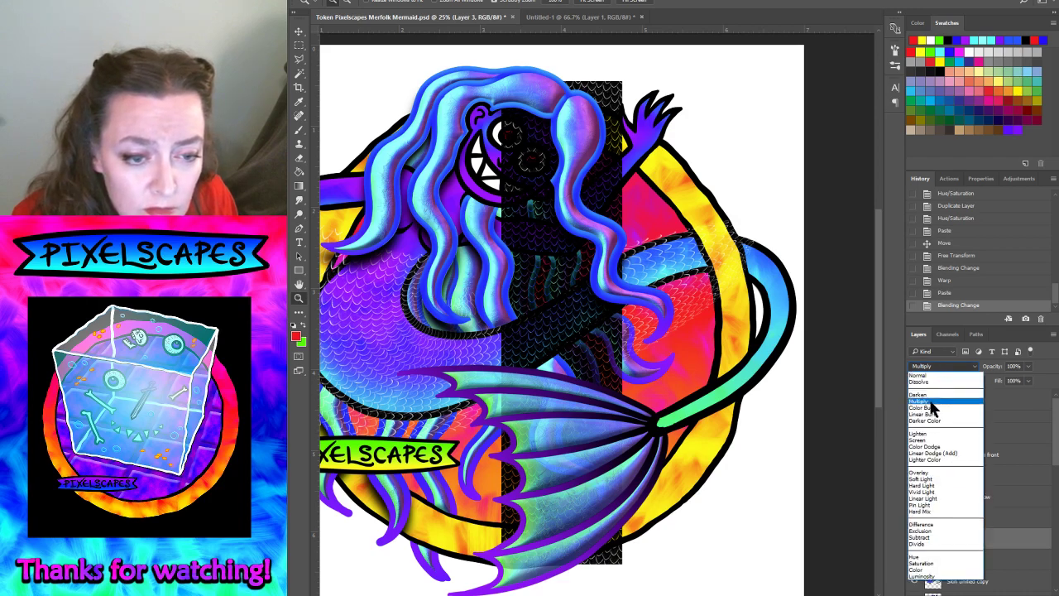
left_click(922, 442)
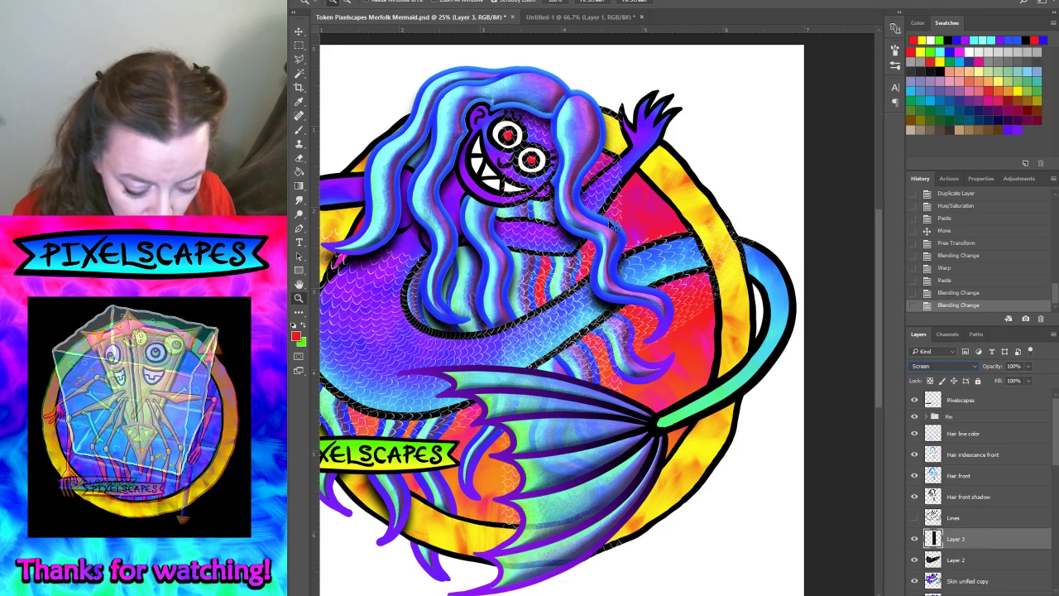
mouse_move(591, 171)
left_mouse_down()
mouse_move(773, 168)
mouse_move(769, 227)
mouse_move(779, 175)
left_mouse_up()
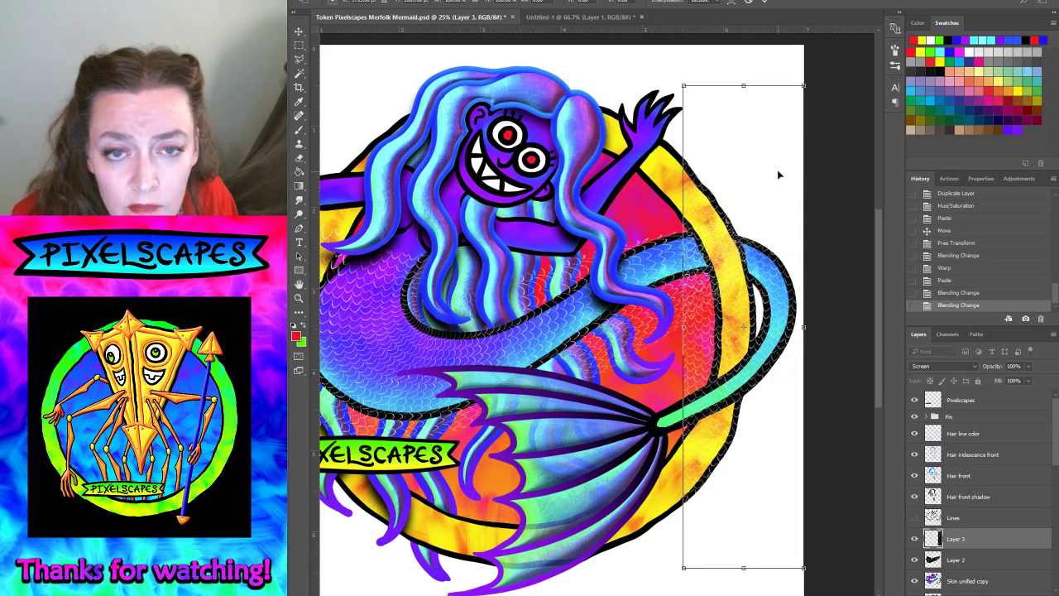
- Warp Layer 3's lower edge inward to follow the tail toward the fin
left_click(344, 2)
mouse_move(389, 213)
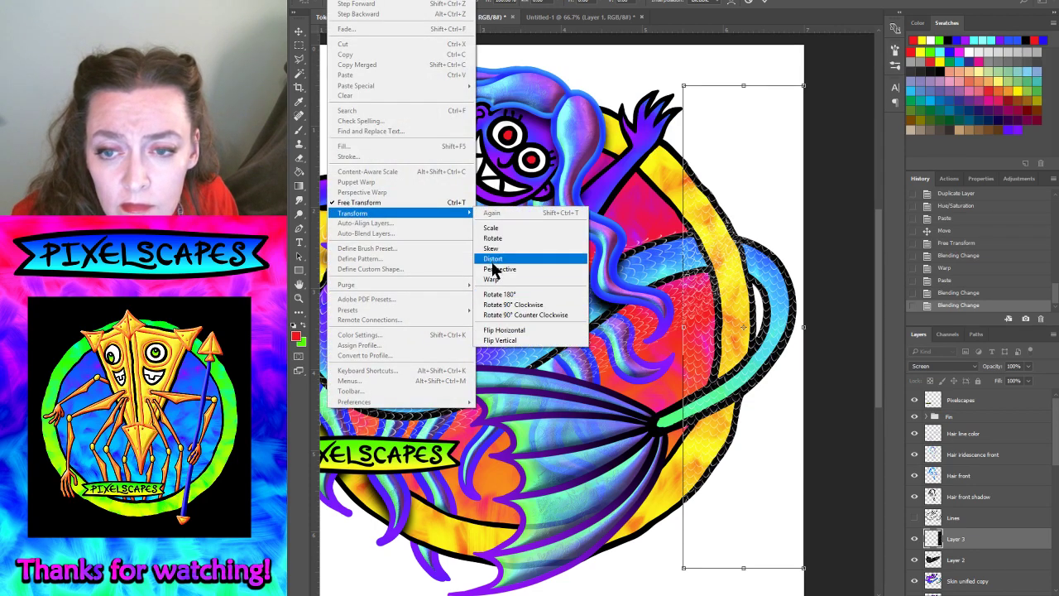
left_click(494, 279)
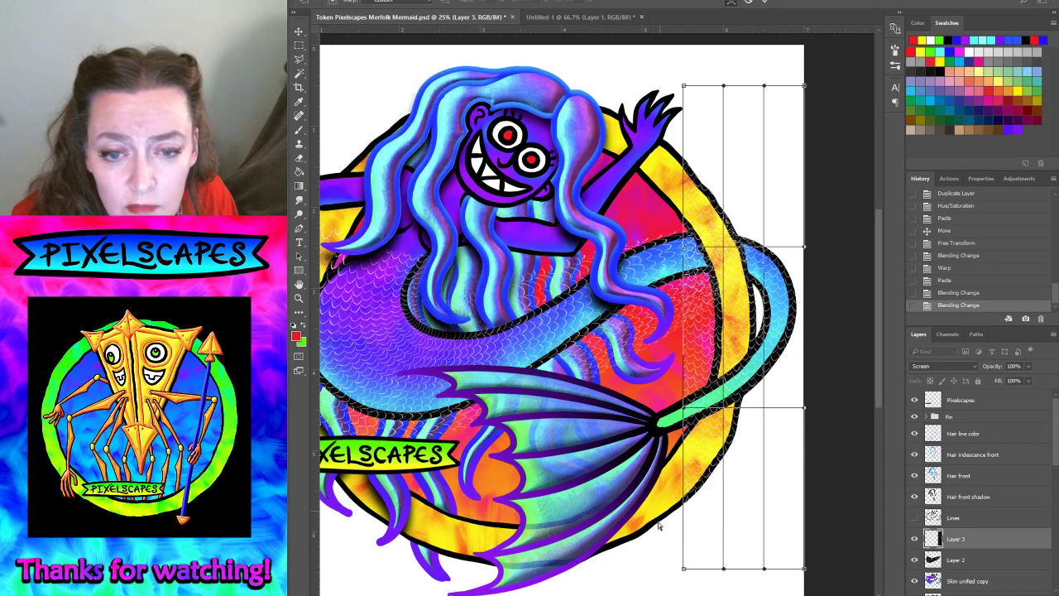
left_click_drag(685, 571, 654, 393)
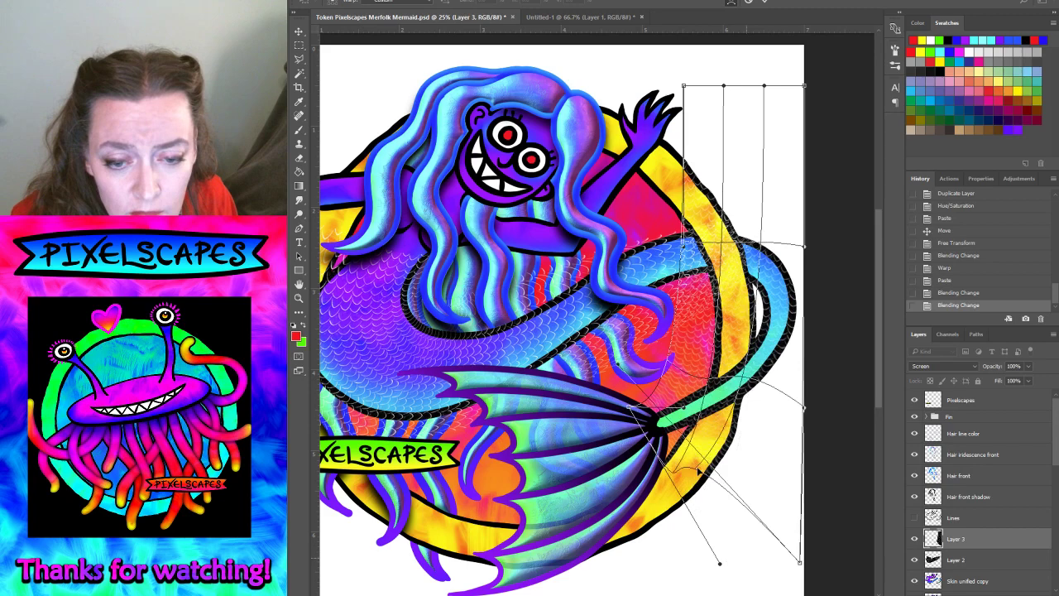
left_click_drag(699, 470, 714, 499)
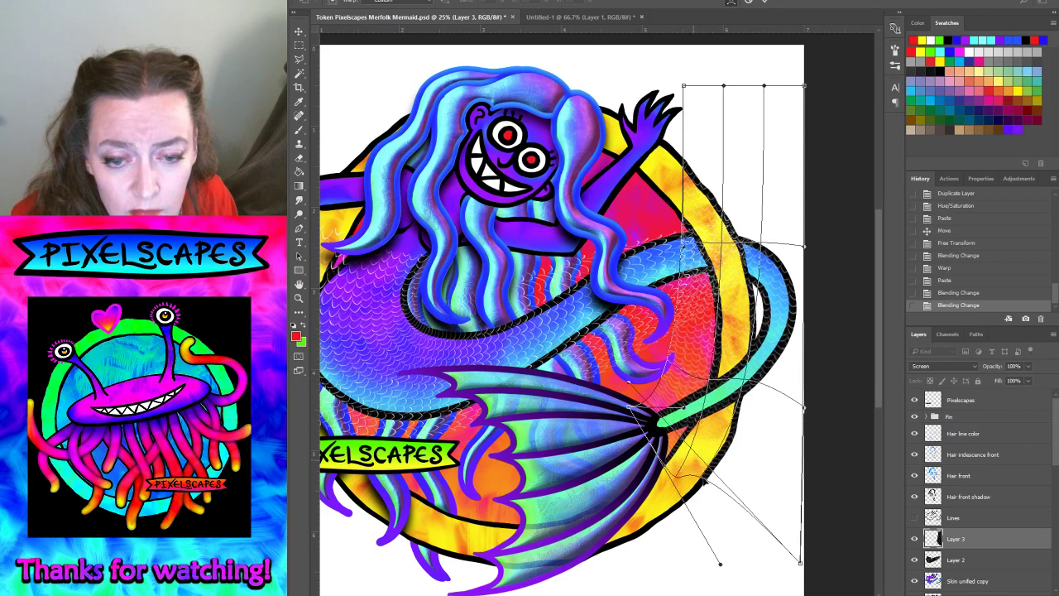
left_click_drag(801, 567, 688, 463)
left_click_drag(718, 568, 638, 466)
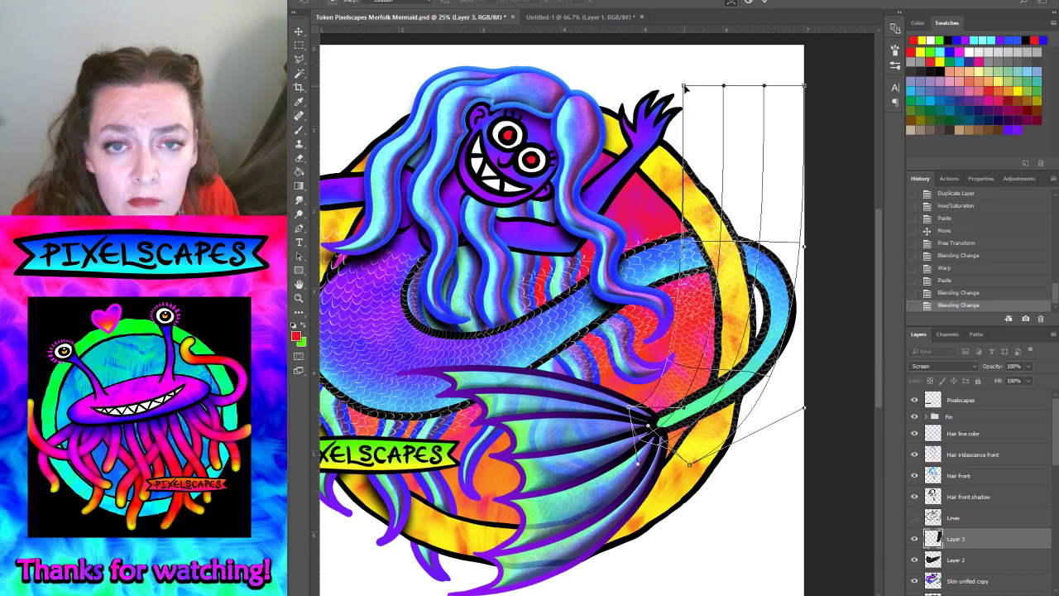
- Bend the strip's top and right side around the right-hand coil and commit
left_click_drag(684, 86, 474, 320)
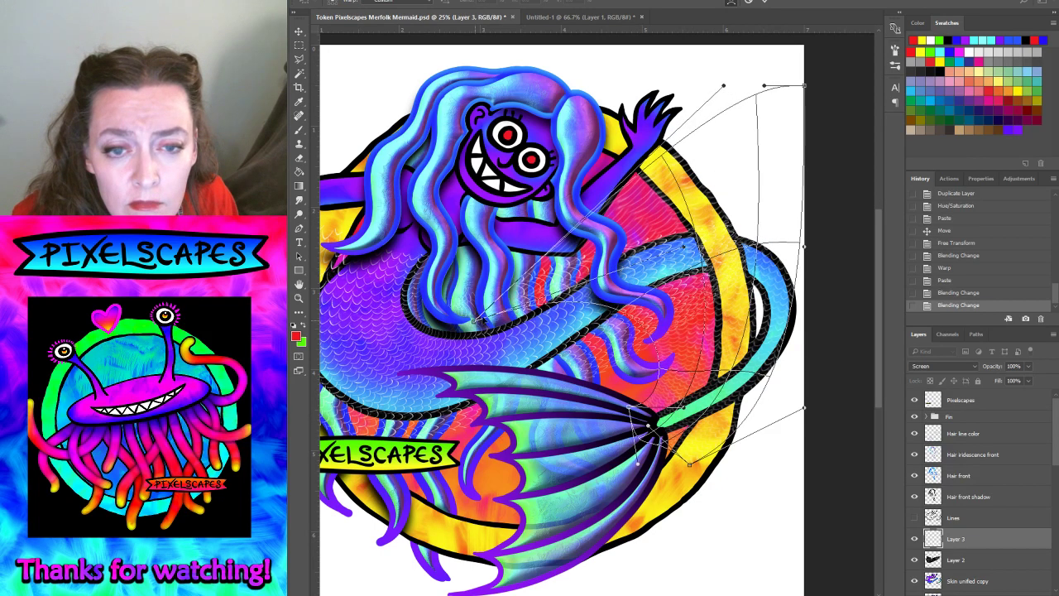
left_click_drag(800, 88, 612, 62)
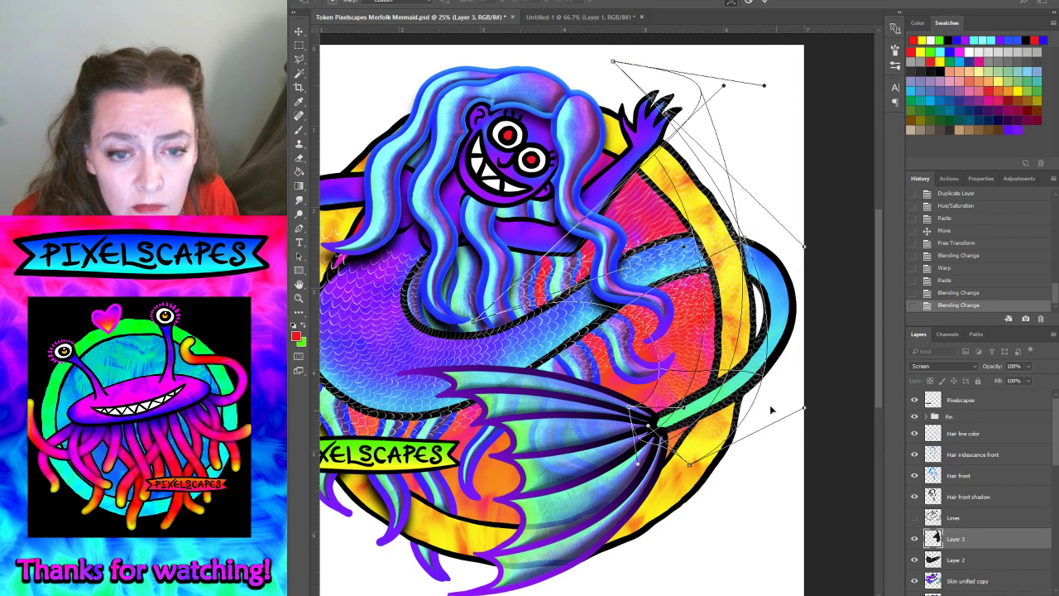
left_click_drag(804, 245, 824, 235)
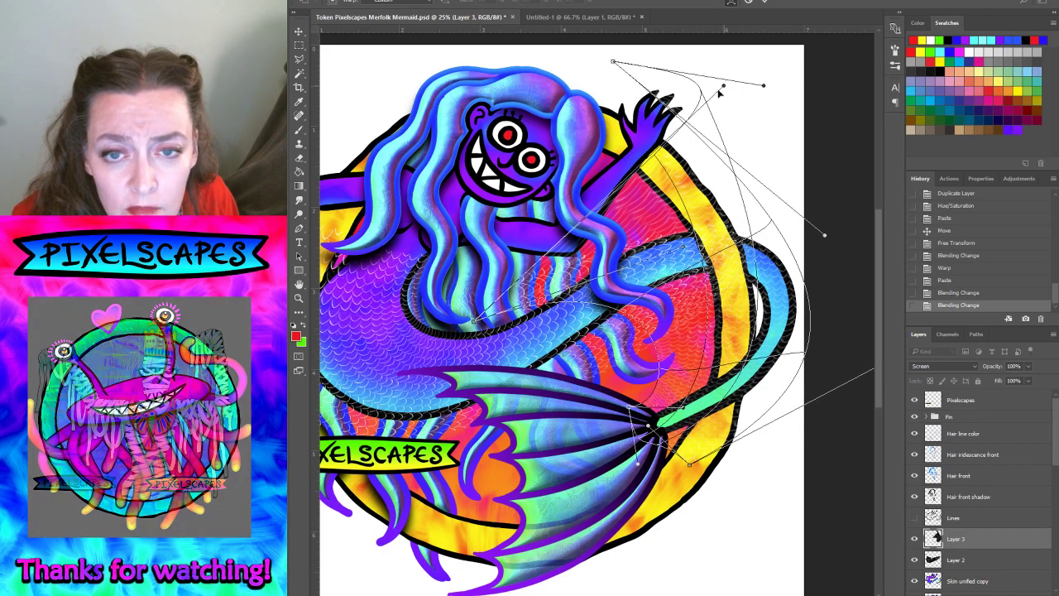
left_click_drag(709, 93, 659, 94)
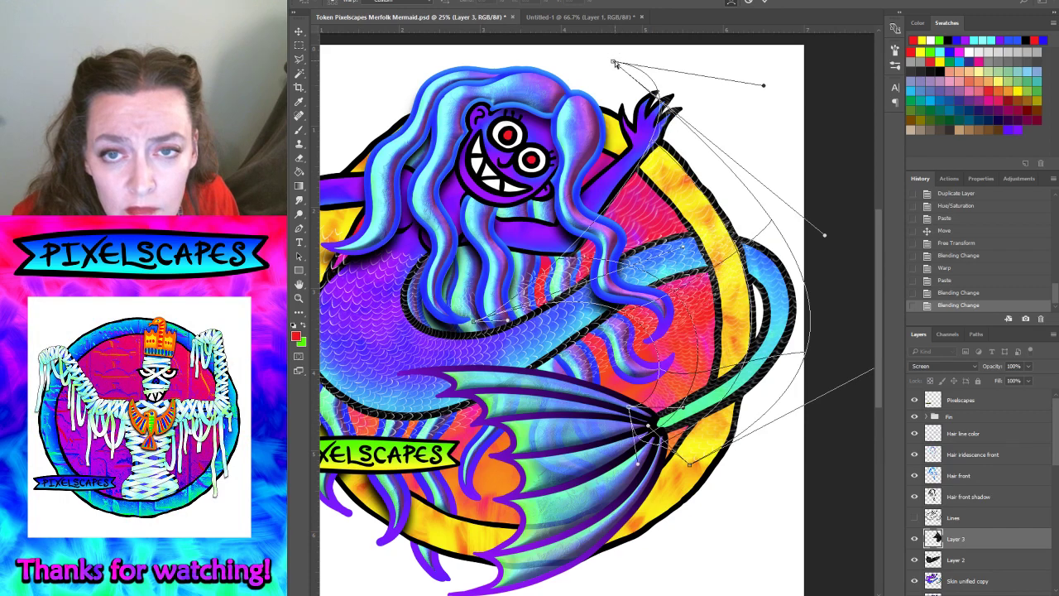
left_click_drag(613, 62, 581, 217)
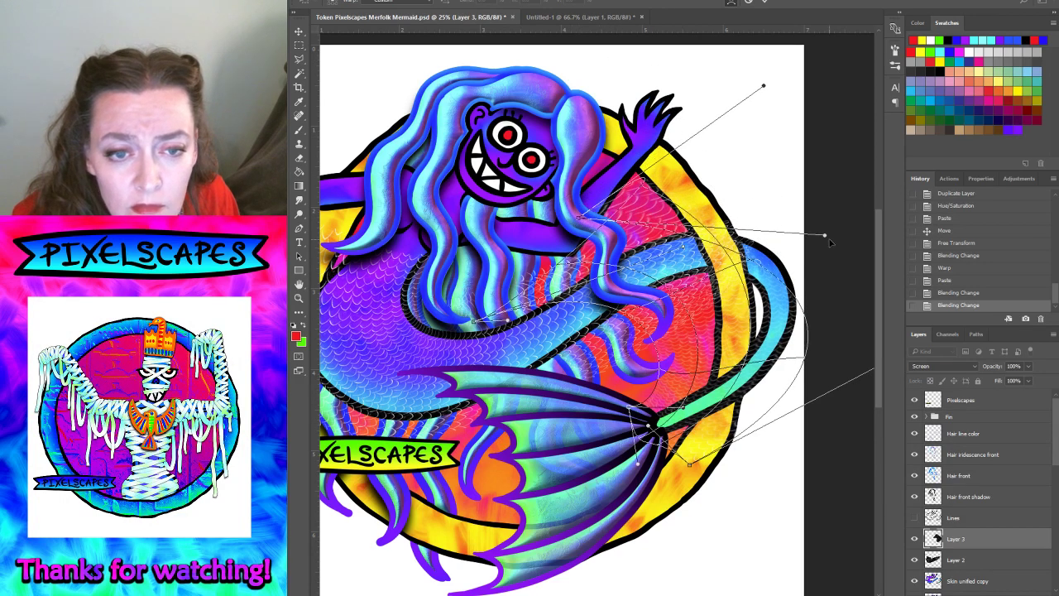
left_click_drag(825, 238, 828, 151)
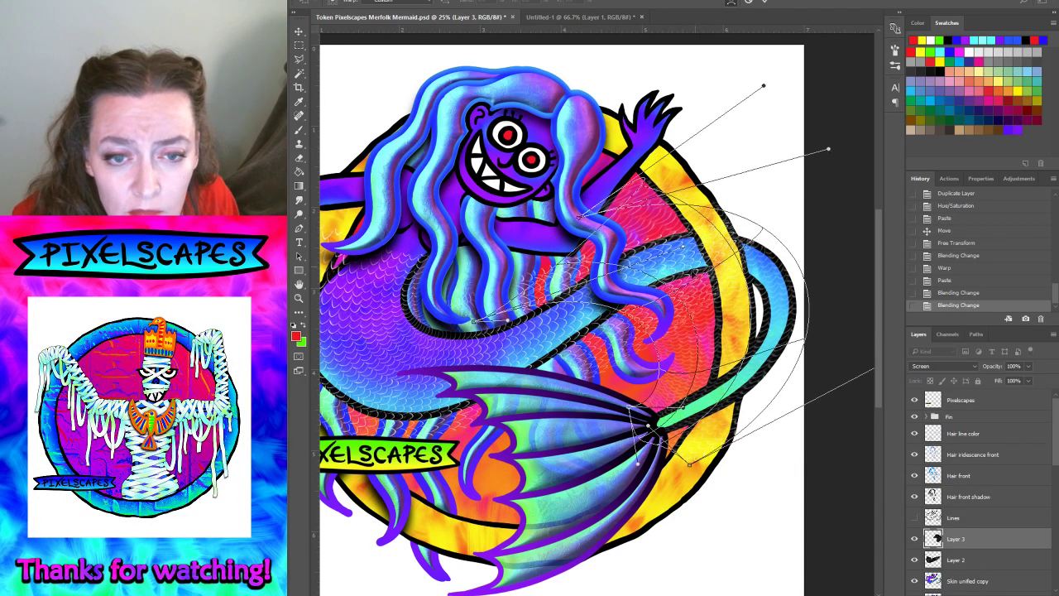
mouse_move(675, 298)
left_mouse_down()
mouse_move(681, 321)
mouse_move(682, 248)
mouse_move(681, 312)
left_mouse_up()
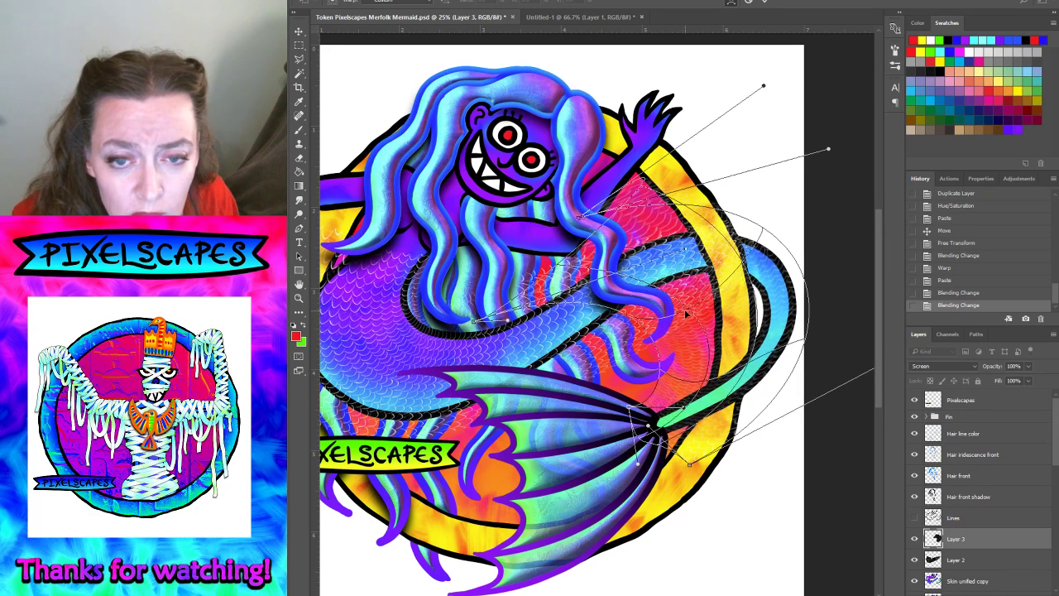
key("Return")
key("z")
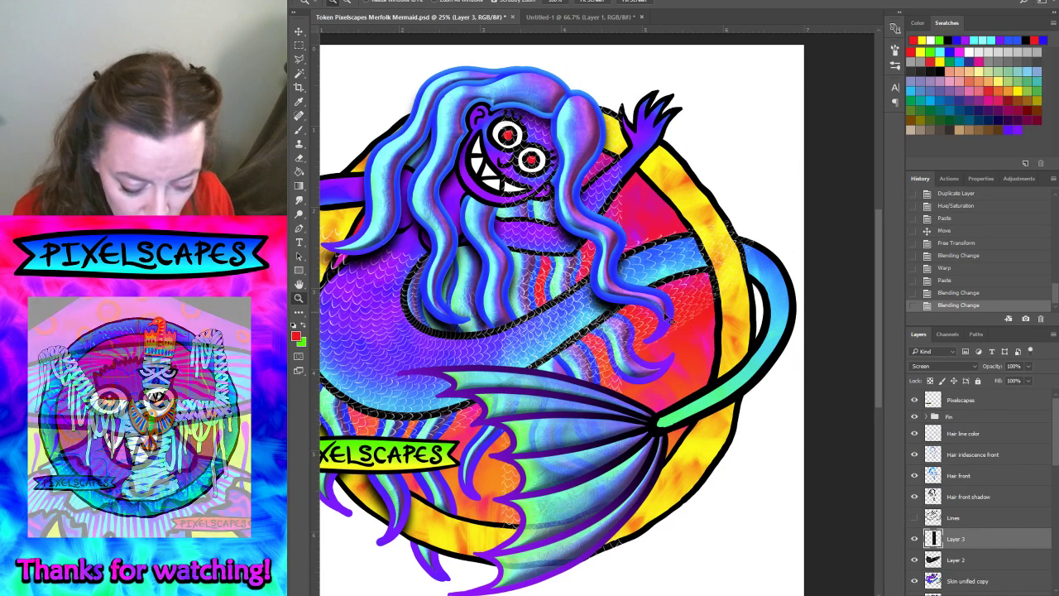
key("ctrl+t")
- Move the scale strip over the tail, rotate it about -62 degrees and enlarge it
left_click_drag(590, 262, 779, 395)
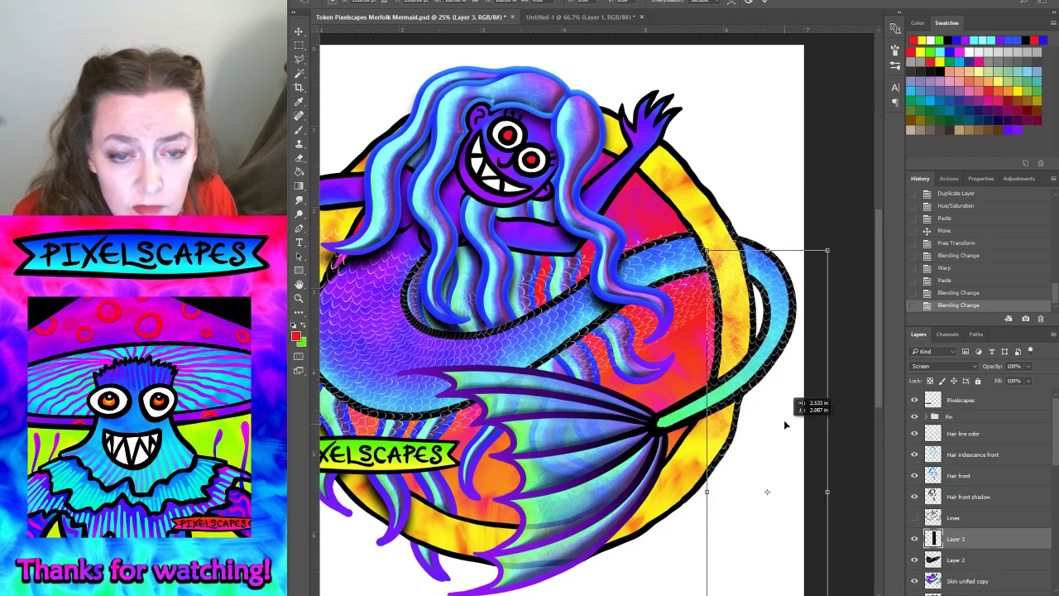
left_click_drag(826, 351, 672, 269)
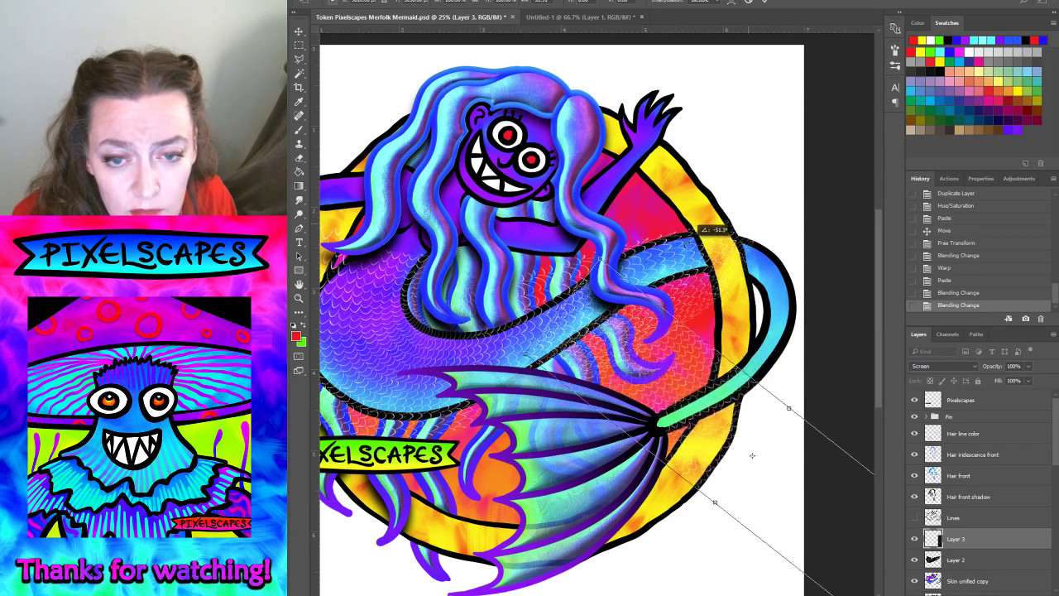
left_click_drag(780, 403, 803, 265)
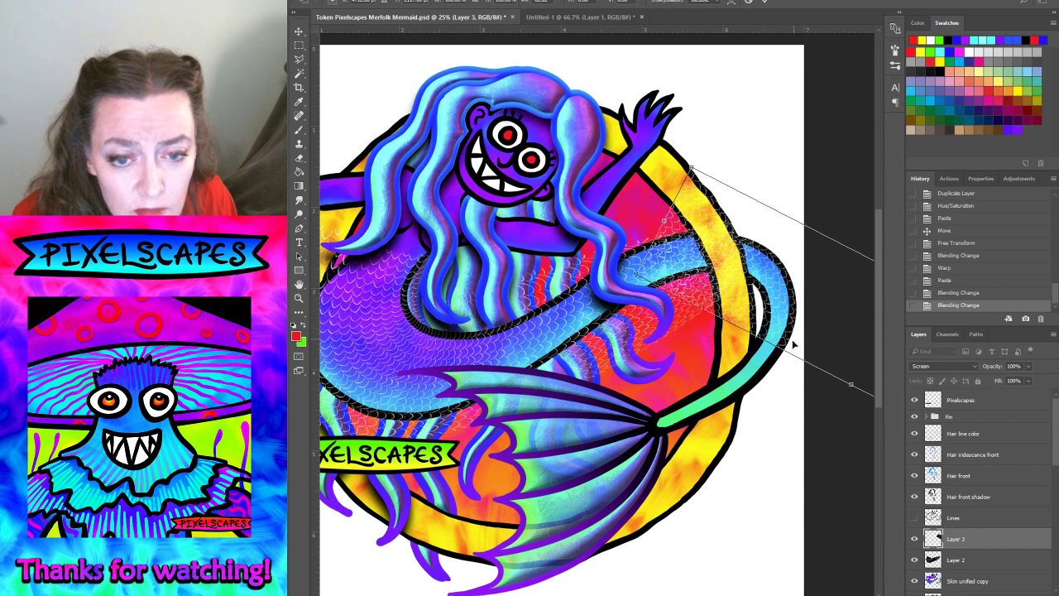
key("Return")
key("z")
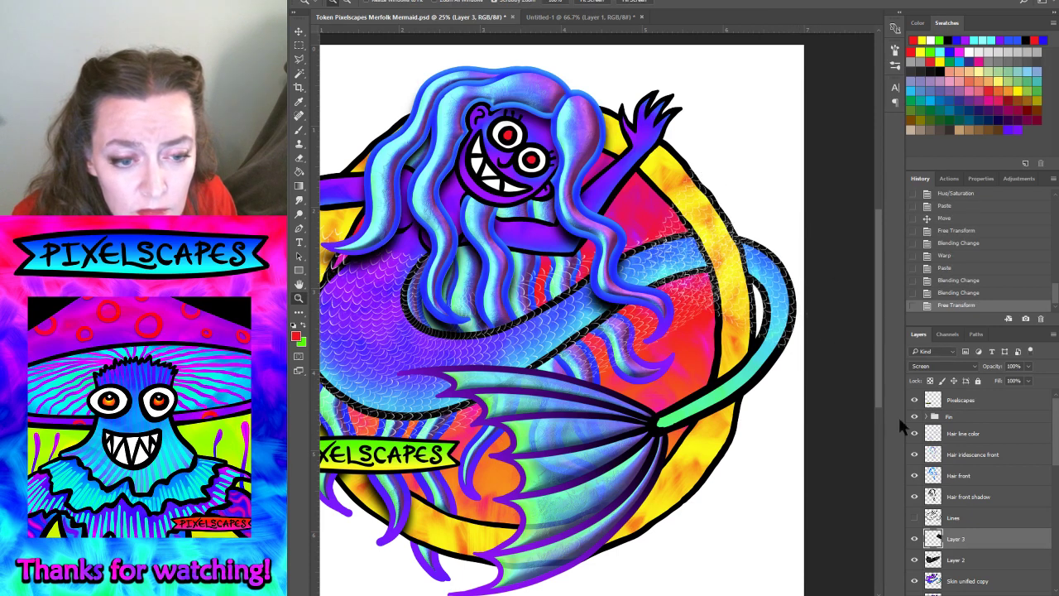
- Duplicate the scale layer and rotate, enlarge and reposition the copy over the lower tail
left_click_drag(946, 550, 951, 538)
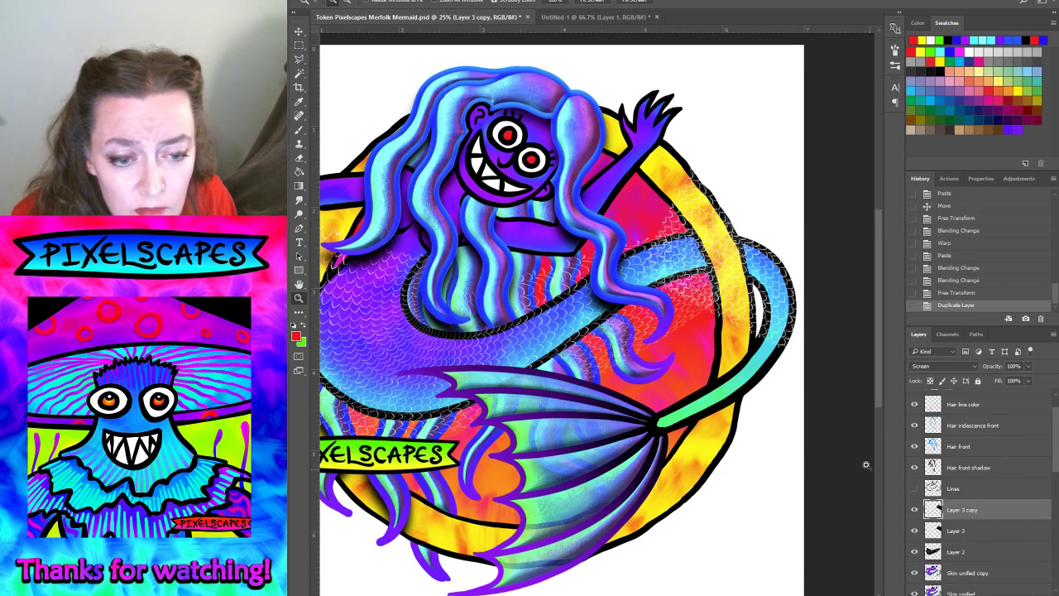
key("ctrl+t")
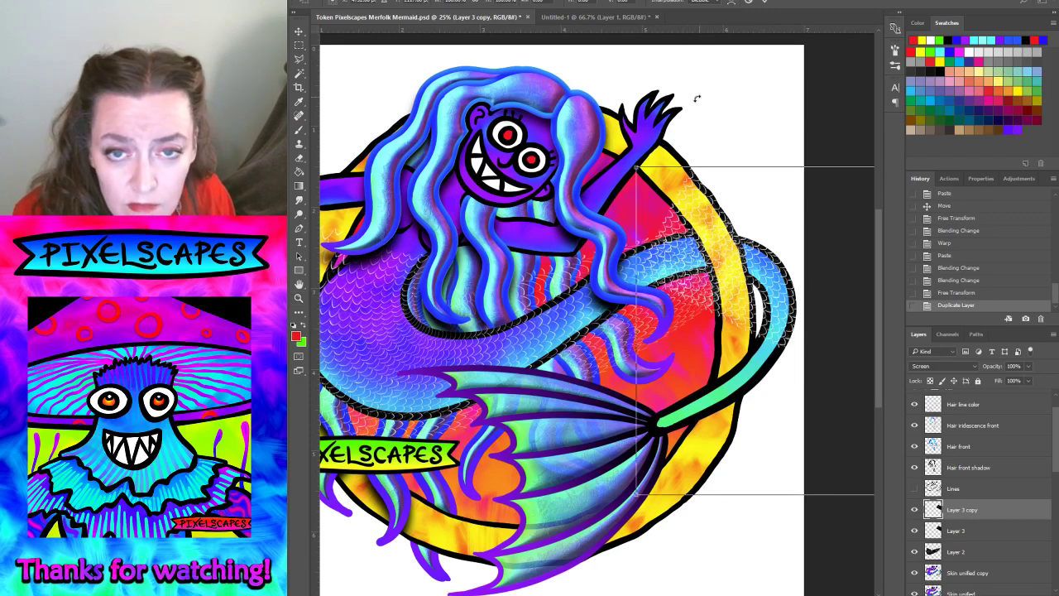
mouse_move(696, 98)
left_mouse_down()
mouse_move(529, 381)
mouse_move(439, 434)
left_mouse_up()
scroll(595, 331, "left", 5)
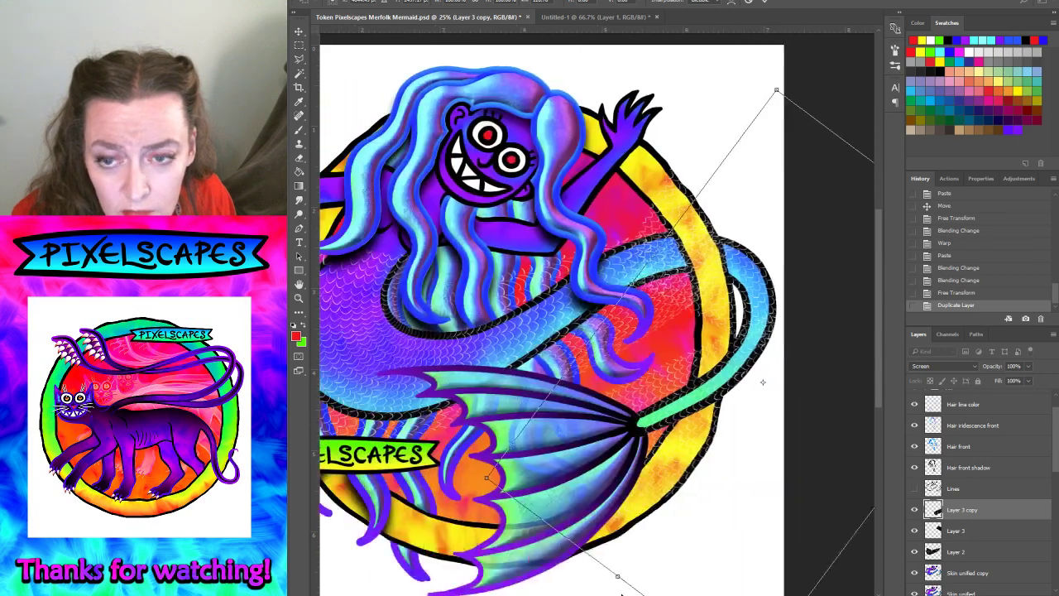
left_click_drag(736, 382, 710, 386)
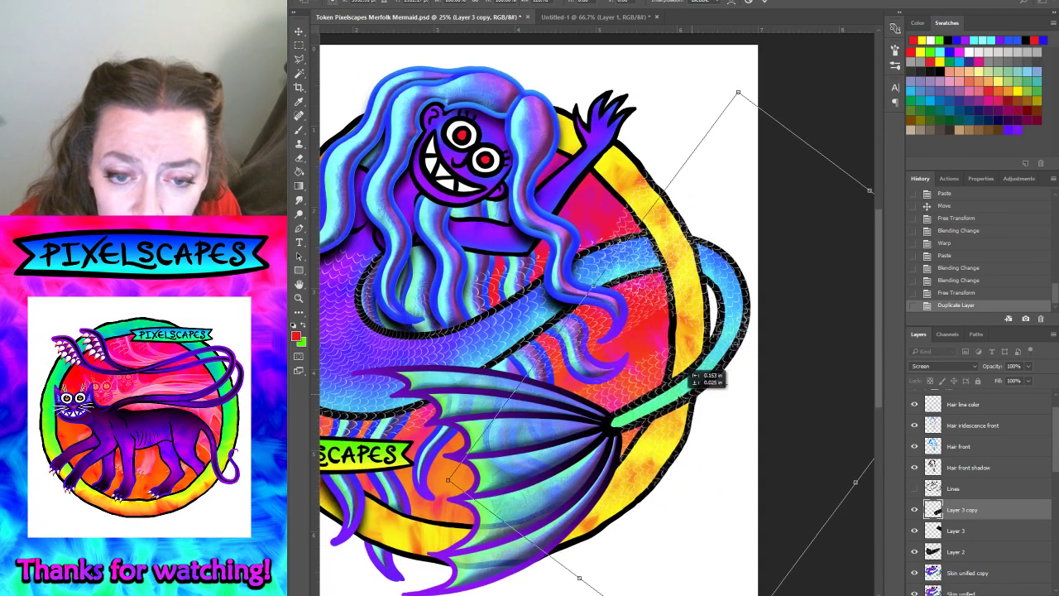
left_click_drag(834, 142, 795, 128)
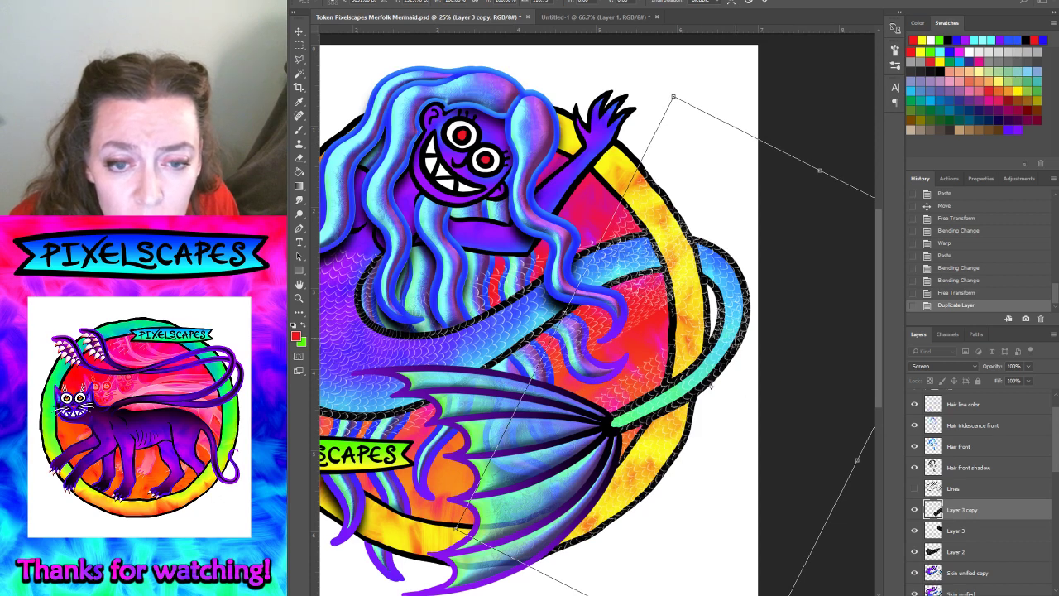
key("Return")
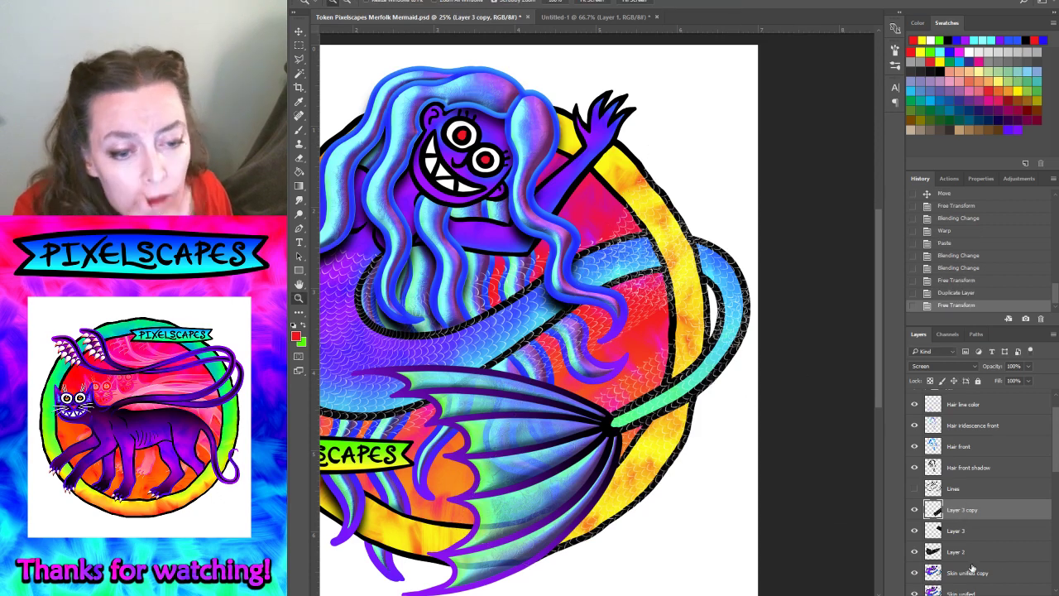
- Load the Skin unified copy layer's outline as a selection and invert it
left_click(969, 573)
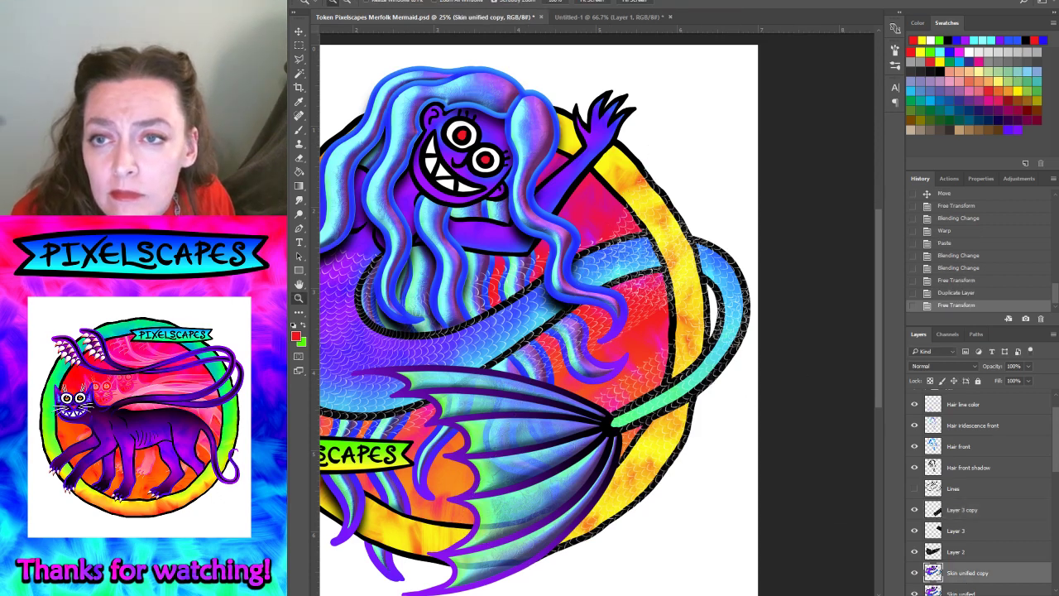
left_click(424, 2)
left_click(463, 177)
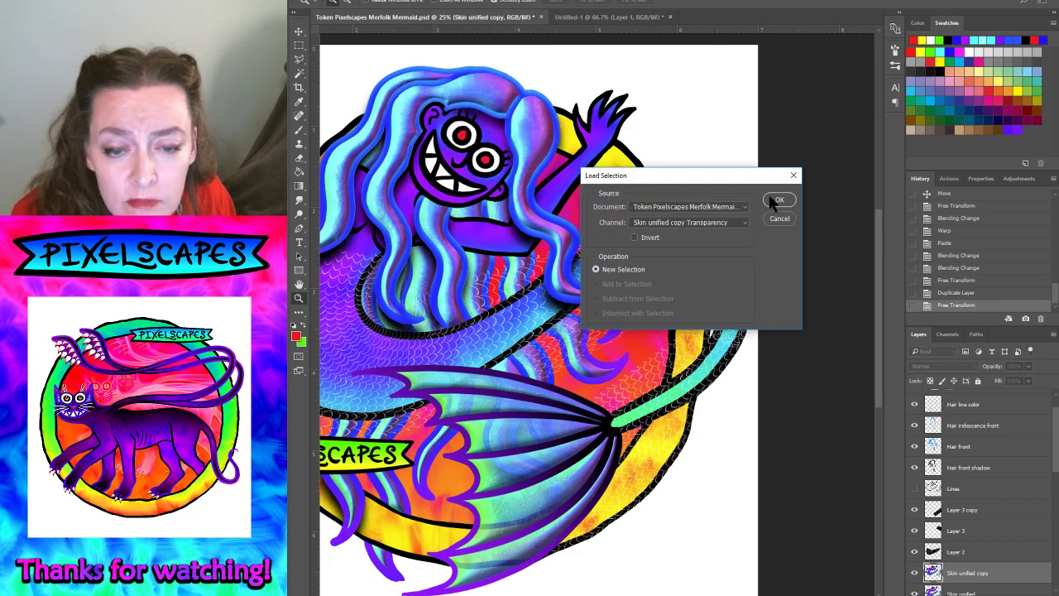
left_click(778, 200)
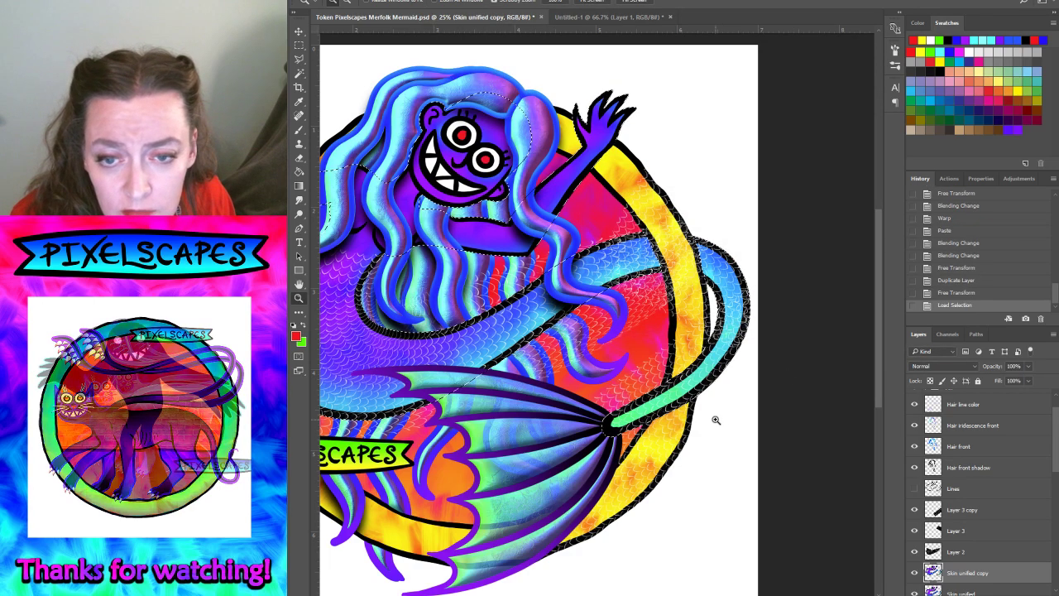
left_click(434, 2)
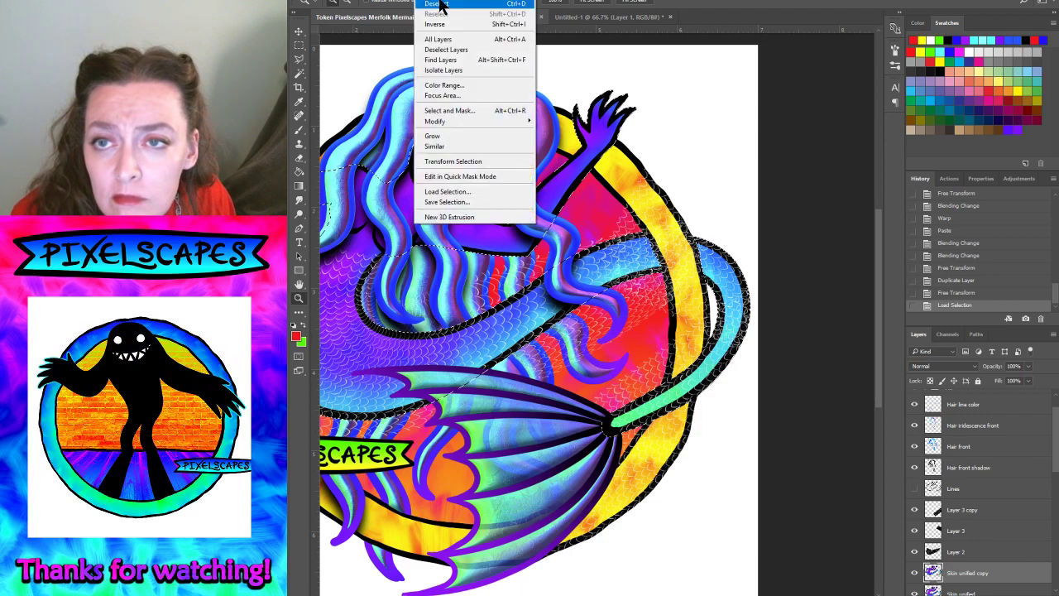
left_click(434, 24)
- Delete the scales outside the skin on Layer 2, Layer 3 and Layer 3 copy
left_click(953, 556)
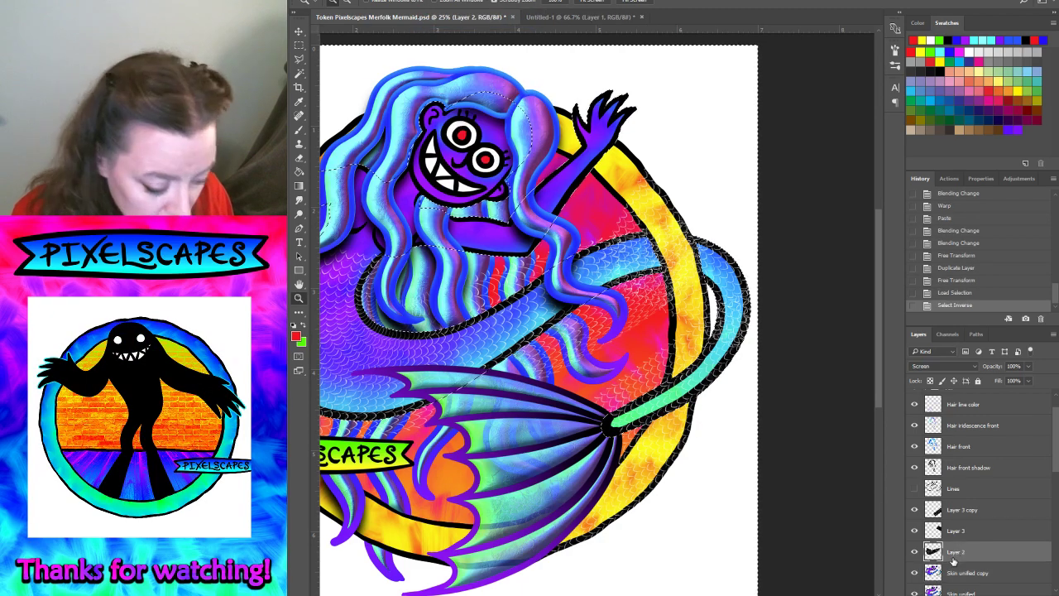
key("Delete")
left_click(955, 530)
key("Delete")
left_click(956, 513)
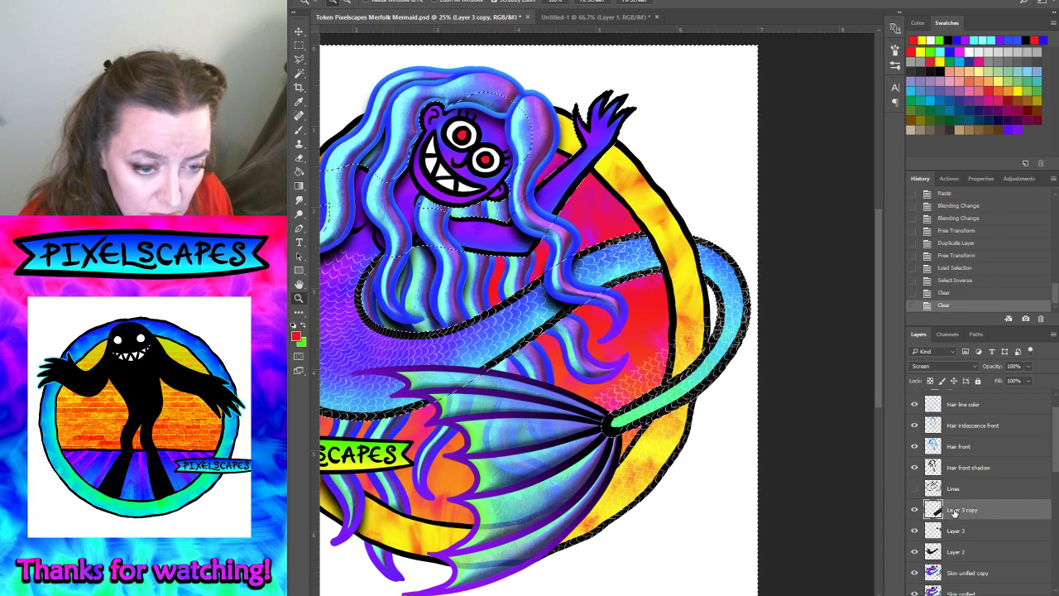
key("Delete")
- Deselect and apply a crop to trim the artwork to the canvas
left_click(434, 1)
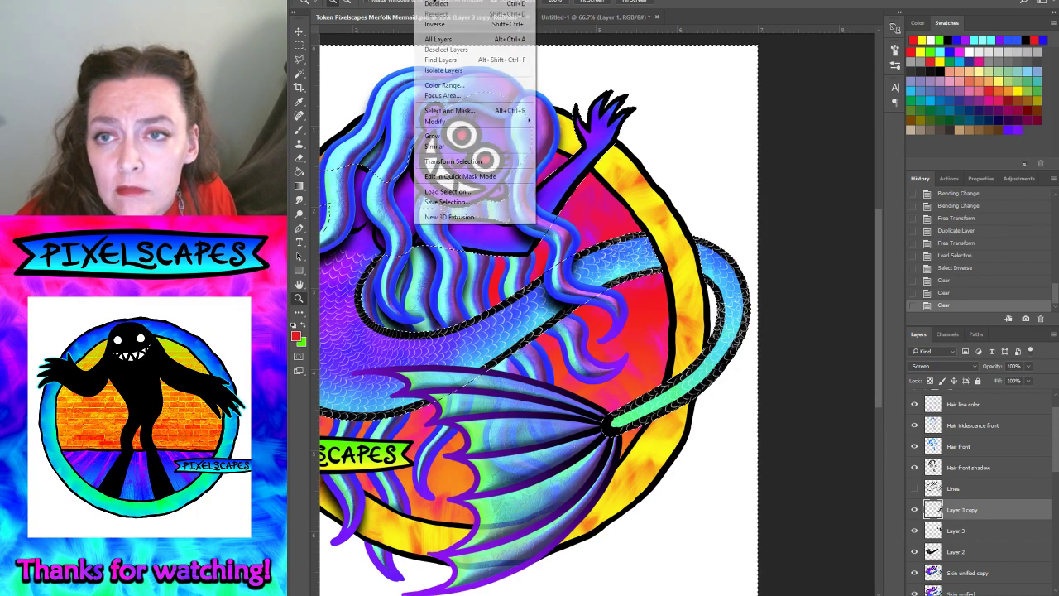
left_click(435, 4)
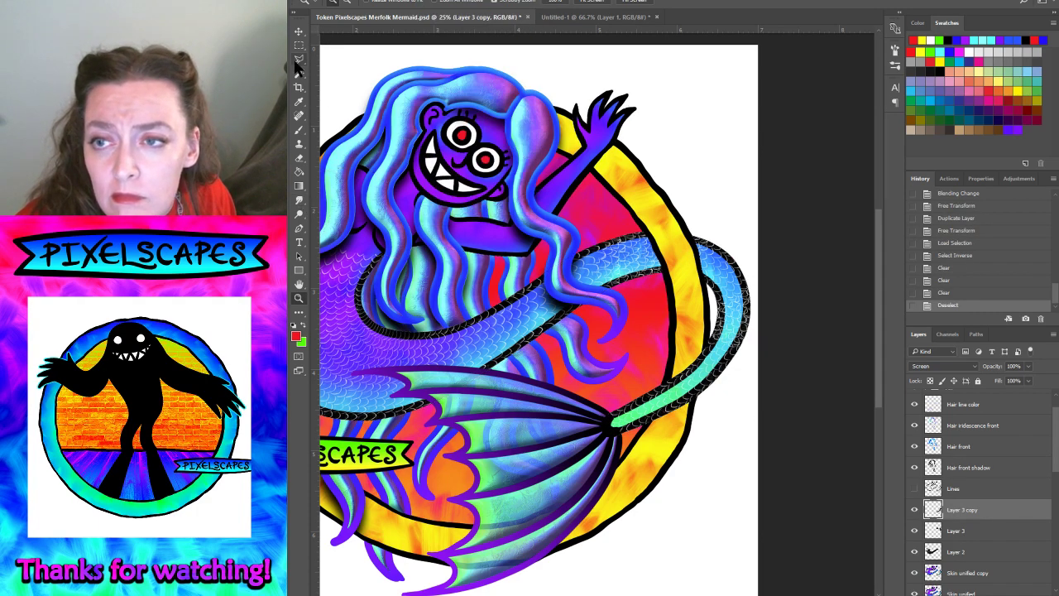
left_click(298, 88)
key("Return")
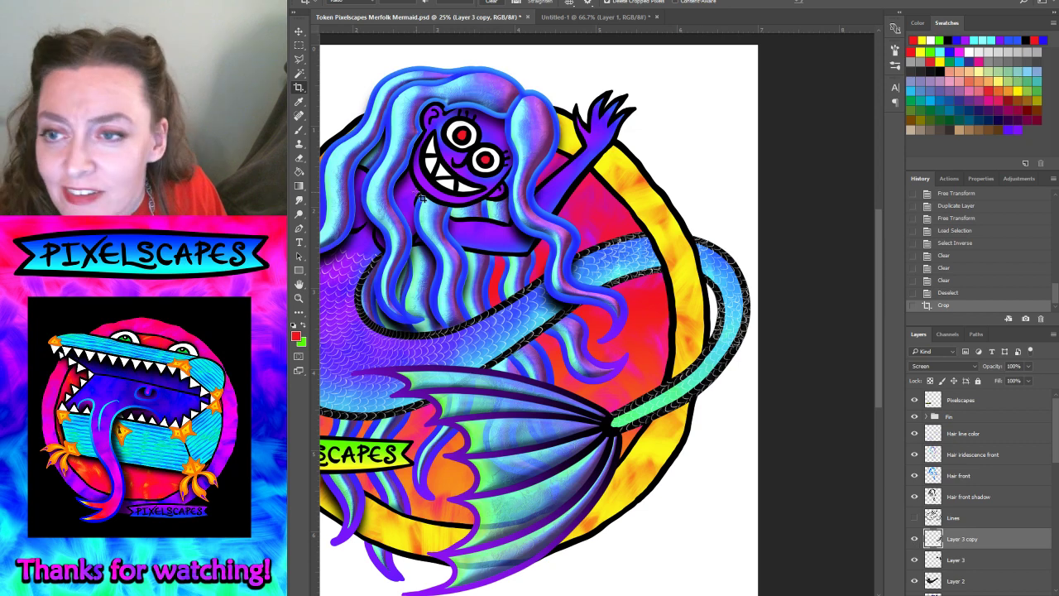
- Set the Eraser to 1487 px and erase stray scales around the tail on Layer 3 copy
key("e")
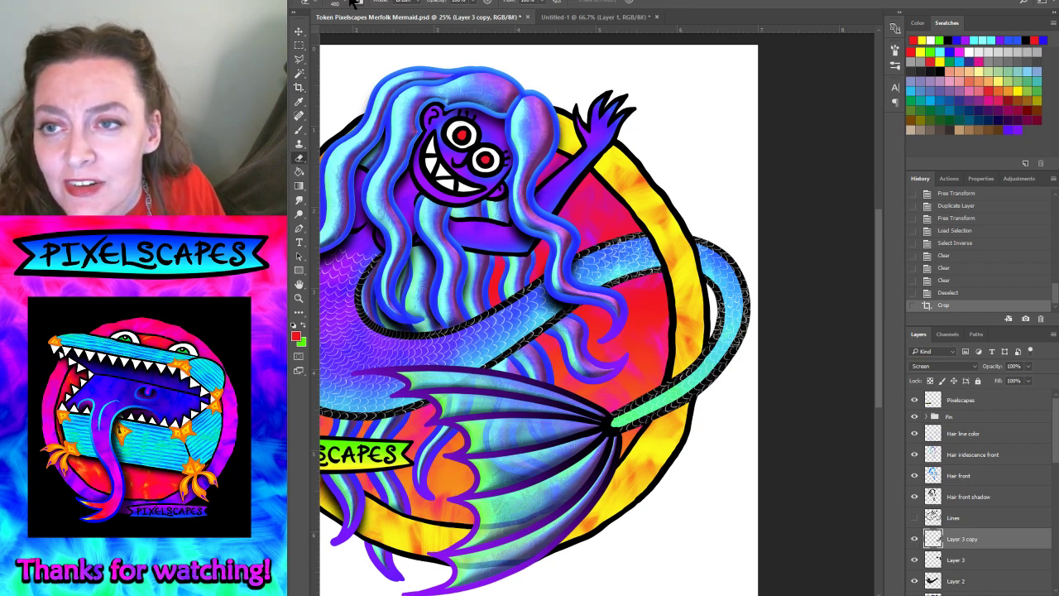
left_click(347, 4)
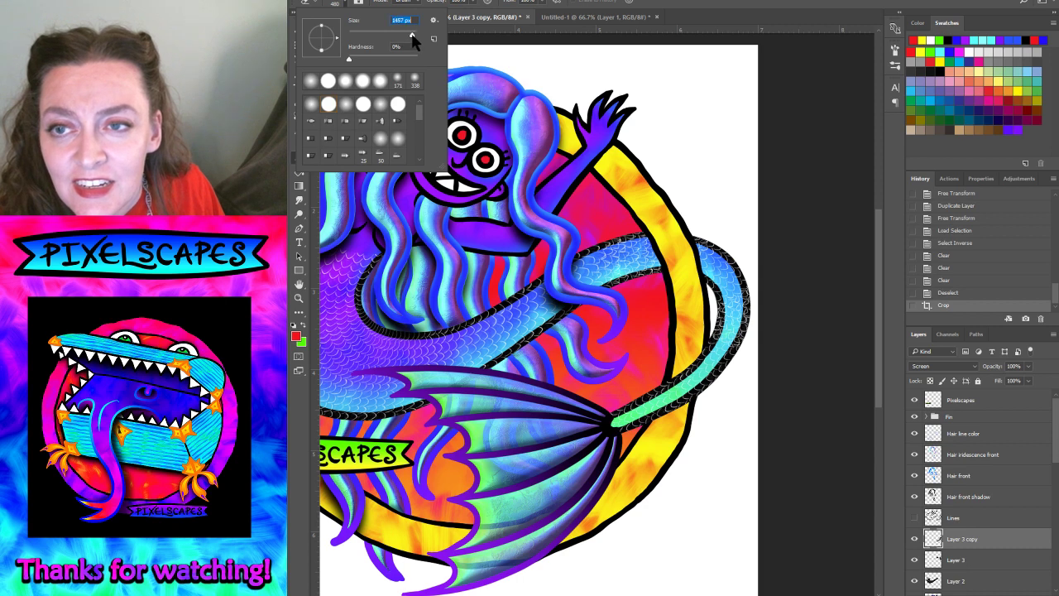
left_click(757, 274)
left_click(751, 286)
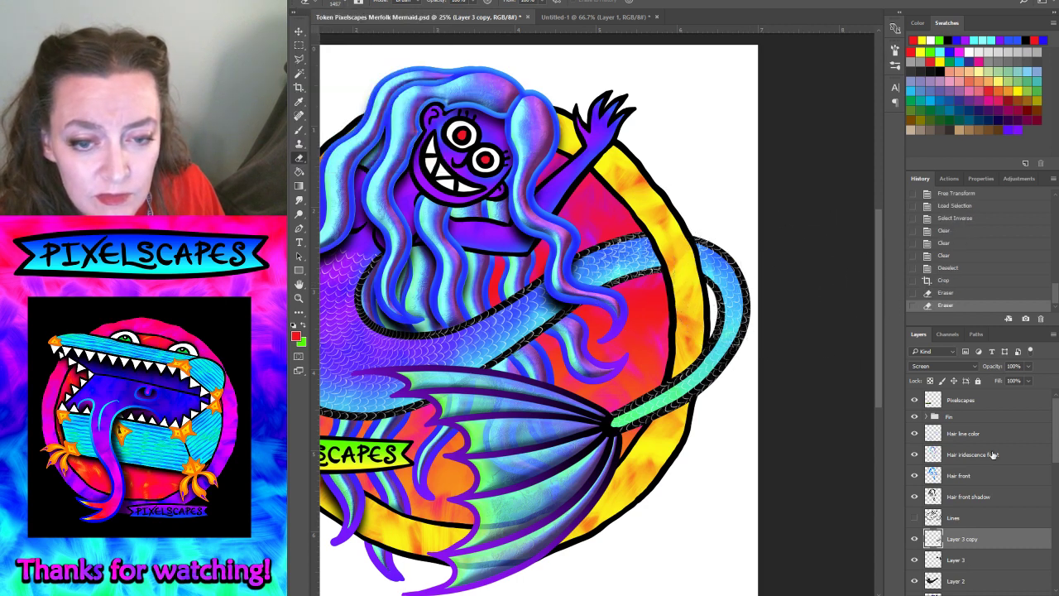
- Erase Layer 3 scales spilling over the hair and ring, then undo a step on Layer 2
left_click(957, 563)
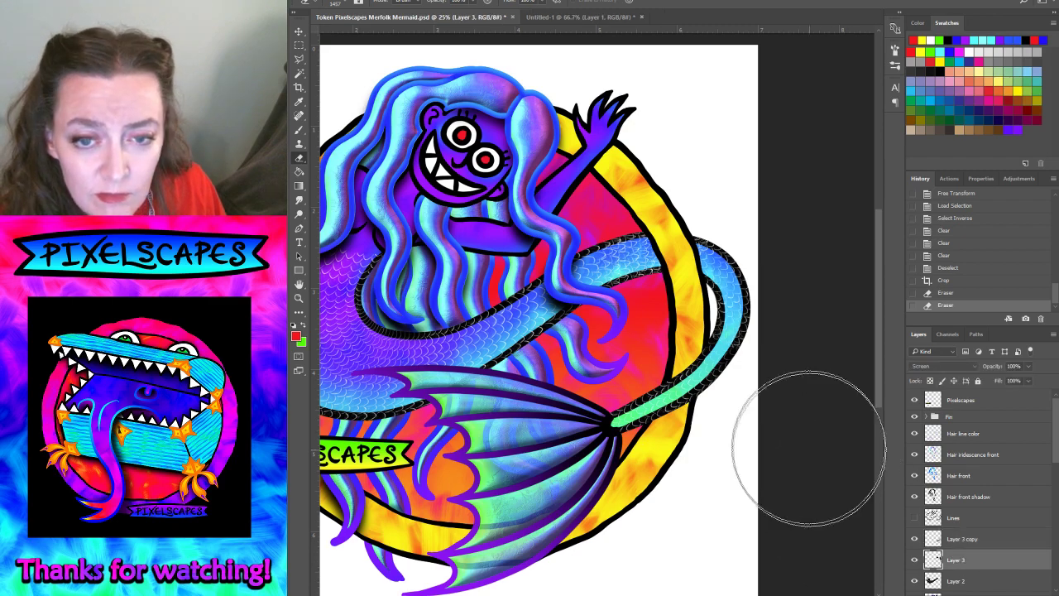
mouse_move(629, 261)
left_mouse_down()
mouse_move(620, 257)
mouse_move(661, 248)
left_mouse_up()
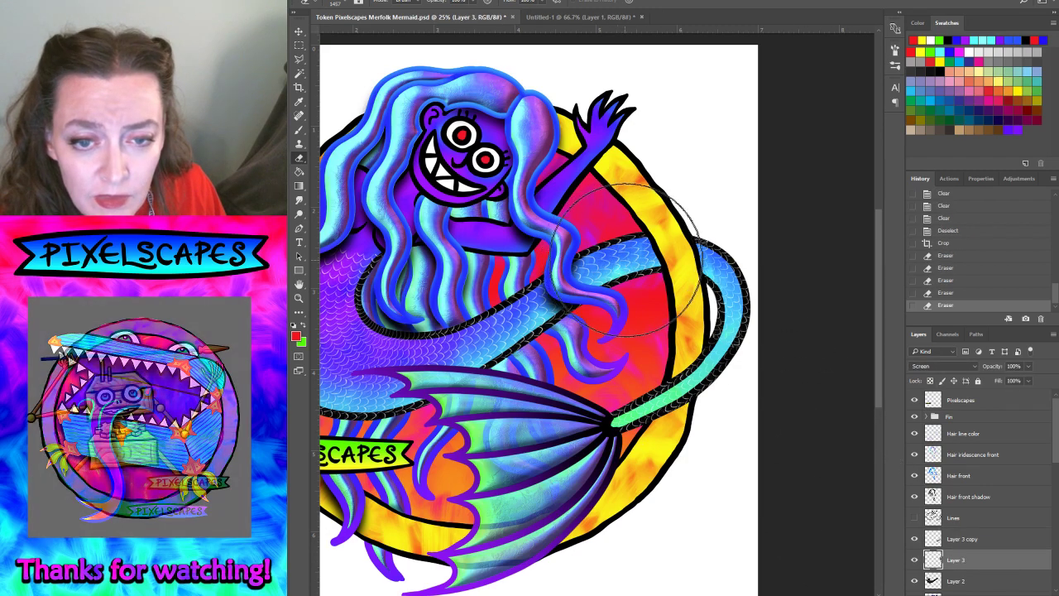
mouse_move(736, 331)
left_mouse_down()
mouse_move(749, 376)
mouse_move(827, 437)
left_mouse_up()
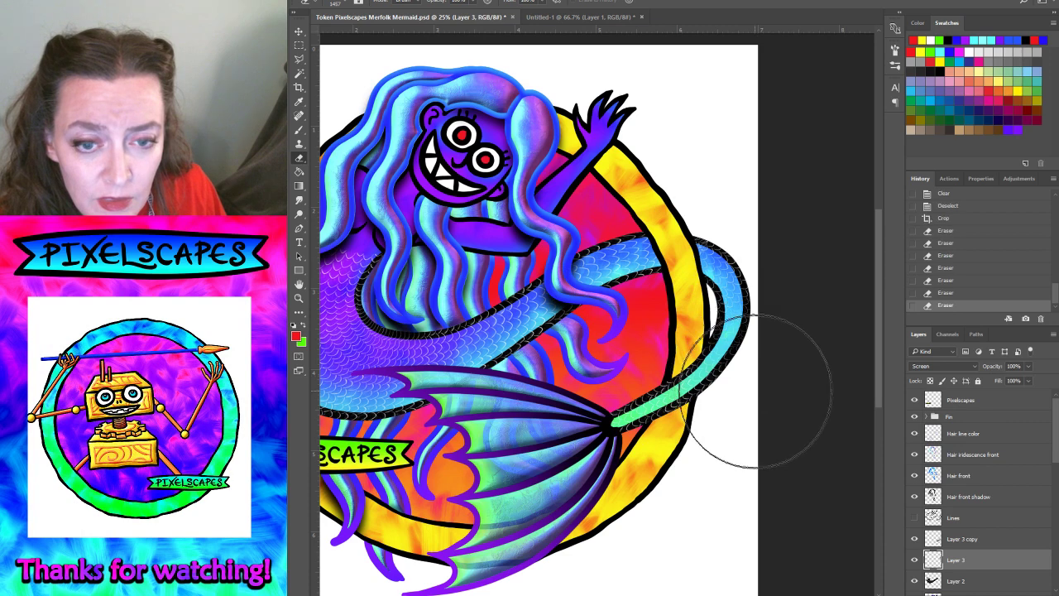
left_click(955, 581)
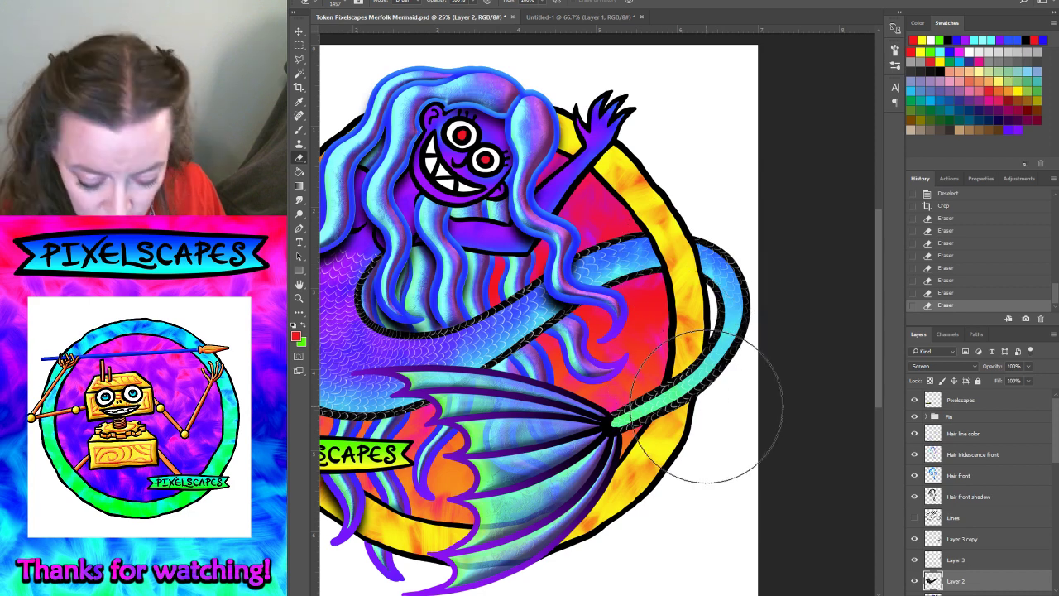
key("ctrl+z")
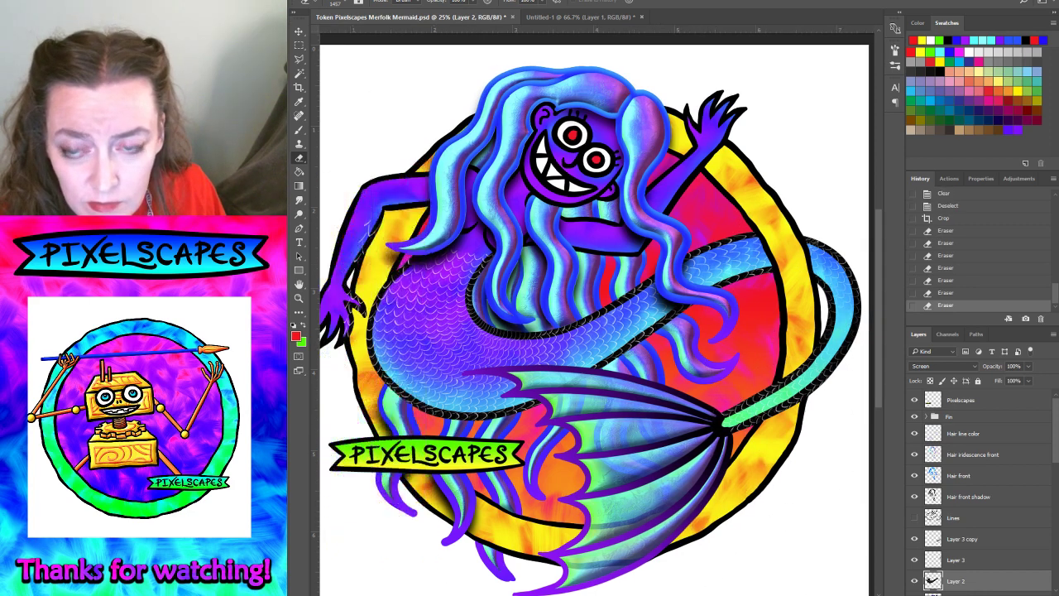
- Polygonal Lasso the stray scales left of the mermaid, delete them, and deselect
left_click_drag(621, 497, 549, 579)
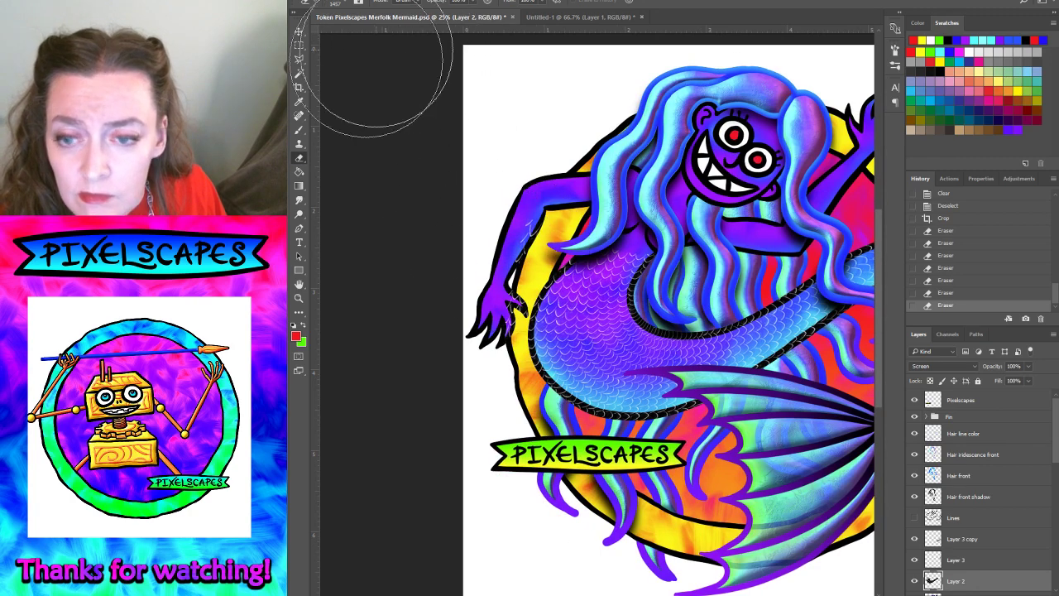
left_click(299, 58)
left_click(466, 134)
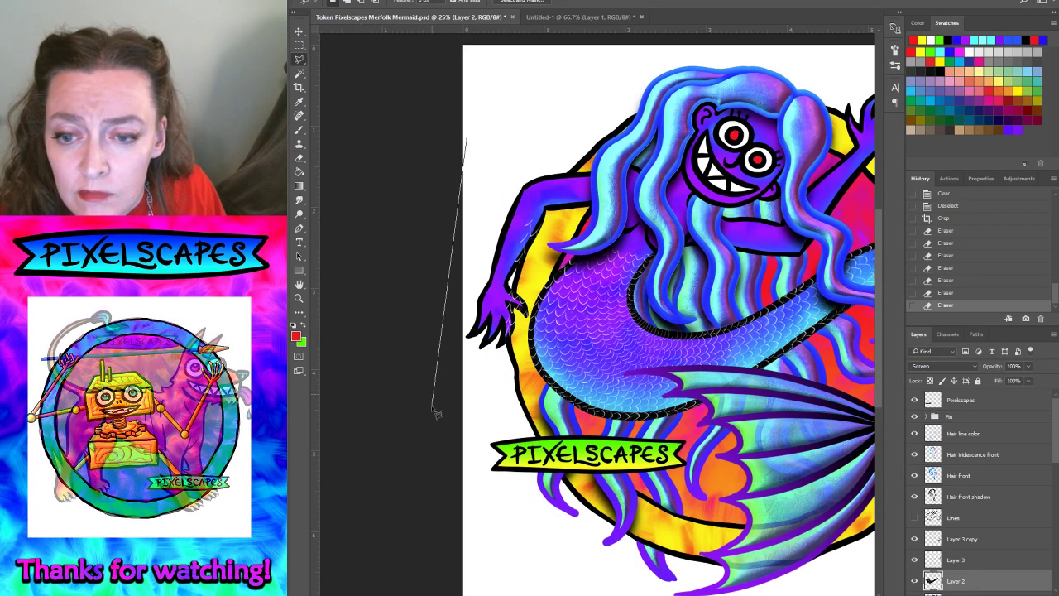
left_click(441, 405)
left_click(521, 389)
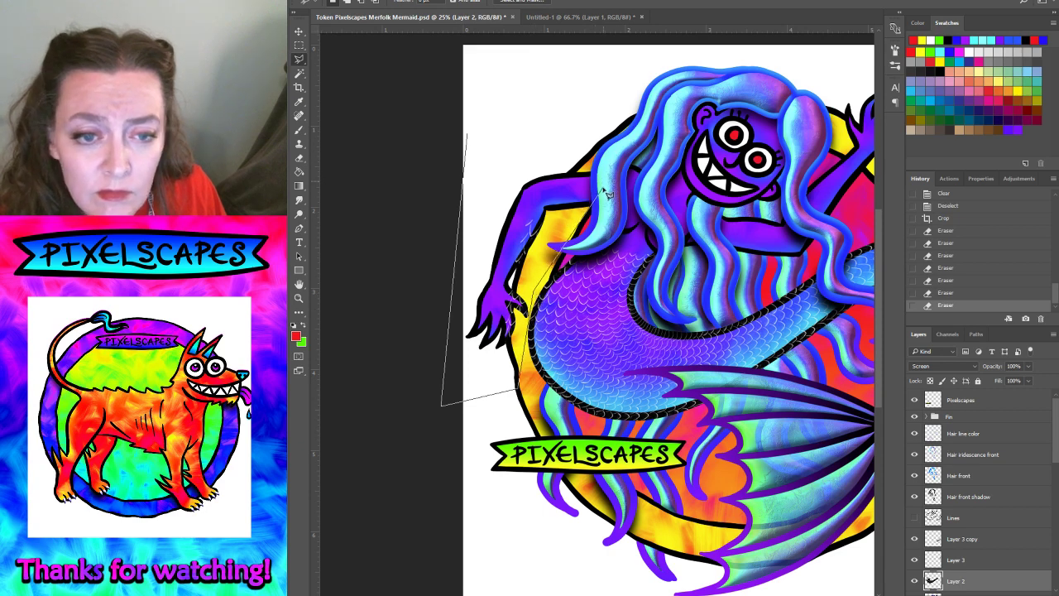
double_click(532, 73)
key("Delete")
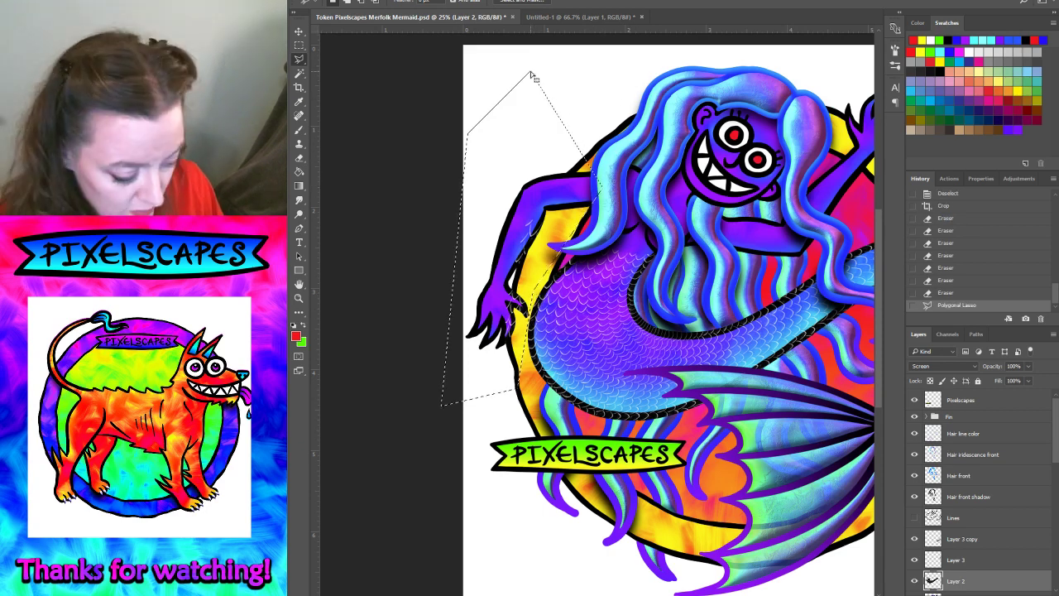
left_click(453, 3)
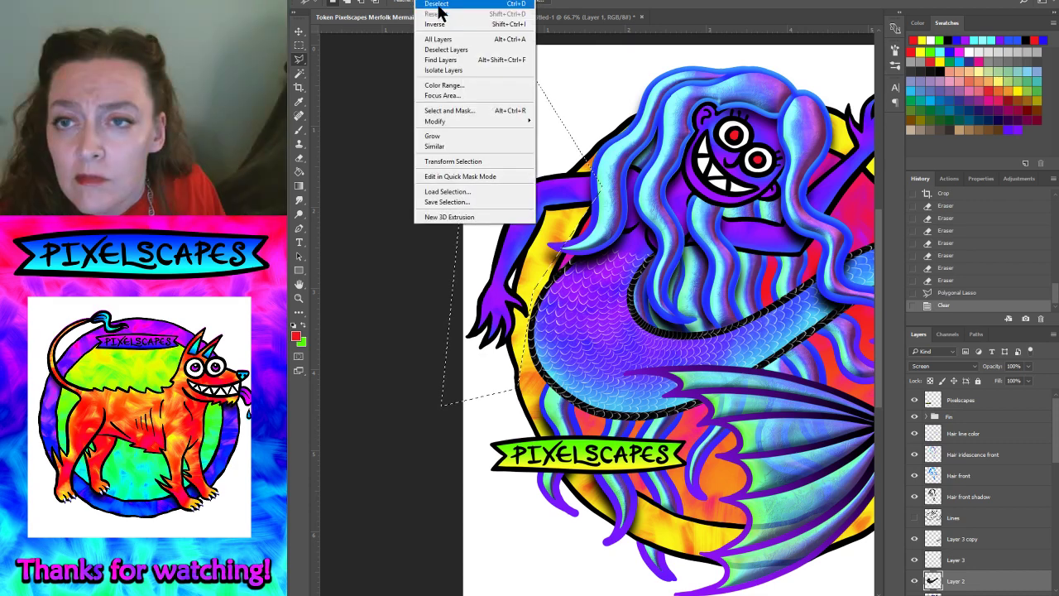
left_click(467, 18)
- With a smaller eraser, erase the scale texture over the hair and near the arm
left_click(300, 159)
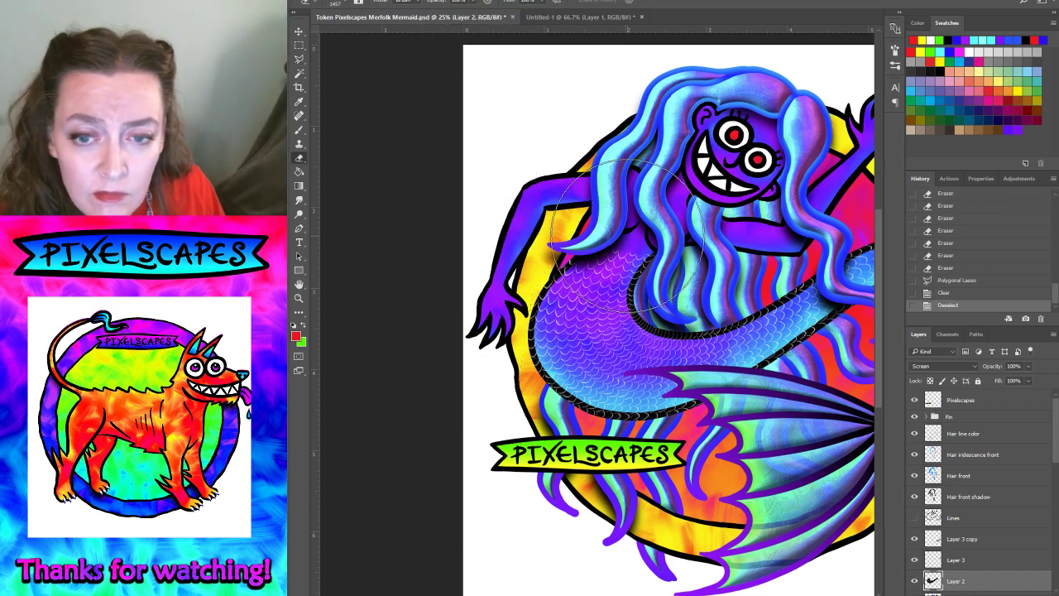
left_click_drag(612, 257, 617, 240)
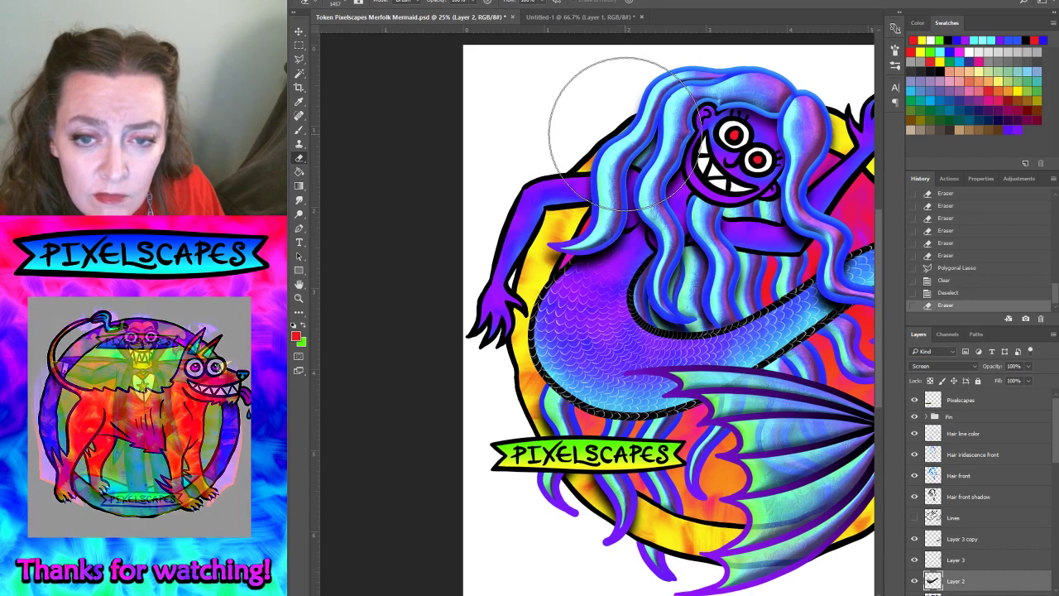
key("ctrl+z")
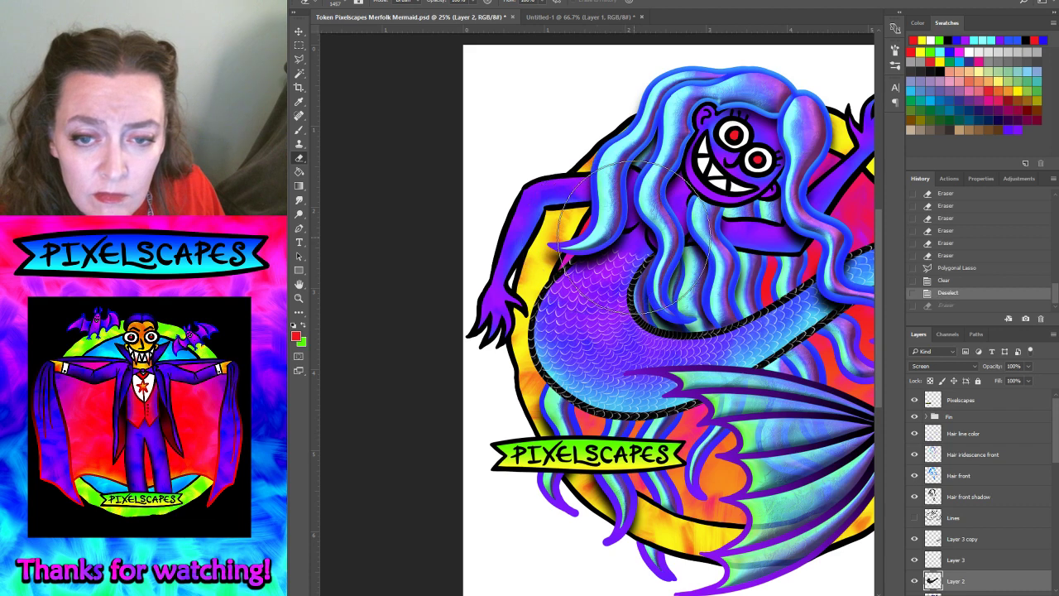
left_click(348, 4)
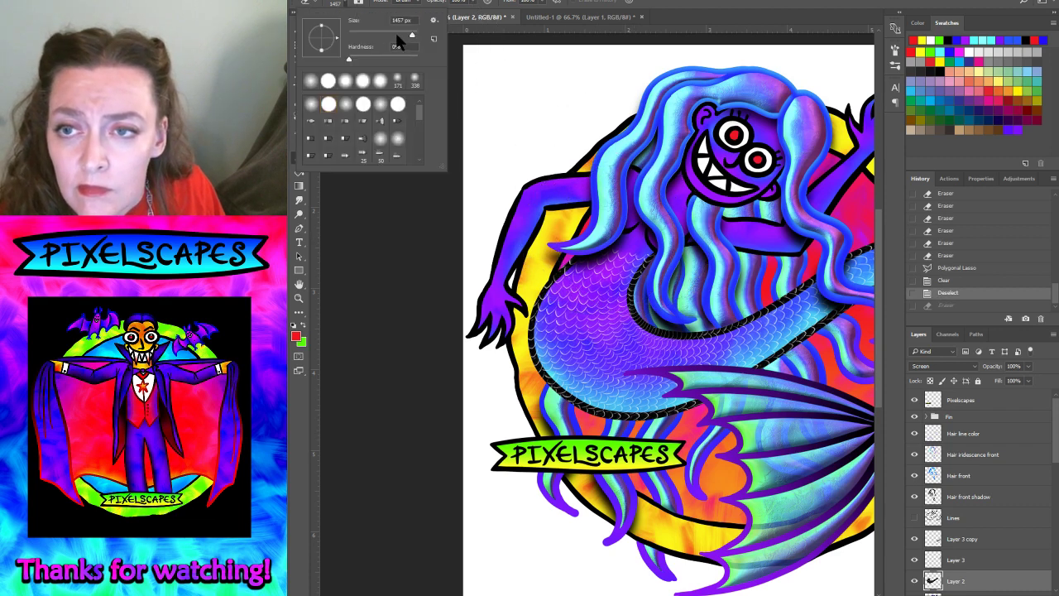
left_click_drag(396, 35, 406, 40)
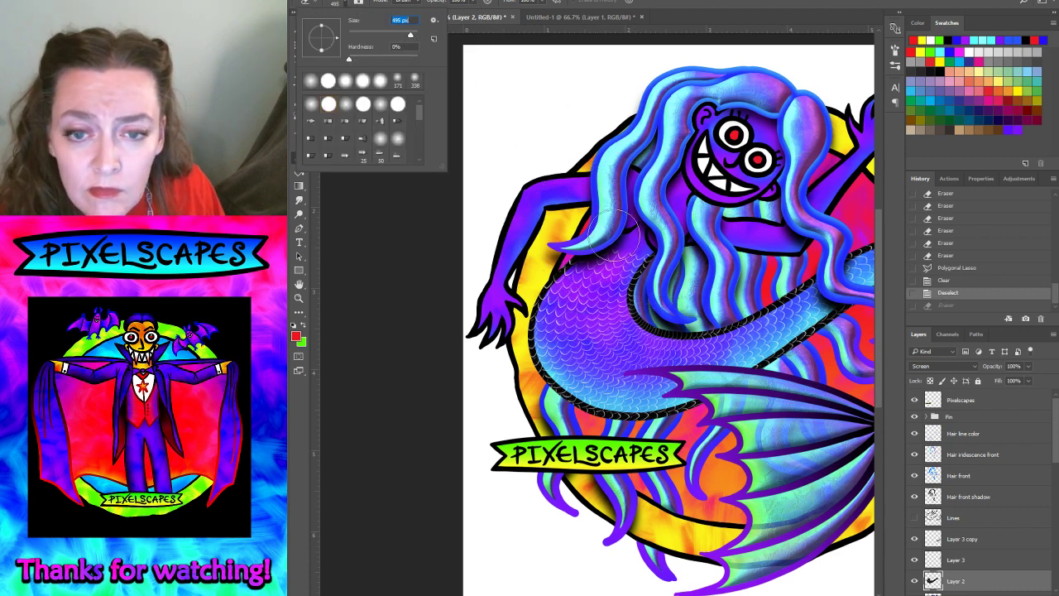
left_click_drag(645, 265, 610, 233)
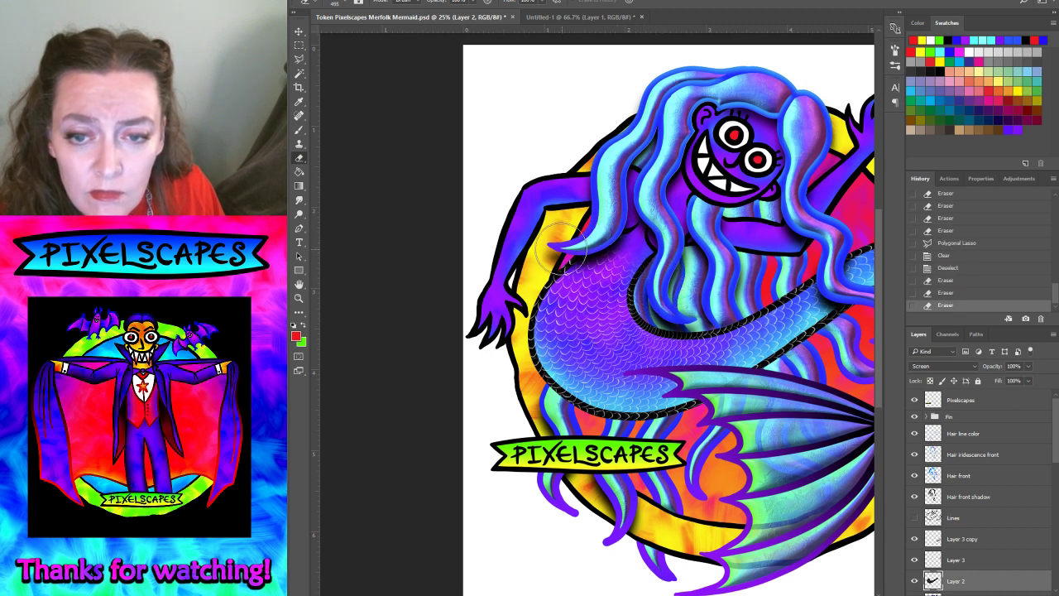
left_click_drag(560, 247, 558, 239)
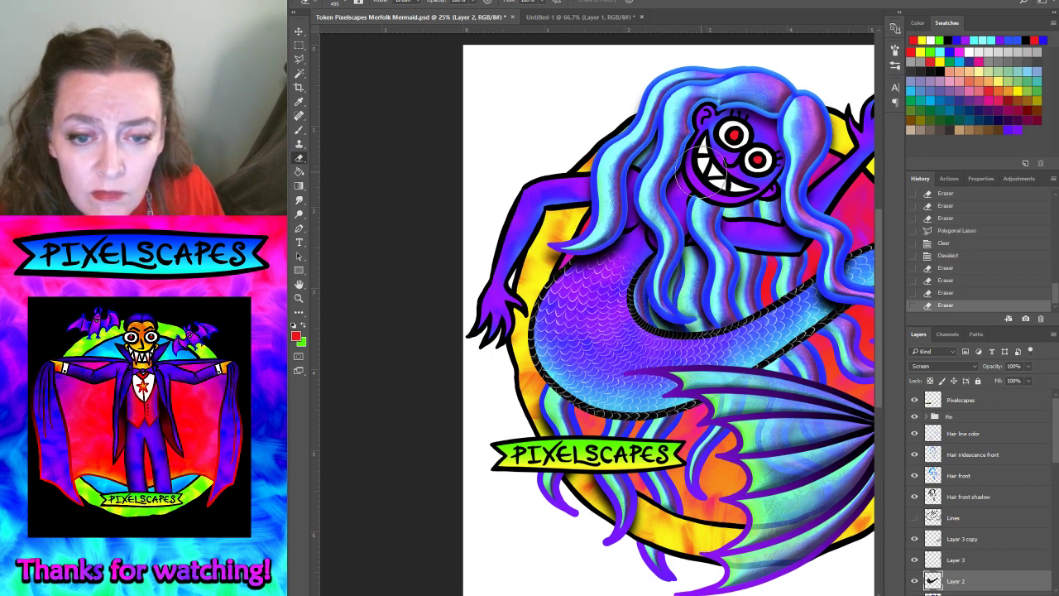
left_click(433, 1)
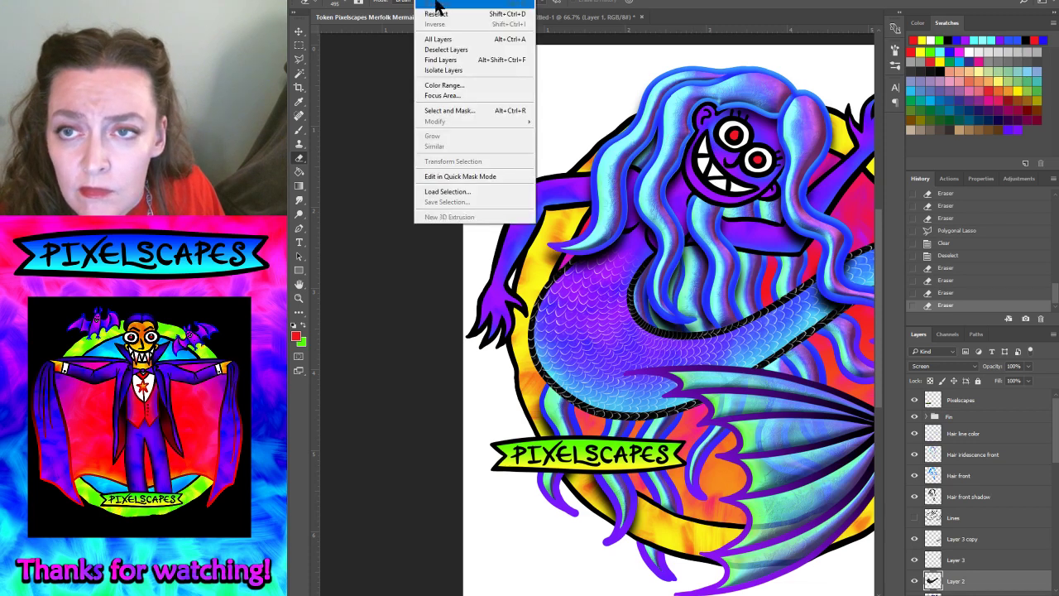
key("Escape")
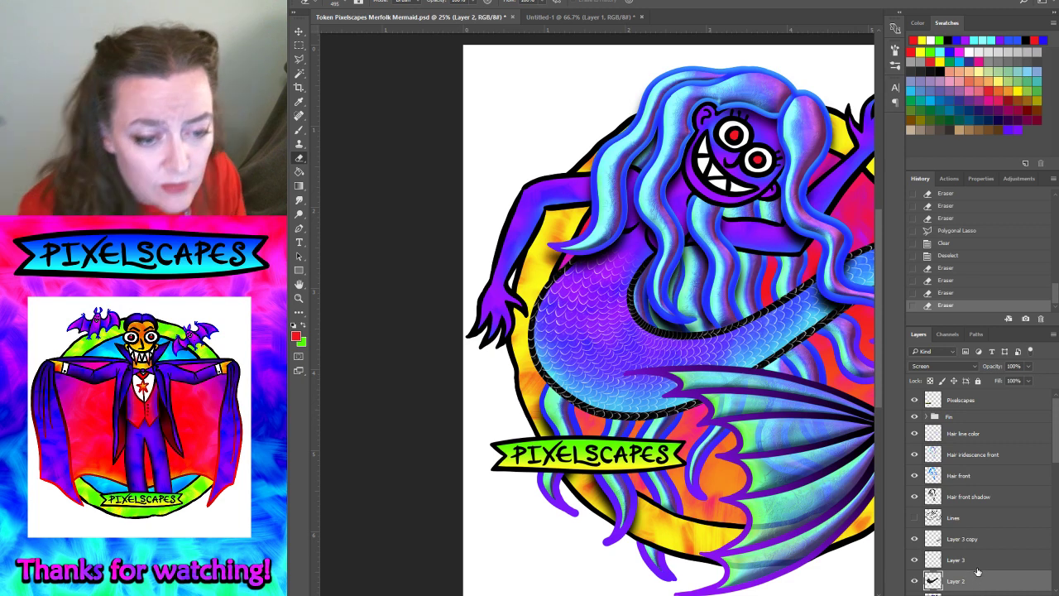
- Merge Layer 3 copy, Layer 3 and Layer 2 and move the merged layer to the top
scroll(950, 562, "down", 2)
left_click(952, 496)
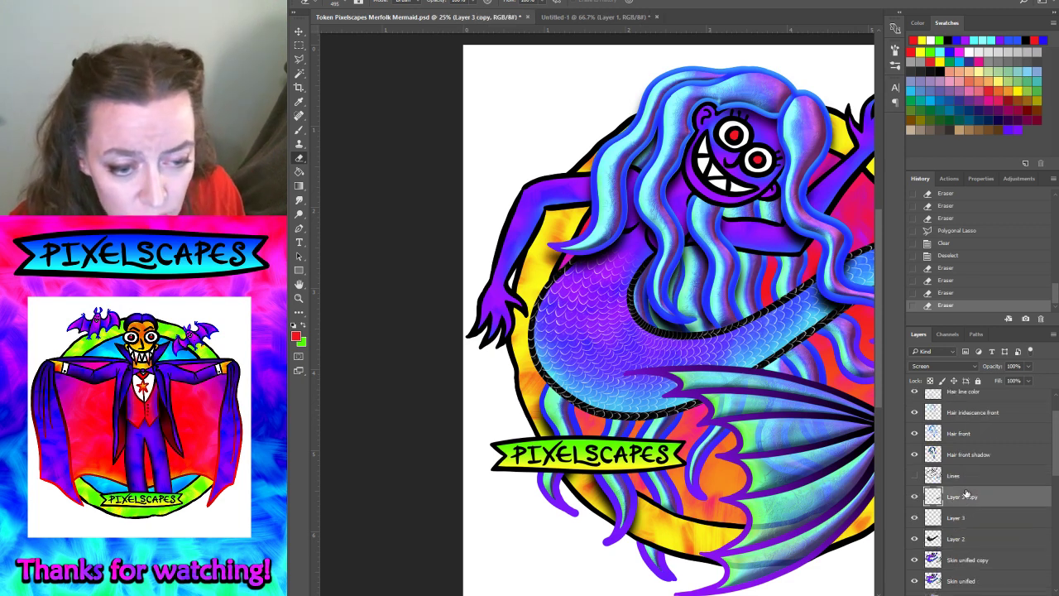
left_click(958, 541, "shift")
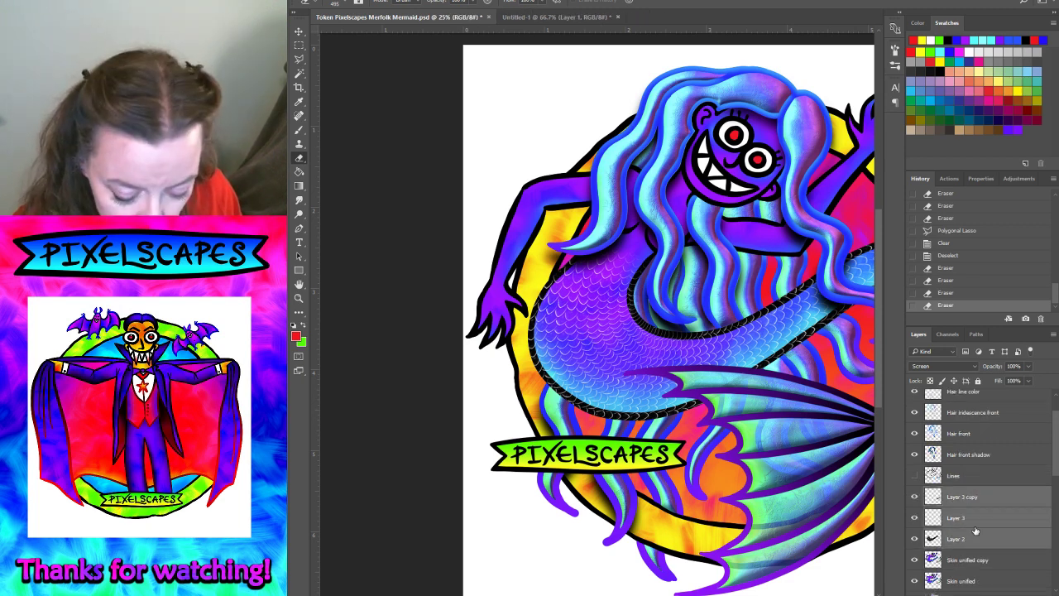
key("ctrl+e")
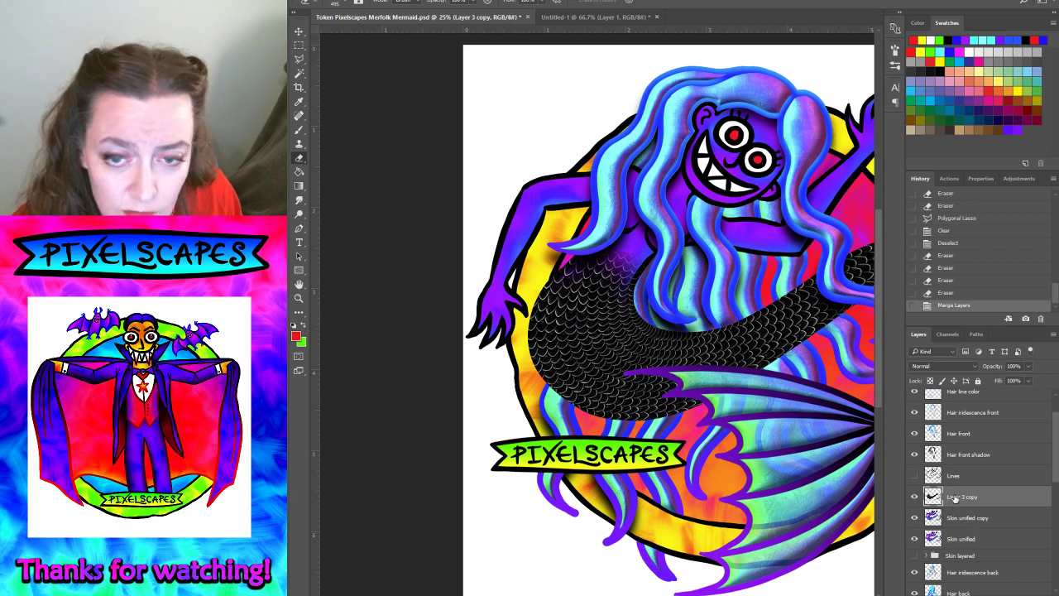
scroll(595, 323, "right", 5)
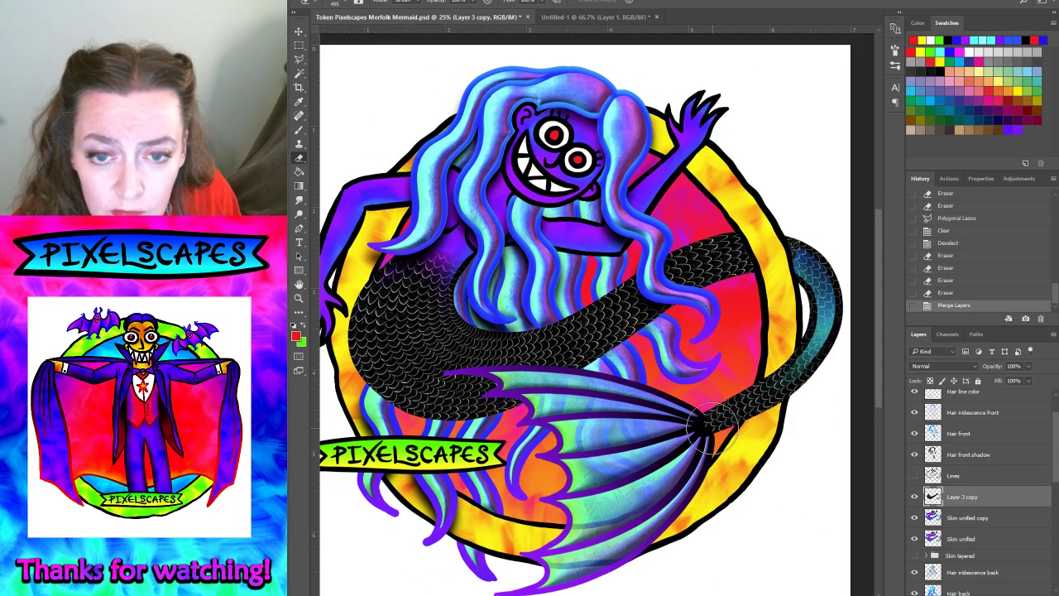
left_click_drag(957, 505, 981, 384)
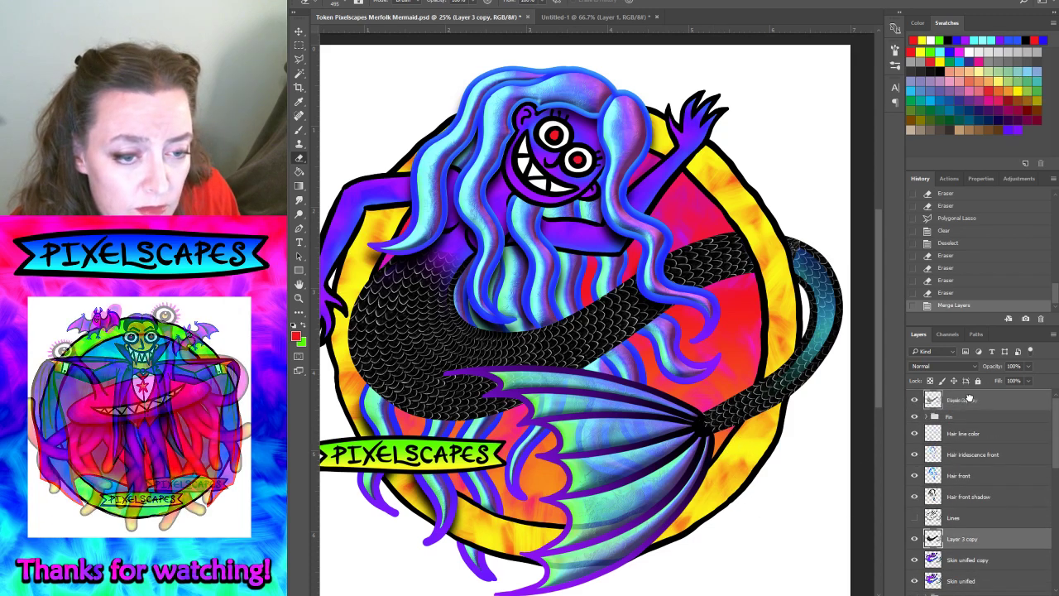
left_click_drag(970, 401, 972, 401)
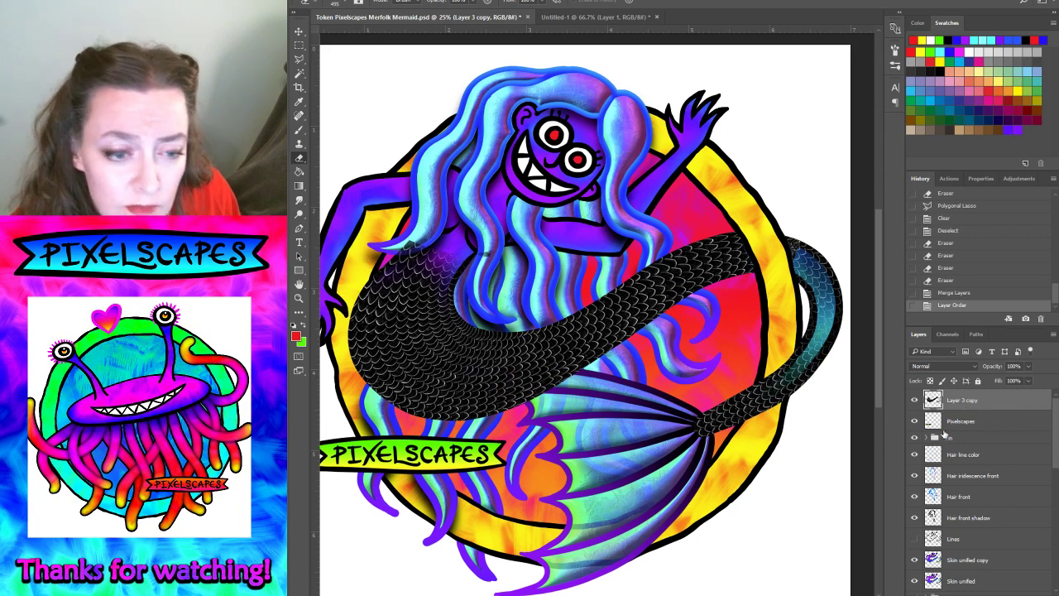
- Erase the tail scales overlapping the hair
mouse_move(407, 238)
left_mouse_down()
mouse_move(432, 247)
mouse_move(409, 225)
left_mouse_up()
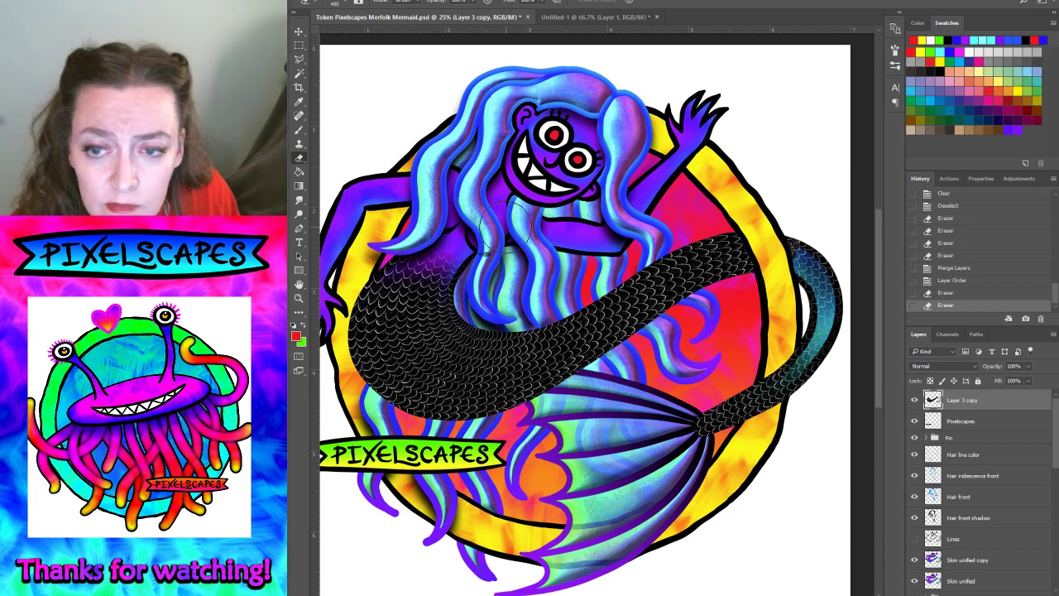
mouse_move(500, 225)
left_mouse_down()
mouse_move(480, 263)
mouse_move(496, 273)
mouse_move(458, 244)
left_mouse_up()
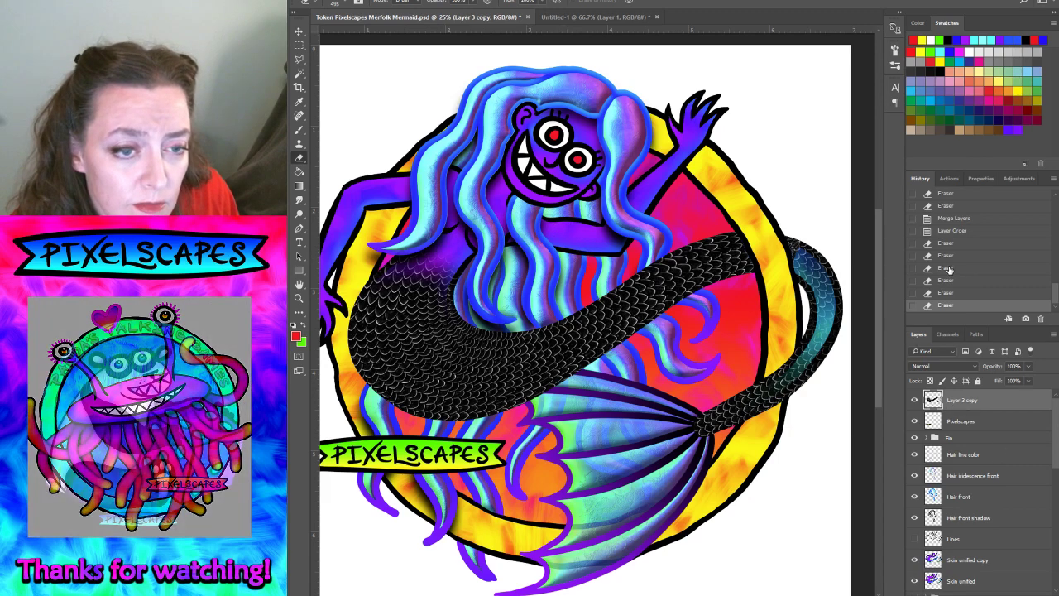
scroll(950, 226, "up", 2)
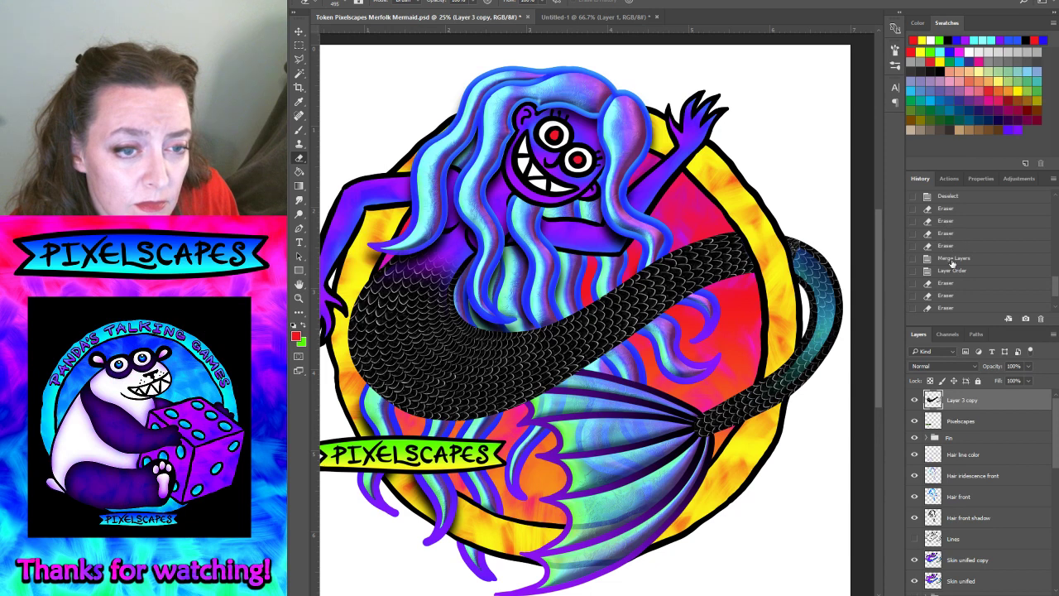
- Roll back the recent erasing in History and toggle Layer 2 to compare the tail
left_click(948, 246)
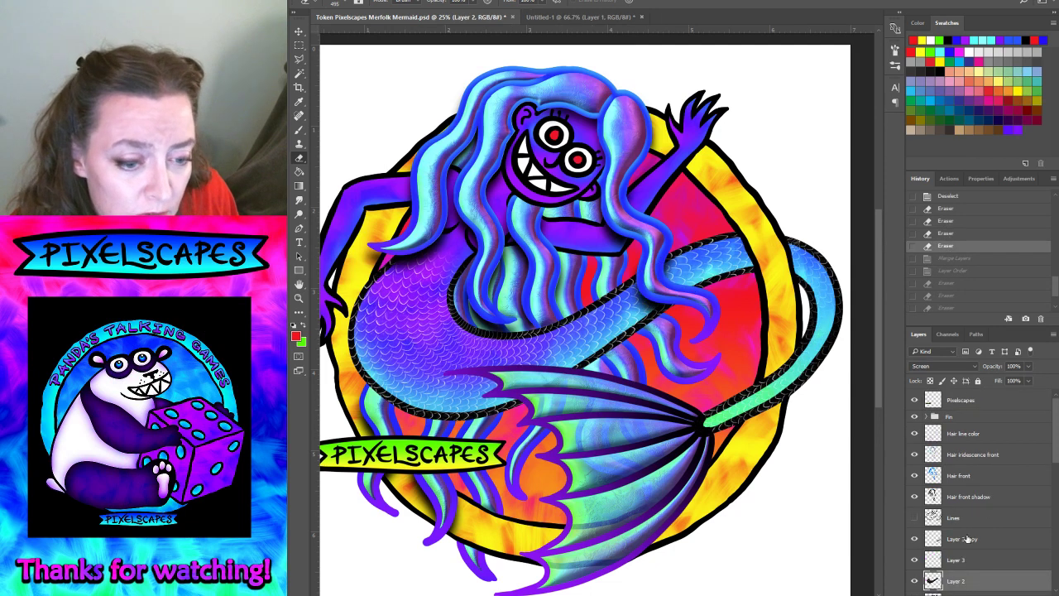
scroll(967, 538, "down", 3)
left_click(914, 517)
left_click(915, 517)
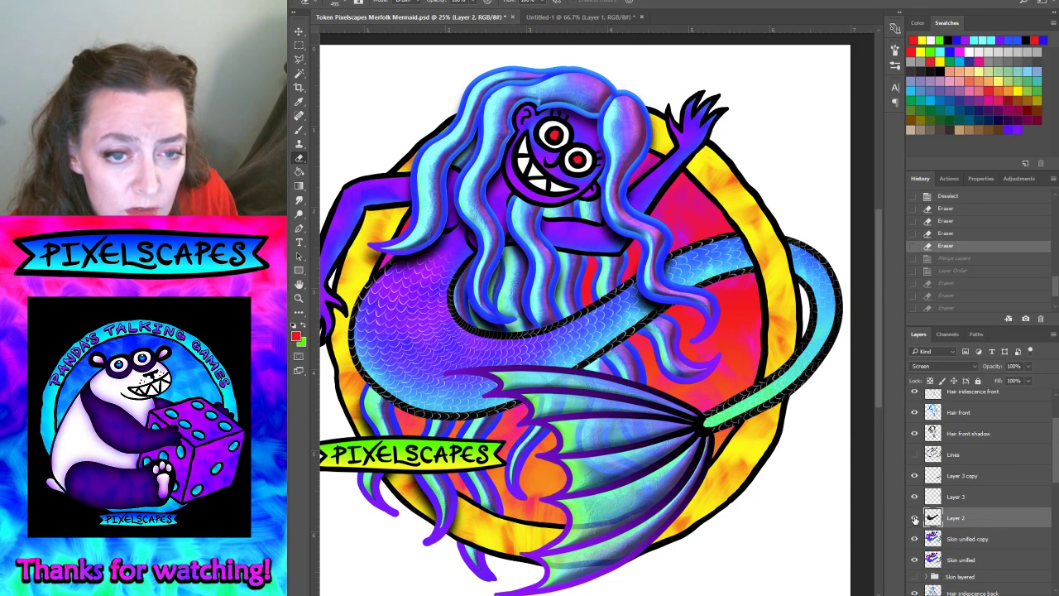
- Lasso and delete the stray scales near the upper-right ring, then deselect
left_click(299, 60)
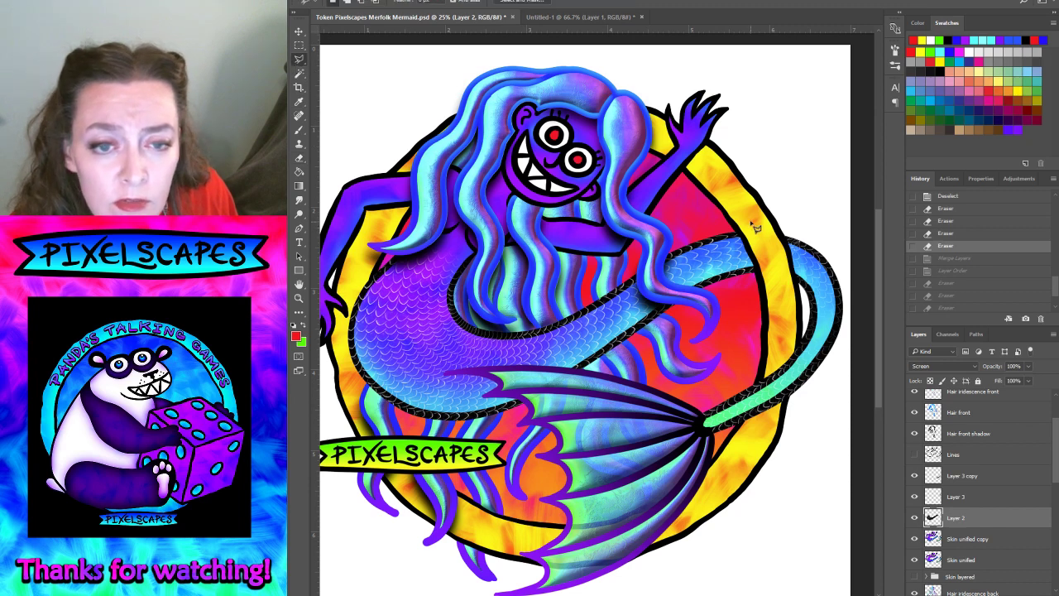
left_click(710, 192)
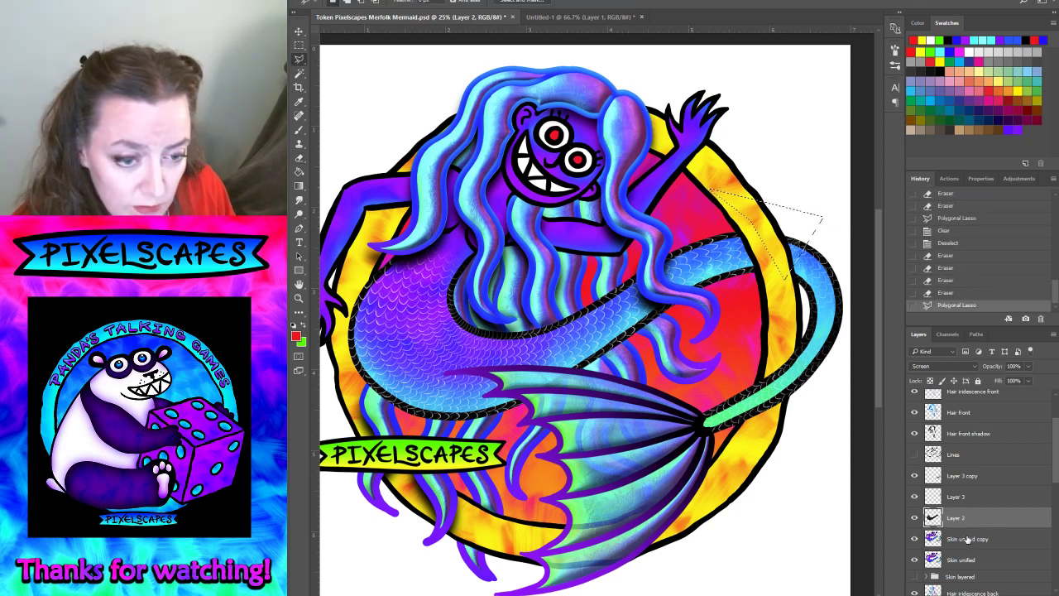
key("Delete")
left_click(434, 0)
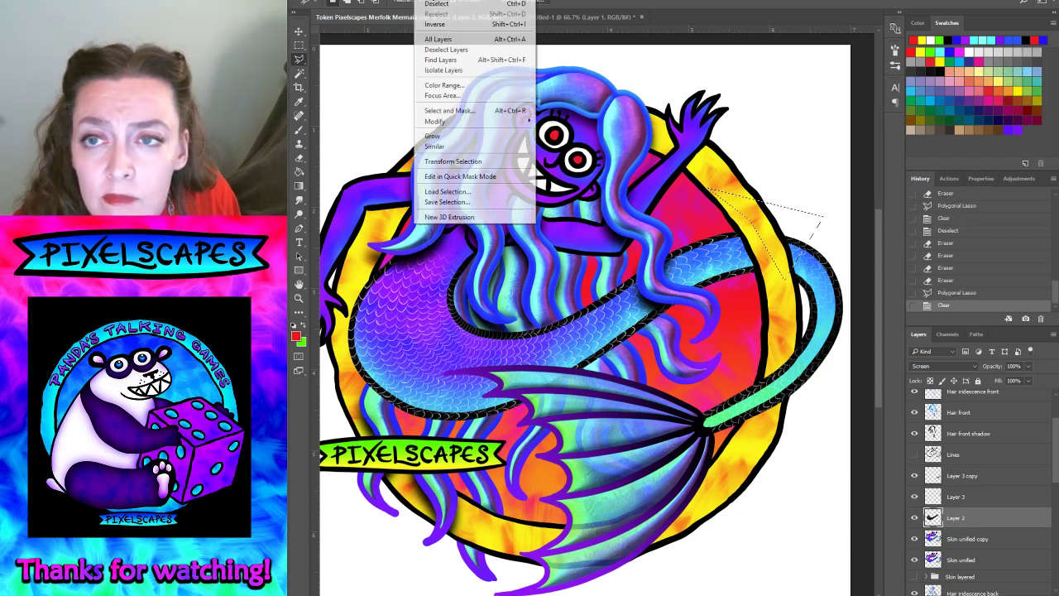
left_click(436, 5)
- Merge the three scale layers into Layer 3 copy
left_click(969, 476)
left_click(959, 519, "shift")
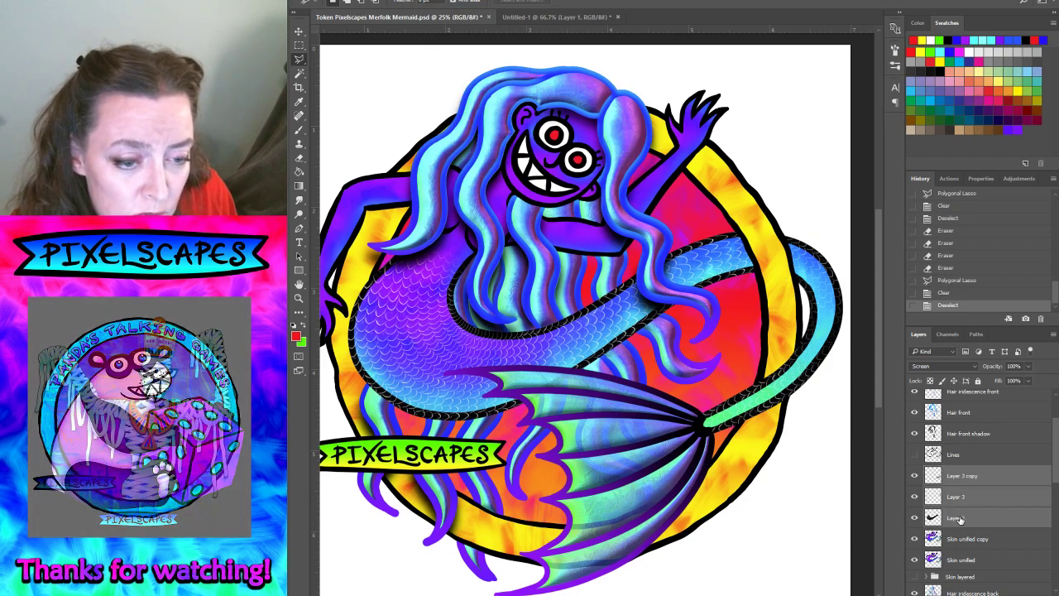
key("ctrl+e")
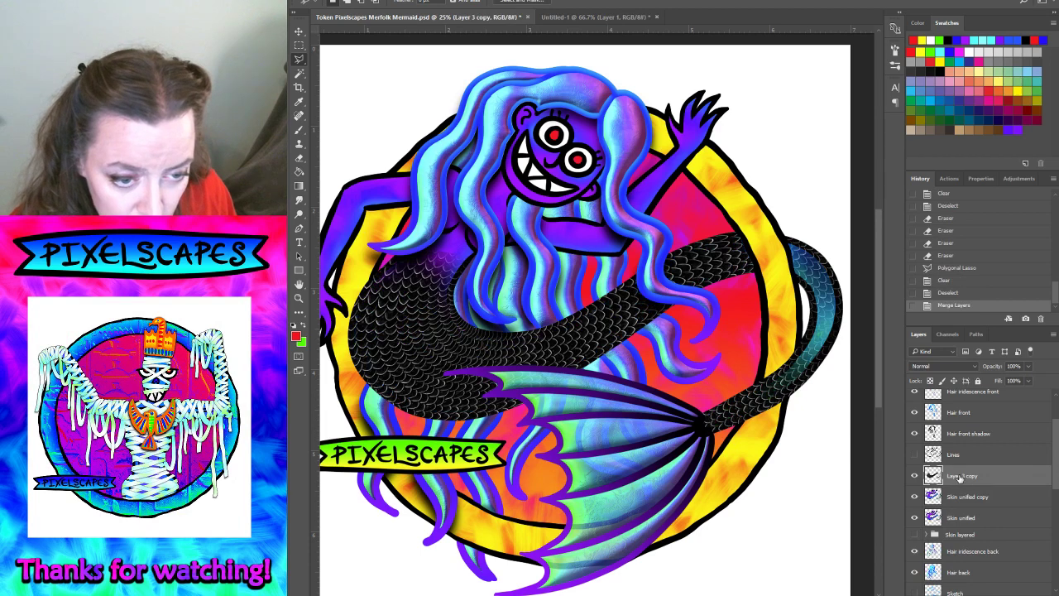
- Move the merged scales layer to the top and name it Scales
scroll(959, 464, "up", 3)
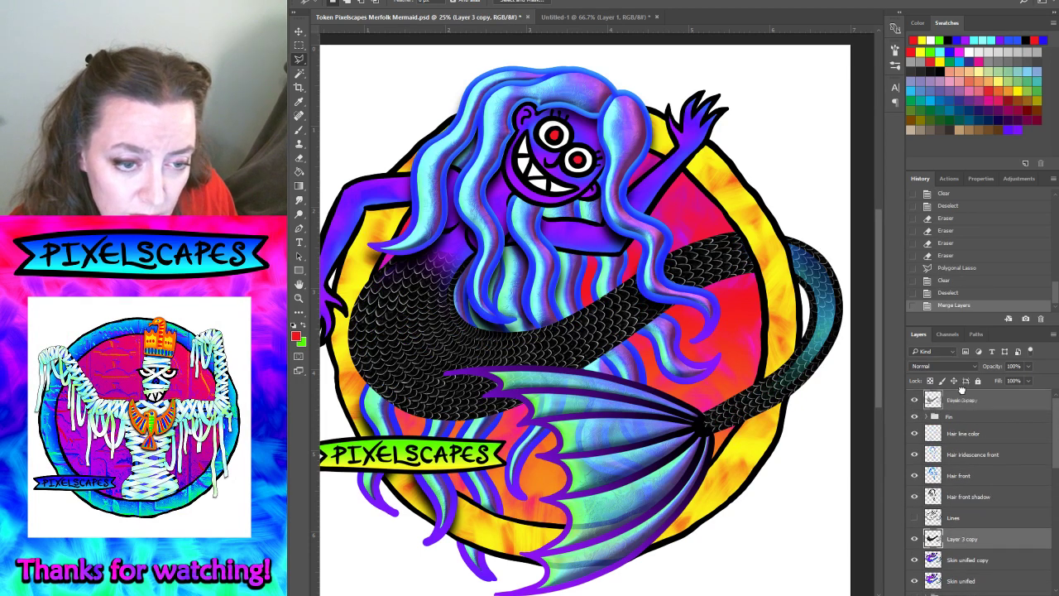
left_click_drag(961, 389, 956, 404)
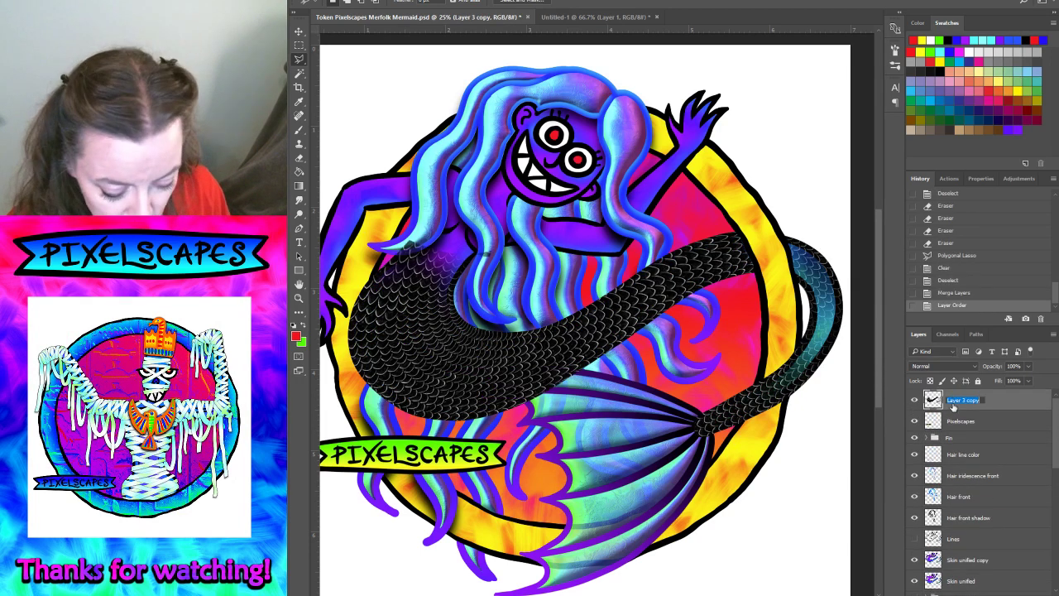
type("Scales")
key("Return")
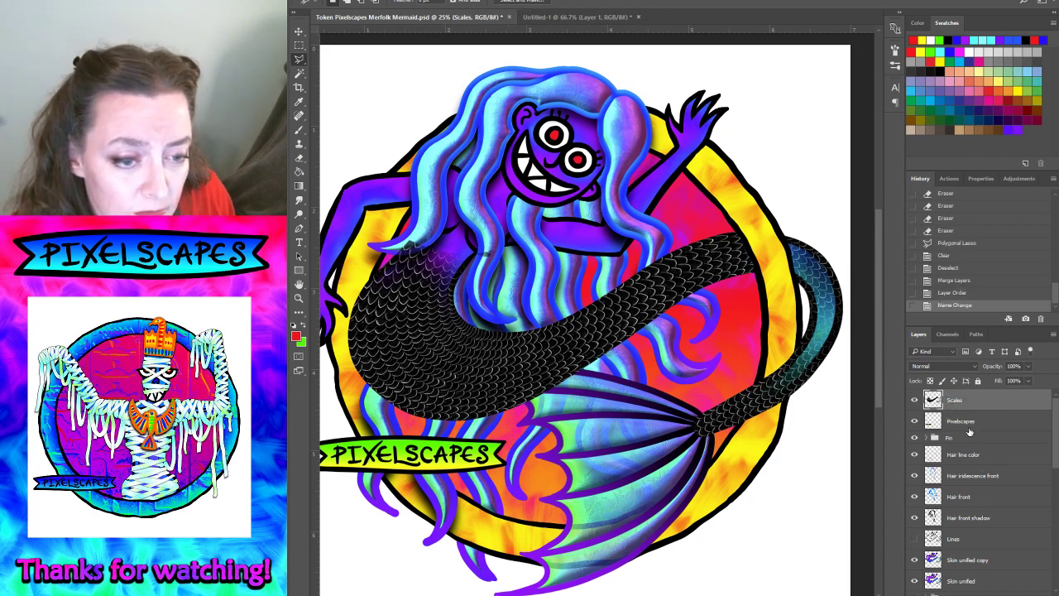
- Add a new layer above Pixelscapes and fill it with Black
left_click(967, 421)
key("ctrl+shift+alt+n")
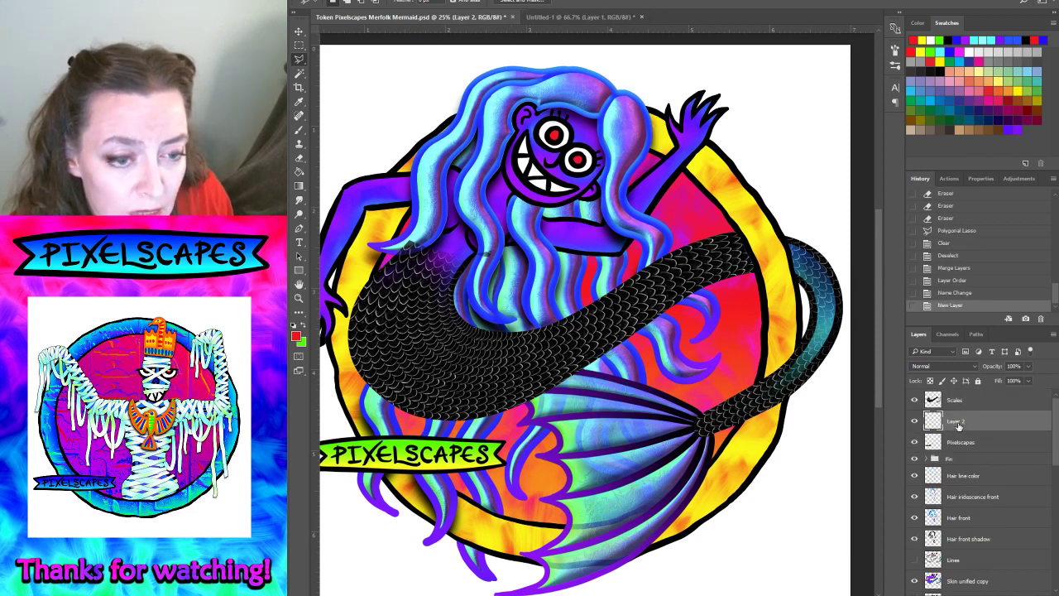
left_click(331, 2)
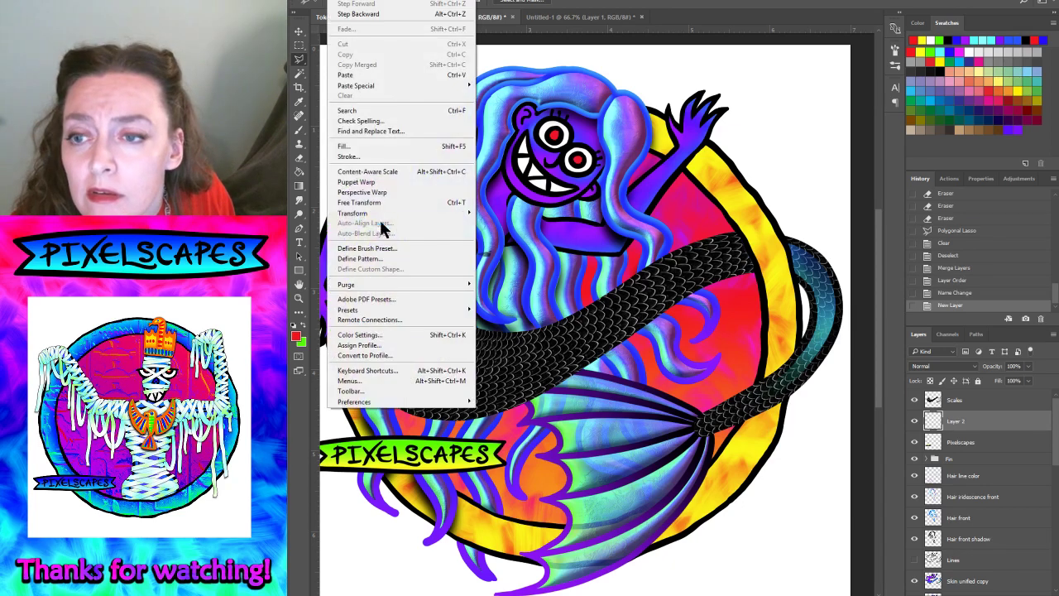
left_click(347, 145)
left_click(717, 203)
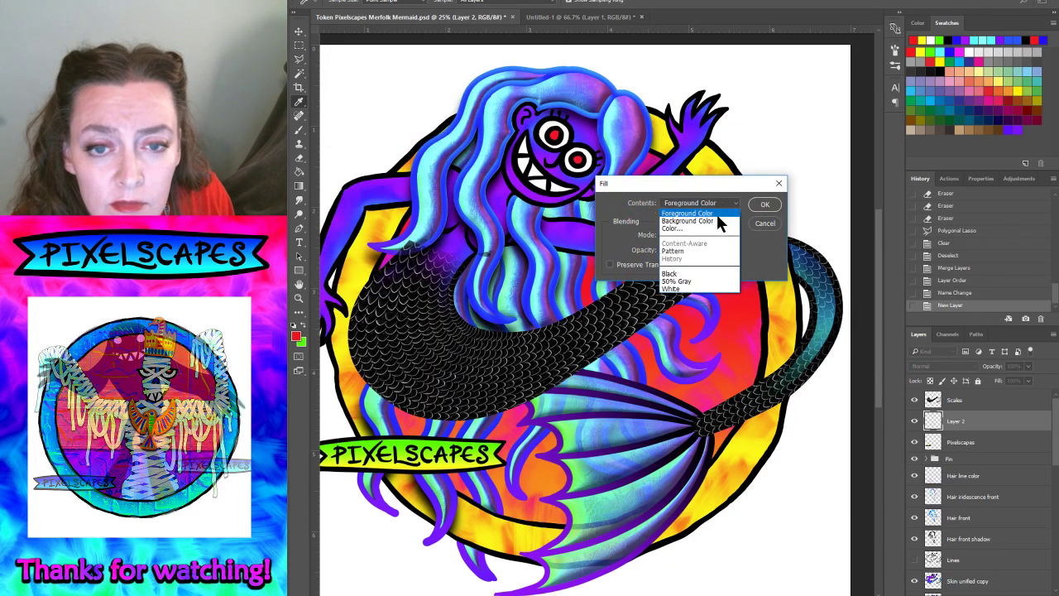
left_click(702, 263)
left_click(765, 204)
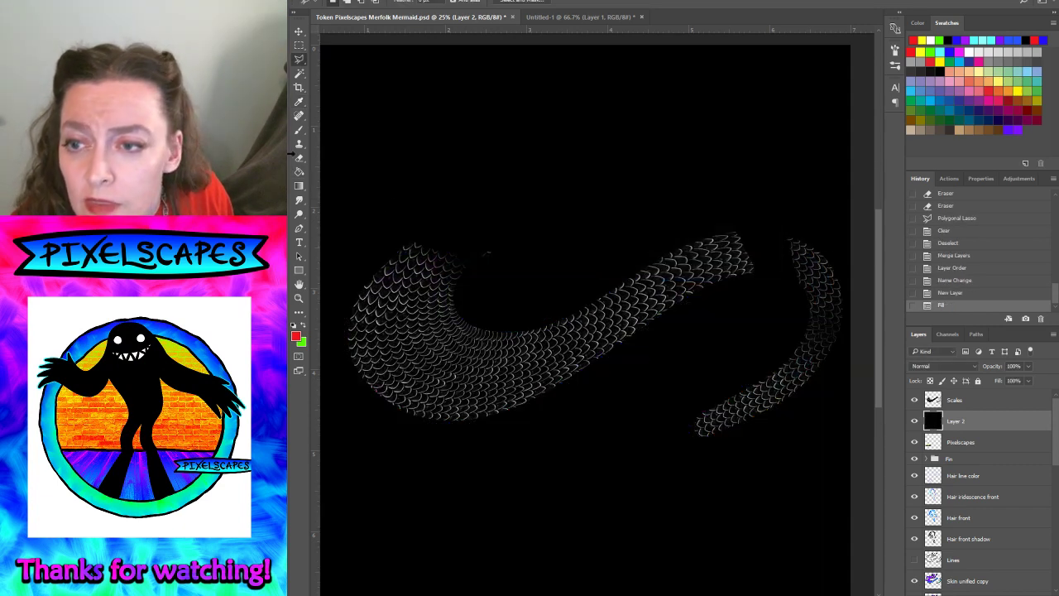
- Erase stray edges on the Scales layer at the upper left, right side and right tail strip
left_click(299, 157)
left_click(959, 398)
mouse_move(482, 244)
left_mouse_down()
mouse_move(524, 260)
mouse_move(497, 248)
left_mouse_up()
left_click_drag(414, 224, 440, 201)
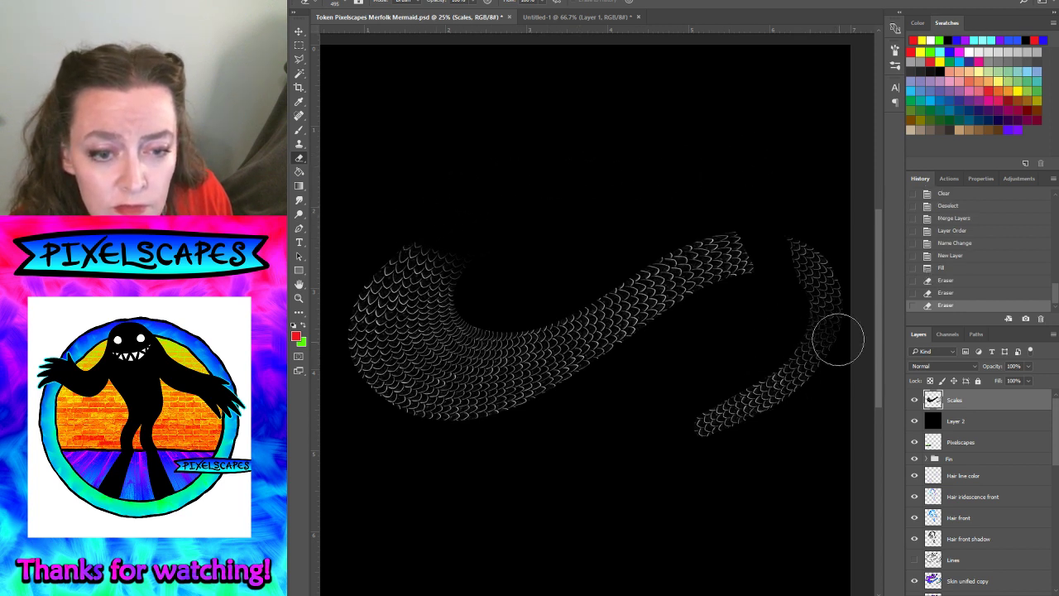
left_click_drag(800, 329, 794, 324)
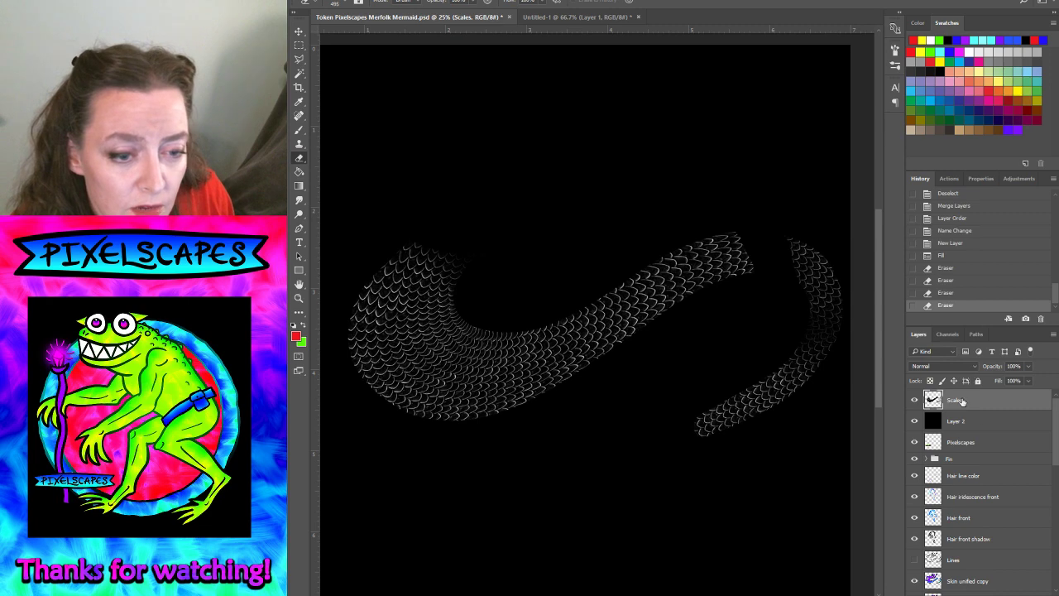
- Duplicate the Scales layer and set the copy to Screen blending
key("ctrl+j")
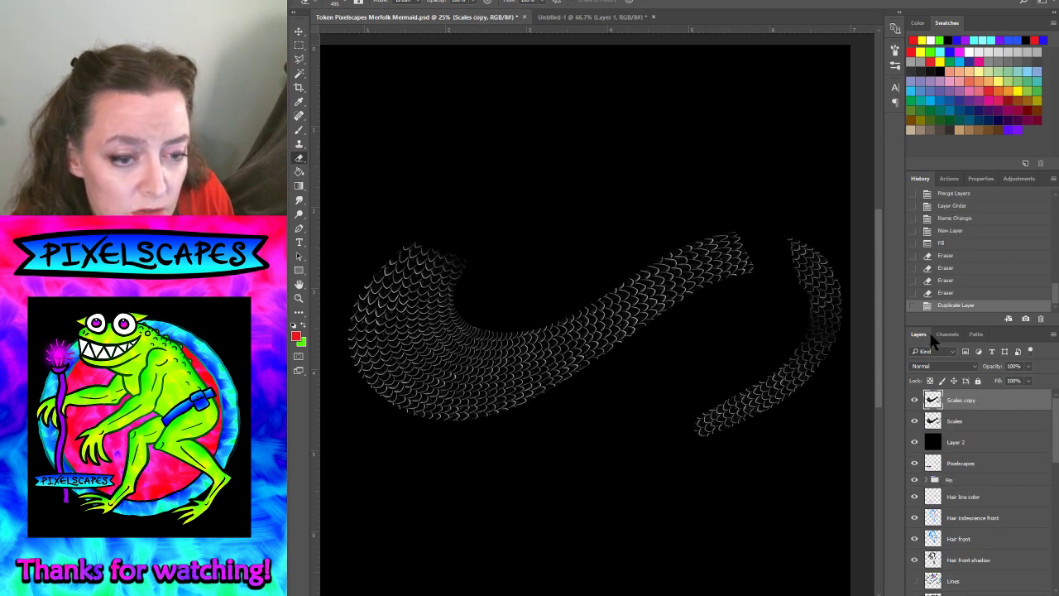
left_click(943, 366)
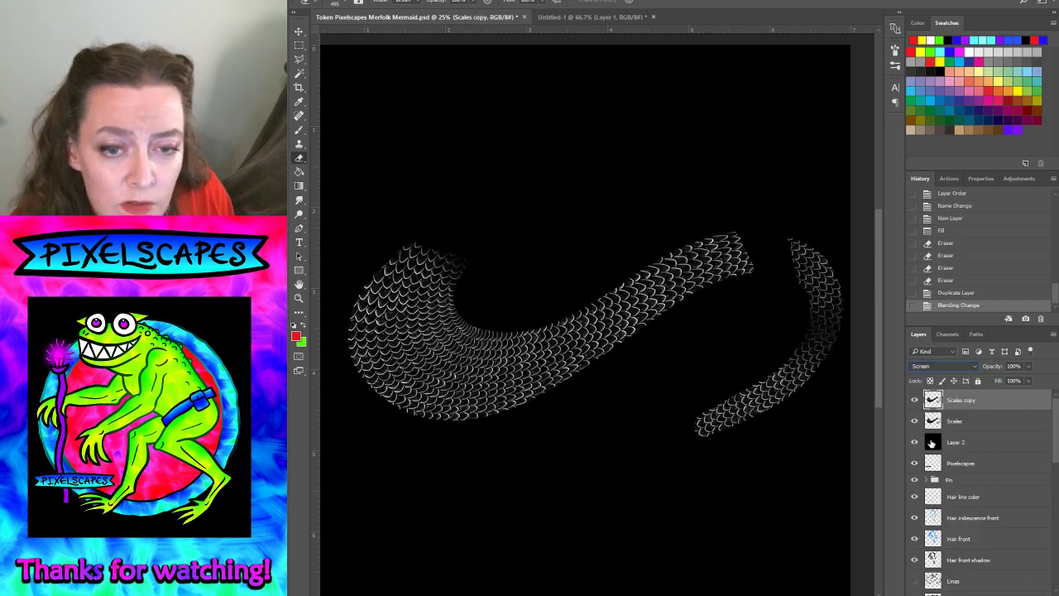
left_click(933, 441)
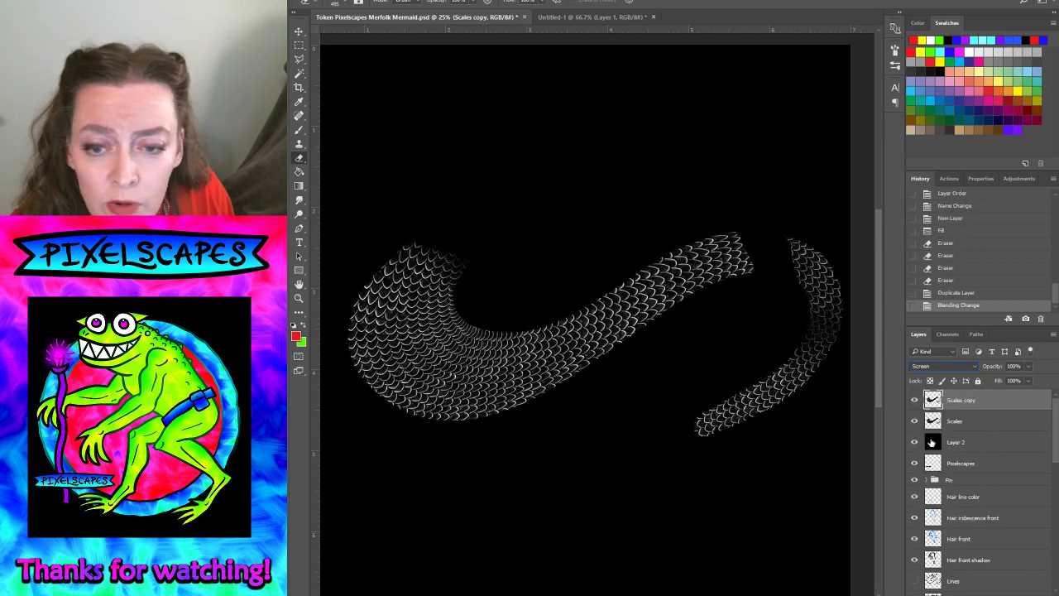
- Load the Blue channel as a selection and return to the layers list
left_click(947, 334)
left_click(957, 421)
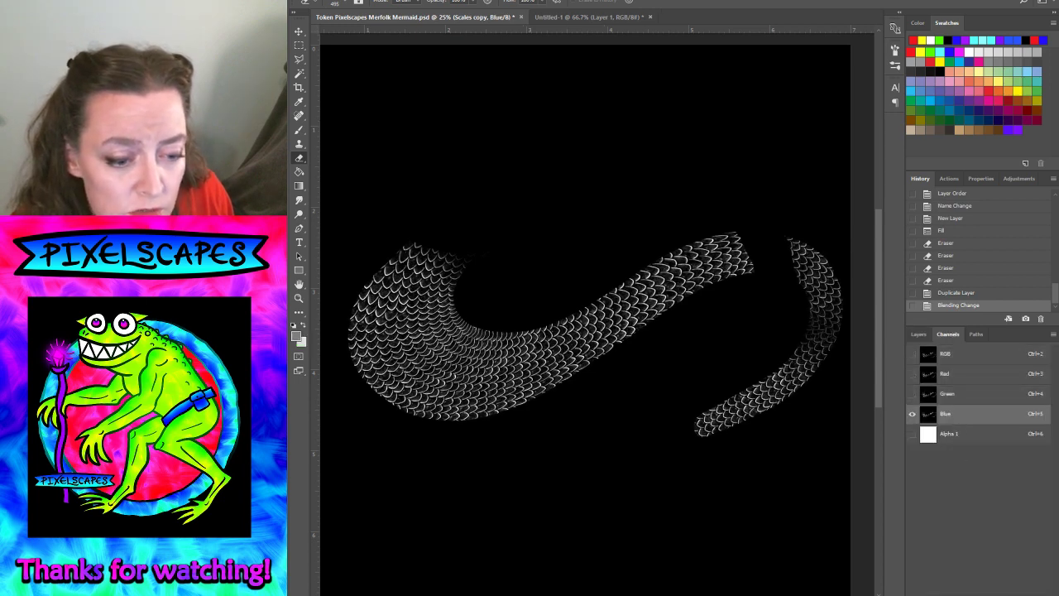
left_click(928, 413, "ctrl")
left_click(947, 354)
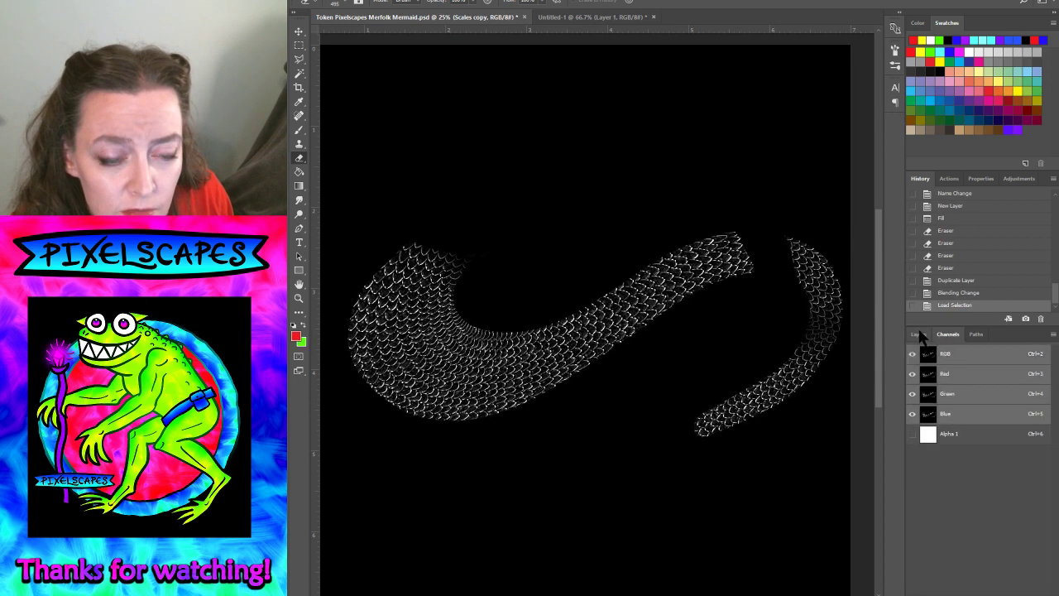
left_click(919, 334)
- Hide both scale layers, group them with the black layer as 'Scales', and hide the group
left_click(914, 401)
left_click(914, 421)
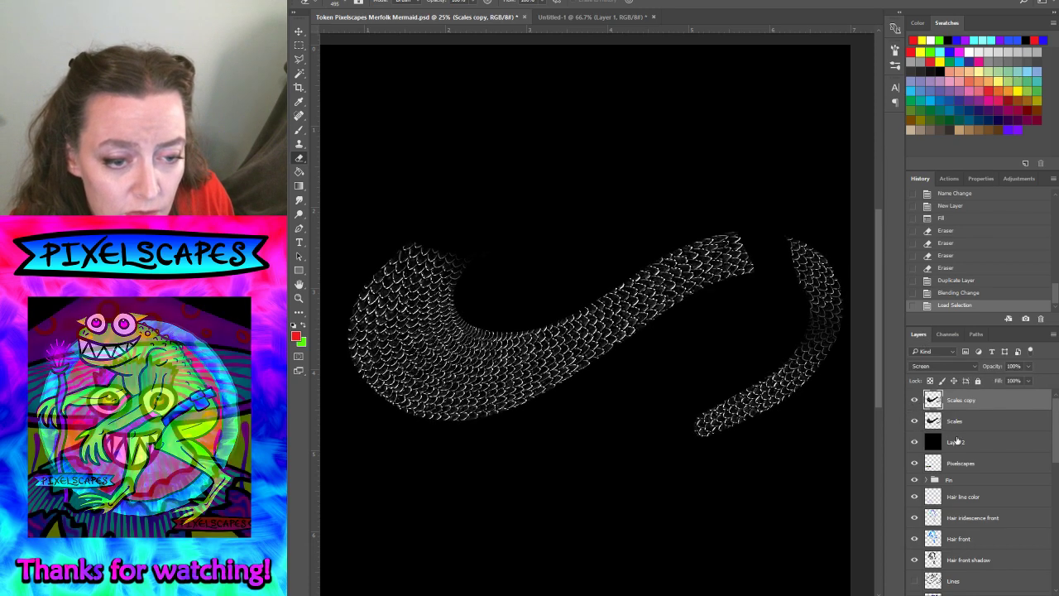
left_click(968, 445, "shift")
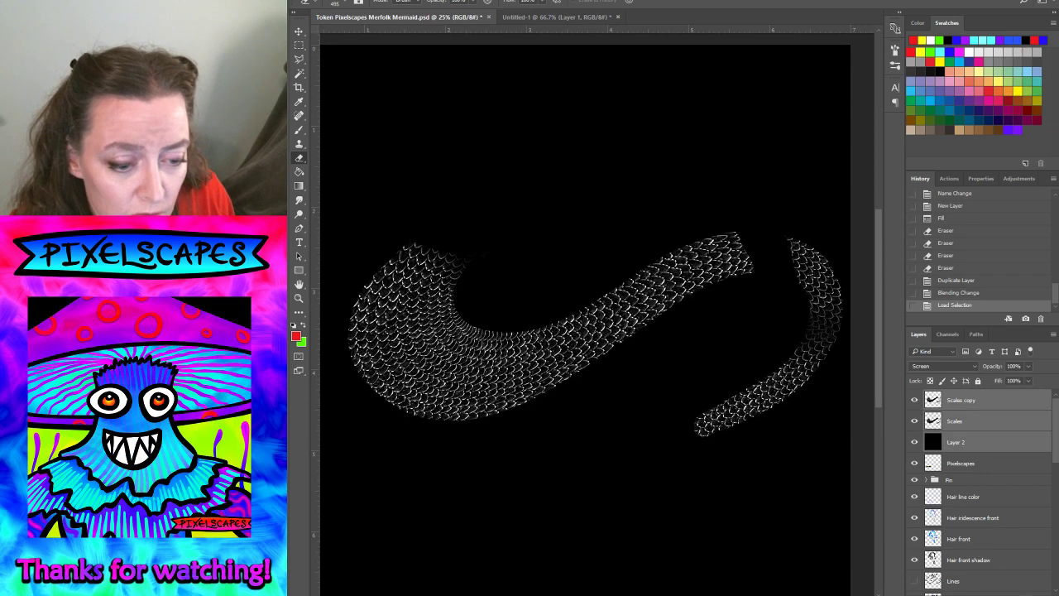
key("ctrl+g")
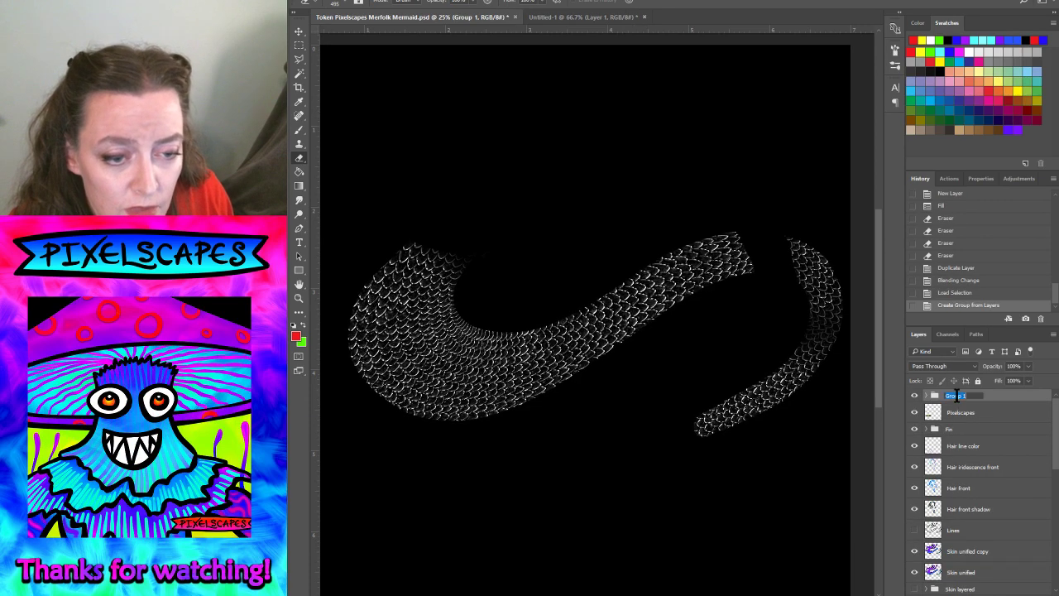
type("Scales")
key("Return")
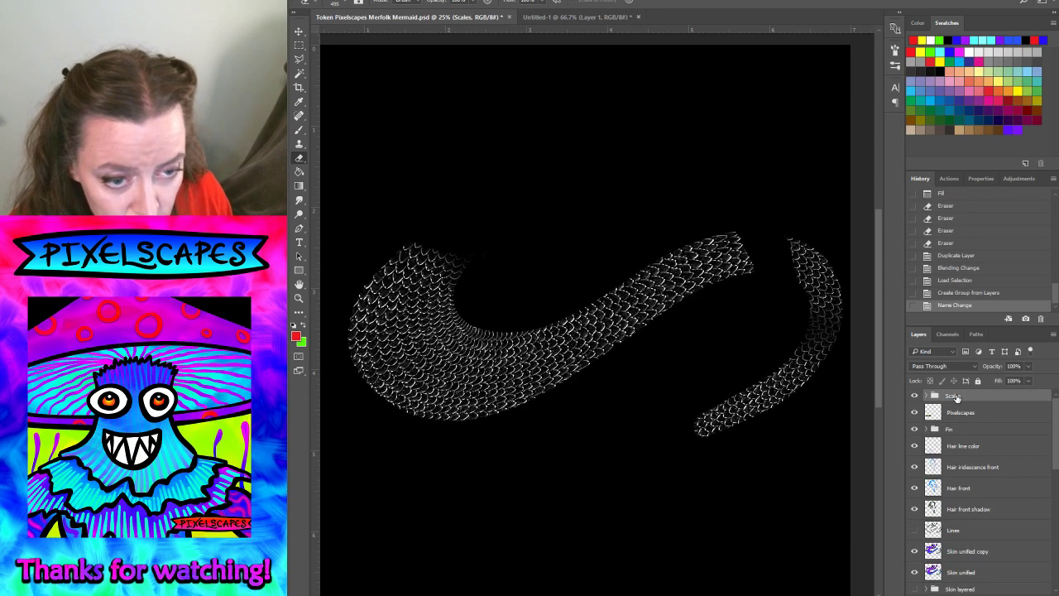
left_click(914, 396, "alt")
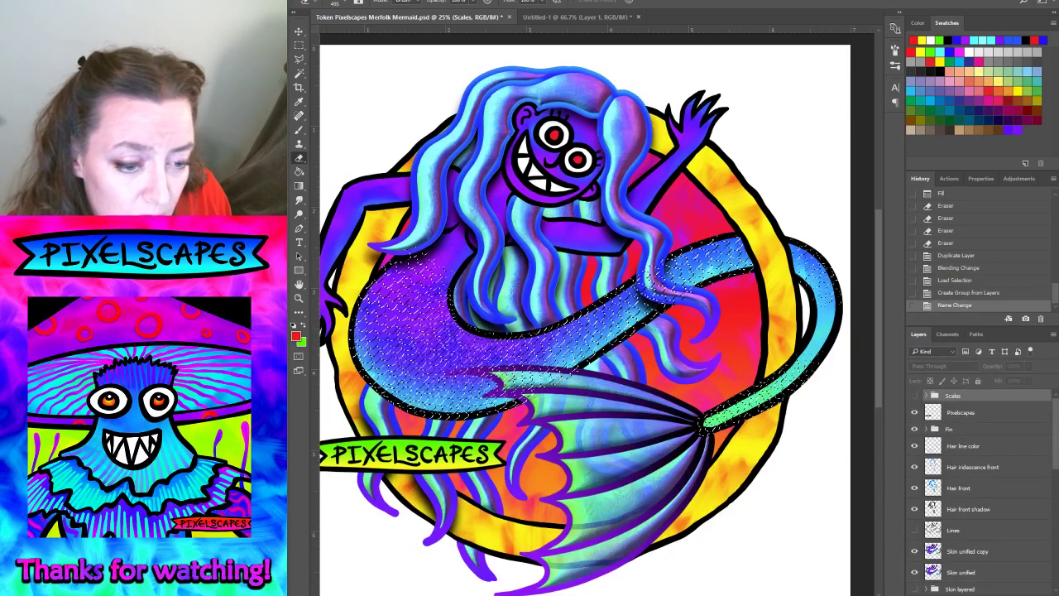
- Duplicate the Skin unified copy layer and add a new empty layer above it
left_click_drag(1057, 449, 1056, 490)
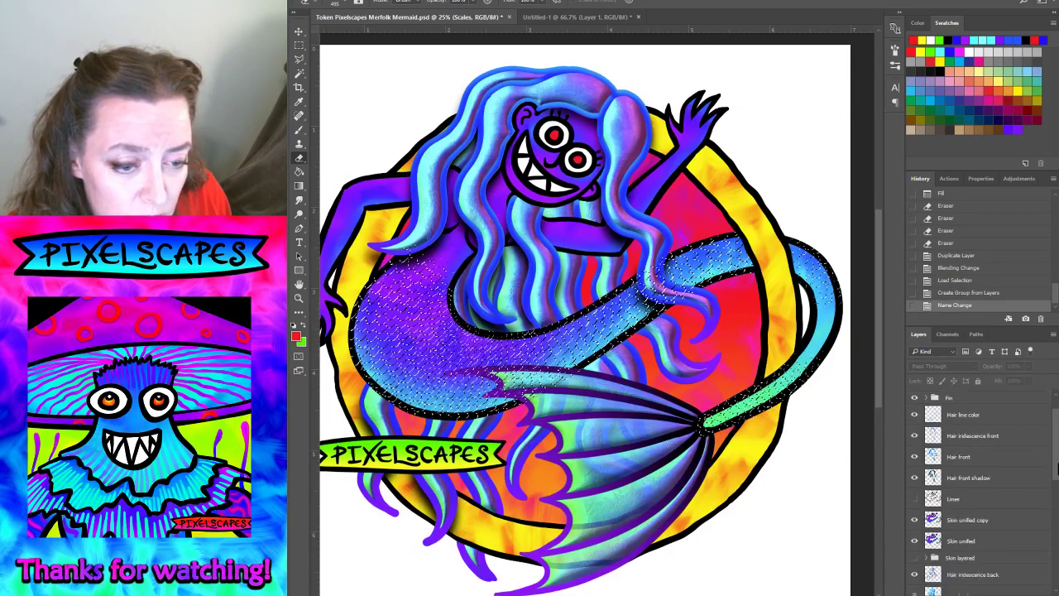
left_click(984, 453)
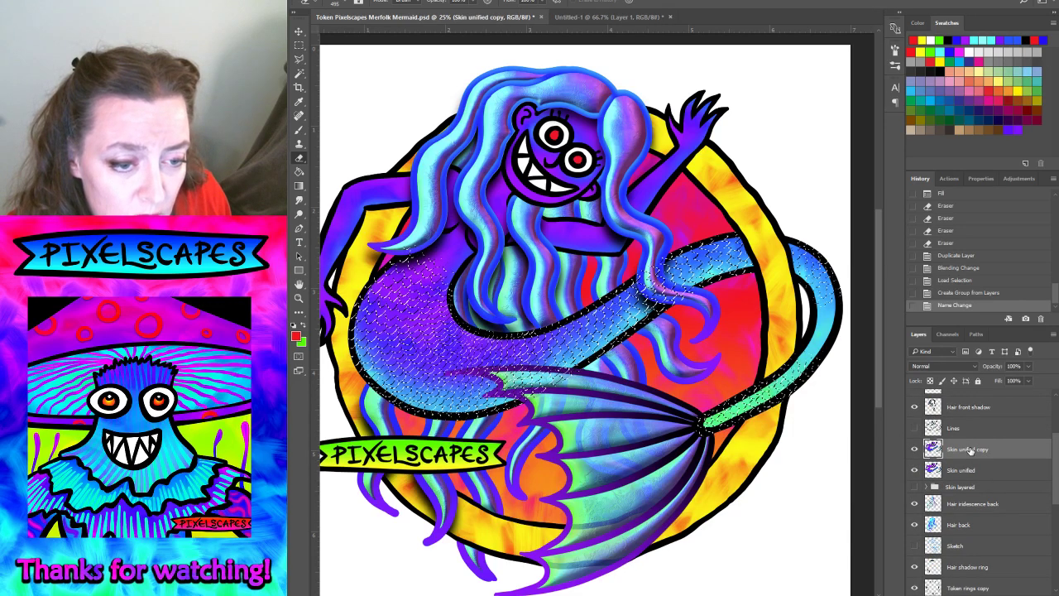
key("ctrl+j")
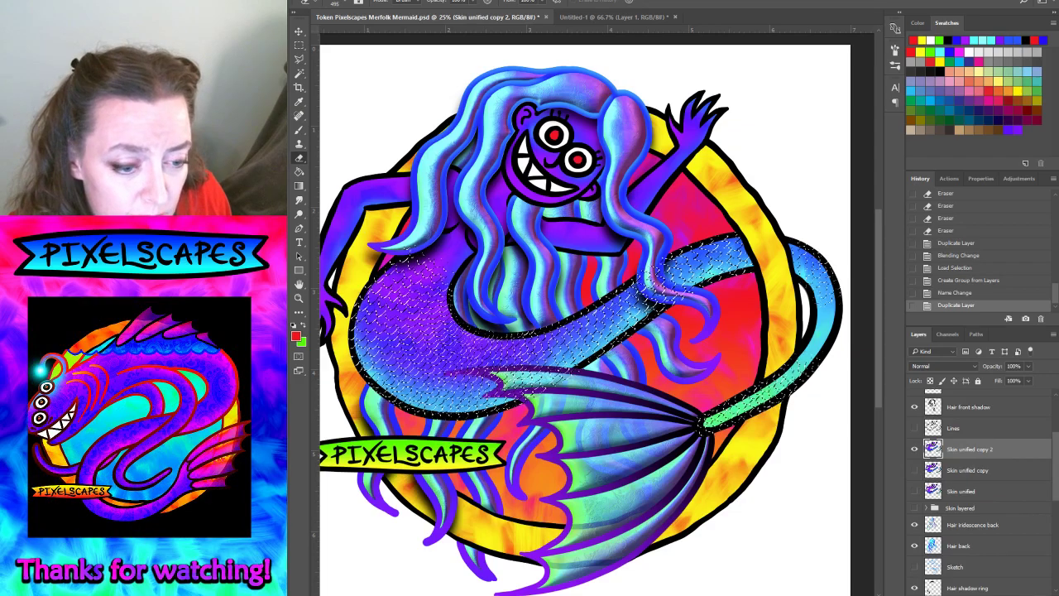
key("ctrl+shift+alt+n")
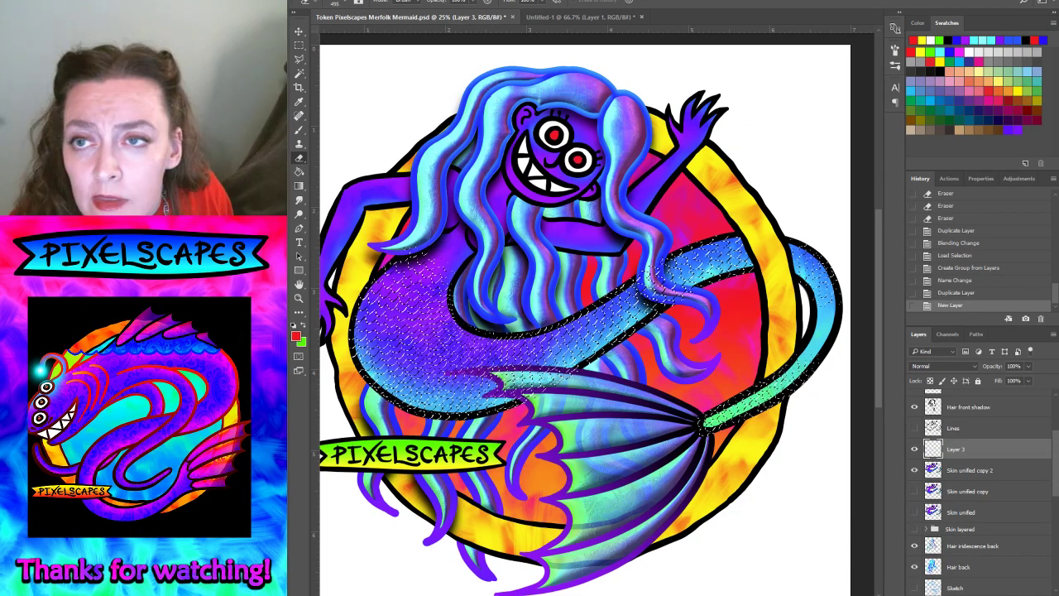
- Fill the scale selection with black on the new layer, then deselect
left_click(339, 2)
left_click(349, 146)
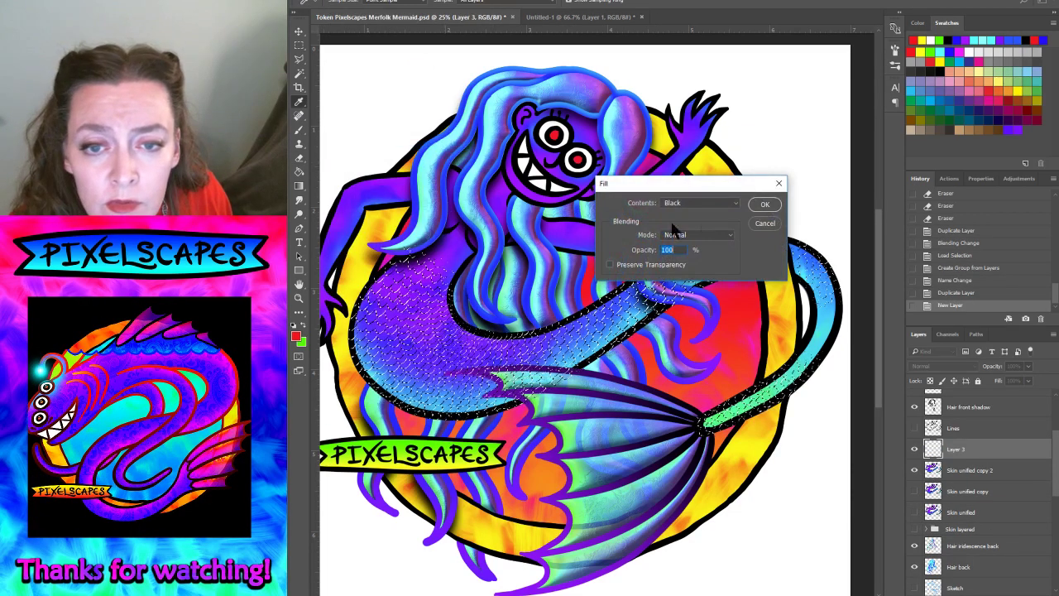
left_click(765, 207)
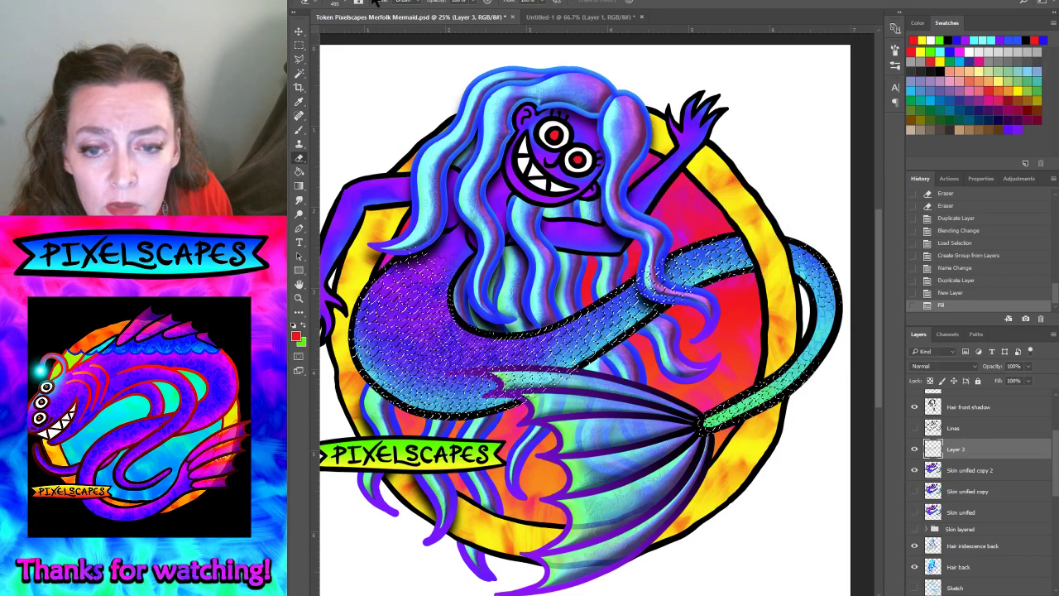
left_click(422, 2)
left_click(432, 31)
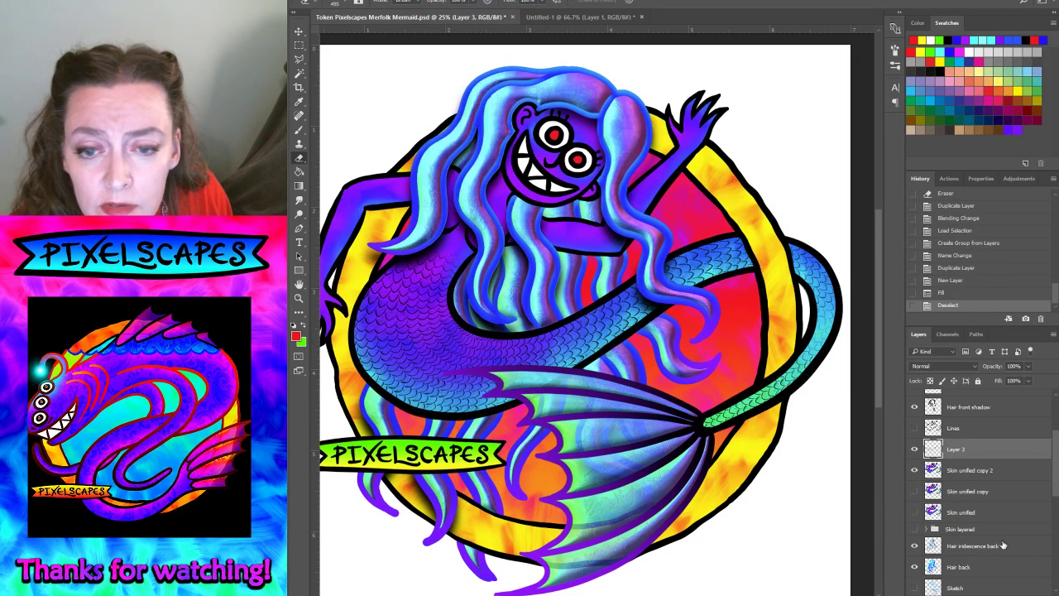
- Hide Layer 3, target Skin unified copy 2 with the tail selection restored, and zoom in
left_click(915, 450)
left_click(975, 461)
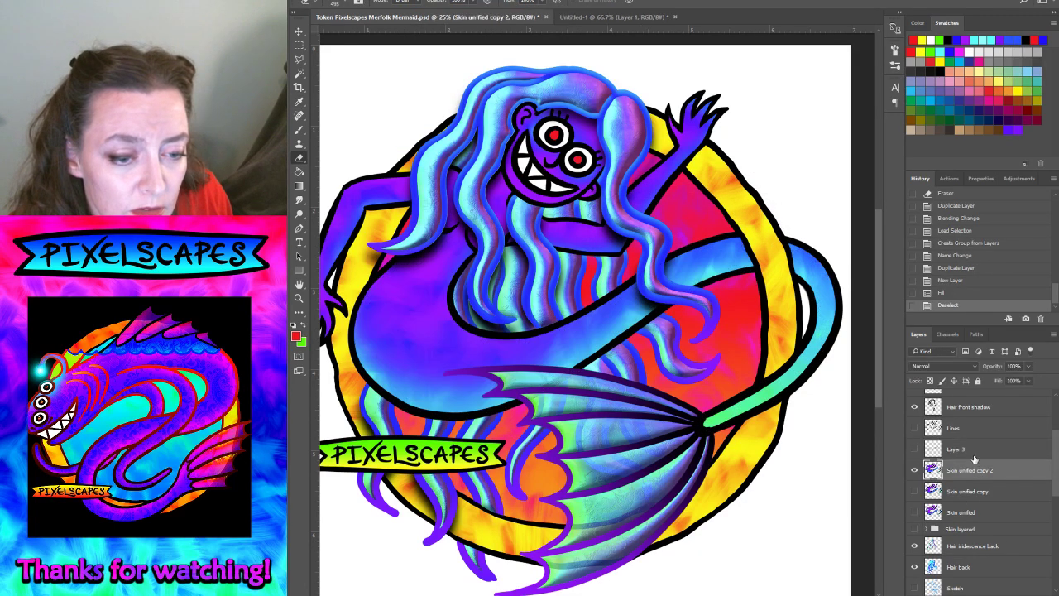
left_click(949, 293)
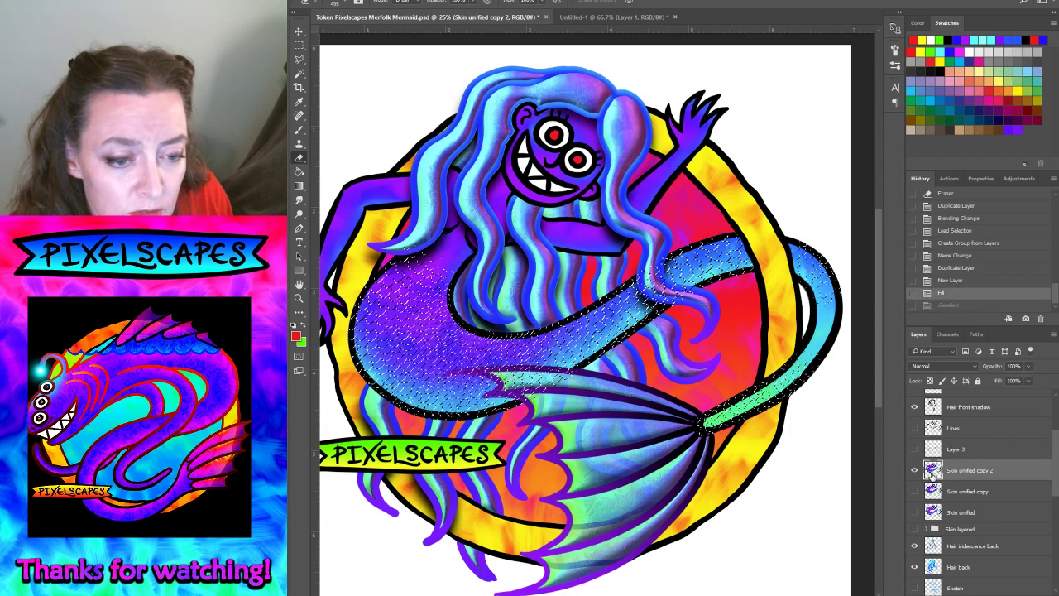
left_click(437, 1)
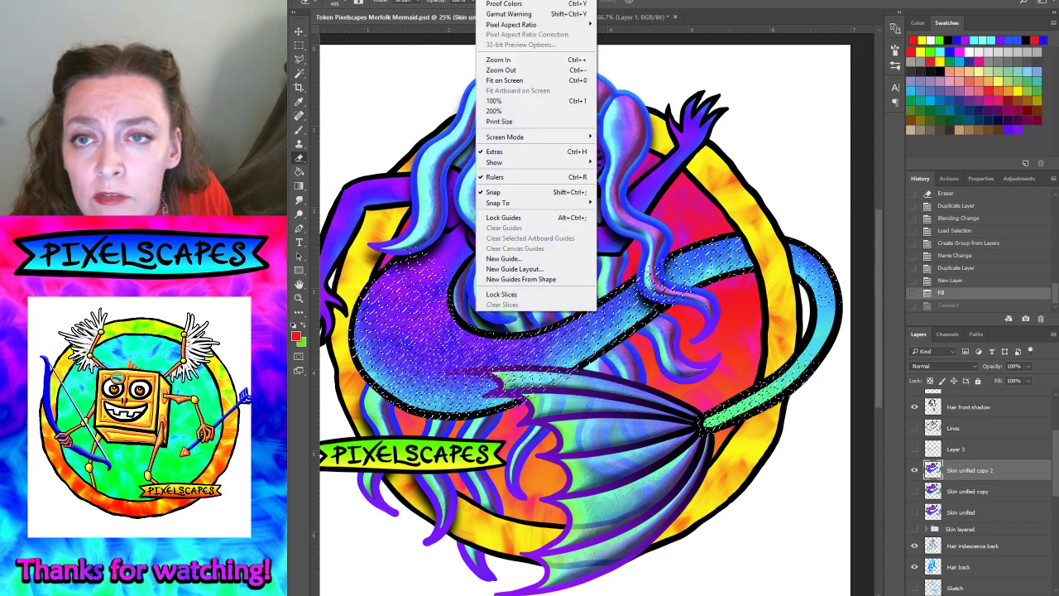
left_click(497, 151)
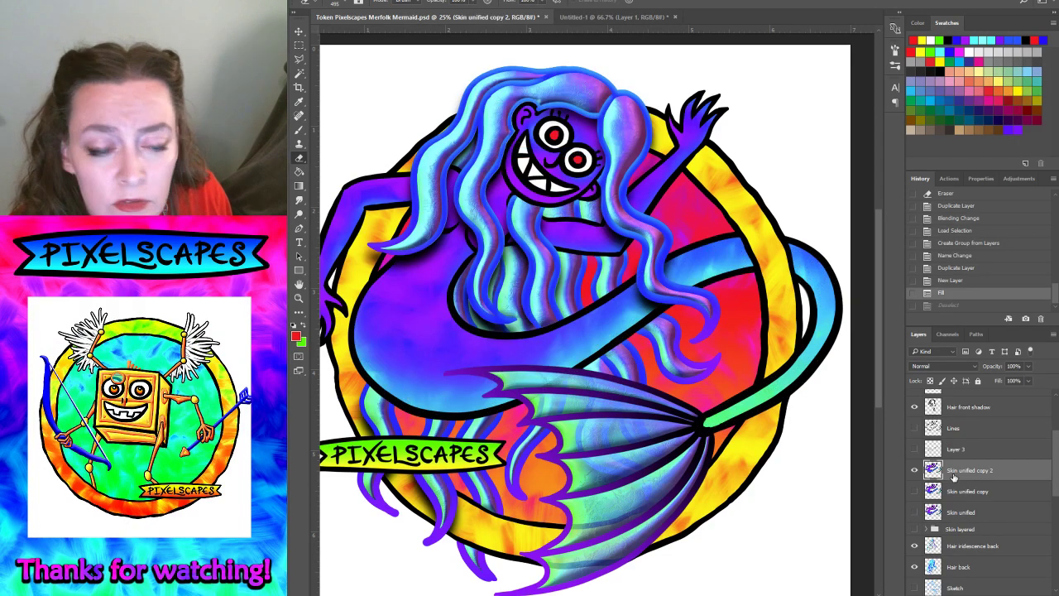
left_click(299, 298)
left_click(458, 323)
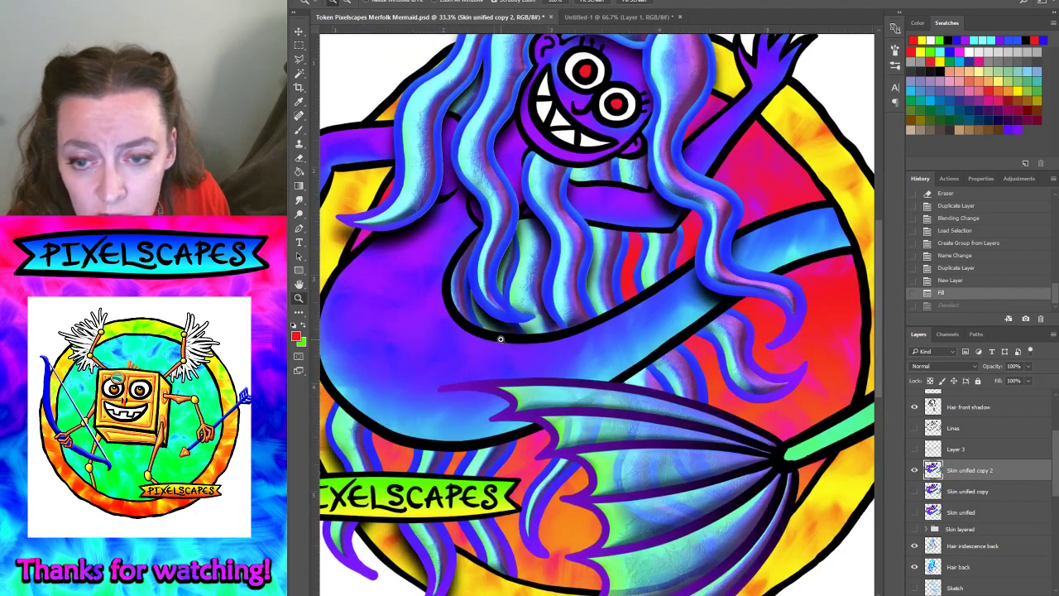
- Apply a Hue/Saturation shift of -65 to Skin unified copy 2 for a blue-purple tail
key("ctrl+u")
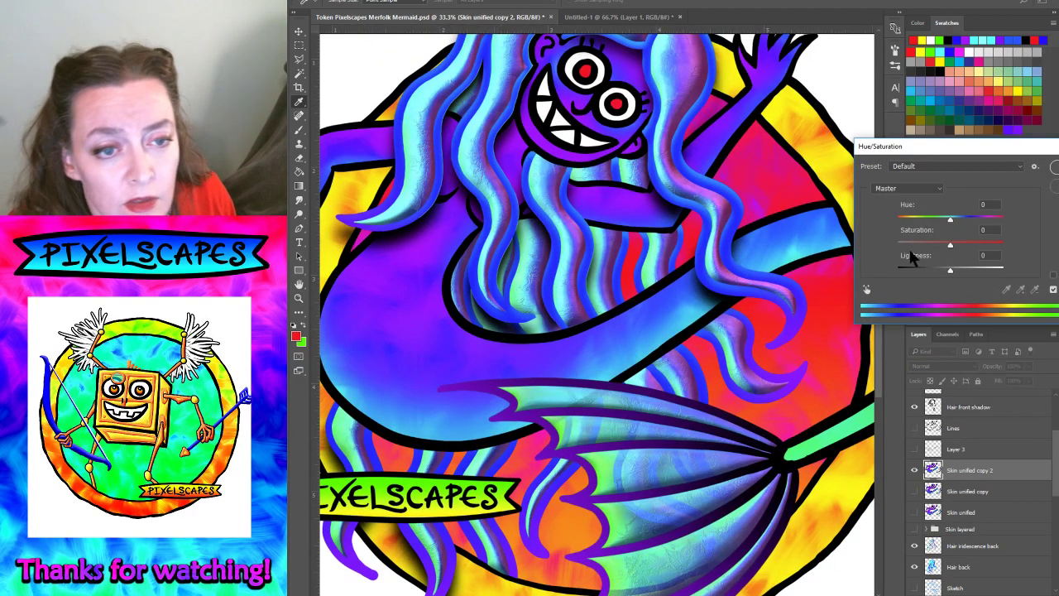
mouse_move(948, 218)
left_mouse_down()
mouse_move(915, 219)
mouse_move(958, 219)
mouse_move(924, 218)
left_mouse_up()
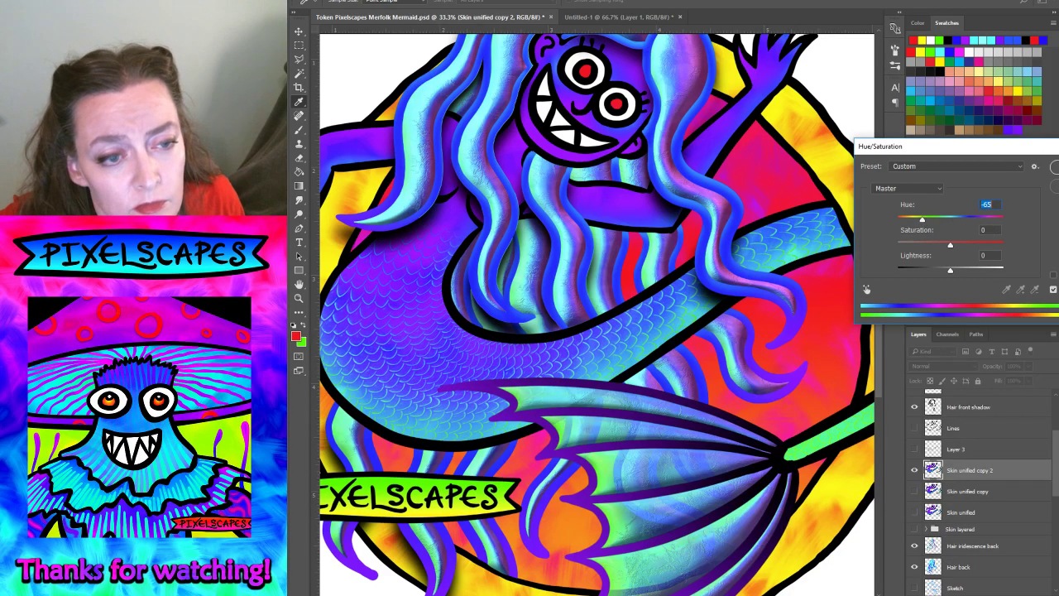
key("Return")
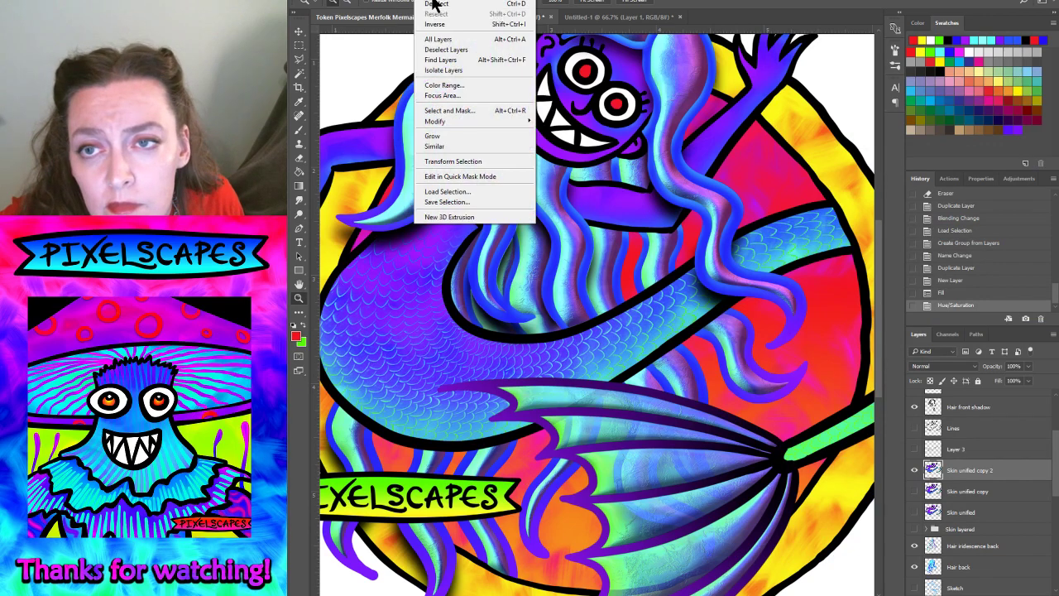
- Deselect, zoom out, and toggle Layer 3's visibility to compare it over the recoloured tail
left_click(430, 13)
key("ctrl+minus")
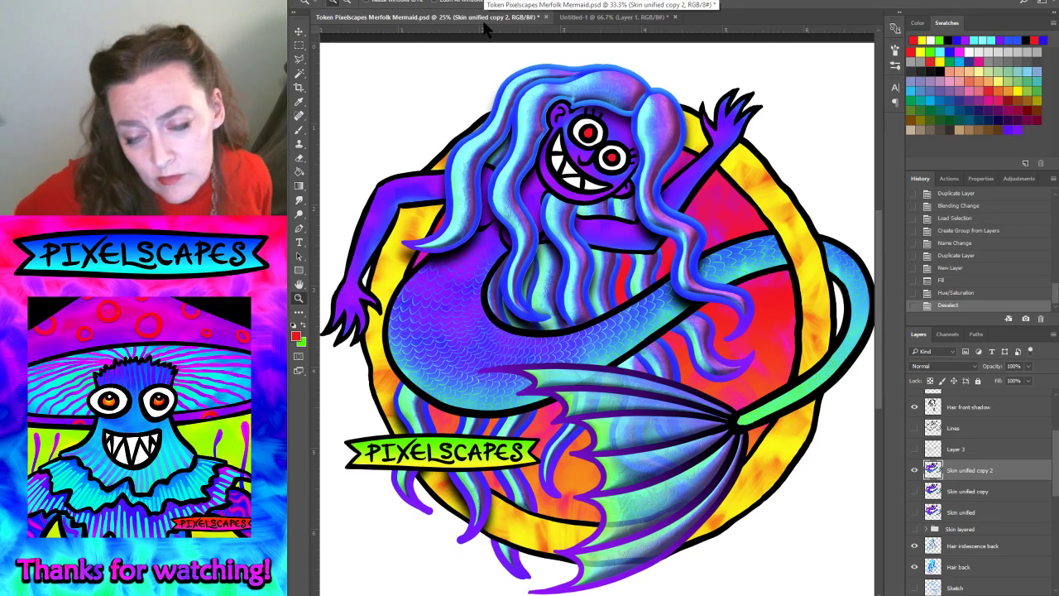
left_click(930, 451)
left_click(914, 451)
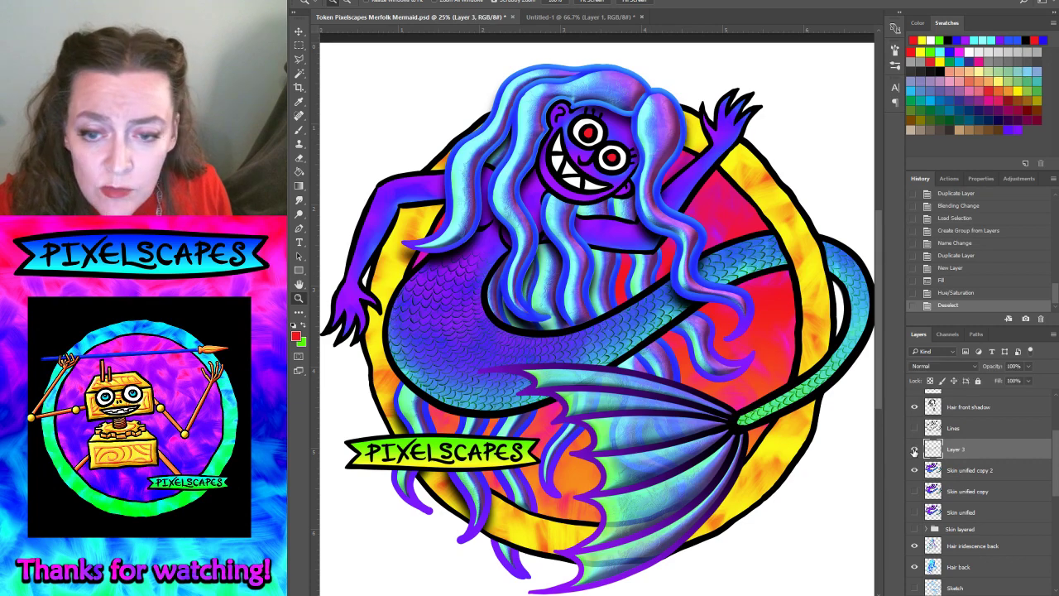
left_click(914, 451)
left_click(914, 451)
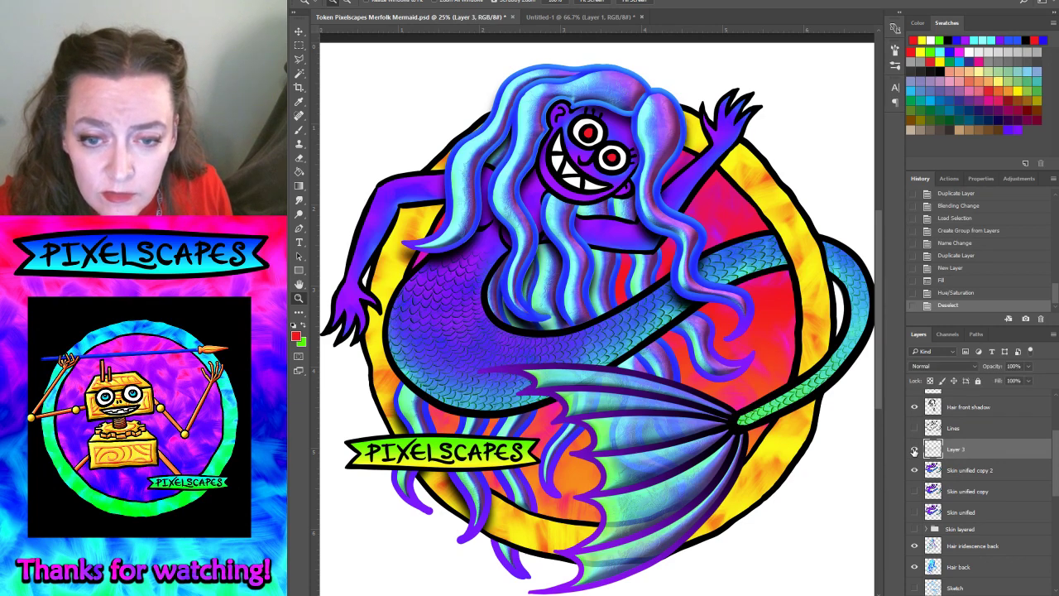
- Nudge Layer 3 three steps right with the Move tool, then delete the layer
left_click(297, 37)
key("Right")
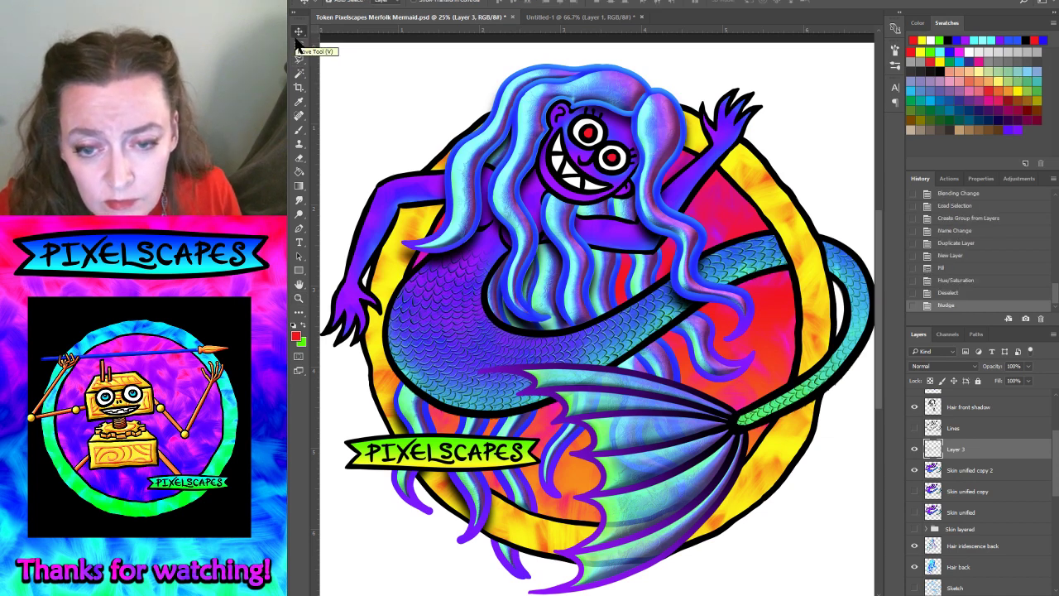
key("Right")
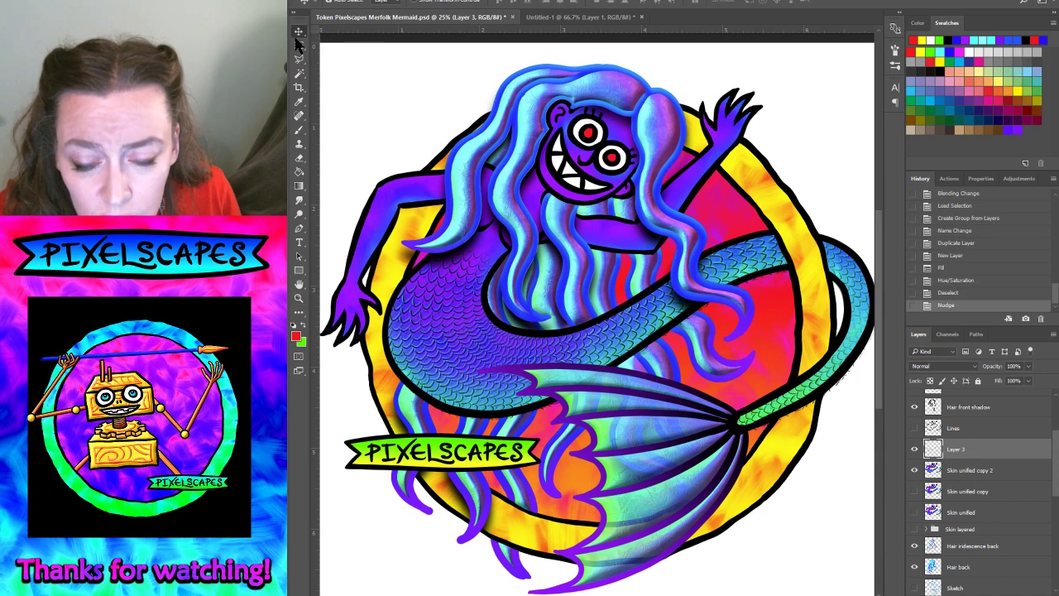
key("Right")
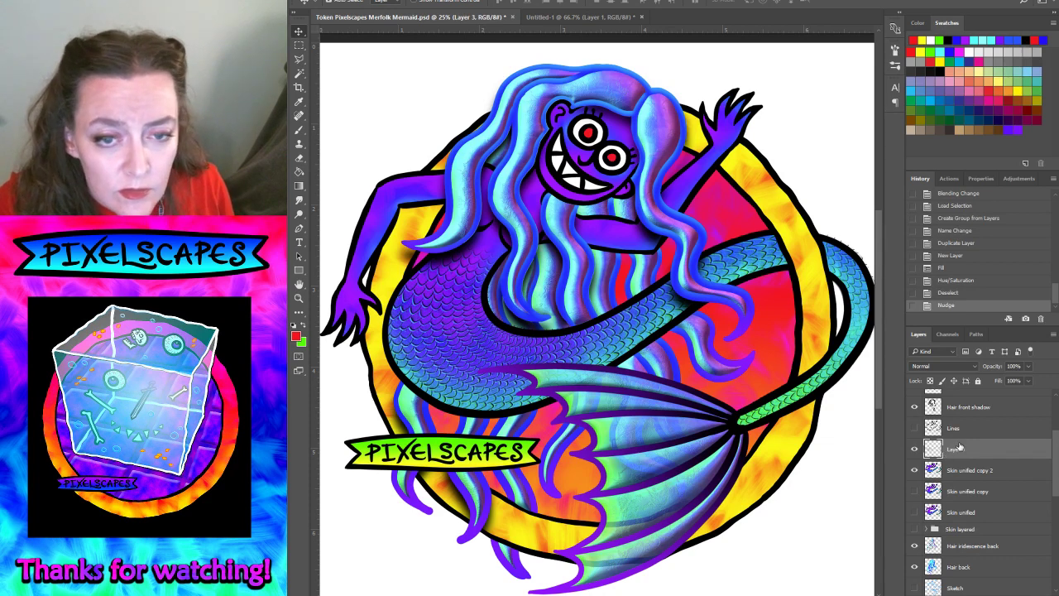
key("Delete")
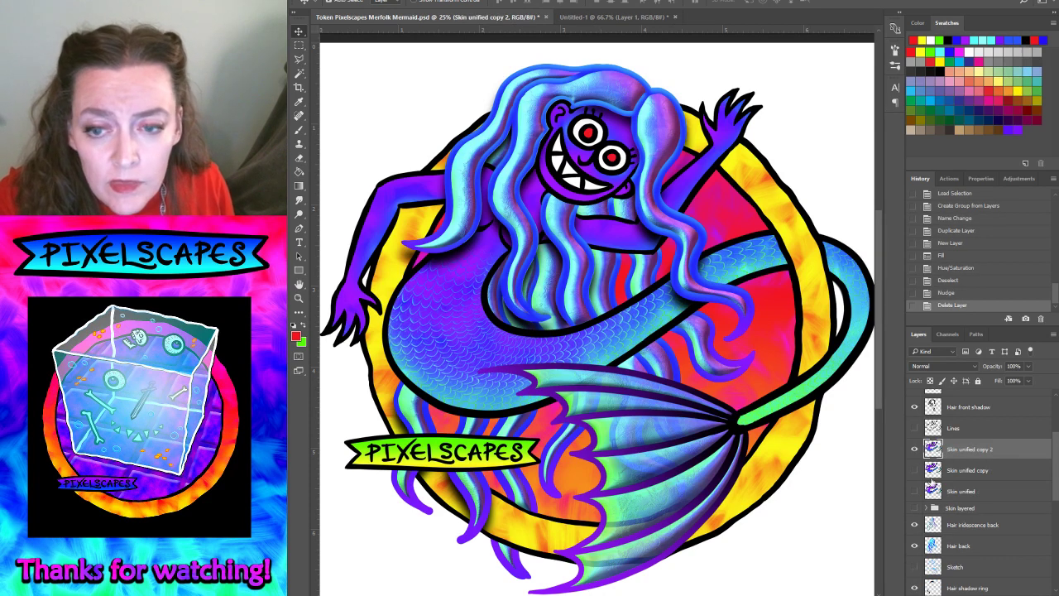
- Save Untitled-1 as scales.psd (Photoshop PSD) in Cartoons > Textures, then close it
left_click(605, 17)
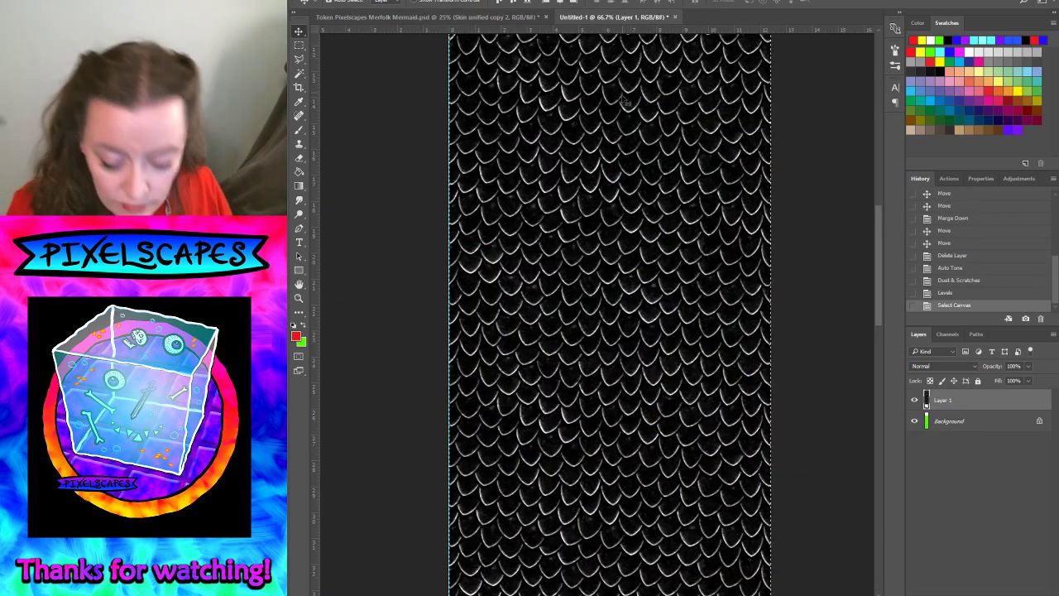
key("ctrl+s")
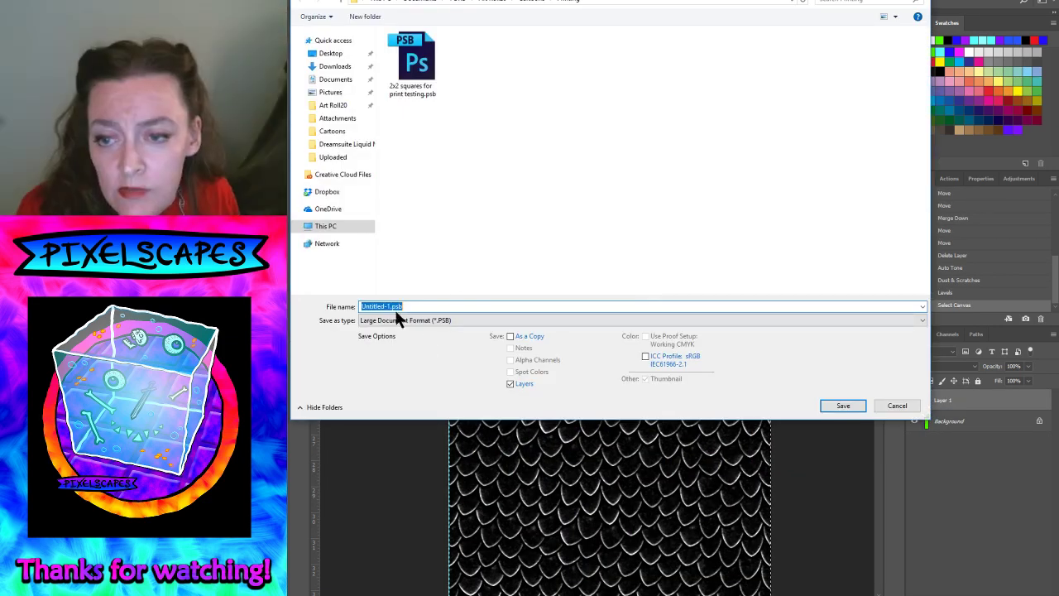
left_click(492, 3)
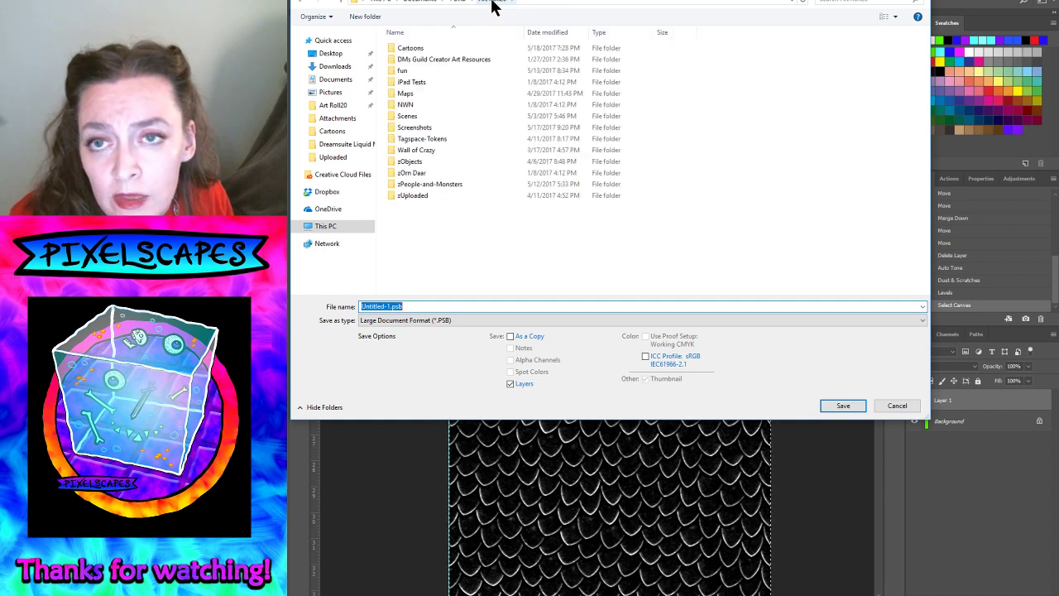
double_click(407, 48)
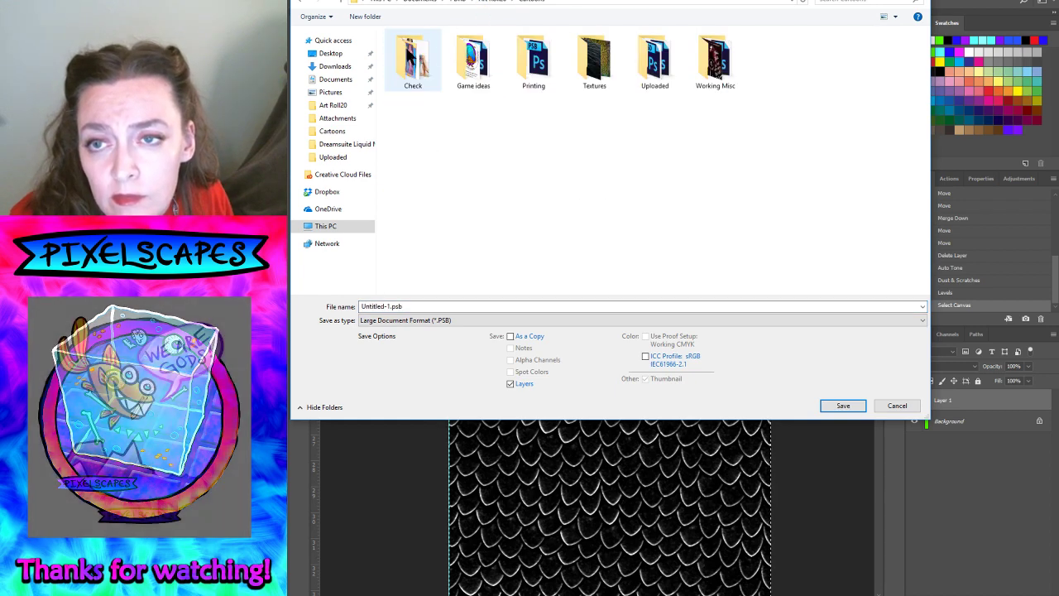
double_click(593, 59)
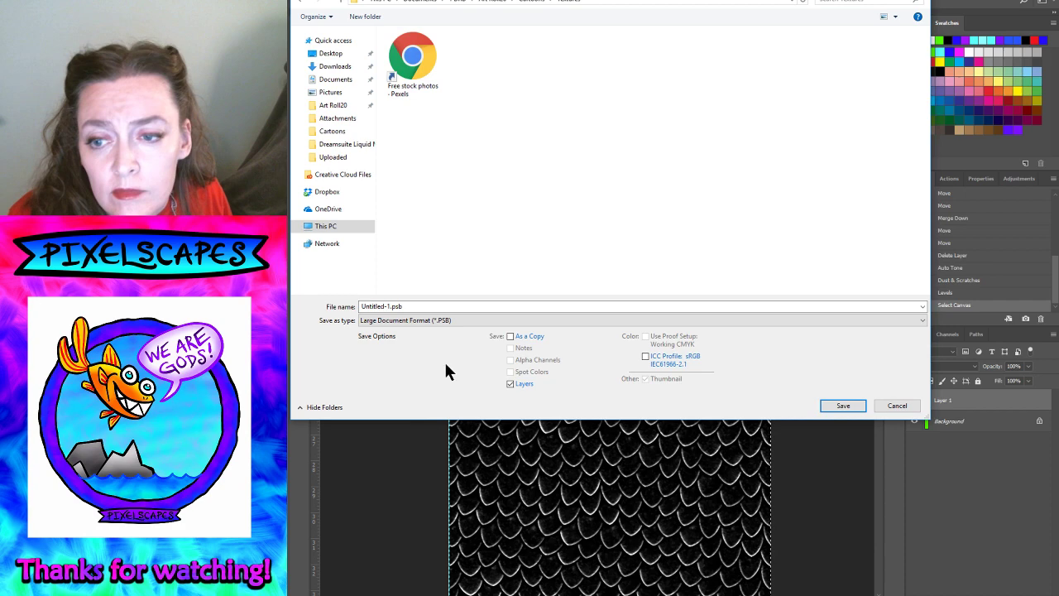
left_click(392, 319)
left_click(396, 328)
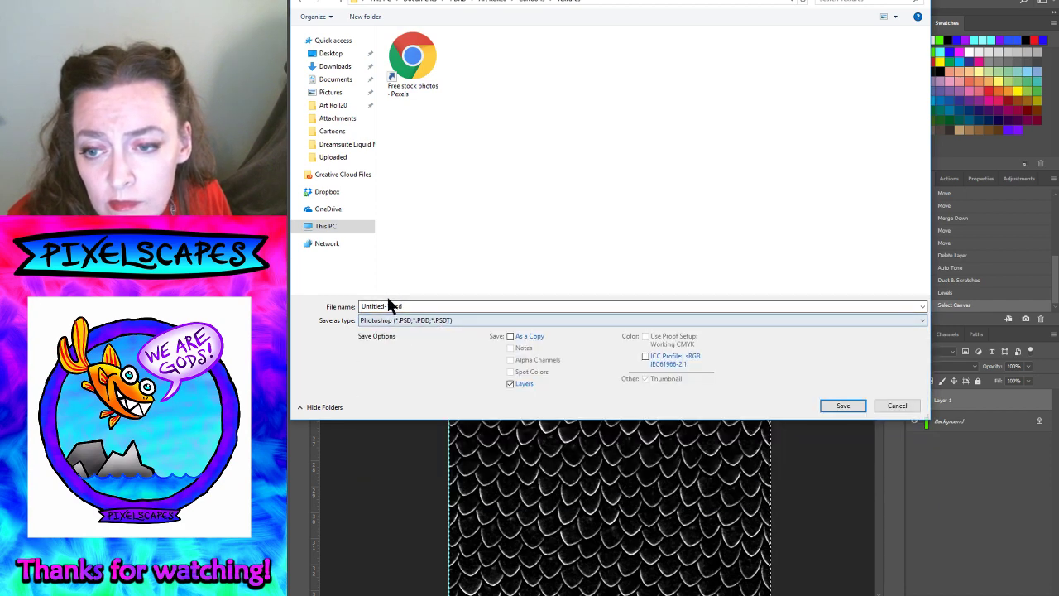
left_click(388, 305)
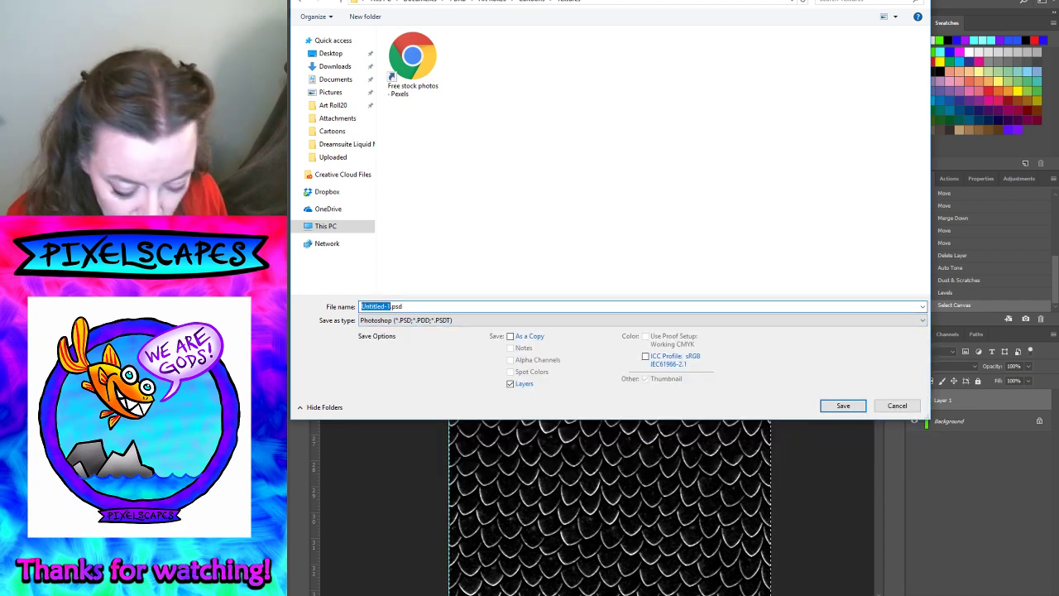
type("scales")
key("Return")
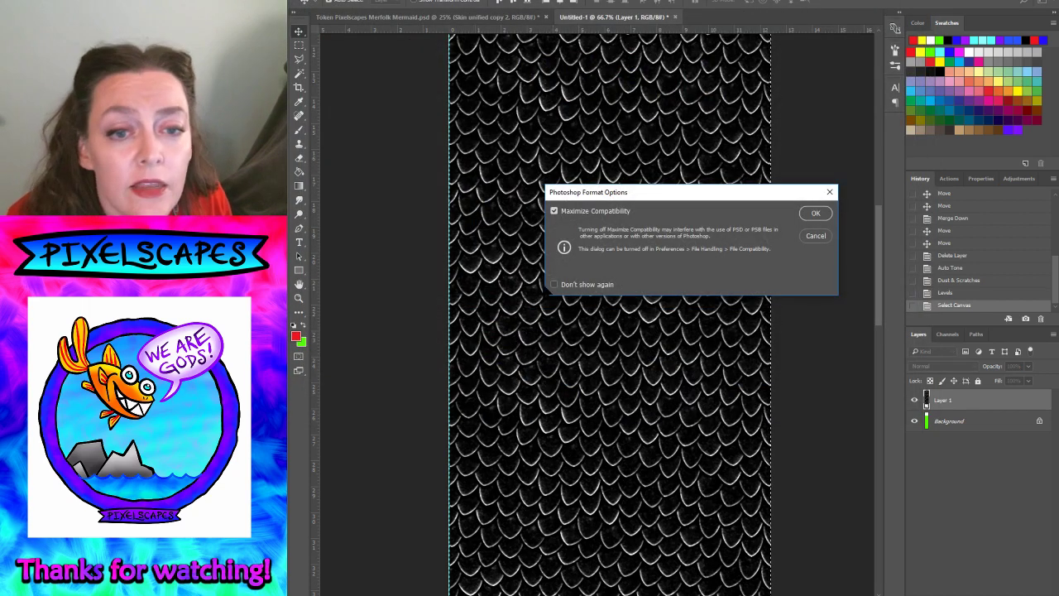
left_click(816, 214)
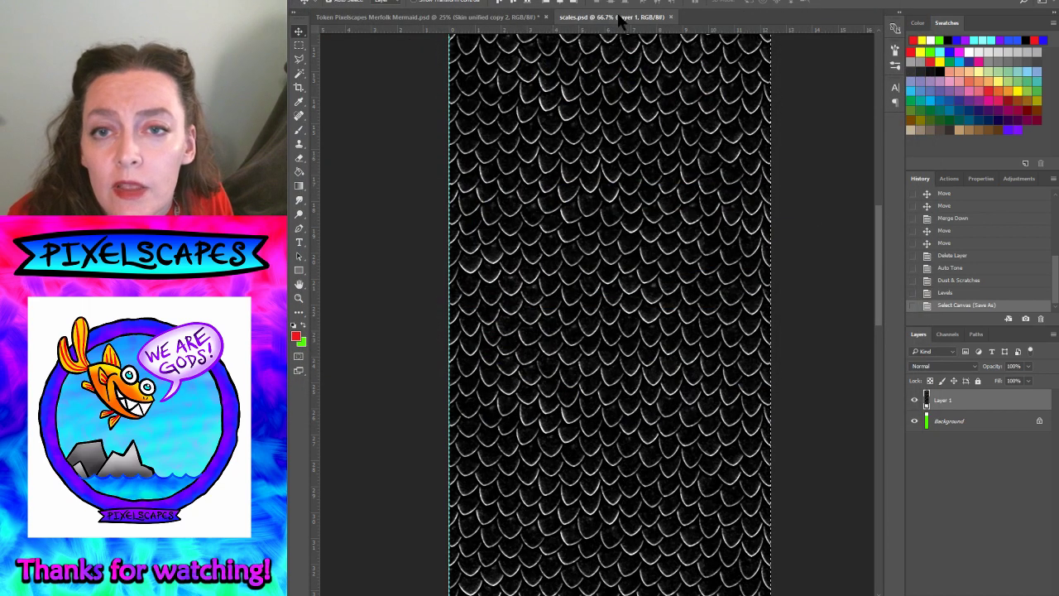
left_click(670, 16)
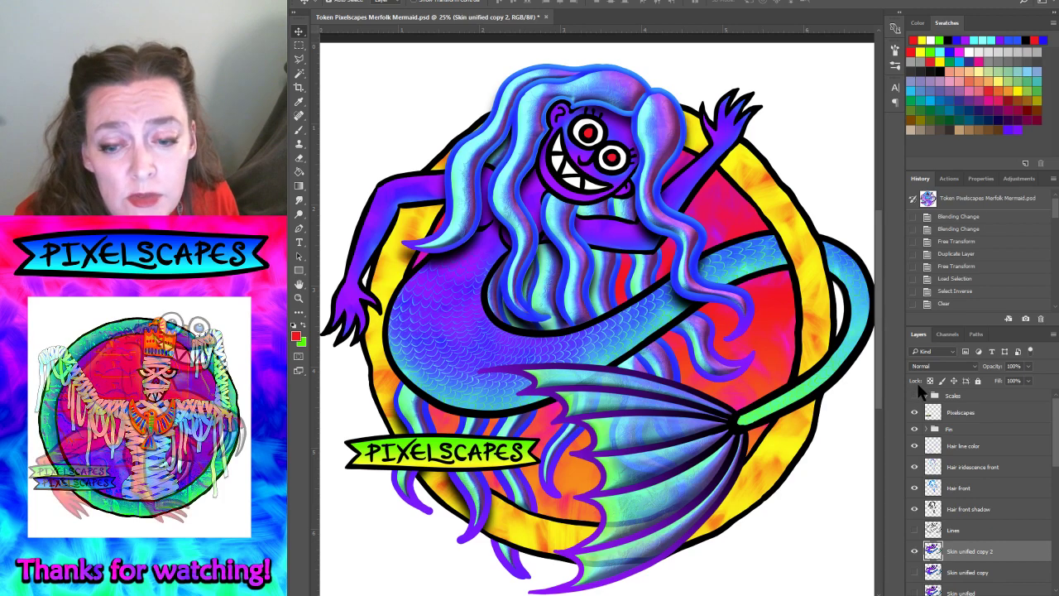
key("ctrl+minus")
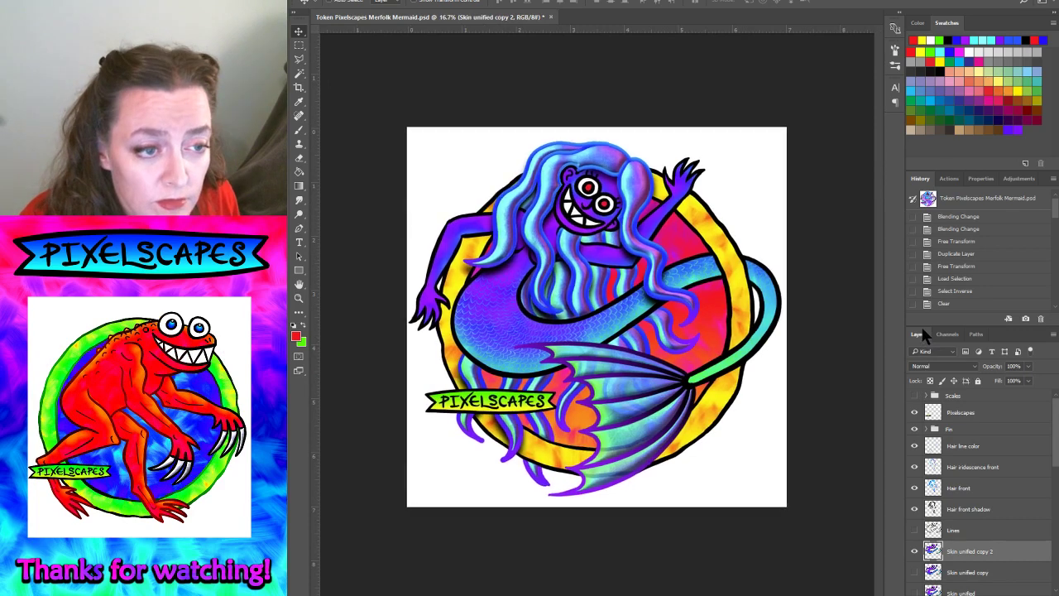
key("ctrl+plus")
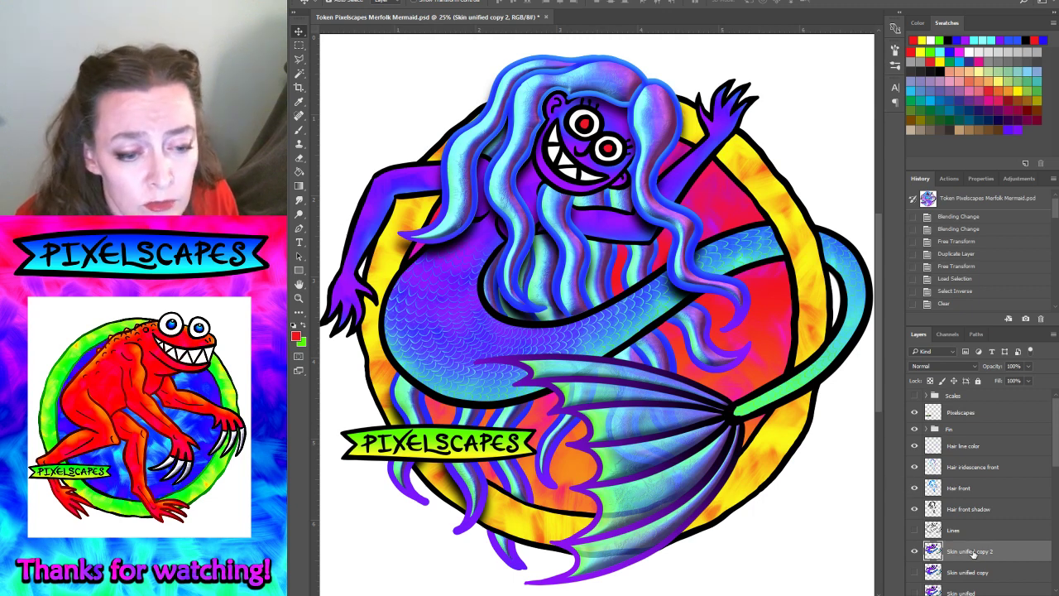
key("ctrl+u")
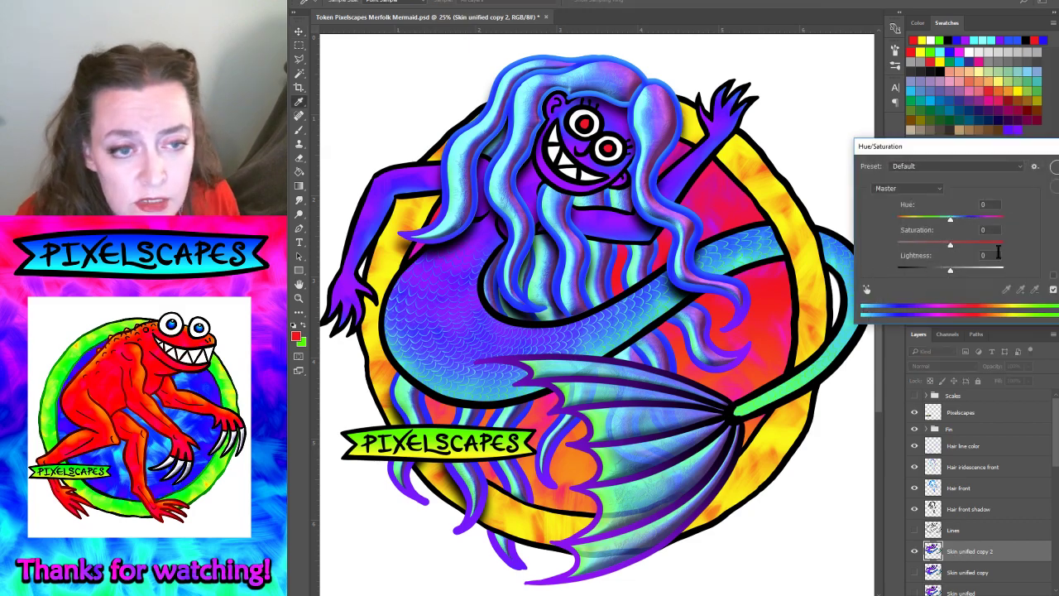
mouse_move(950, 219)
left_mouse_down()
mouse_move(900, 230)
mouse_move(1010, 247)
left_mouse_up()
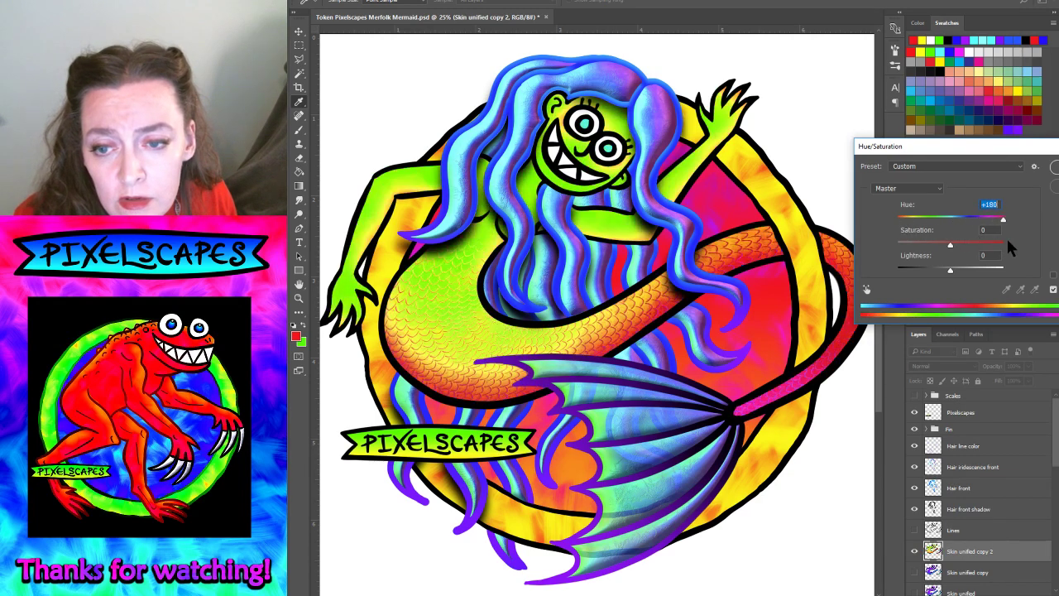
key("Escape")
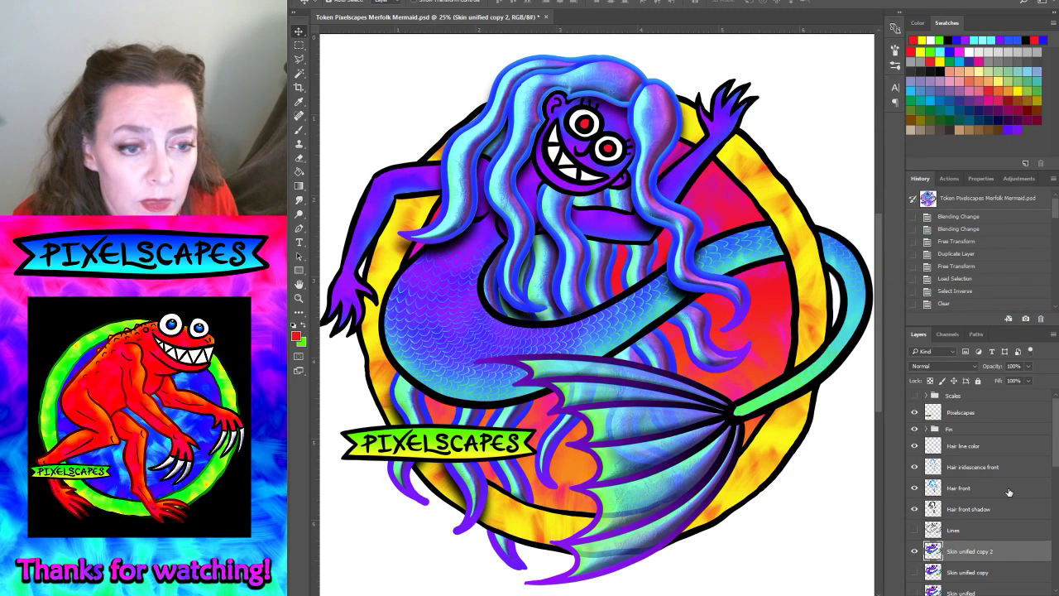
- Step back in History to before the nudge, bringing the deleted Layer 3 back
left_click(926, 396)
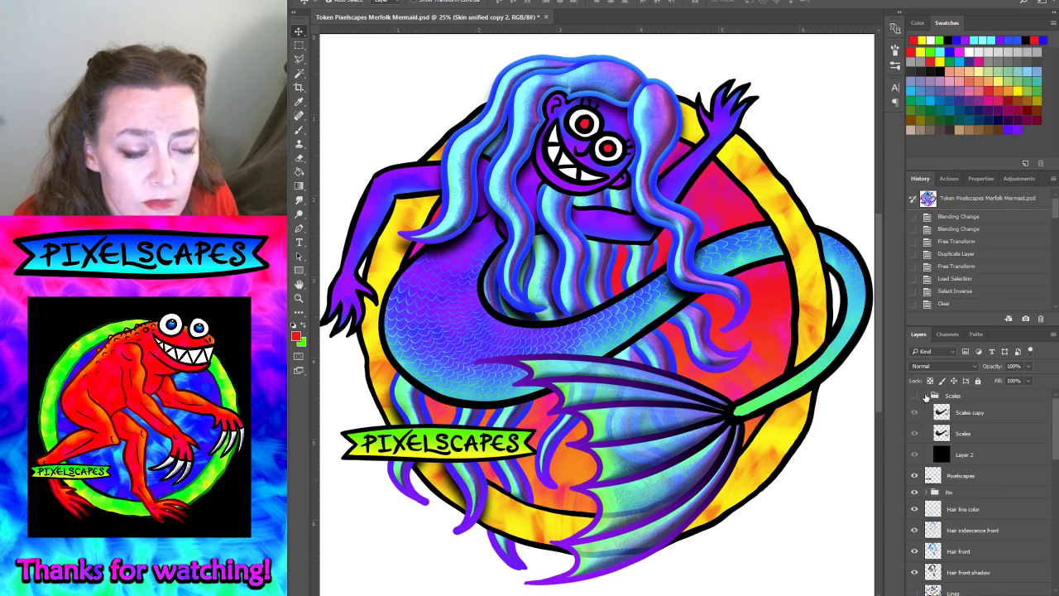
left_click(926, 395)
scroll(960, 249, "down", 5)
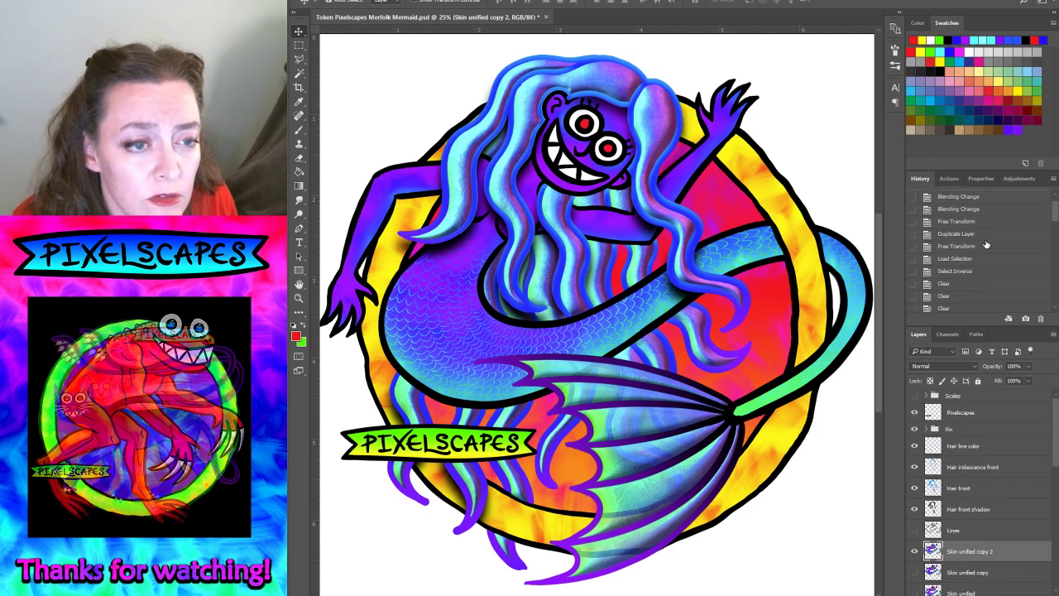
scroll(1045, 276, "down", 5)
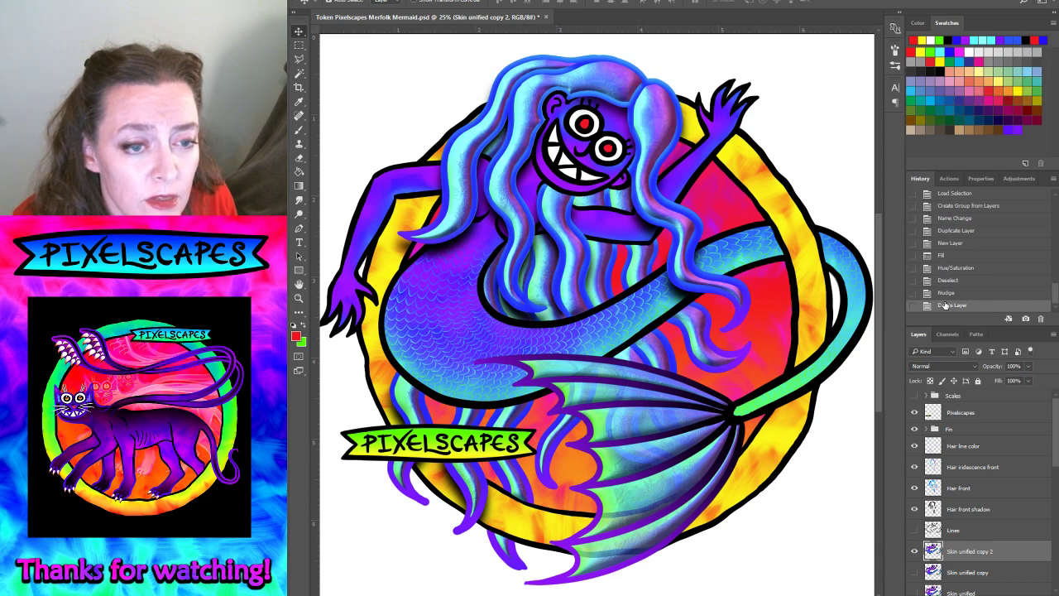
left_click(945, 293)
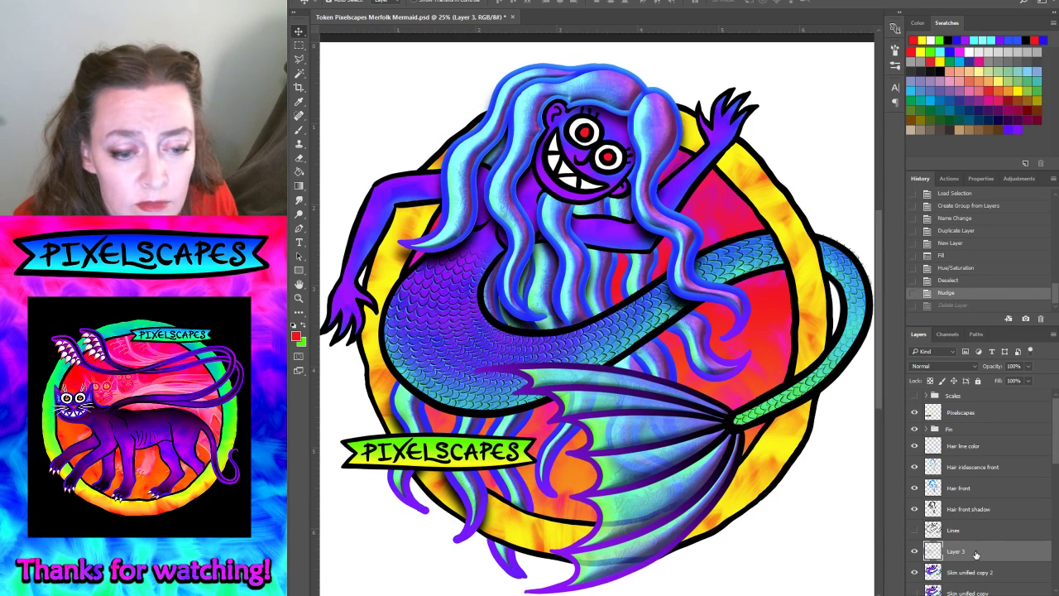
left_click(950, 282)
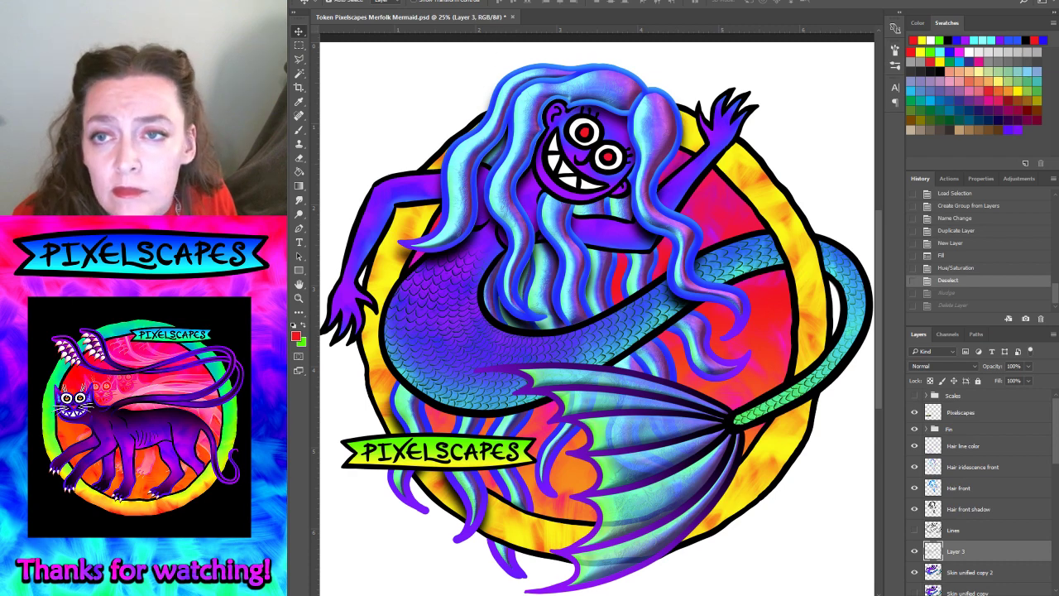
- Load Layer 3's transparency as a selection and target Skin unified copy 2
left_click(431, 2)
left_click(465, 193)
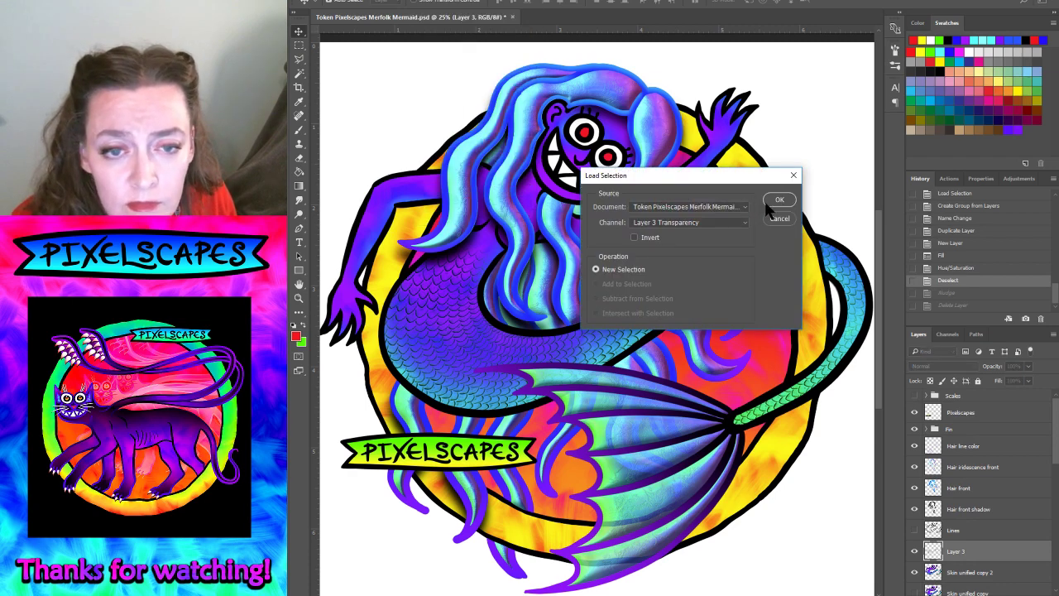
left_click(776, 201)
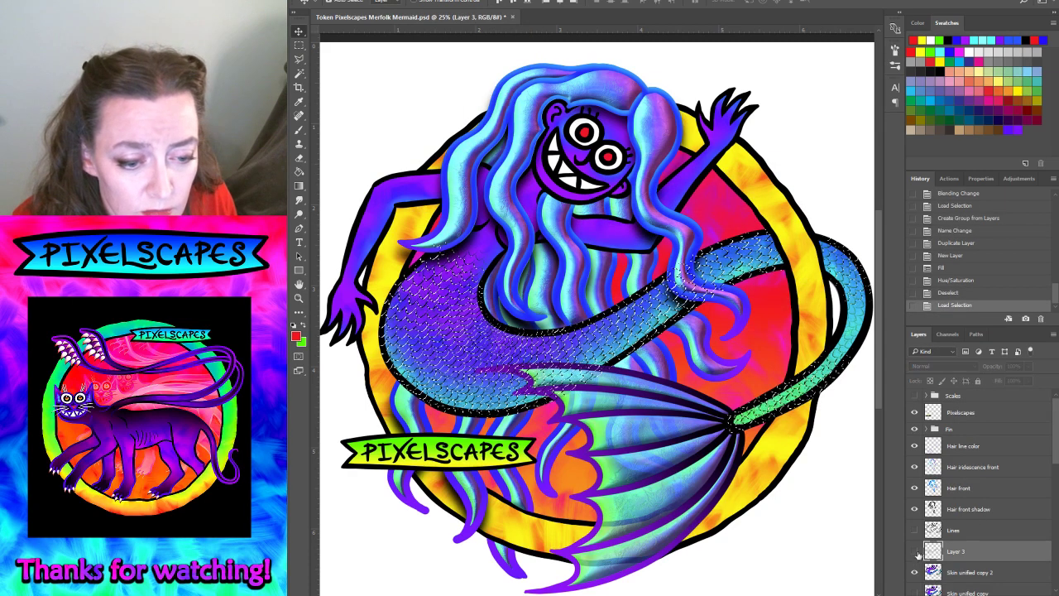
left_click(960, 572)
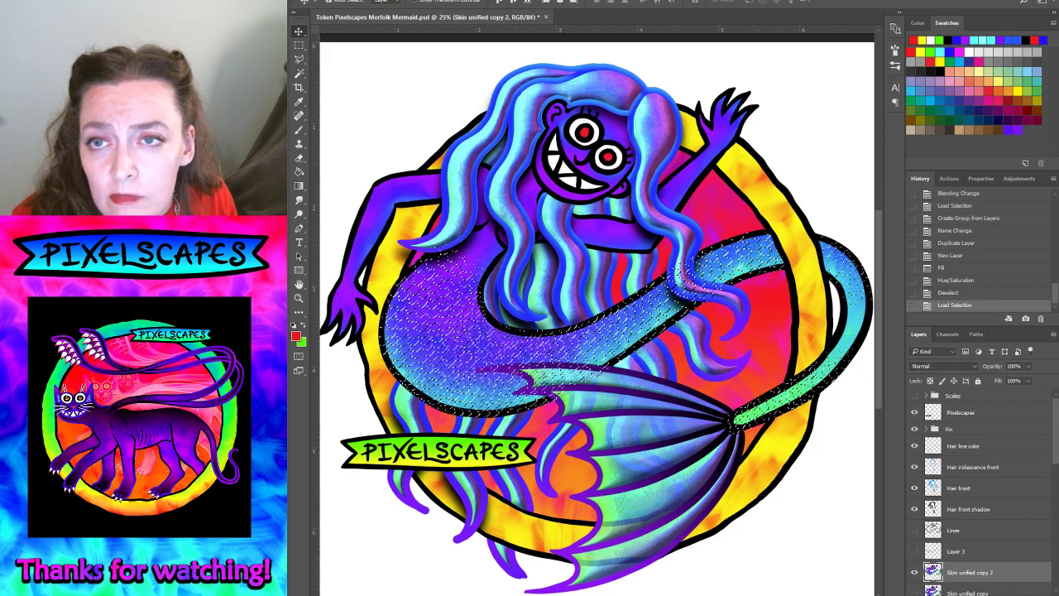
- Feather the scale selection by 40 pixels
left_click(426, 0)
mouse_move(471, 121)
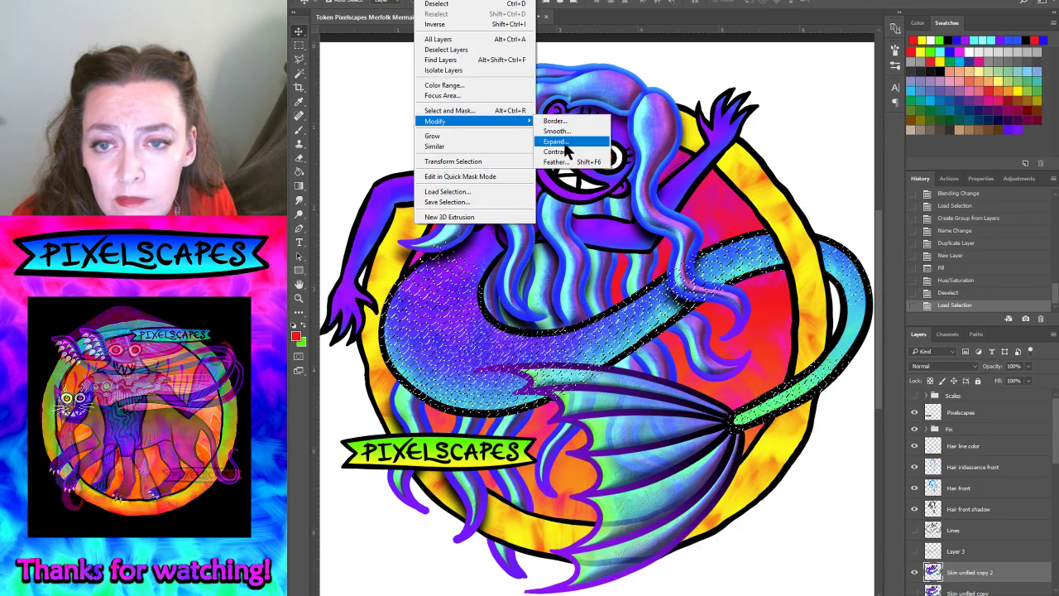
left_click(556, 161)
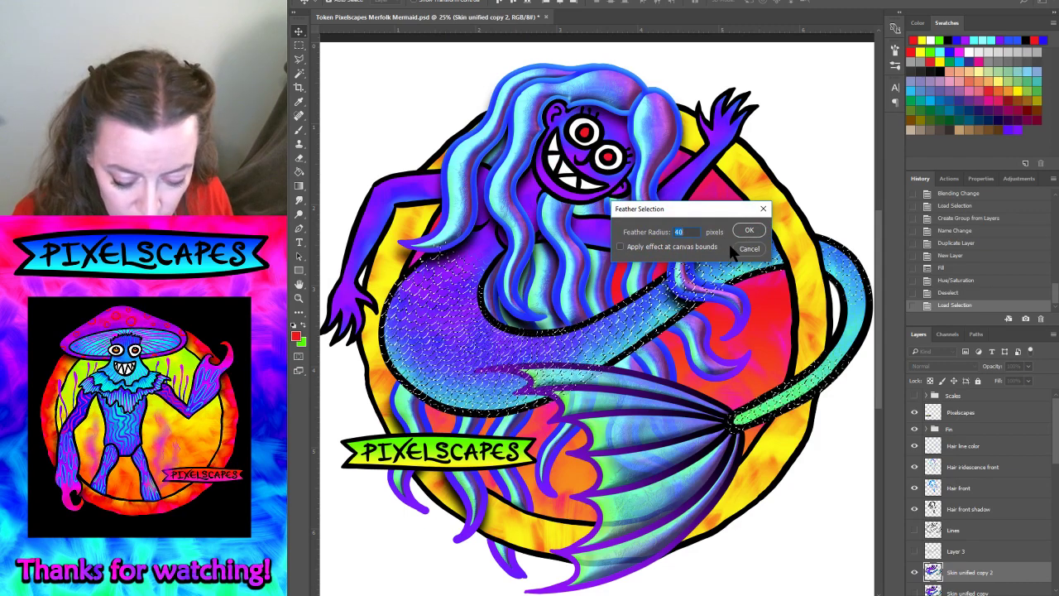
left_click(748, 230)
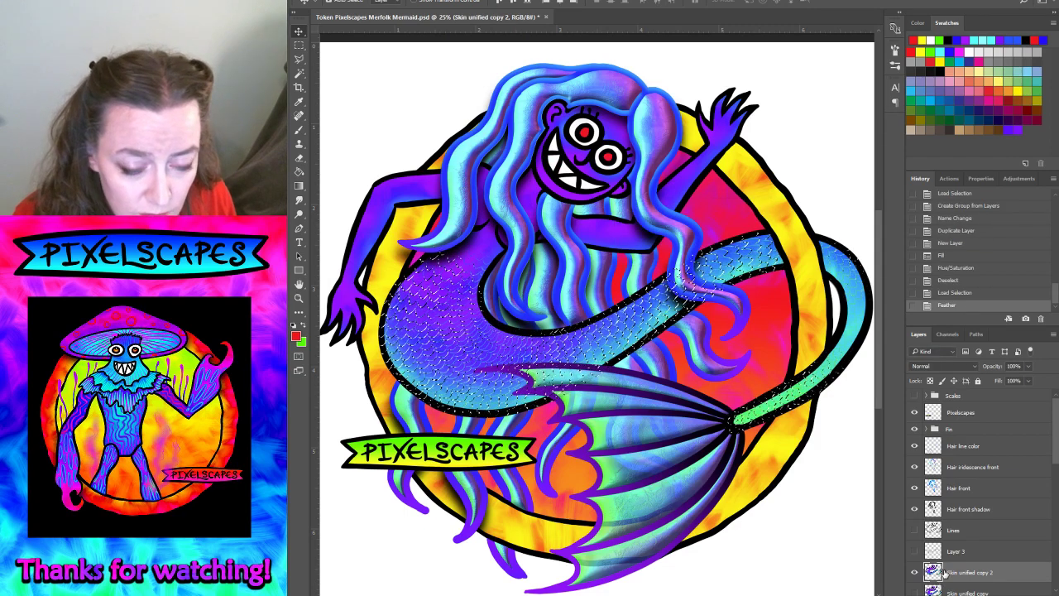
- Hide the selection outline via View > Extras and zoom in closely on the tail scales
left_click(488, 0)
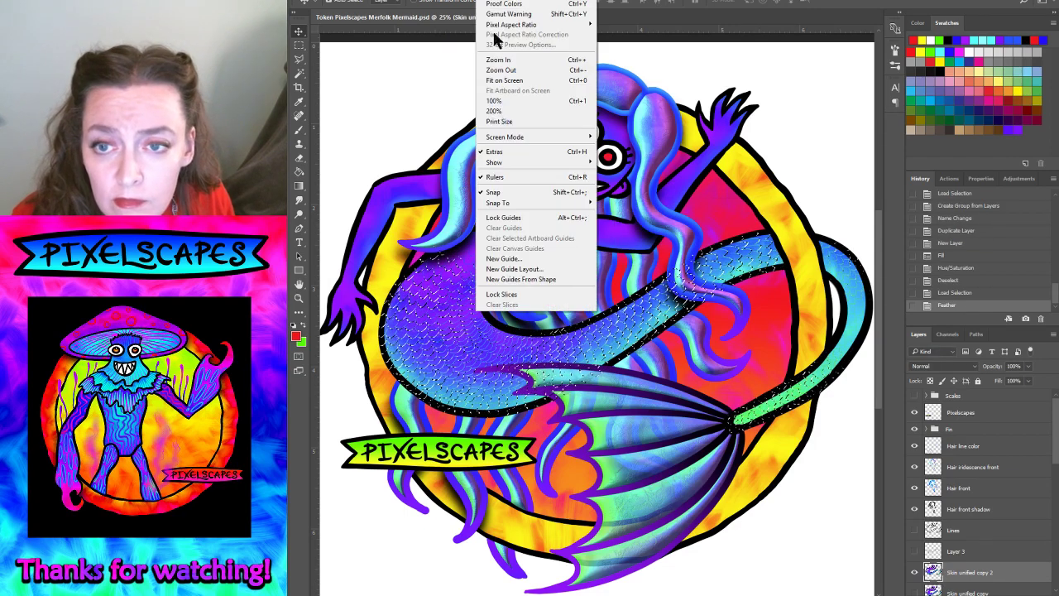
left_click(492, 152)
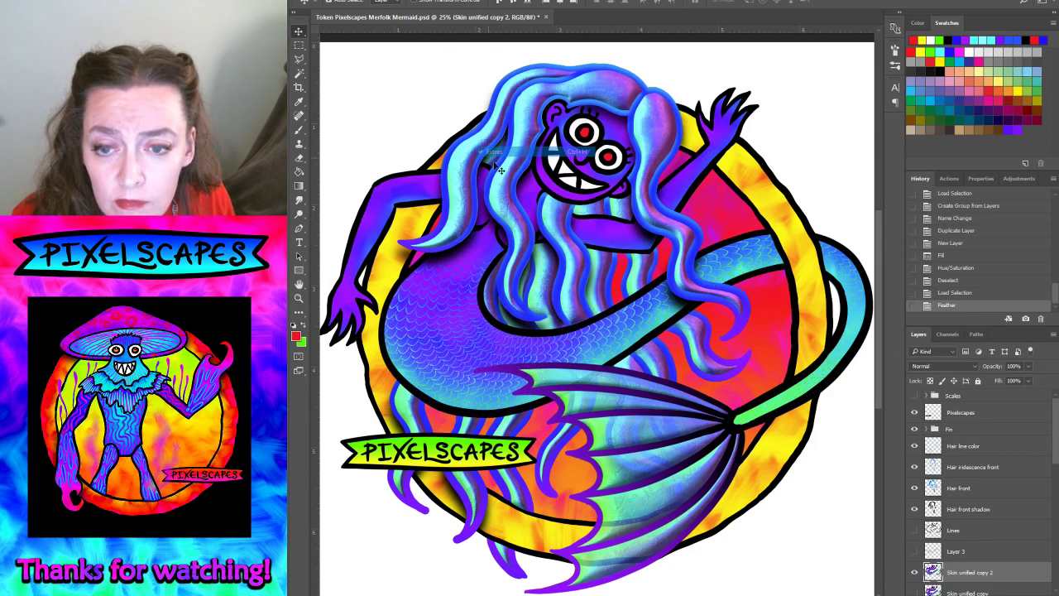
left_click(298, 297)
left_click(514, 390)
left_click(514, 390)
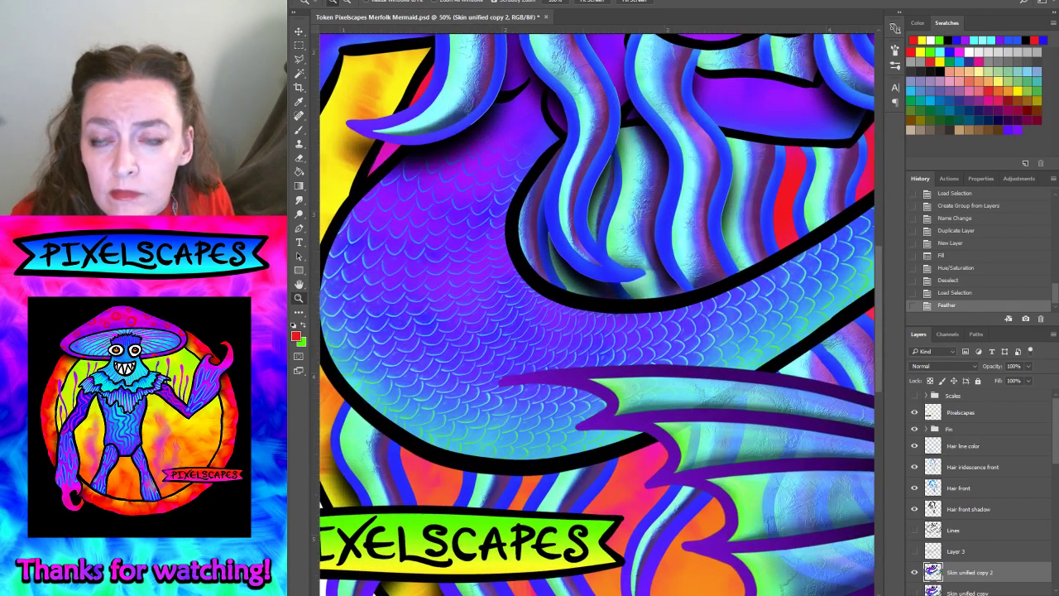
- Revert to the loaded selection, re-feather it at 4 pixels, and open Hue/Saturation
left_click(948, 296)
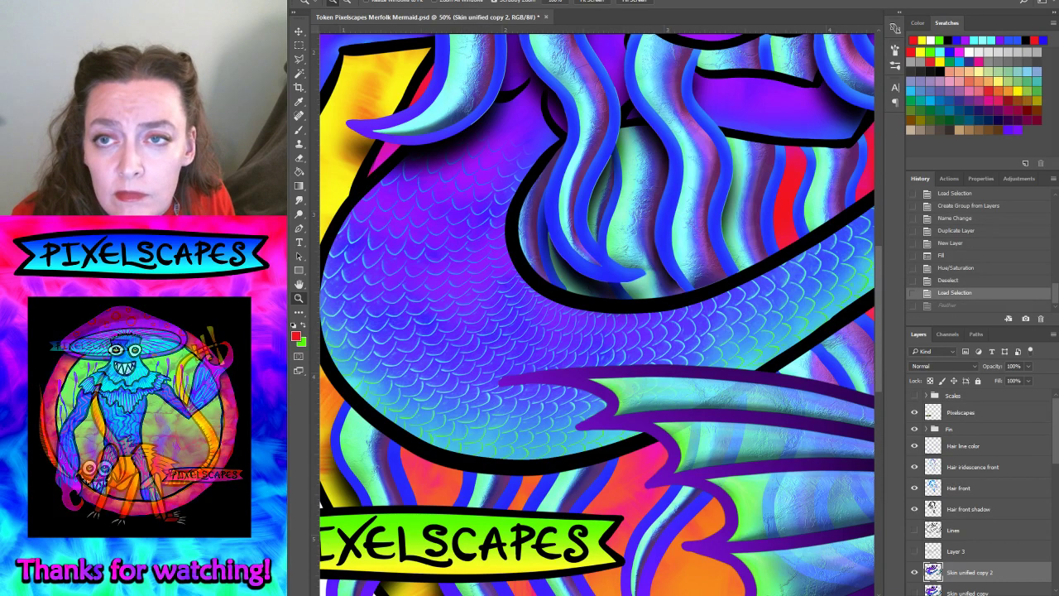
left_click(426, 1)
mouse_move(436, 121)
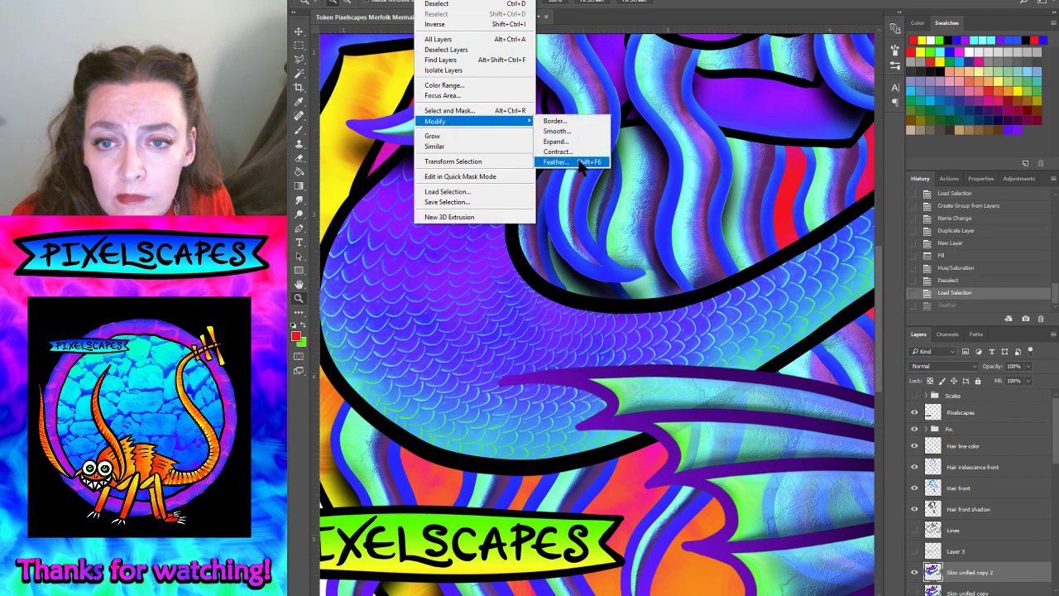
left_click(579, 167)
type("4")
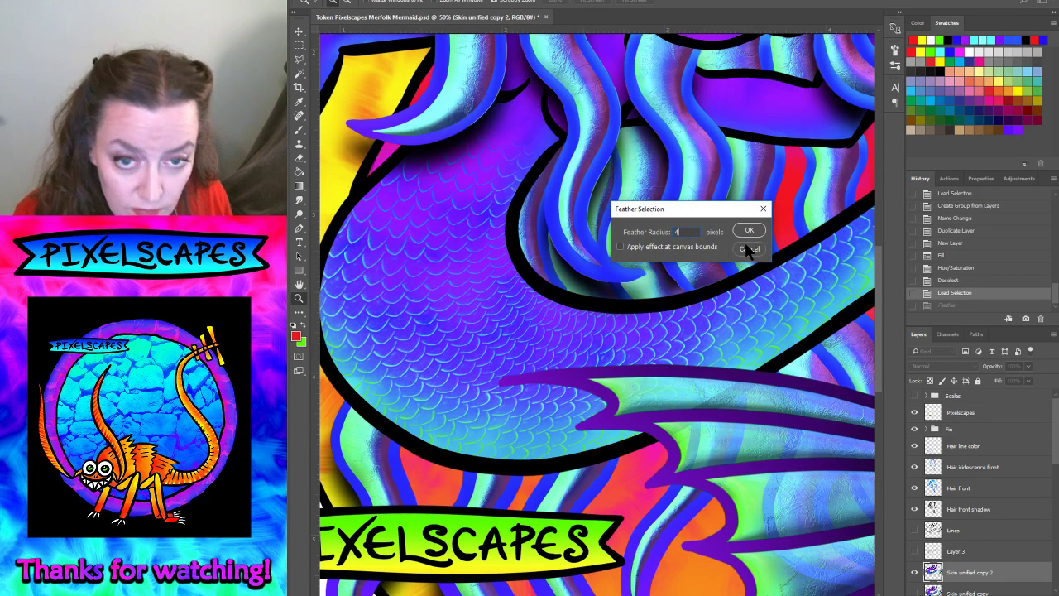
left_click(748, 231)
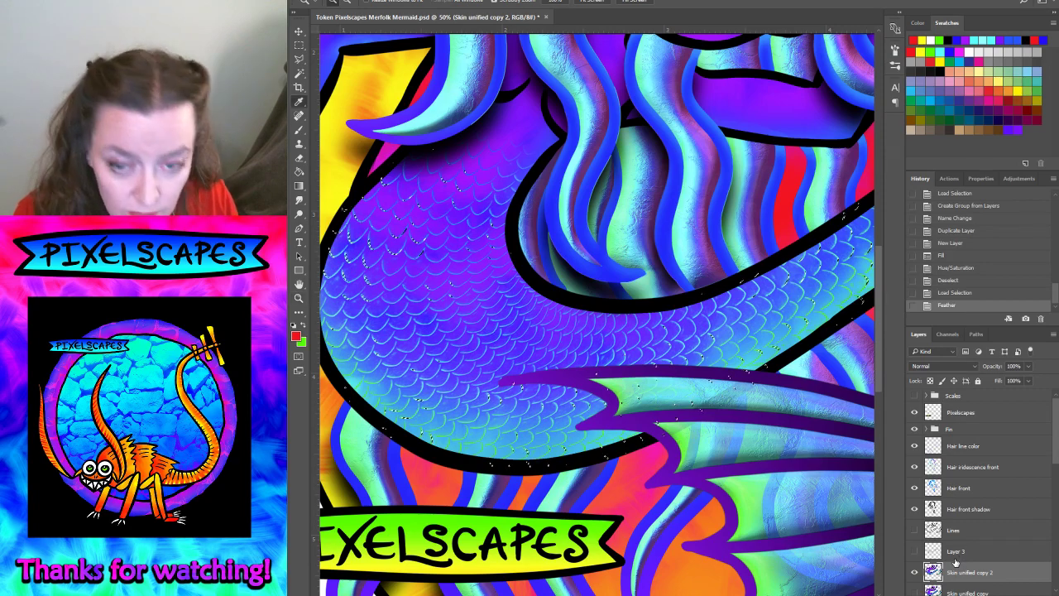
key("ctrl+u")
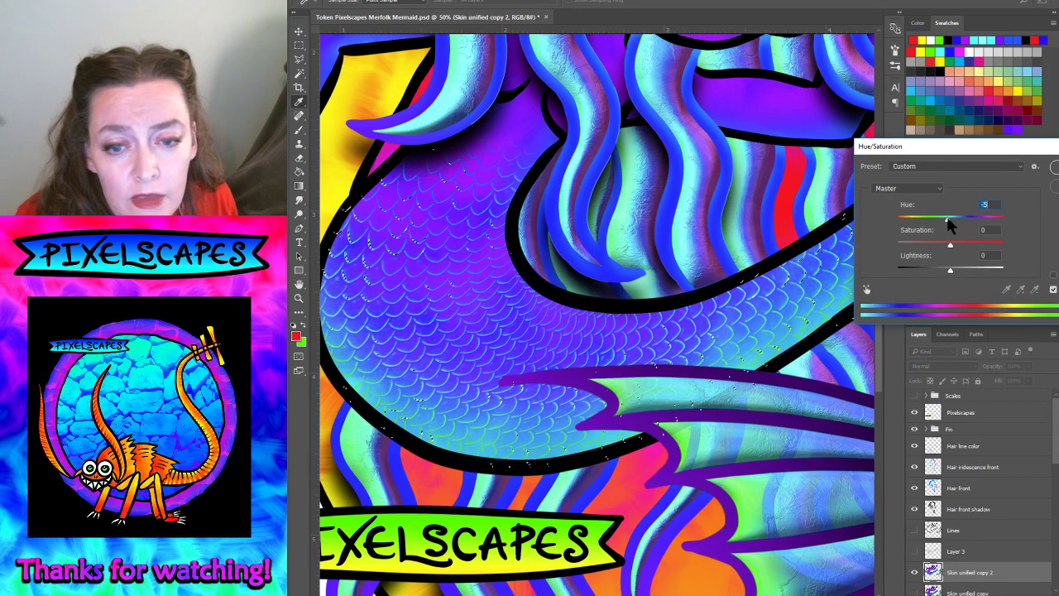
- Preview a +130 Hue shift on the feathered scale selection without applying it
mouse_move(948, 220)
left_mouse_down()
mouse_move(931, 221)
mouse_move(951, 240)
mouse_move(938, 232)
mouse_move(986, 217)
left_mouse_up()
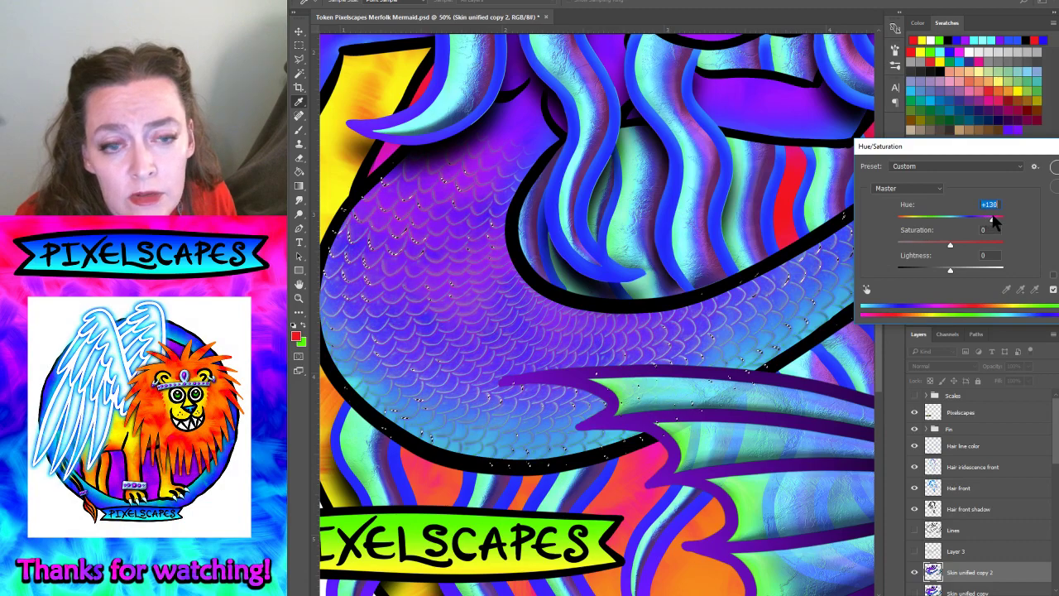
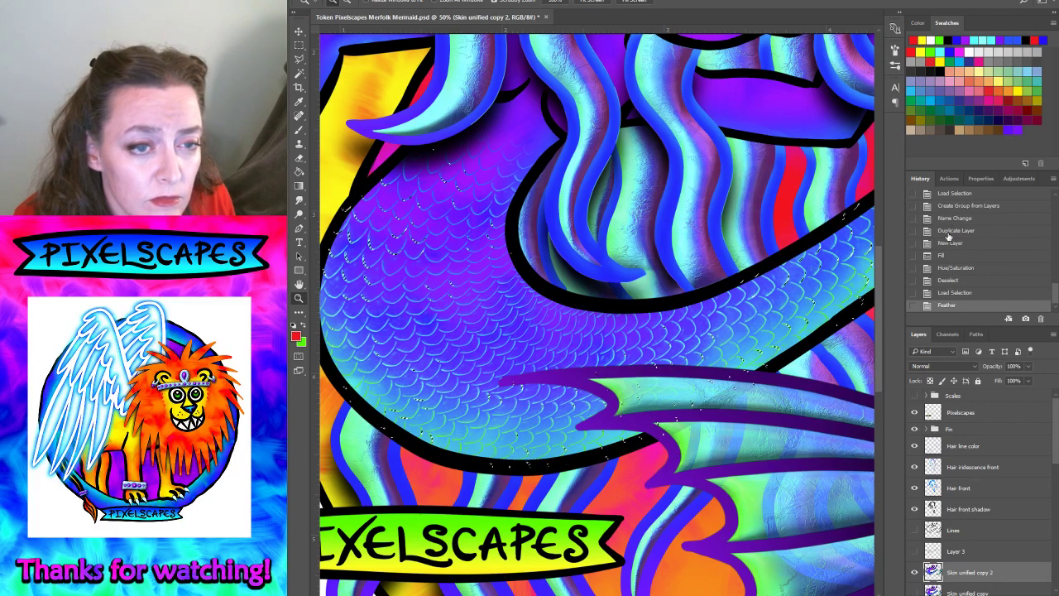
- Step through the History states from the scale fill to the feathered selection
scroll(949, 236, "up", 1)
scroll(949, 248, "up", 2)
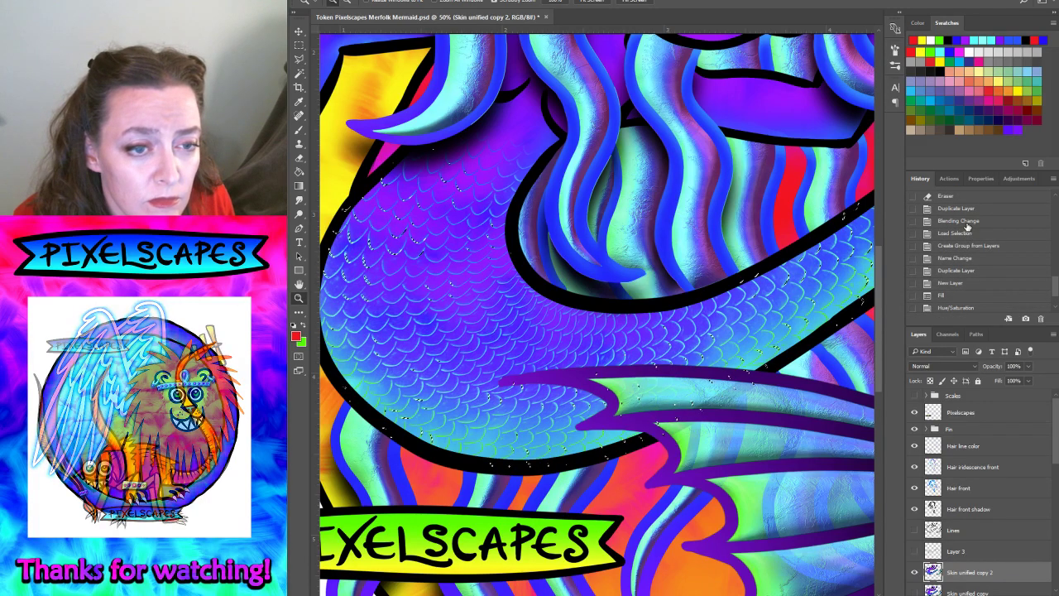
scroll(958, 283, "down", 3)
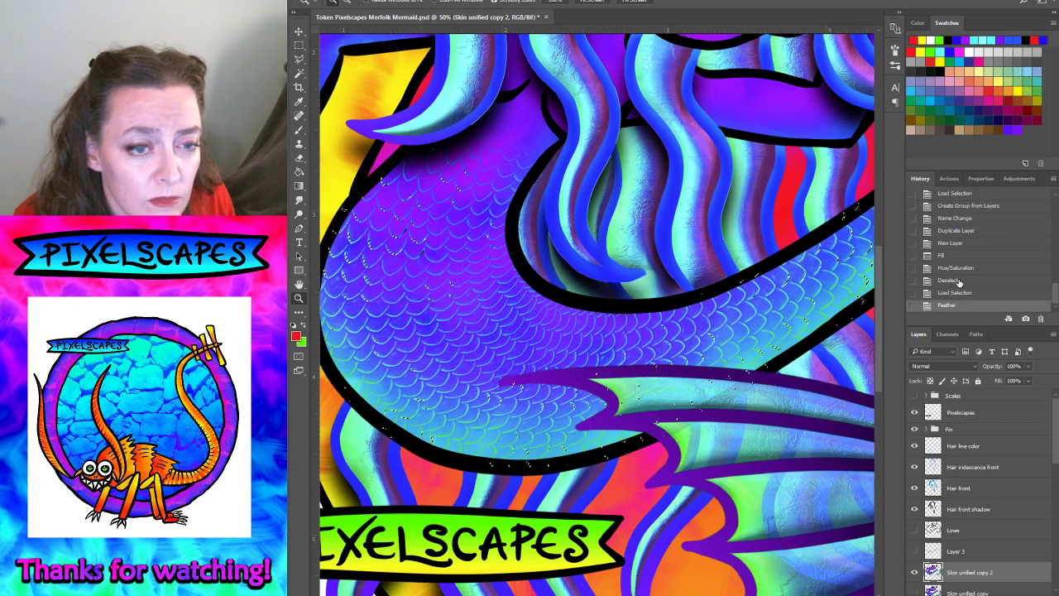
left_click(951, 257)
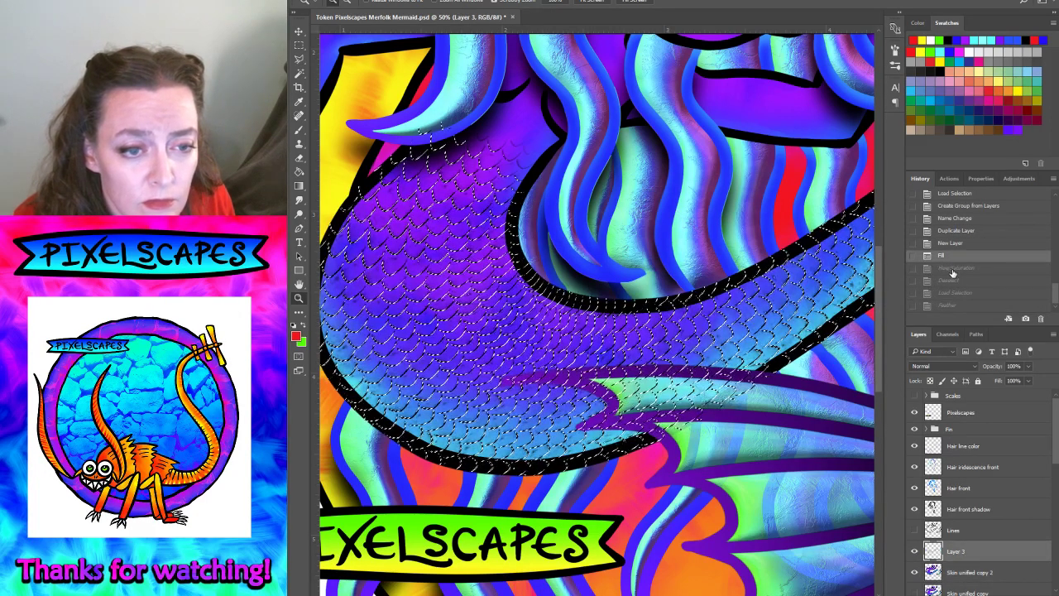
left_click(951, 268)
left_click(950, 281)
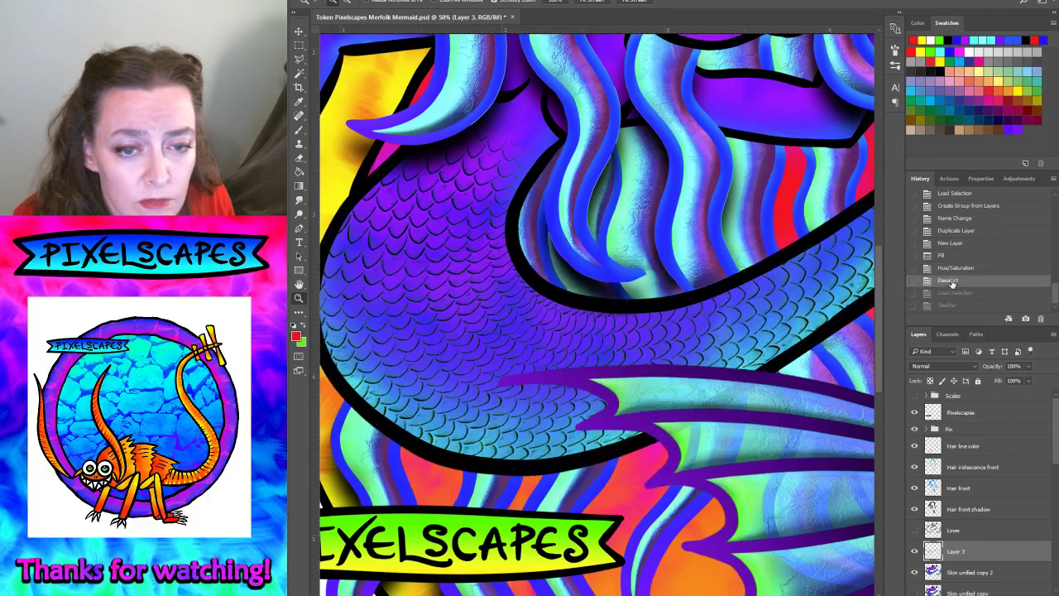
left_click(954, 293)
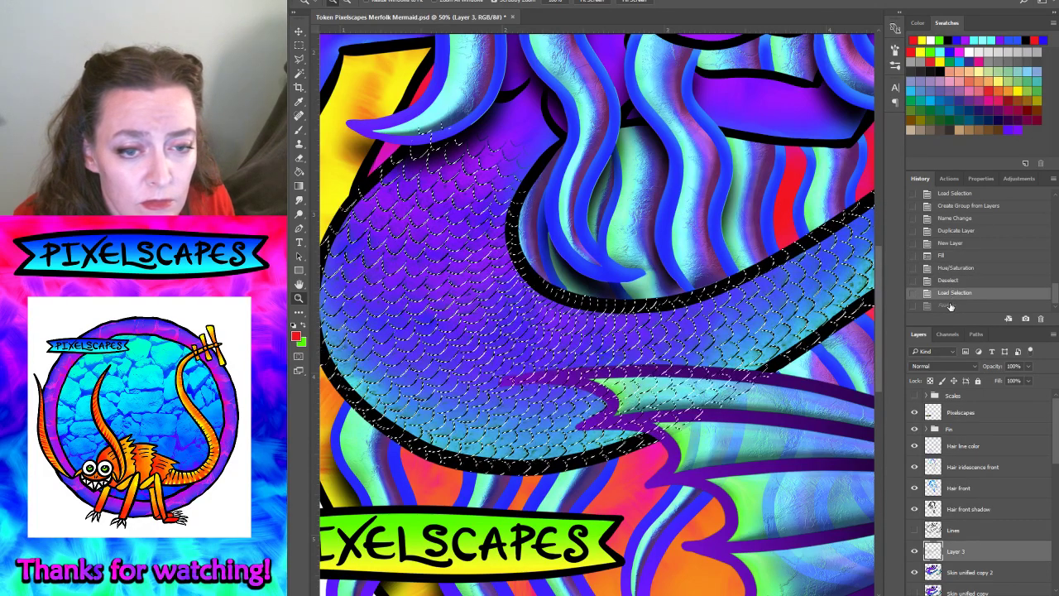
left_click(948, 306)
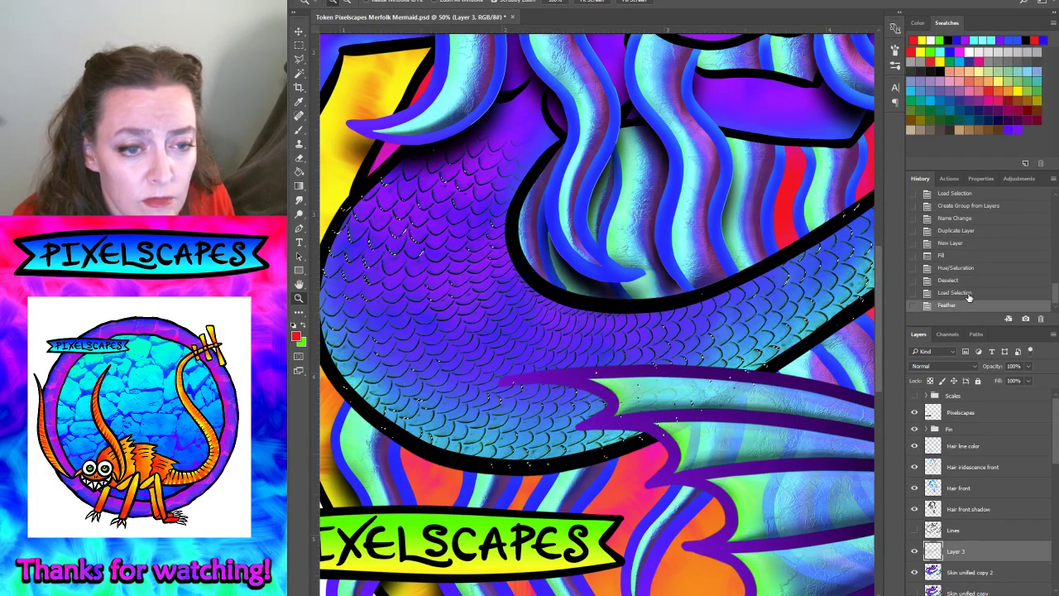
- Hide the black scale outlines layer and drop the current selection
left_click(914, 551)
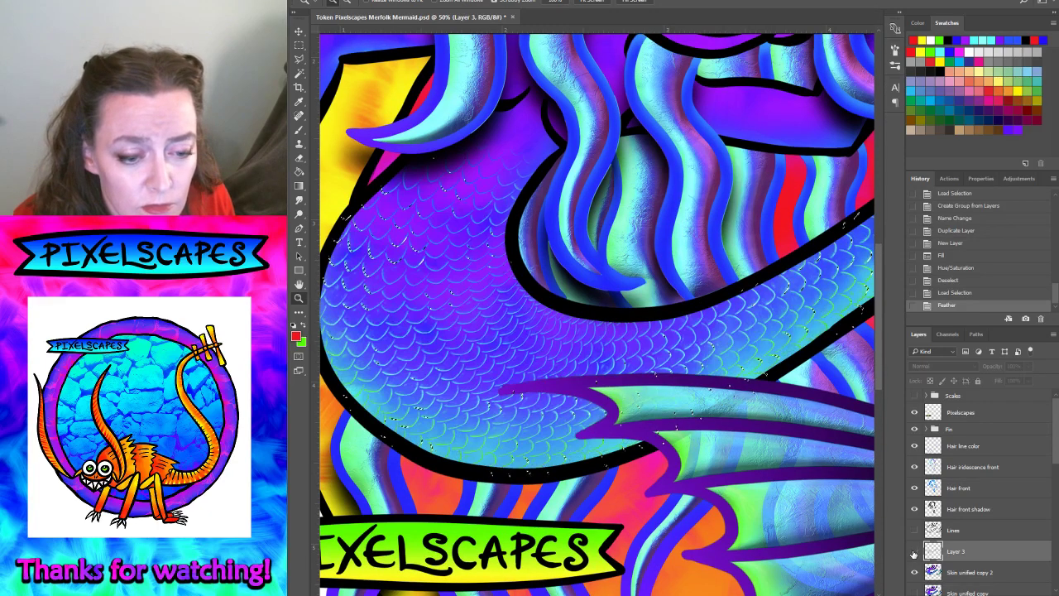
left_click(476, 2)
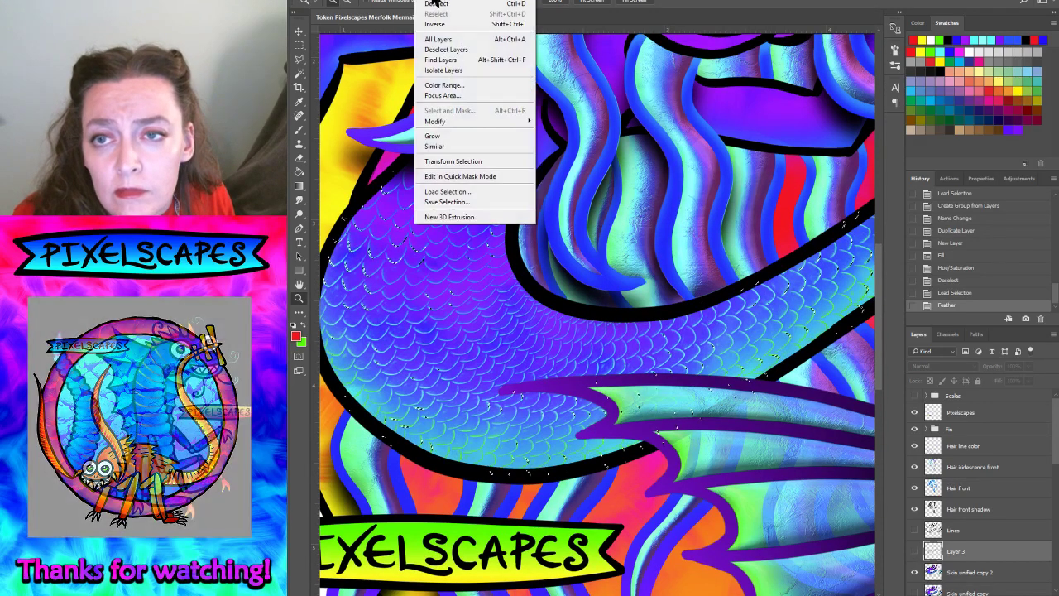
left_click(497, 23)
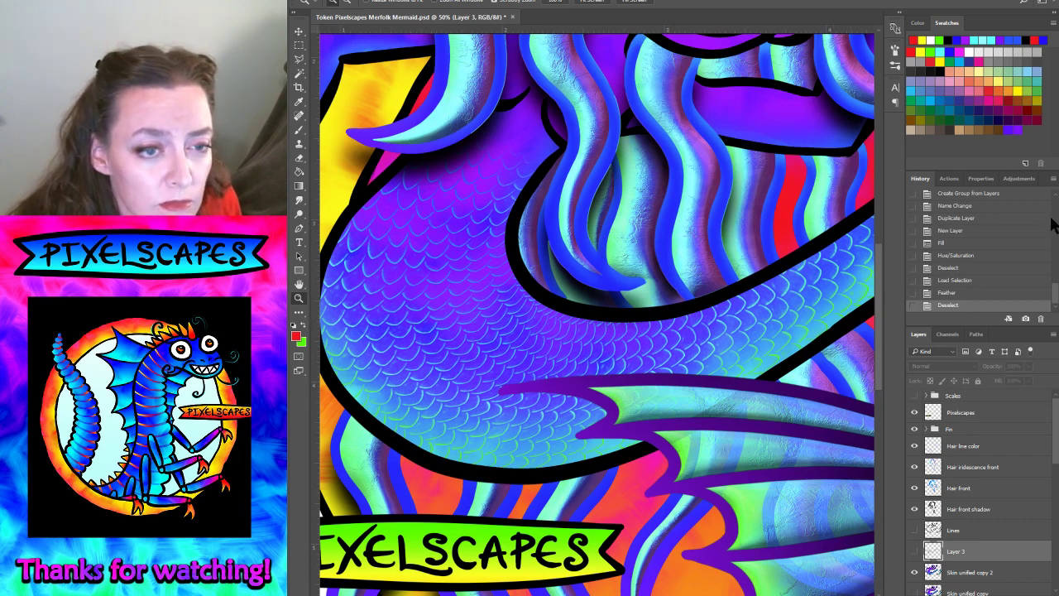
scroll(1052, 224, "up", 5)
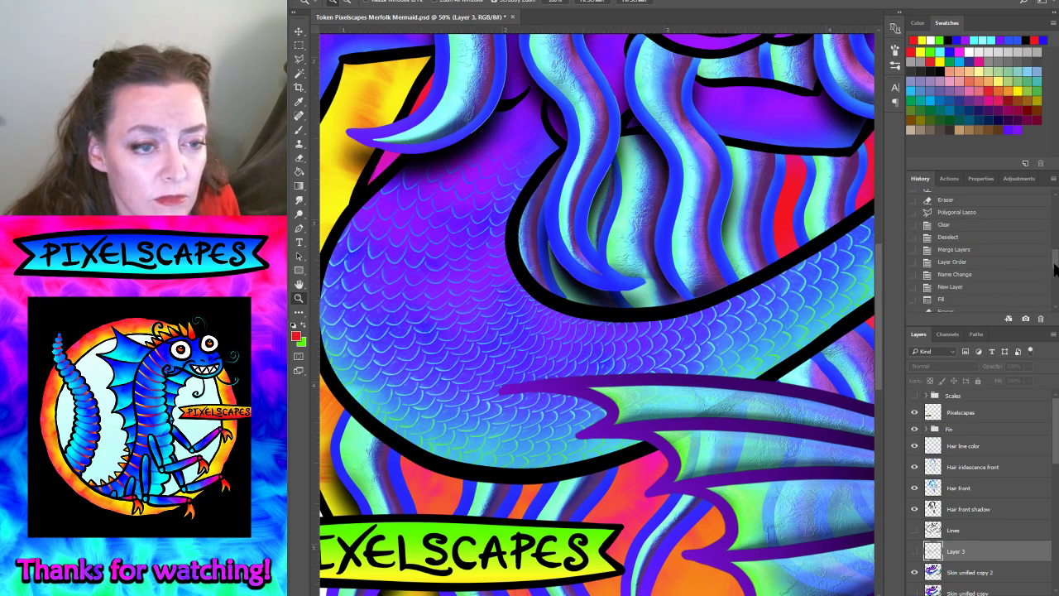
left_click_drag(1055, 269, 1057, 303)
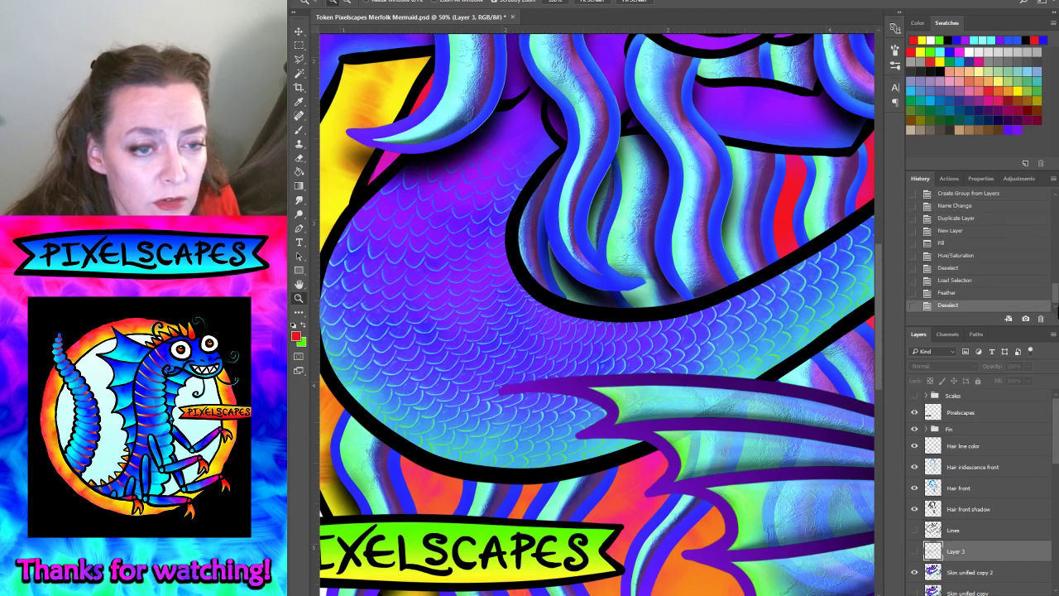
- Compare tail colours with and without the hue shift, hide selection edges, and revert before it
left_click(954, 255)
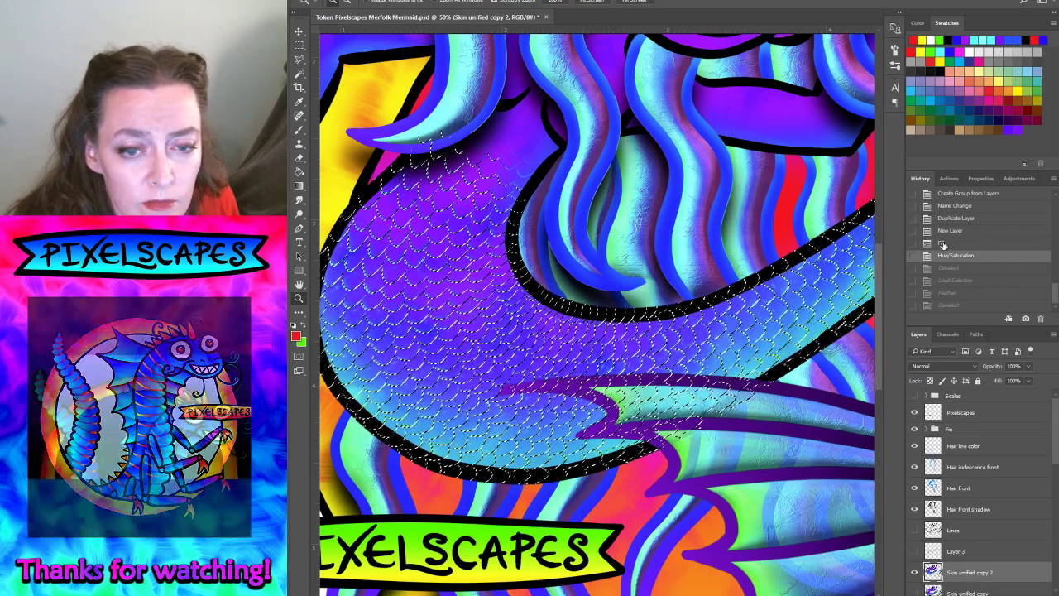
left_click(951, 245)
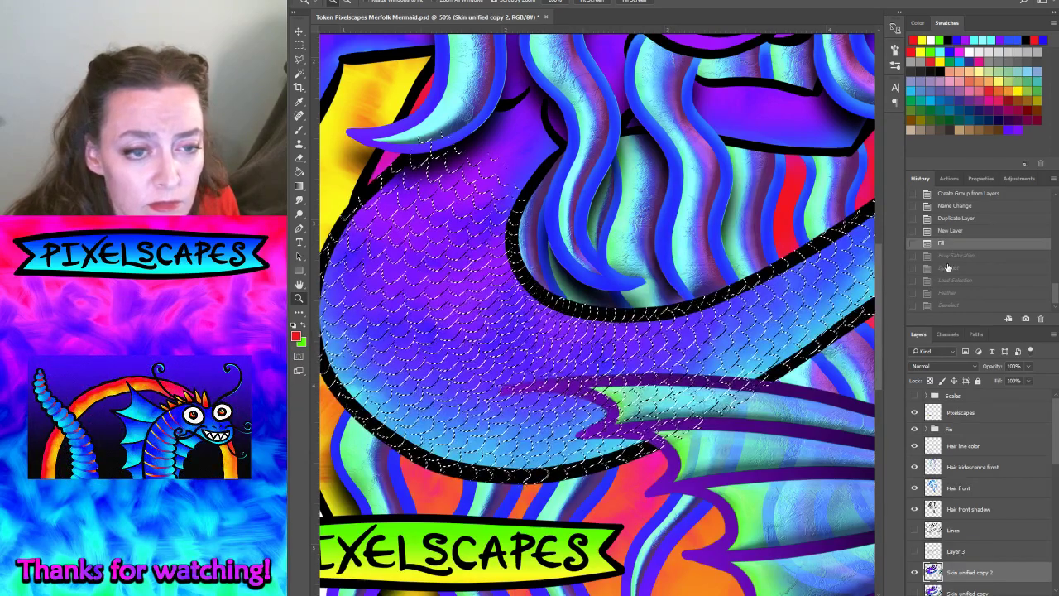
left_click(952, 255)
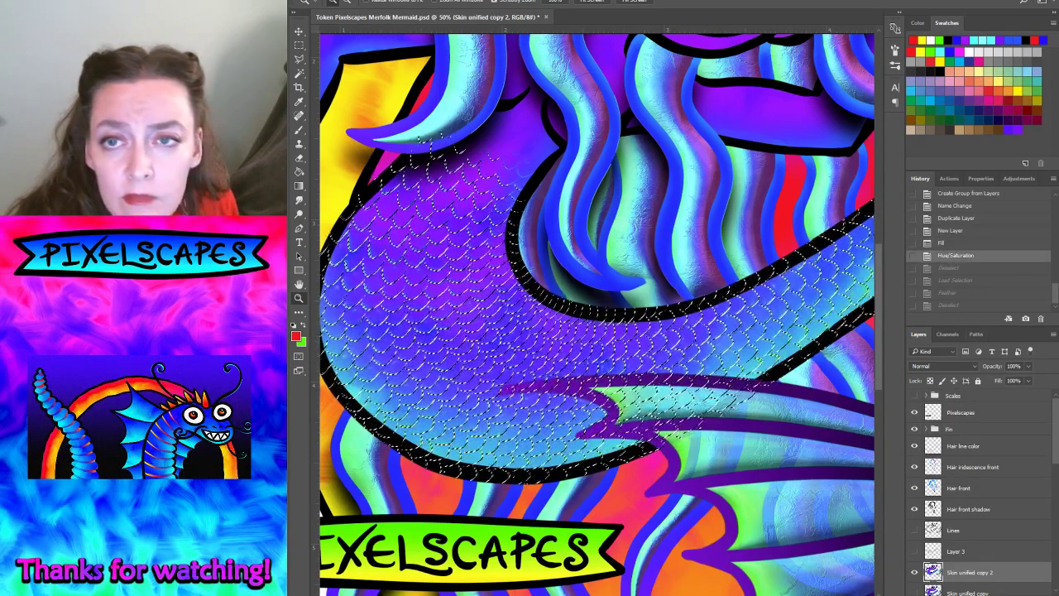
left_click(490, 1)
left_click(484, 152)
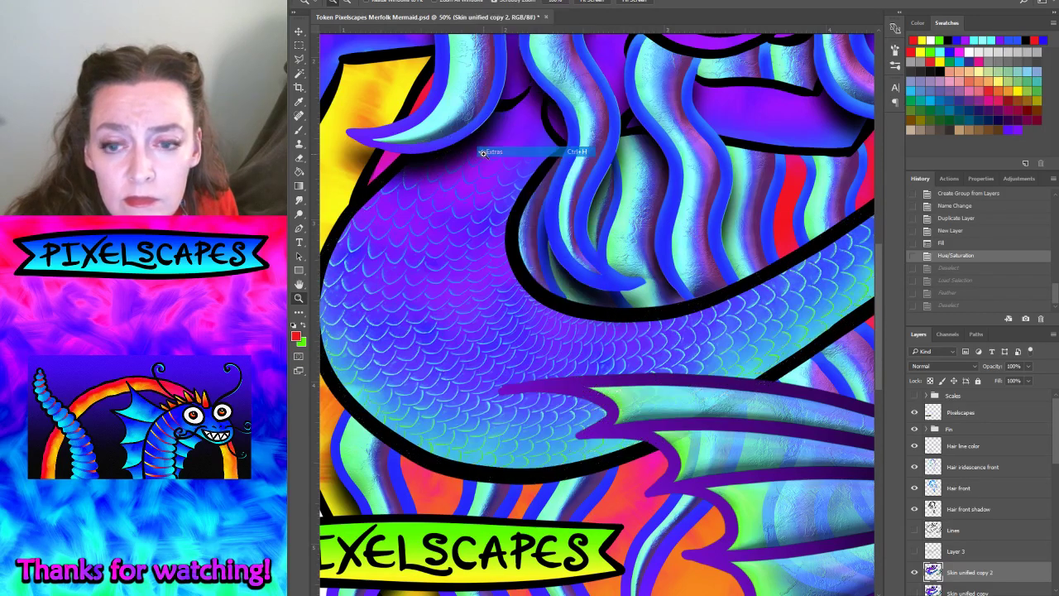
left_click(951, 244)
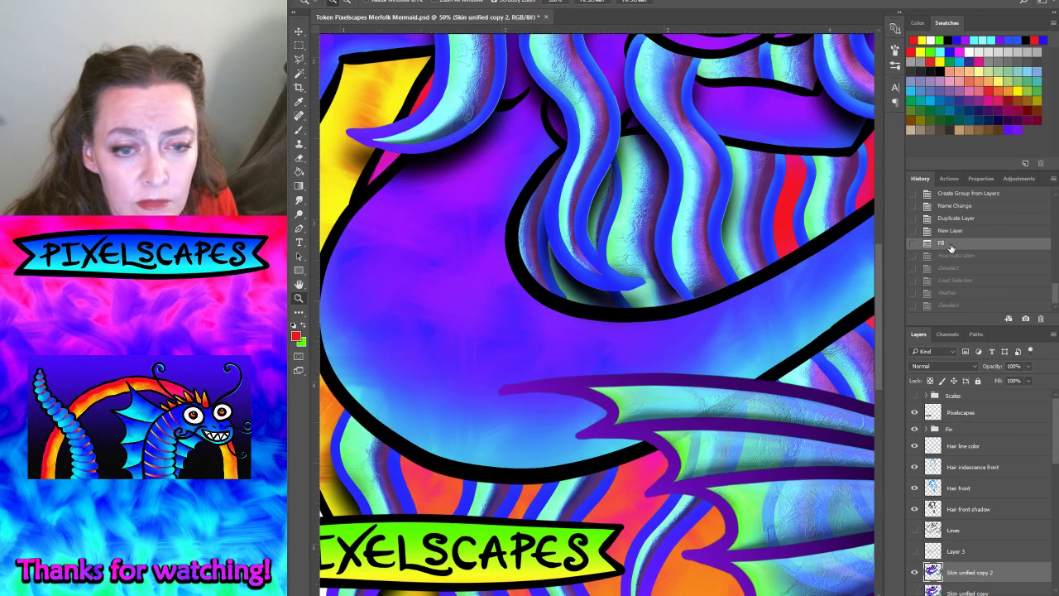
- Rename the scale outline layer to 'Scales'
left_click(915, 550)
left_click(915, 551)
double_click(956, 550)
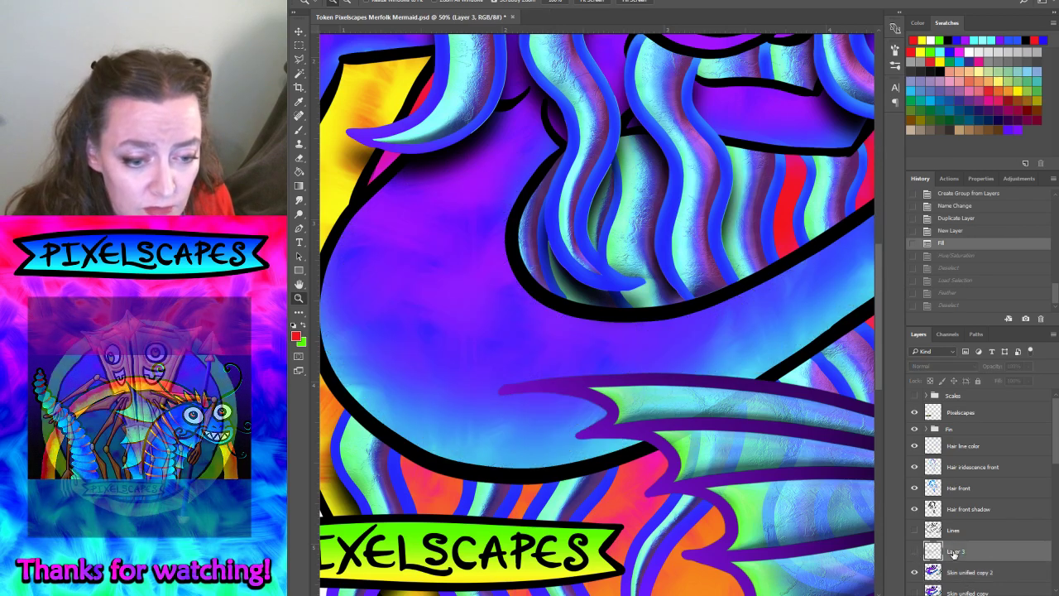
type("Scales")
key("Return")
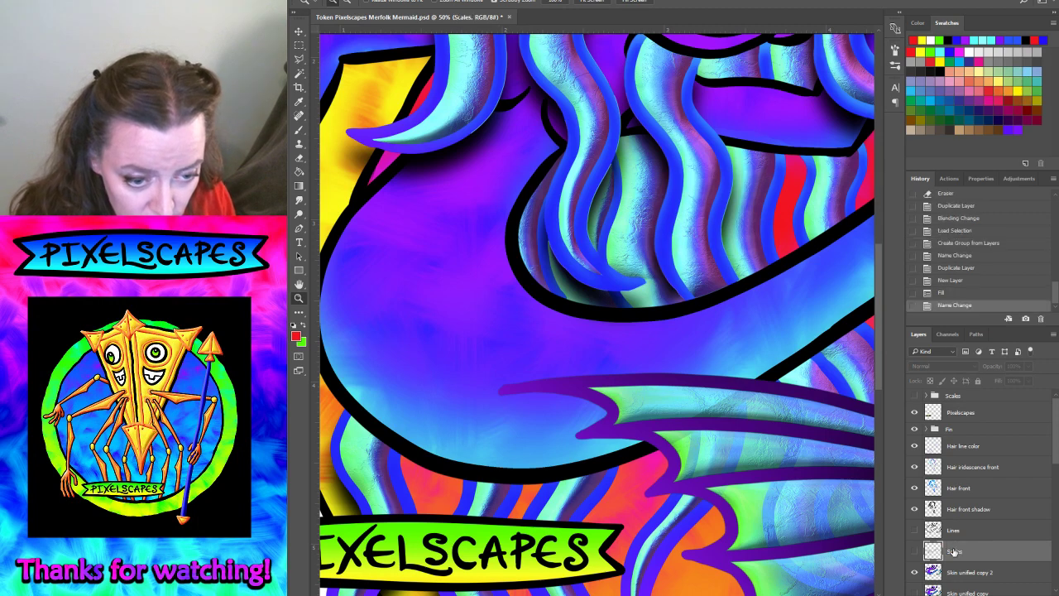
- Select the Skin unified copy 2 layer and browse the Filter menu without applying anything
left_click(960, 575)
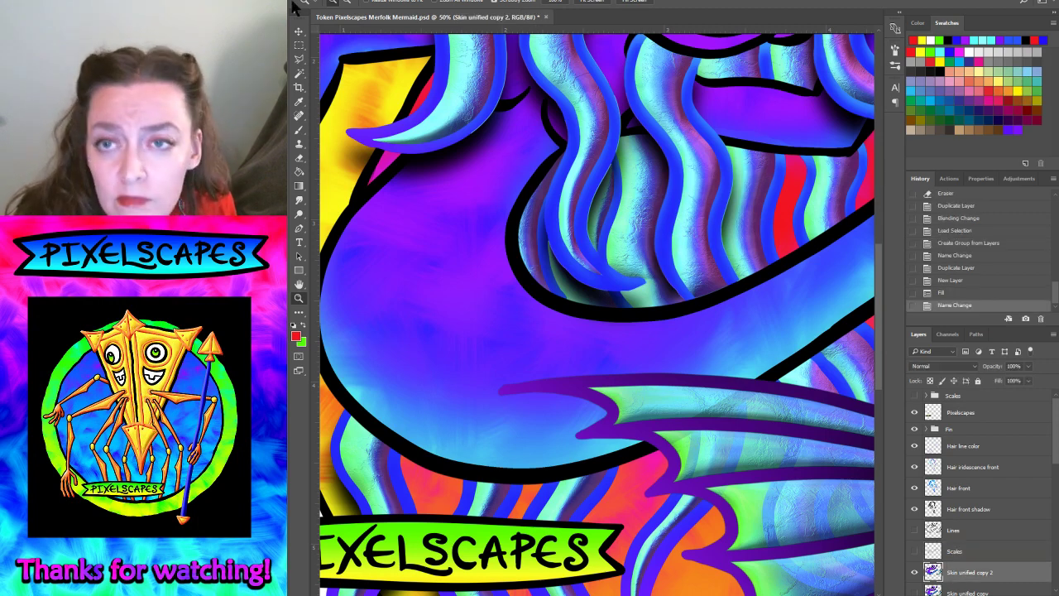
left_click(454, 0)
mouse_move(456, 100)
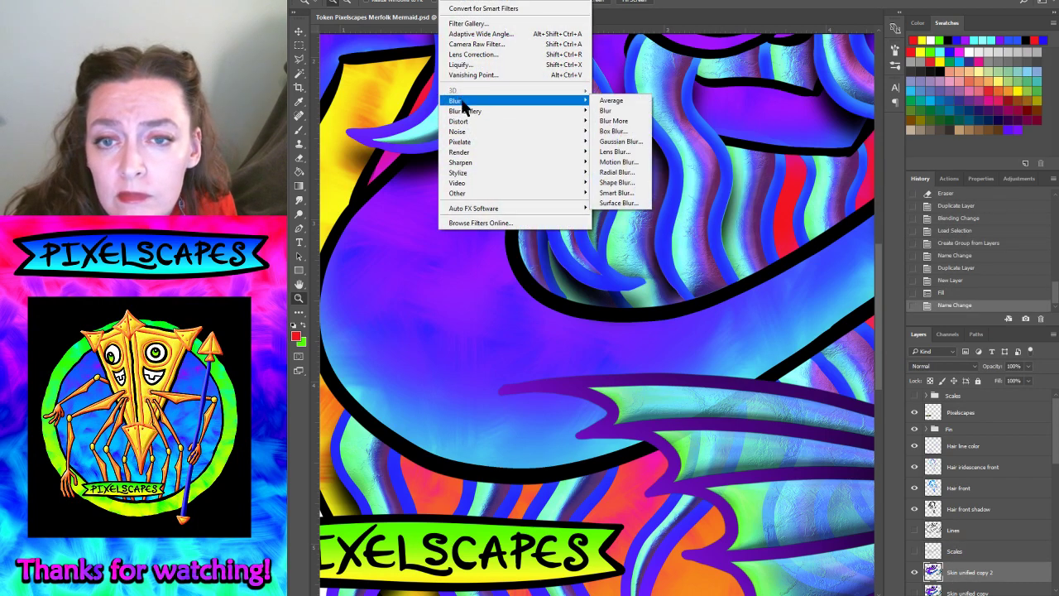
key("Escape")
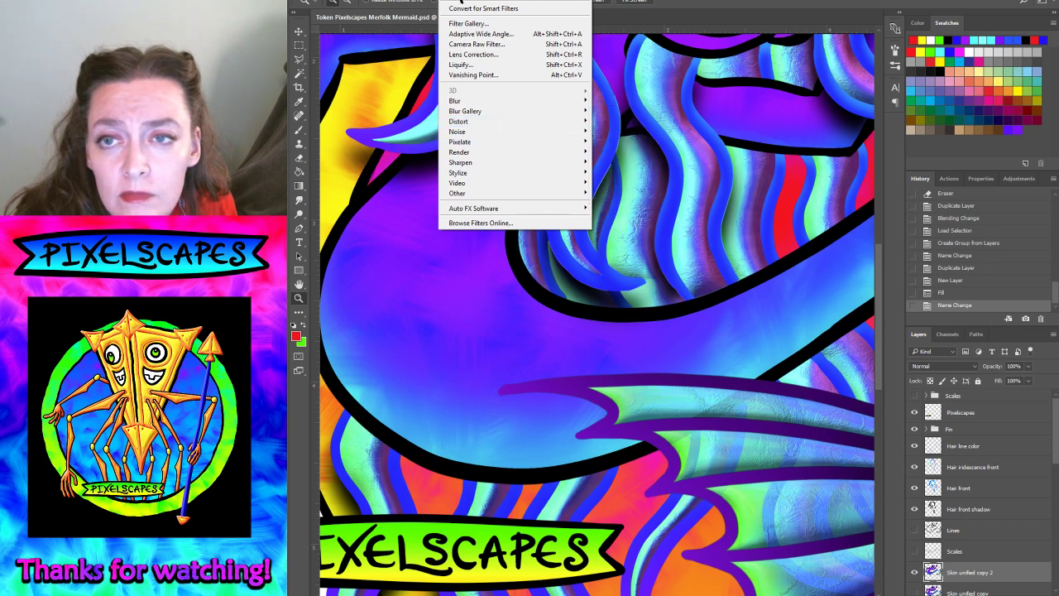
key("Escape")
left_click(426, 0)
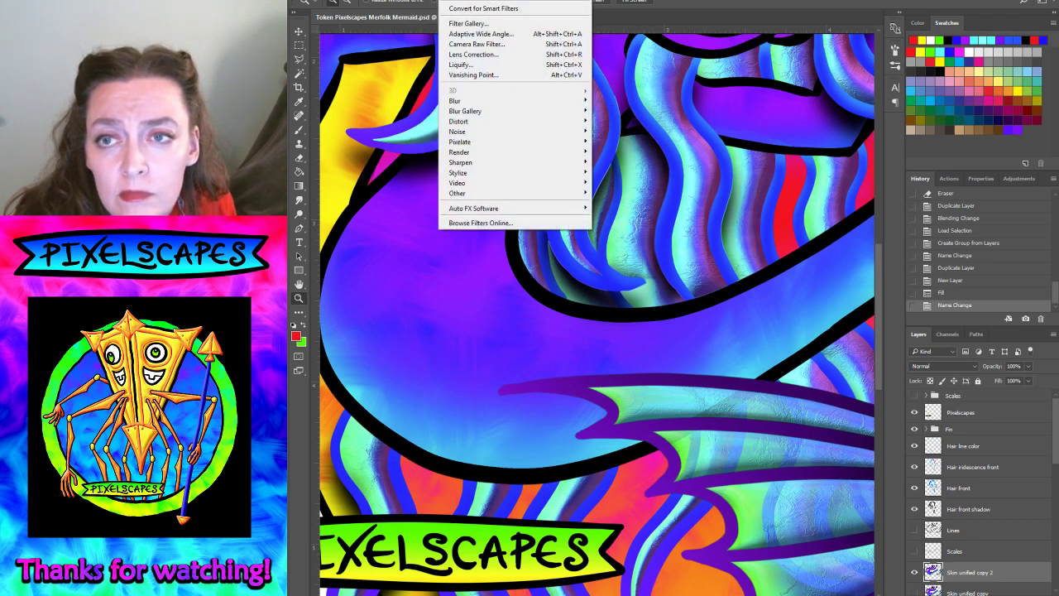
- Show the Scales layer and load a selection from its transparency
left_click(930, 556)
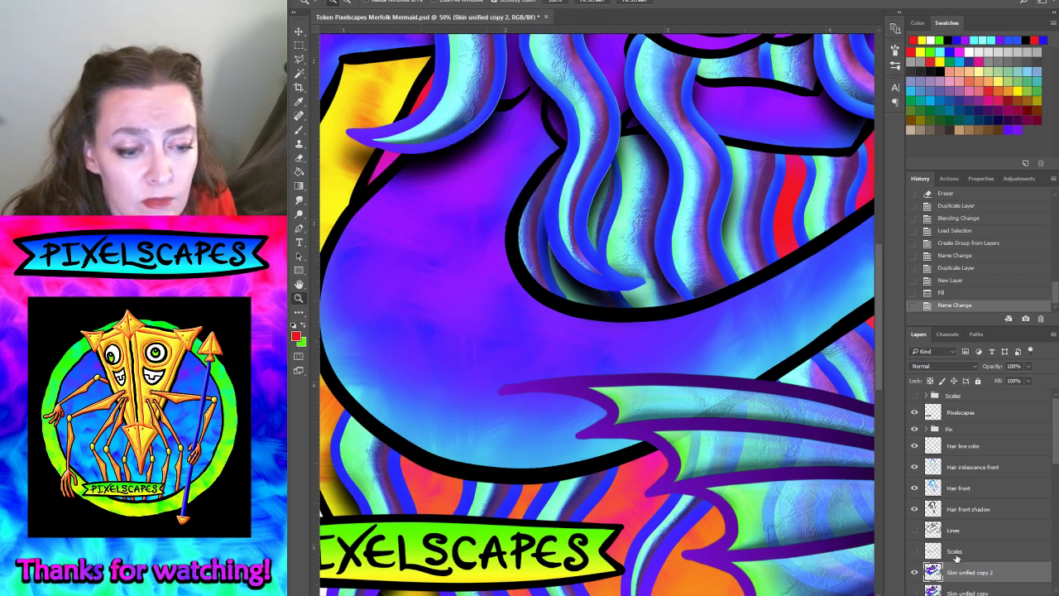
left_click(952, 551)
left_click(914, 551)
left_click(426, 0)
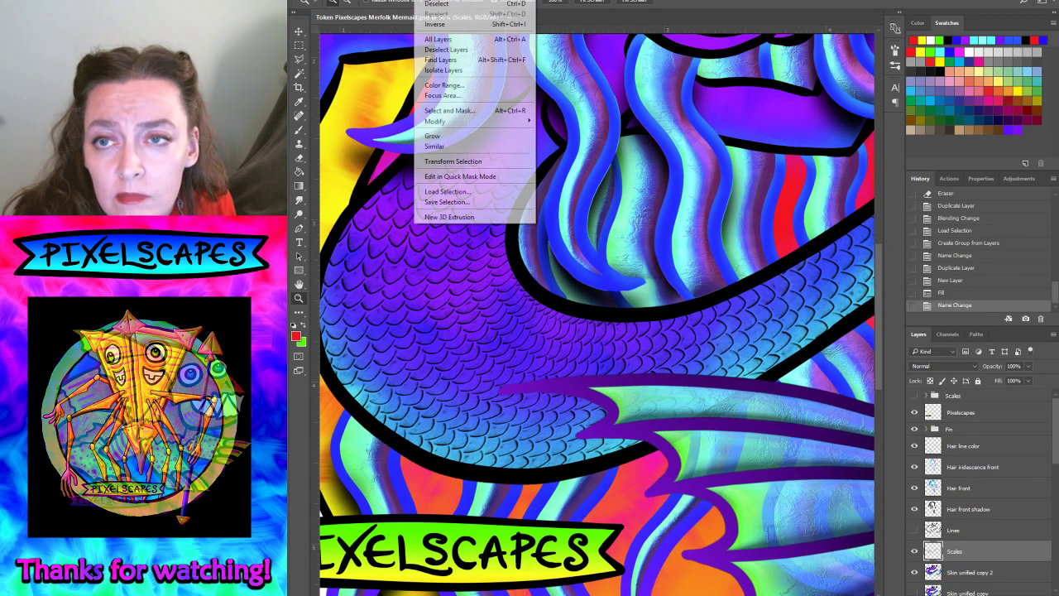
left_click(471, 175)
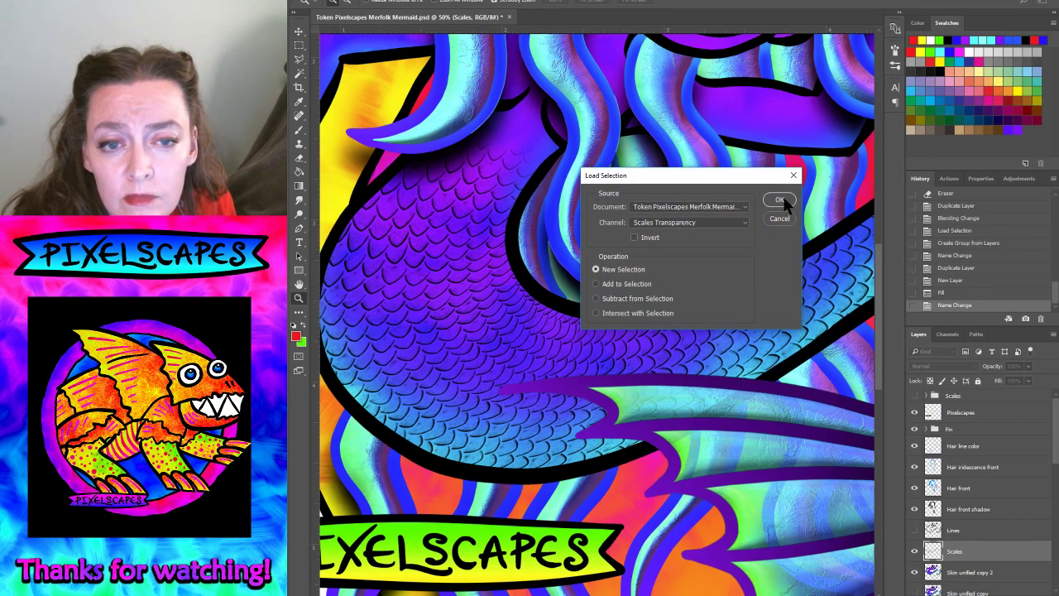
left_click(779, 201)
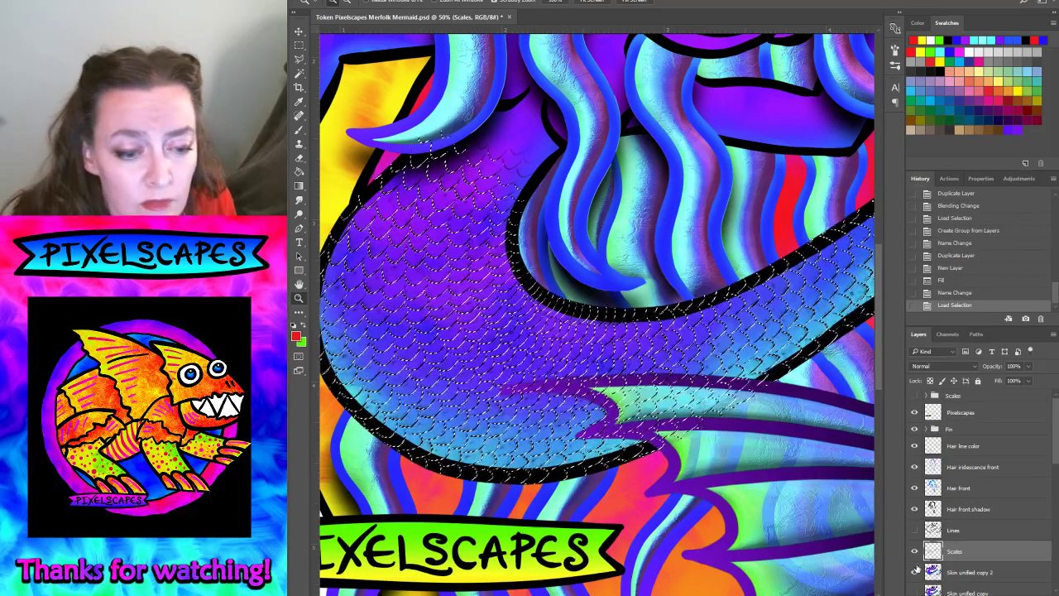
- Expand the scale selection by 19 pixels with Skin unified copy 2 active
left_click(951, 571)
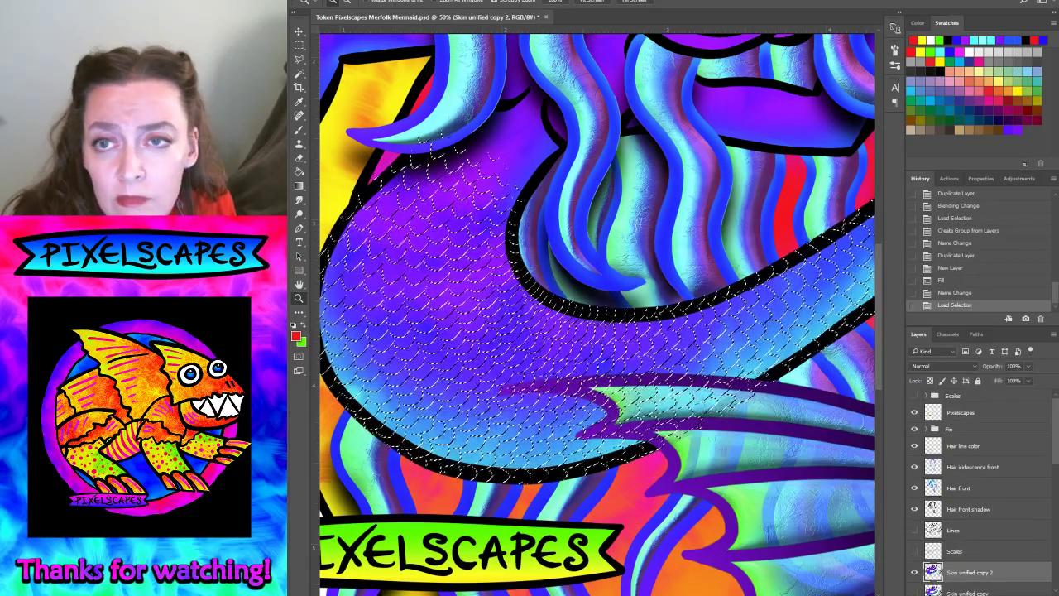
left_click(426, 0)
mouse_move(435, 120)
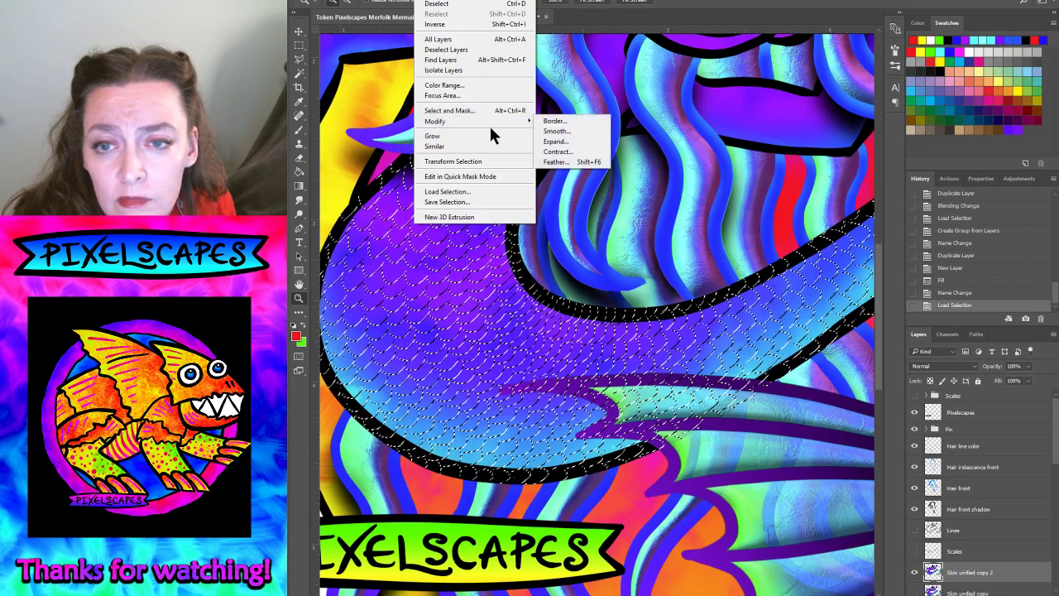
left_click(555, 142)
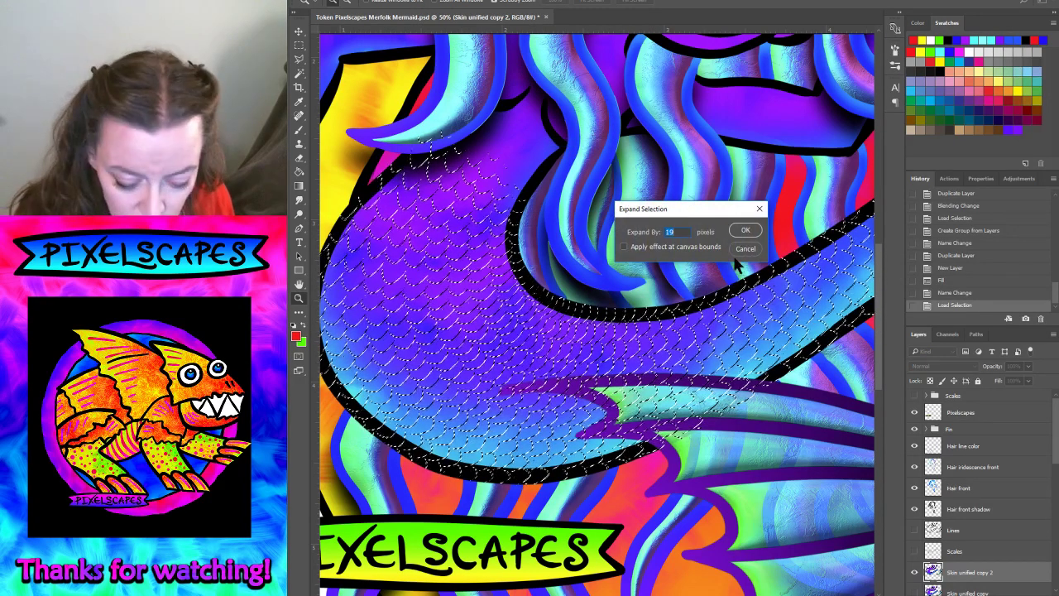
type("1")
left_click(745, 230)
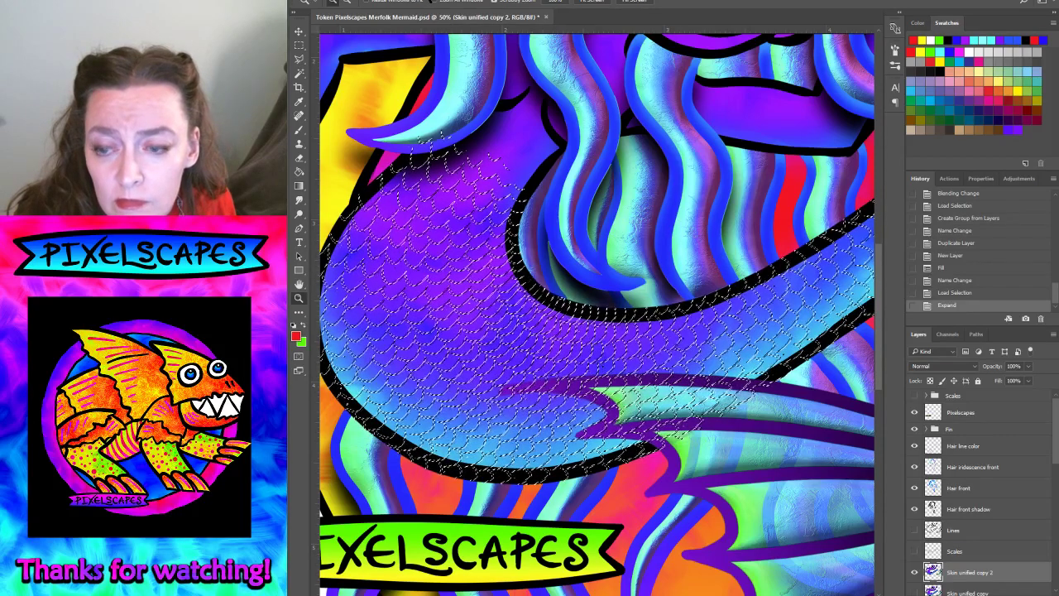
- Feather the expanded selection by 4 pixels
left_click(426, 0)
mouse_move(435, 121)
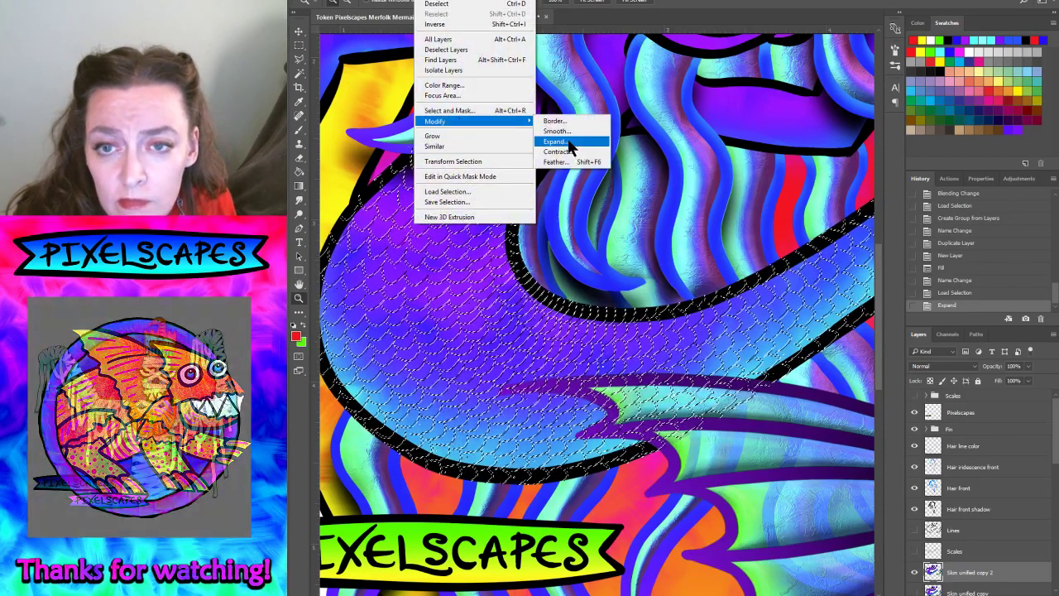
left_click(556, 161)
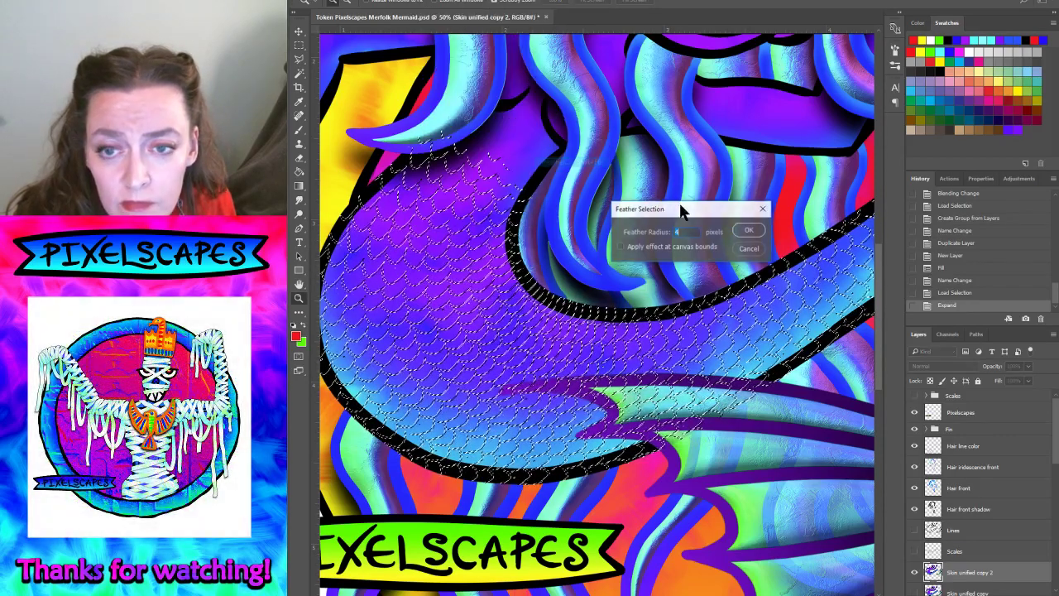
left_click(748, 233)
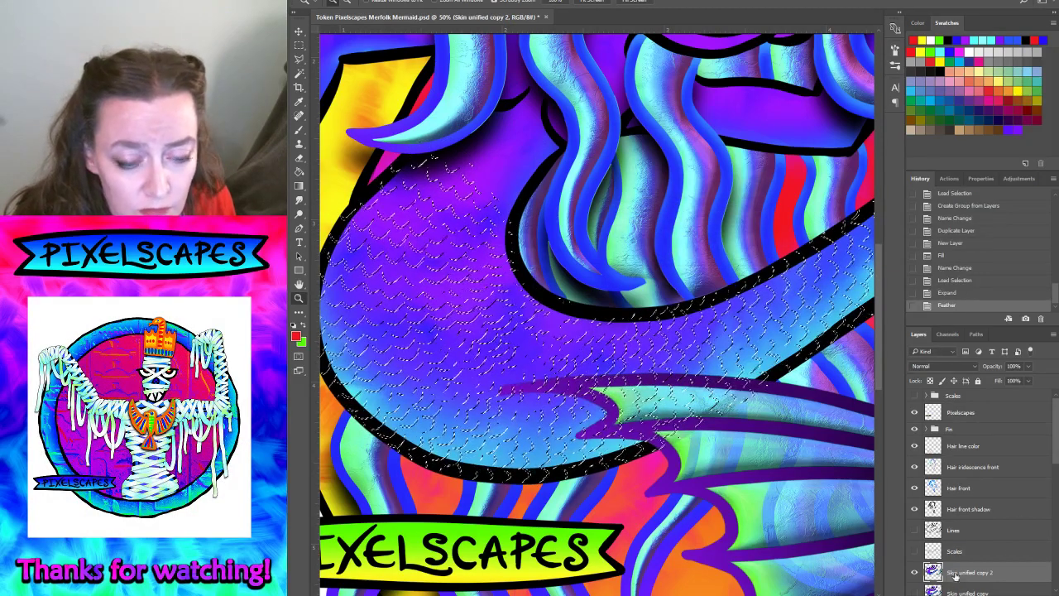
scroll(955, 576, "down", 2)
- Hide the selection edges via View > Extras
key("ctrl+u")
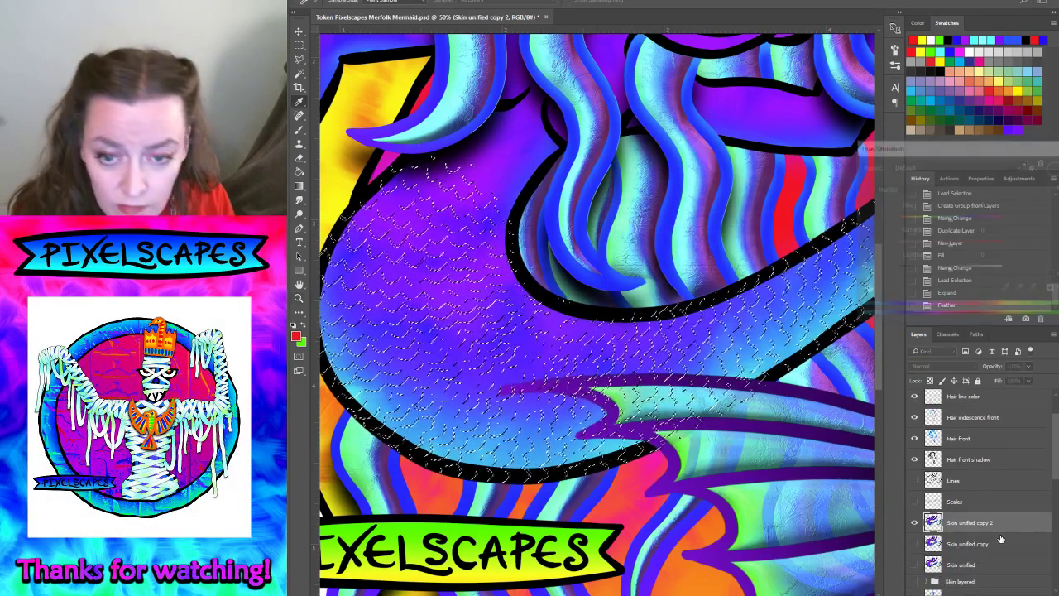
key("Escape")
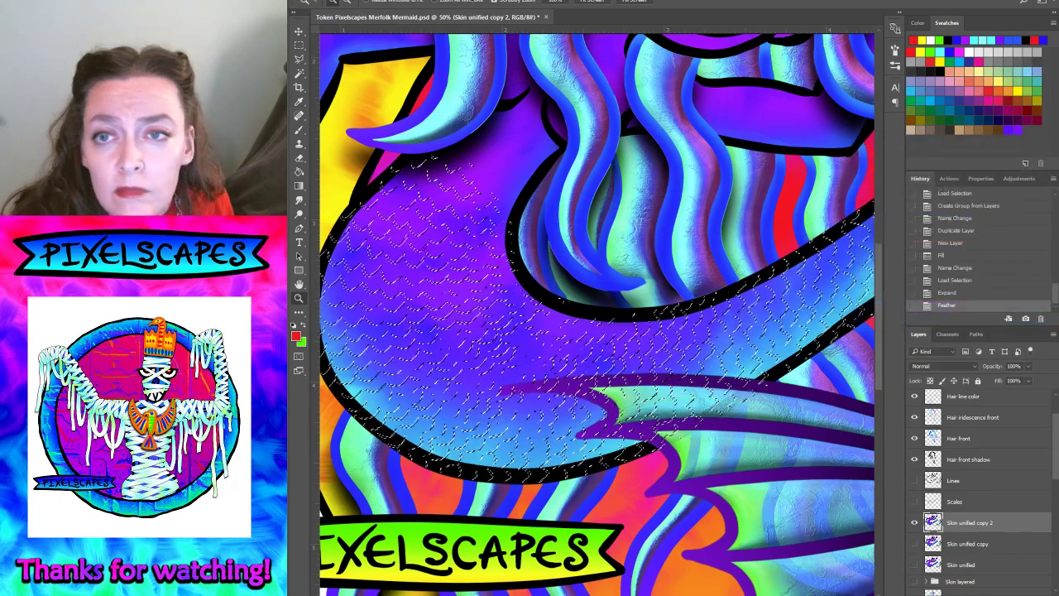
left_click(489, 1)
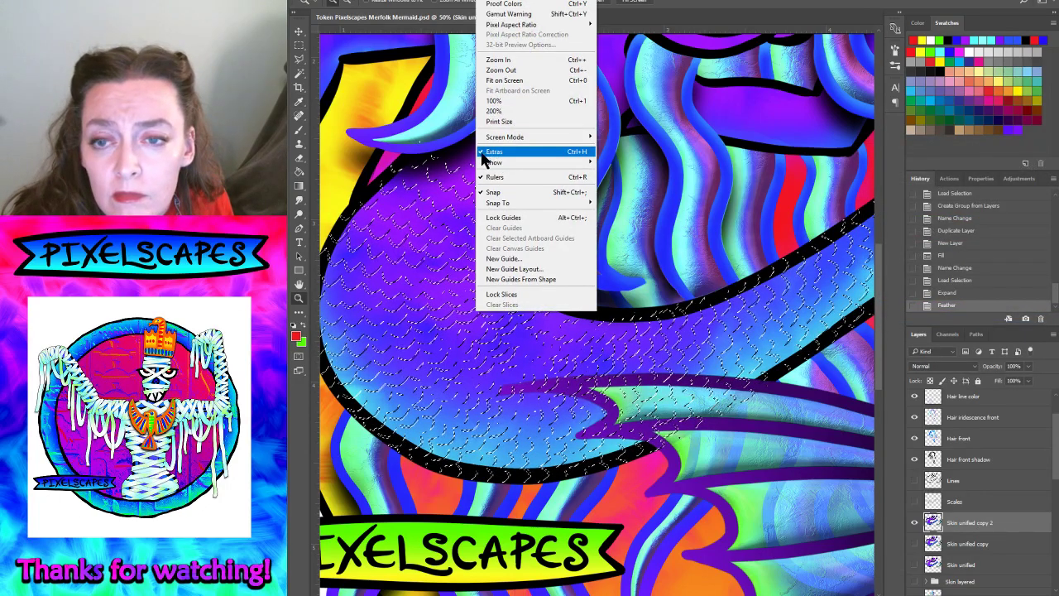
left_click(494, 153)
- Shift the selected skin's hue to -75 and zoom out to view the whole mermaid
key("ctrl+u")
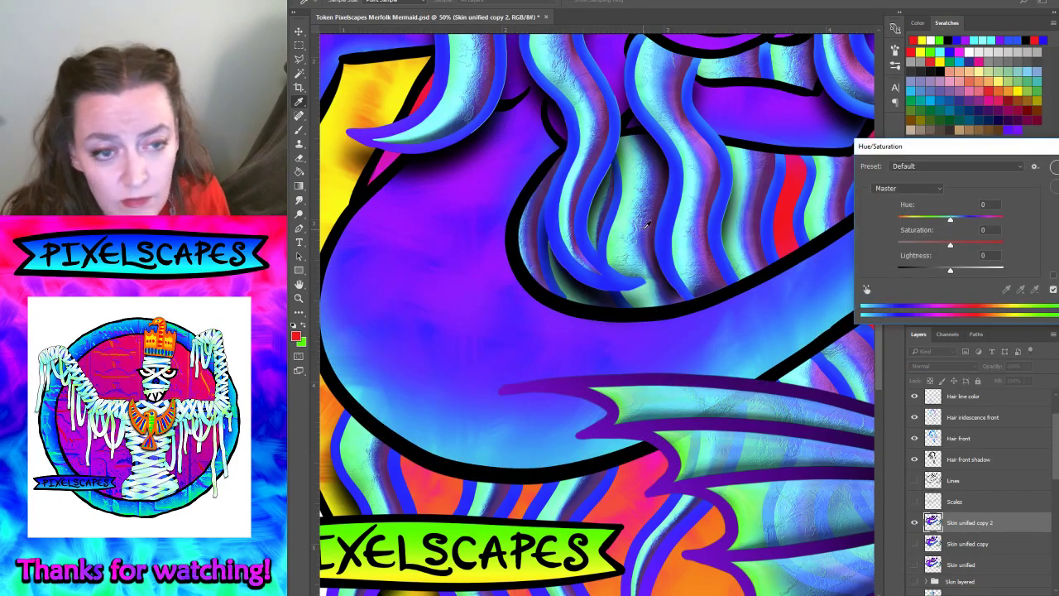
scroll(647, 224, "down", 2)
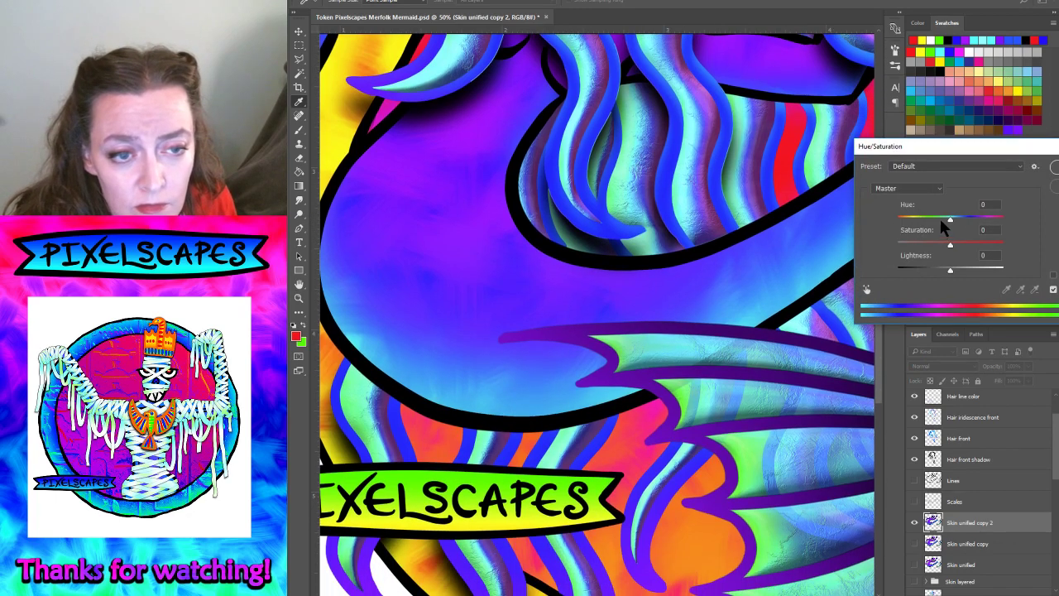
left_click_drag(949, 220, 915, 221)
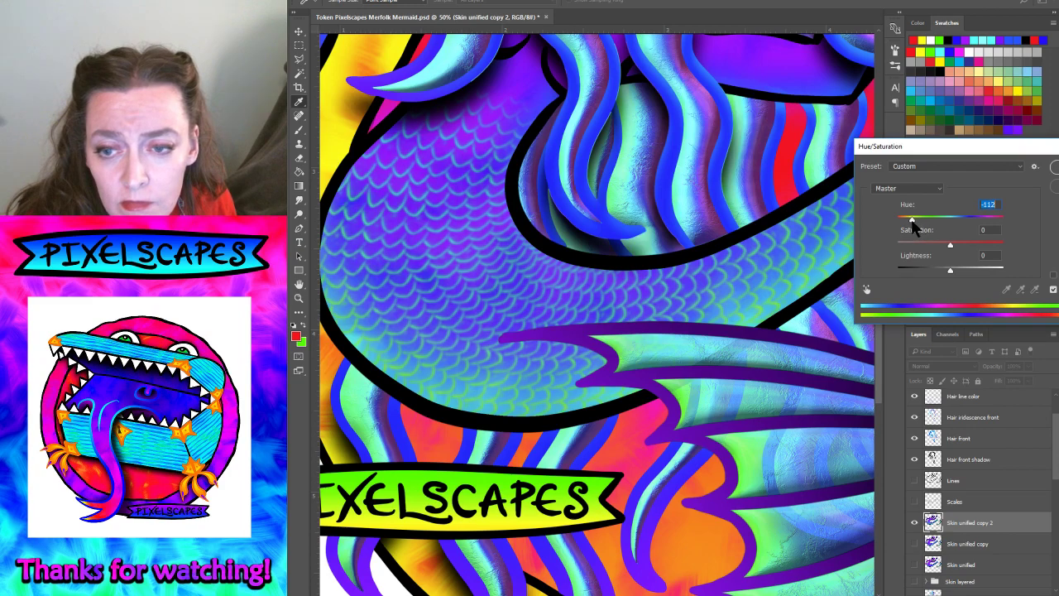
left_click_drag(917, 220, 920, 220)
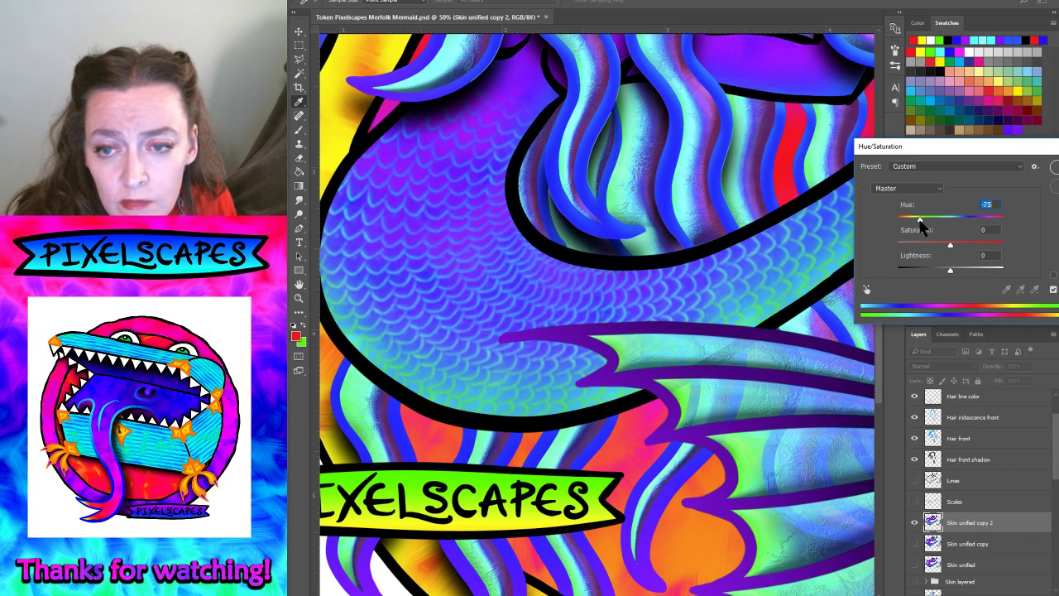
left_click(1056, 168)
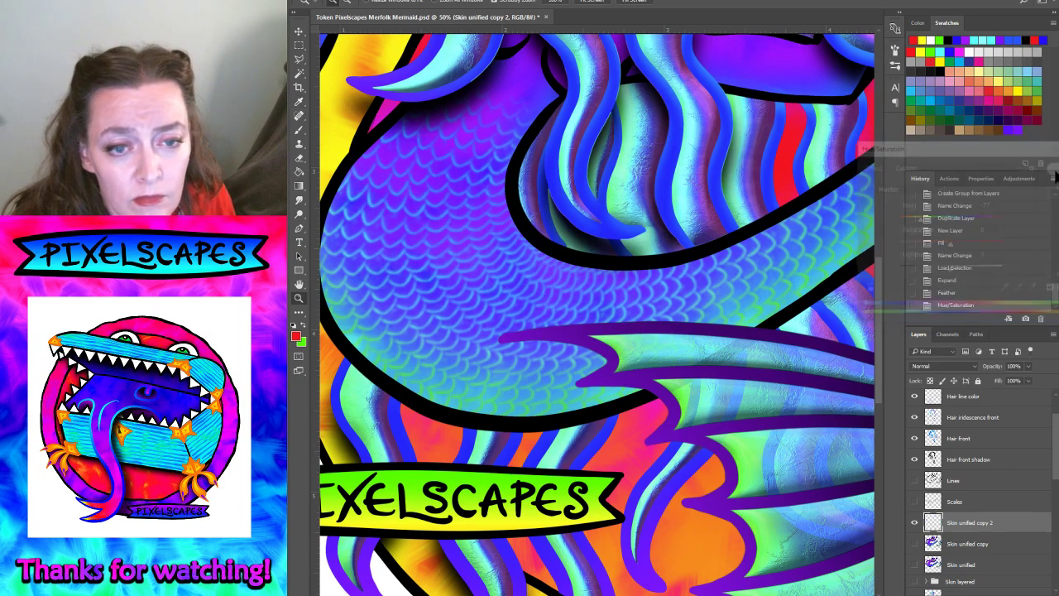
key("ctrl+minus")
key("ctrl+minus")
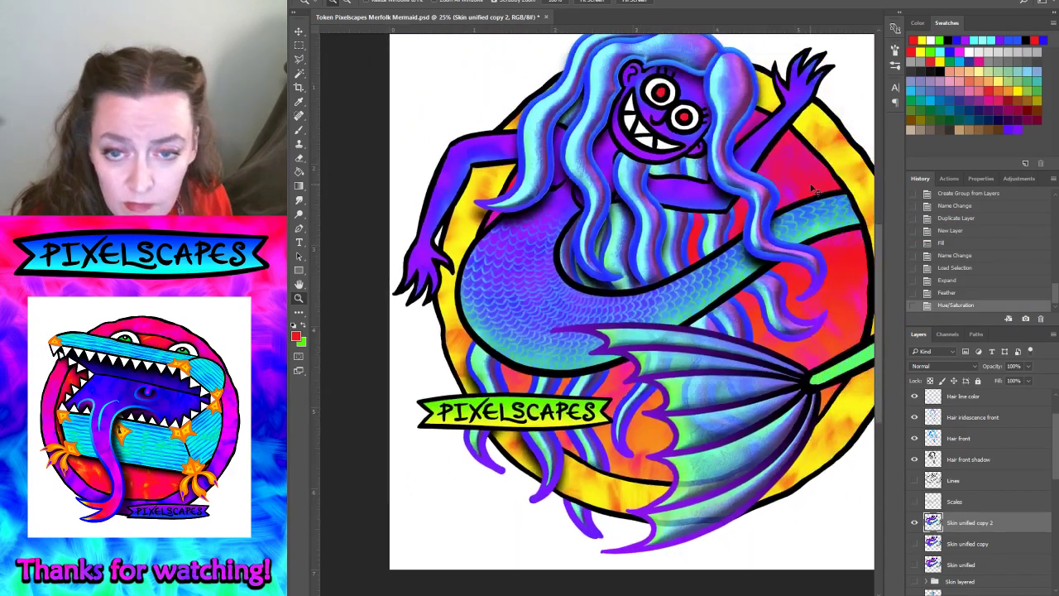
key("ctrl+minus")
key("ctrl+plus")
key("ctrl+plus")
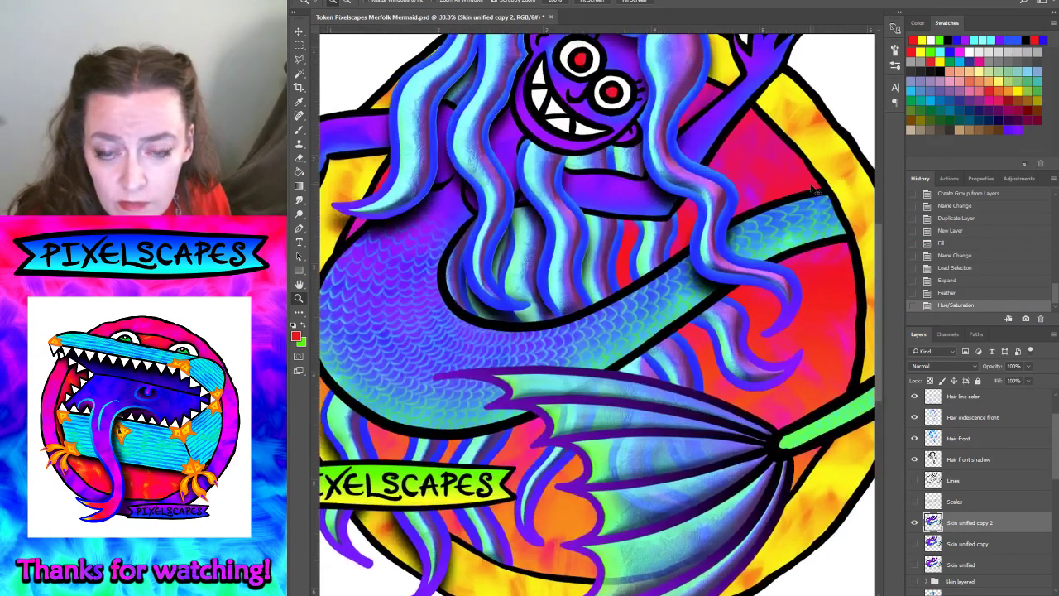
key("ctrl+minus")
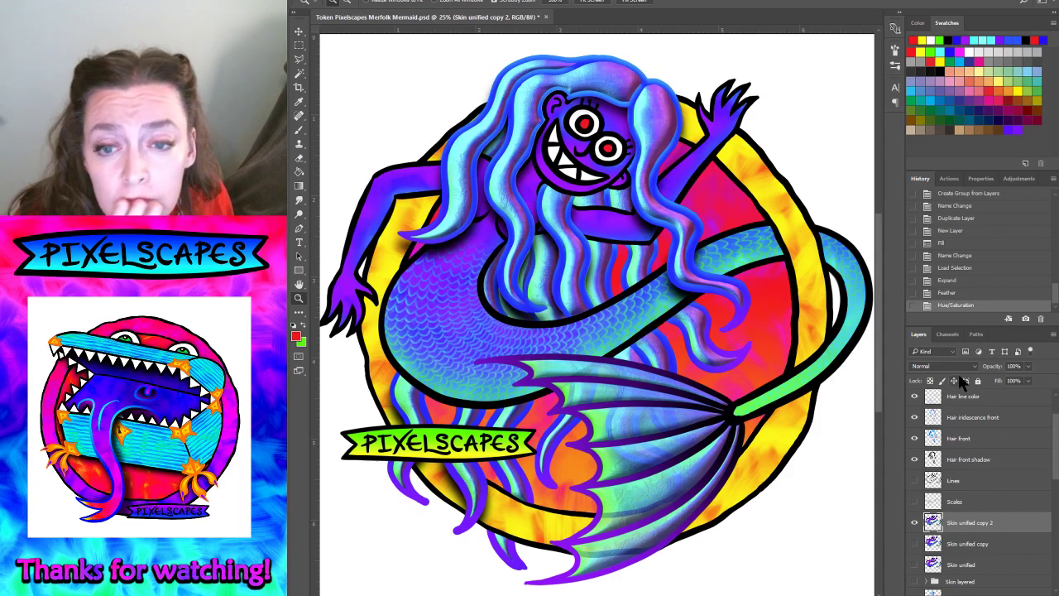
- Revert to the Feather history state and add a new layer named 'Scale color'
left_click(948, 293)
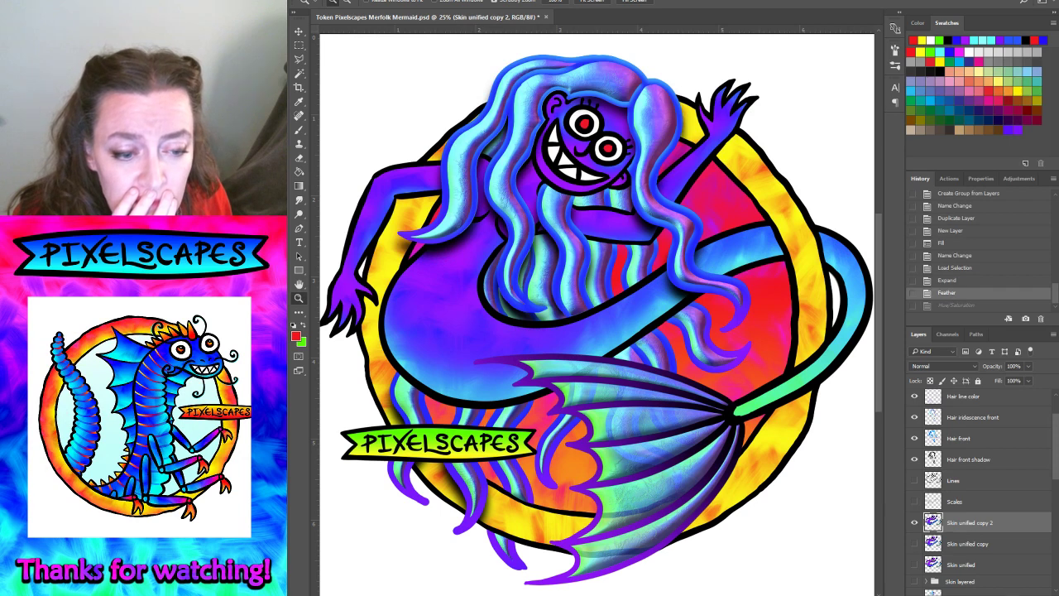
key("ctrl+shift+alt+n")
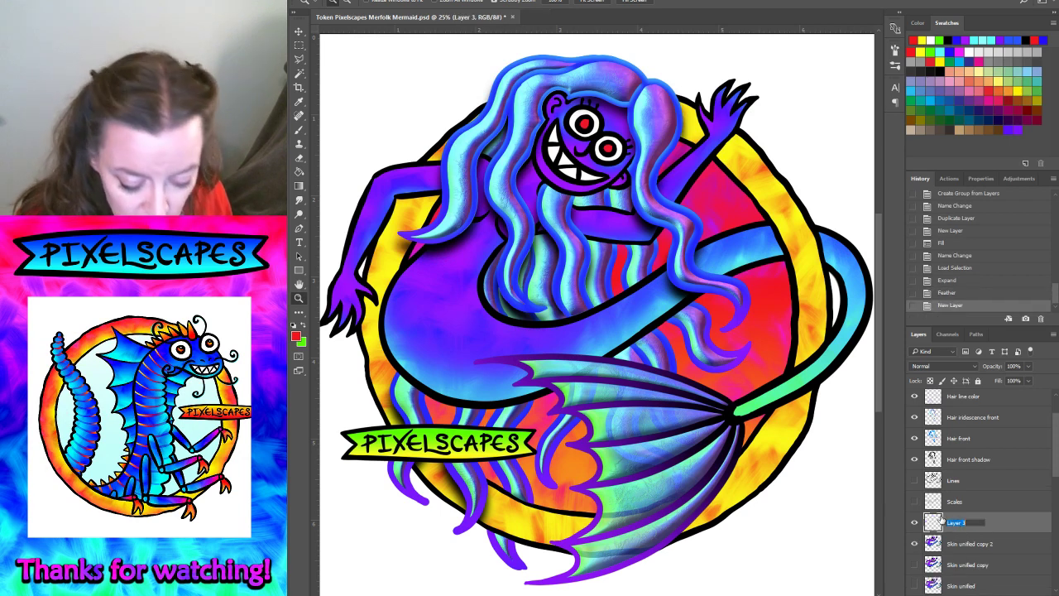
type("Scale color")
key("Return")
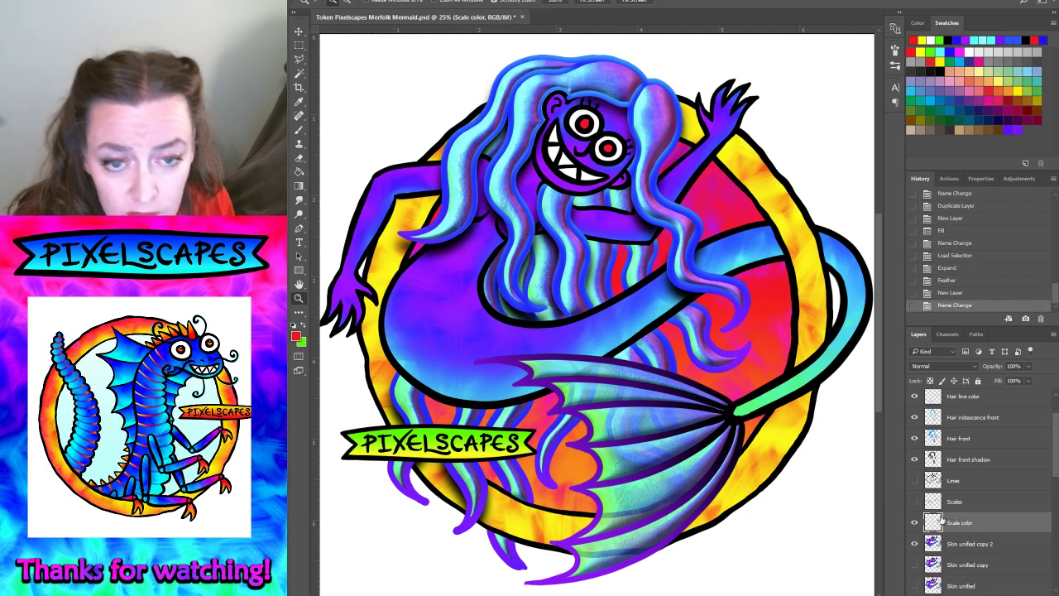
- Sample the tail's green and brush it over belly, tail, fin and tail edge, then deselect
left_click(299, 101)
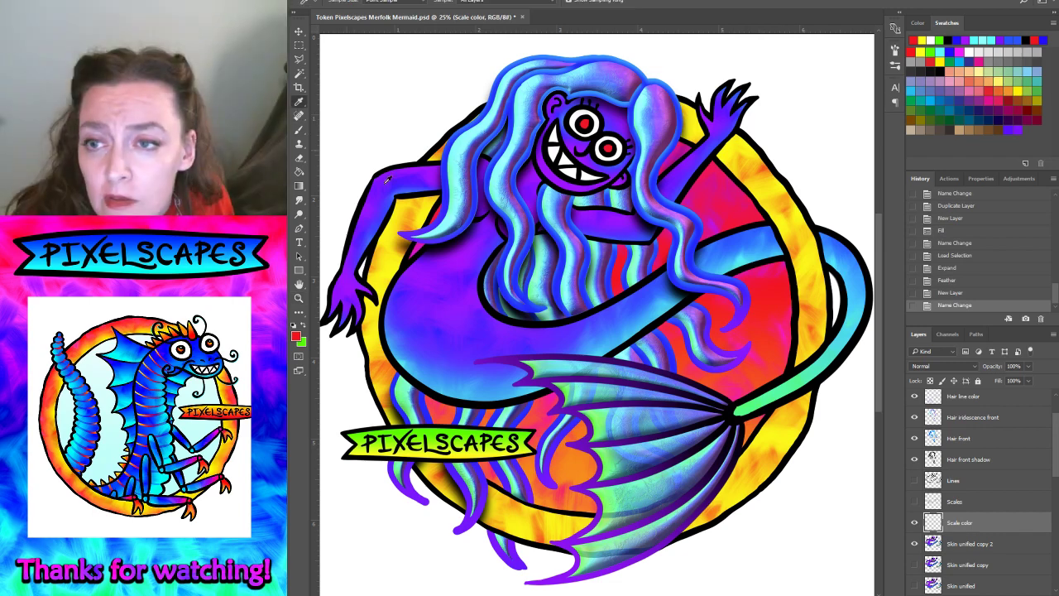
left_click(751, 403)
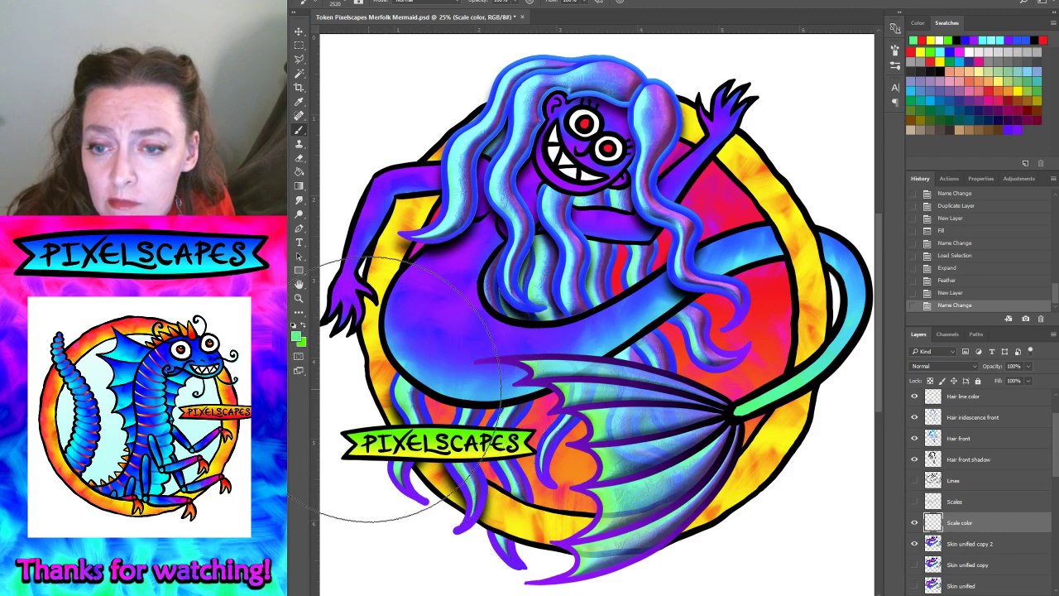
left_click(344, 3)
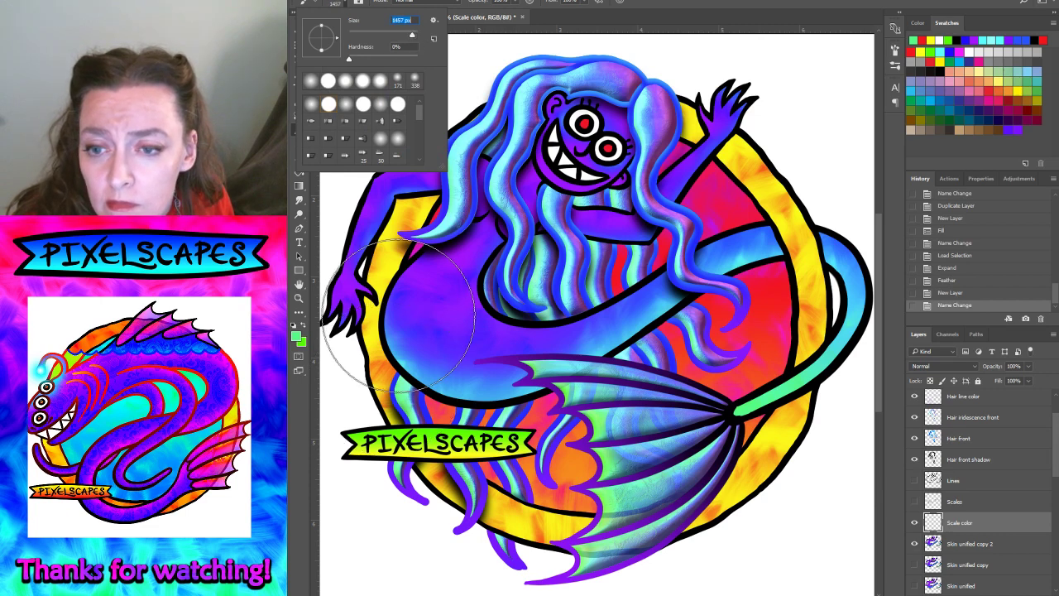
mouse_move(364, 281)
left_mouse_down()
mouse_move(444, 376)
mouse_move(513, 364)
mouse_move(602, 400)
left_mouse_up()
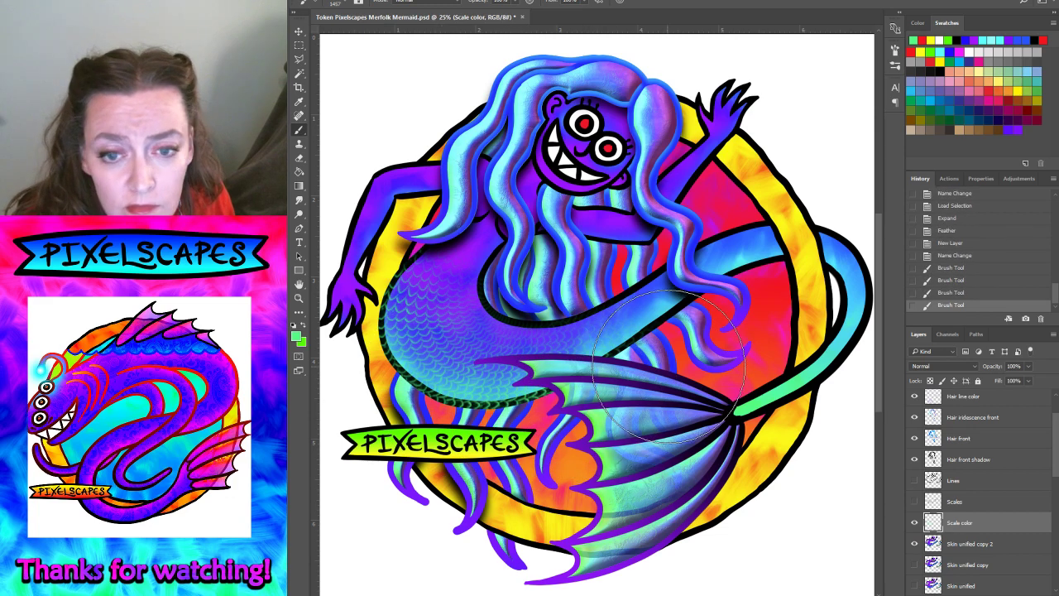
mouse_move(645, 377)
left_mouse_down()
mouse_move(712, 348)
mouse_move(754, 308)
left_mouse_up()
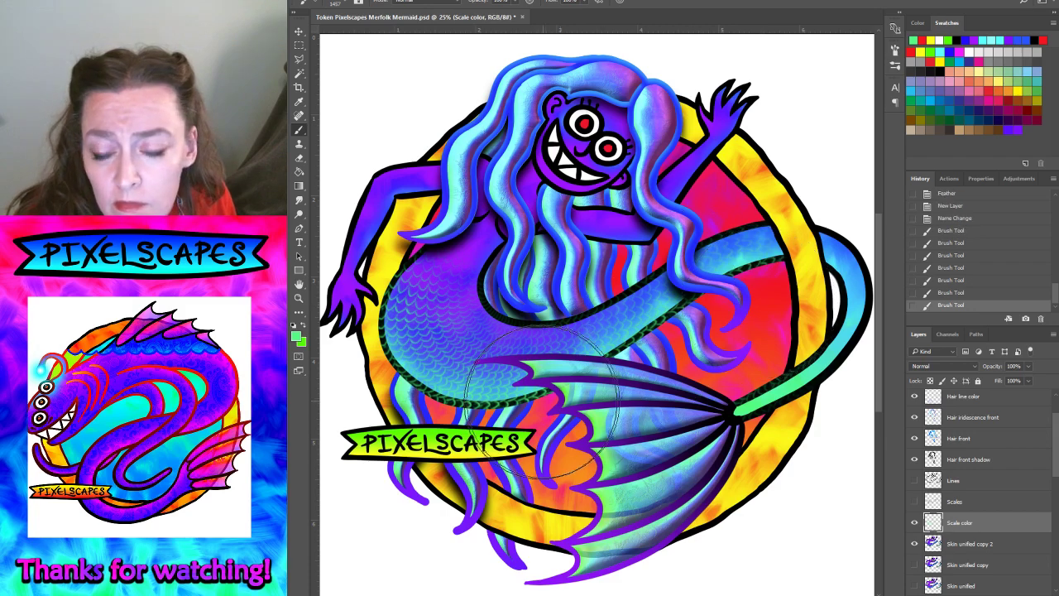
mouse_move(497, 430)
left_mouse_down()
mouse_move(390, 425)
mouse_move(563, 438)
left_mouse_up()
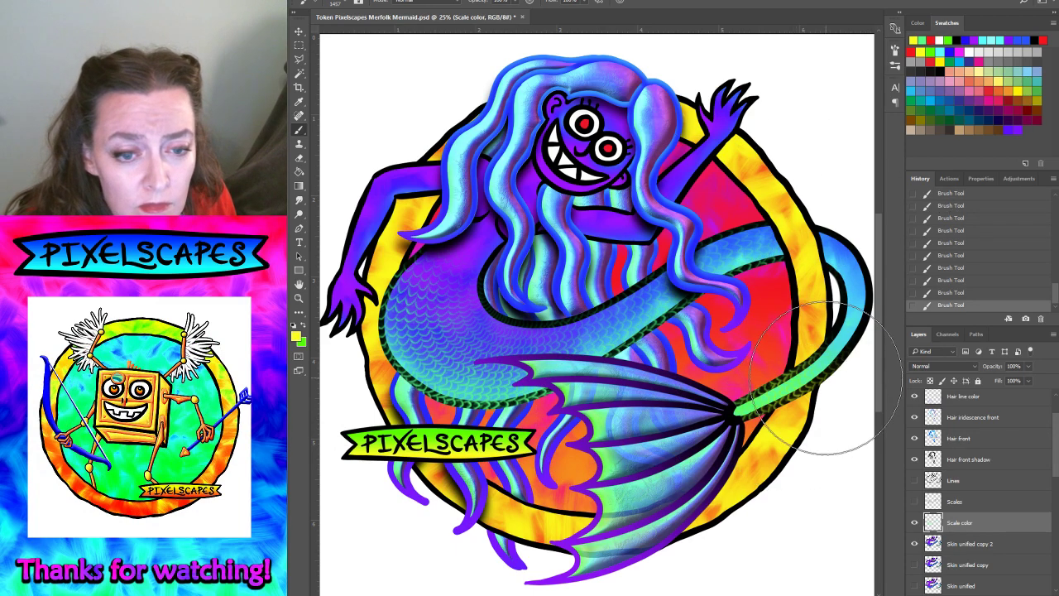
left_click_drag(749, 406, 823, 368)
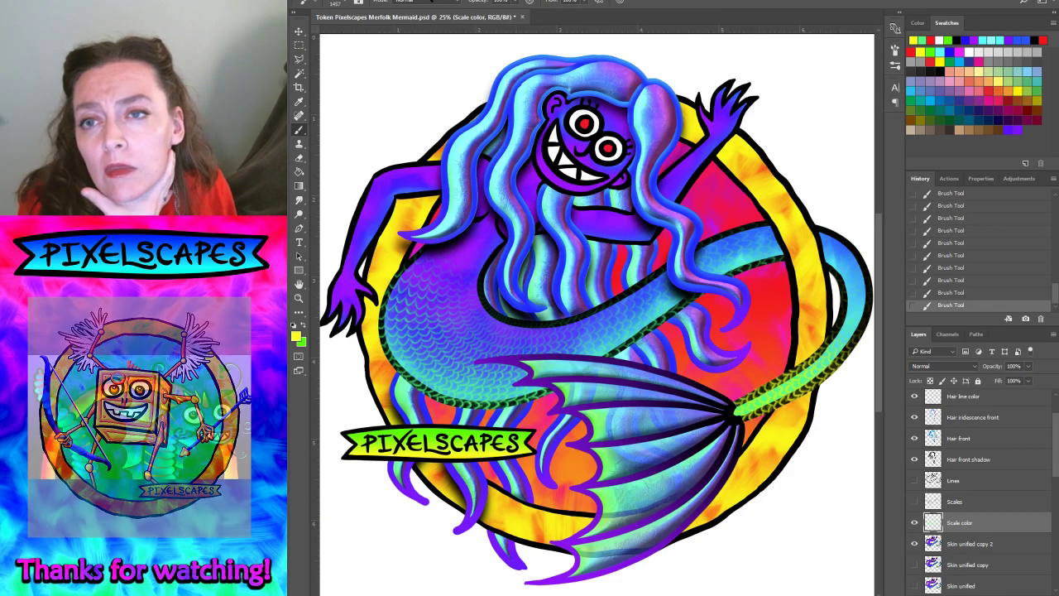
left_click(428, 1)
left_click(364, 14)
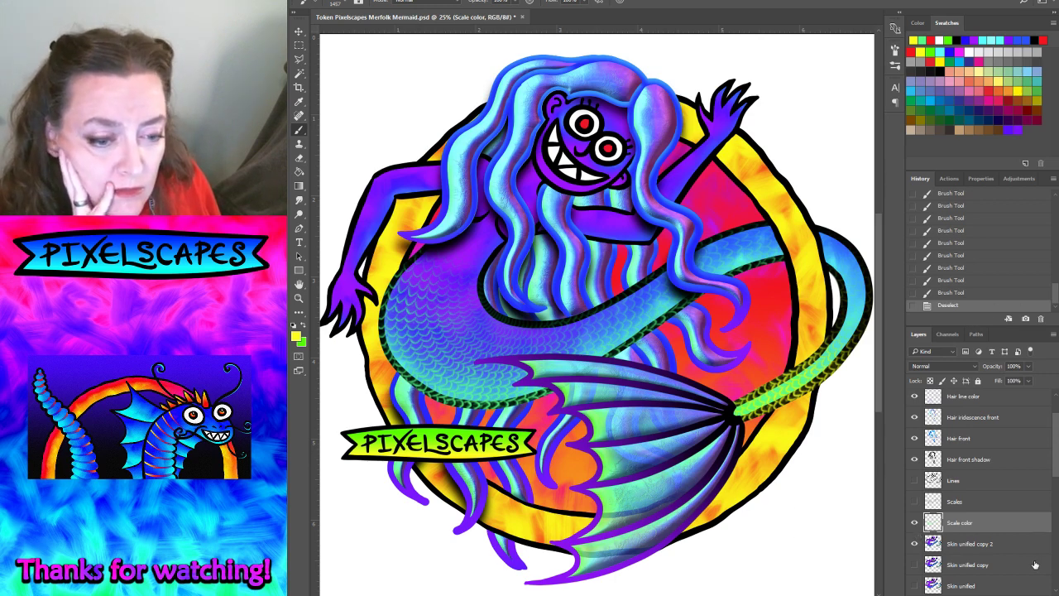
left_click(914, 480)
left_click(961, 488)
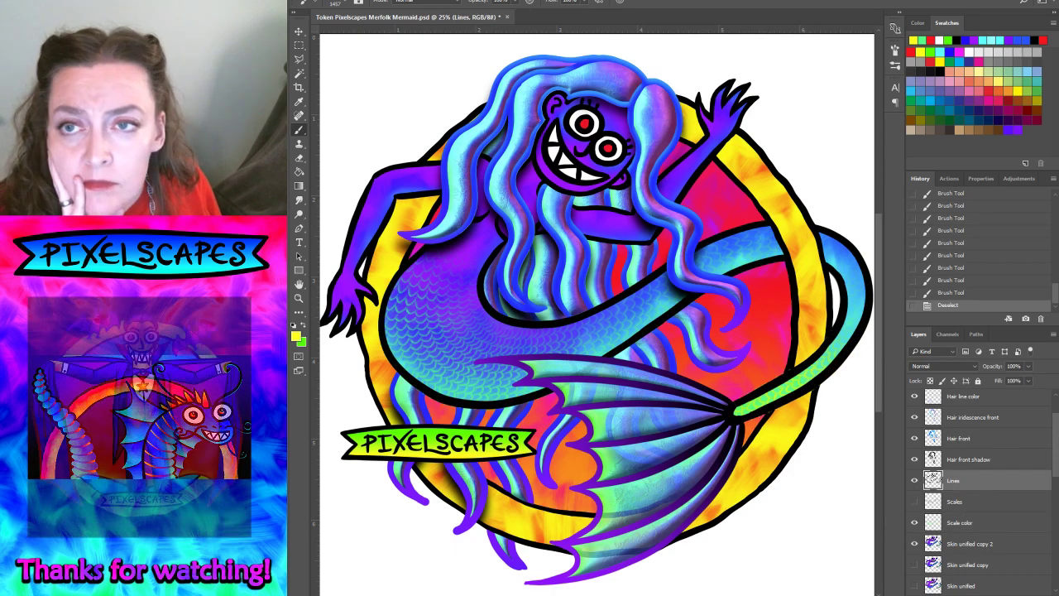
left_click(432, 0)
left_click(443, 195)
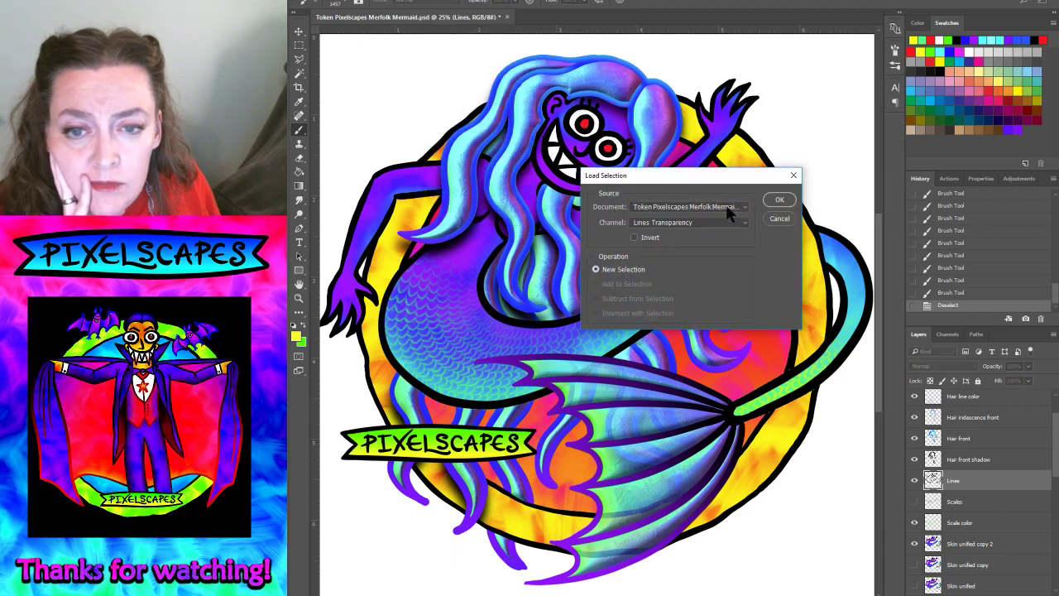
left_click(766, 204)
left_click(961, 504)
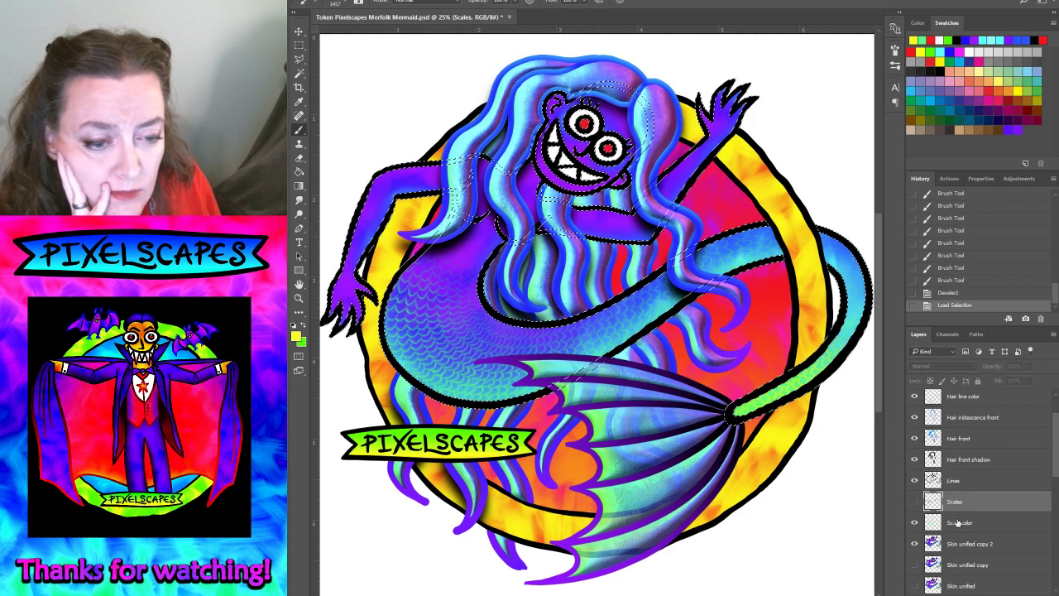
left_click(957, 523)
key("Delete")
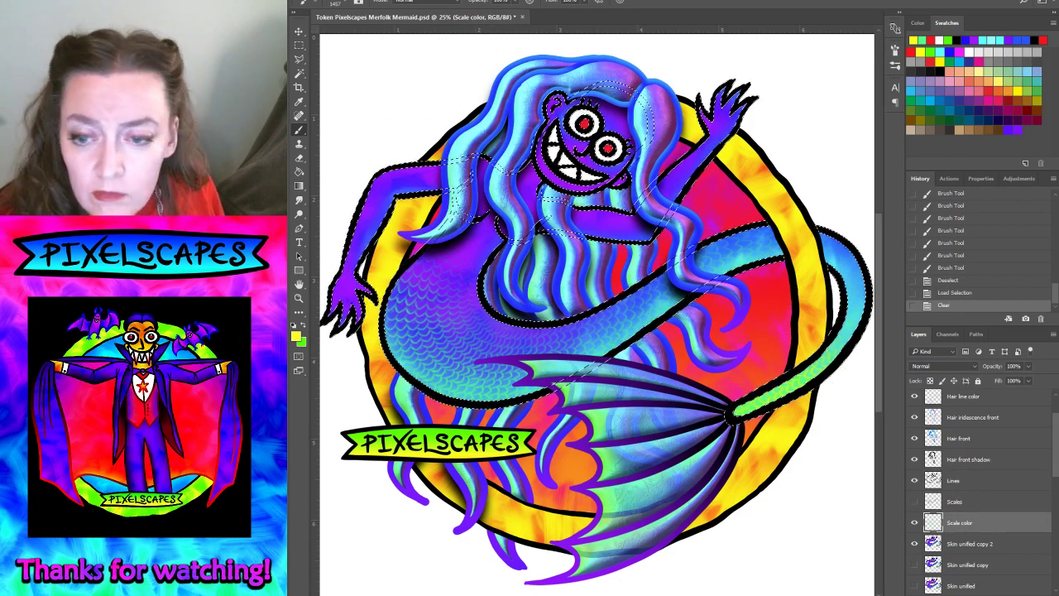
left_click(424, 0)
left_click(431, 18)
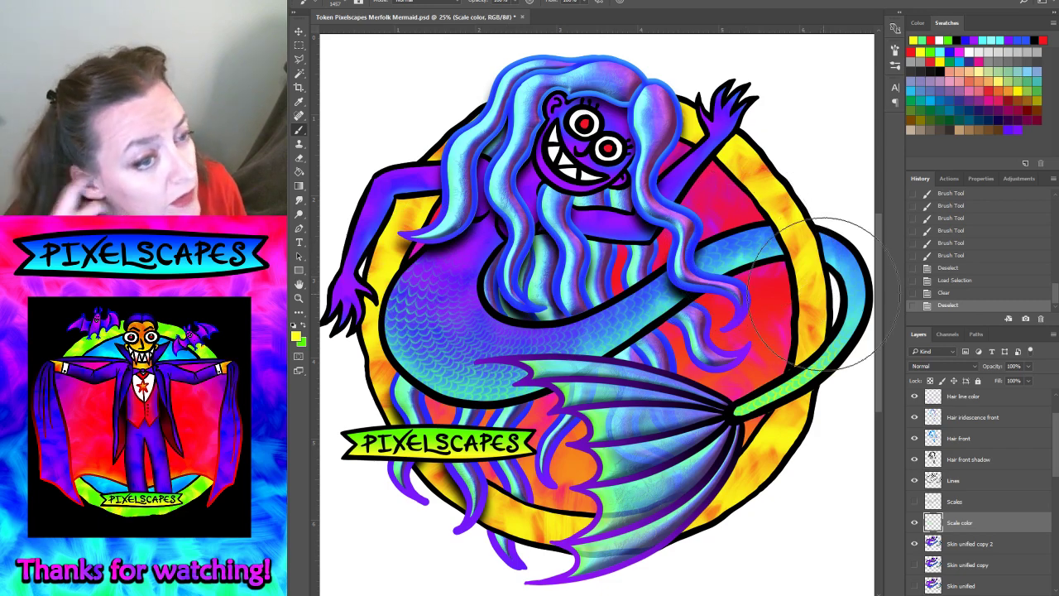
left_click(956, 544)
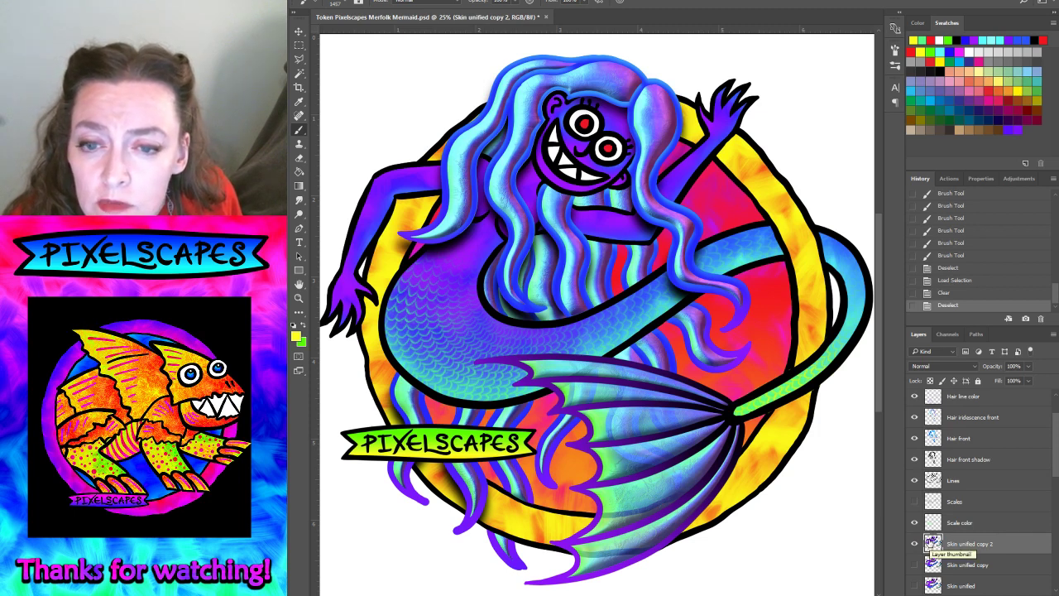
- Check the Lines layer and load a selection from its transparency
left_click(963, 522)
left_click(962, 484)
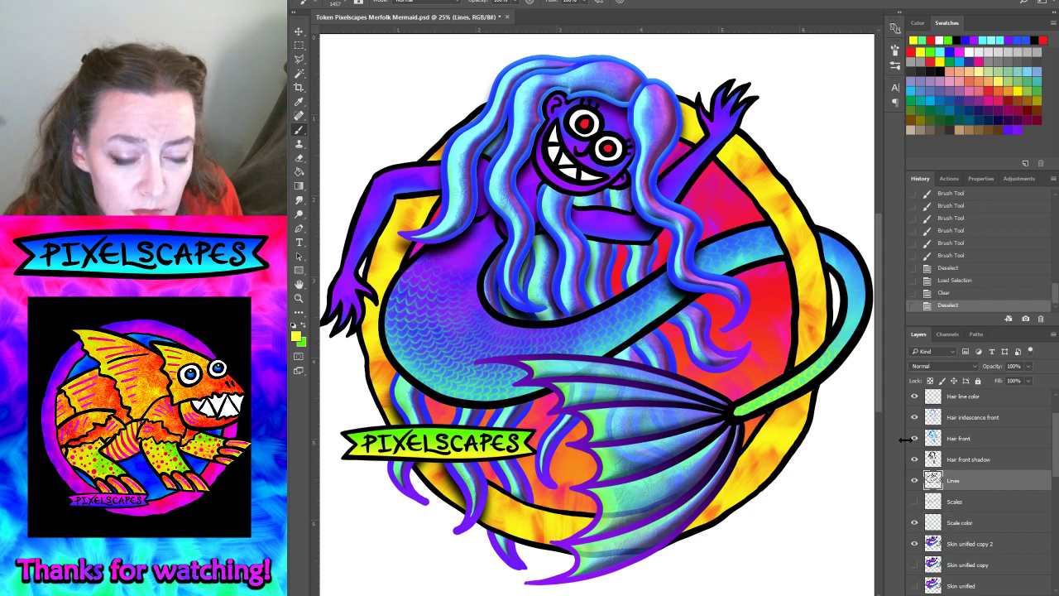
left_click(915, 481)
left_click(914, 481)
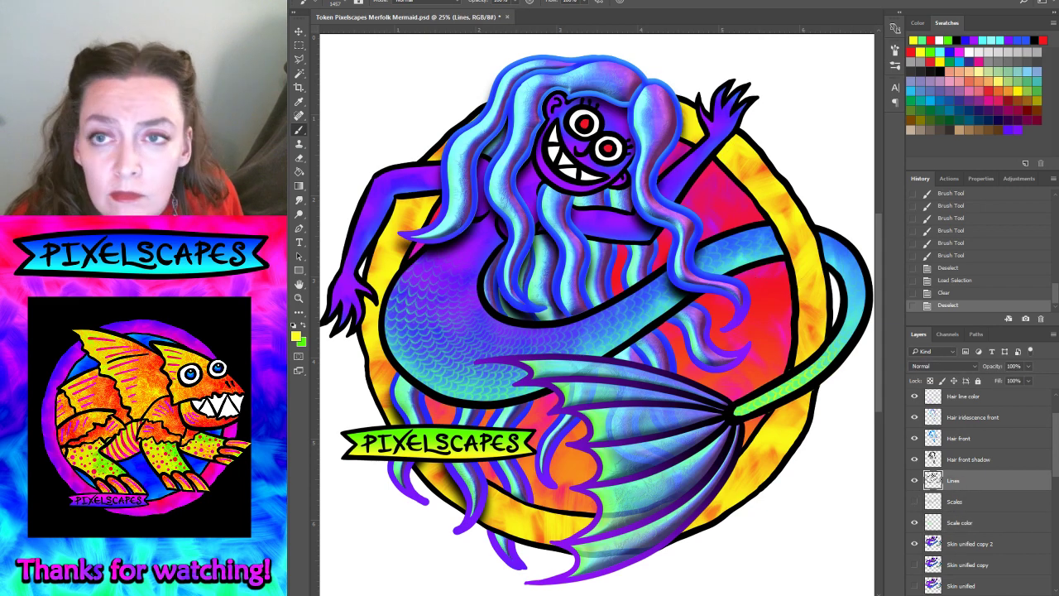
left_click(439, 177)
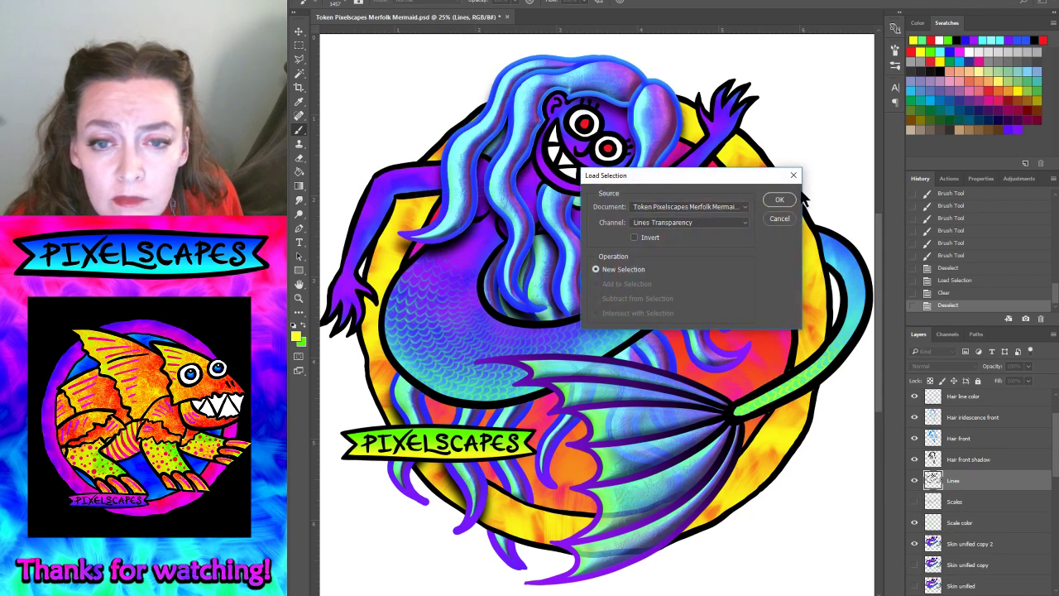
left_click(780, 201)
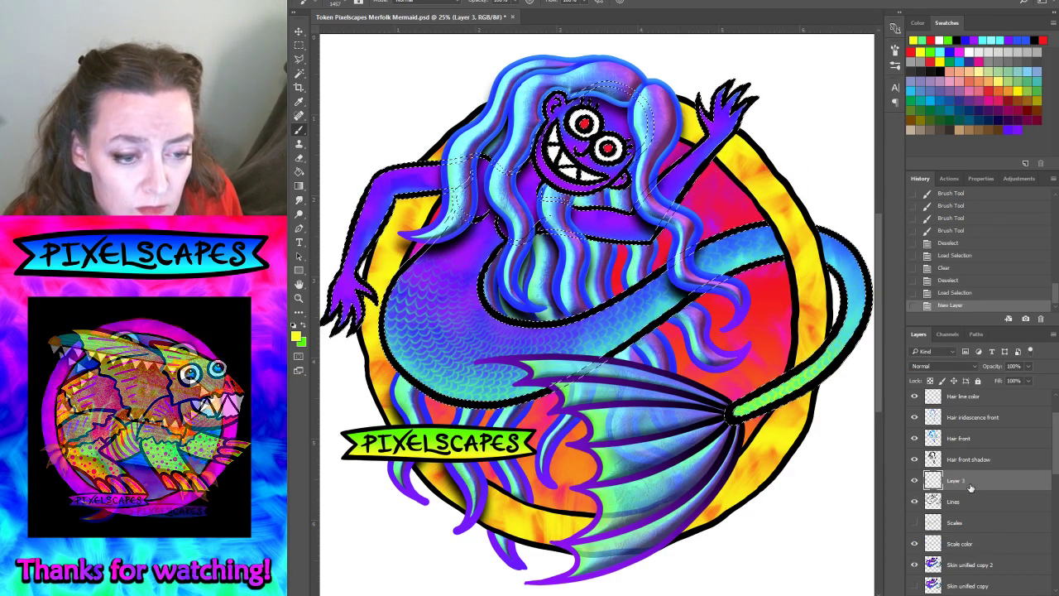
- Add a new layer above Lines named 'Line color'
key("ctrl+shift+alt+n")
double_click(955, 480)
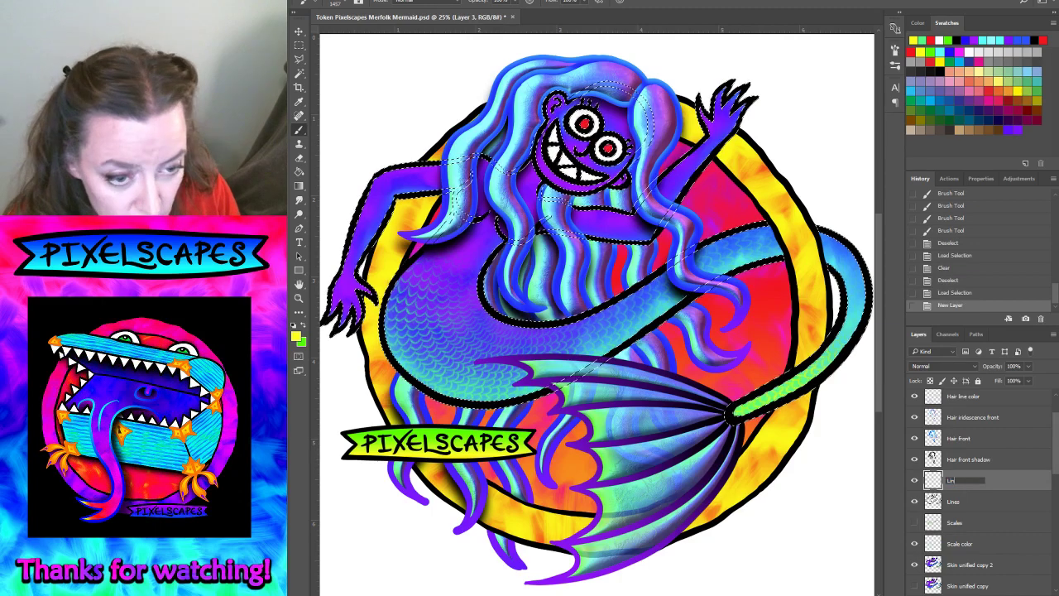
type("Line color")
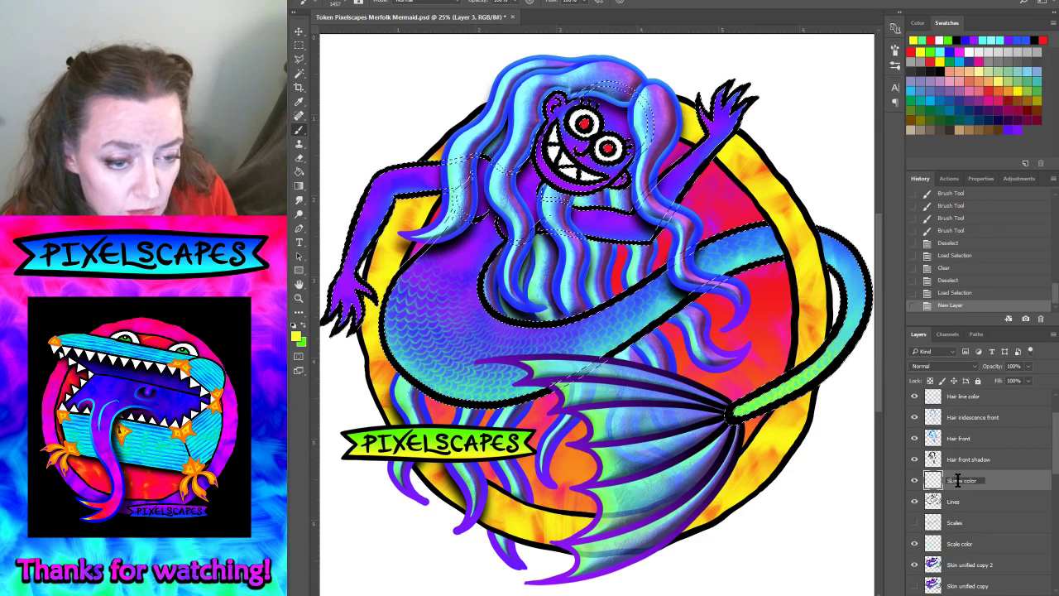
key("Return")
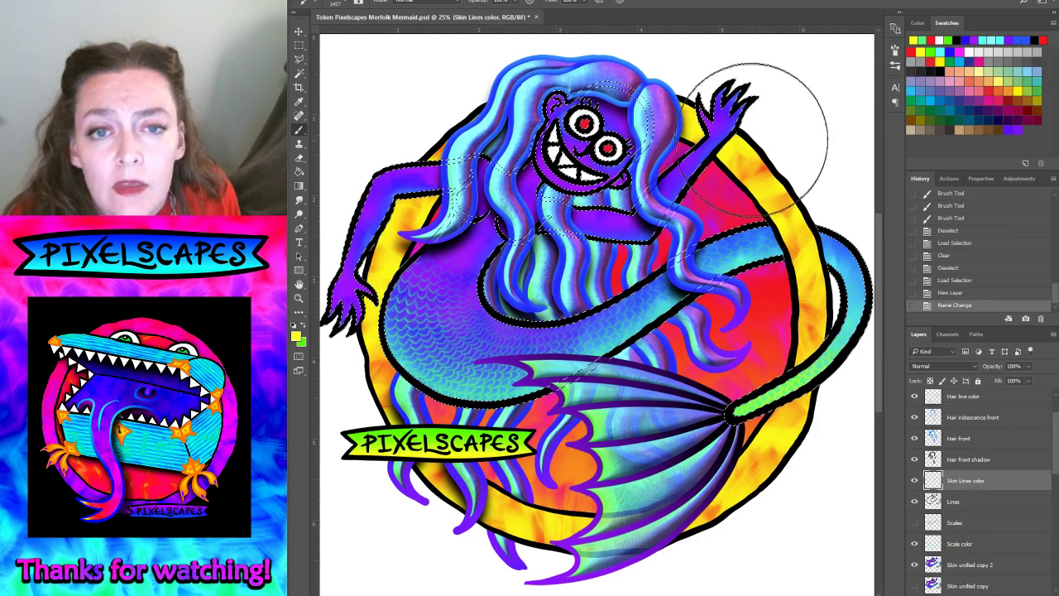
- Paint magenta over the hand, lower-left figure and tail outlines
left_click(962, 51)
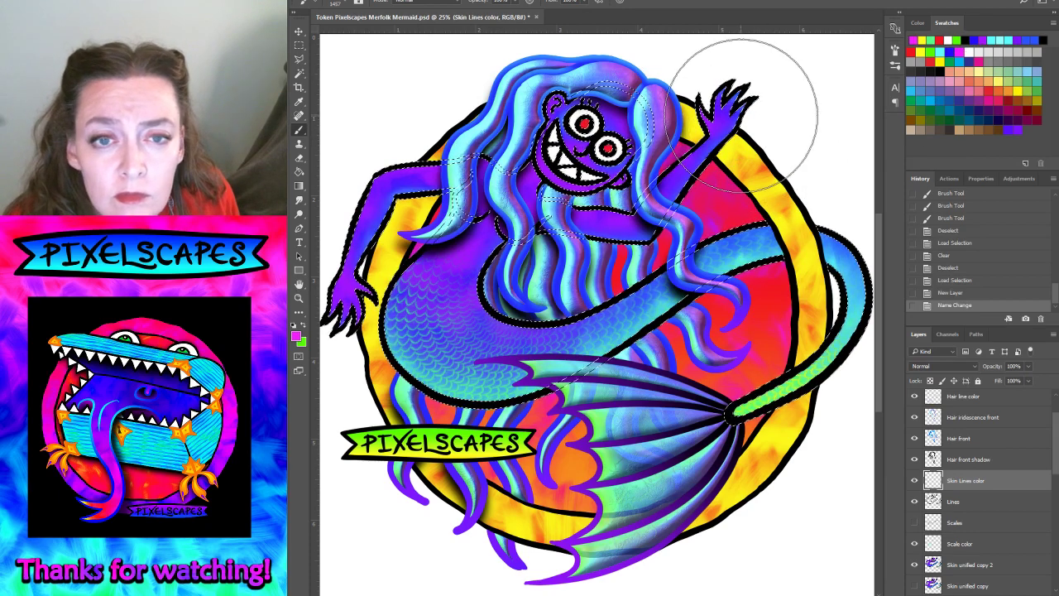
left_click_drag(742, 113, 750, 110)
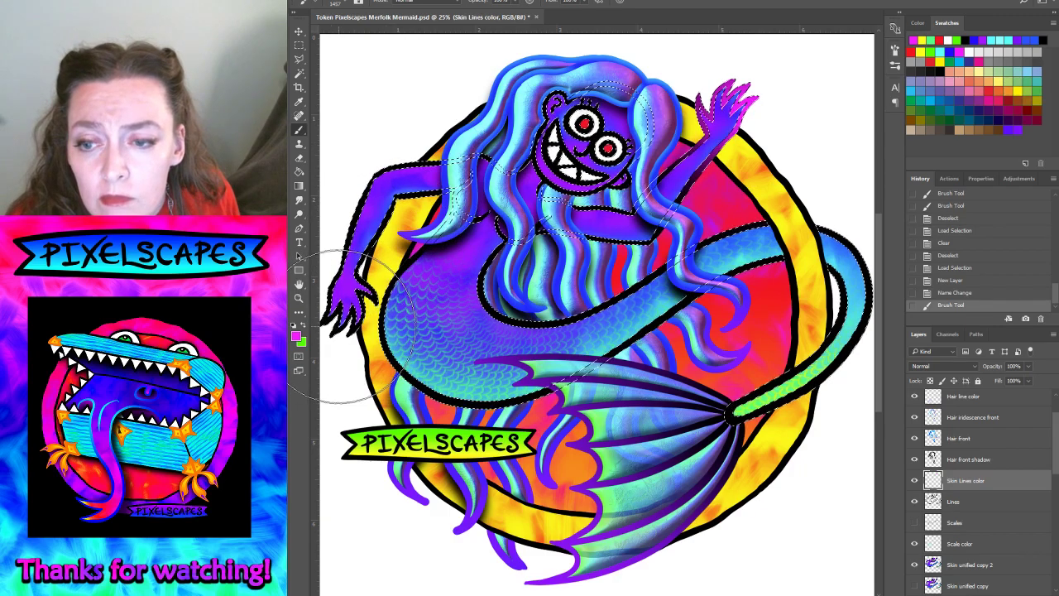
left_click_drag(356, 328, 351, 323)
left_click_drag(331, 389, 342, 402)
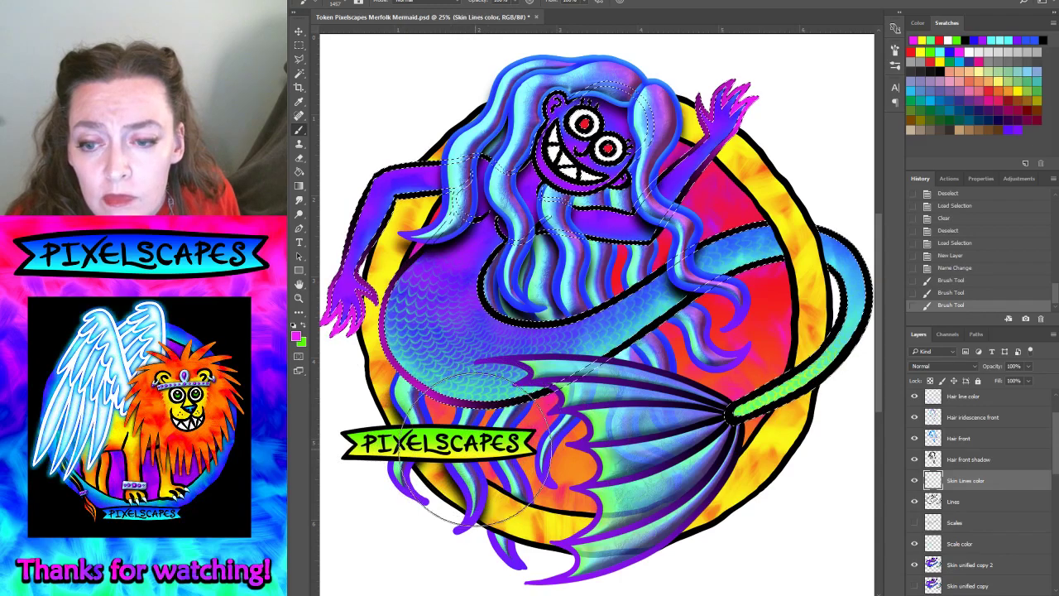
left_click_drag(538, 460, 388, 412)
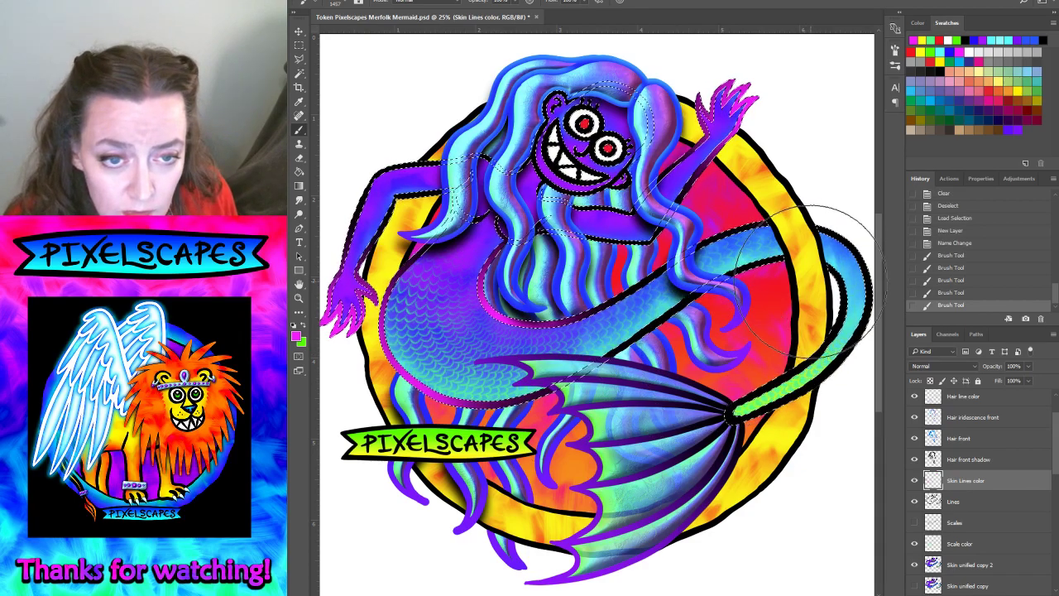
left_click_drag(810, 280, 804, 260)
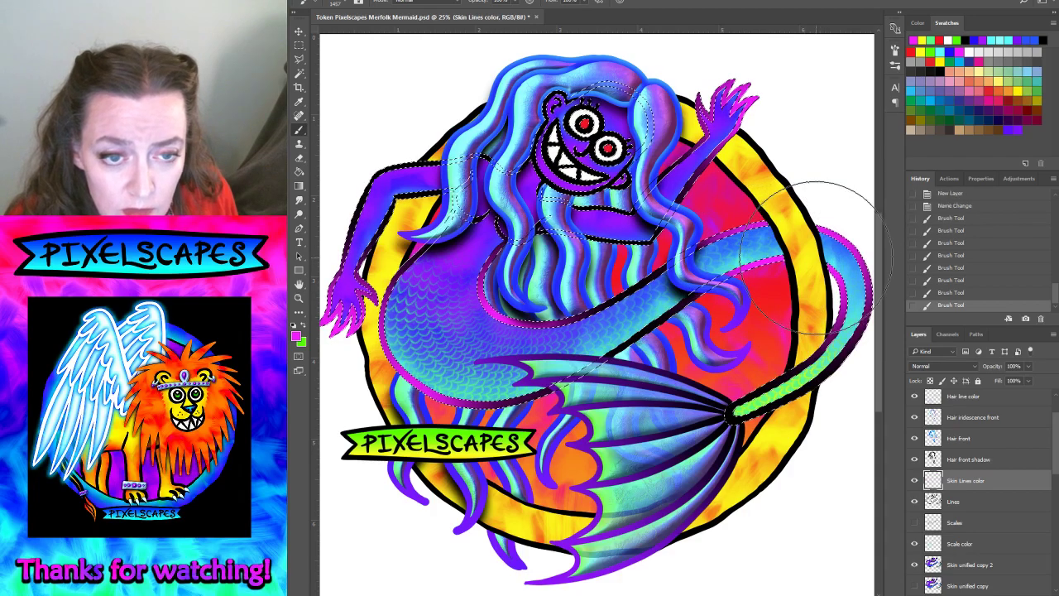
left_click_drag(816, 203, 839, 319)
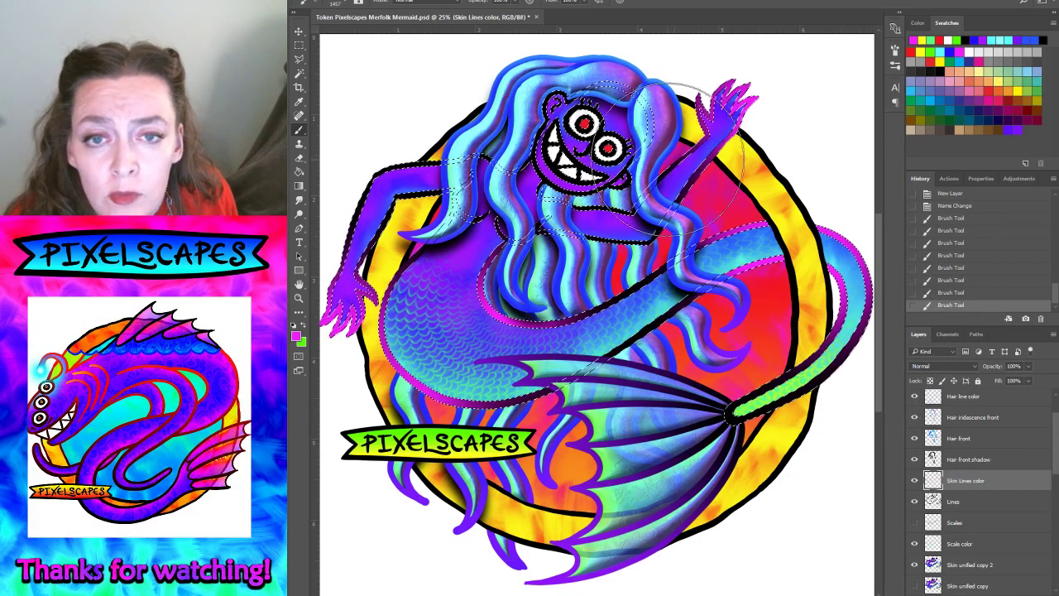
- Revert to before the magenta strokes and expand the outline selection by 2 pixels
left_click(422, 1)
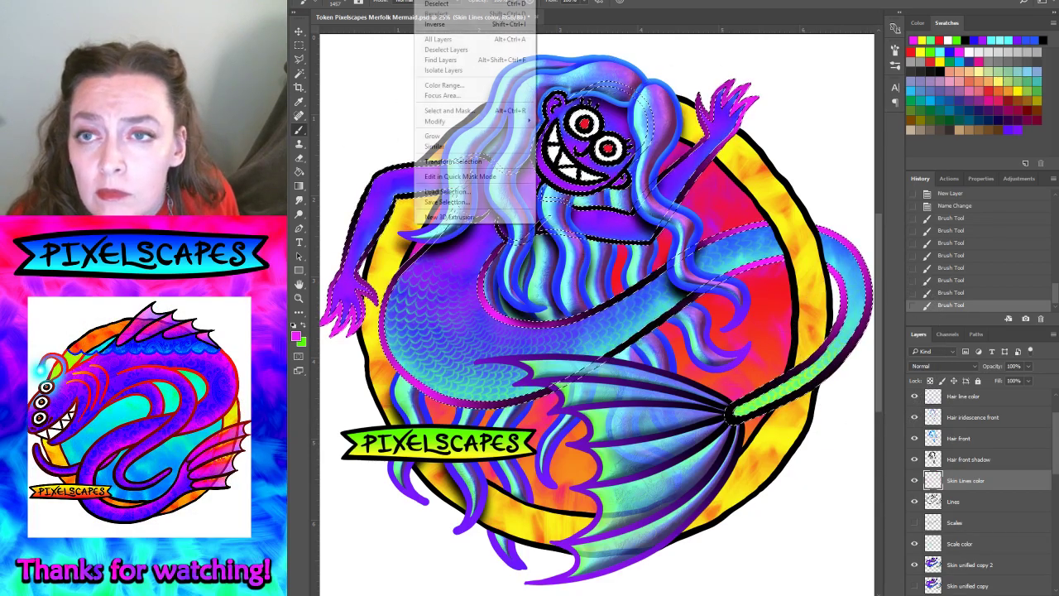
left_click(438, 19)
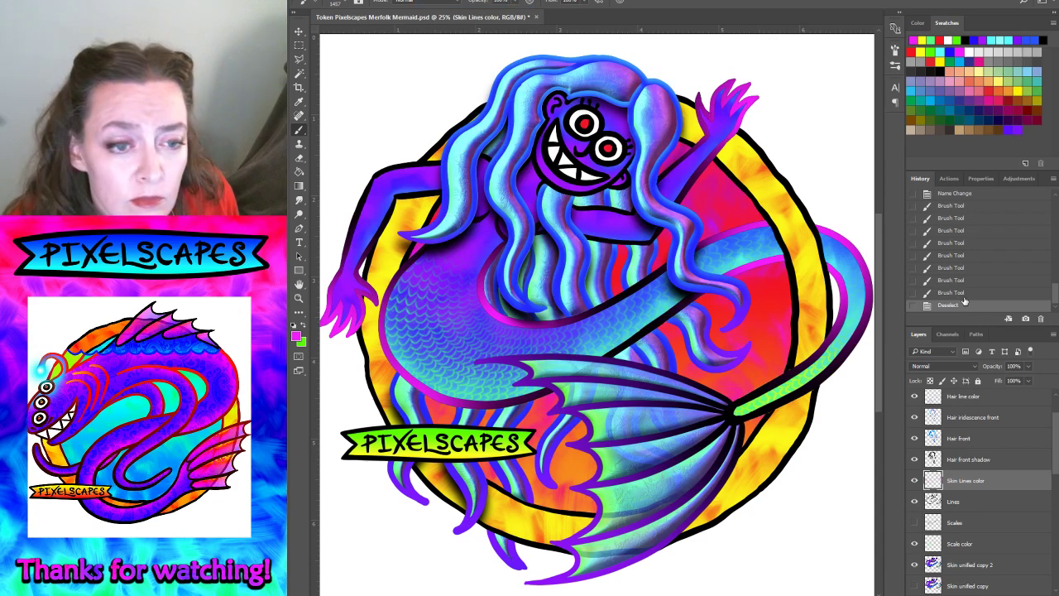
left_click(950, 195)
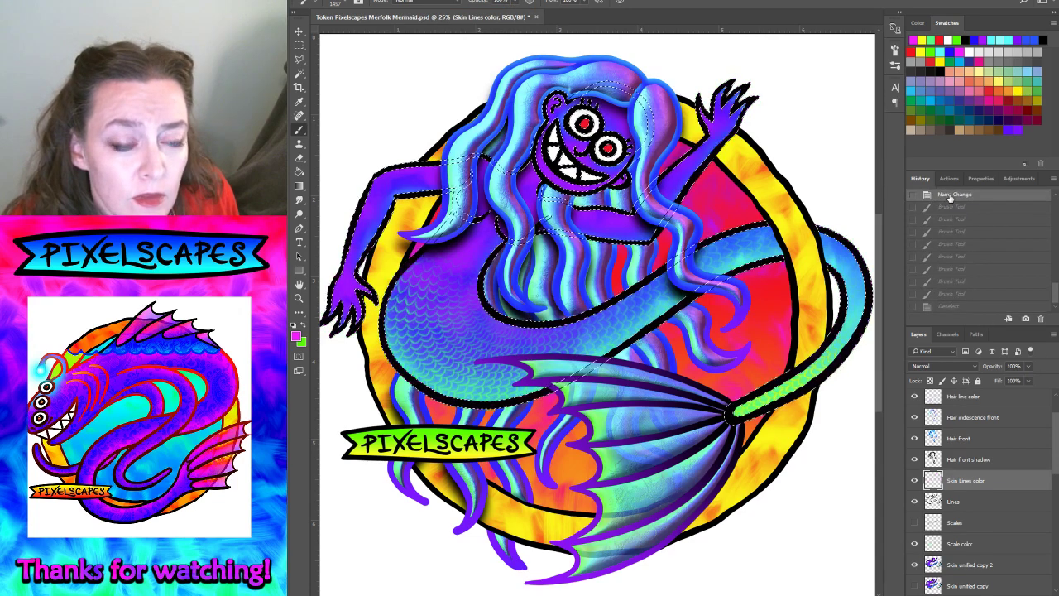
scroll(939, 248, "up", 1)
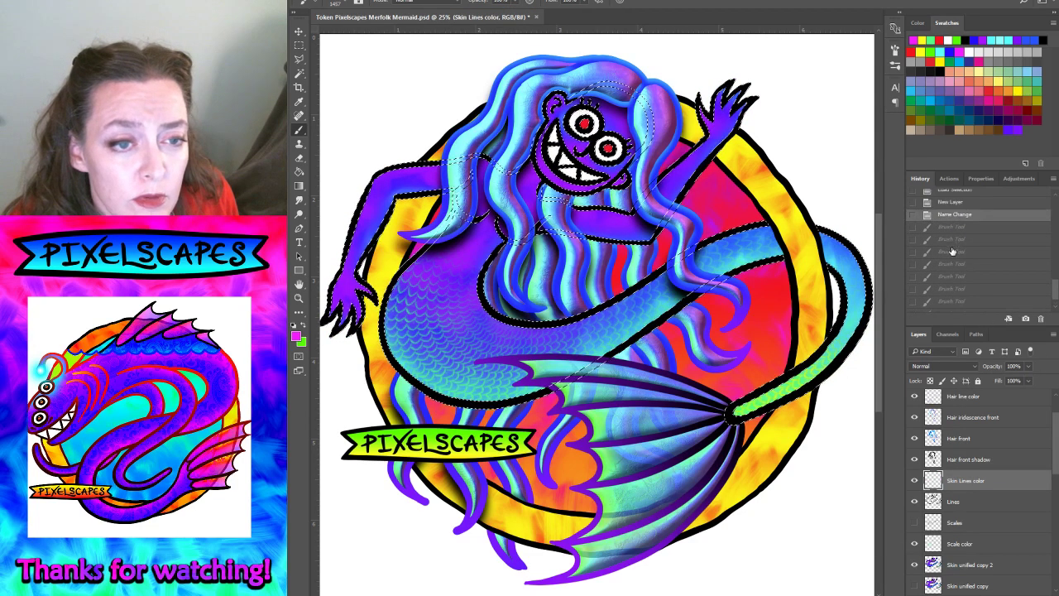
left_click(440, 2)
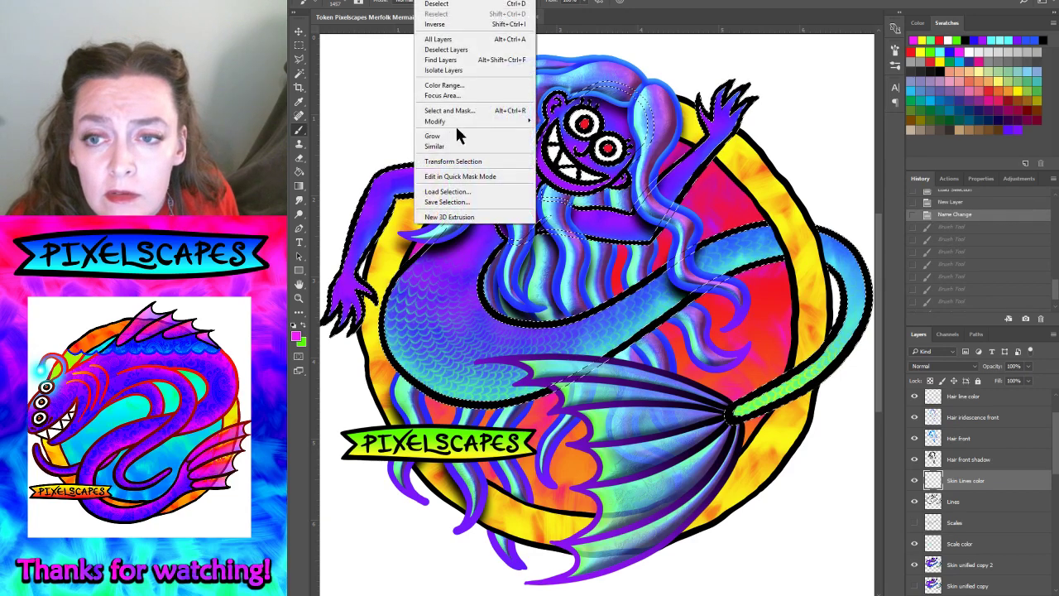
mouse_move(472, 121)
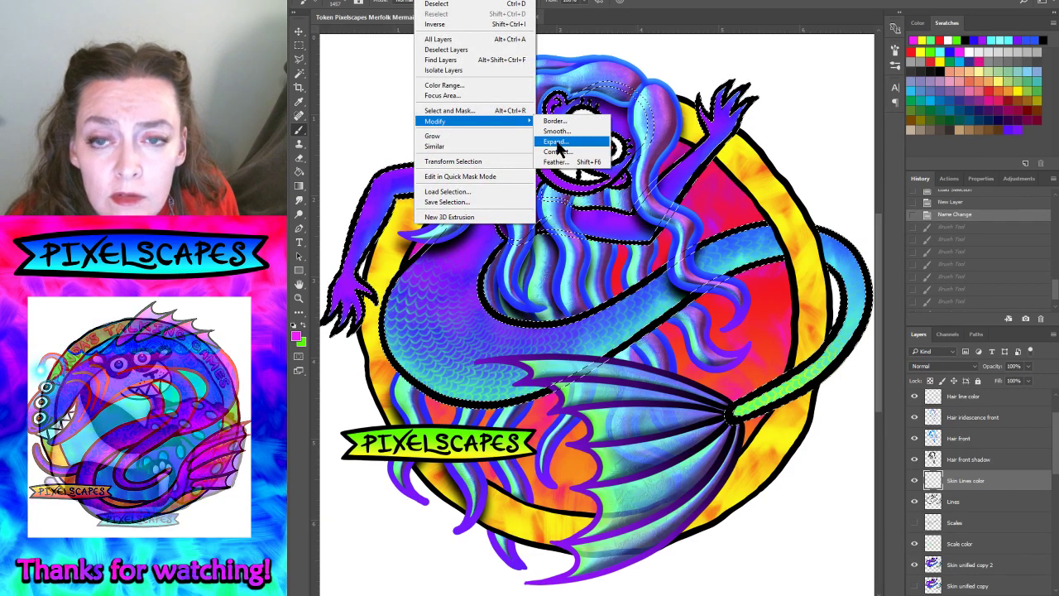
left_click(579, 142)
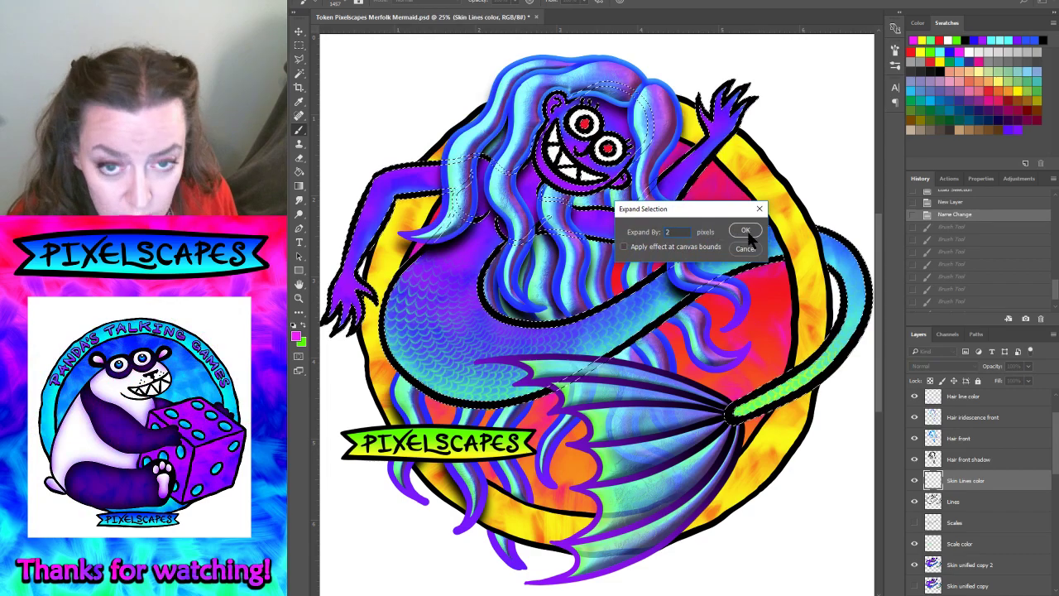
left_click(744, 230)
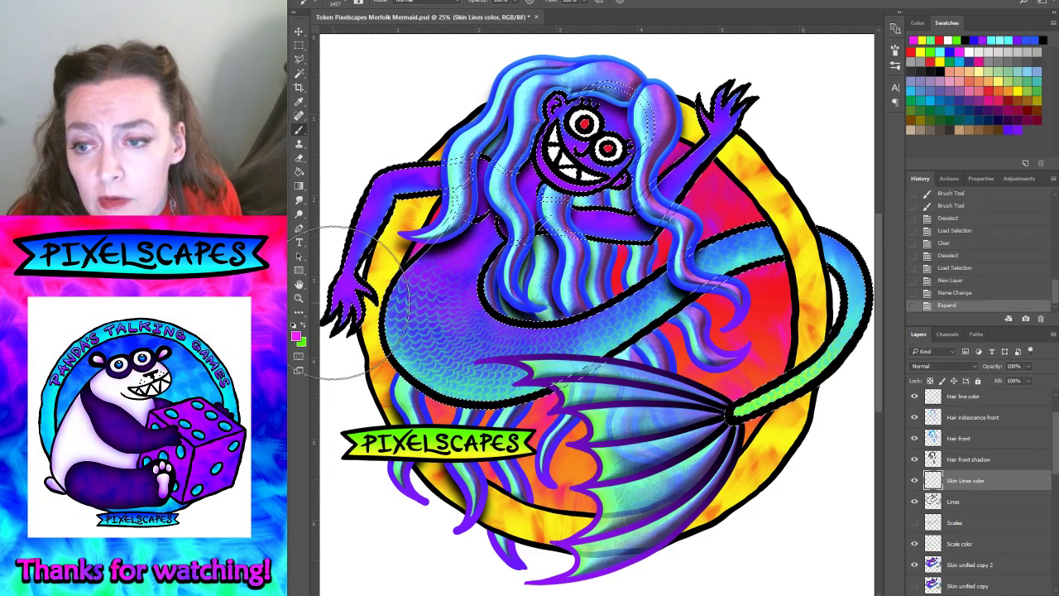
- Repaint magenta over the left hand, body edge, tail edges and raised hand outlines
left_click_drag(347, 305, 341, 318)
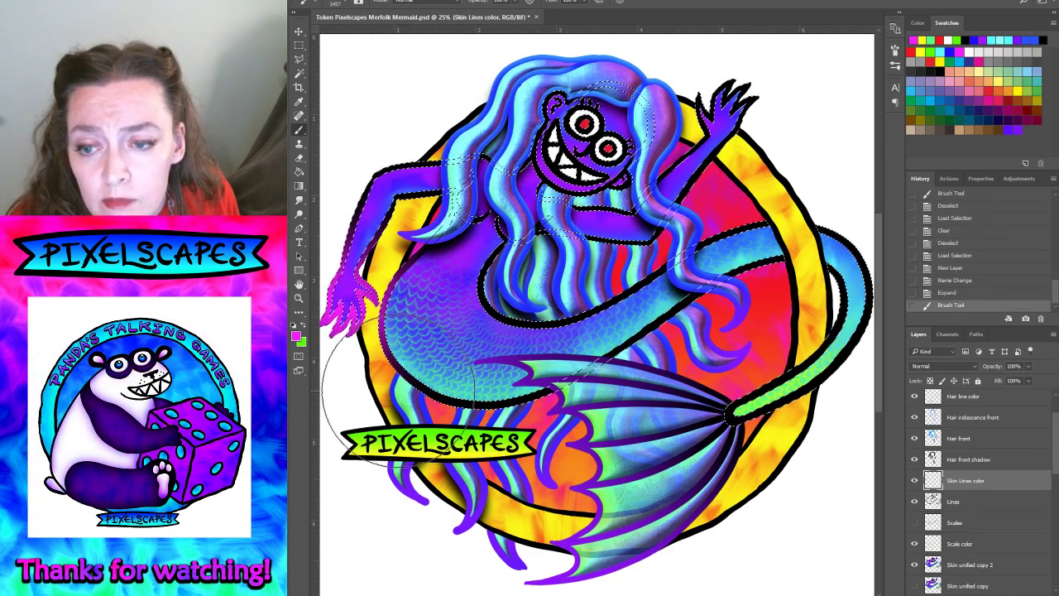
mouse_move(364, 364)
left_mouse_down()
mouse_move(430, 401)
mouse_move(529, 399)
left_mouse_up()
left_click_drag(484, 286, 569, 296)
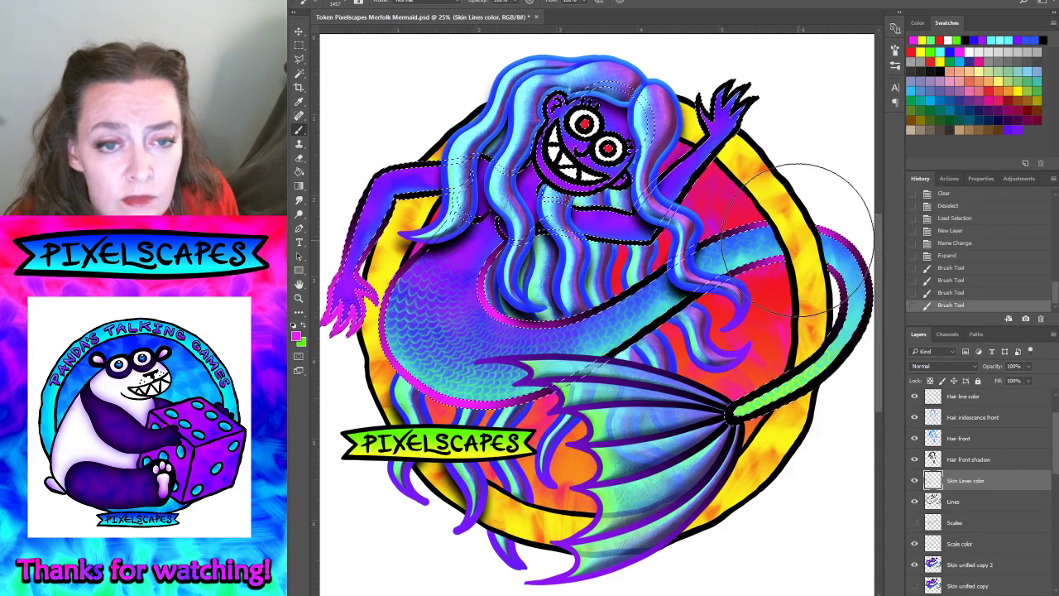
left_click_drag(724, 252, 861, 252)
left_click_drag(796, 236, 827, 284)
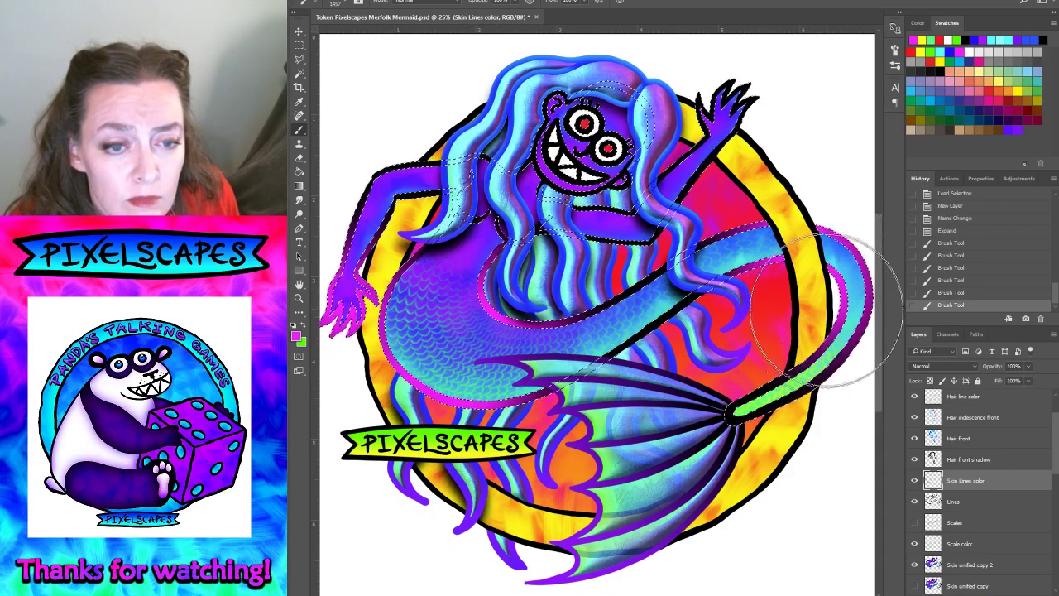
left_click_drag(709, 177, 794, 207)
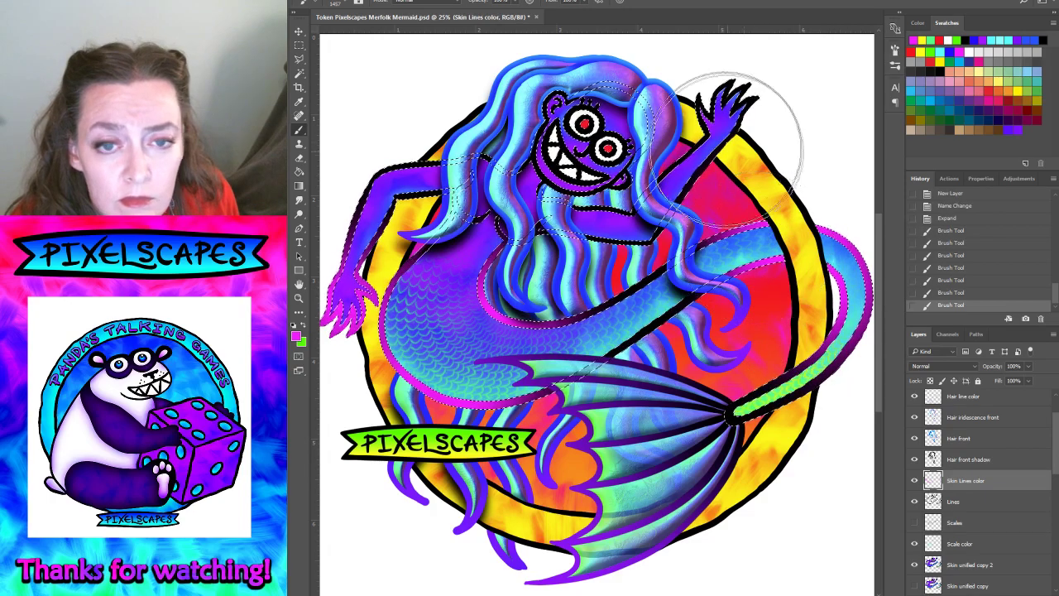
left_click_drag(711, 99, 733, 95)
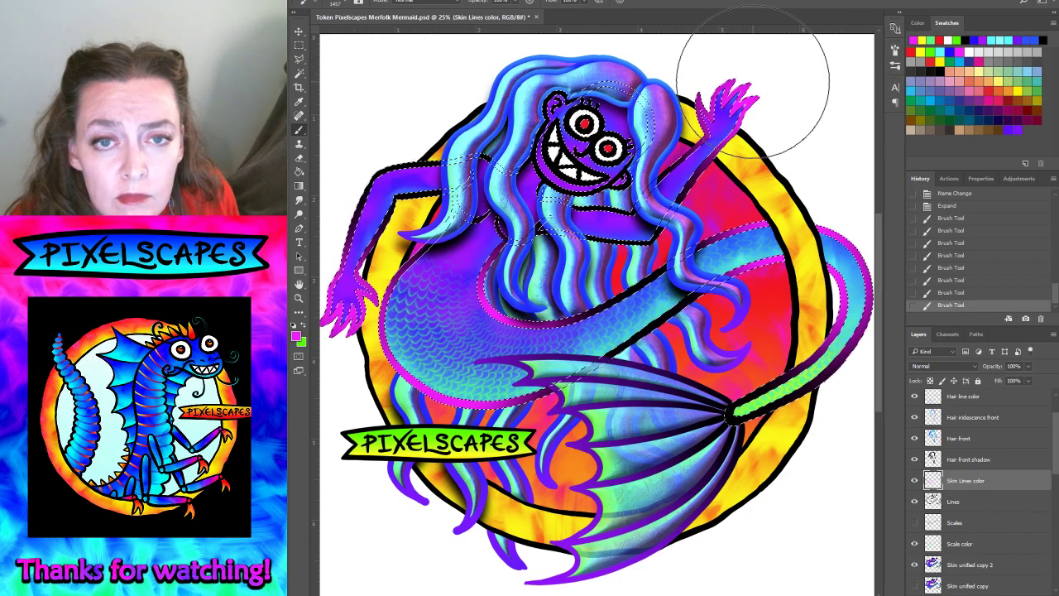
left_click_drag(739, 100, 728, 91)
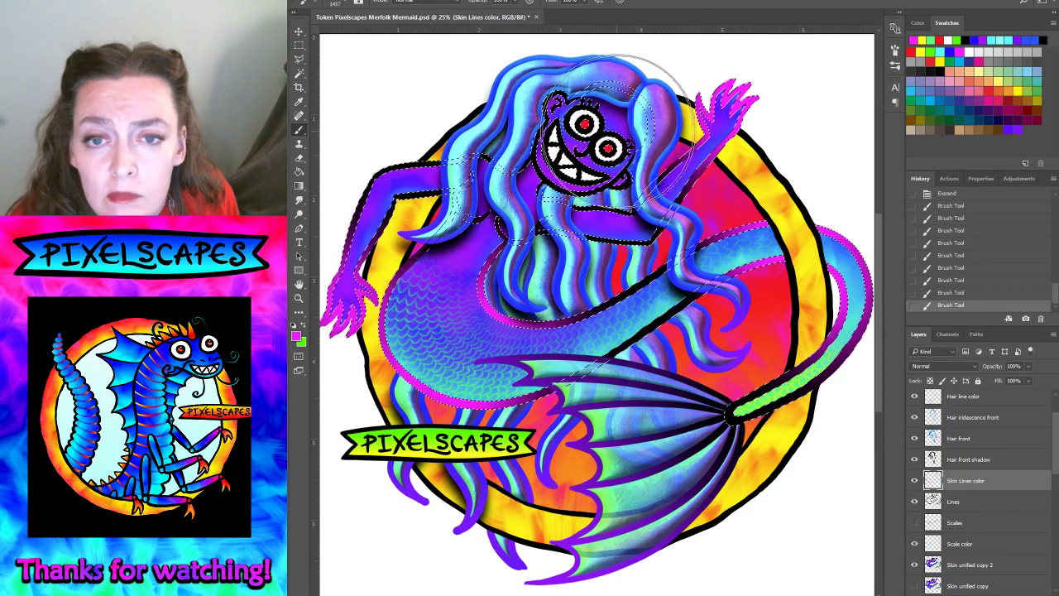
left_click(299, 58)
- Darken the lassoed outlines to black with Lightness -100, deselect, and set opacity to 79%
key("ctrl+d")
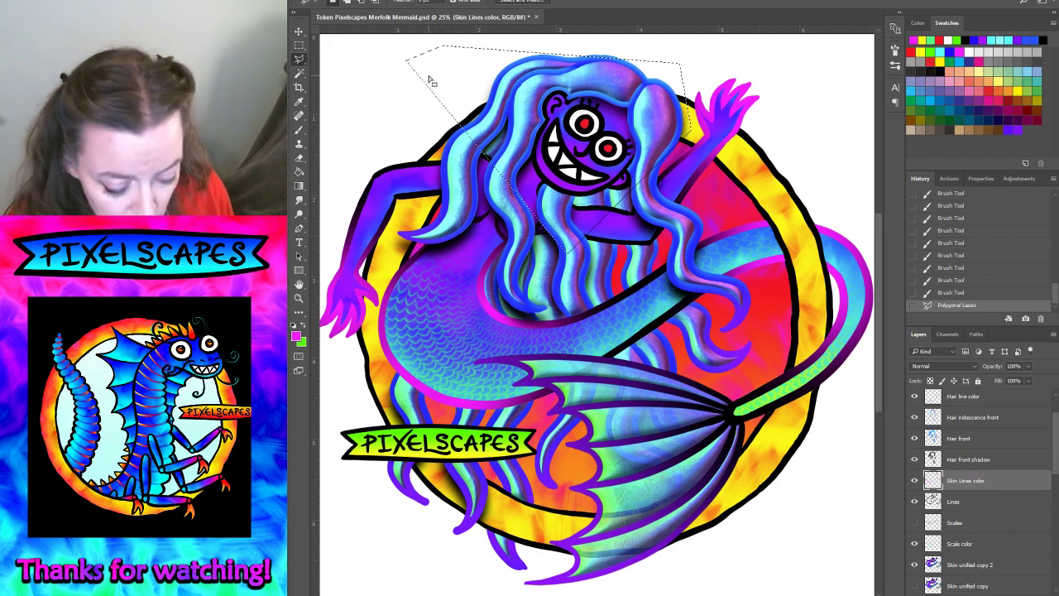
key("ctrl+u")
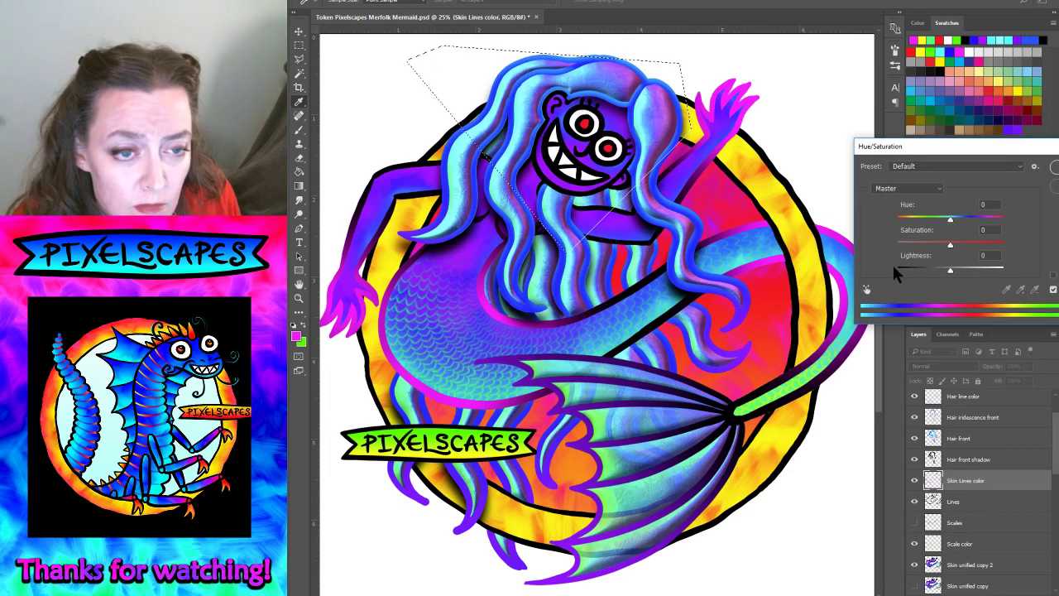
left_click_drag(907, 276, 896, 277)
key("Return")
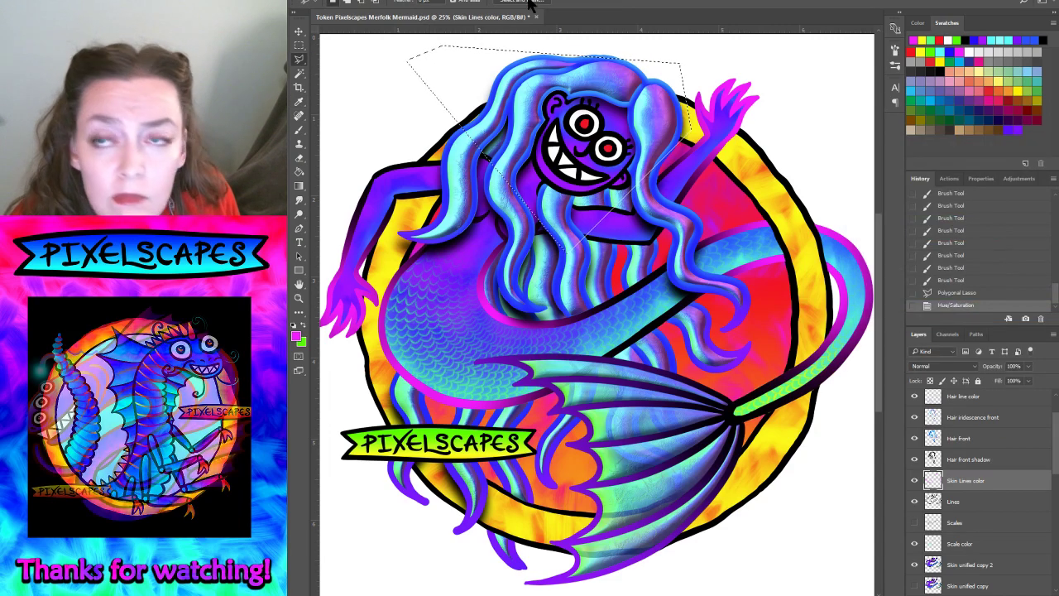
left_click(430, 2)
left_click(436, 8)
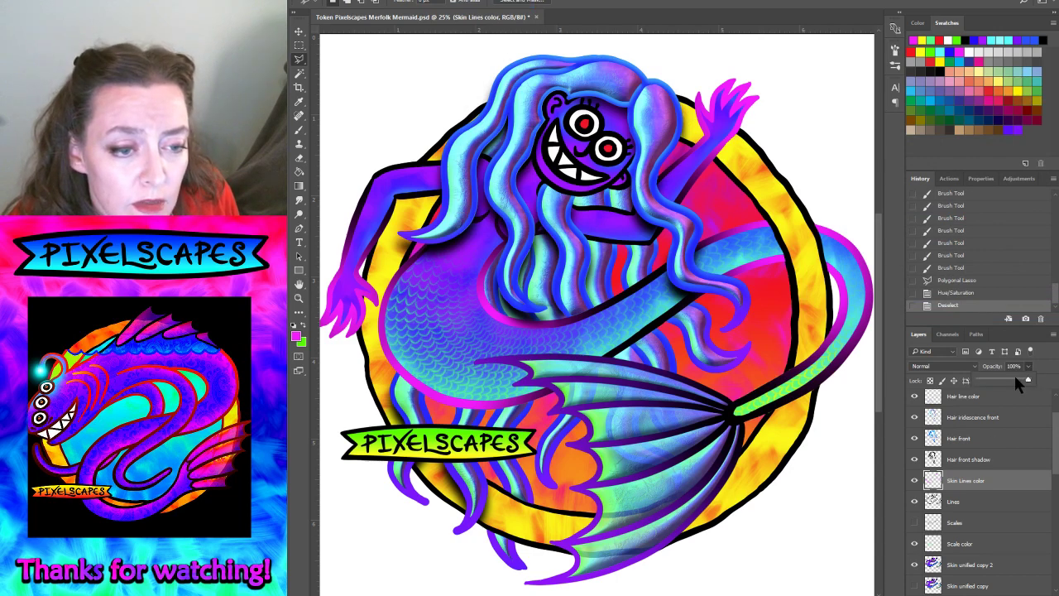
left_click_drag(1007, 380, 1015, 383)
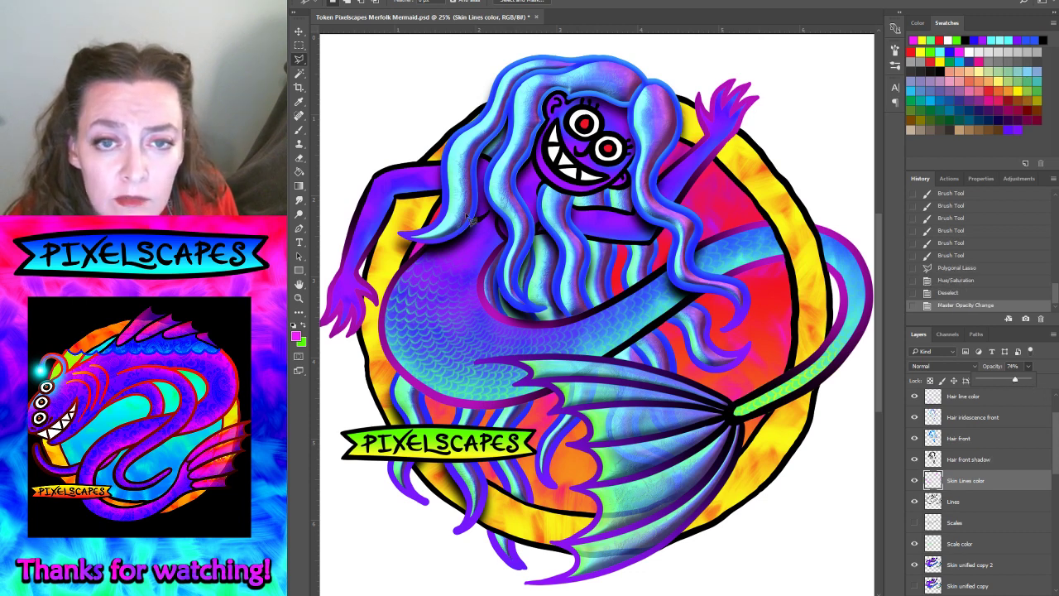
- Magic-wand select the mermaid's body on the Lines full layer inside the Skin group
left_click(303, 73)
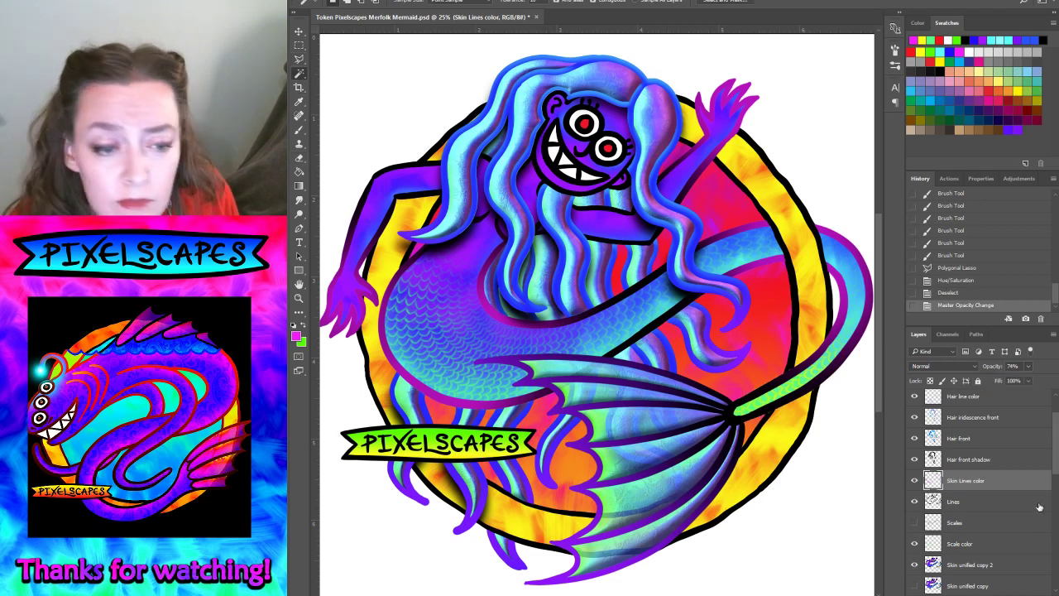
scroll(978, 538, "down", 2)
left_click(983, 561)
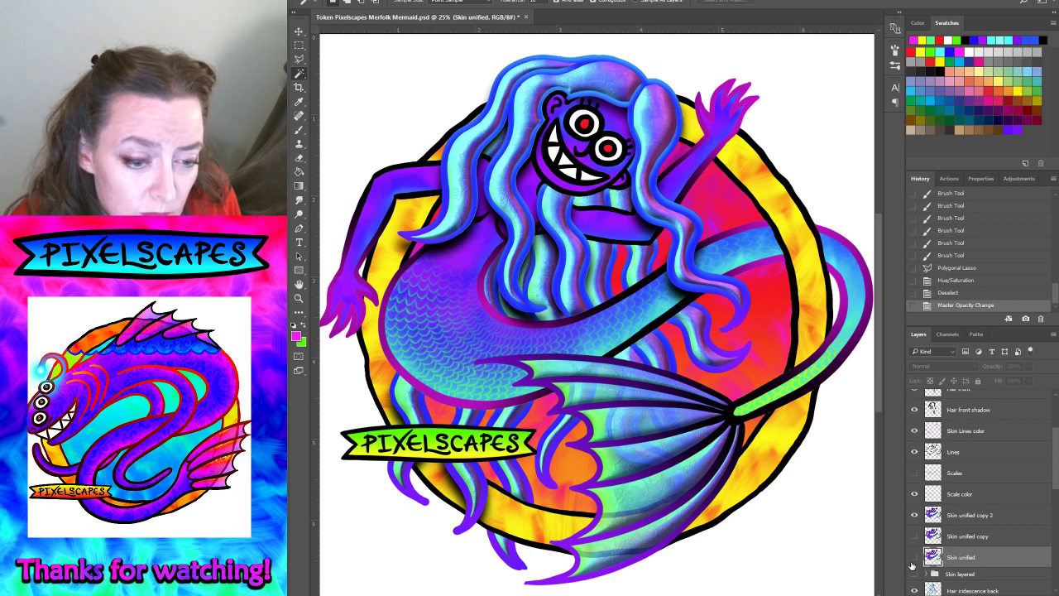
scroll(949, 565, "down", 1)
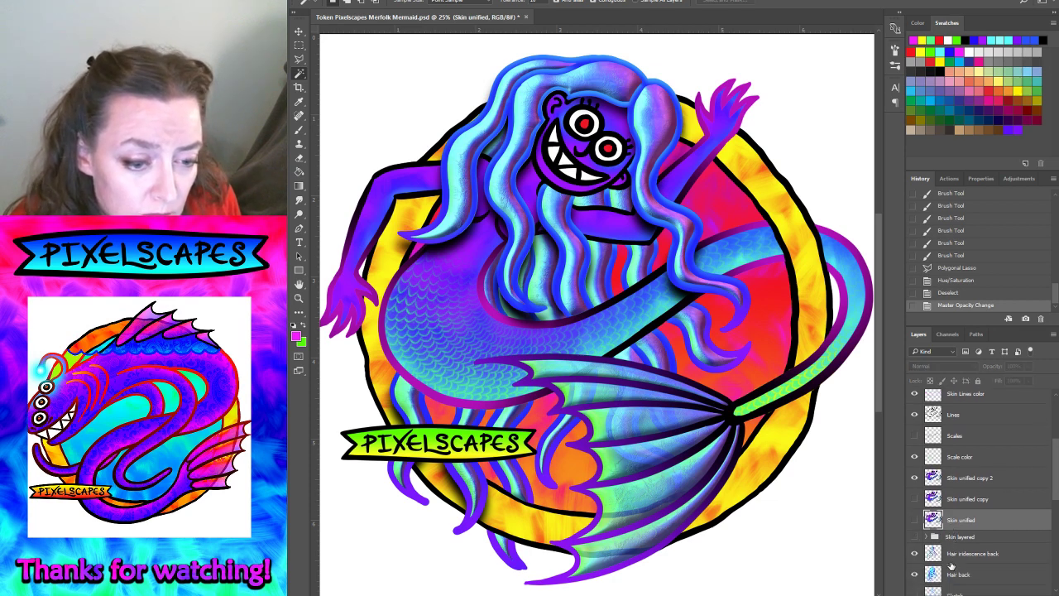
scroll(932, 523, "down", 2)
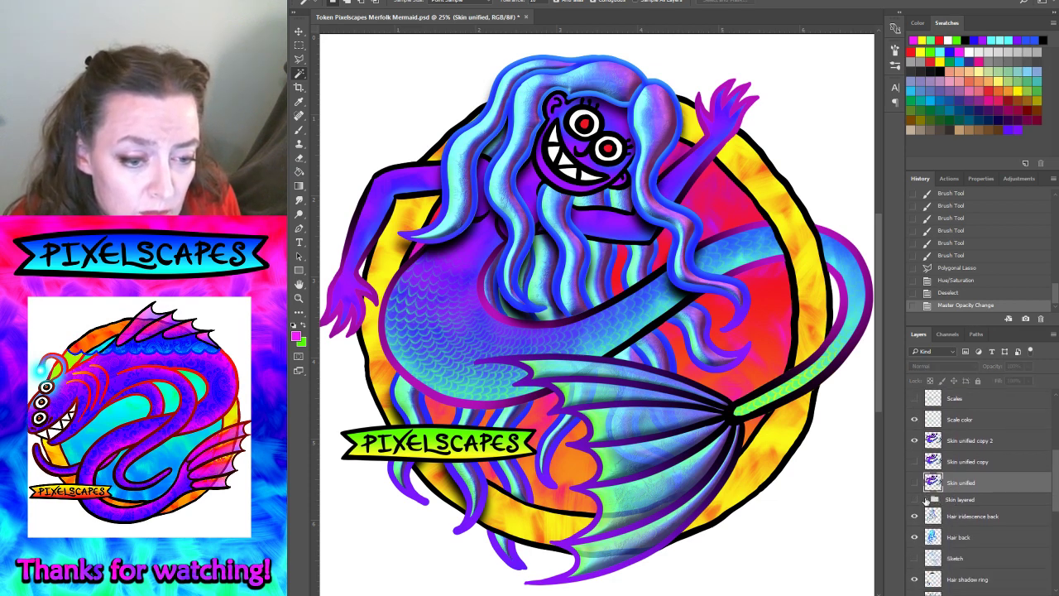
scroll(925, 500, "up", 1)
left_click(926, 513)
scroll(931, 521, "down", 4)
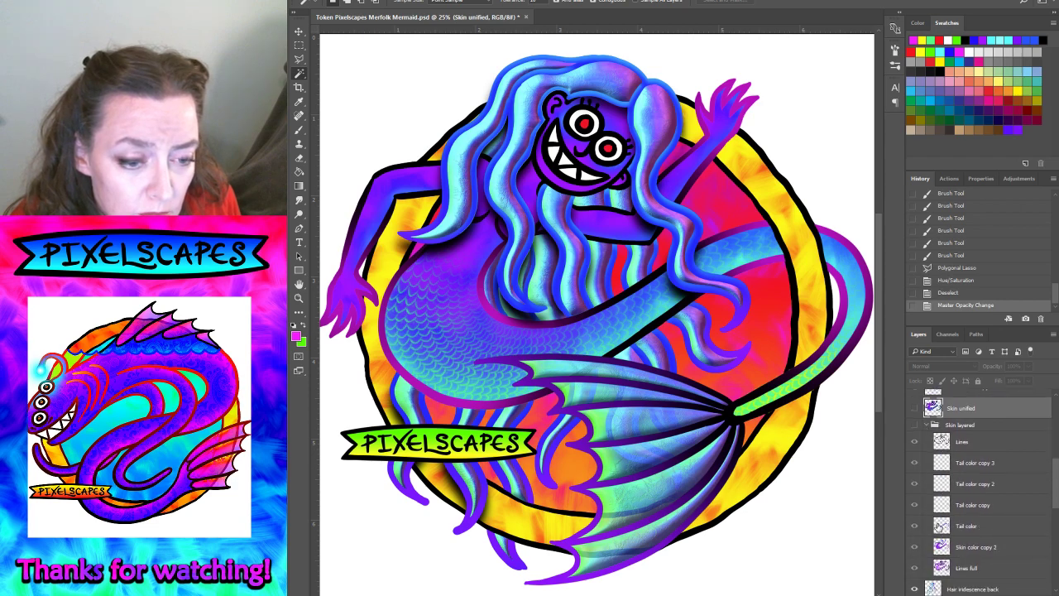
left_click(966, 556)
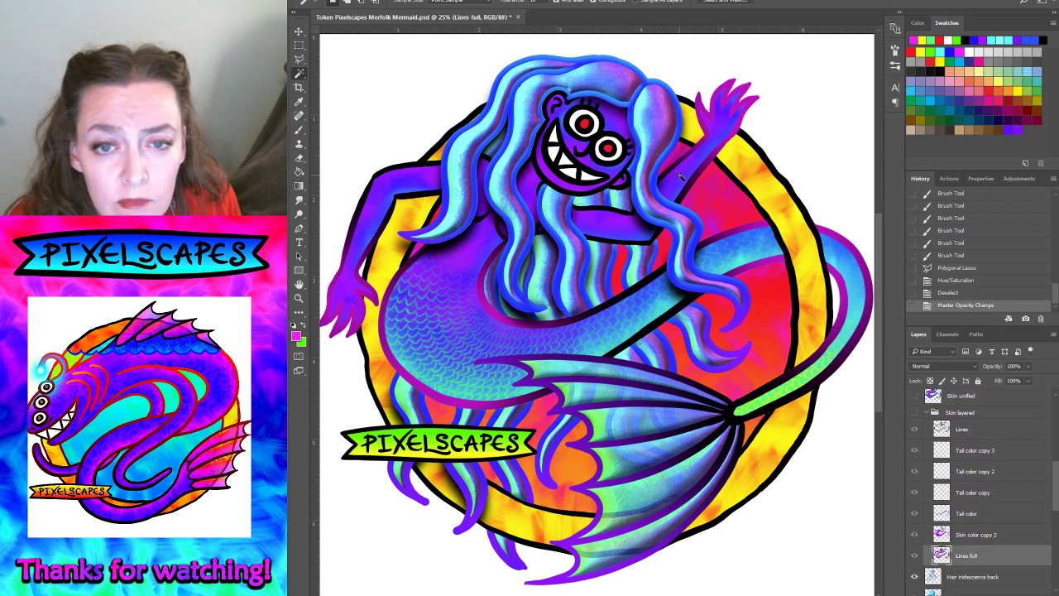
left_click(455, 259)
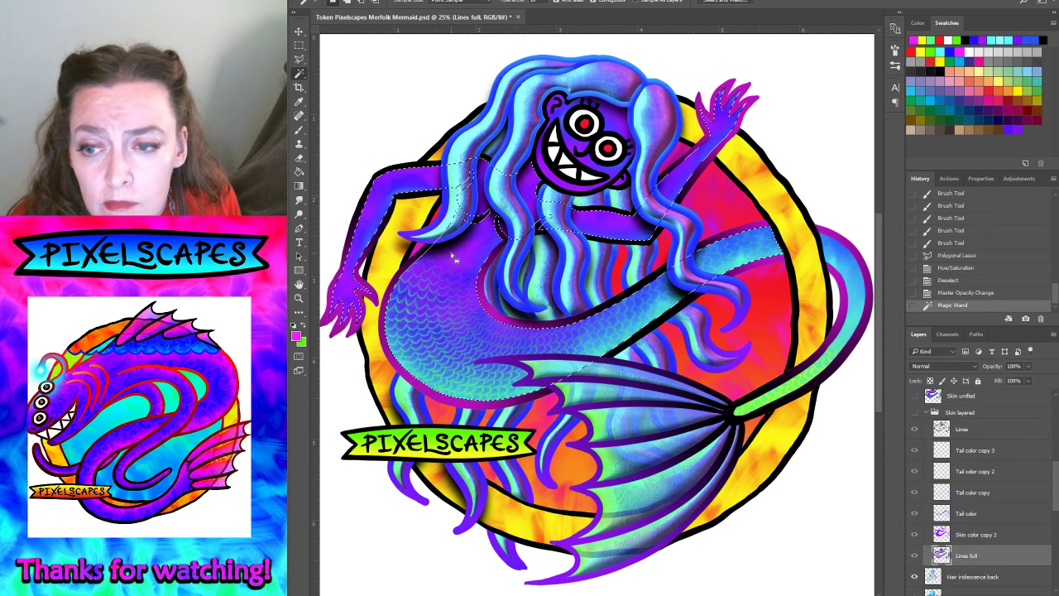
- Expand the body selection by 2 pixels and feather it by 4 pixels
left_click(434, 1)
mouse_move(472, 121)
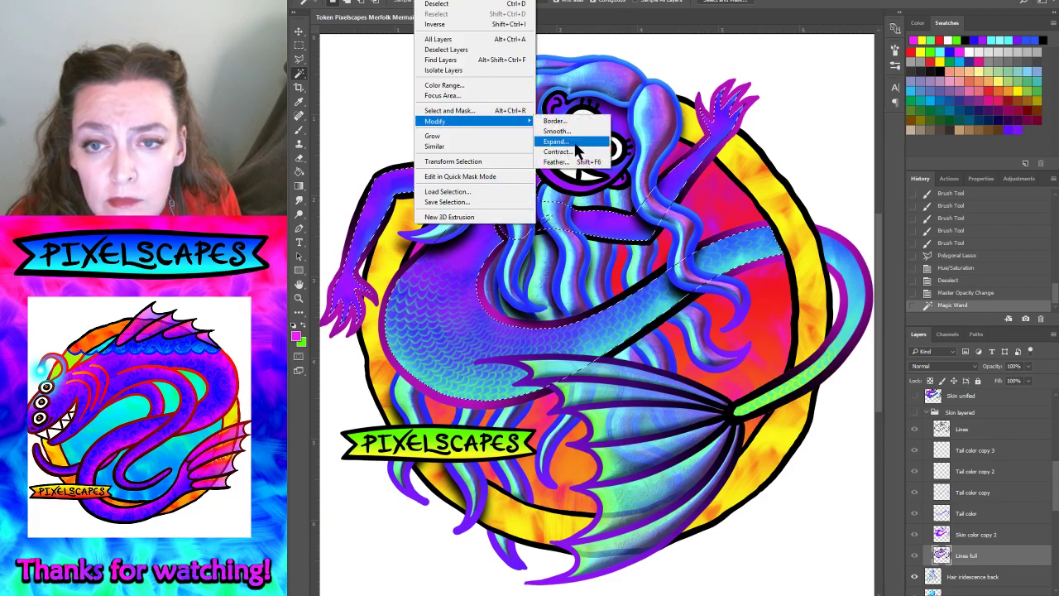
left_click(554, 142)
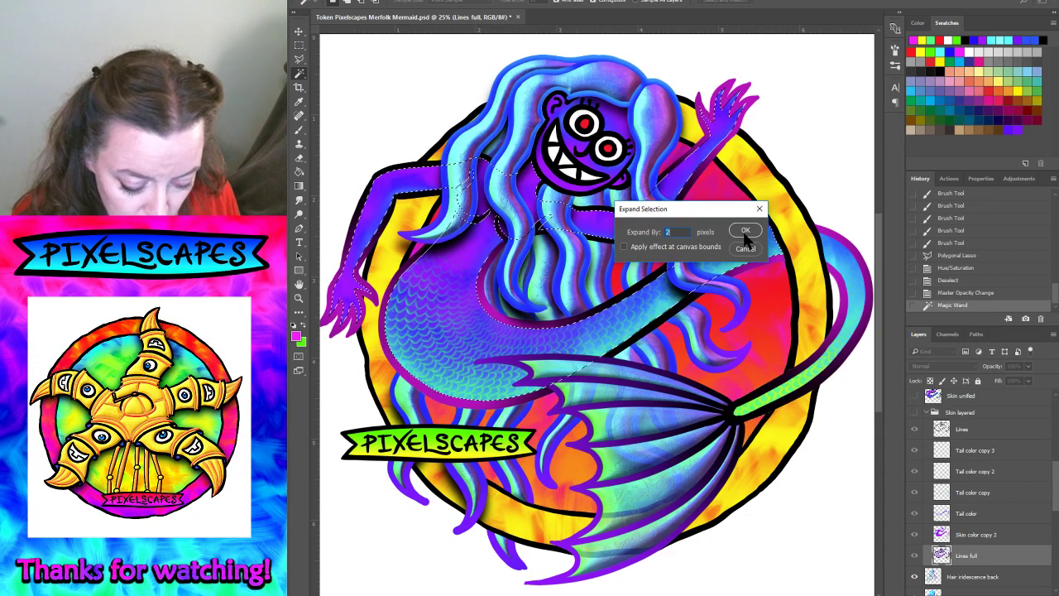
left_click(744, 230)
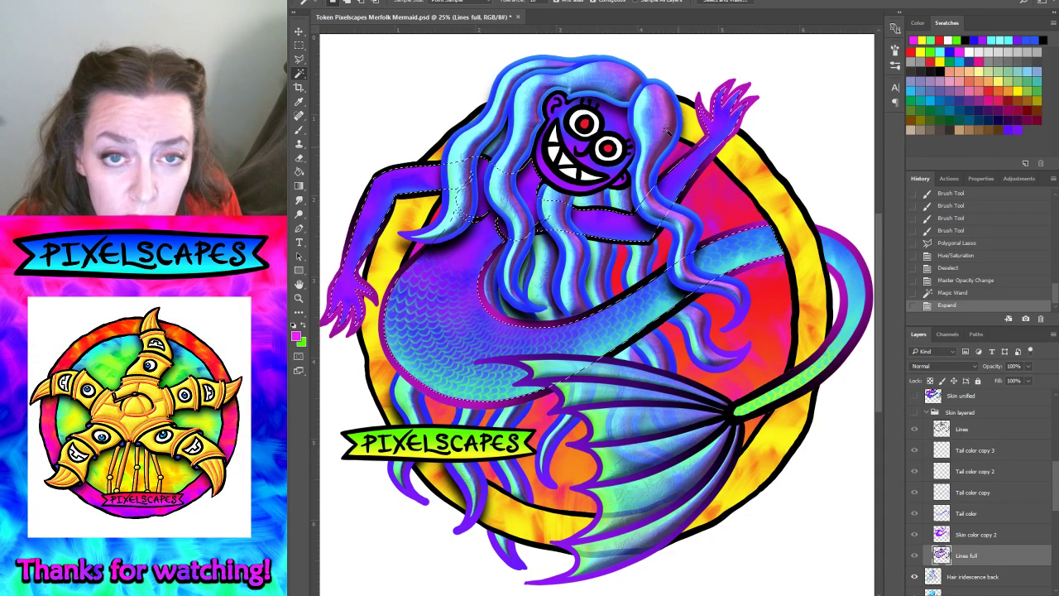
key("alt+s")
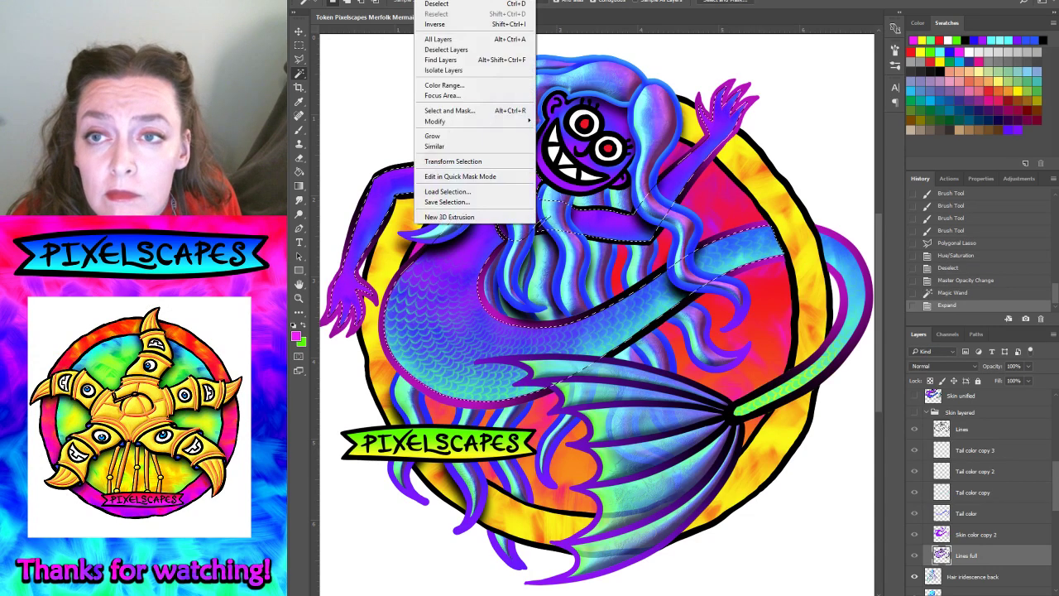
mouse_move(463, 121)
left_click(569, 163)
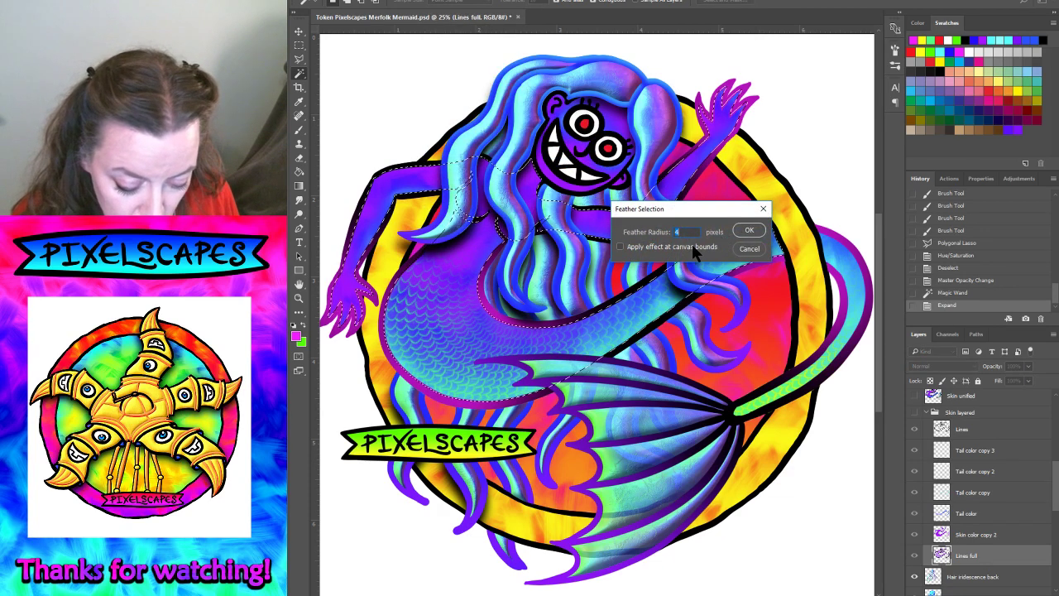
type("0")
left_click(750, 232)
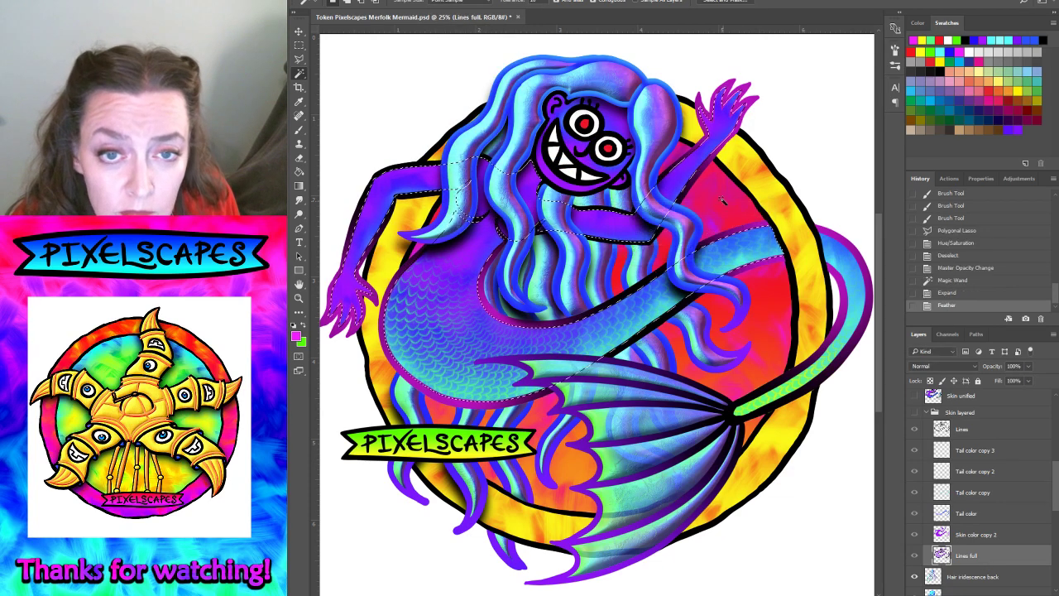
left_click(299, 158)
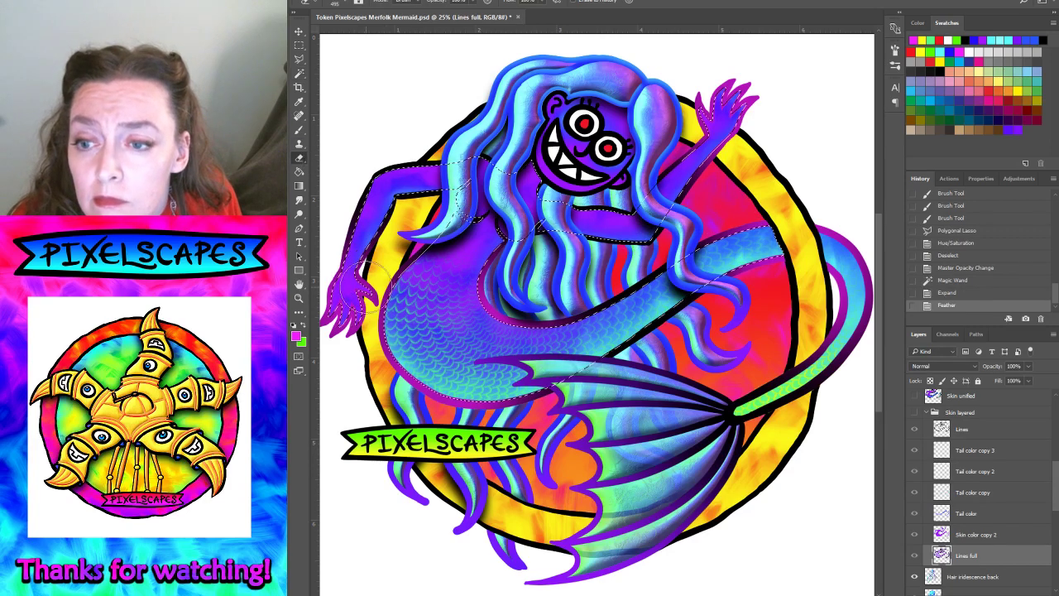
- Undo a stray erase on the wrong layer and select the Skin Lines color layer
left_click(339, 294)
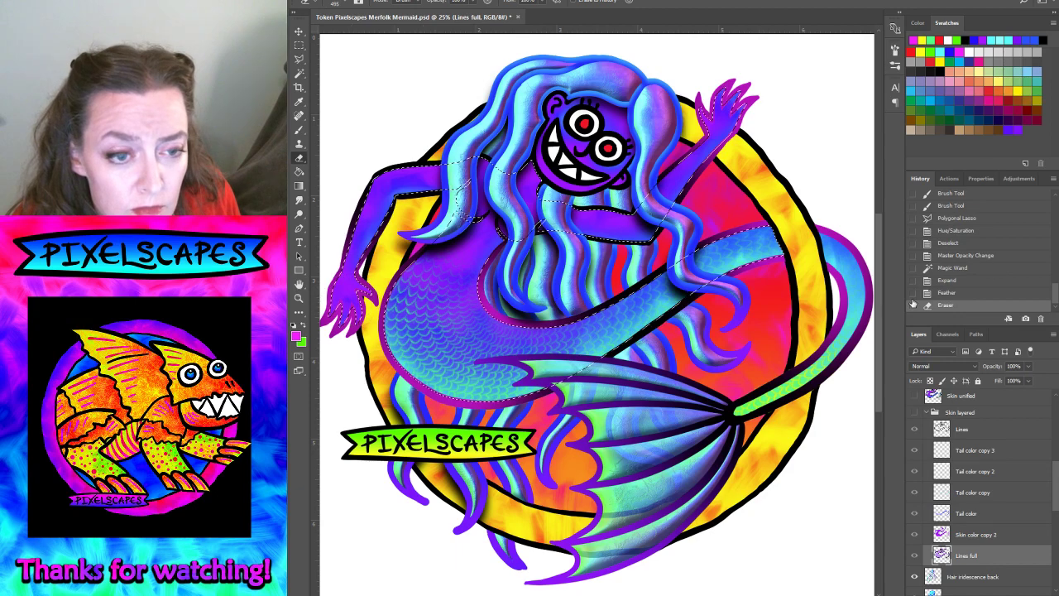
key("ctrl+z")
scroll(967, 479, "up", 3)
scroll(960, 484, "up", 3)
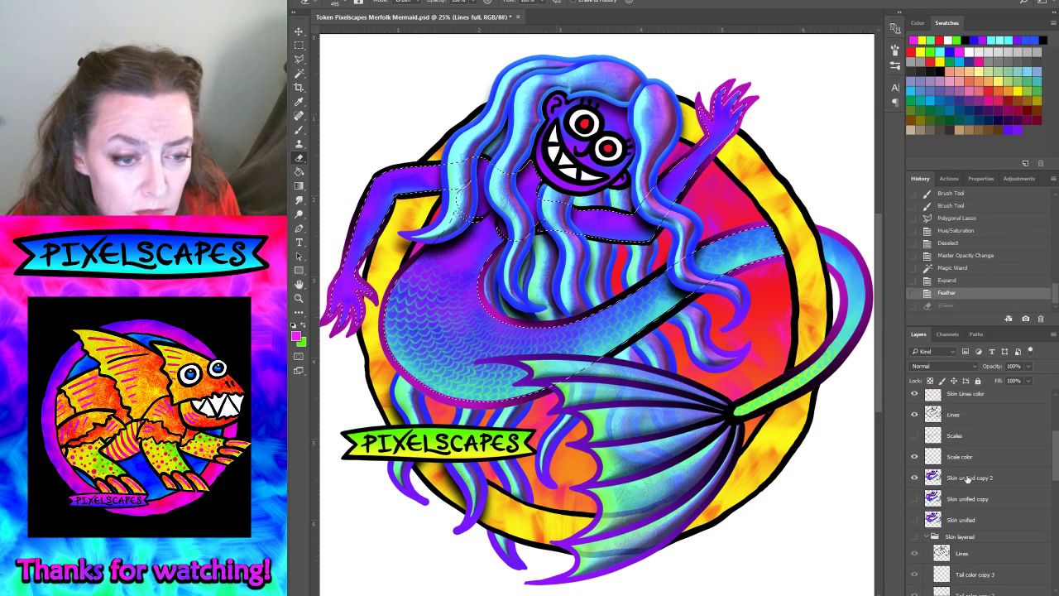
scroll(951, 488, "up", 3)
scroll(946, 493, "up", 2)
left_click(963, 494)
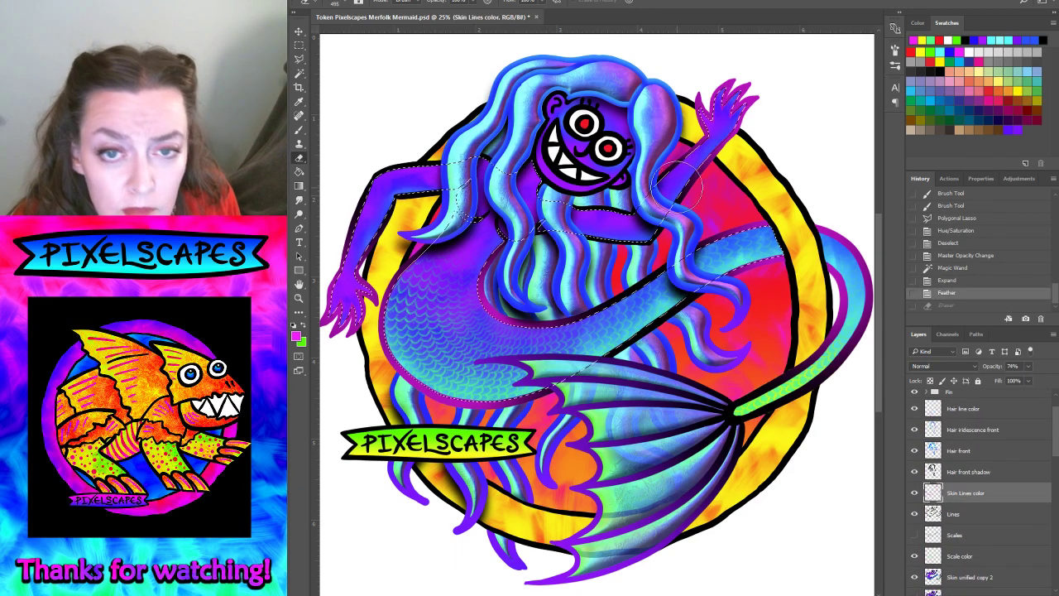
- Erase skin-line colour near the raised and left hands, then deselect
left_click(728, 104)
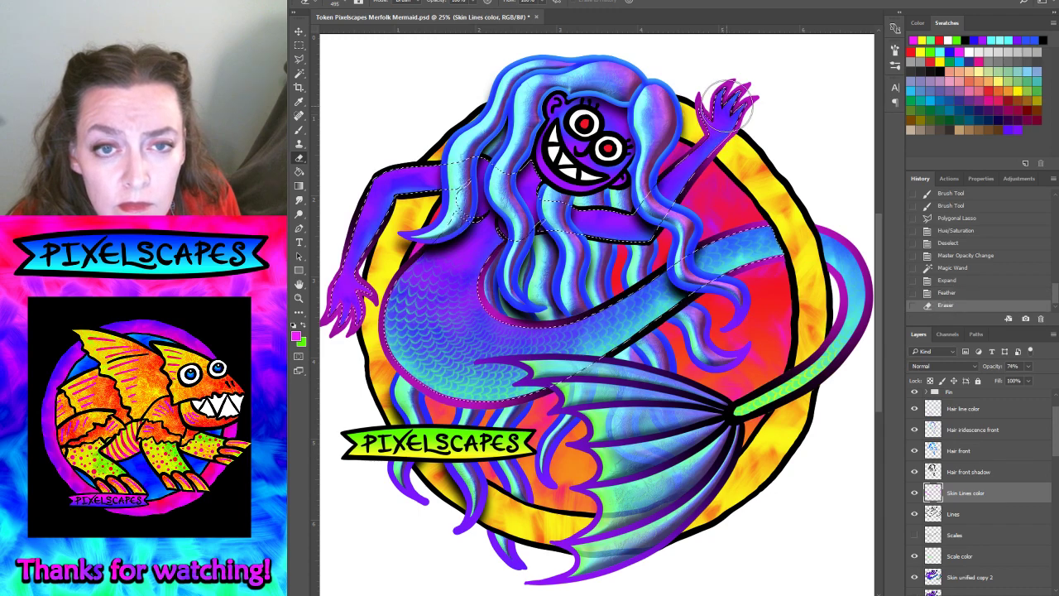
left_click(726, 106)
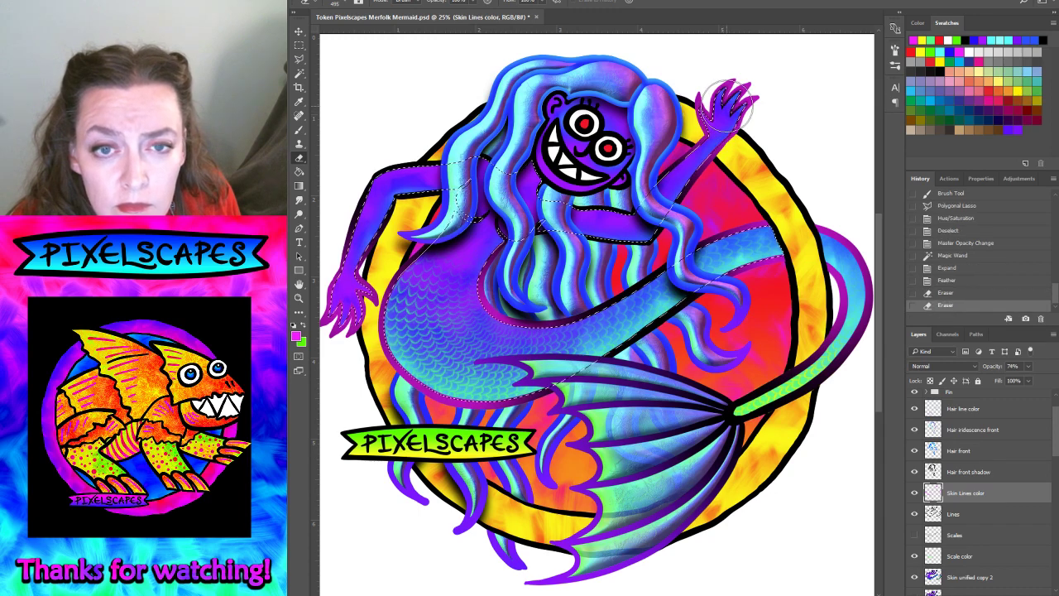
left_click(346, 291)
left_click(347, 293)
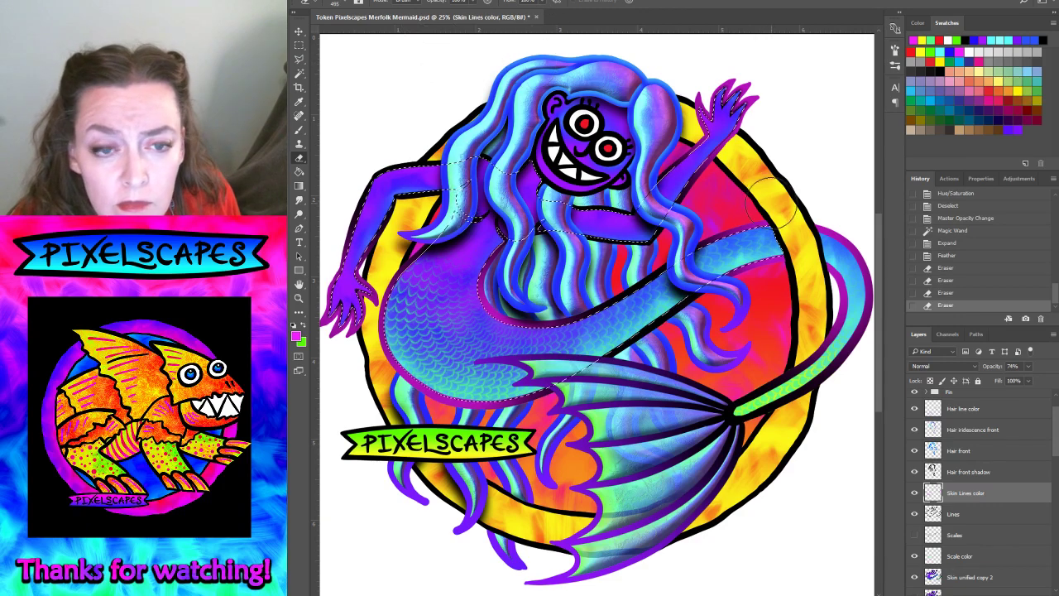
left_click(418, 2)
left_click(434, 18)
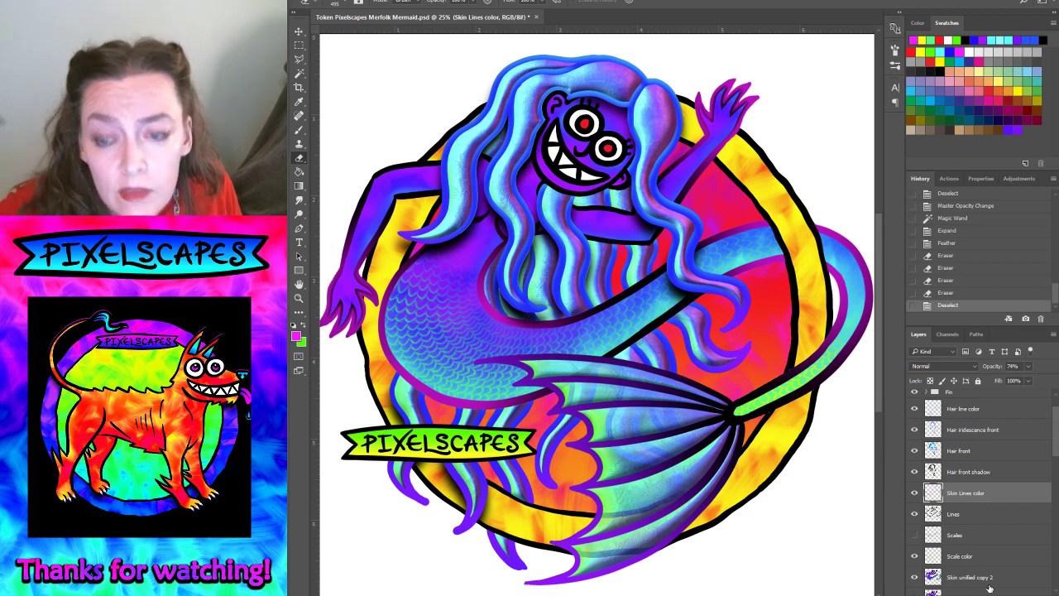
- Collapse the Skin group and load the Token rings copy layer's shape as a selection
scroll(1009, 527, "down", 2)
scroll(1011, 531, "down", 2)
scroll(1014, 536, "down", 2)
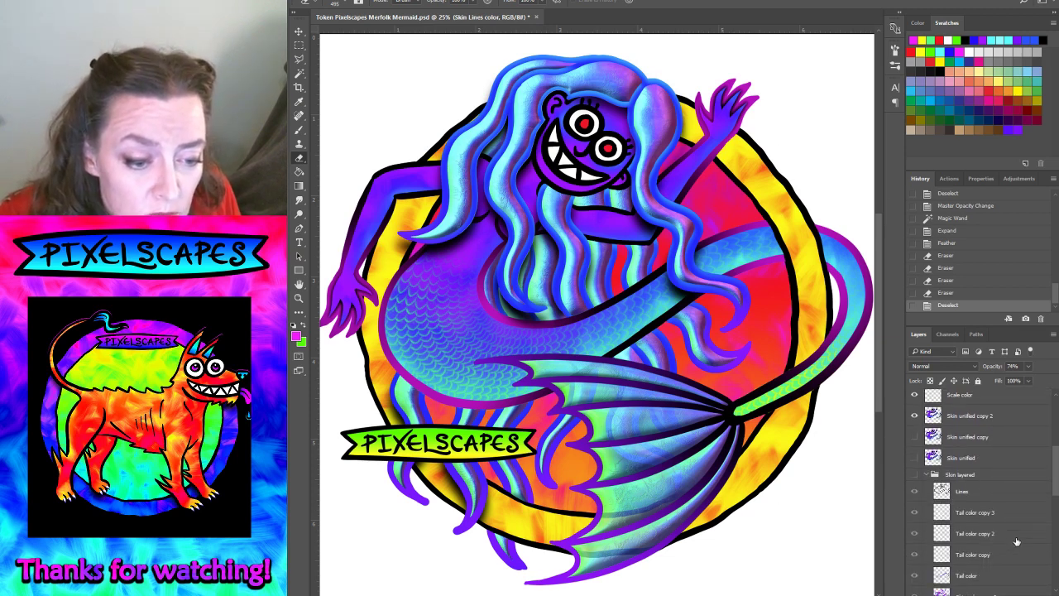
scroll(1017, 542, "down", 2)
scroll(1016, 541, "down", 1)
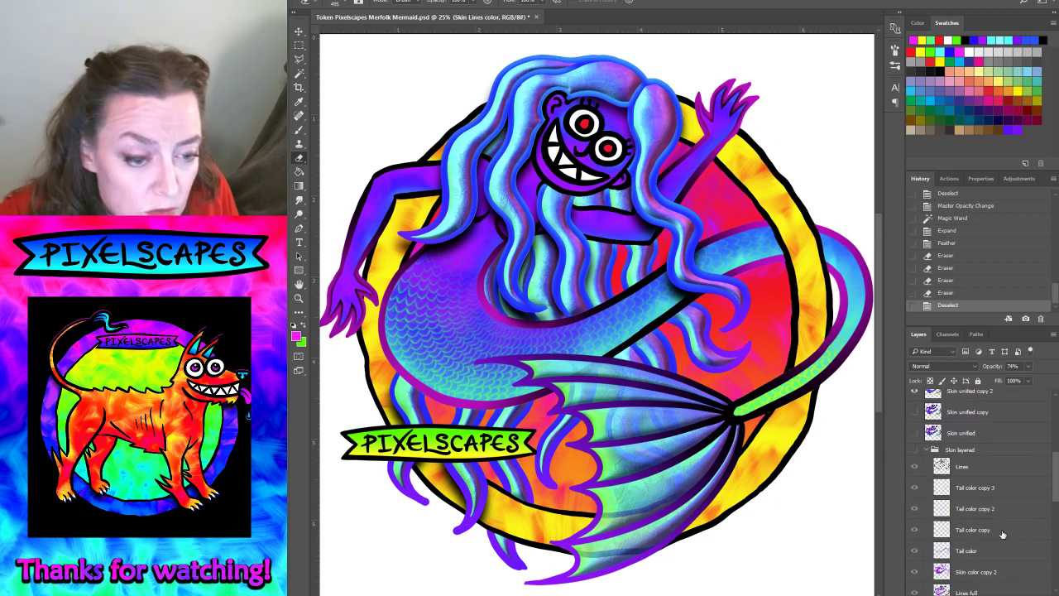
scroll(1005, 535, "down", 1)
scroll(1014, 537, "down", 1)
scroll(1014, 539, "down", 1)
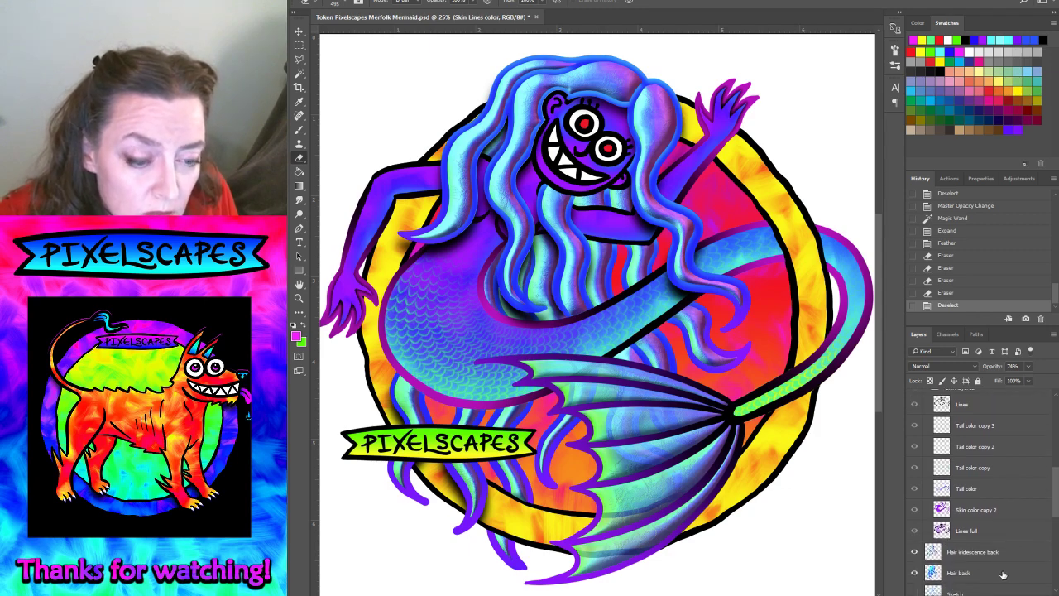
scroll(1003, 574, "down", 2)
scroll(997, 563, "up", 2)
scroll(984, 546, "up", 1)
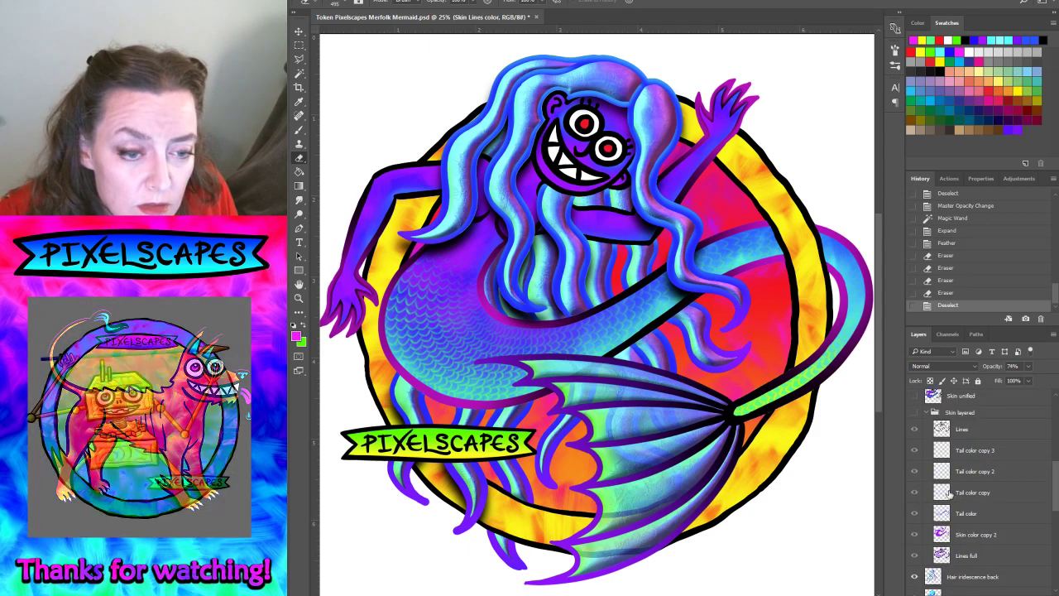
left_click(928, 413)
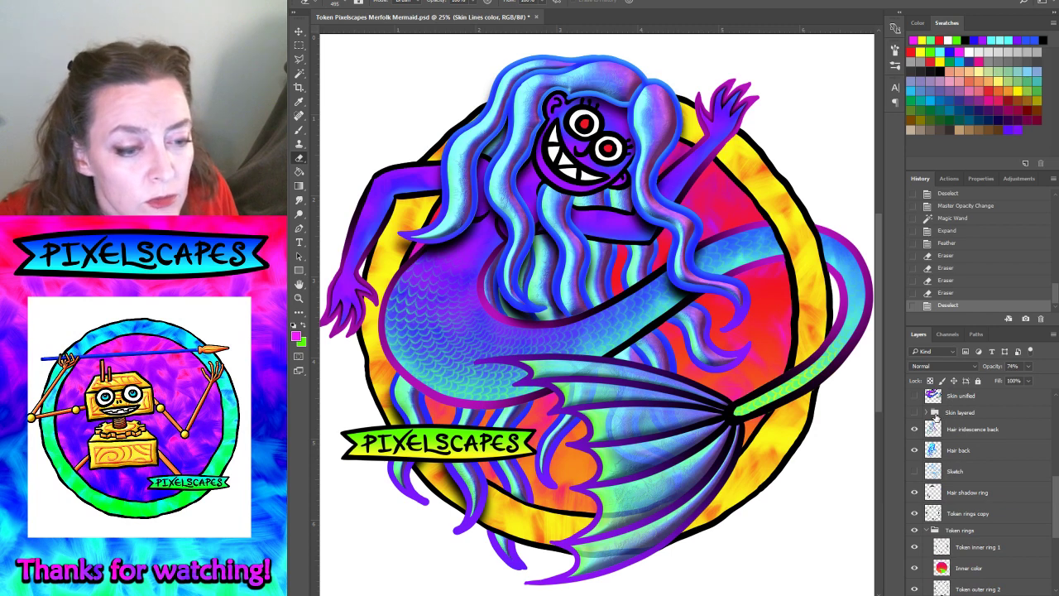
scroll(991, 546, "down", 1)
scroll(985, 521, "down", 2)
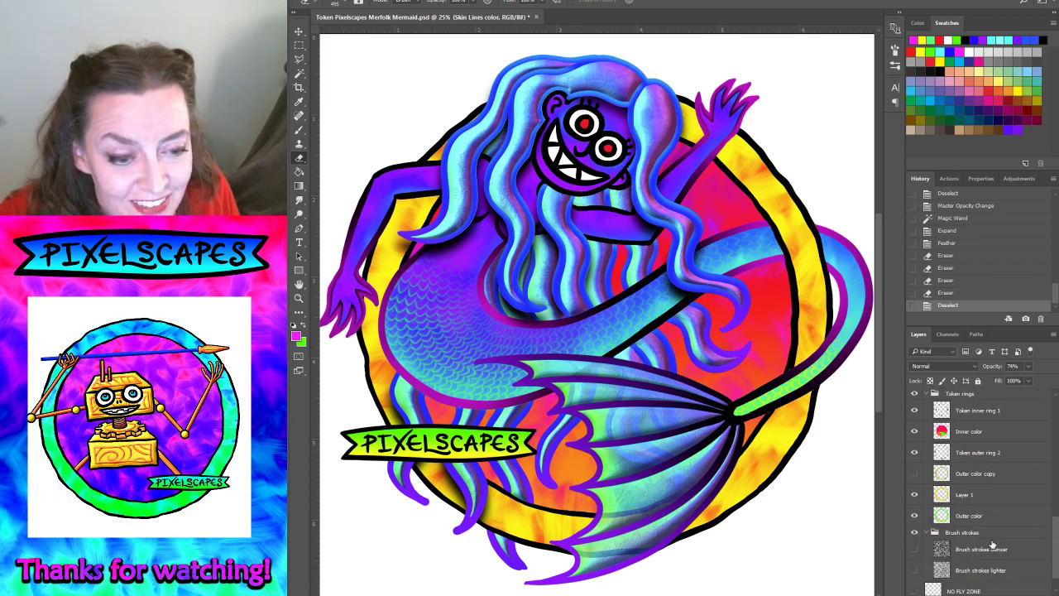
scroll(976, 496, "down", 1)
scroll(962, 444, "up", 1)
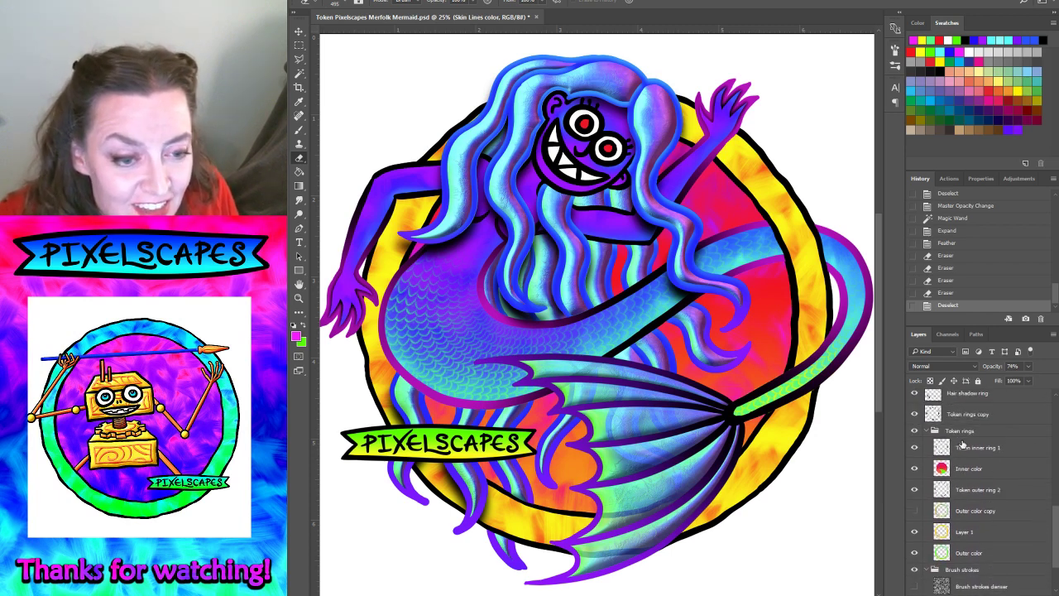
left_click(964, 414)
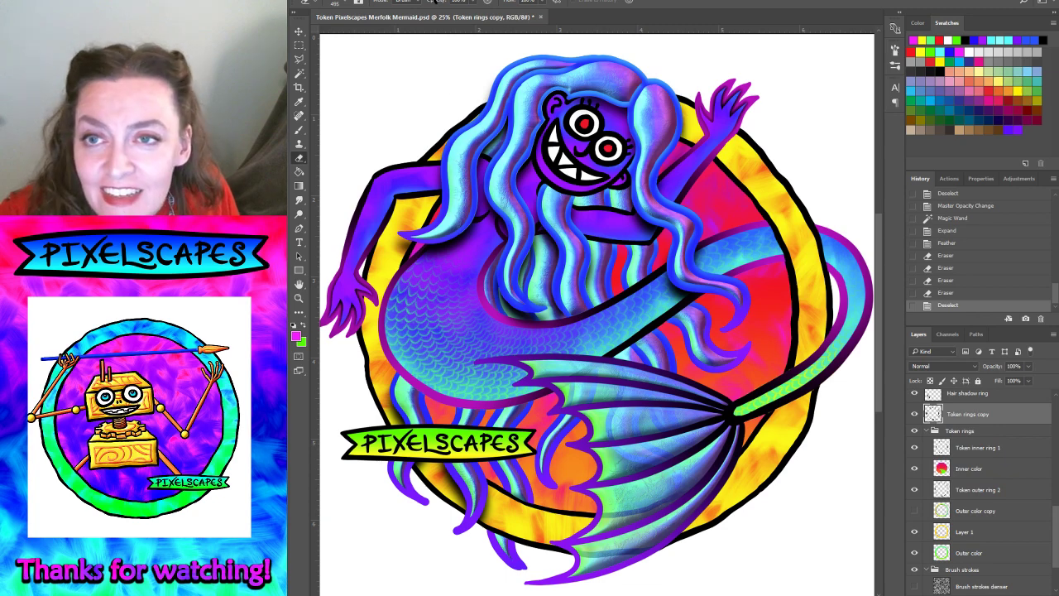
left_click(433, 2)
left_click(475, 194)
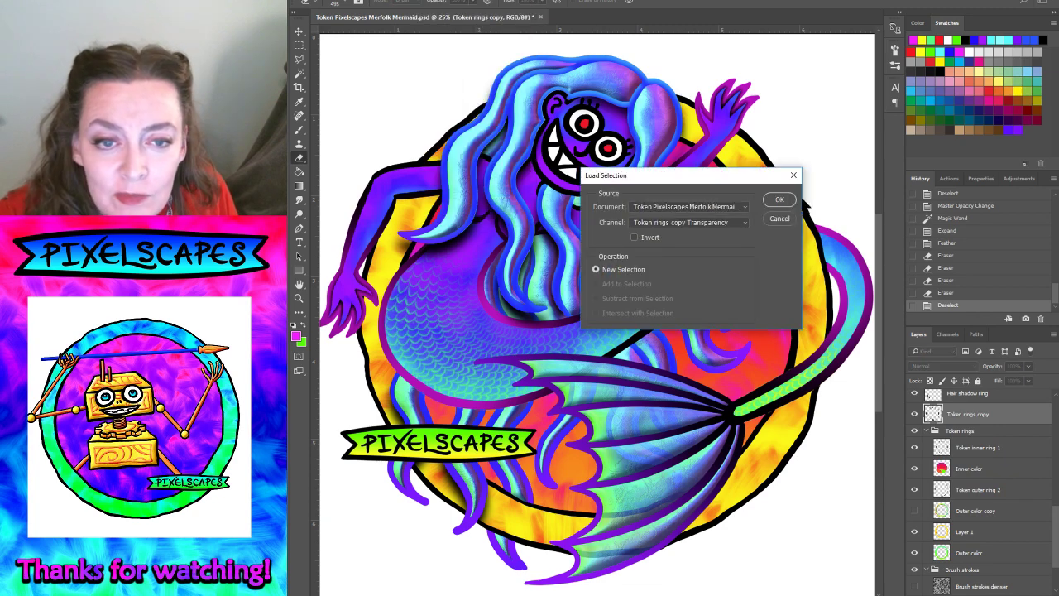
key("Return")
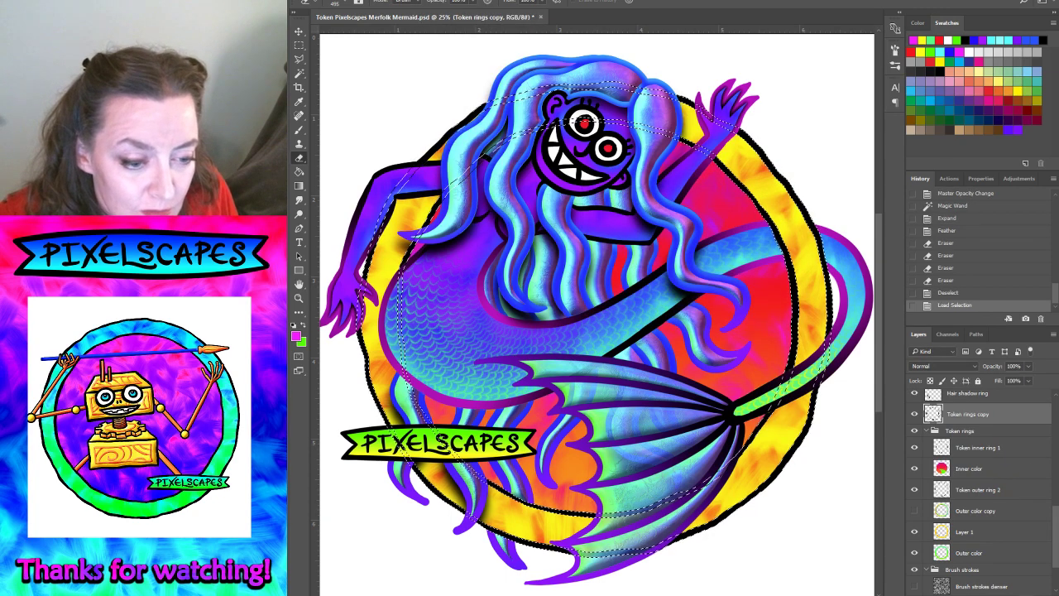
- Add a new empty layer named 'Ring line colors' above Token rings copy
key("ctrl+shift+alt+n")
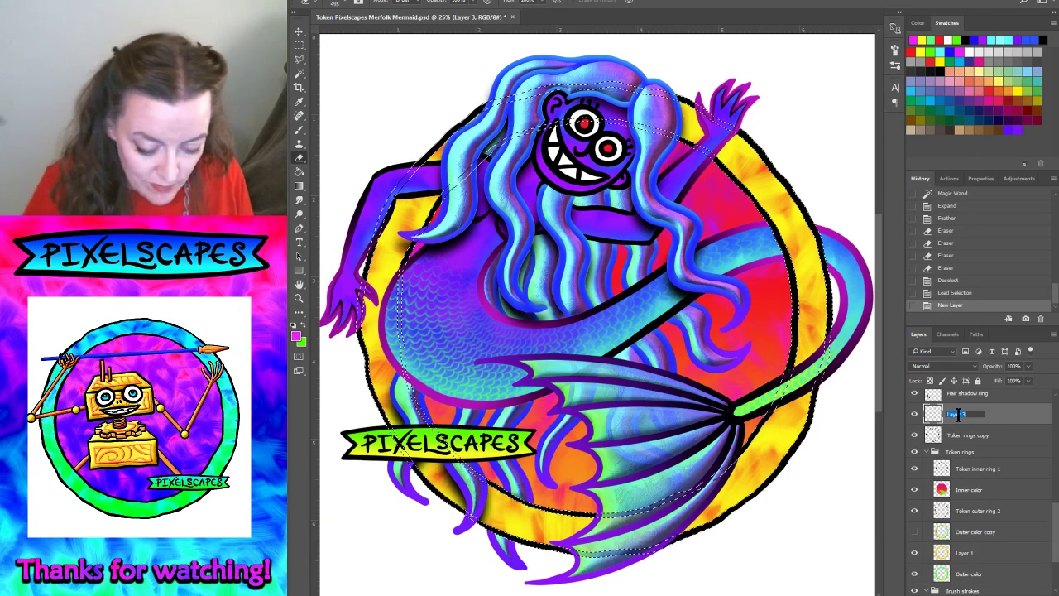
type("Ring co")
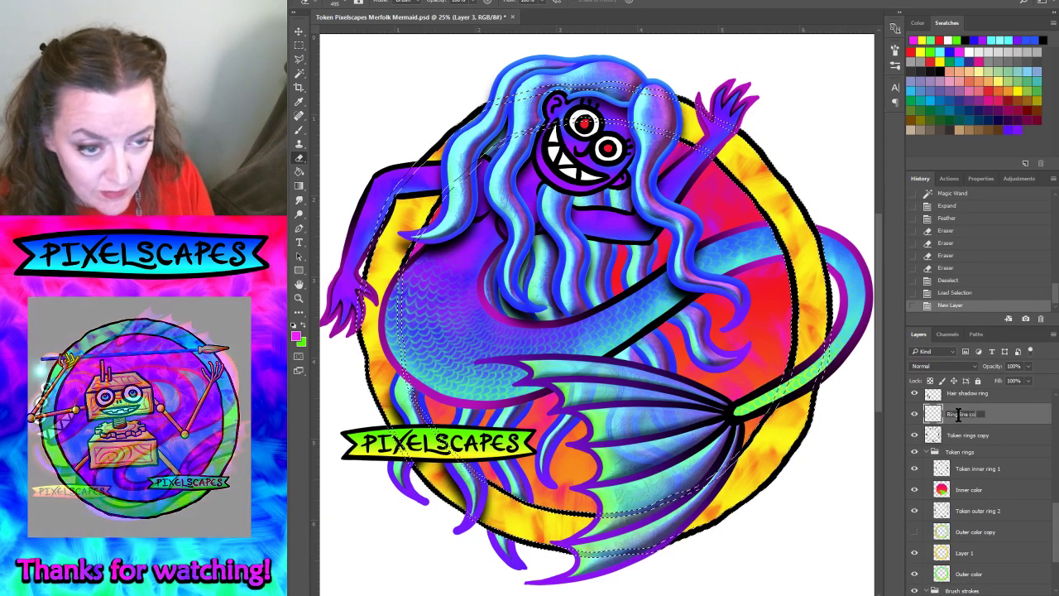
type("g line colors")
key("Return")
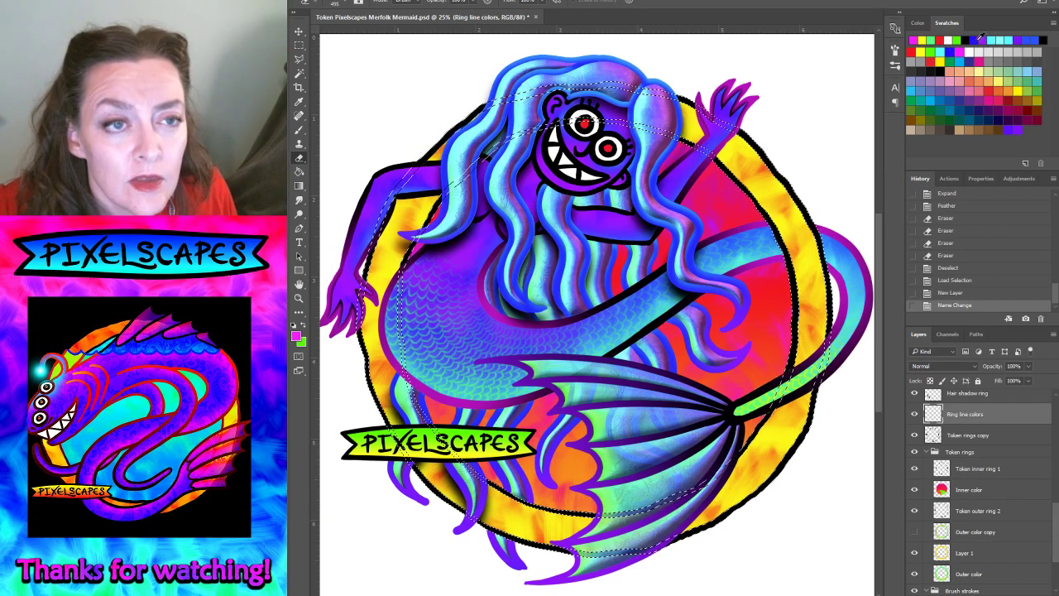
- Paint the selected ring outlines blue with a very large brush, then deselect
left_click(947, 40)
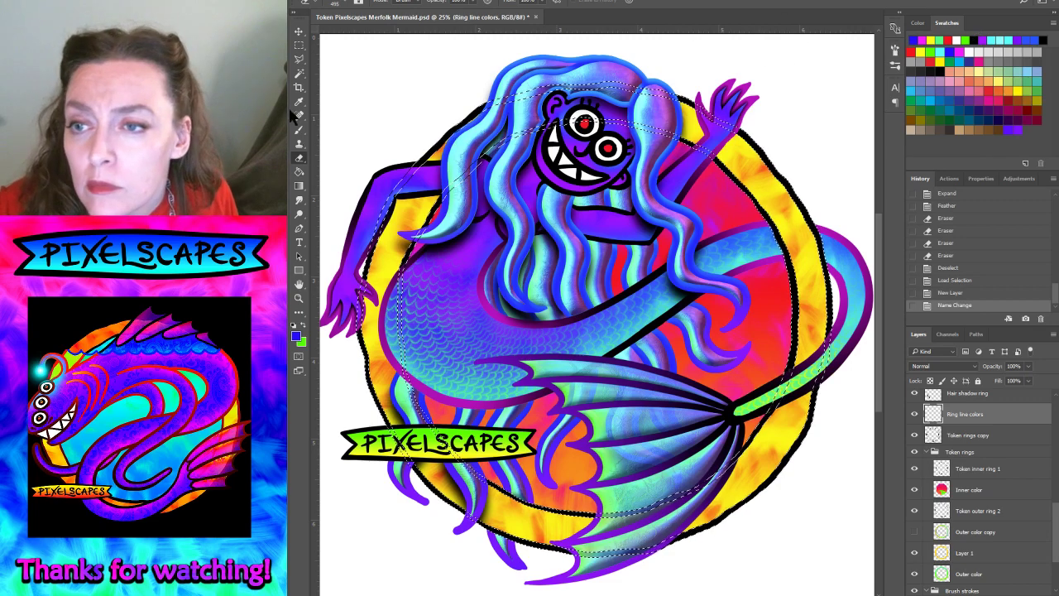
left_click(345, 4)
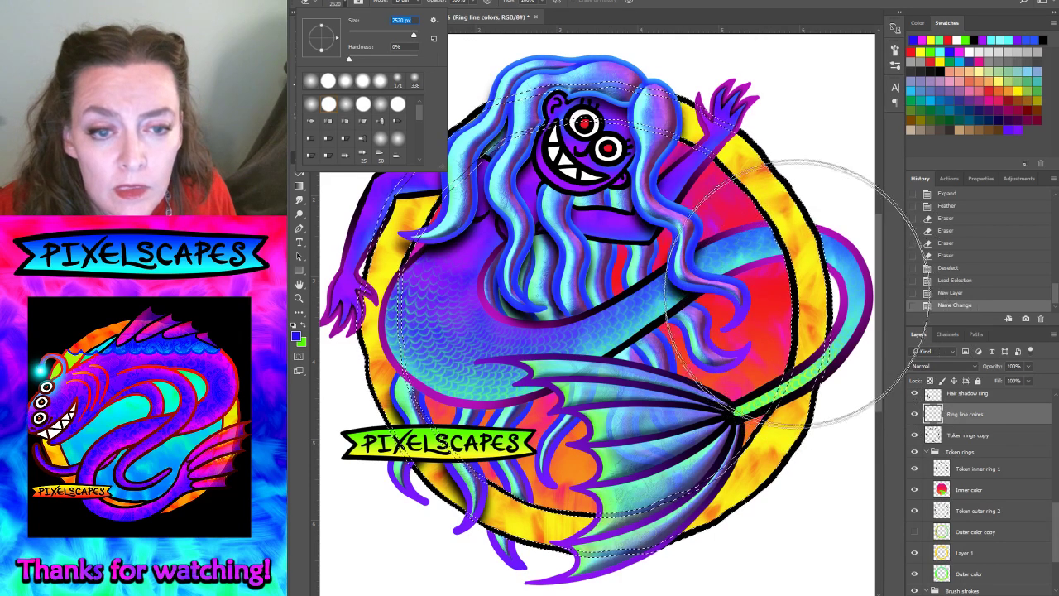
left_click(786, 283)
left_click(786, 283)
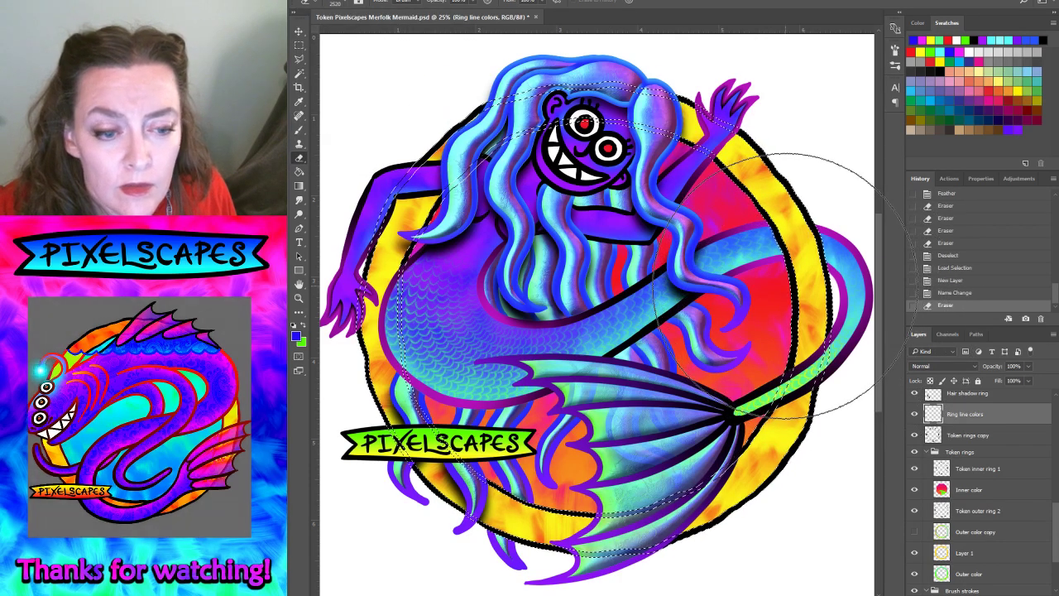
key("ctrl+z")
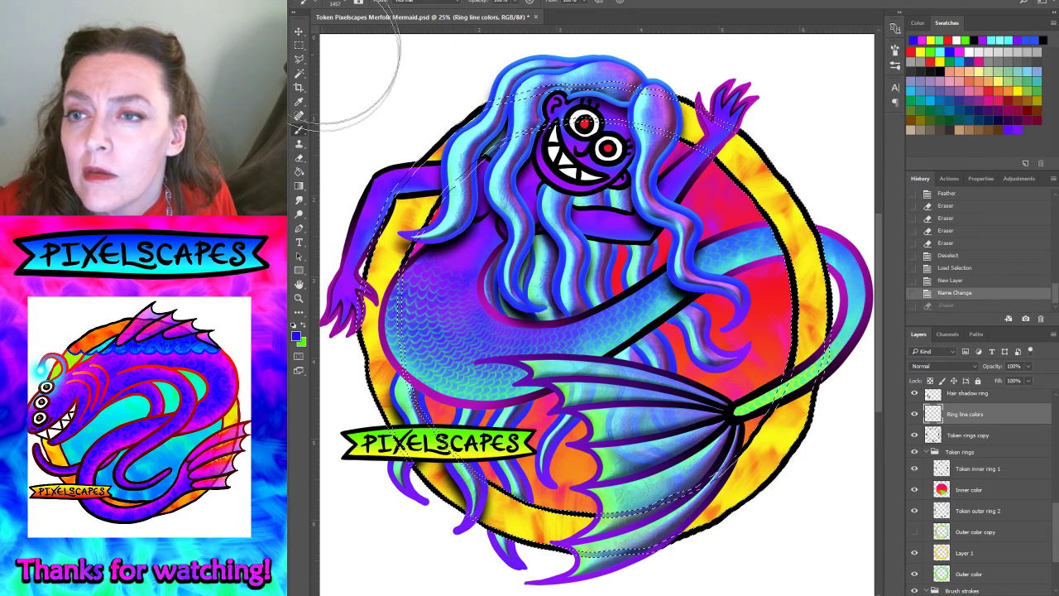
left_click(350, 5)
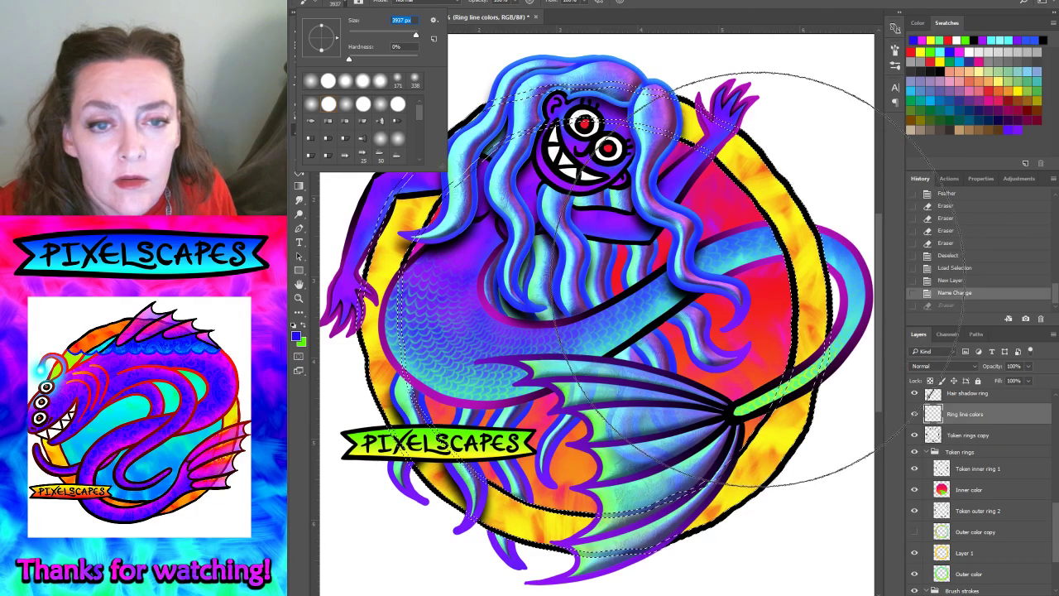
key("Return")
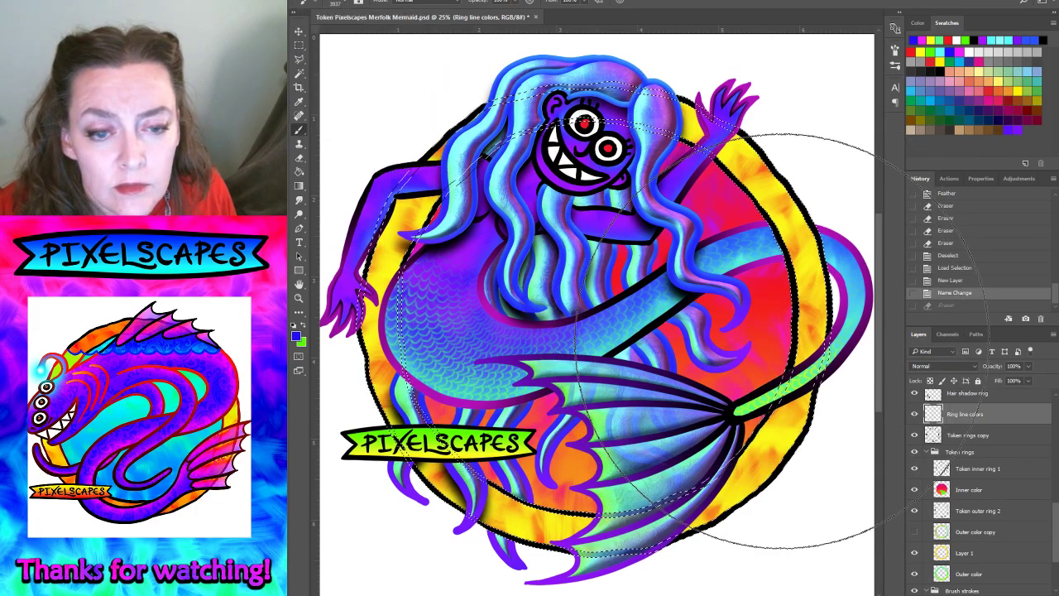
left_click(782, 341)
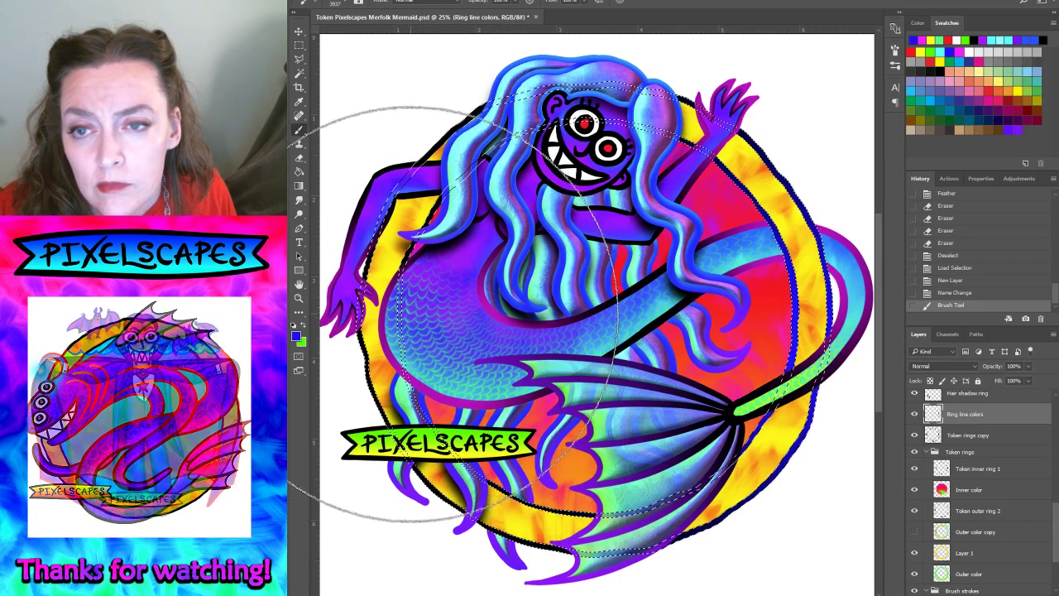
left_click(451, 321)
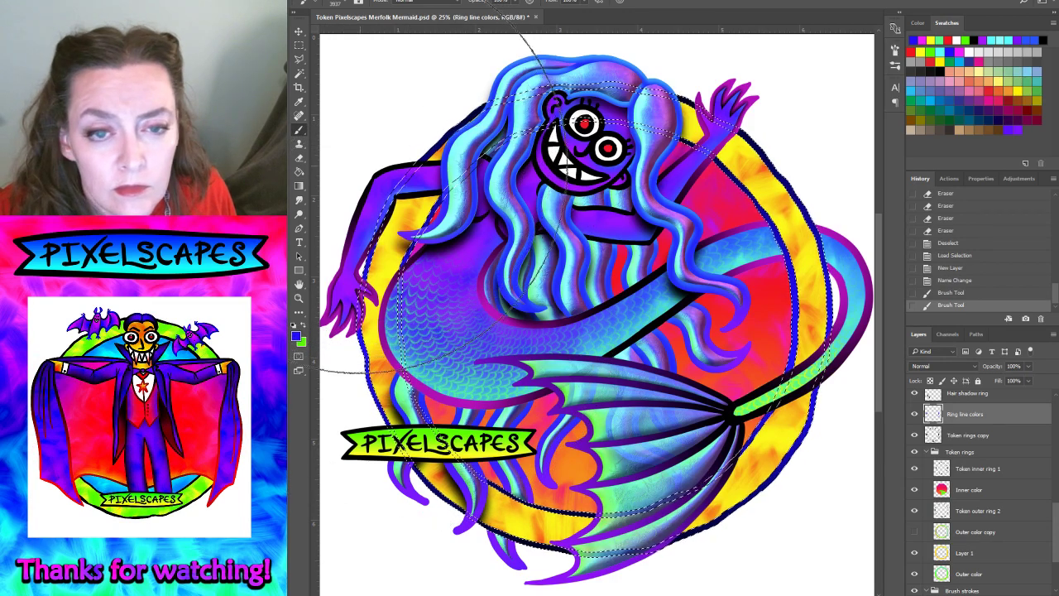
left_click(430, 0)
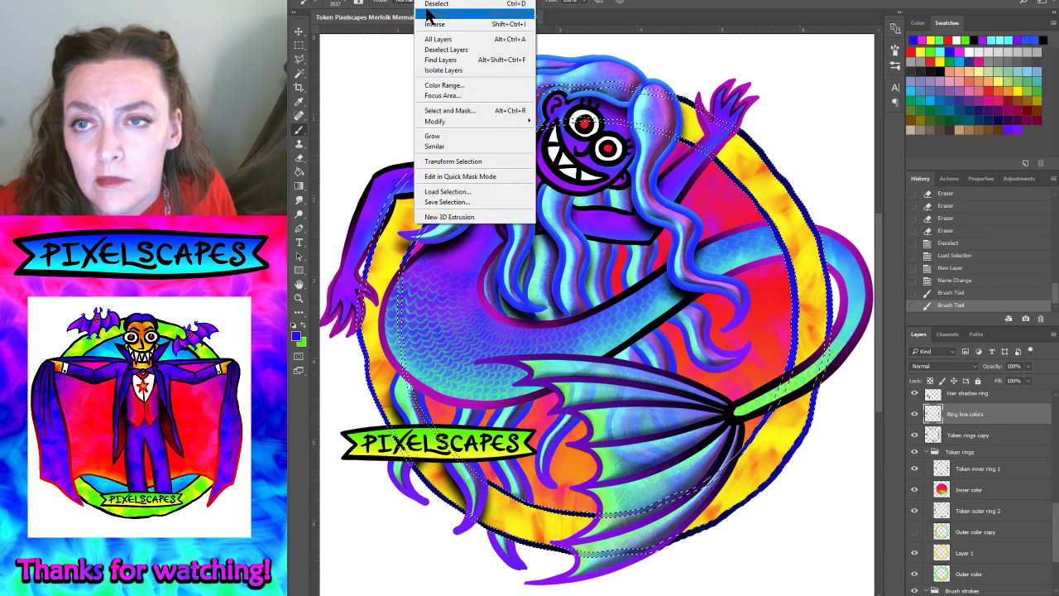
left_click(436, 4)
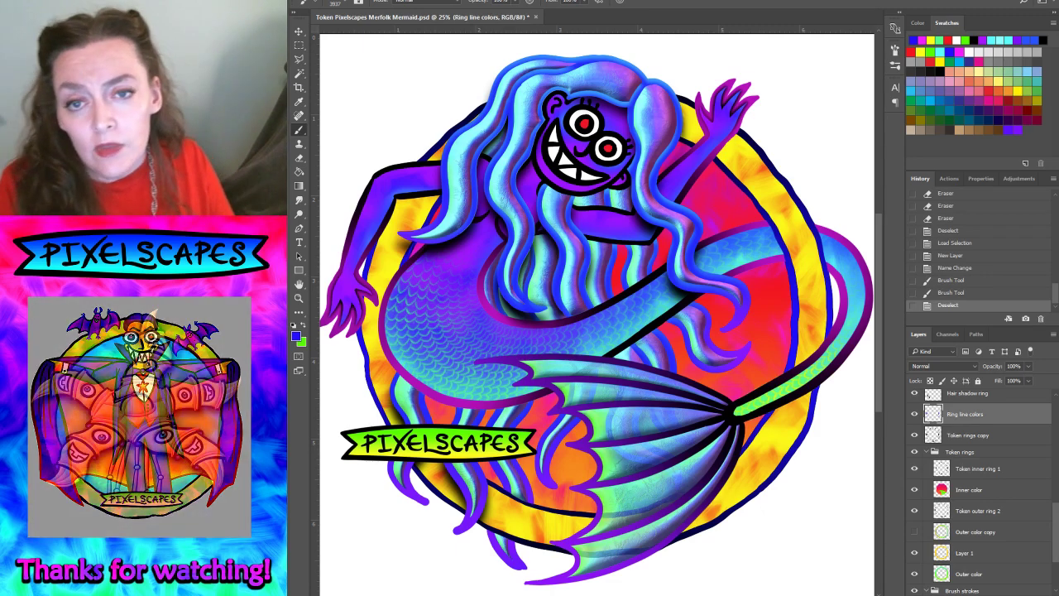
left_click(932, 450)
left_click(914, 452)
left_click(927, 452)
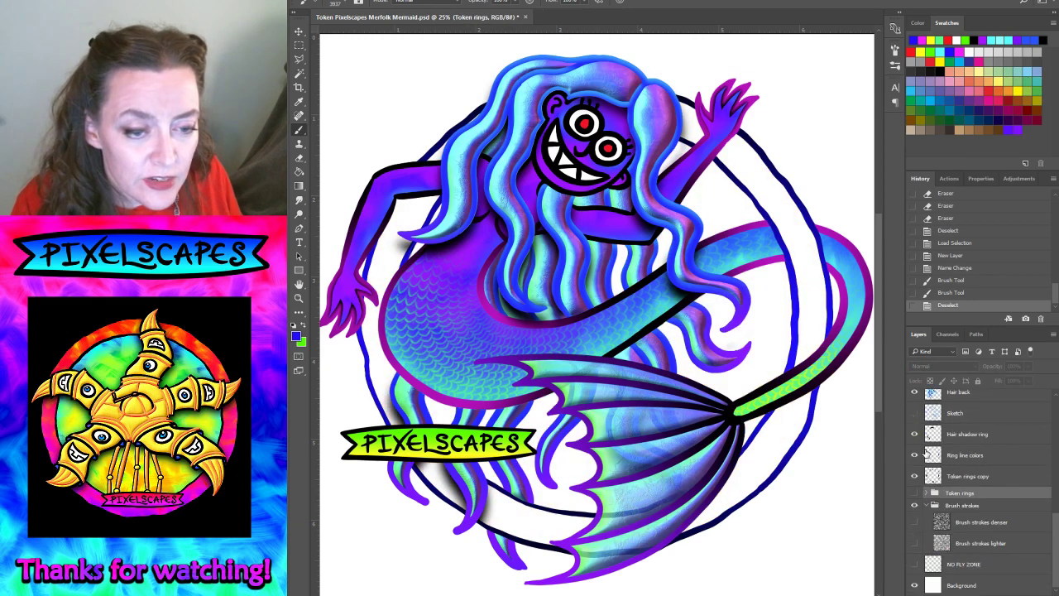
left_click(914, 493)
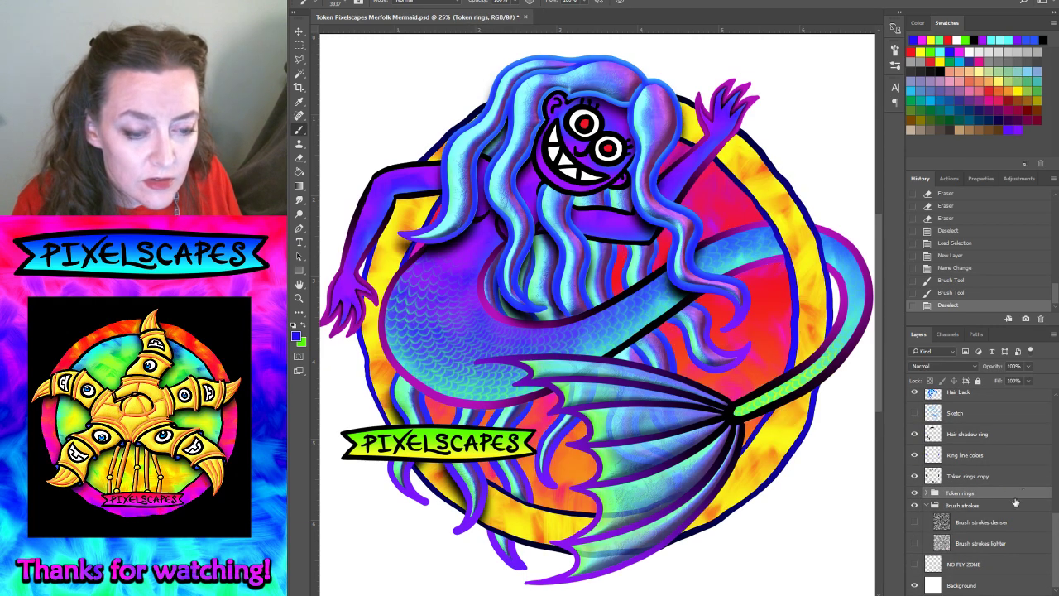
left_click(923, 506)
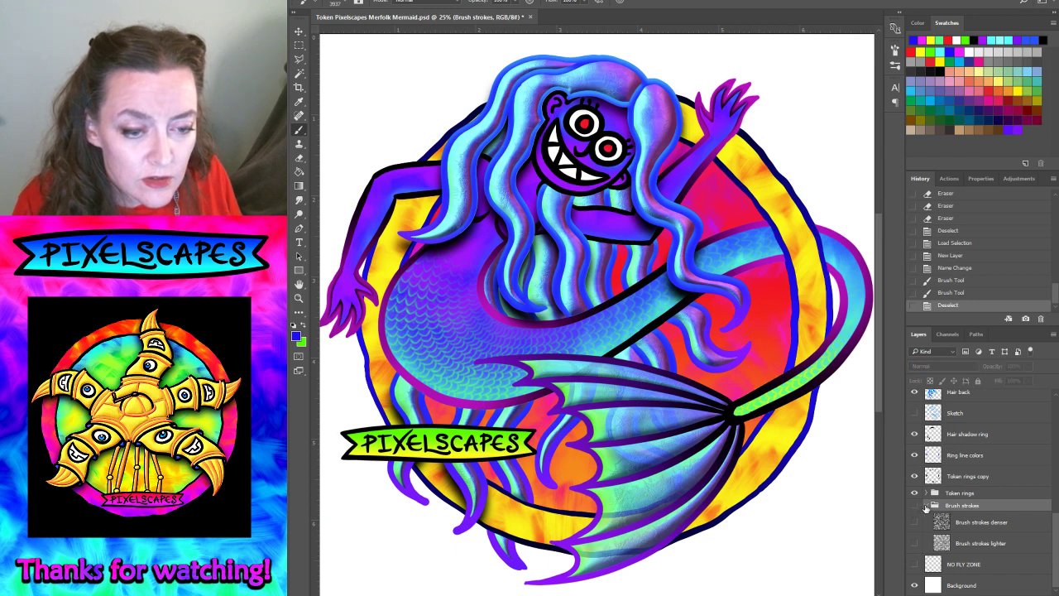
left_click(925, 505)
left_click(927, 548)
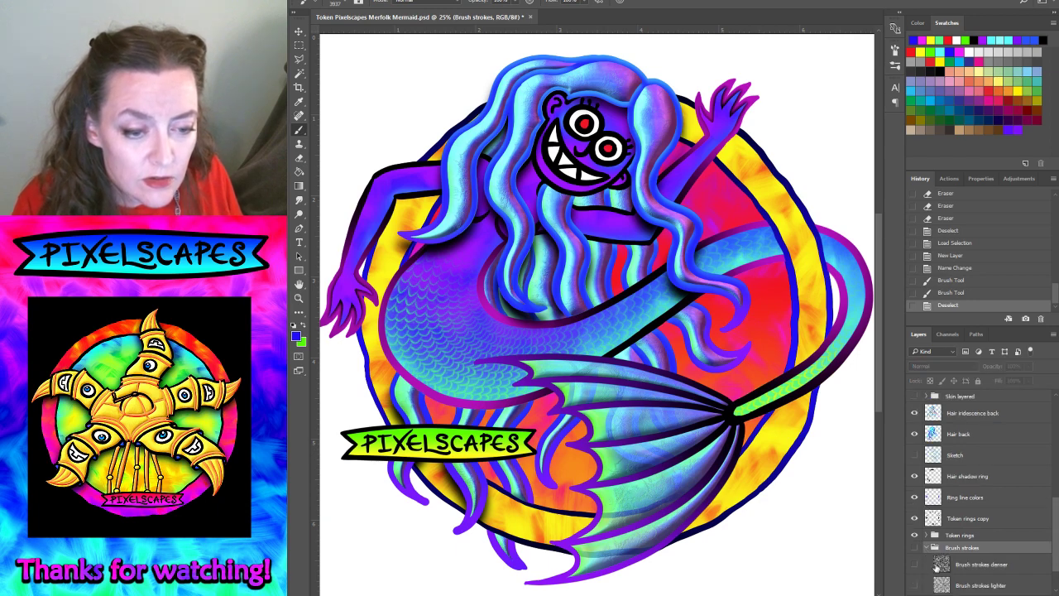
left_click(915, 565)
left_click(915, 585)
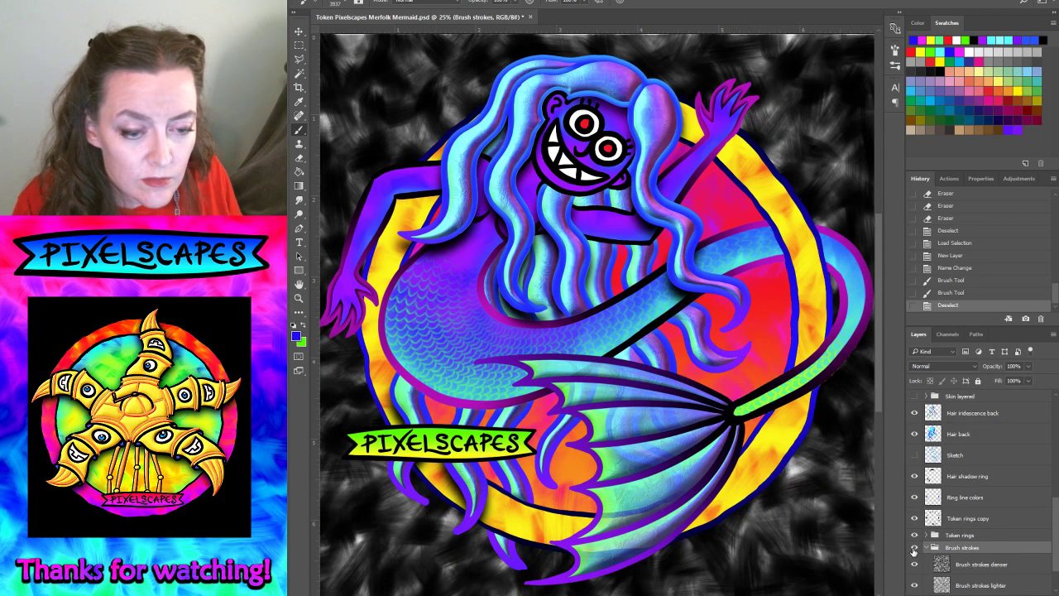
left_click(914, 548)
left_click(928, 547)
scroll(993, 496, "up", 10)
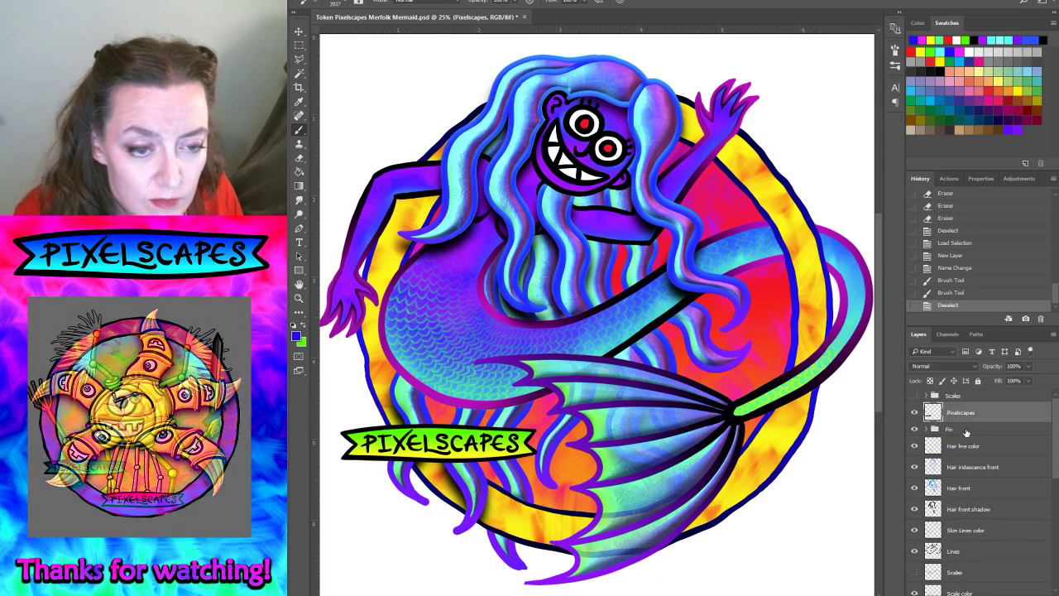
- Add a new layer named 'Eyes' above Hair line color
left_click(962, 446)
key("ctrl+shift+alt+n")
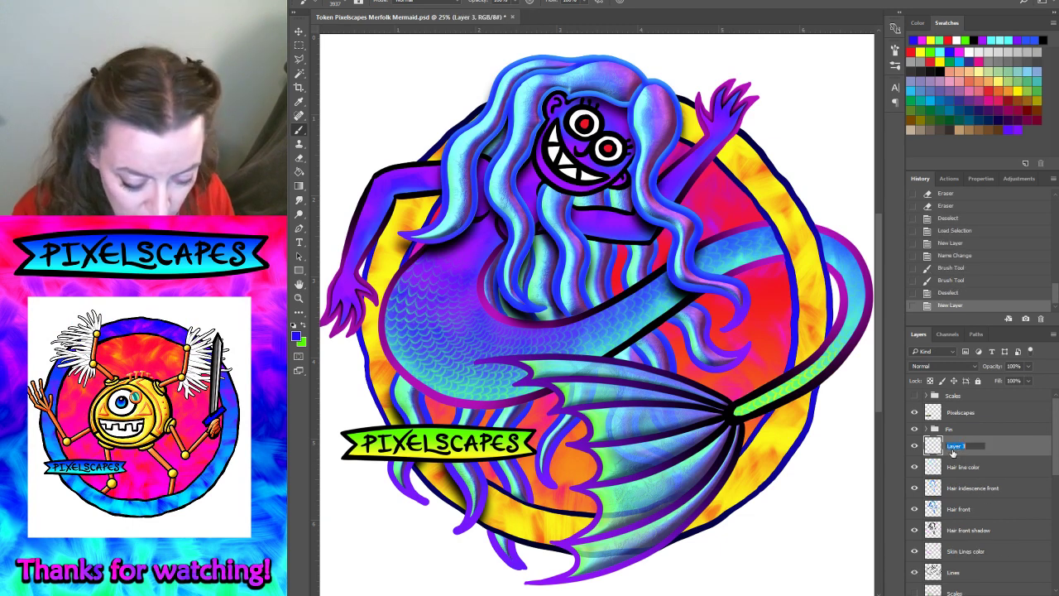
type("Eeys")
key("Return")
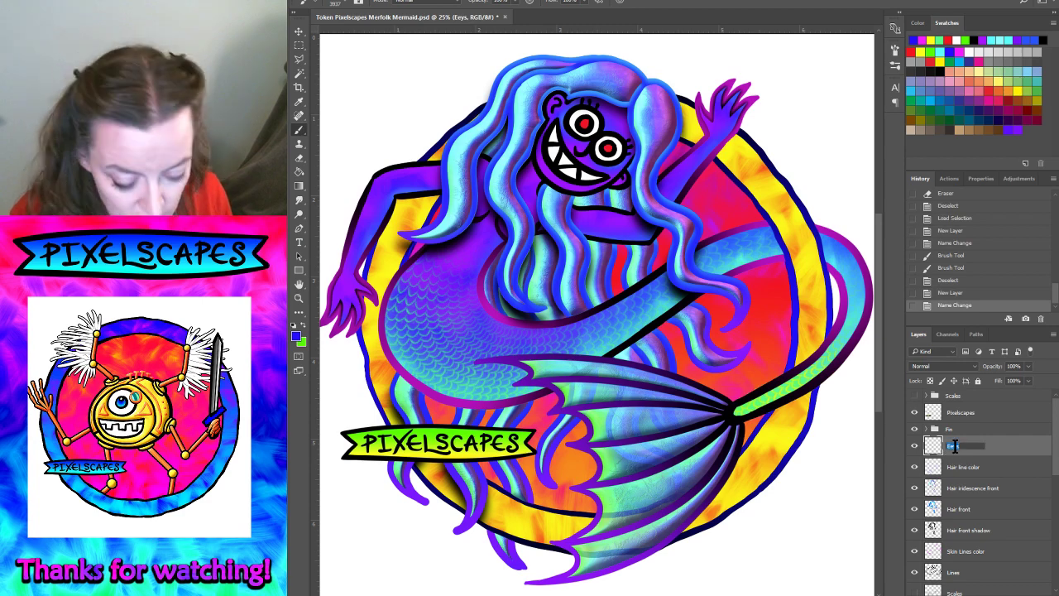
type("yes")
key("Return")
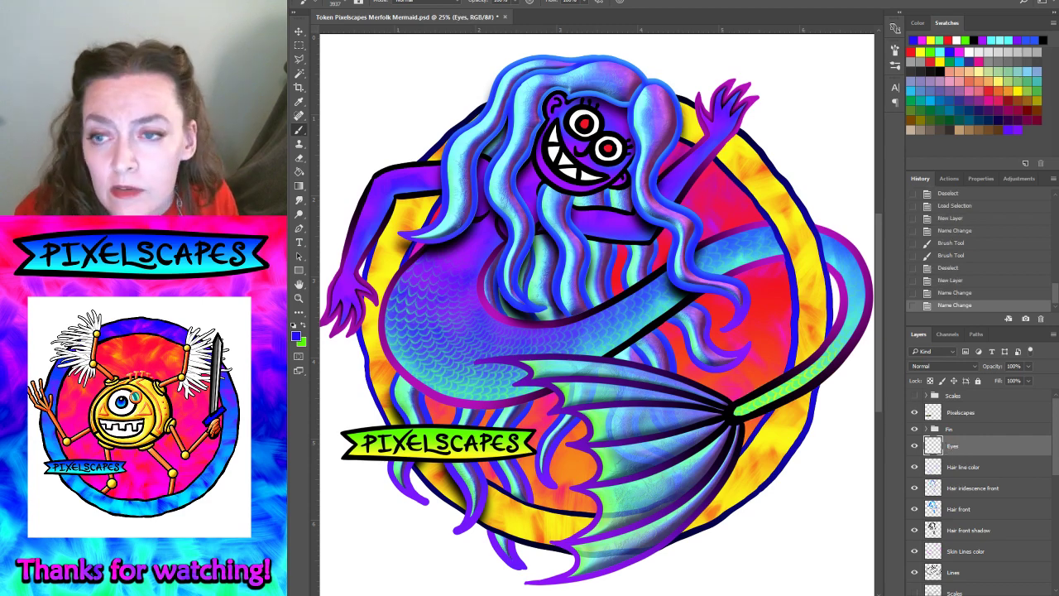
- Zoom in on the mermaid's face and select the Hair front layer
left_click(299, 298)
left_click_drag(596, 133, 601, 139)
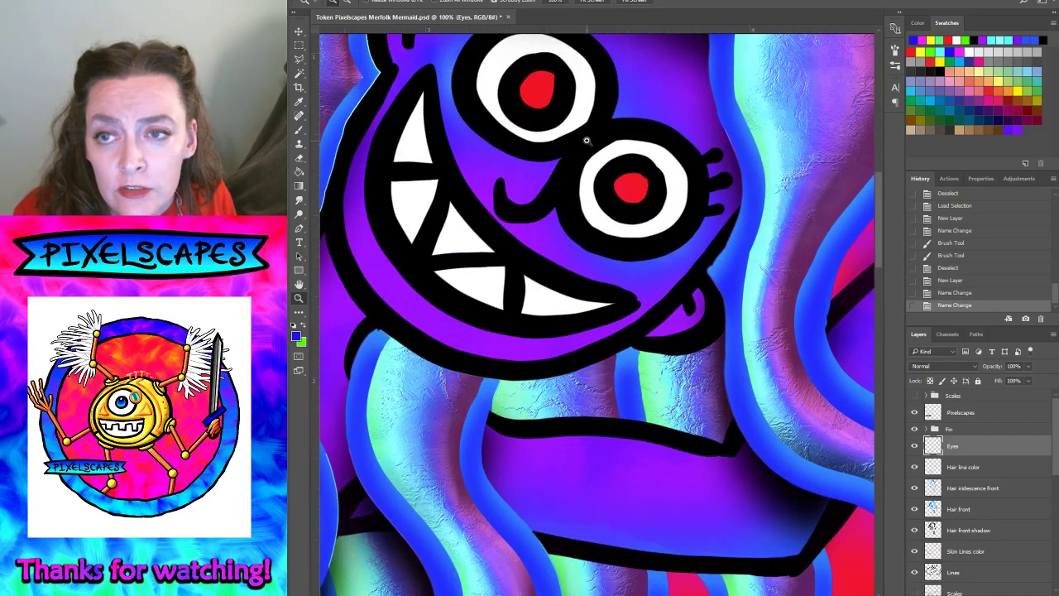
left_click(587, 140, "alt")
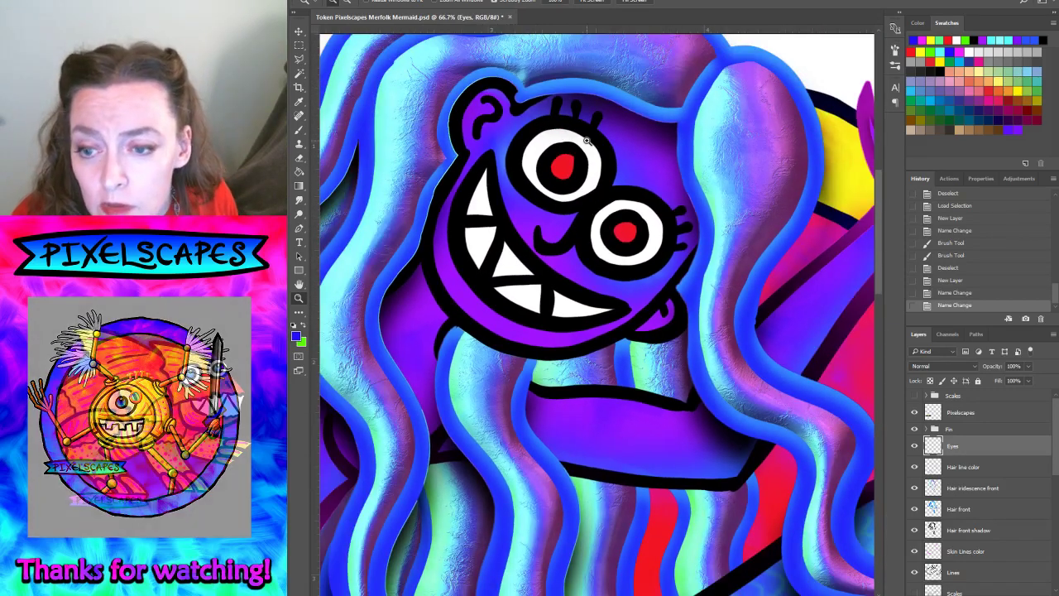
left_click_drag(425, 173, 444, 181)
left_click(443, 176, "alt")
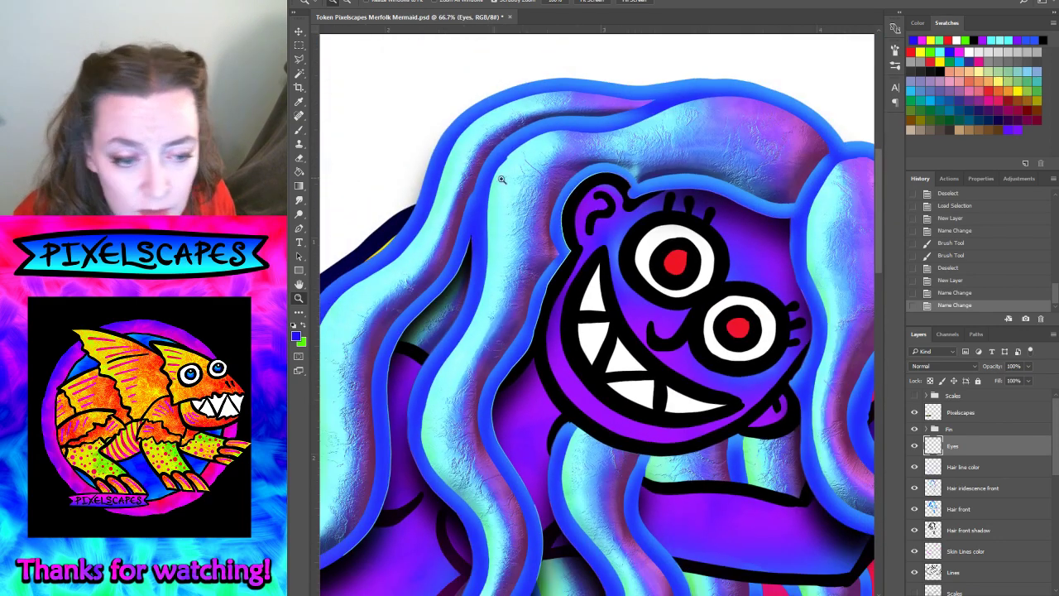
left_click(959, 508)
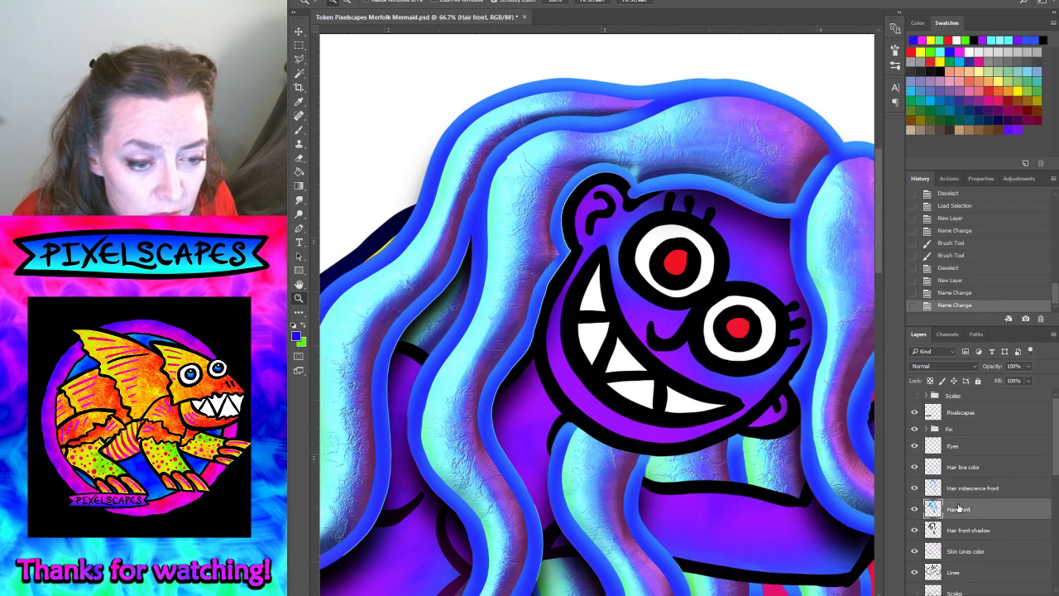
- Compare the hair with Hair front and iridescence hidden, then Magic Wand-select the hair
left_click(915, 511)
left_click(915, 511)
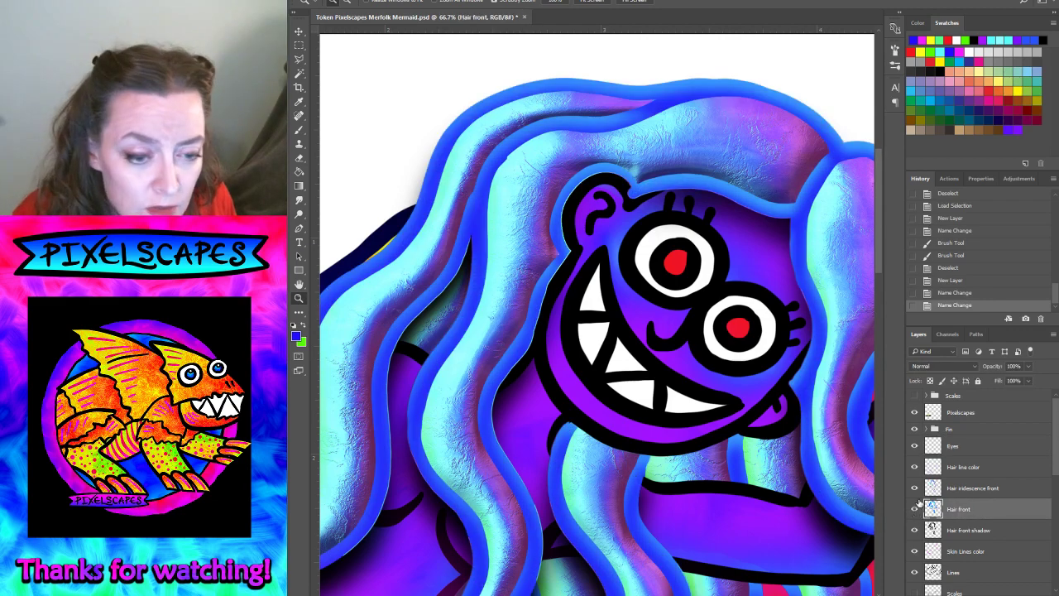
left_click(915, 488)
left_click(915, 488)
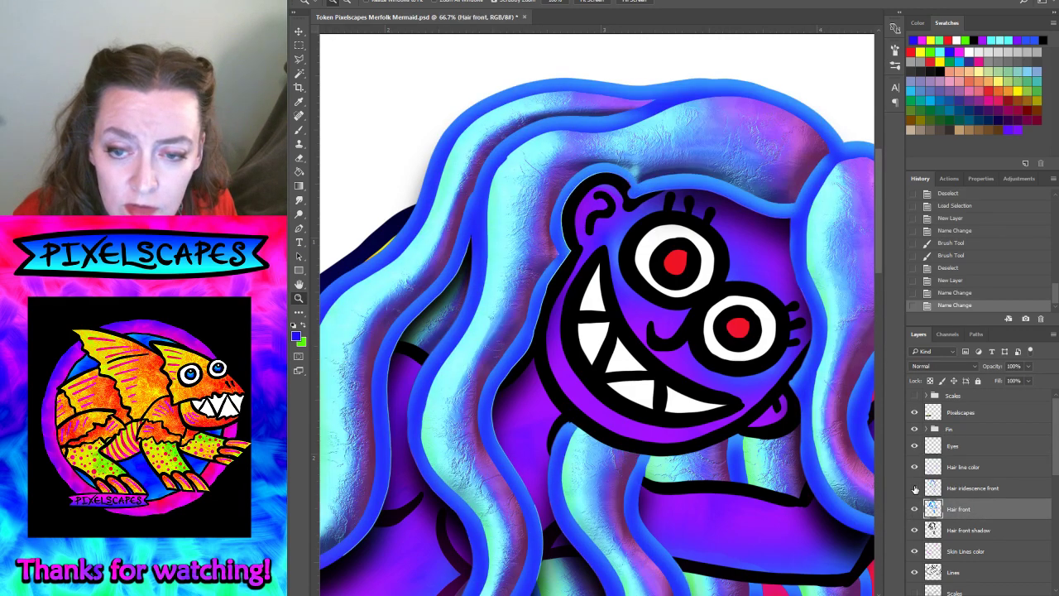
left_click(915, 488)
left_click(915, 488)
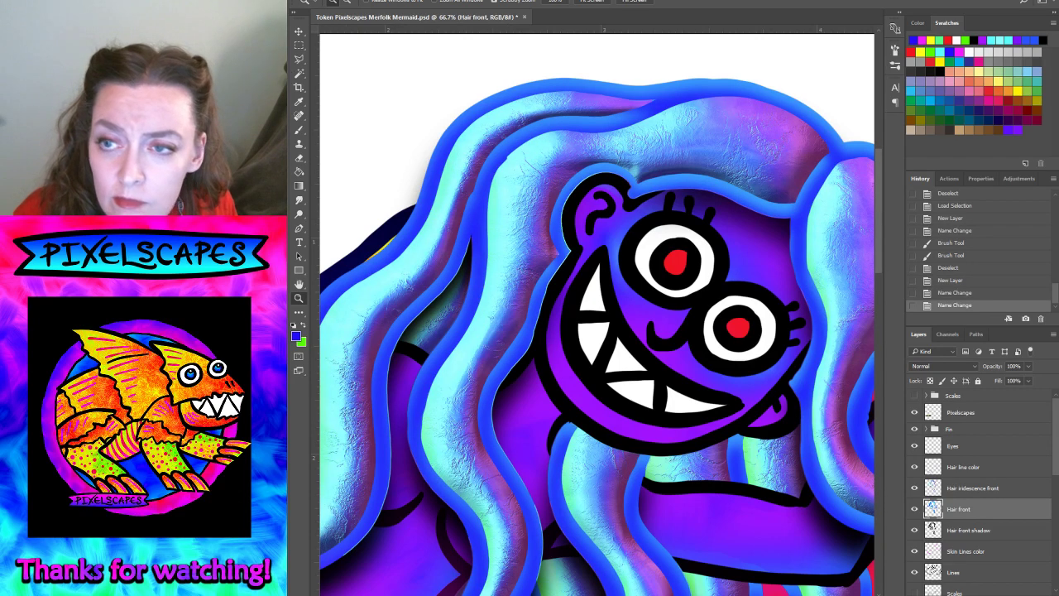
left_click(300, 73)
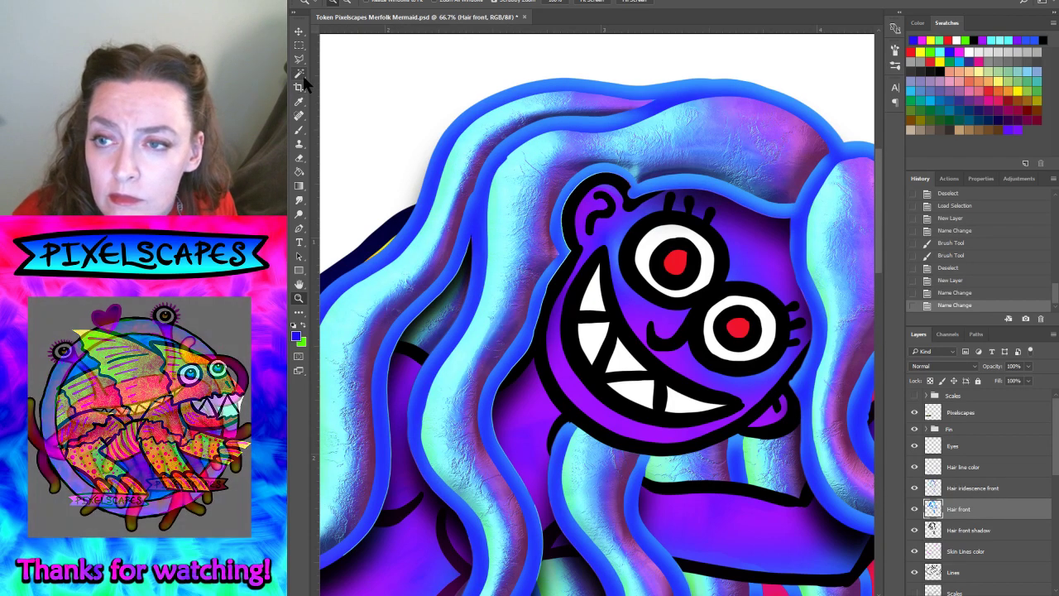
left_click(610, 349)
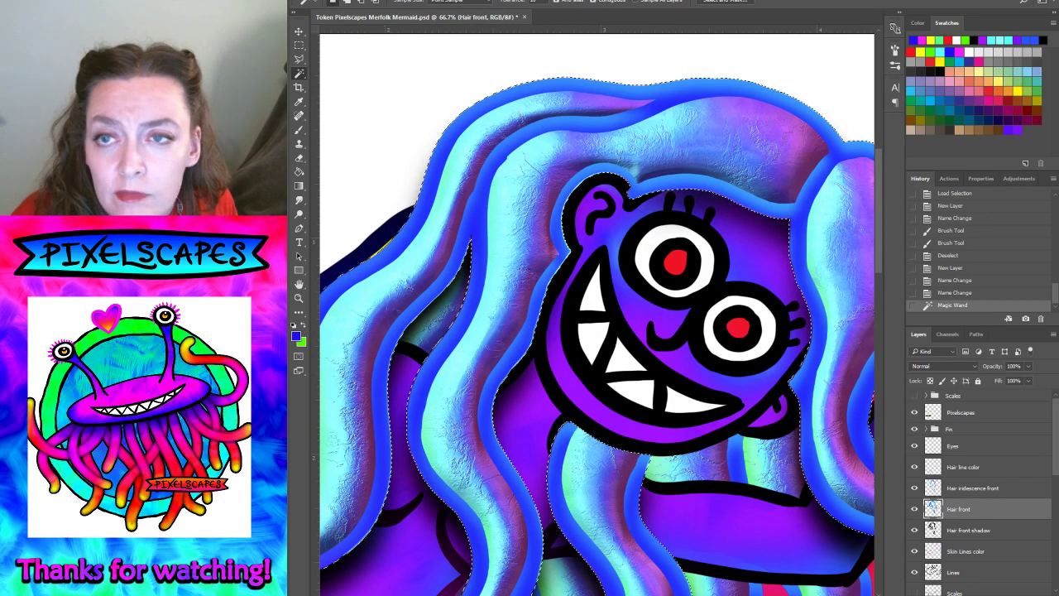
- Expand the hair selection by 4 pixels
left_click(431, 0)
left_click(547, 152)
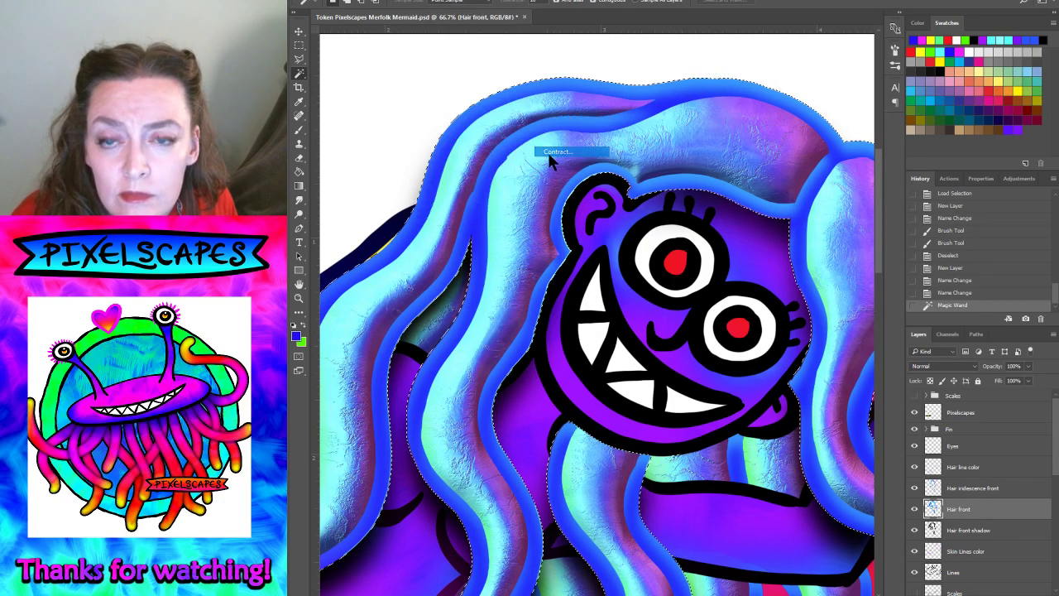
left_click(748, 248)
left_click(423, 1)
mouse_move(435, 121)
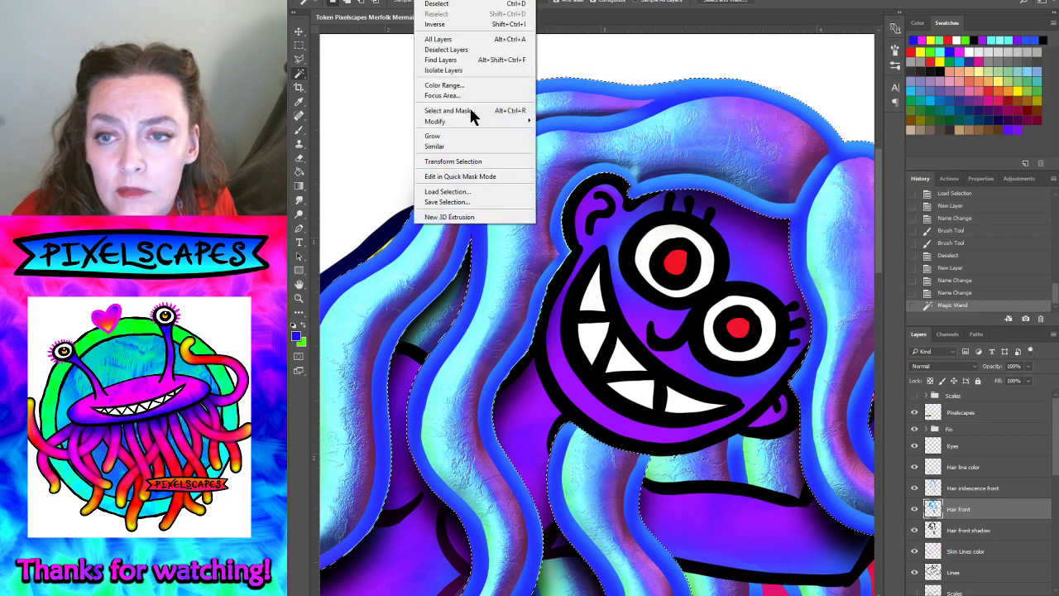
left_click(551, 142)
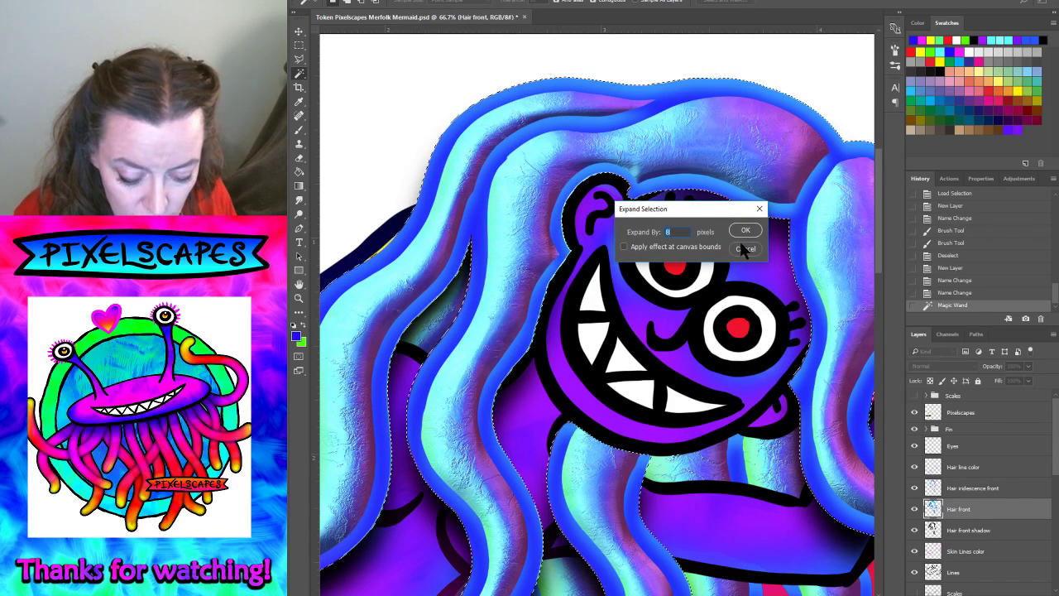
type("4")
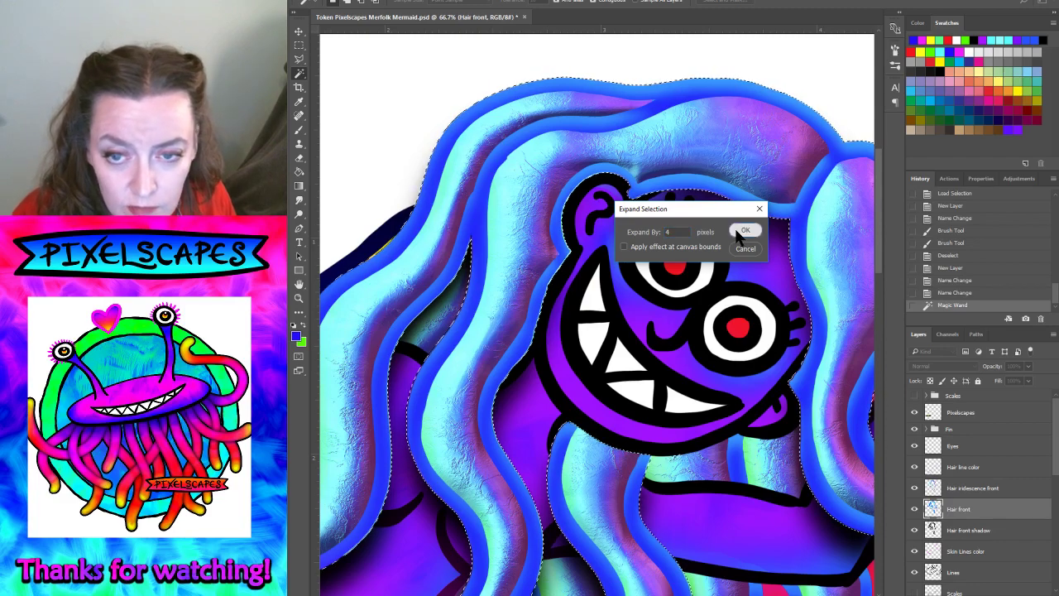
left_click(736, 230)
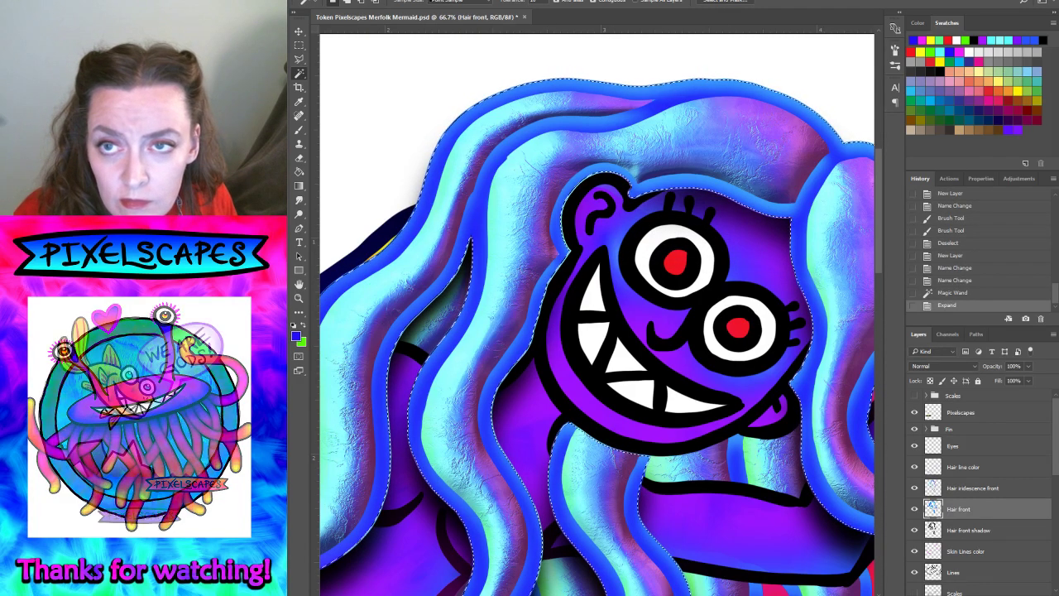
- Feather the selection by 3 pixels, delete the pixels inside, and deselect
left_click(444, 3)
mouse_move(447, 120)
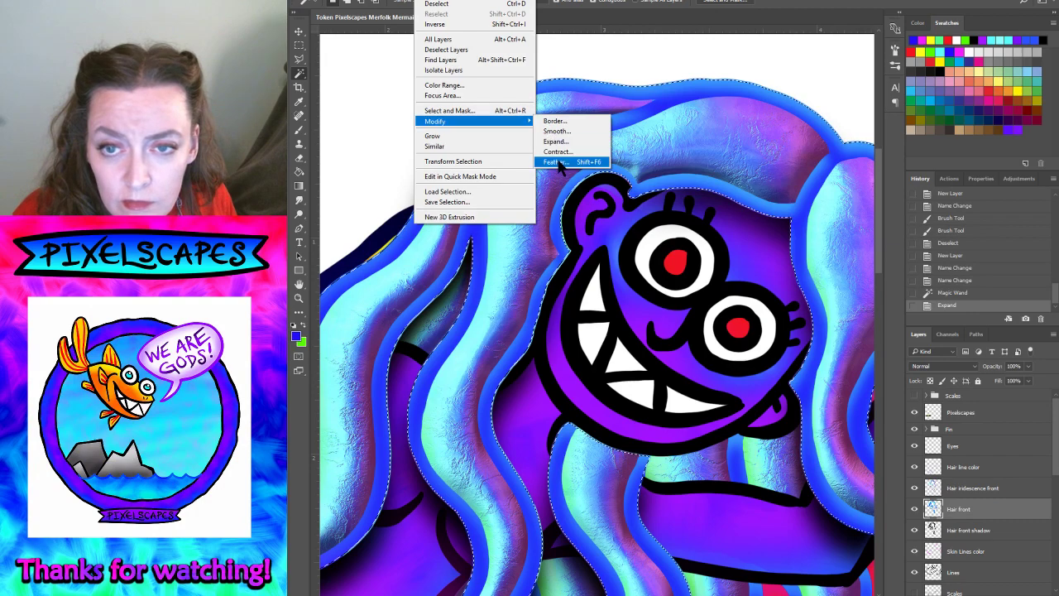
left_click(556, 161)
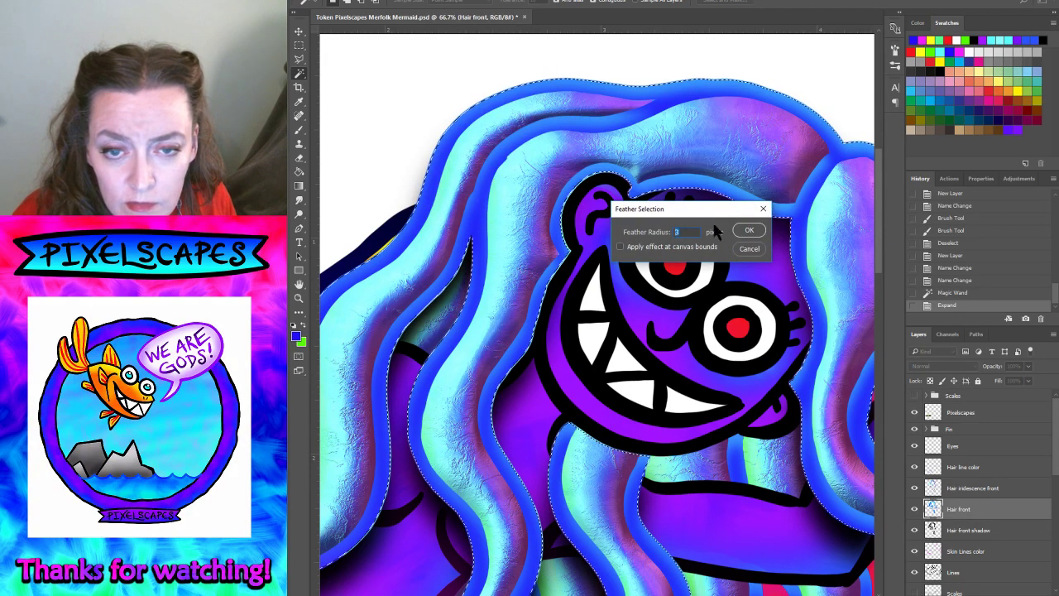
left_click(742, 232)
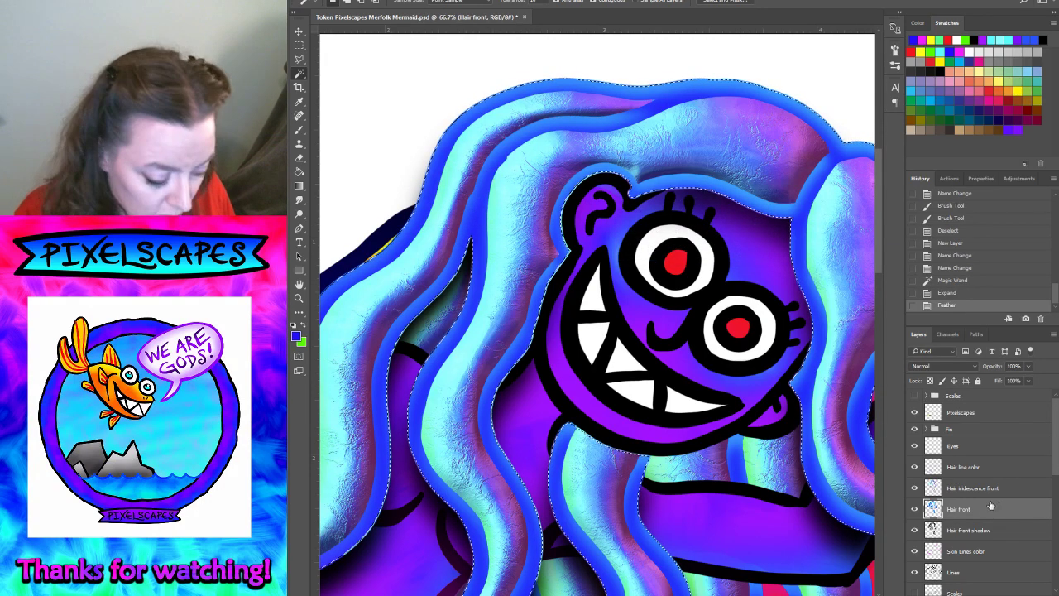
key("Delete")
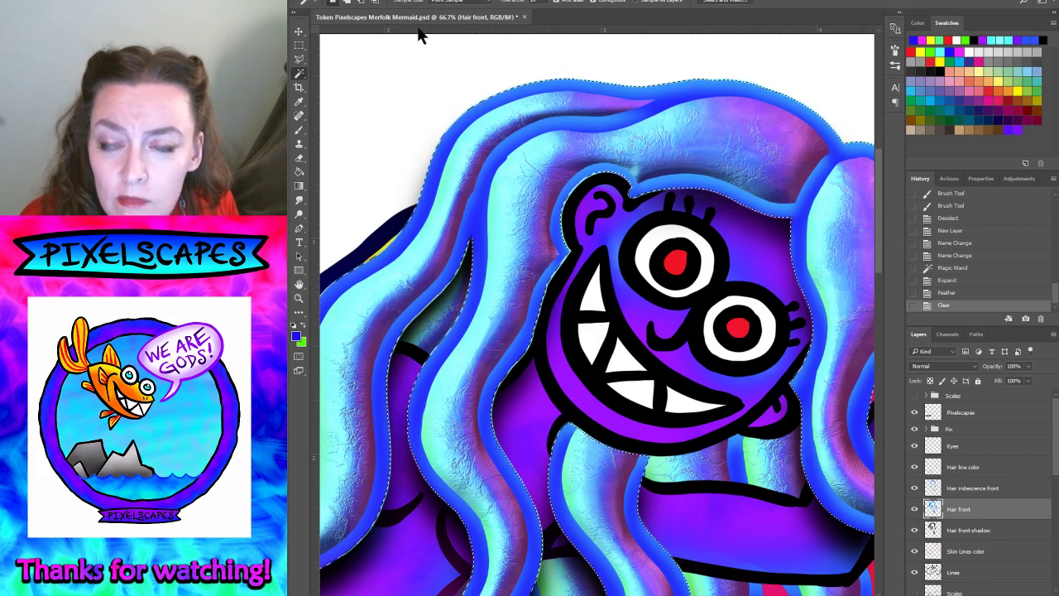
left_click(426, 0)
left_click(436, 7)
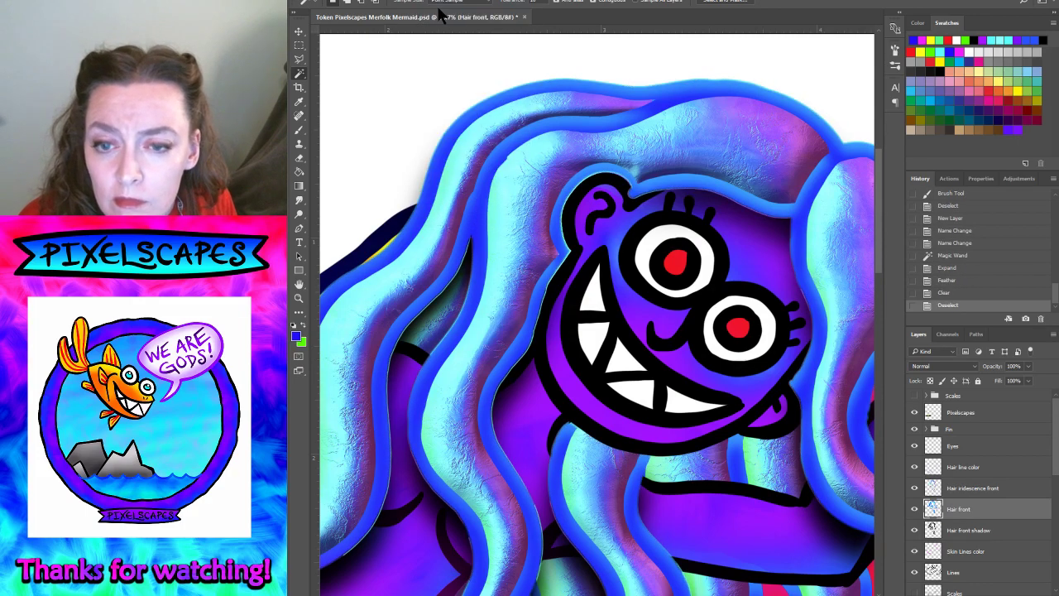
scroll(653, 420, "down", 4)
scroll(604, 480, "down", 3)
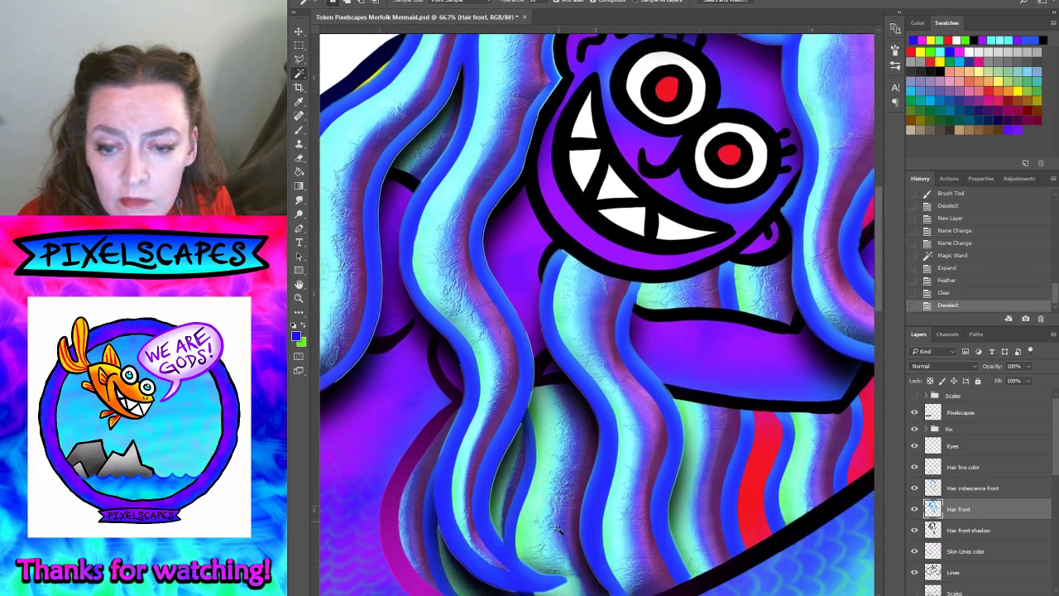
scroll(559, 531, "down", 3)
scroll(559, 531, "down", 3)
scroll(558, 532, "down", 1)
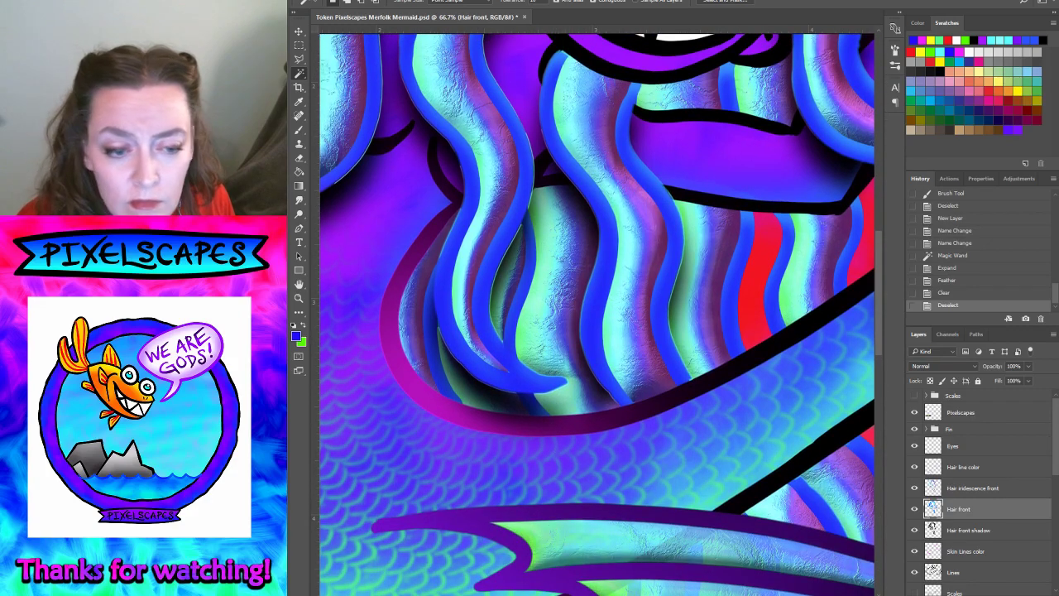
left_click(964, 530)
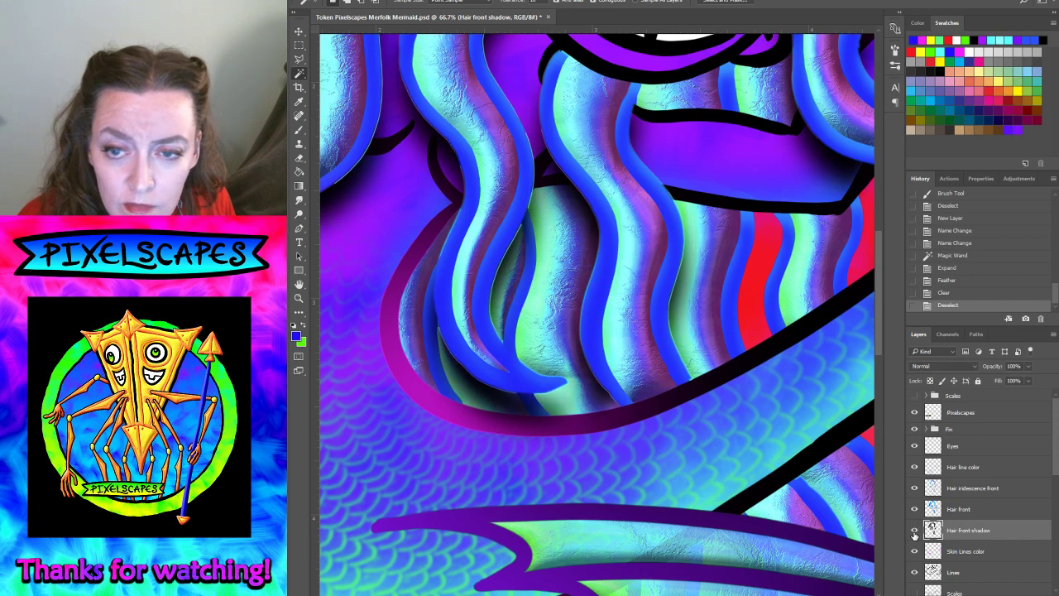
left_click(933, 551)
left_click(915, 553)
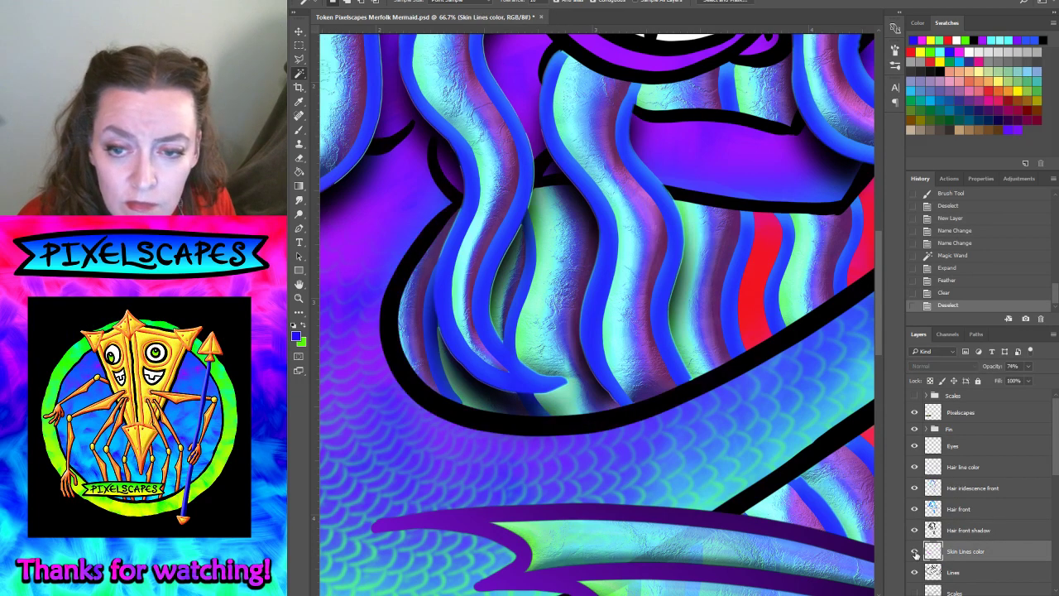
left_click(915, 553)
scroll(935, 550, "down", 3)
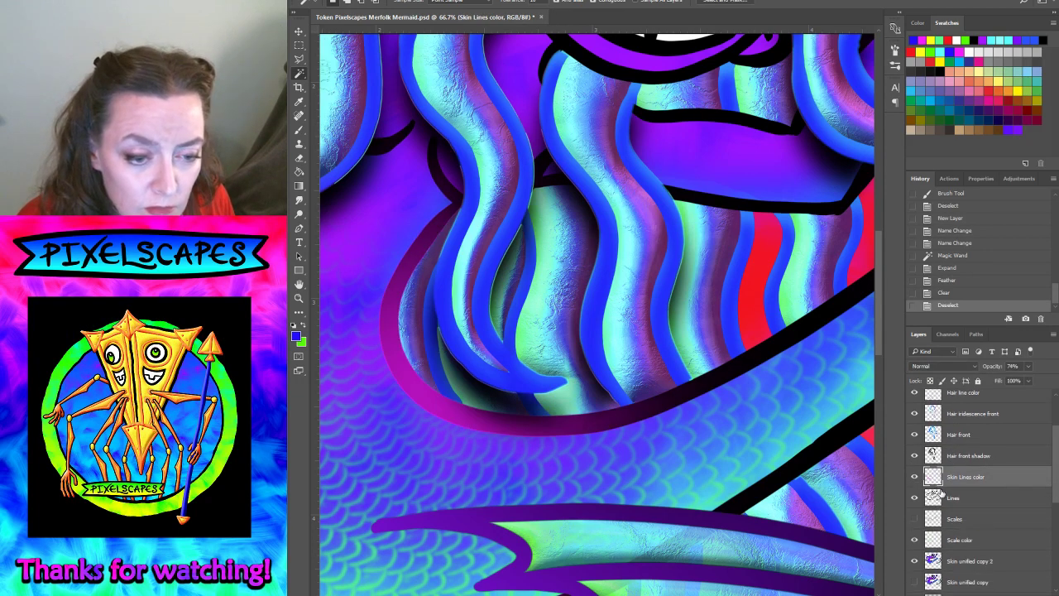
scroll(961, 539, "down", 2)
scroll(964, 539, "down", 2)
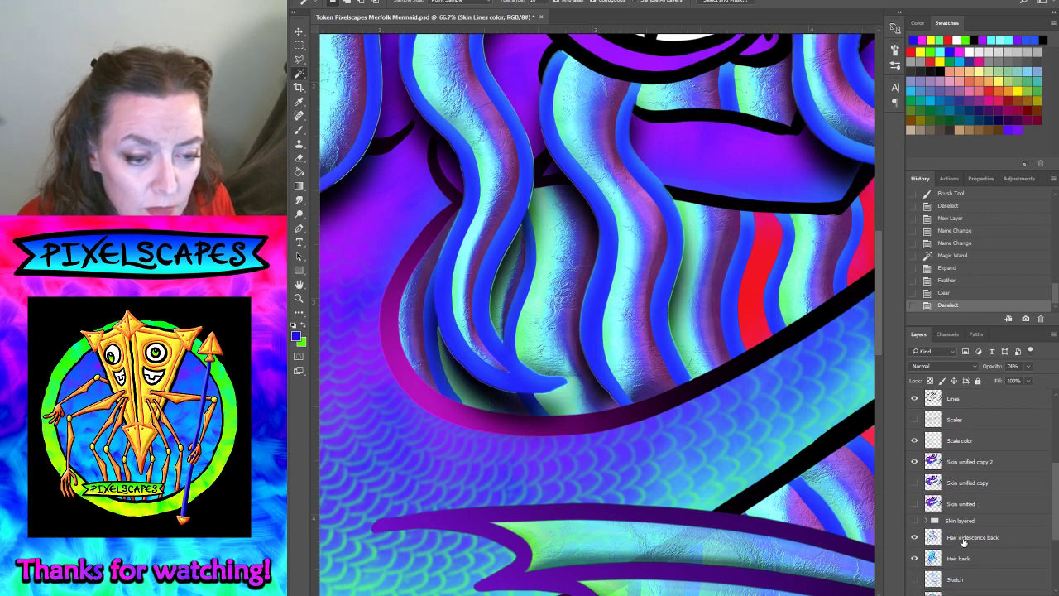
left_click(964, 539)
left_click(915, 538)
left_click(914, 538)
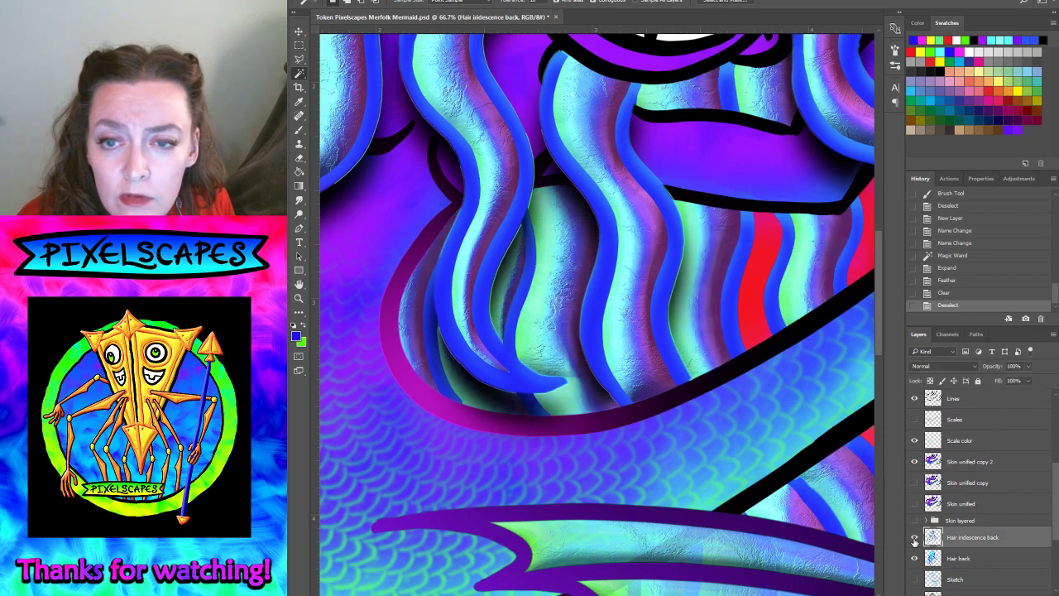
left_click(914, 538)
left_click(915, 538)
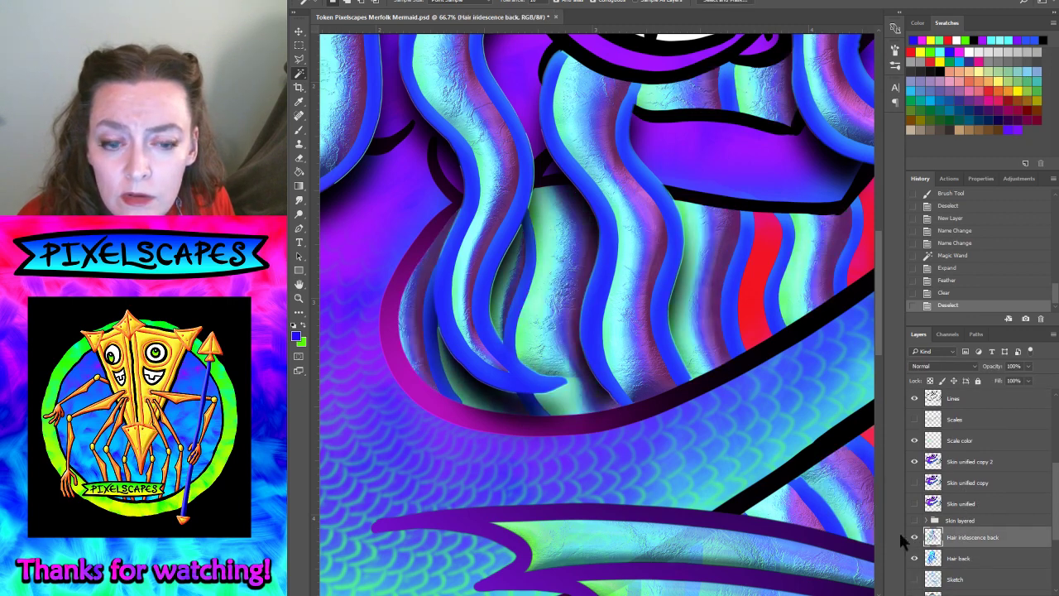
scroll(796, 509, "down", 3)
scroll(811, 530, "down", 3)
scroll(823, 550, "down", 1)
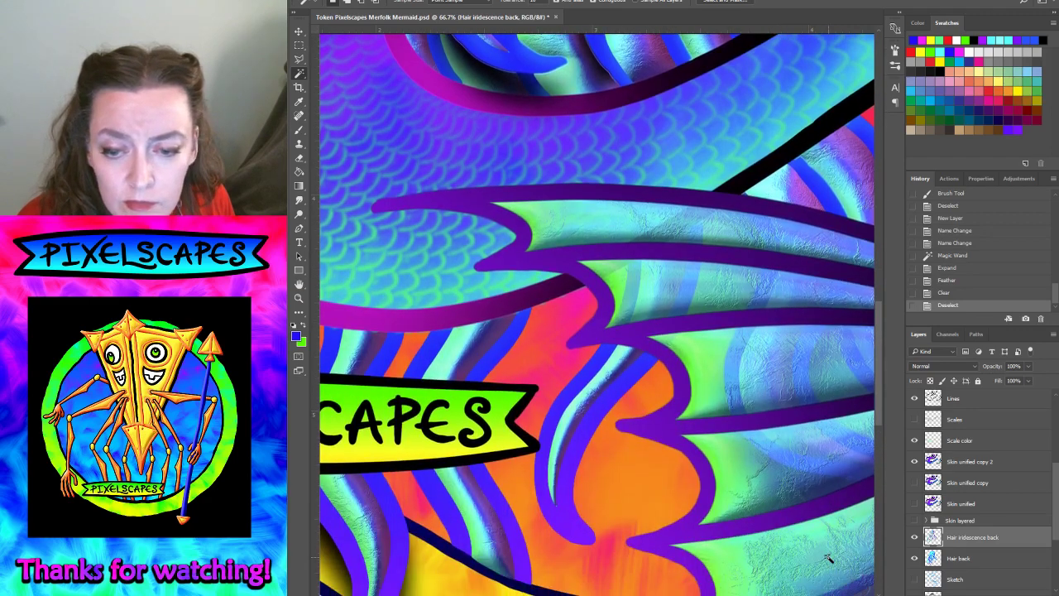
scroll(827, 558, "up", 1)
scroll(827, 557, "up", 2)
scroll(823, 566, "up", 3)
scroll(819, 575, "up", 1)
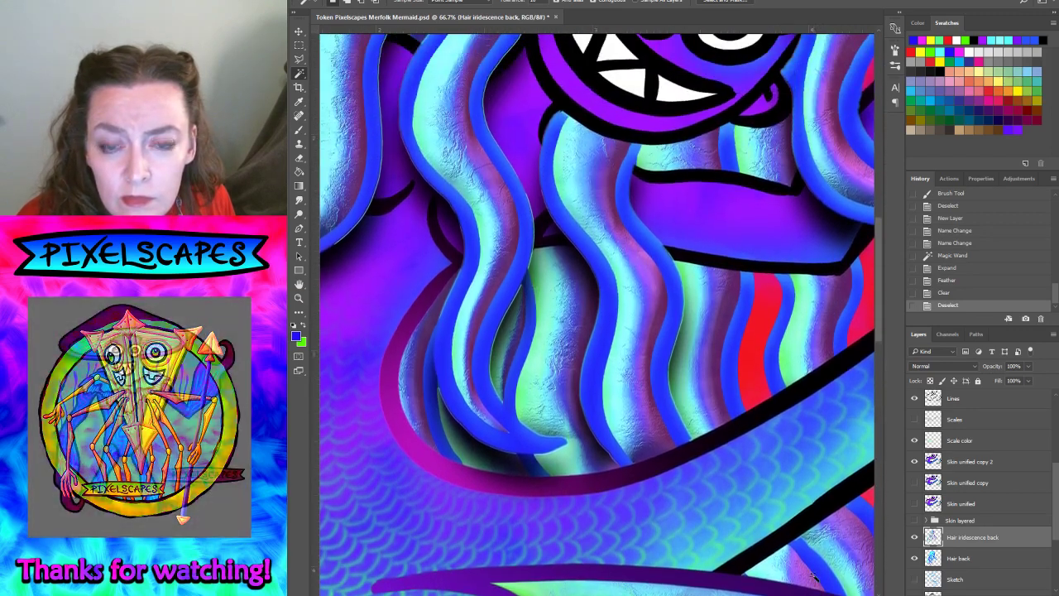
scroll(814, 581, "up", 2)
scroll(811, 582, "up", 2)
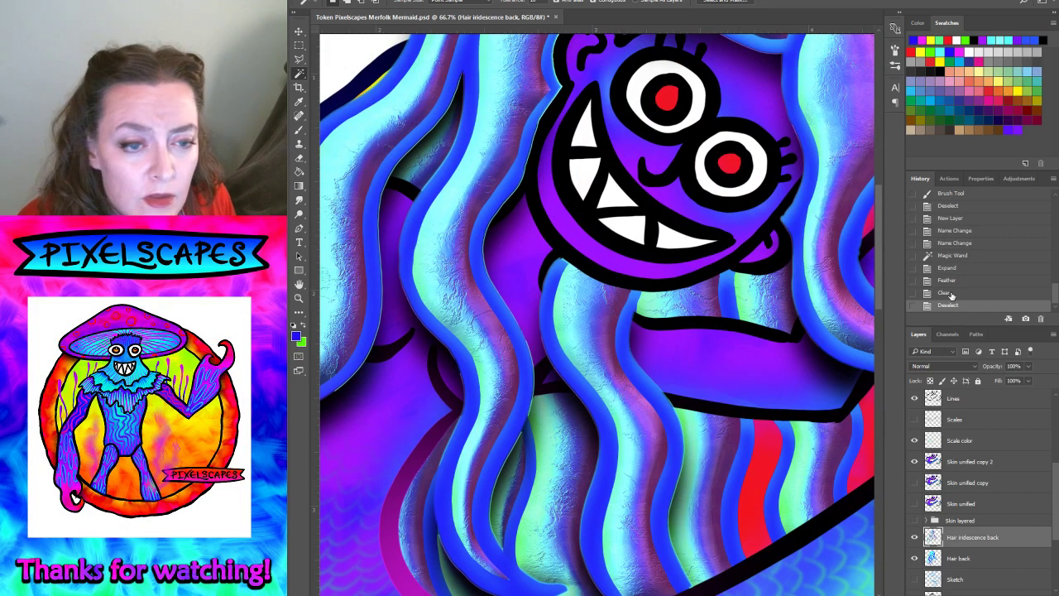
- Step back in History to before the hair edge clearing
left_click(950, 256)
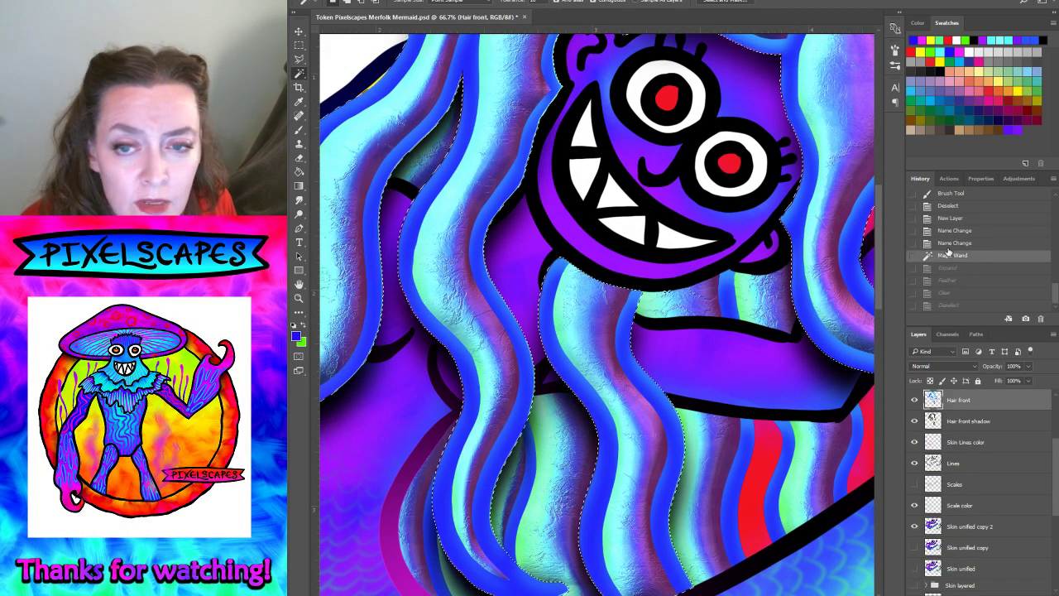
left_click(943, 245)
scroll(947, 463, "up", 1)
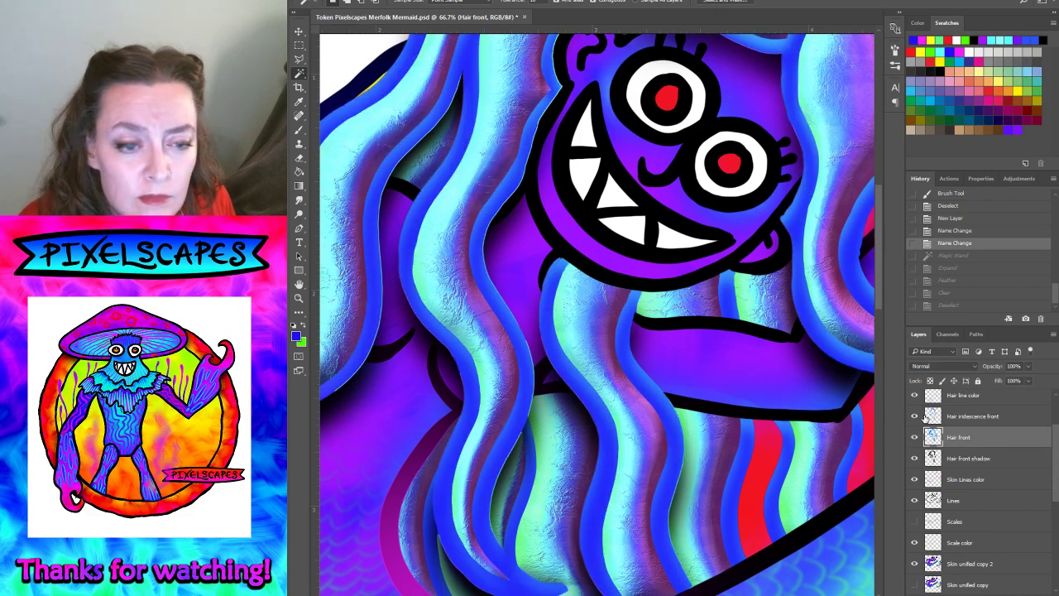
- Compare the front hair with and without iridescence, then Magic Wand-select the front hair
left_click(914, 417)
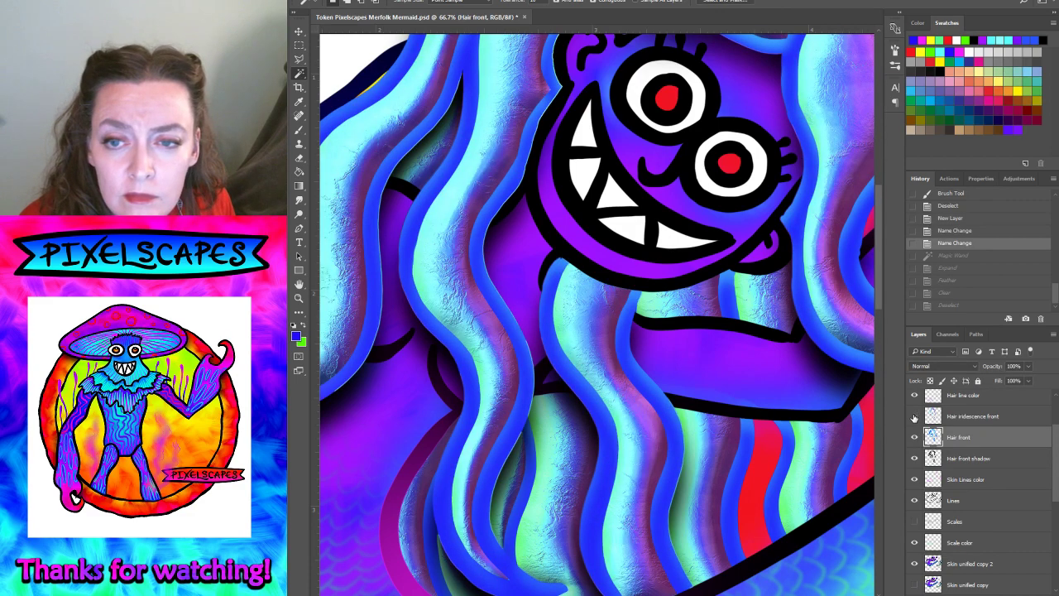
left_click(915, 416)
left_click(915, 416)
left_click(914, 416)
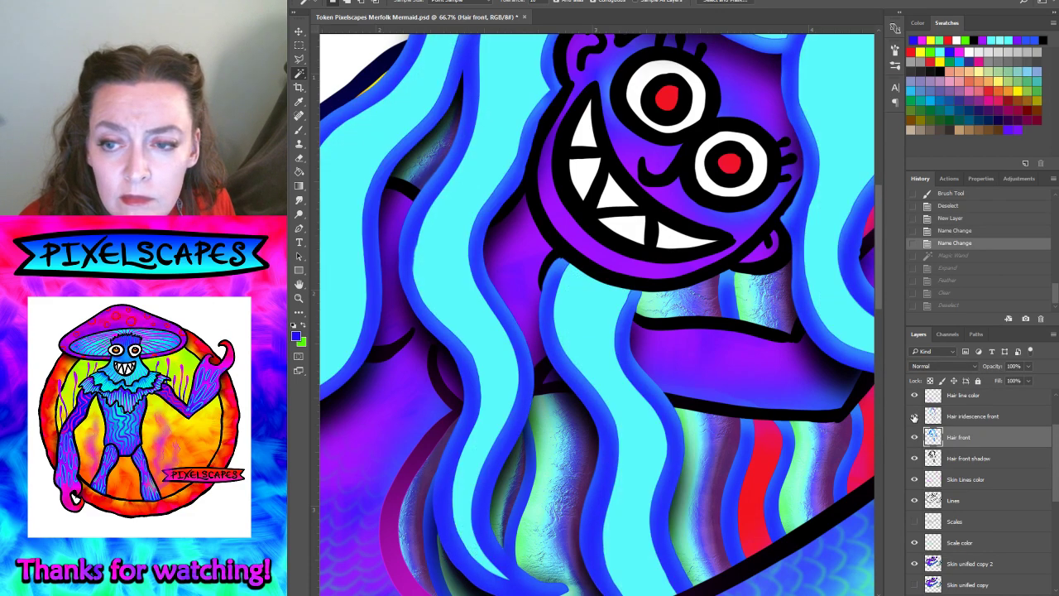
left_click(915, 416)
left_click(914, 417)
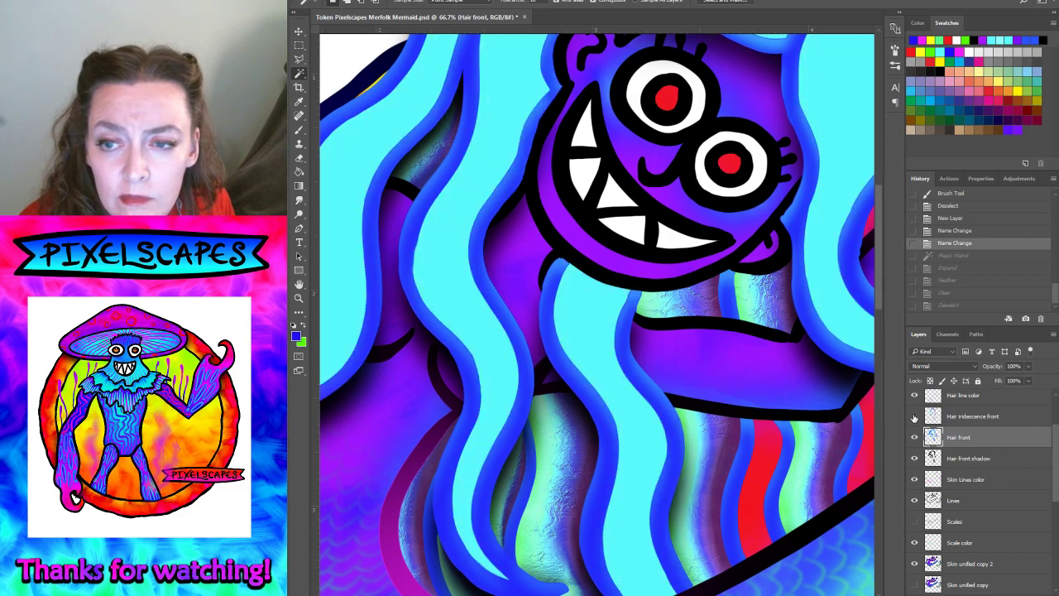
left_click(914, 417)
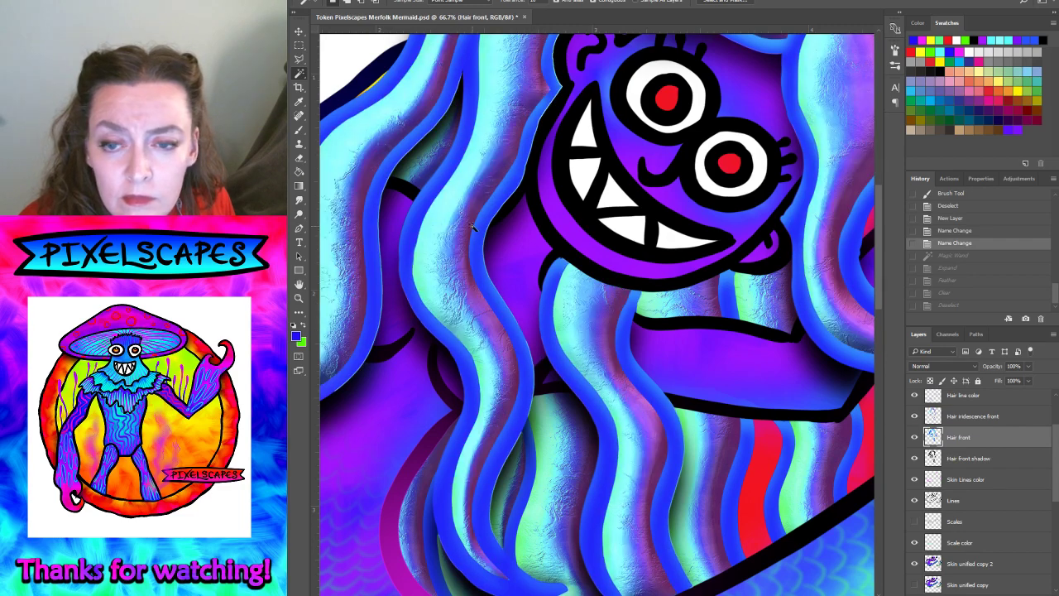
left_click(531, 264)
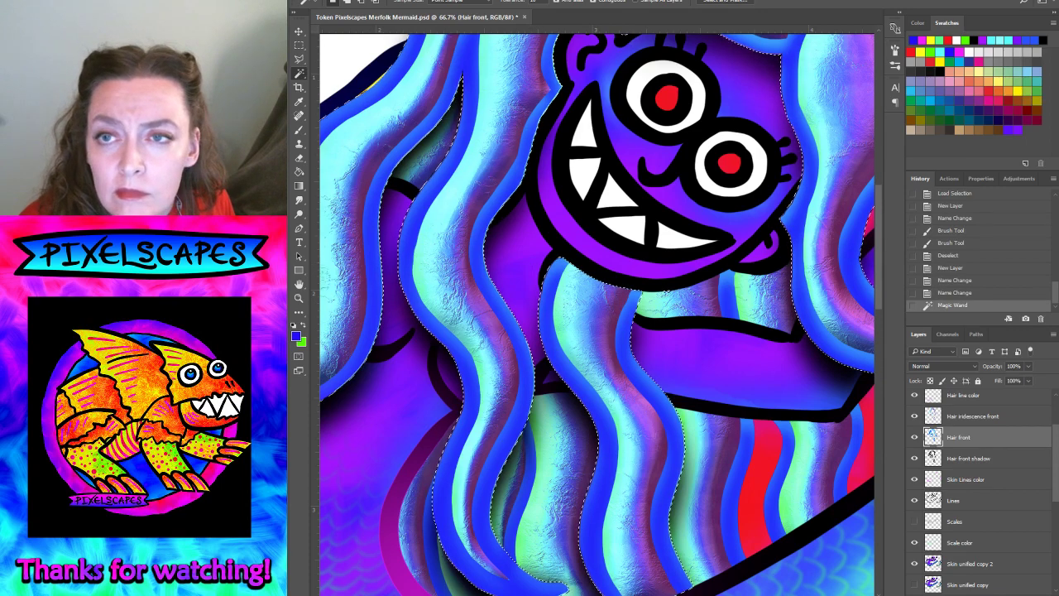
- Create a new layer, move it between Eyes and Hair line color, and name it 'Hair edge fix'
key("ctrl+shift+alt+n")
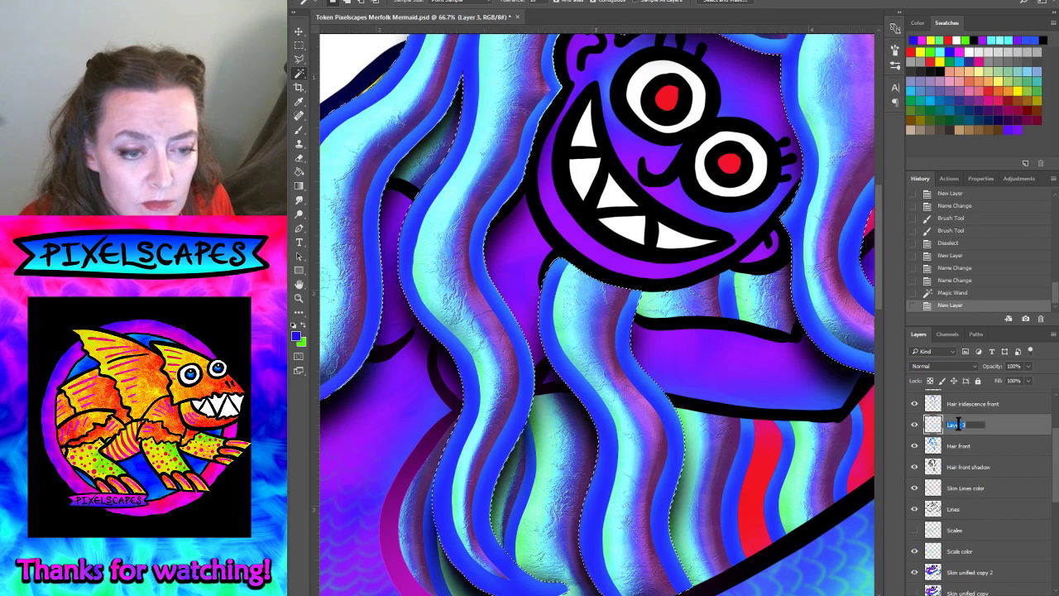
left_click(934, 403)
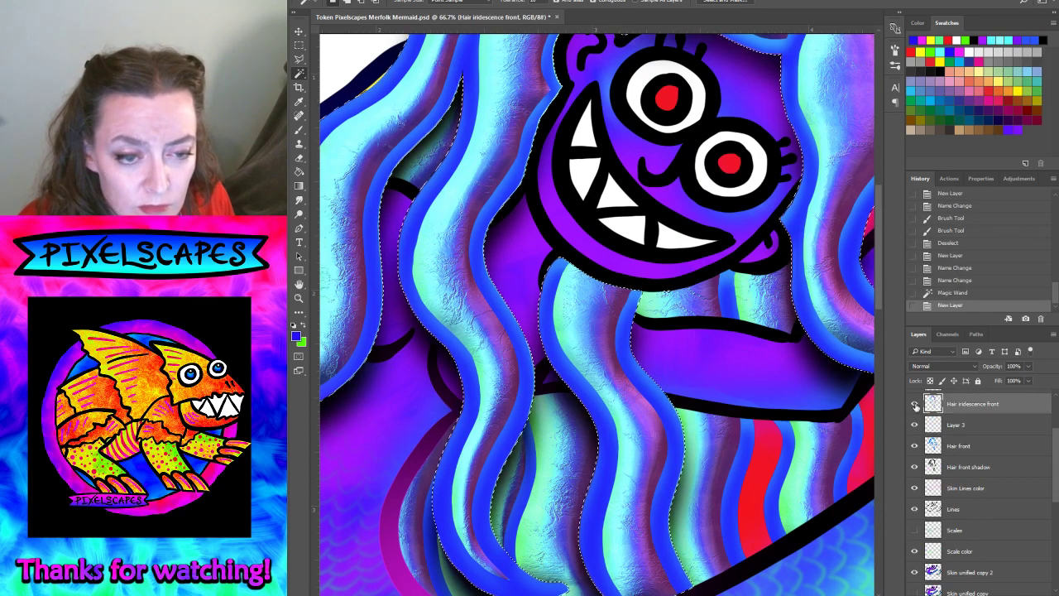
left_click(915, 403)
left_click(915, 404)
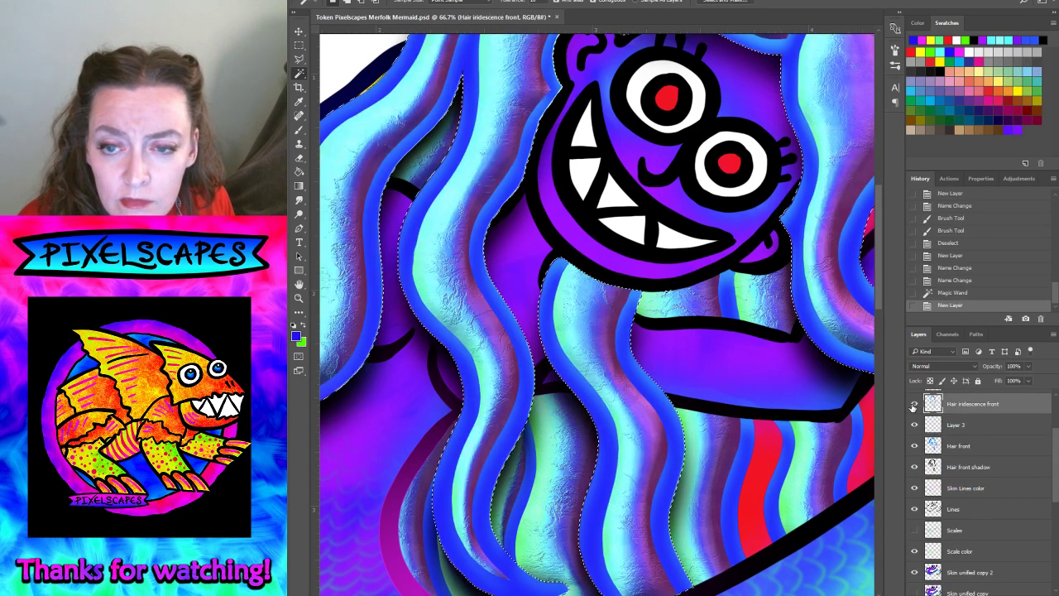
left_click(957, 425)
scroll(957, 463, "up", 2)
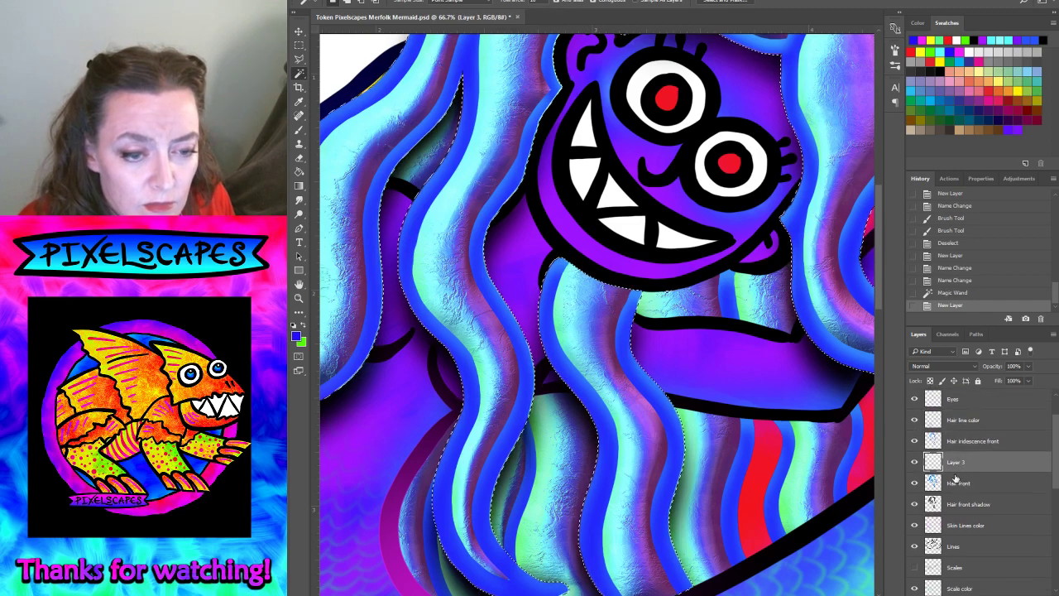
left_click_drag(956, 463, 956, 417)
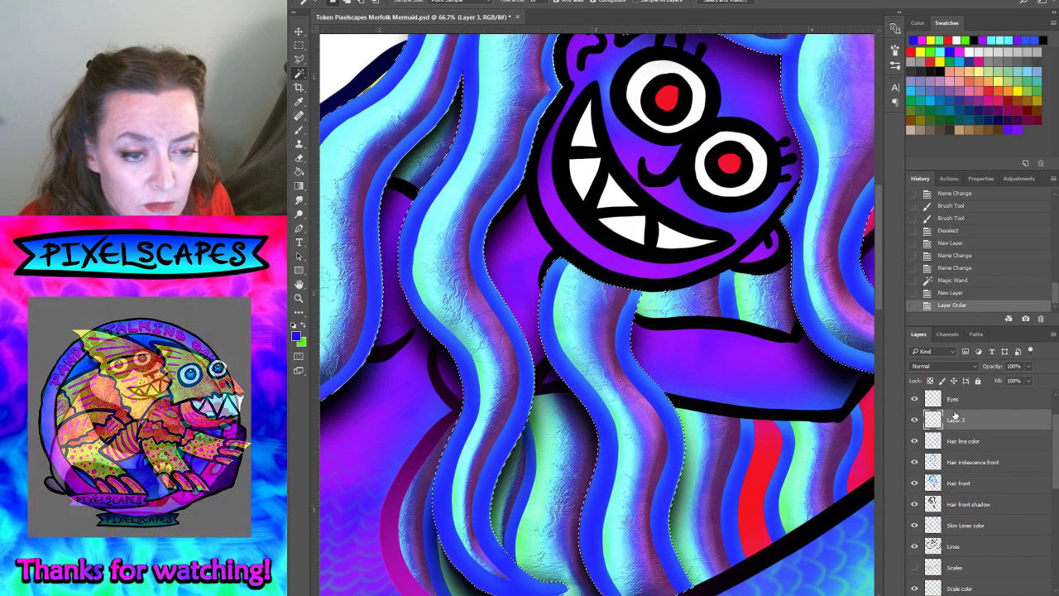
double_click(952, 420)
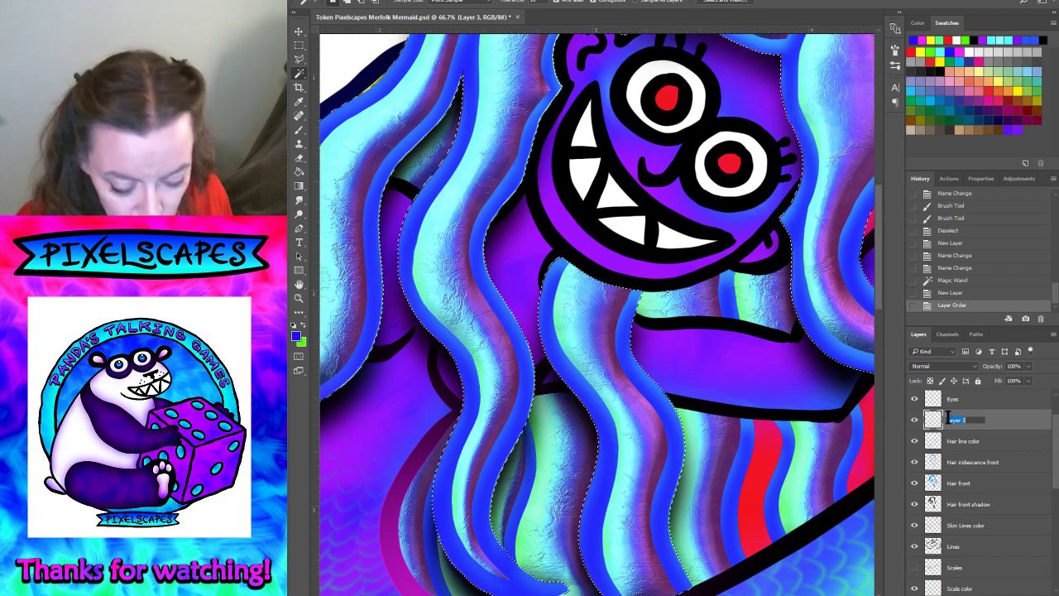
type("Ha")
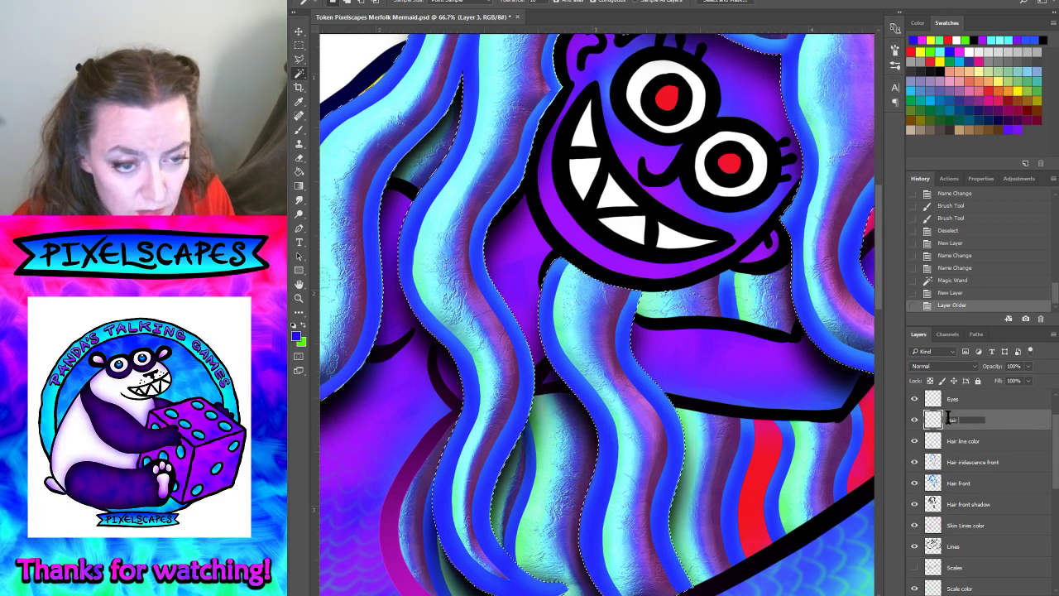
type("ir edge fix")
key("Return")
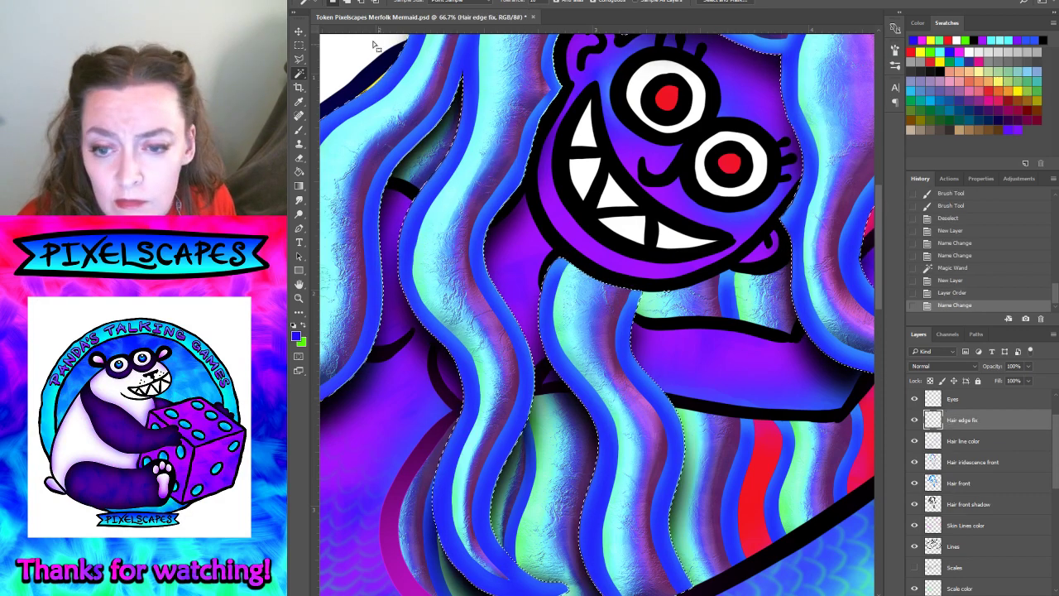
- Contract the front-hair selection inward, undoing an accidental expand first
key("alt+s")
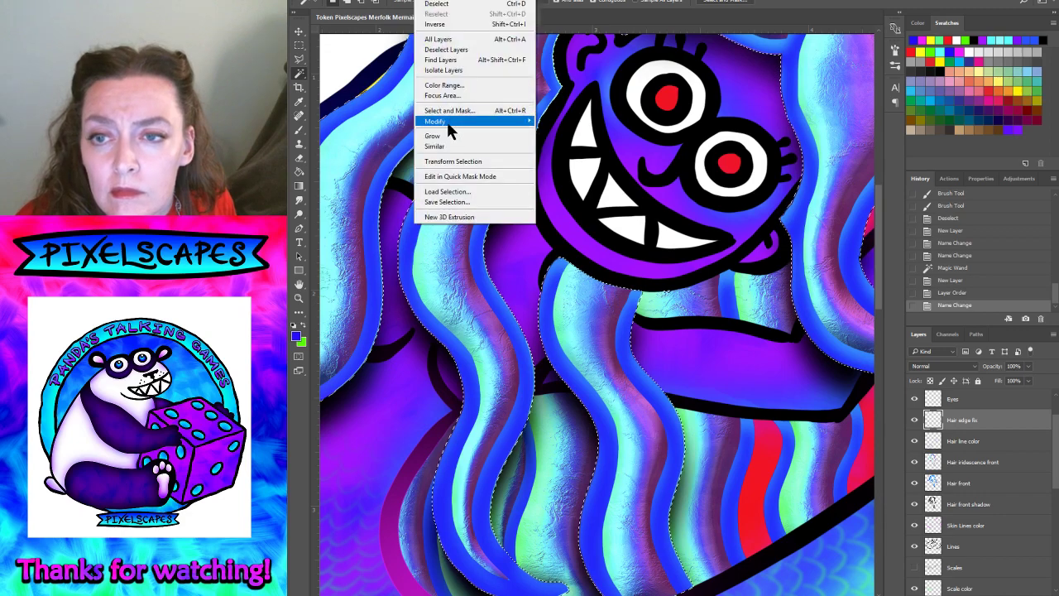
mouse_move(436, 122)
left_click(553, 142)
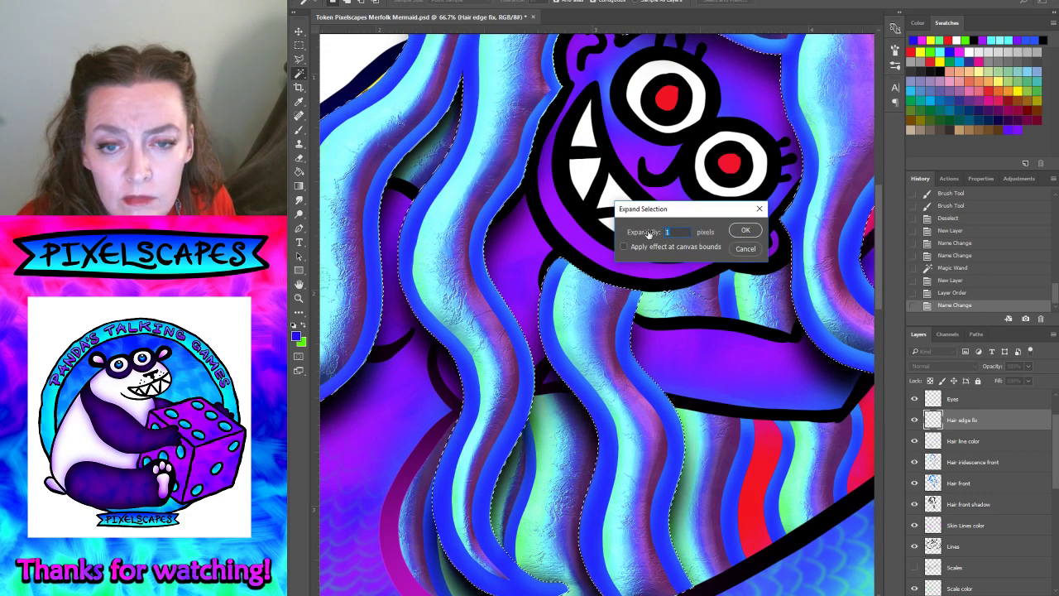
left_click(743, 231)
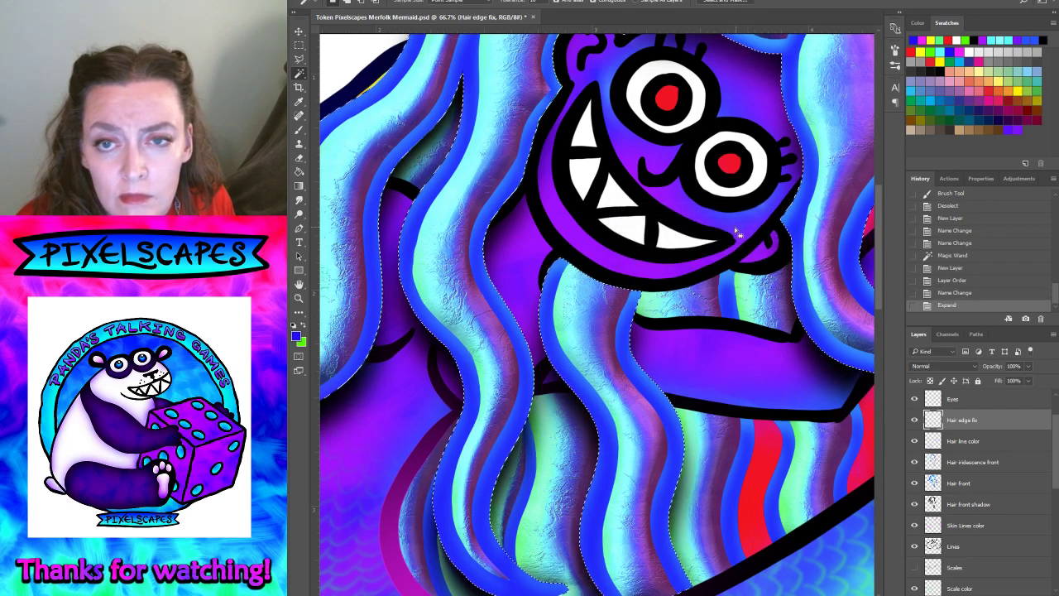
left_click(941, 294)
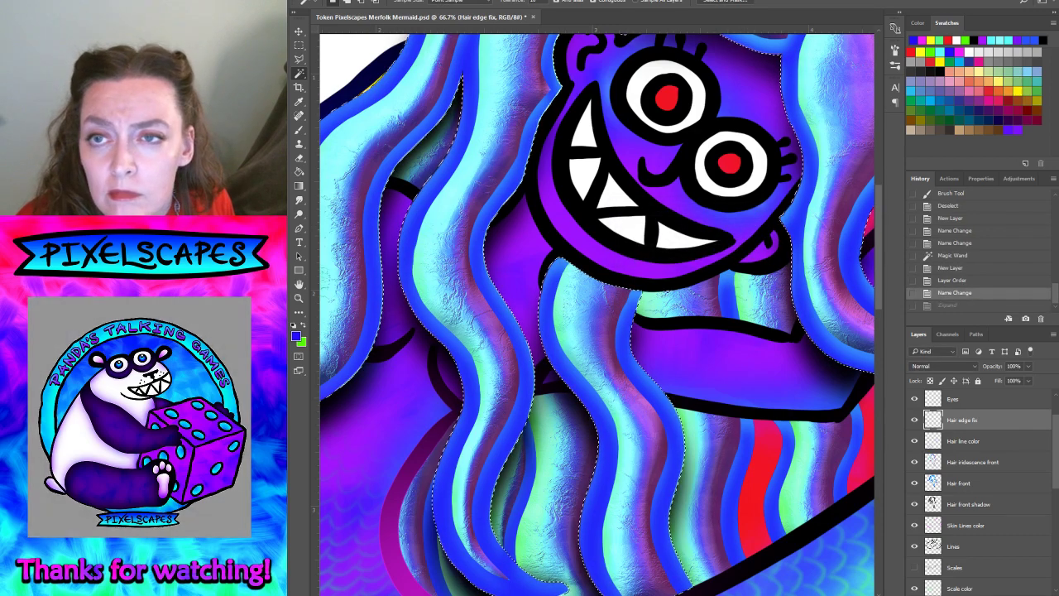
left_click(430, 0)
left_click(571, 153)
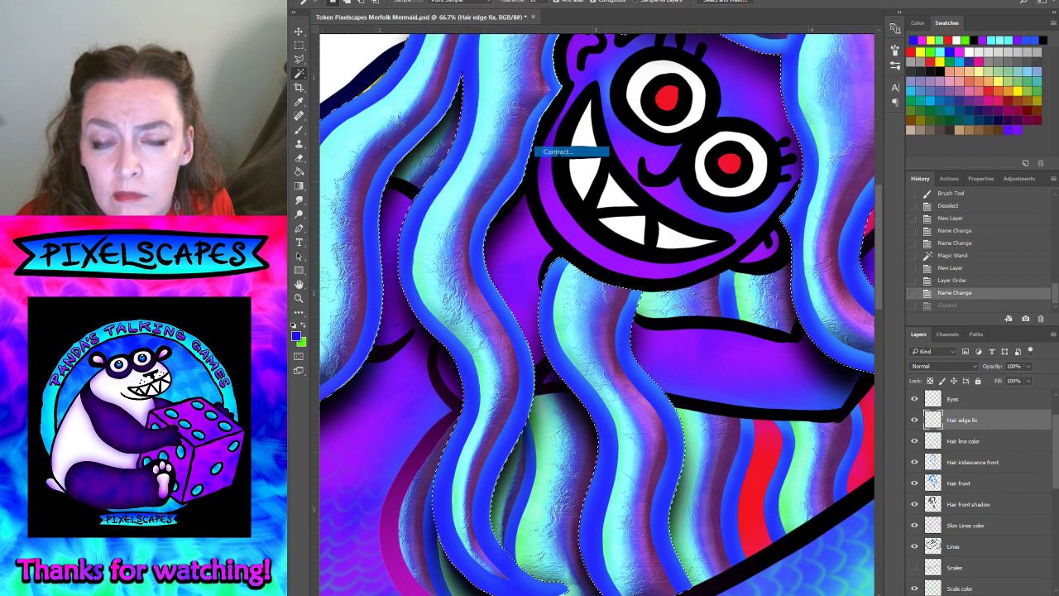
left_click(744, 231)
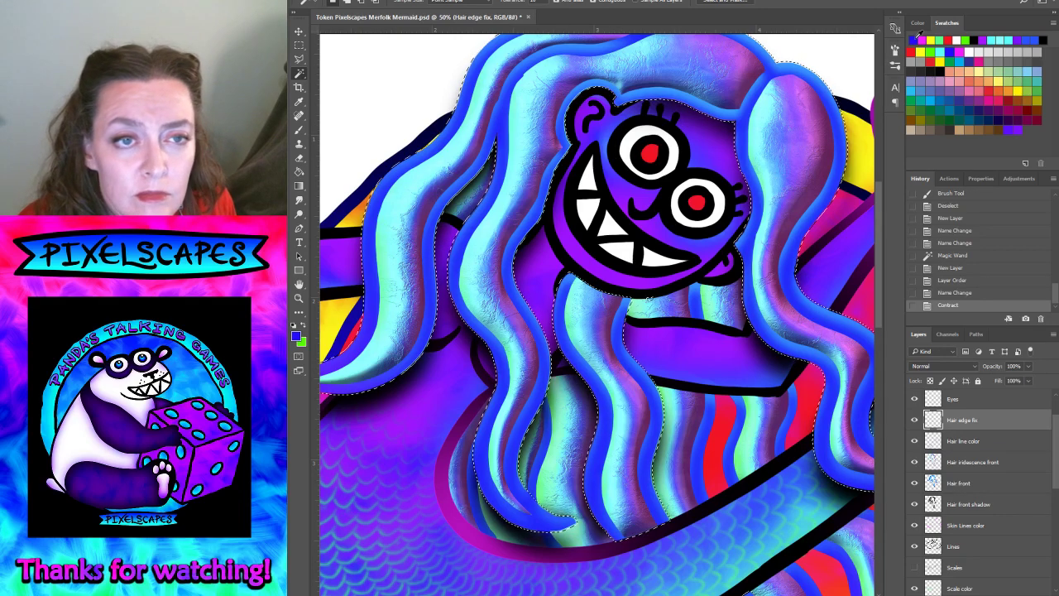
- Bring up the Fill dialog with its Contents list showing
left_click(331, 1)
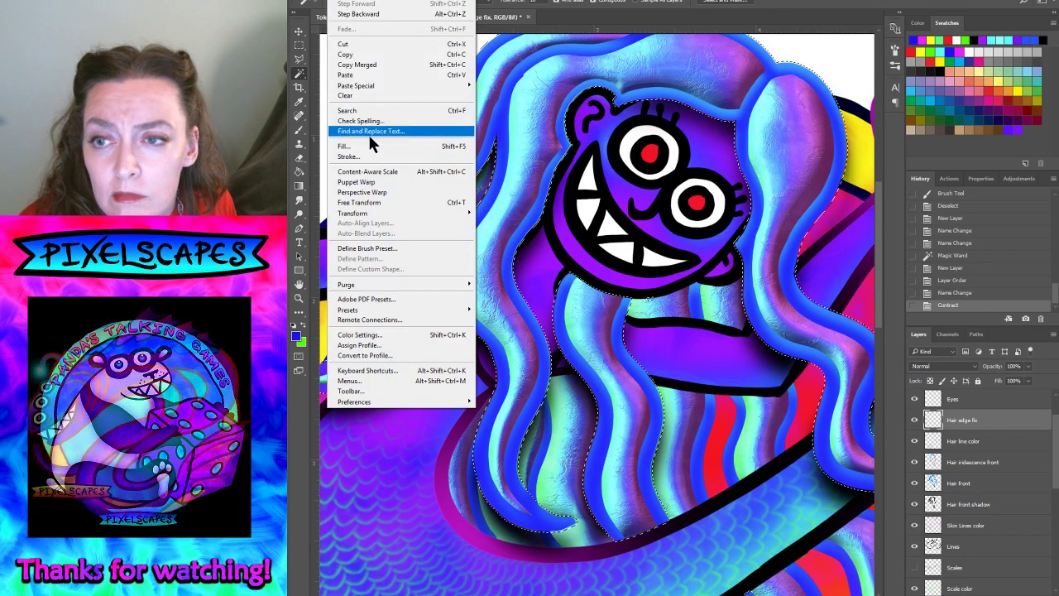
left_click(368, 134)
left_click(703, 204)
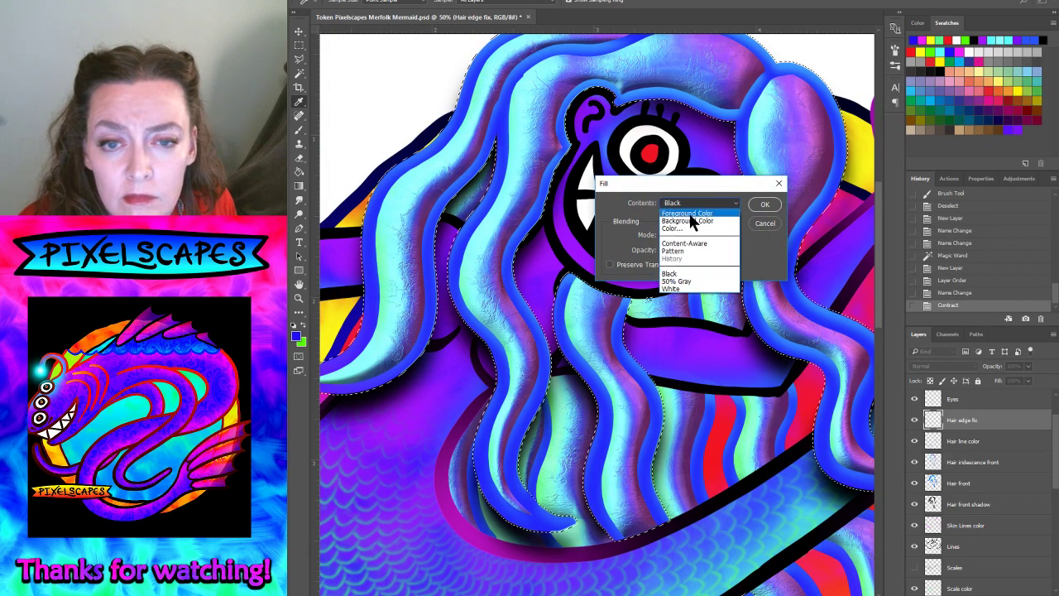
- Invert the hair selection and fill it with the blue foreground colour
left_click(687, 210)
left_click(766, 200)
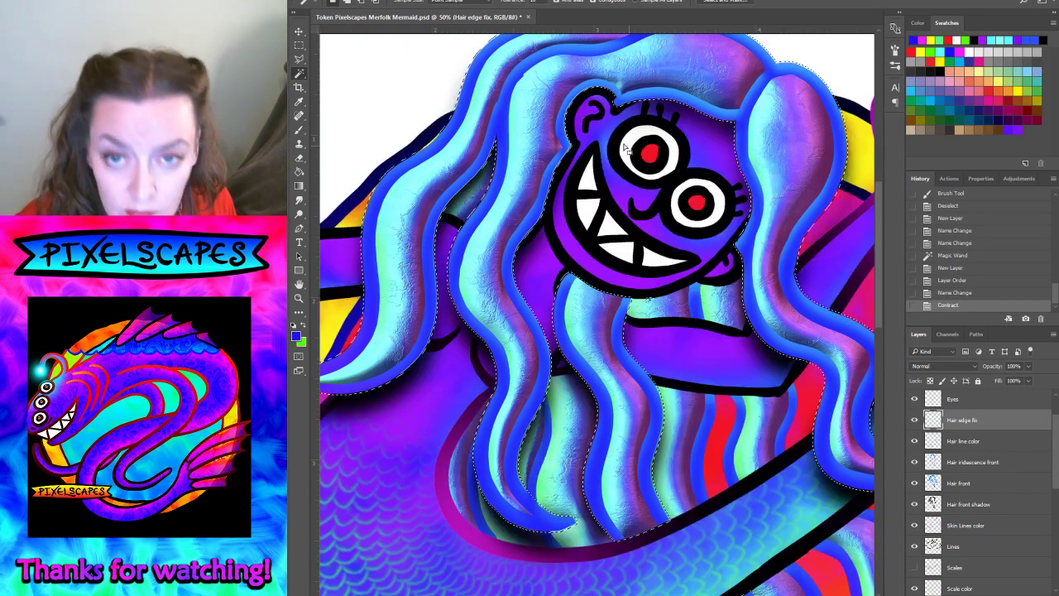
key("ctrl+z")
left_click(428, 1)
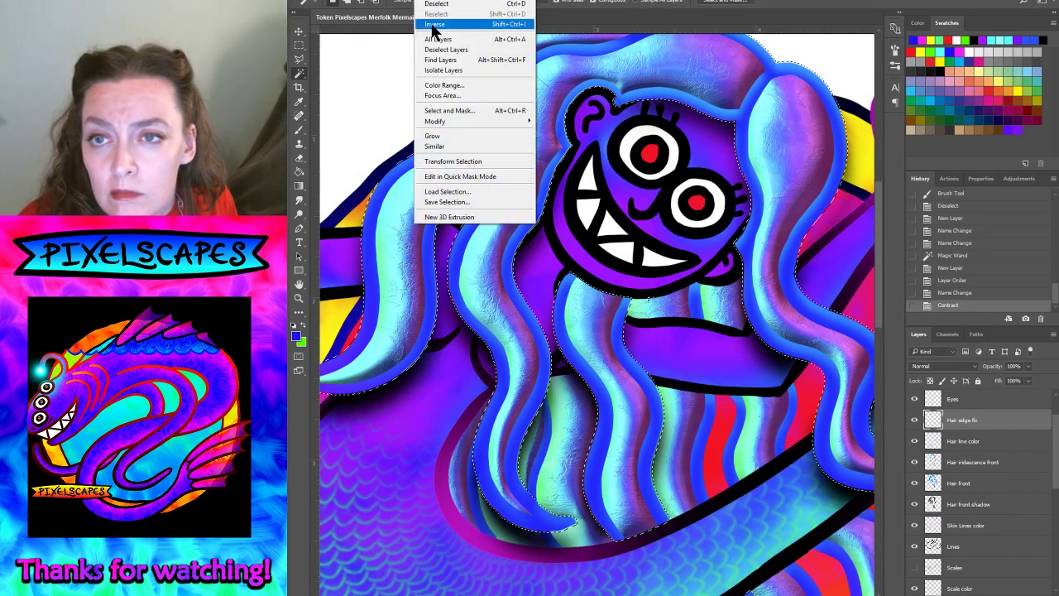
left_click(432, 24)
left_click(335, 2)
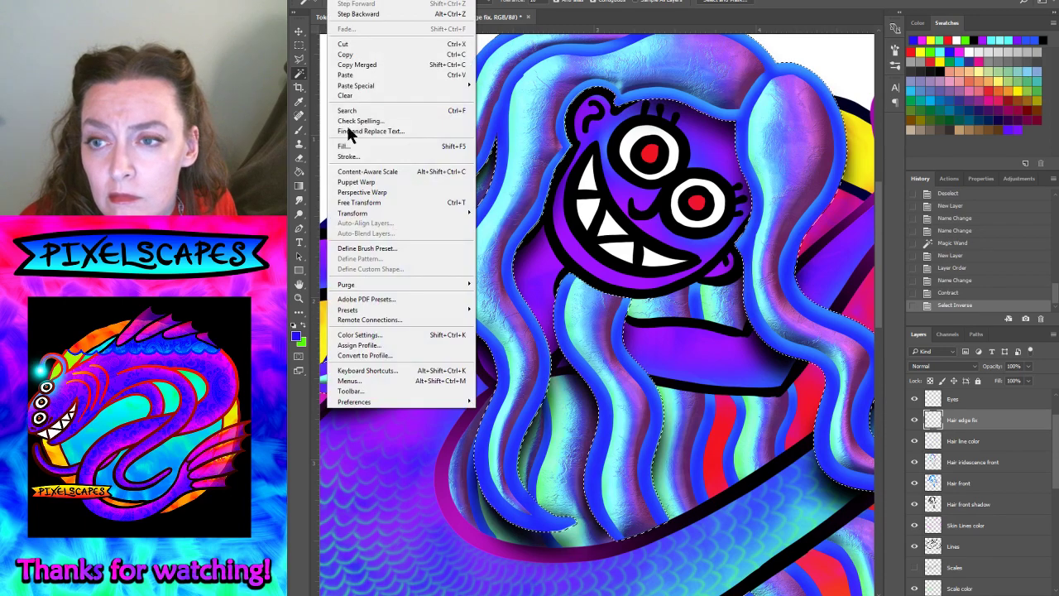
left_click(348, 145)
left_click(766, 204)
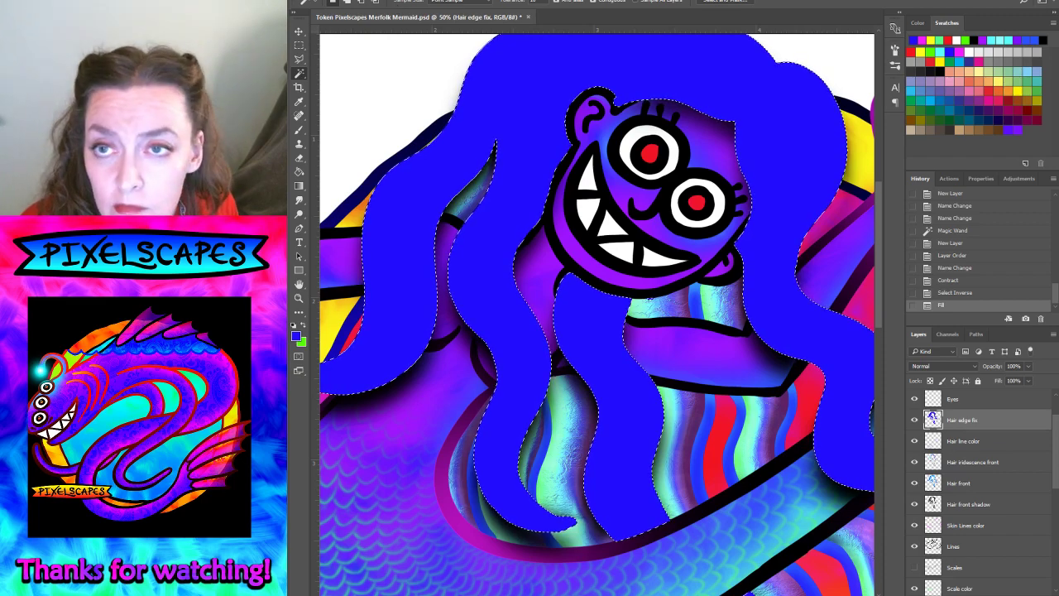
- Contract the selection, feather it 10 pixels, delete inside to leave a glow, and deselect
left_click(426, 2)
mouse_move(435, 121)
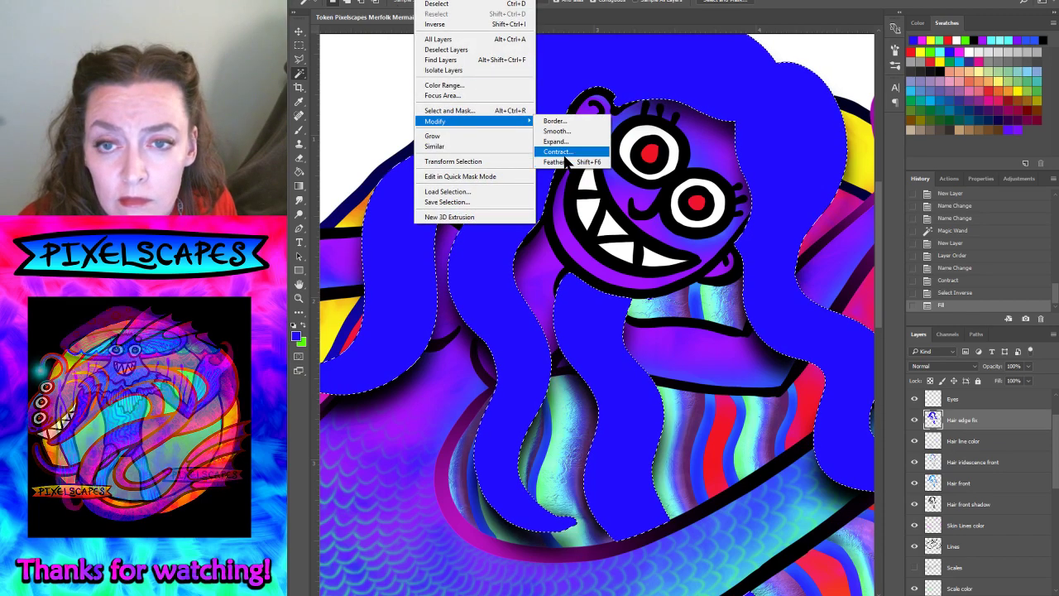
left_click(562, 152)
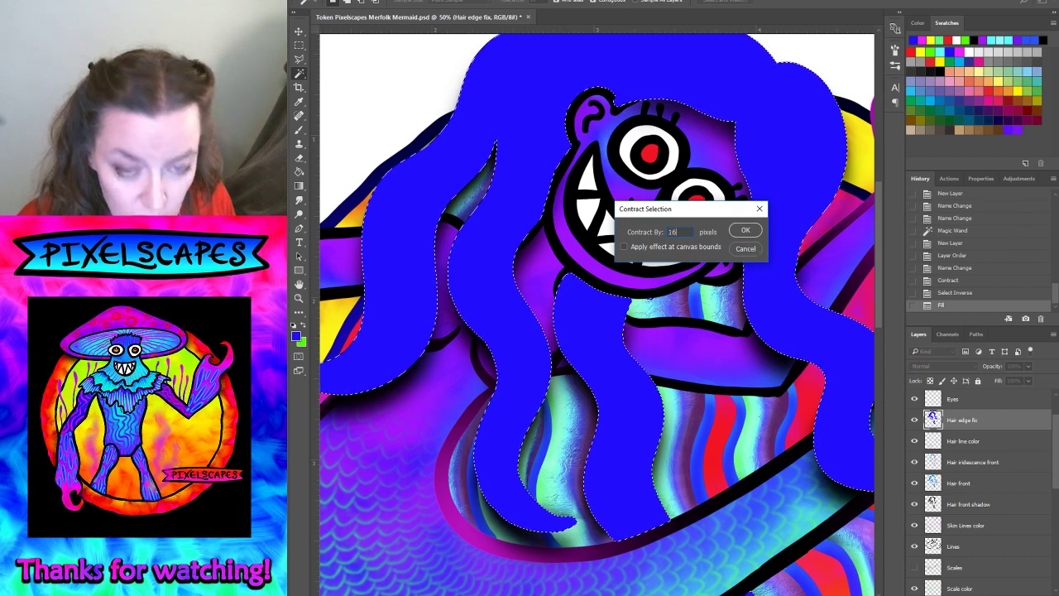
left_click(745, 232)
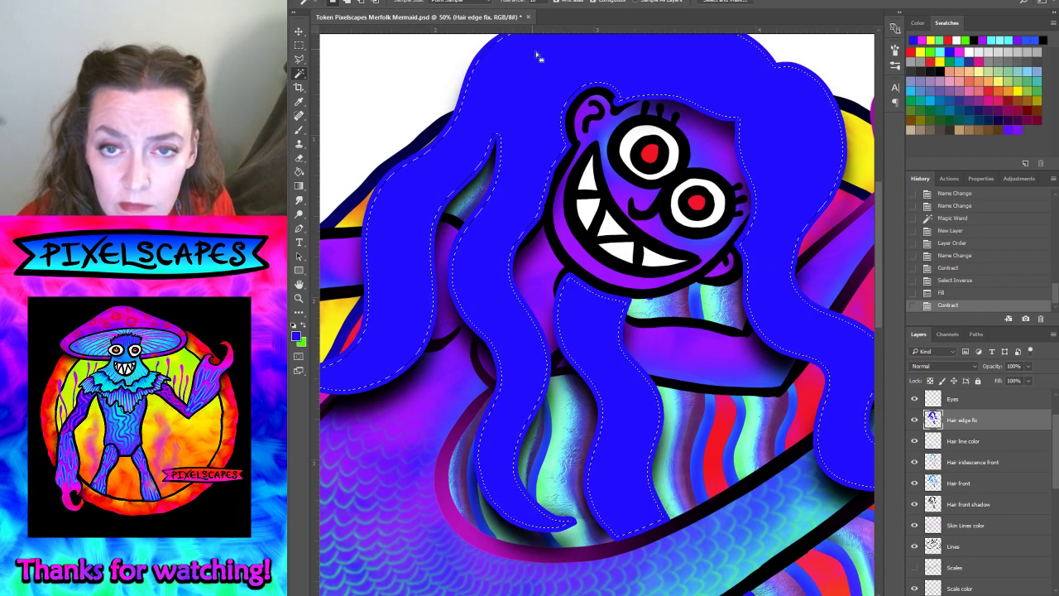
left_click(427, 1)
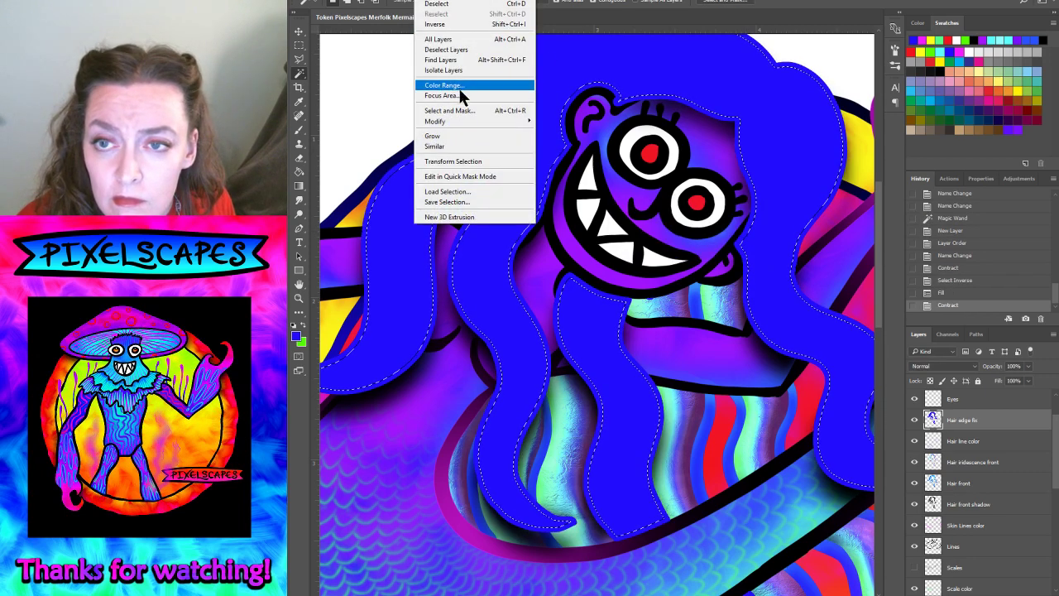
mouse_move(447, 121)
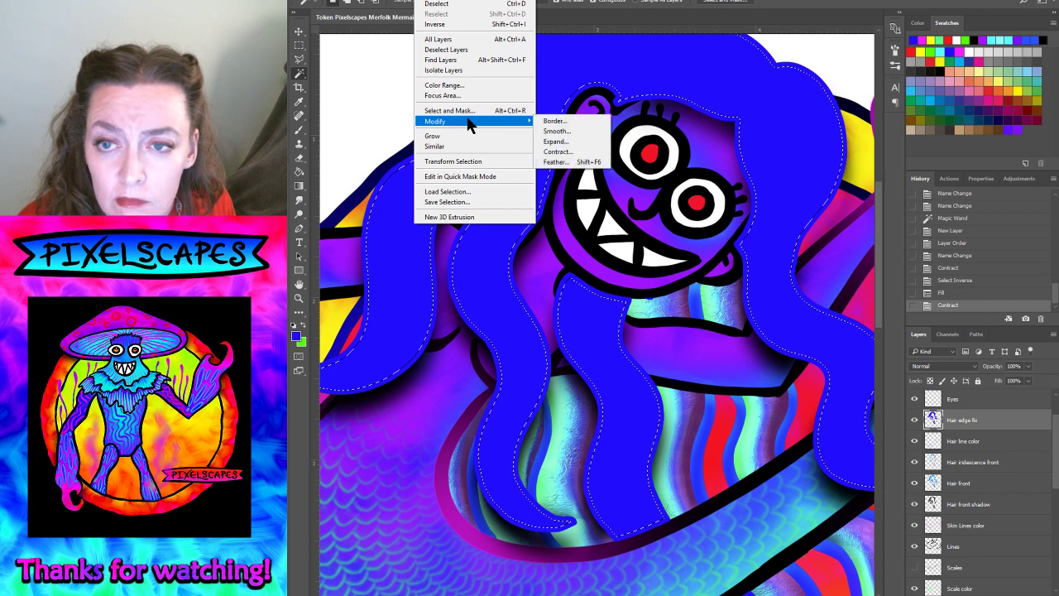
left_click(559, 161)
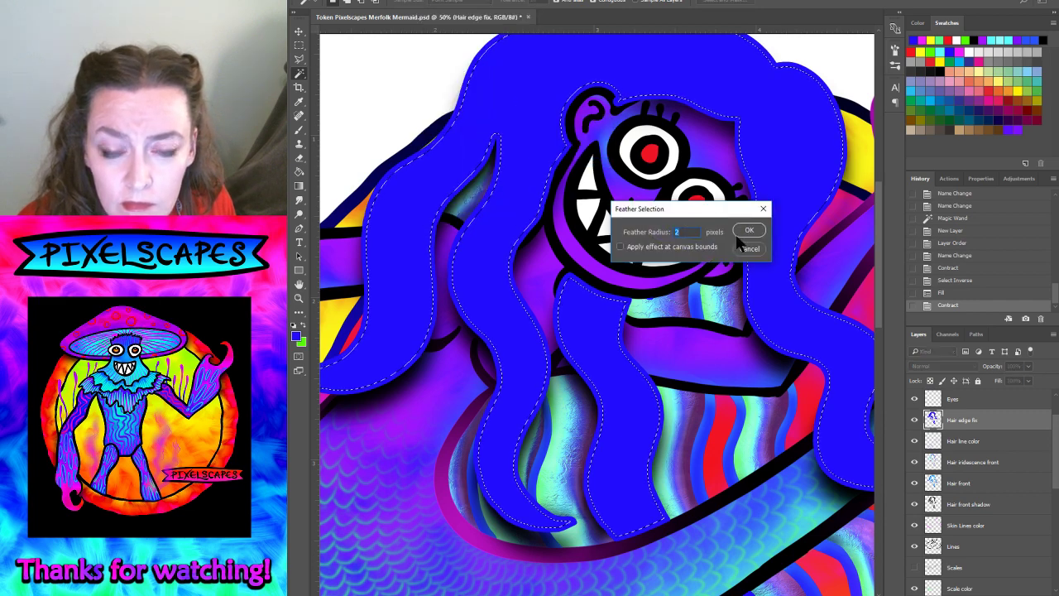
type("10")
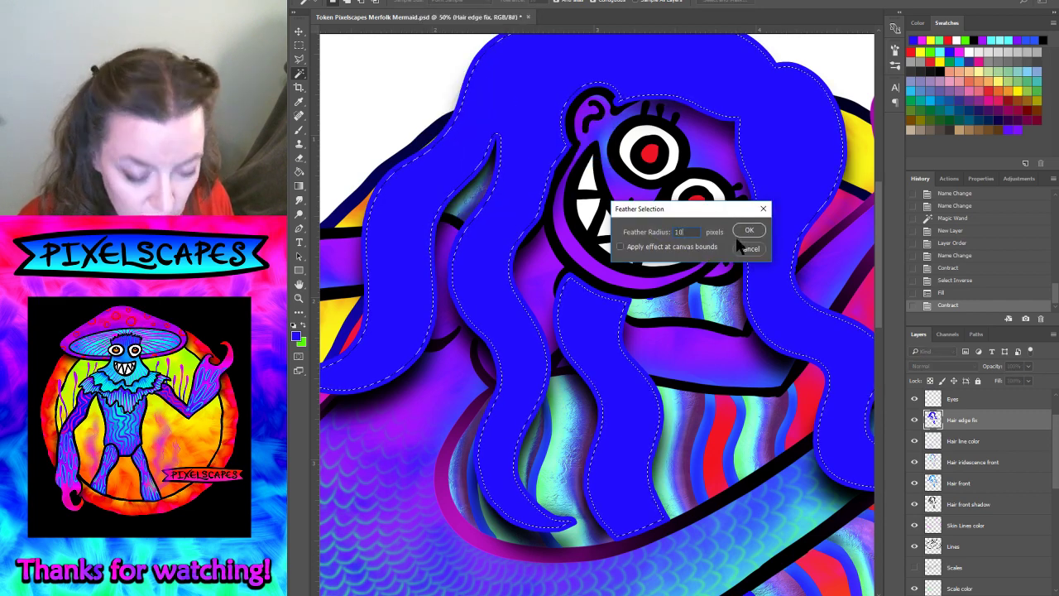
left_click(748, 230)
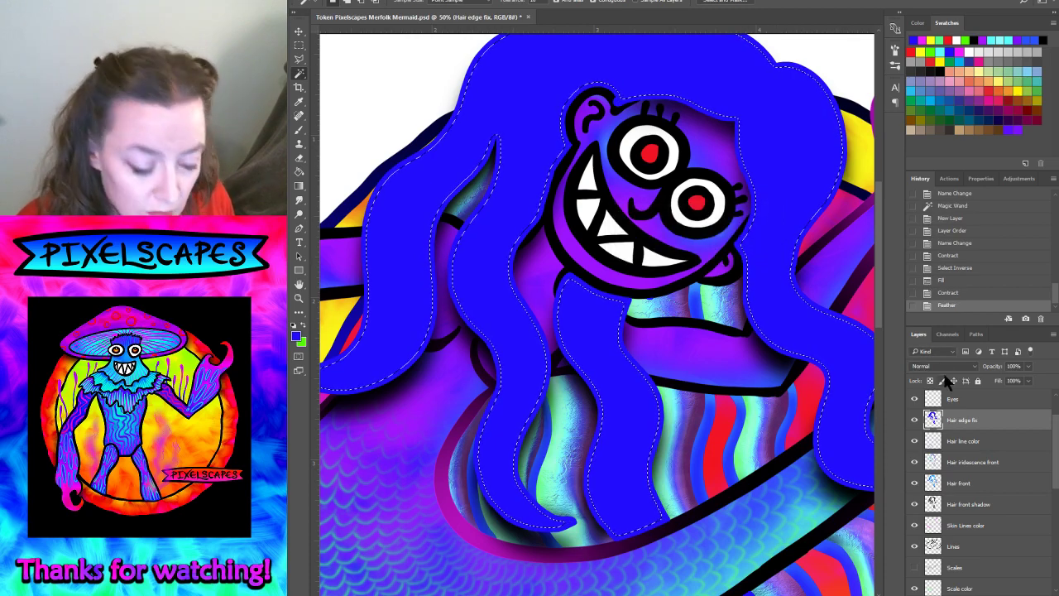
key("Delete")
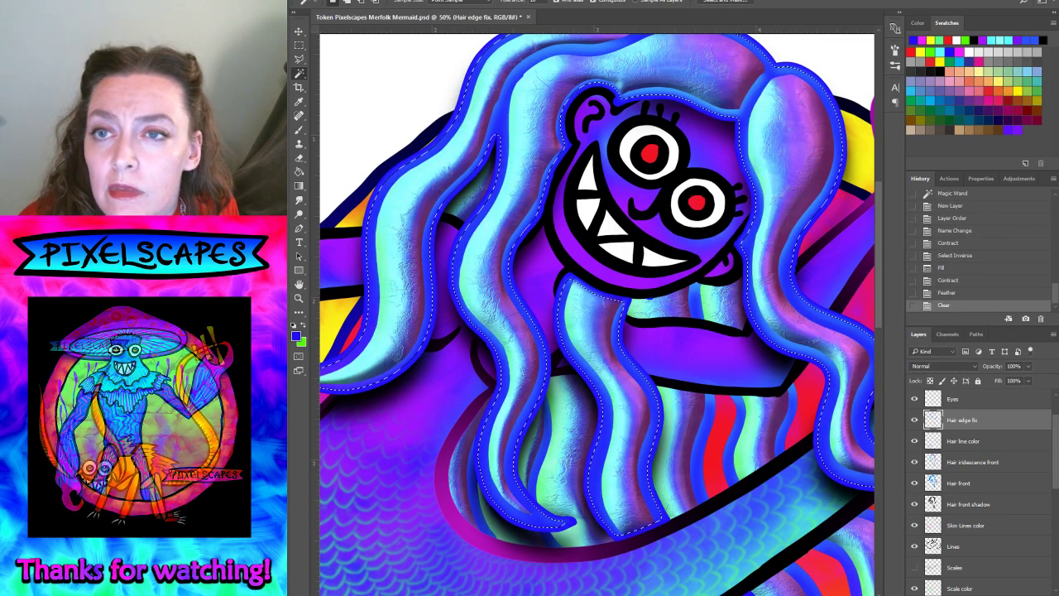
left_click(437, 7)
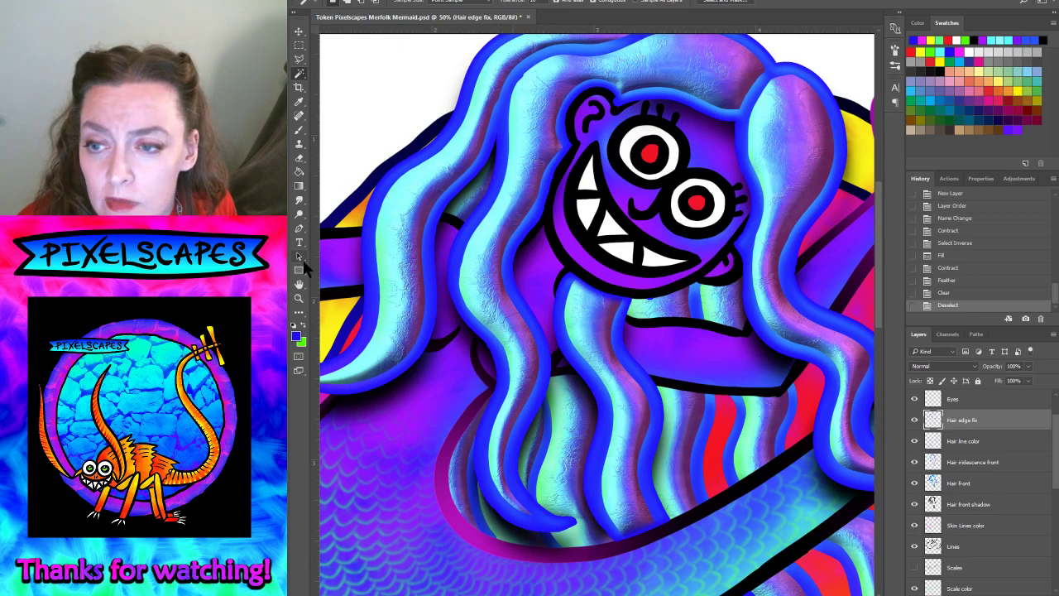
left_click(300, 299)
left_click_drag(547, 205, 572, 156)
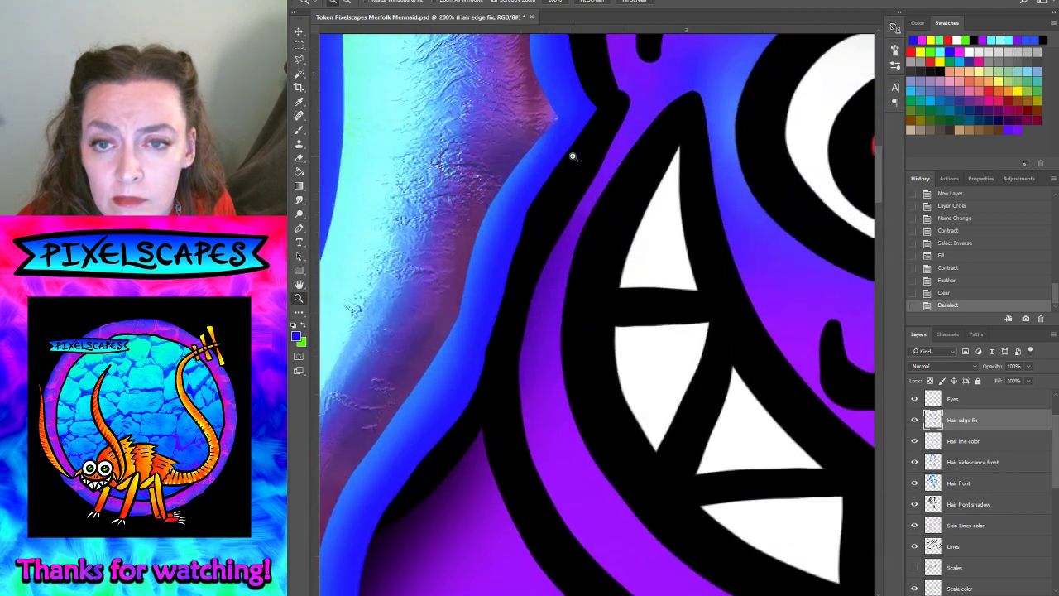
key("ctrl+minus")
key("ctrl+minus")
key("ctrl+minus")
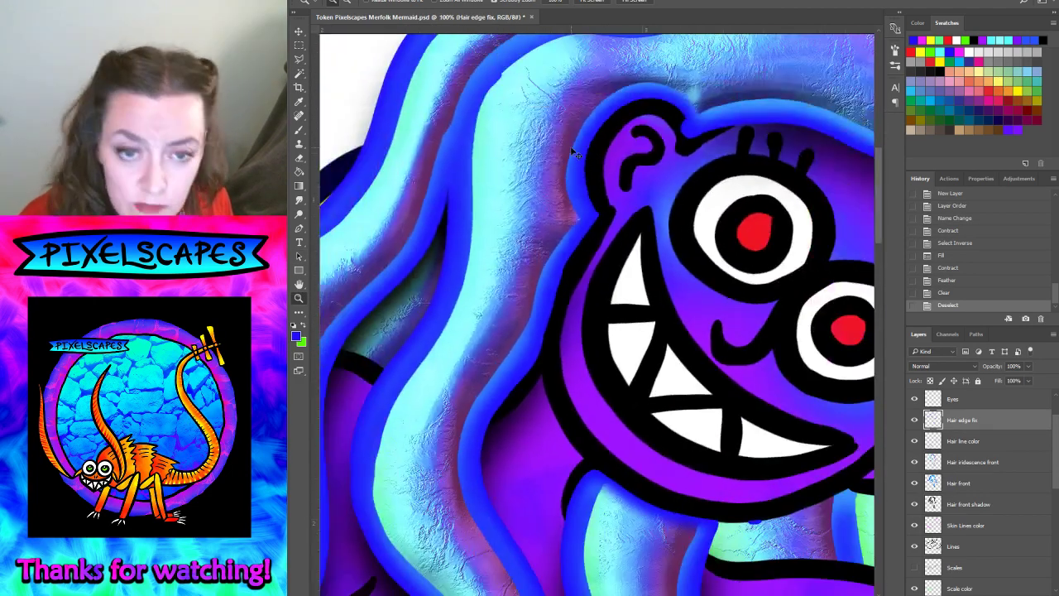
key("ctrl+minus")
key("ctrl+minus")
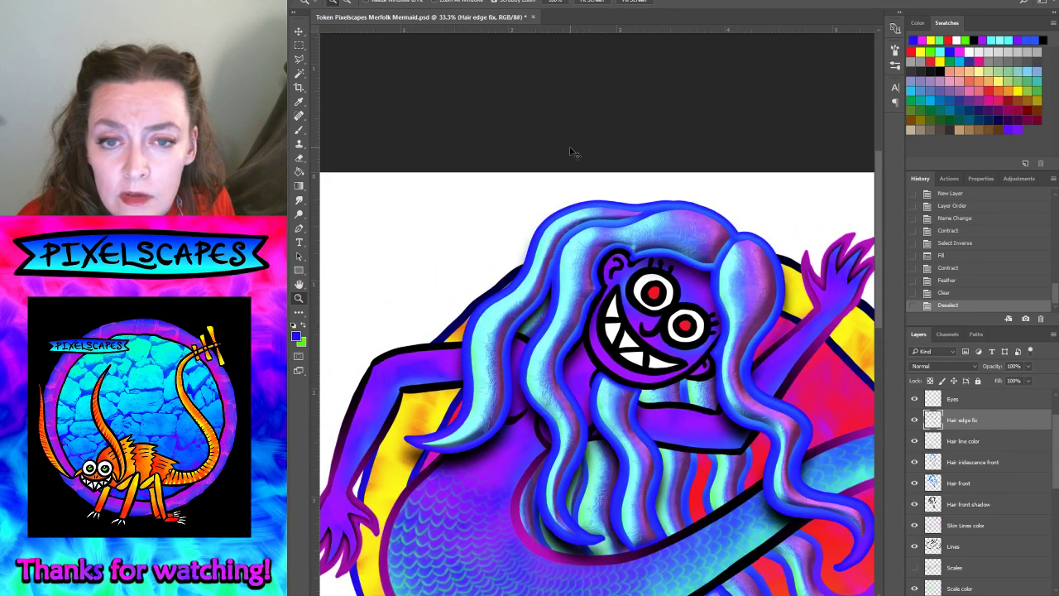
key("ctrl+plus")
left_click(915, 422)
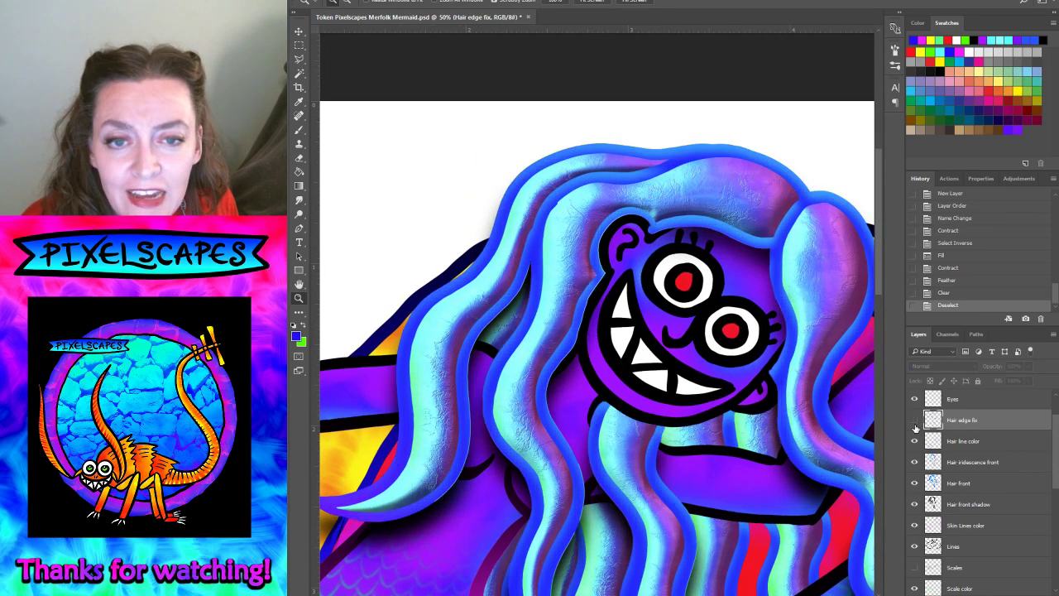
left_click(915, 422)
left_click(915, 422)
left_click(915, 422)
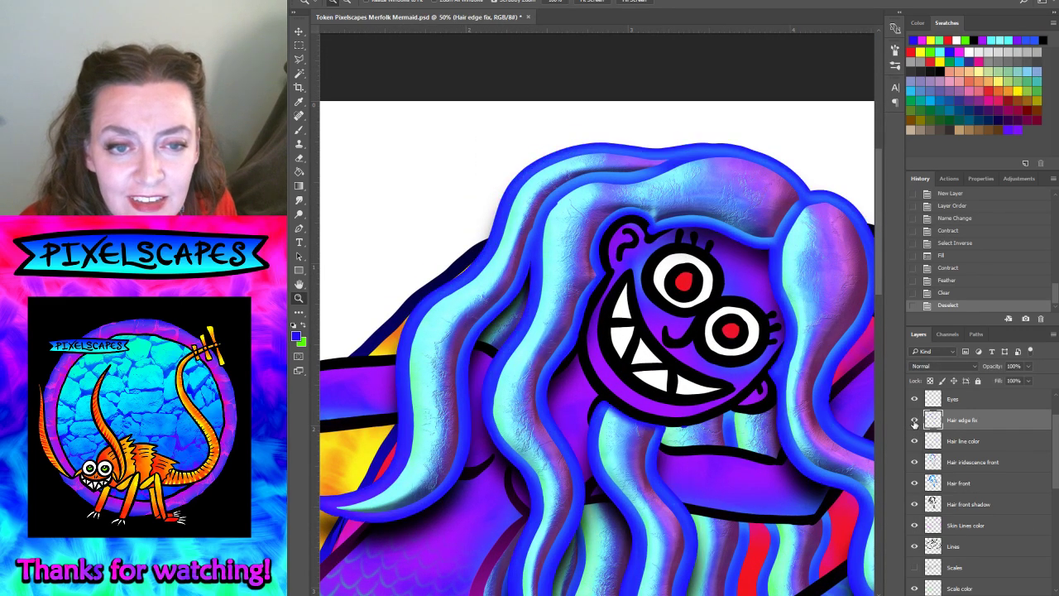
left_click(914, 423)
left_click(914, 423)
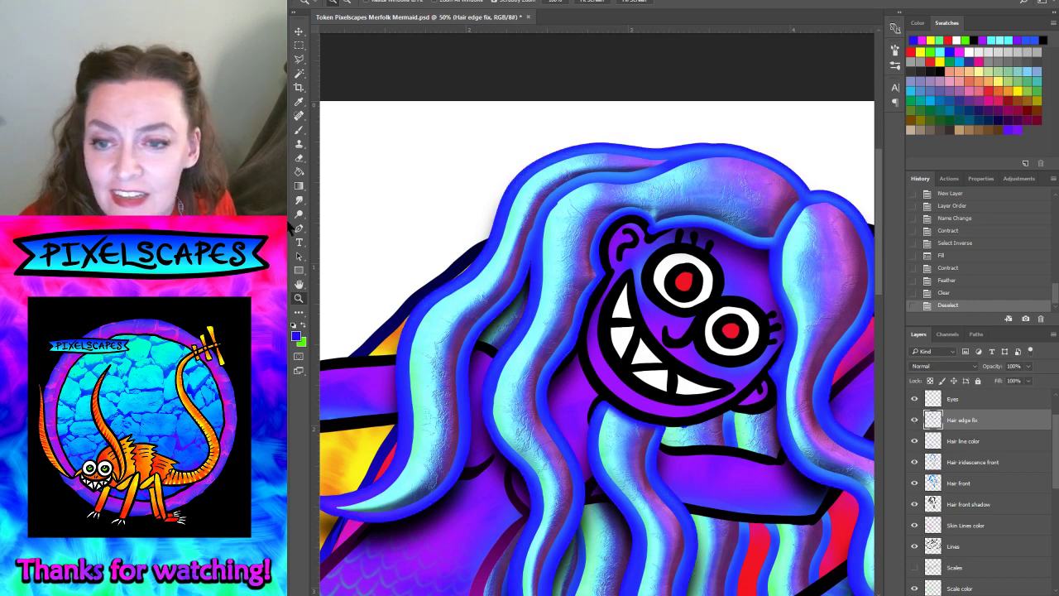
left_click(299, 170)
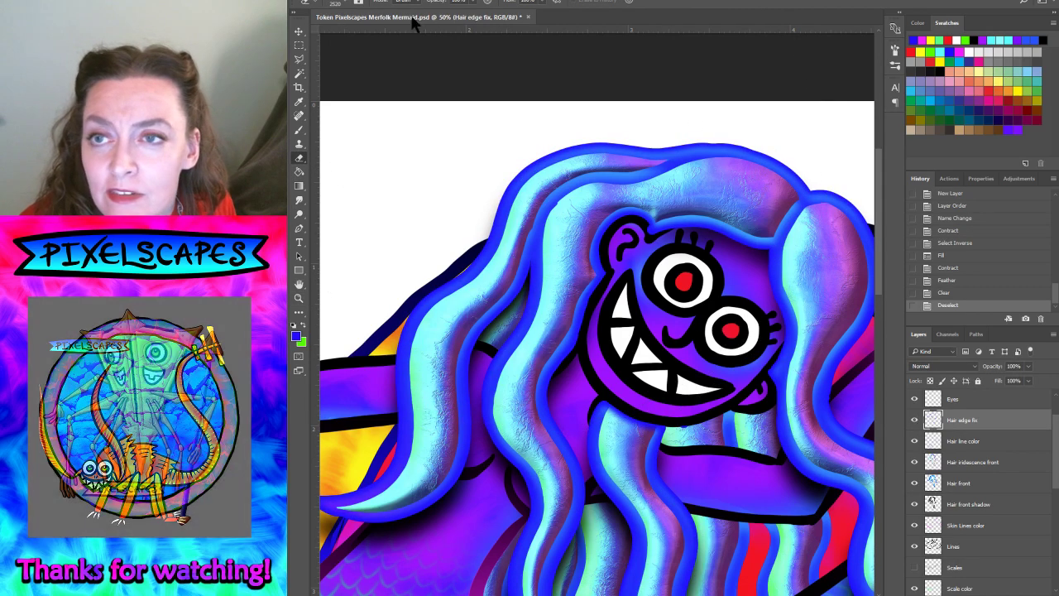
- Erase the excess blue glow at the hair's top right with a large soft eraser, then zoom out
left_click(335, 3)
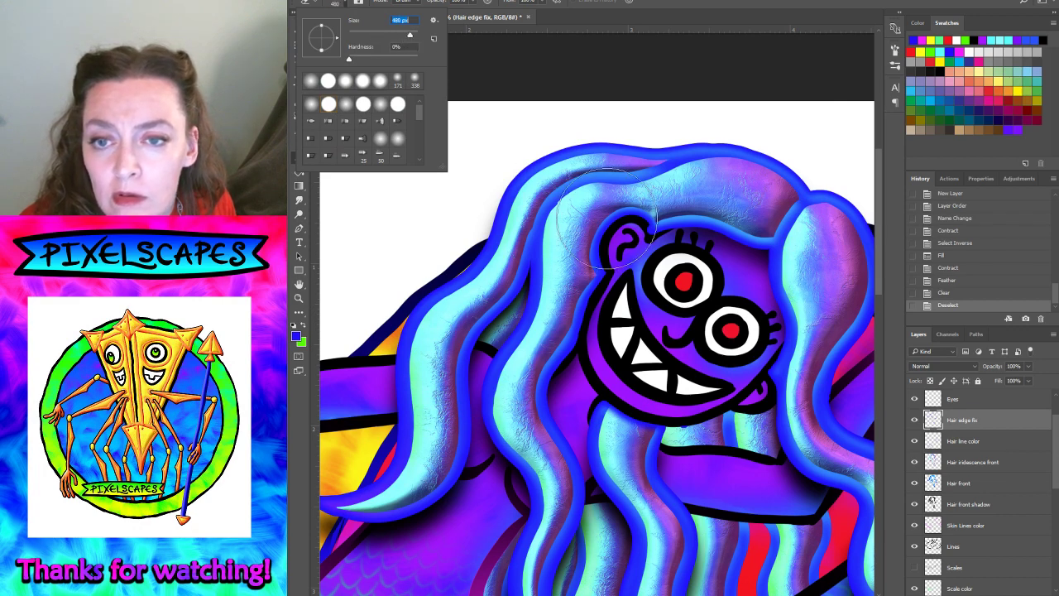
key("Return")
left_click_drag(833, 195, 807, 165)
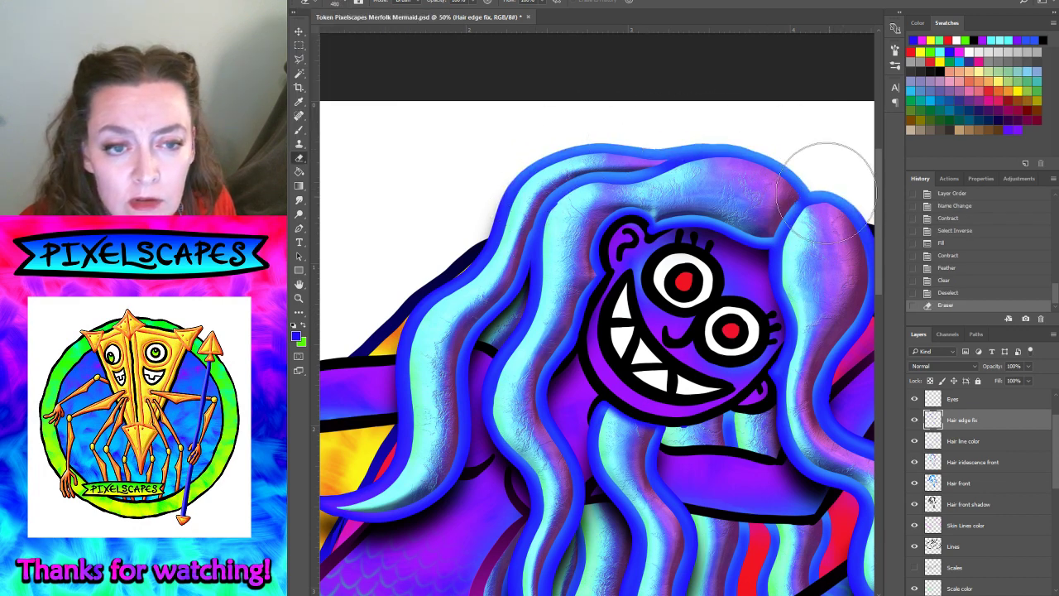
key("ctrl+minus")
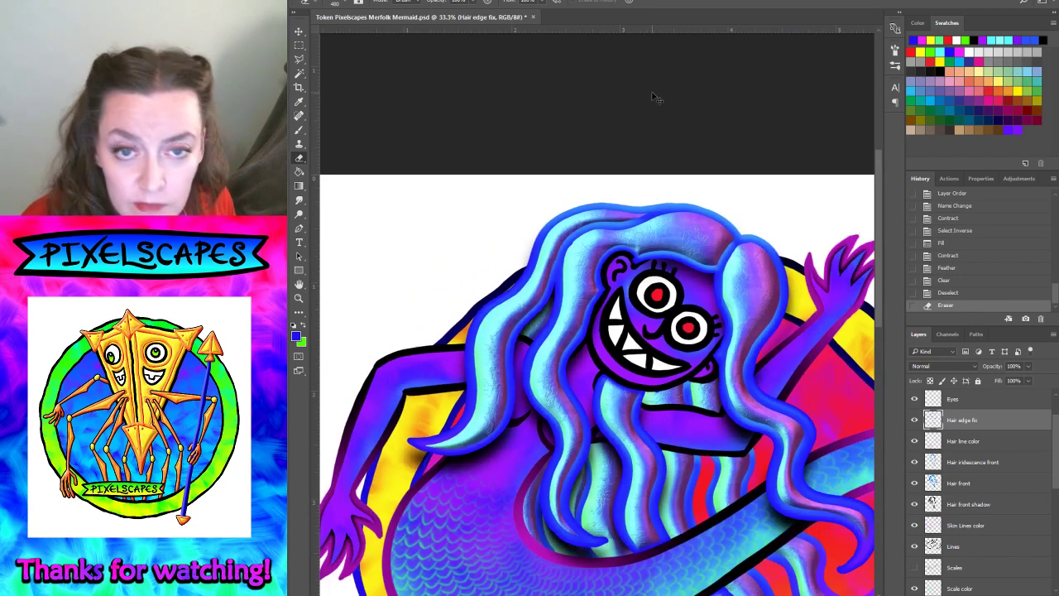
scroll(985, 463, "up", 1)
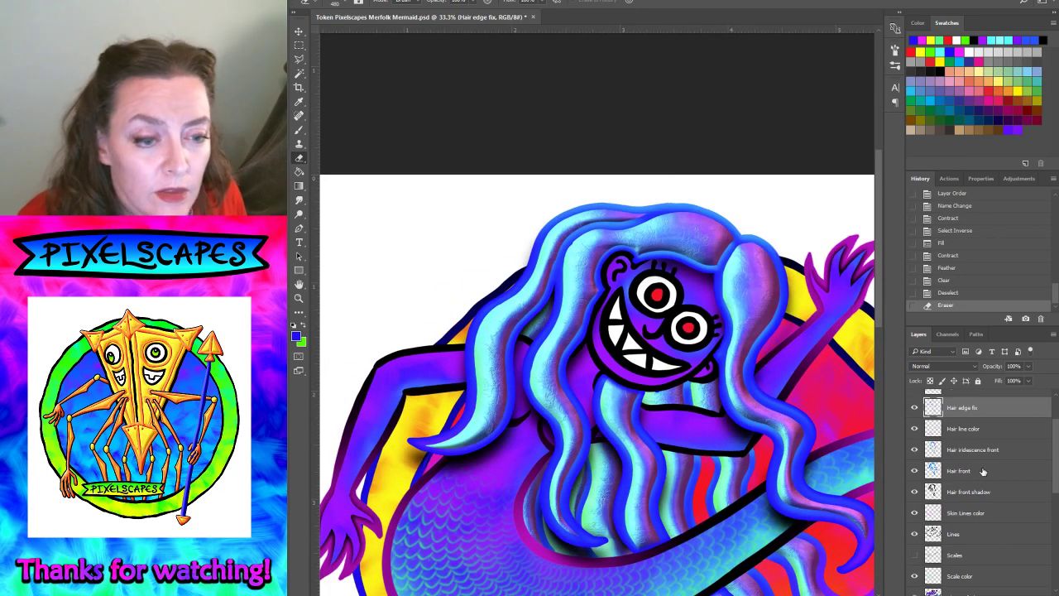
scroll(987, 475, "up", 1)
scroll(987, 472, "down", 1)
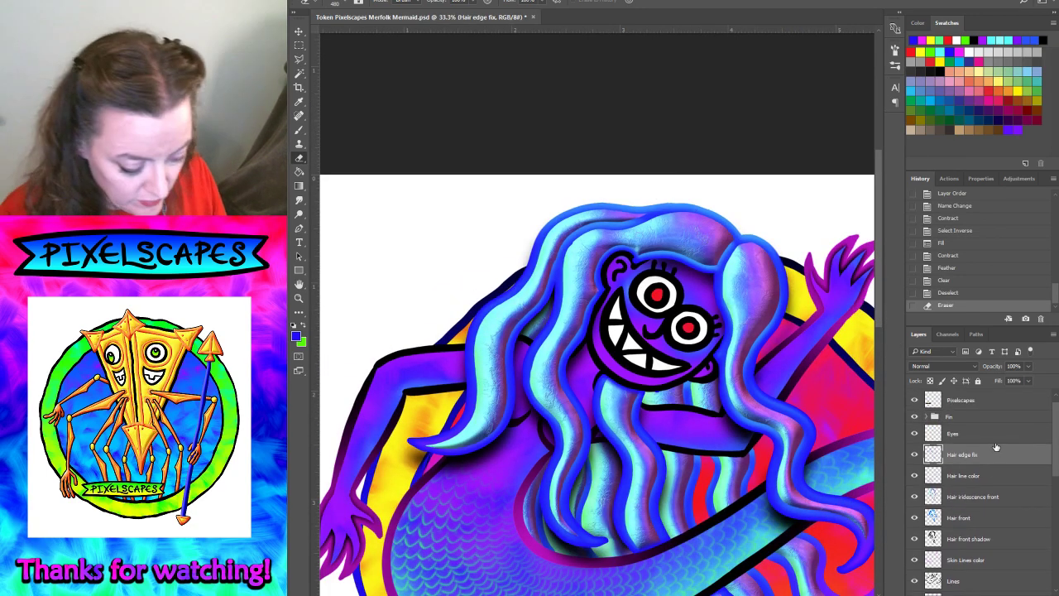
key("ctrl+minus")
key("ctrl+minus")
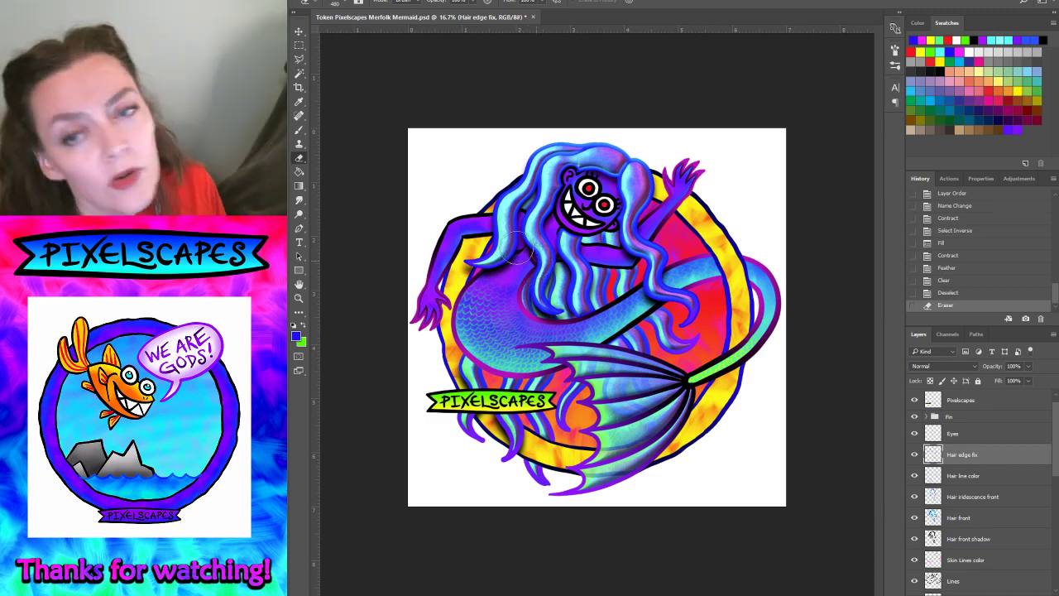
left_click(299, 298)
- On the Eyes layer, paint a small black brush dot into the upper eye's pupil
left_click(611, 202)
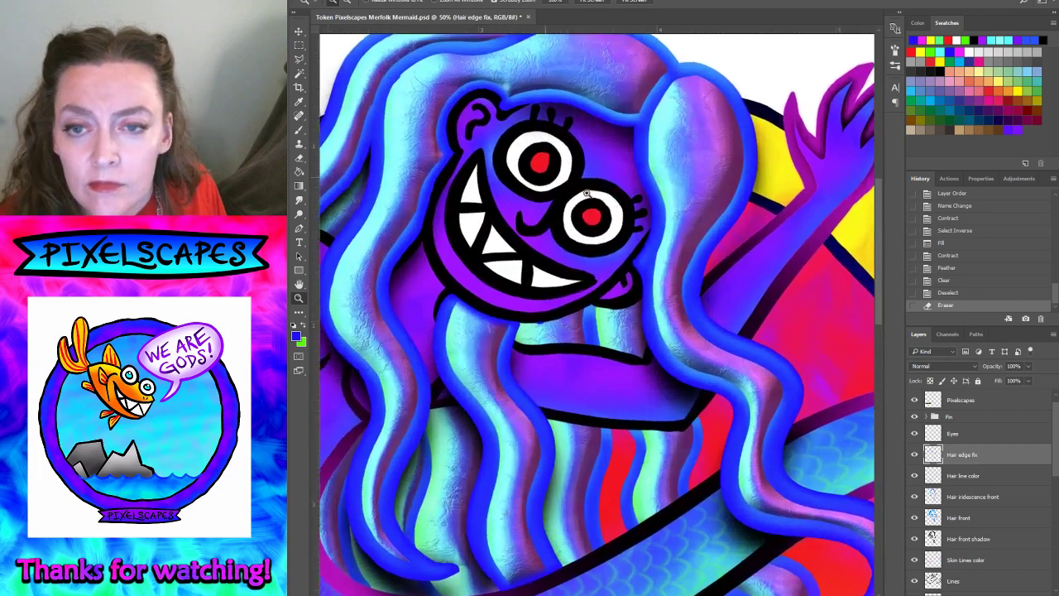
left_click(586, 192)
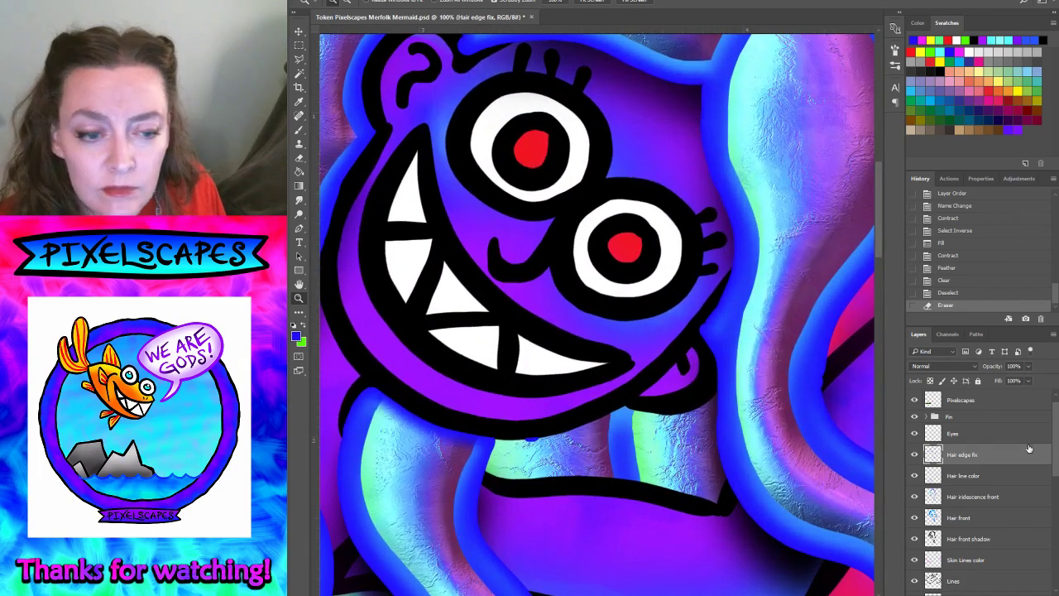
left_click(966, 432)
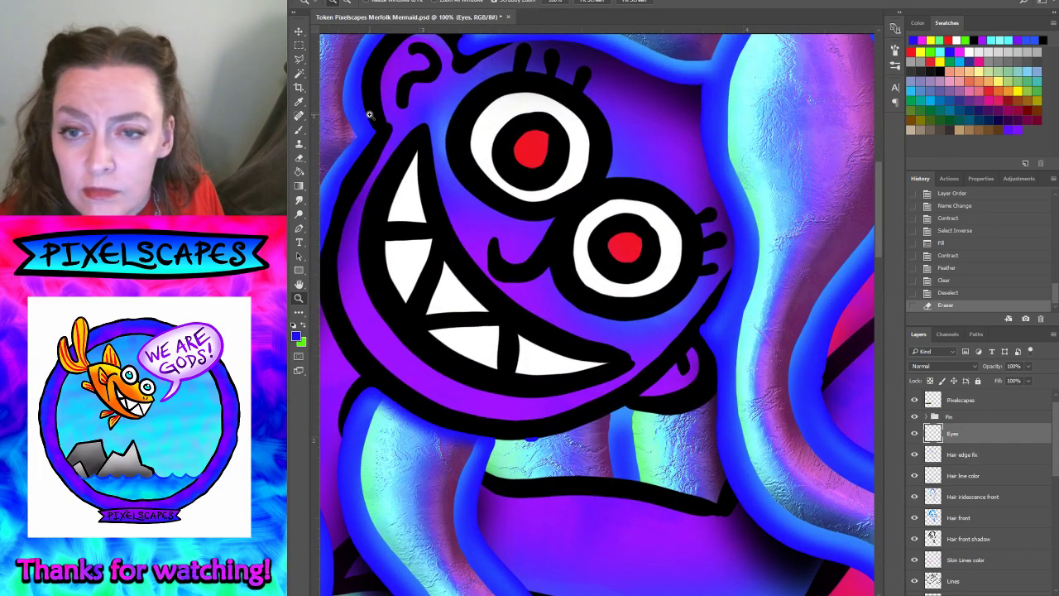
left_click(299, 131)
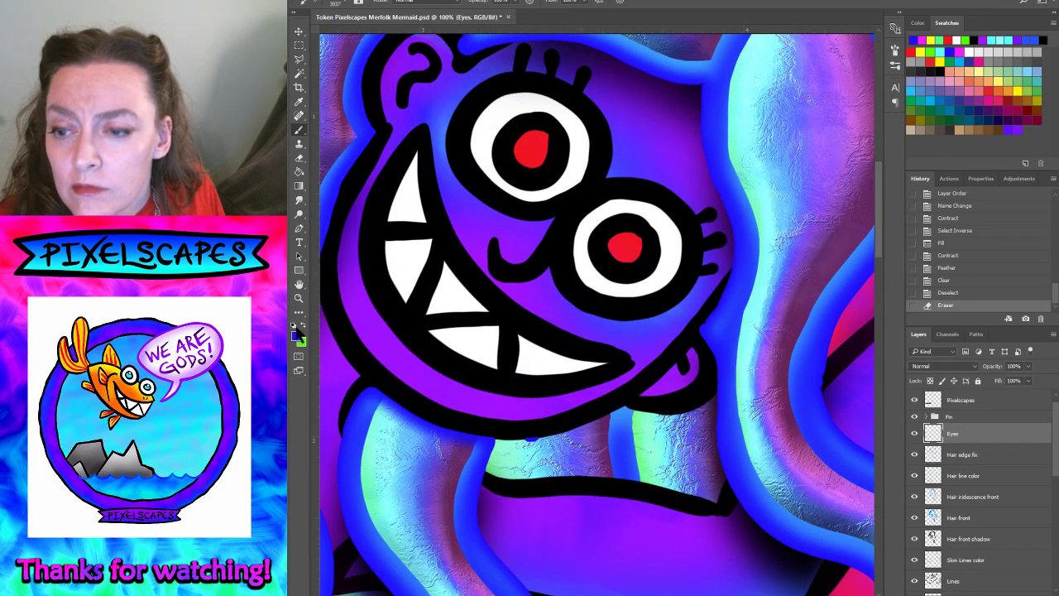
left_click(295, 326)
left_click(348, 3)
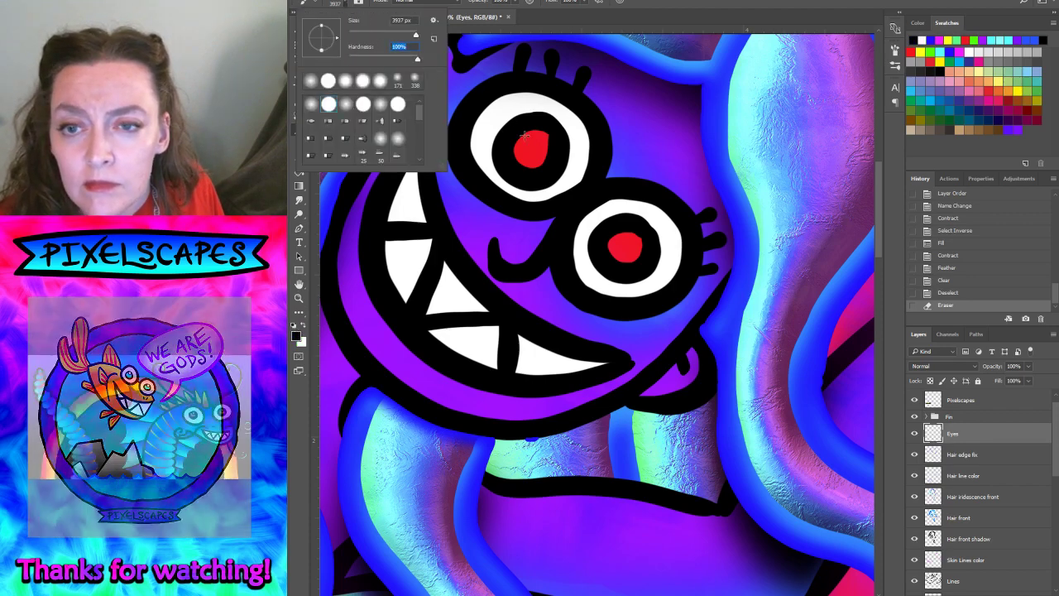
left_click(356, 36)
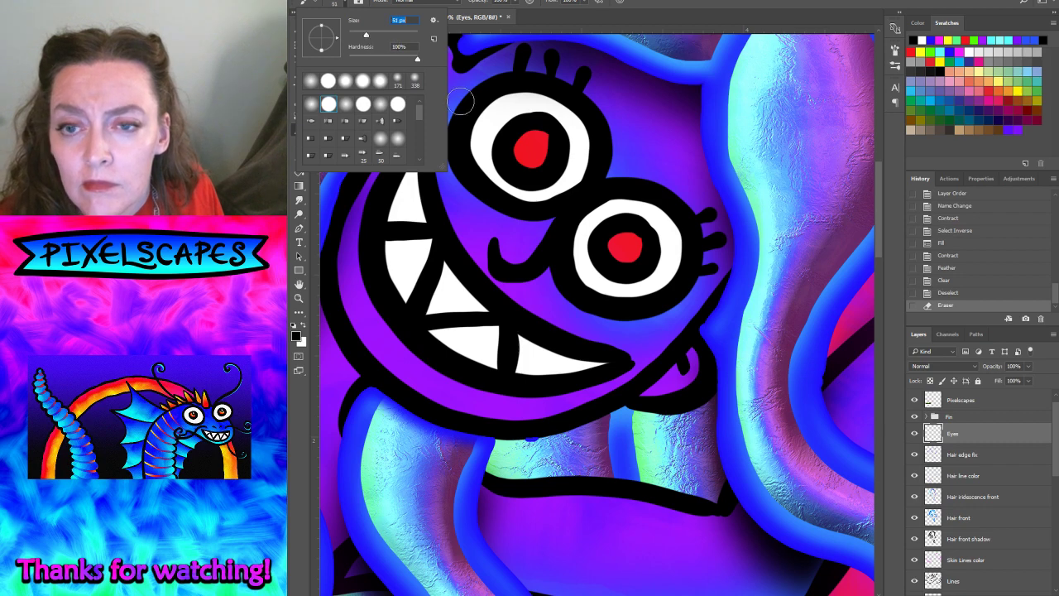
left_click(535, 133)
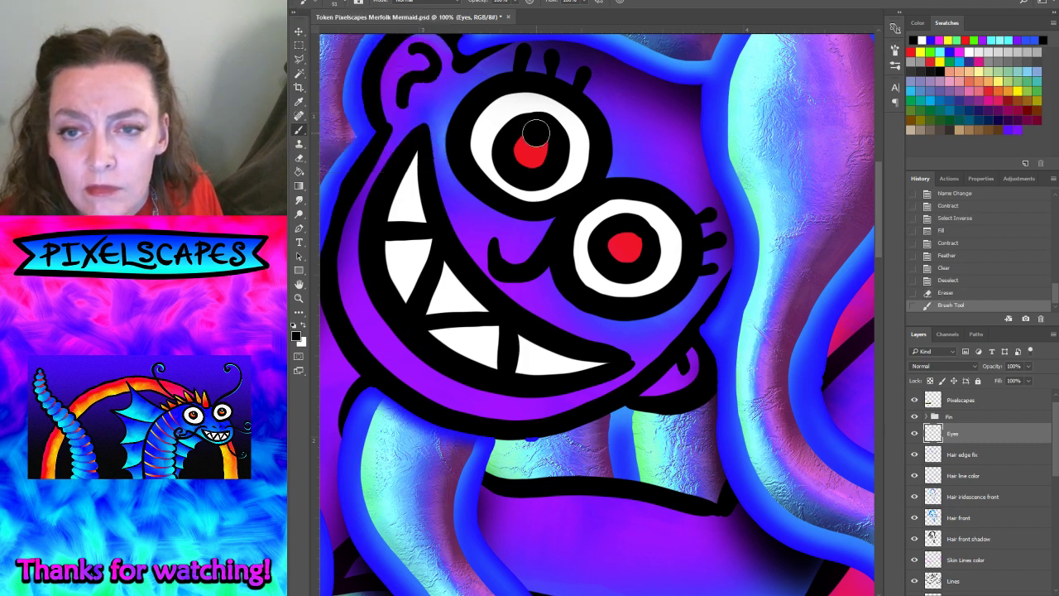
- Dab the lower pupil, then try and undo a soft-edged white highlight in the upper eye
left_click(628, 234)
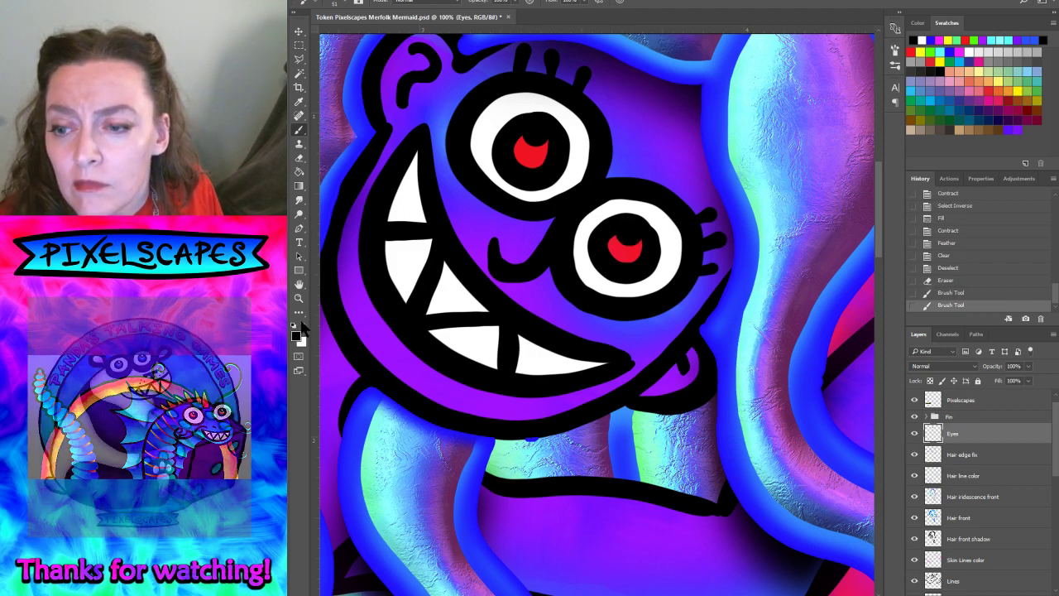
left_click(342, 4)
left_click_drag(381, 63, 348, 63)
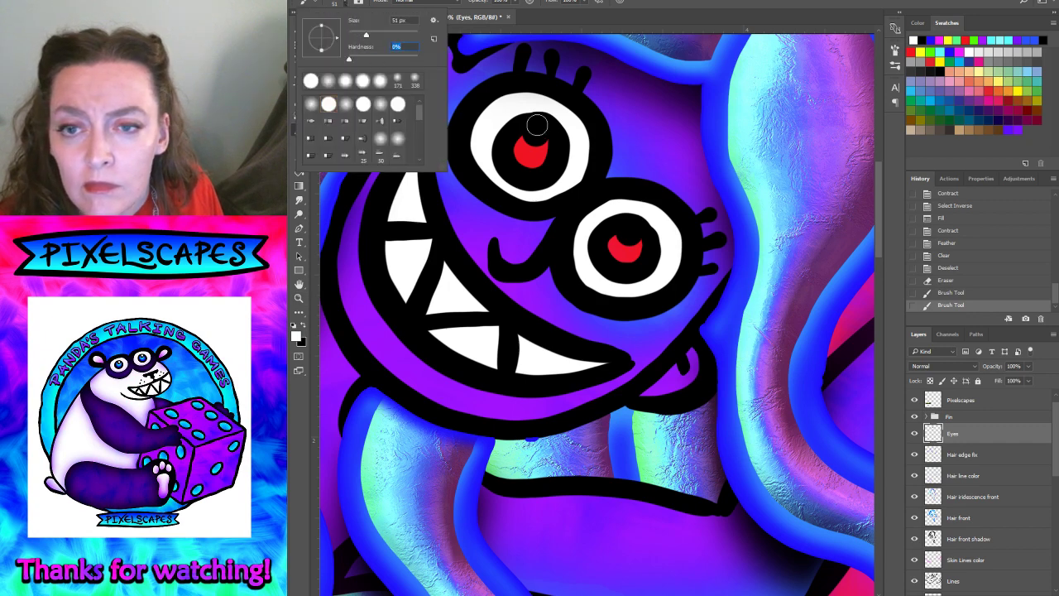
left_click(536, 127)
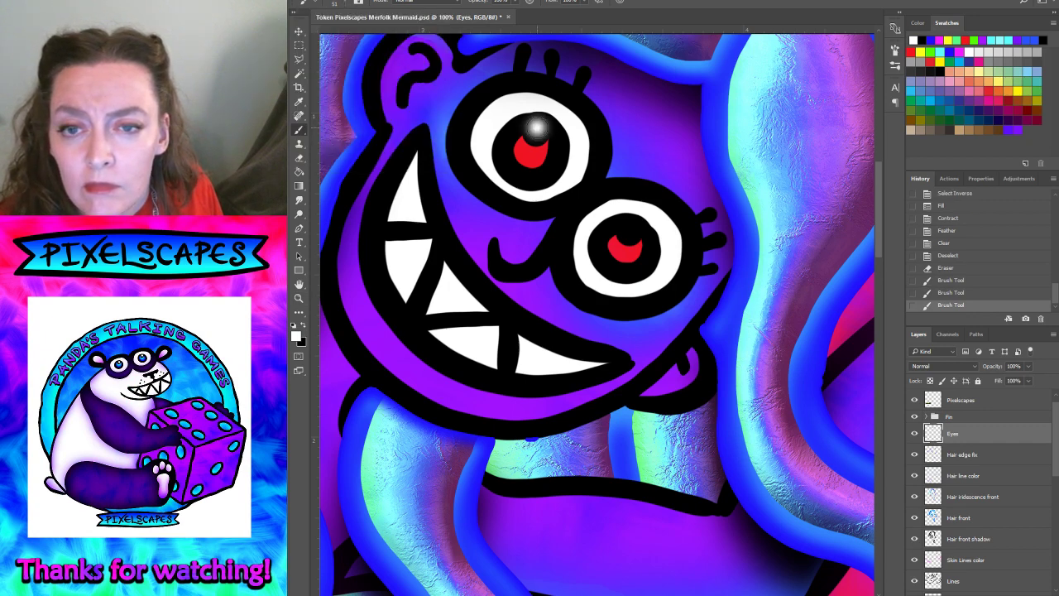
key("ctrl+z")
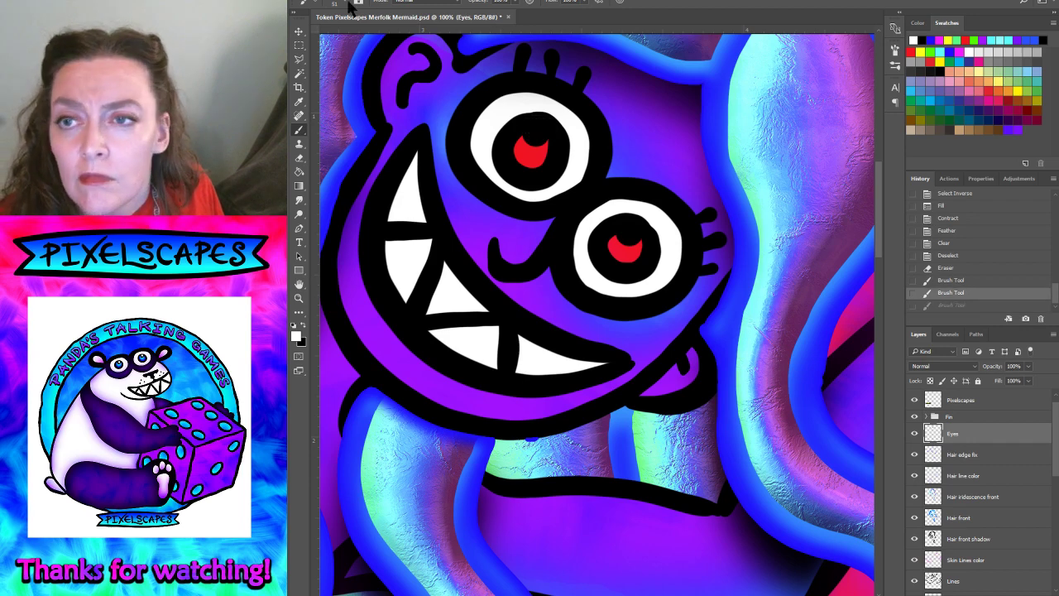
- Paint a crisp 37 px, 100% hardness white highlight dot in each eye
left_click(349, 4)
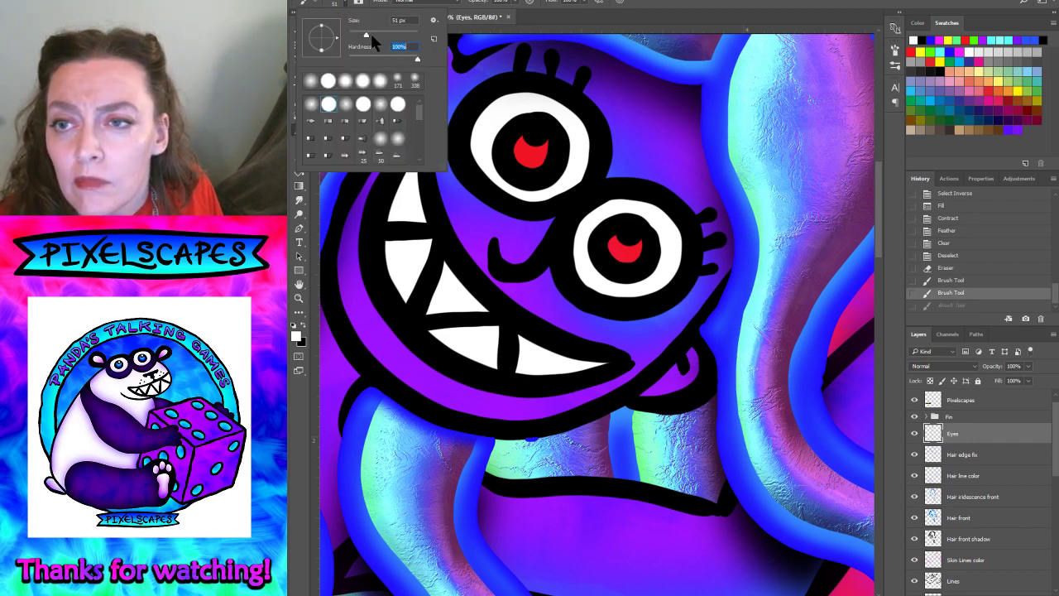
left_click_drag(371, 35, 362, 36)
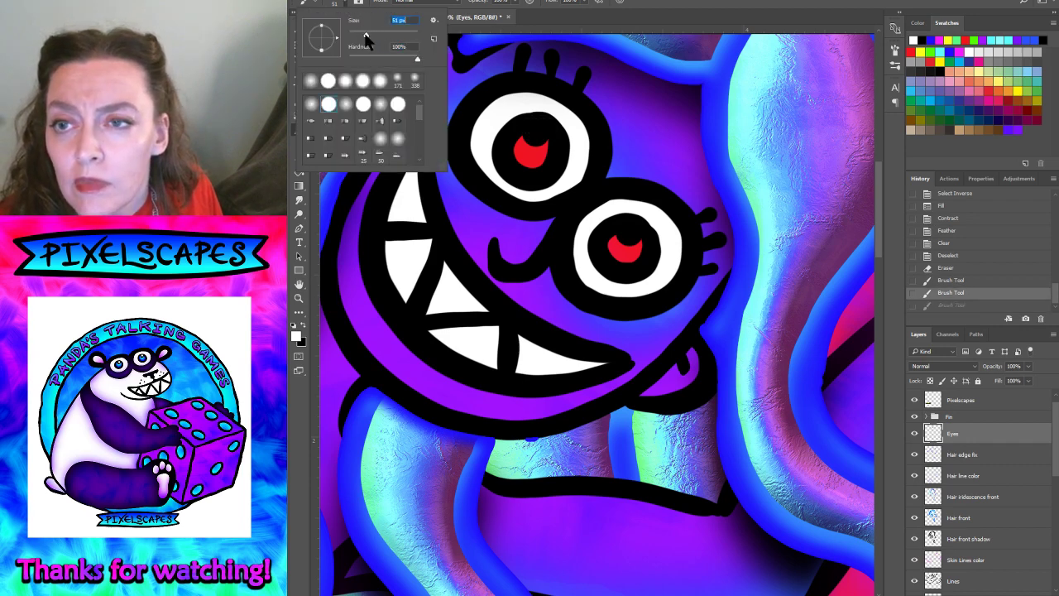
left_click(537, 126)
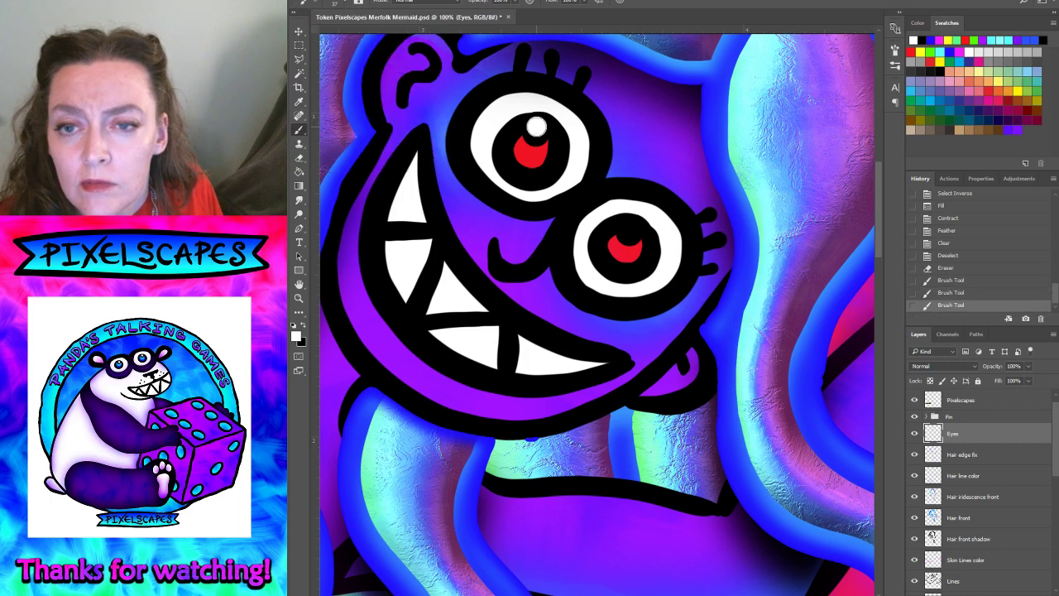
left_click(629, 228)
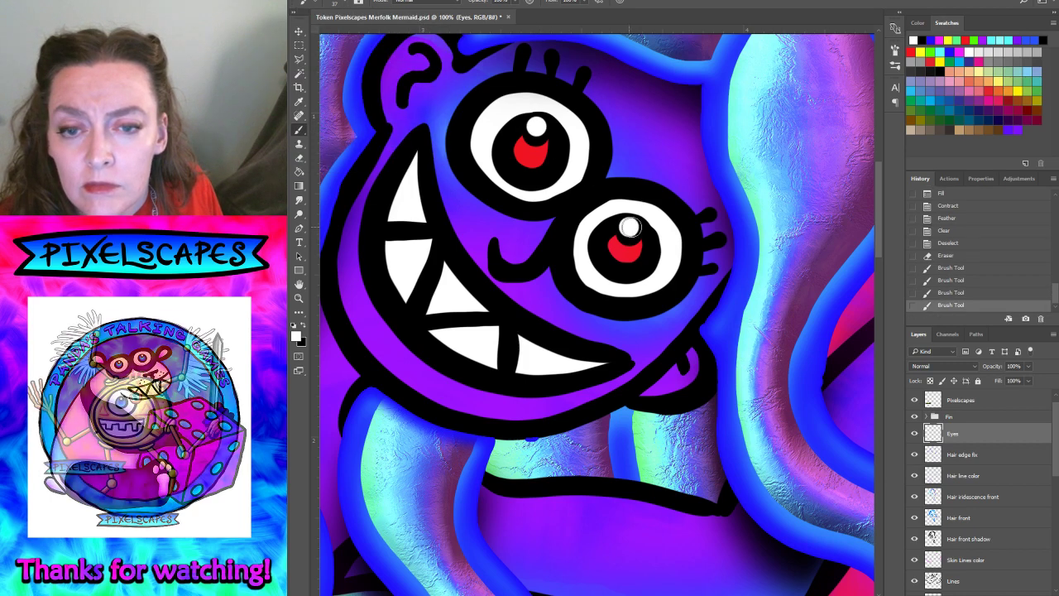
scroll(714, 257, "down", 5)
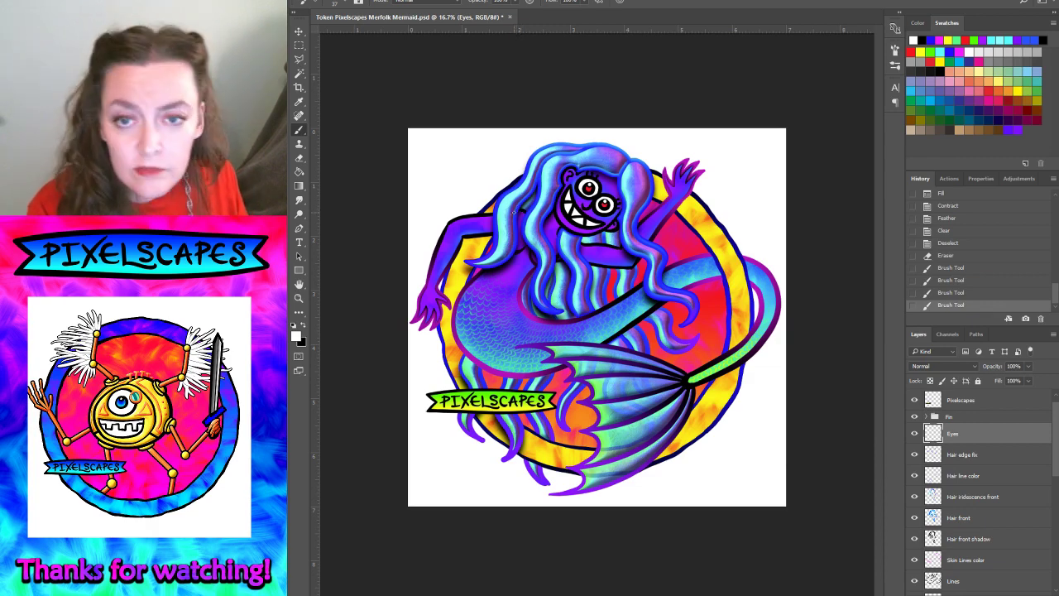
- Step back in History to discard the last two brush strokes near the eyes
scroll(515, 224, "down", 1)
scroll(515, 224, "up", 2)
scroll(515, 222, "up", 3)
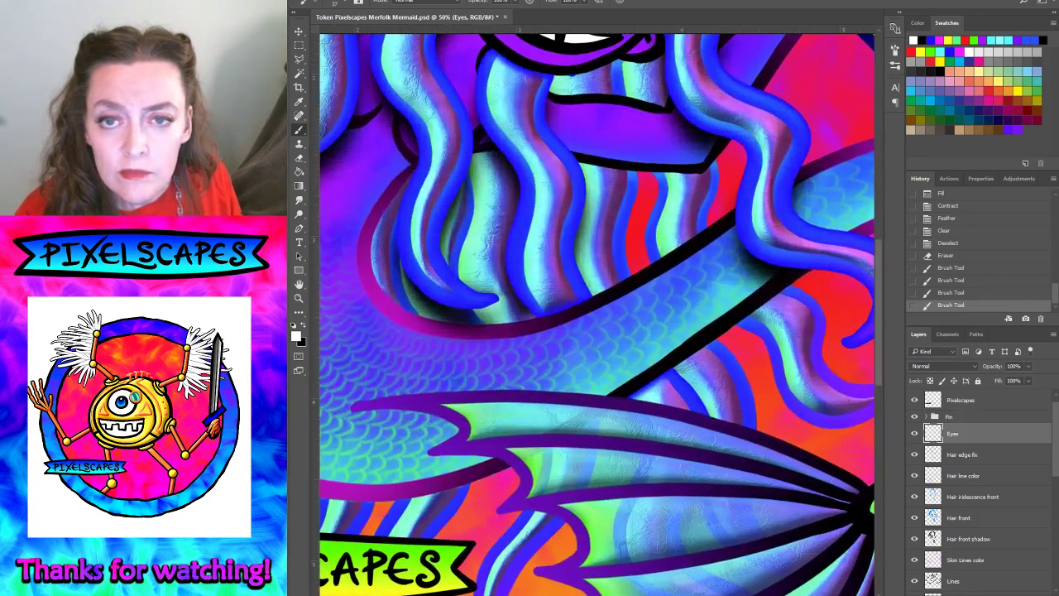
scroll(880, 348, "up", 4)
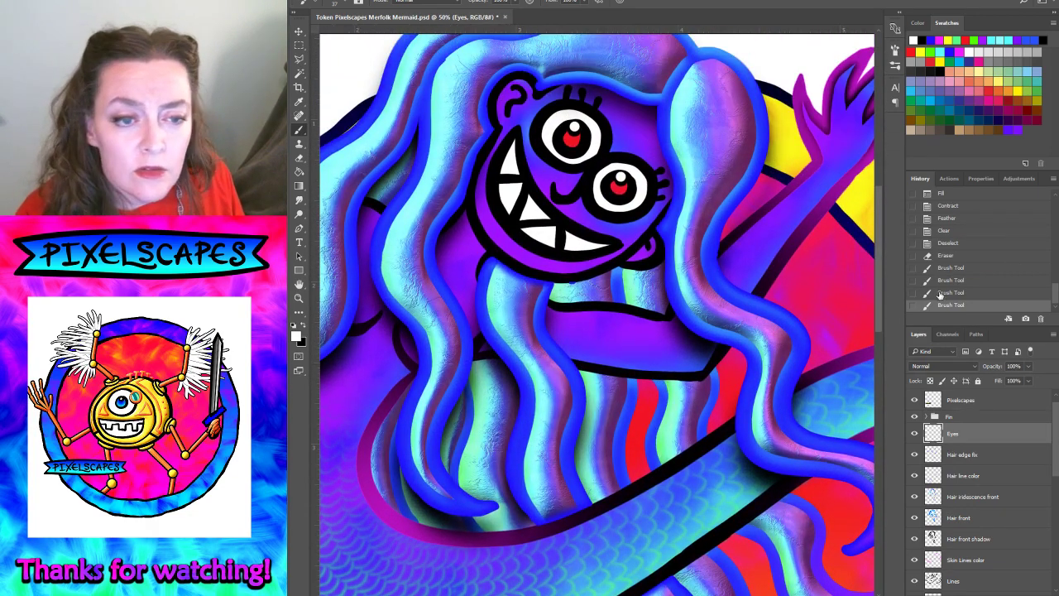
left_click(951, 293)
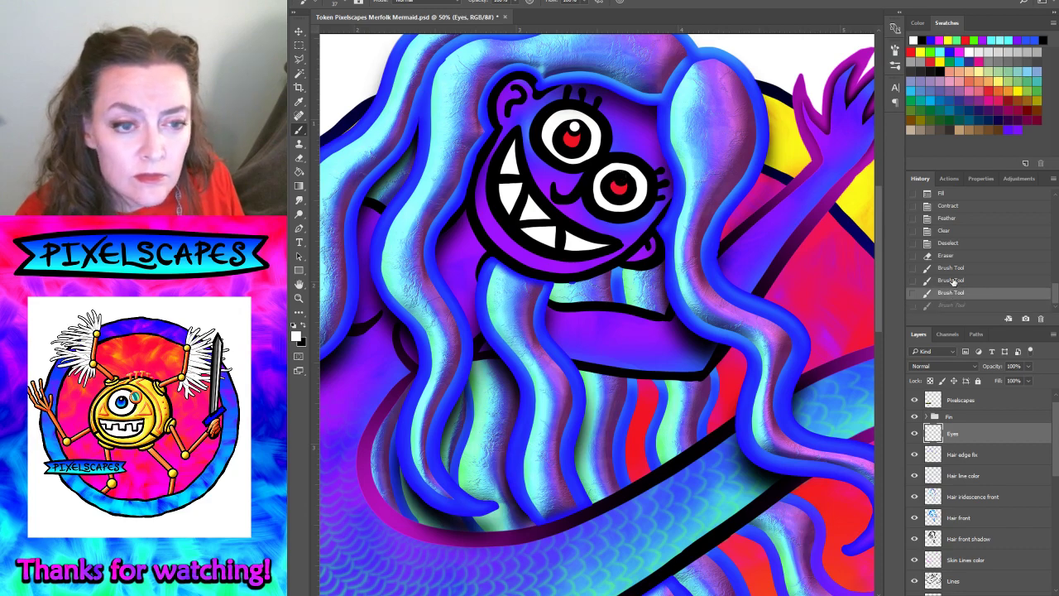
left_click(954, 280)
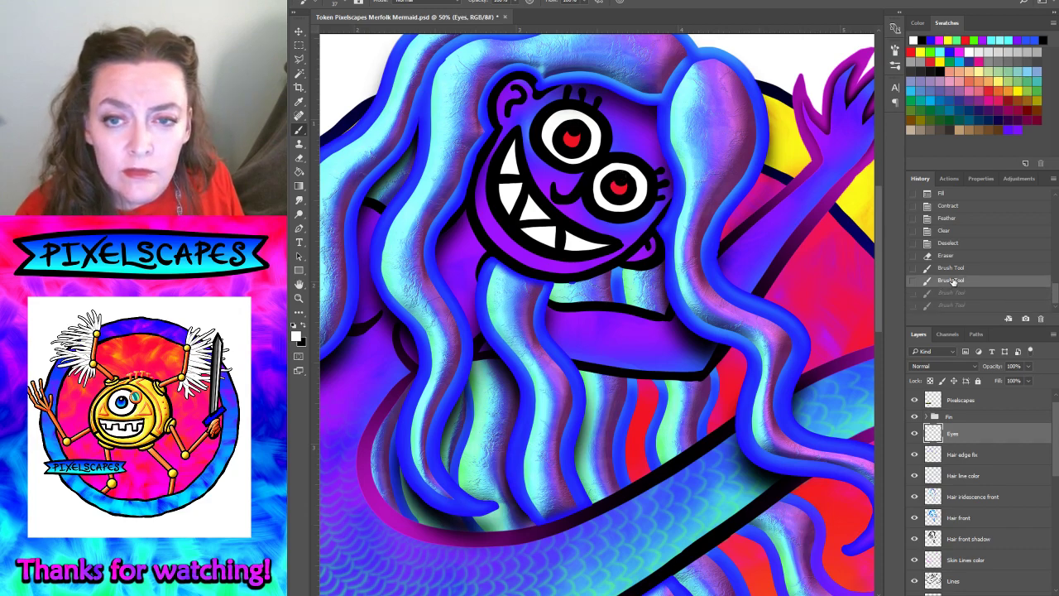
- Erase a stray patch of the Hair edge fix glow with a 17 px eraser, then zoom to 200% on the eyes
left_click(960, 455)
left_click(914, 455)
left_click(914, 455)
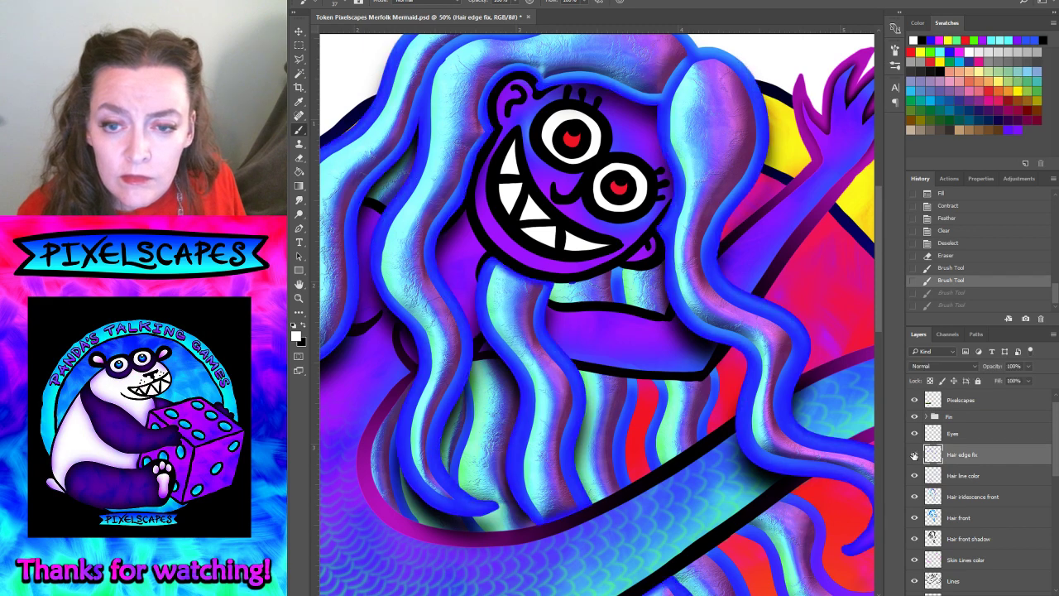
left_click(300, 159)
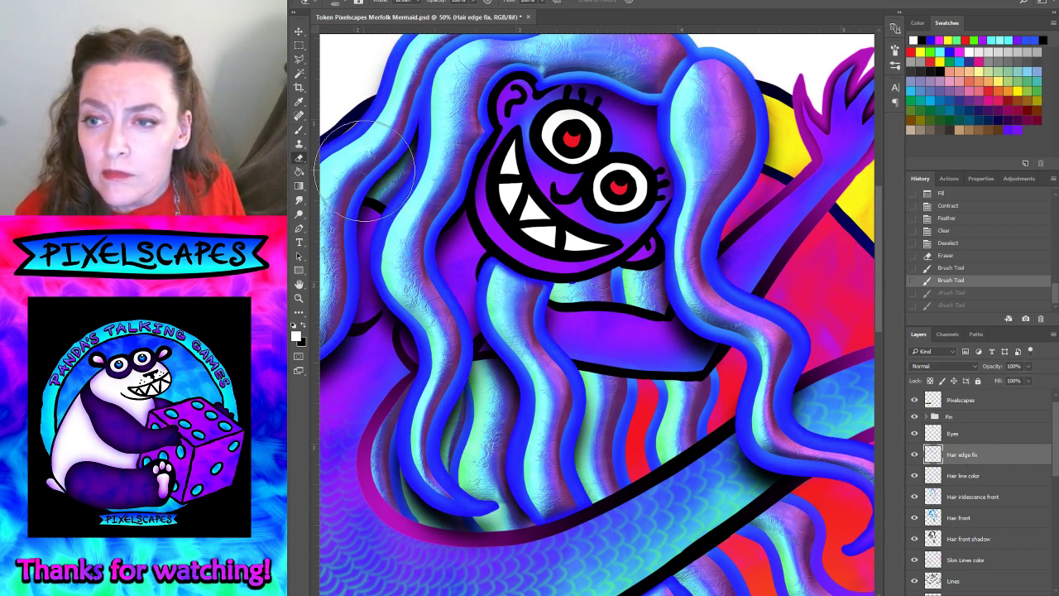
left_click(348, 6)
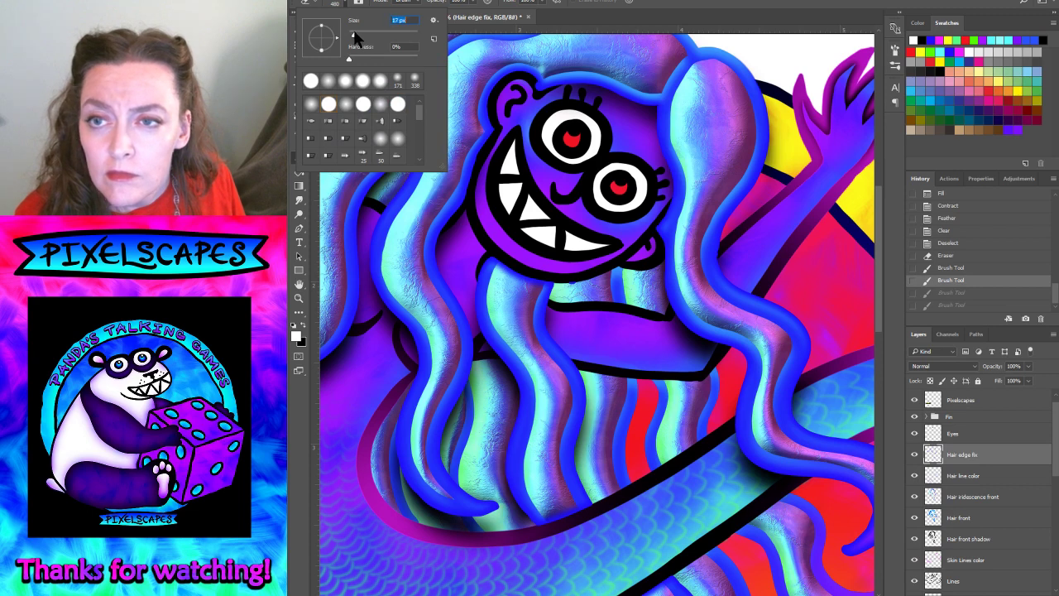
key("Return")
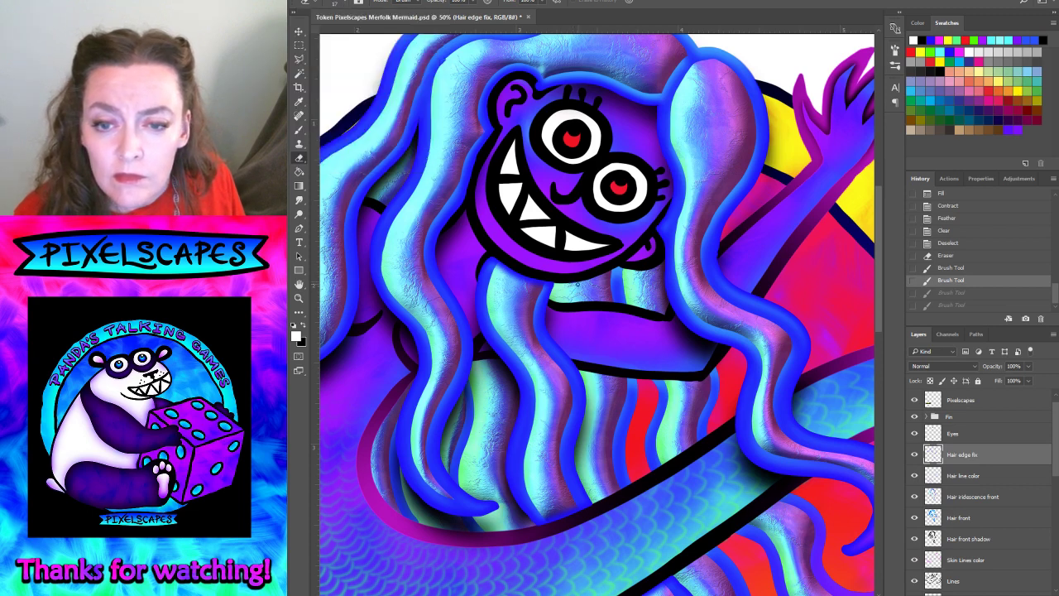
left_click(494, 236)
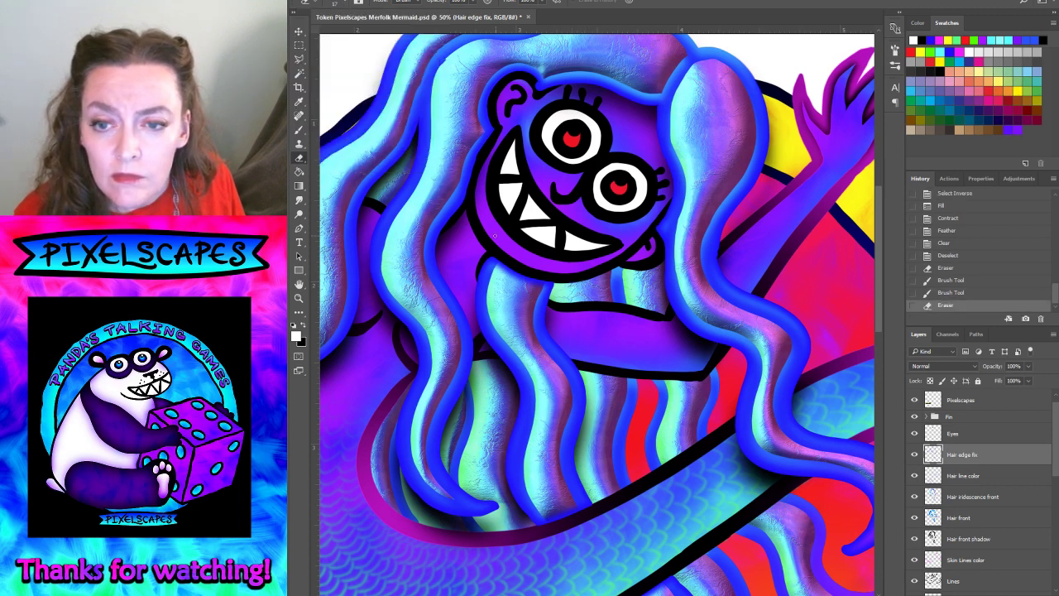
left_click(296, 299)
left_click_drag(579, 141, 968, 487)
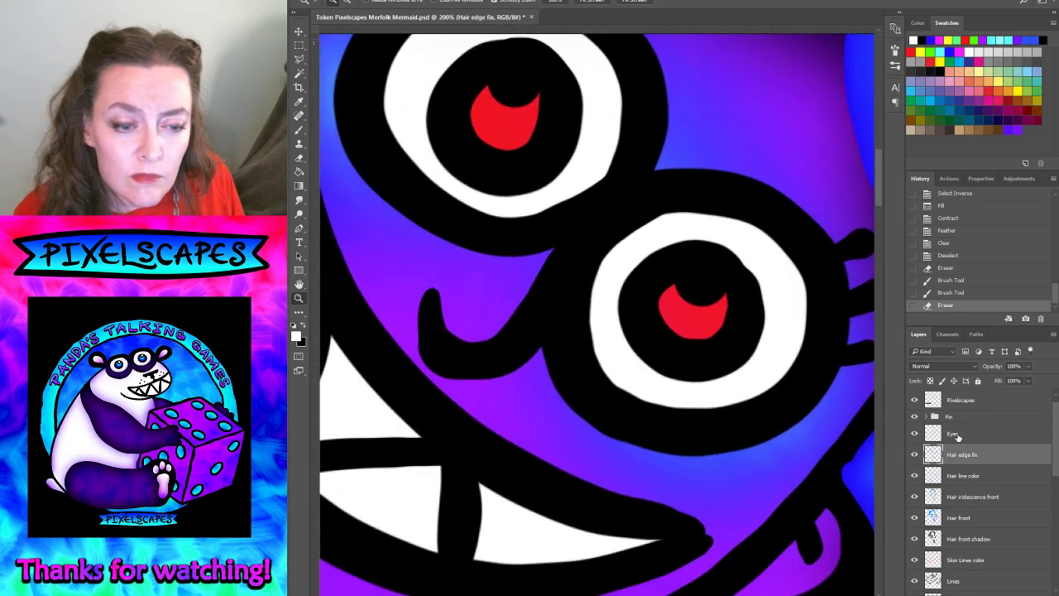
- On the Eyes layer, paint 32 px white highlight dots in both red pupils, then zoom out
left_click(957, 436)
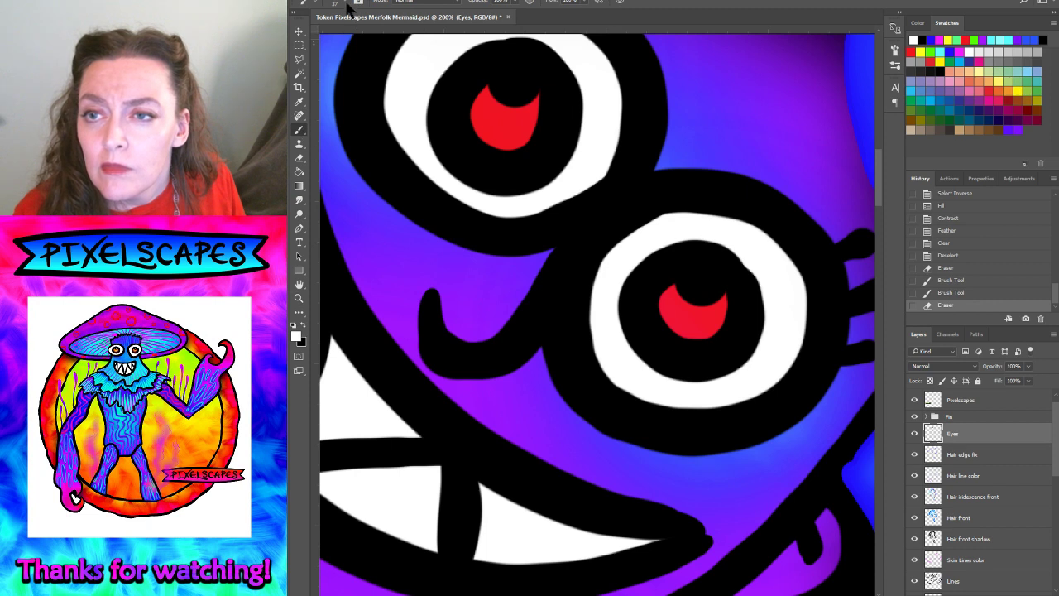
left_click(347, 4)
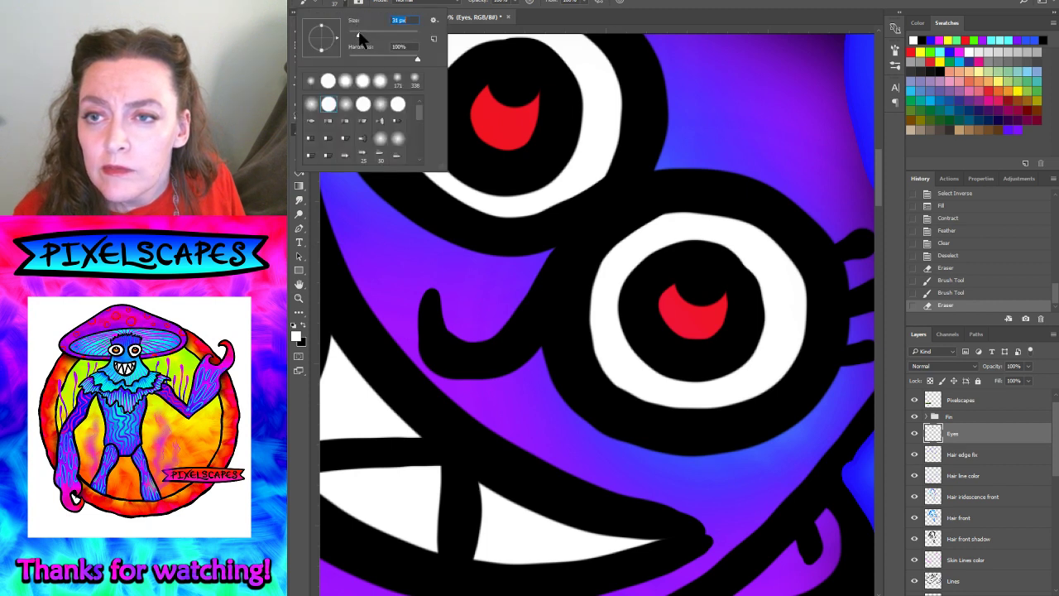
left_click_drag(360, 39, 362, 39)
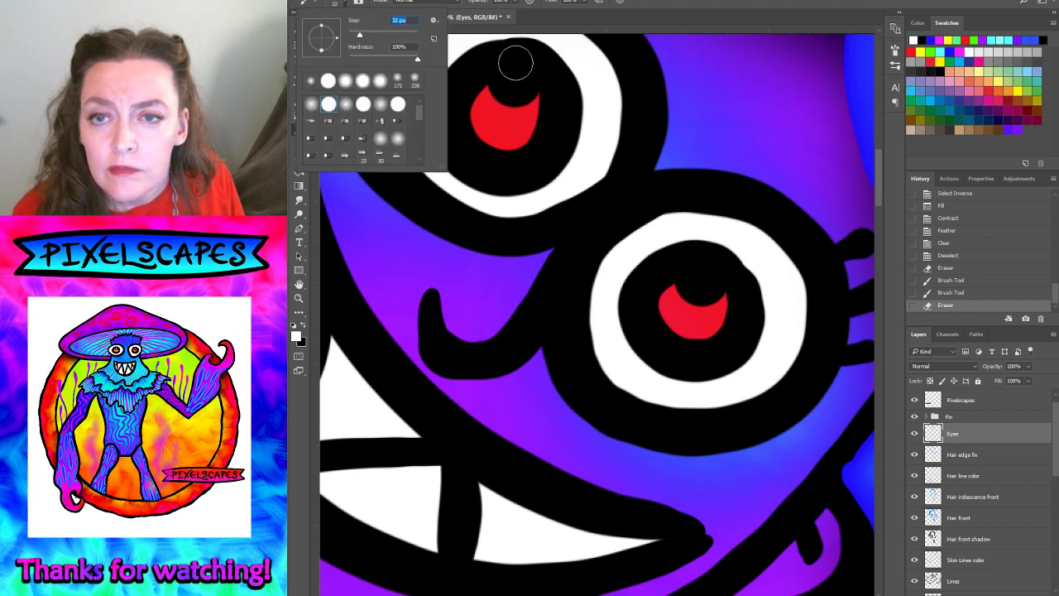
left_click(516, 64)
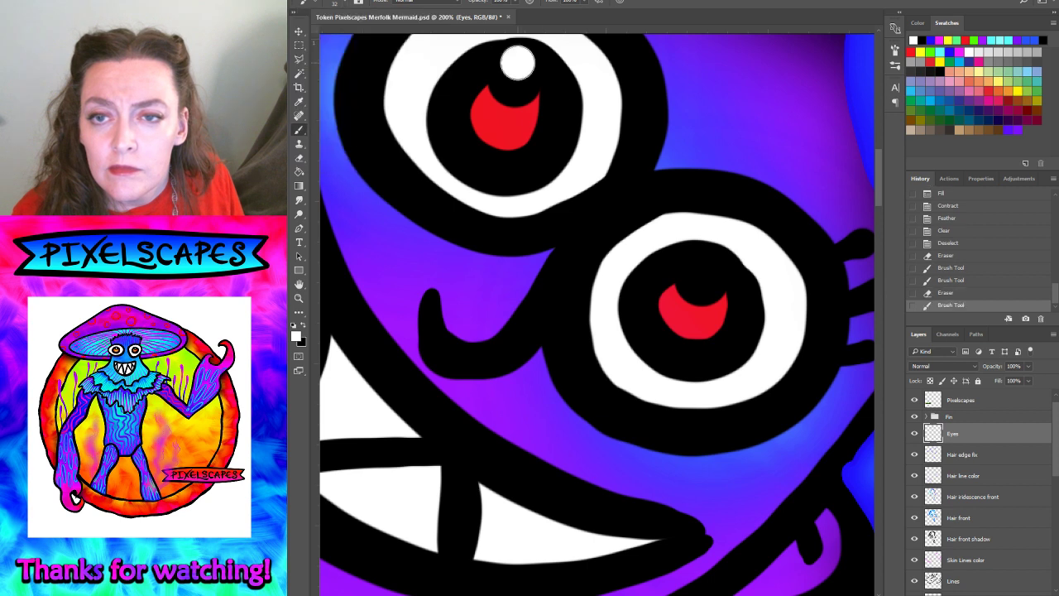
left_click(703, 263)
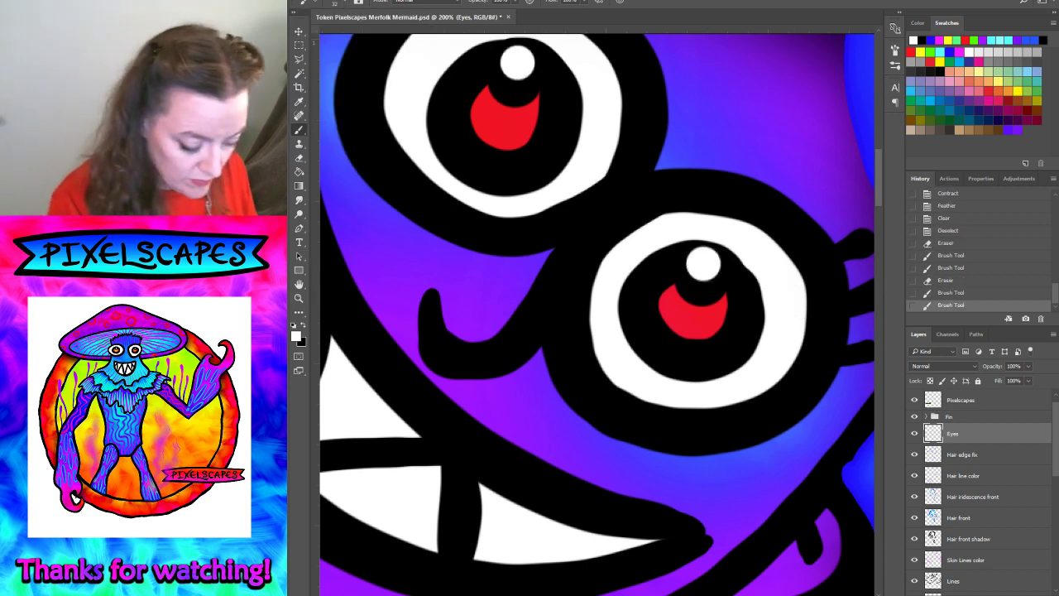
key("ctrl+minus")
key("ctrl+minus")
key("ctrl+minus")
key("ctrl+minus")
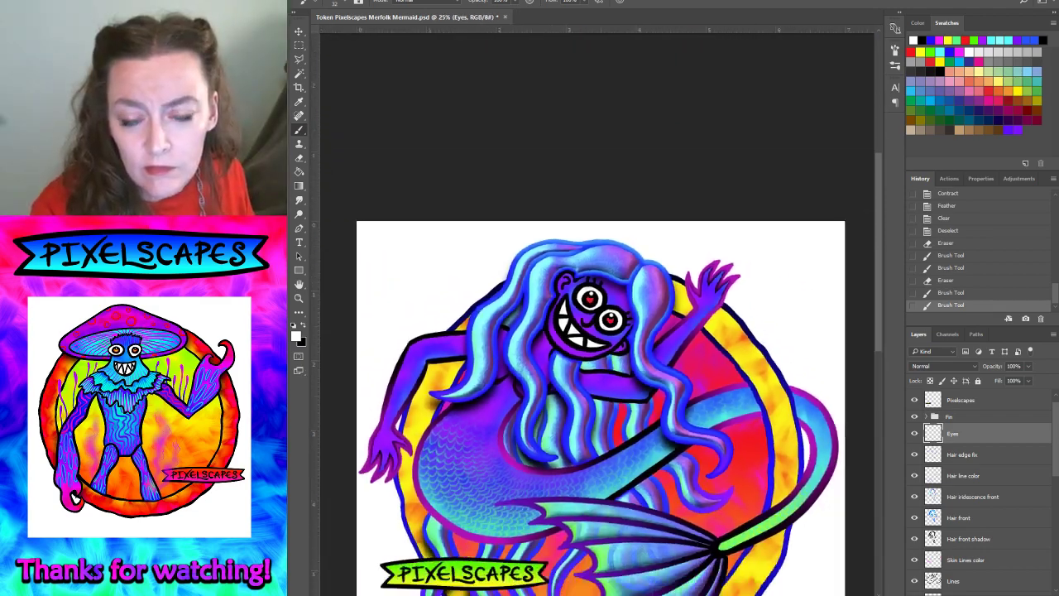
key("ctrl+minus")
- Fit the token on screen and invert the Background layer to preview it on black
key("ctrl+0")
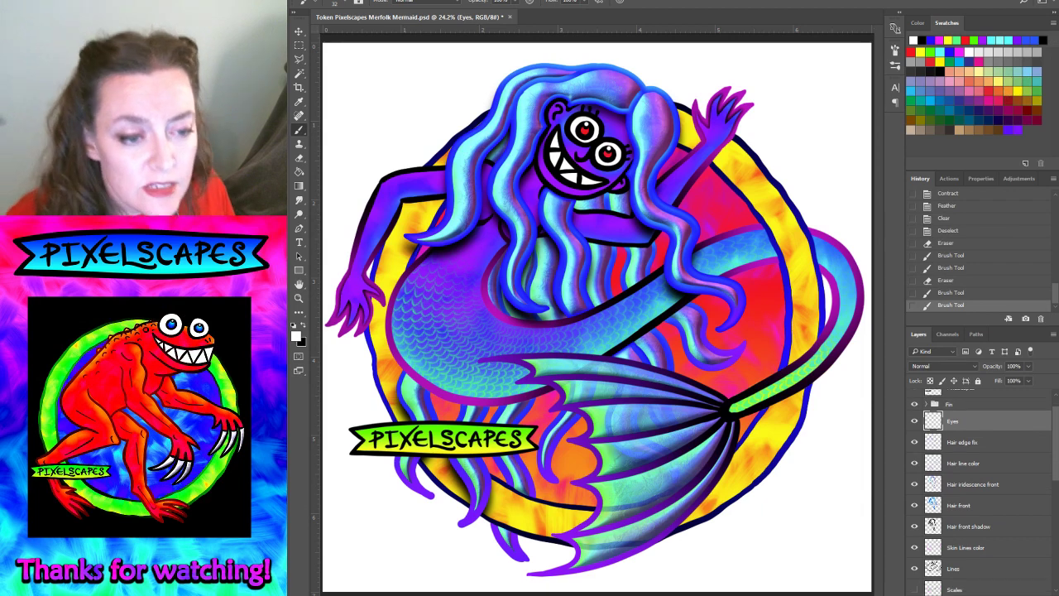
scroll(1055, 553, "down", 5)
scroll(1055, 553, "down", 5)
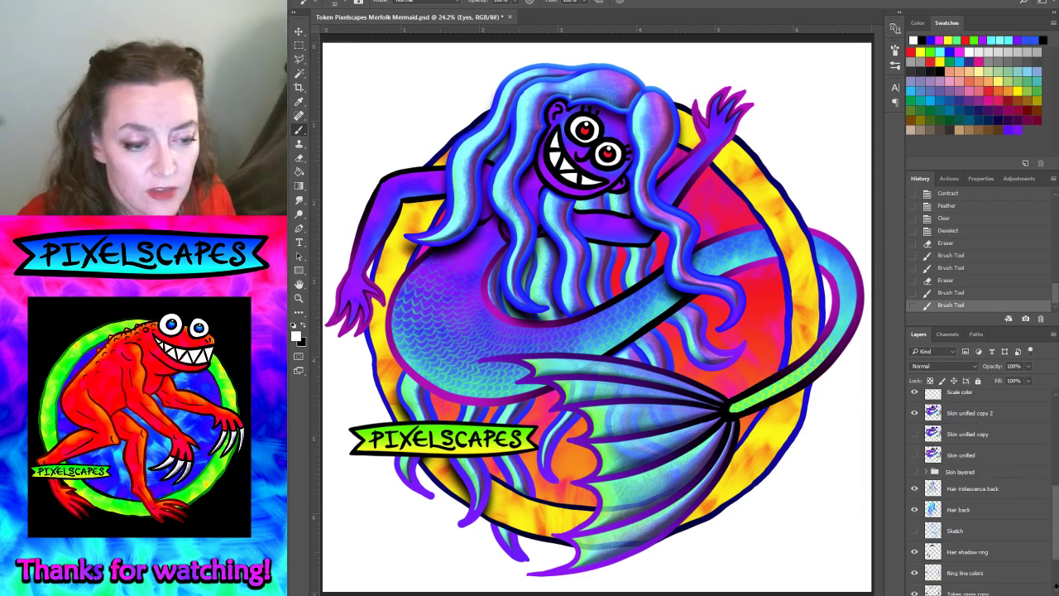
scroll(993, 530, "down", 3)
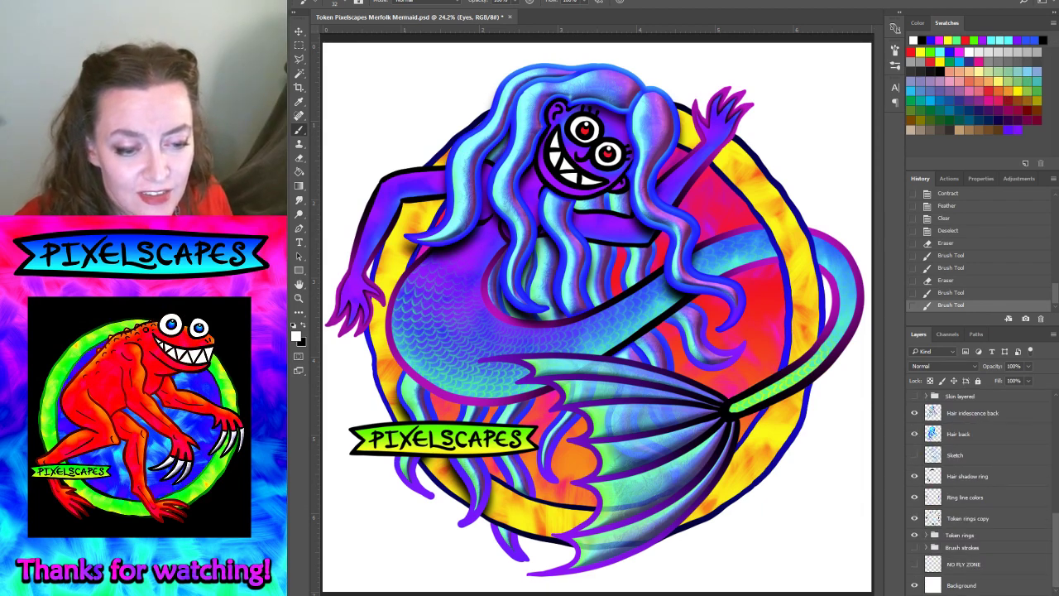
left_click(958, 584)
key("ctrl+i")
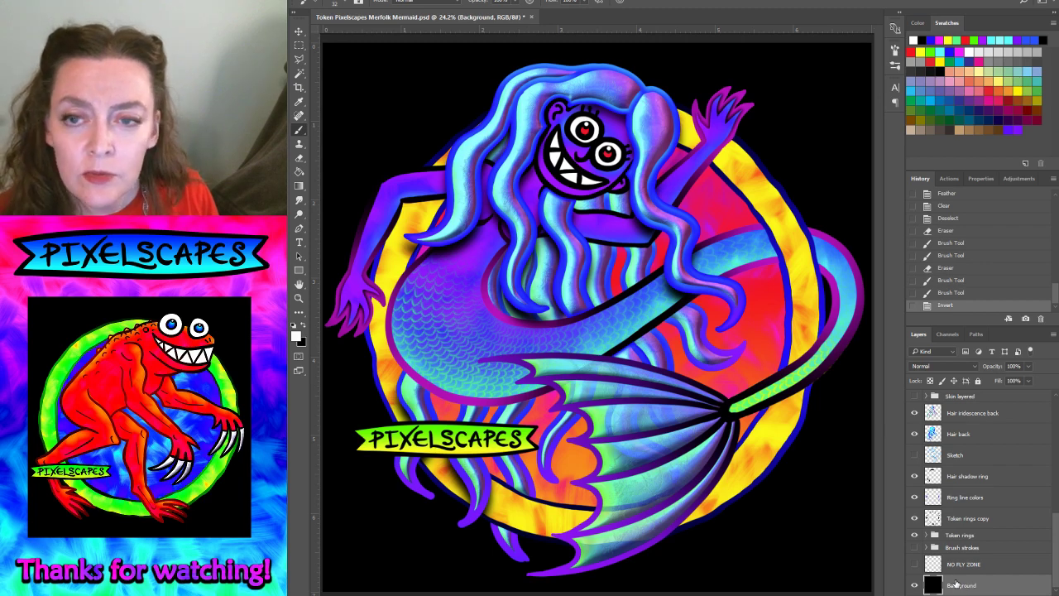
key("ctrl+i")
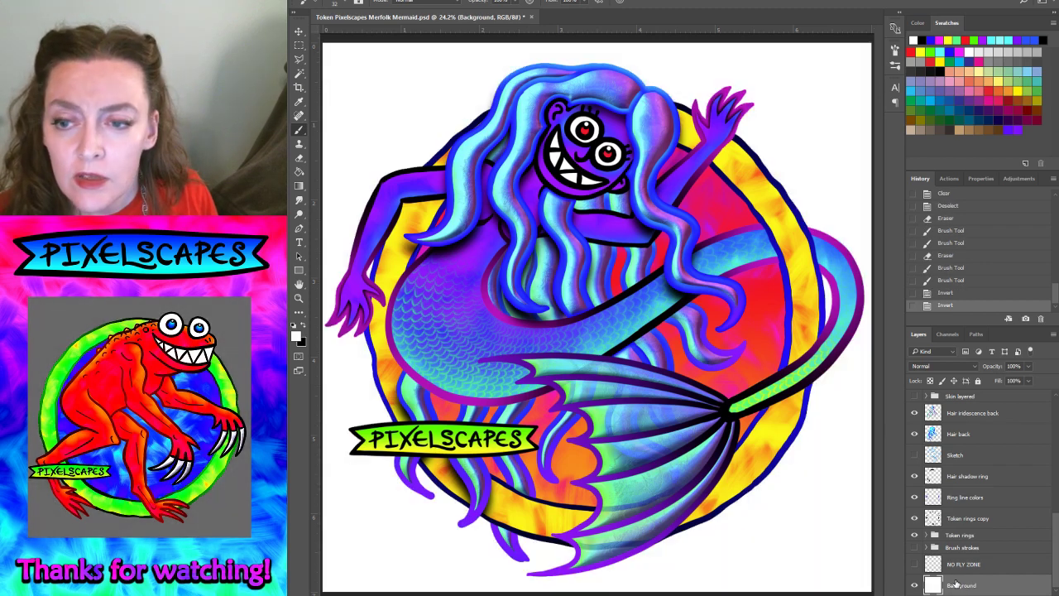
- Recheck on black, leave the background white, and save Token Pixelscapes Merfolk Mermaid.psd
key("ctrl+i")
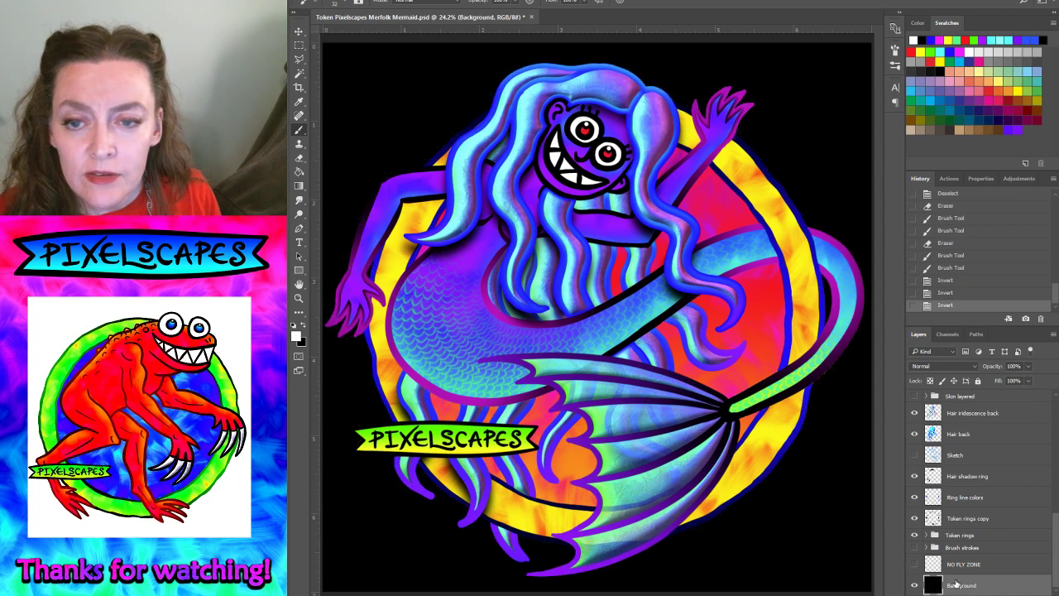
key("ctrl+i")
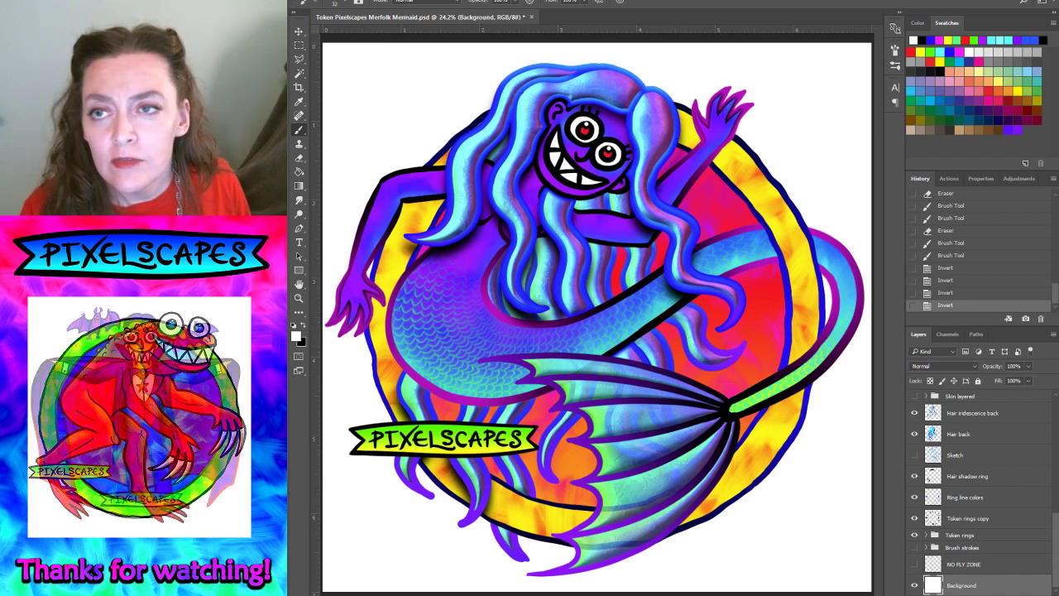
left_click(314, 2)
left_click(344, 93)
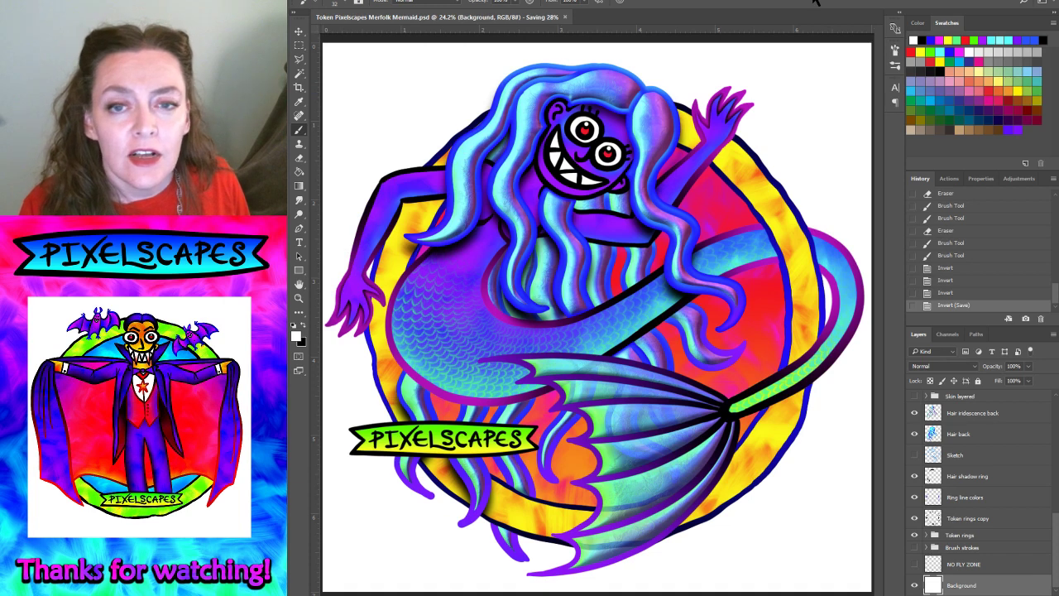